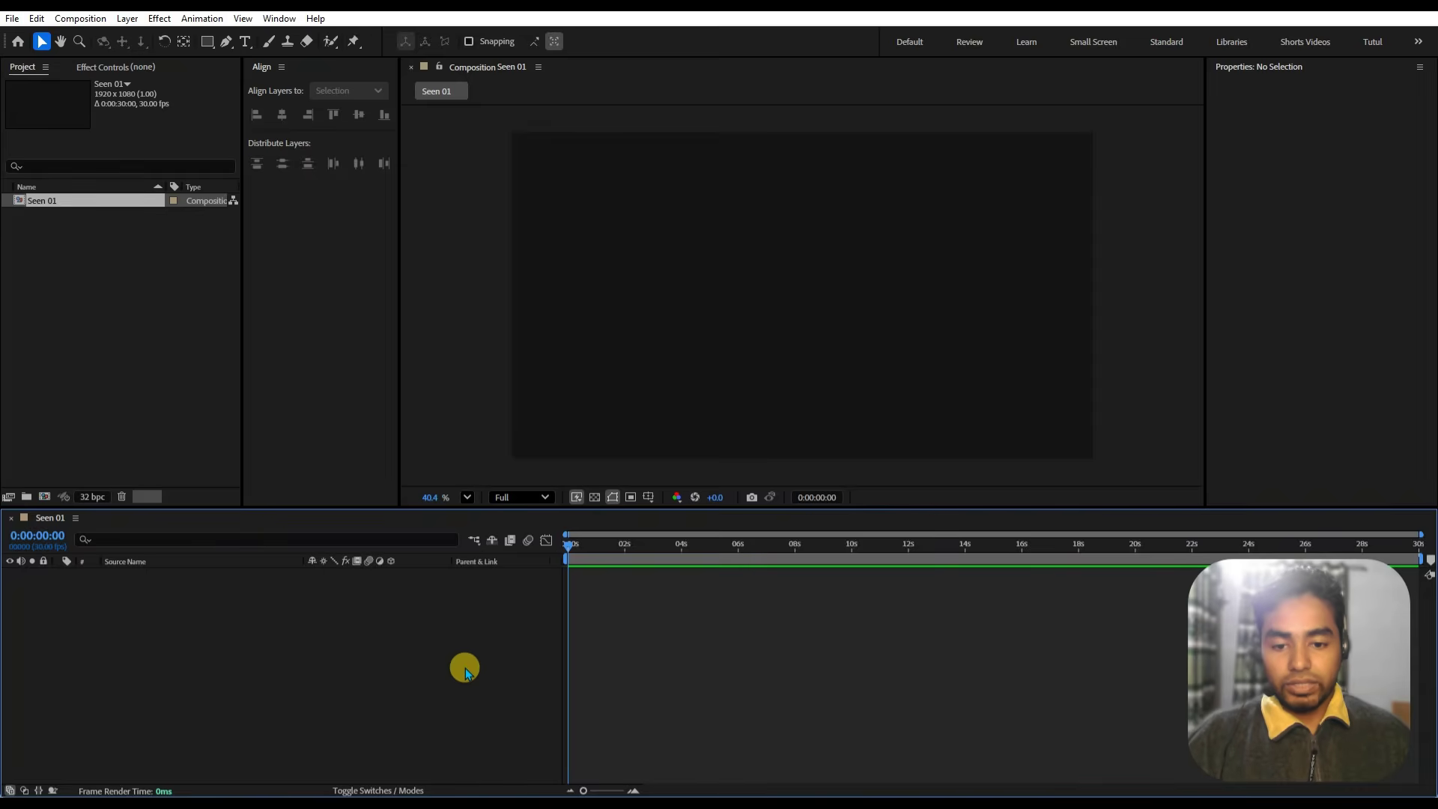
- Create a white 1920 x 1080 px solid named Background in the Seen 01 composition
key(ctrl+y)
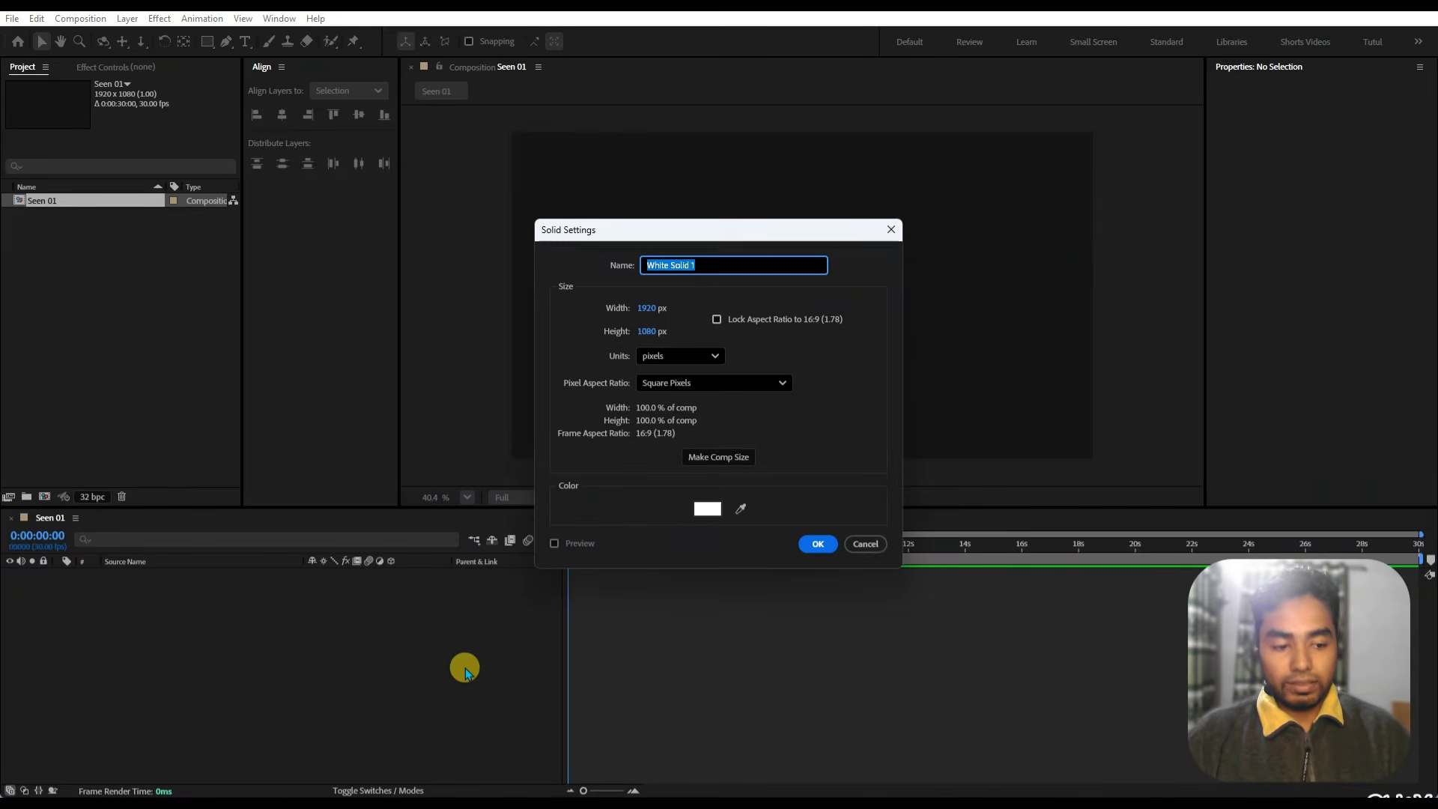
text(Ba)
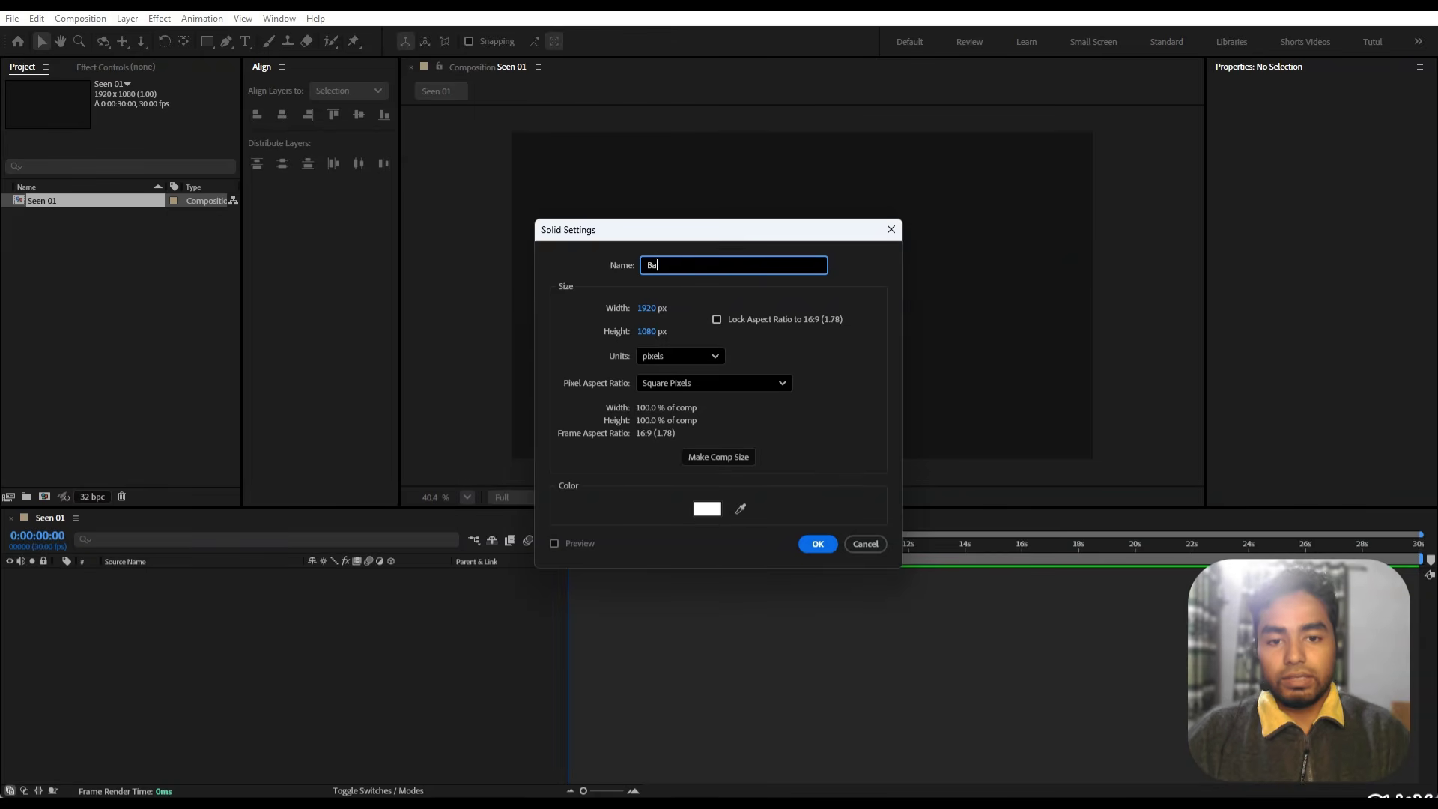
text(ckground)
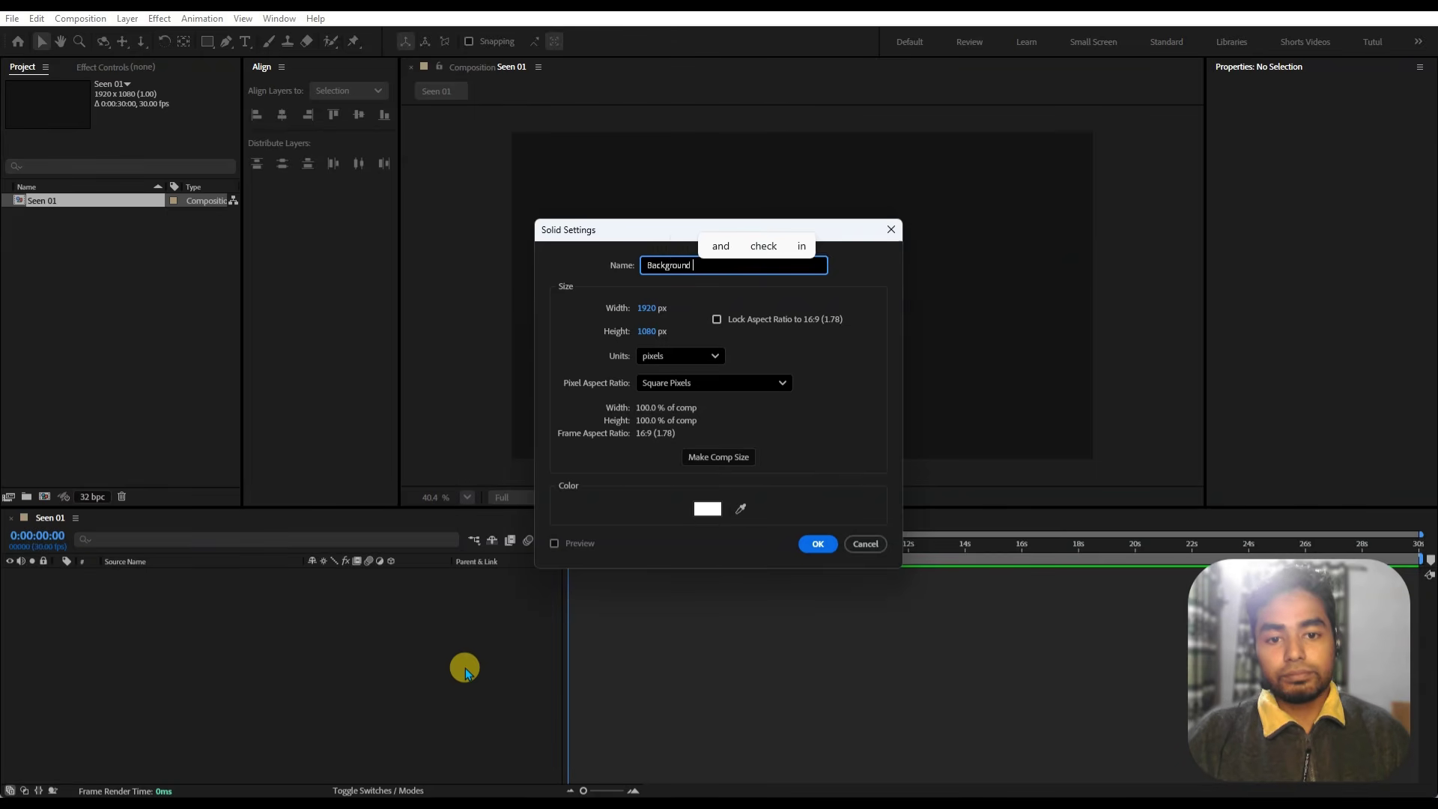
key(Return)
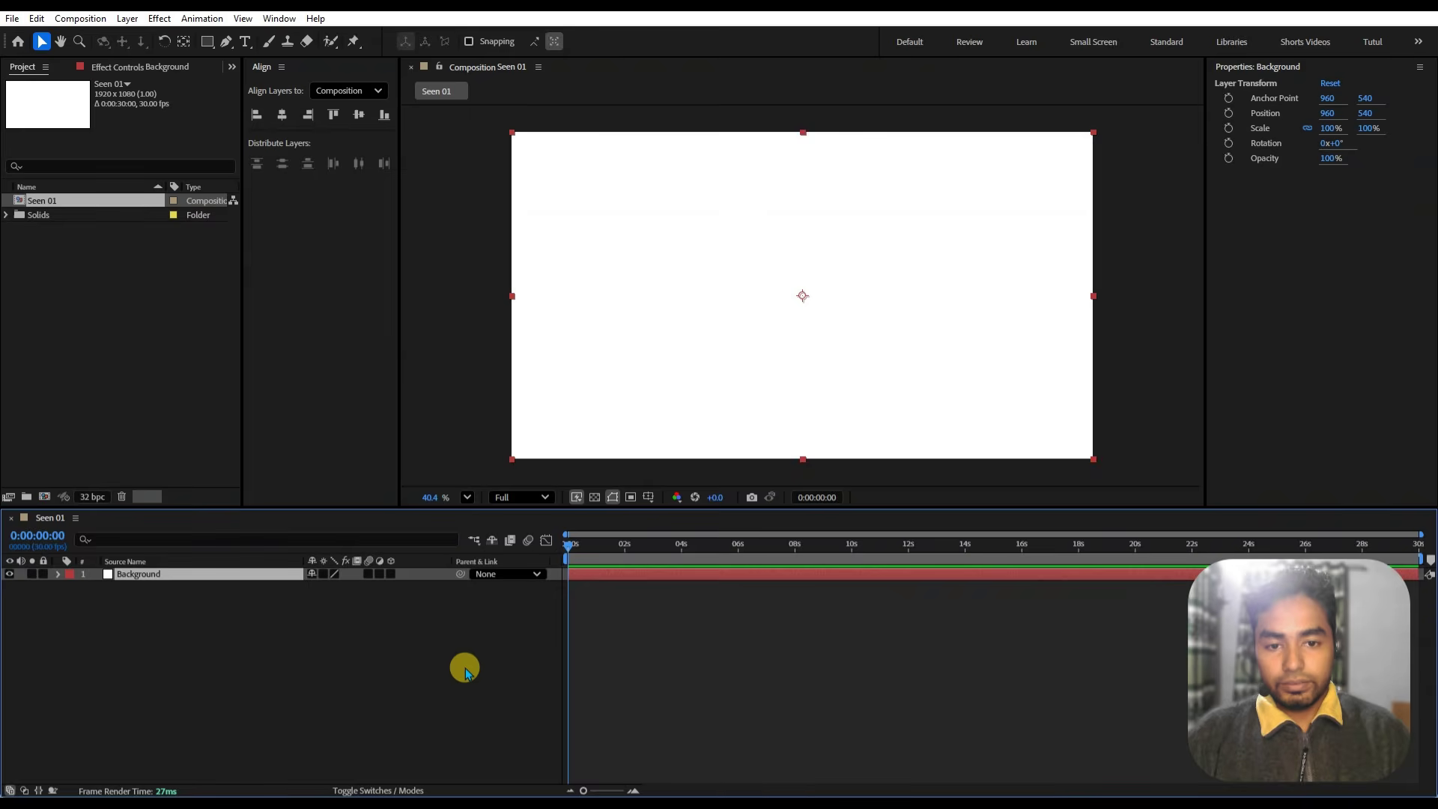
- Apply the Gradient Ramp effect to the Background layer
key(ctrl+space)
text(ram)
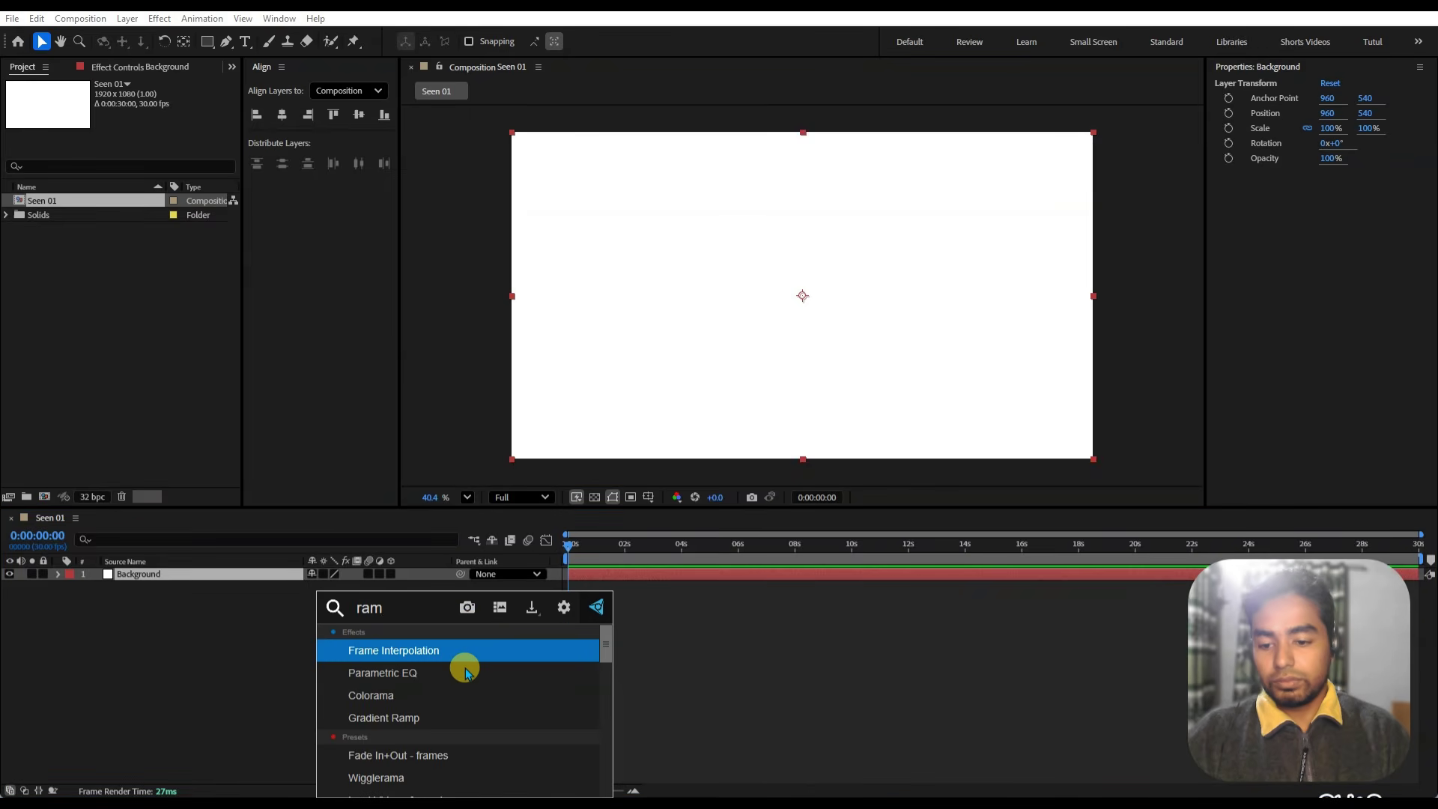
key(Down)
key(Down)
key(Down)
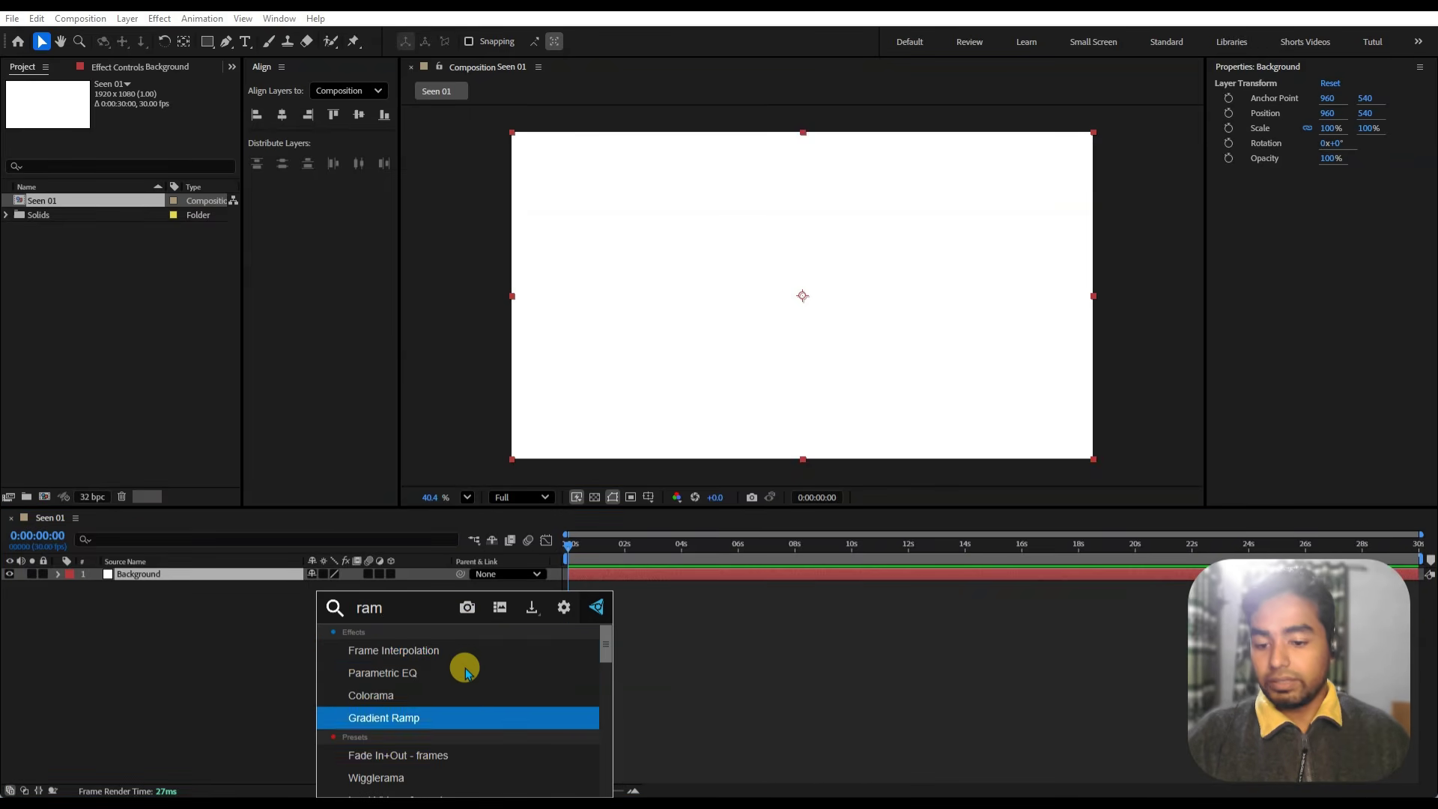
key(Return)
- Save the project as News Intro in the Today folder on the Desktop
key(ctrl+s)
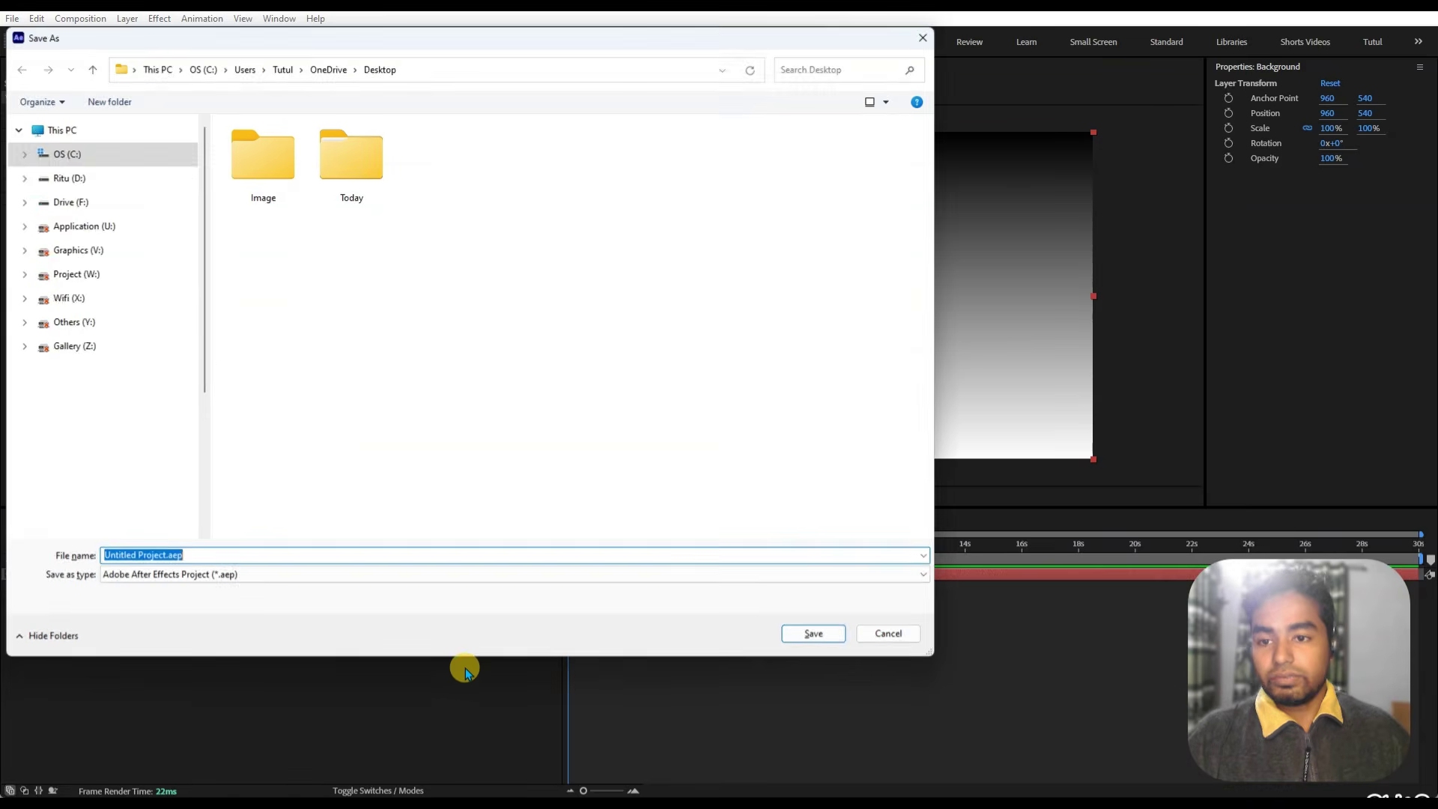
double_click(361, 189)
click(222, 574)
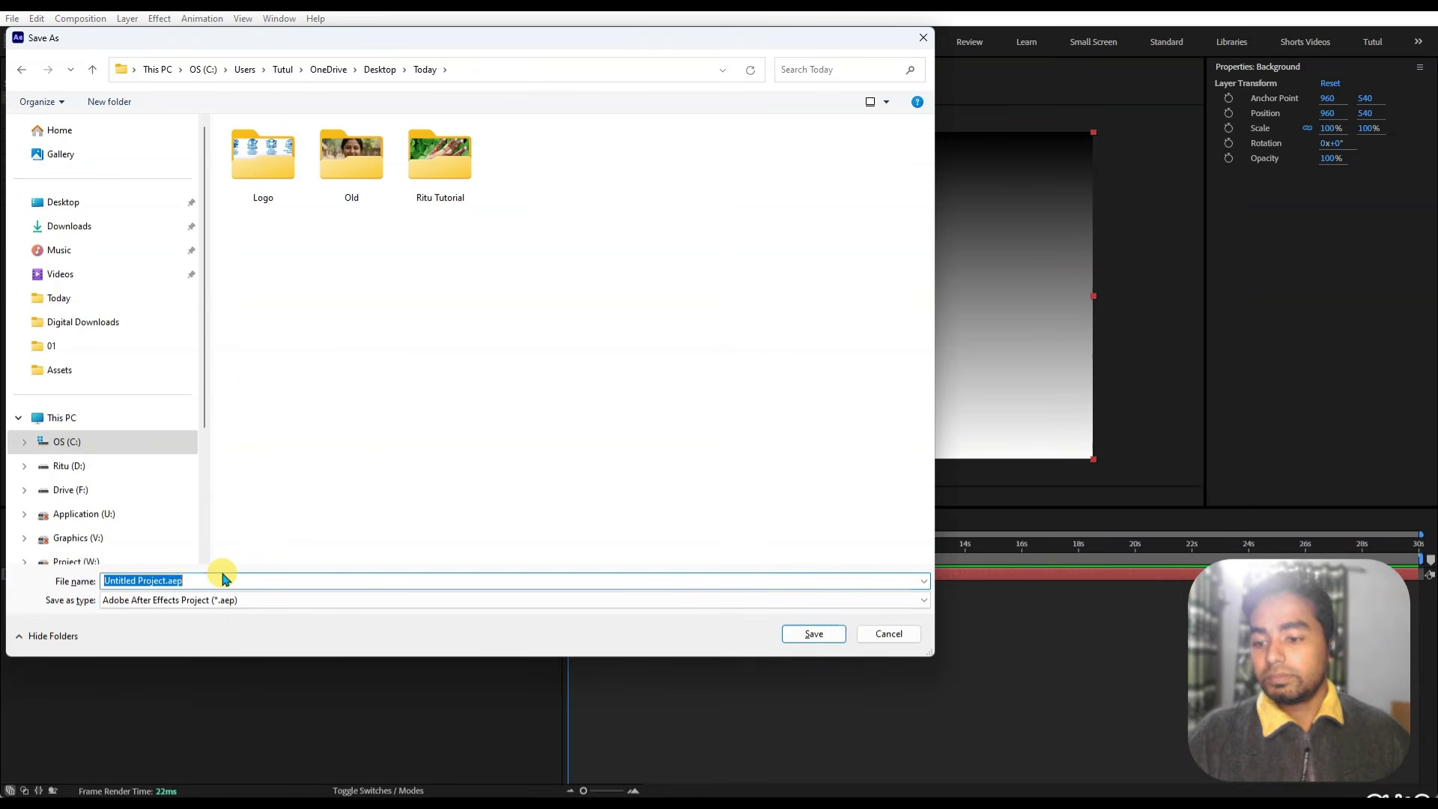
text(News)
key(BackSpace)
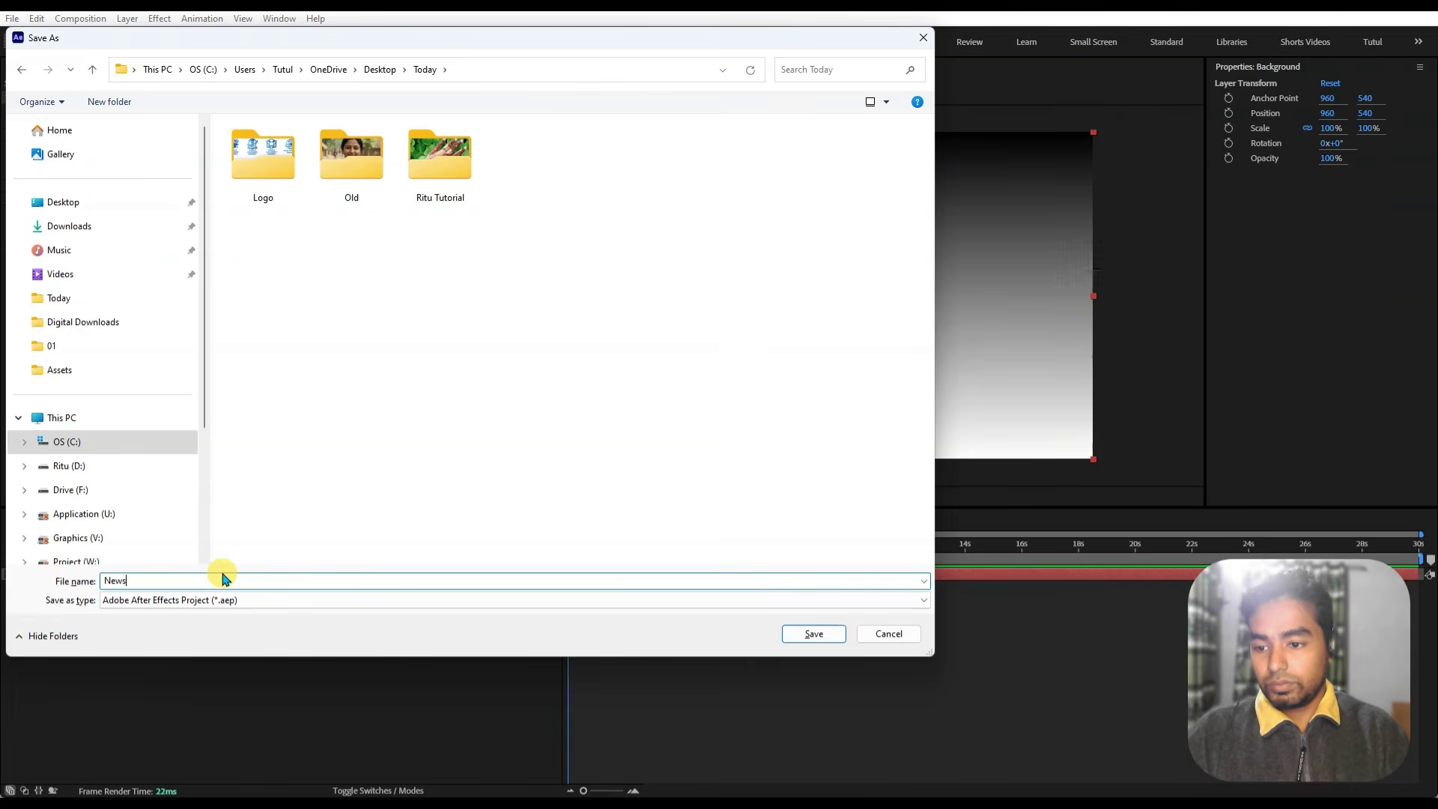
text(s Intro)
key(Return)
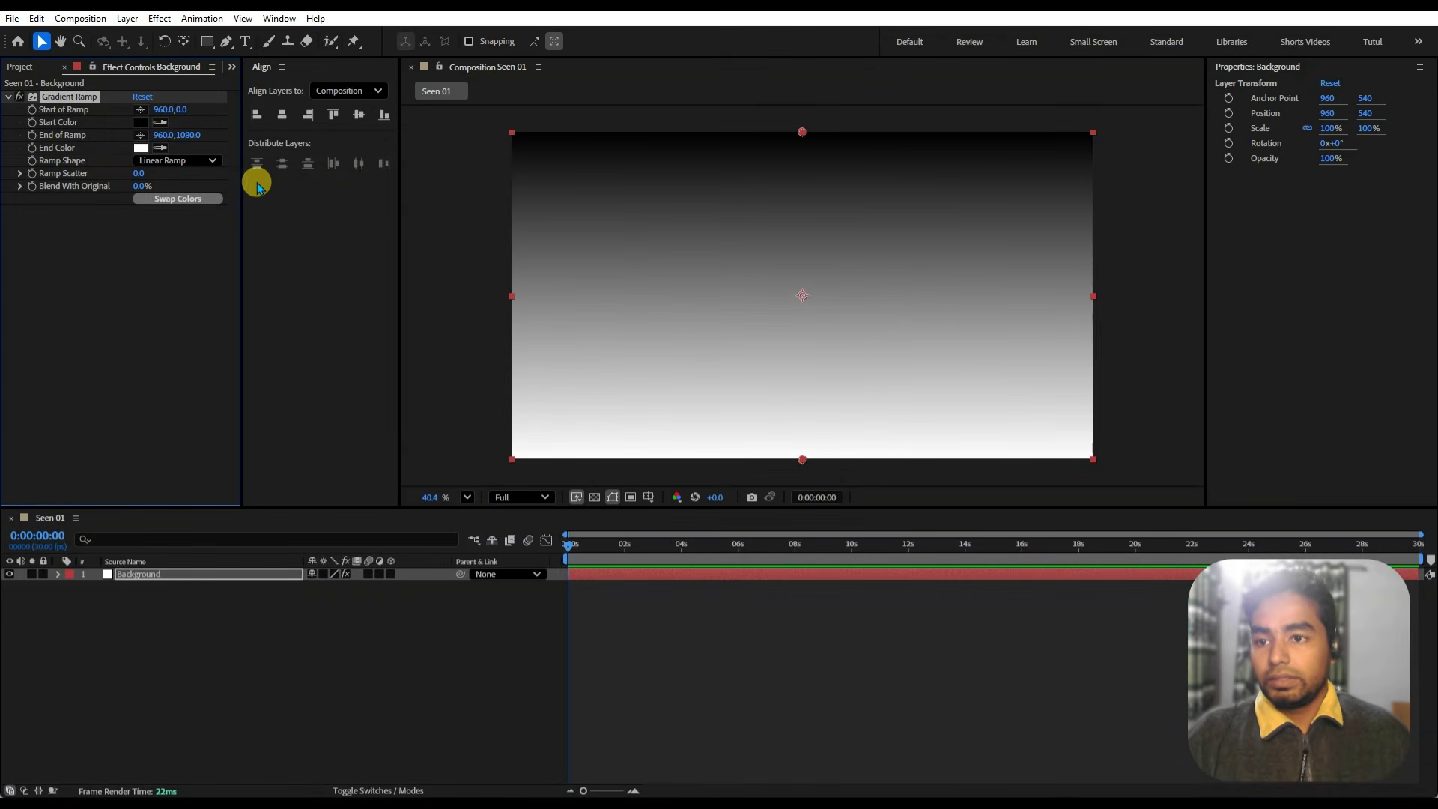
- Change the Background's gradient to a Radial Ramp and swap its start and end colors
click(180, 161)
click(182, 193)
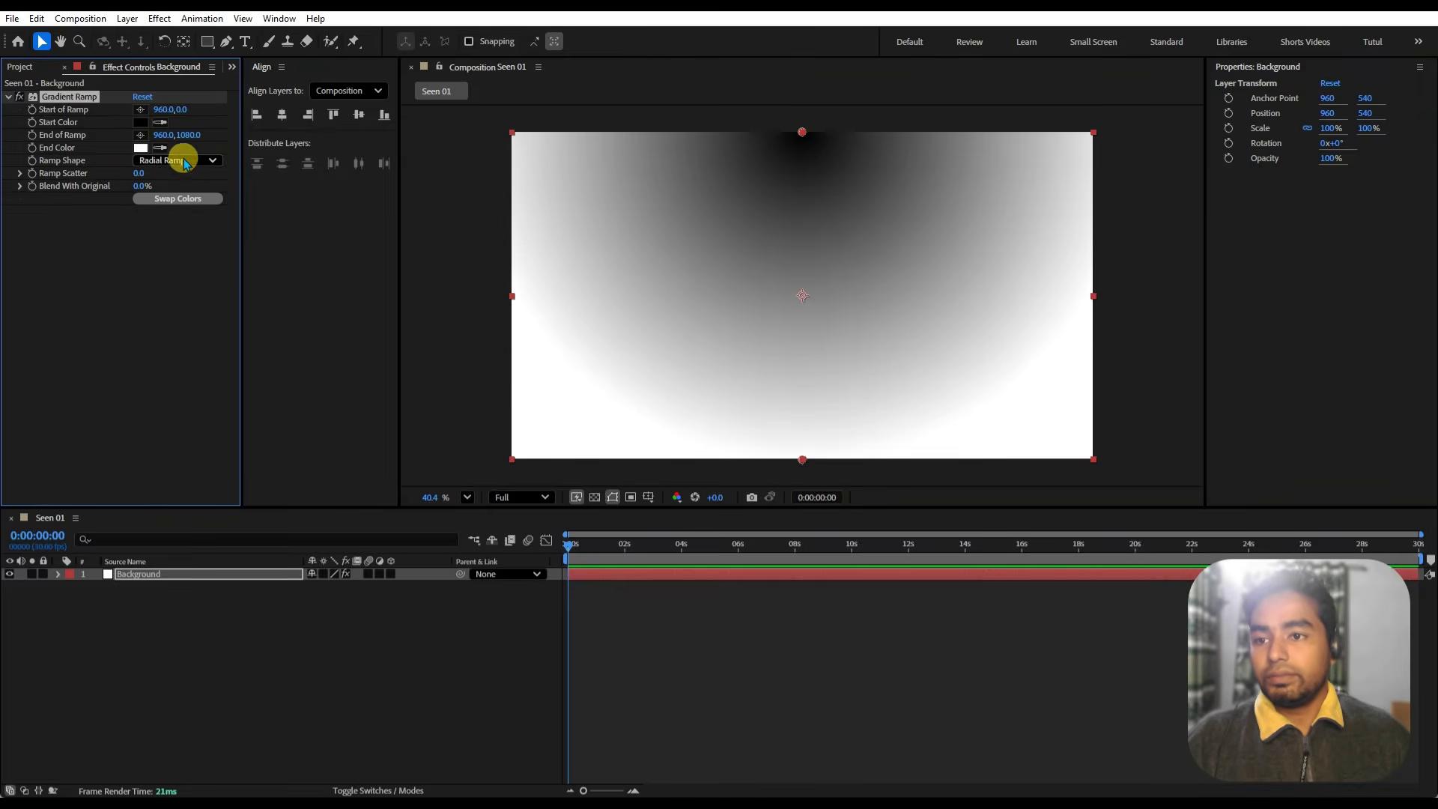
click(191, 198)
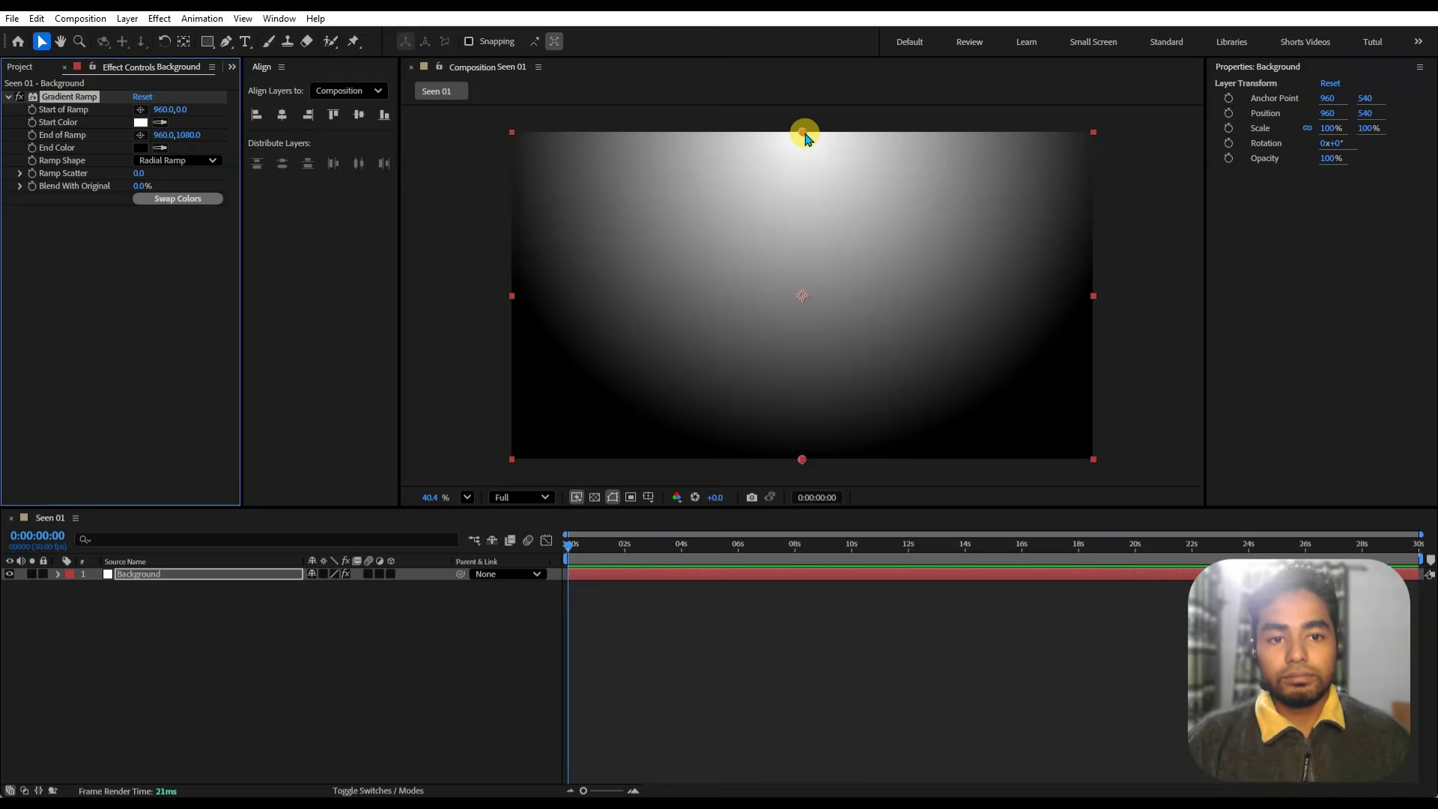
- Move the ramp's start point to about 970, 554 near the frame center and its end point to about 1940, 1481
drag(806, 139, 808, 304)
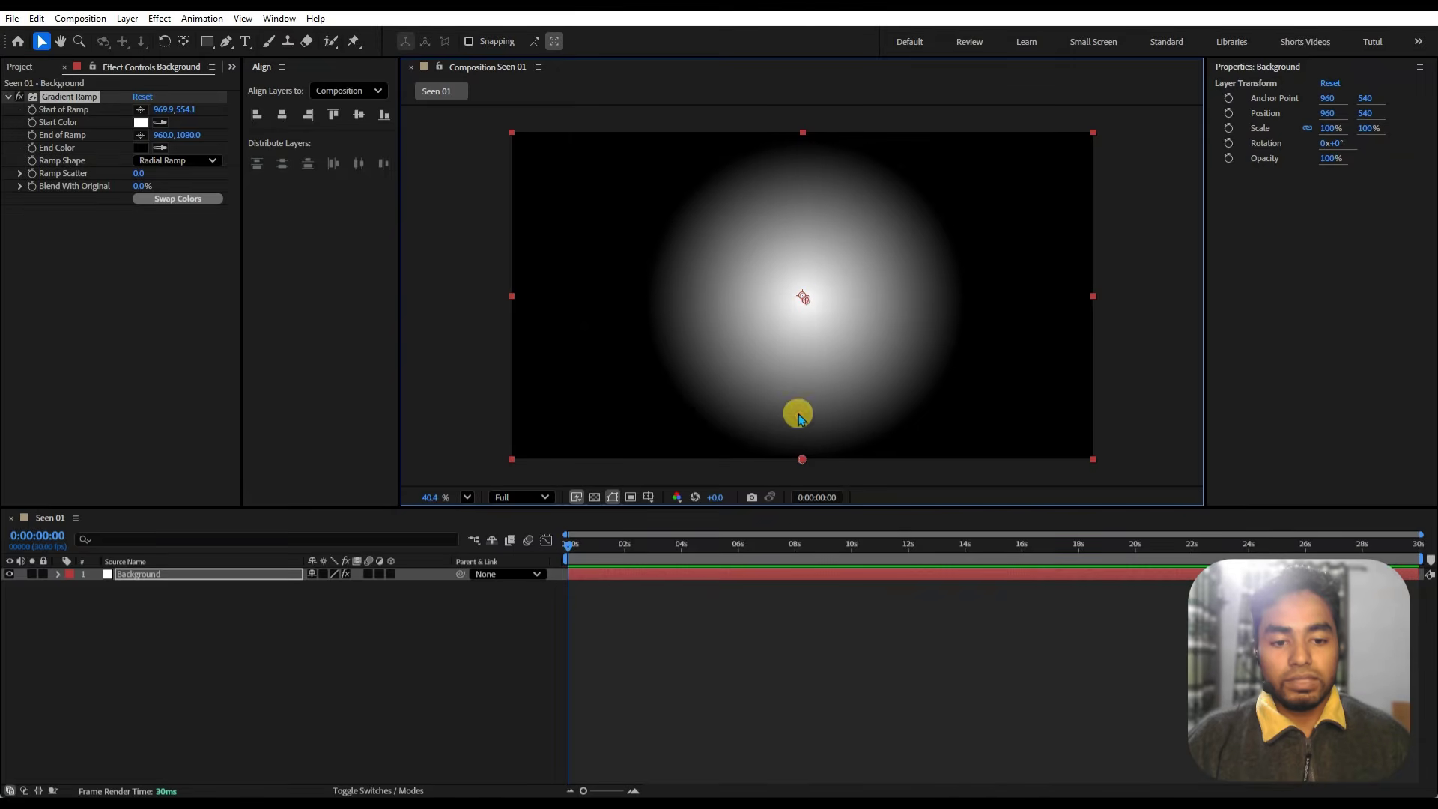
drag(805, 462, 1098, 584)
click(391, 639)
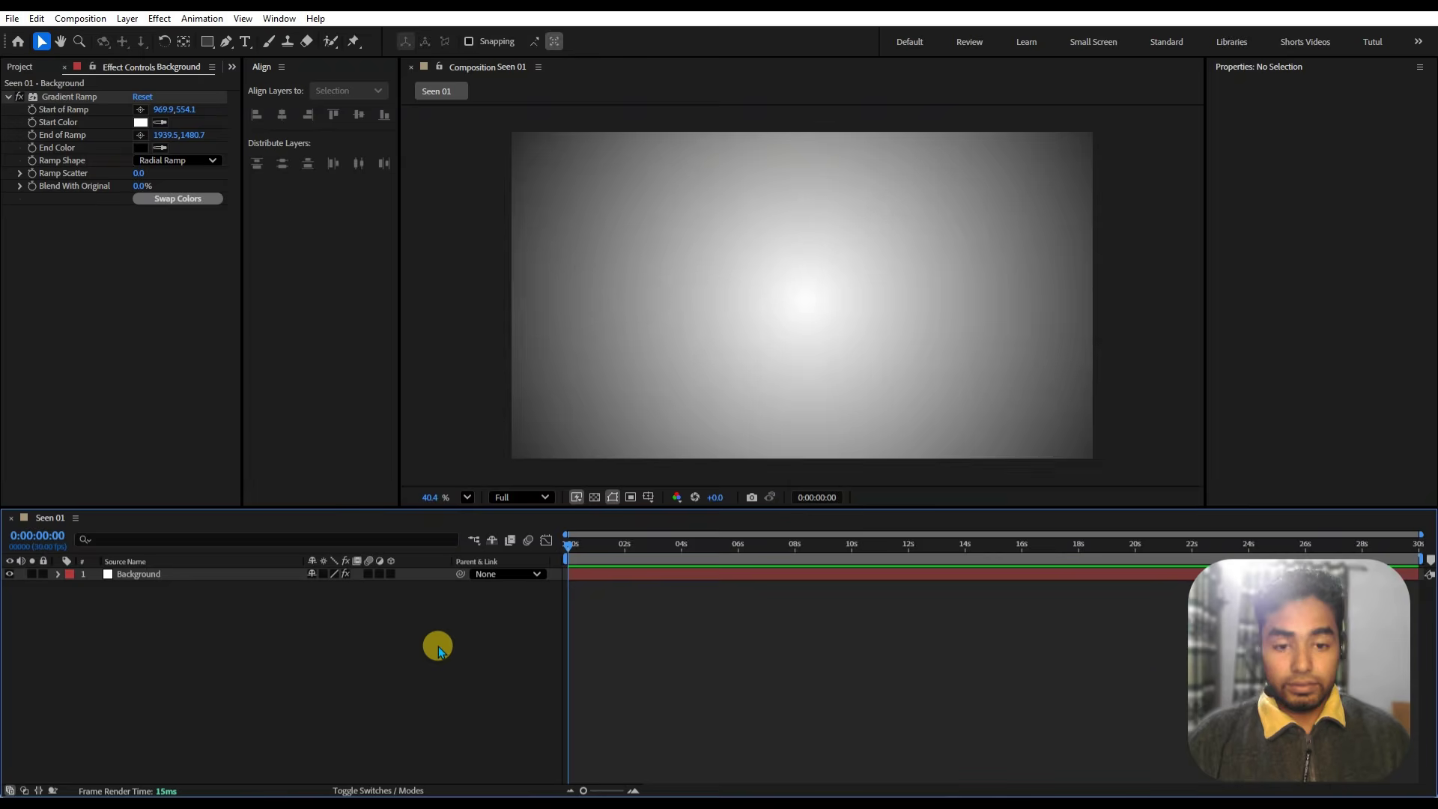
- Create a white full-frame solid named Grid and apply the Grid effect to it
key(ctrl+y)
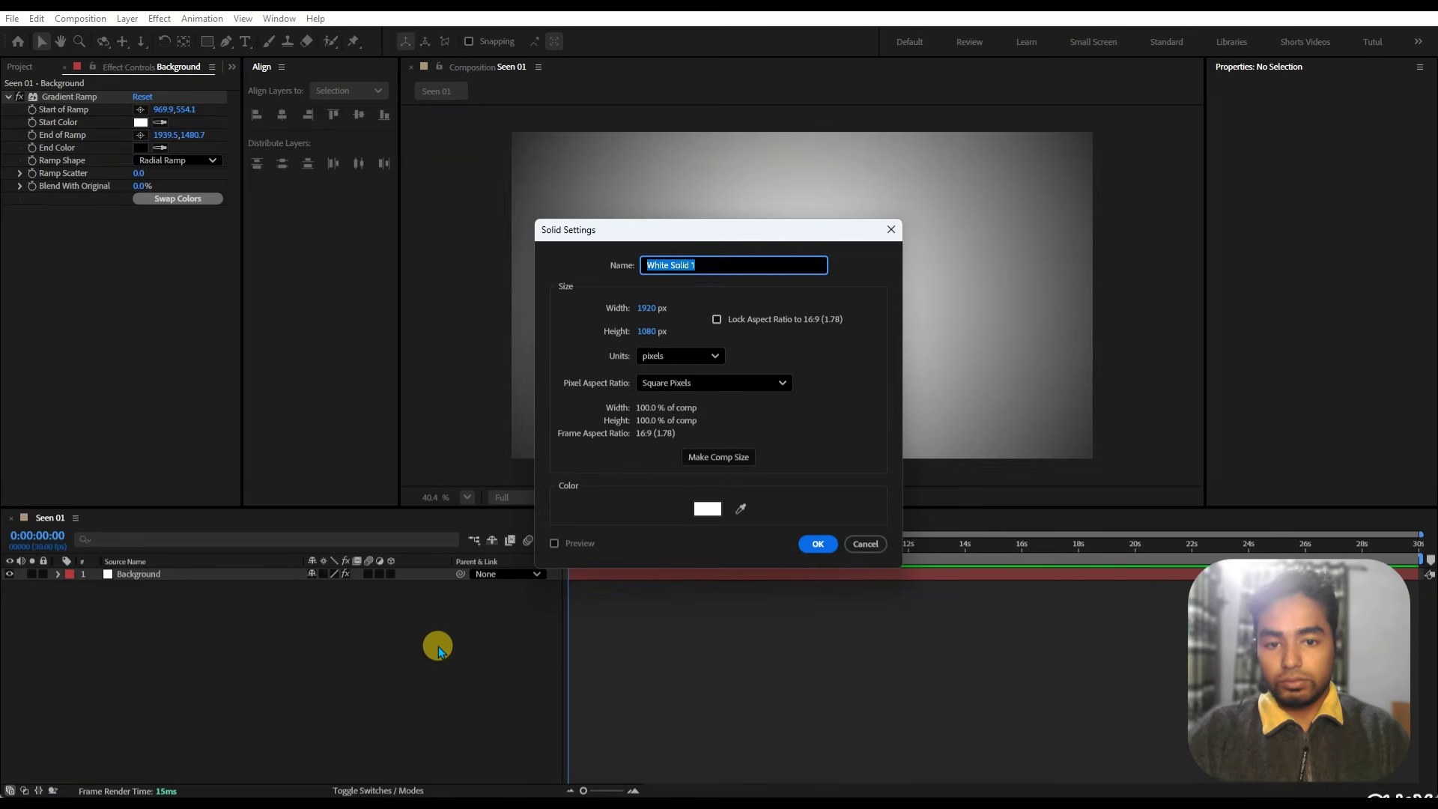
text(Grid)
key(Return)
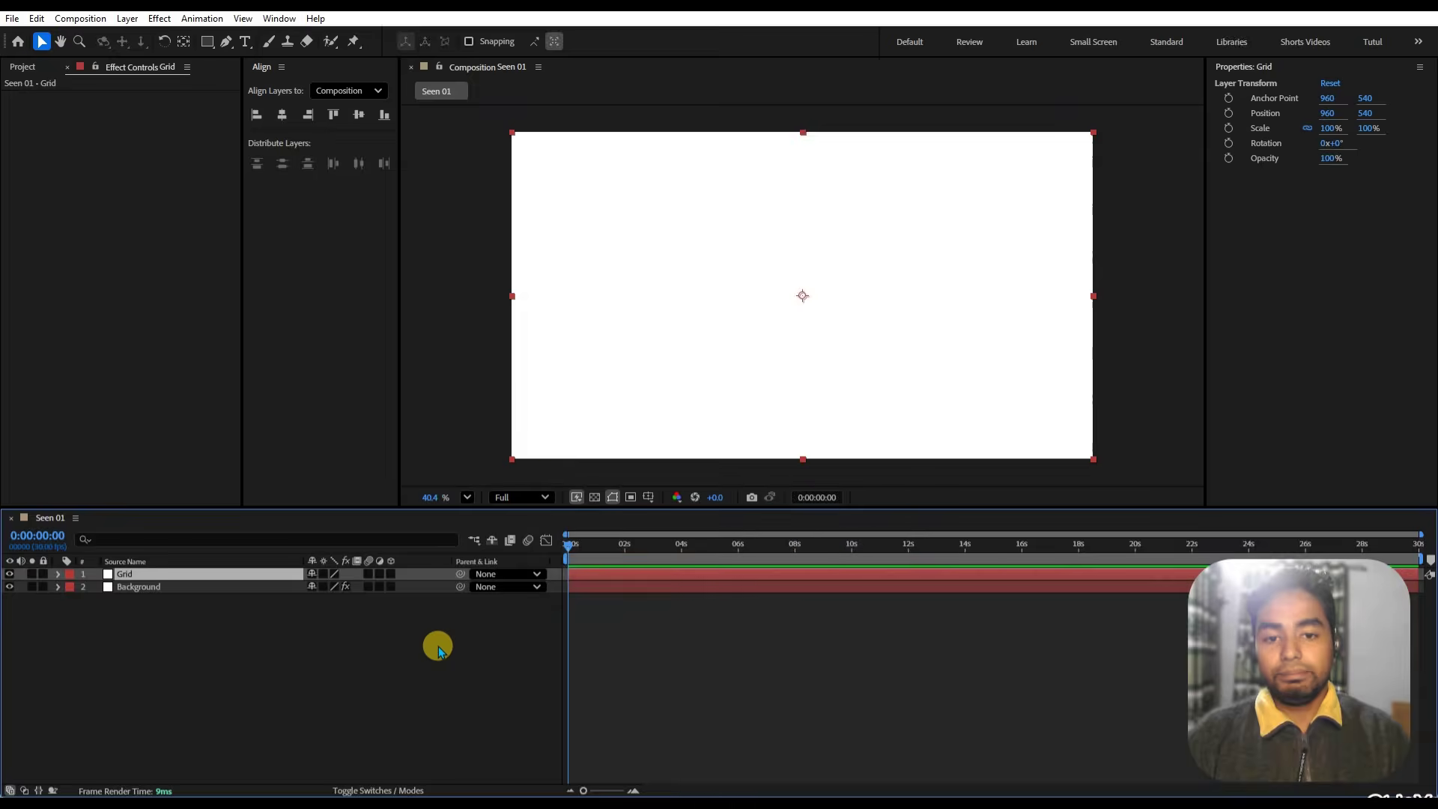
key(ctrl+space)
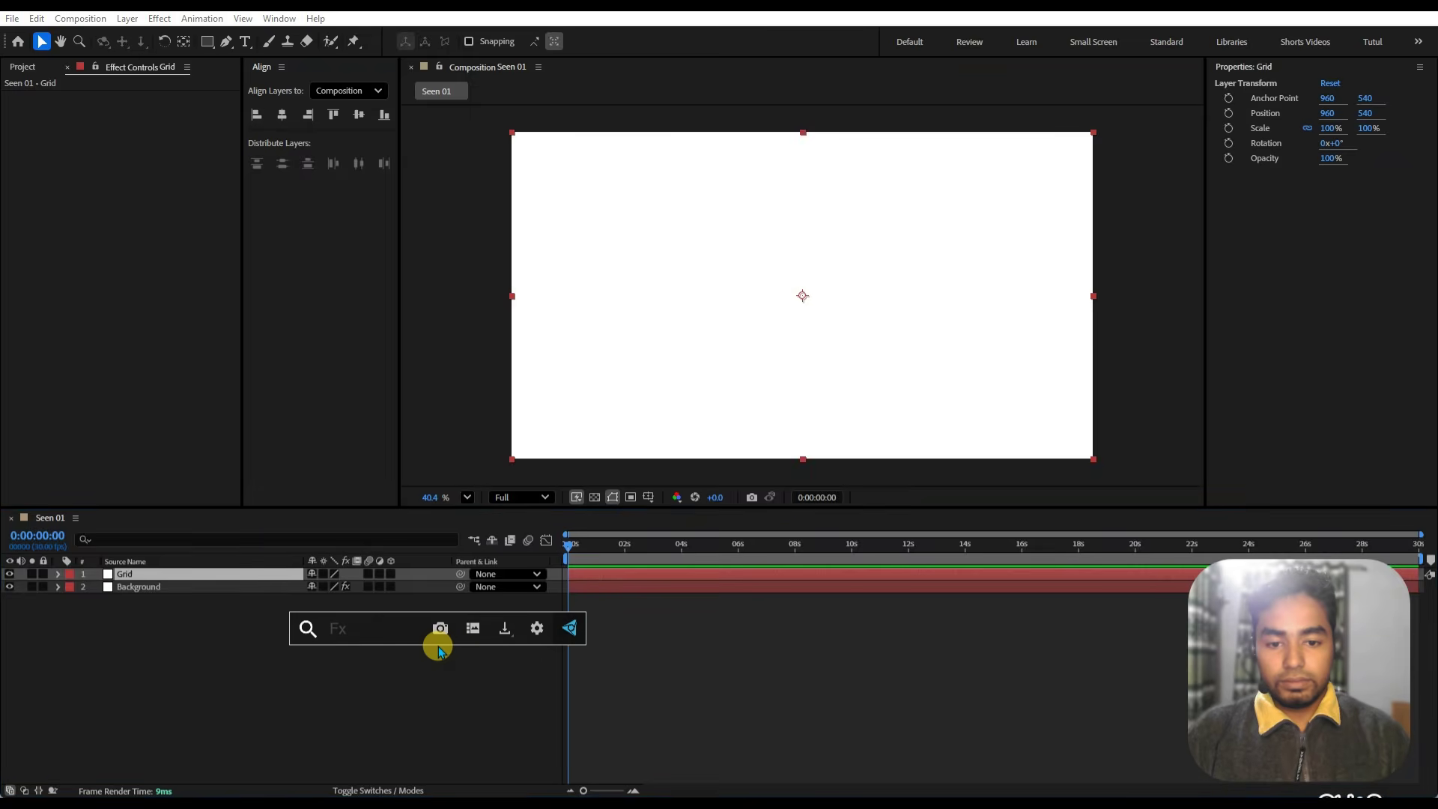
text(grid)
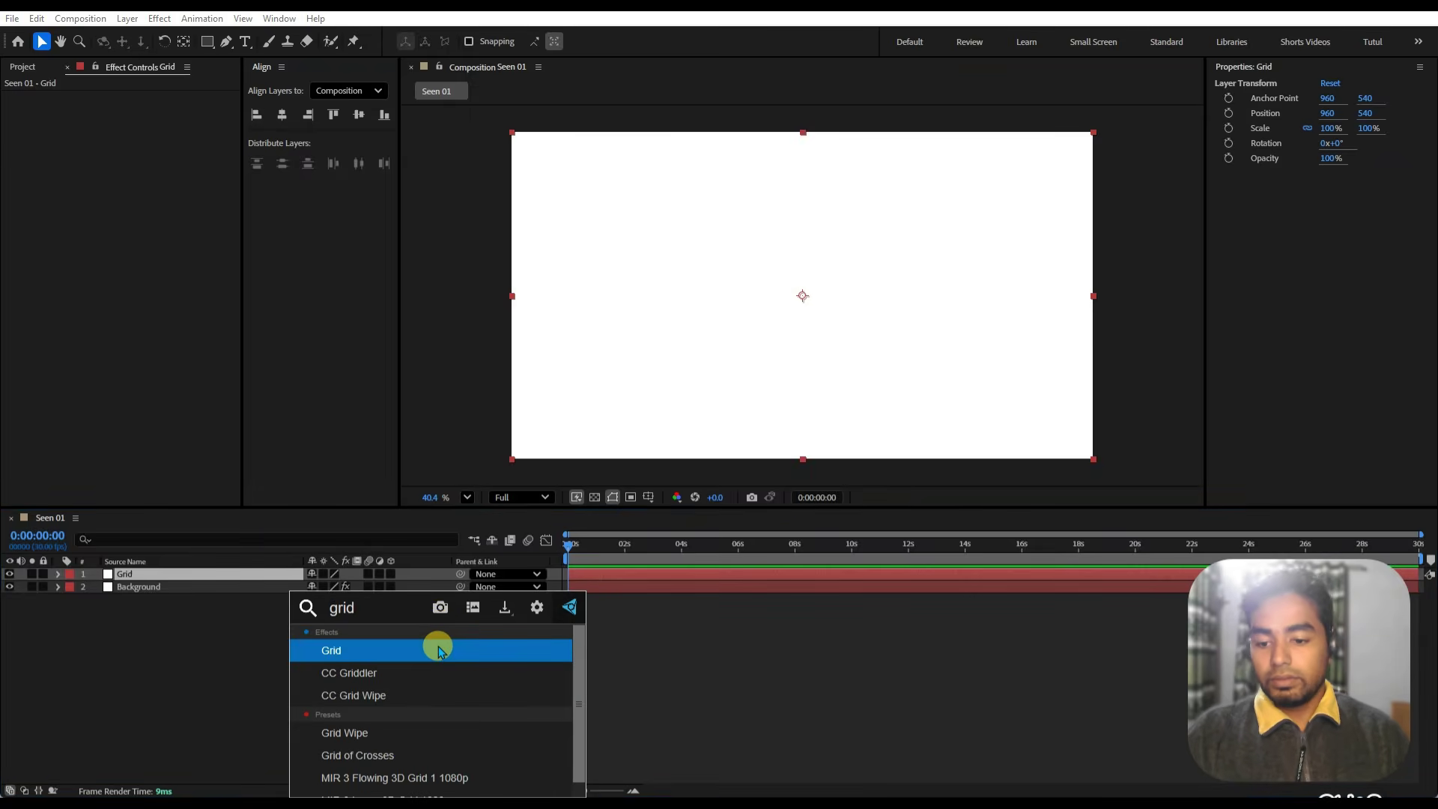
click(439, 650)
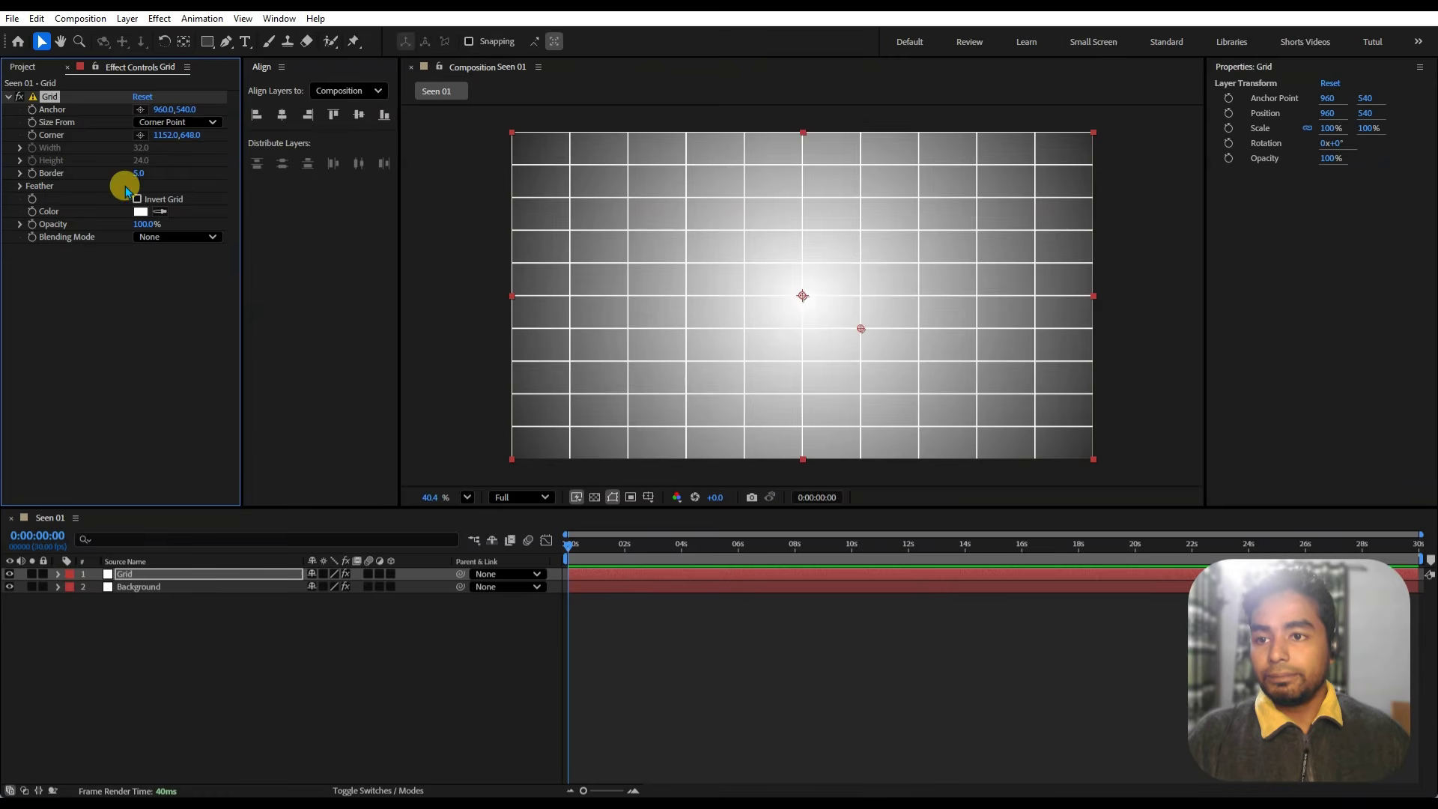
- Size the grid from the Width Slider and set its width to 400
click(214, 124)
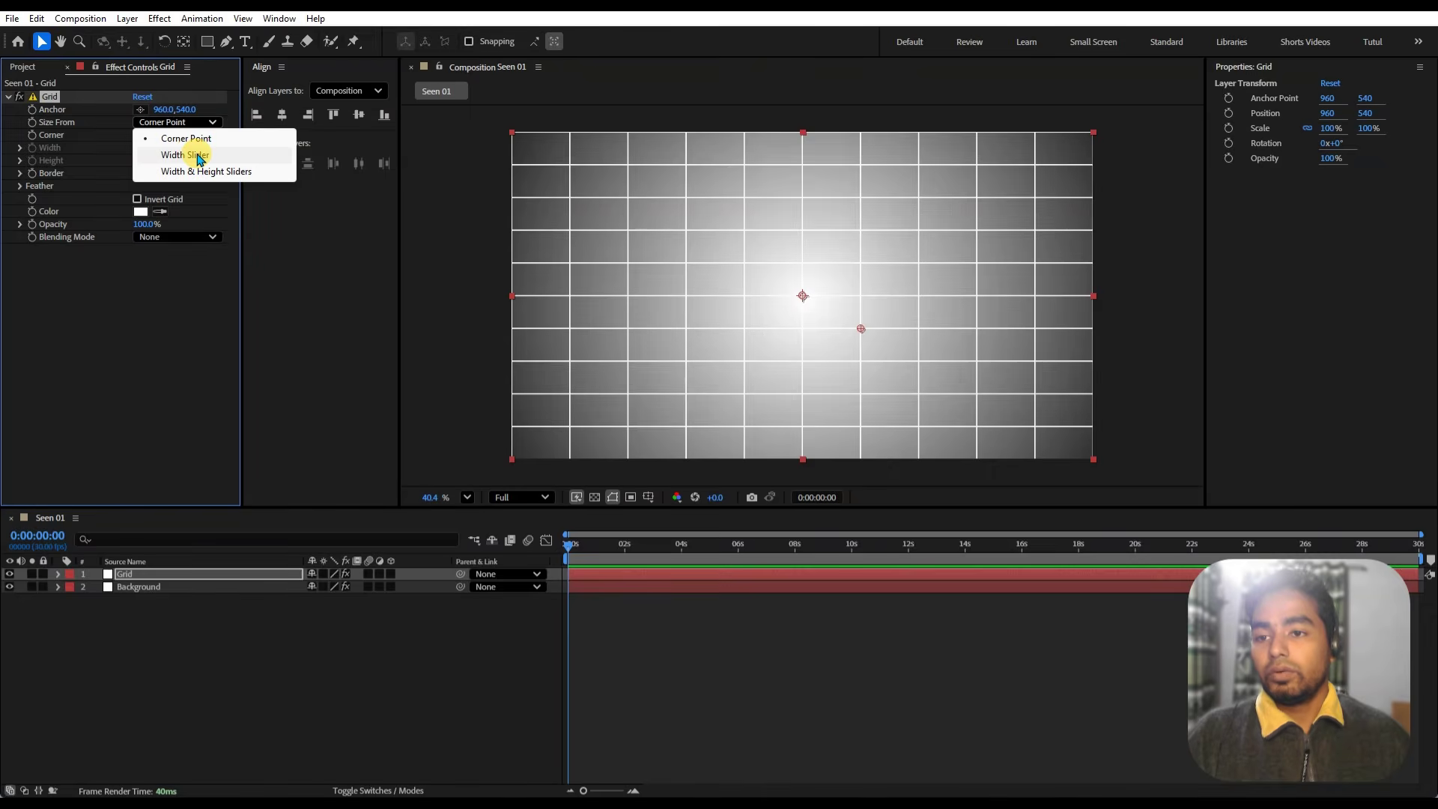
click(199, 155)
click(20, 147)
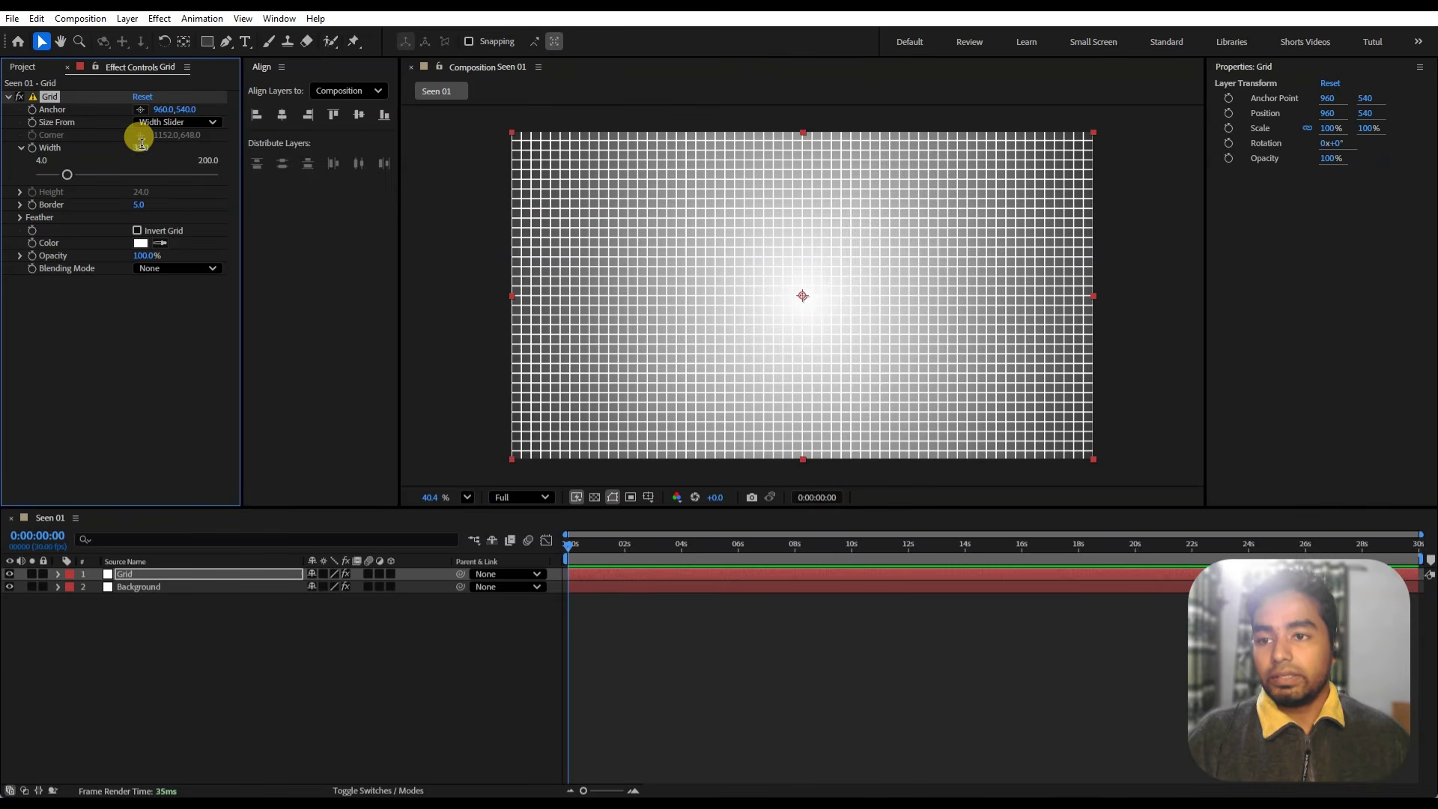
text(400)
key(Return)
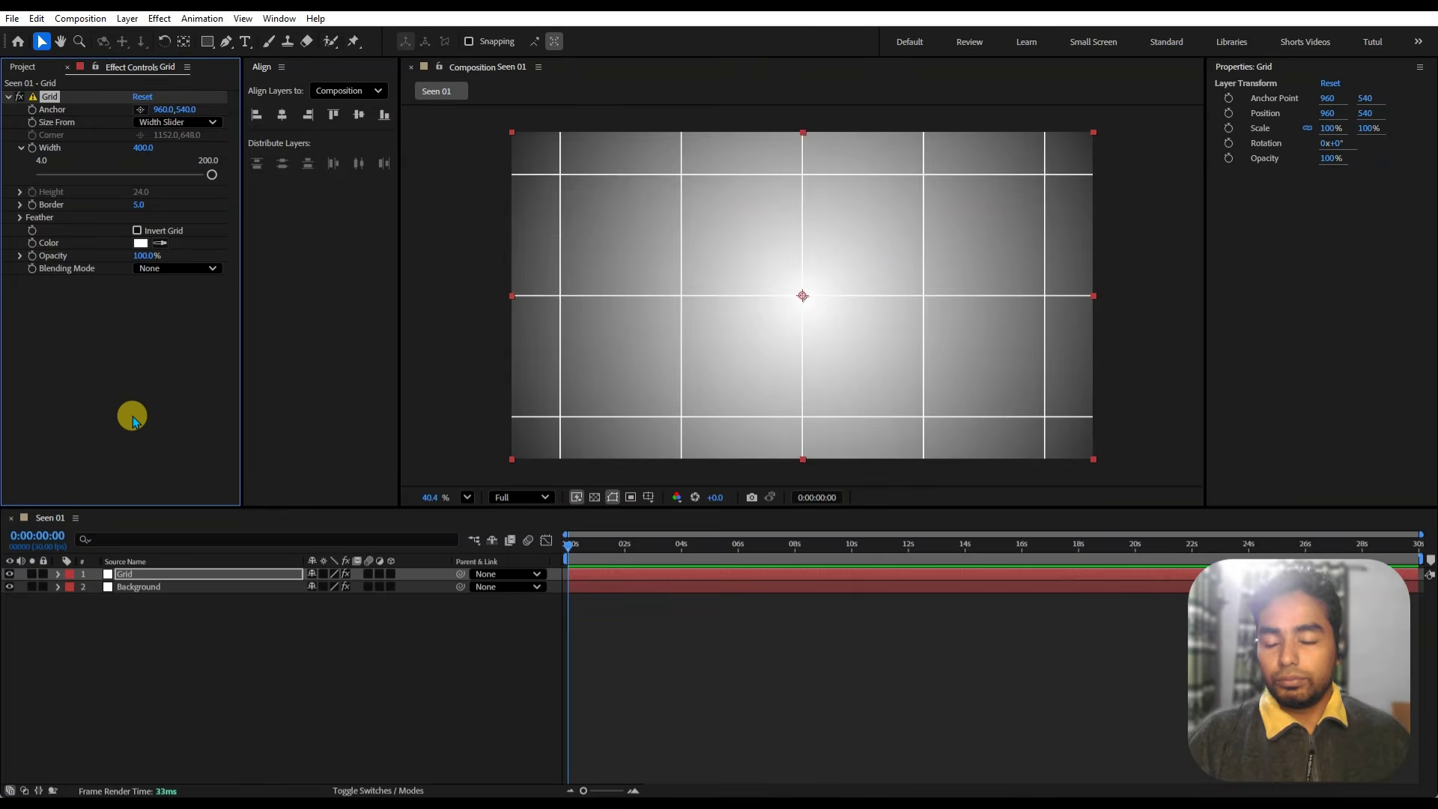
click(235, 685)
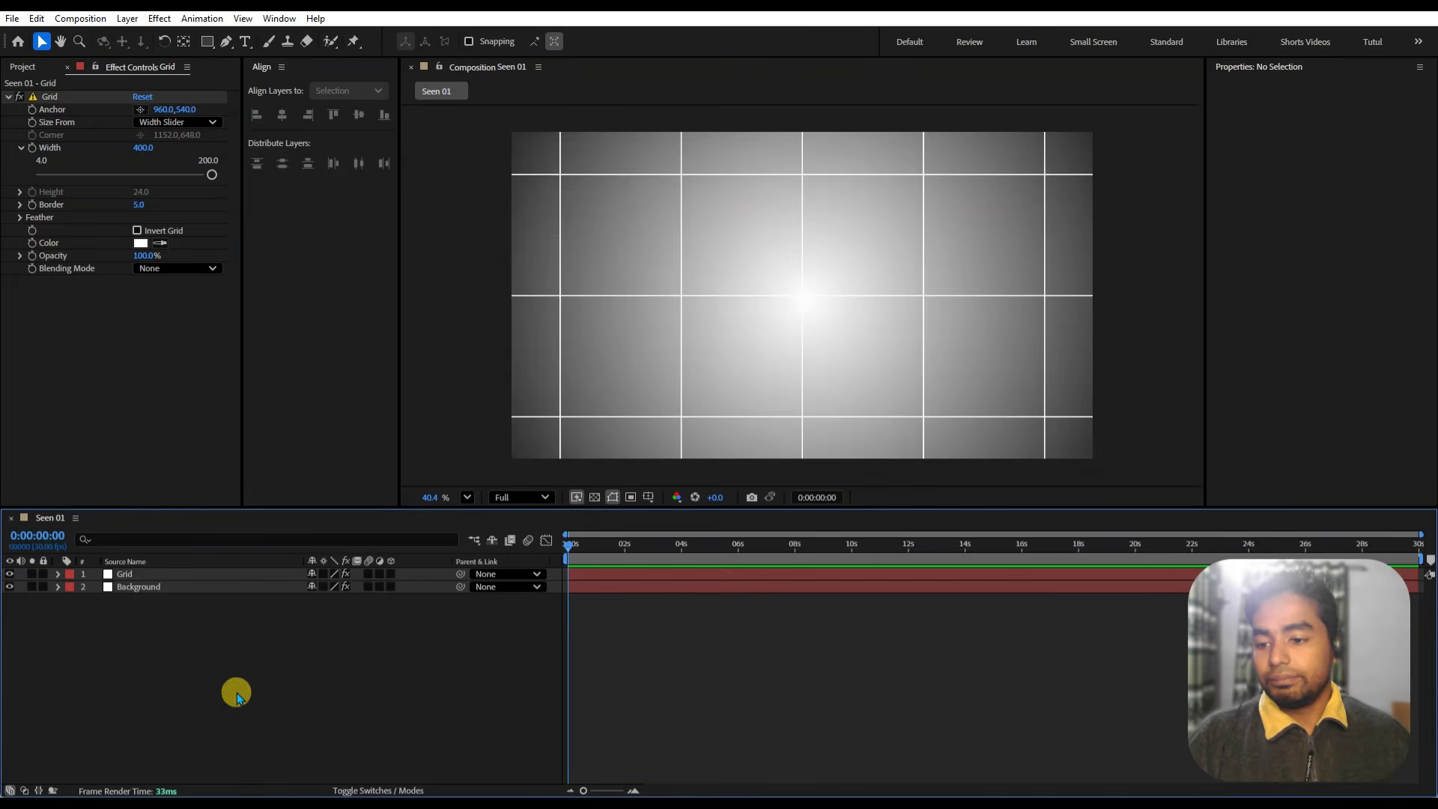
- Duplicate the Grid layer and set the copy's Grid effect anchor to 1160, 740
click(154, 579)
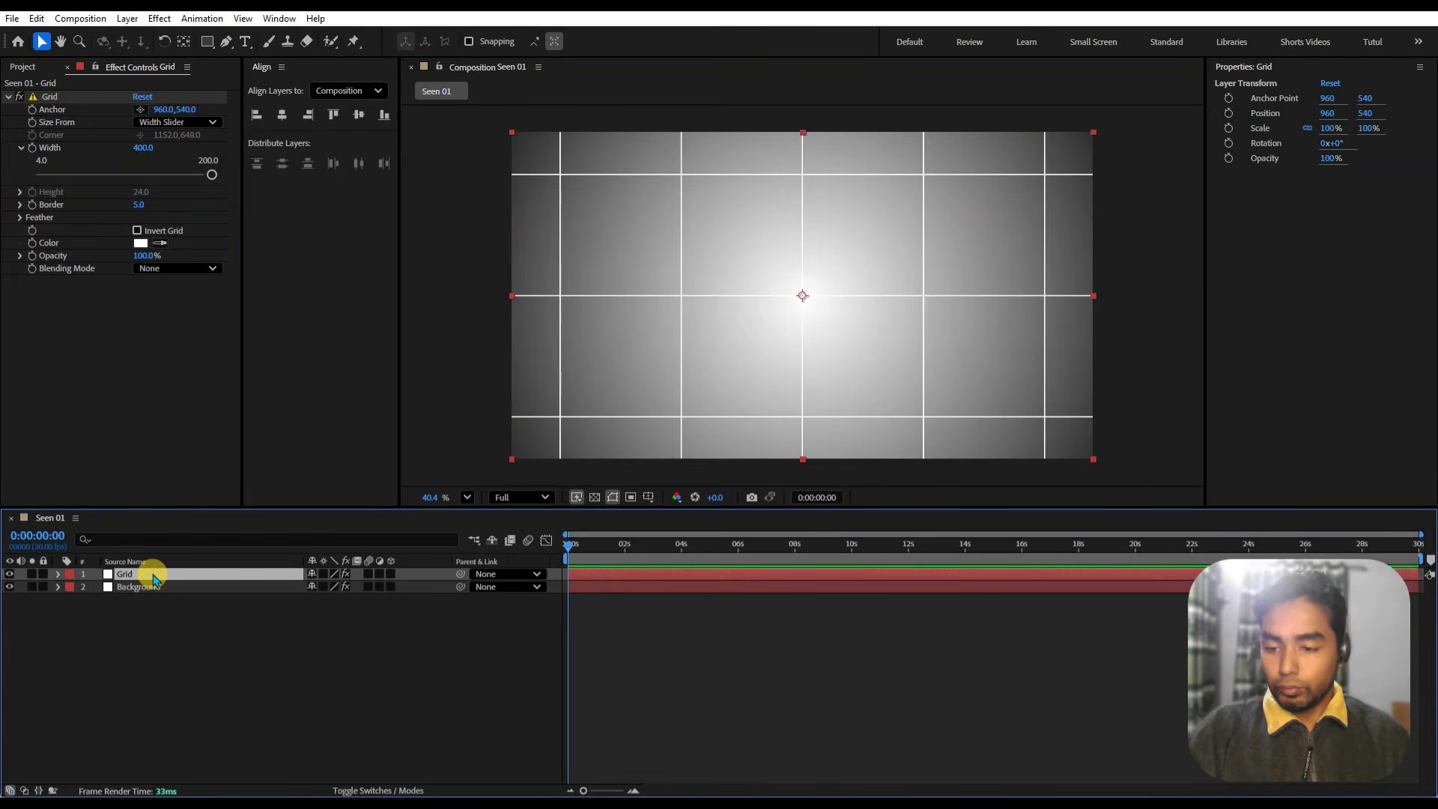
key(ctrl+d)
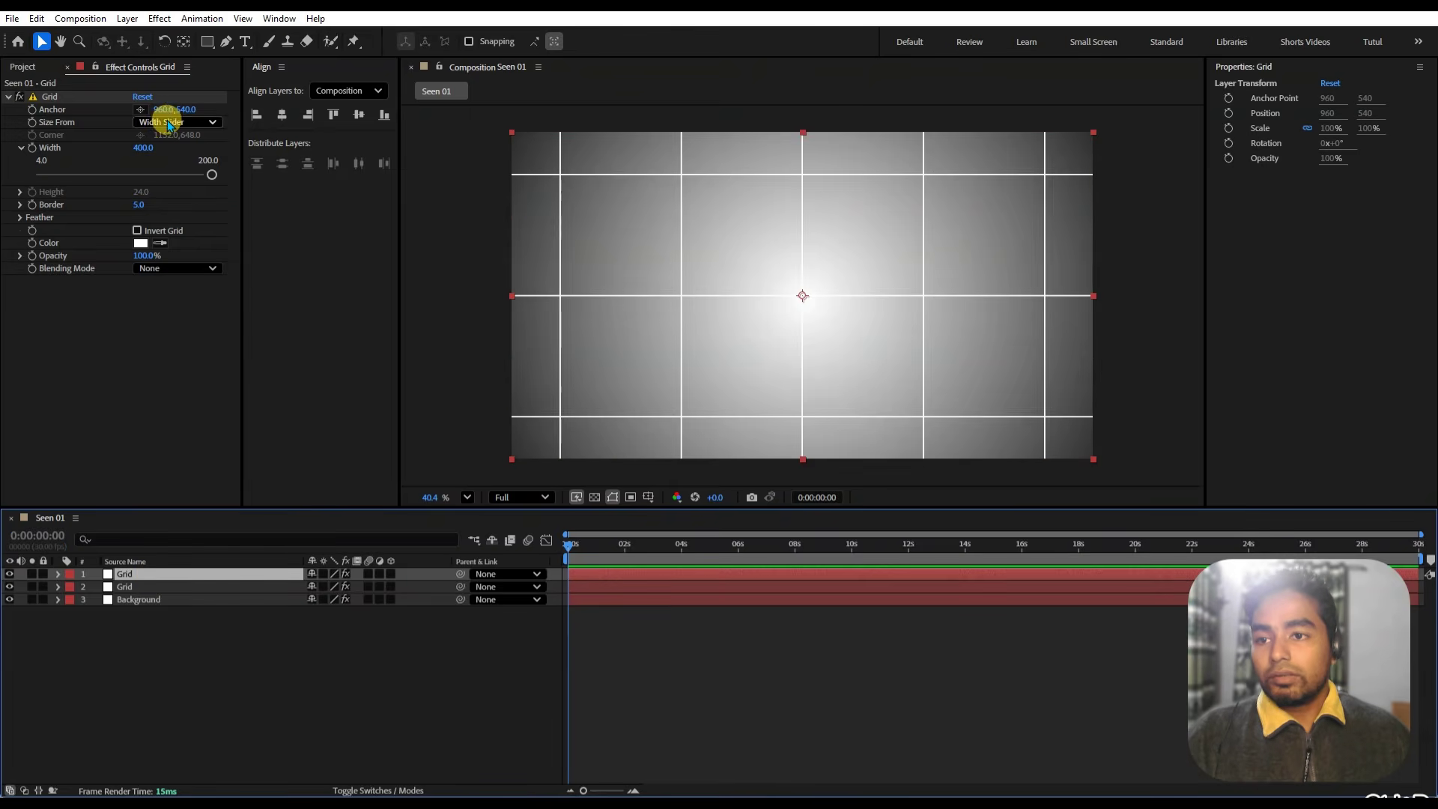
click(167, 109)
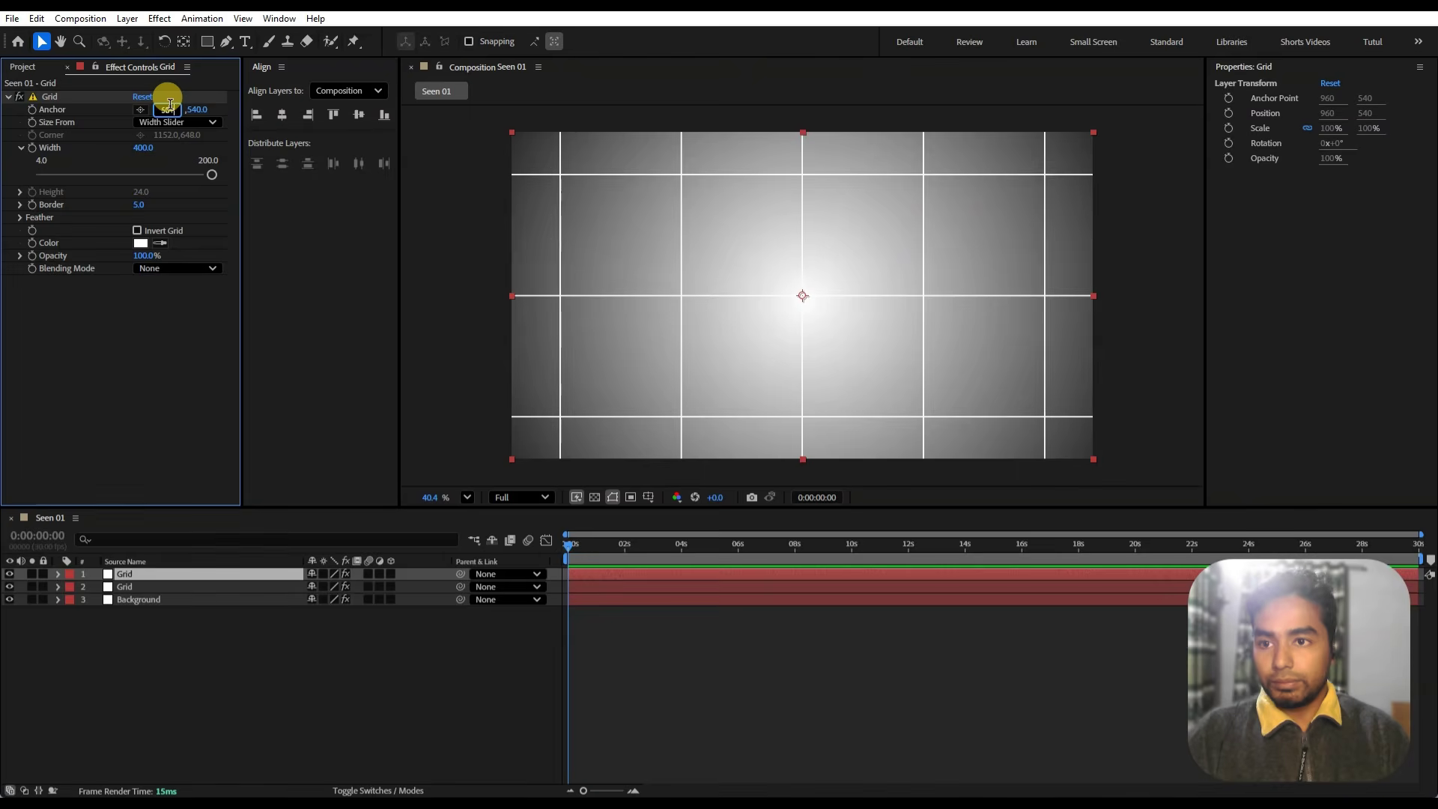
text(1152)
key(Return)
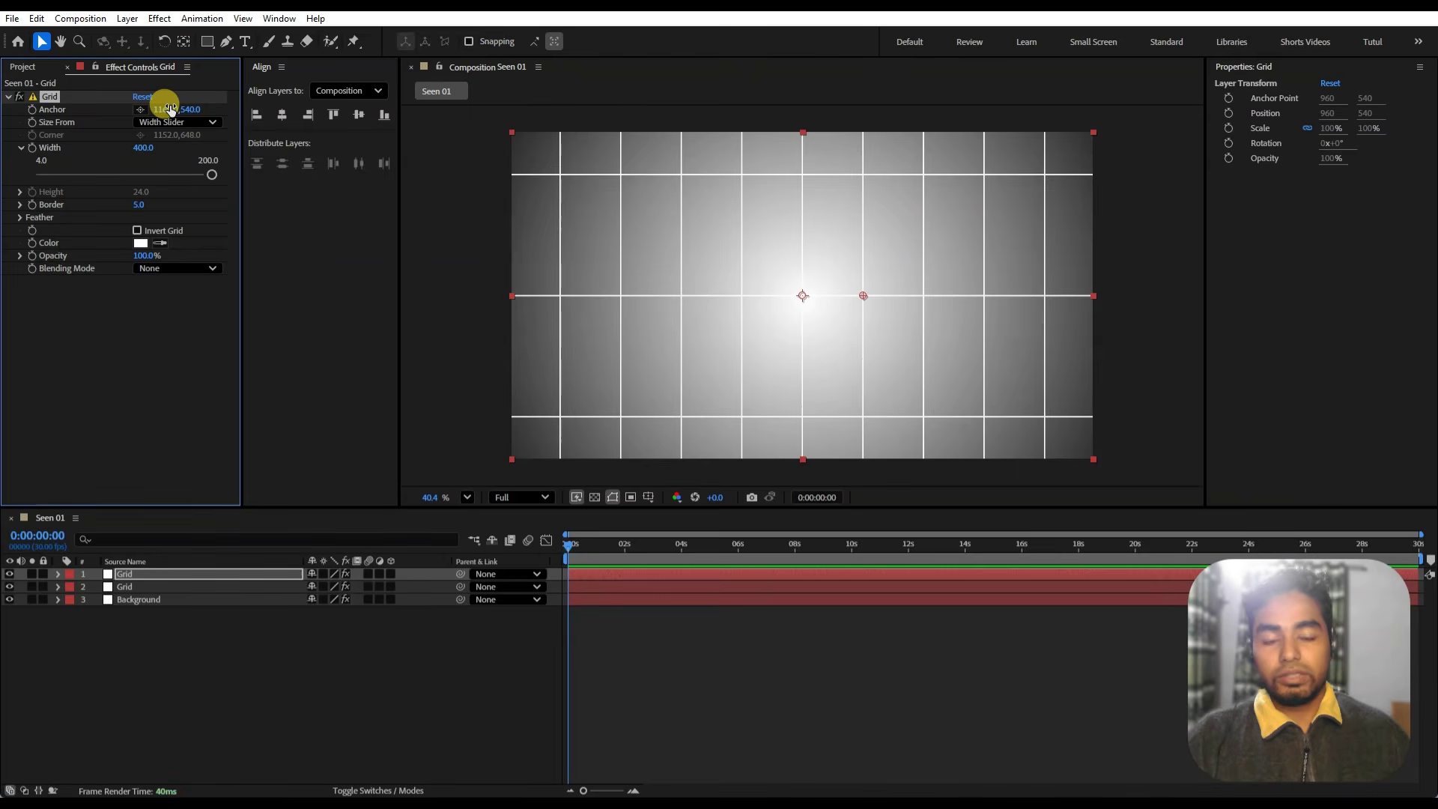
click(190, 109)
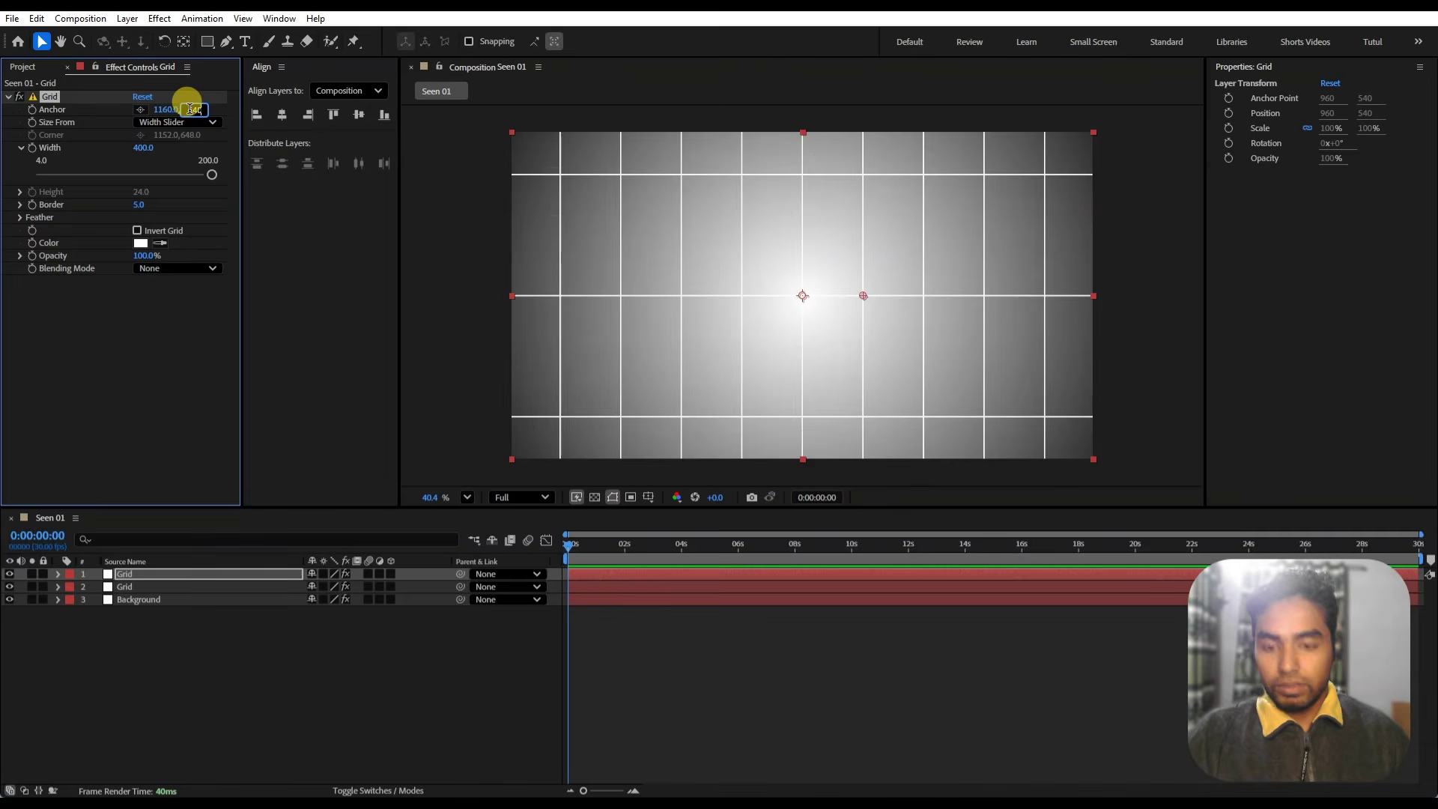
text(+2)
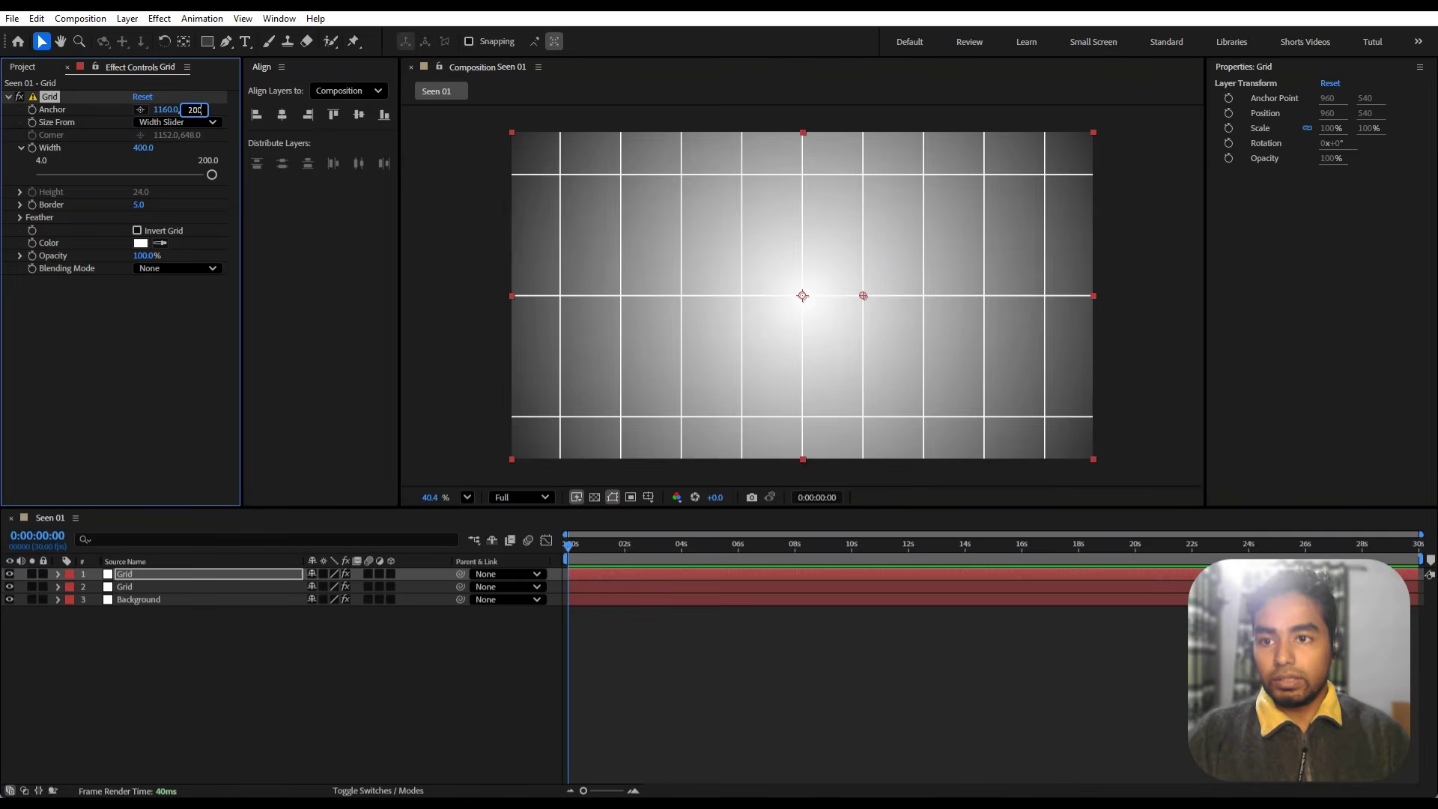
key(Return)
click(187, 619)
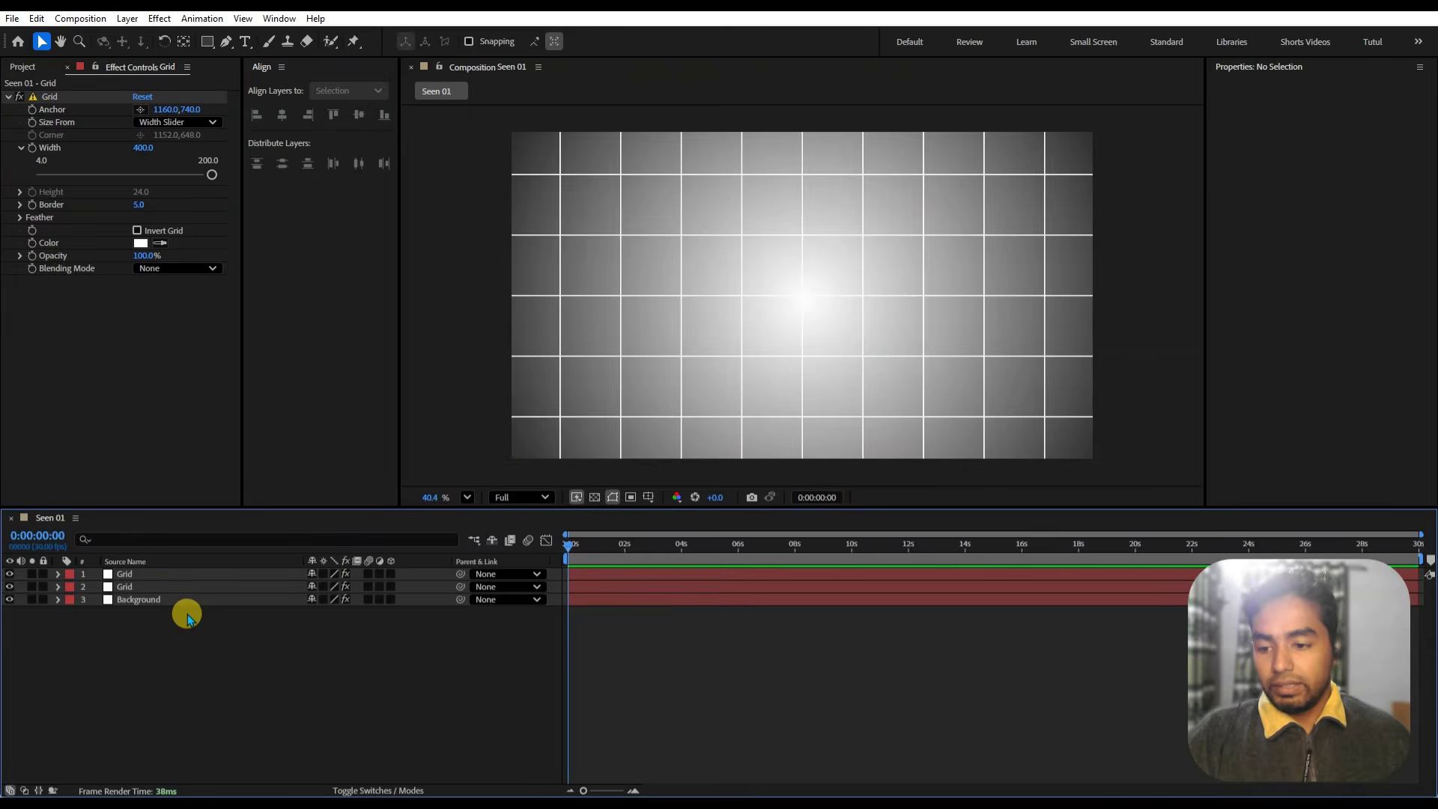
- Reduce the lower Grid layer's opacity, trying 10% and settling on 15%
click(160, 587)
key(t)
click(322, 598)
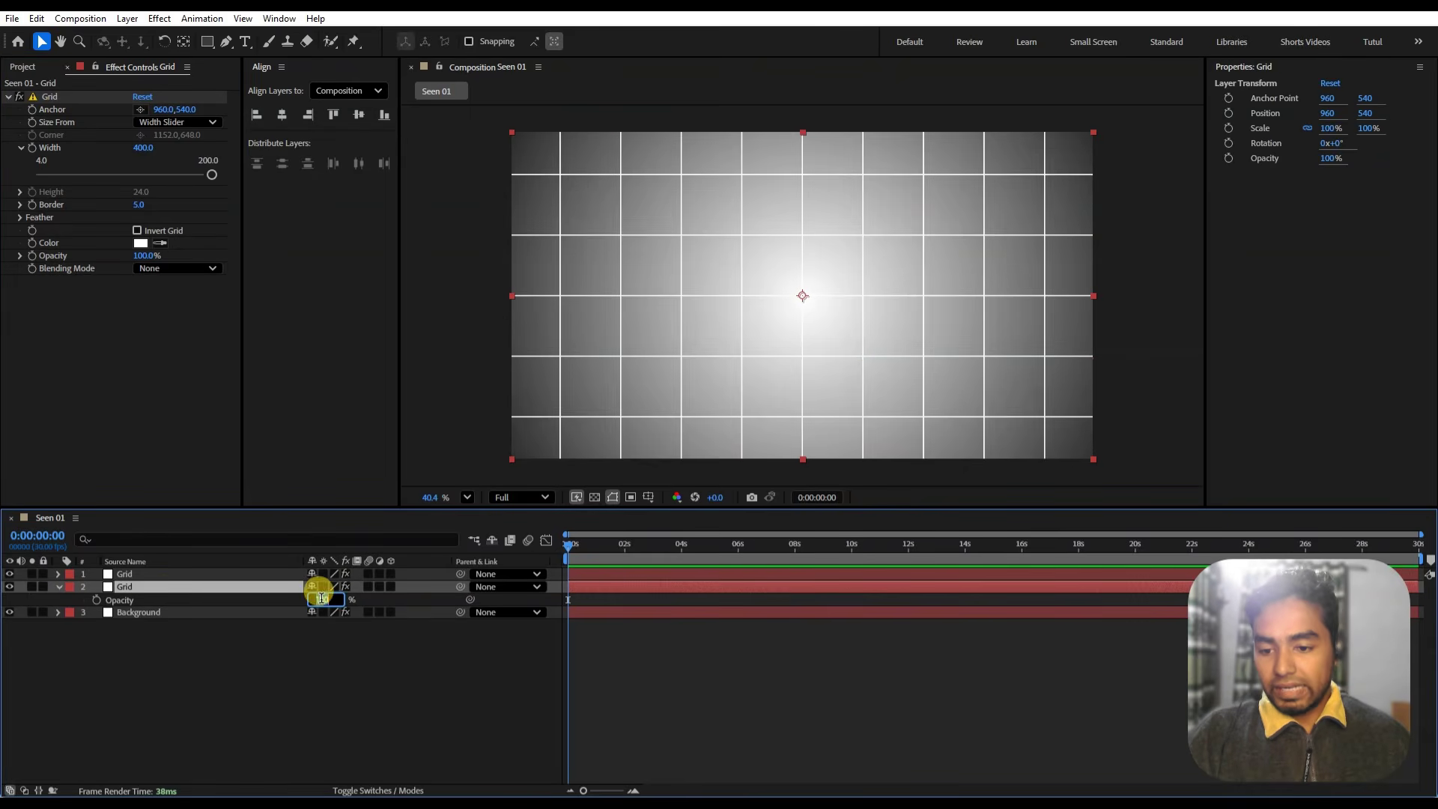
text(10)
key(Return)
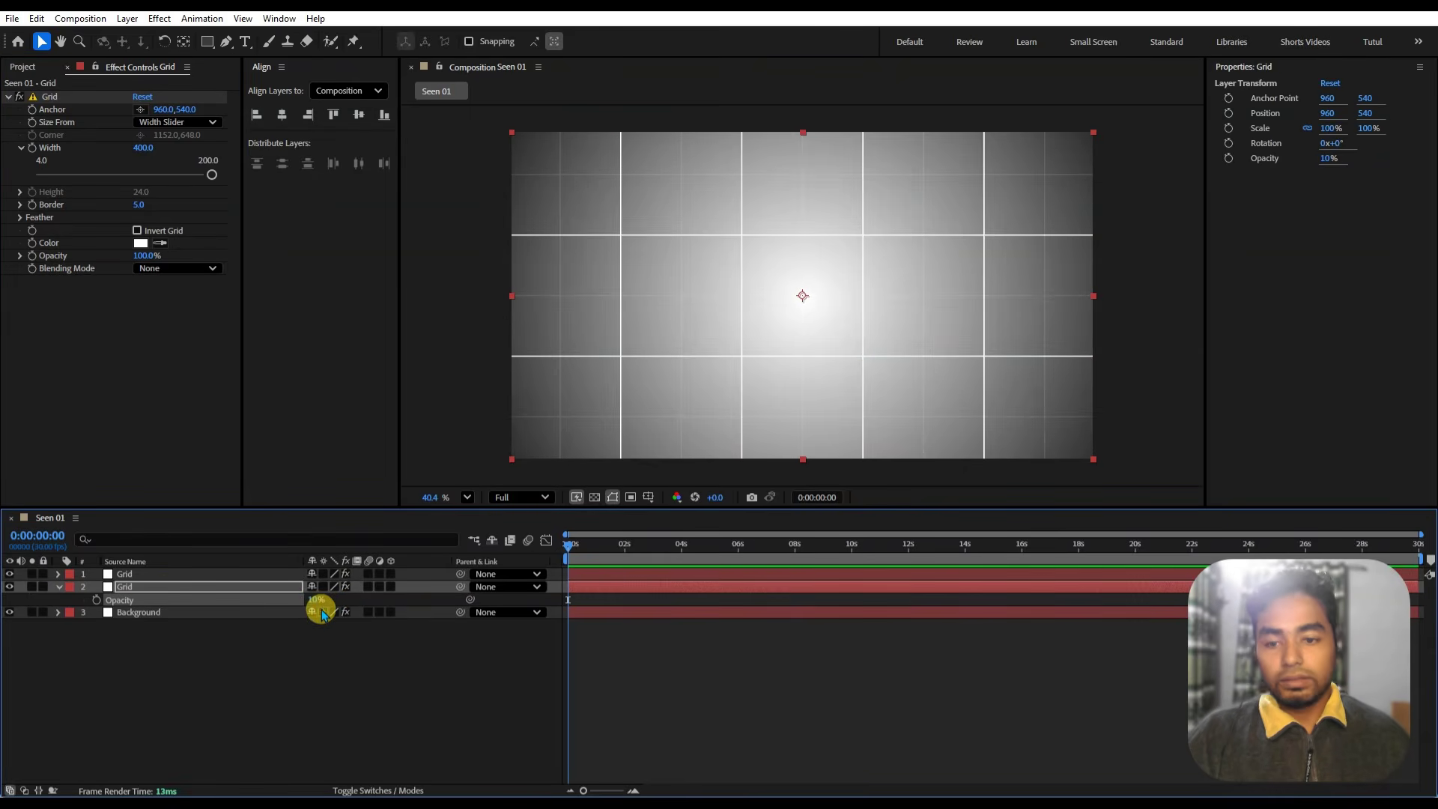
text(15)
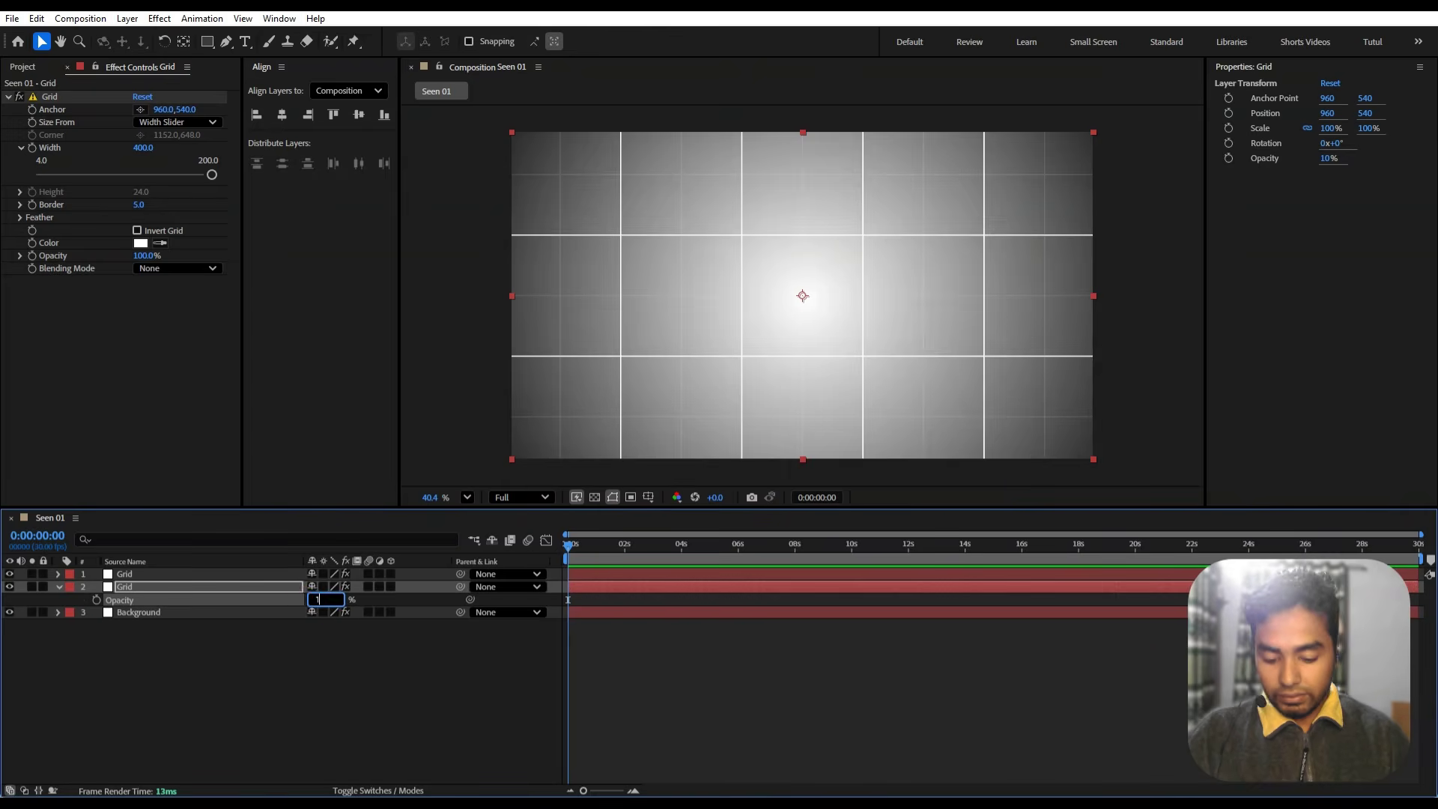
key(Return)
- Lower the upper Grid layer's opacity, trying 40% and settling on 50%, and collapse both Grid layers' properties
click(150, 574)
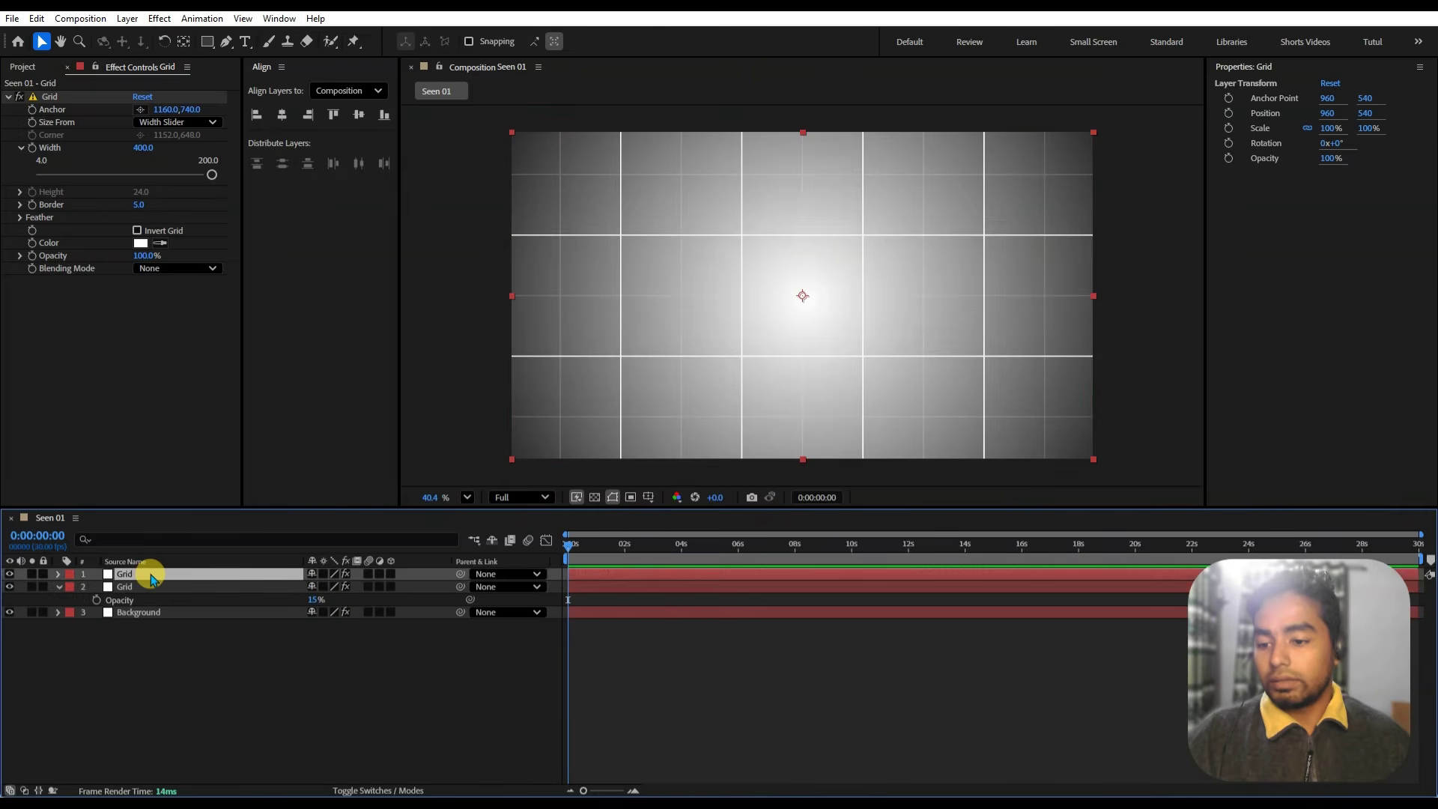
key(s)
key(s)
key(t)
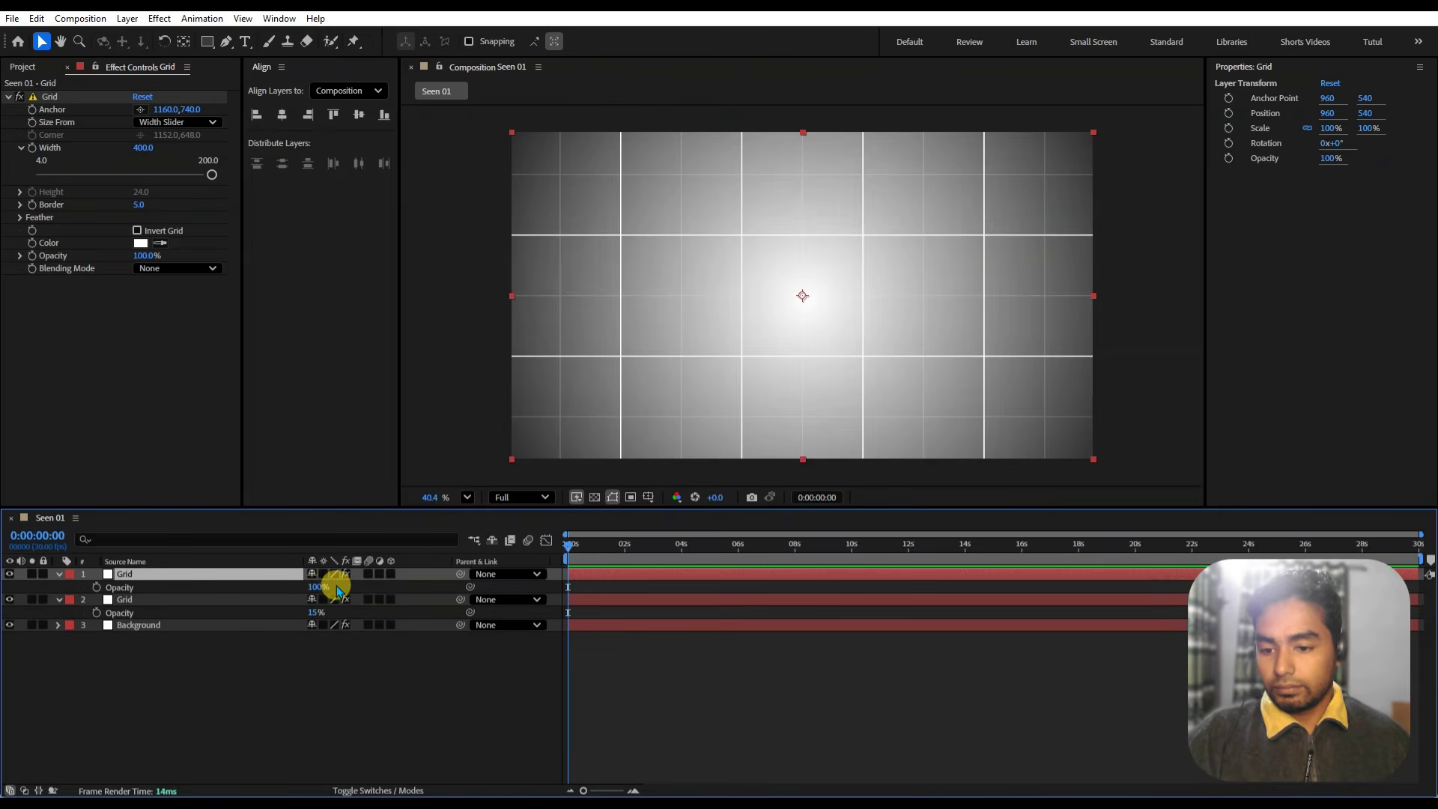
text(40)
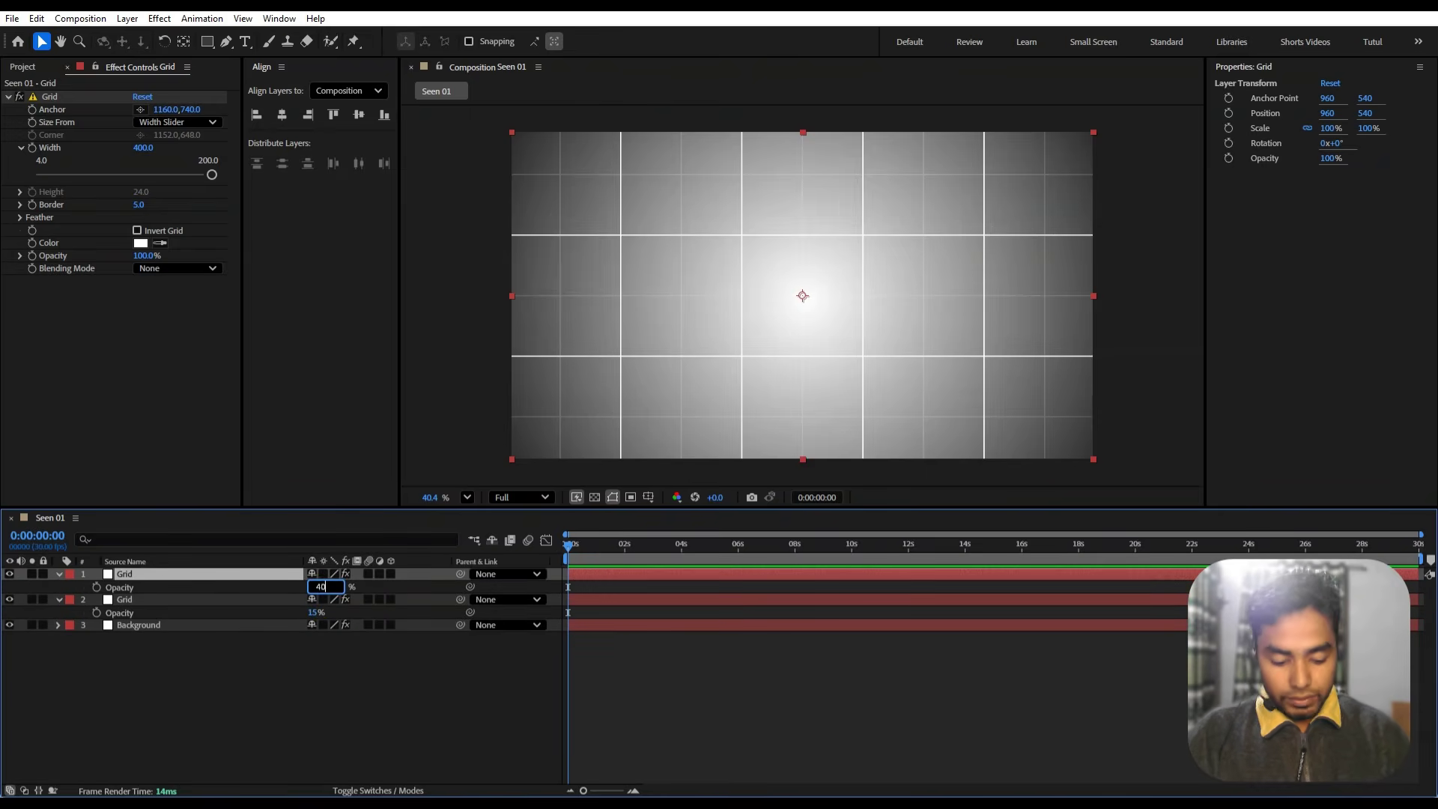
key(Return)
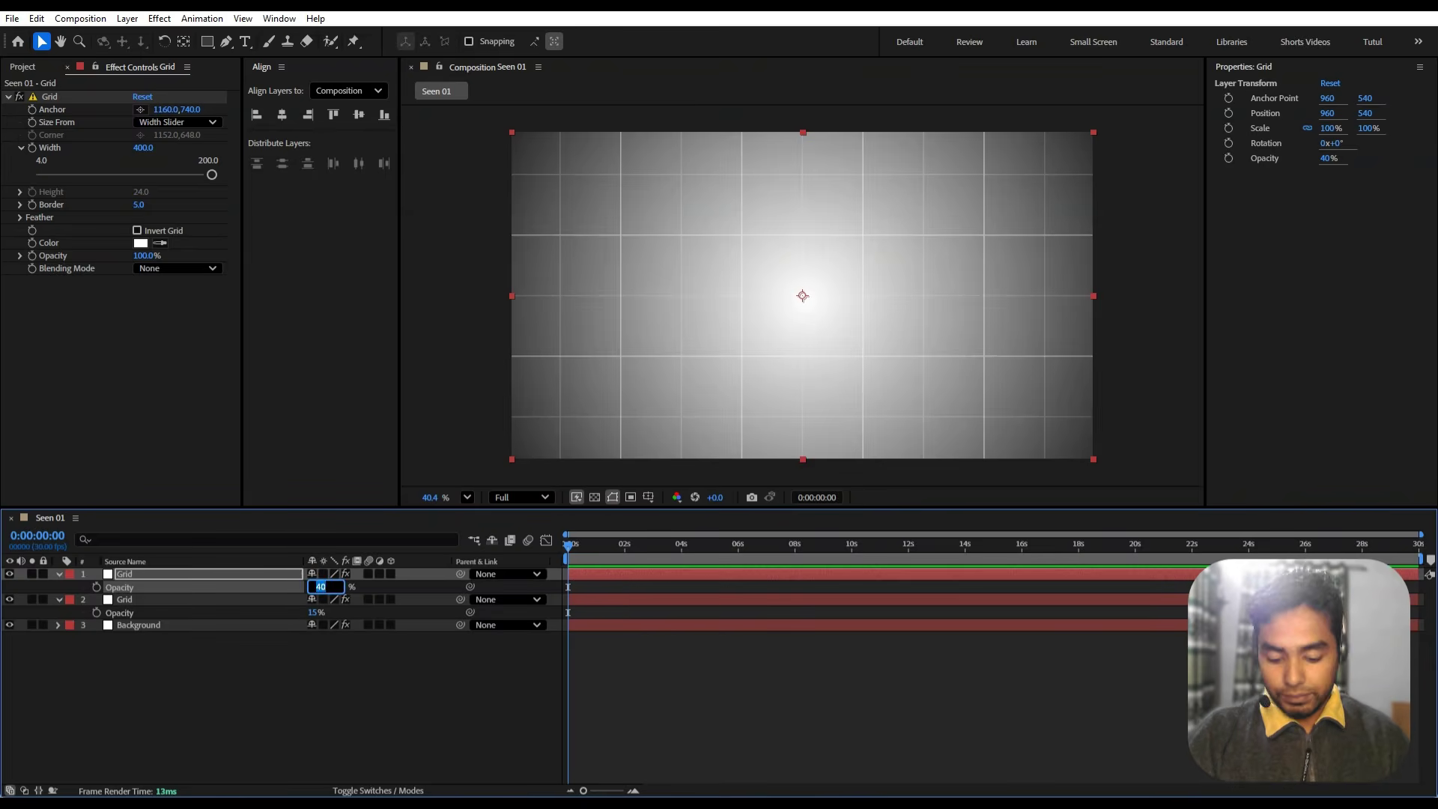
click(347, 699)
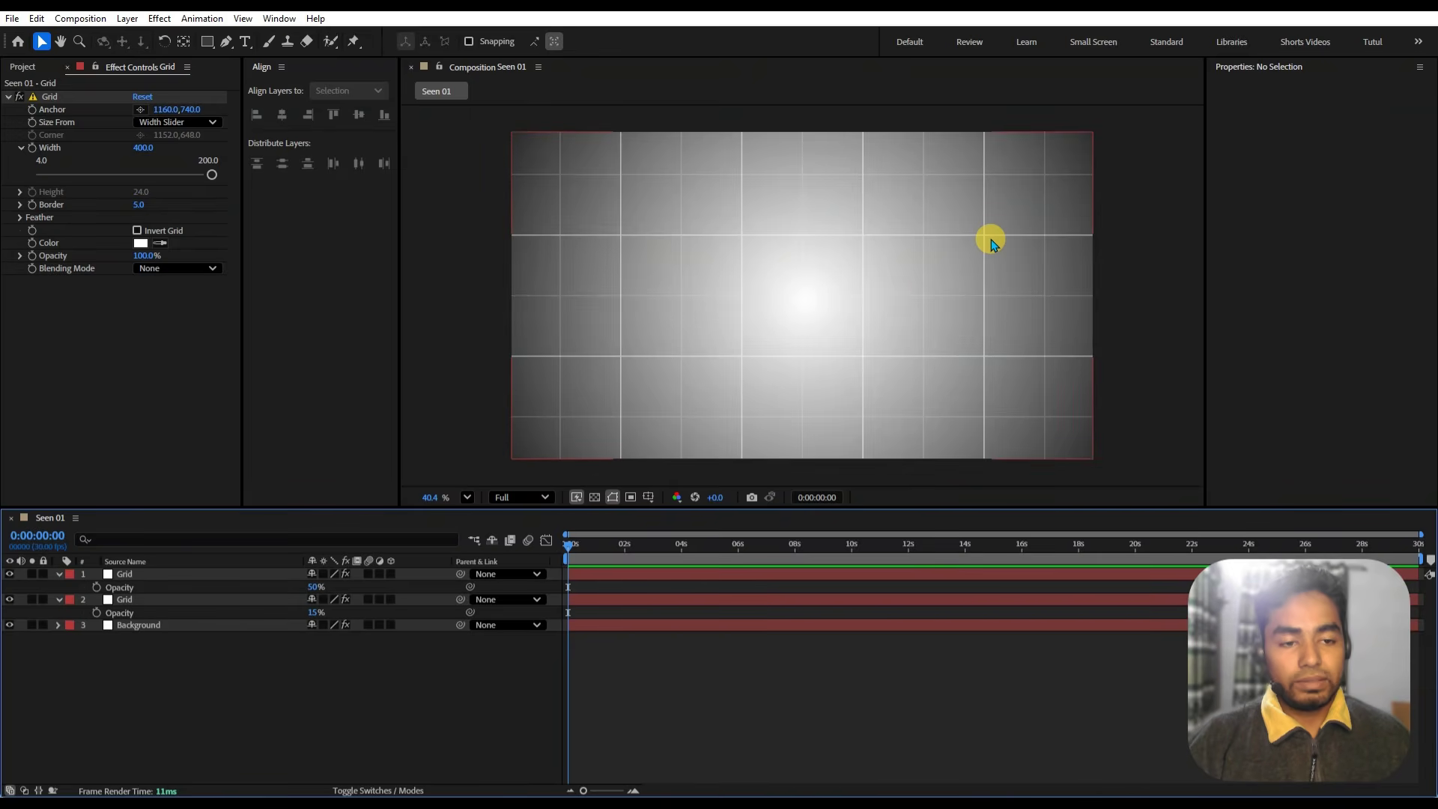
click(59, 575)
click(59, 587)
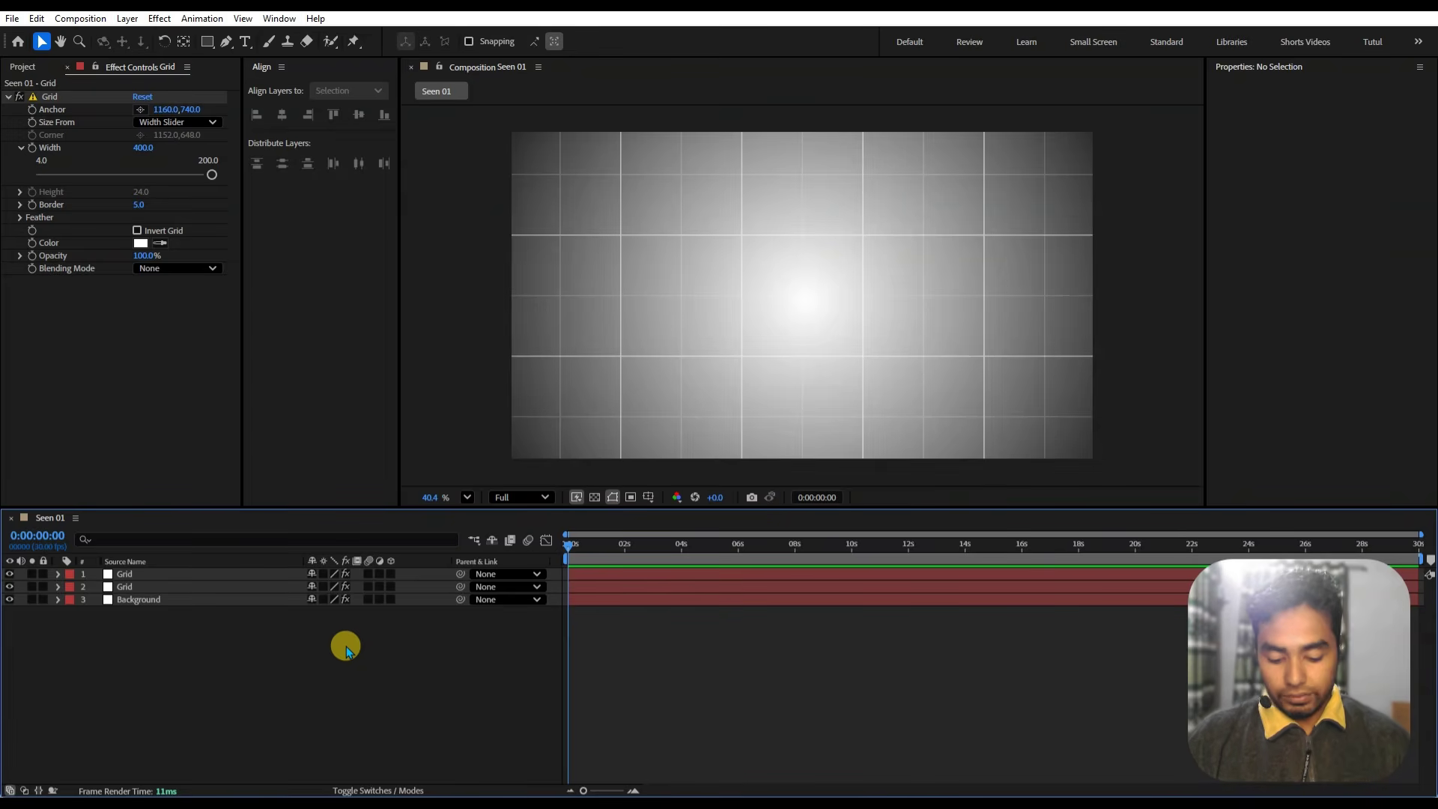
- Create a white 1920 x 1080 px solid named Fractal Noise
key(ctrl+y)
text(Frac)
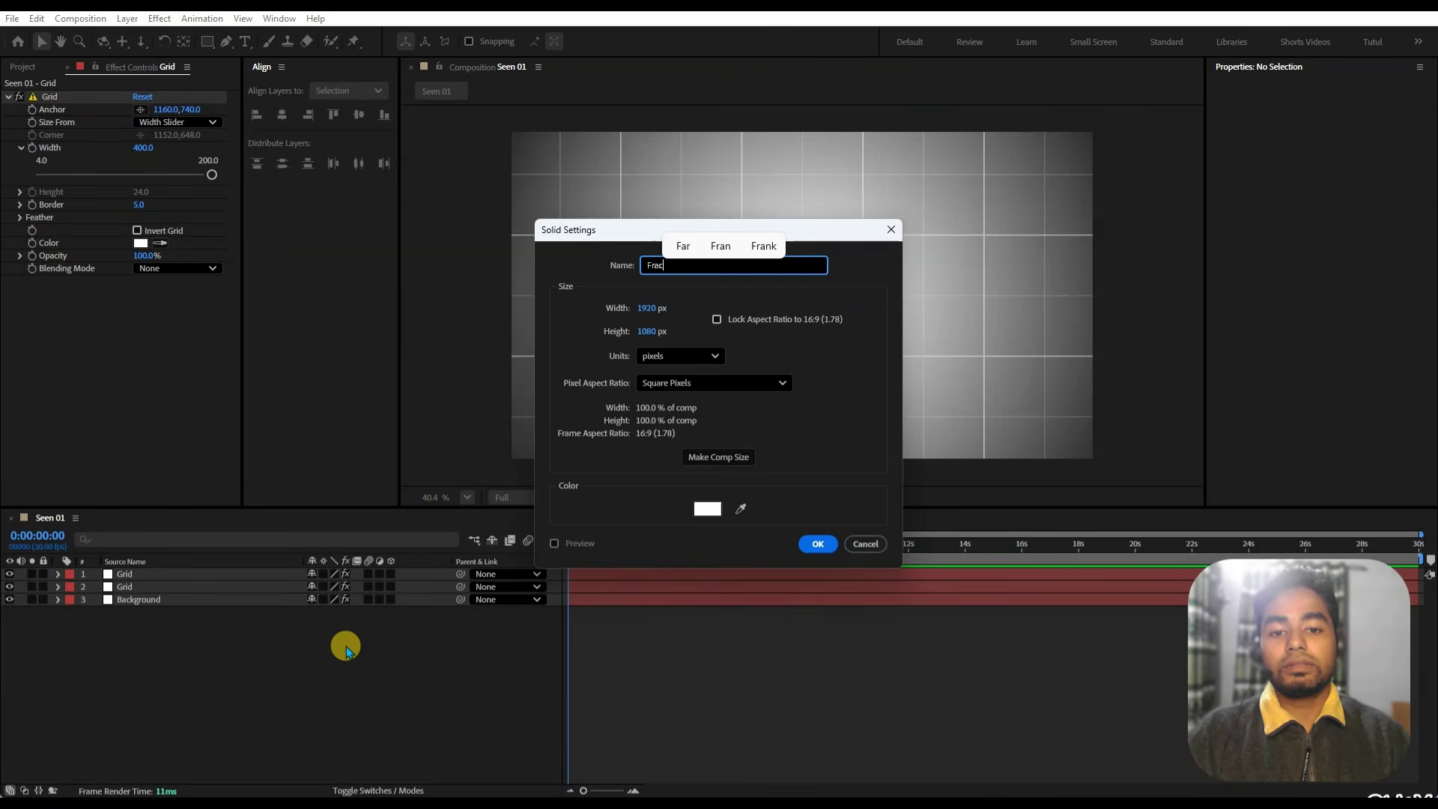
text(tal N)
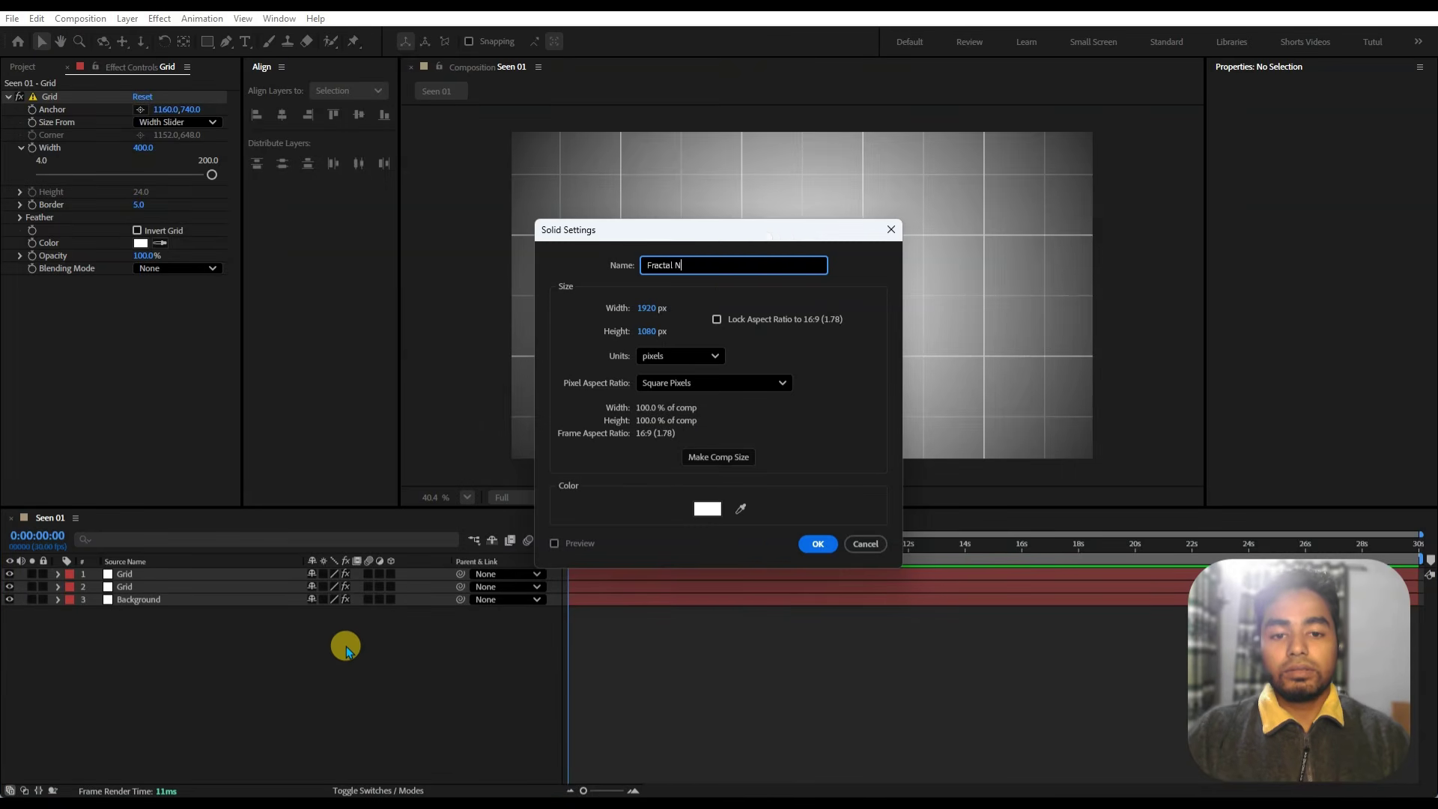
text(oice)
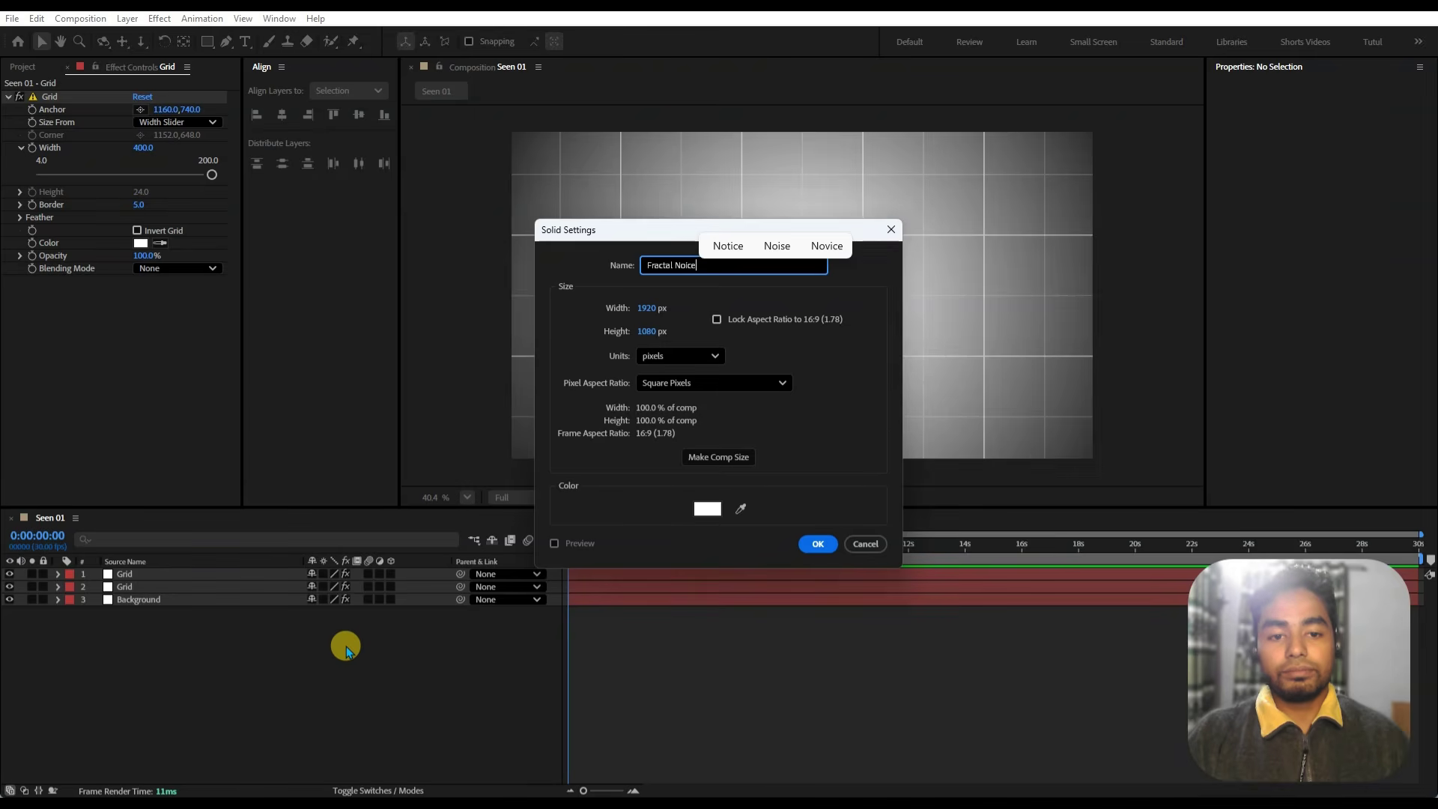
key(BackSpace)
key(BackSpace)
text(se)
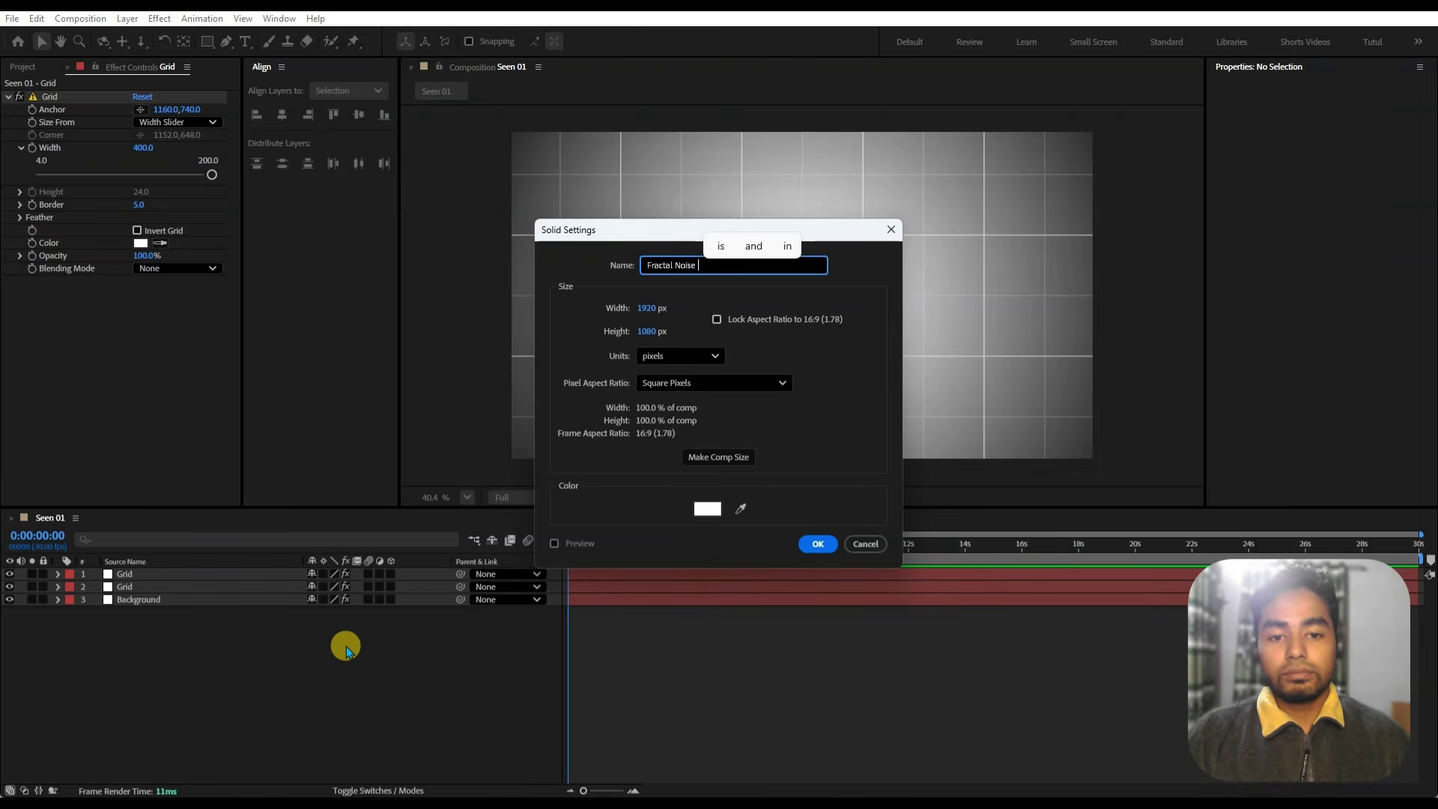
key(Return)
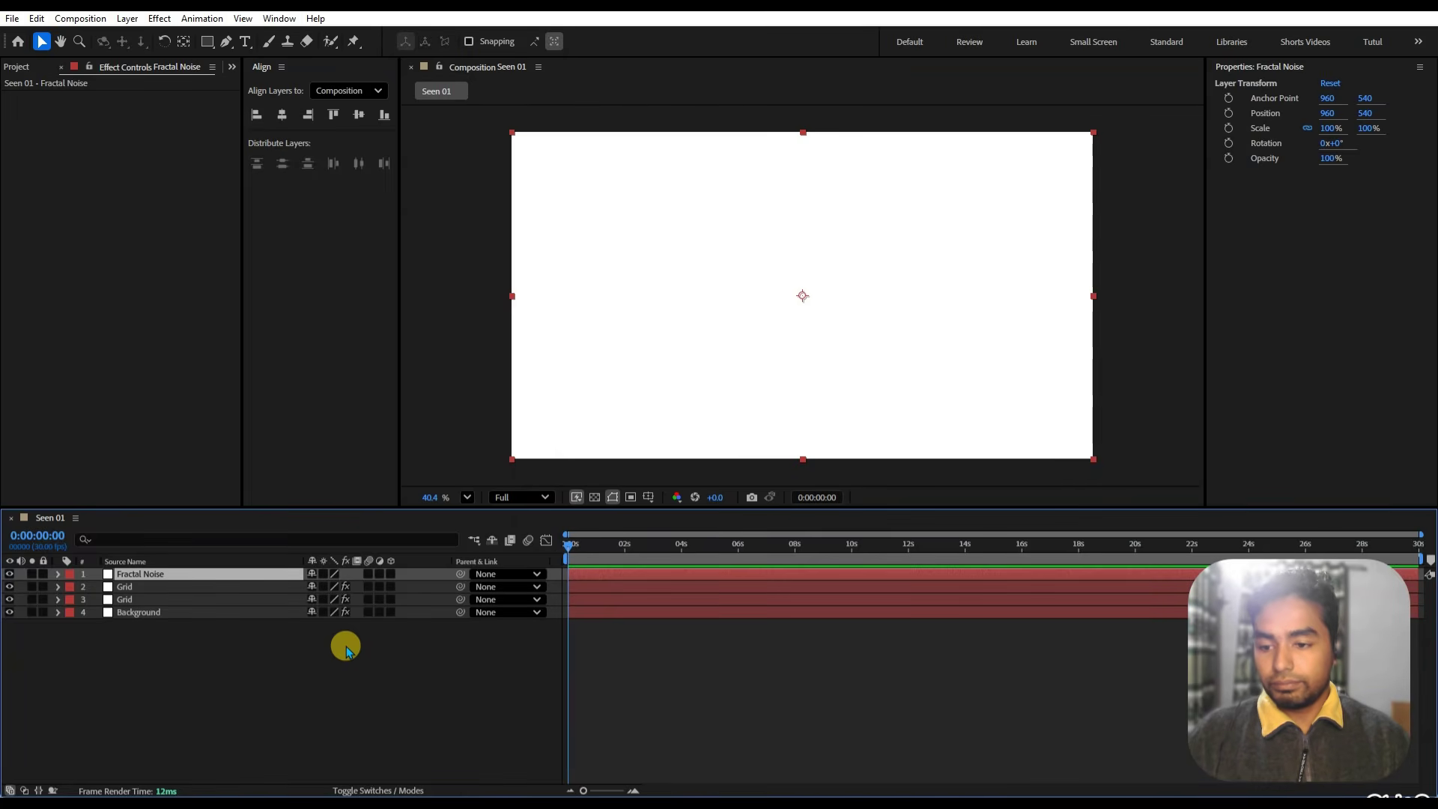
- Find the Fractal Noise effect and apply it to the Fractal Noise solid
key(ctrl+space)
text(frac)
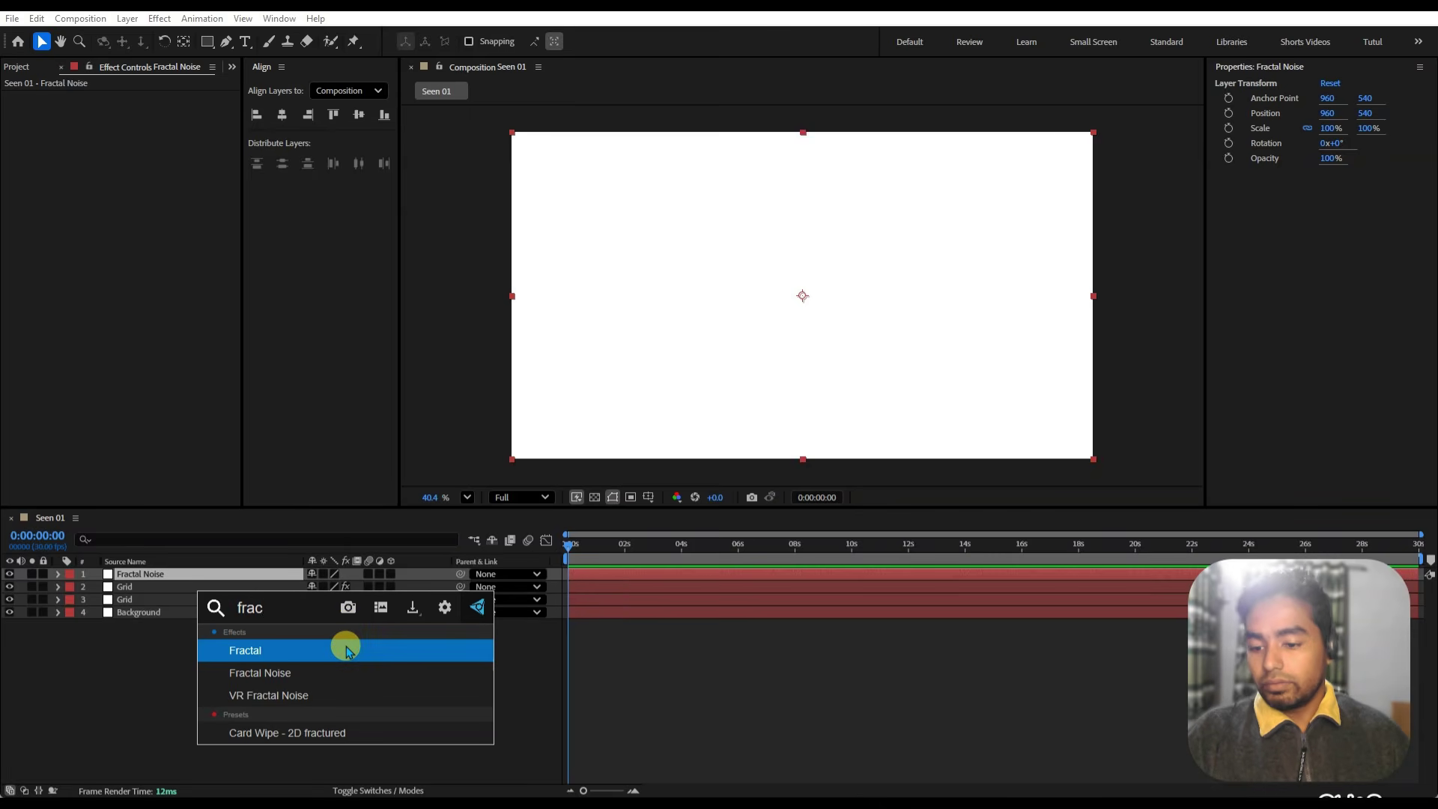
key(Down)
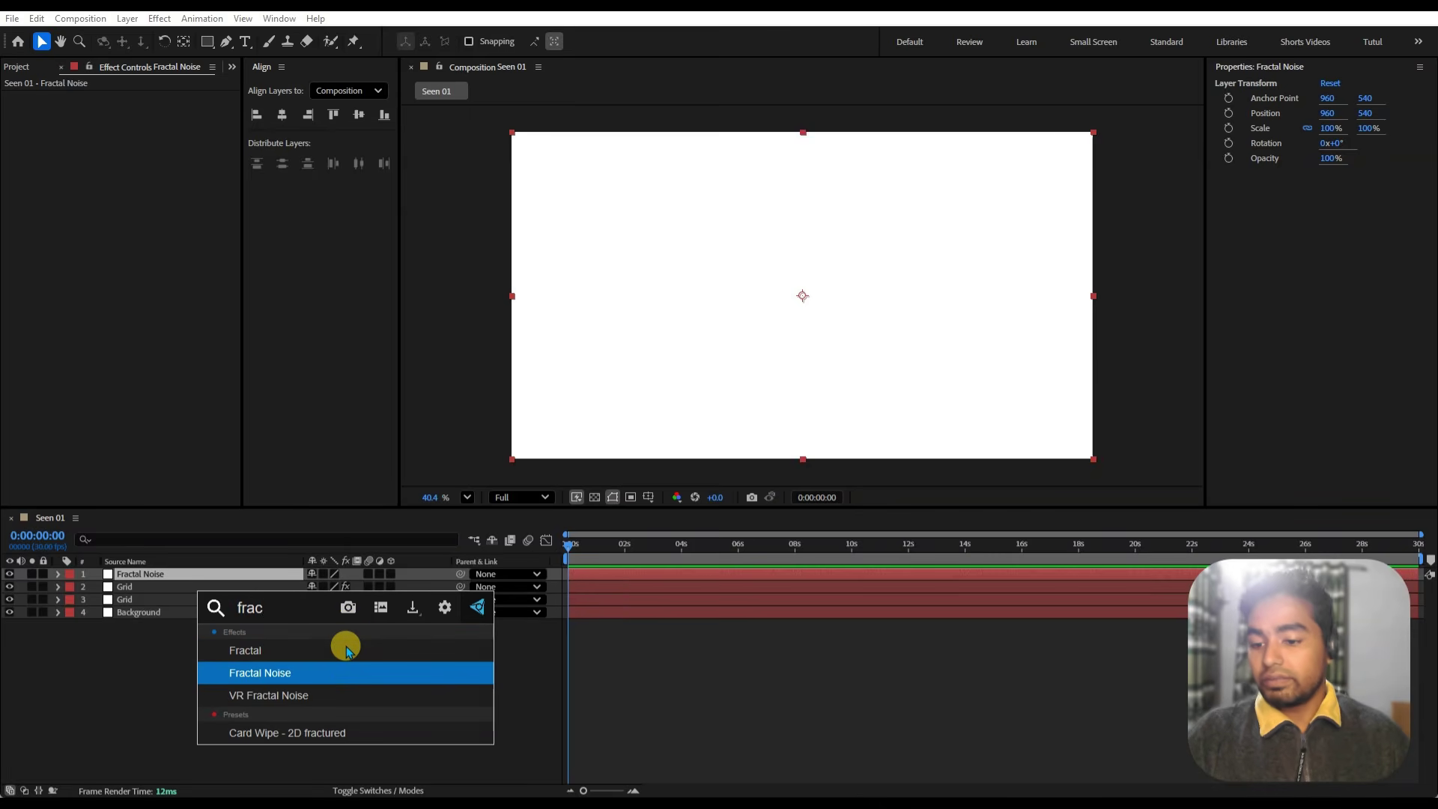
key(Return)
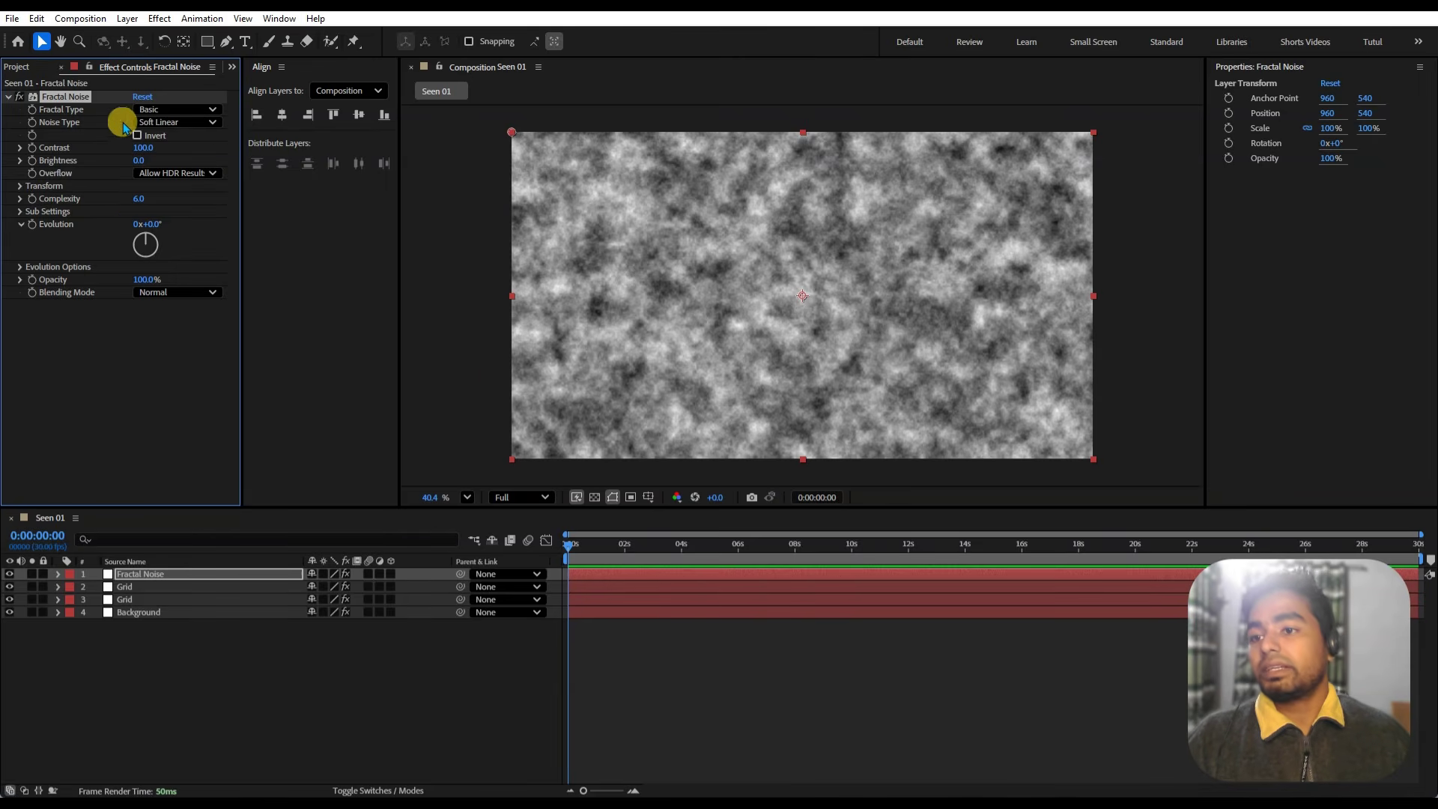
- Set the Fractal Noise effect's noise type to Block and its complexity to 1
click(161, 122)
click(176, 139)
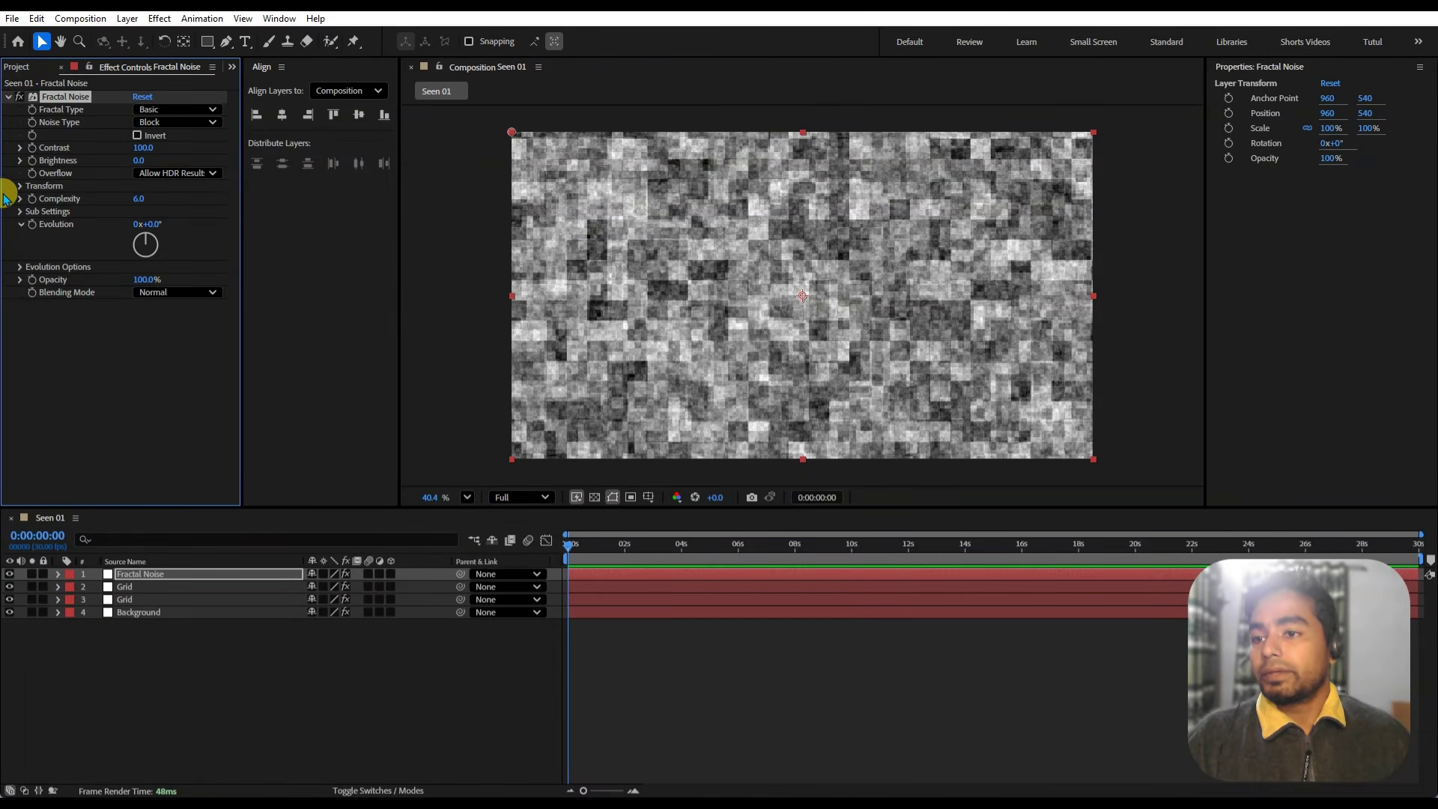
click(136, 199)
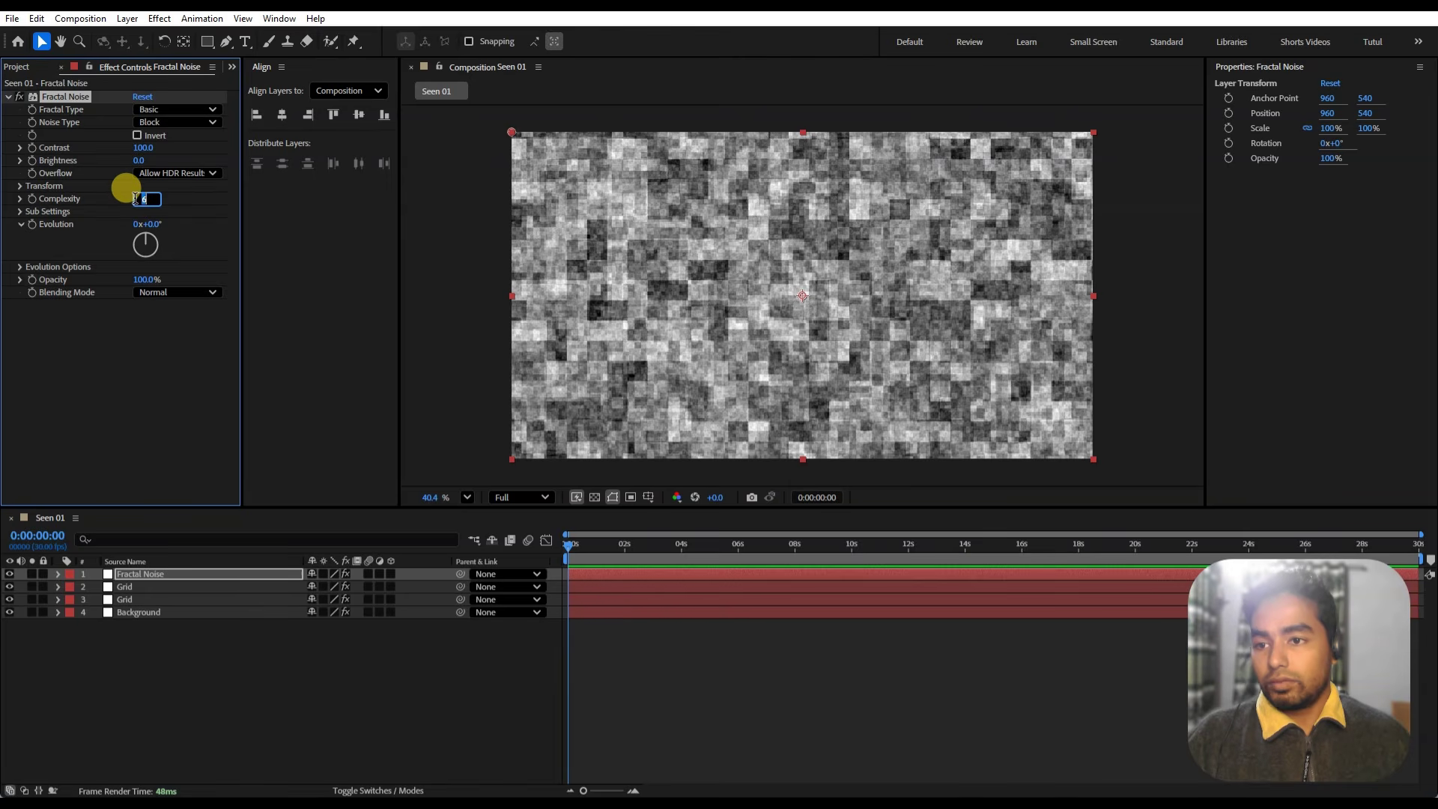
text(1)
key(Return)
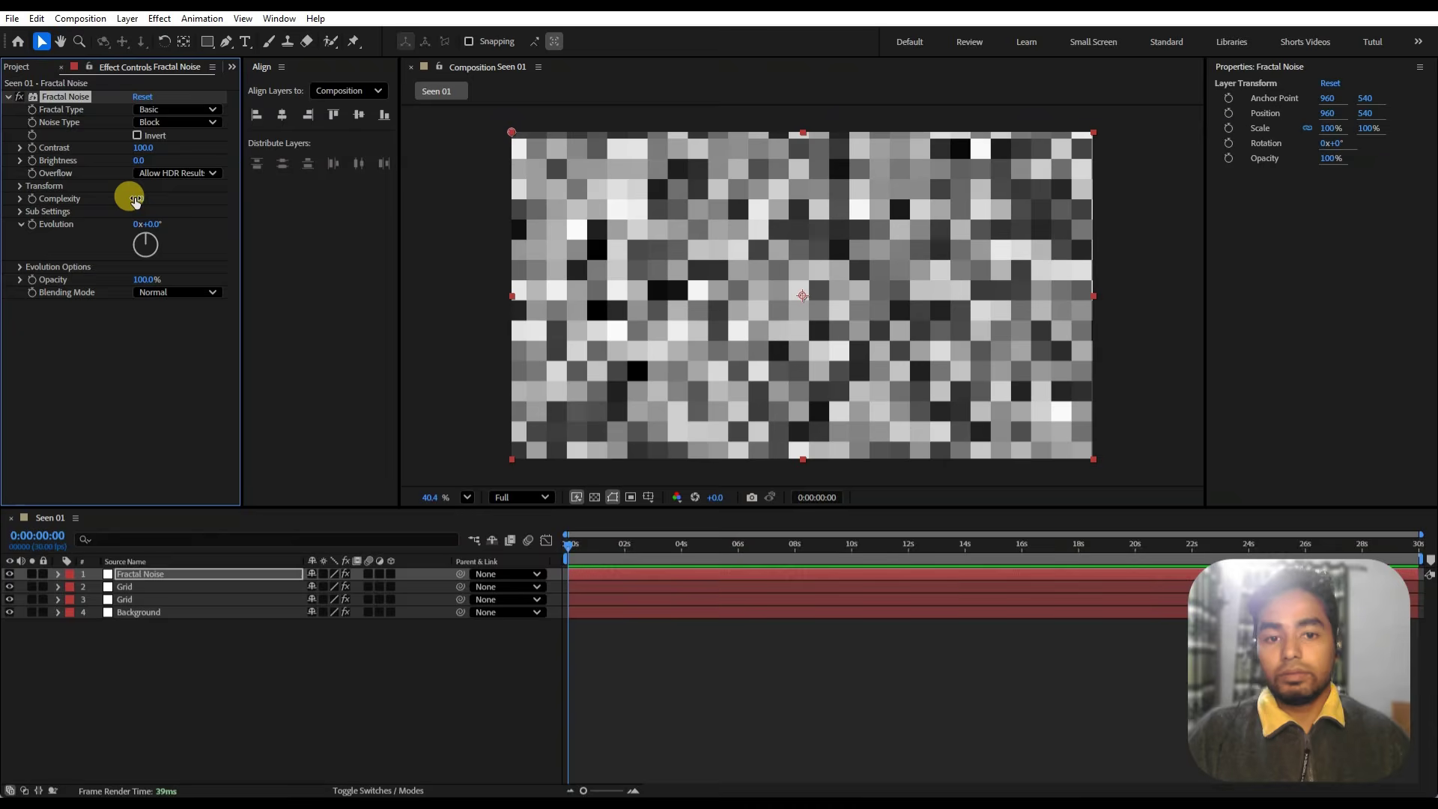
- Enlarge the noise blocks by raising the Fractal Noise transform's uniform scale to 470
click(14, 187)
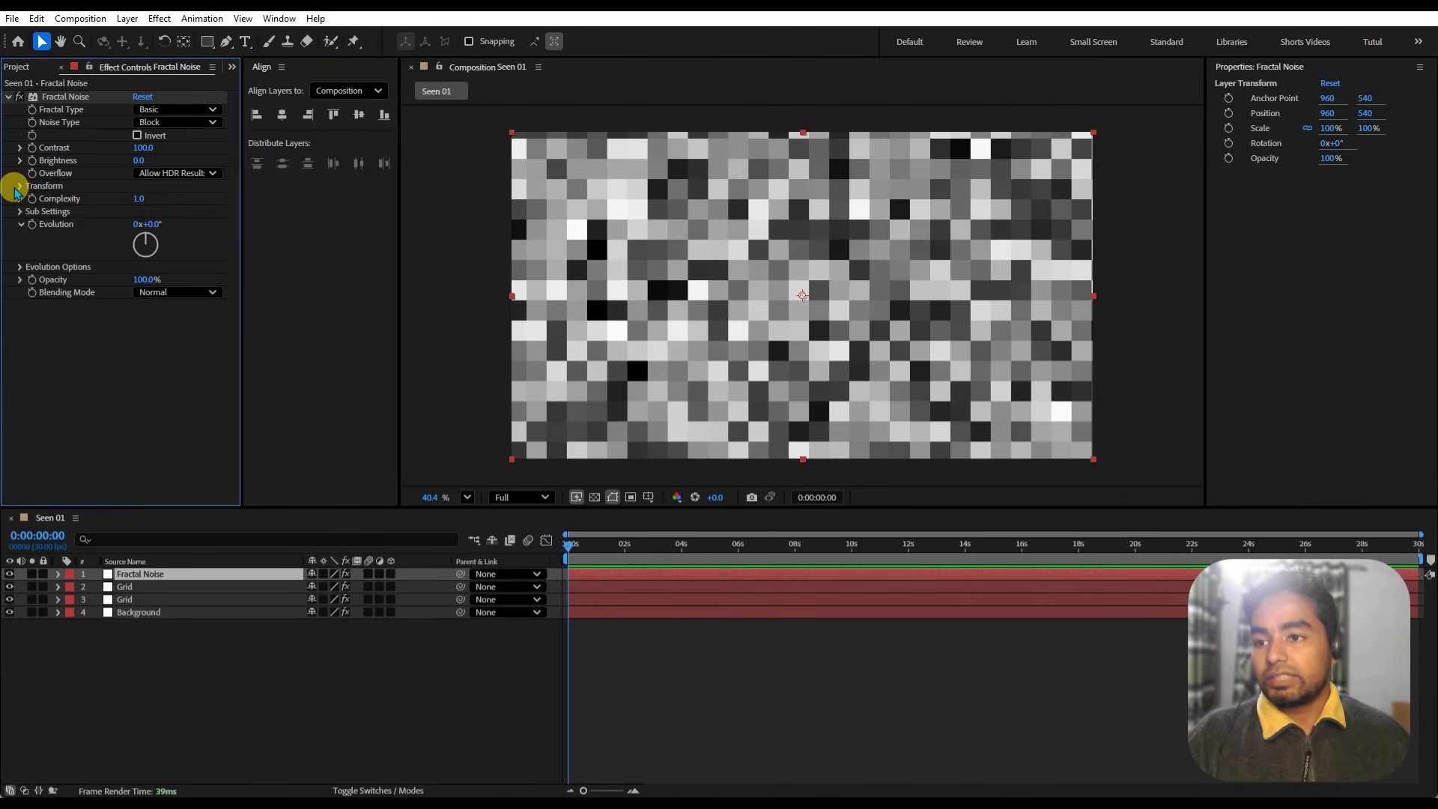
click(18, 186)
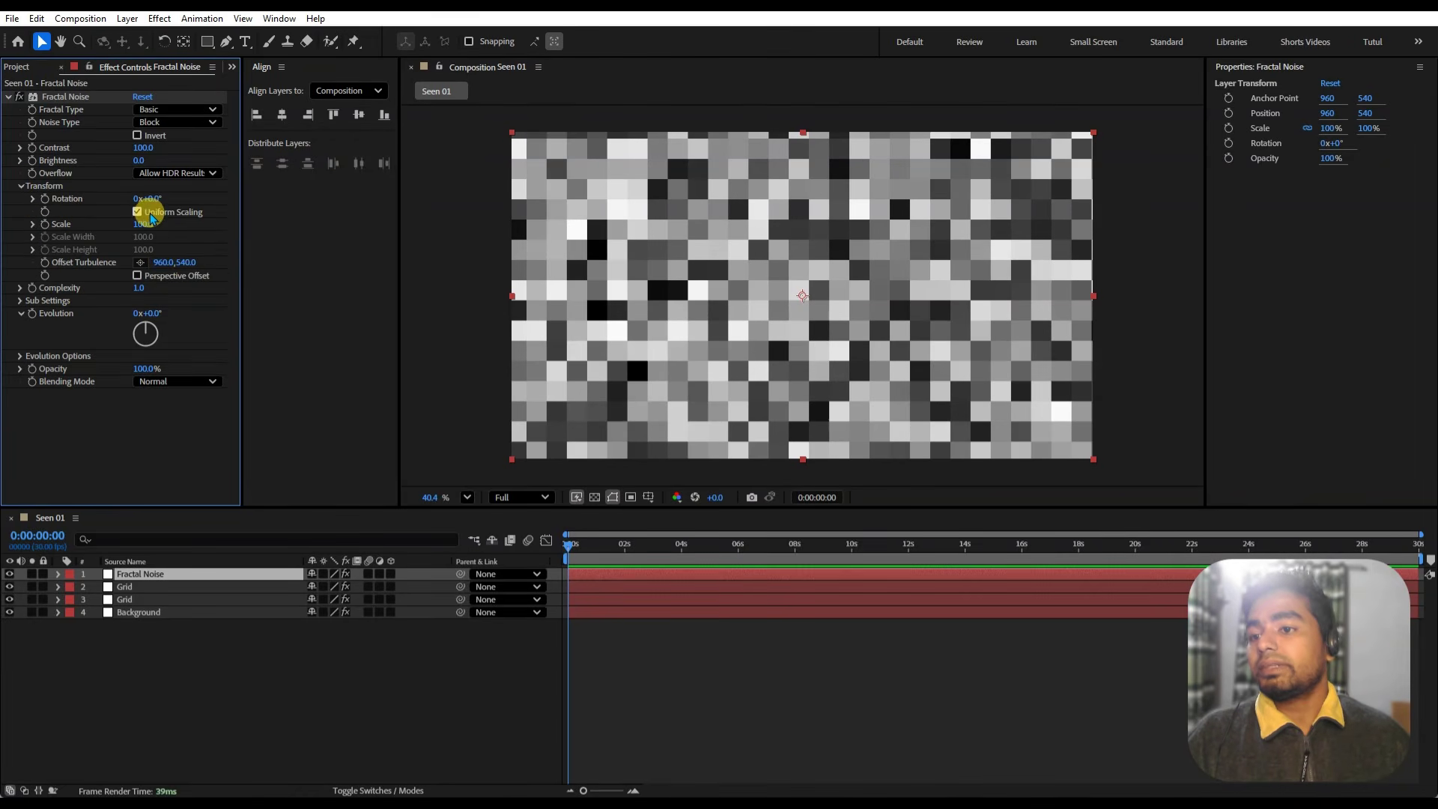
drag(143, 224, 469, 234)
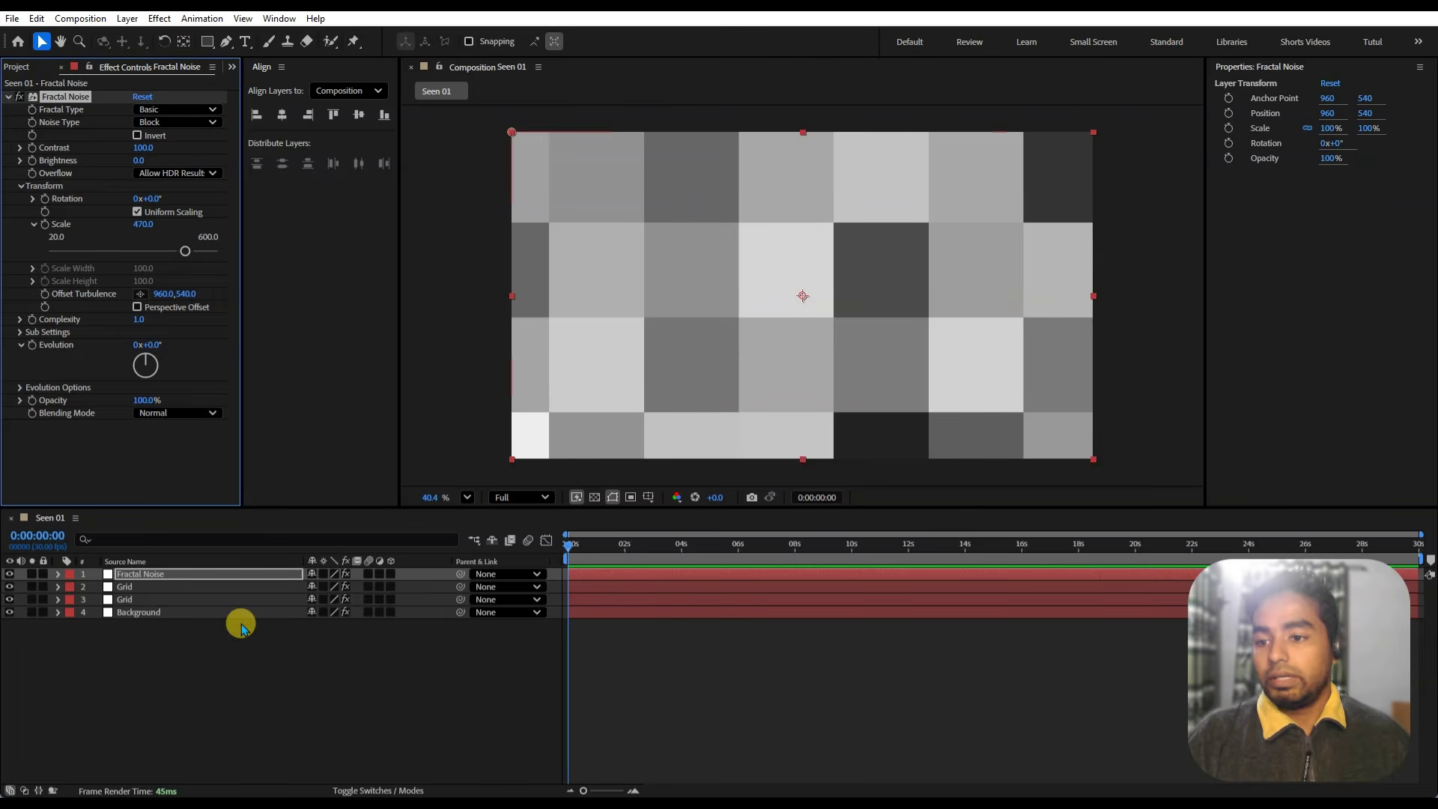
- Animate the Fractal Noise evolution with the expression time*80 and preview the motion
alt+click(31, 347)
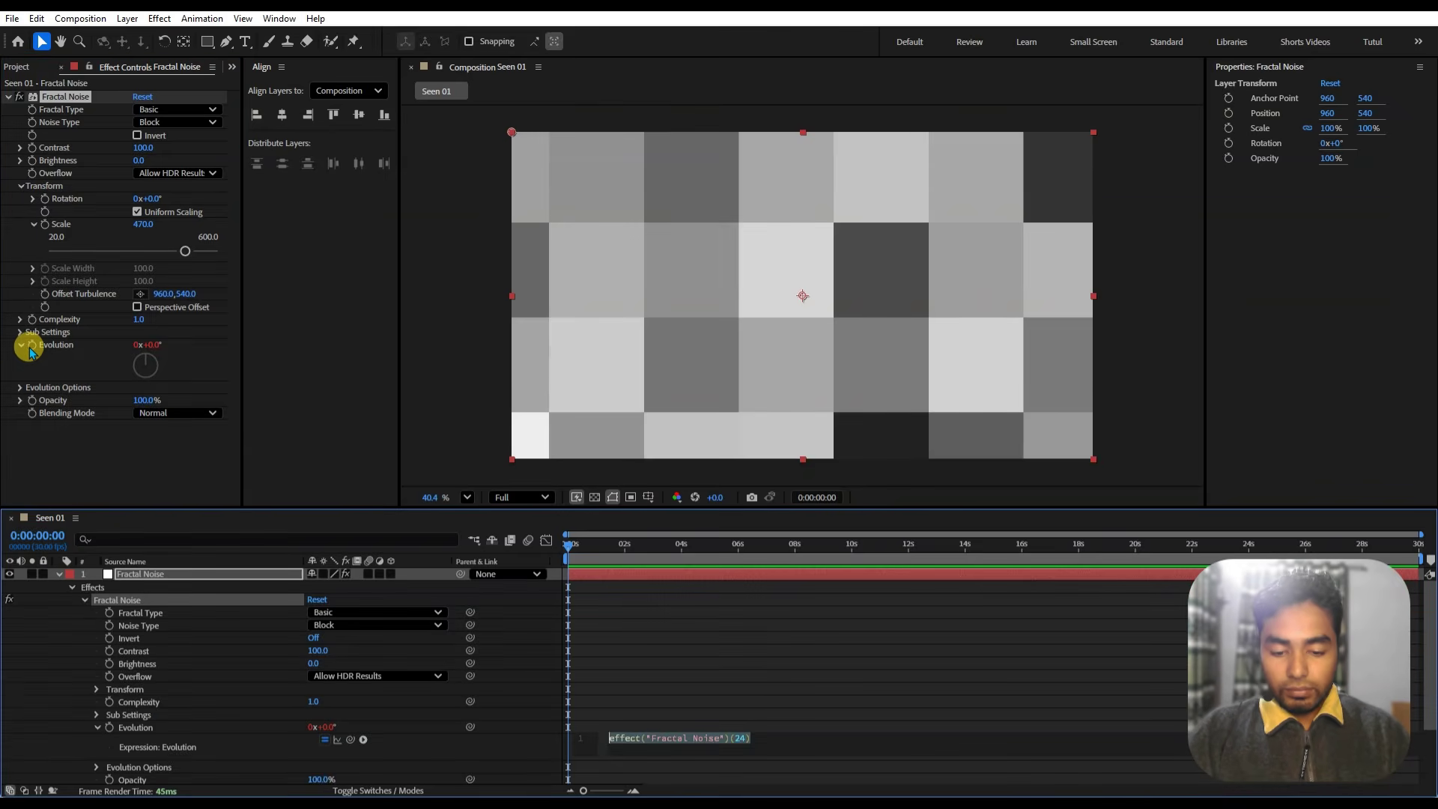
text(t)
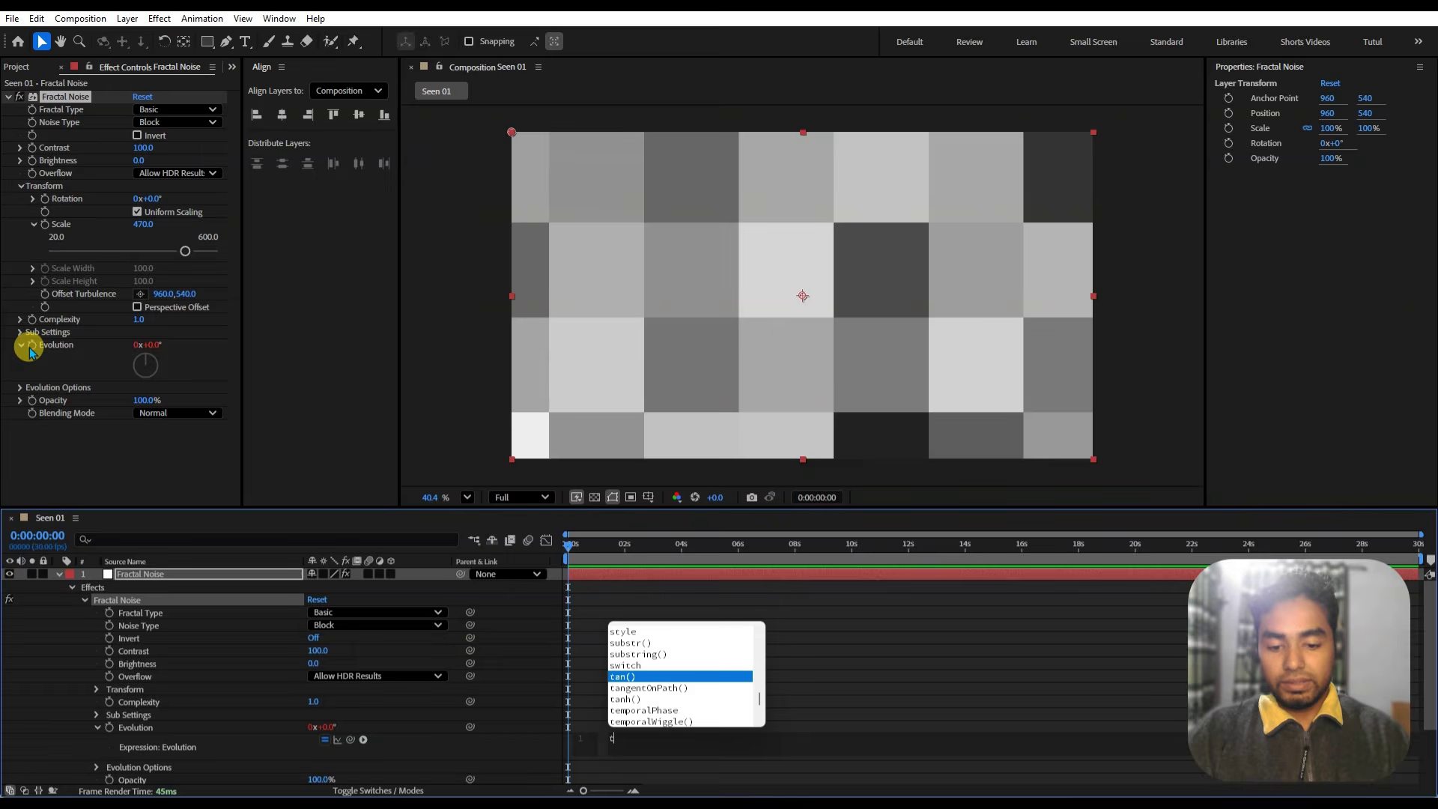
text(ime)
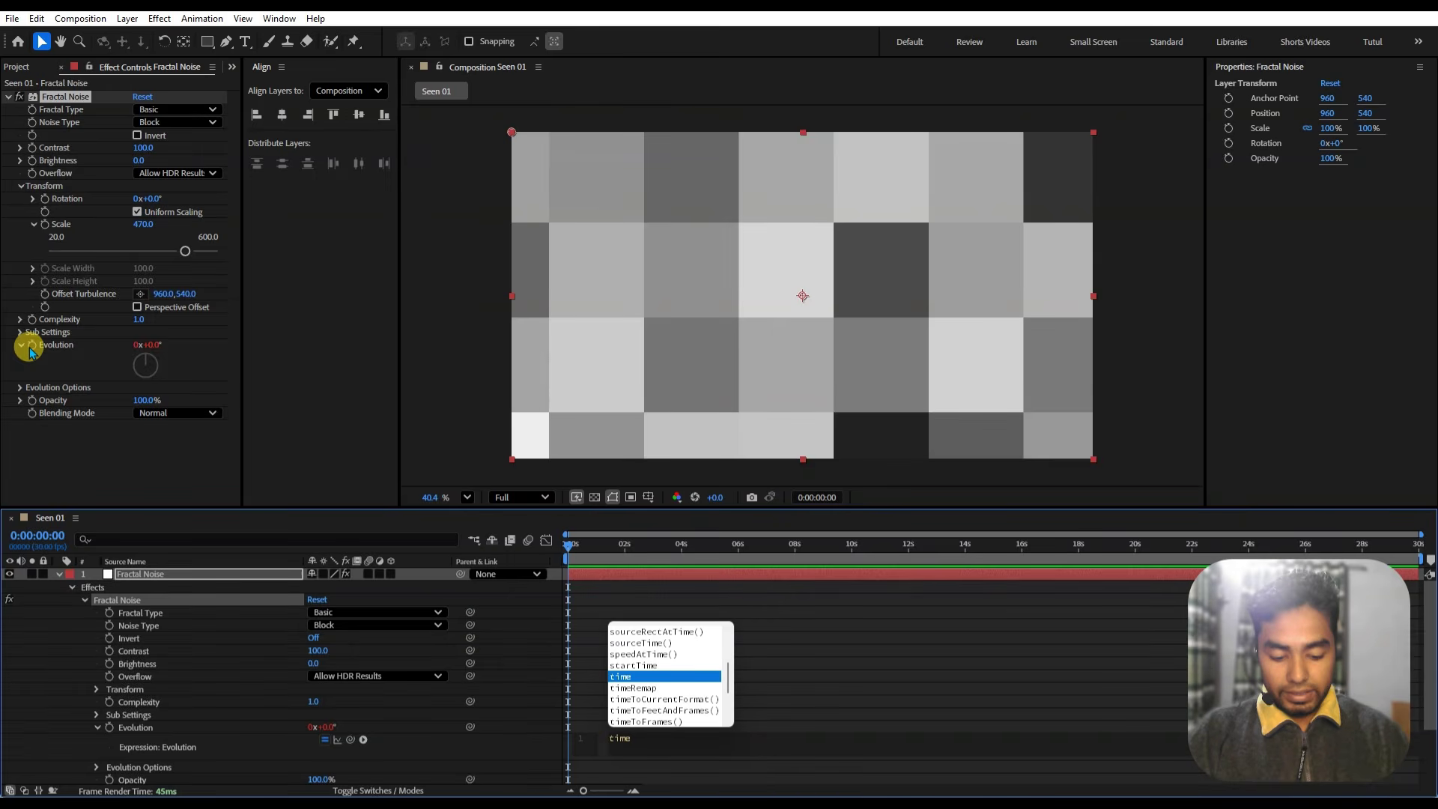
text(*)
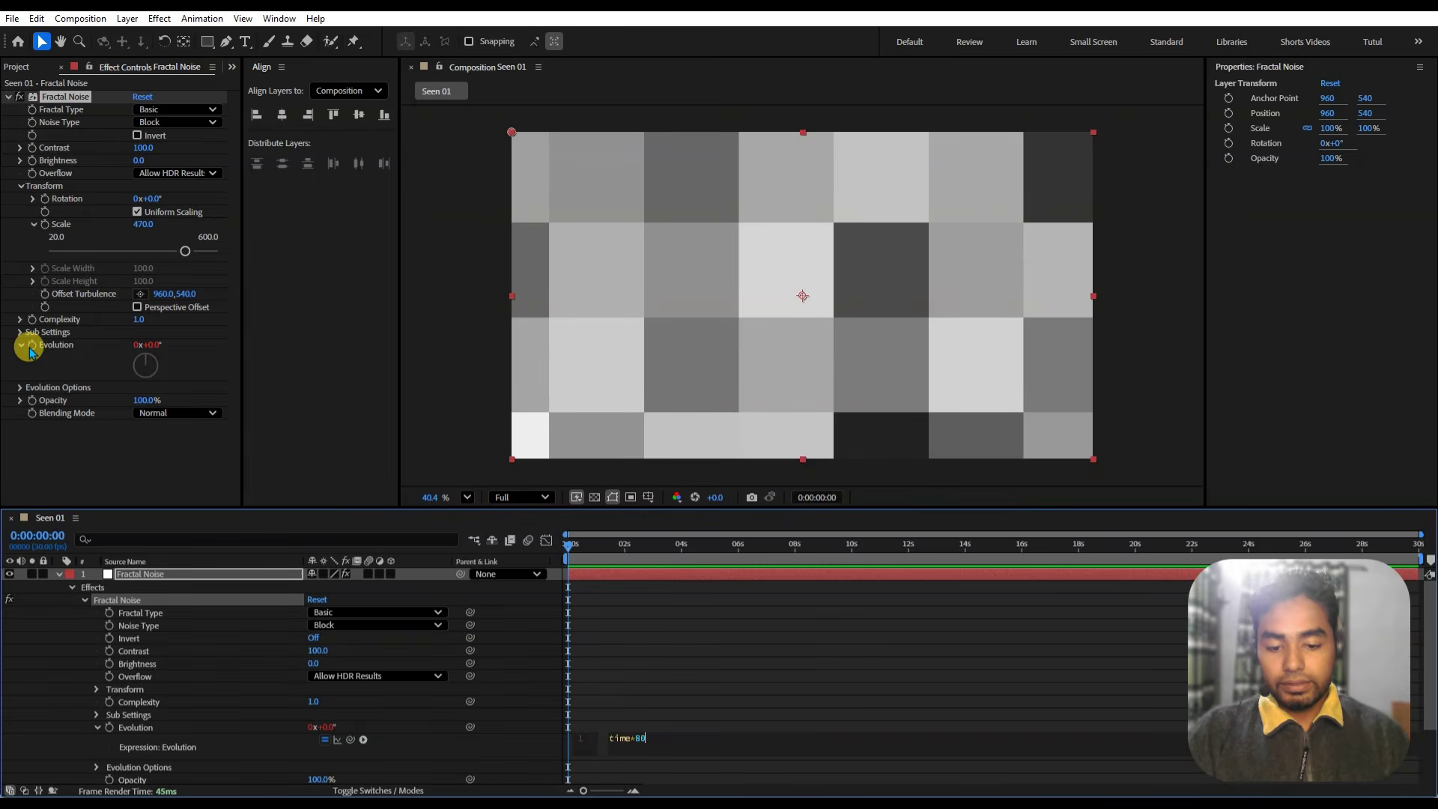
click(674, 558)
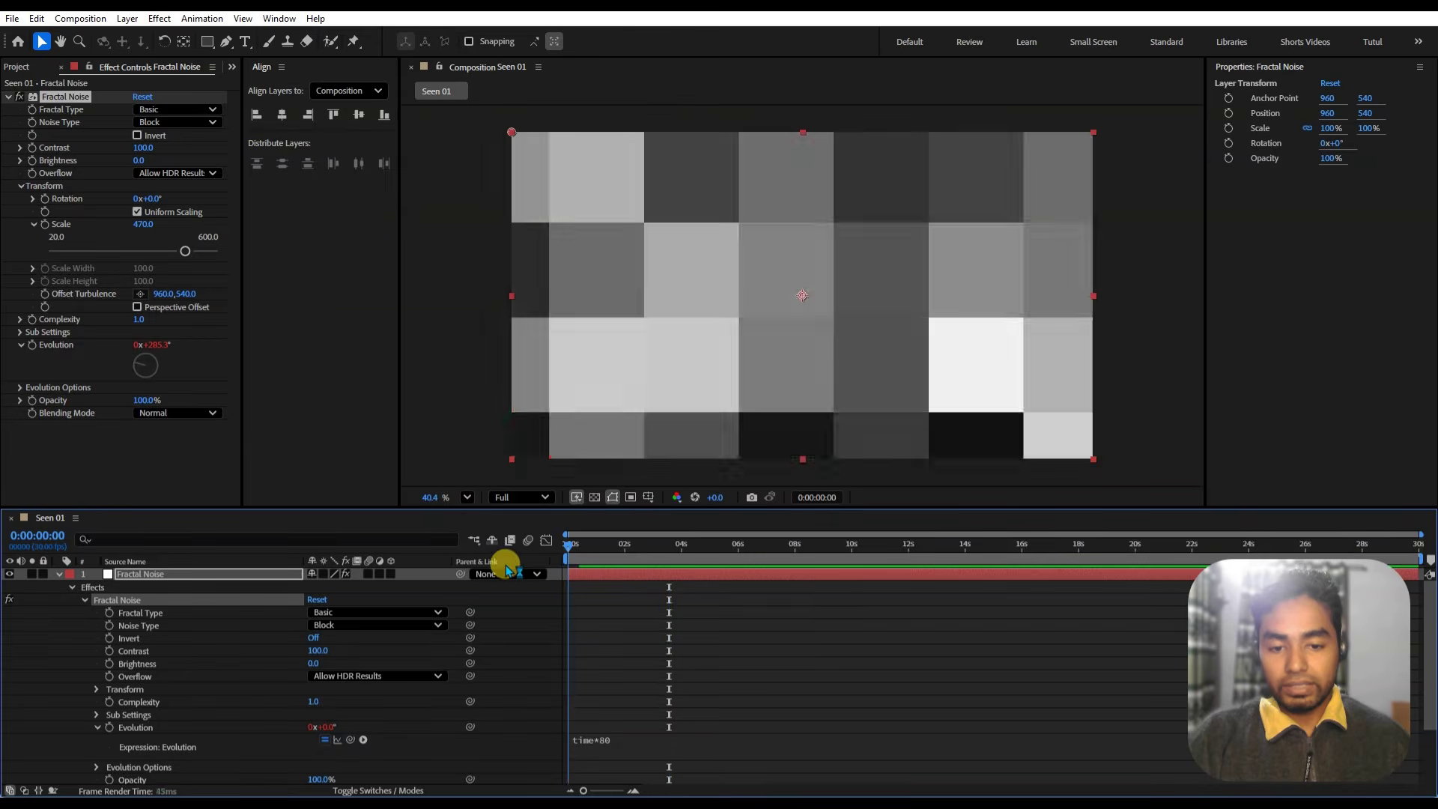
key(space)
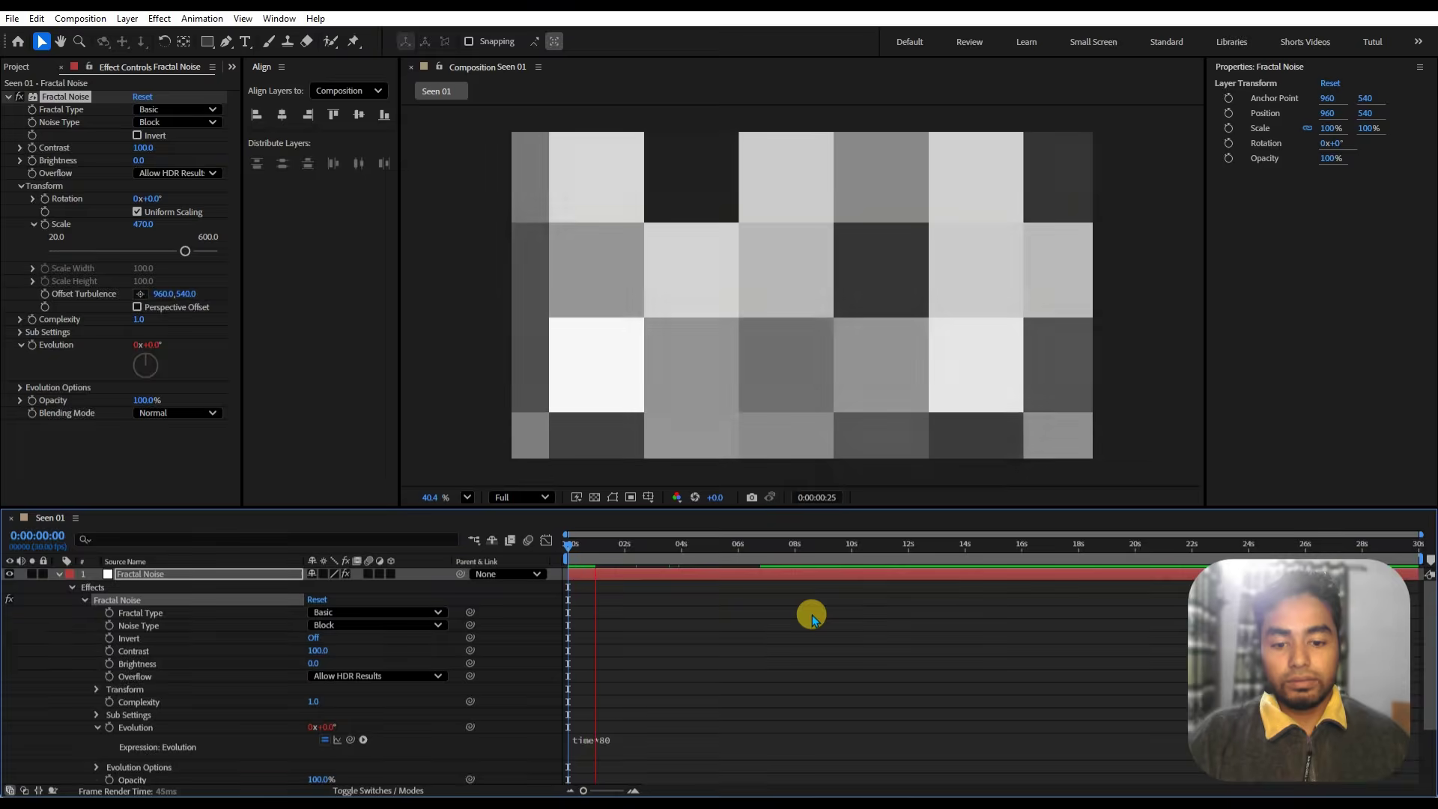
- Change the evolution expression to time*70 and scrub the playhead to 0:00:02:00
click(642, 749)
click(642, 744)
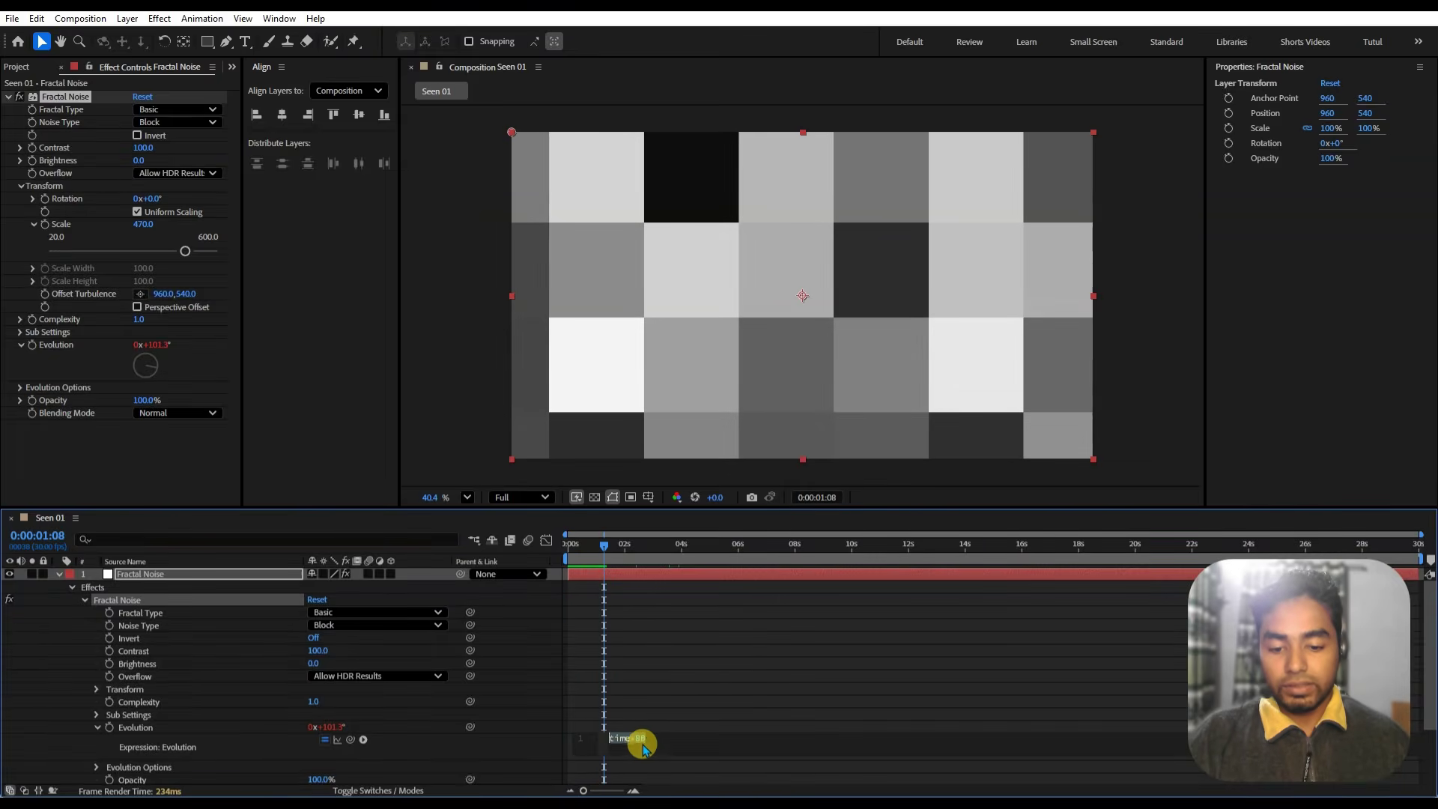
double_click(640, 756)
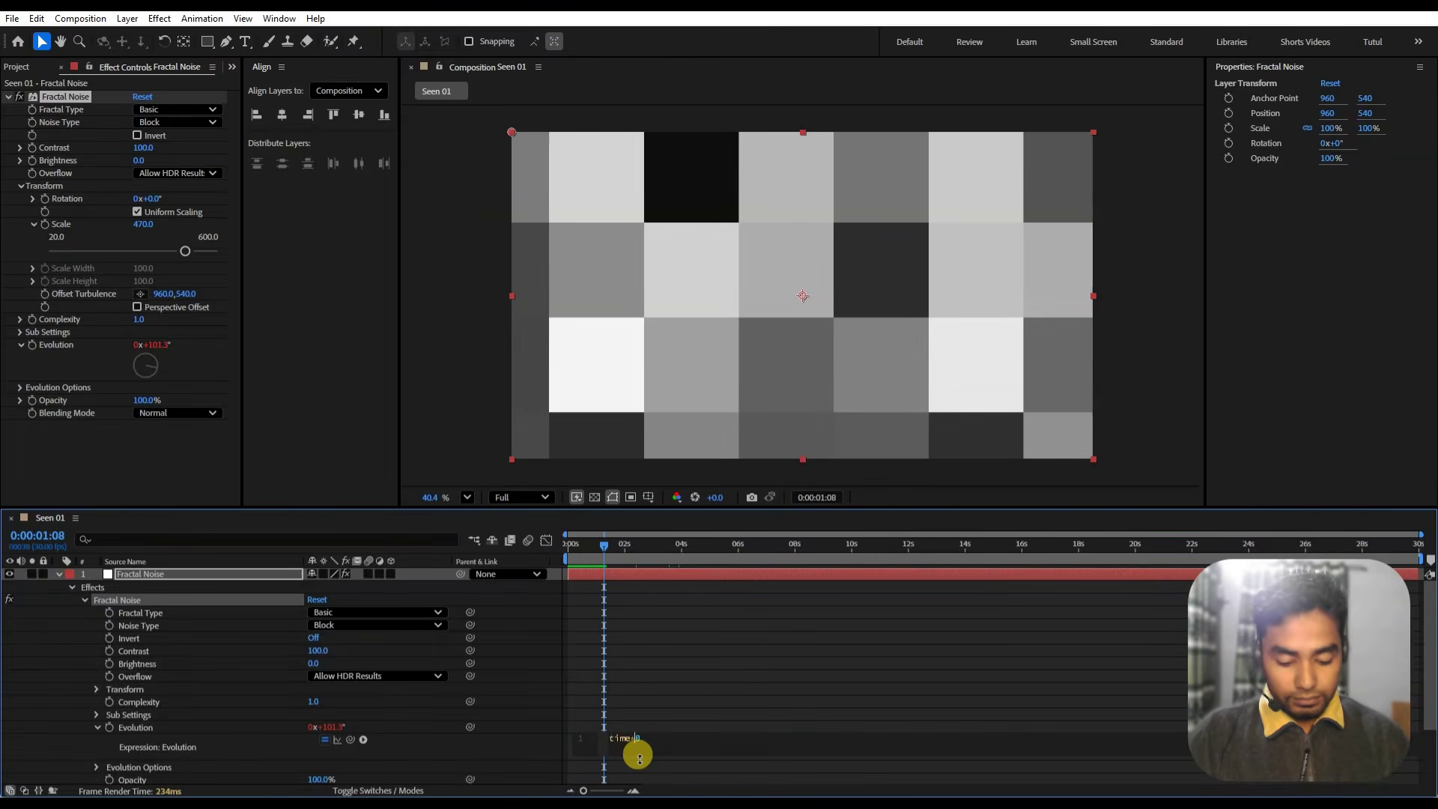
mouse_move(628, 548)
mouse_down()
mouse_move(632, 562)
mouse_move(684, 552)
mouse_move(616, 553)
mouse_up()
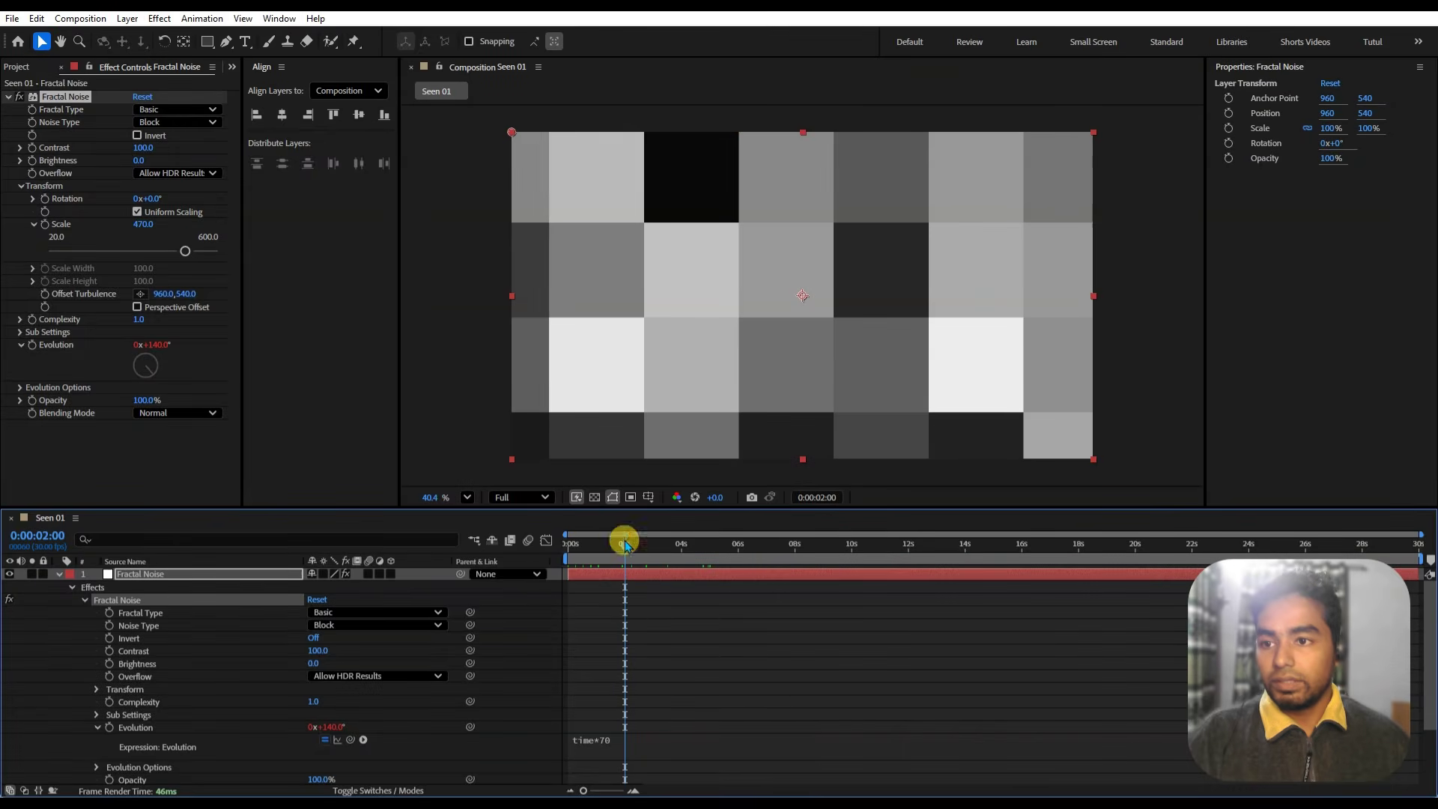
- Set the Fractal Noise brightness to 20, collapse the layer's properties and deselect it
click(139, 163)
text(20)
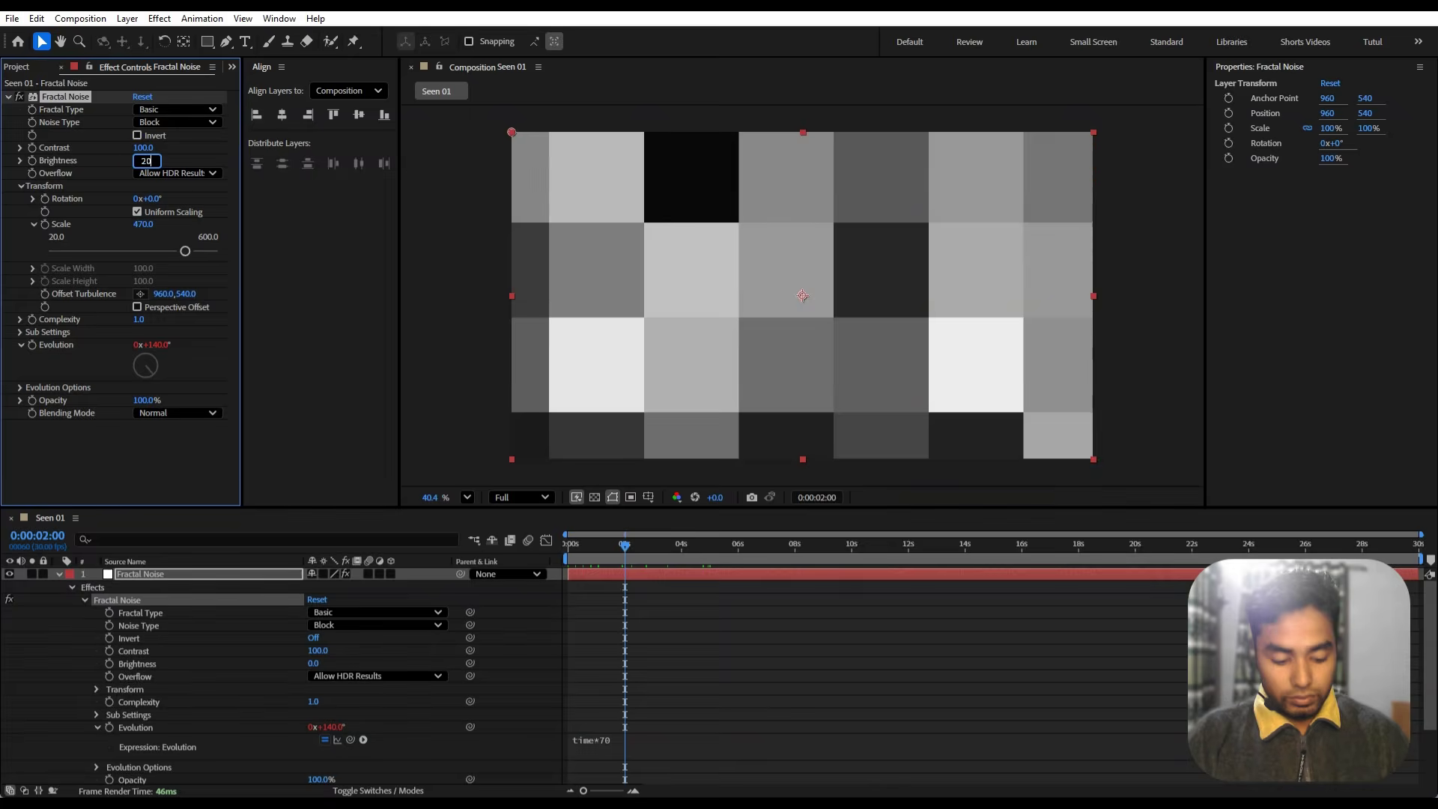
key(Return)
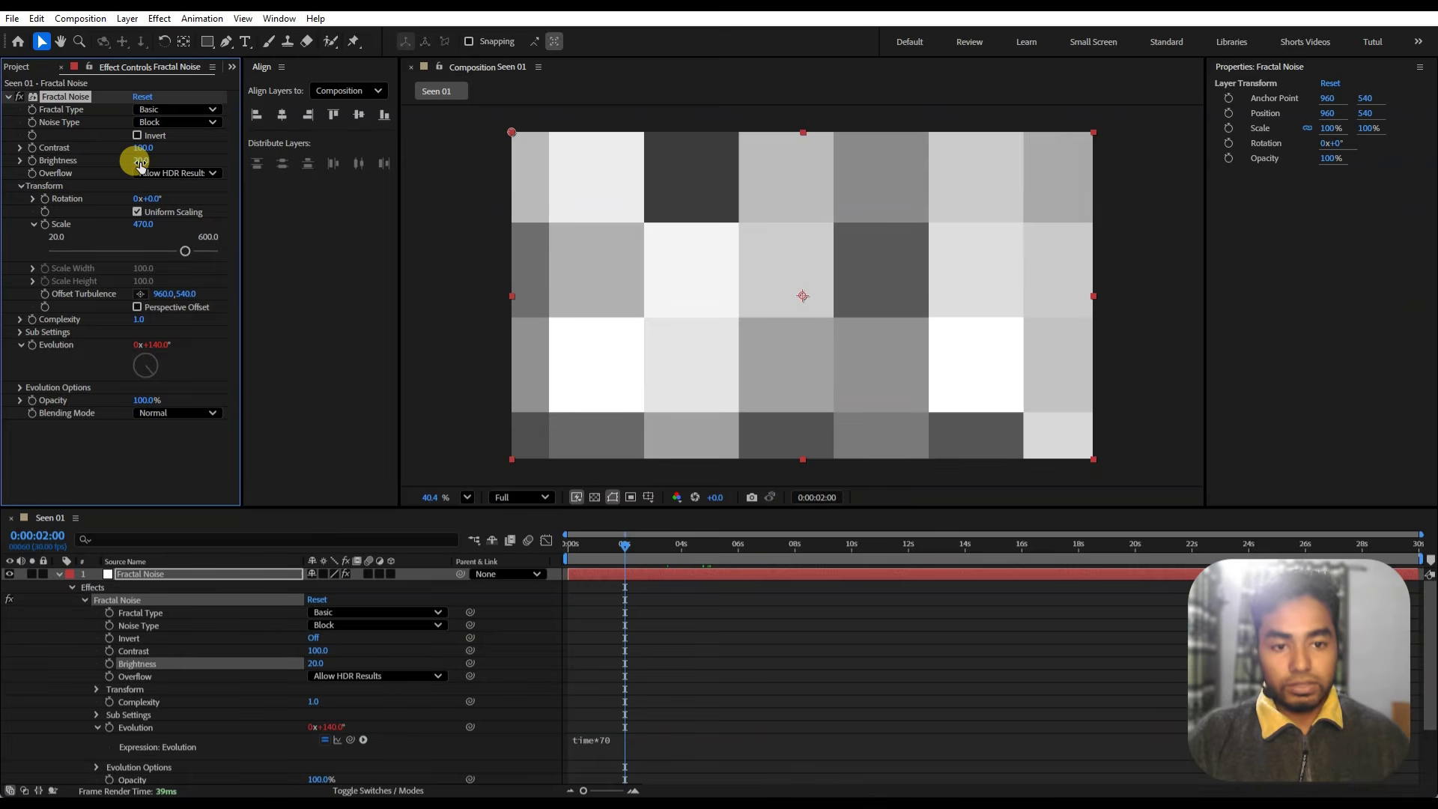
click(59, 575)
click(132, 660)
- Set the blending mode of the Fractal Noise layer and both Grid layers to Soft Light, then hide the transfer controls
click(125, 599)
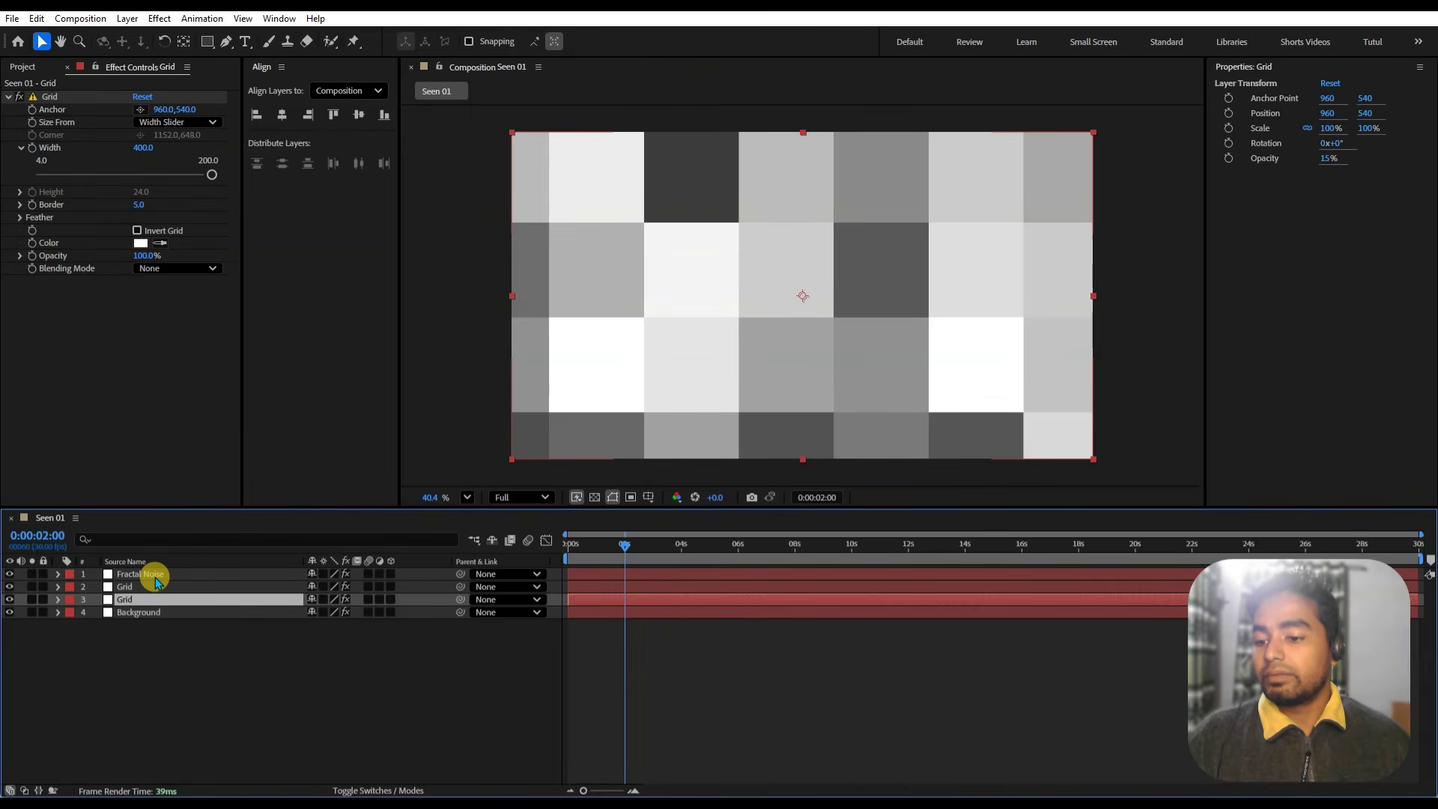
shift+click(156, 577)
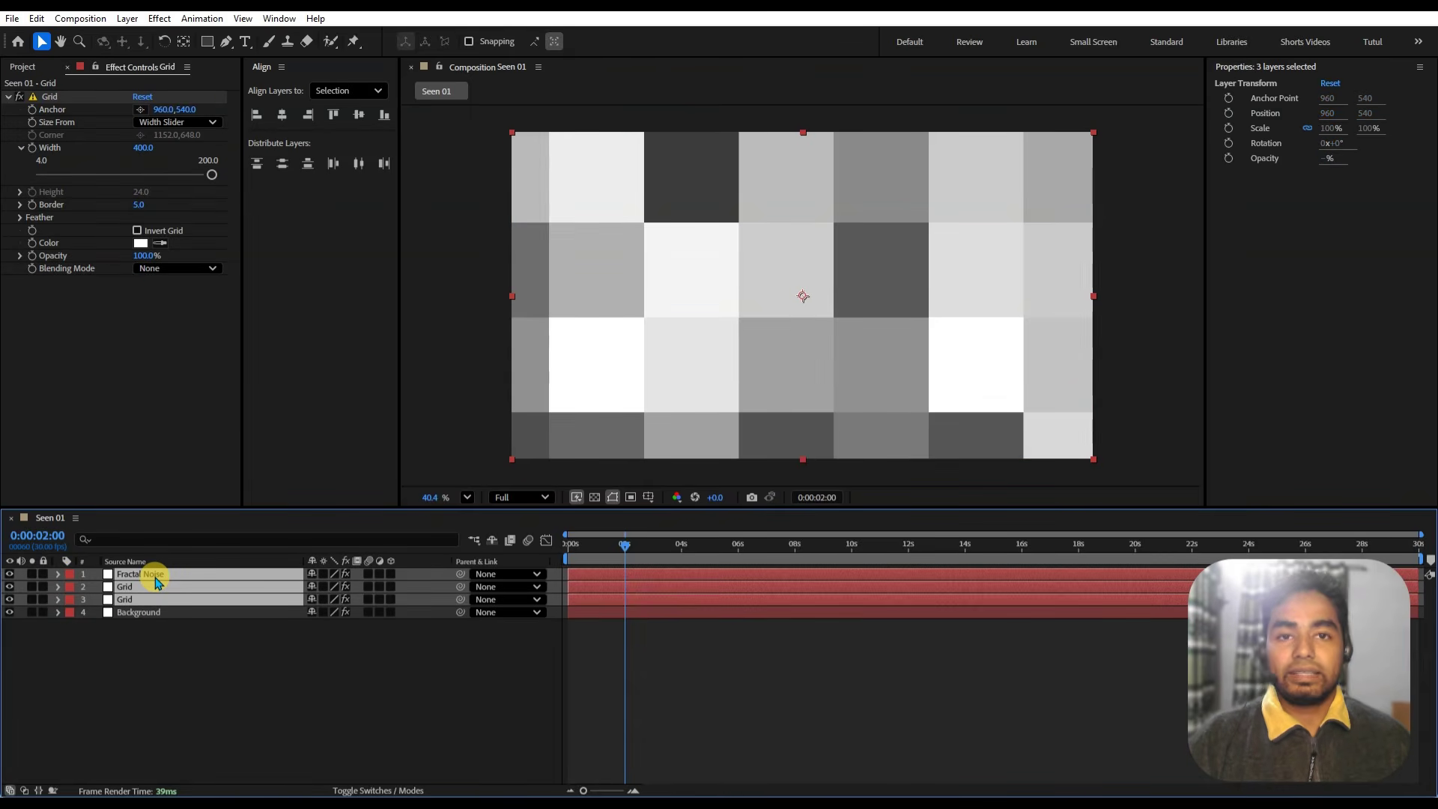
click(11, 790)
click(11, 790)
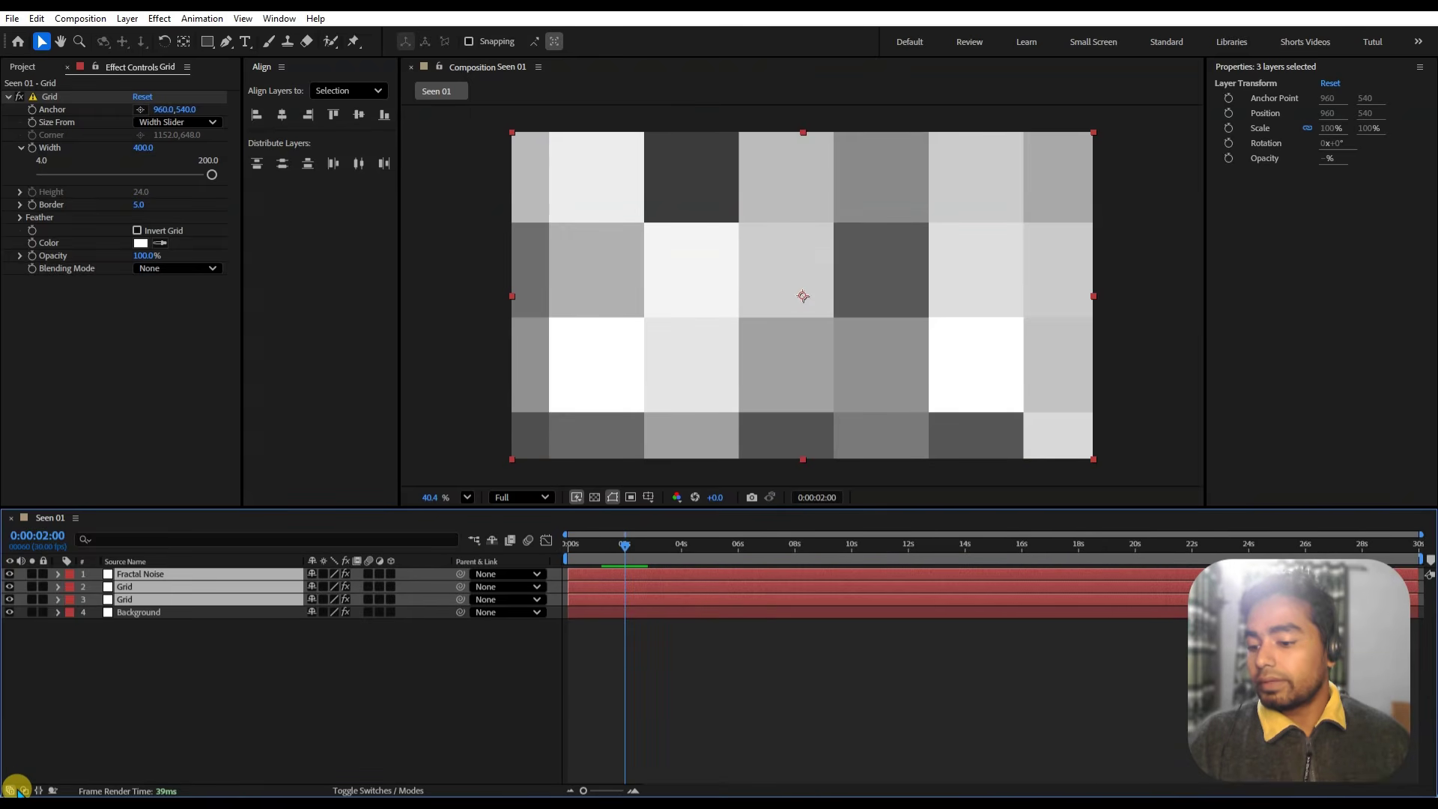
click(25, 790)
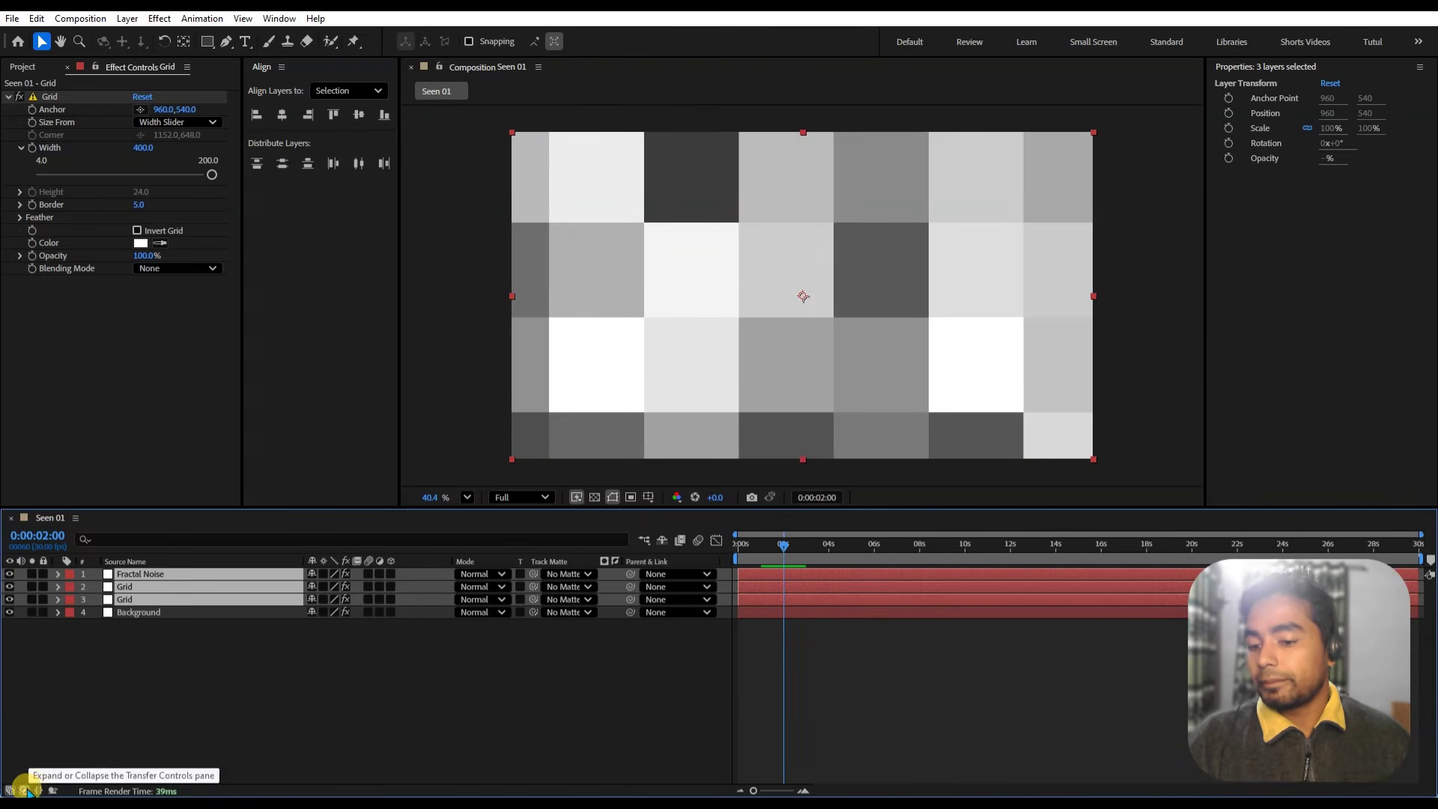
click(481, 574)
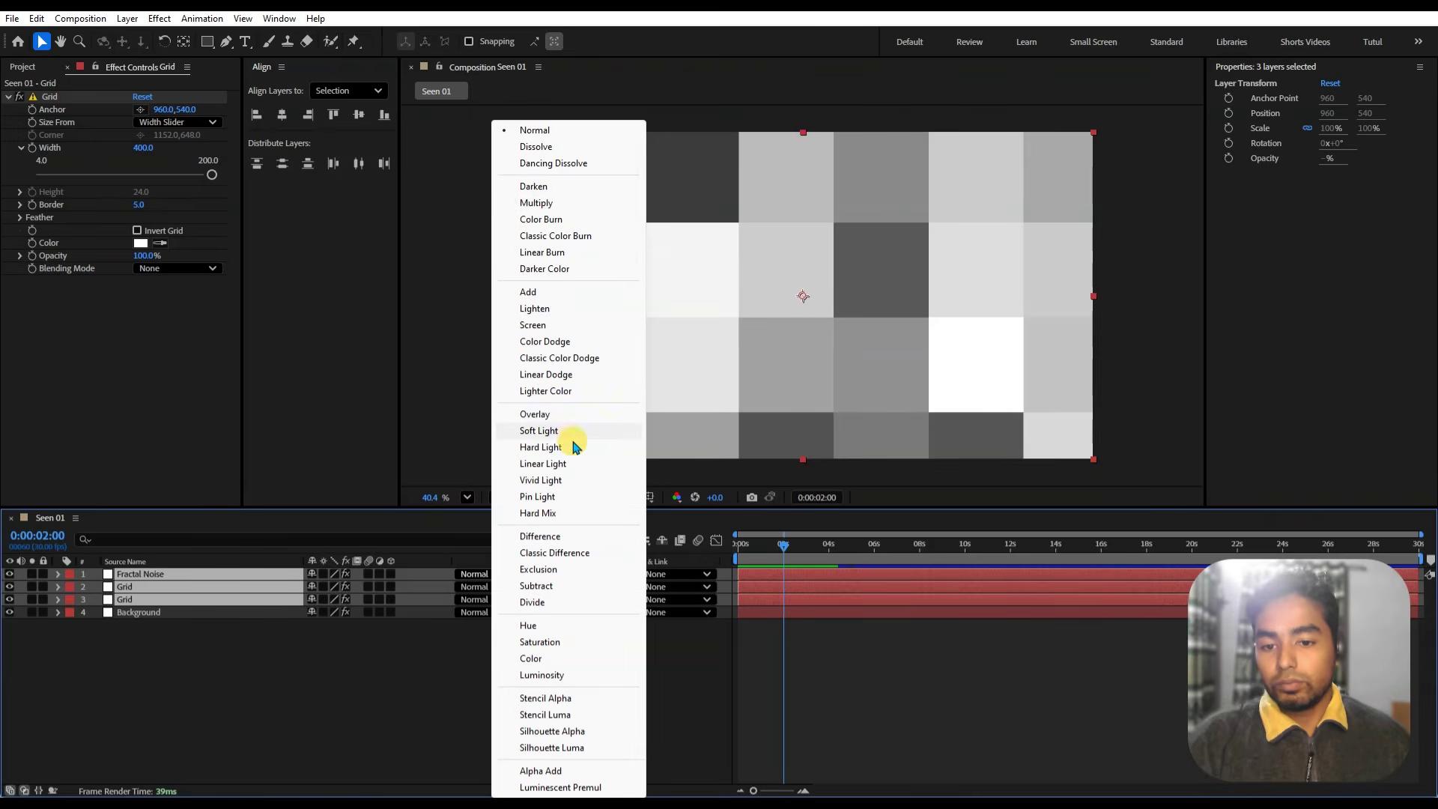
click(546, 432)
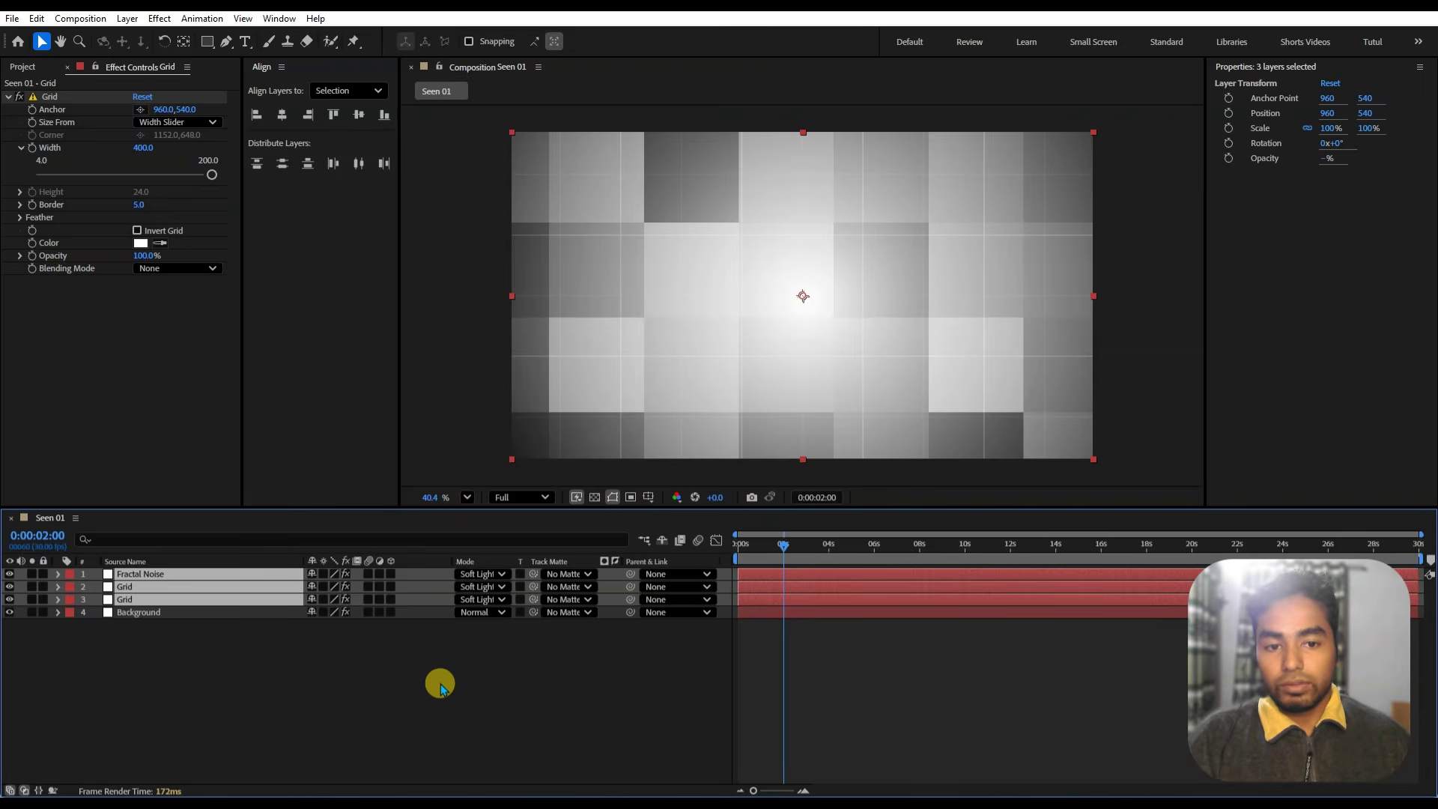
click(160, 730)
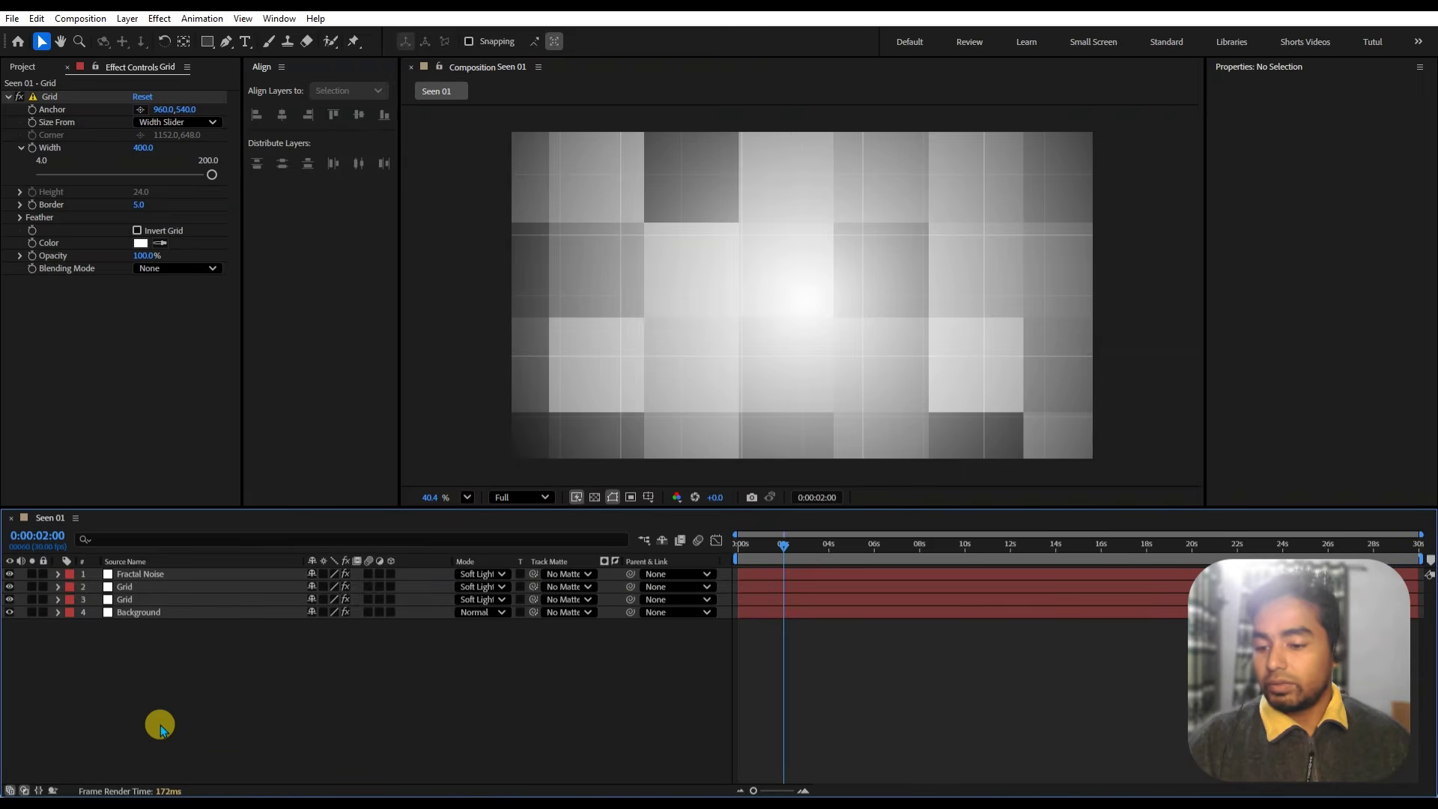
click(25, 790)
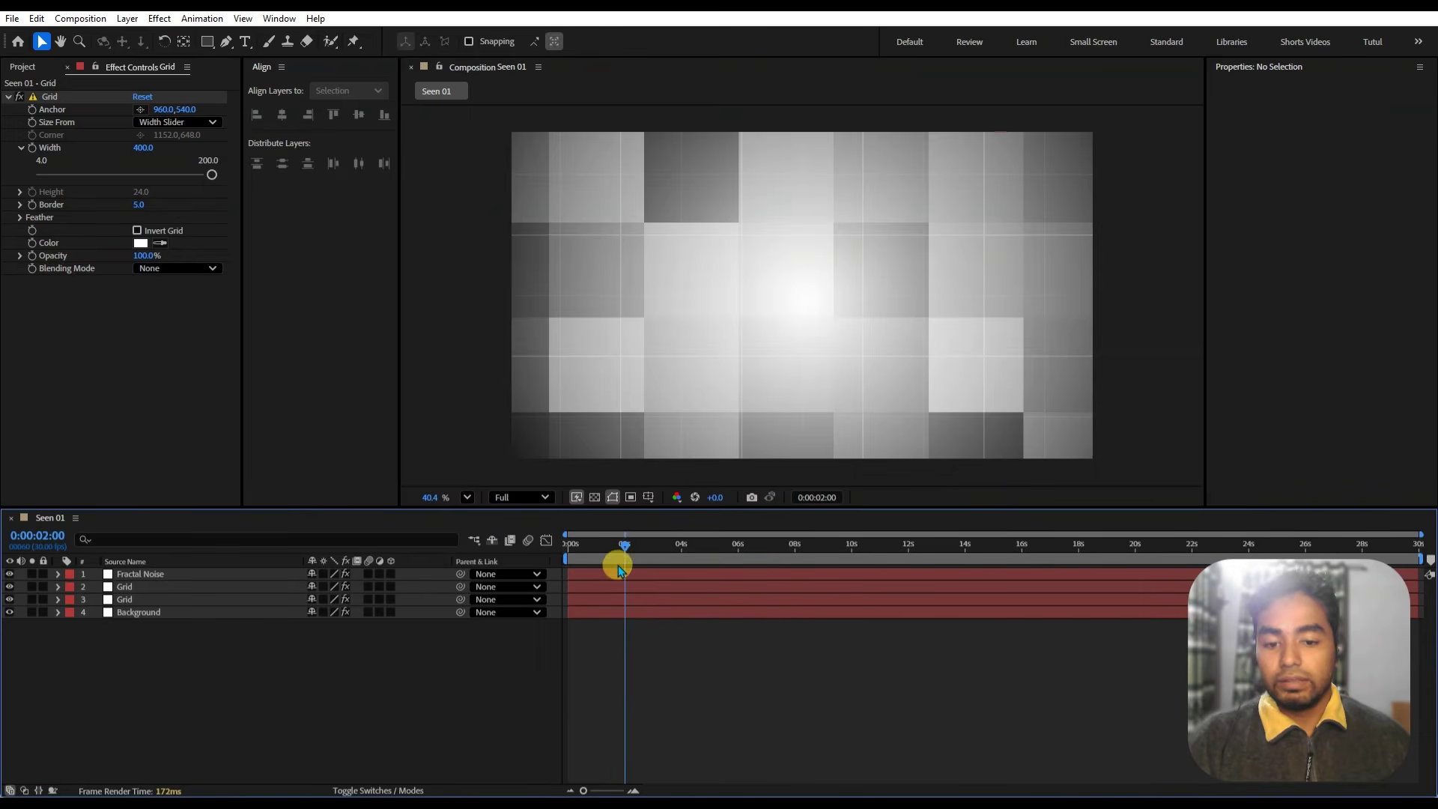
- Return to the start of the composition and preview the blended noise and grid animation
drag(649, 542, 444, 581)
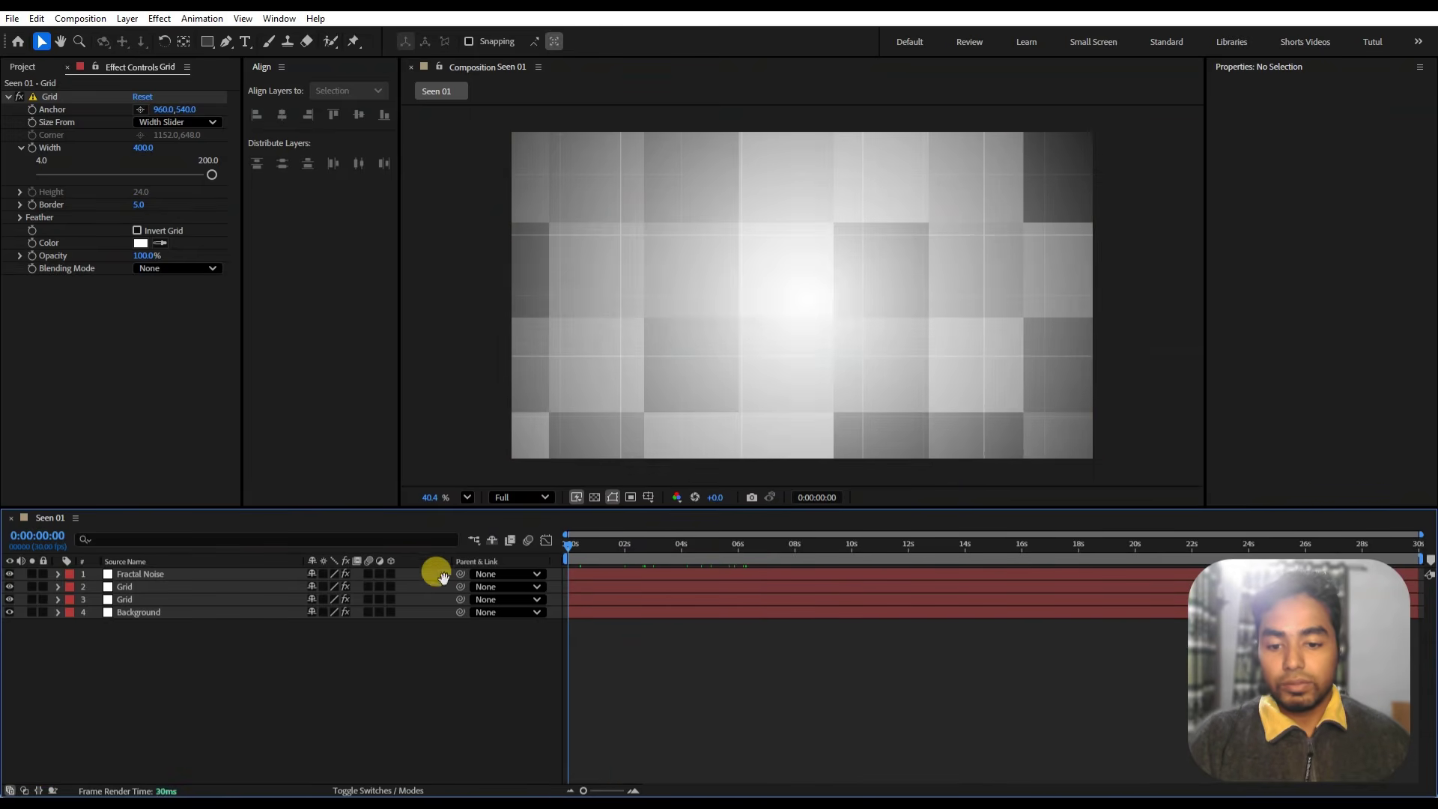
key(space)
key(=)
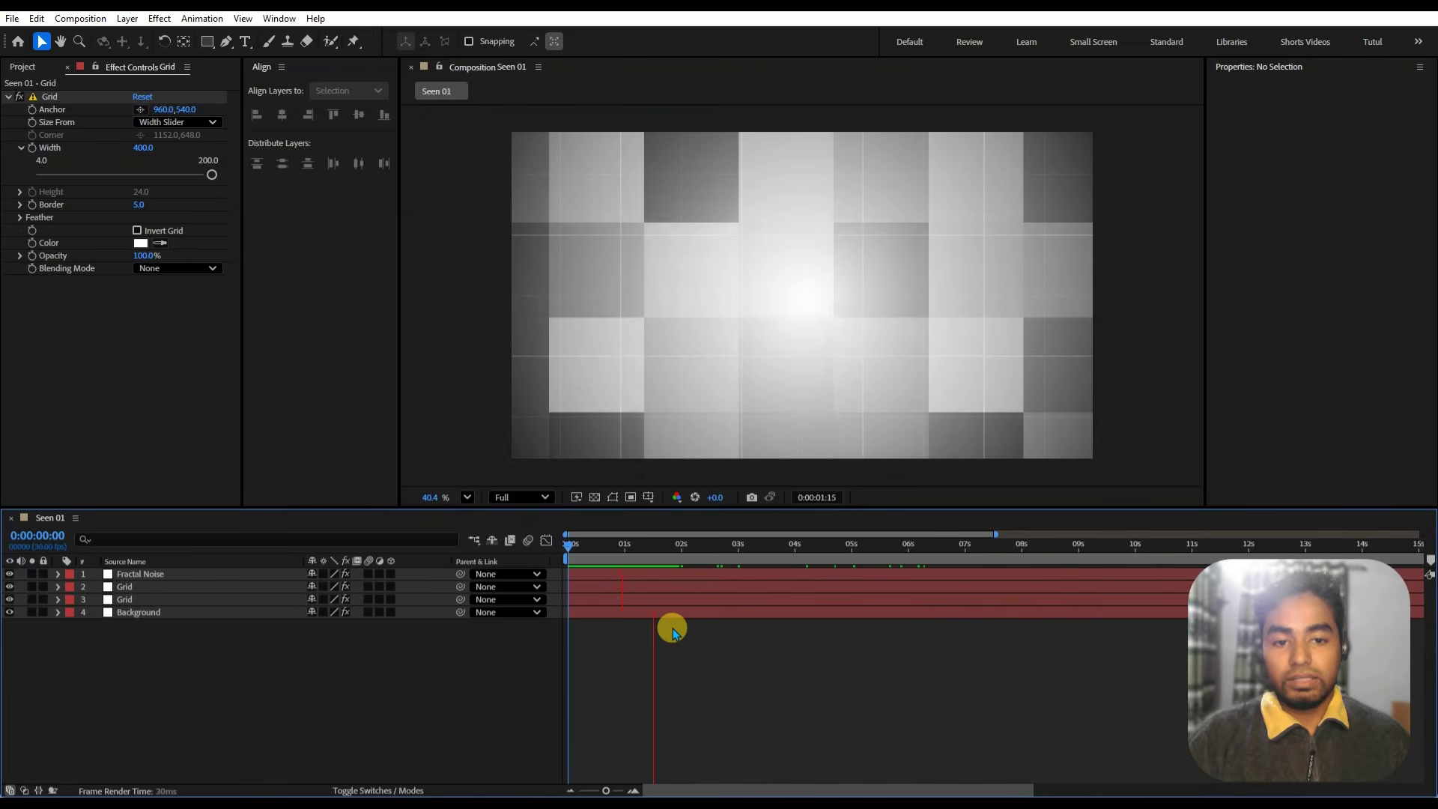
key(minus)
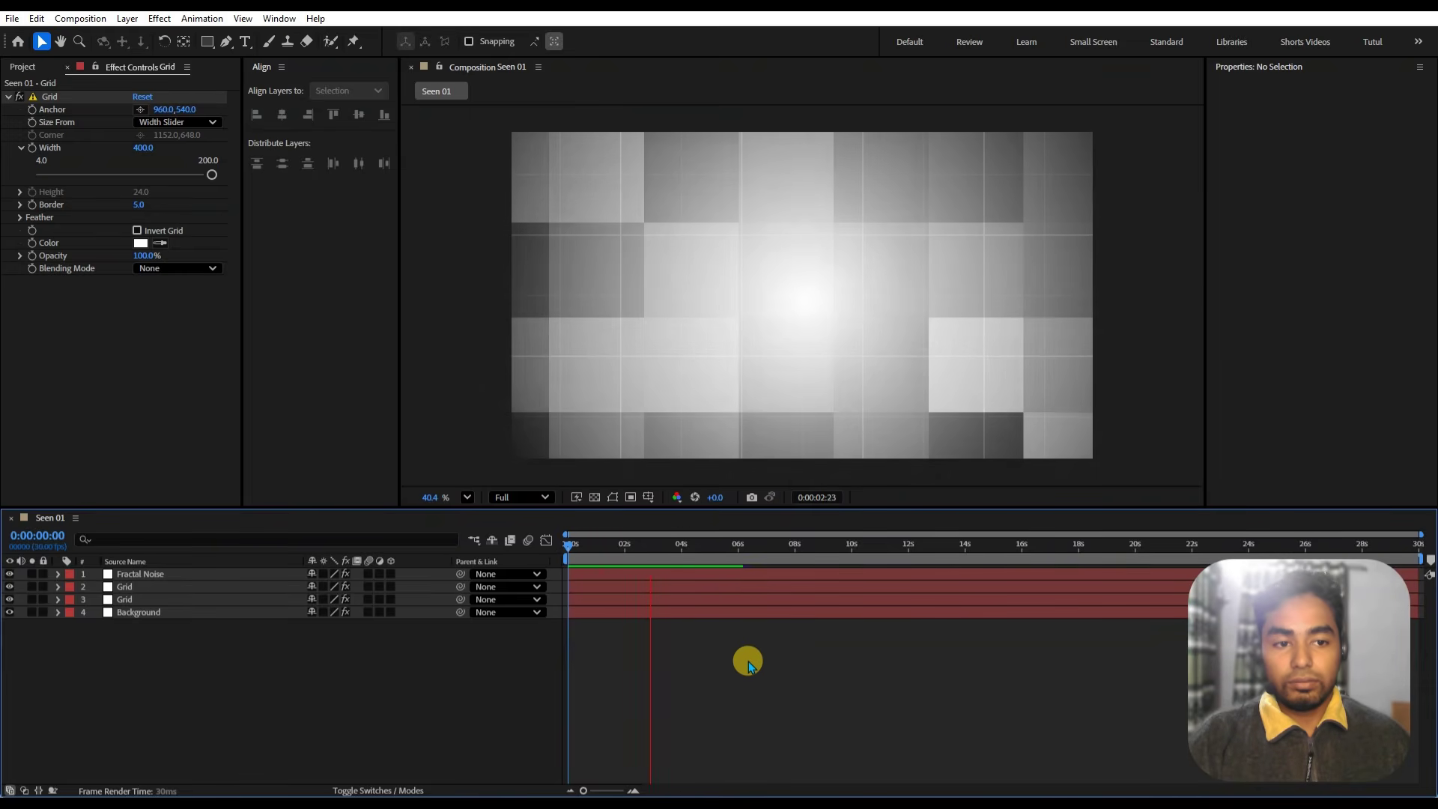
key(space)
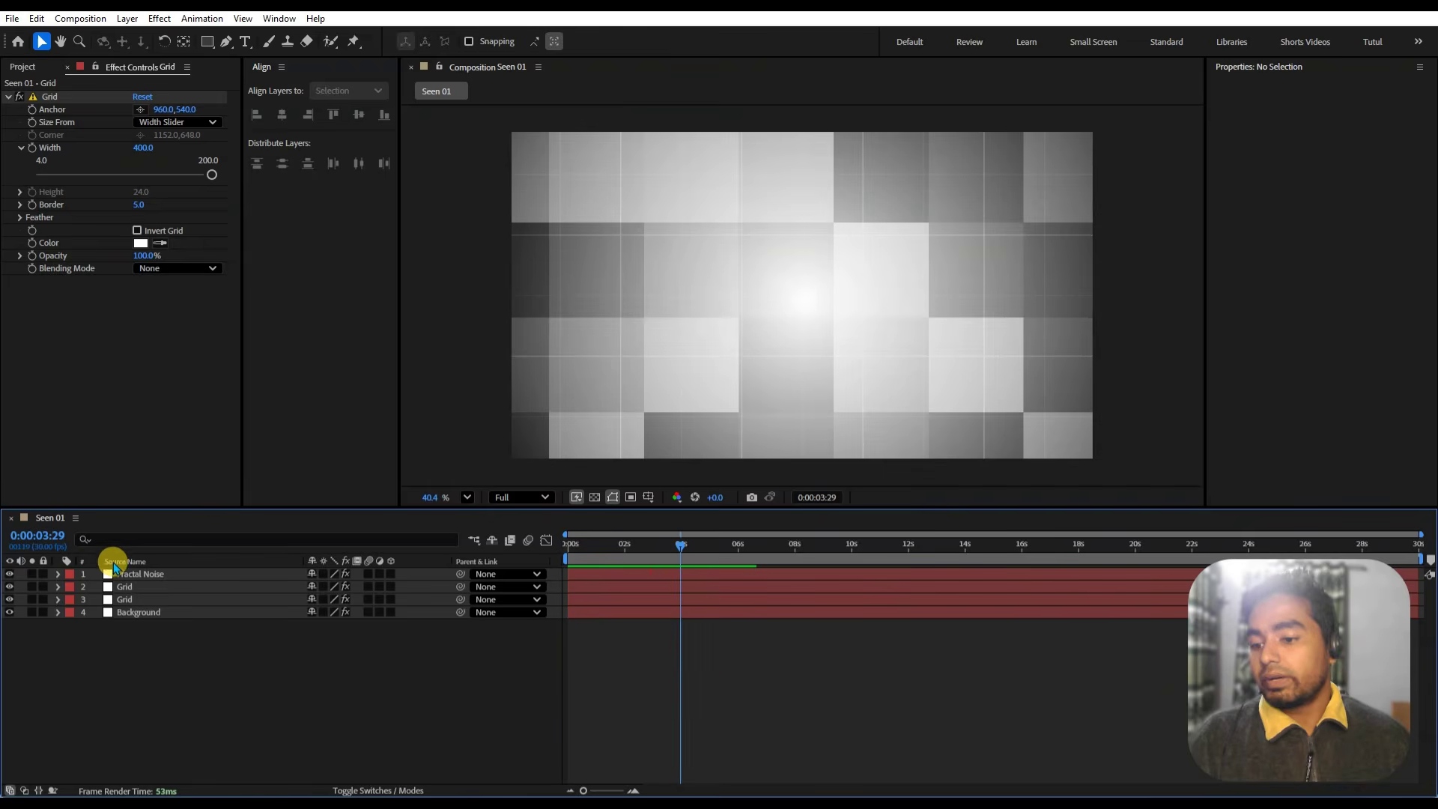
- Change the Fractal Noise evolution expression to time*90, preview it from the start, and collapse the layer's properties
click(124, 574)
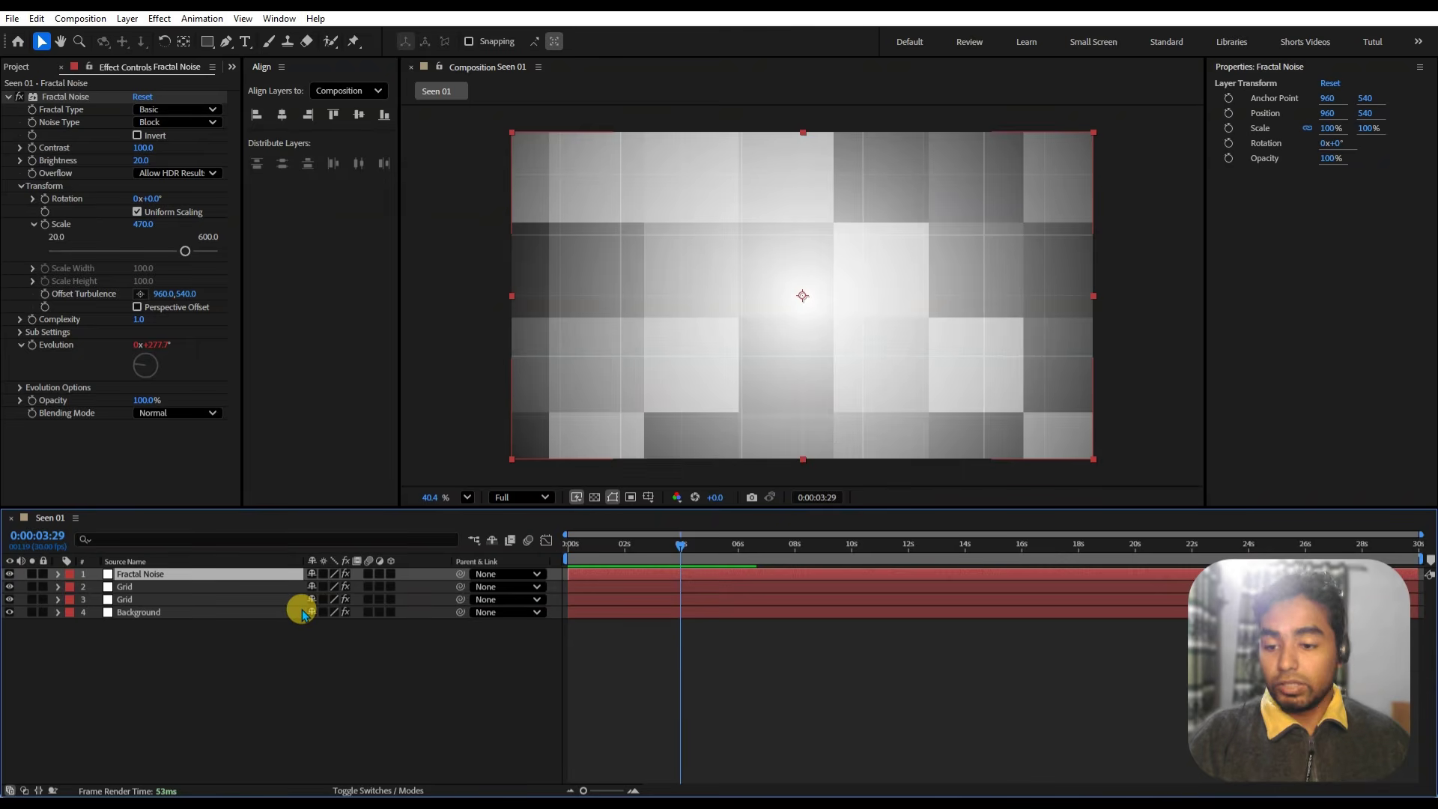
key(e)
key(e)
click(668, 612)
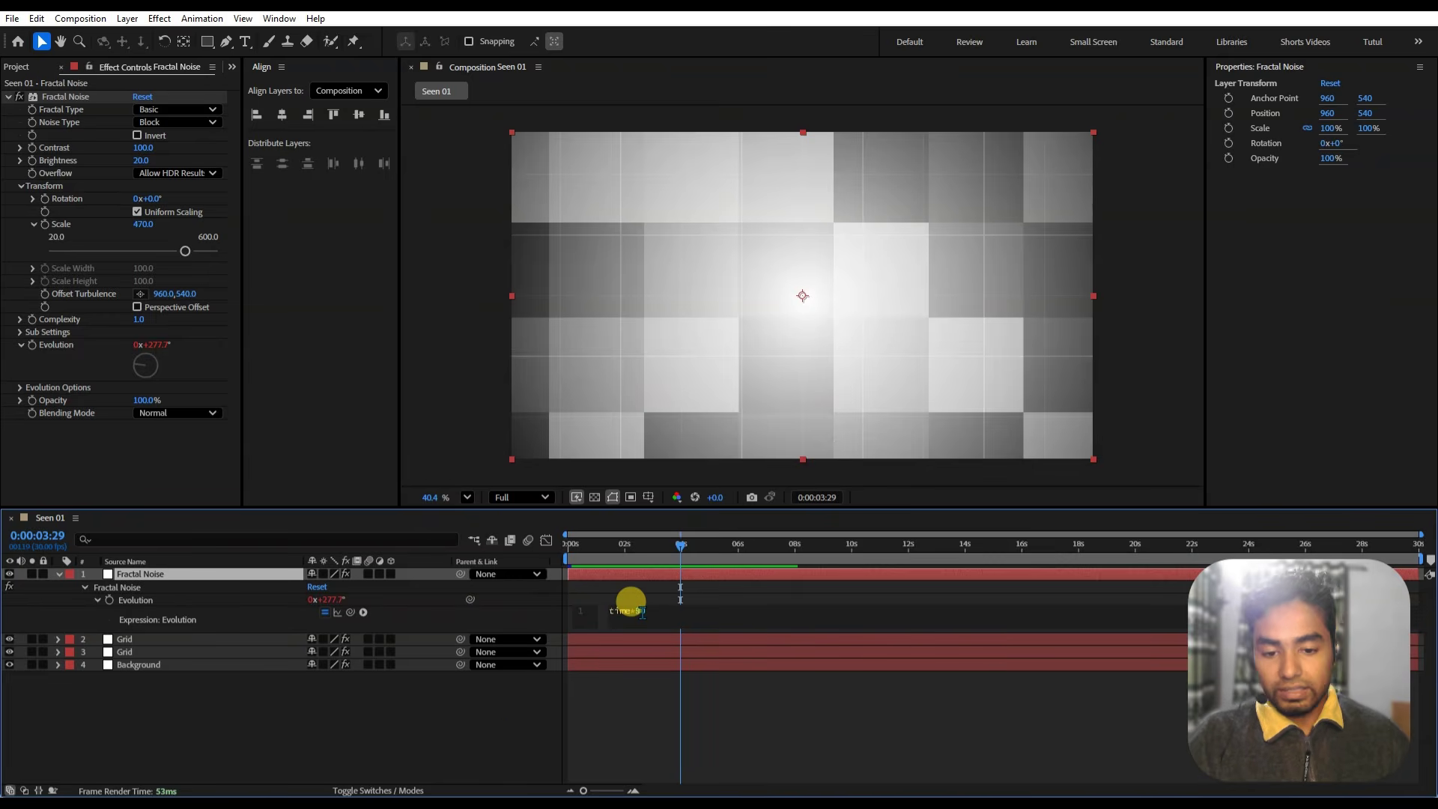
click(505, 706)
drag(666, 550, 507, 552)
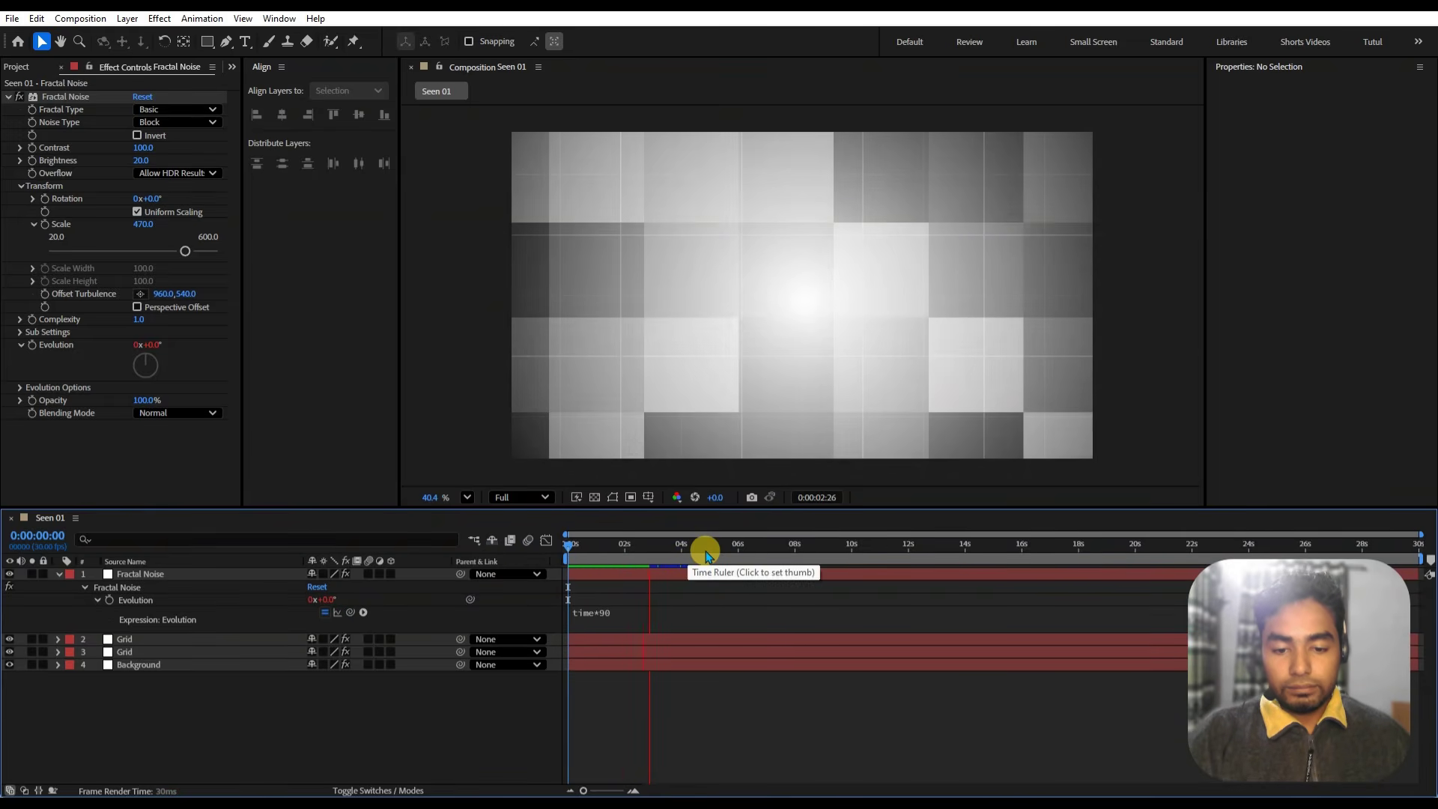
click(554, 548)
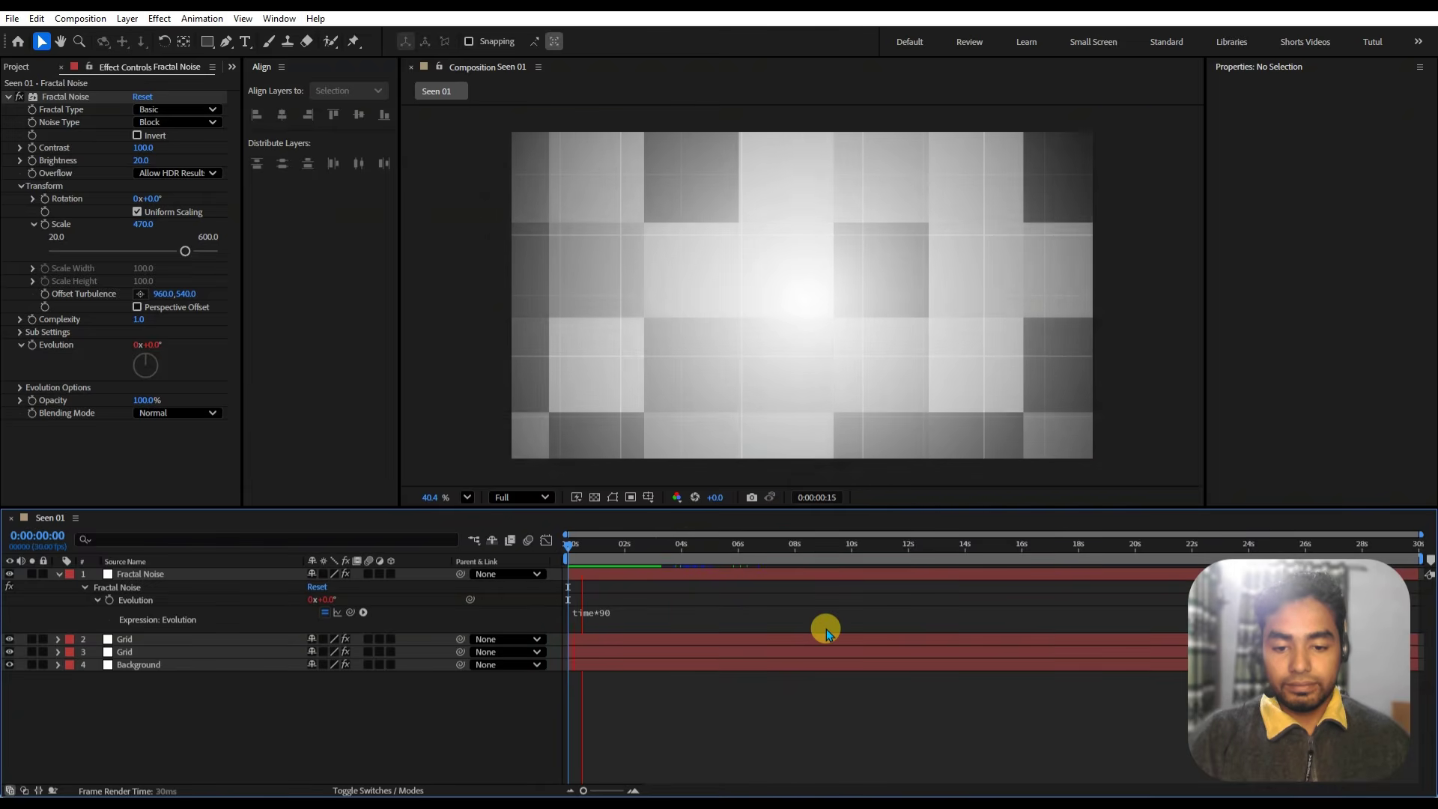
click(59, 575)
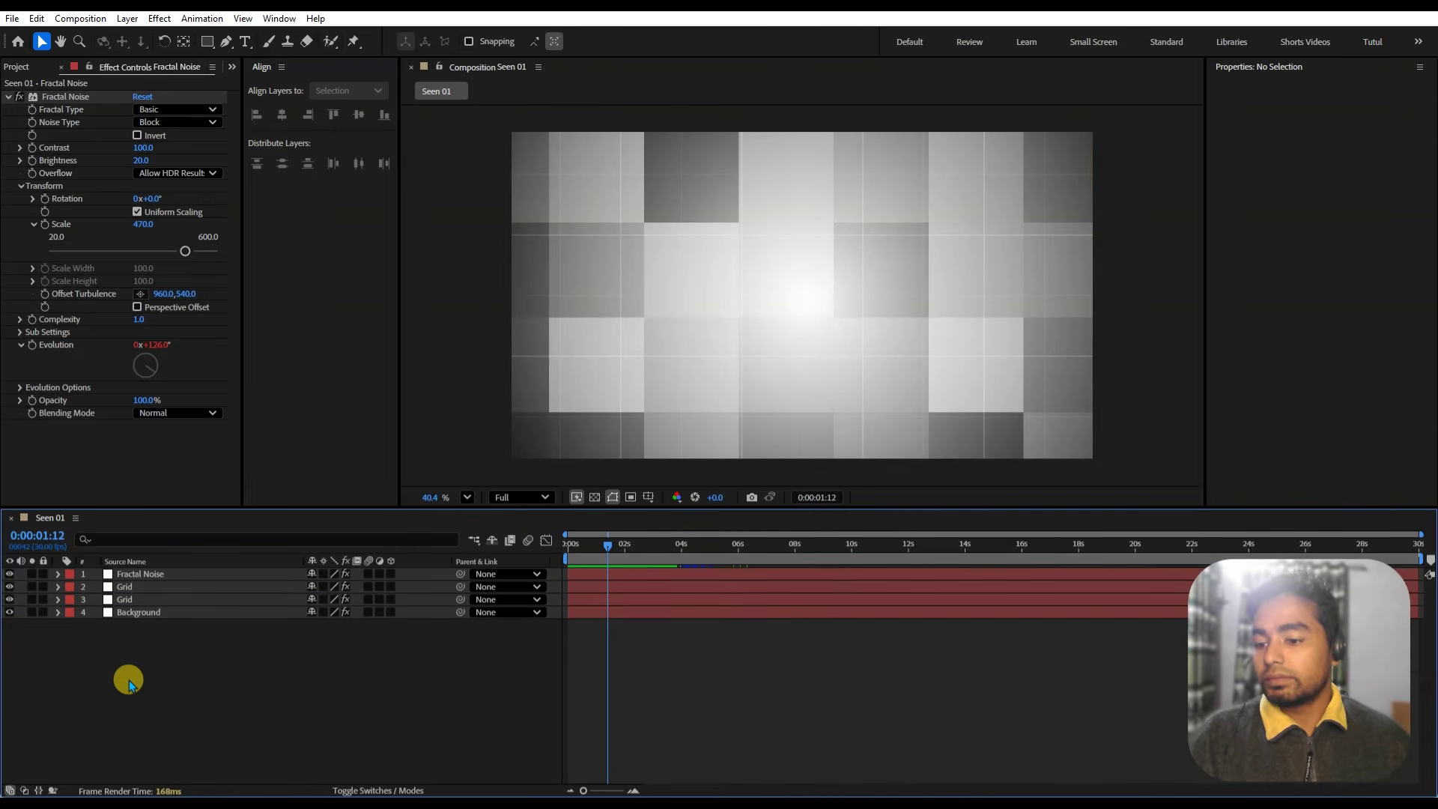
- Set the Start Color of the Background layer's Gradient Ramp to dark red 6D0000 and deselect the layer
click(236, 66)
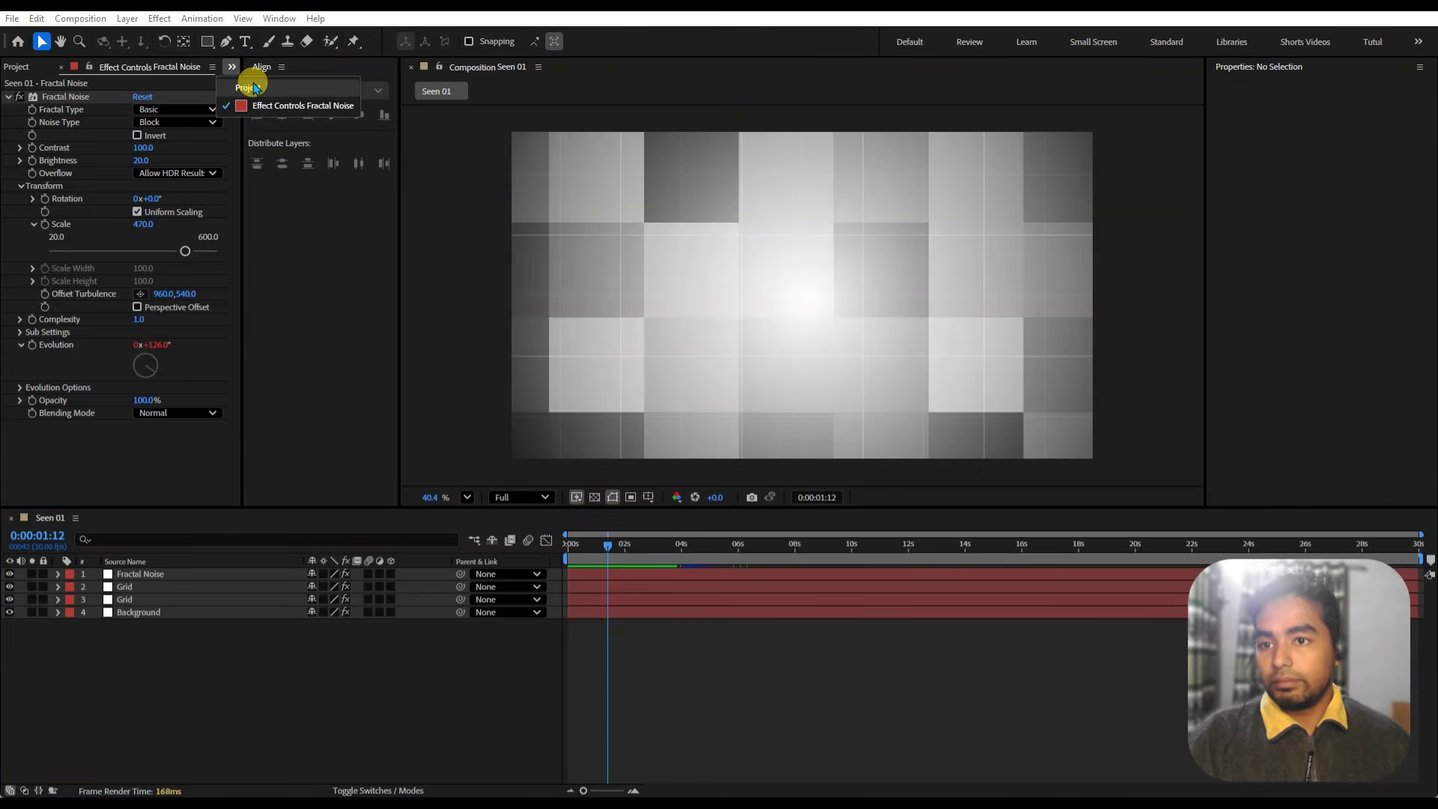
click(249, 85)
click(163, 625)
click(162, 613)
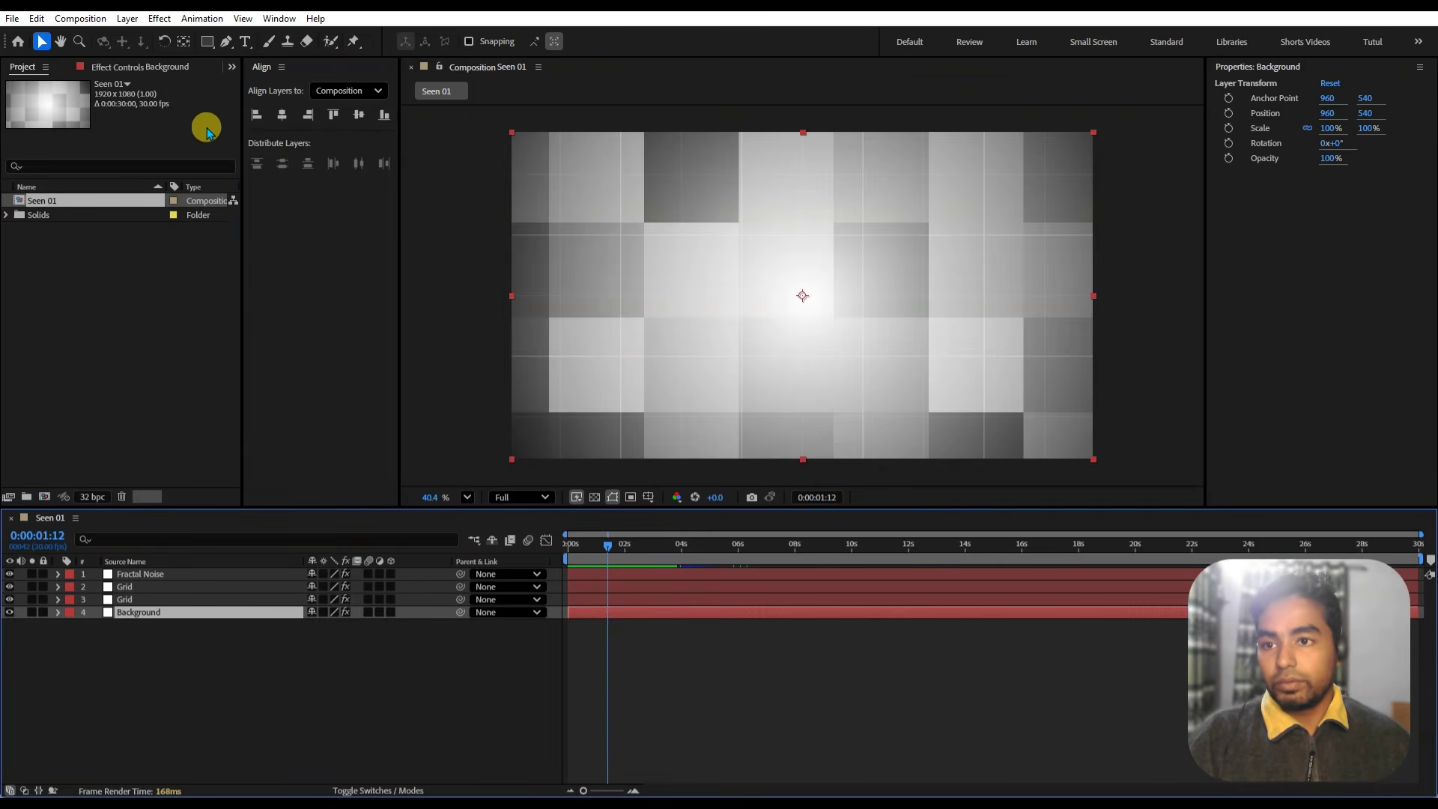
click(168, 68)
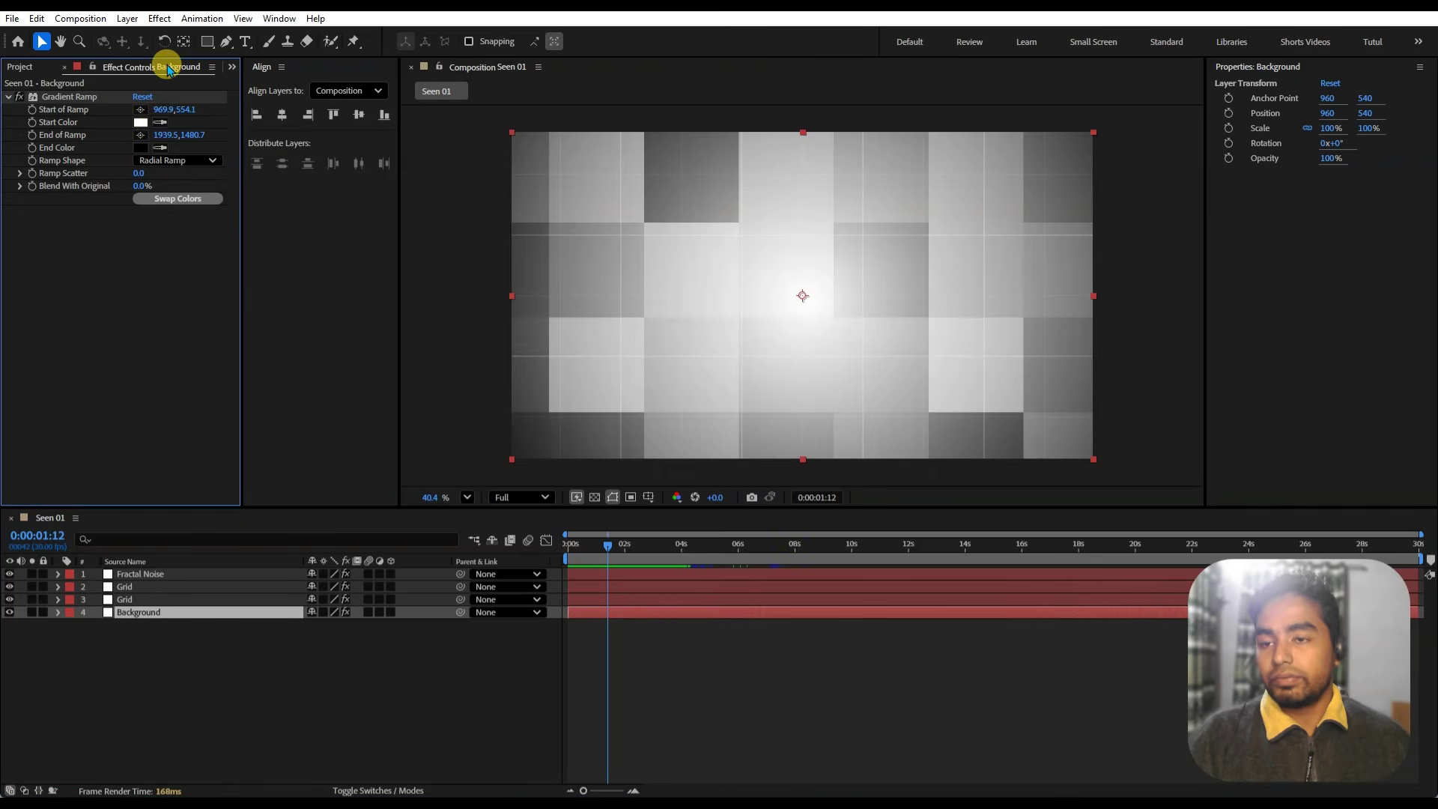
click(139, 123)
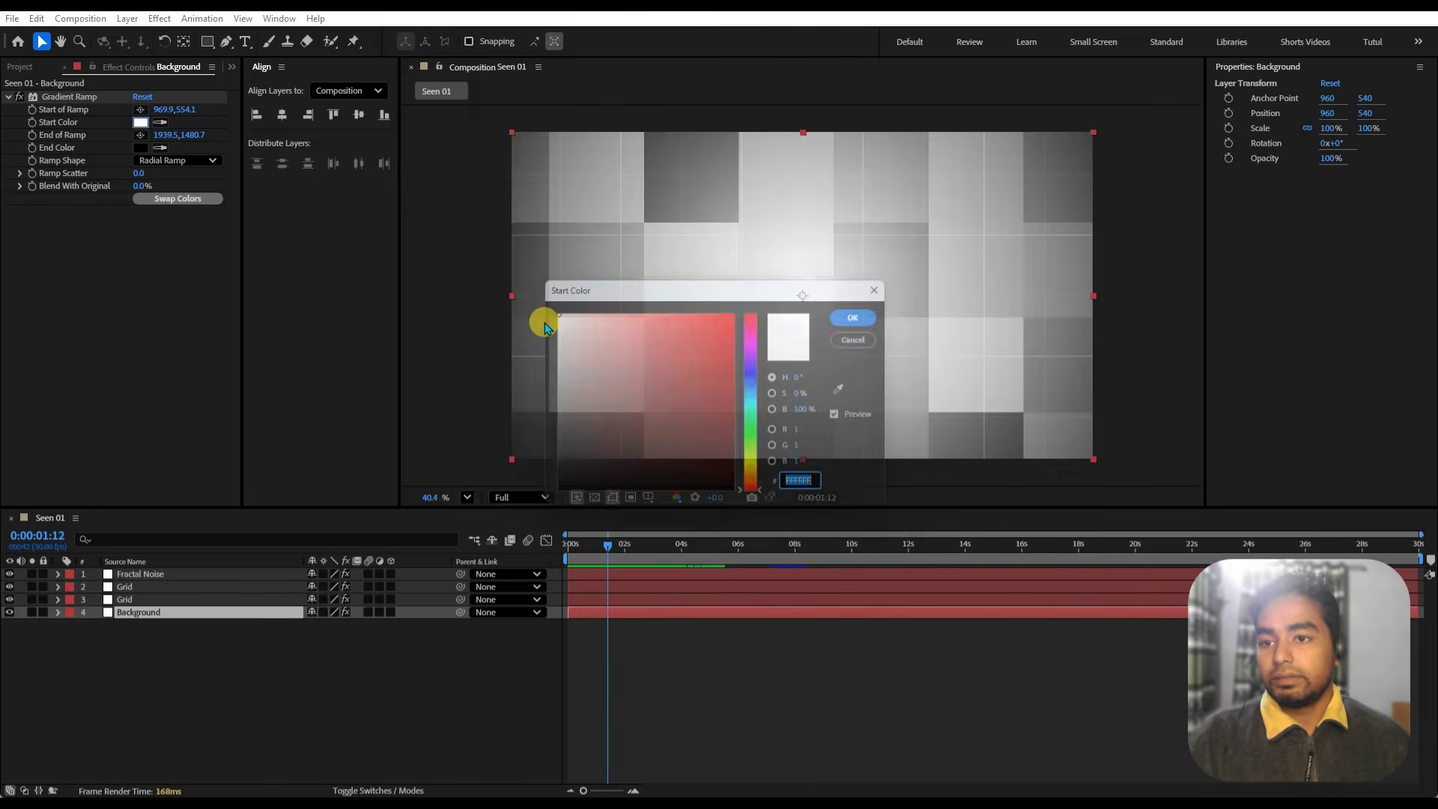
drag(736, 411, 779, 417)
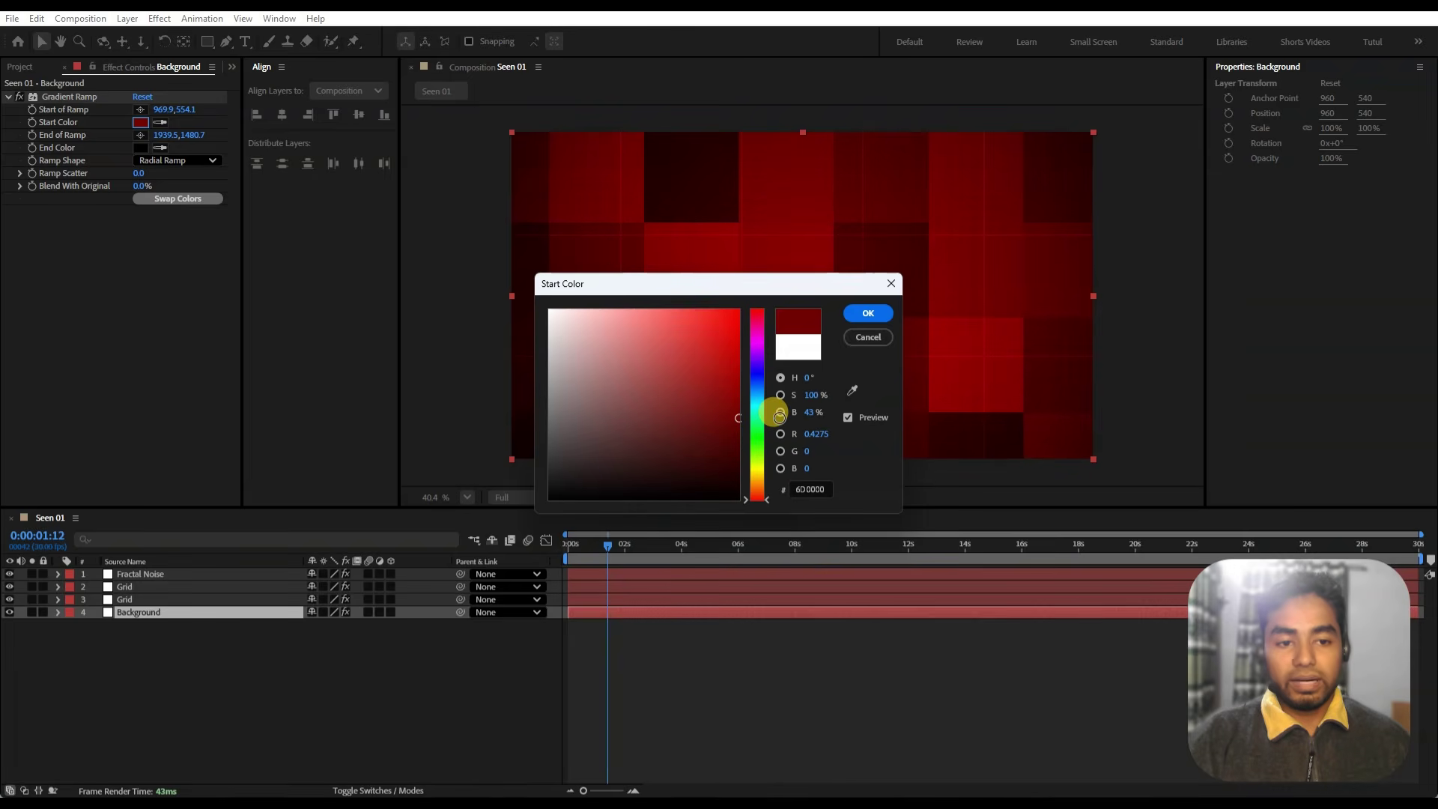
click(868, 314)
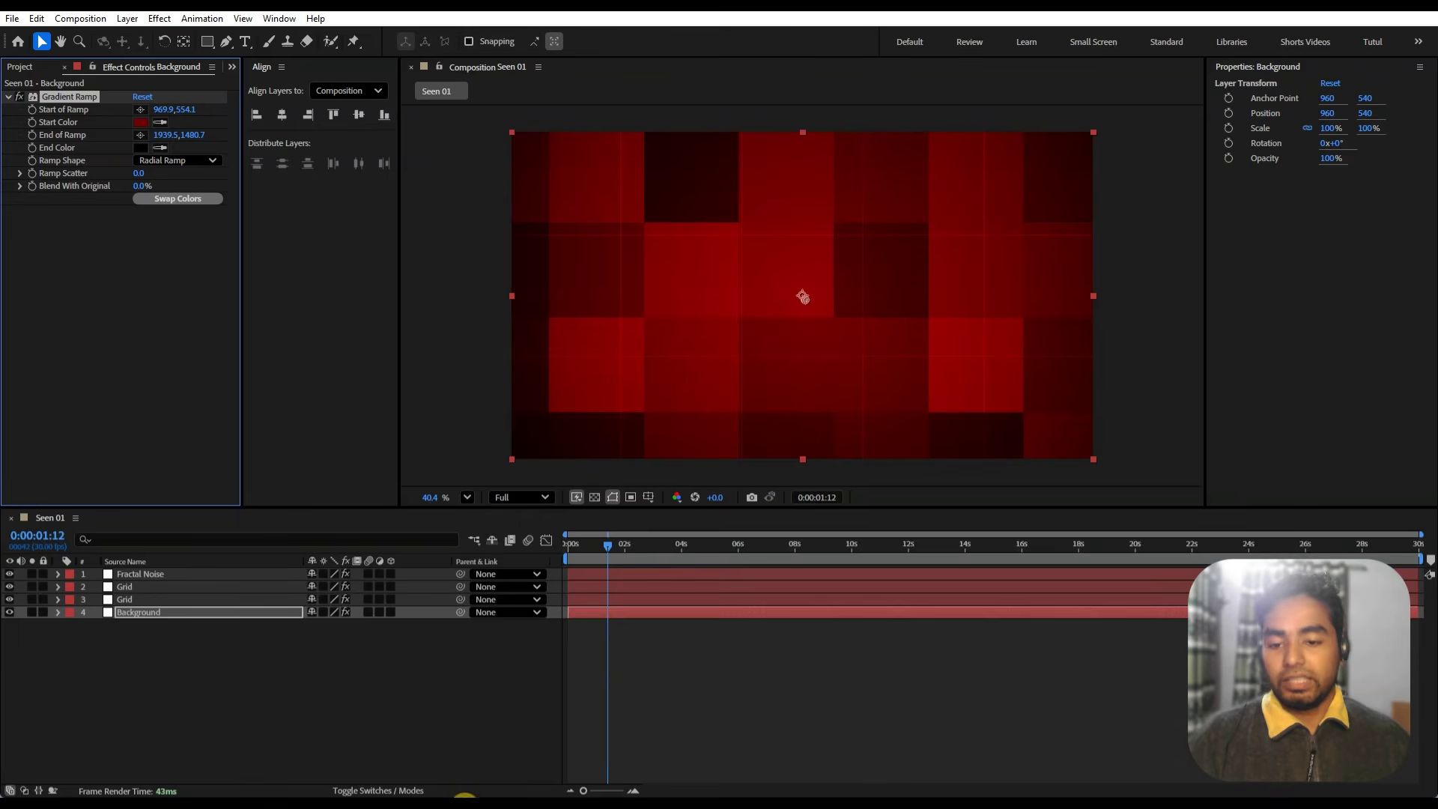
click(484, 749)
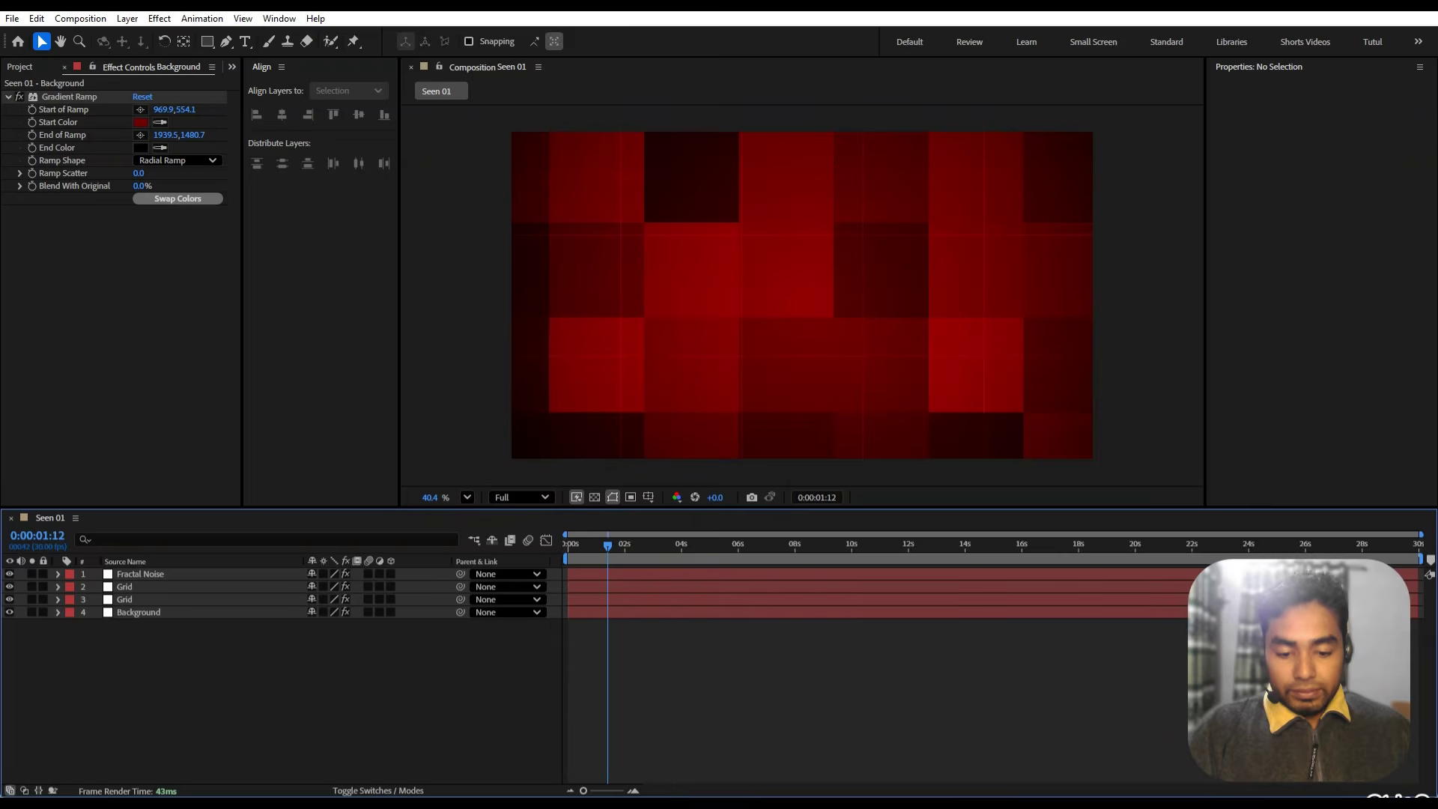
- Switch to the 01 folder in File Explorer, closing the Icecream Screen Recorder folder, and examine the Map.jpg image
mouse_move(687, 803)
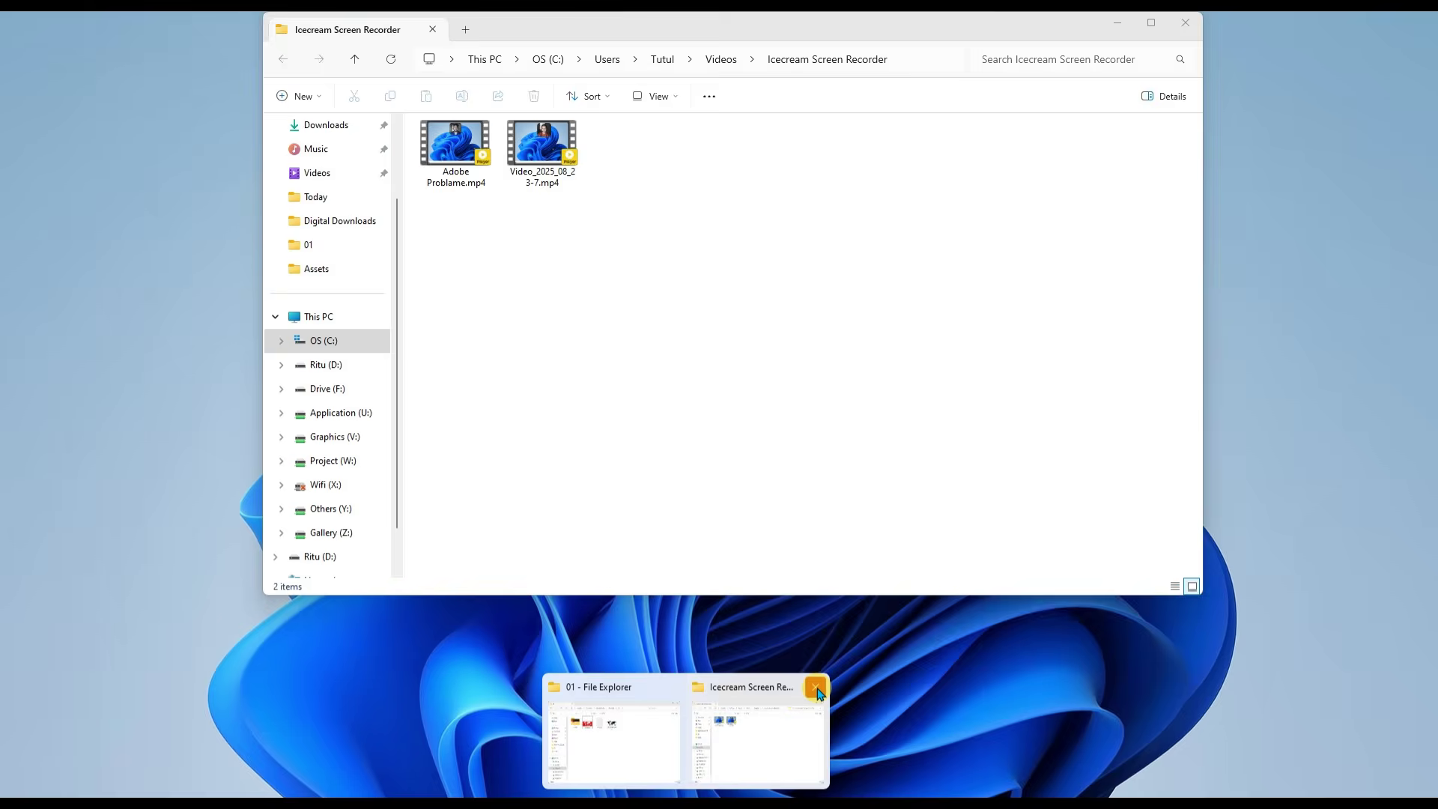
click(815, 687)
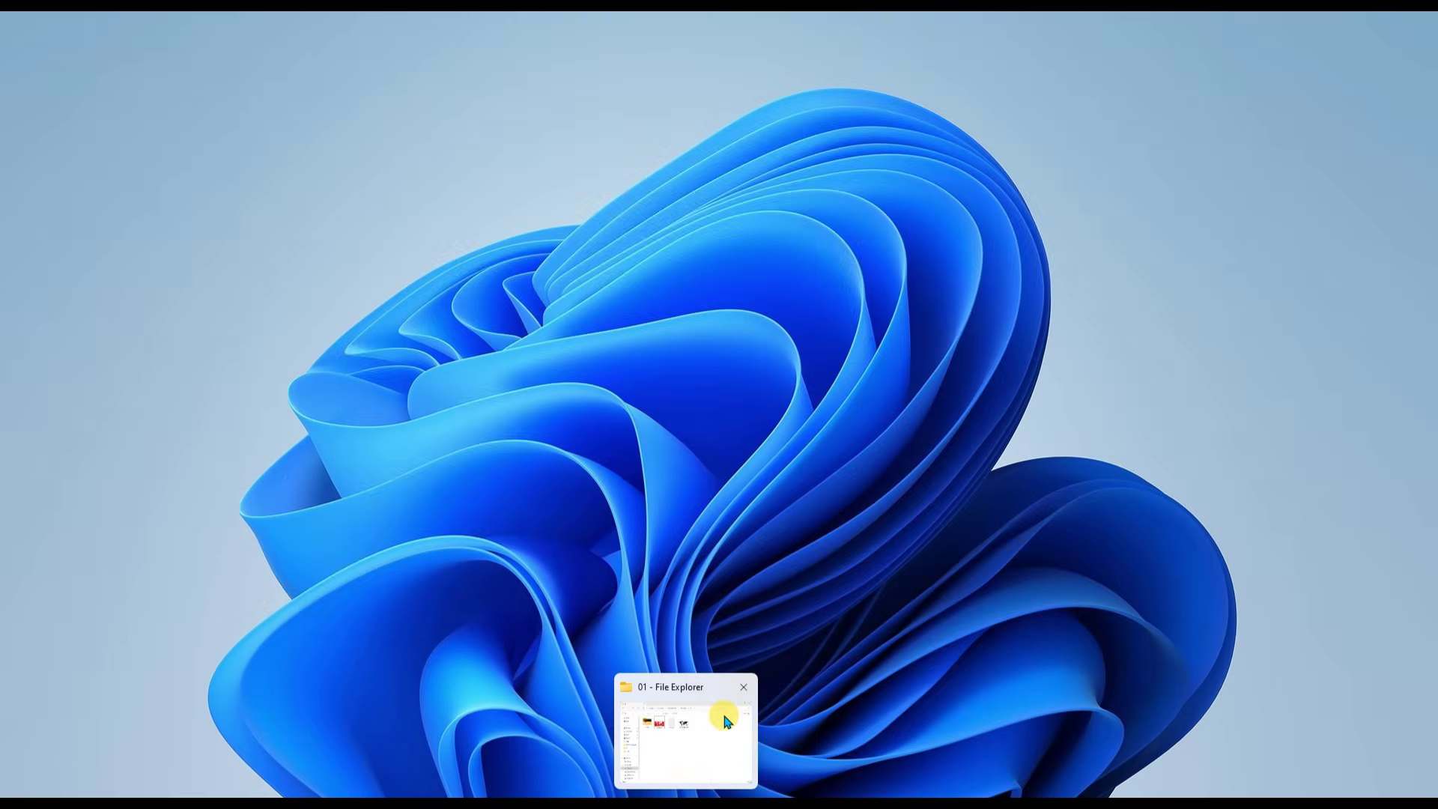
click(712, 693)
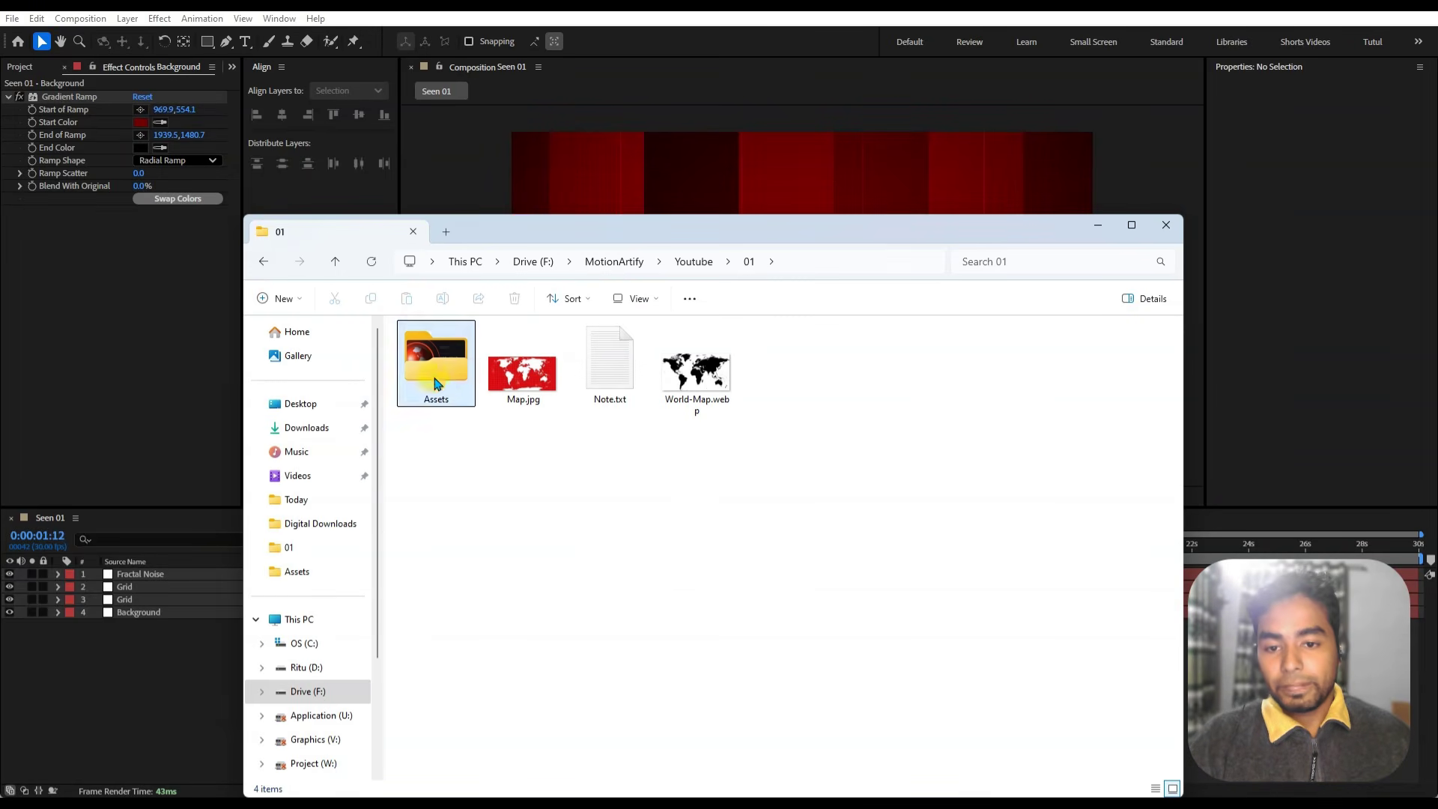
click(505, 373)
key(Return)
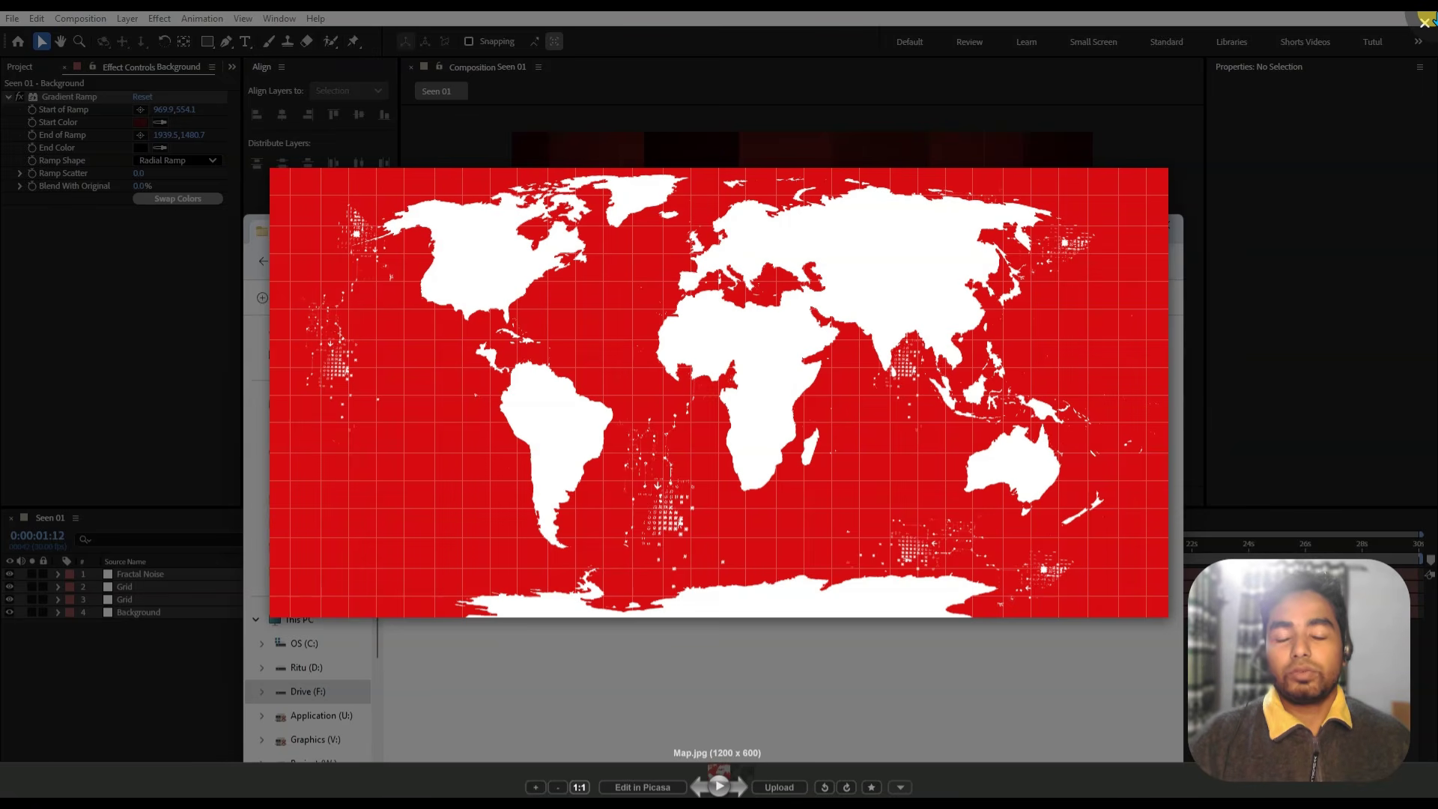
click(1425, 21)
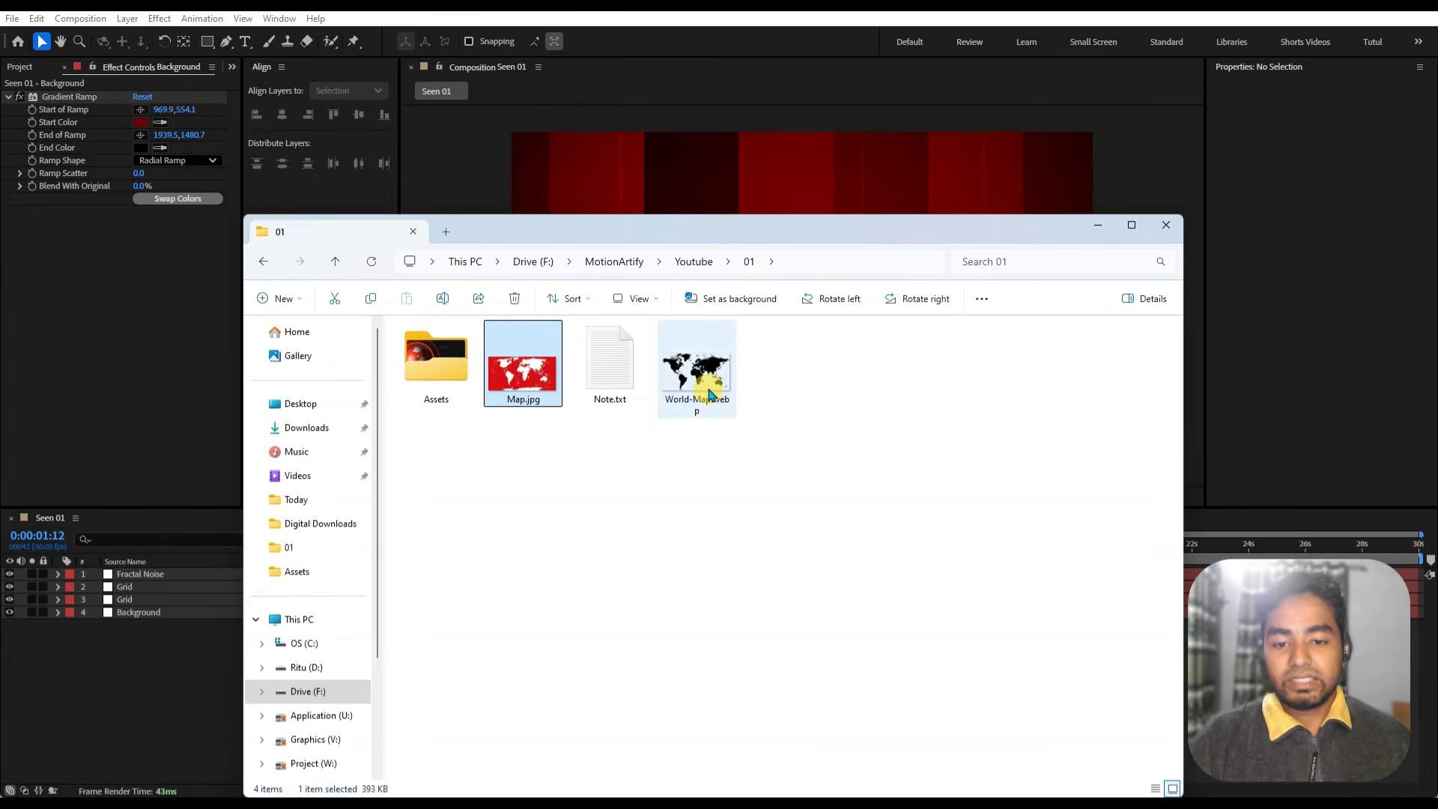
click(709, 393)
click(517, 390)
click(566, 492)
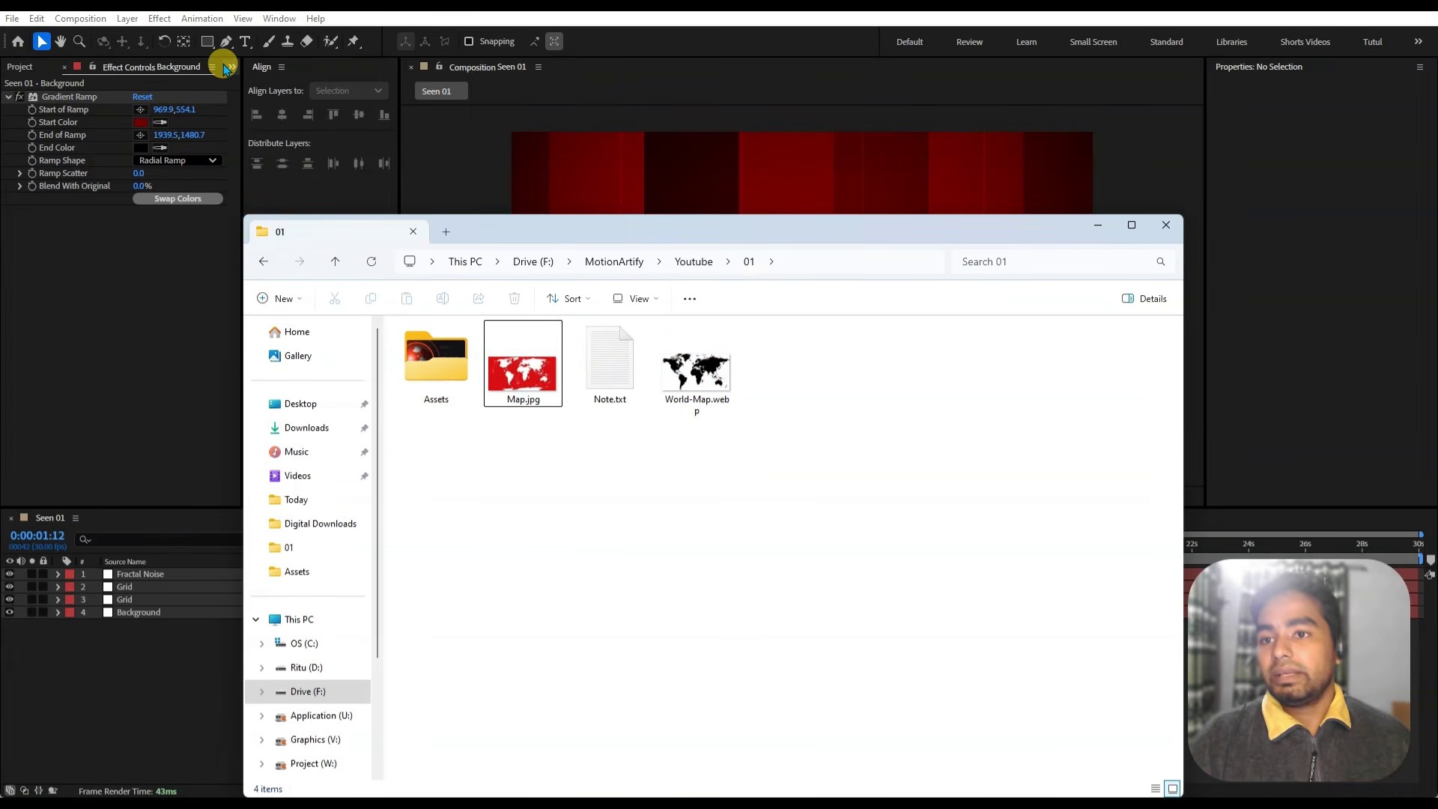
- Import Map.jpg and World-Map.webp from the 01 folder into the After Effects project
click(227, 67)
click(240, 88)
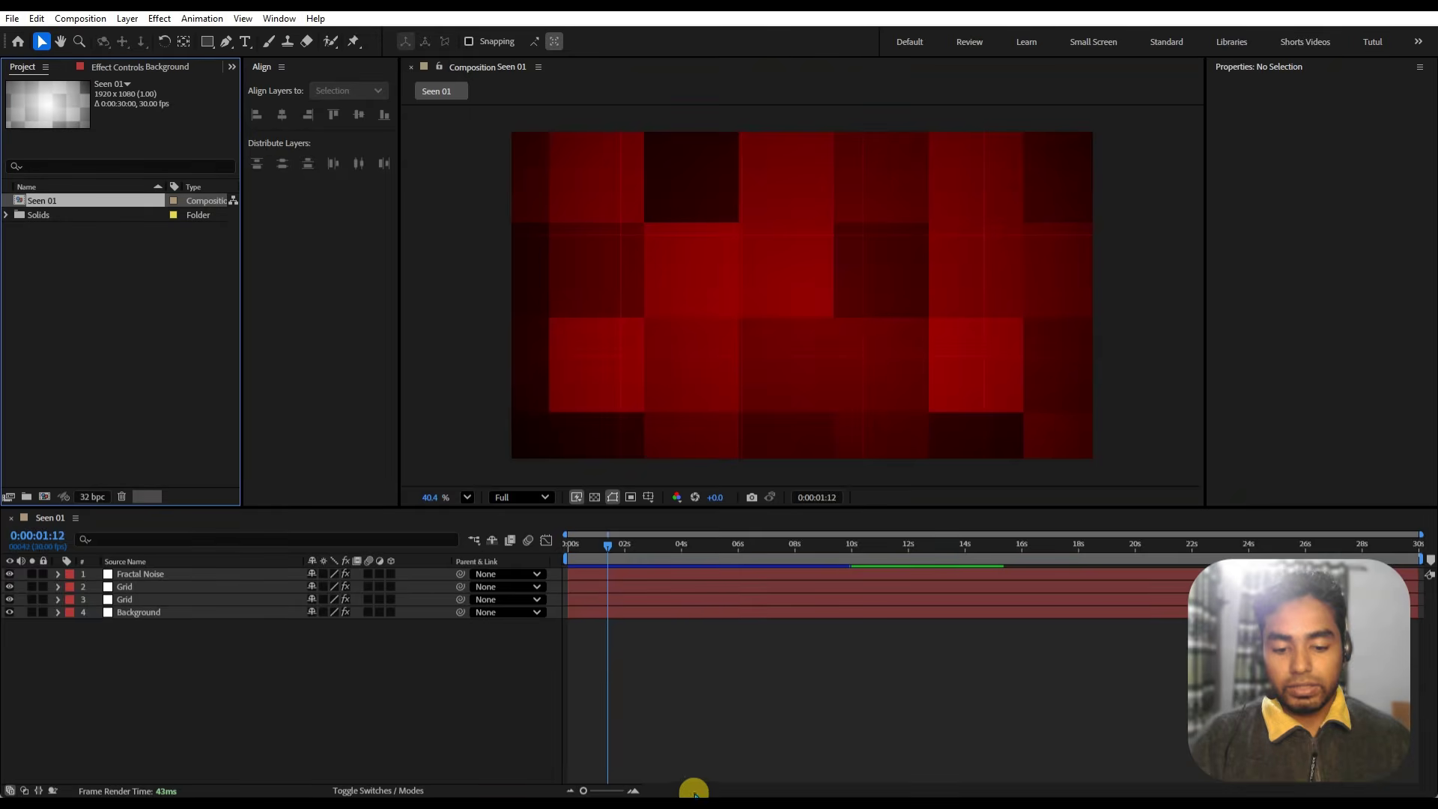
mouse_move(694, 792)
click(686, 730)
click(712, 376)
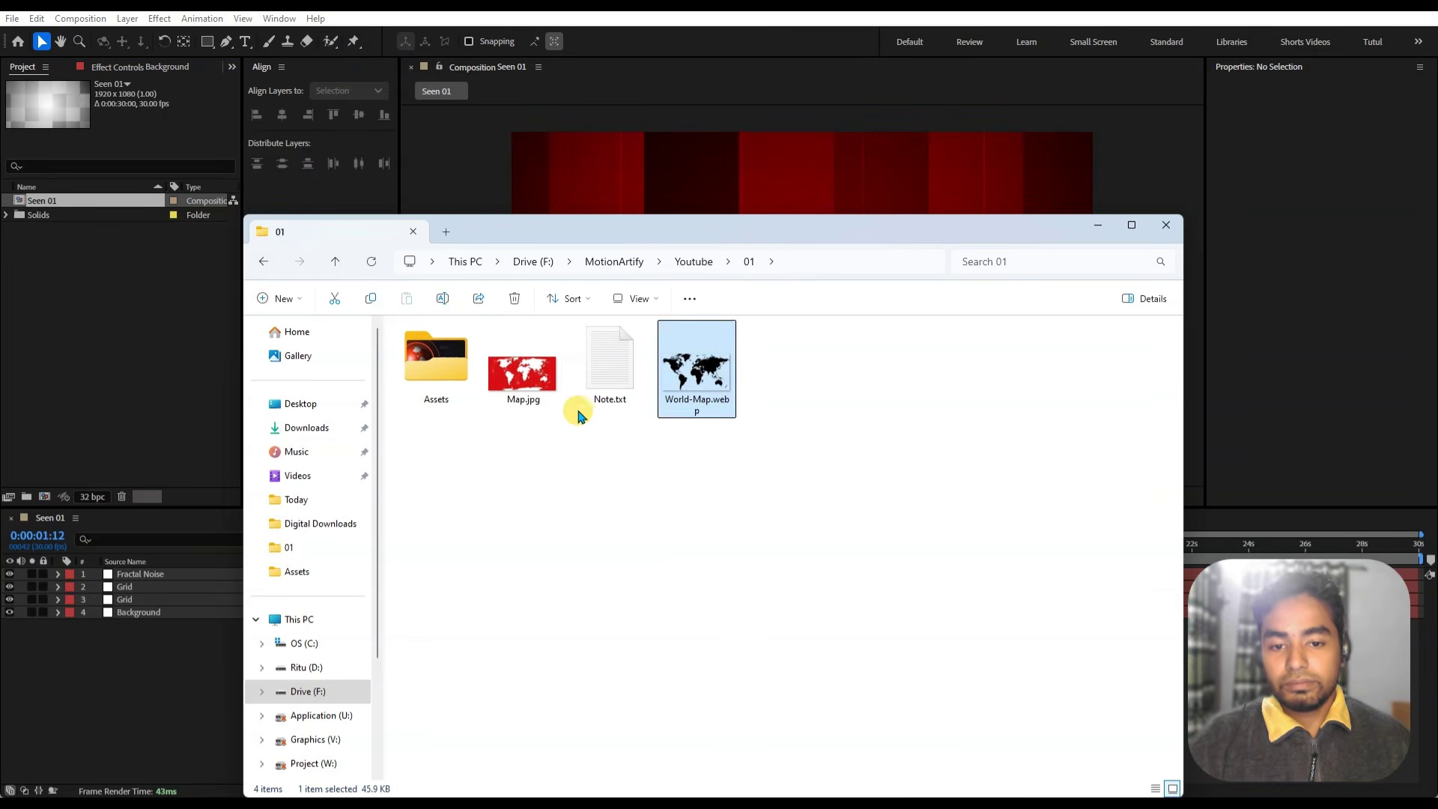
ctrl+click(524, 382)
drag(512, 402, 183, 362)
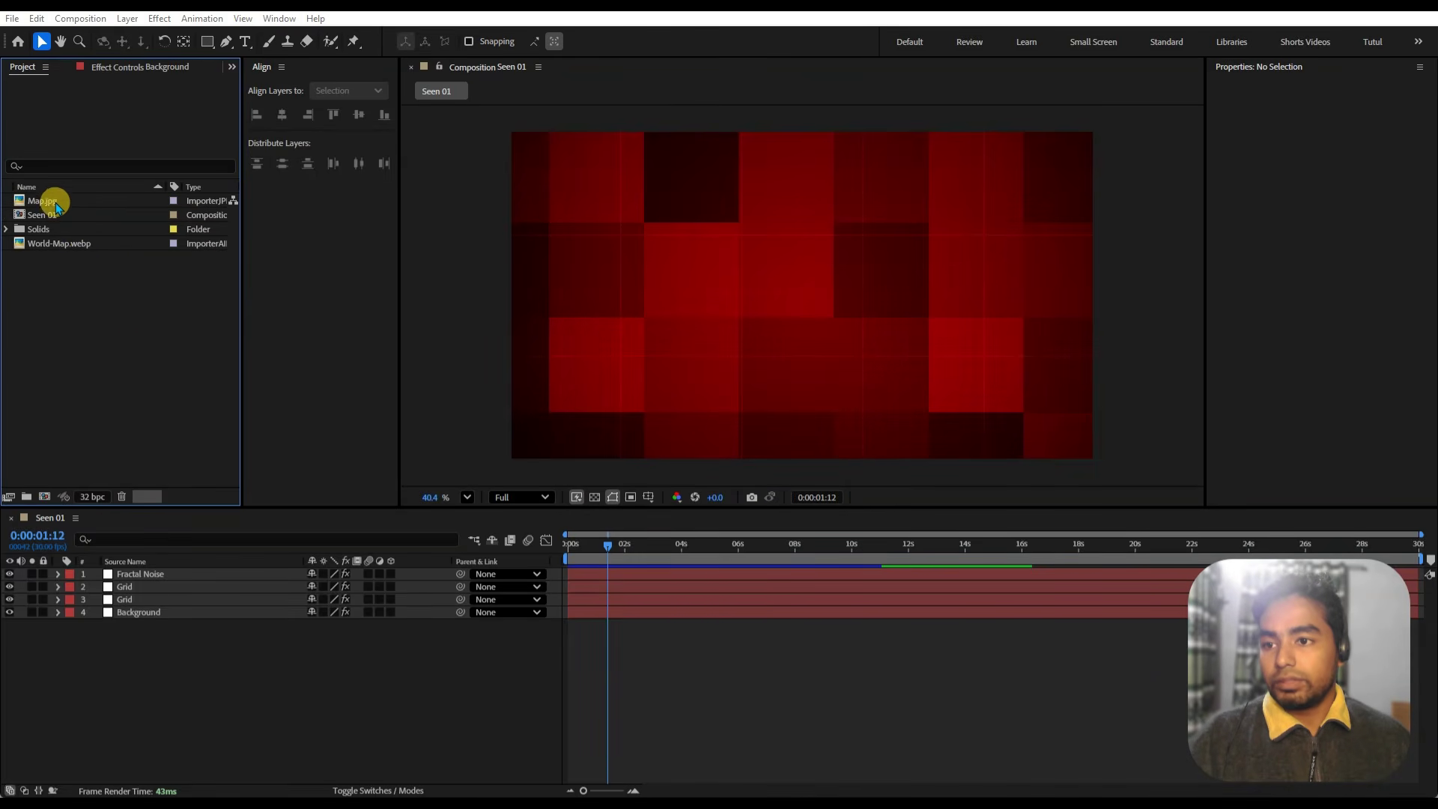
click(694, 562)
key(ctrl+i)
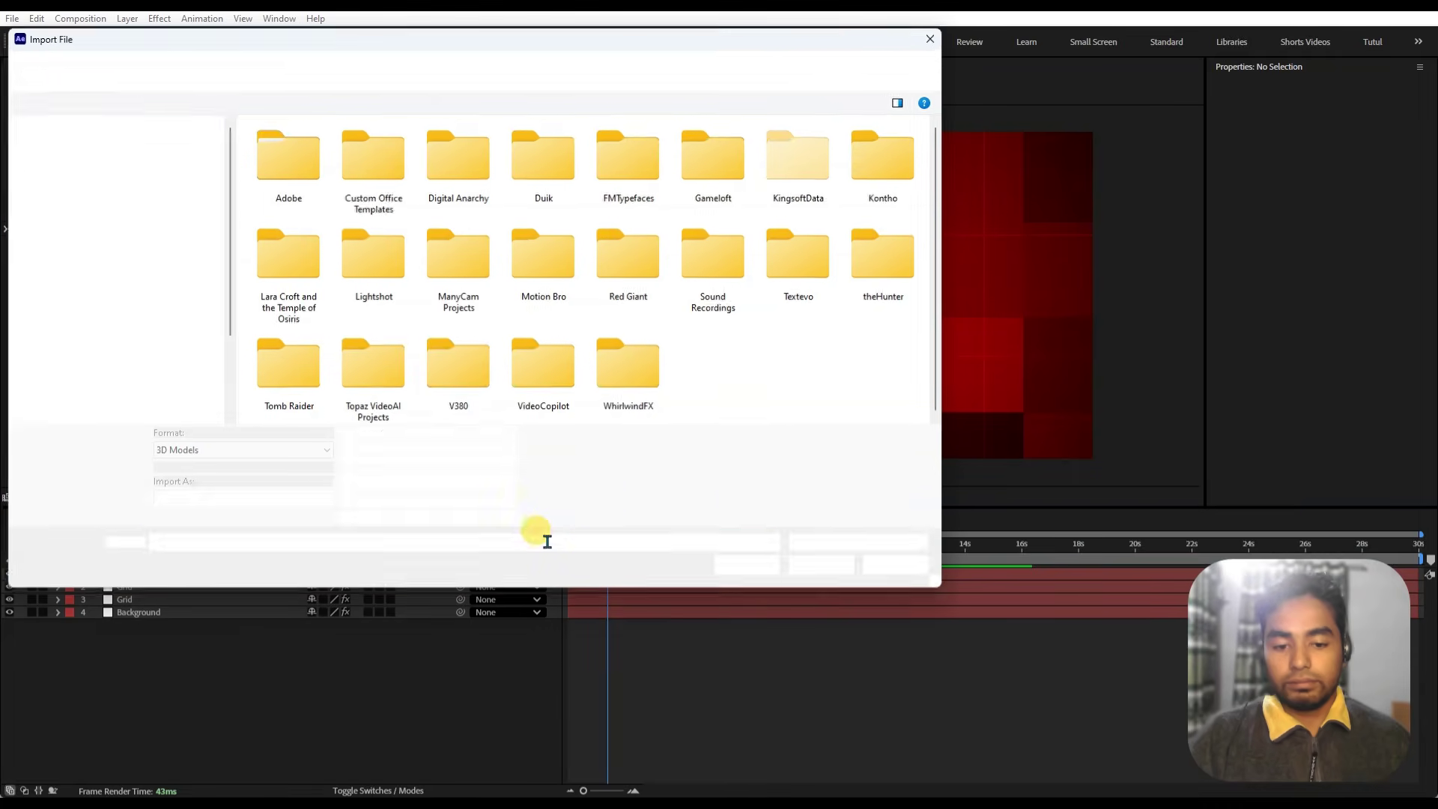
click(823, 566)
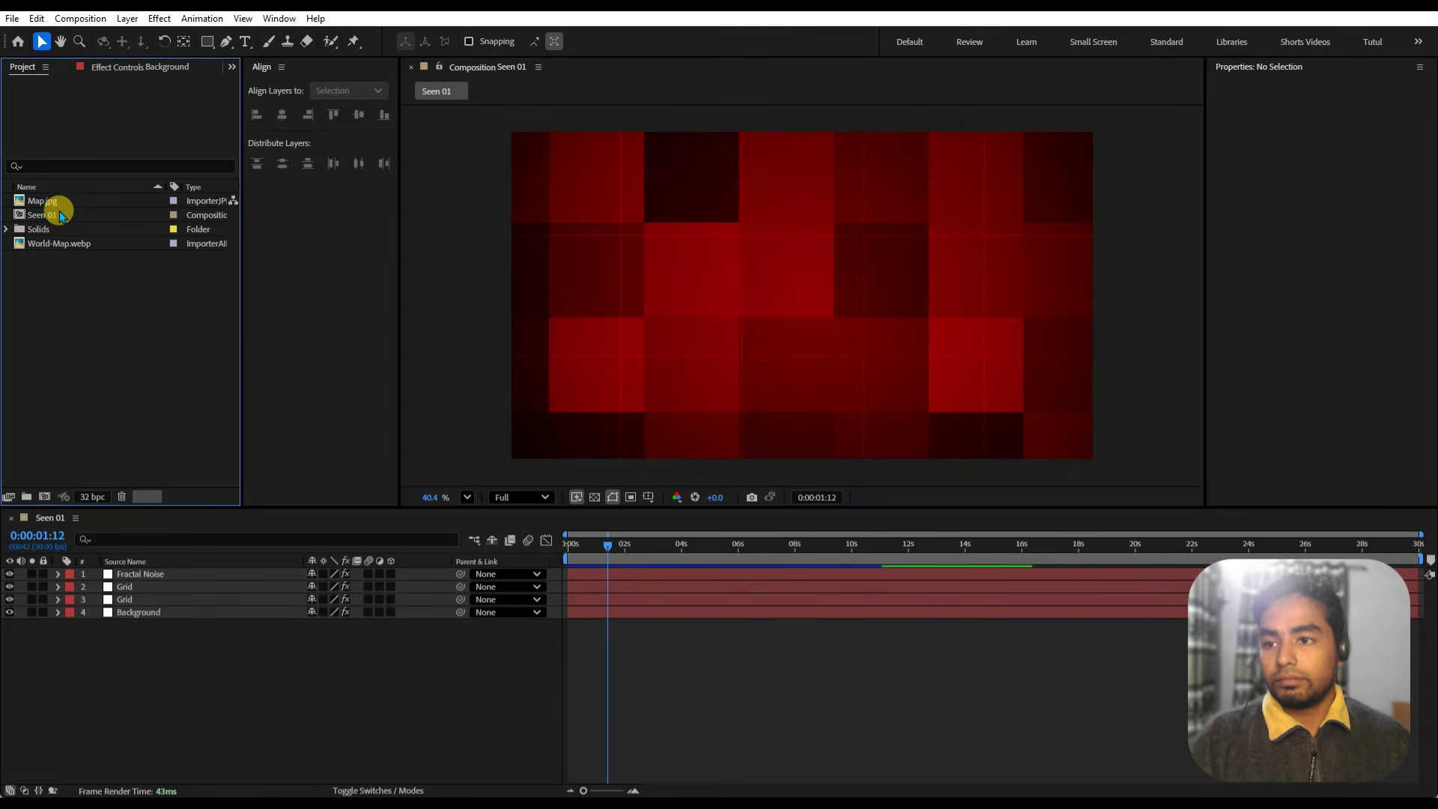
- Create a composition from Map.jpg and rename it Map 01
click(37, 200)
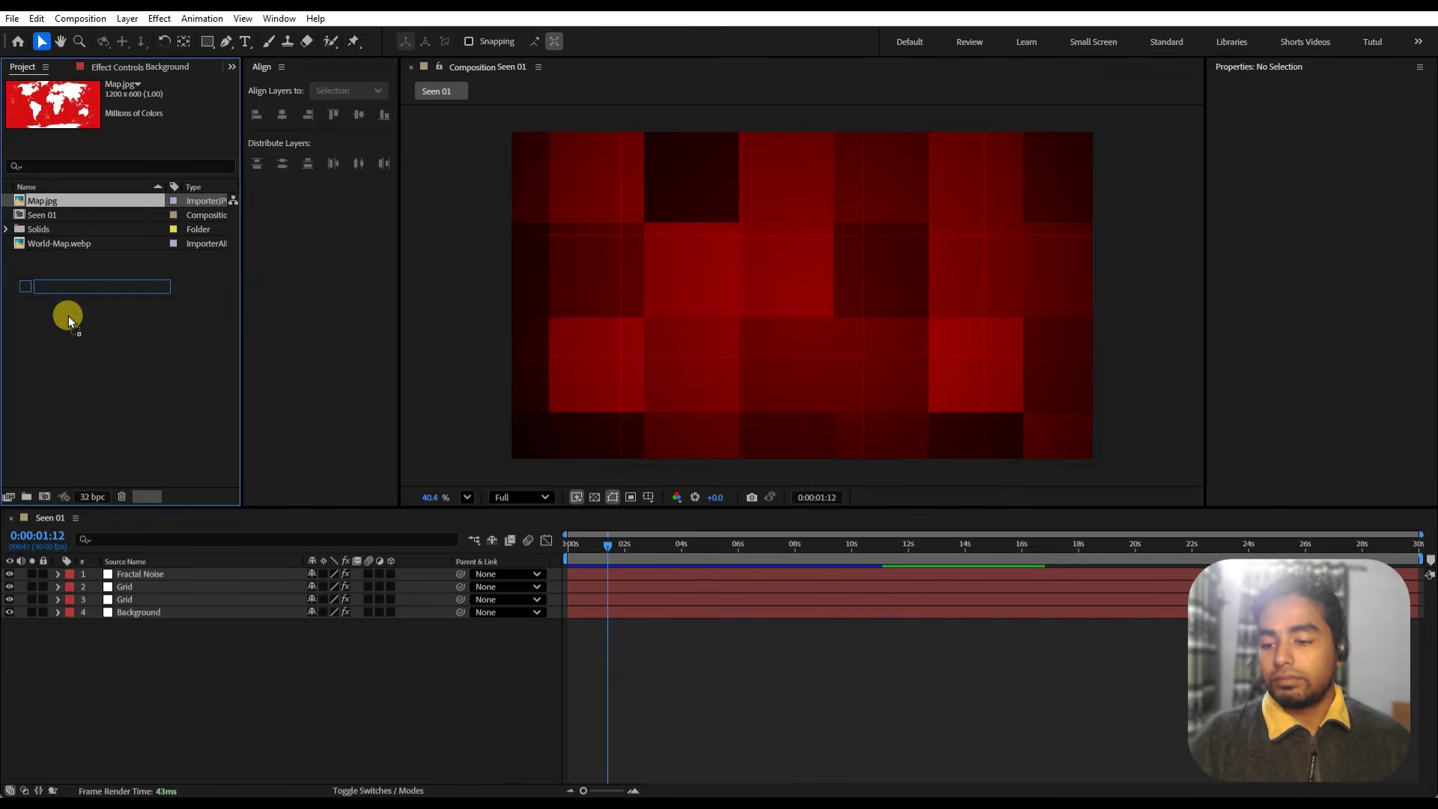
drag(53, 497, 45, 497)
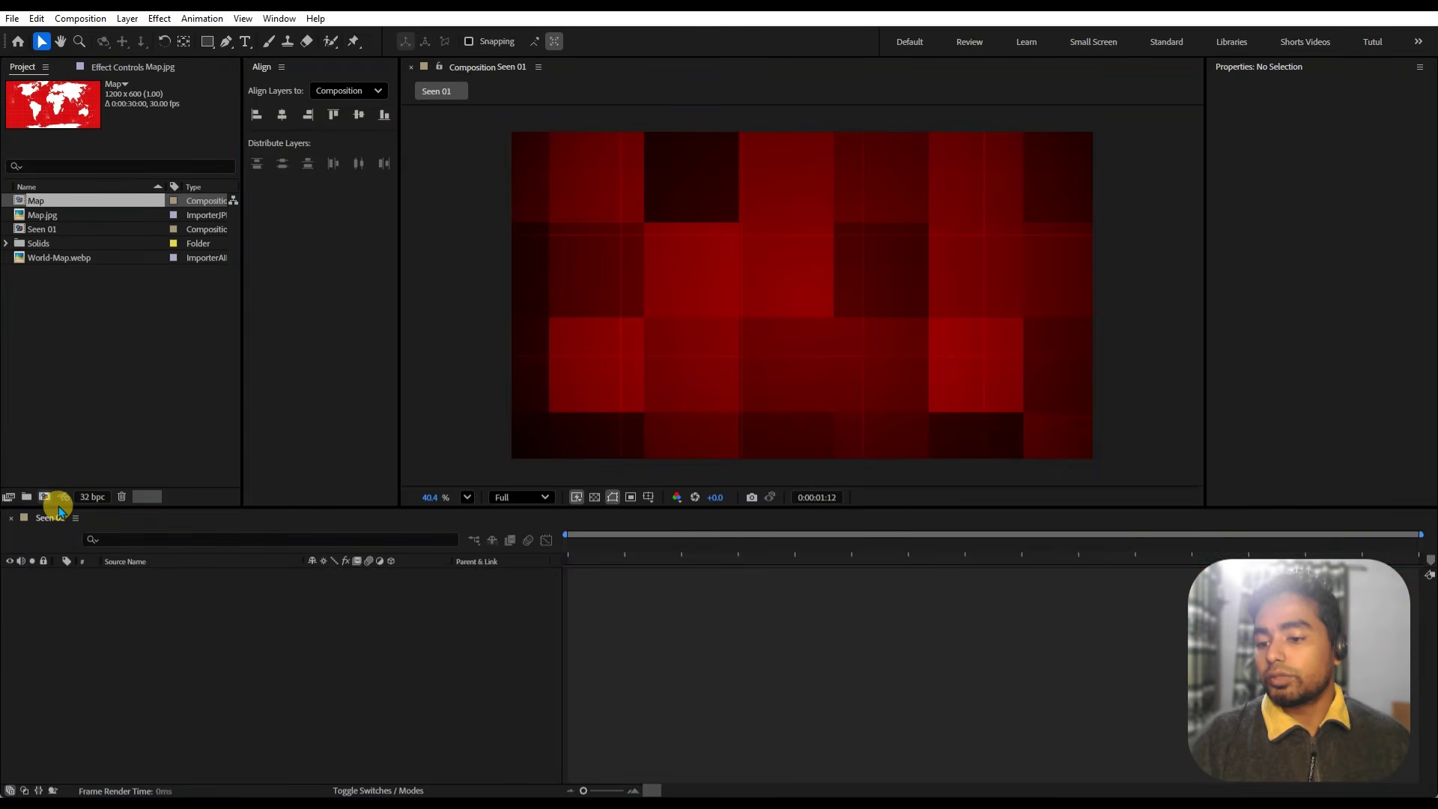
click(76, 202)
key(Return)
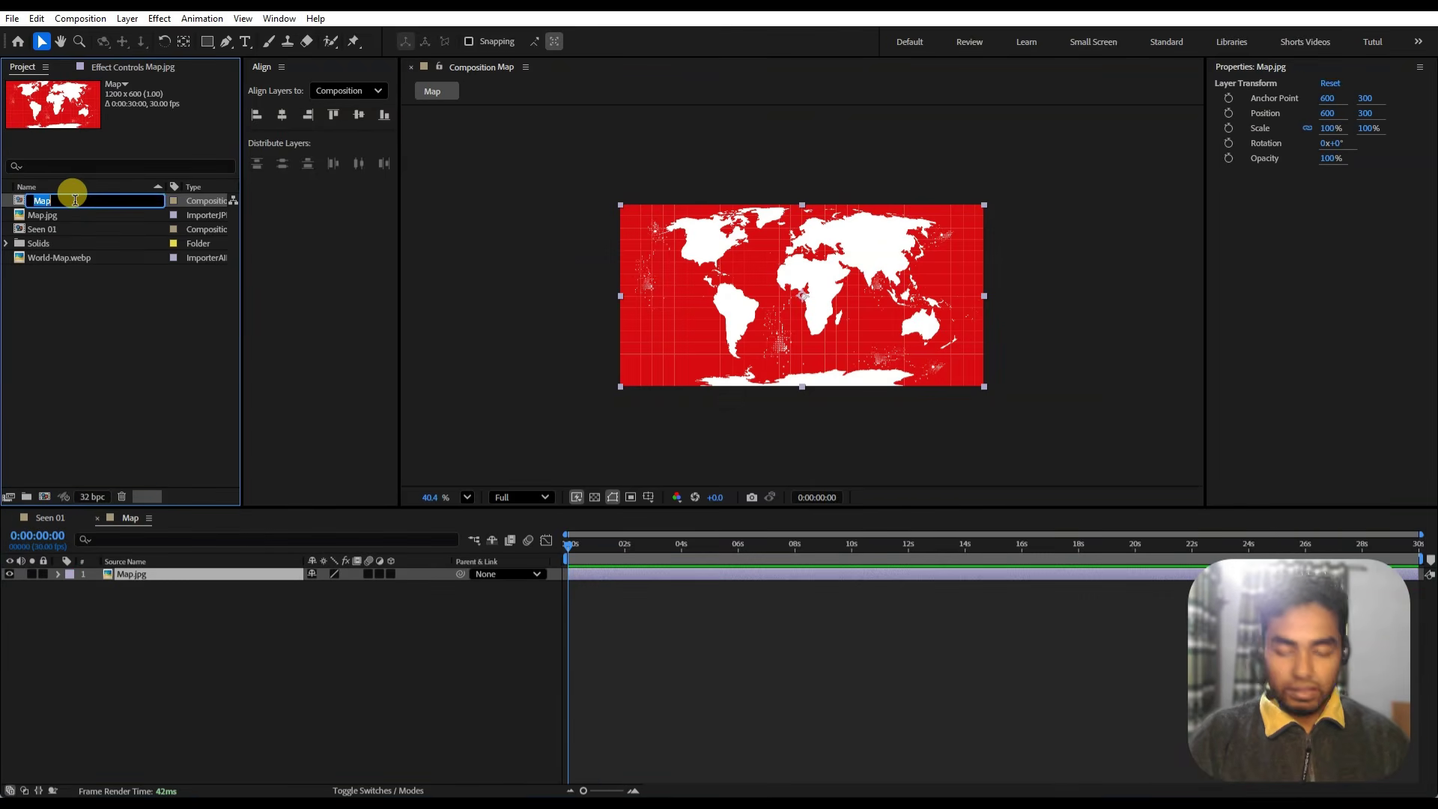
text(01)
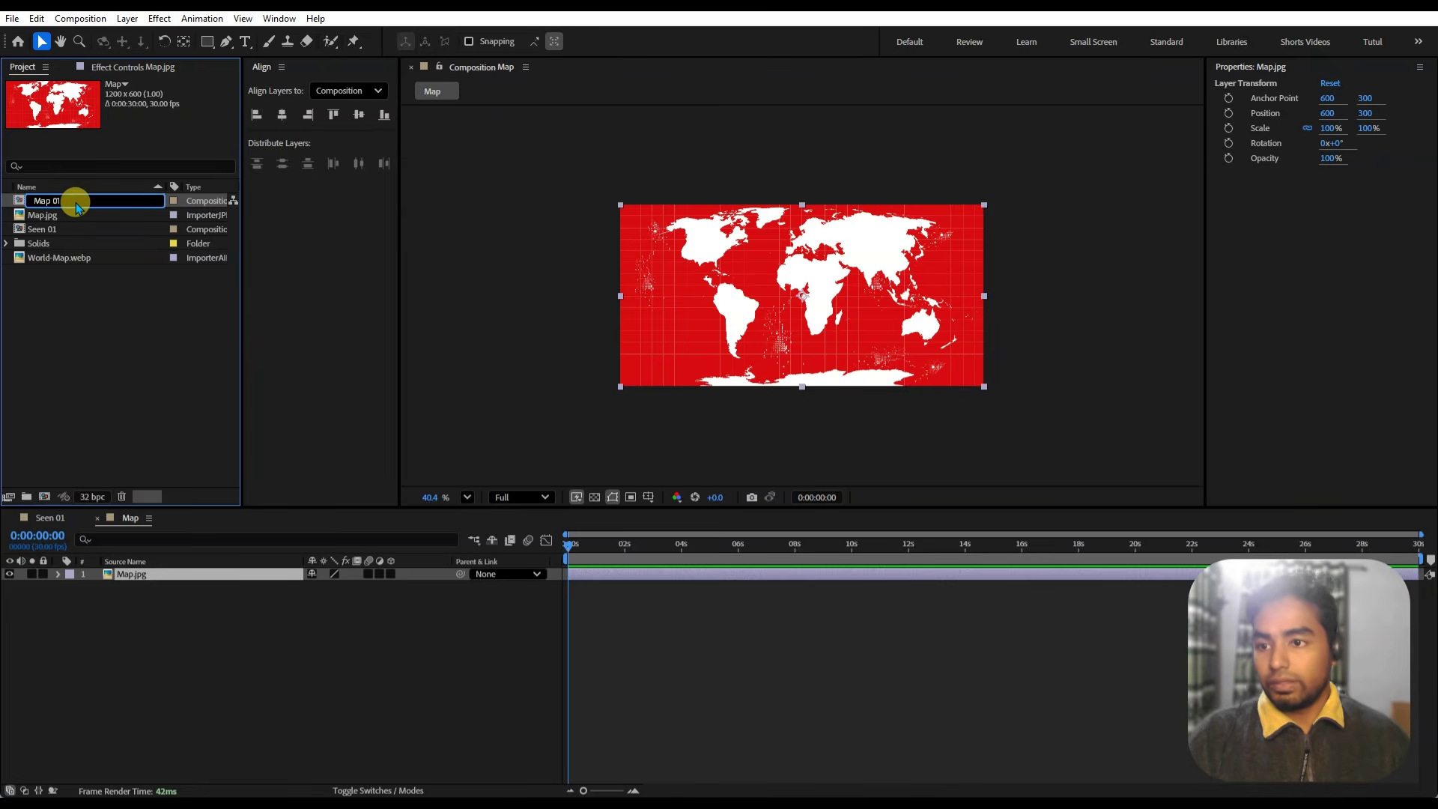
click(81, 361)
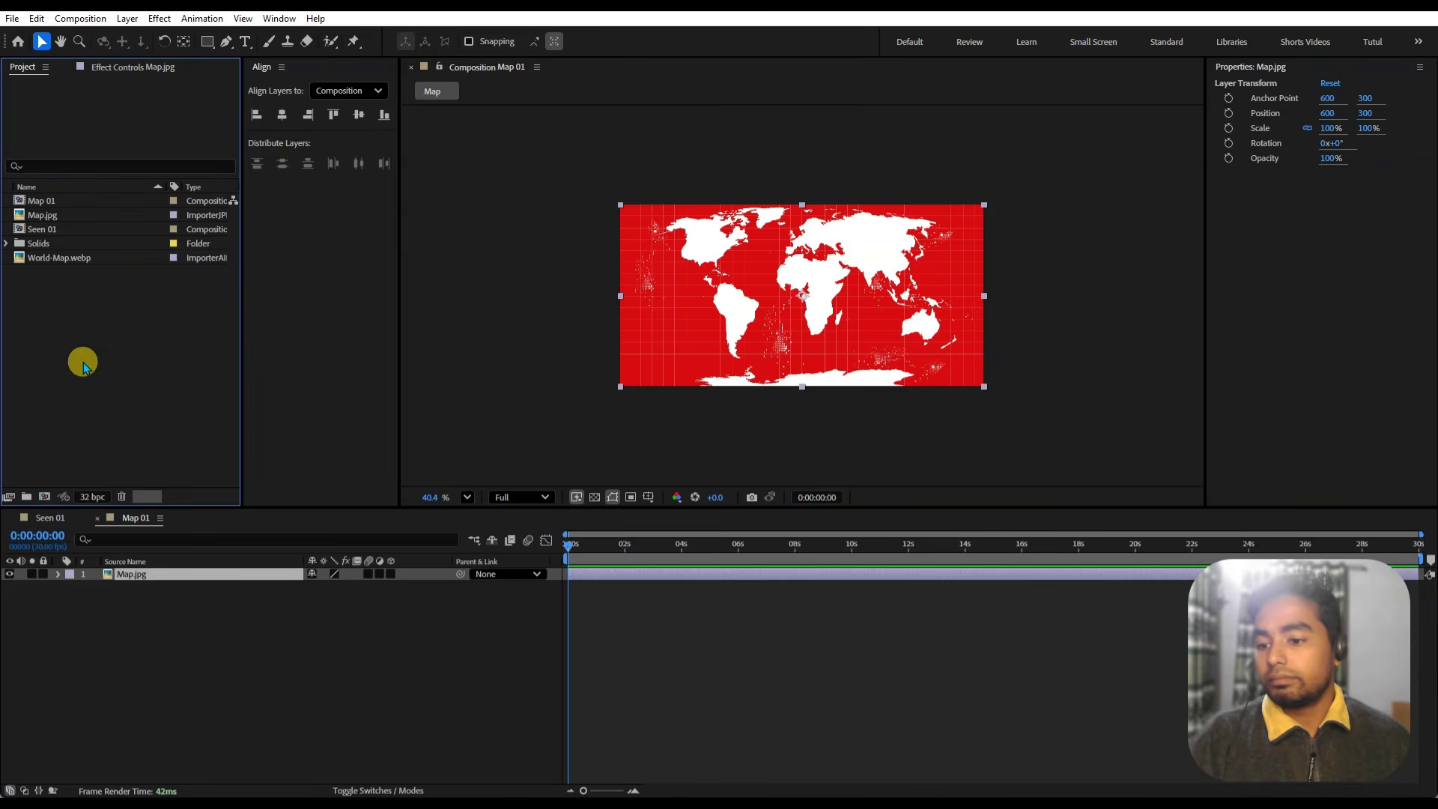
- Close the Map 01 timeline, add Map 01 as the top layer of Seen 01, and return to the first frame
click(99, 518)
click(79, 201)
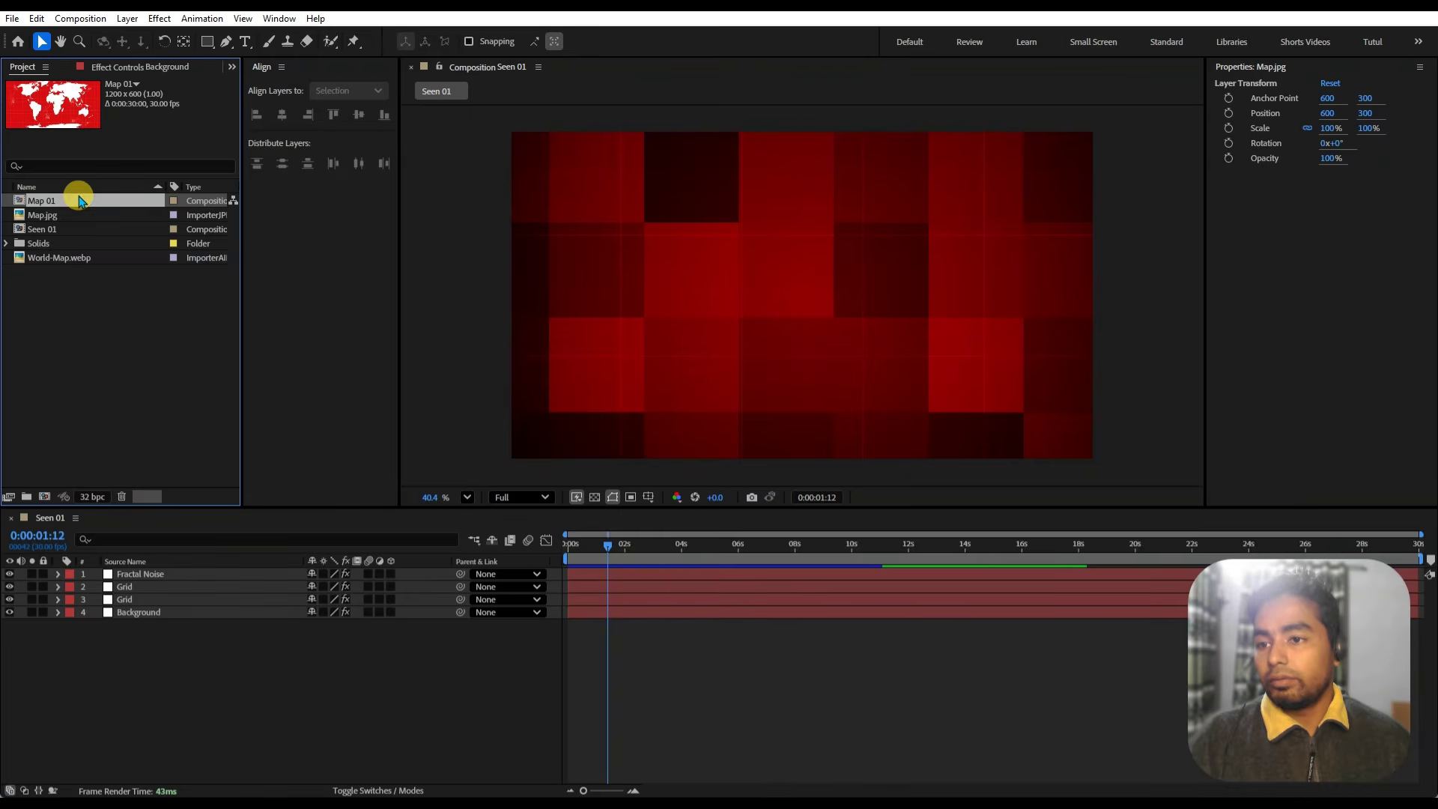
drag(78, 209, 199, 574)
click(463, 726)
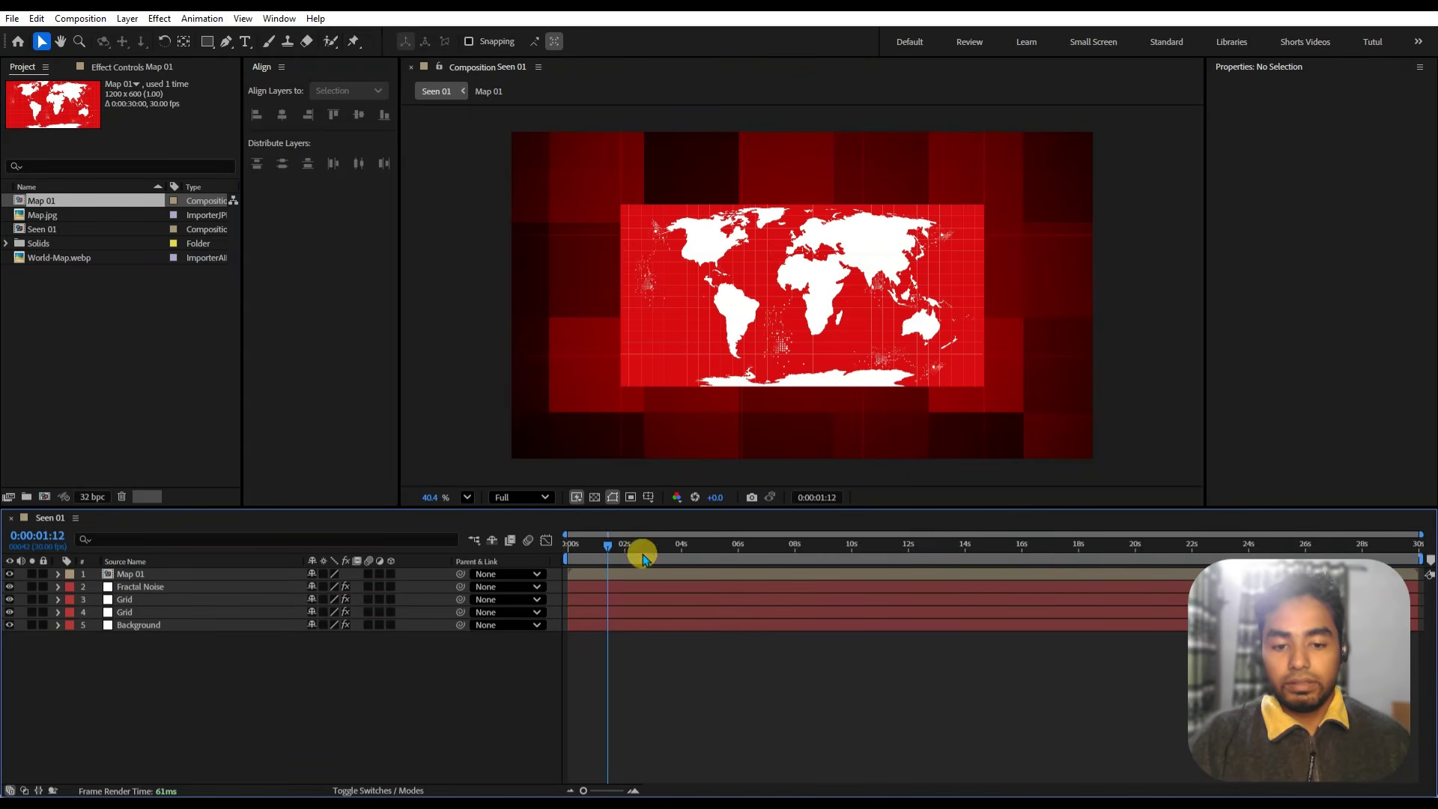
click(622, 545)
key(Home)
- Open the Map 01 composition and pre-compose its Map.jpg layer as Map 02, leaving all attributes in Map 01
click(166, 573)
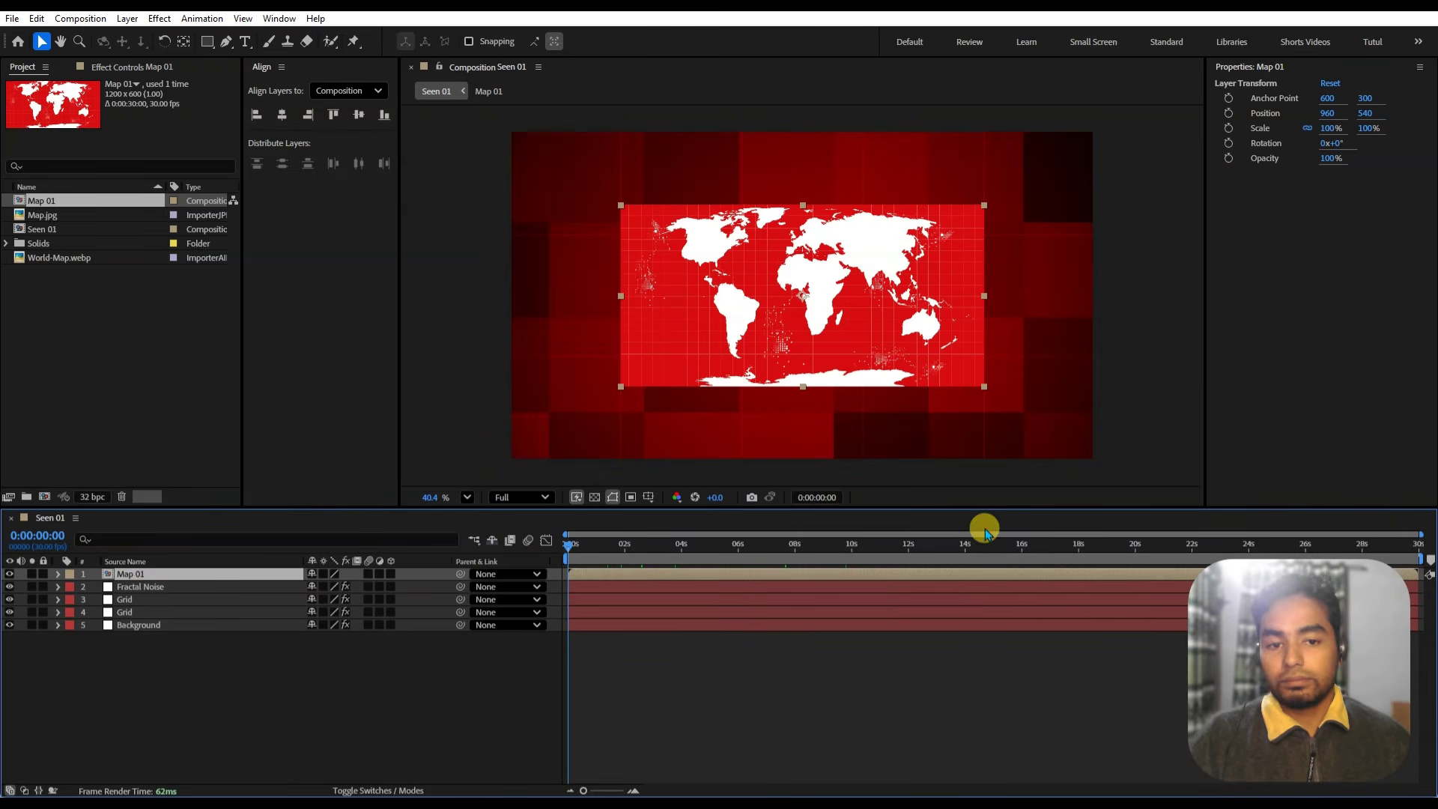
double_click(161, 581)
click(168, 643)
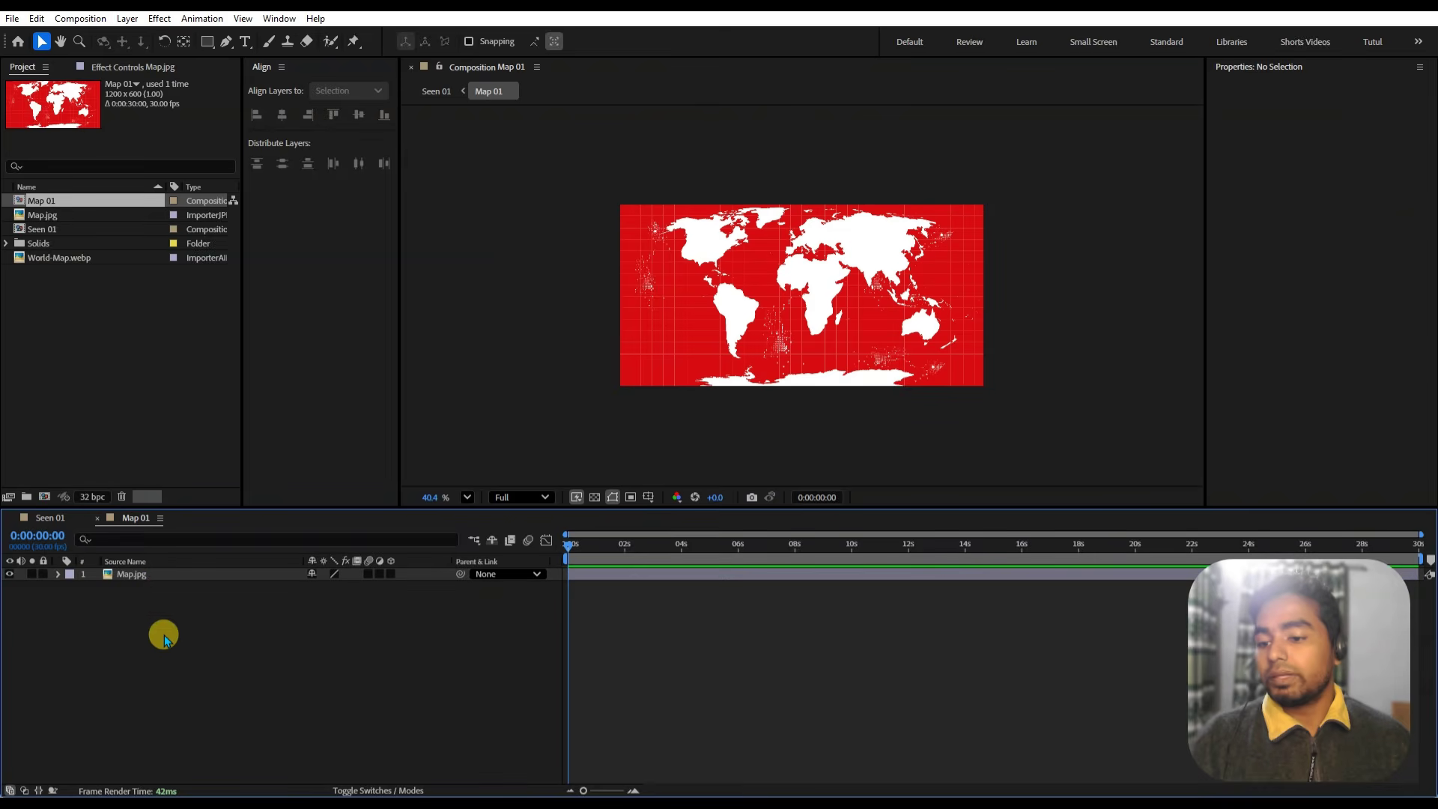
click(150, 577)
click(133, 604)
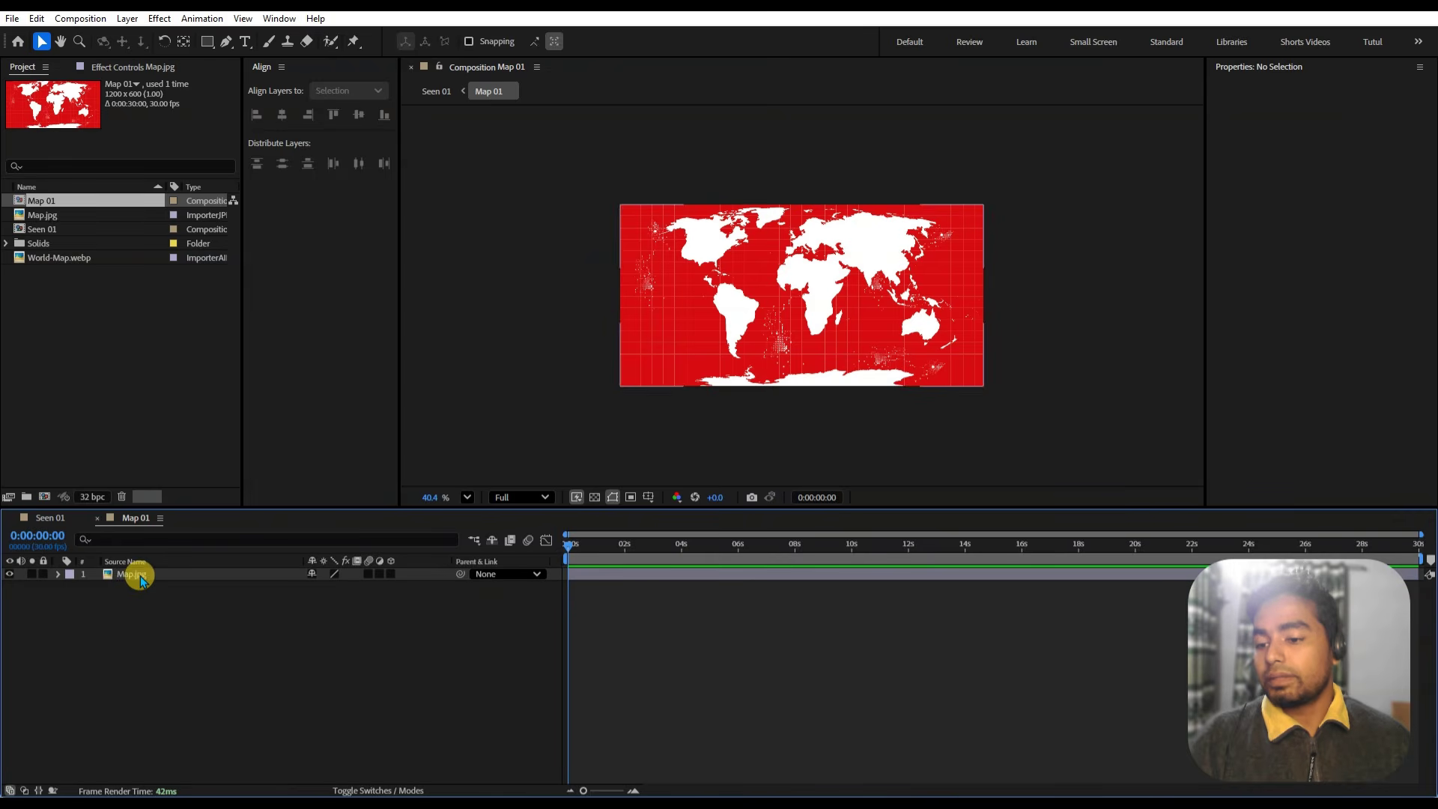
click(140, 578)
key(ctrl+shift+c)
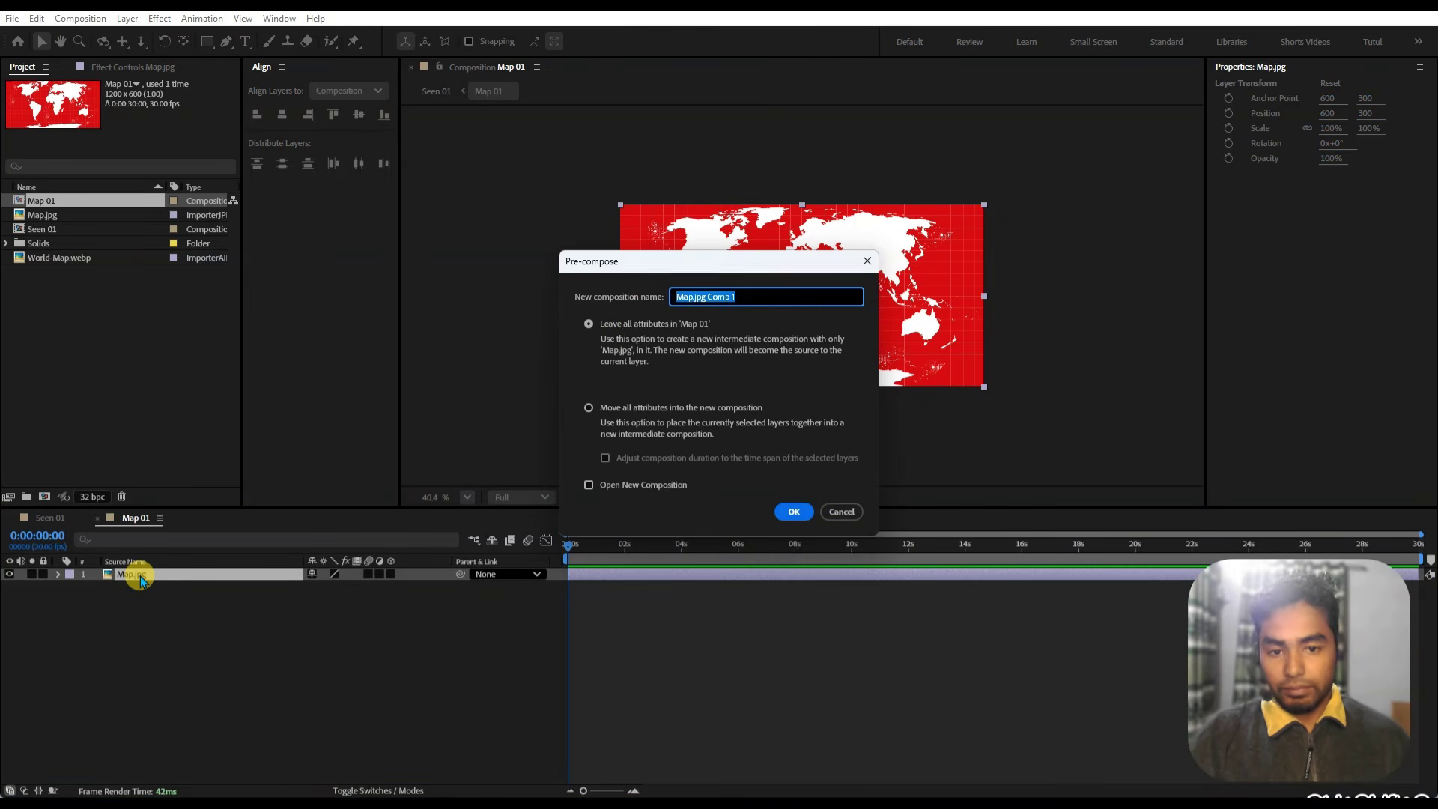
text(Map 02)
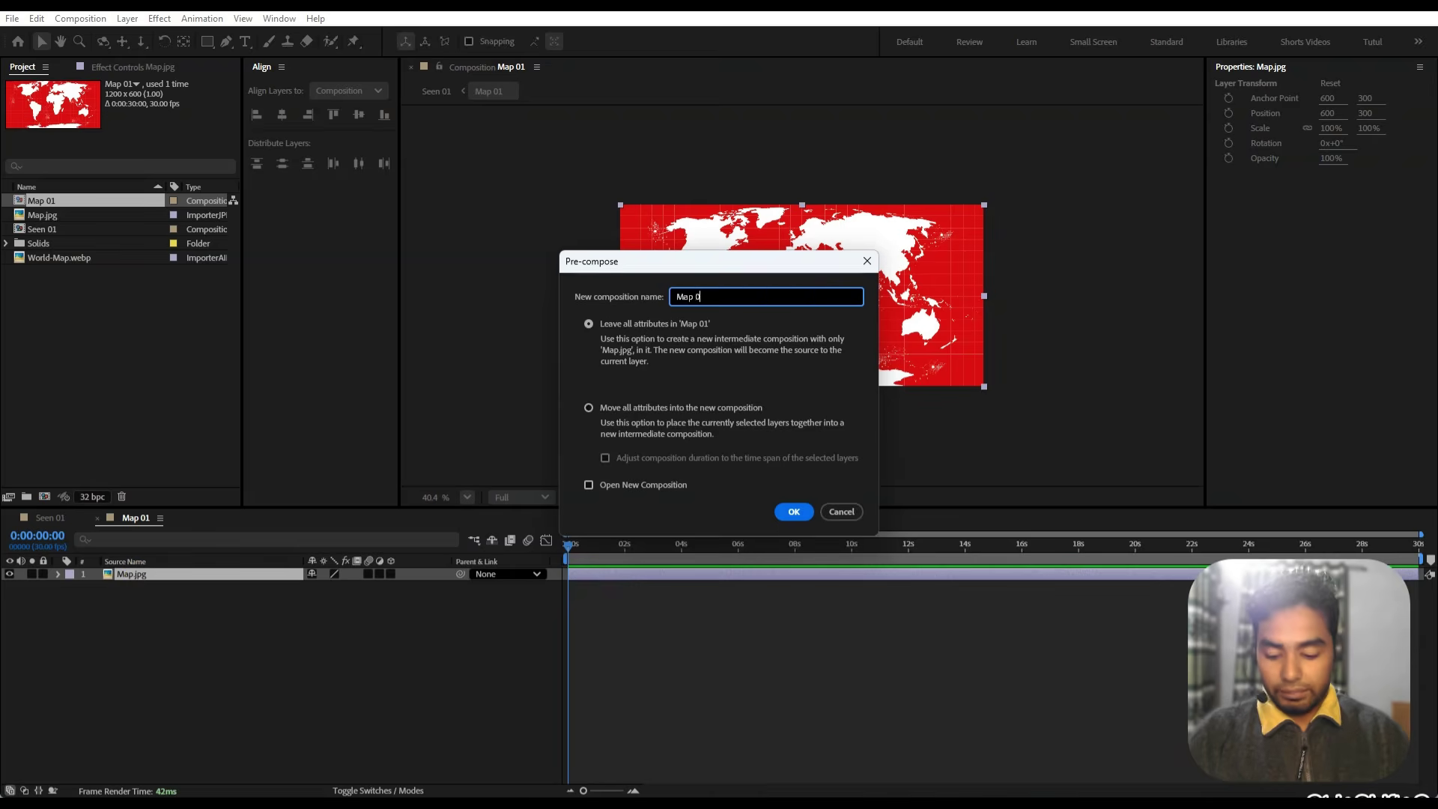
key(Return)
click(155, 596)
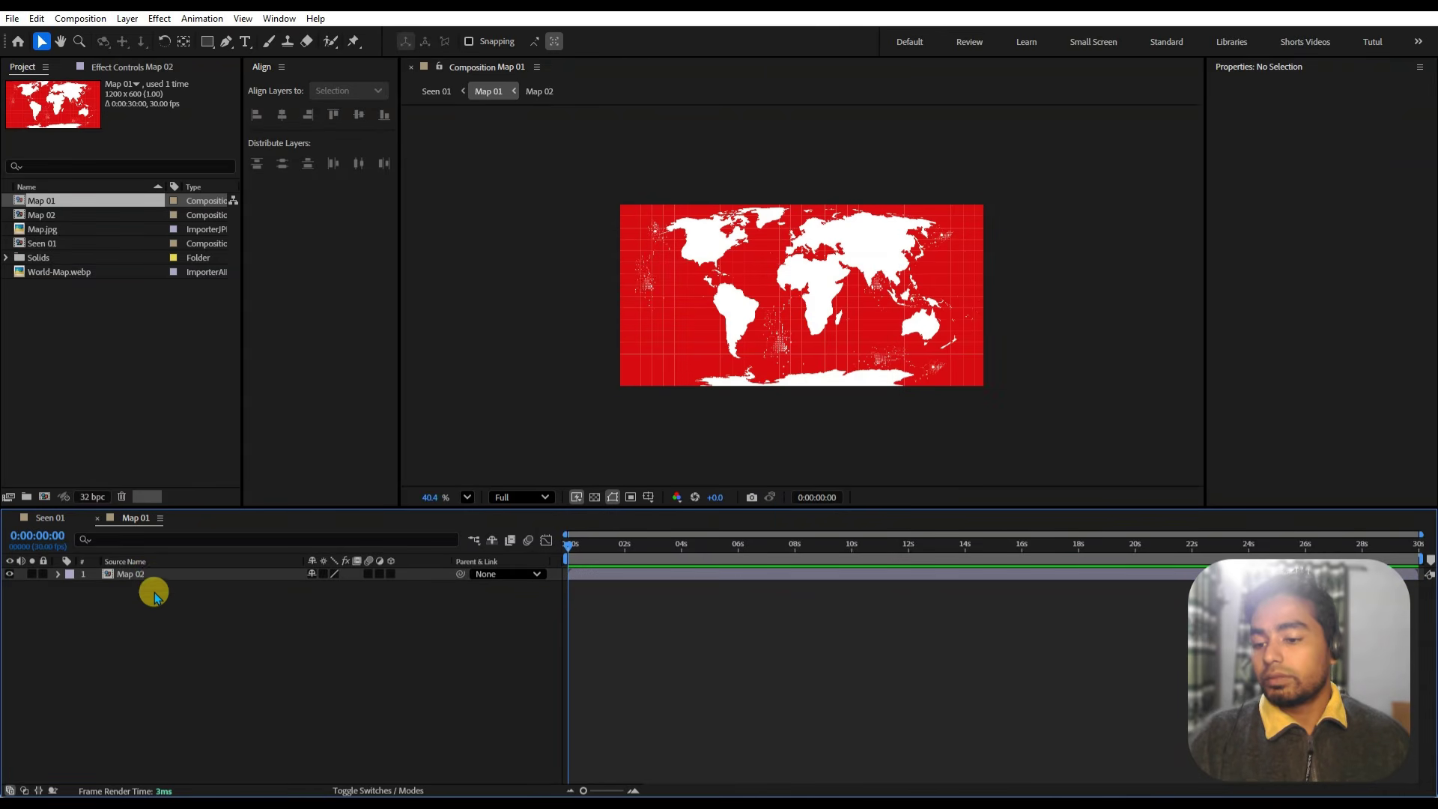
- Examine the contents of the nested Map 02 composition and return to Map 01
click(129, 574)
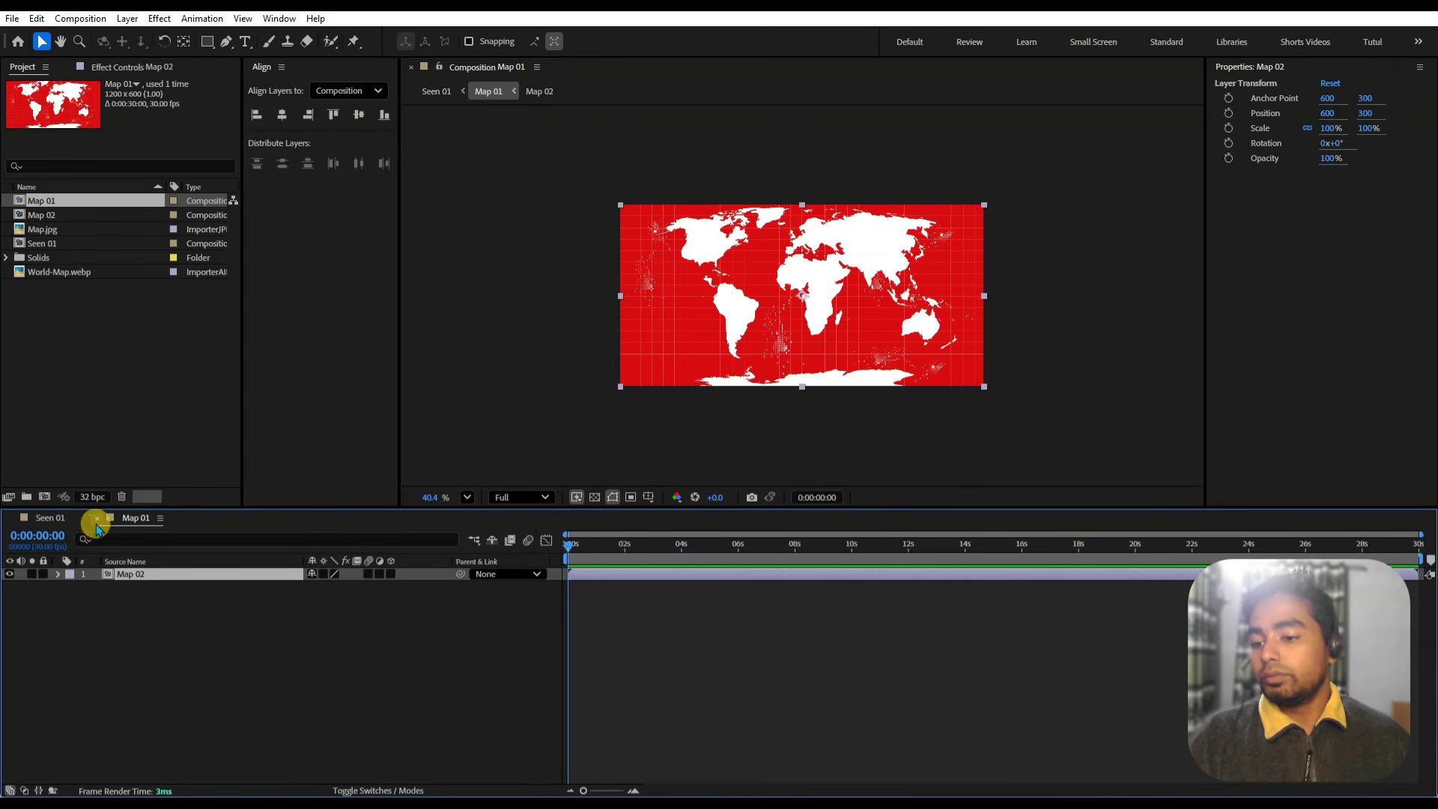
click(63, 528)
double_click(142, 569)
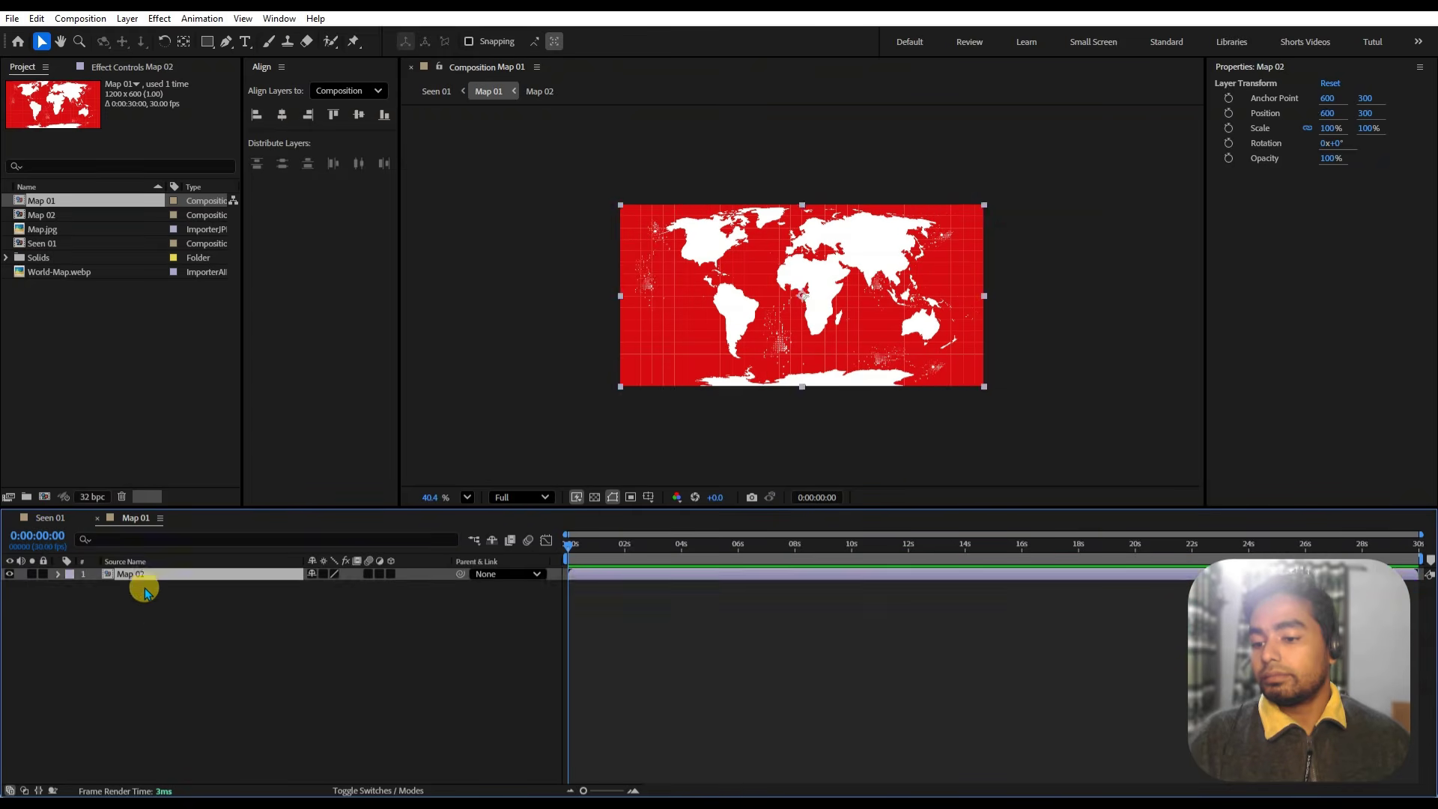
click(160, 592)
click(147, 575)
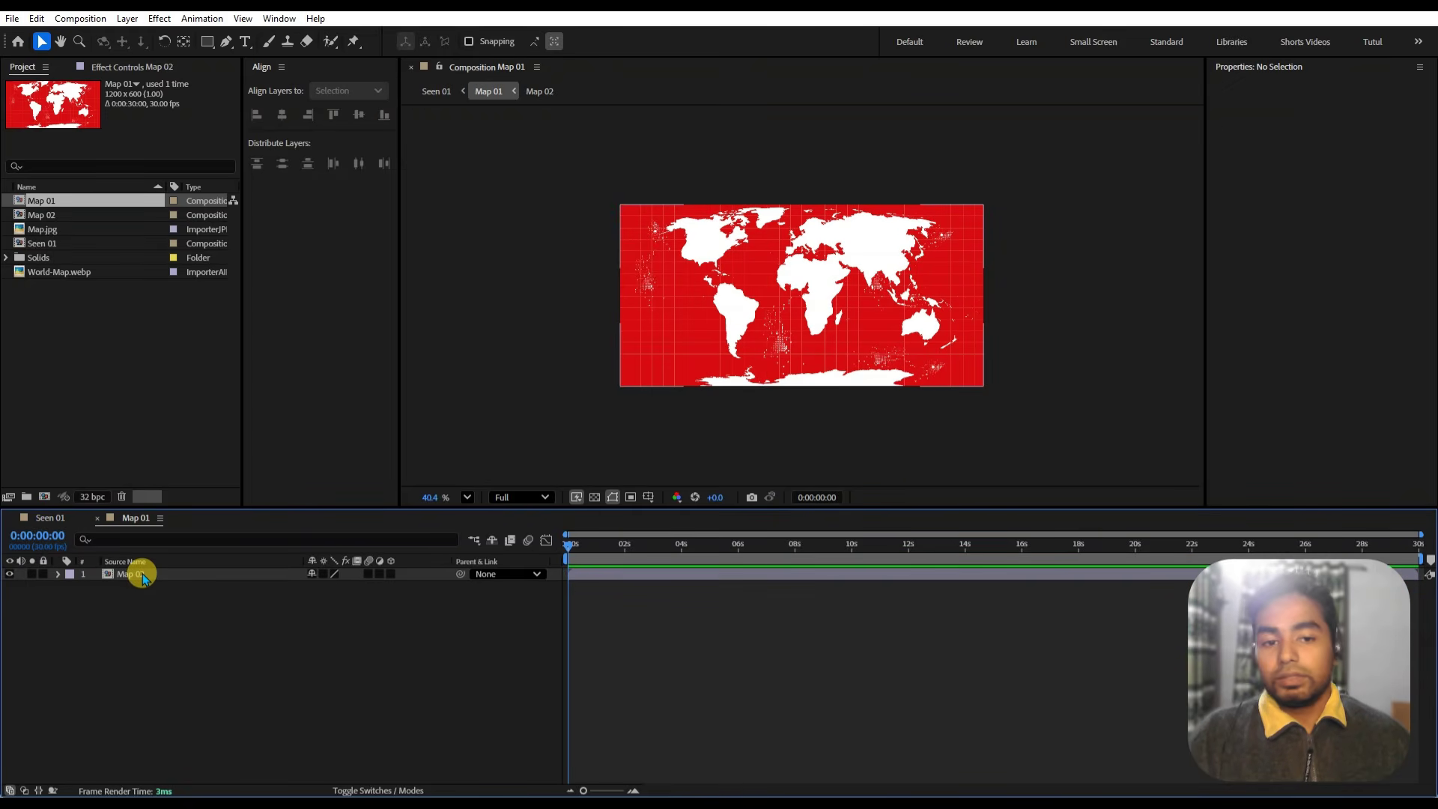
double_click(143, 575)
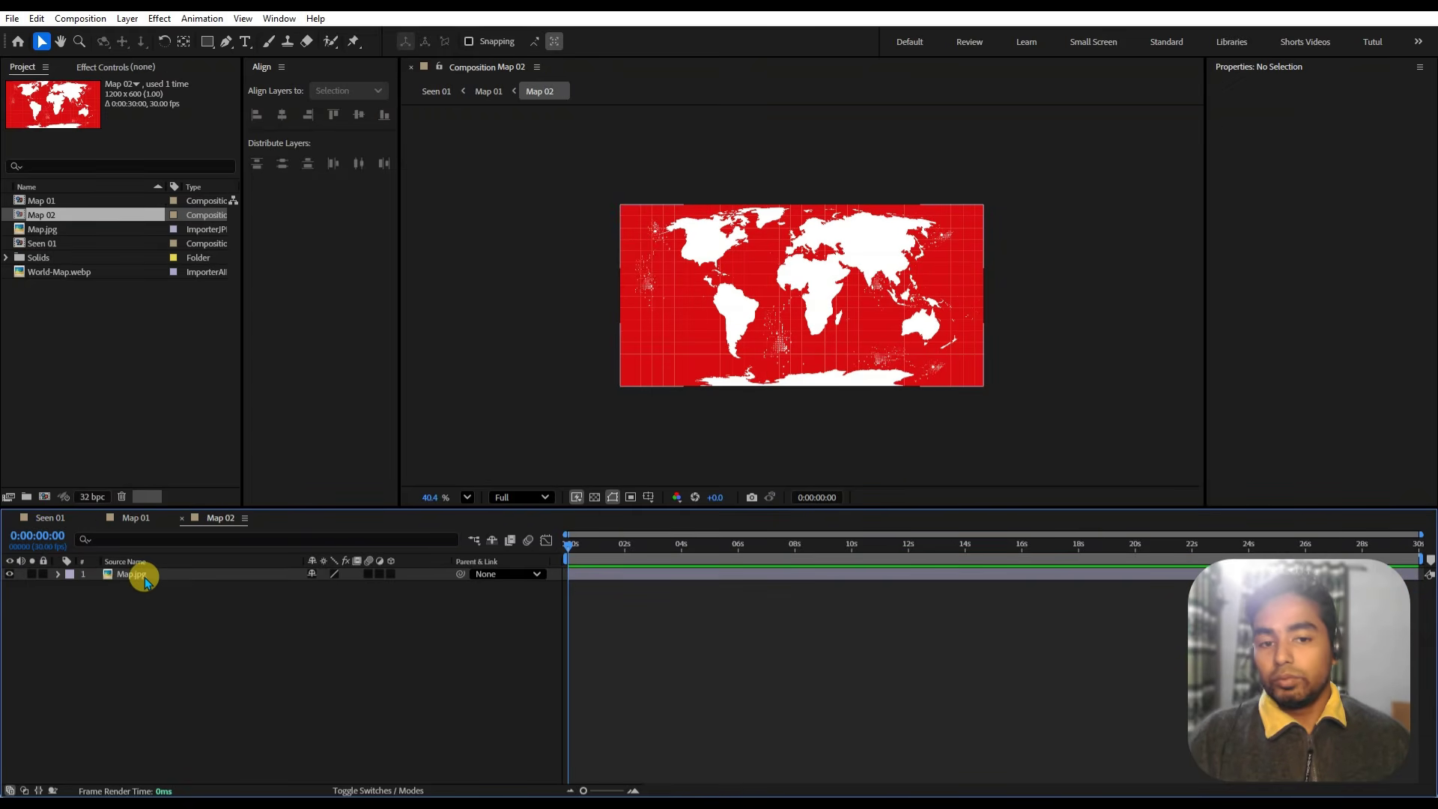
click(177, 521)
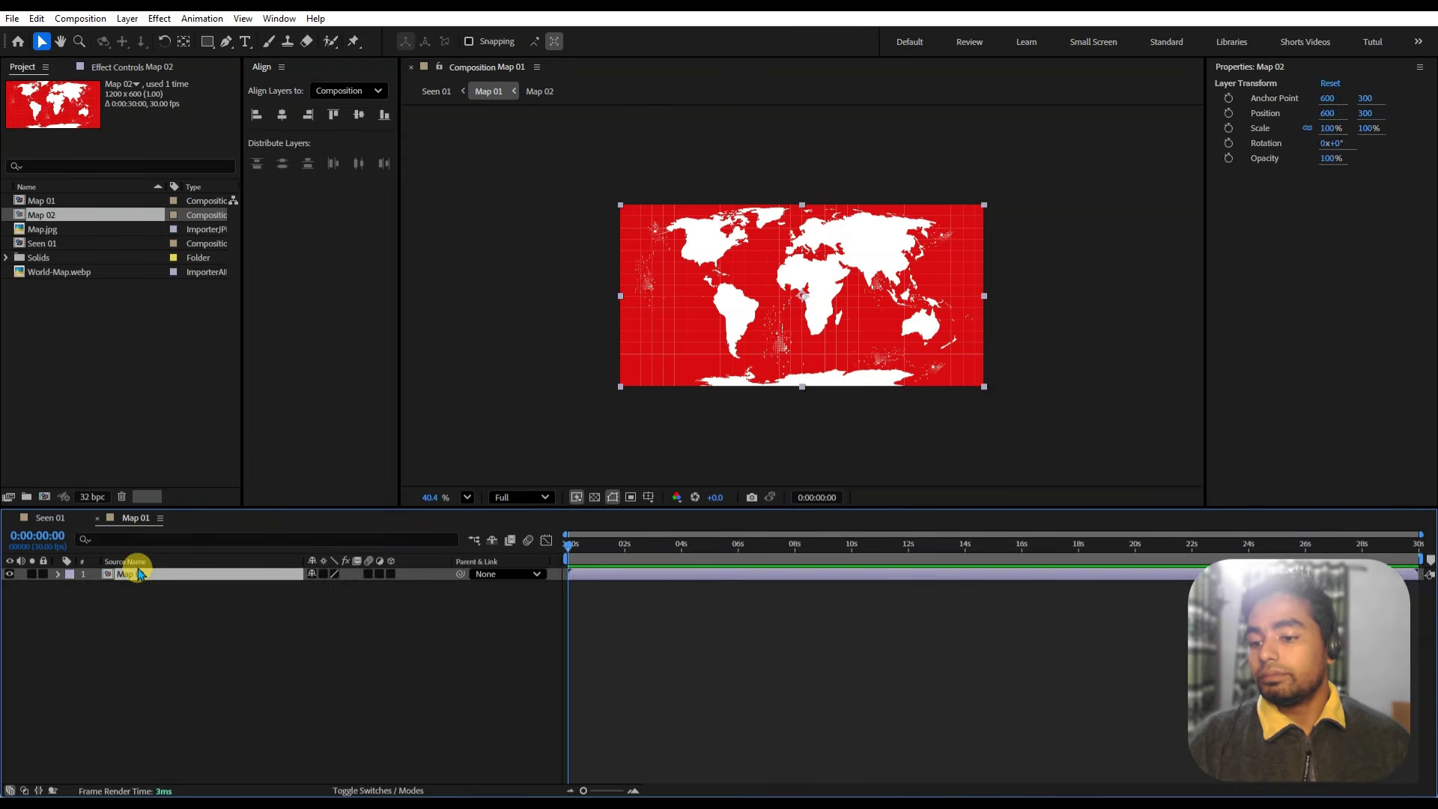
- Apply the CC Sphere effect to the Map 02 layer in Map 01
click(141, 589)
click(152, 576)
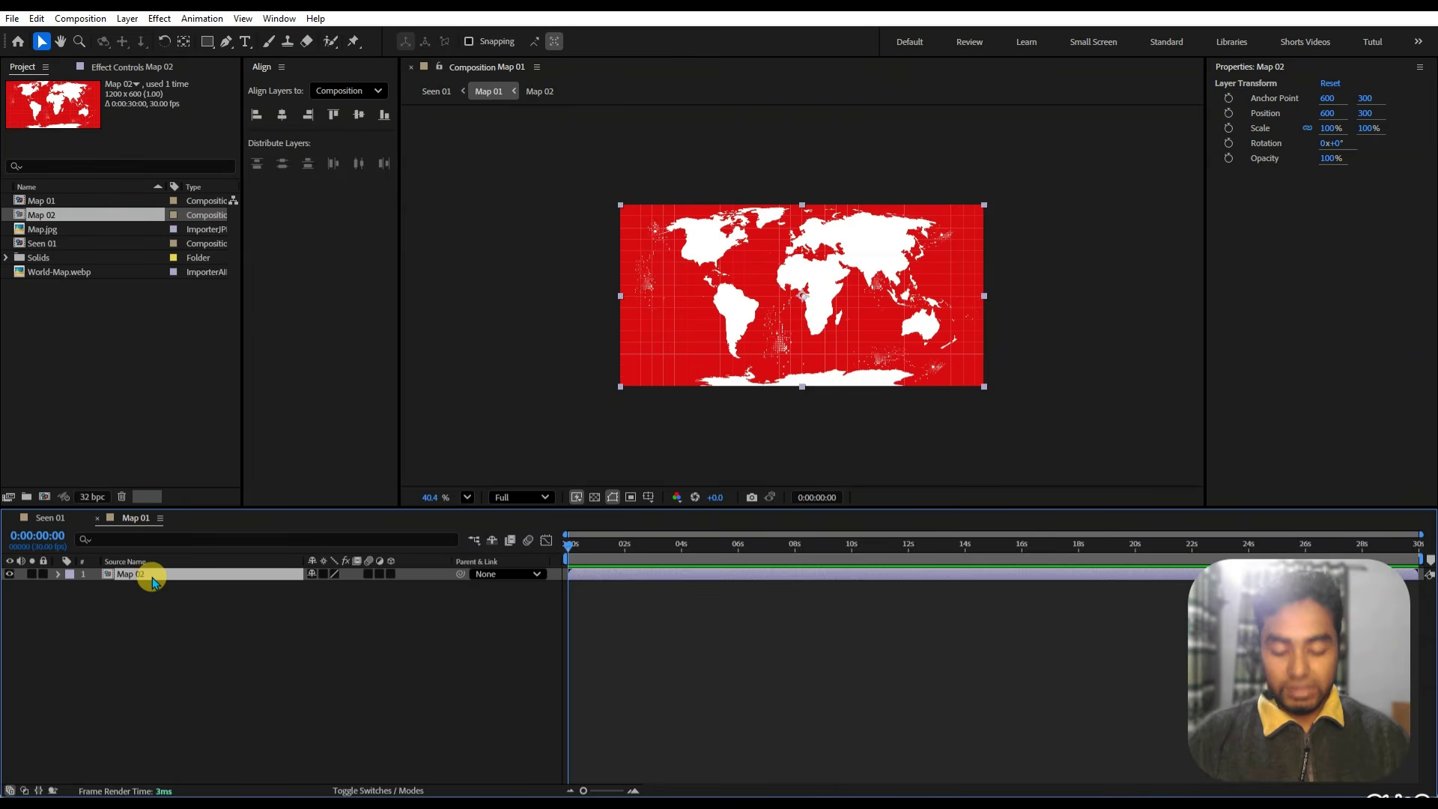
key(ctrl+space)
text(cc sp)
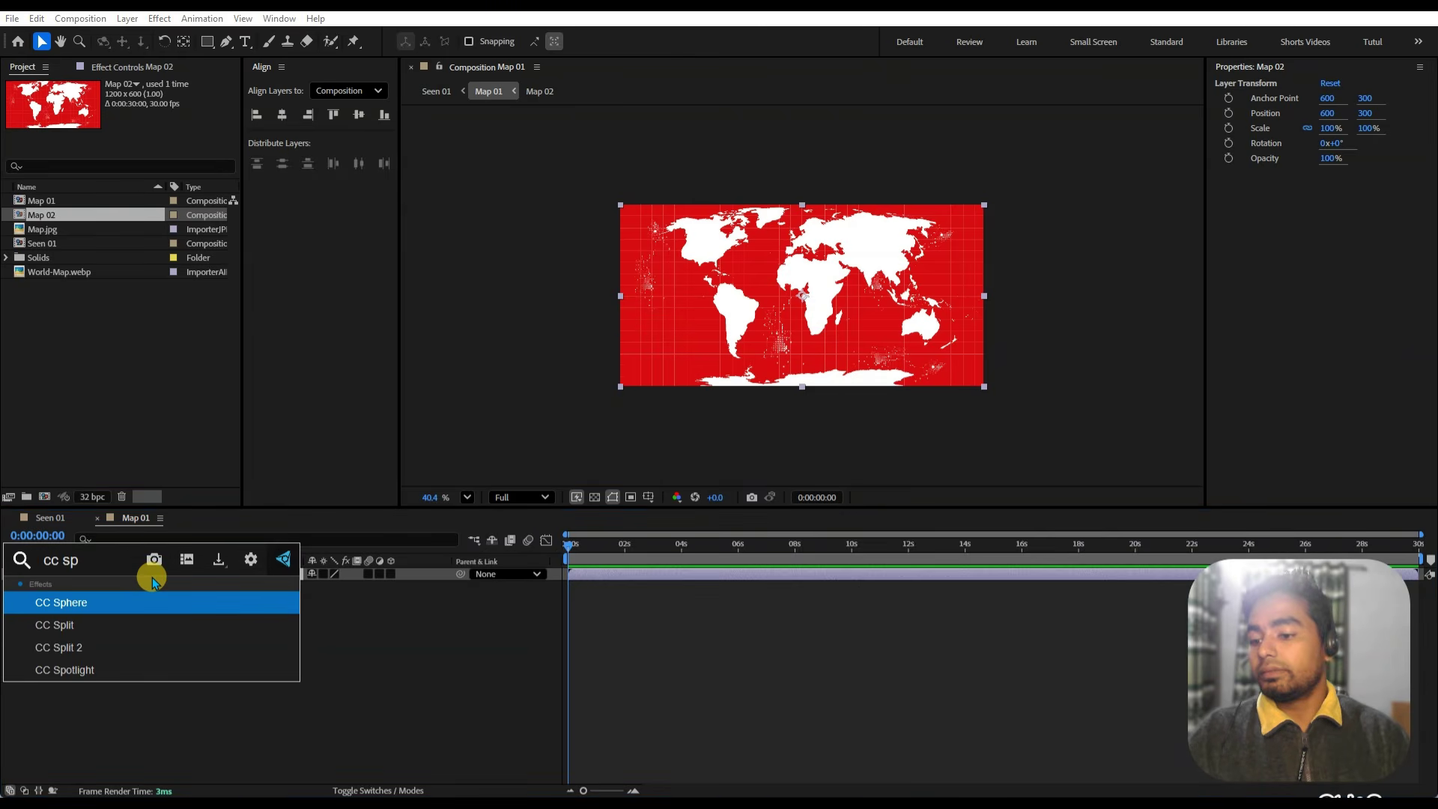
key(Return)
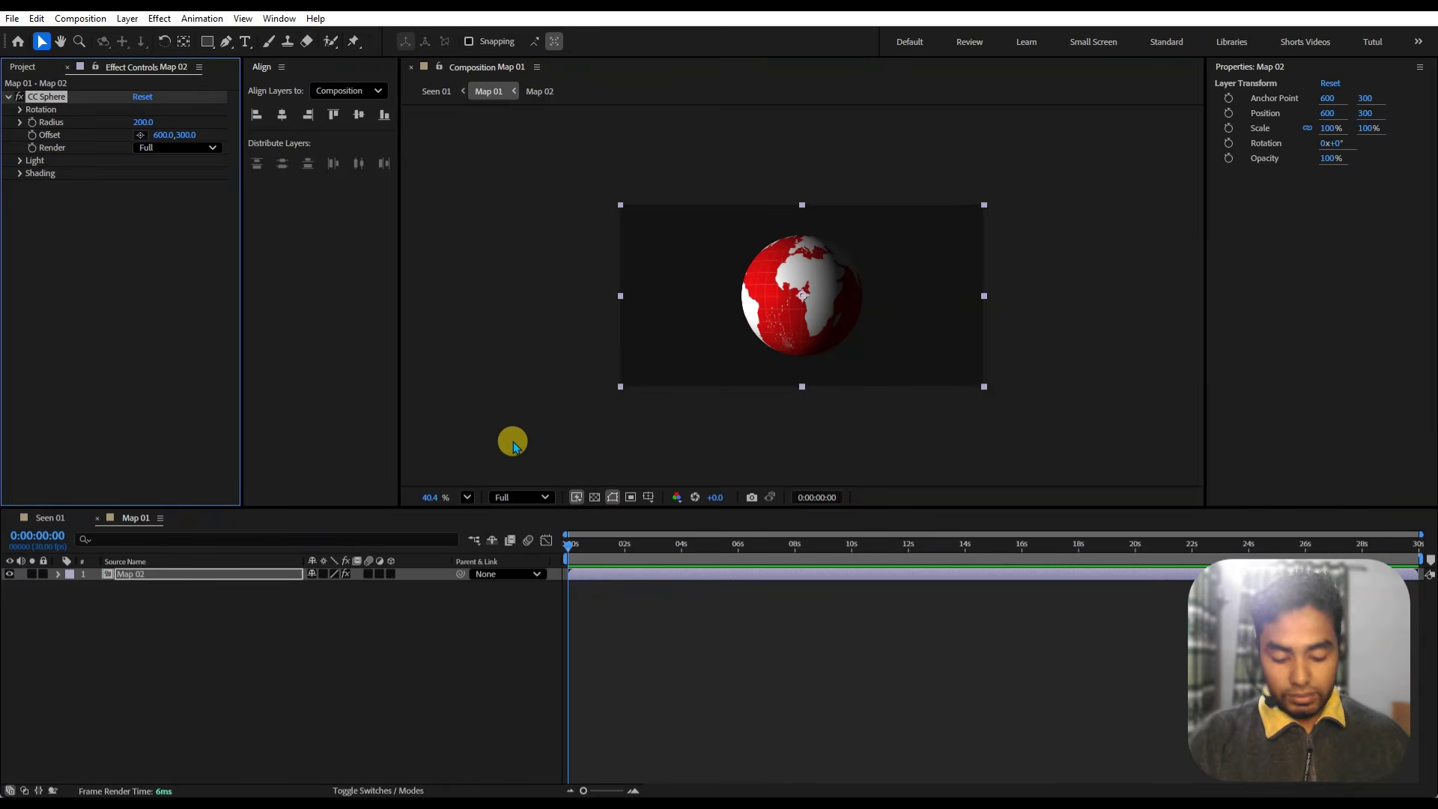
- Set the Map 01 composition's width to 1920 px with the 2:1 aspect ratio locked
key(shift+slash)
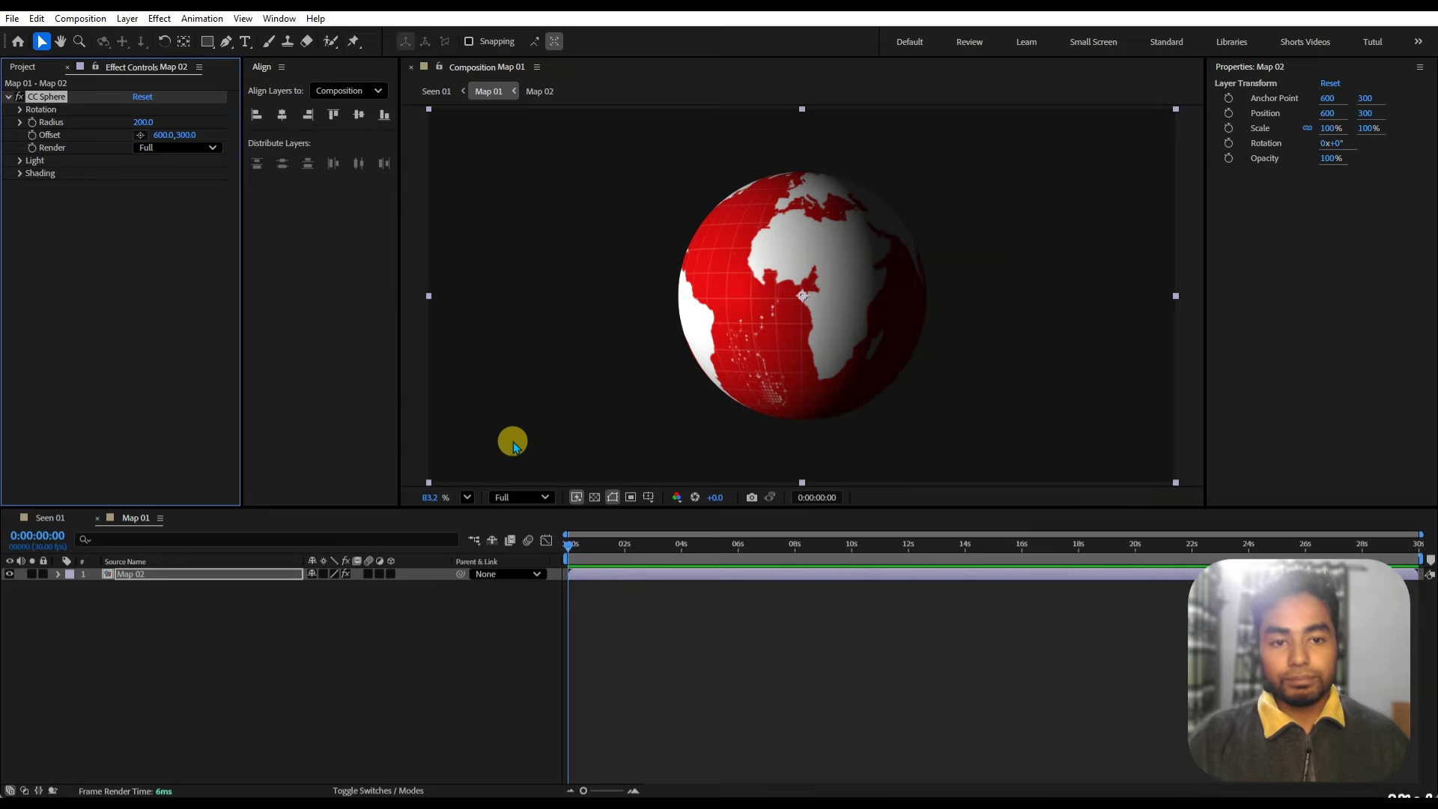
click(73, 16)
click(78, 57)
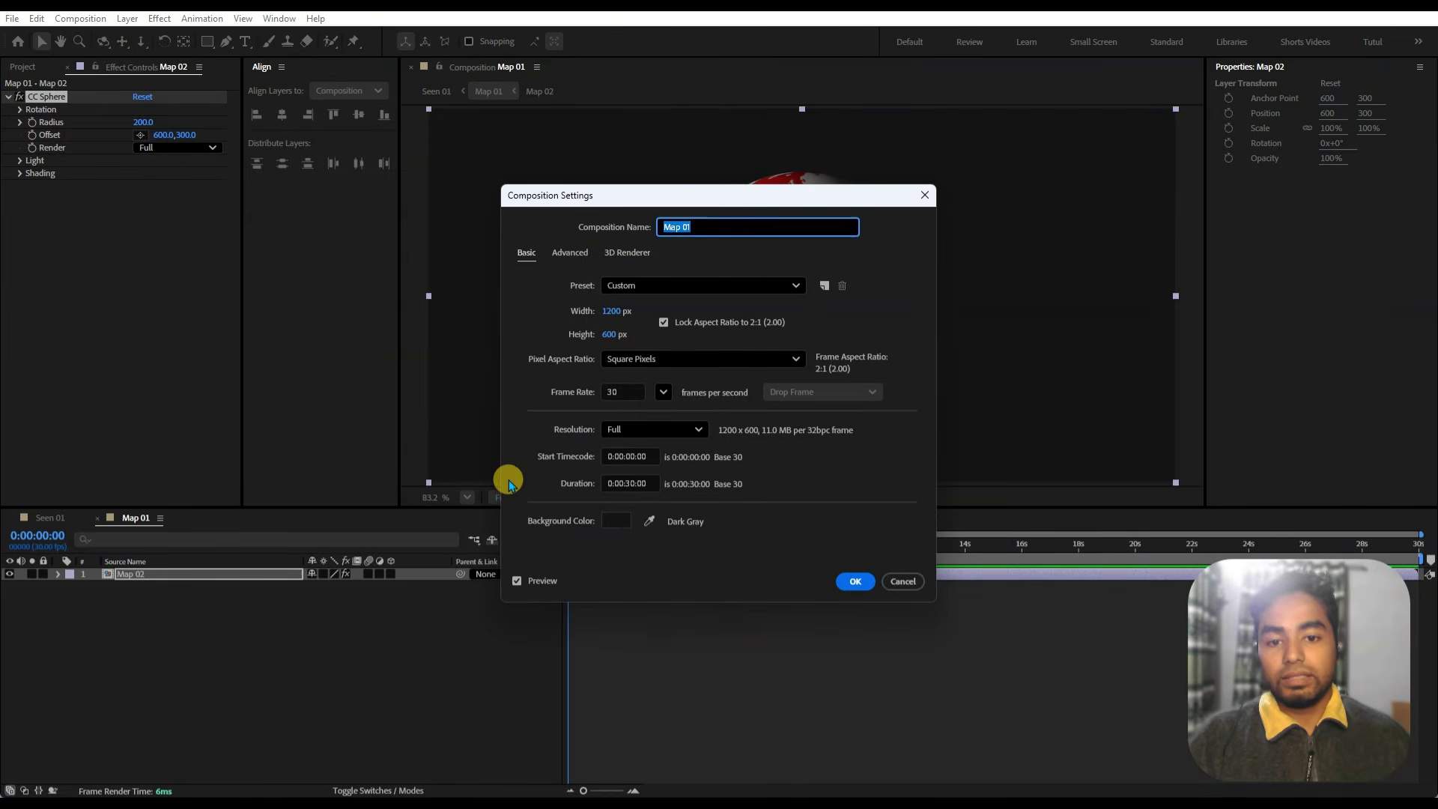
click(612, 311)
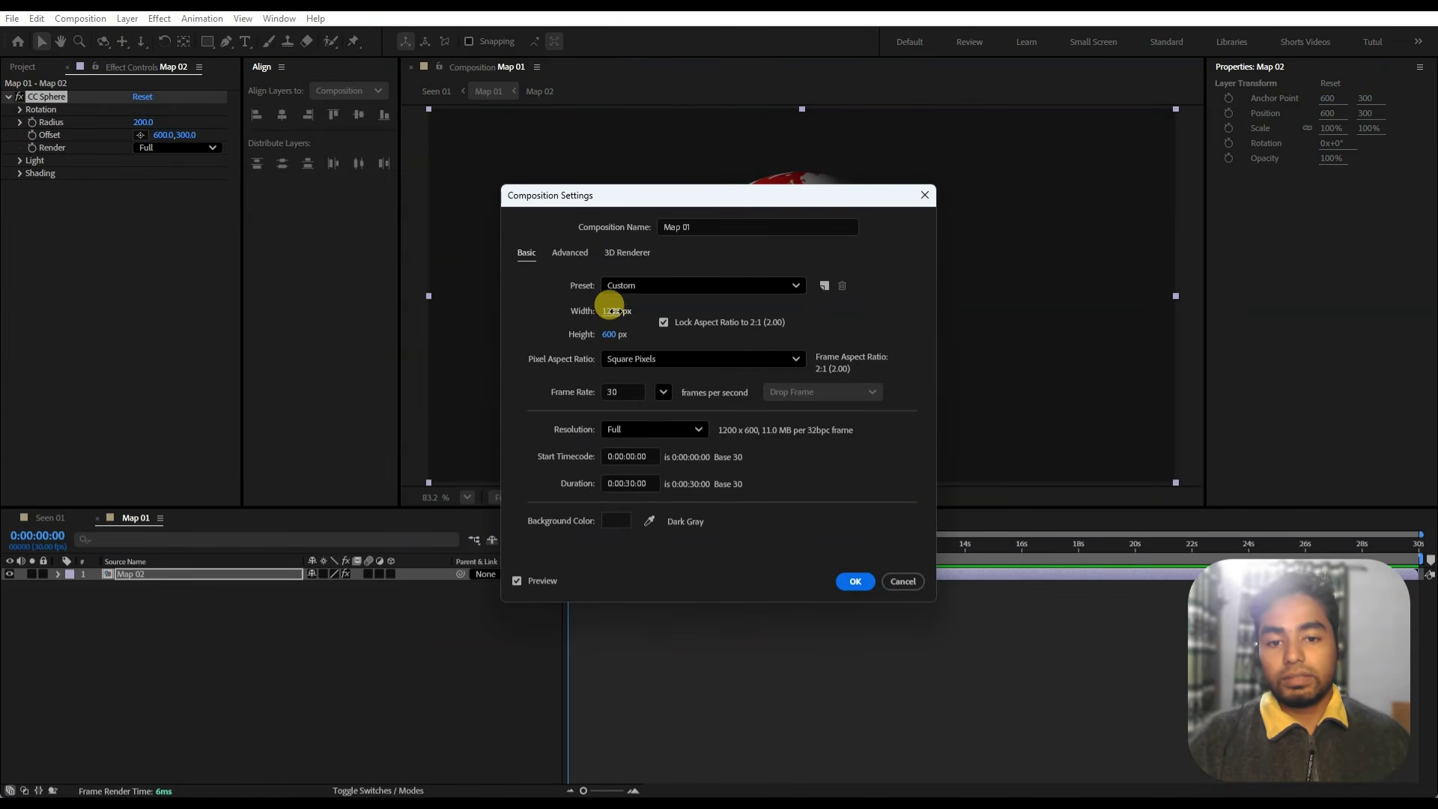
click(776, 300)
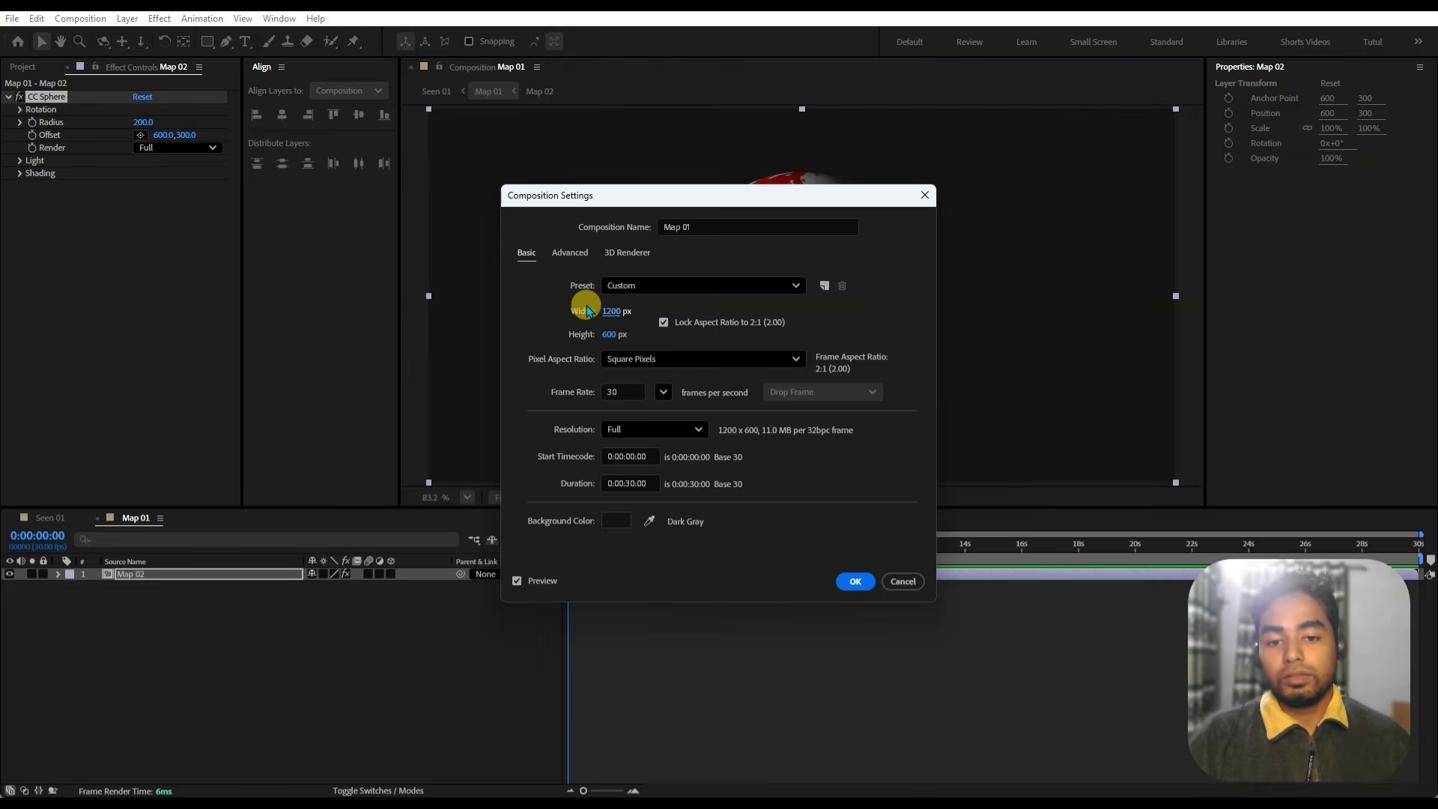
text(1)
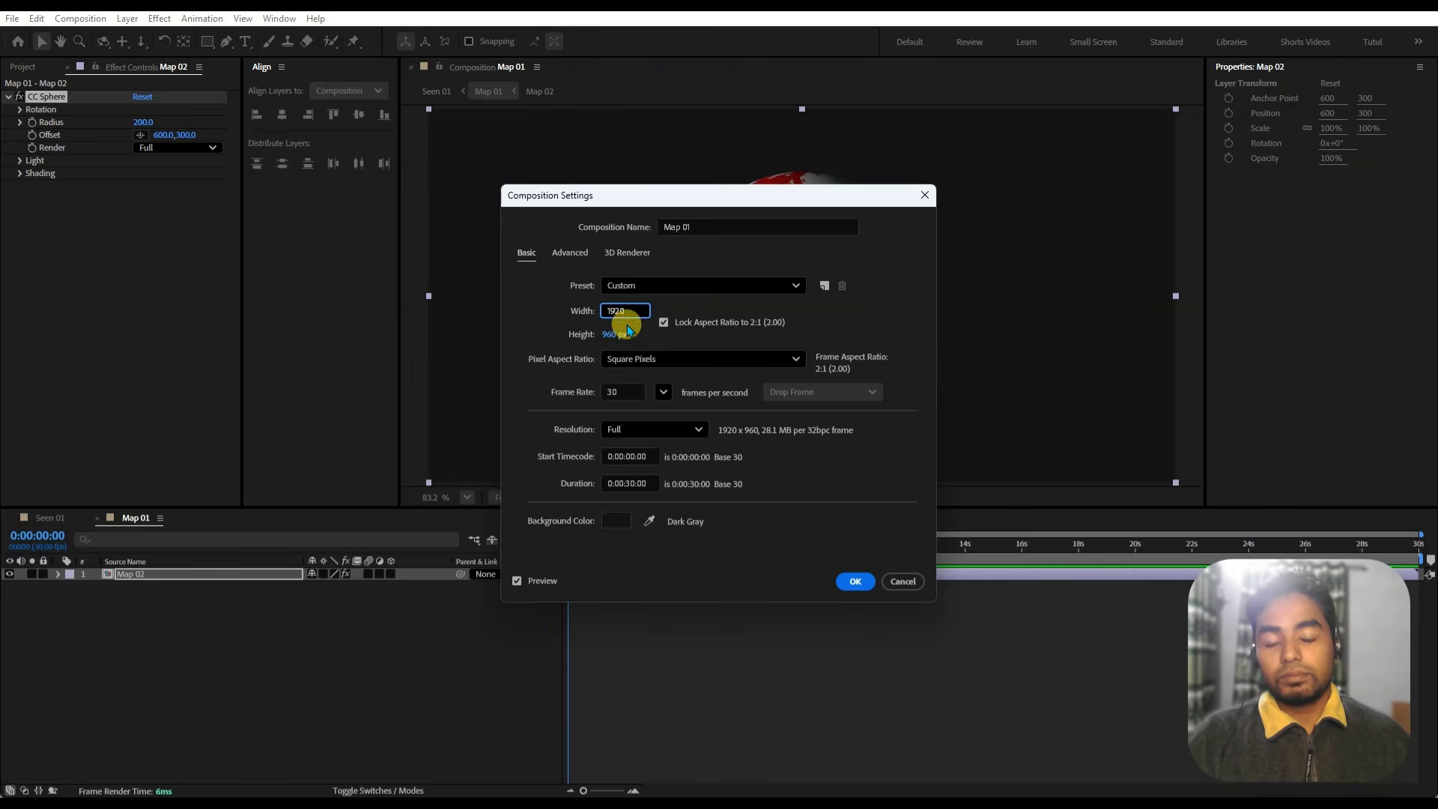
text(920)
click(565, 334)
click(855, 581)
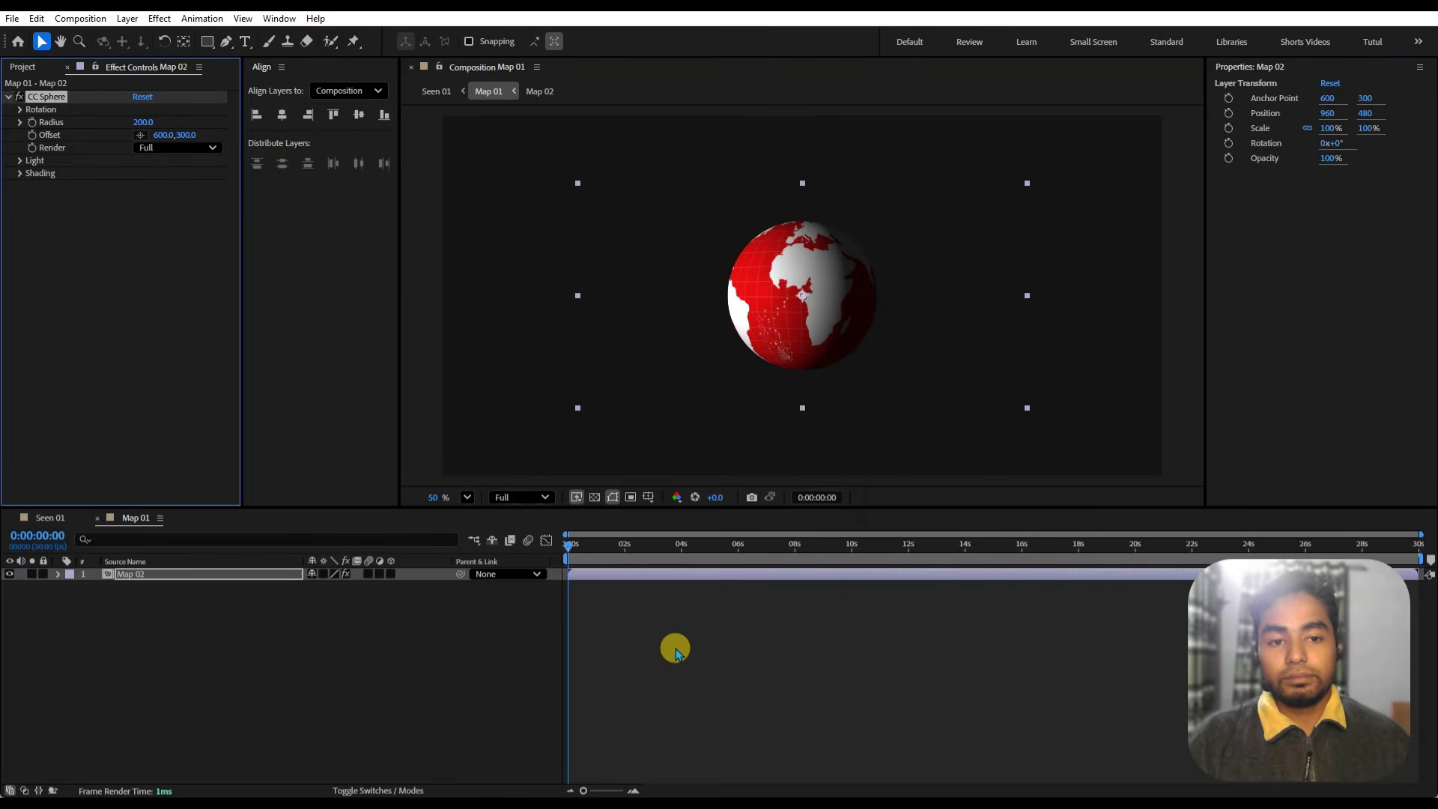
- Open the nested Map 02 composition and set its width to 1920 px with the 2:1 aspect ratio locked
click(353, 652)
click(171, 575)
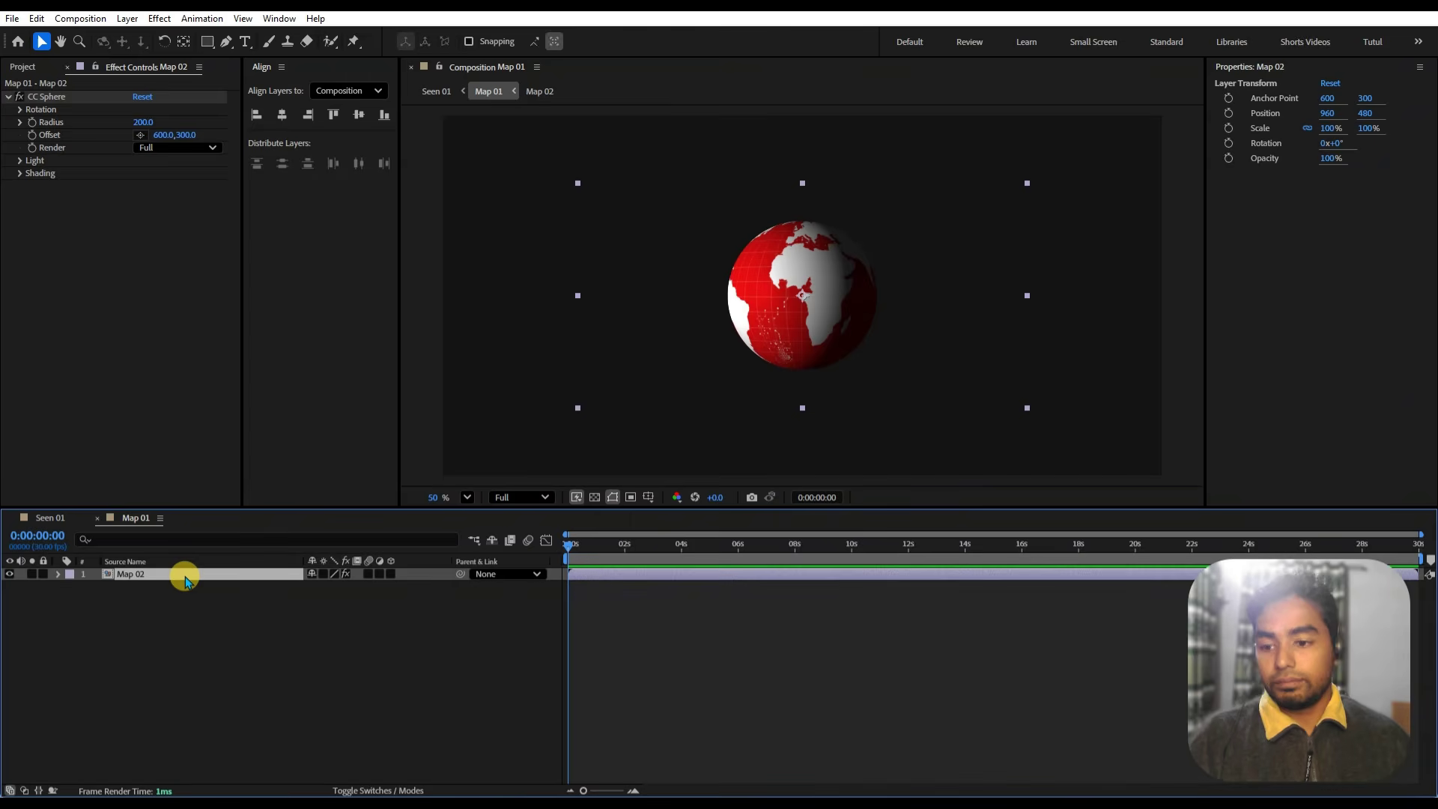
double_click(185, 581)
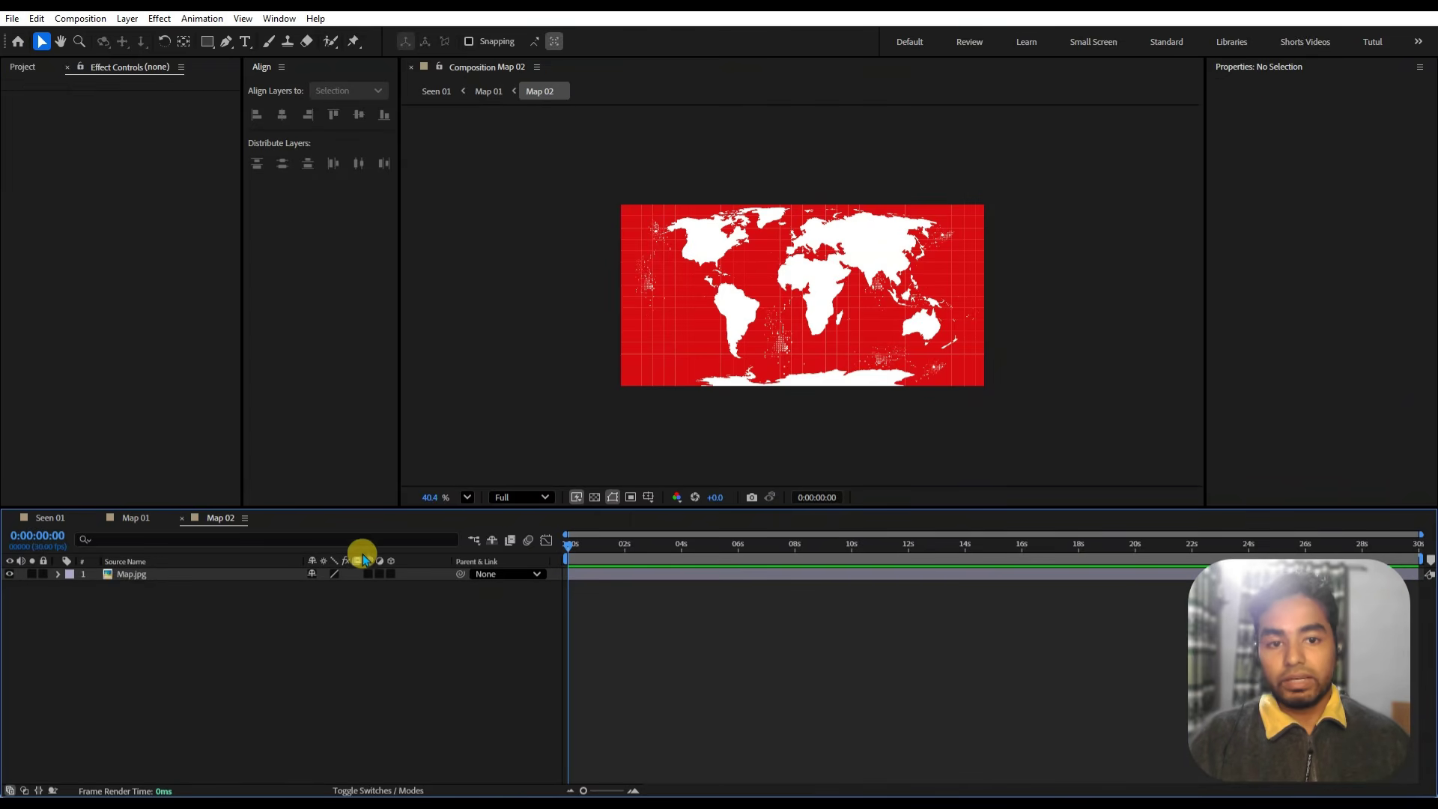
click(80, 18)
click(116, 59)
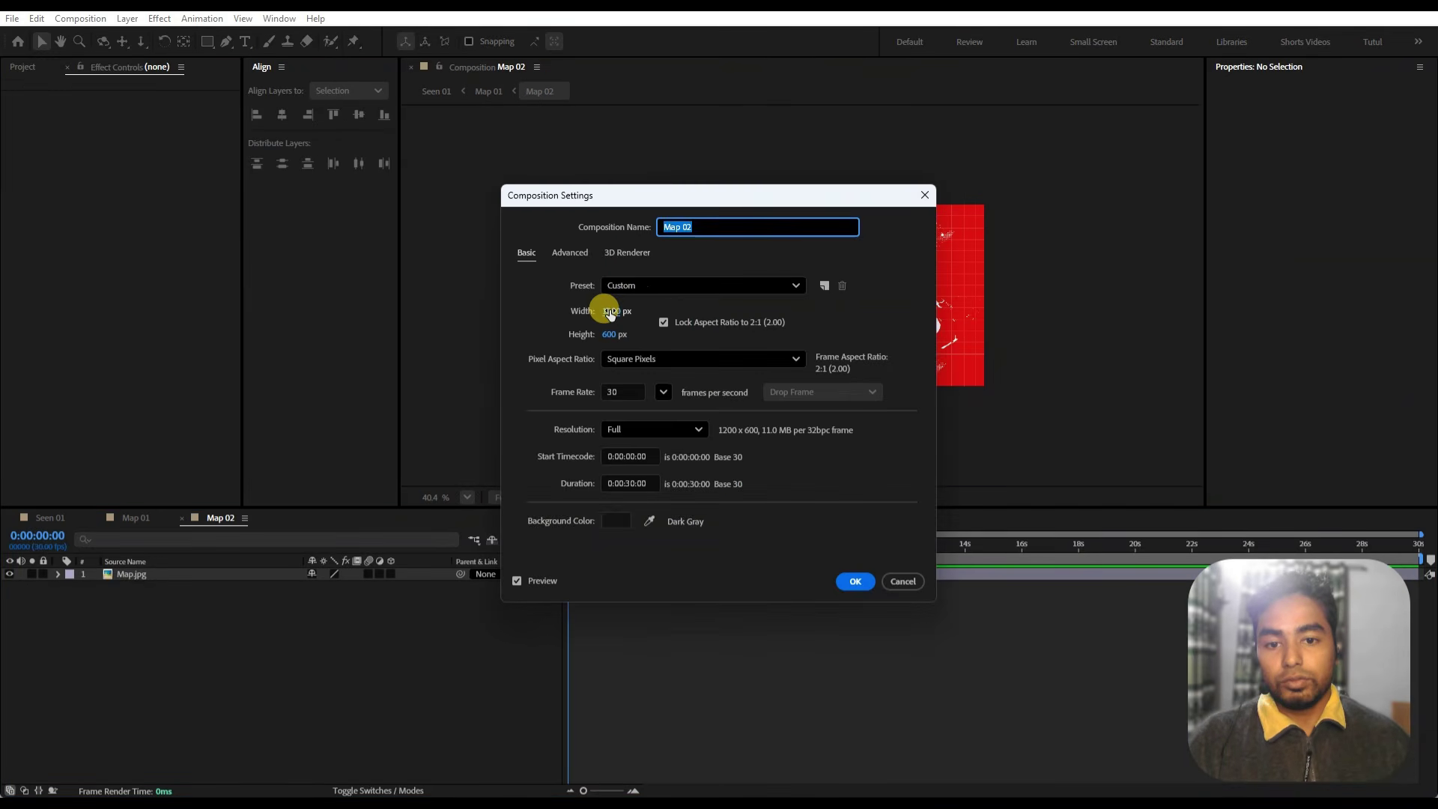
click(608, 310)
text(1)
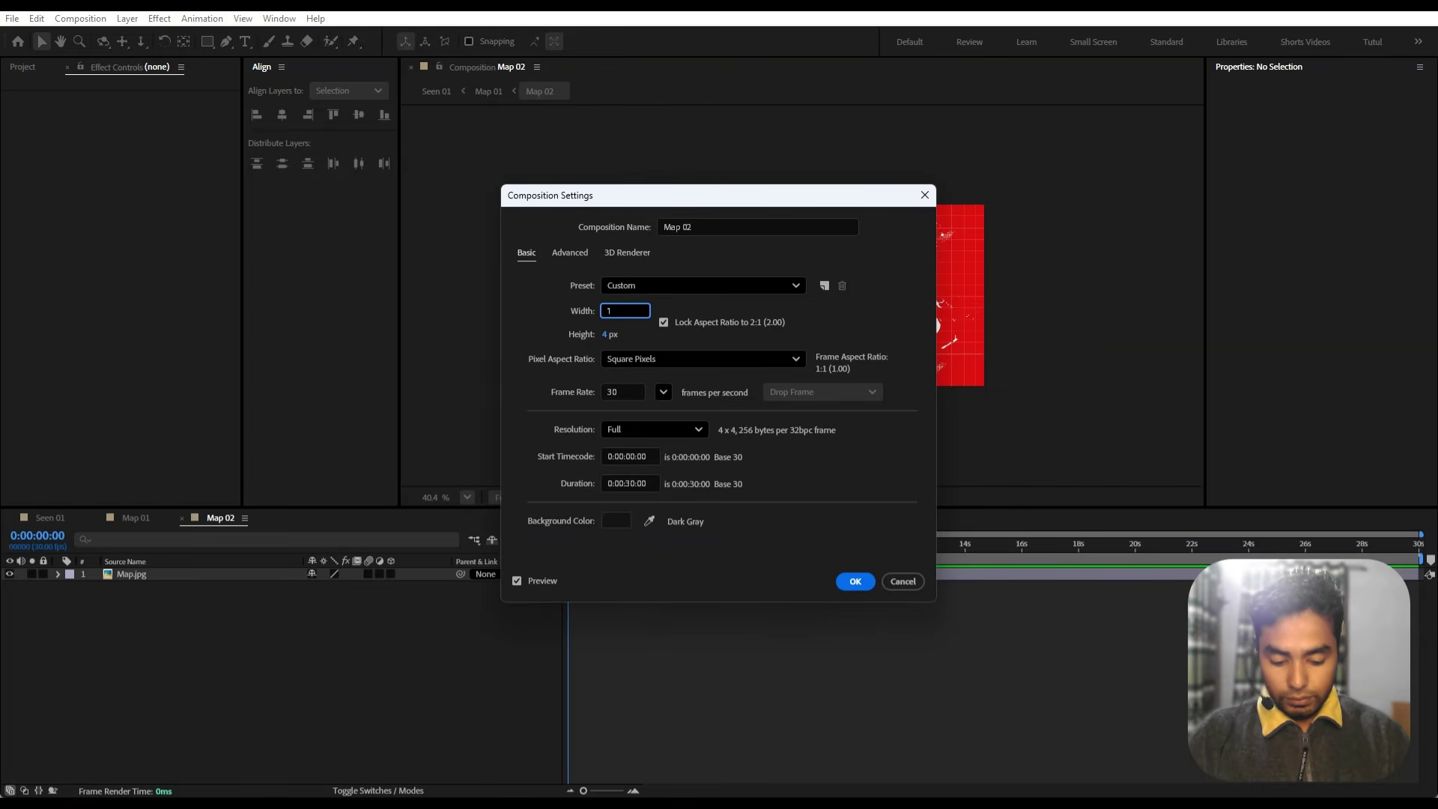
text(920)
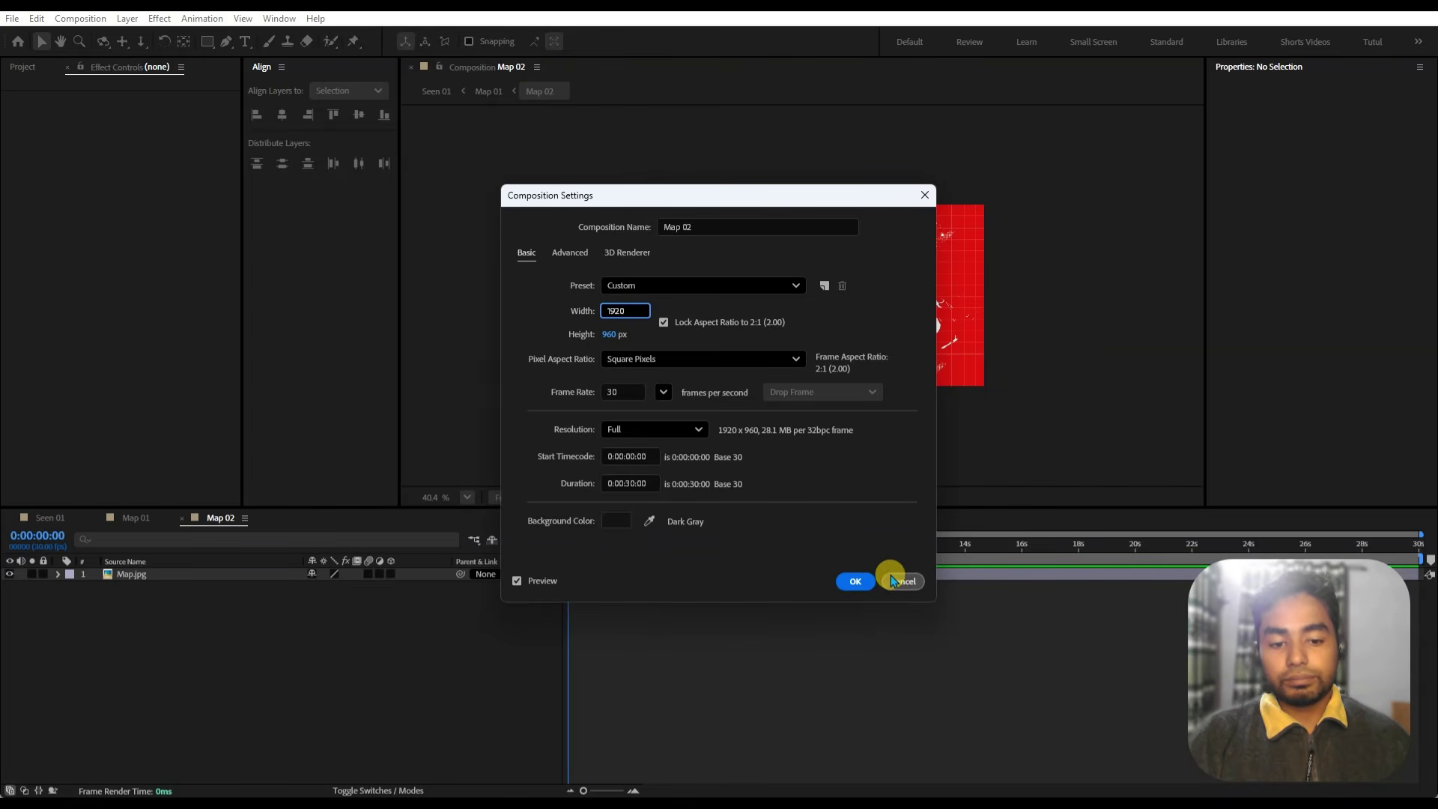
click(854, 582)
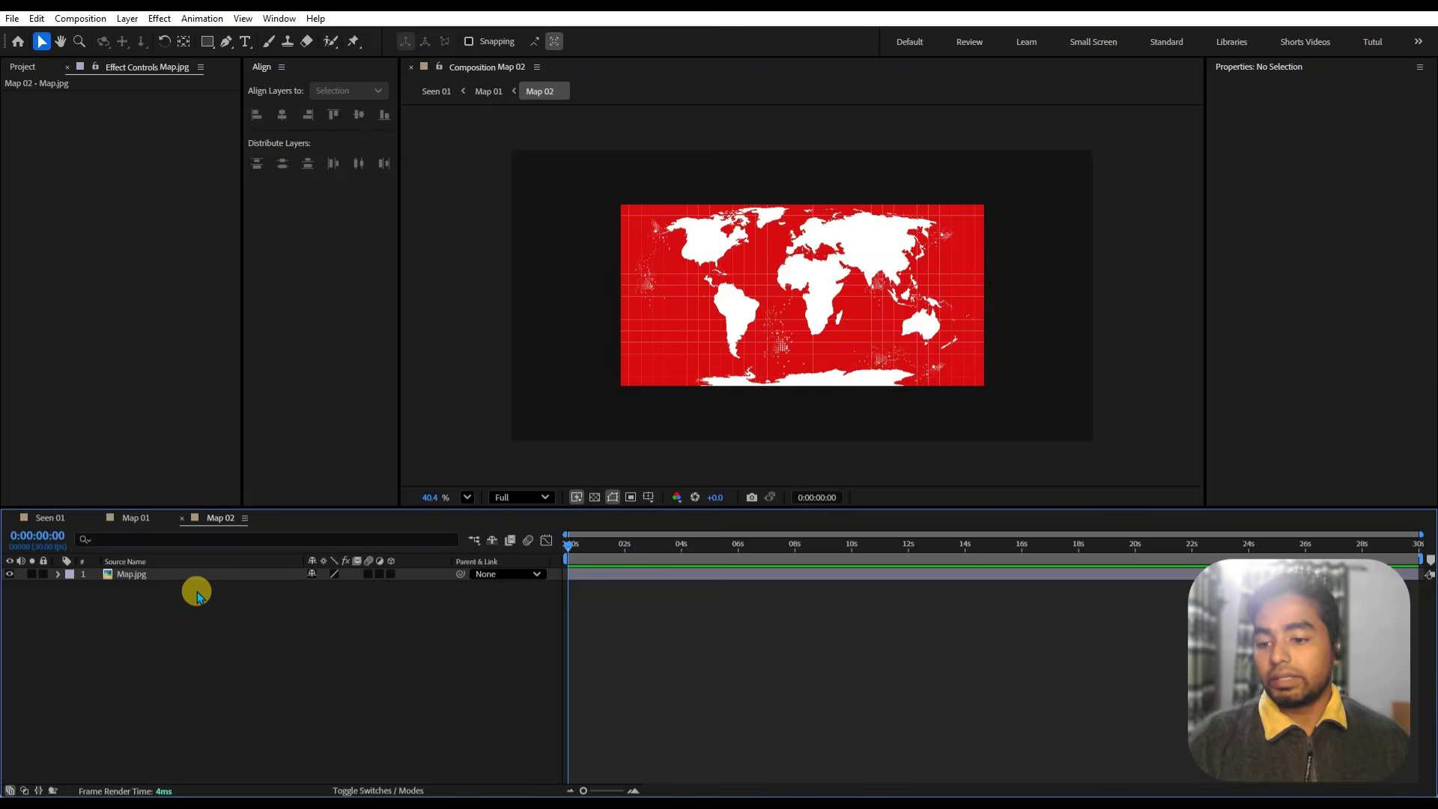
- Fit the Map.jpg layer to the Map 02 composition's width, then return to Map 01 and save the project
click(214, 578)
right_click(218, 578)
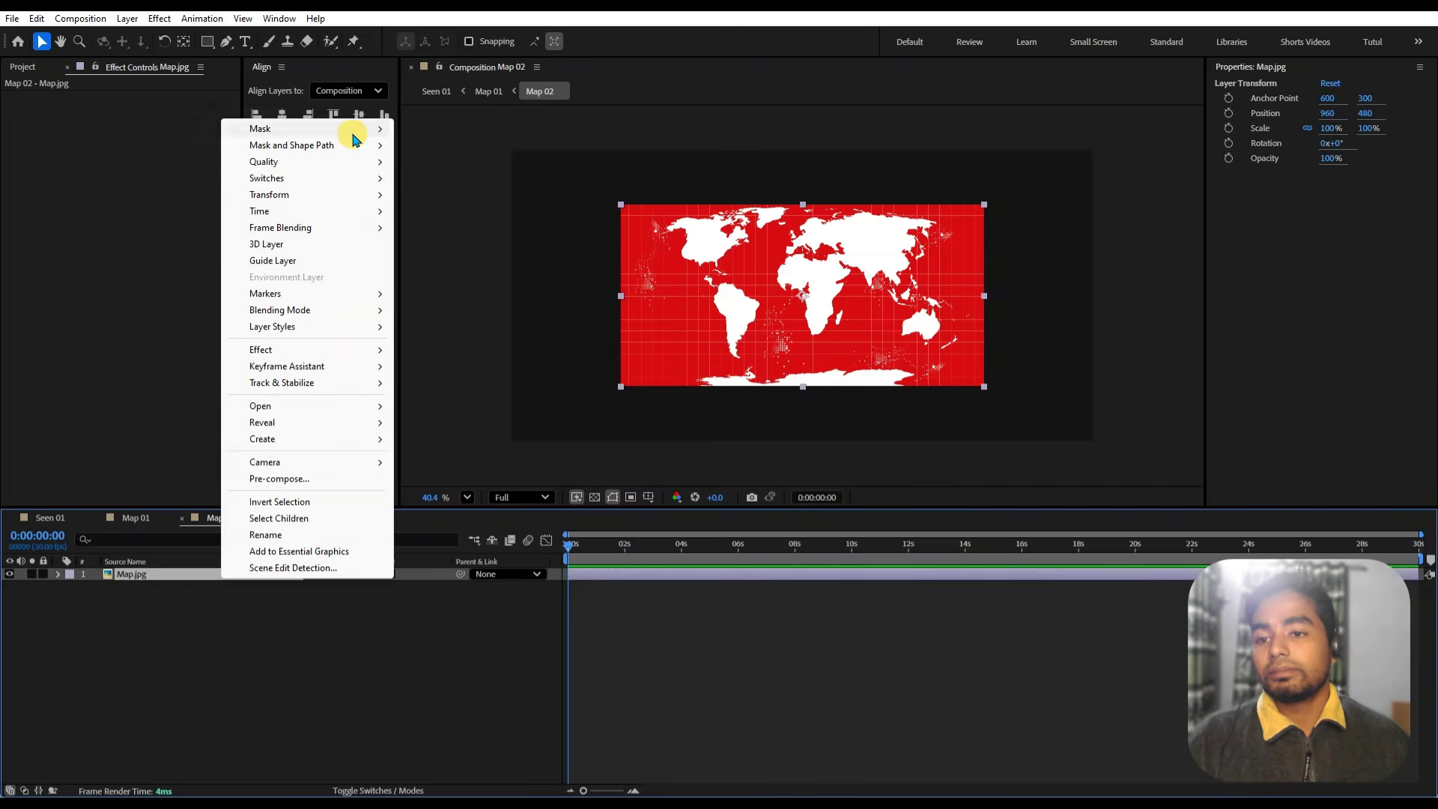
mouse_move(306, 200)
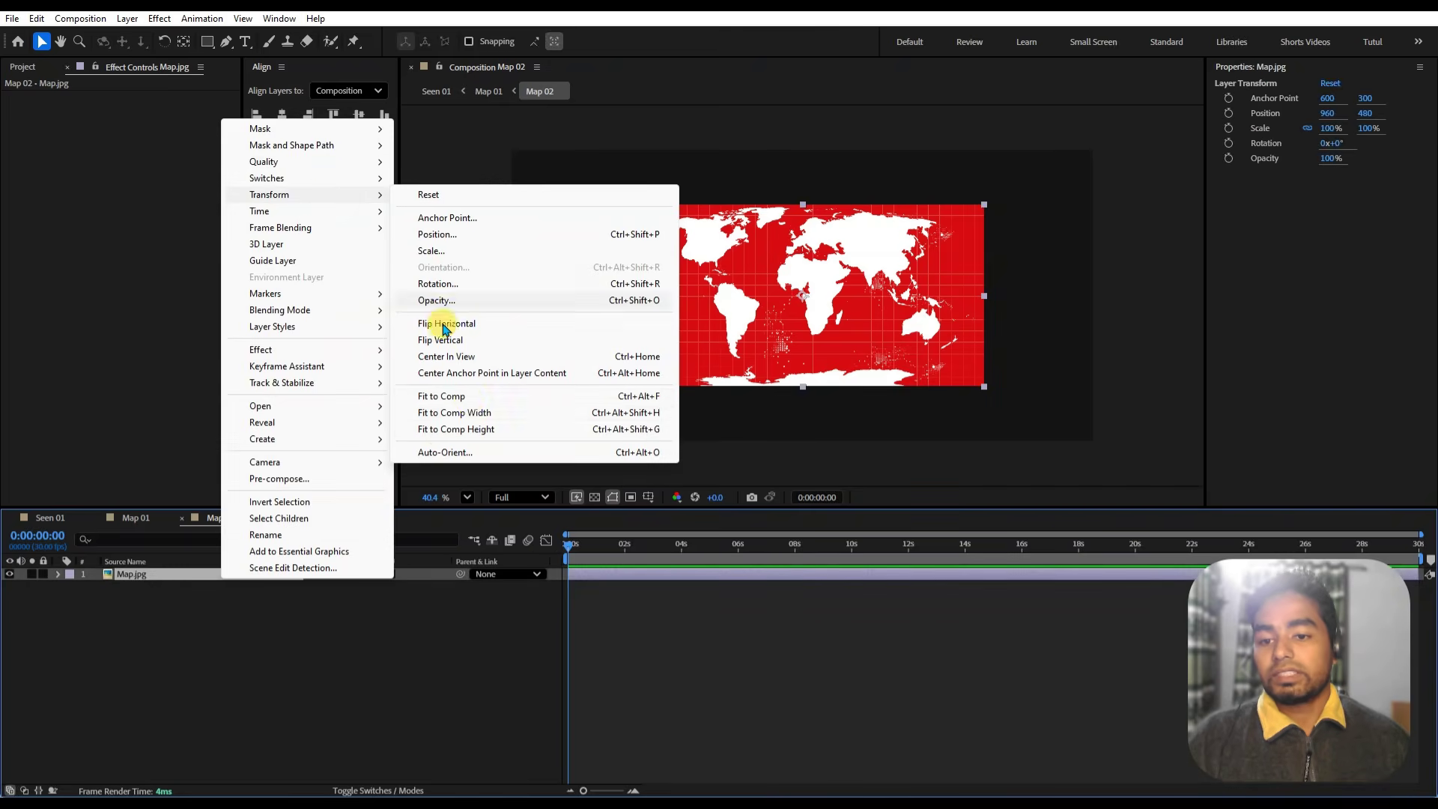
click(480, 411)
click(184, 519)
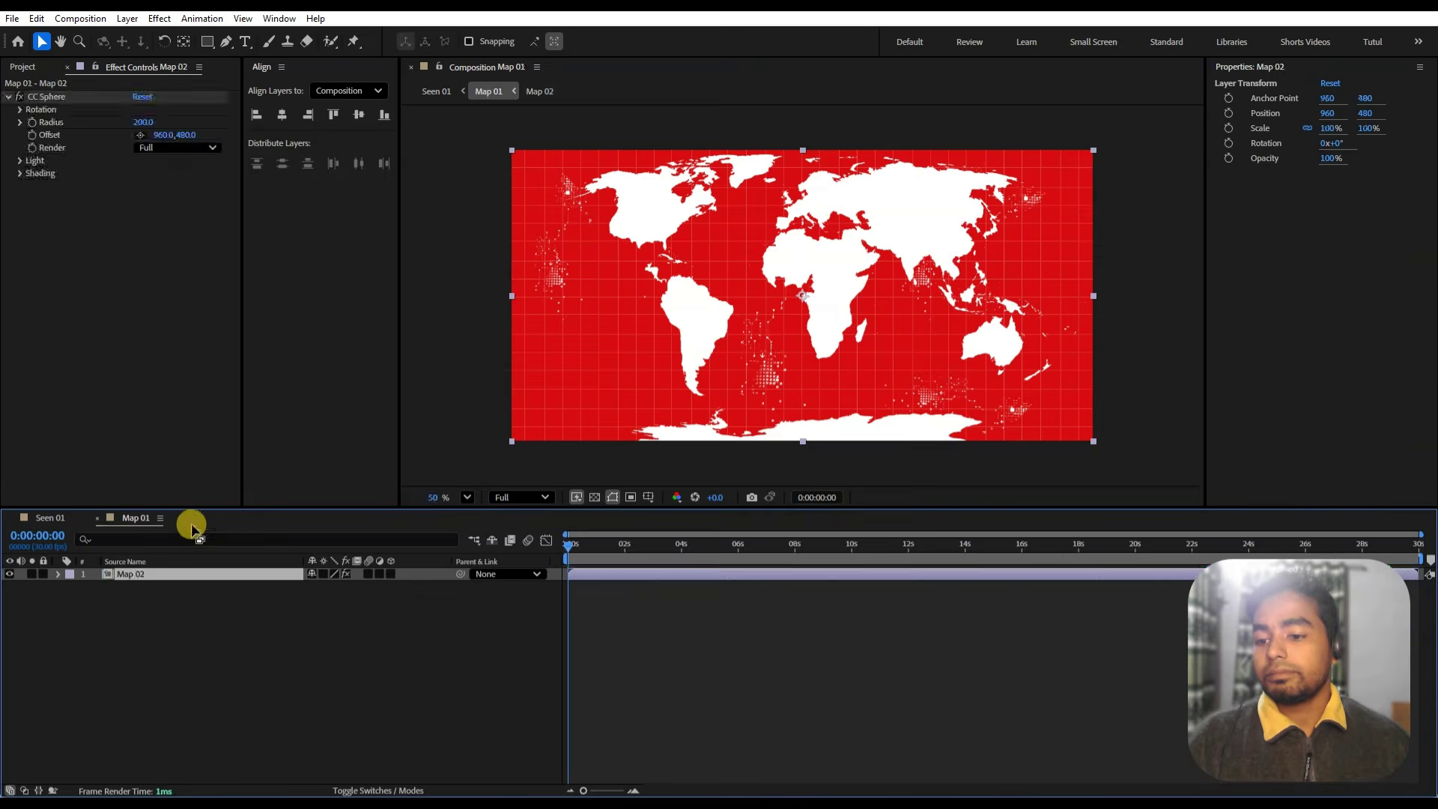
click(307, 665)
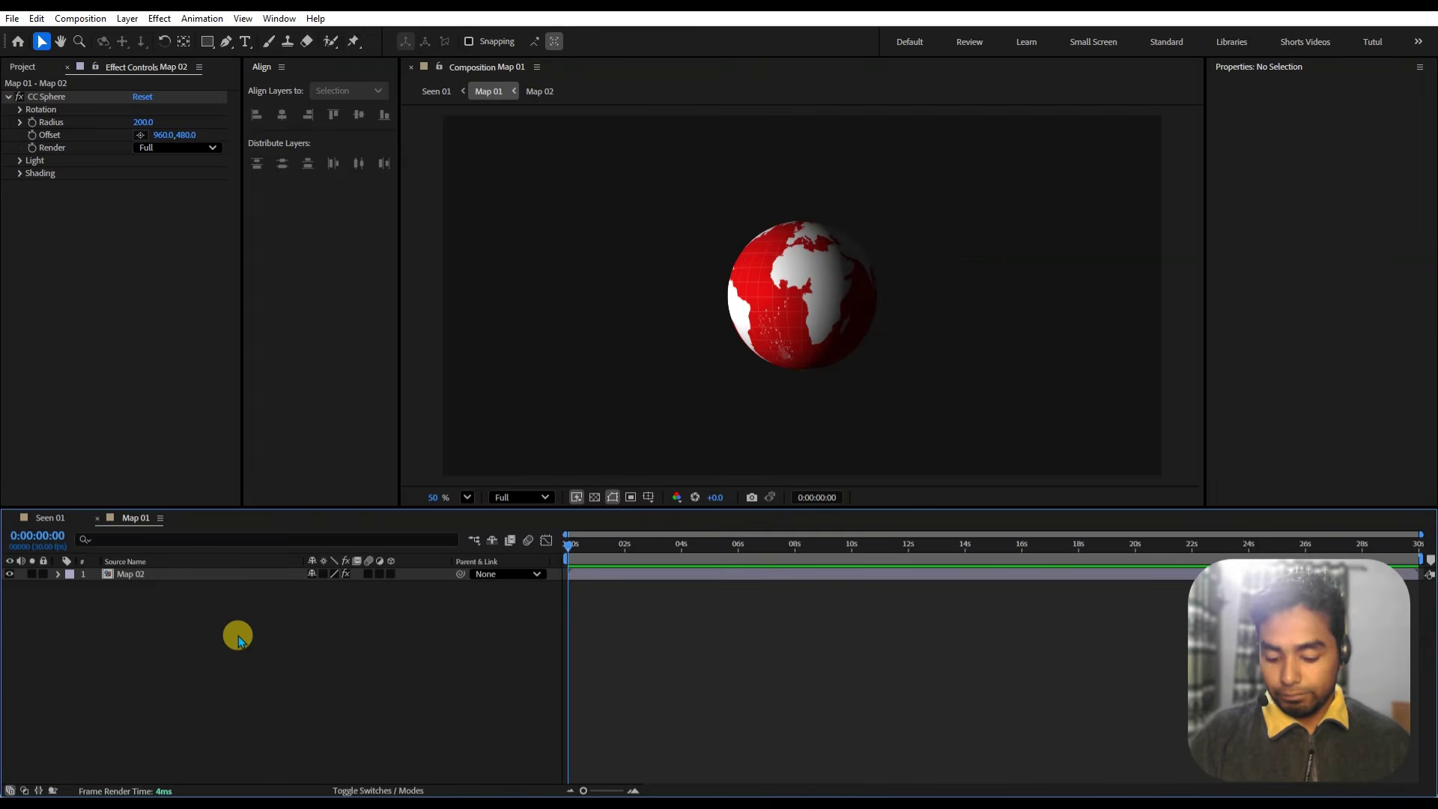
key(ctrl+s)
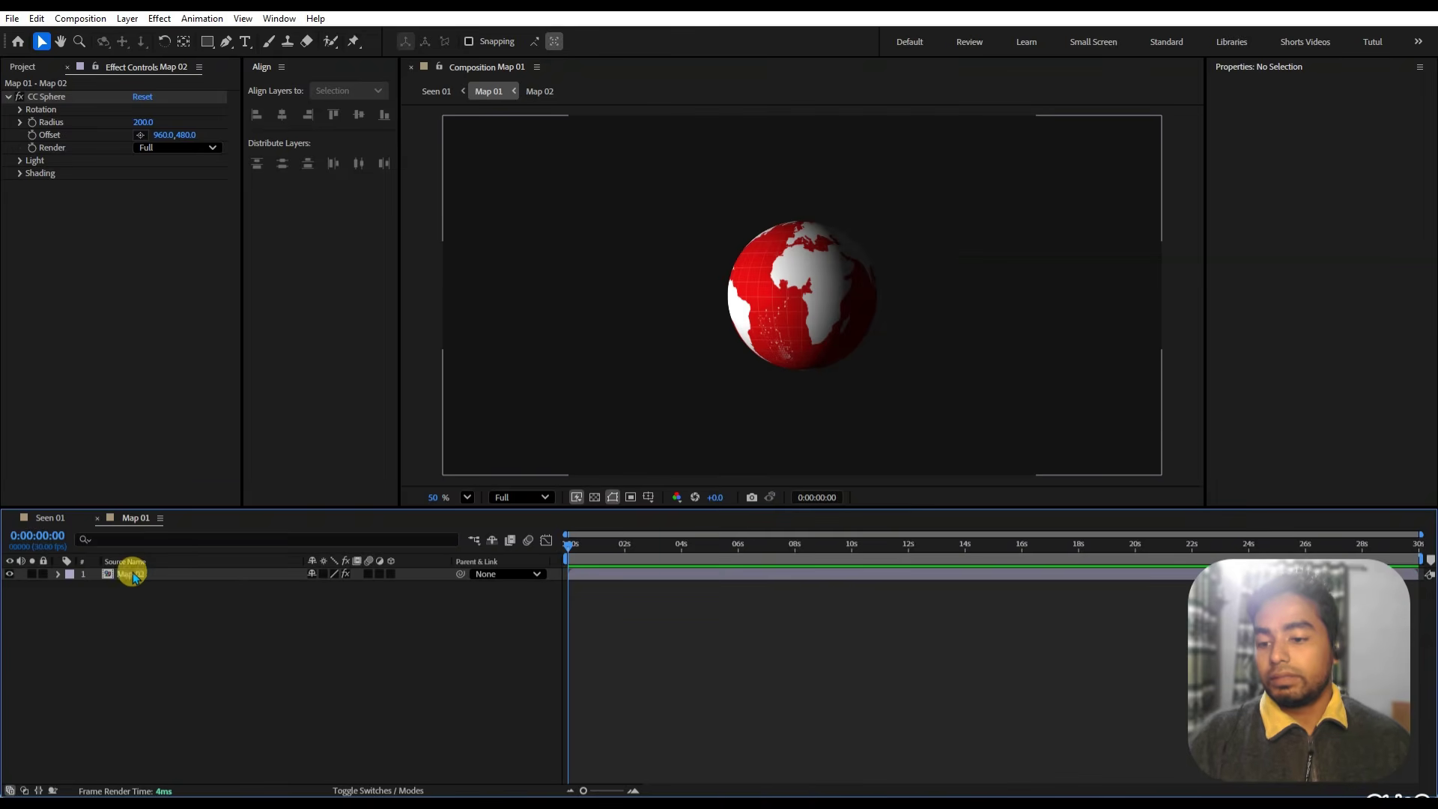
- Open the nested Map 02 composition and add the outlined text "News Intro" over the map
double_click(132, 574)
click(344, 653)
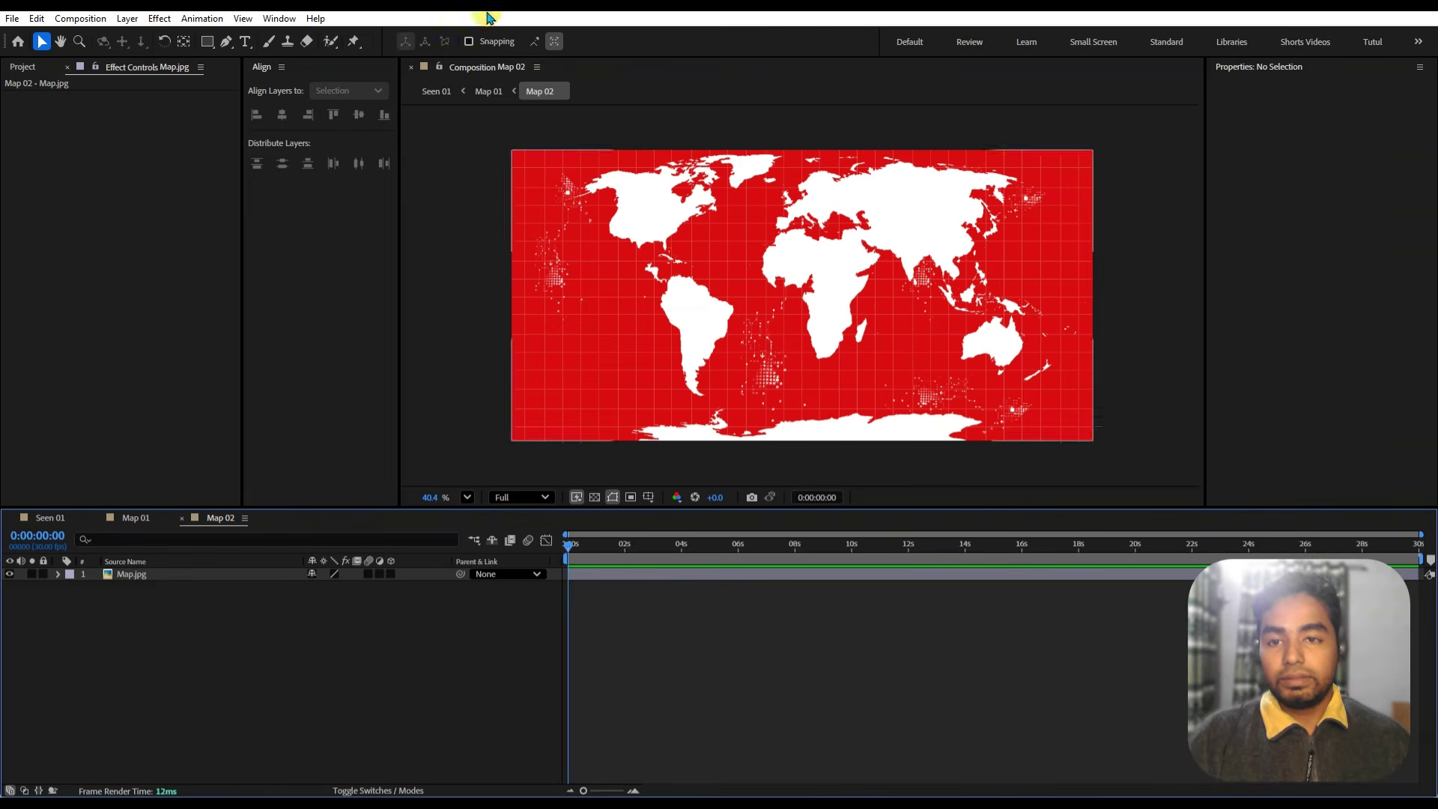
click(245, 40)
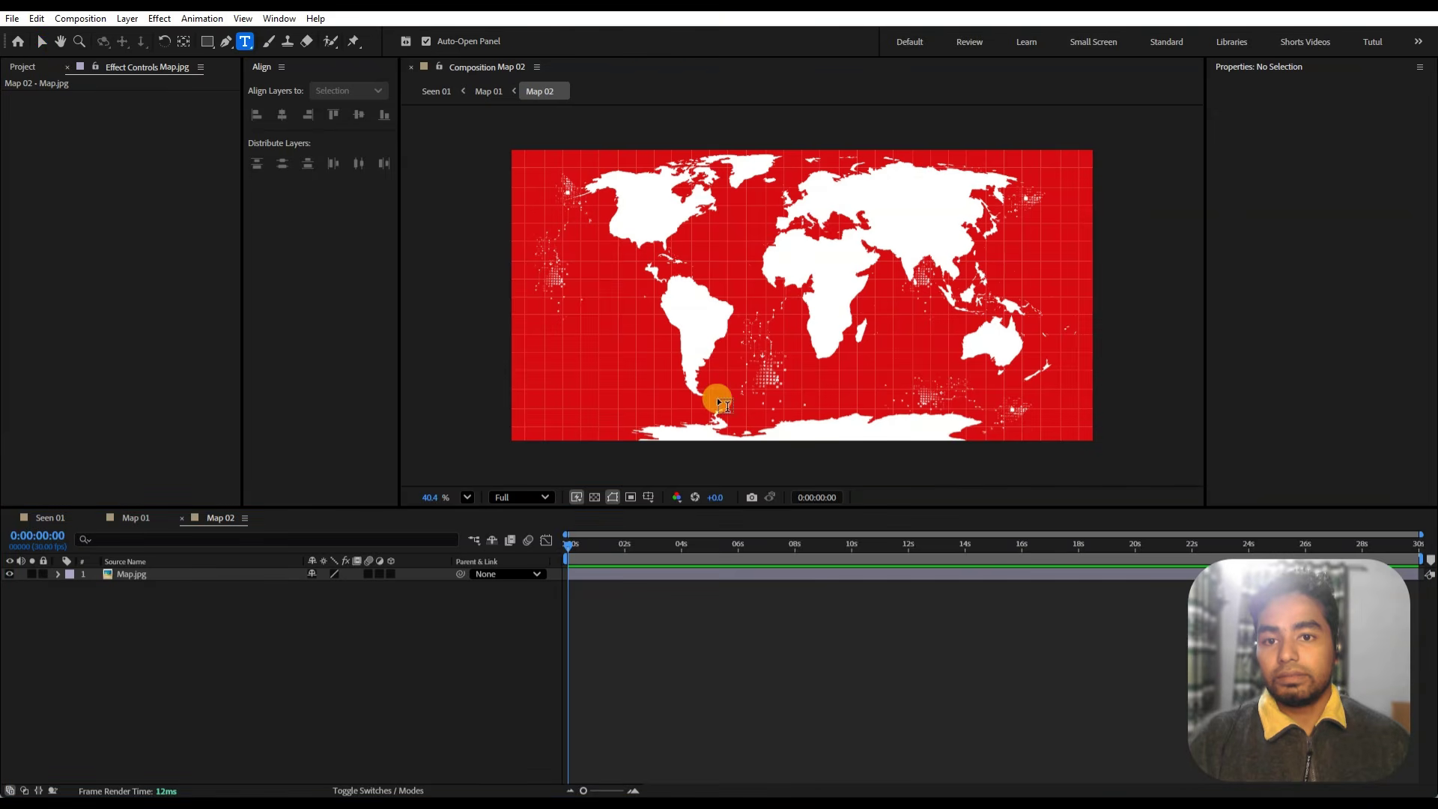
click(723, 356)
text(News)
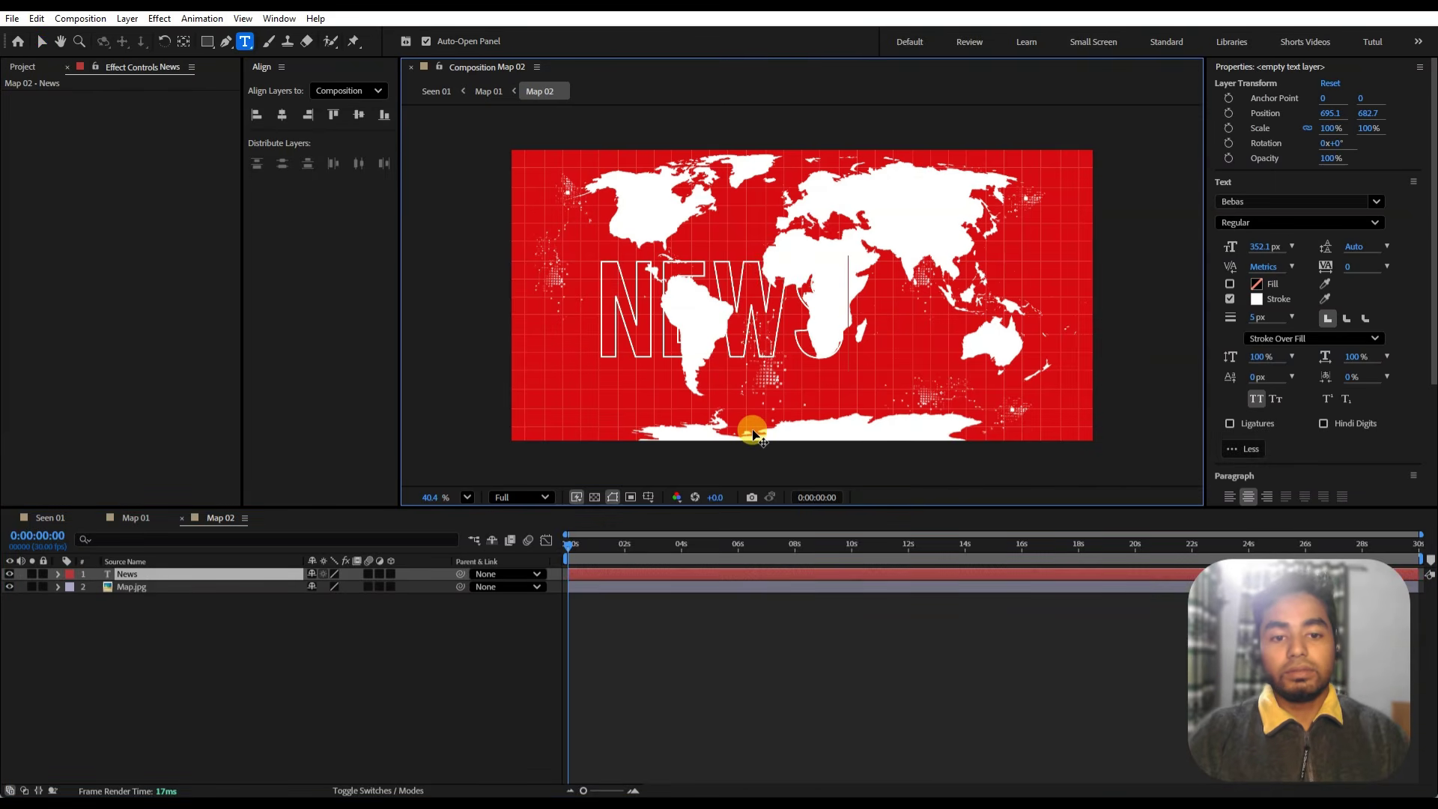
text( Intro)
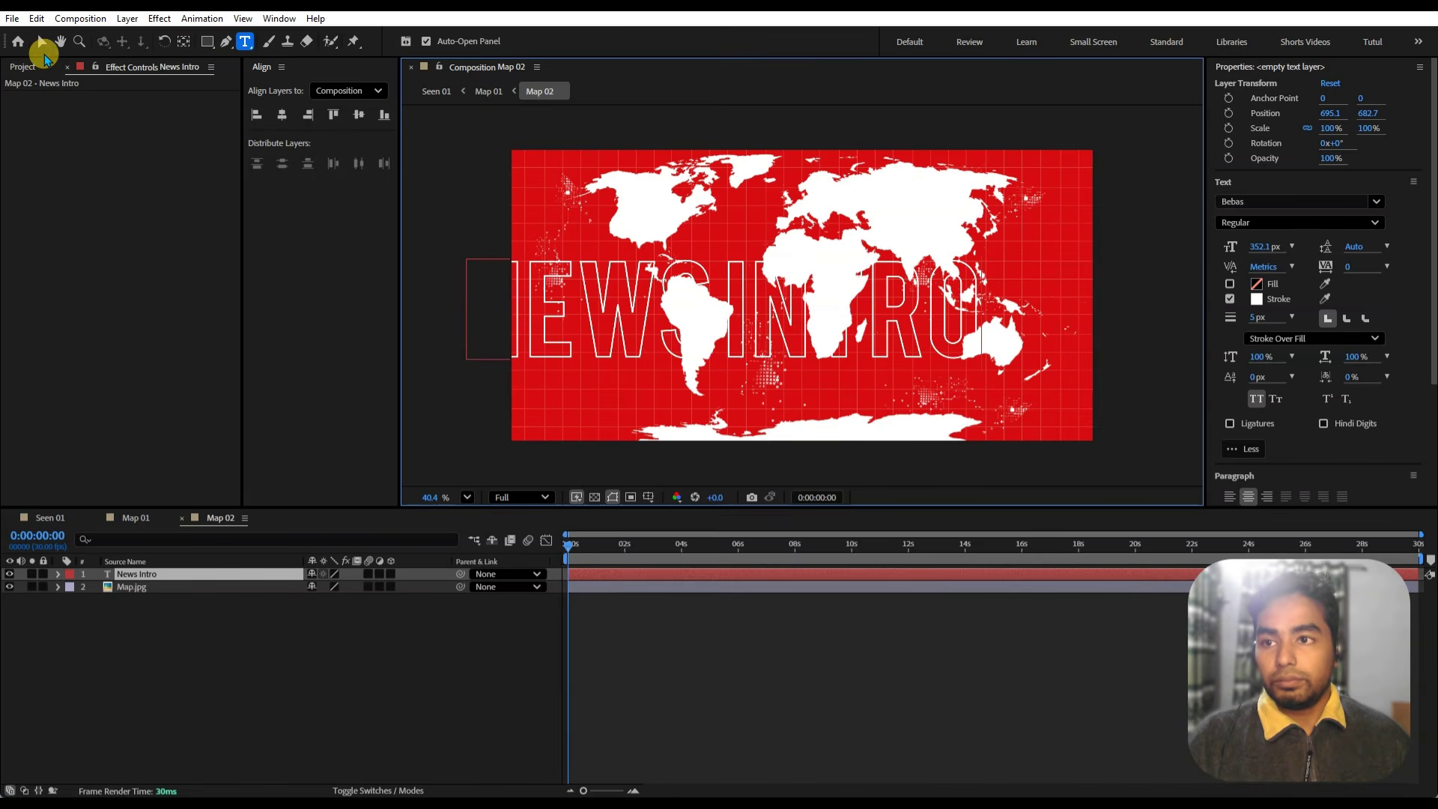
click(43, 46)
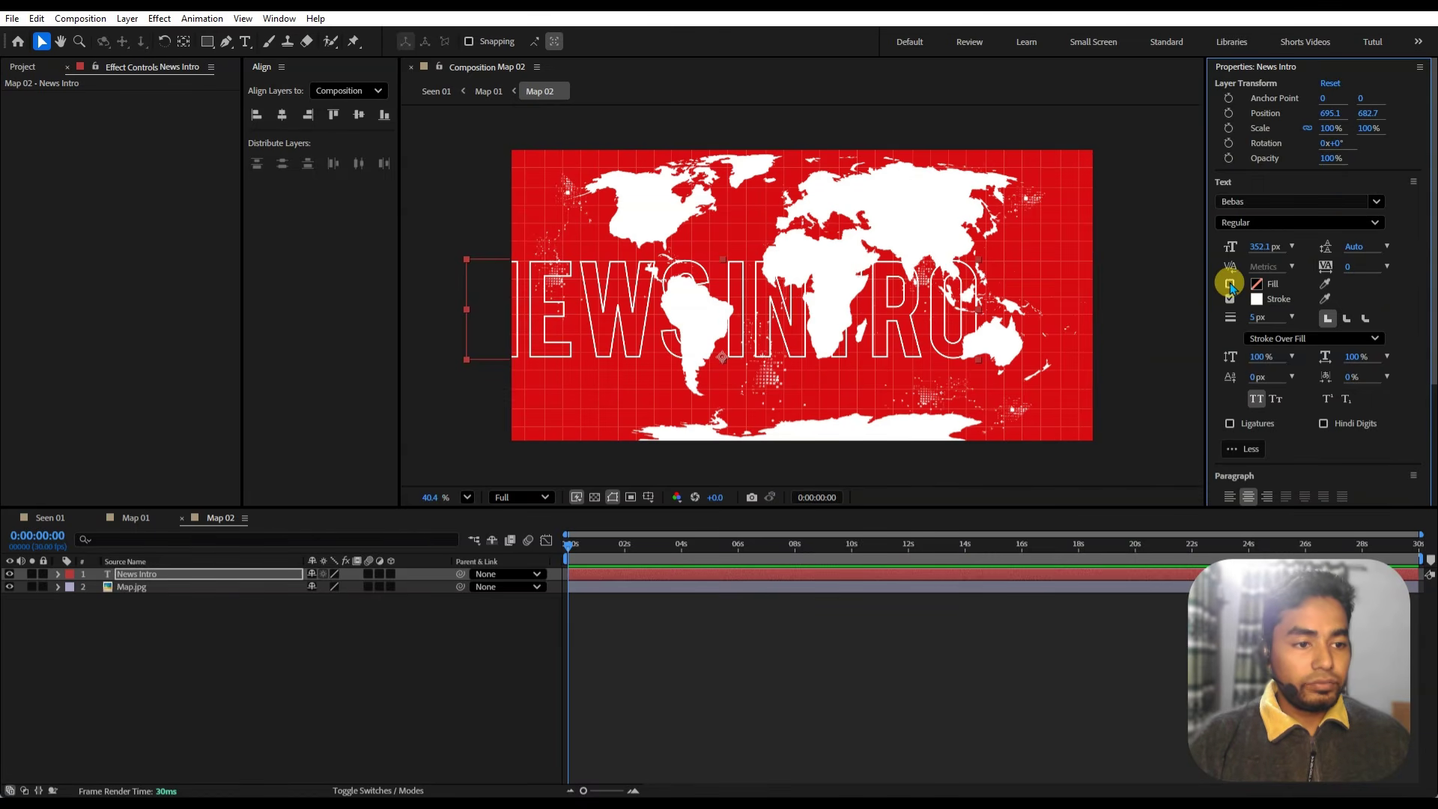
click(1230, 284)
click(1230, 284)
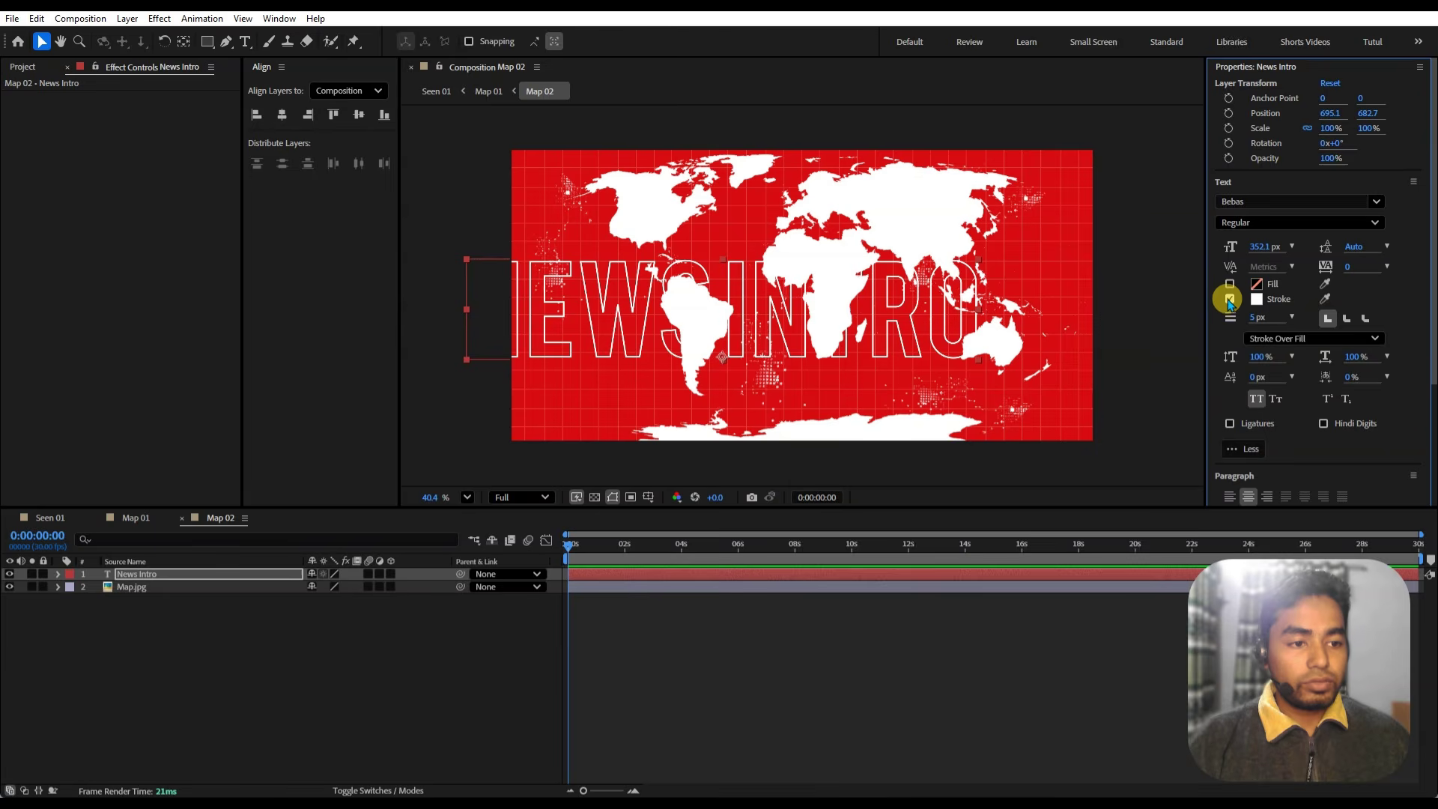
click(1230, 300)
click(1230, 300)
click(199, 620)
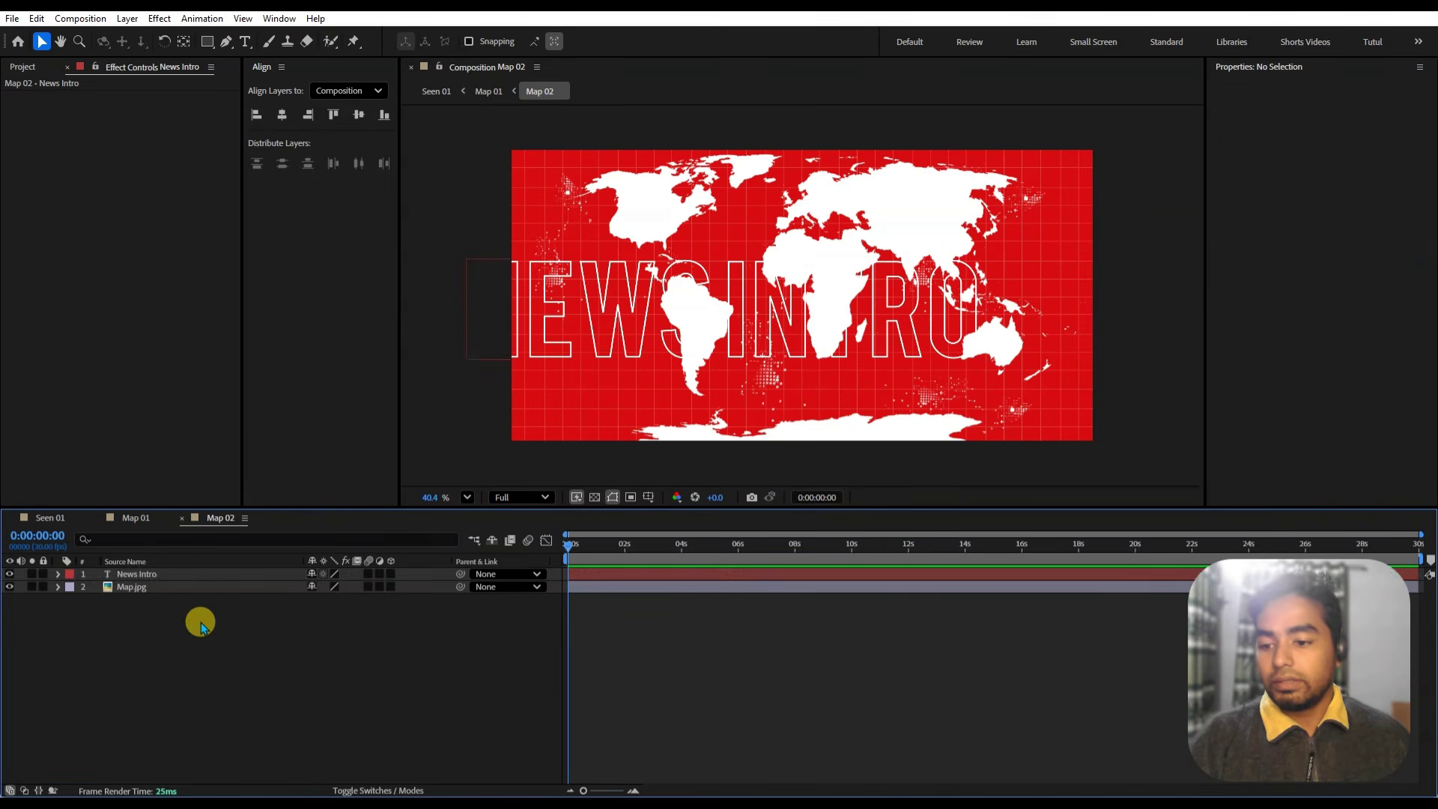
- Set the News Intro text layer's rotation to 45°
click(173, 574)
key(r)
click(257, 621)
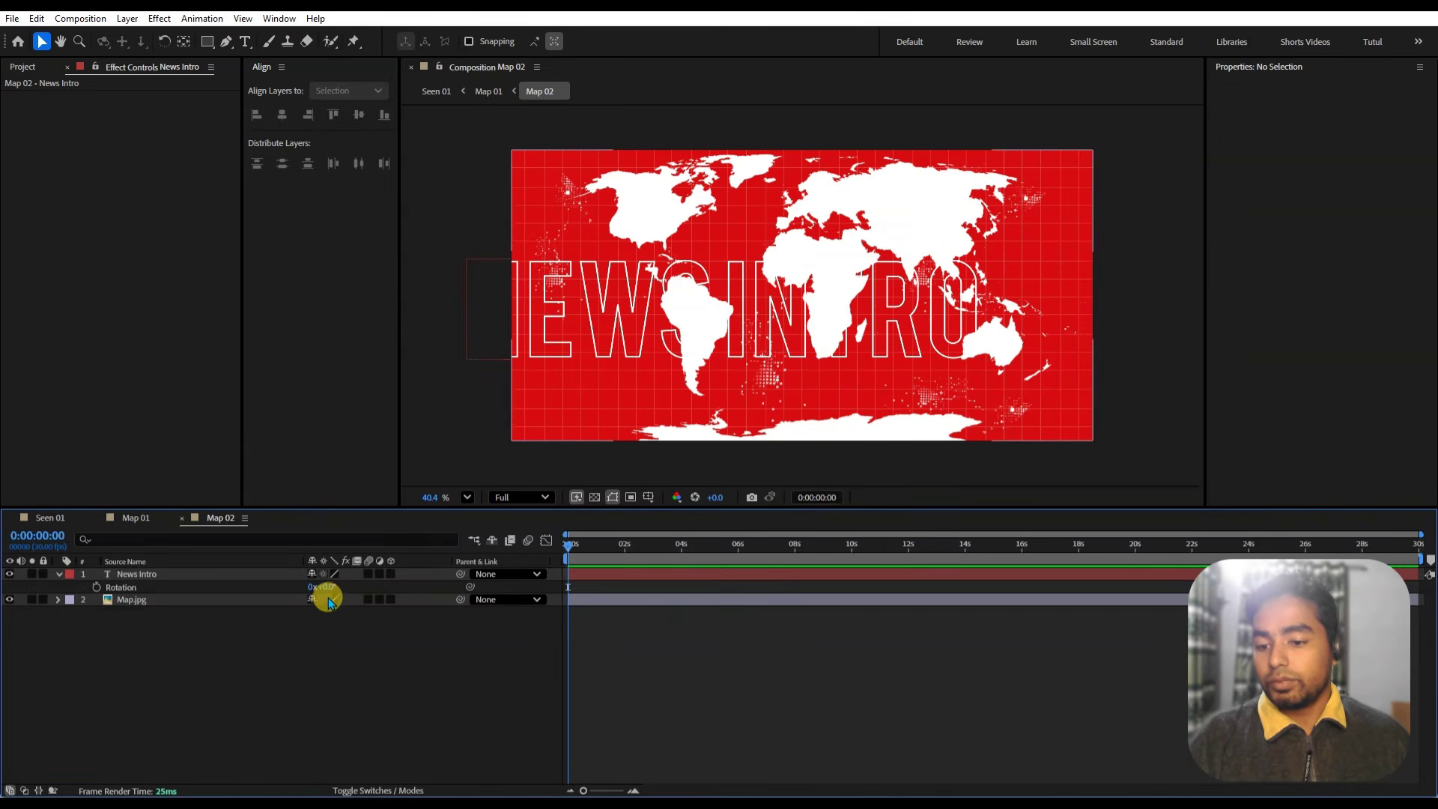
click(223, 589)
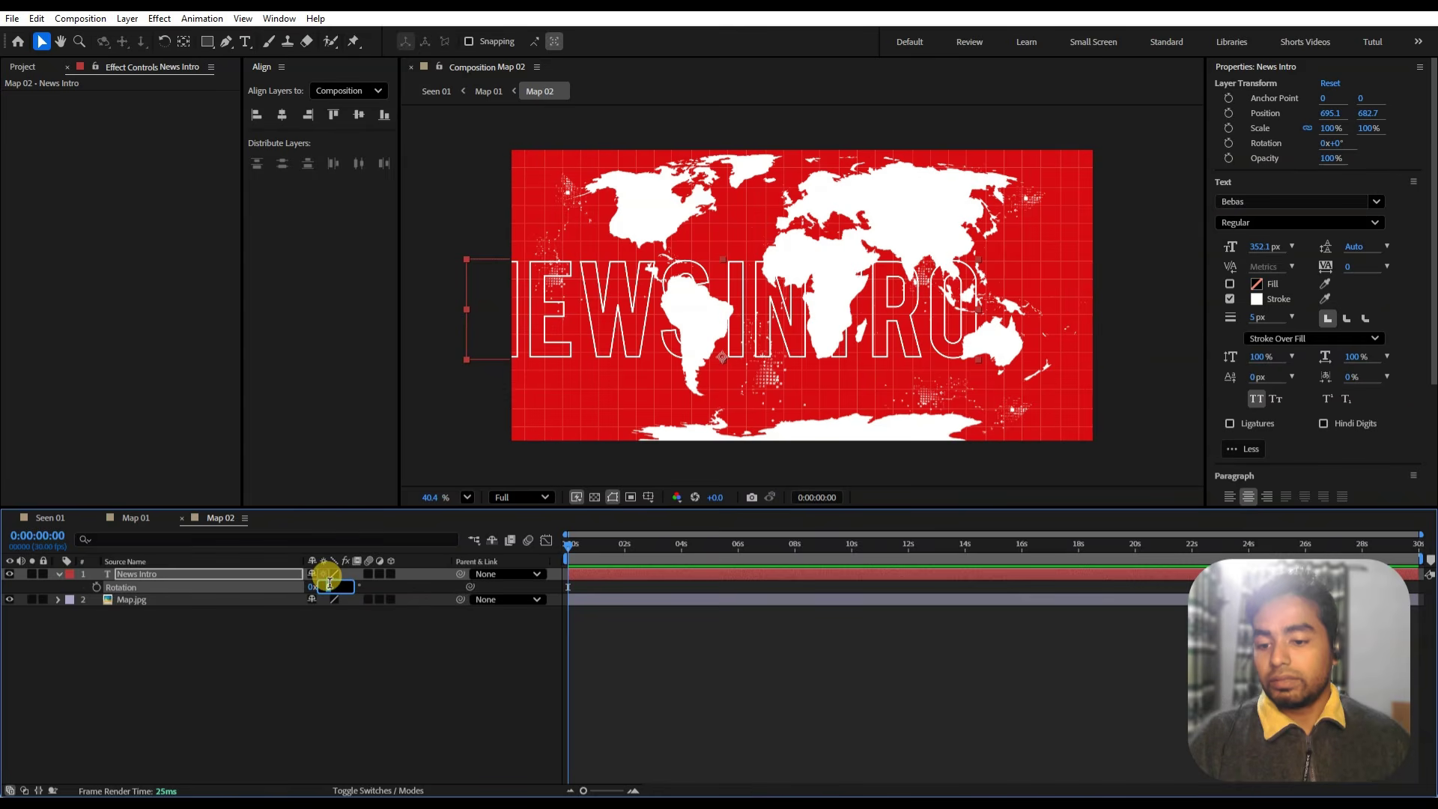
text(45)
key(Return)
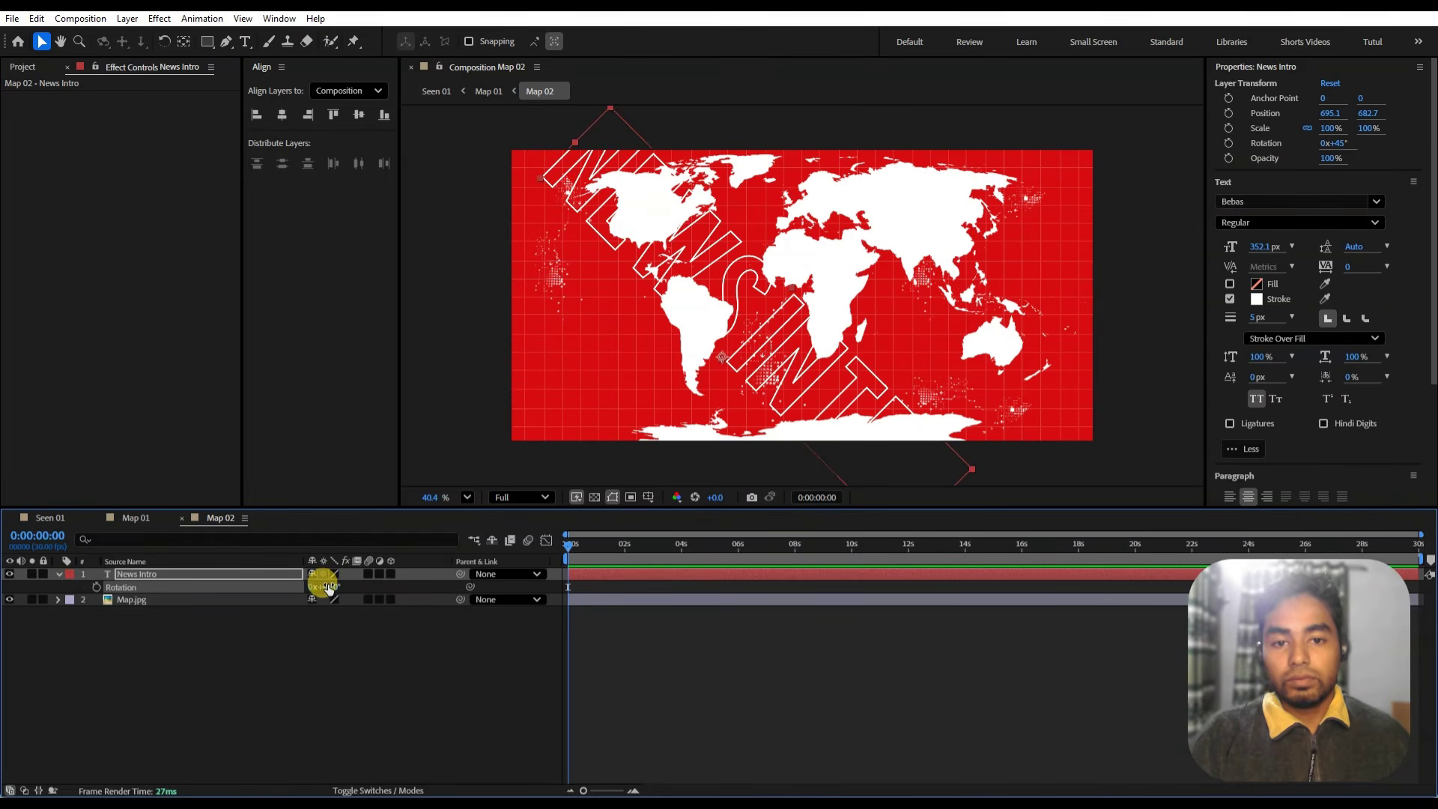
click(379, 672)
- Move the rotated text to about -133.6, 564 at the map's lower-left corner and add a position keyframe at 0:00:00:00
drag(765, 341, 515, 309)
key(Return)
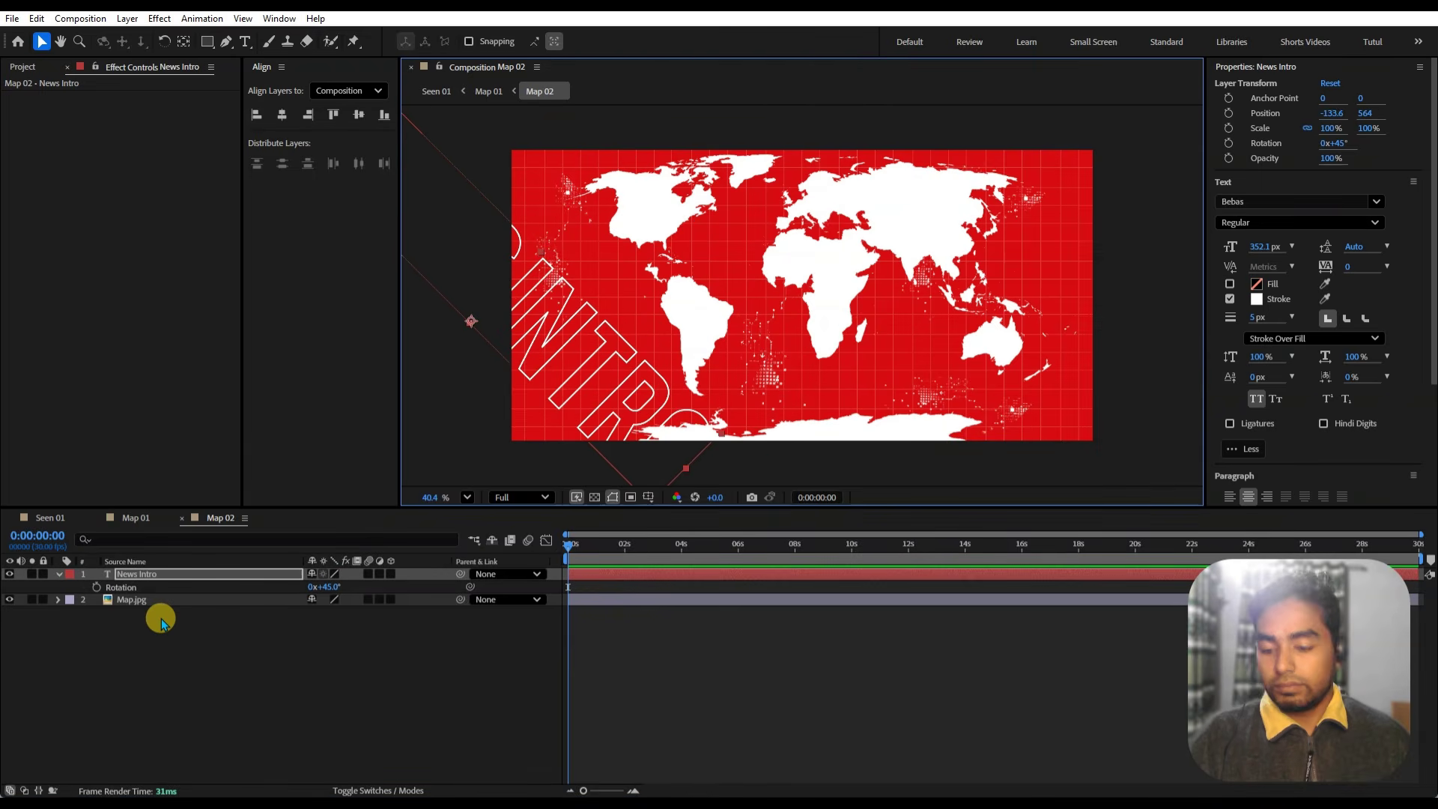
key(shift+p)
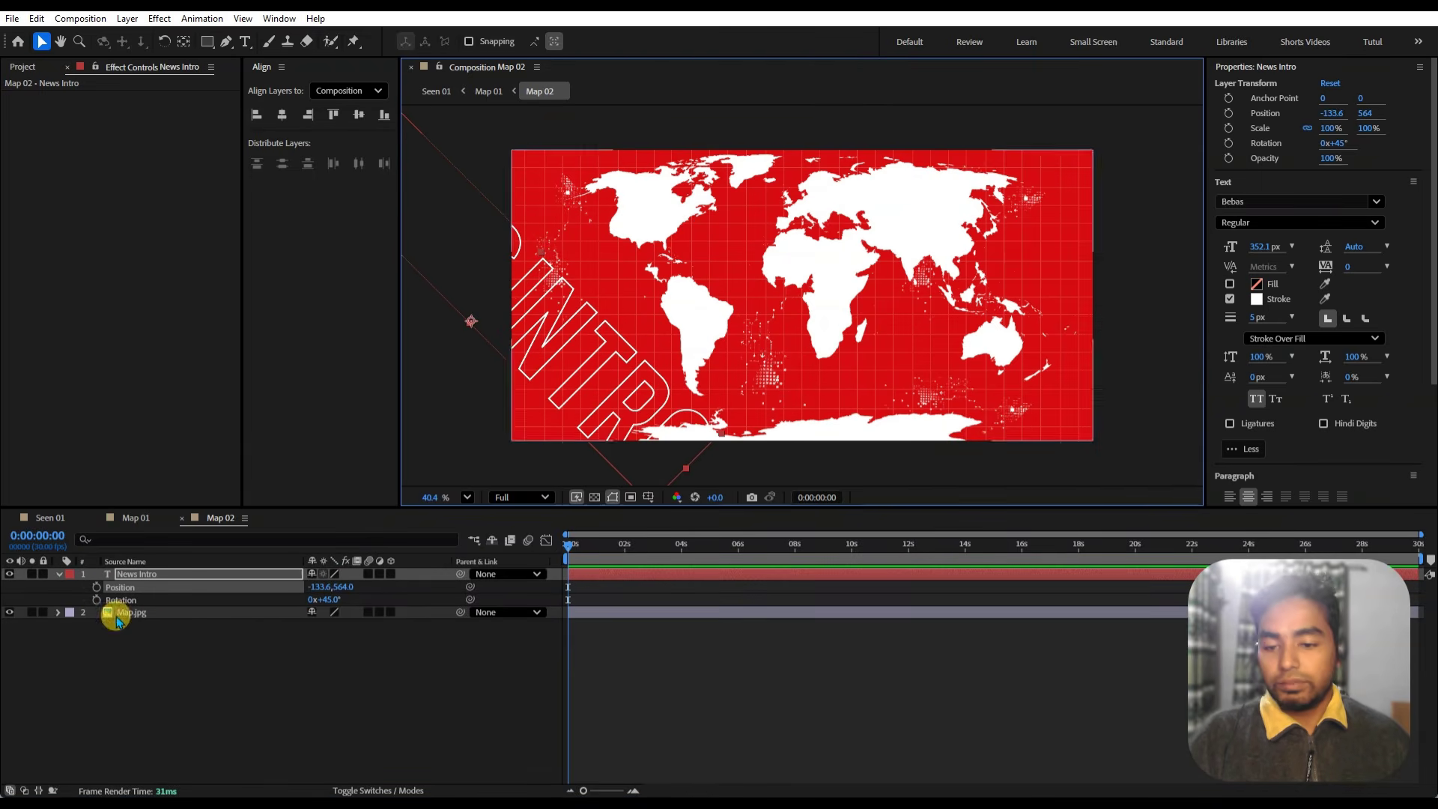
click(97, 587)
- Slide the text diagonally down to about 465, 1135.3 at 0:00:14:24 as a second position keyframe and preview the motion
drag(618, 566, 978, 648)
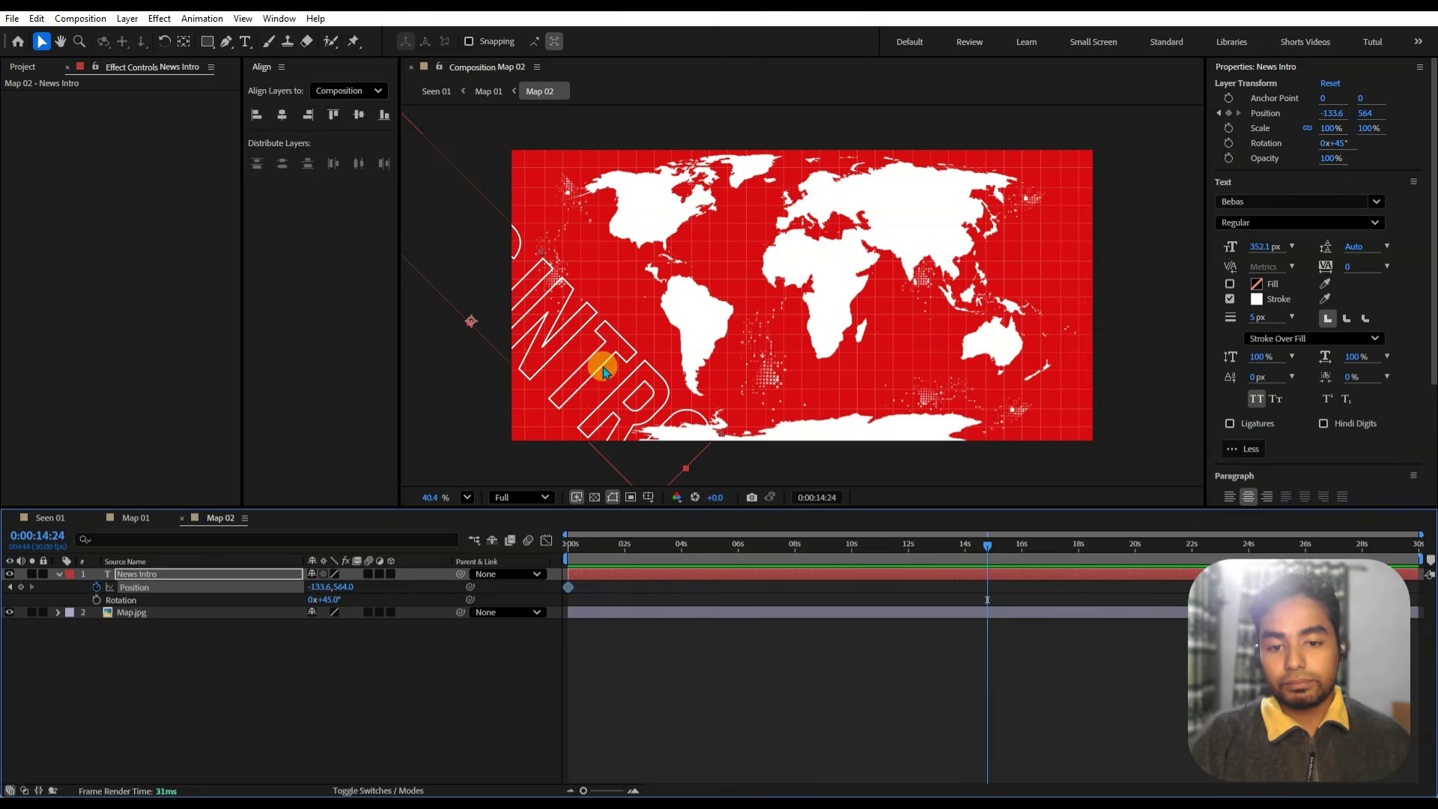
drag(604, 371, 781, 540)
click(600, 636)
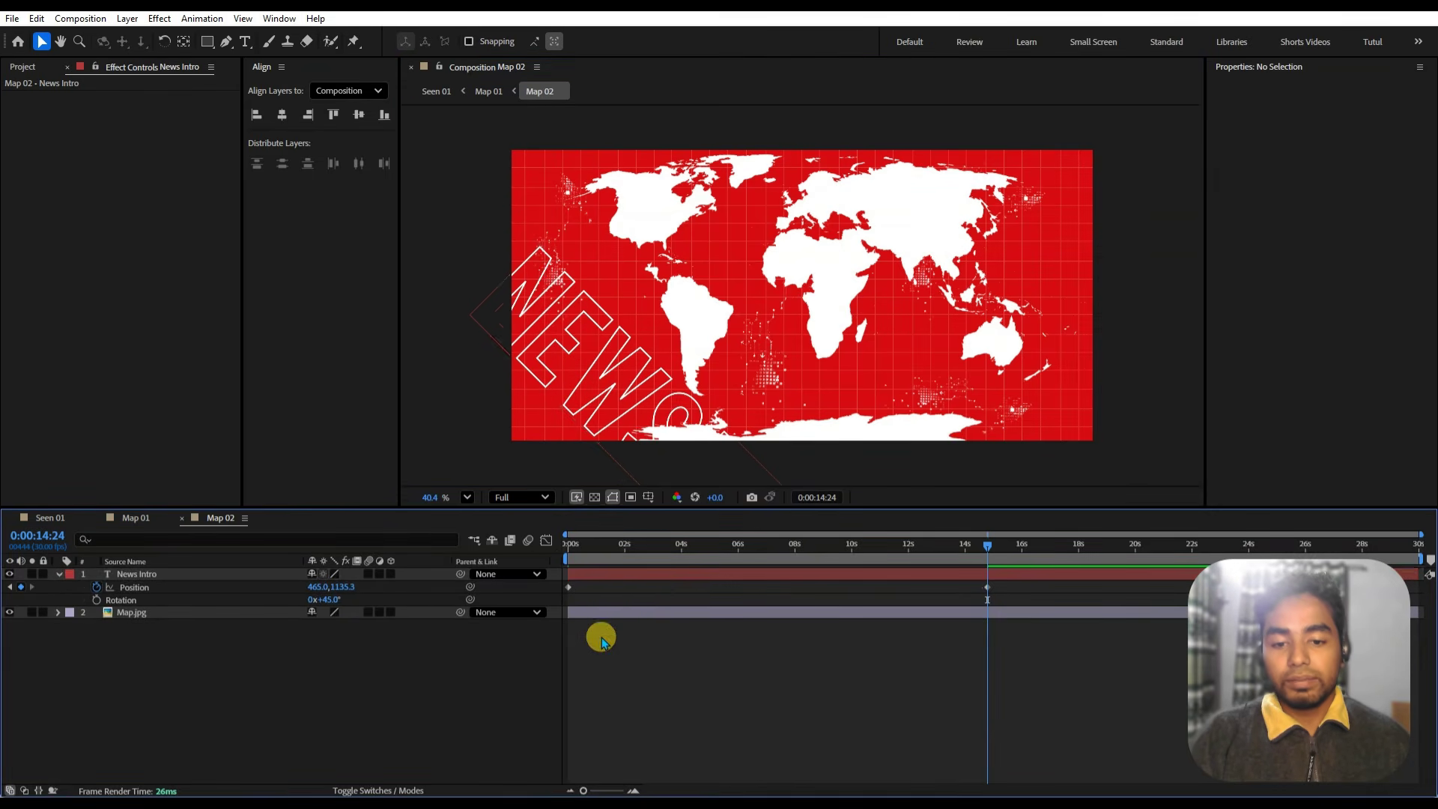
drag(665, 536, 558, 547)
key(space)
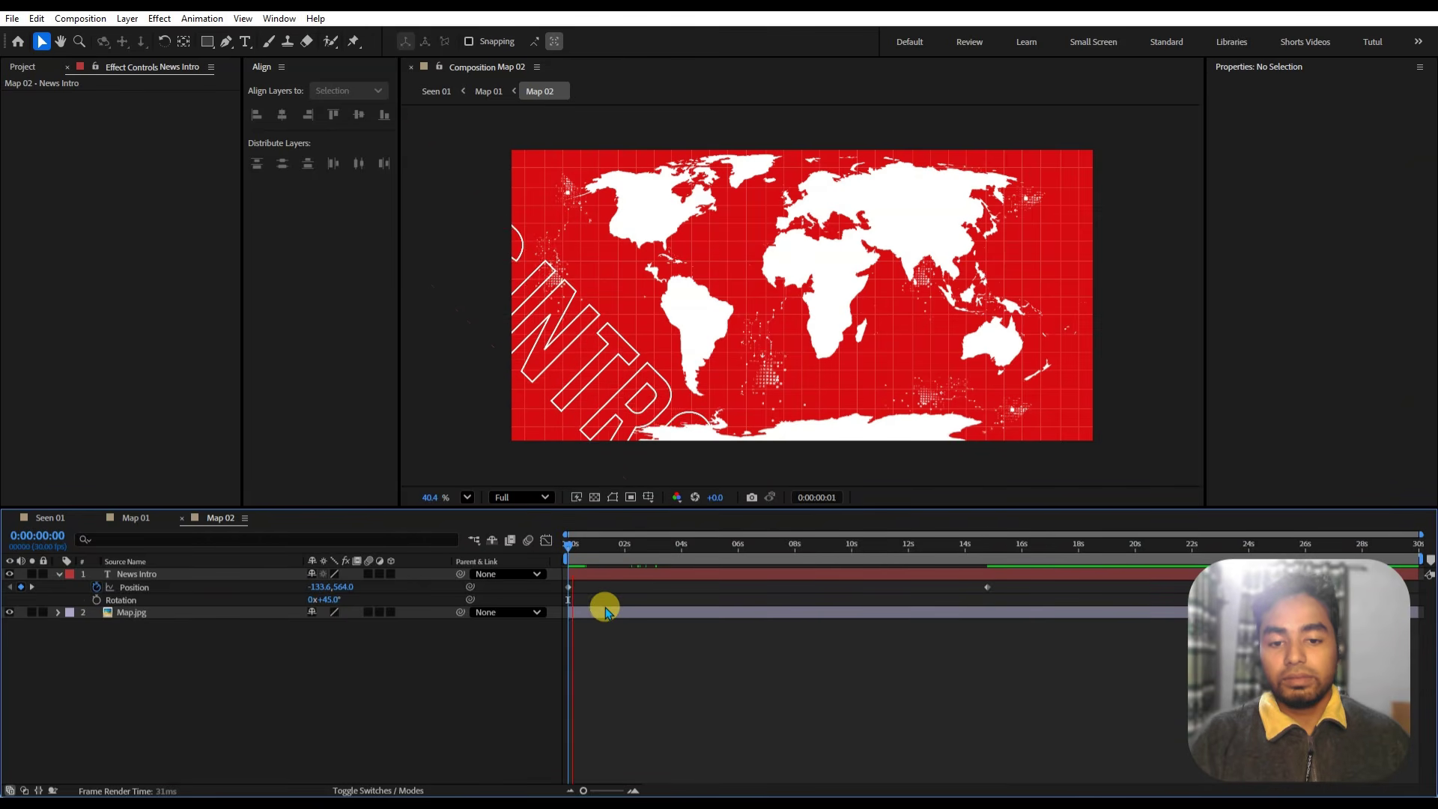
key(space)
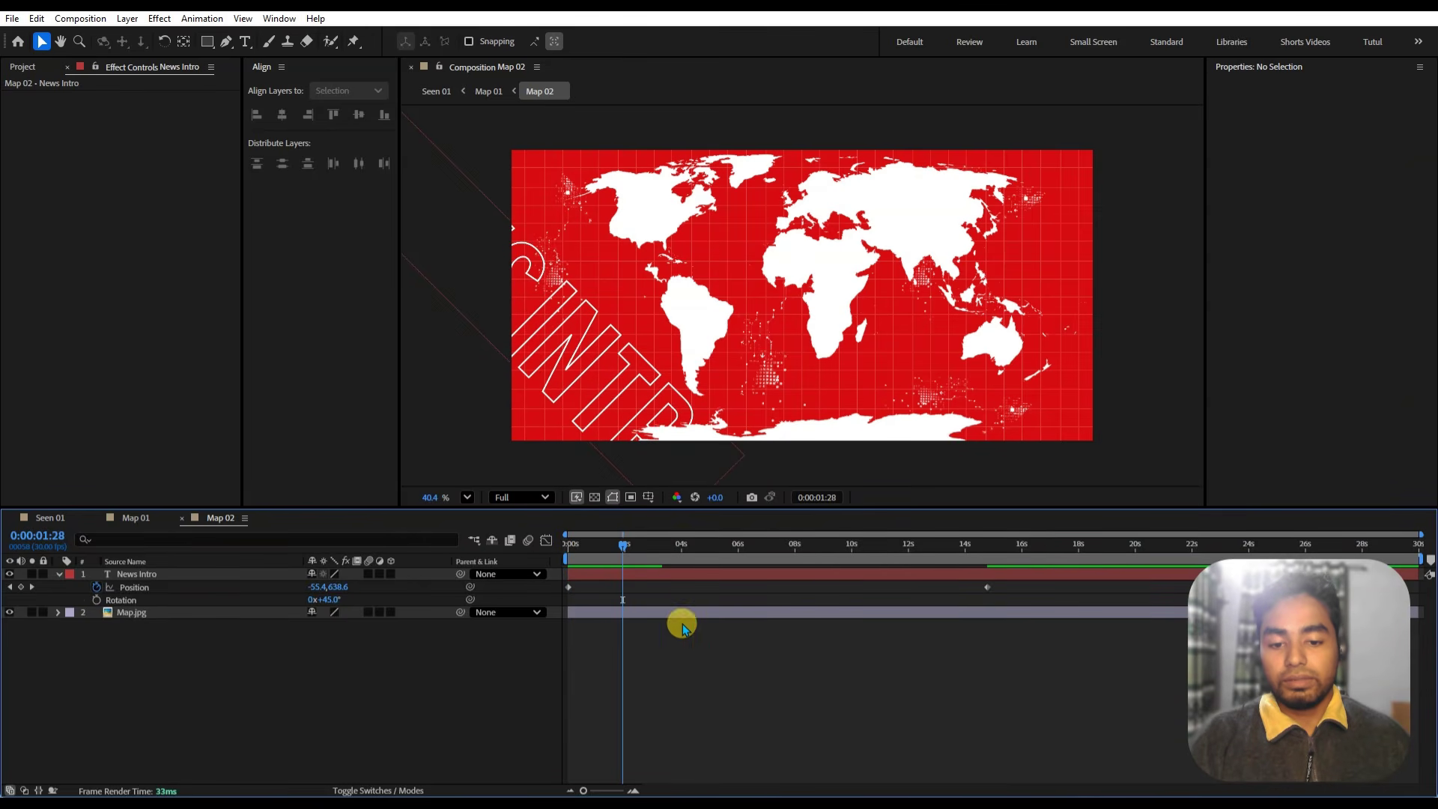
- Duplicate the News Intro text layer and show the copy's keyframes
click(669, 575)
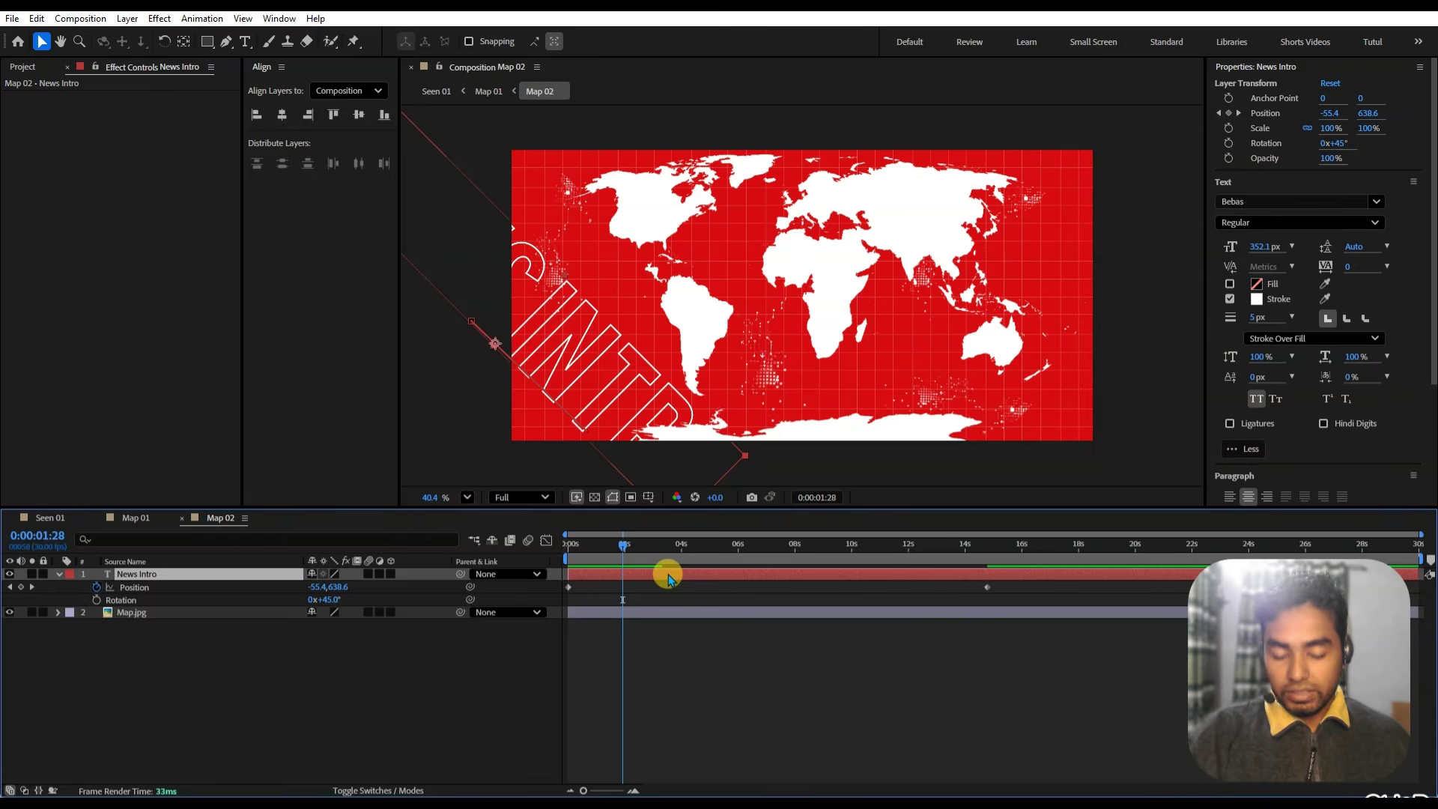
key(ctrl+d)
key(u)
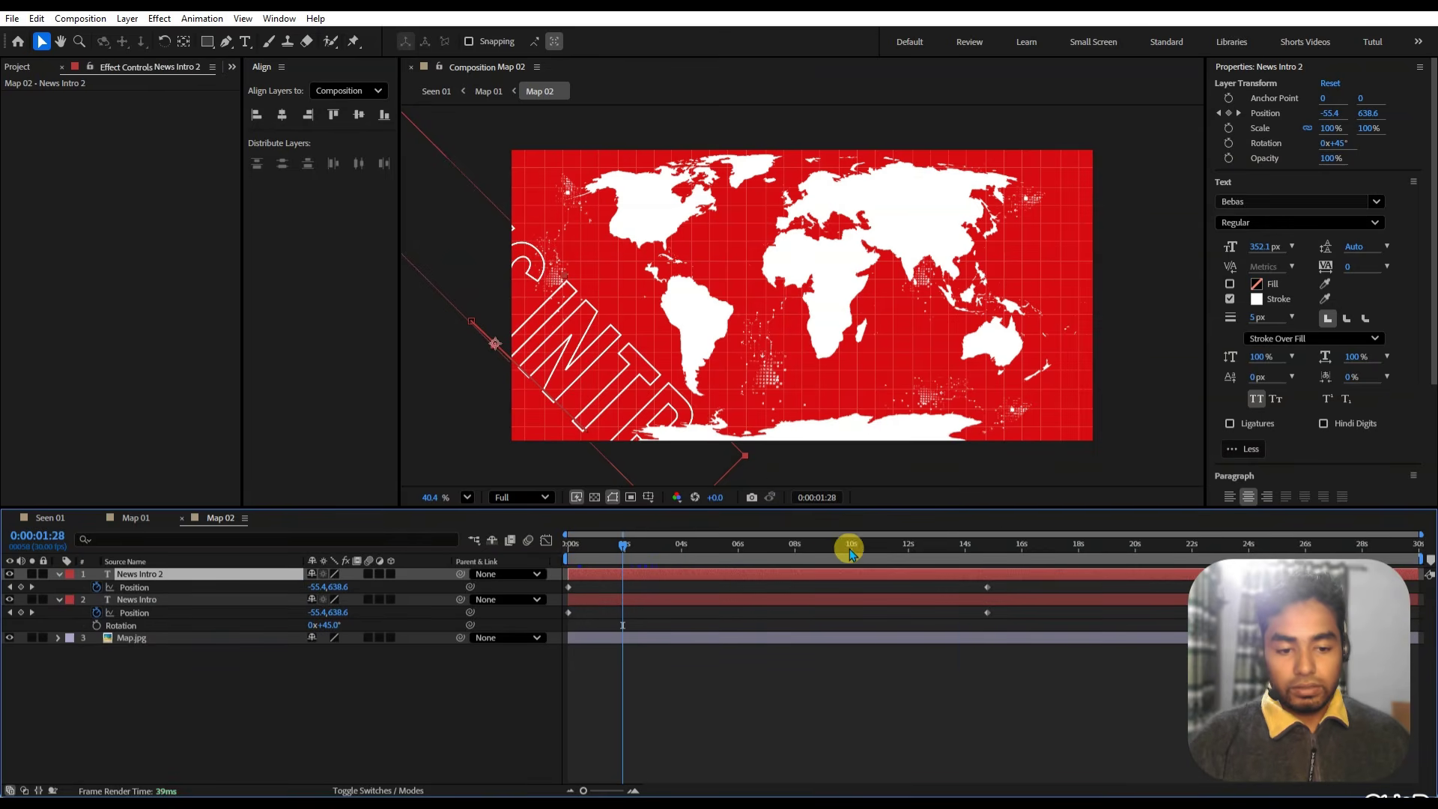
- Shift both position keyframes of the duplicate text toward the map's upper middle, placing it at about 855.8, 150.9 at 0:00:14:24
drag(850, 553, 992, 604)
click(137, 588)
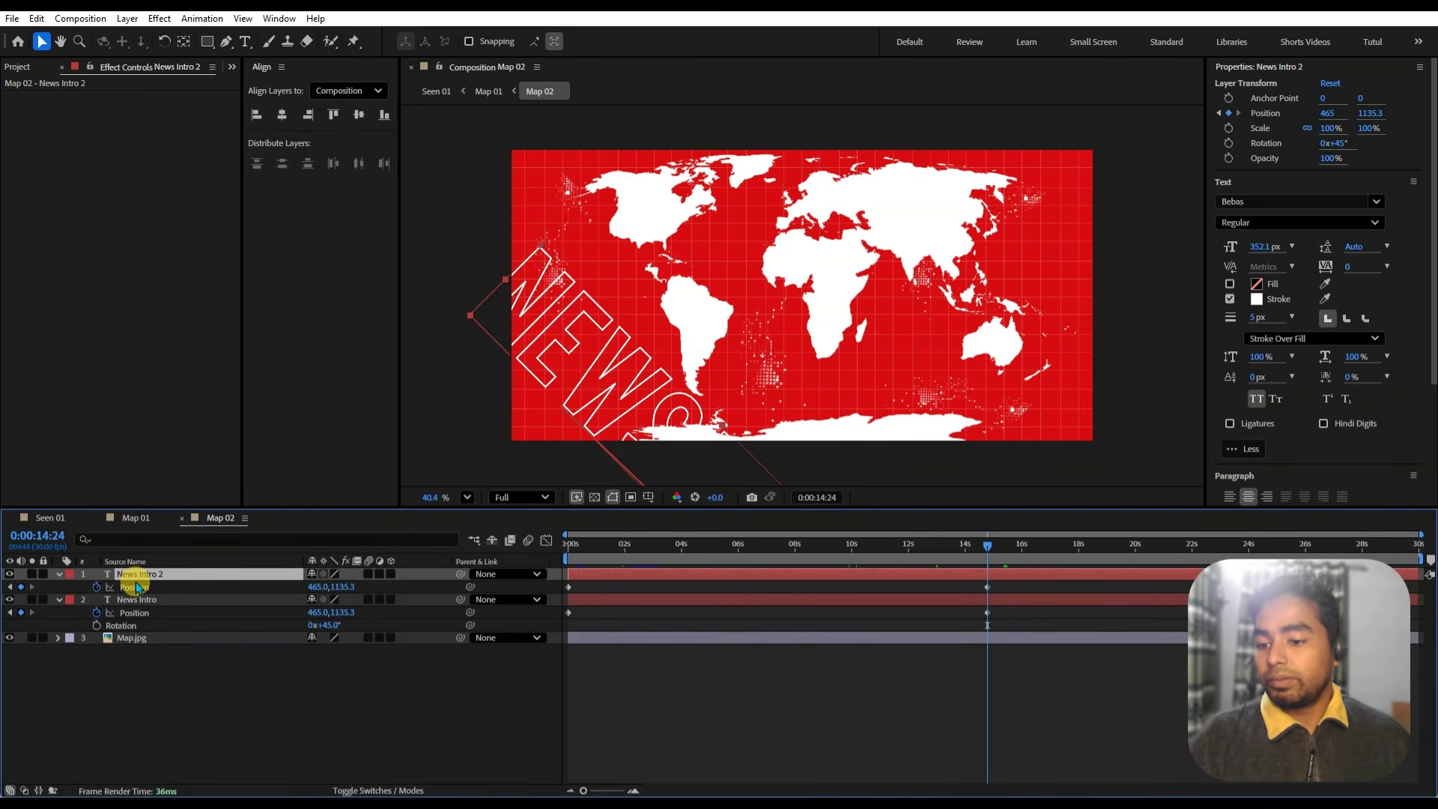
key(h)
drag(702, 338, 663, 294)
key(v)
drag(610, 448, 730, 148)
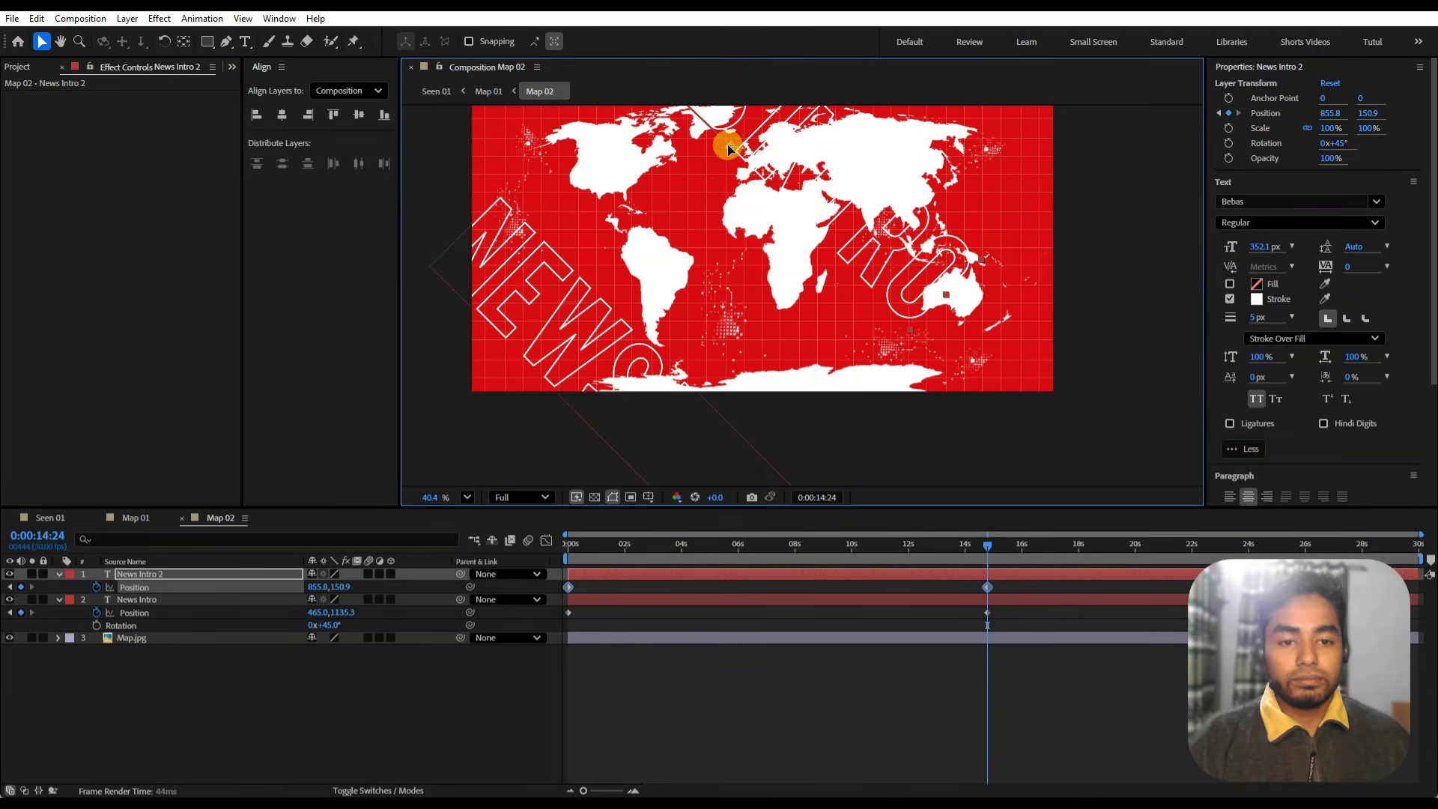
click(620, 680)
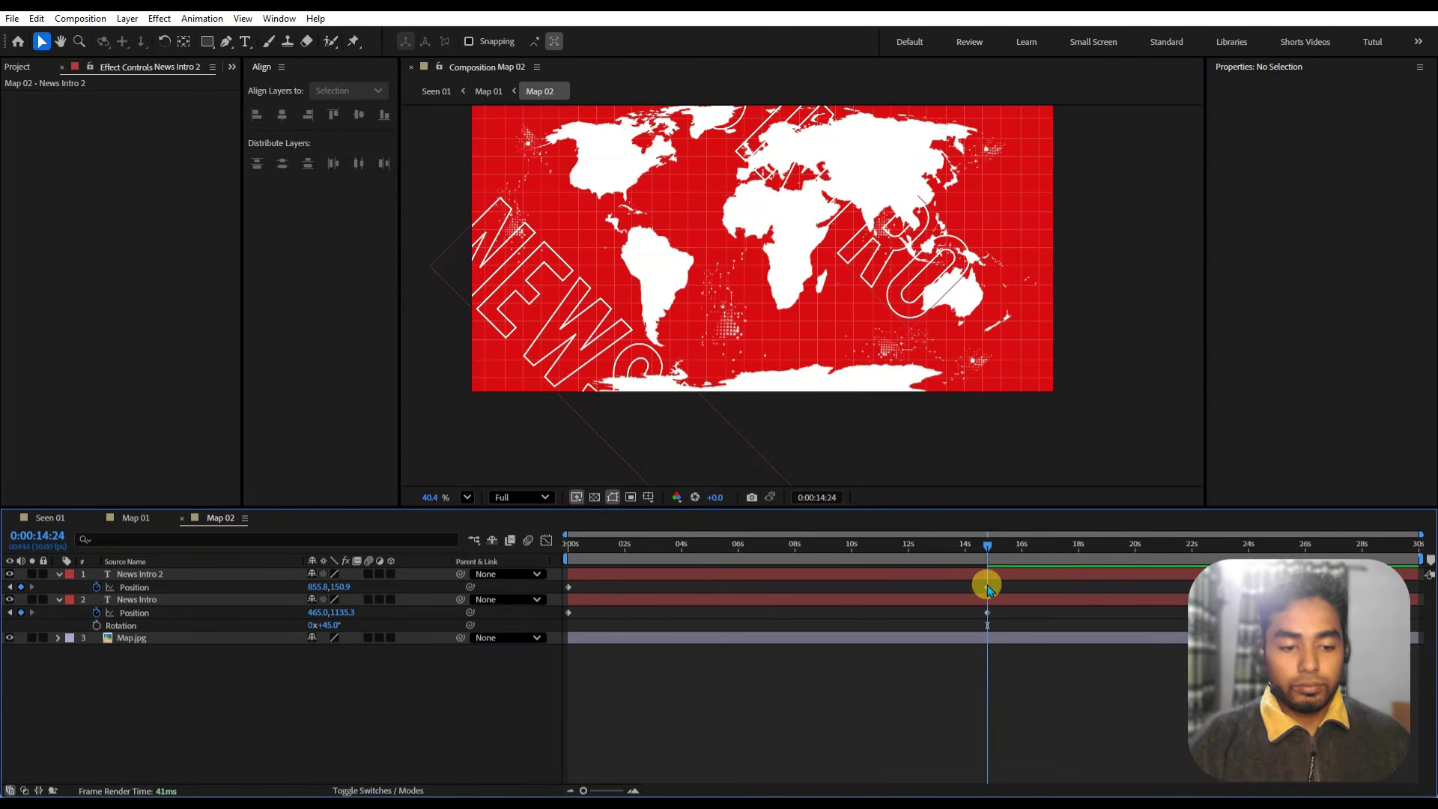
- Move the duplicate text's end position keyframe to 0:00:10:23 and preview both text animations
drag(987, 587, 874, 588)
click(457, 670)
click(616, 546)
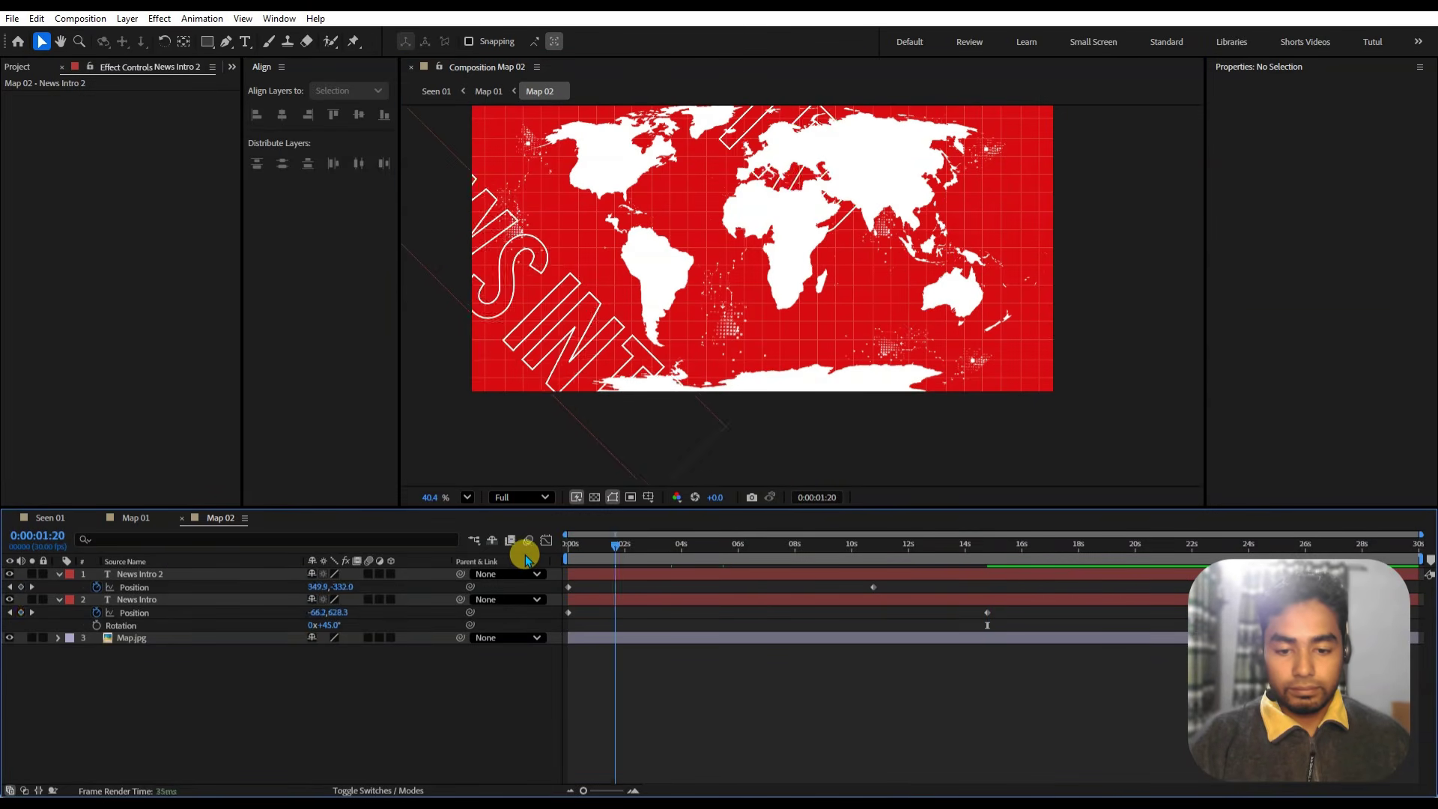
key(space)
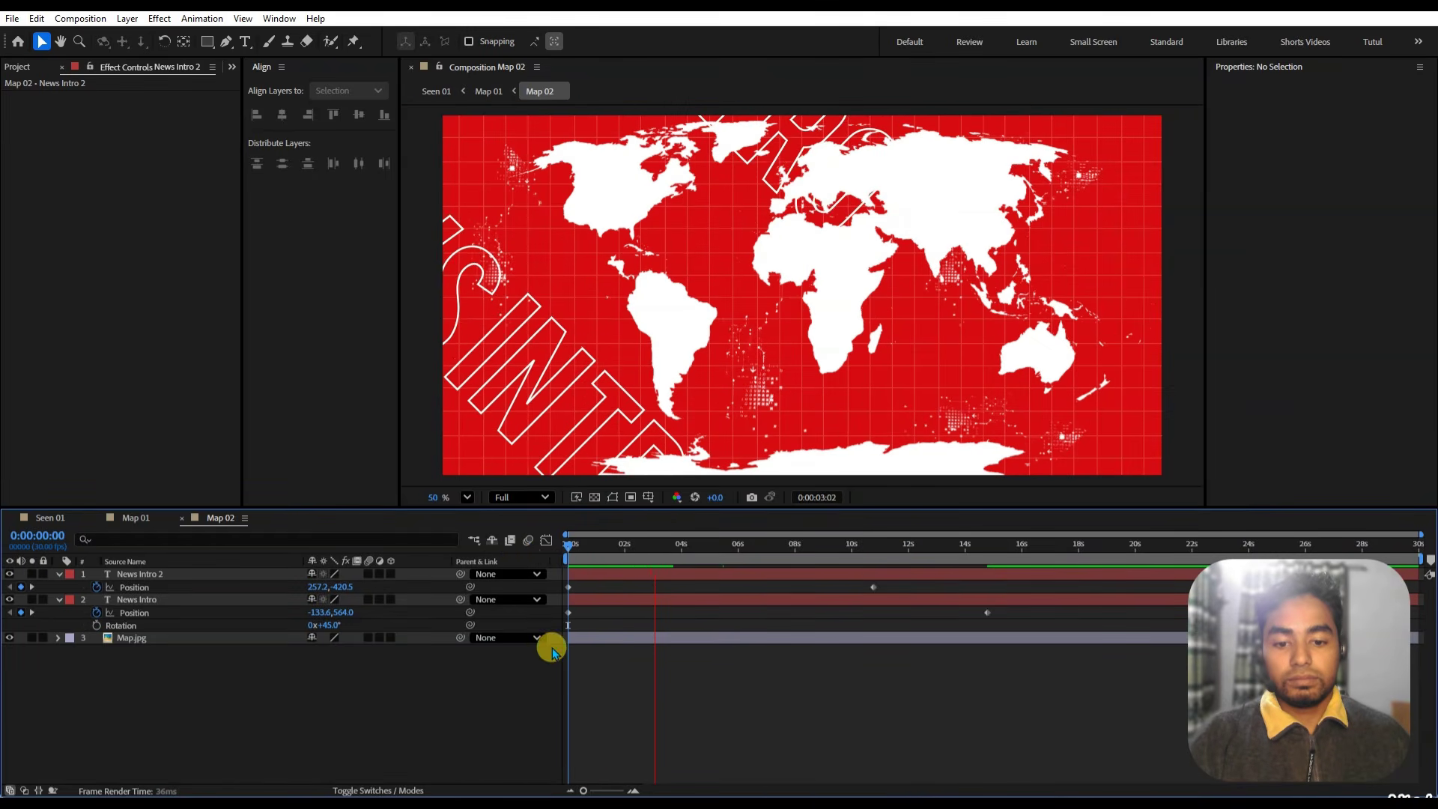
key(space)
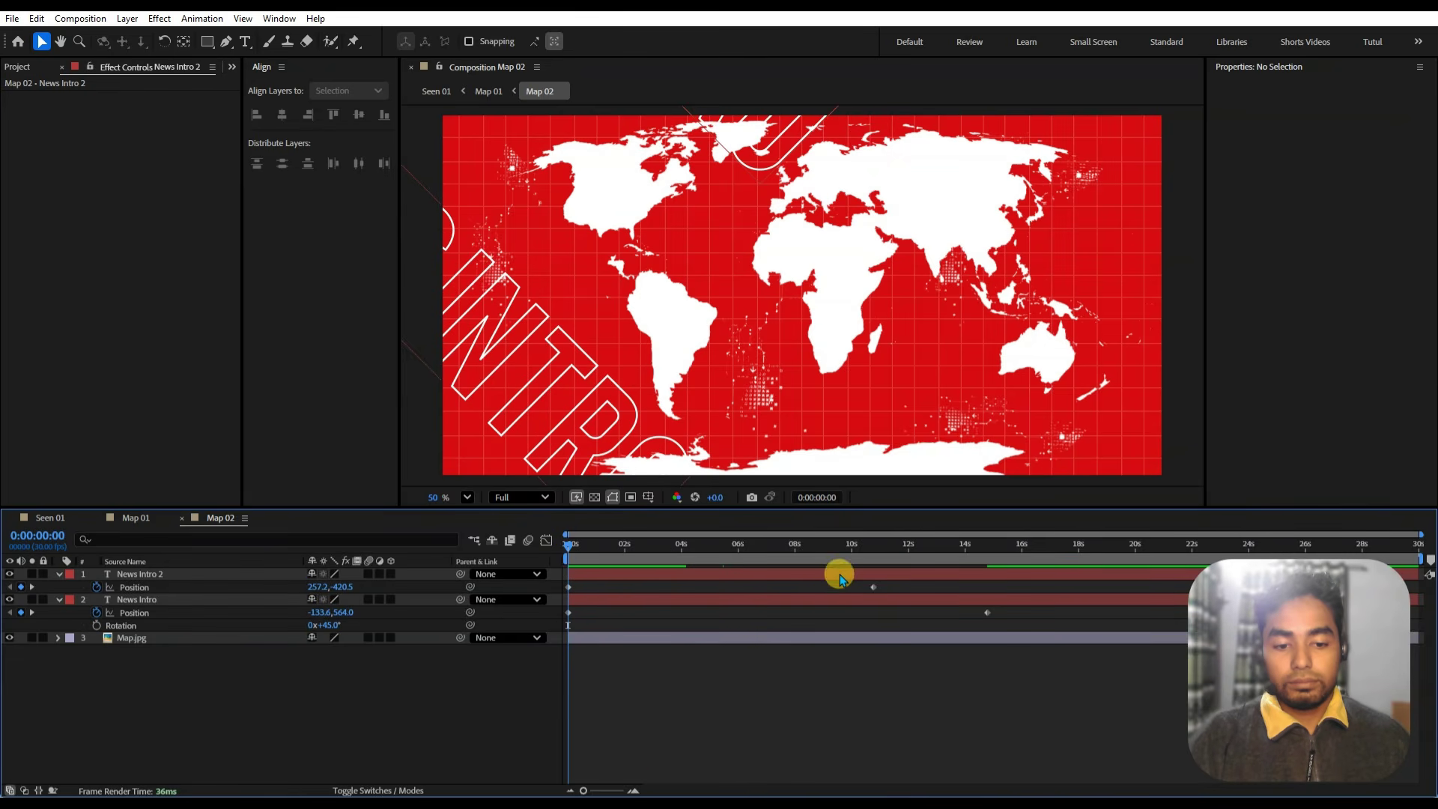
- At 0:00:10:23, slide the duplicate text further down its diagonal to about 1095.8, 406.9 and preview from the start
drag(826, 566, 884, 585)
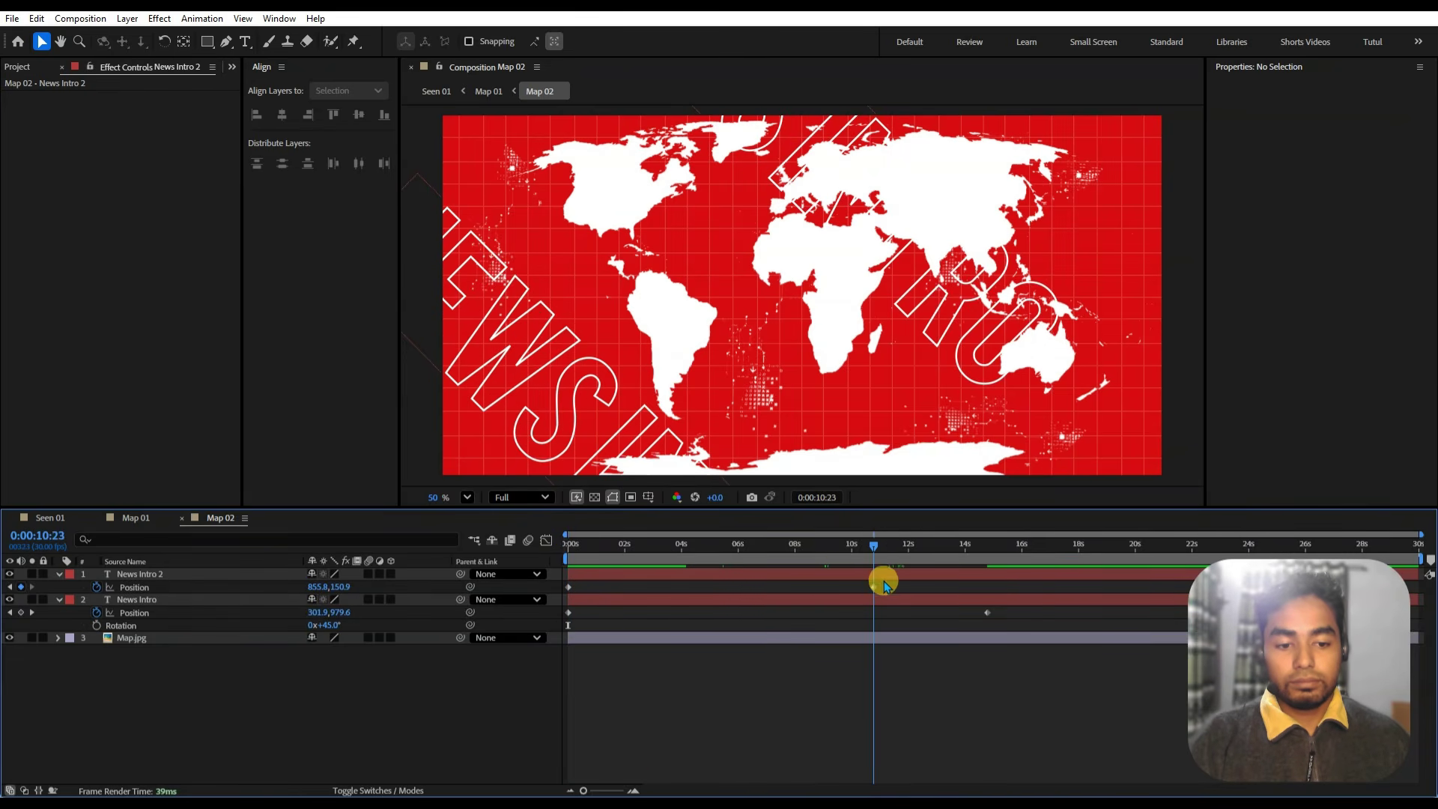
drag(968, 389, 1076, 459)
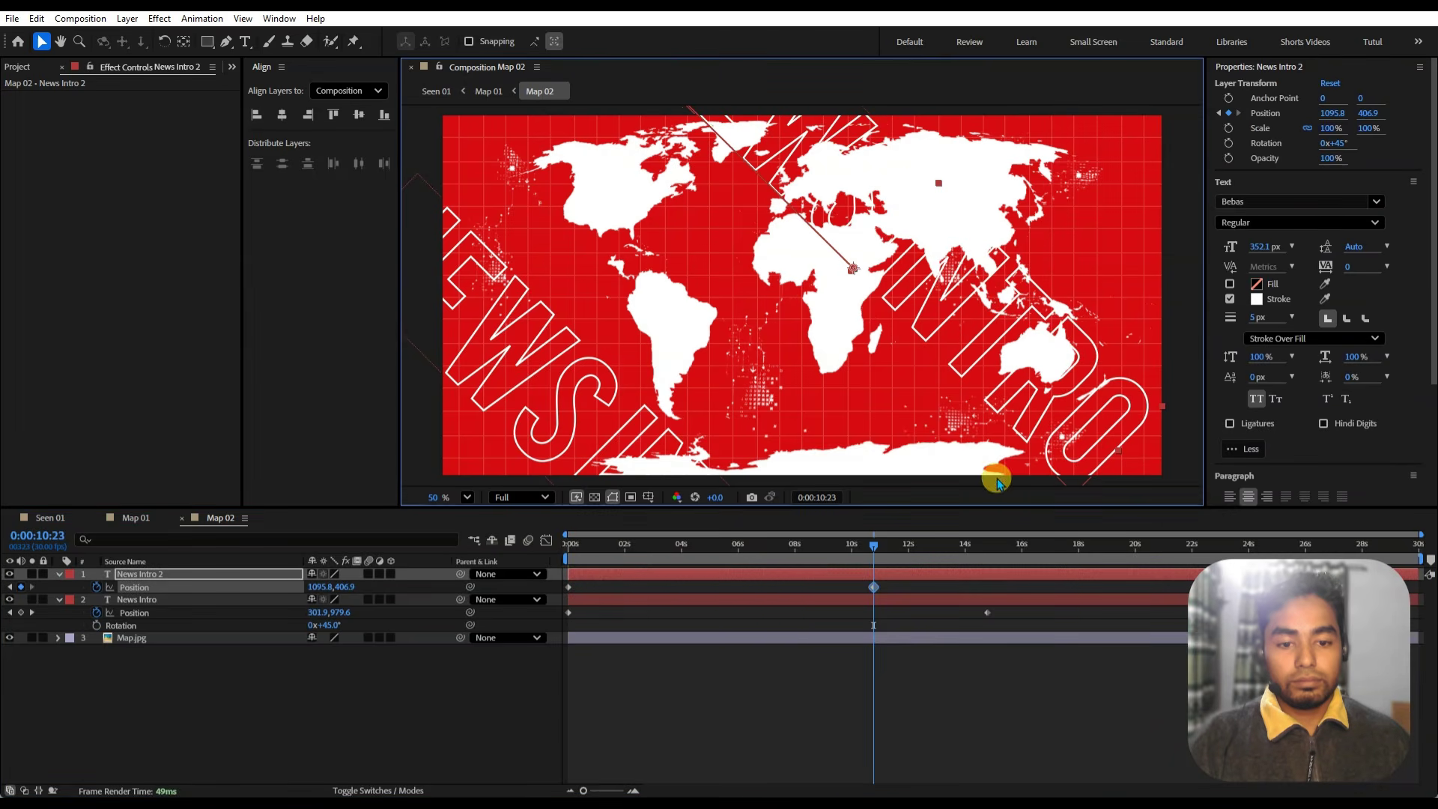
click(491, 706)
key(Home)
key(space)
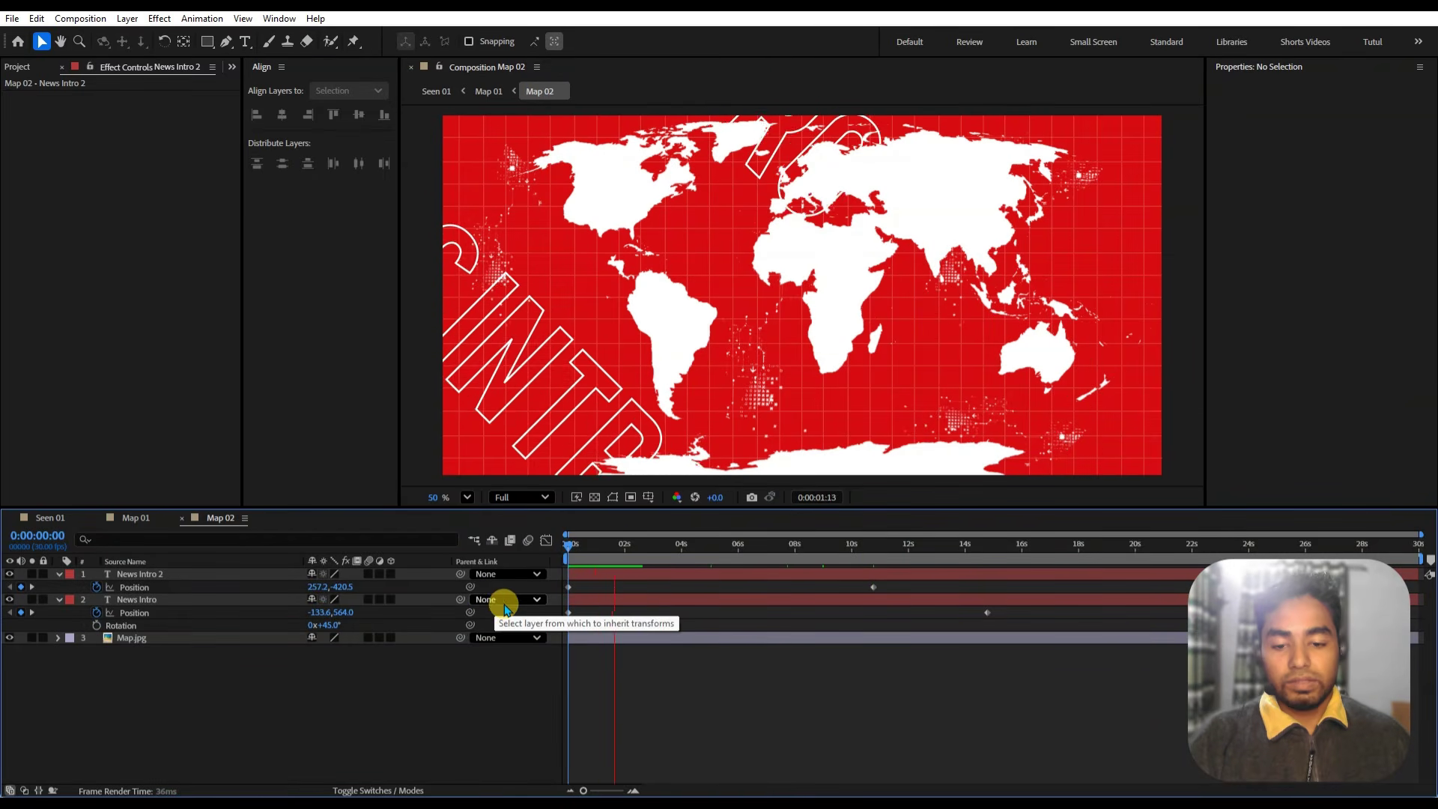
- Switch to the Map 01 composition and preview the moving text on the globe from the start
click(149, 517)
key(space)
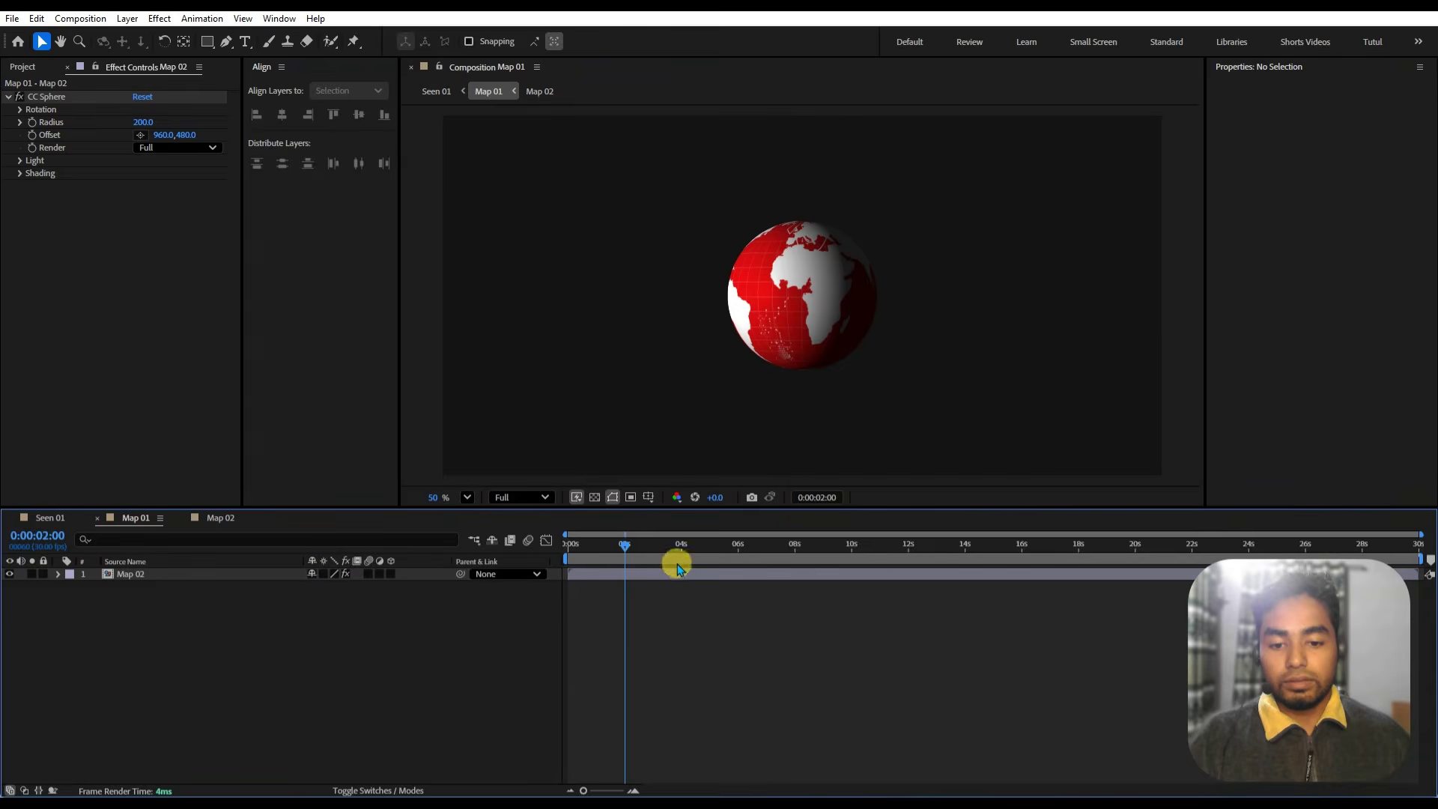
key(Home)
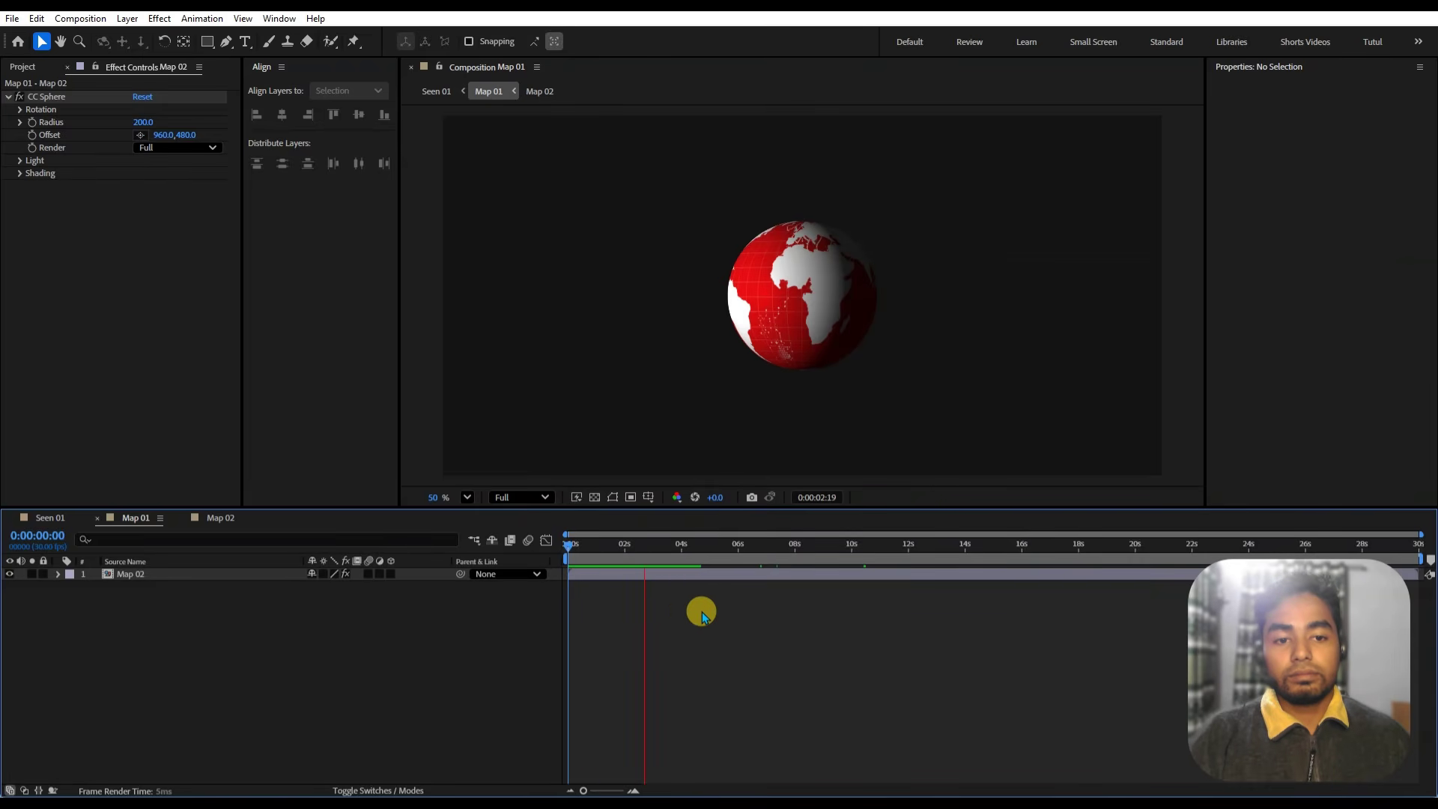
key(space)
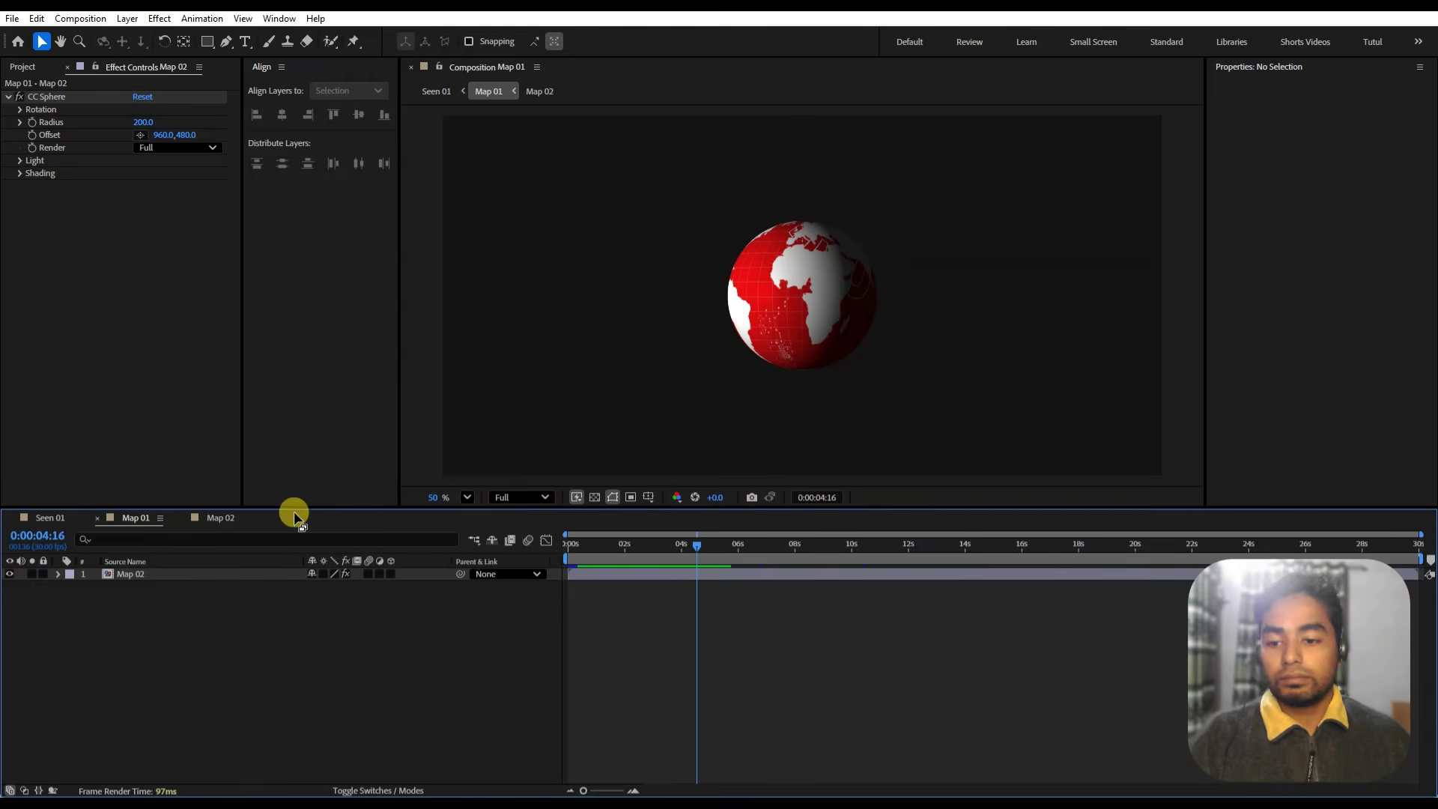
- Set the CC Sphere radius of the Map 02 globe to 350
click(136, 123)
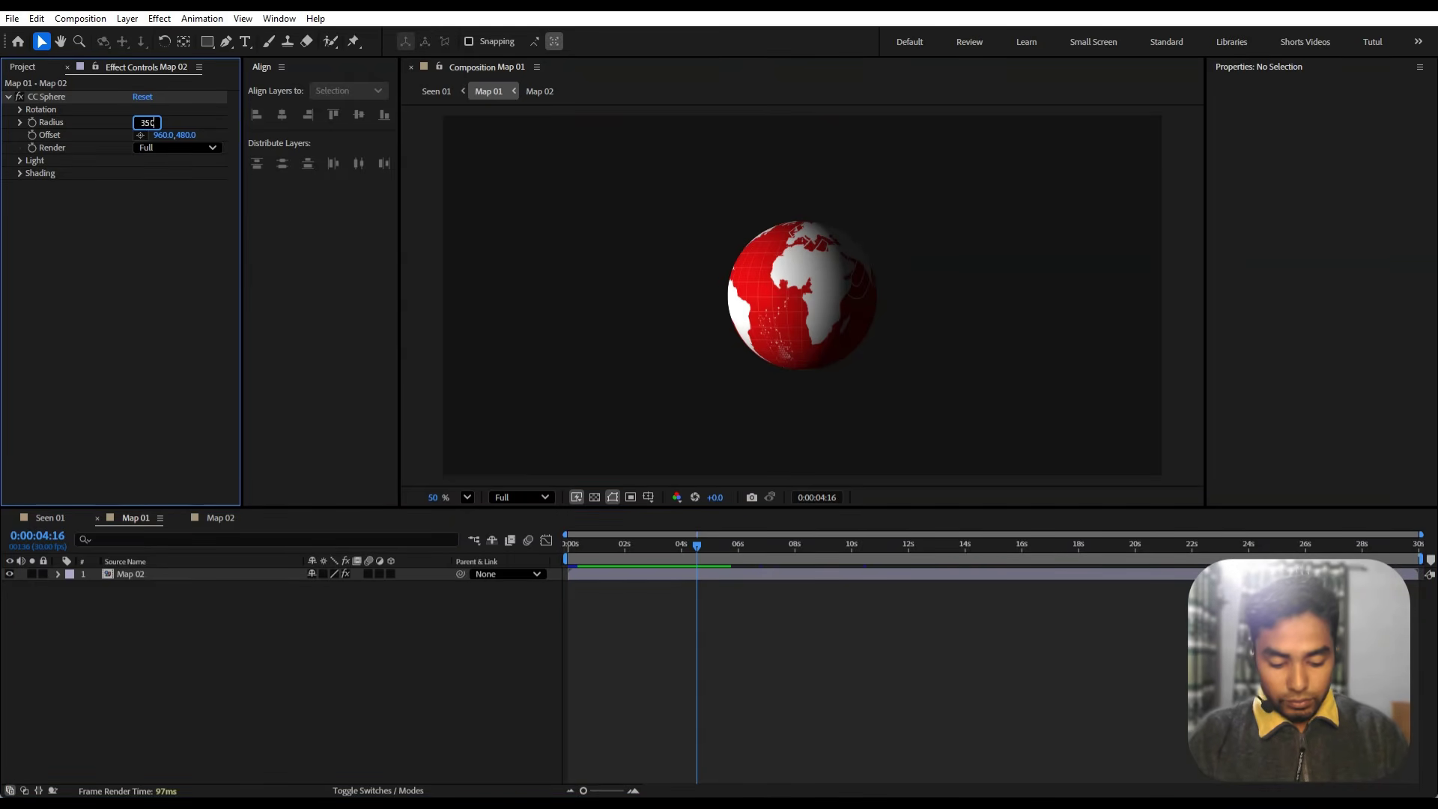
text(350)
click(133, 124)
click(321, 649)
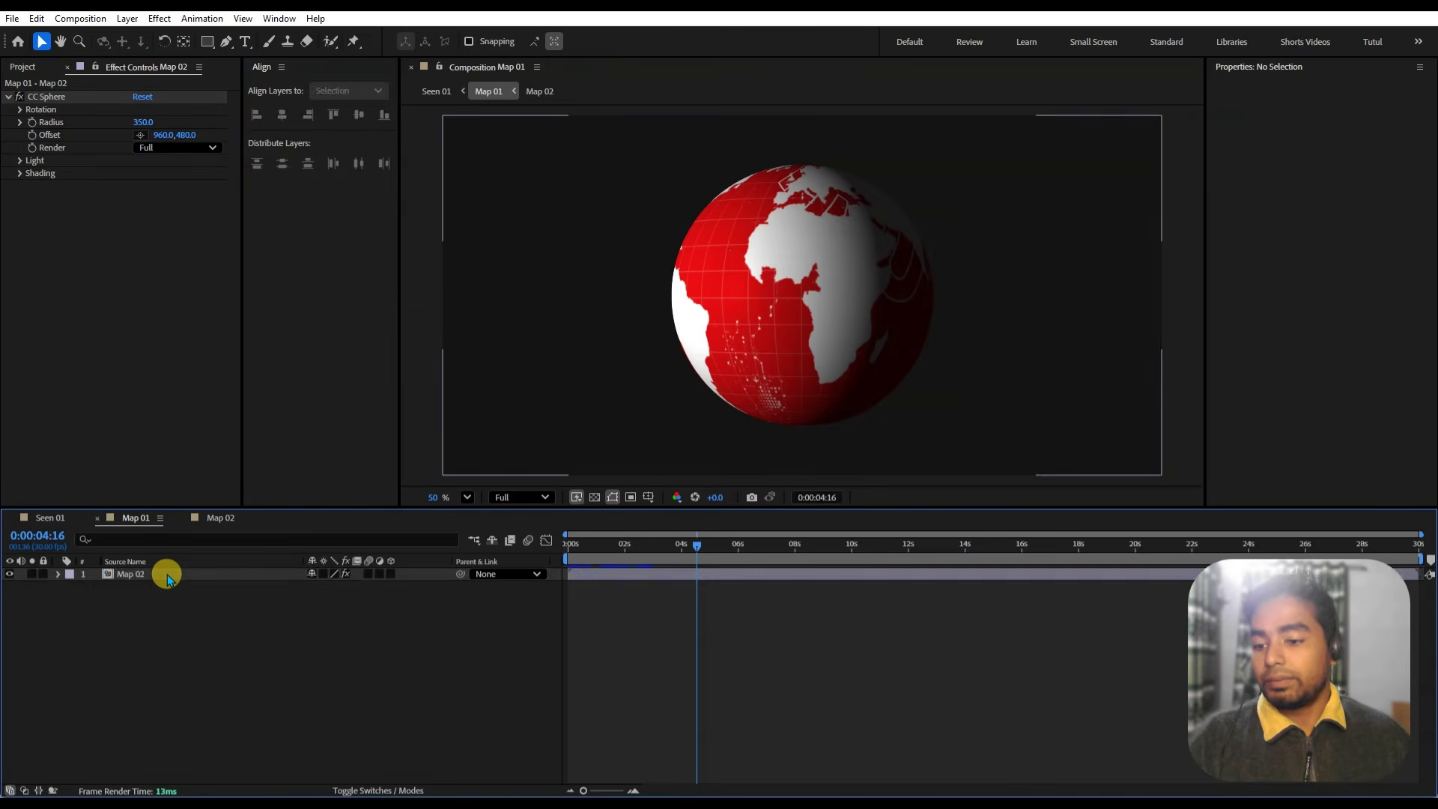
- Set the CC Sphere shading's Ambient value to 30 on the Map 02 layer
click(167, 573)
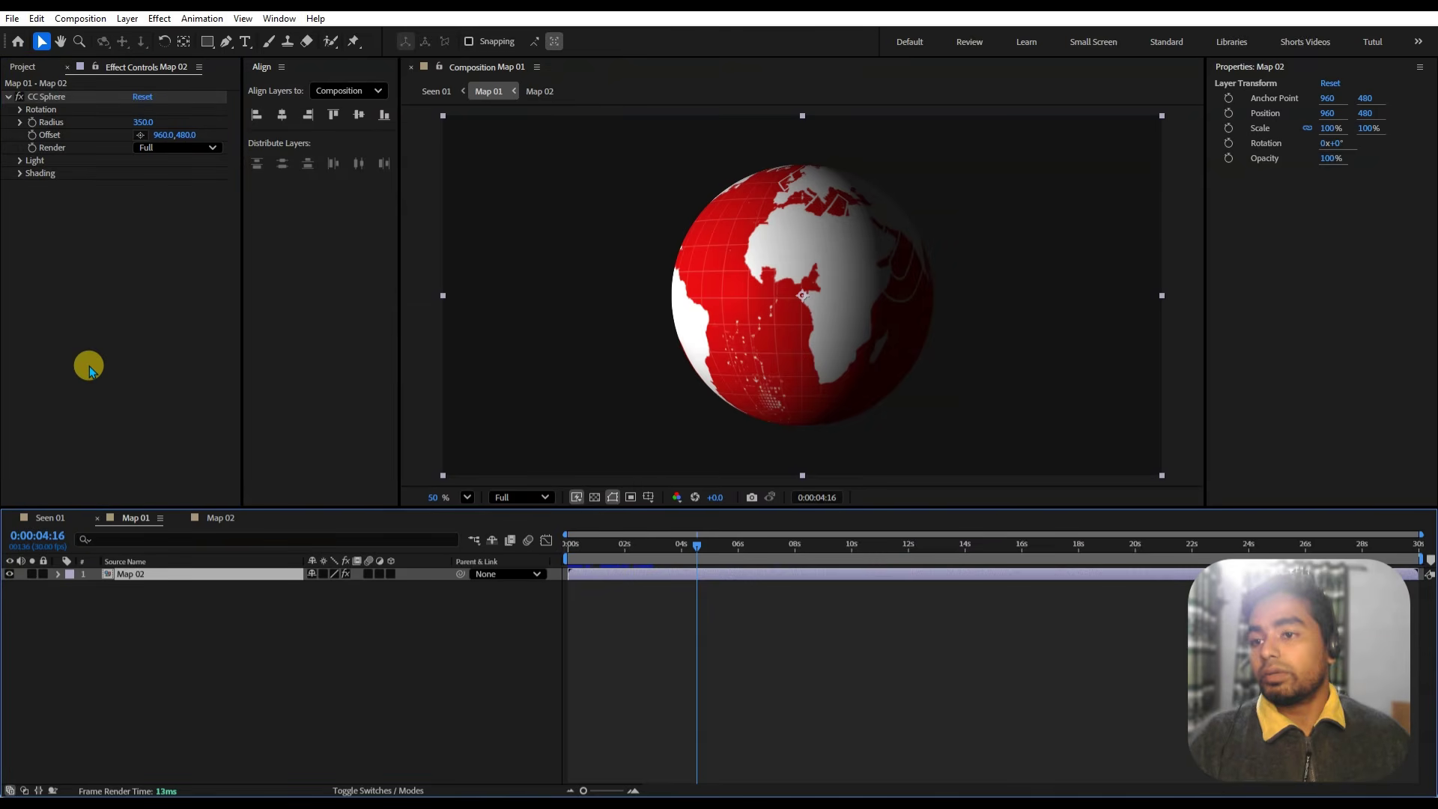
click(18, 173)
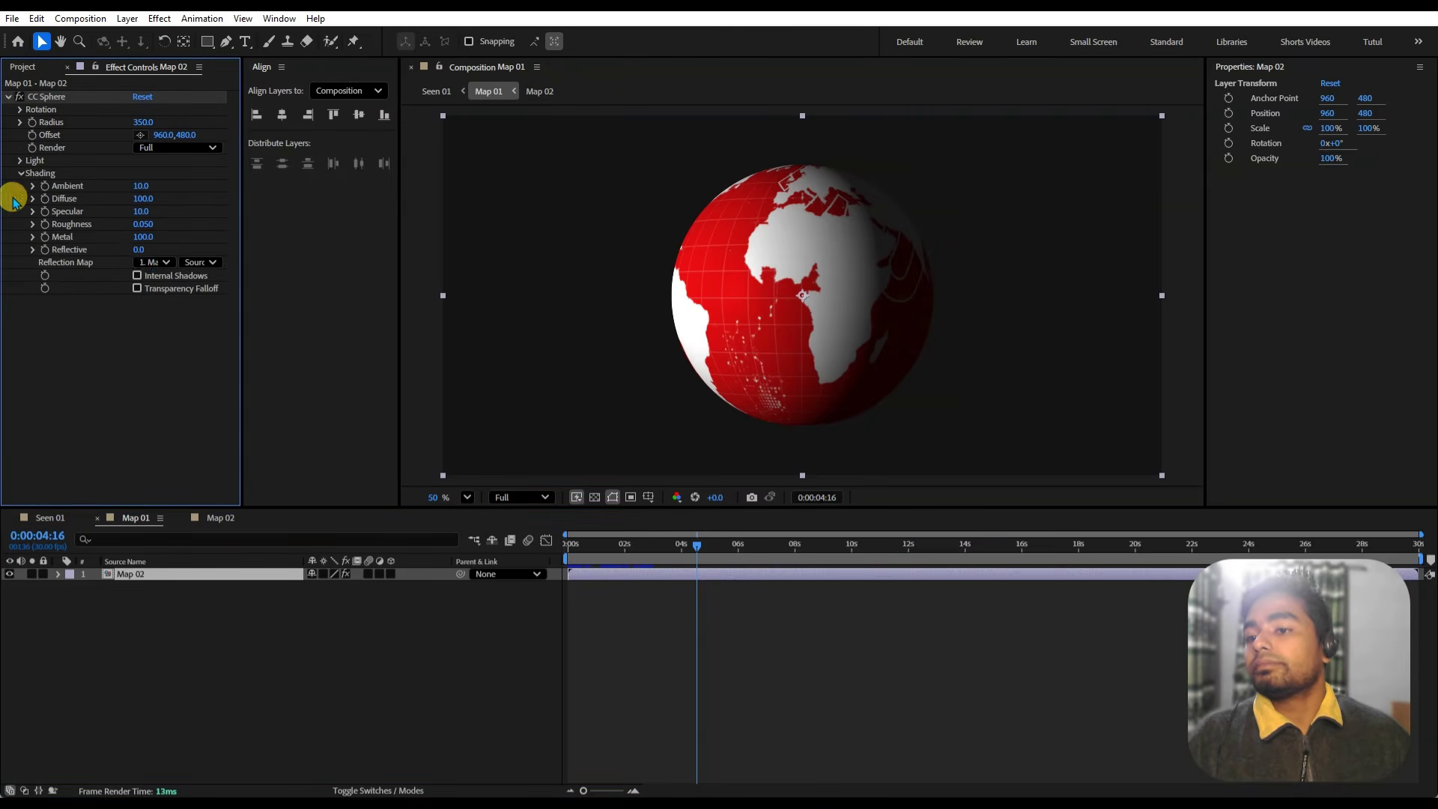
text(30)
click(136, 187)
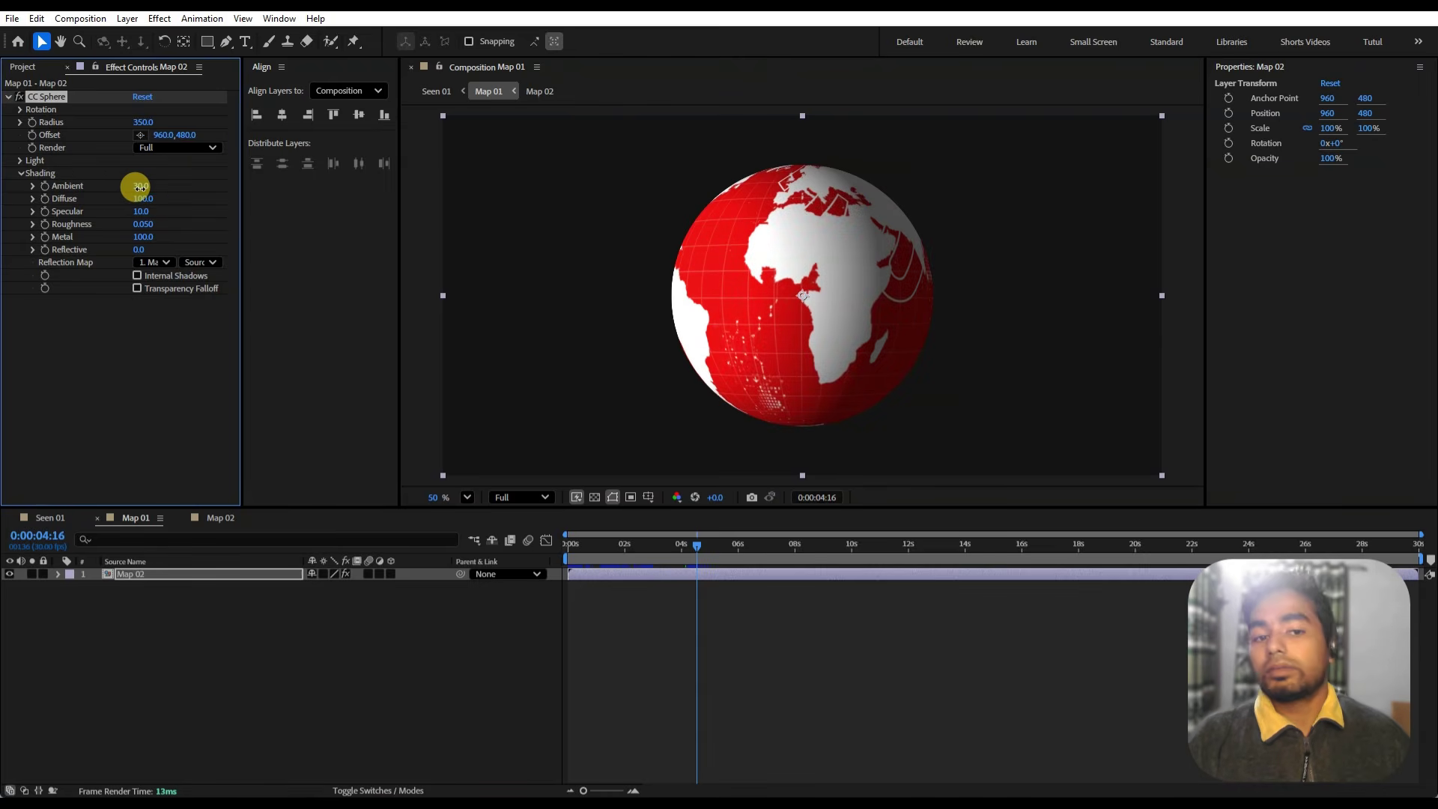
click(64, 281)
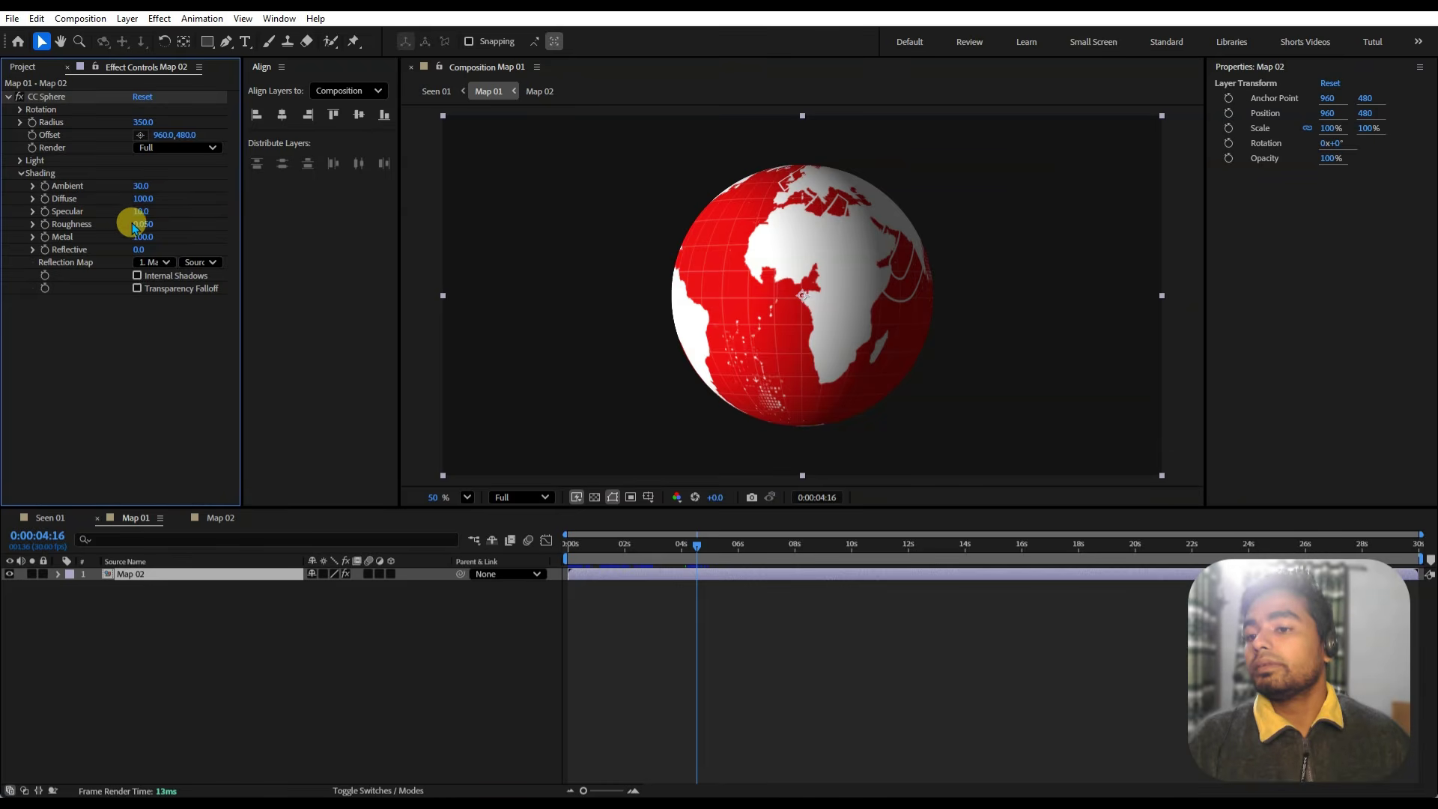
- Set the sphere's shading to Specular 100, Metal 20 and Roughness about 0.101, and scrub through the timeline to check it
click(121, 233)
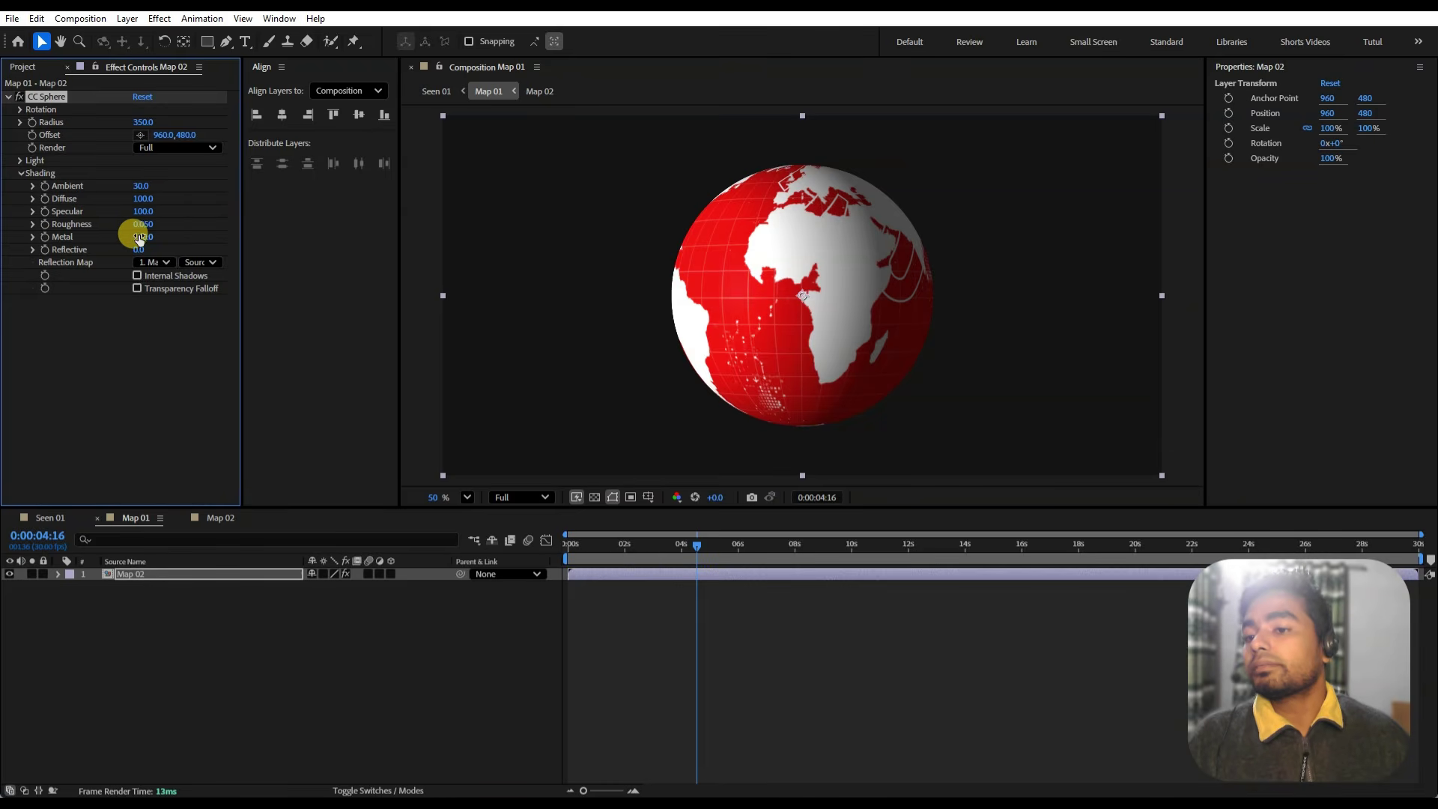
text(20)
click(139, 238)
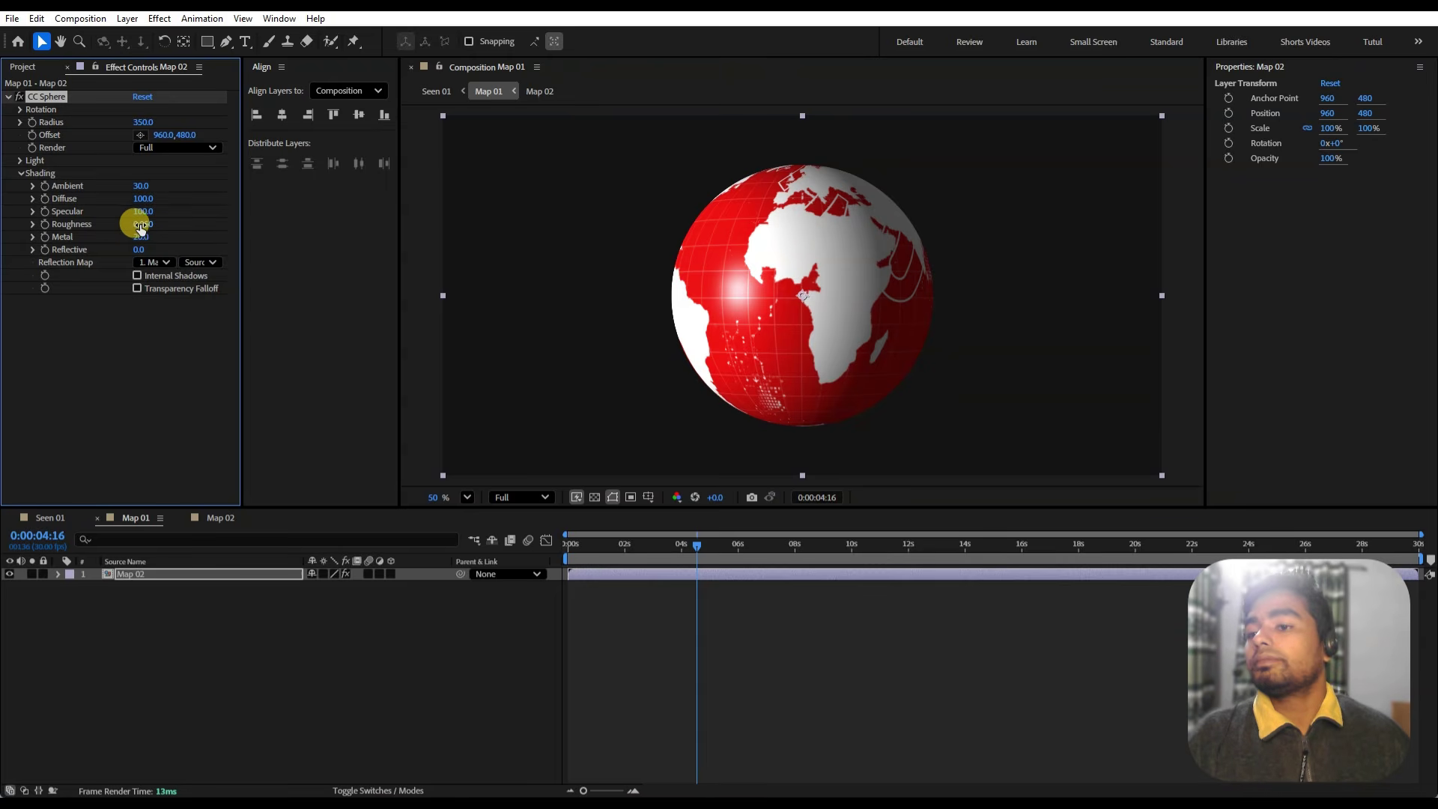
drag(142, 224, 181, 226)
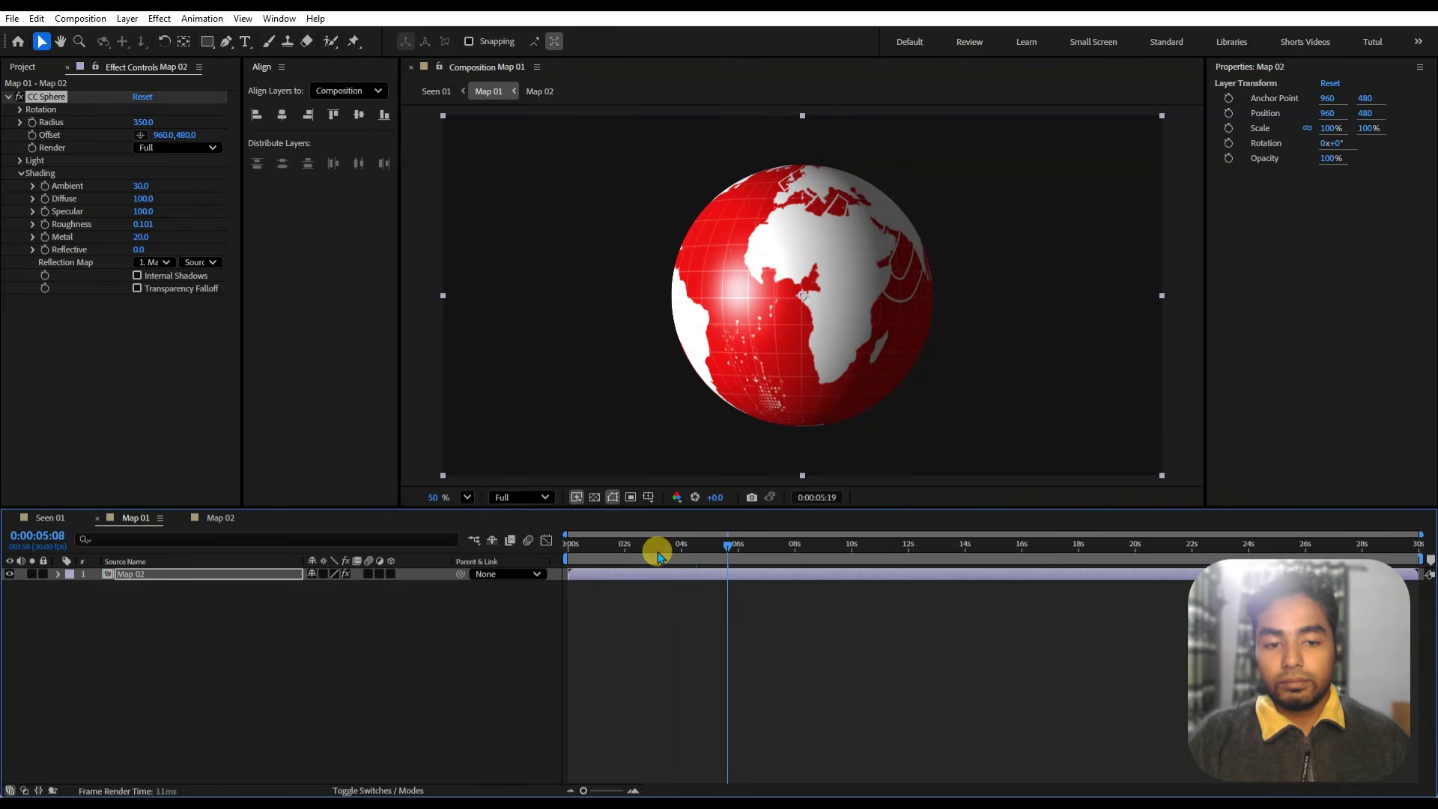
drag(696, 573, 851, 614)
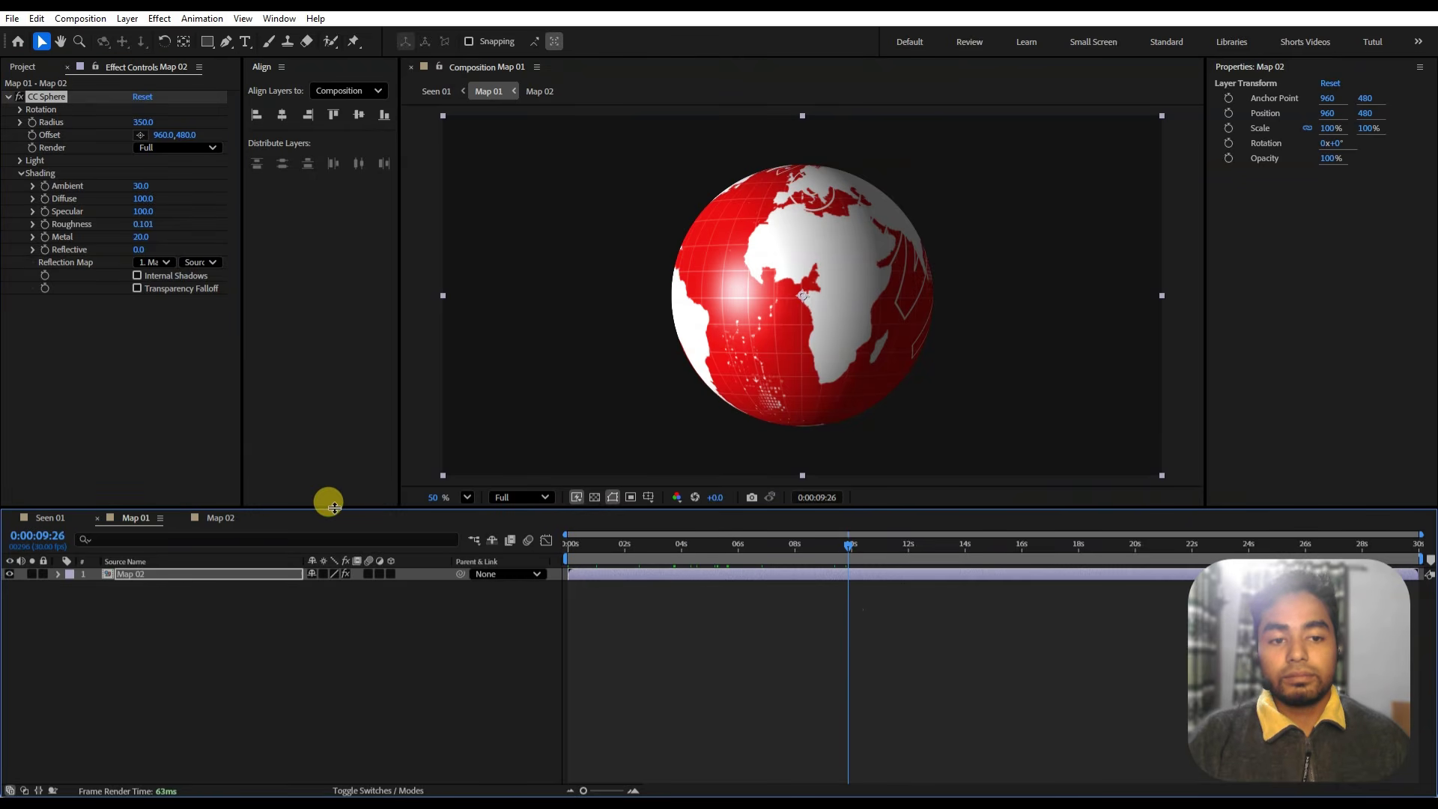
- In Map 02 at 0:00:14:24, shift both position keyframes of the News Intro text up and inward, placing it at about 627, 773.3
click(220, 520)
drag(736, 610, 722, 638)
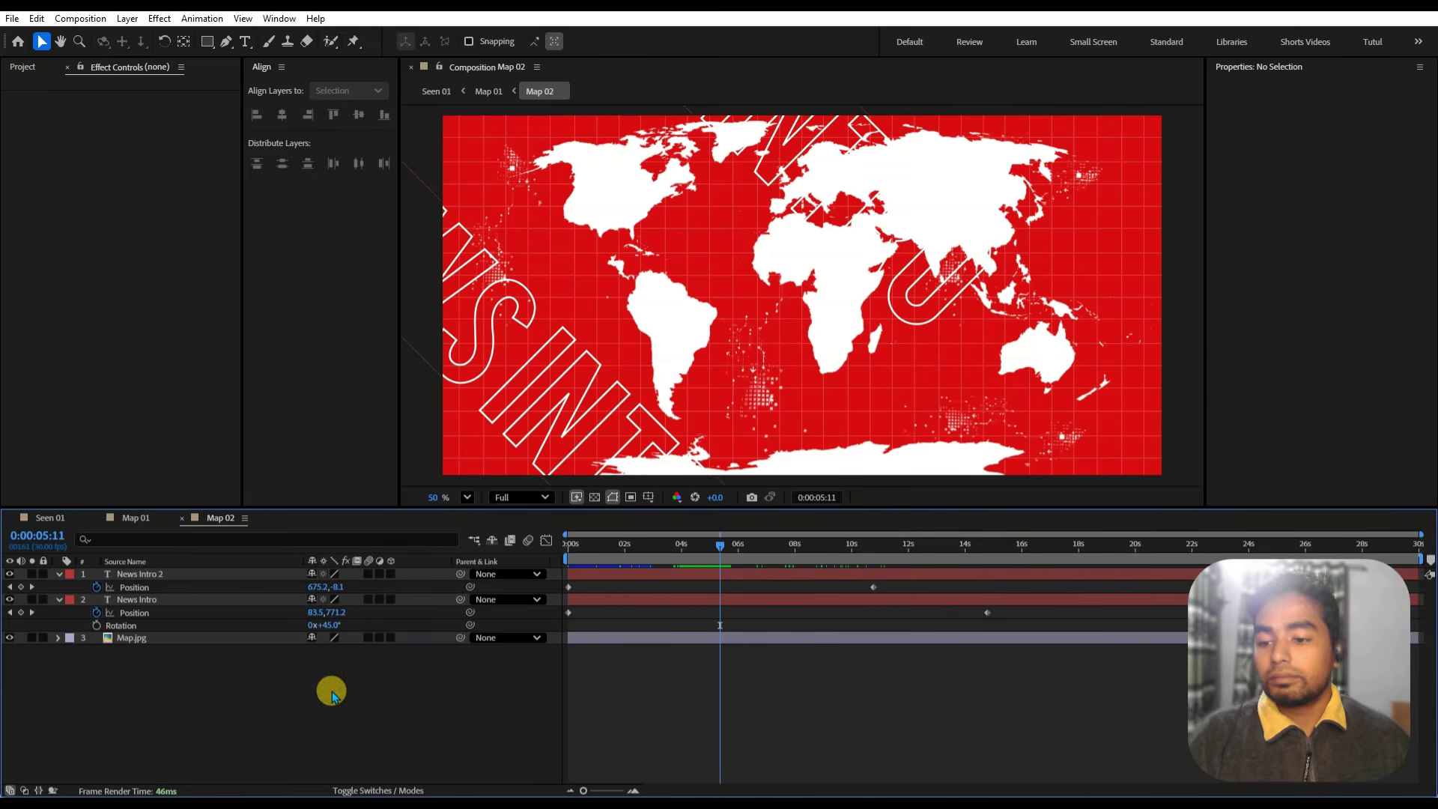
click(147, 615)
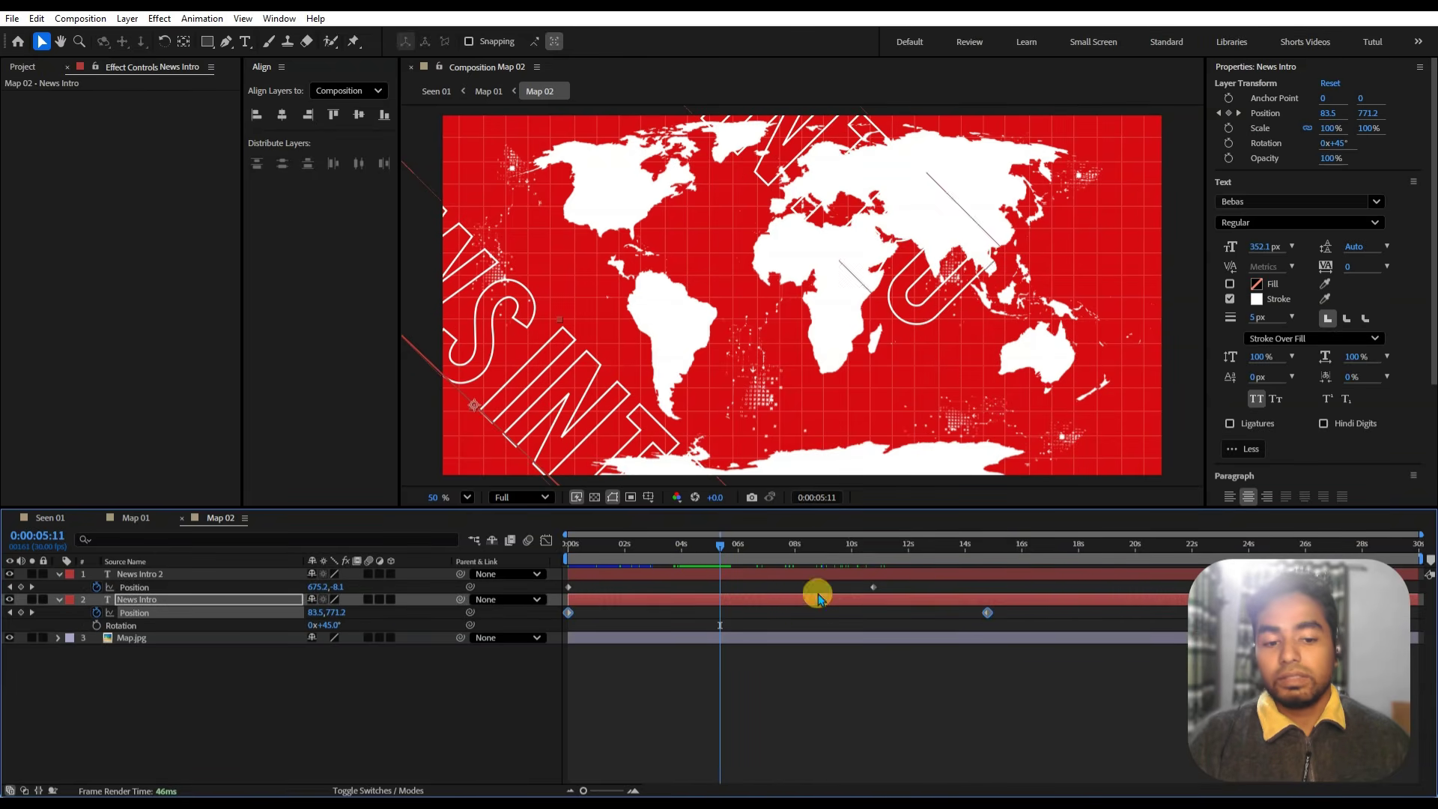
drag(758, 545, 983, 607)
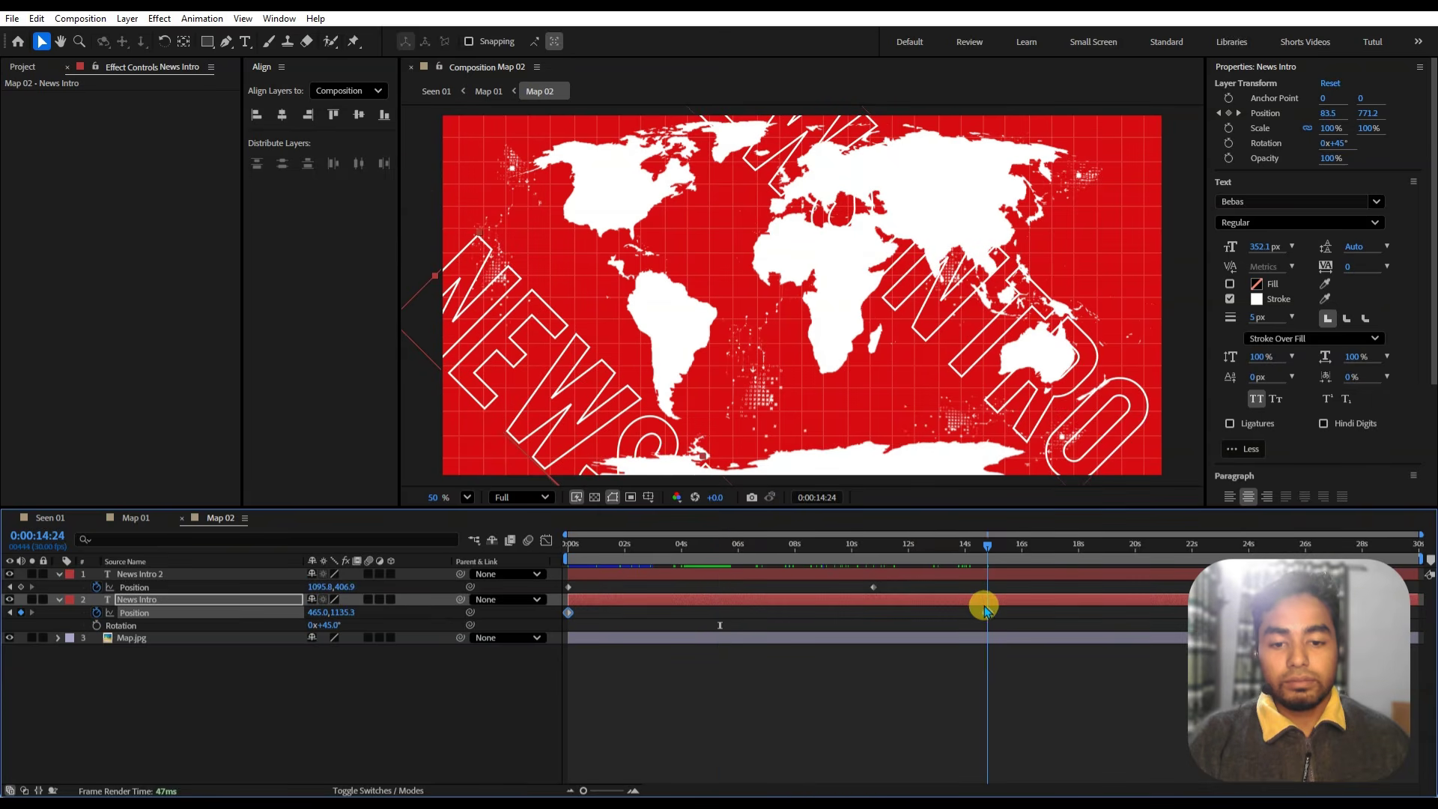
scroll(658, 320, down, 5)
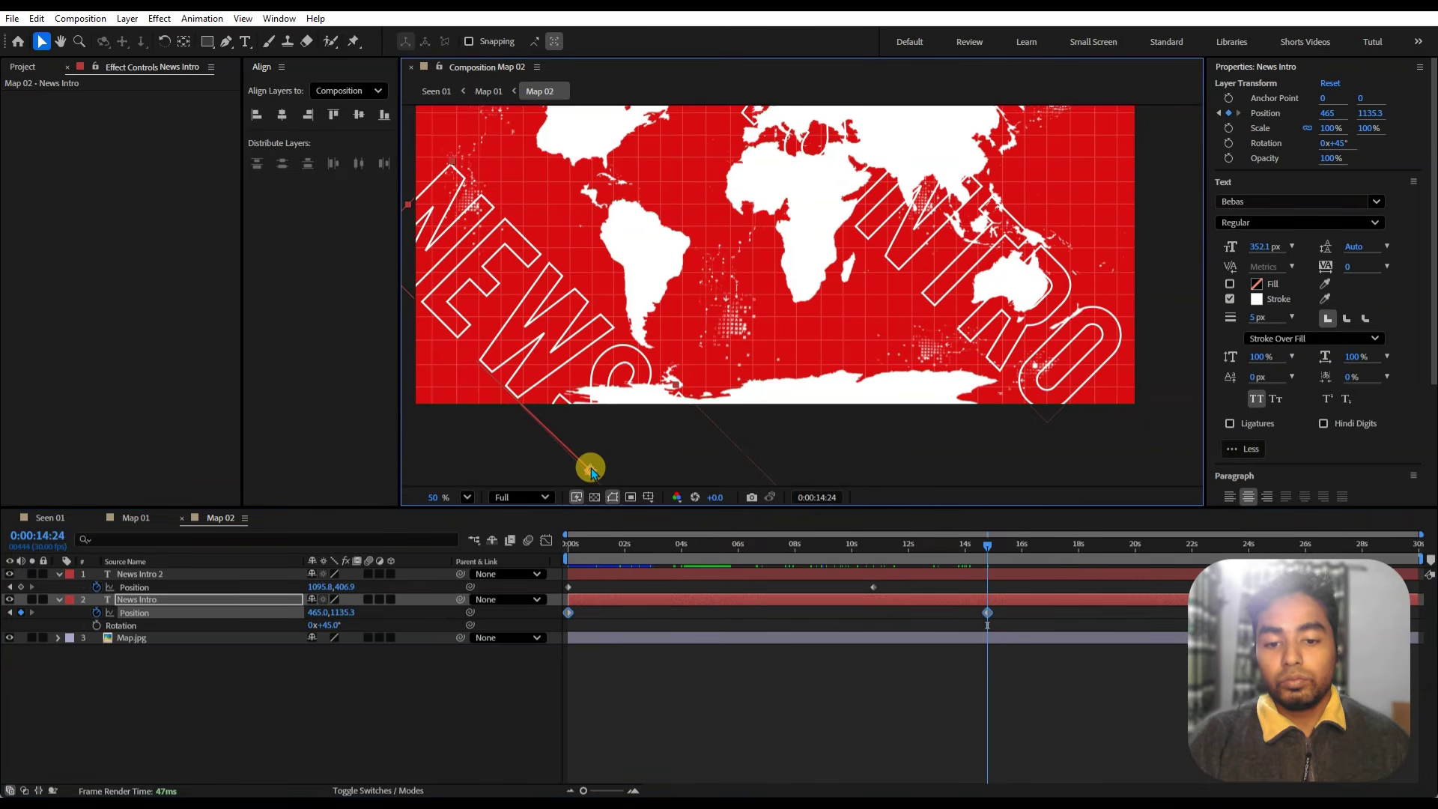
drag(588, 468, 652, 337)
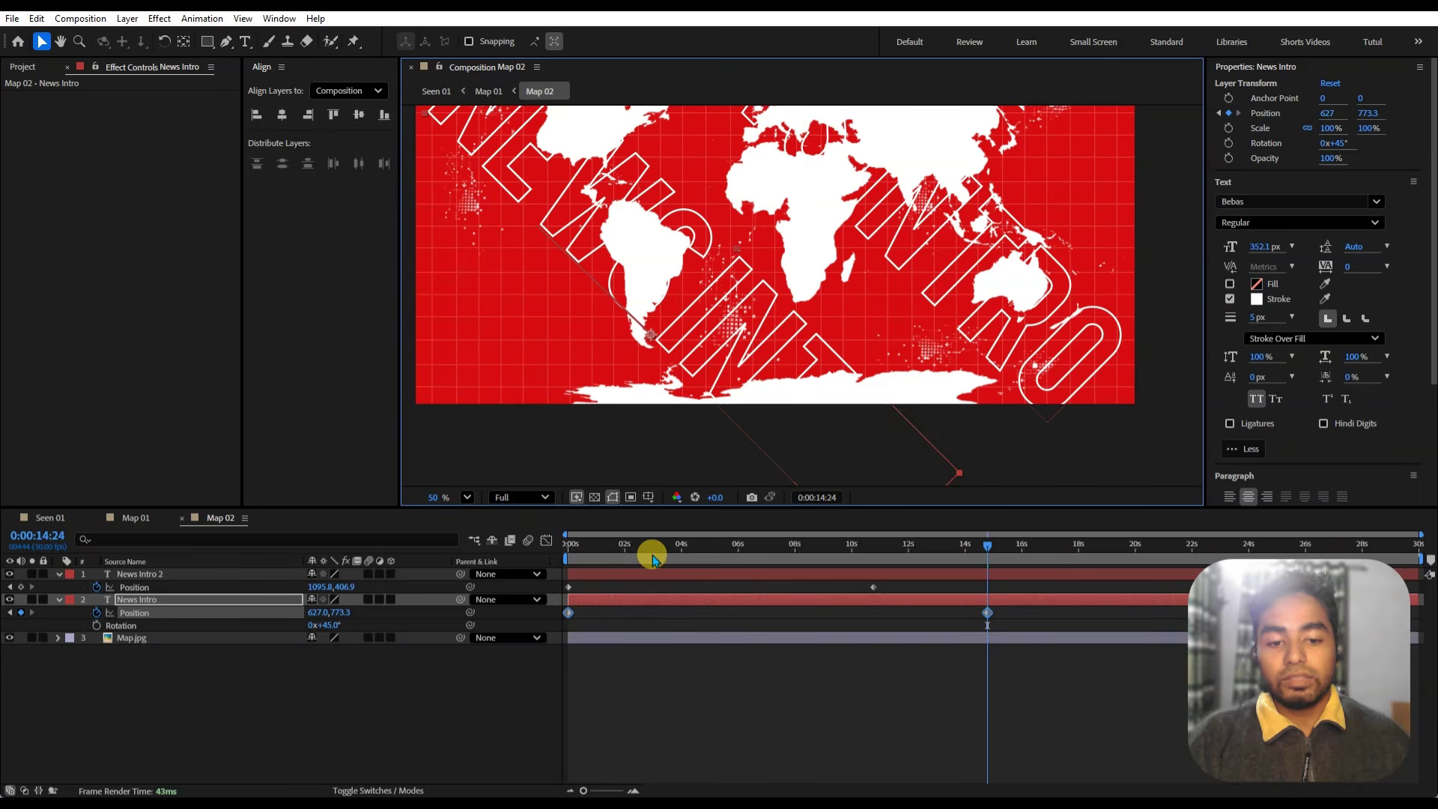
- Preview the repositioned text on the Map 01 globe from the start and save the project
click(142, 518)
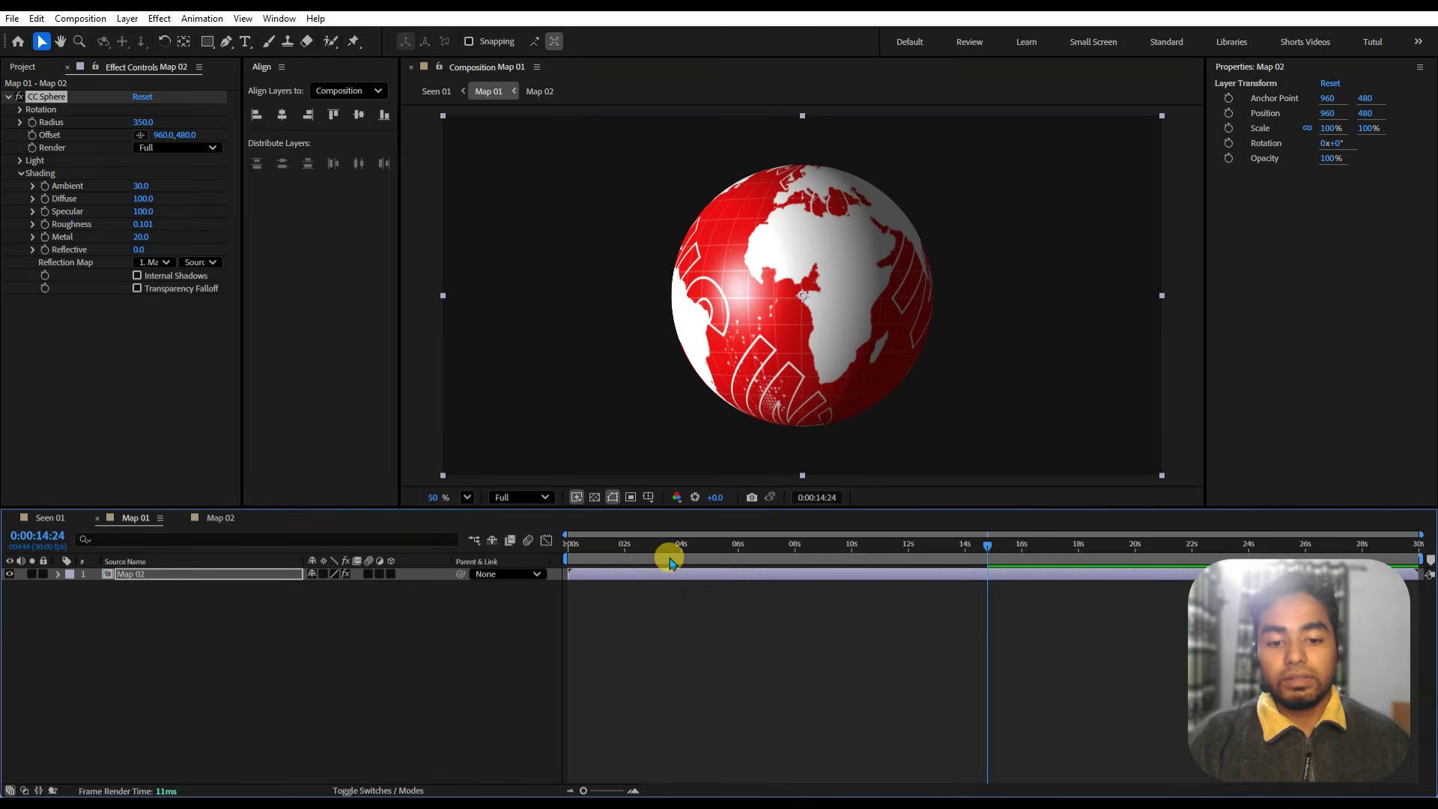
drag(552, 547, 670, 558)
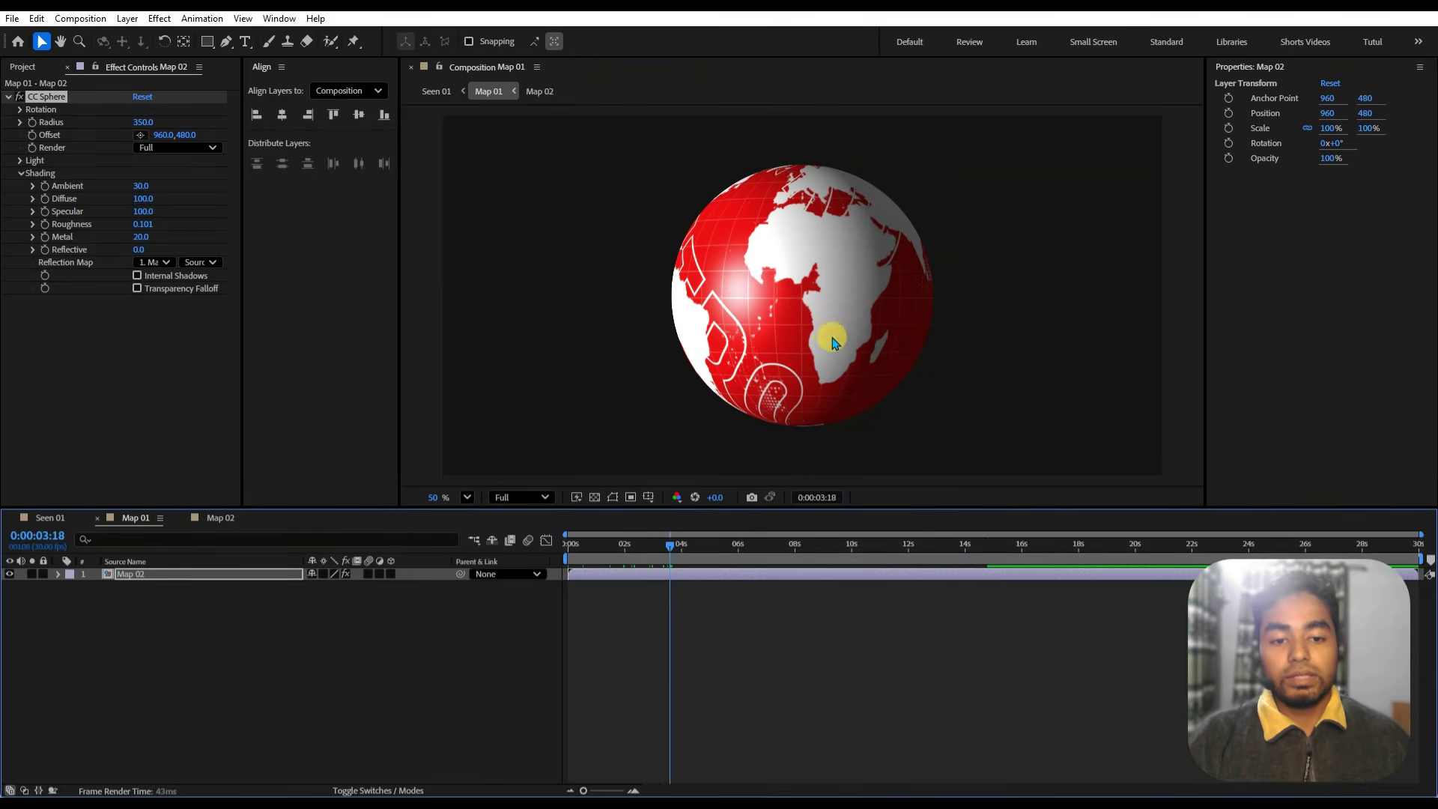
key(space)
drag(782, 552, 475, 552)
key(space)
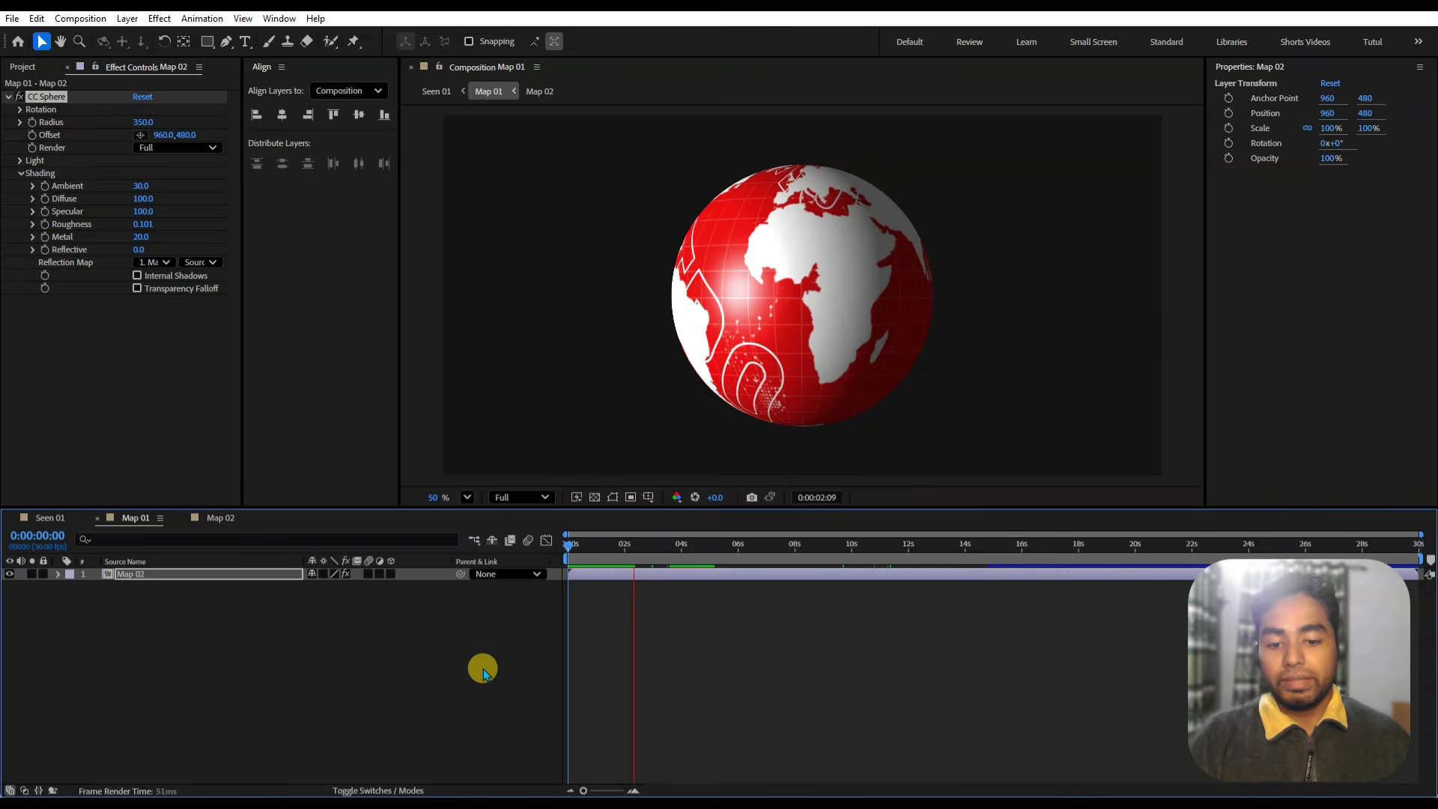
key(space)
key(ctrl+s)
click(255, 674)
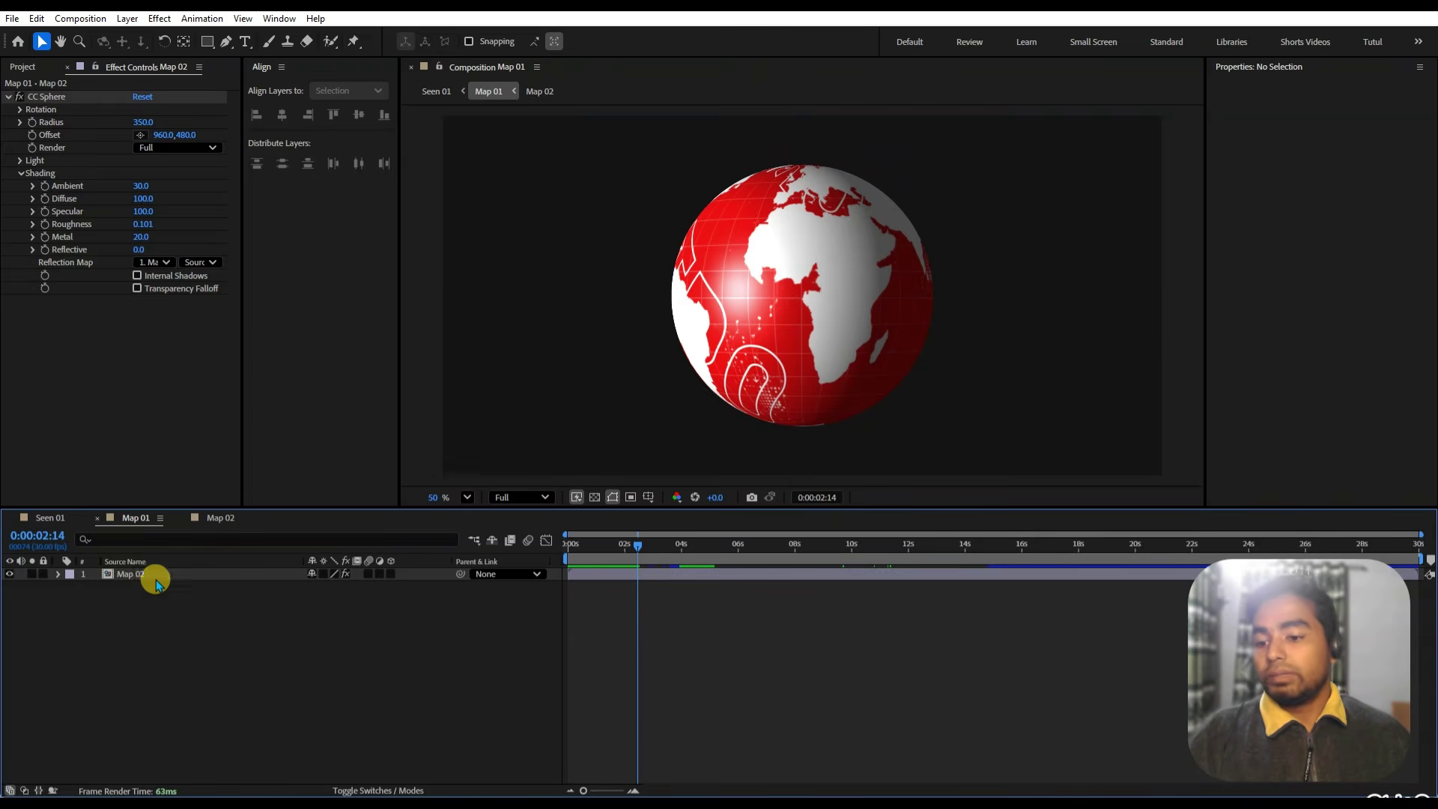
- Add the expression time*60 to the CC Sphere's Rotation Y on the Map 02 layer and preview the spin from the start
click(154, 577)
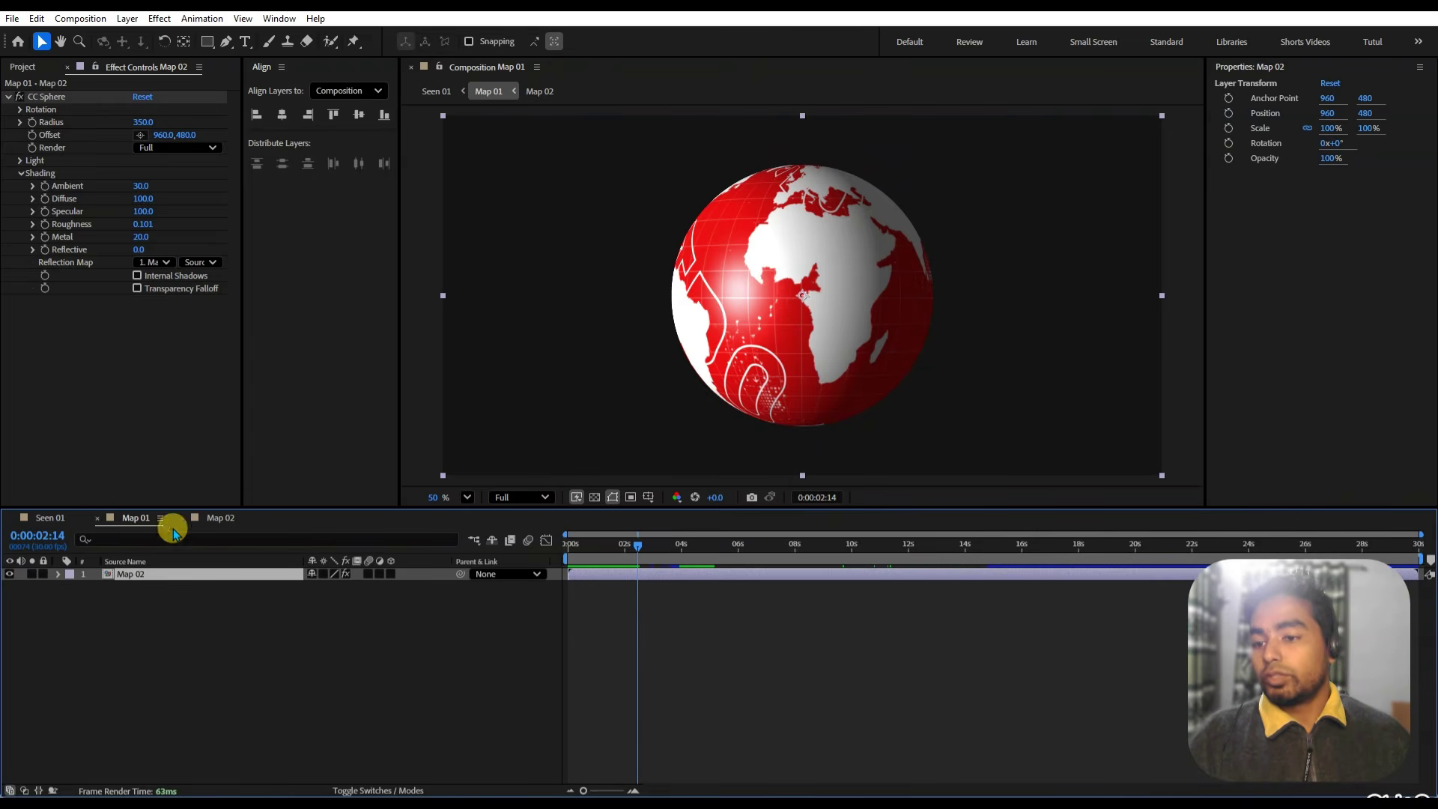
click(18, 109)
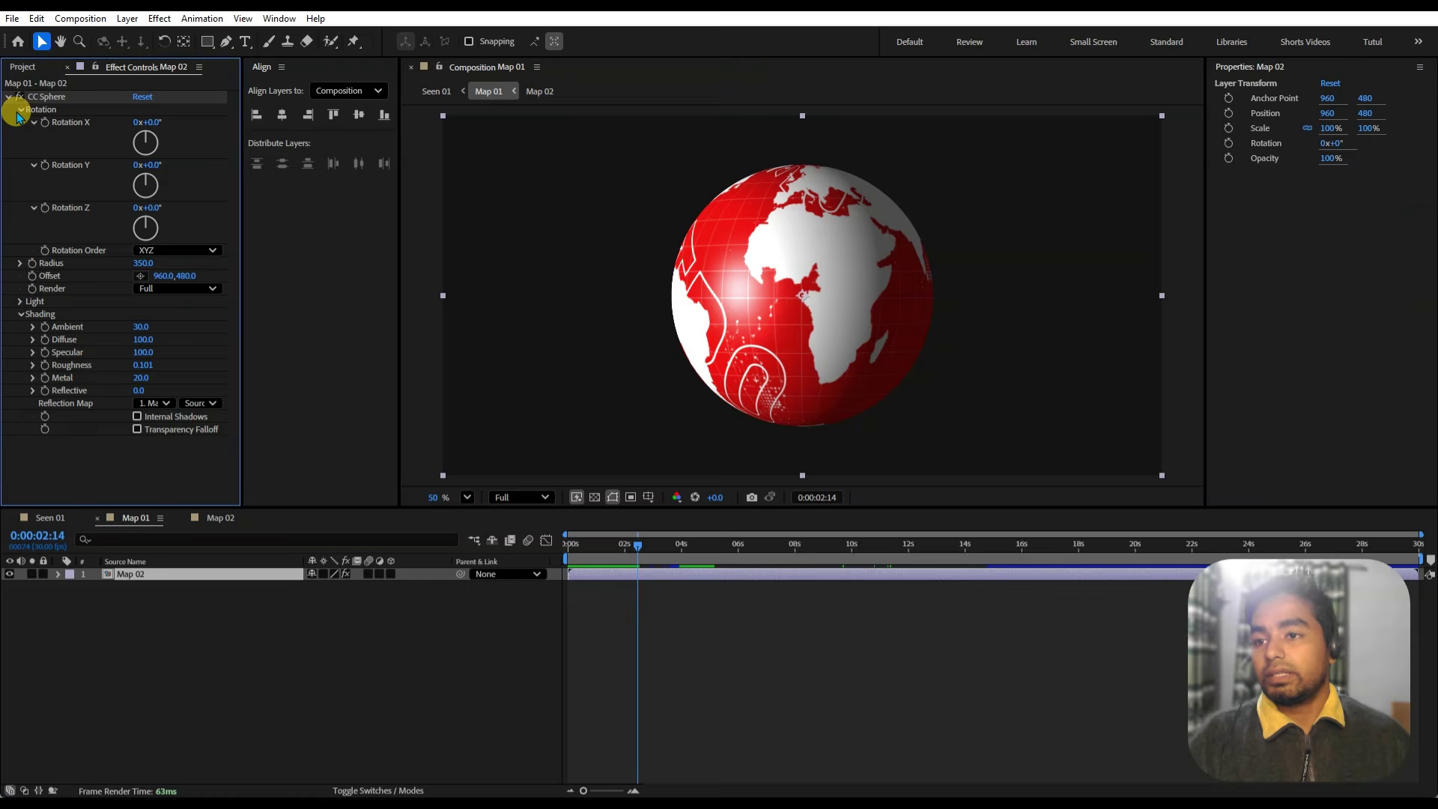
alt+click(46, 166)
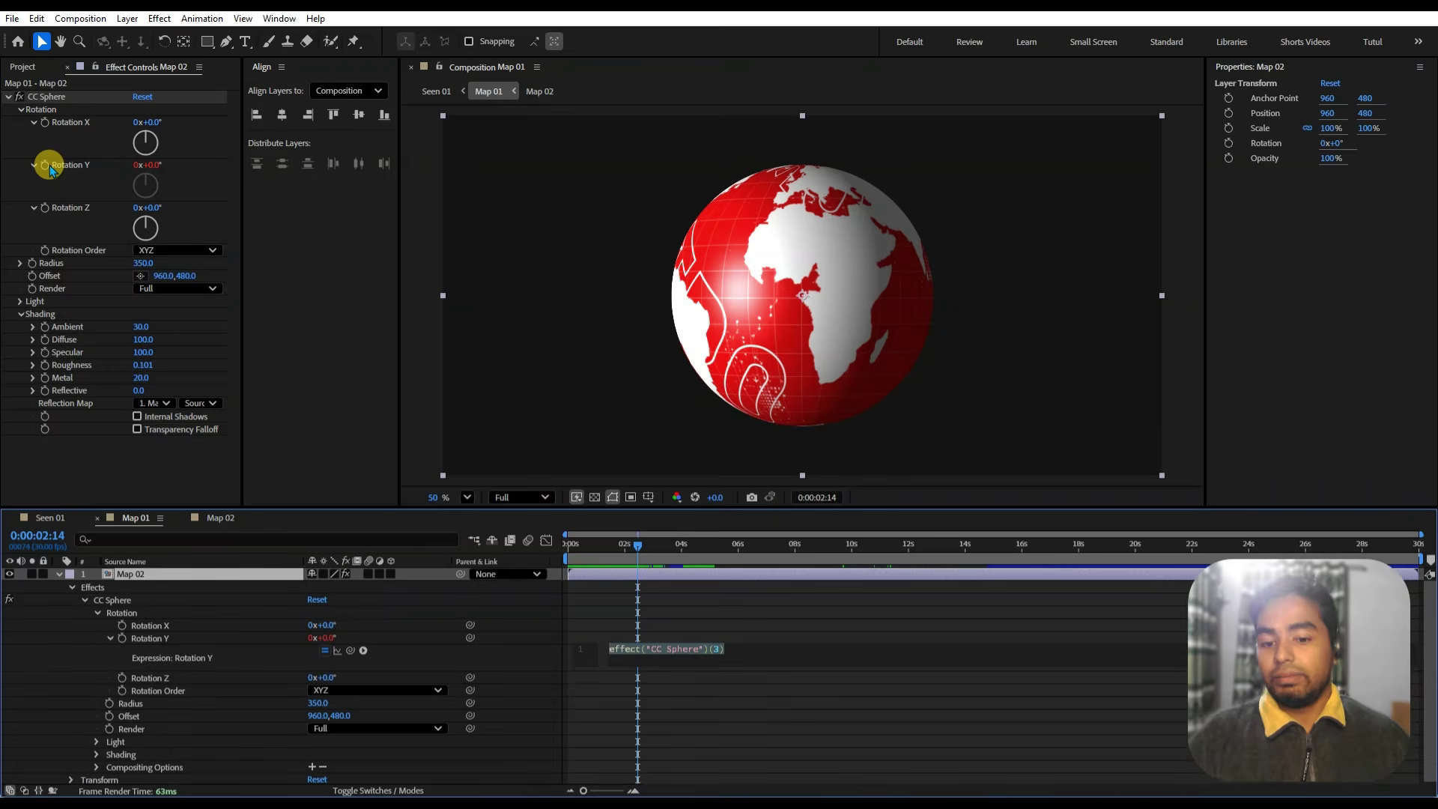
text(time)
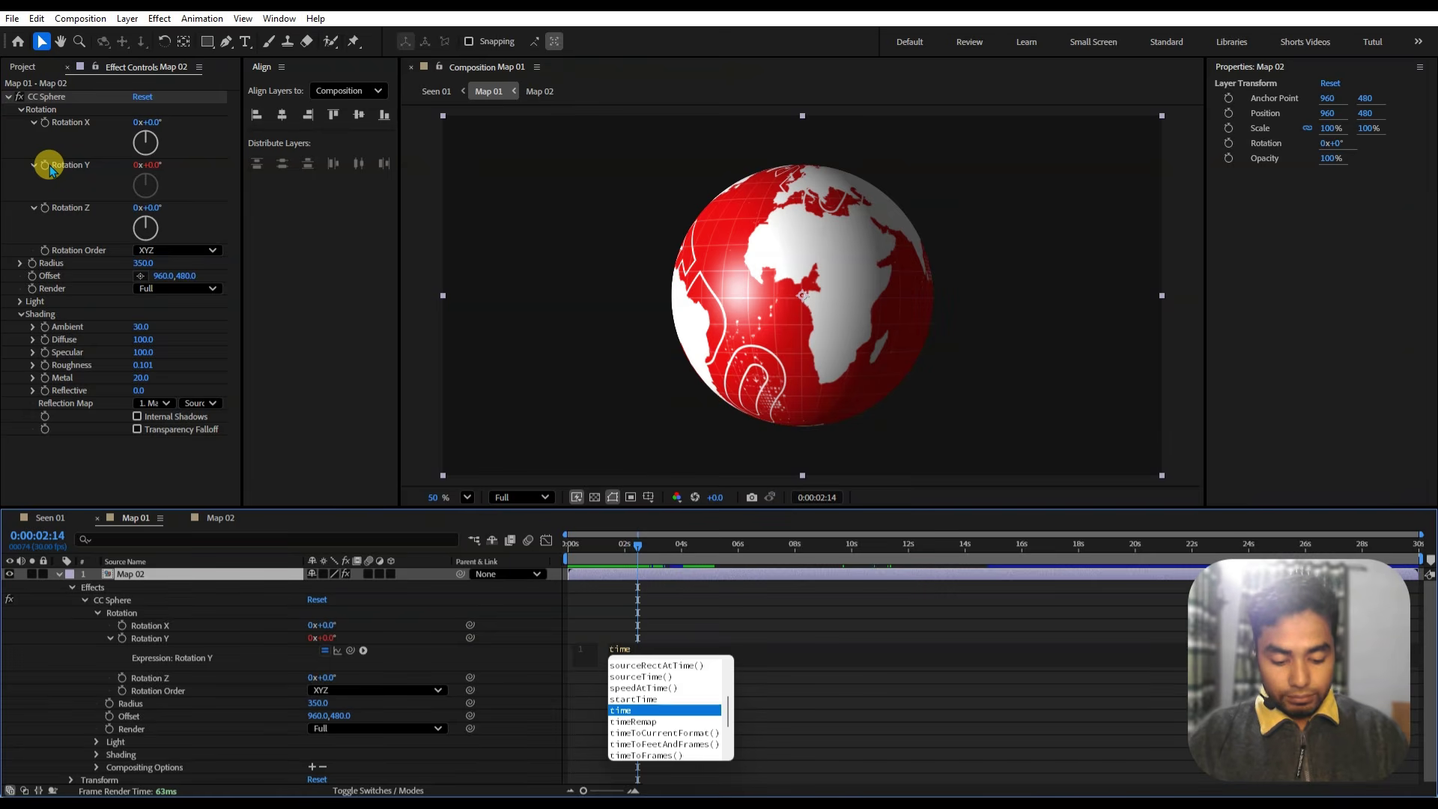
text(*)
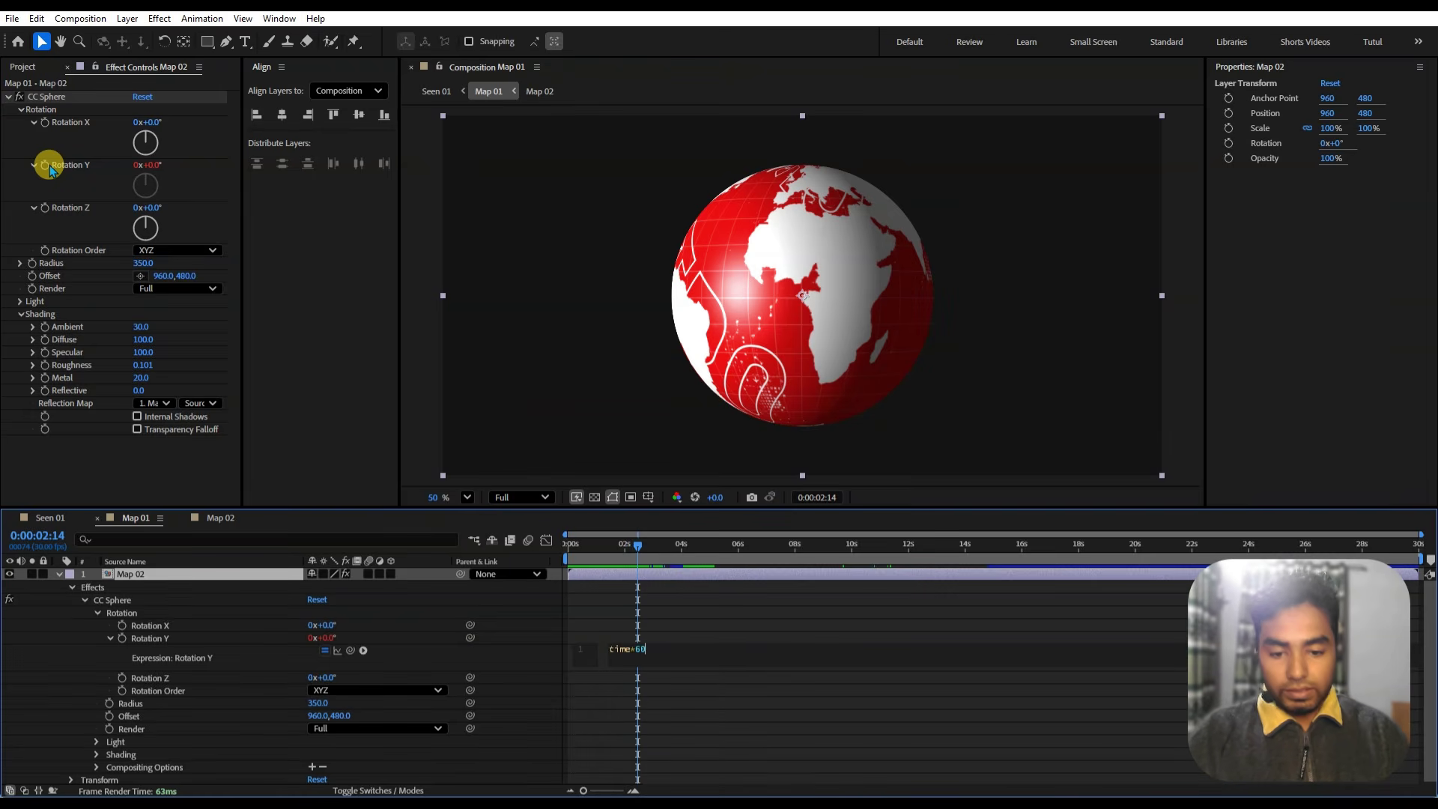
drag(656, 554, 577, 554)
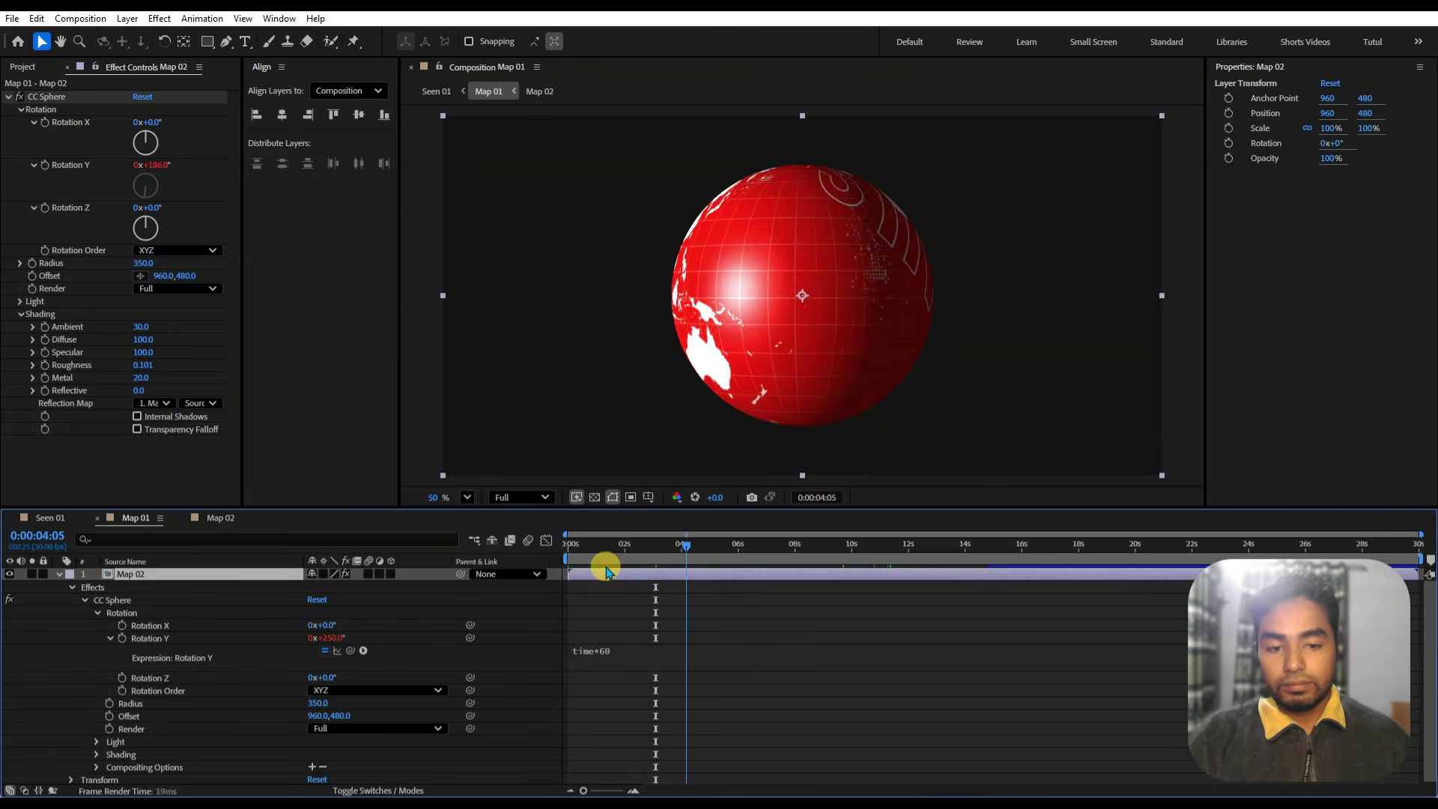
key(space)
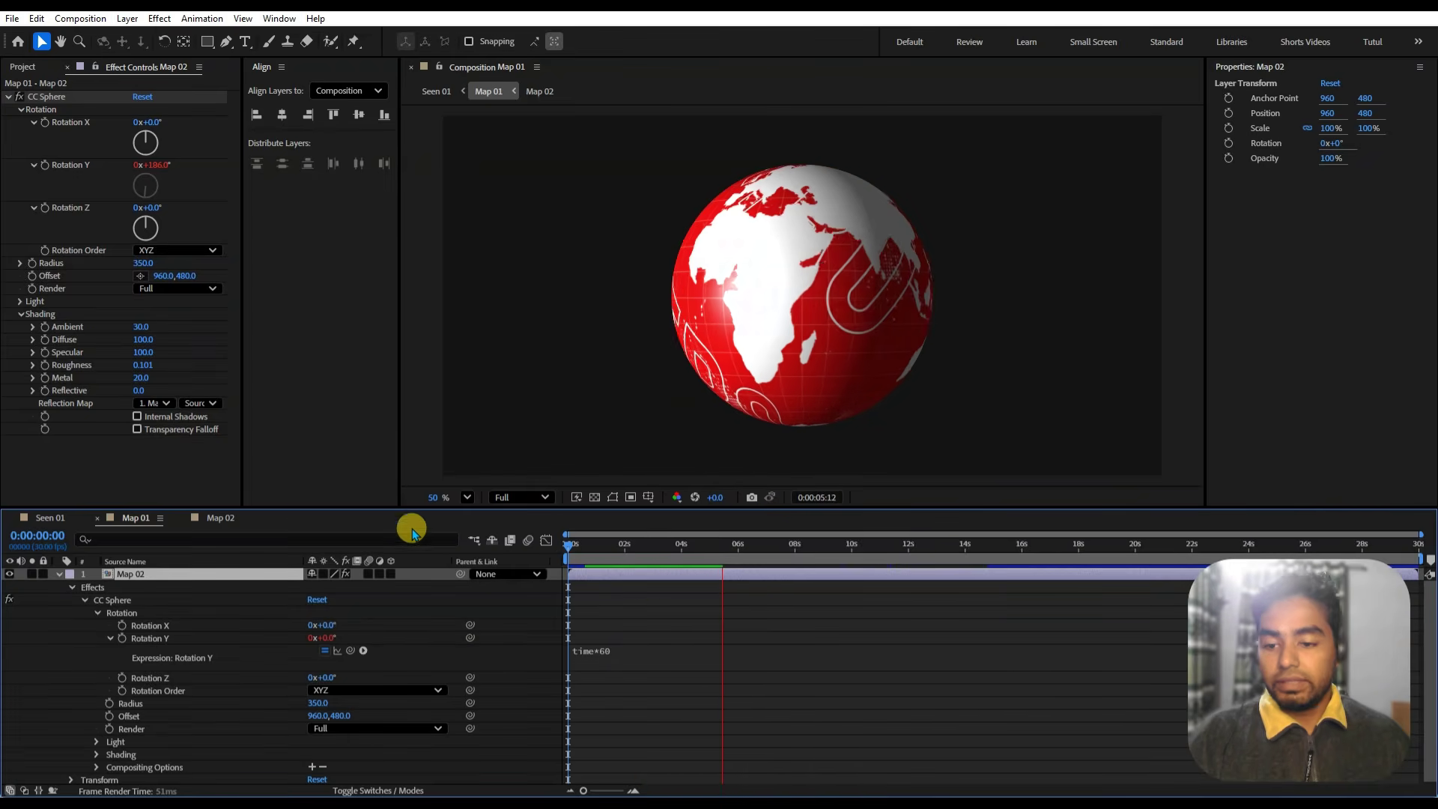
- Review the text animation in Map 02 from the start and close the Map 02 and Map 01 timelines to return to Seen 01
click(228, 517)
click(628, 633)
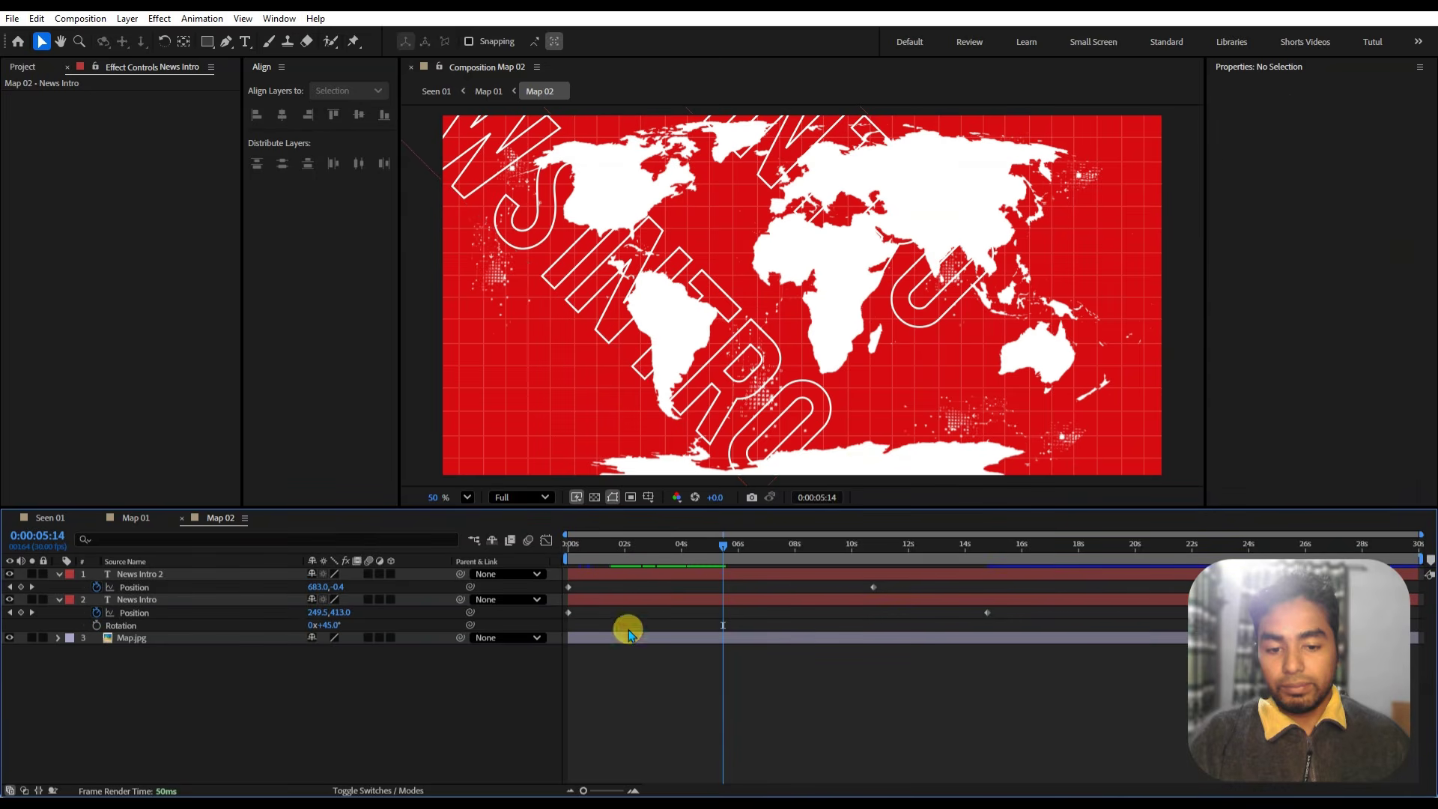
drag(733, 553, 539, 611)
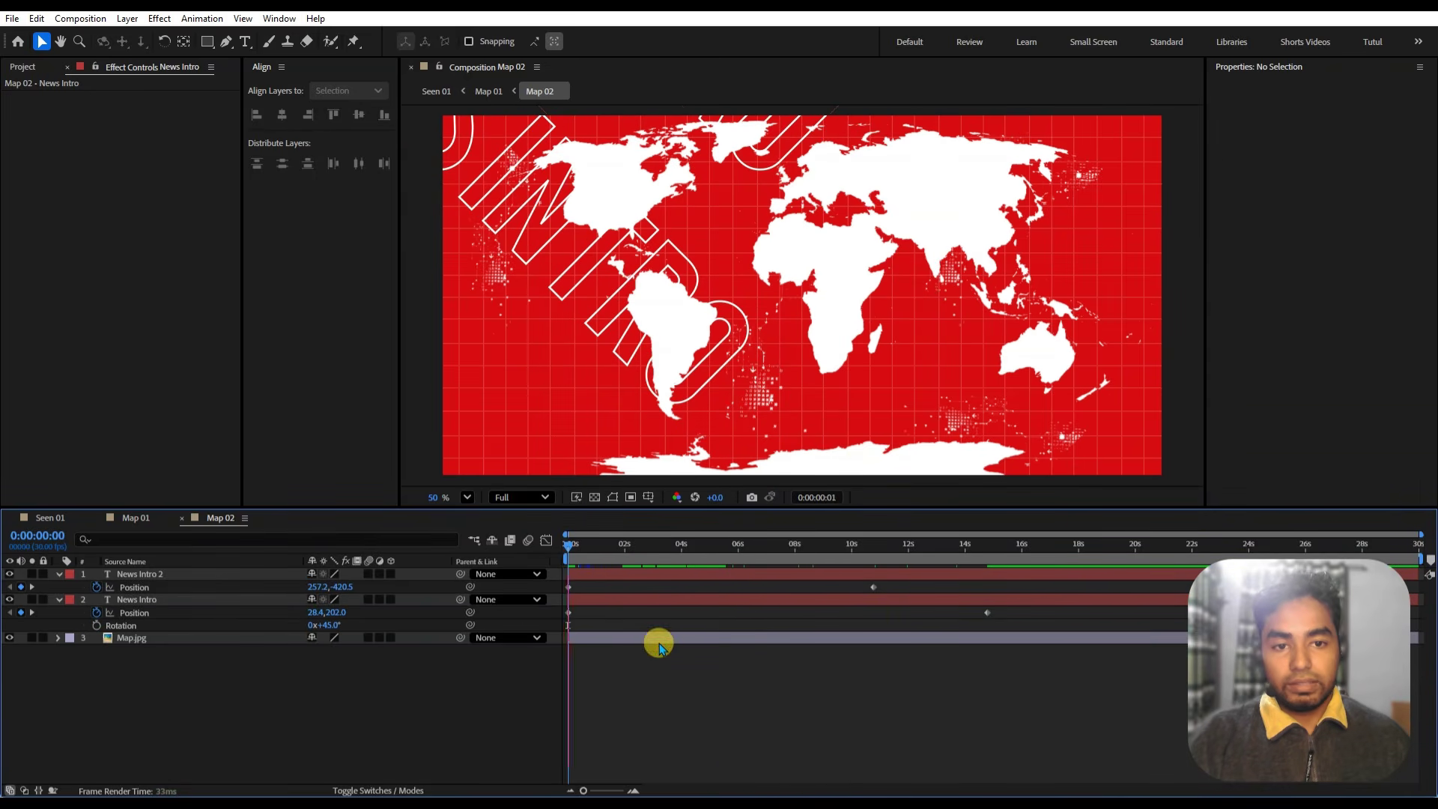
key(space)
click(180, 518)
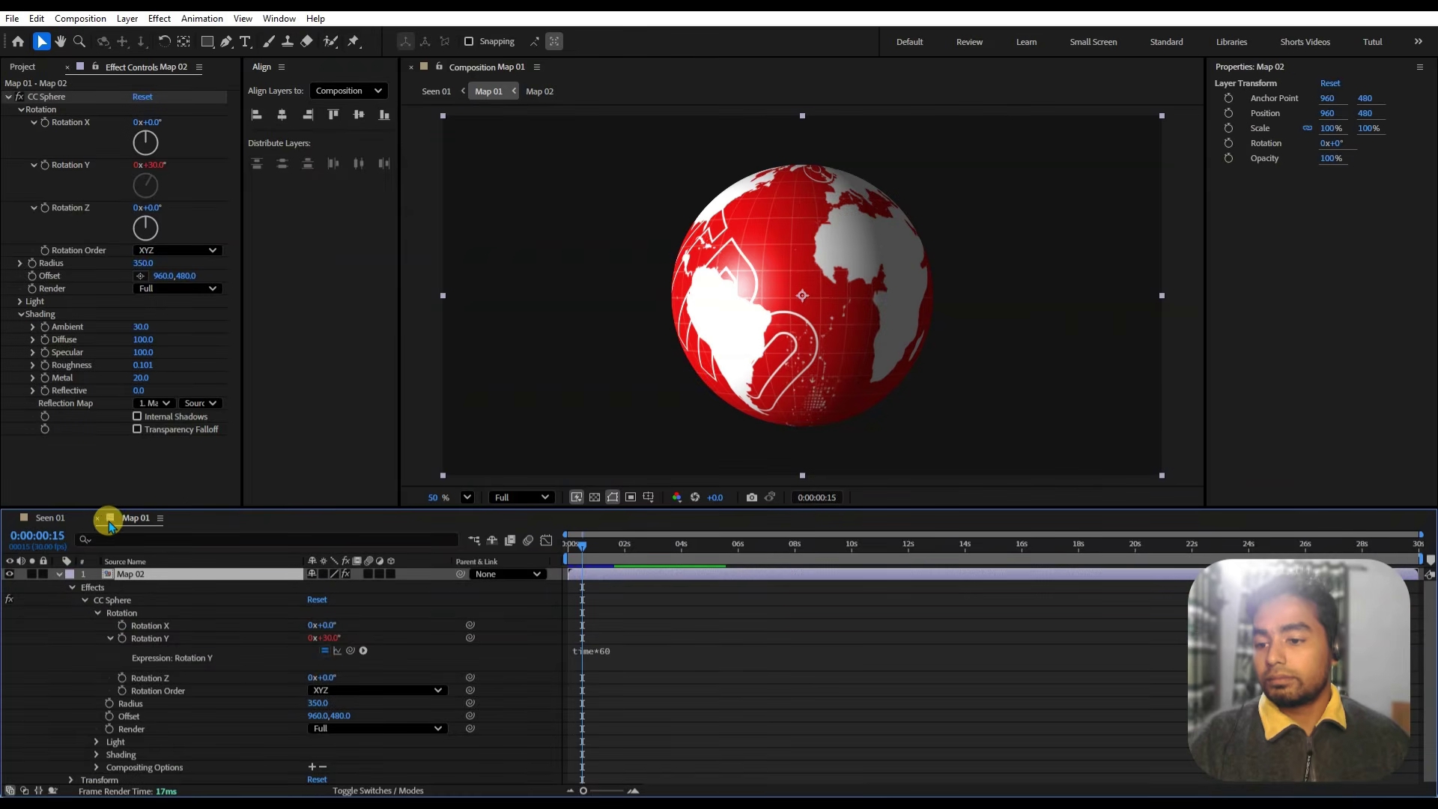
click(95, 519)
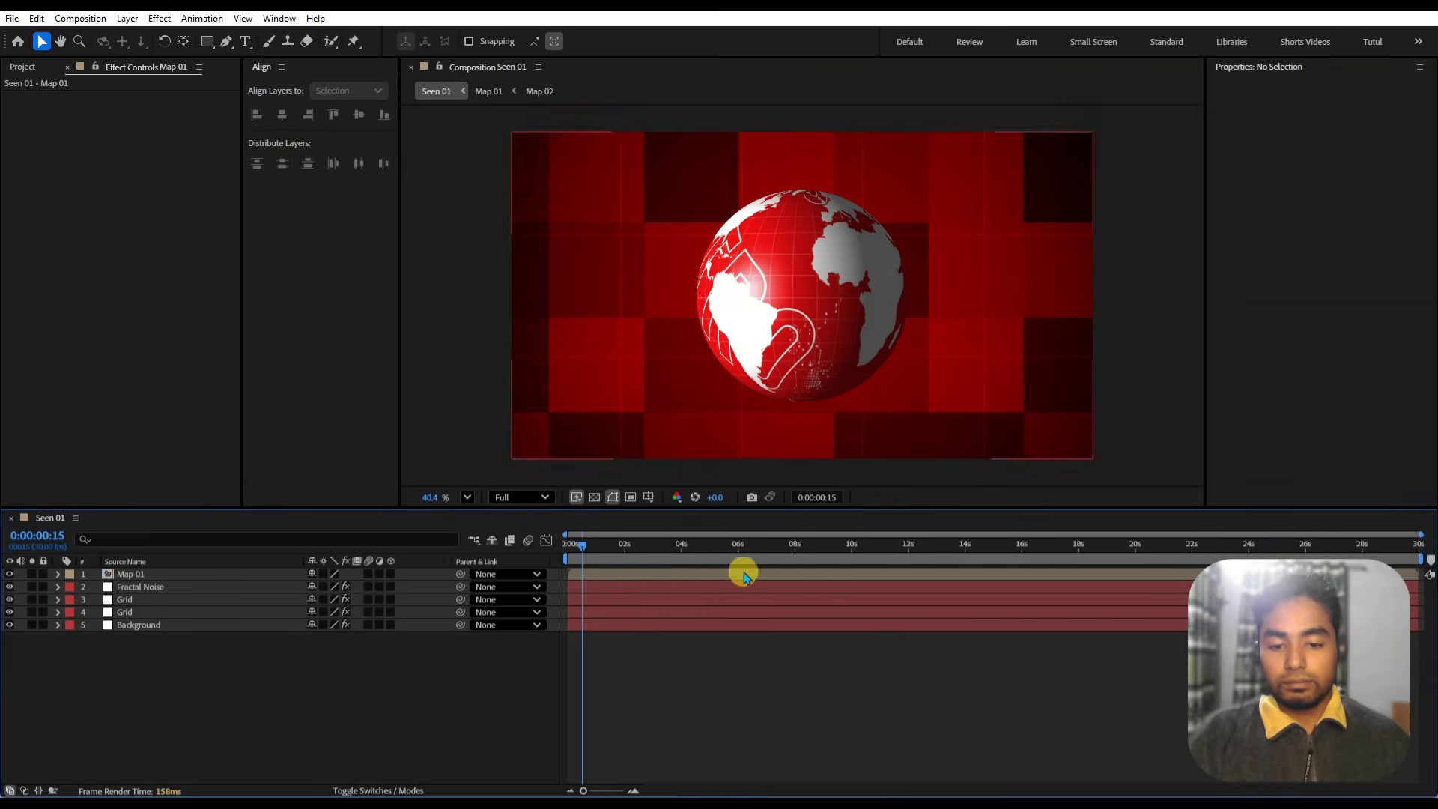
- Preview the spinning globe over the grid background in Seen 01, return to 0:00:00:00 and select the Map 01 layer
key(Home)
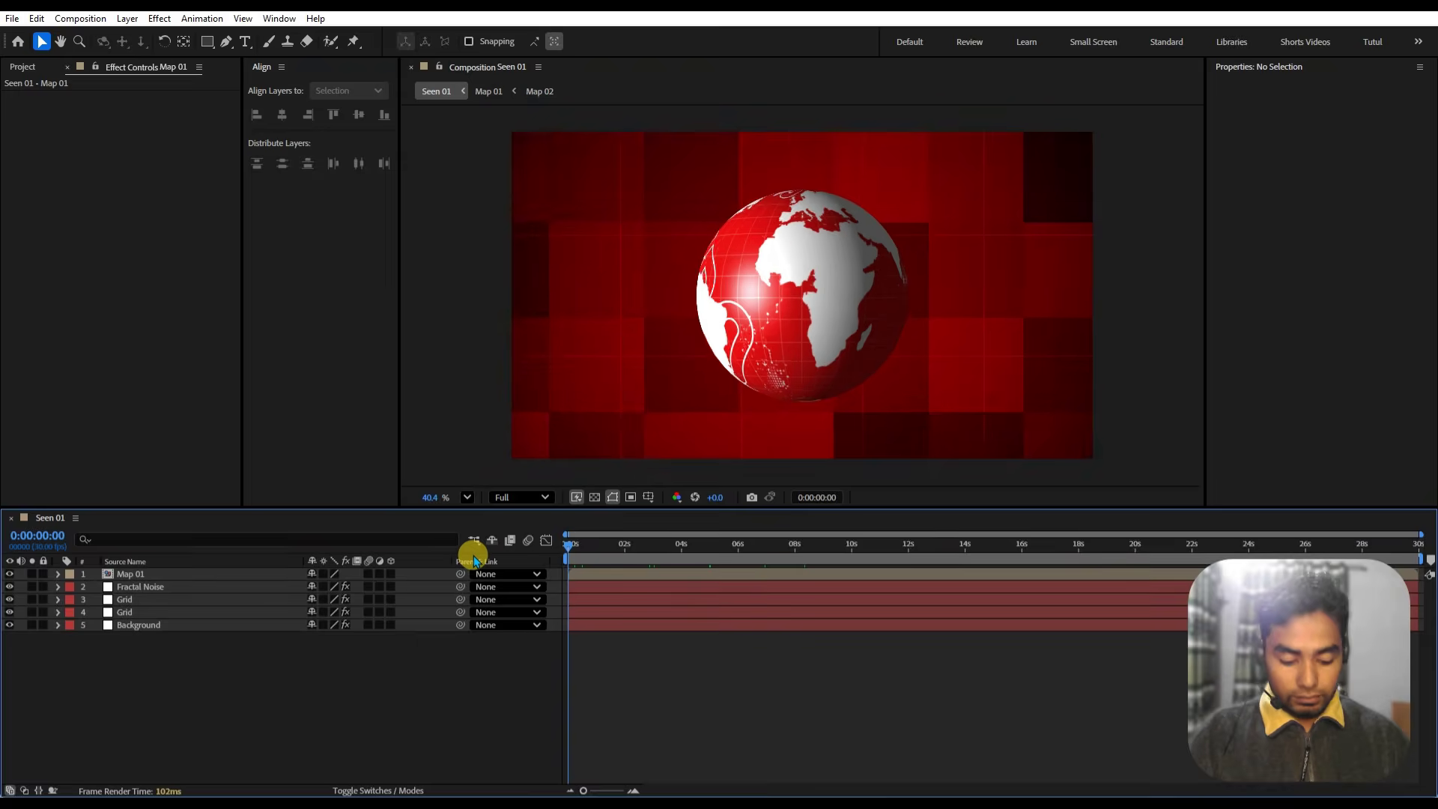
key(space)
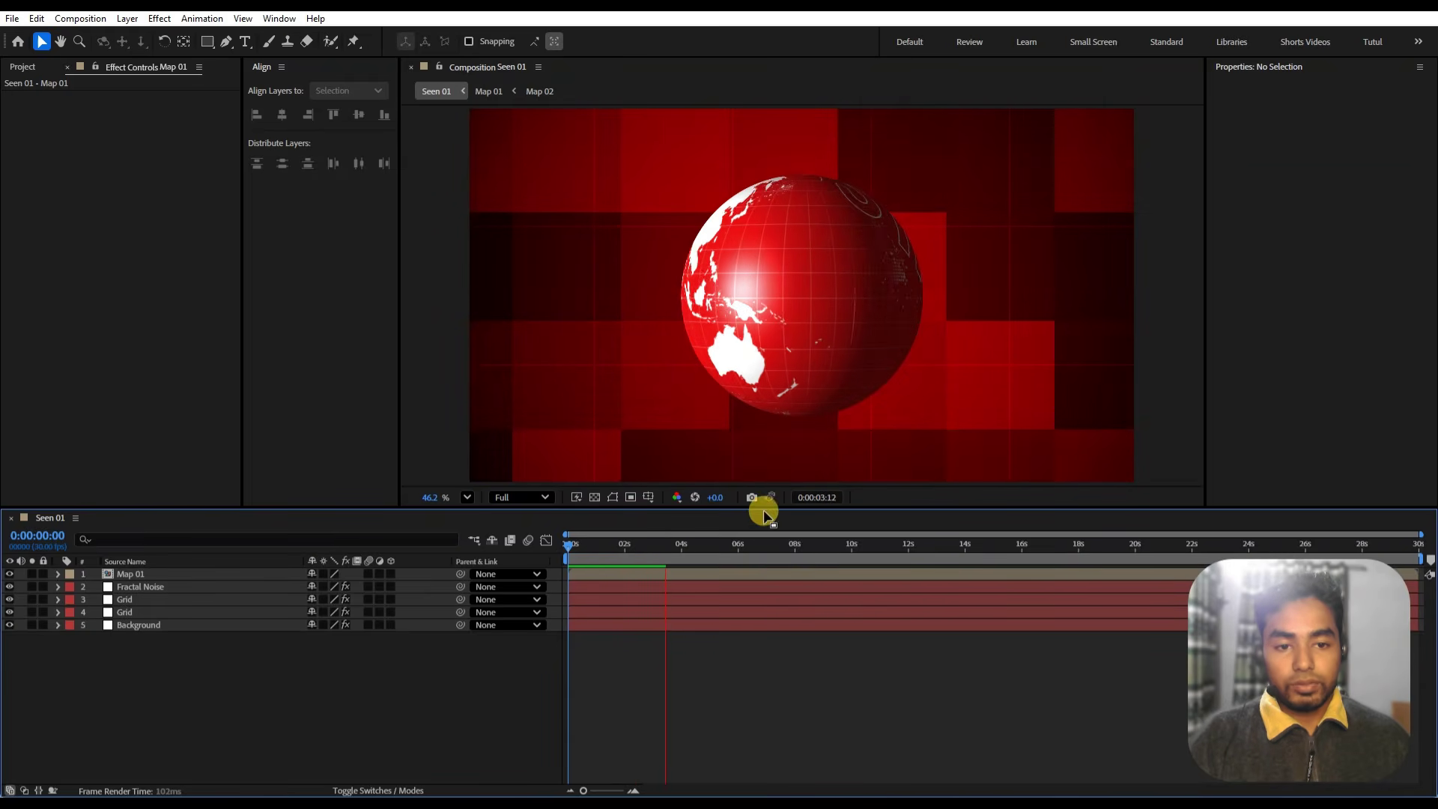
key(space)
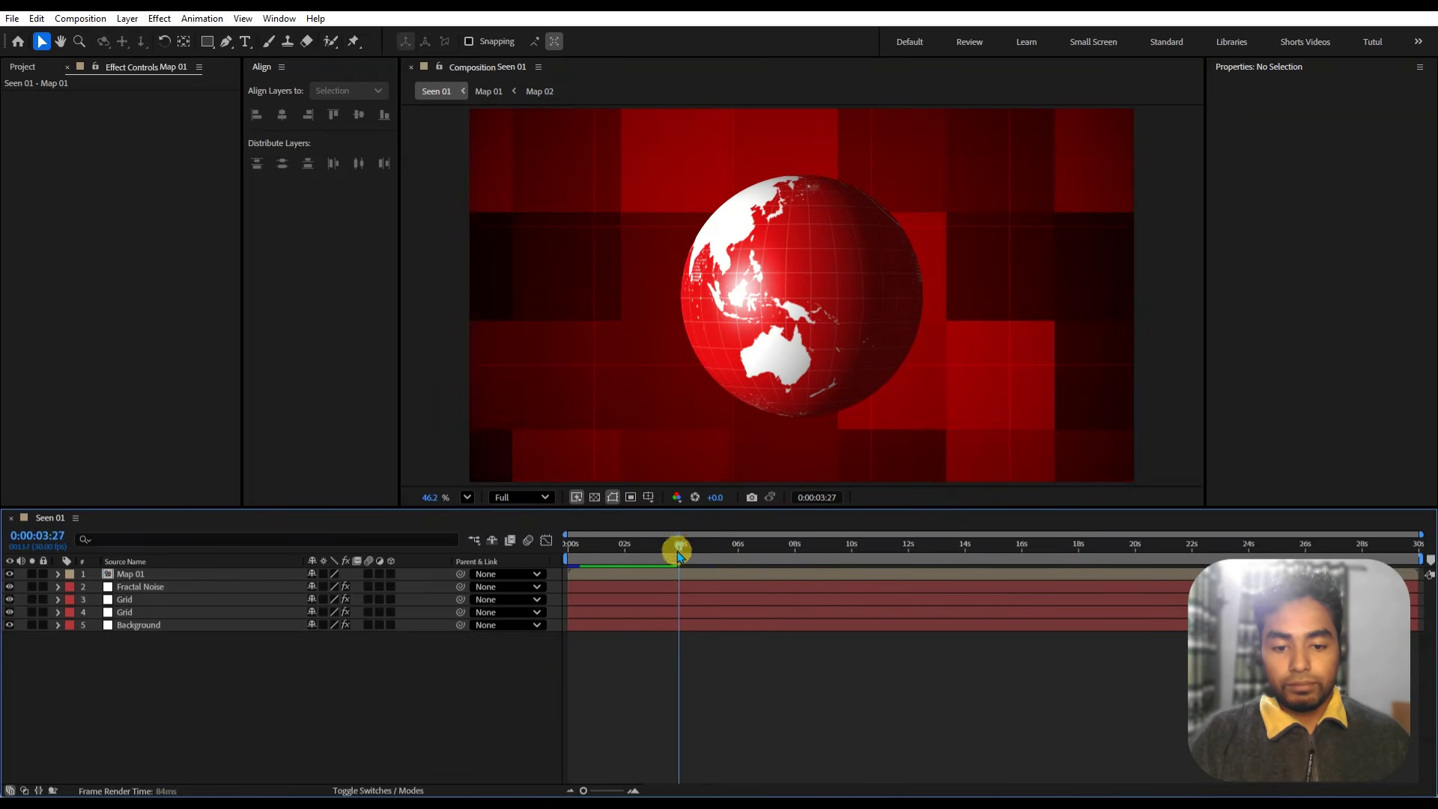
drag(678, 553, 482, 585)
click(262, 697)
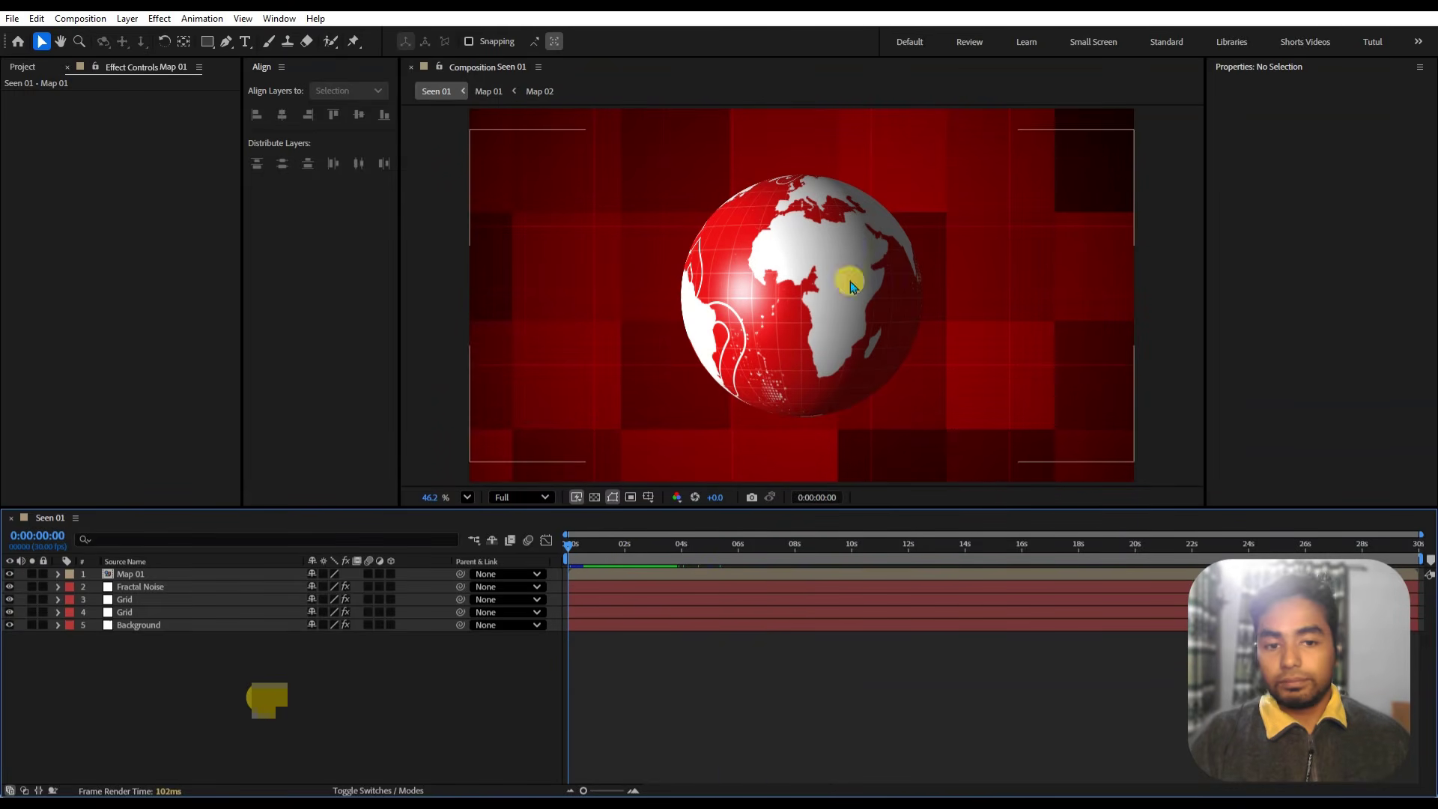
click(139, 575)
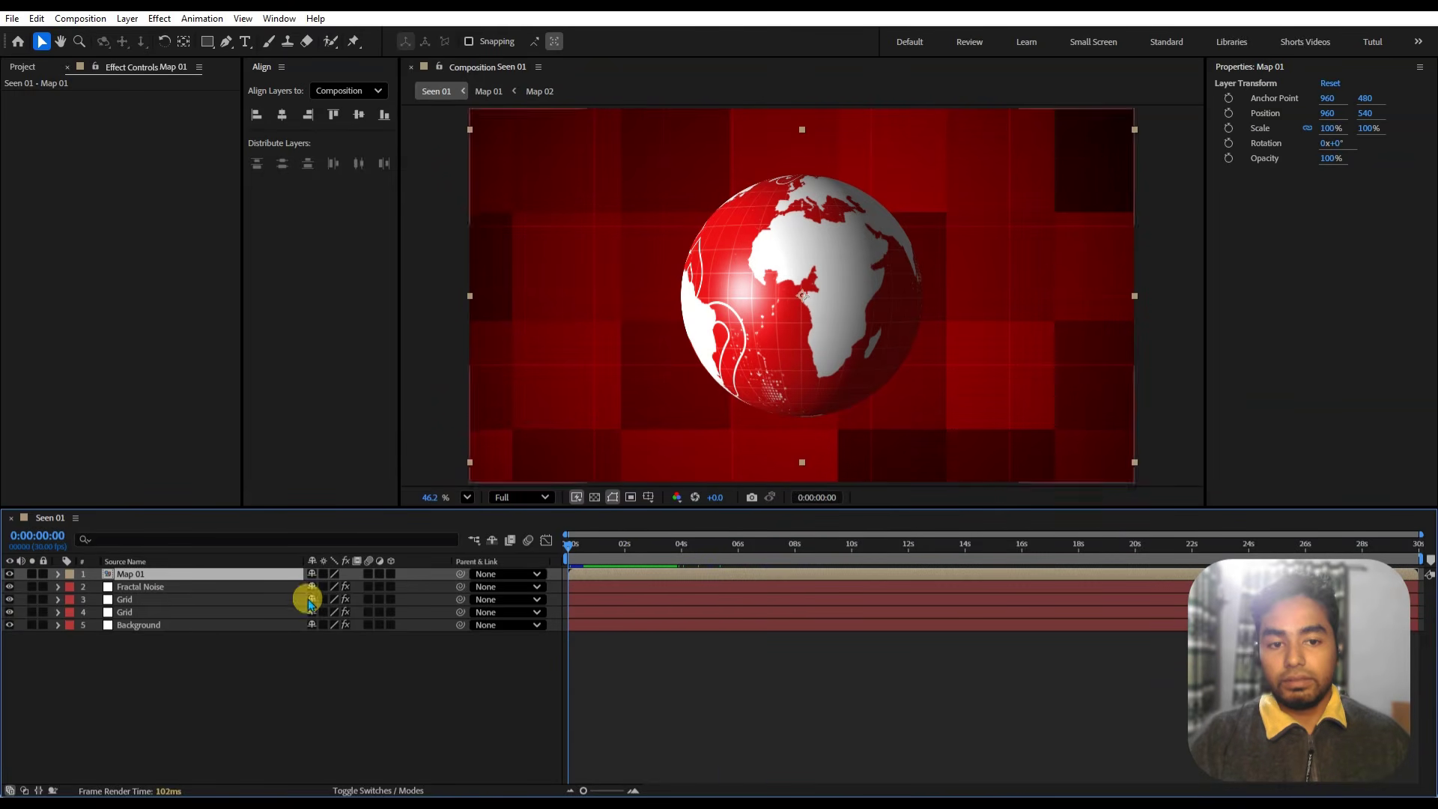
- Open the Map 01 composition, collapse the Map 02 layer's properties and preview the spinning globe from the start
double_click(157, 577)
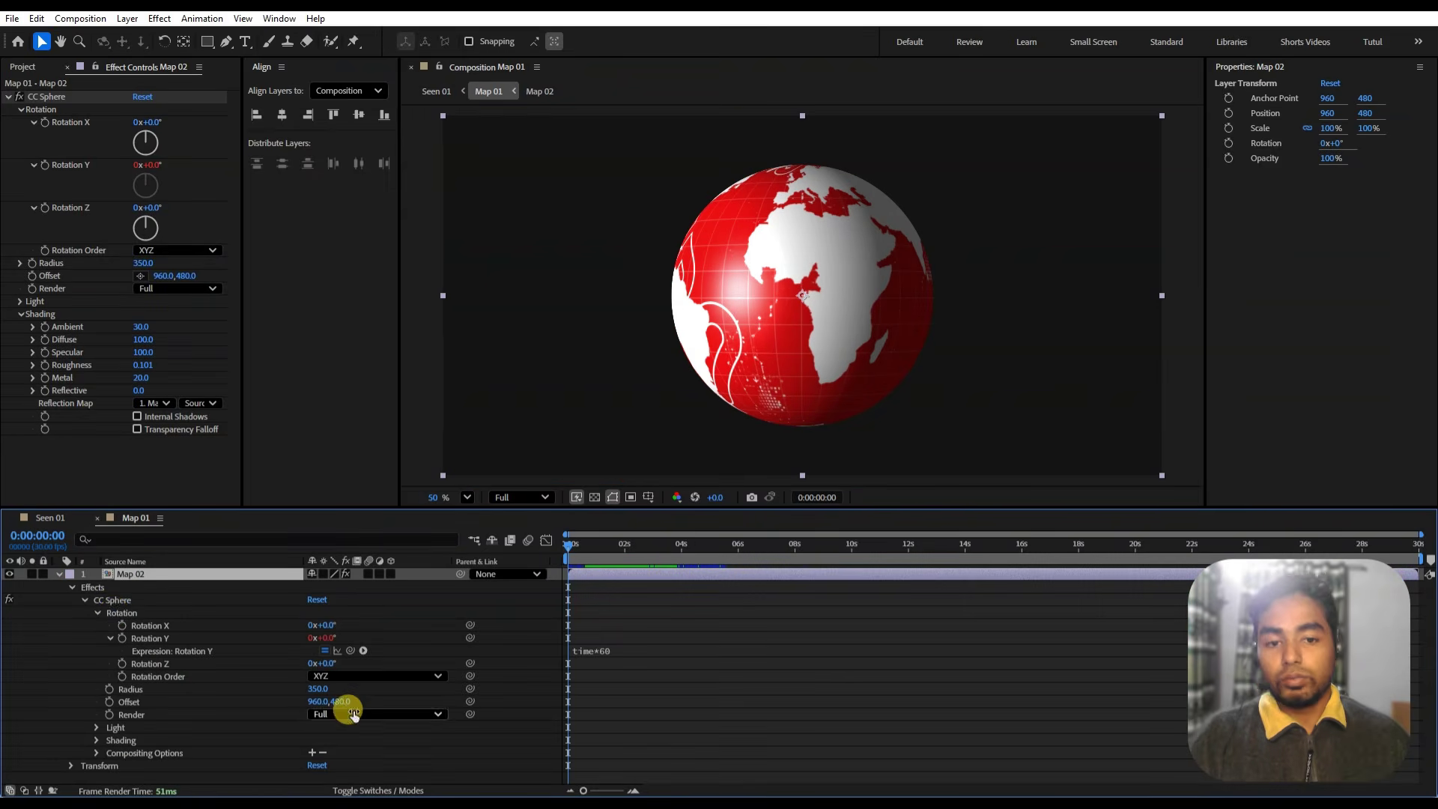
click(59, 575)
click(106, 626)
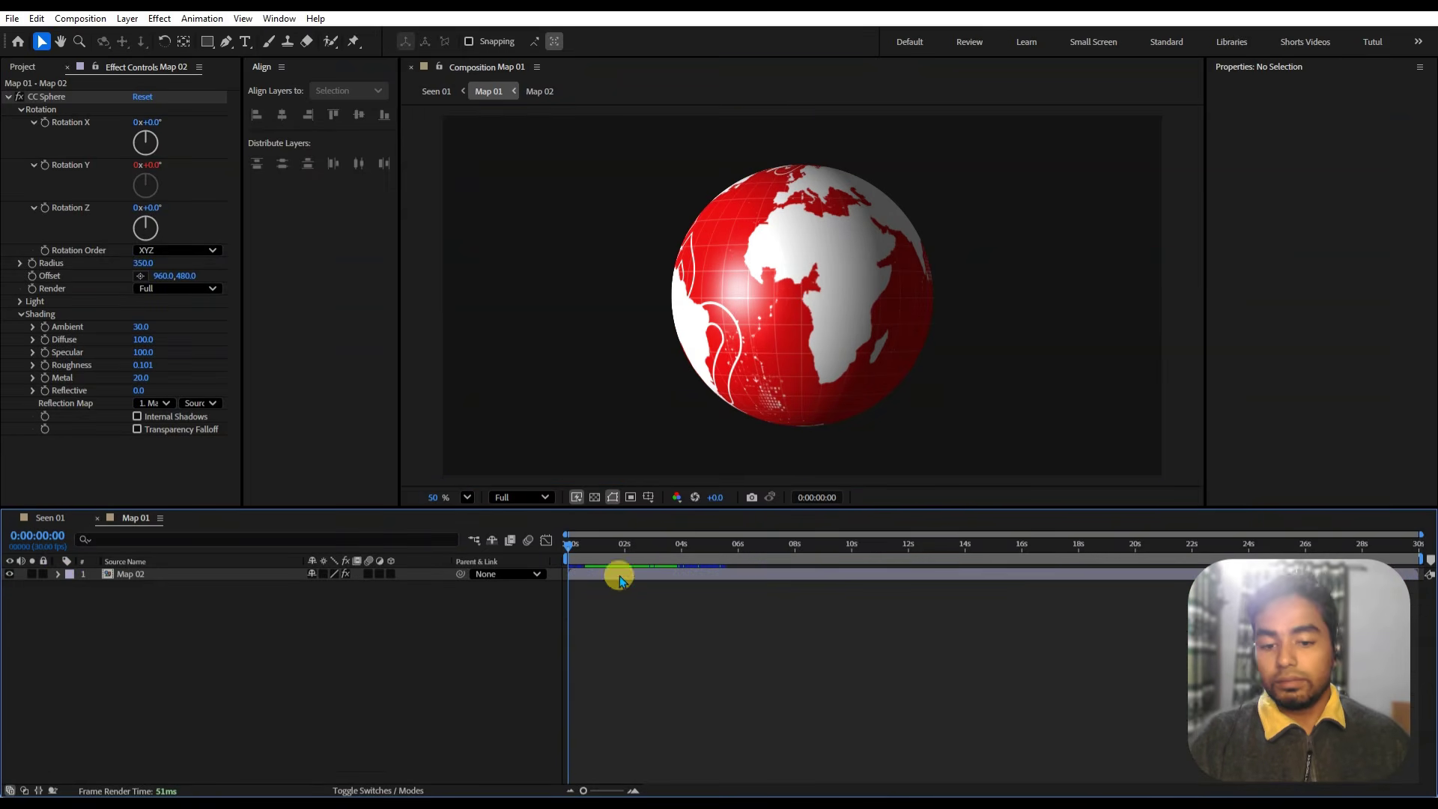
drag(622, 544, 546, 569)
key(space)
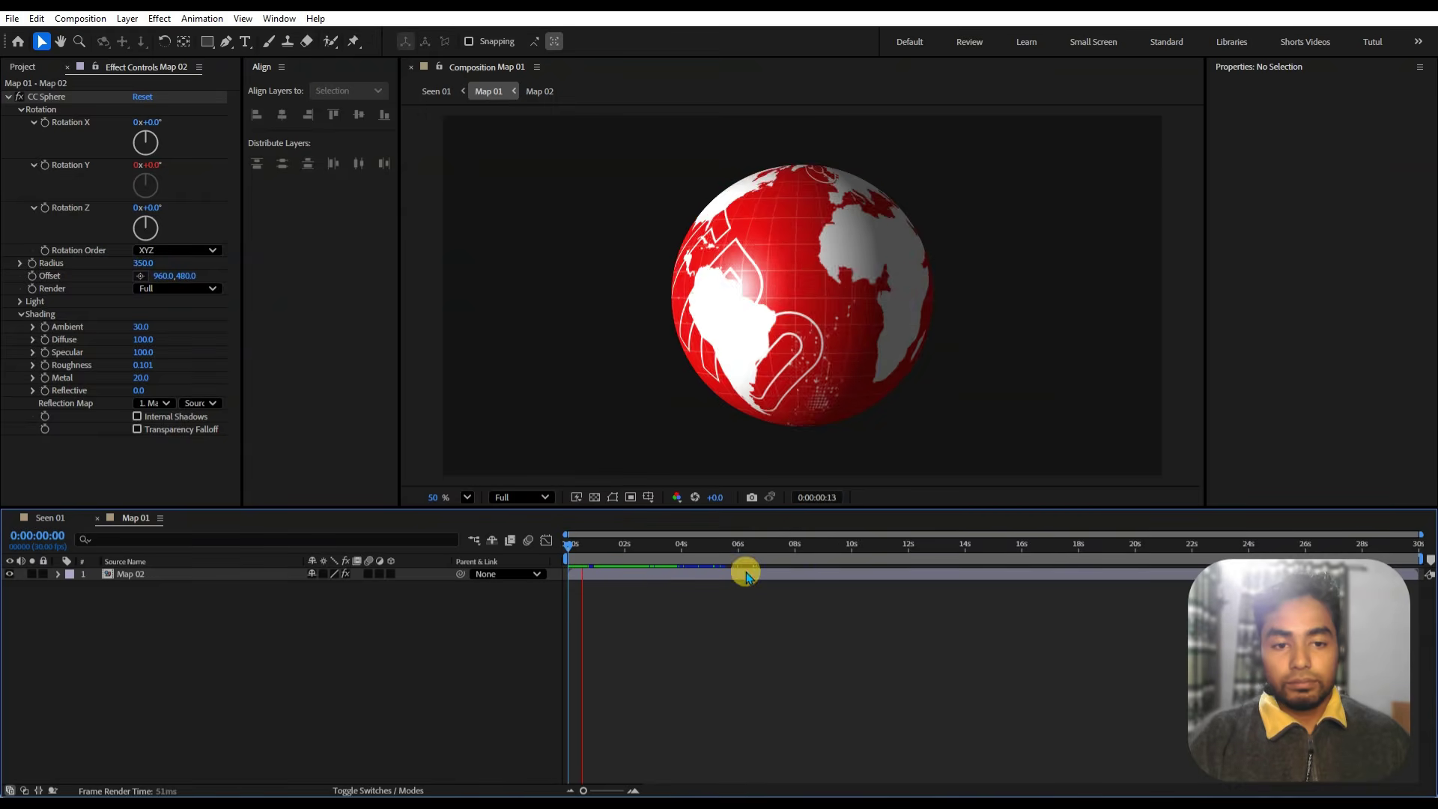
key(space)
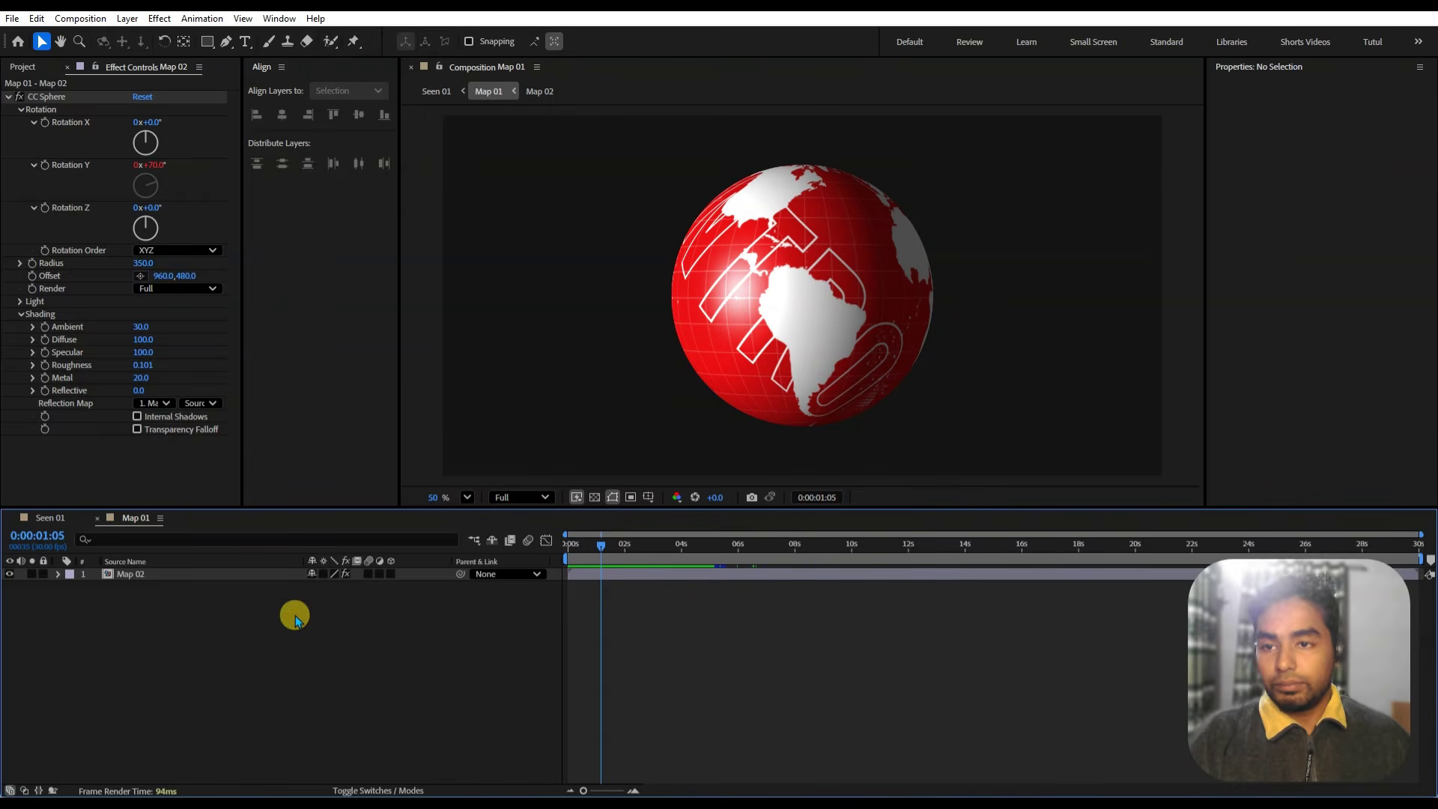
- Draw a circle about 740 px in diameter with the Ellipse tool in Map 01 and centre it horizontally and vertically in the composition
click(214, 47)
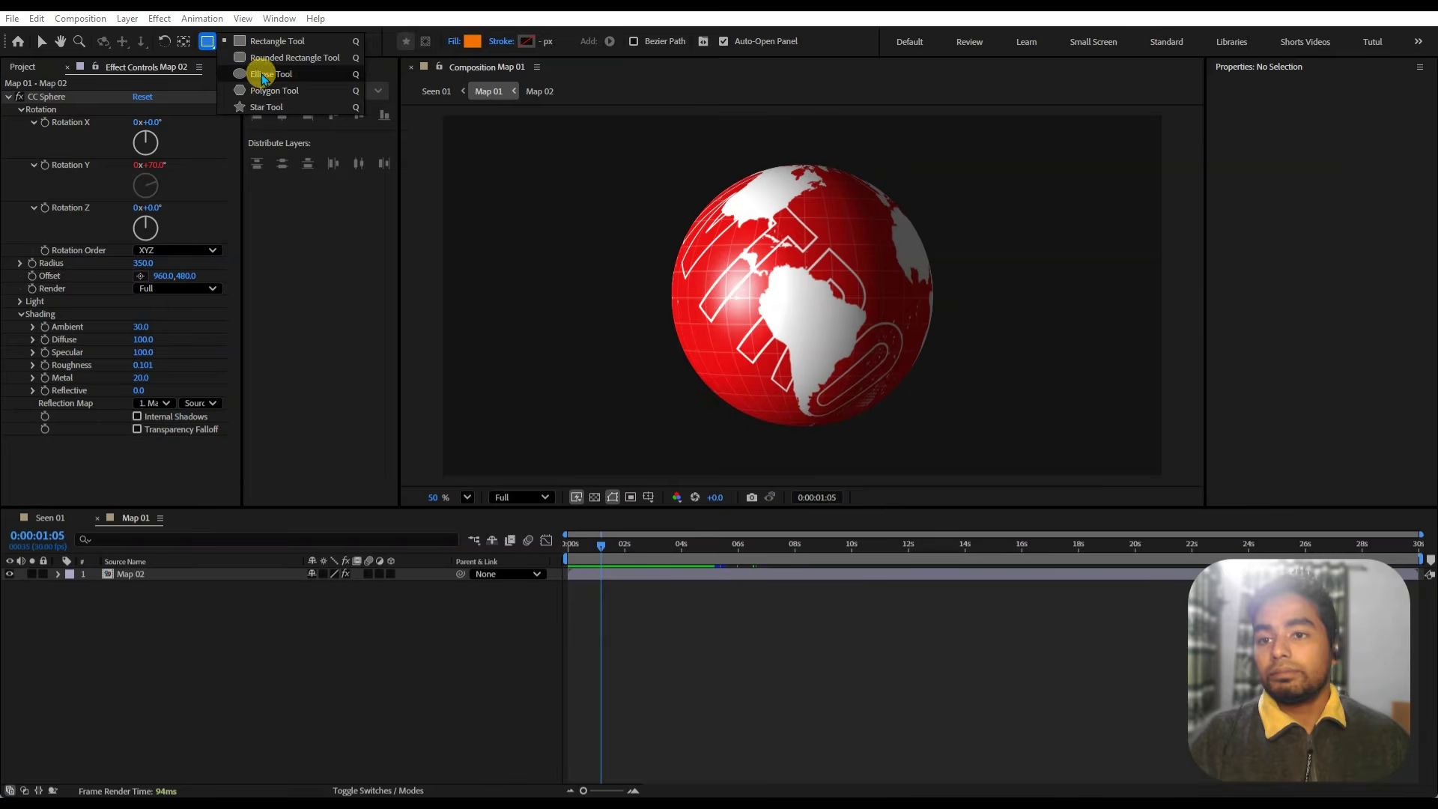
click(257, 74)
mouse_move(761, 216)
mouse_down()
mouse_move(986, 388)
mouse_move(1037, 449)
mouse_up()
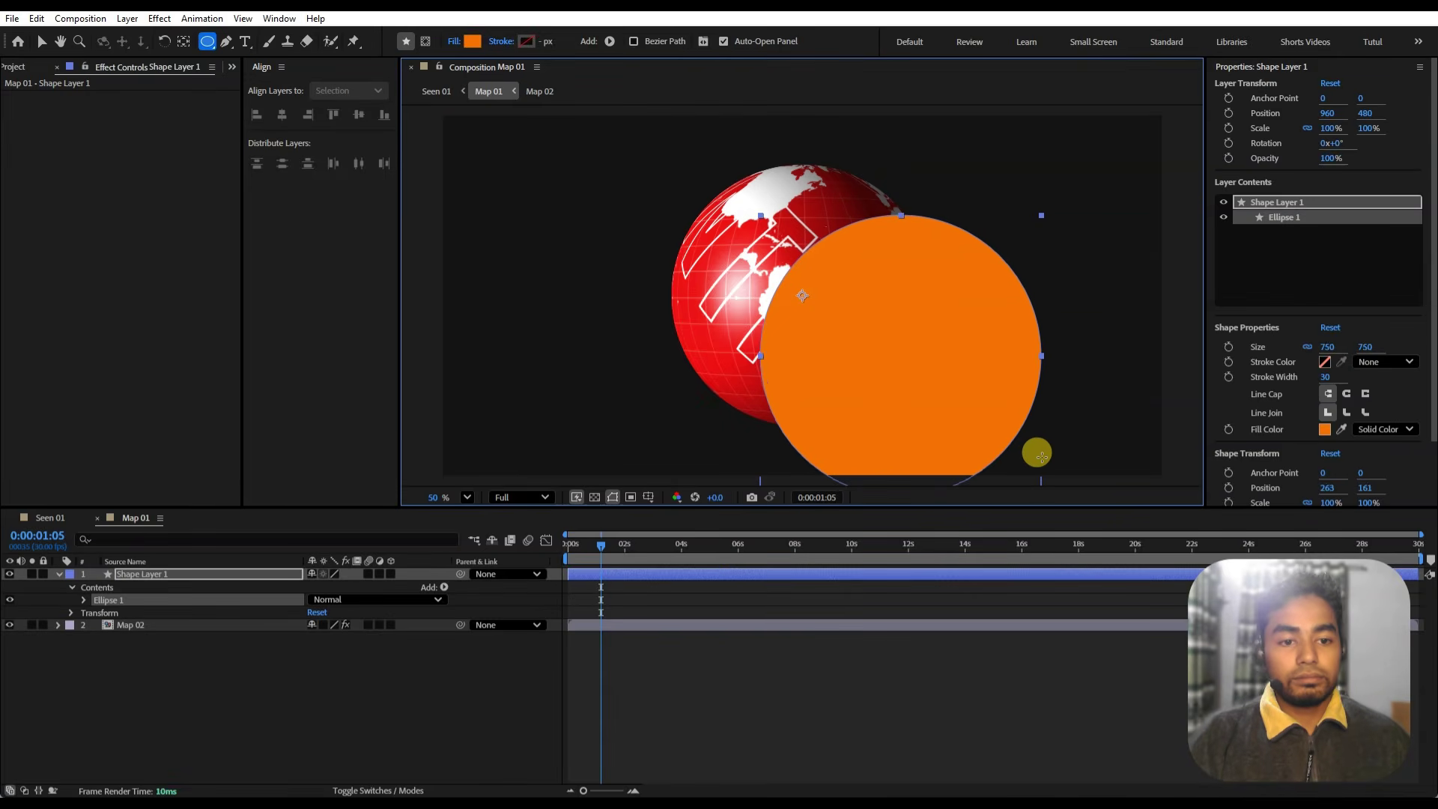
scroll(1326, 371, down, 2)
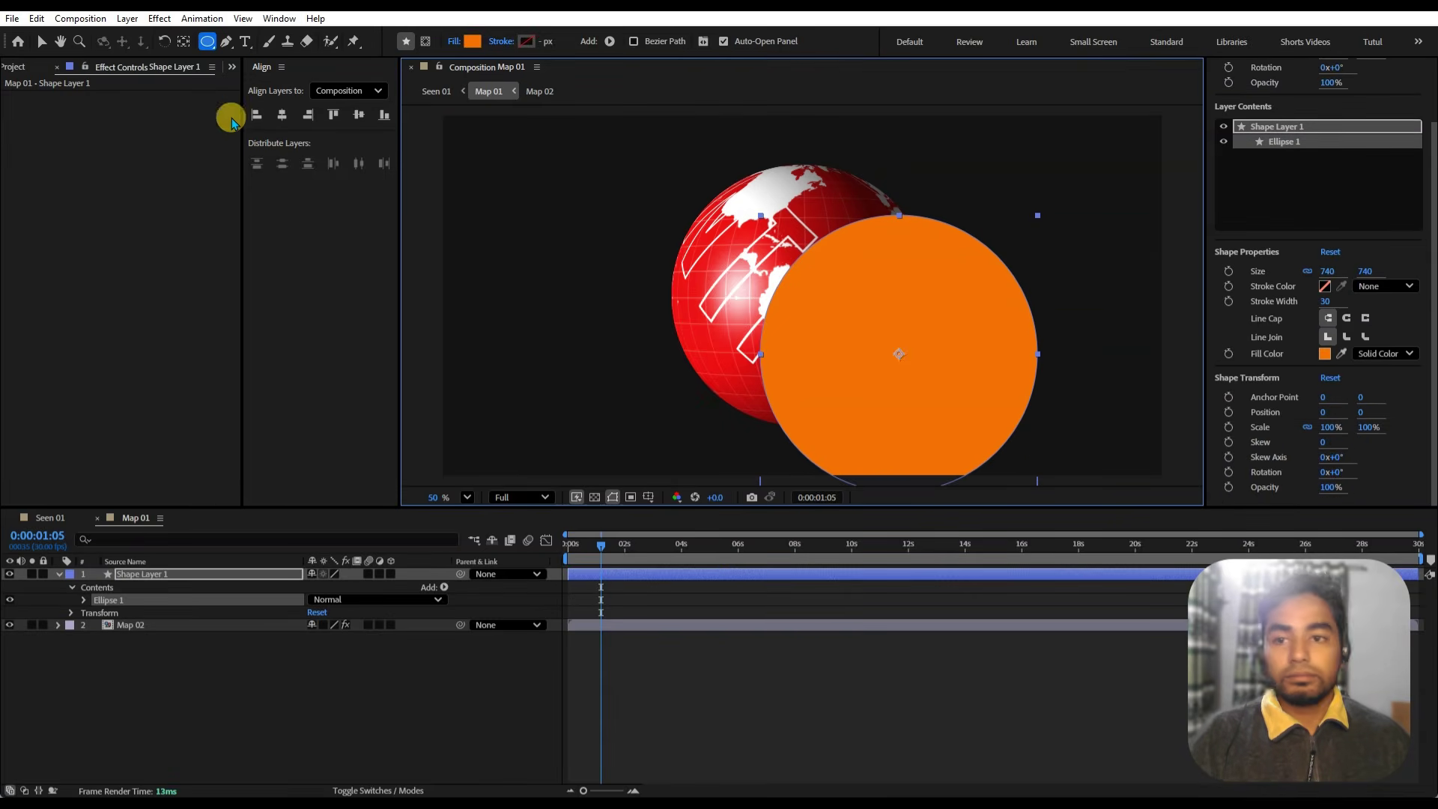
click(282, 116)
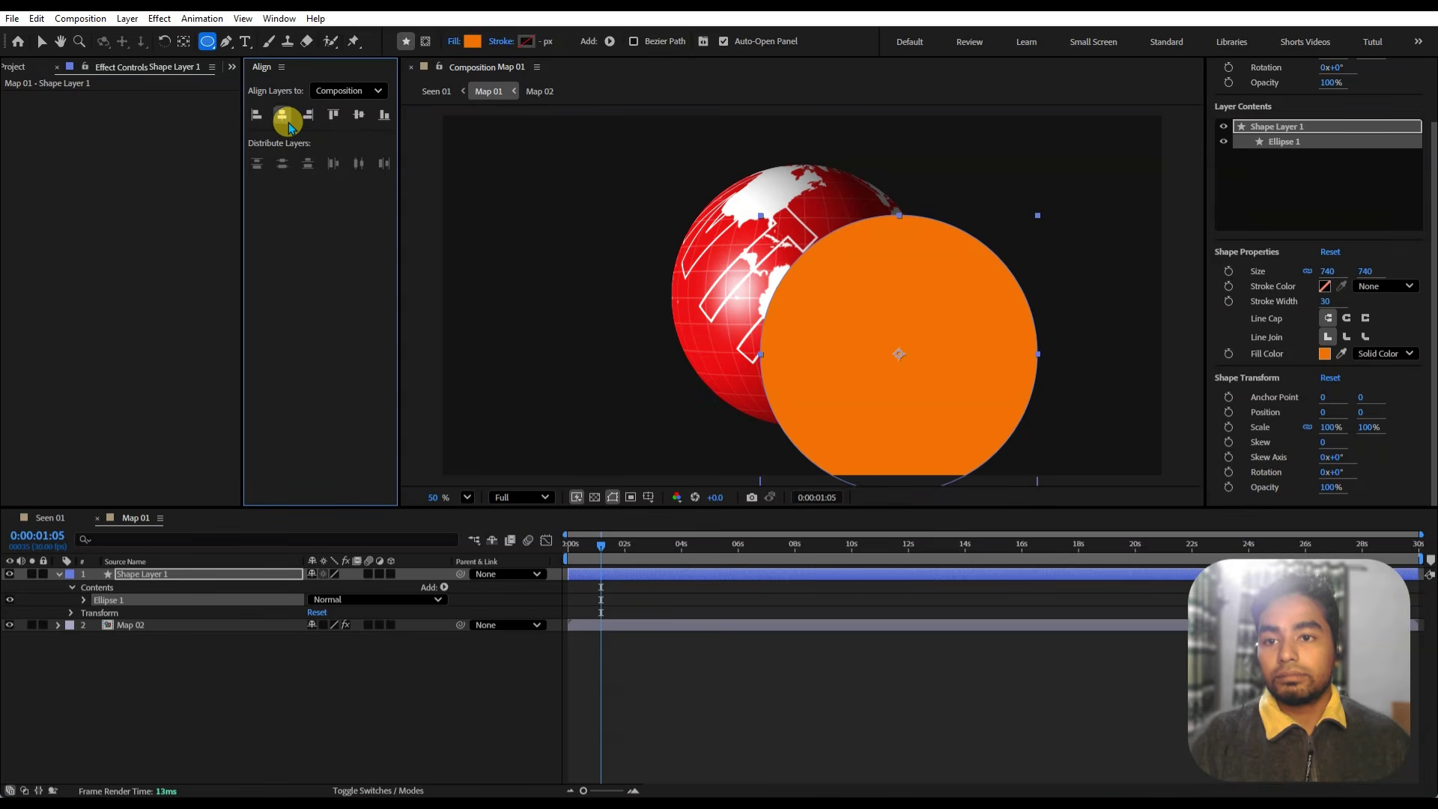
click(357, 117)
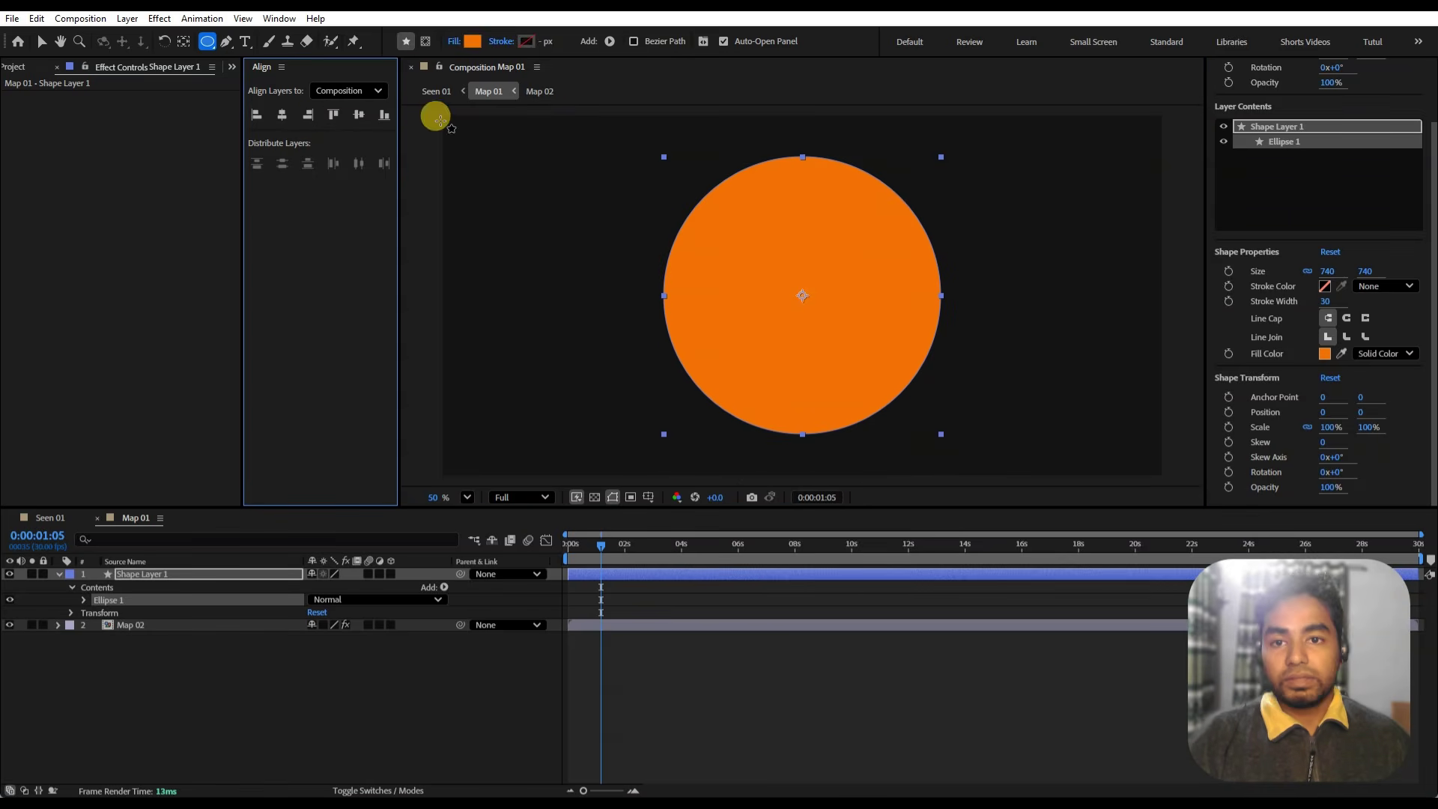
- Set the fill of the circle around the globe to None
click(470, 42)
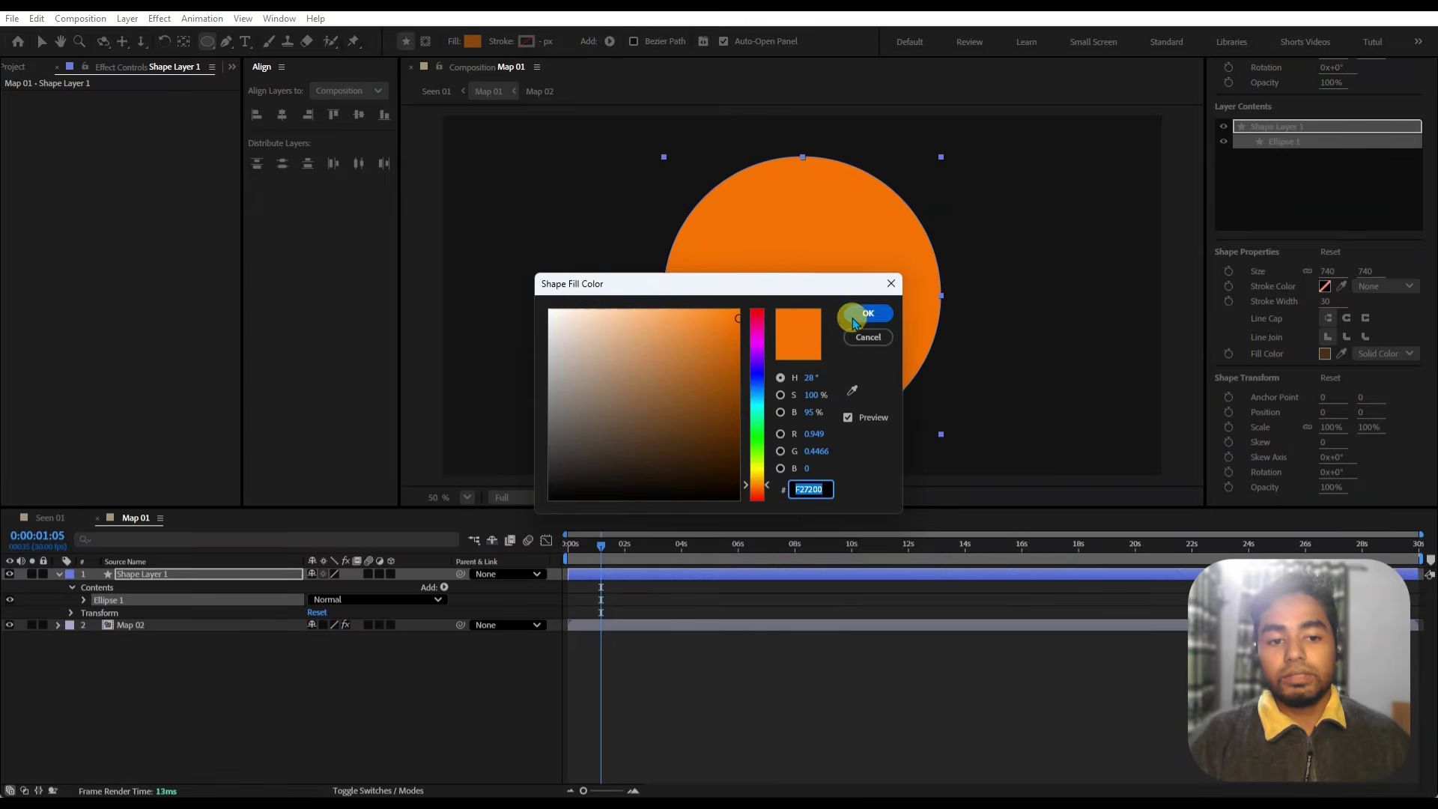
click(868, 336)
click(449, 42)
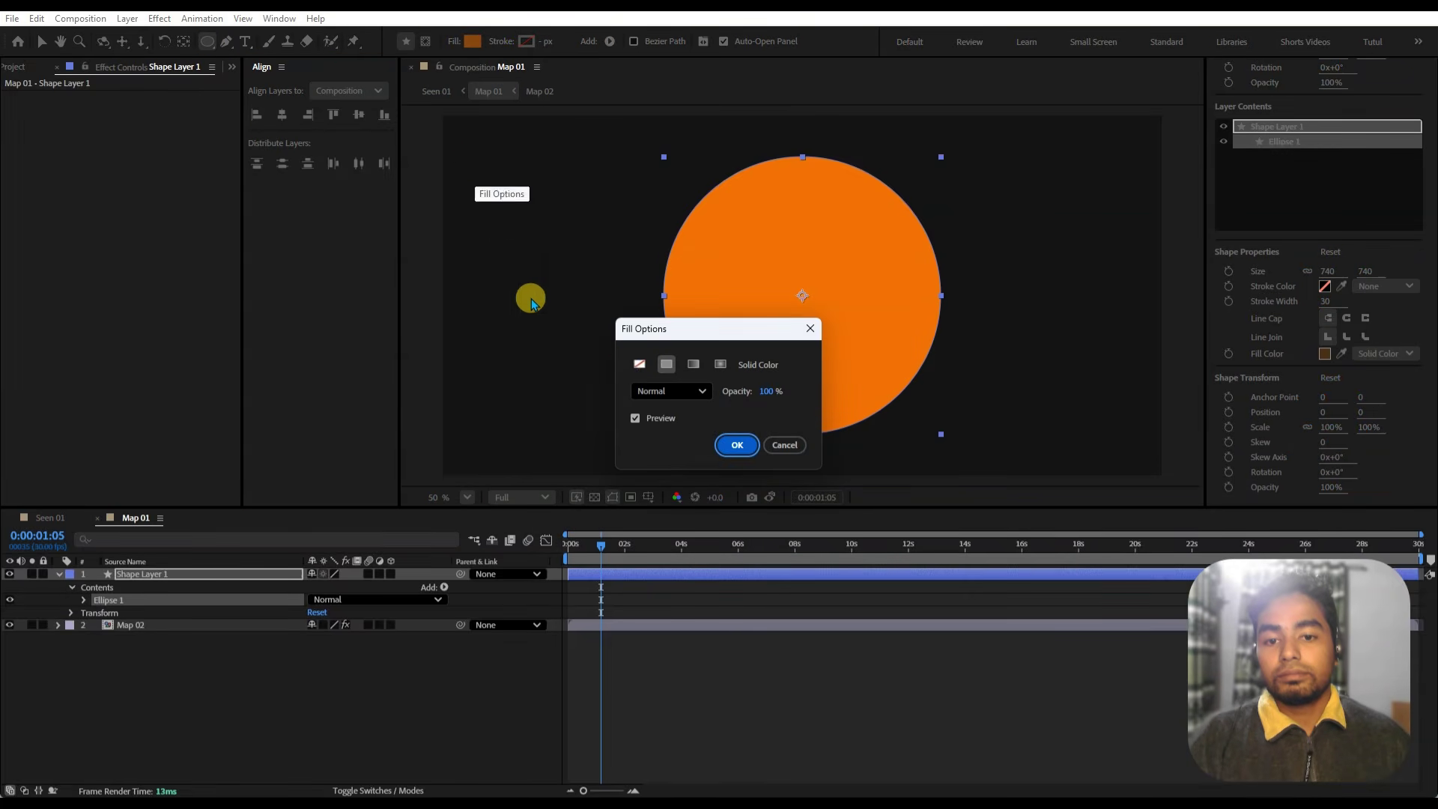
click(639, 365)
click(737, 445)
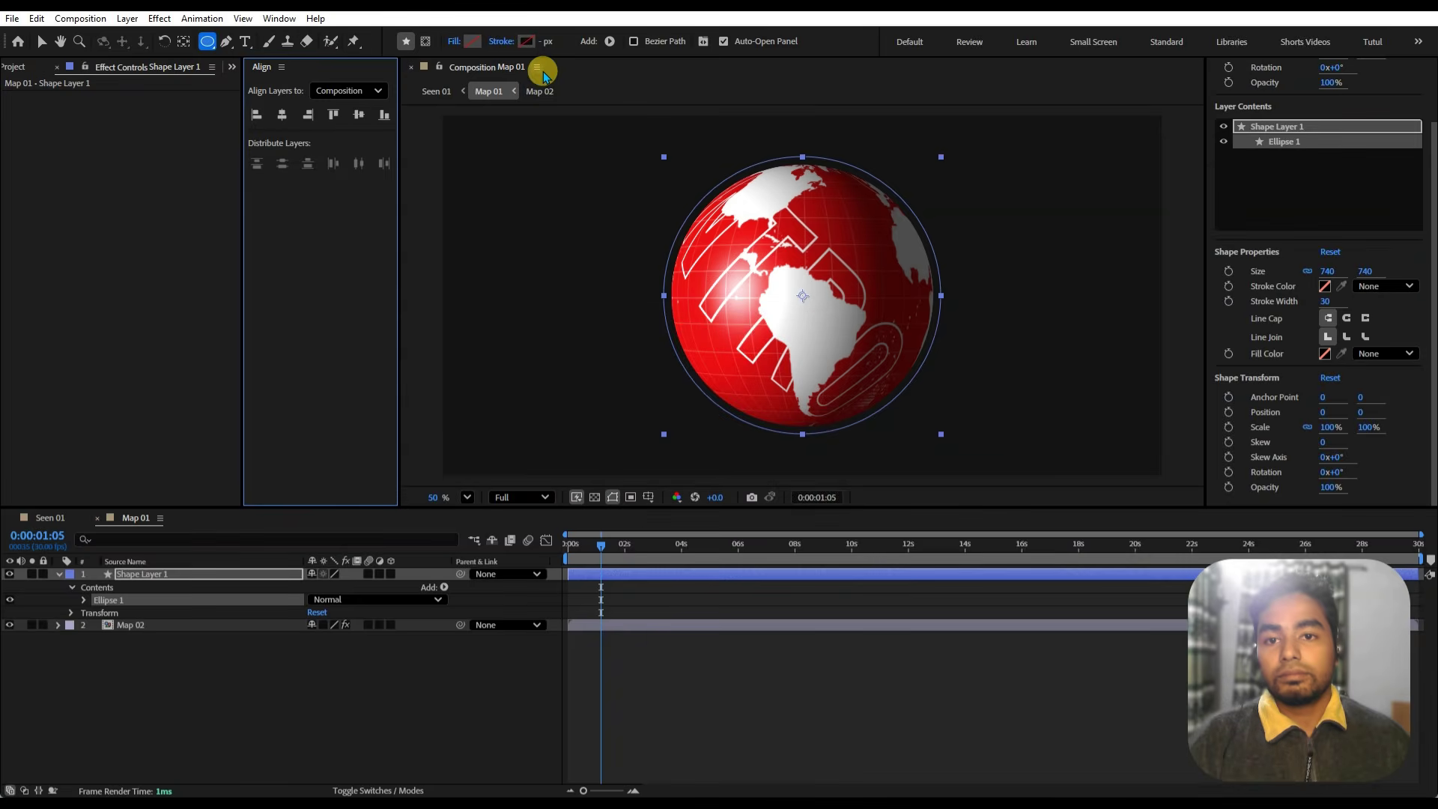
- Give the circle a white FFFFFF stroke, try a 5 px width, then settle on 3 px and deselect it
click(528, 42)
drag(562, 357, 550, 309)
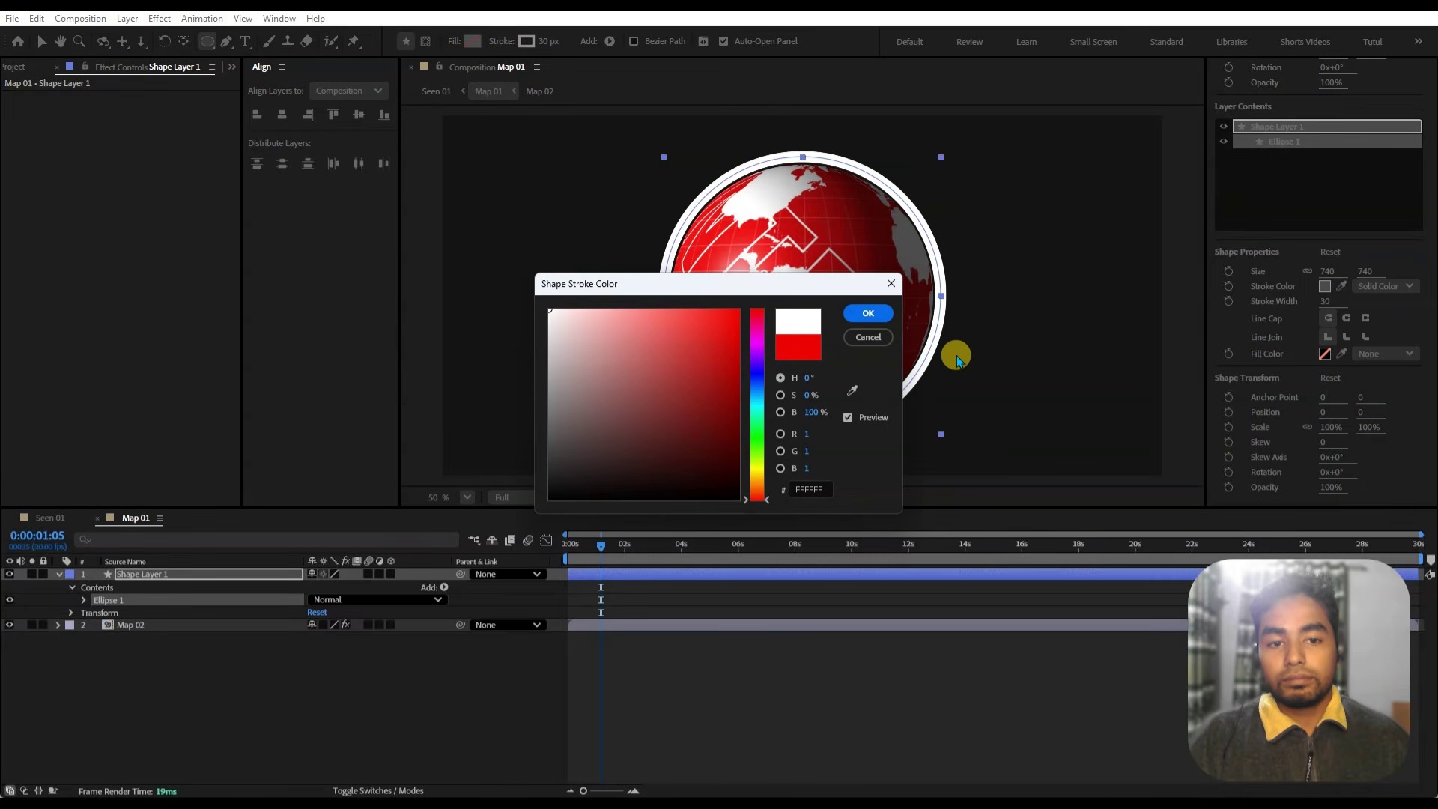
click(868, 315)
click(549, 41)
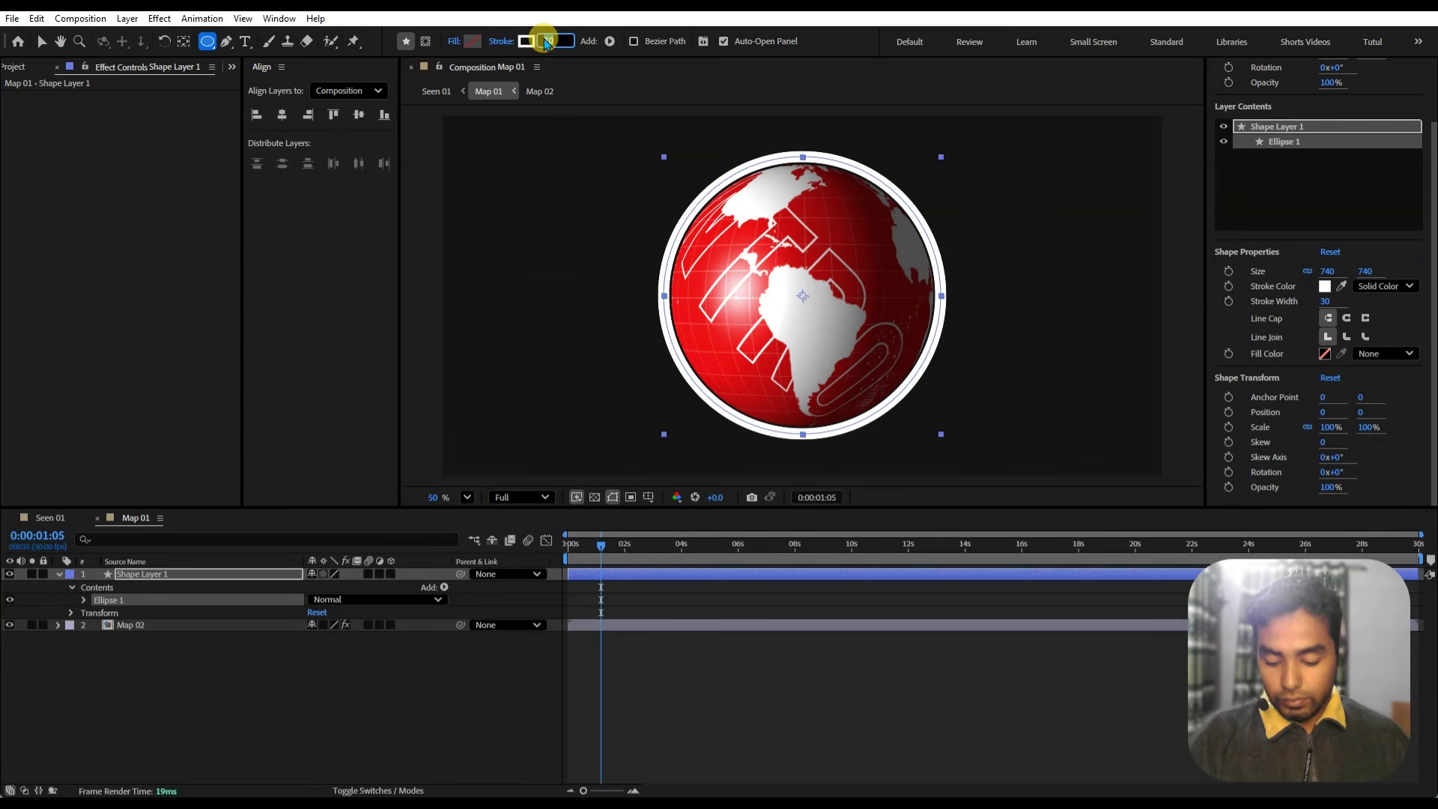
text(5)
key(Return)
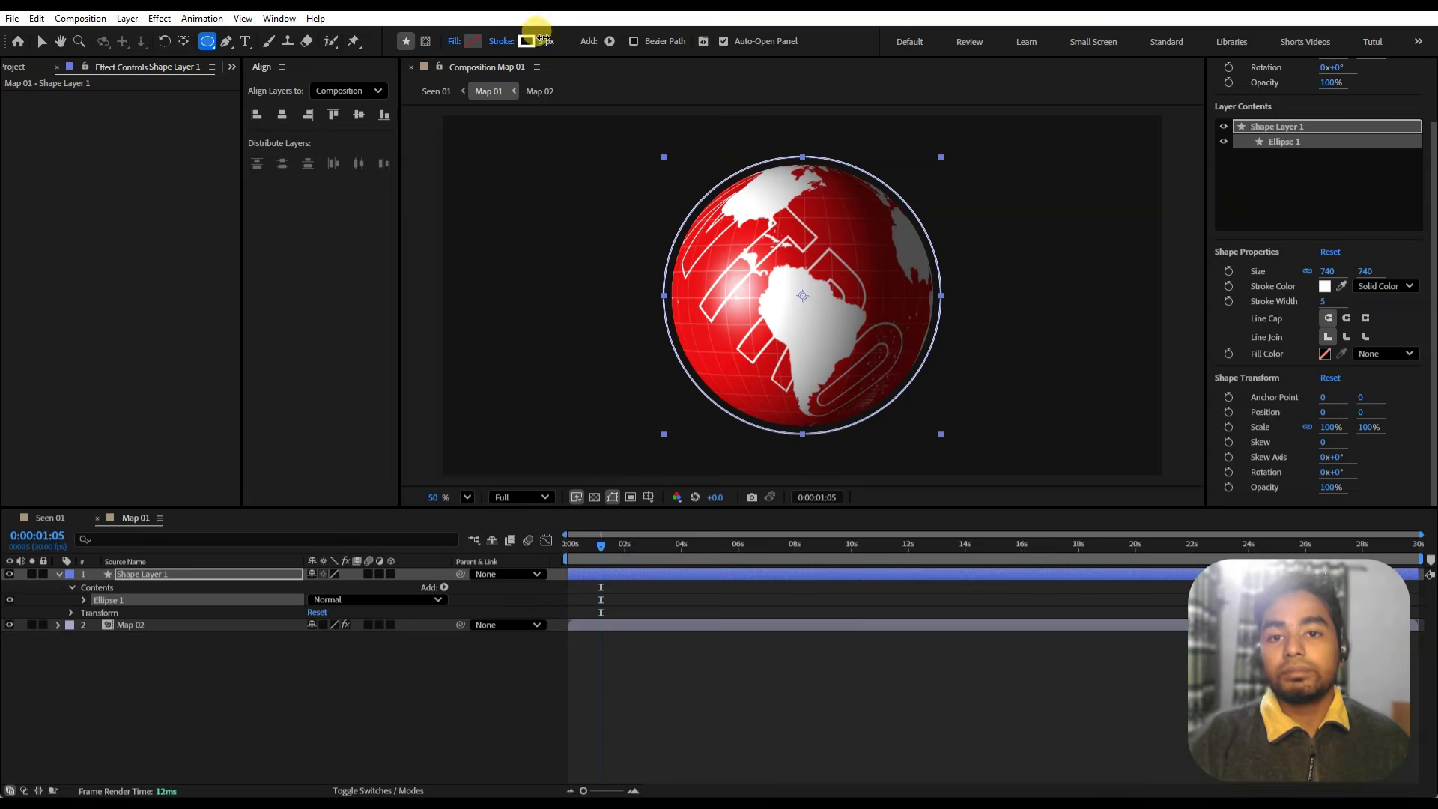
click(543, 39)
text(3)
key(Return)
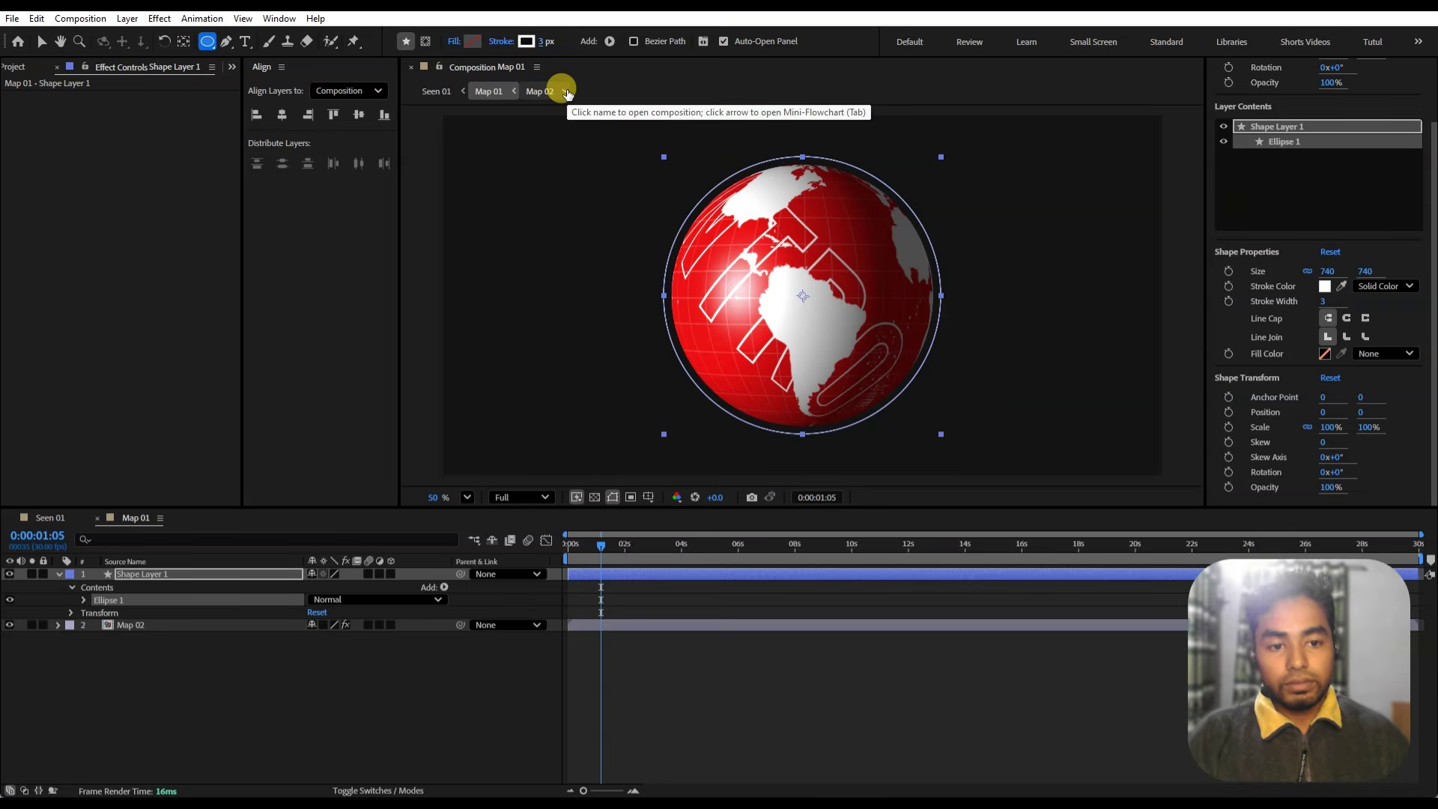
click(347, 701)
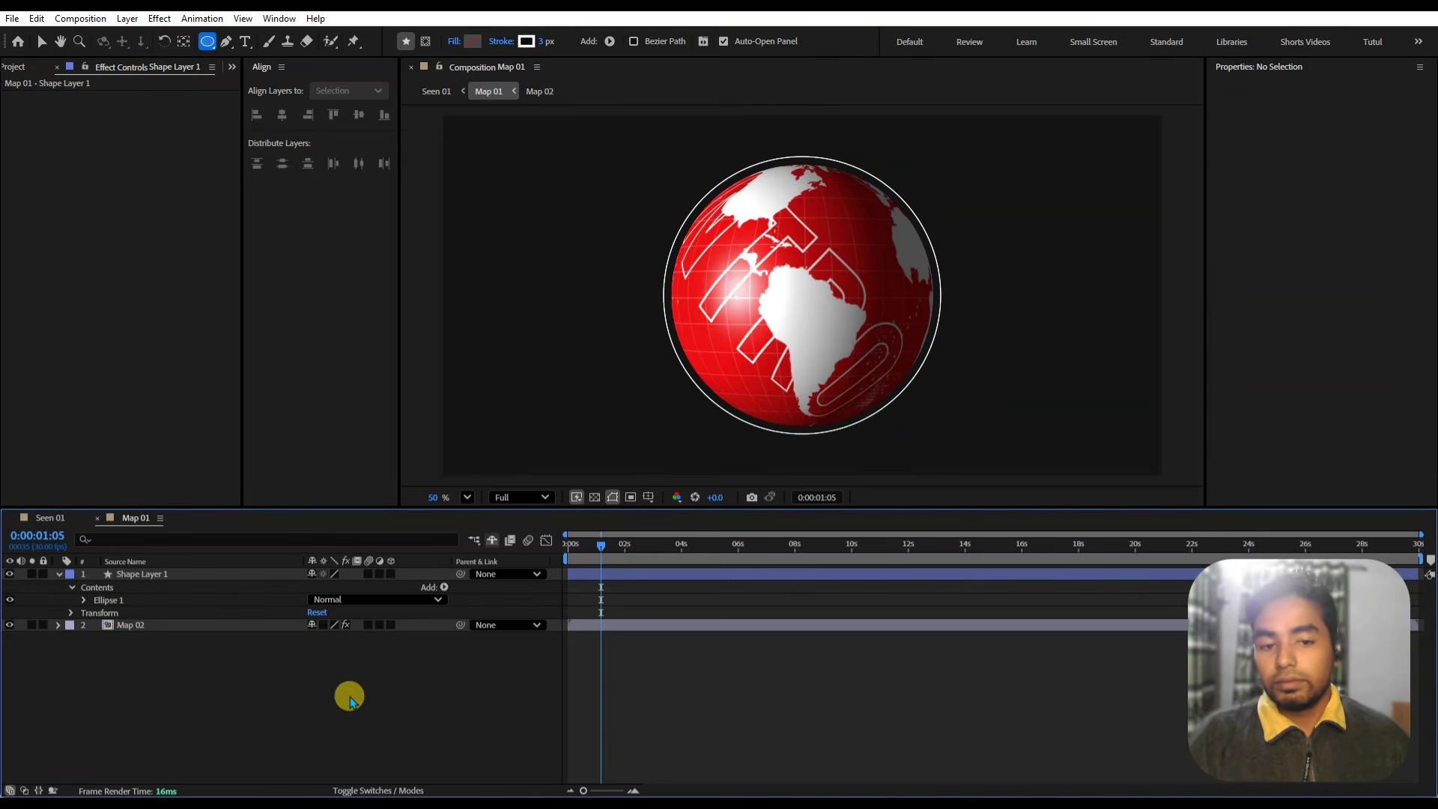
- Add Trim Paths to Shape Layer 1 and set its End to 65% so the ring becomes an open arc
click(59, 575)
click(106, 574)
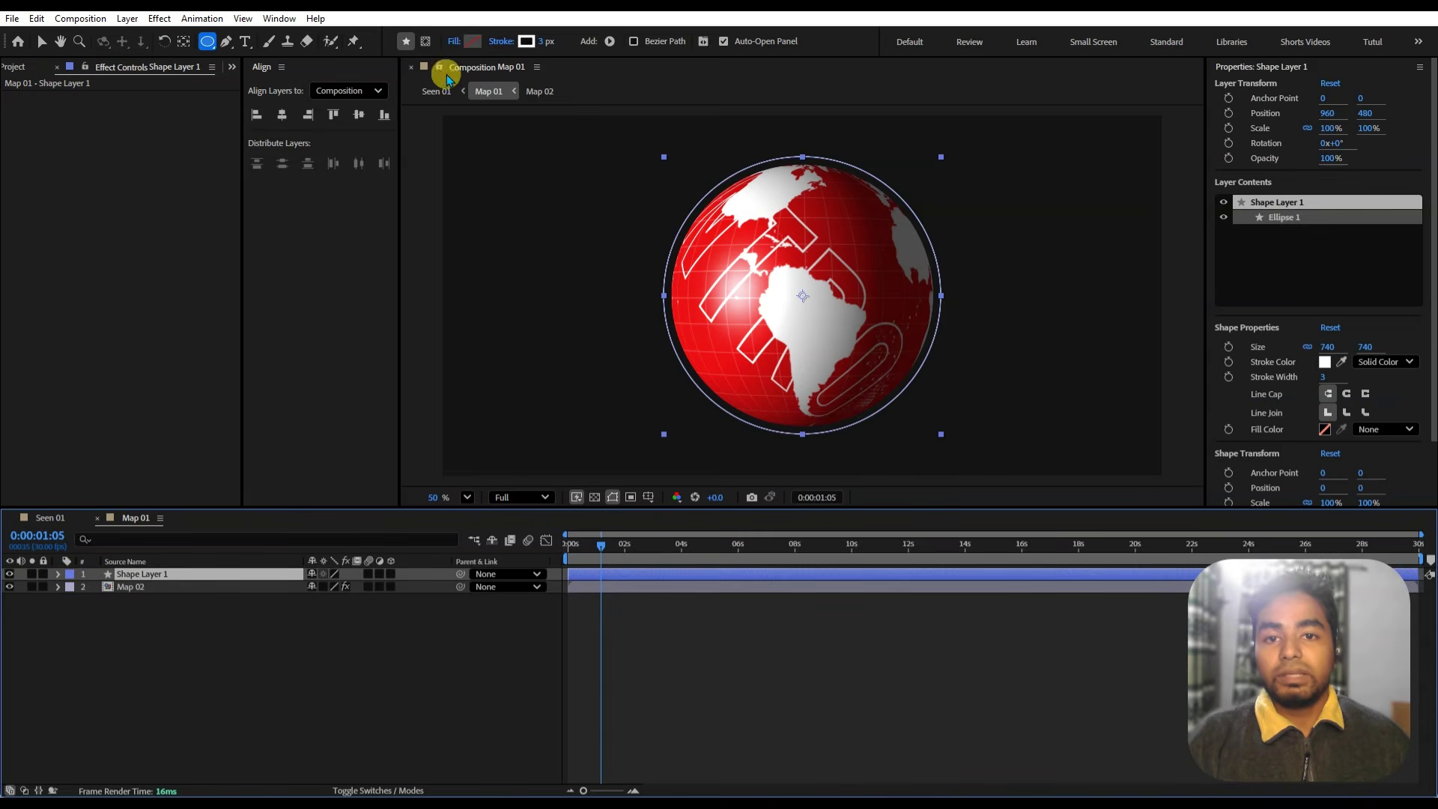
click(610, 42)
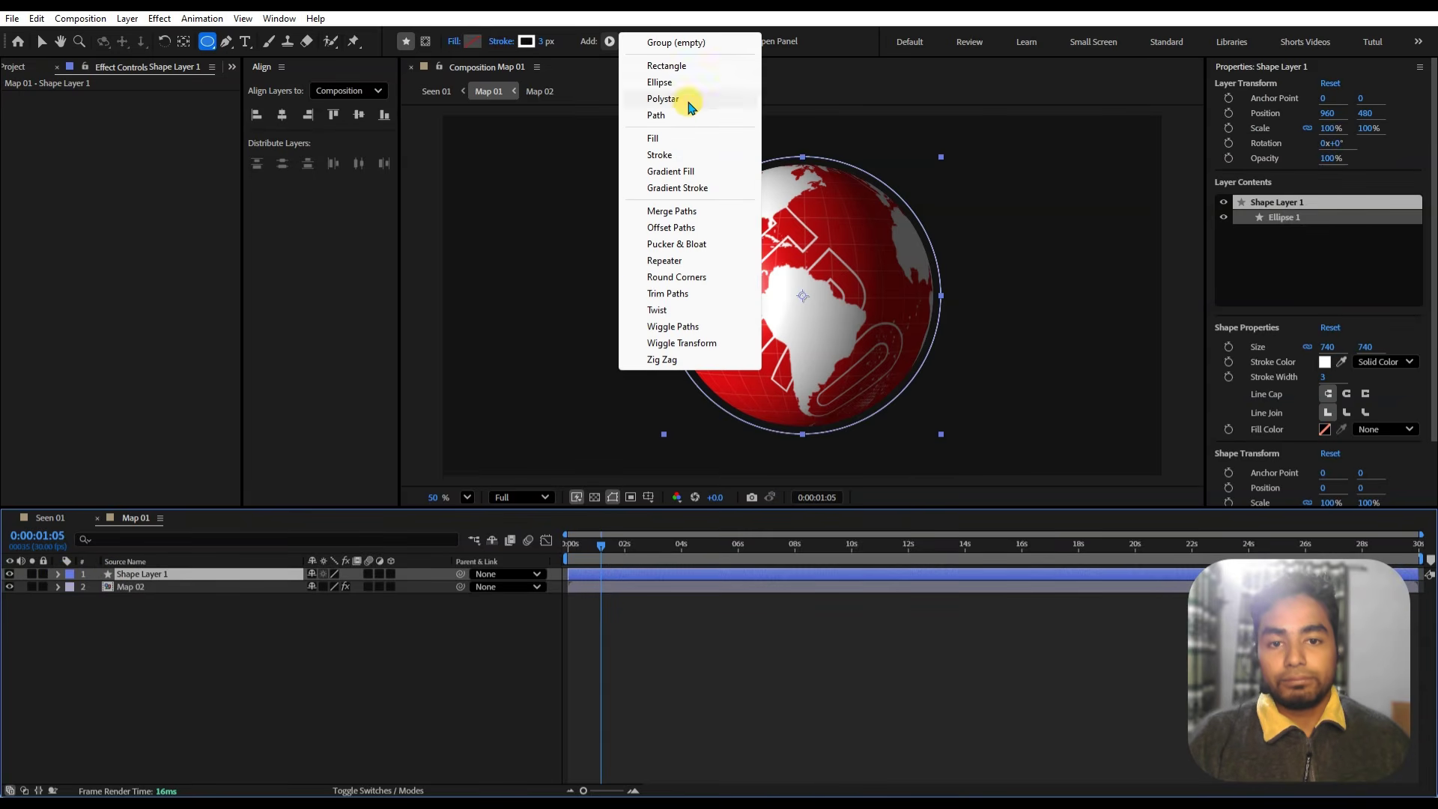
click(674, 293)
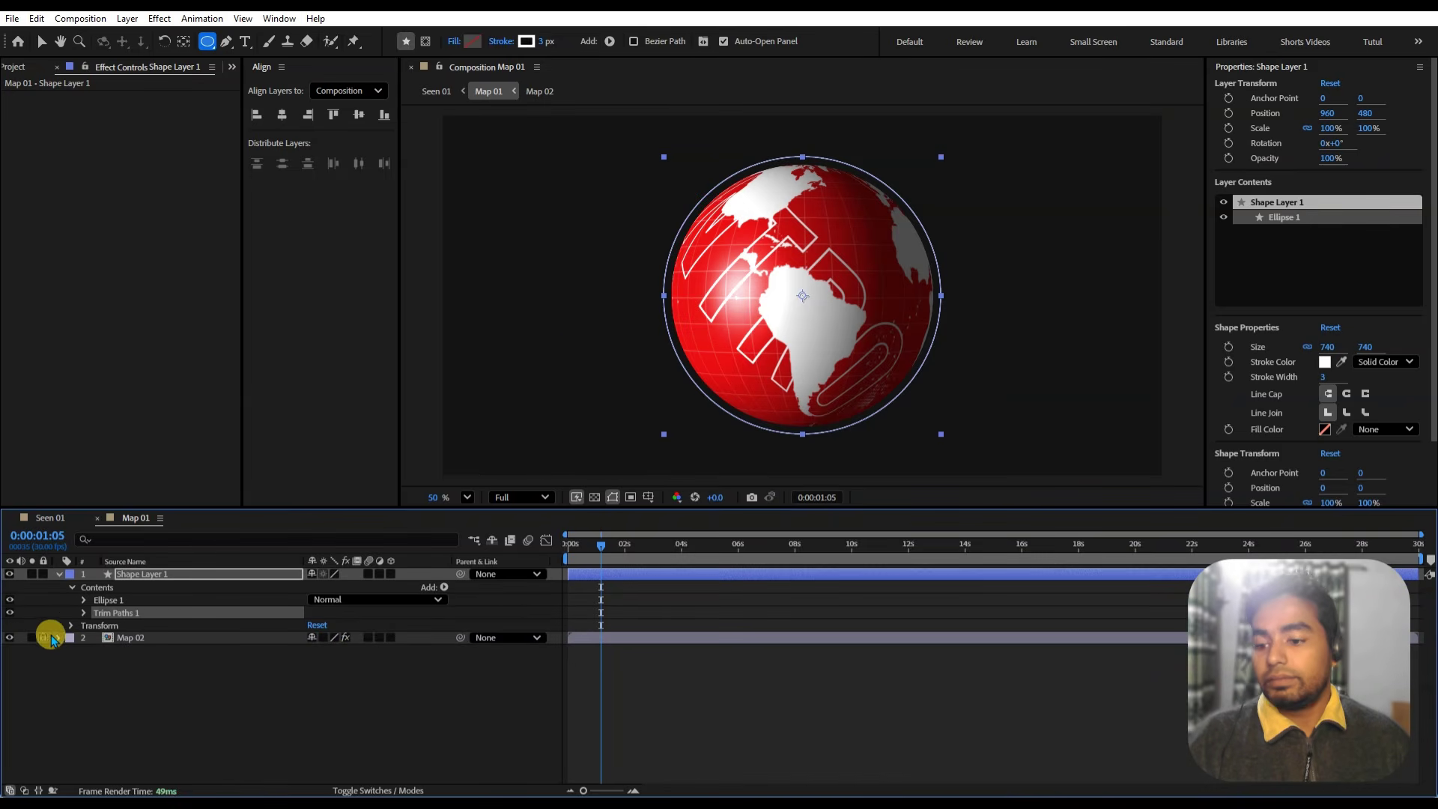
click(83, 613)
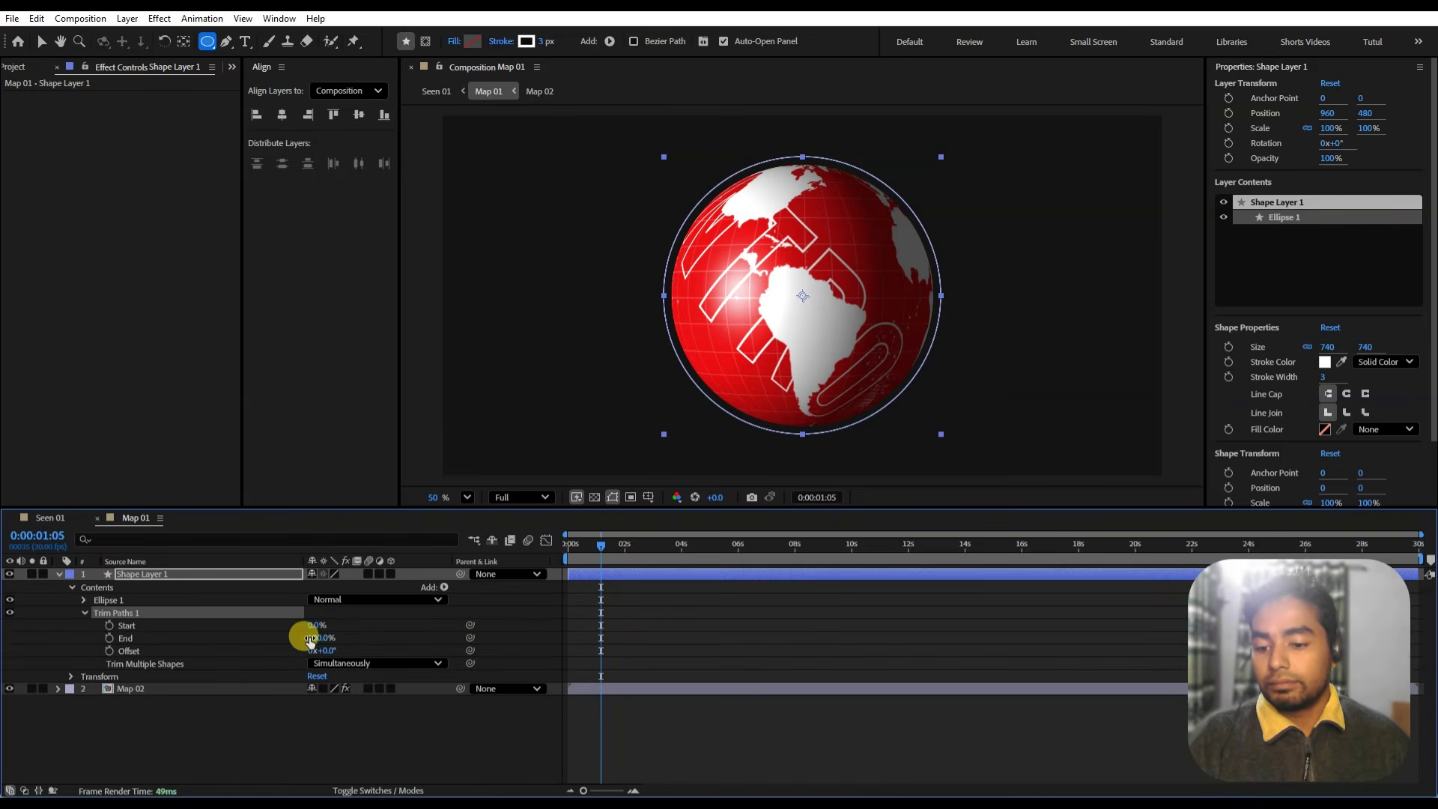
mouse_move(310, 641)
mouse_down()
mouse_move(282, 642)
mouse_move(298, 646)
mouse_up()
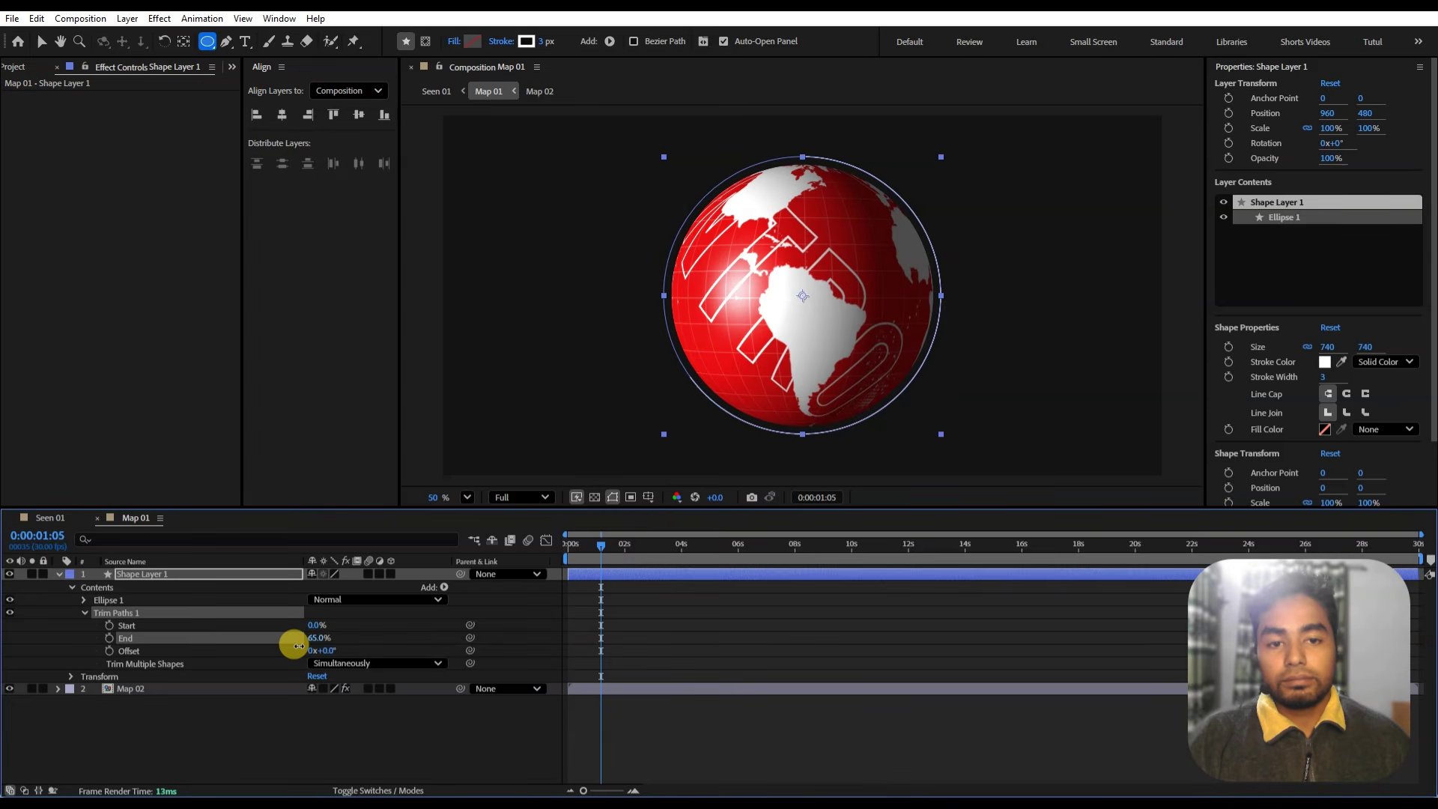
click(58, 574)
click(164, 645)
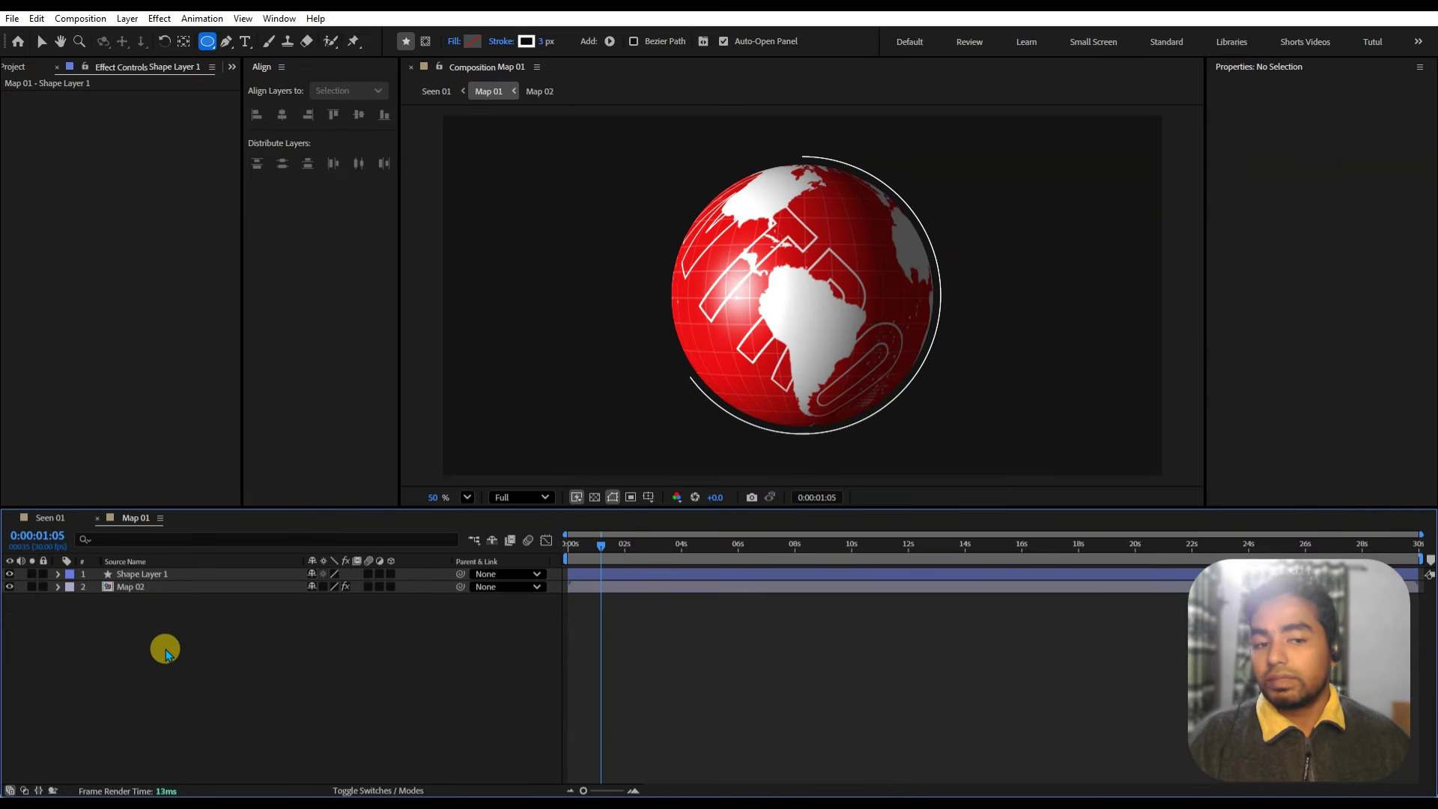
- Add the expression time*50 to Shape Layer 1's Rotation and preview the turning arc from the start
click(161, 574)
key(r)
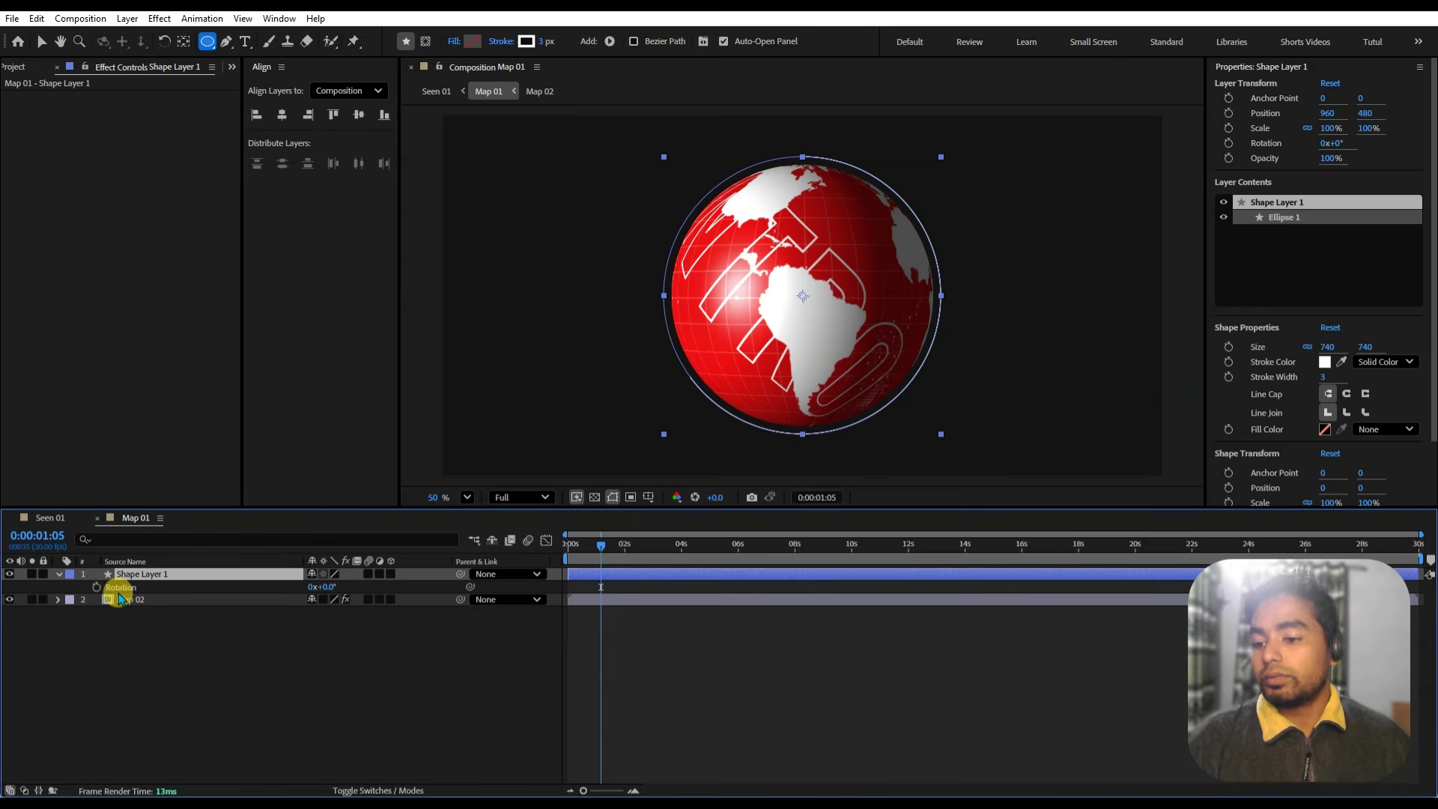
alt+click(96, 589)
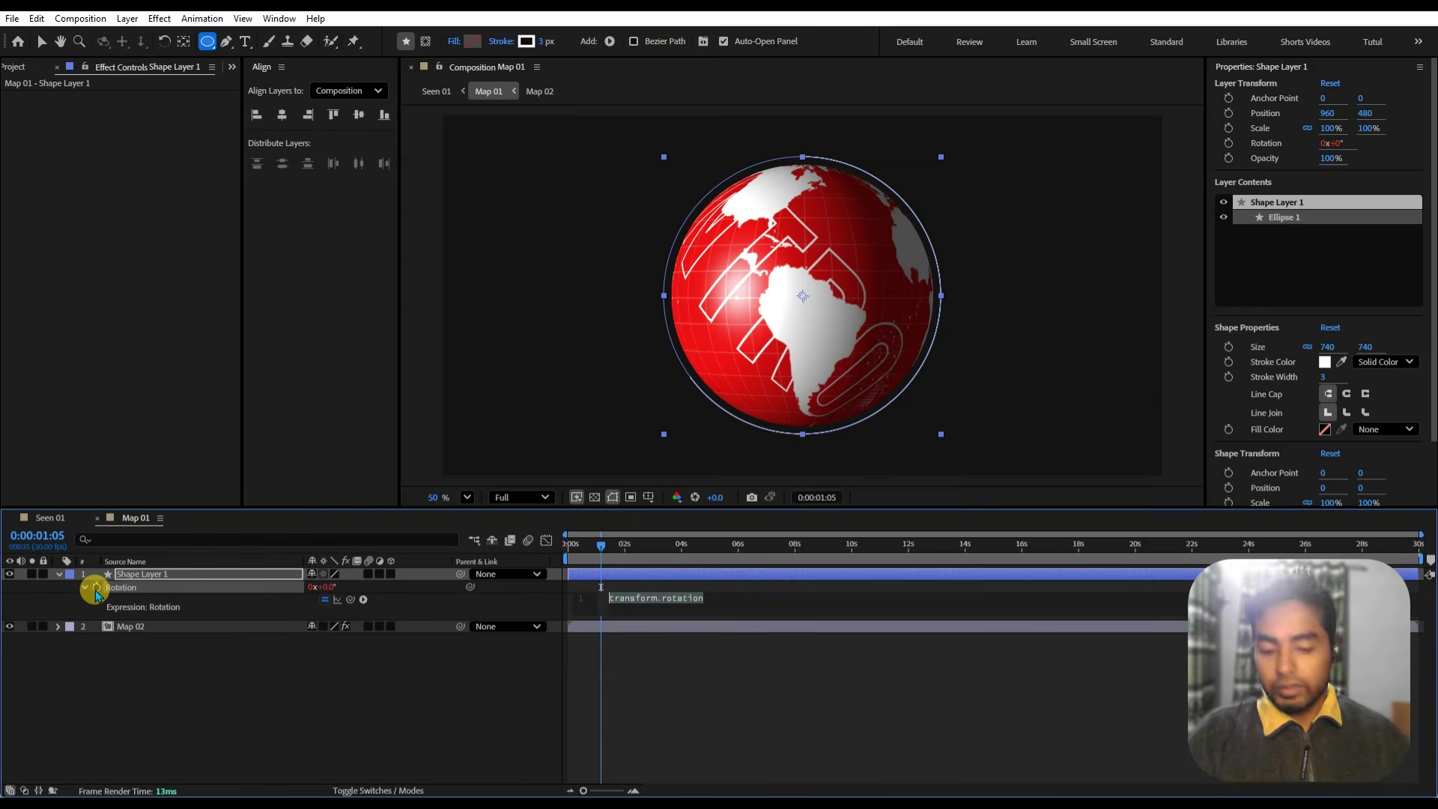
text(time)
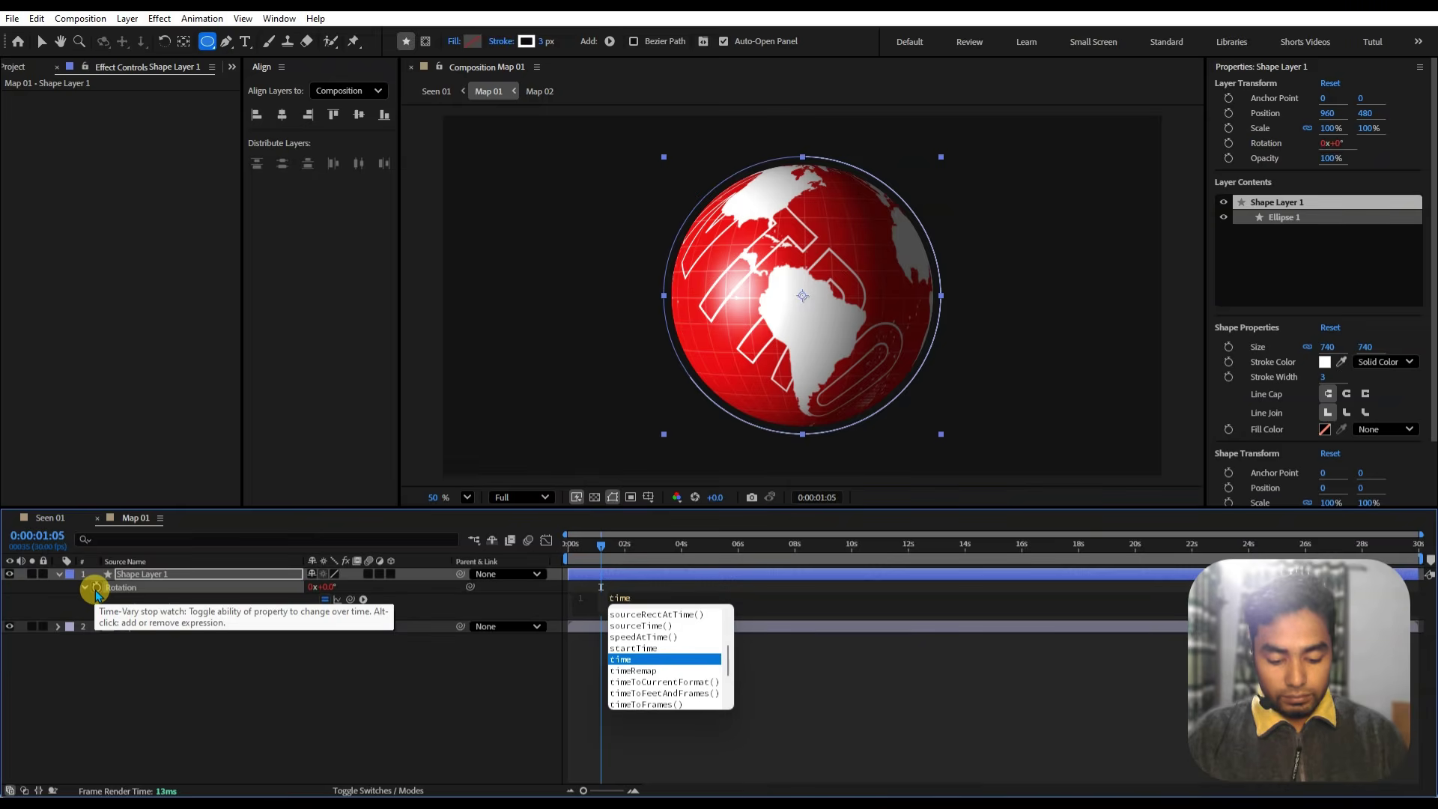
text(*)
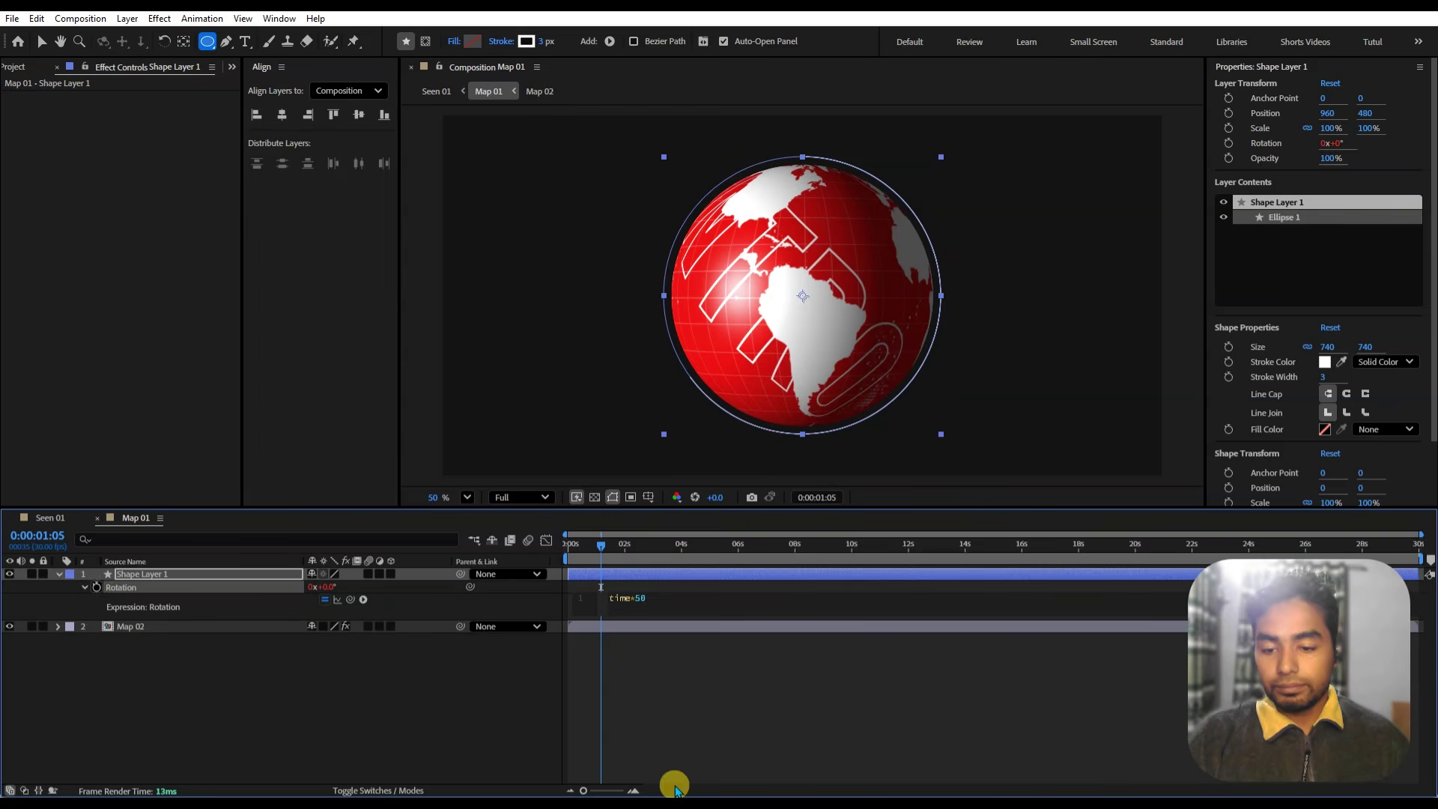
click(506, 704)
drag(595, 545, 471, 526)
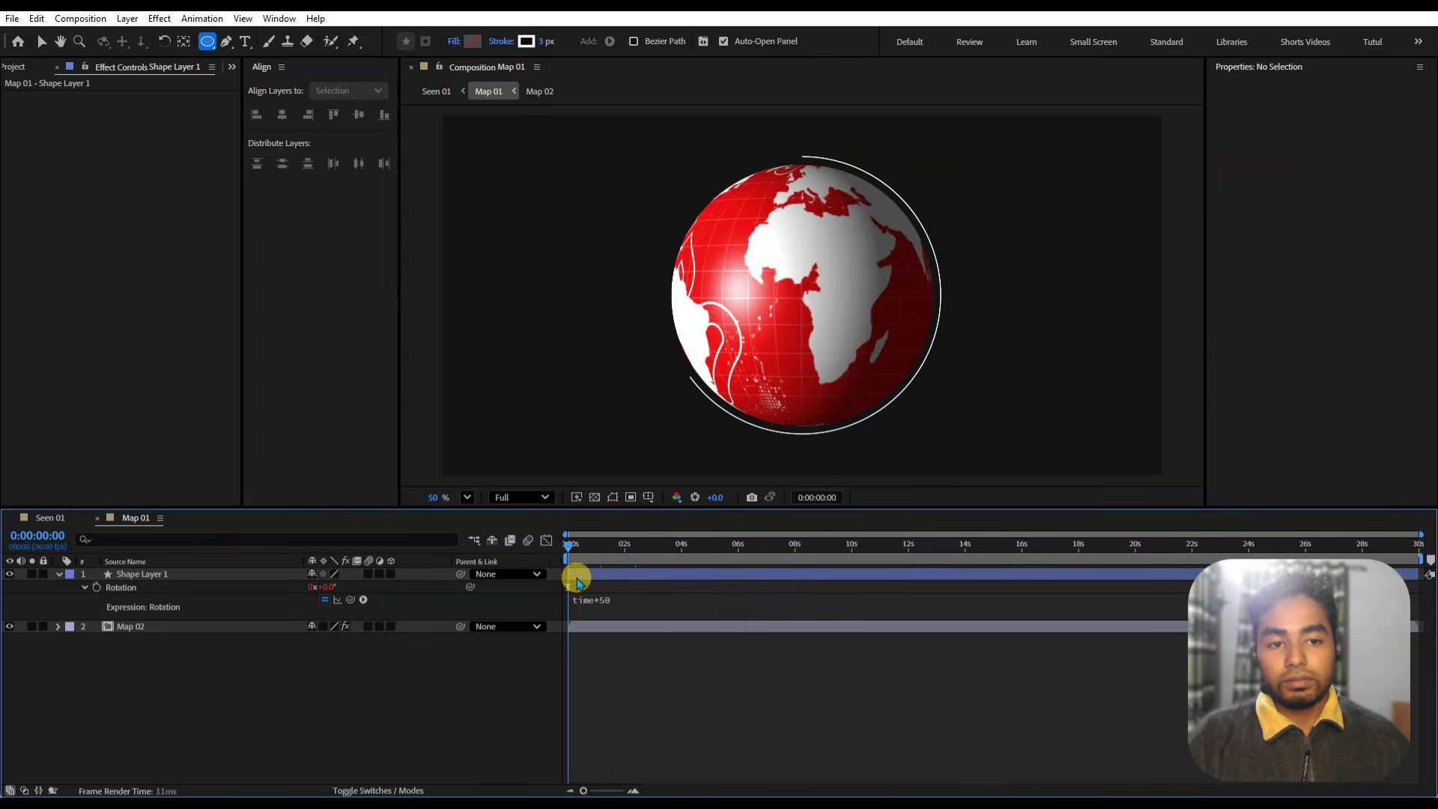
key(space)
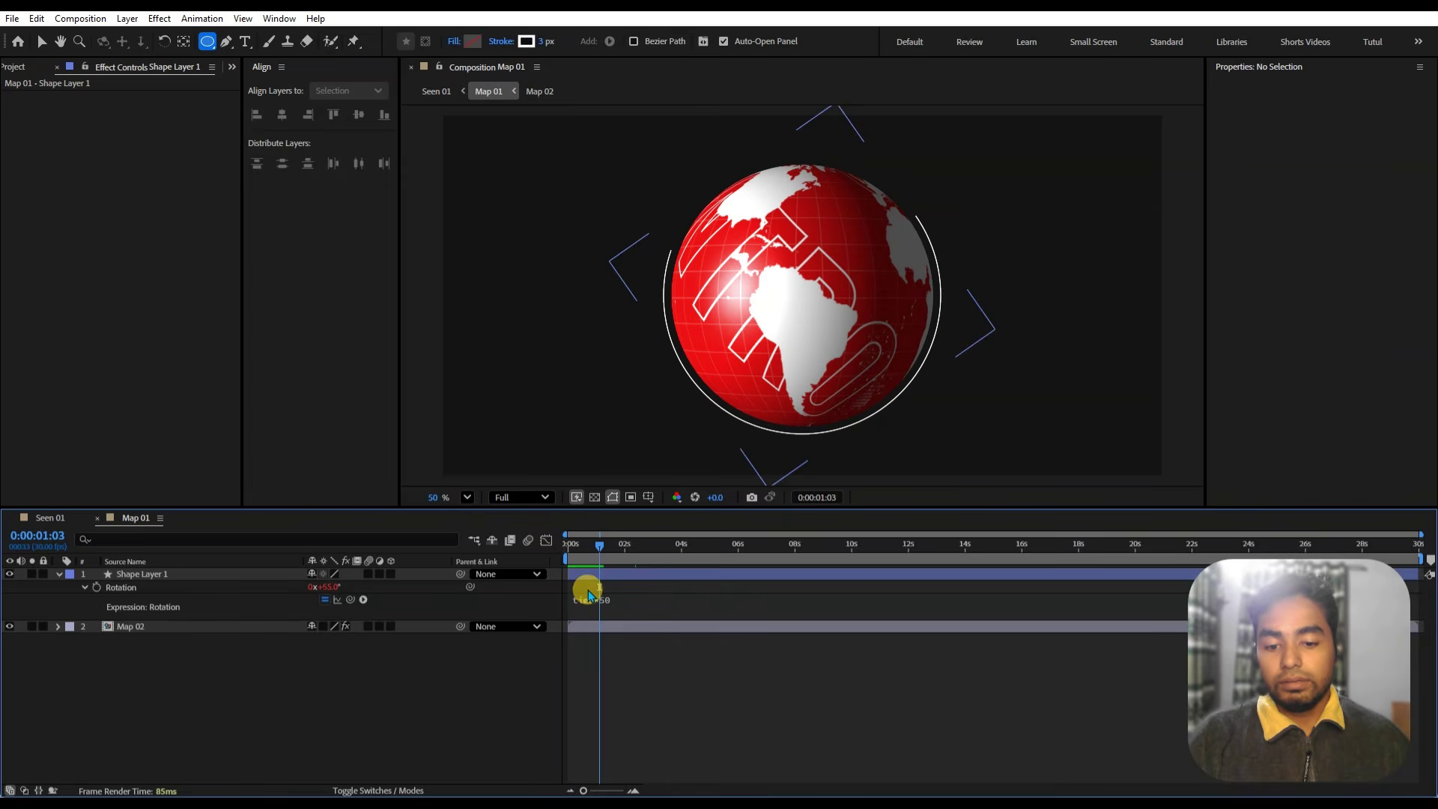
- Change Shape Layer 1's Rotation expression to time*60
click(628, 599)
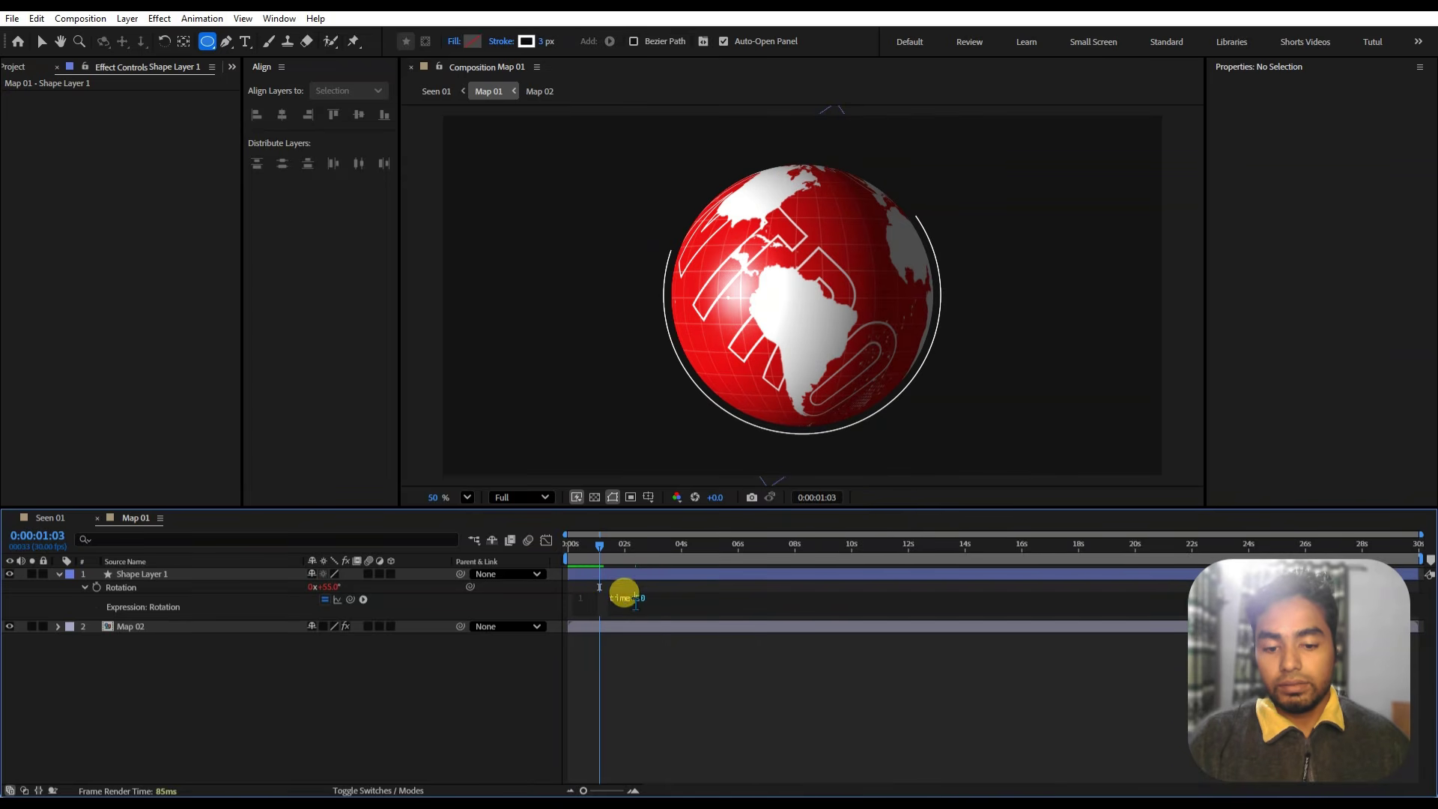
click(634, 630)
text(6)
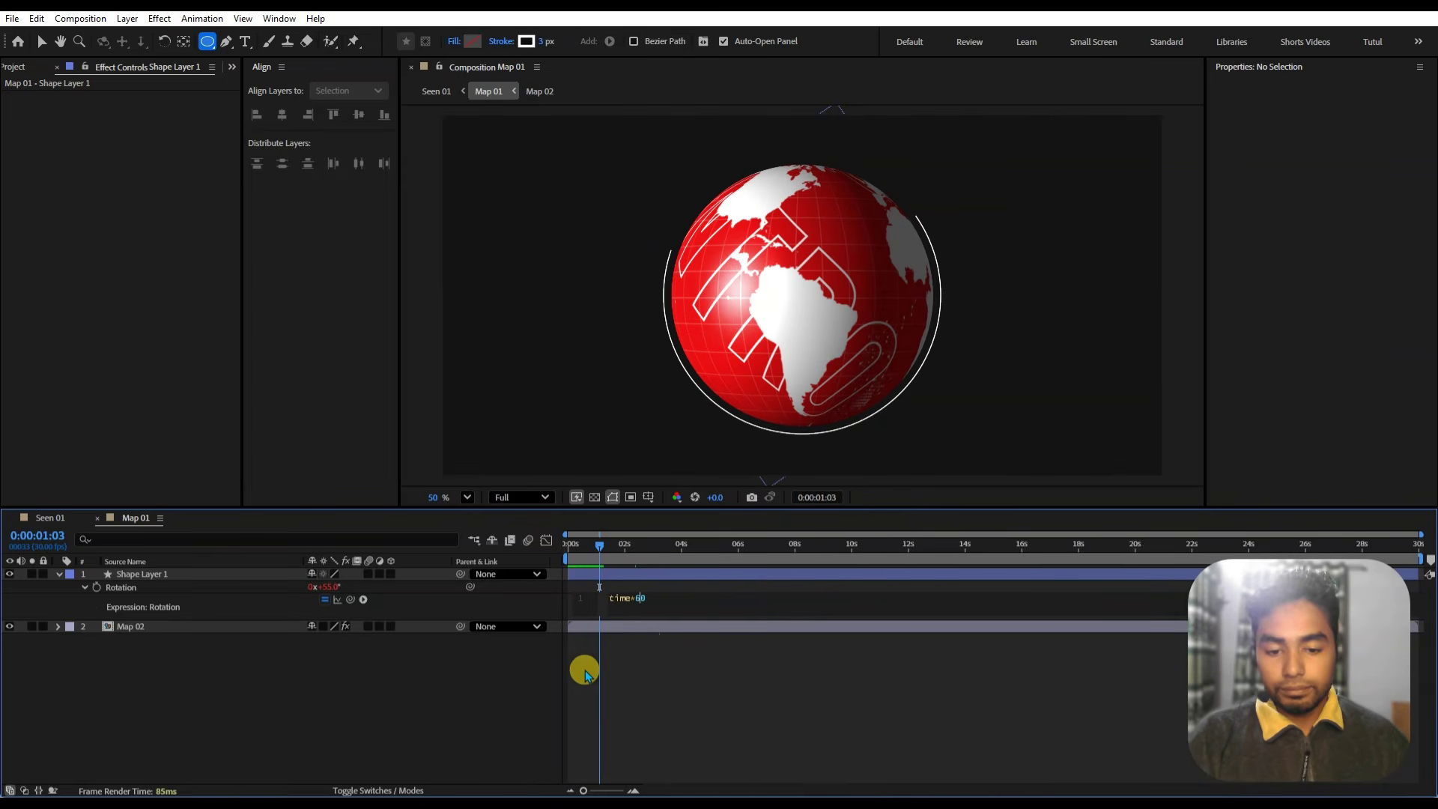
click(527, 680)
- Set the preview resolution to Half and preview the rotating arc around the globe from the start
drag(631, 546, 462, 500)
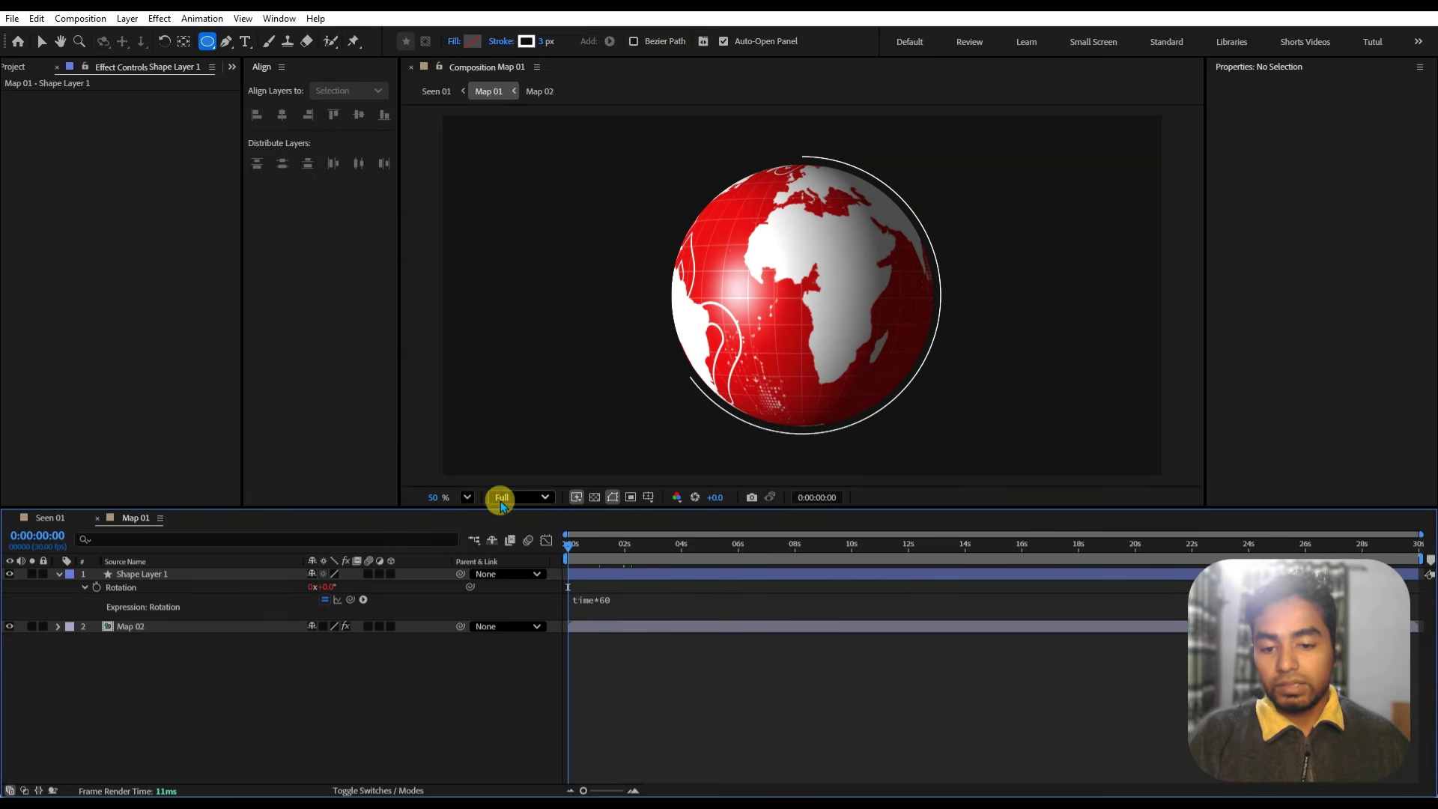
click(517, 498)
click(515, 563)
click(645, 616)
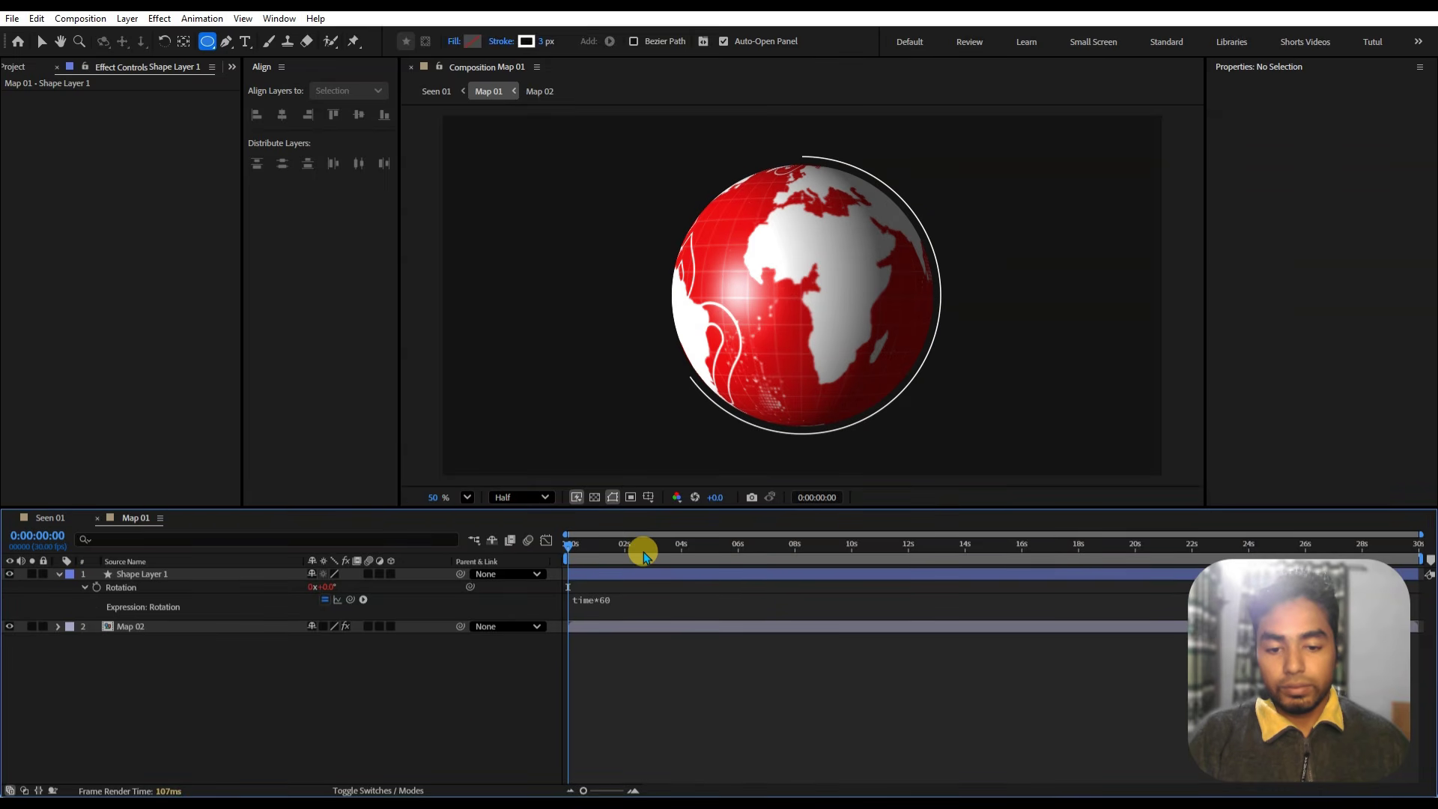
key(space)
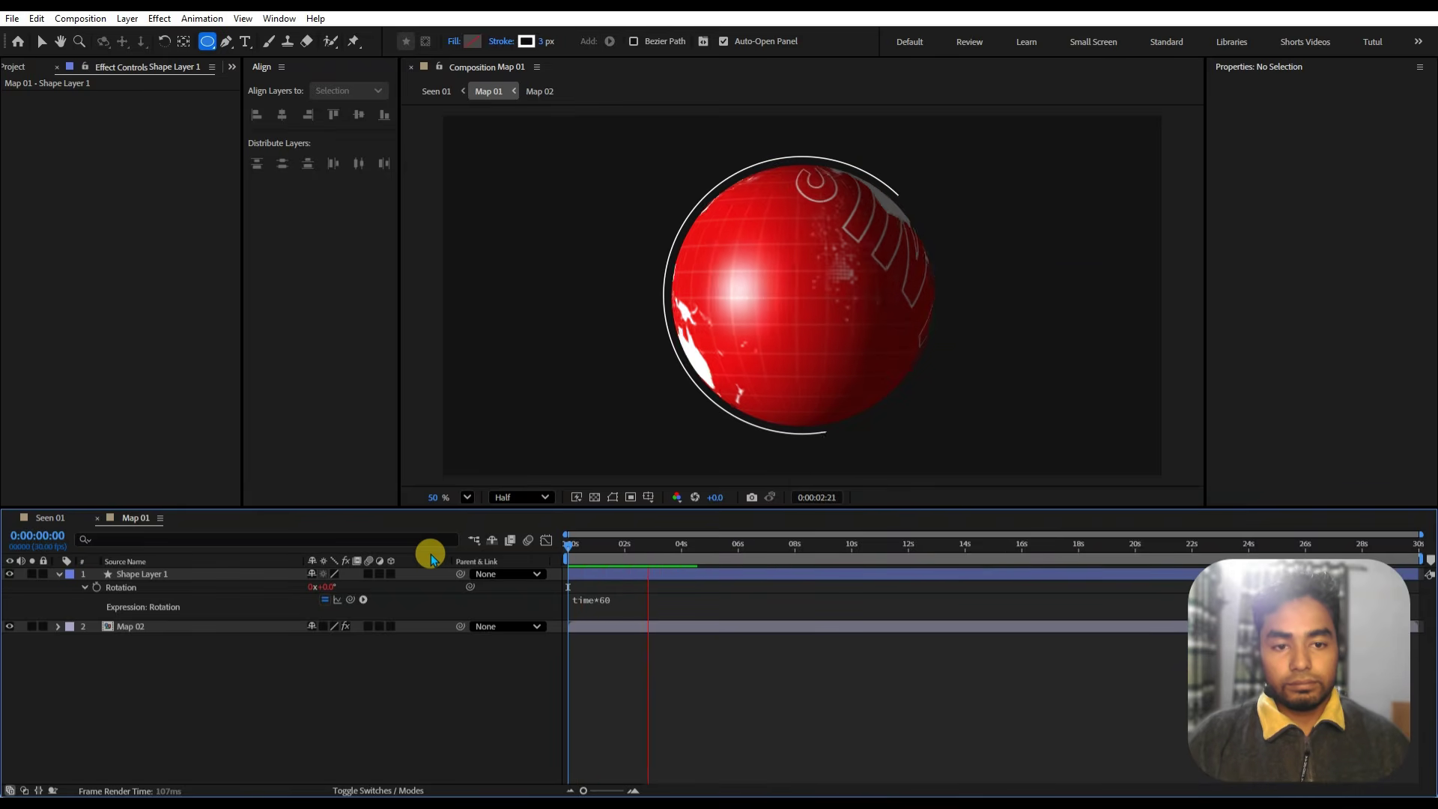
key(space)
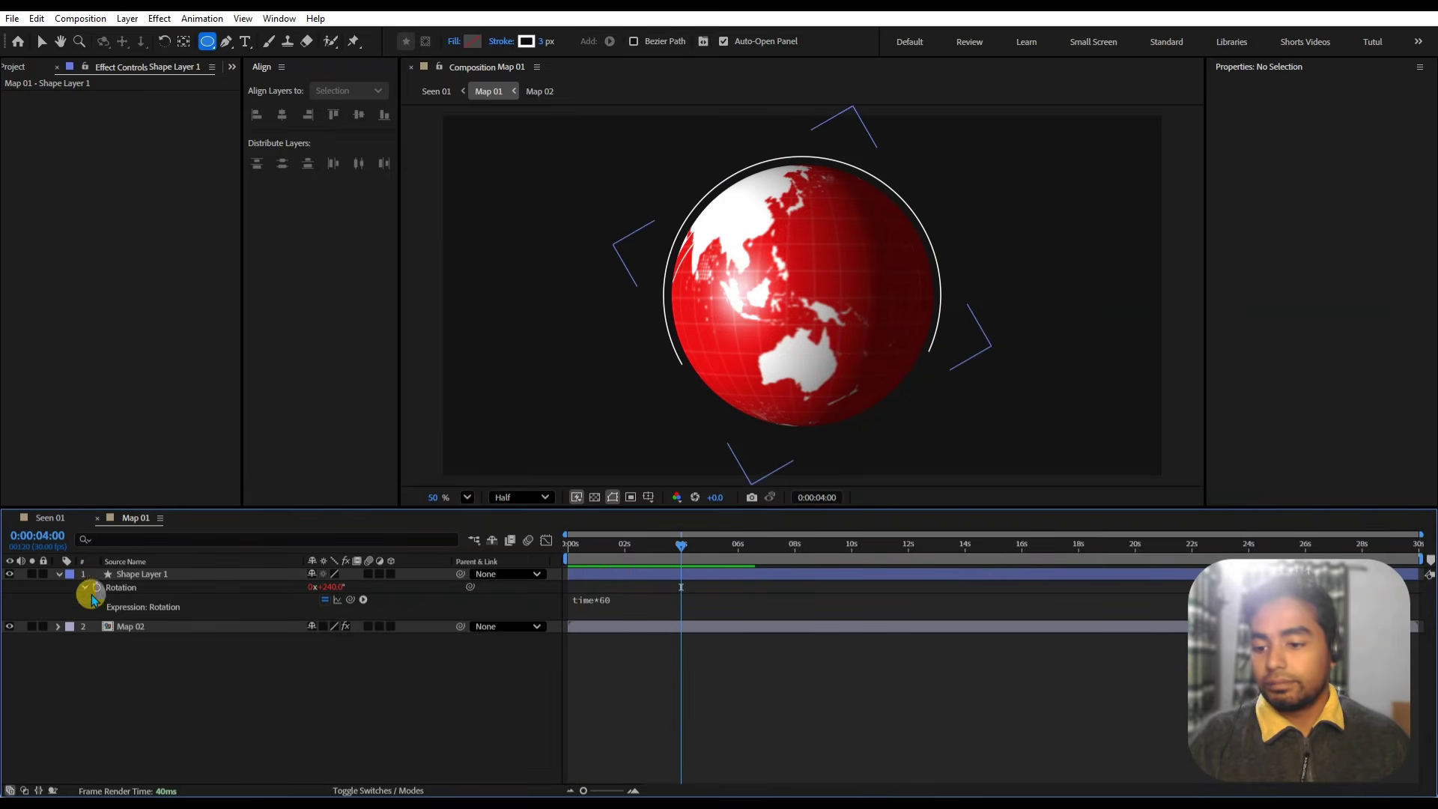
- Draw a circular ring about 660 px in diameter over the globe in Map 01 as a new shape layer
click(59, 574)
click(188, 684)
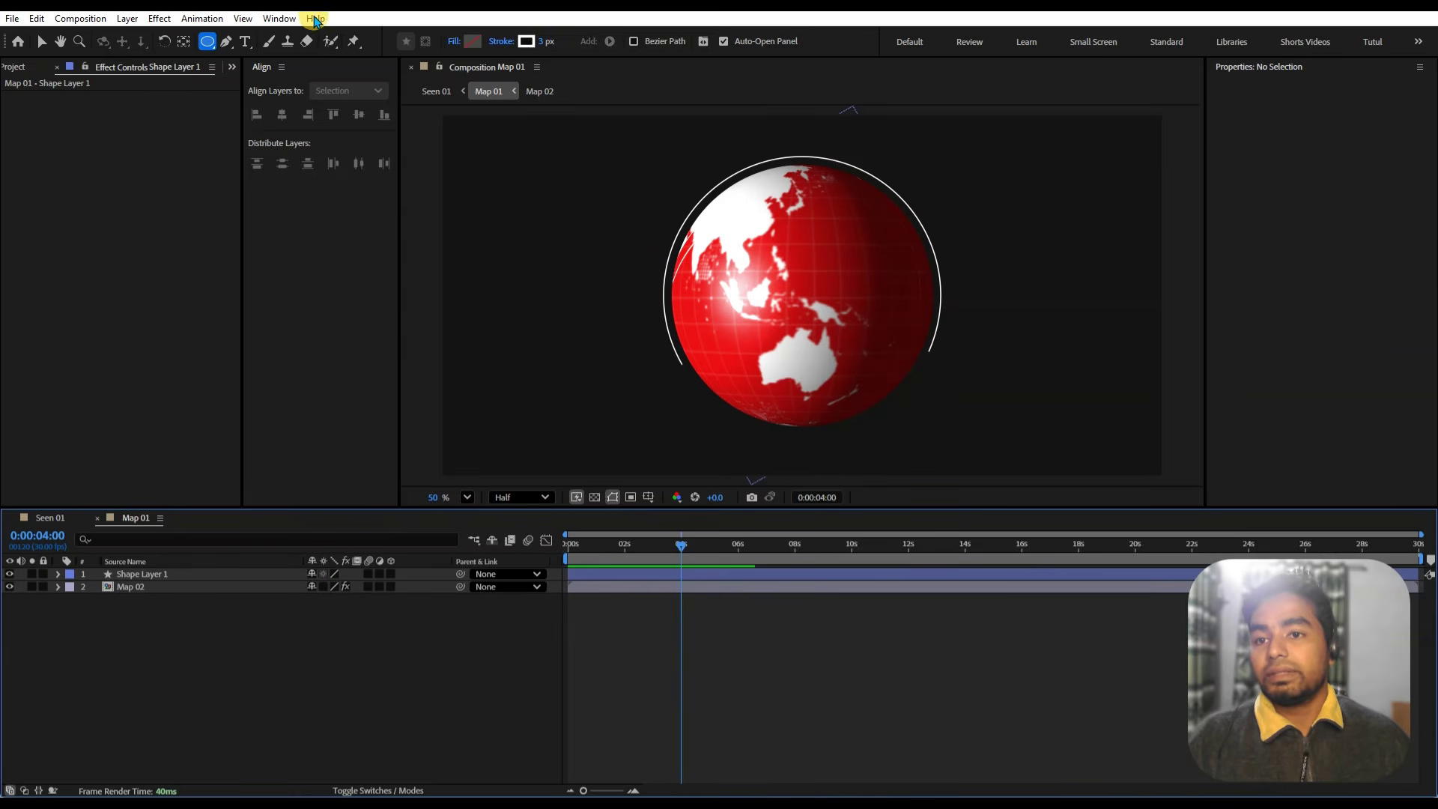
drag(740, 188, 985, 433)
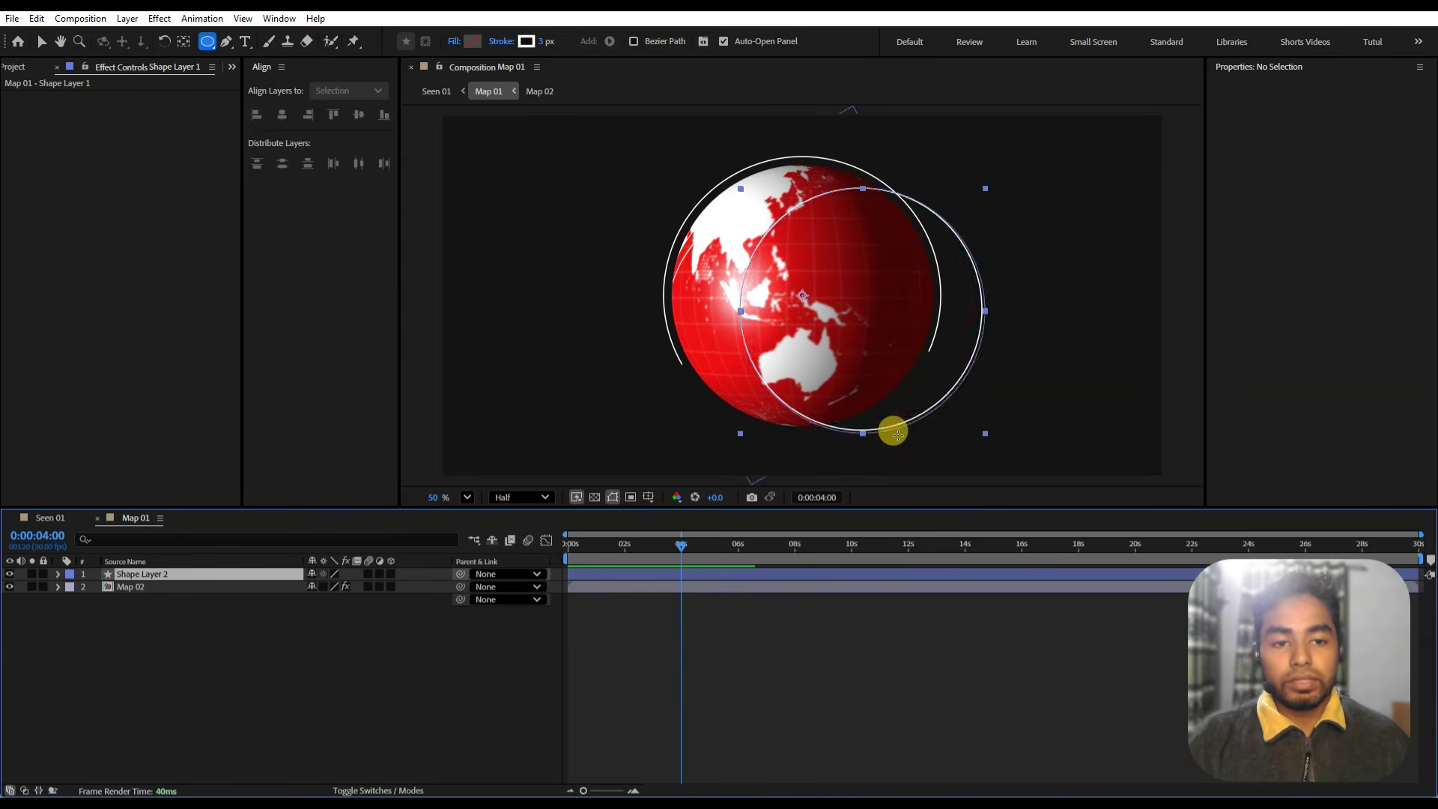
drag(896, 433, 899, 435)
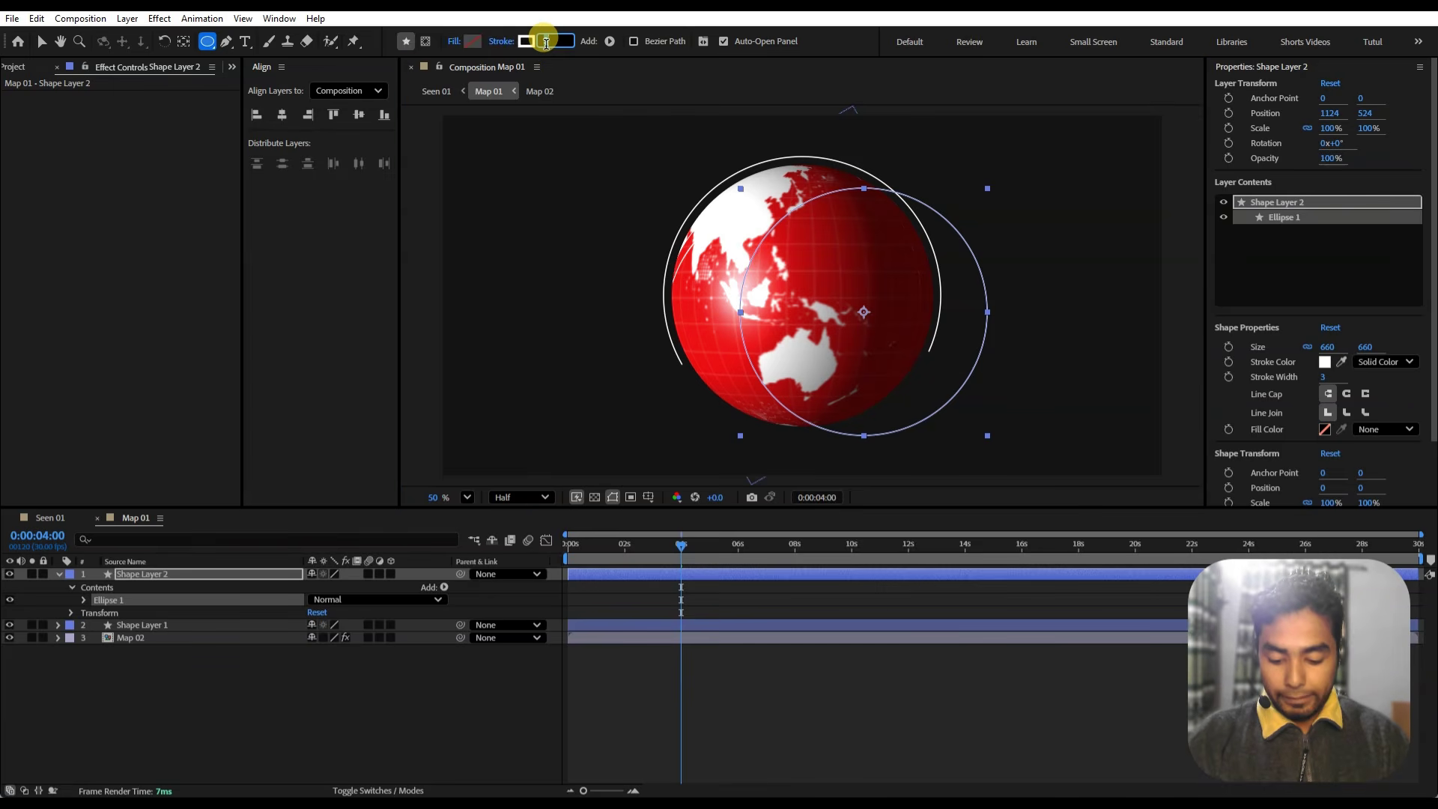
- Set the new ring's stroke width to 55 px
text(10)
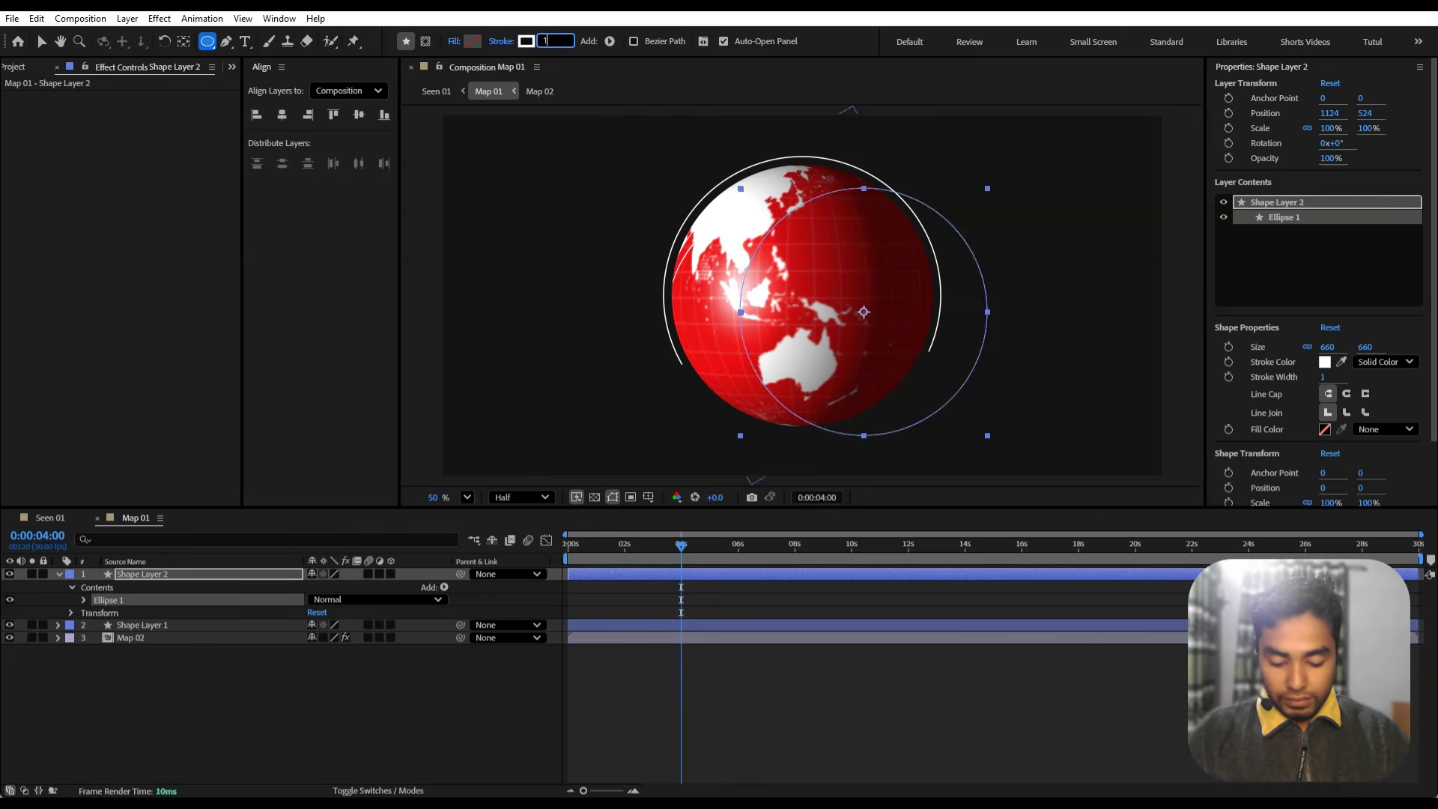
key(Return)
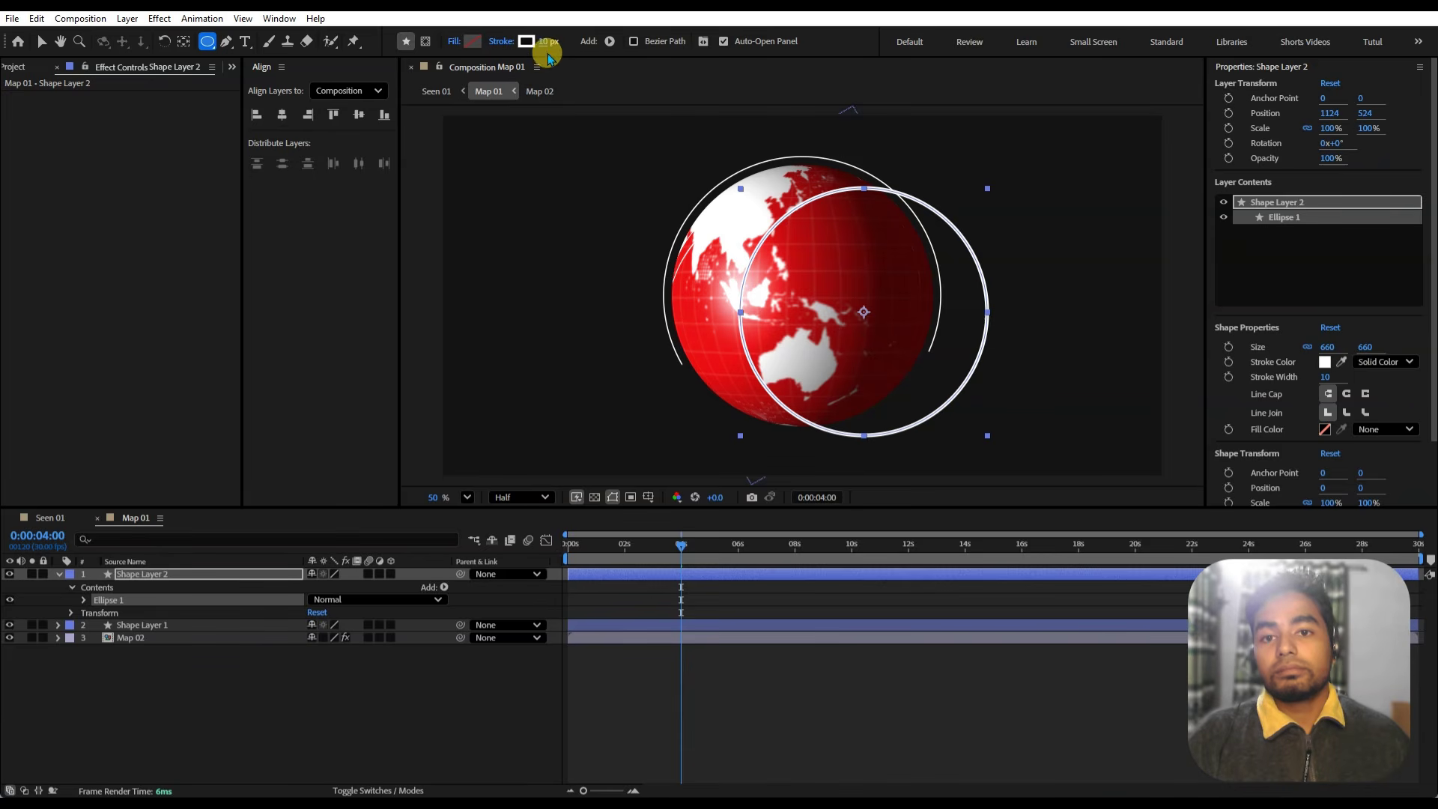
drag(542, 42, 575, 42)
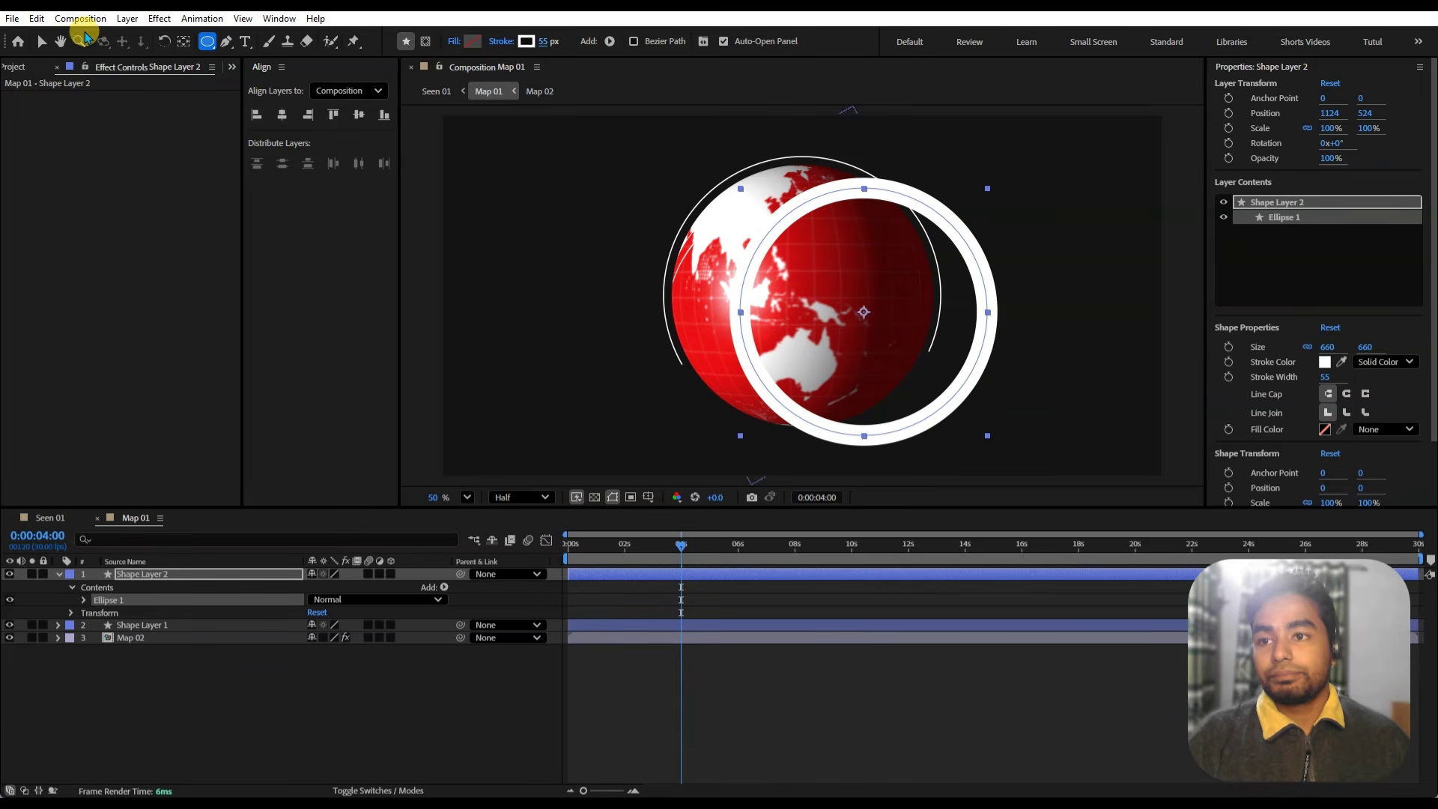
- Center the ring in the composition and move Shape Layer 2 below Map 02 in the layer stack
click(40, 43)
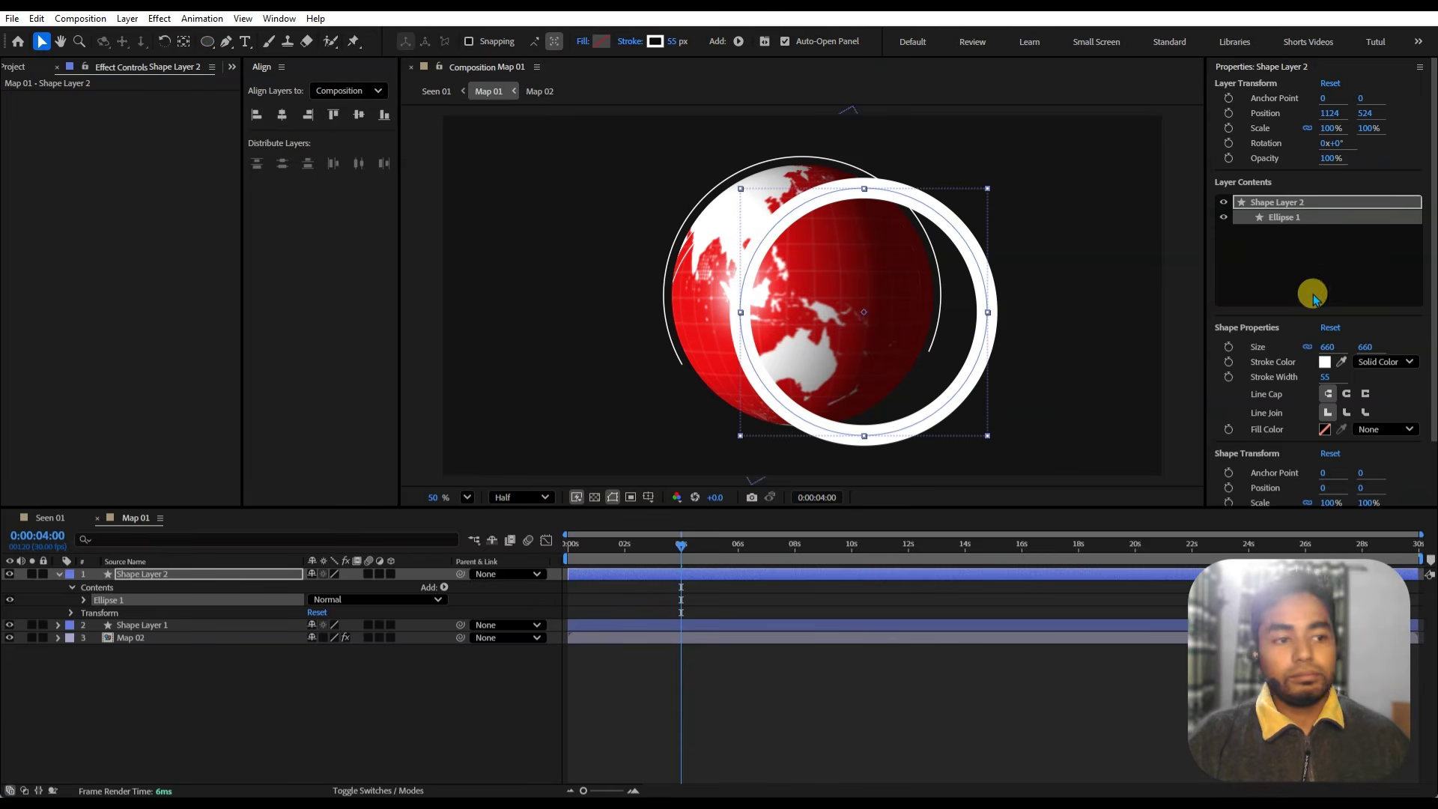
click(292, 119)
click(359, 113)
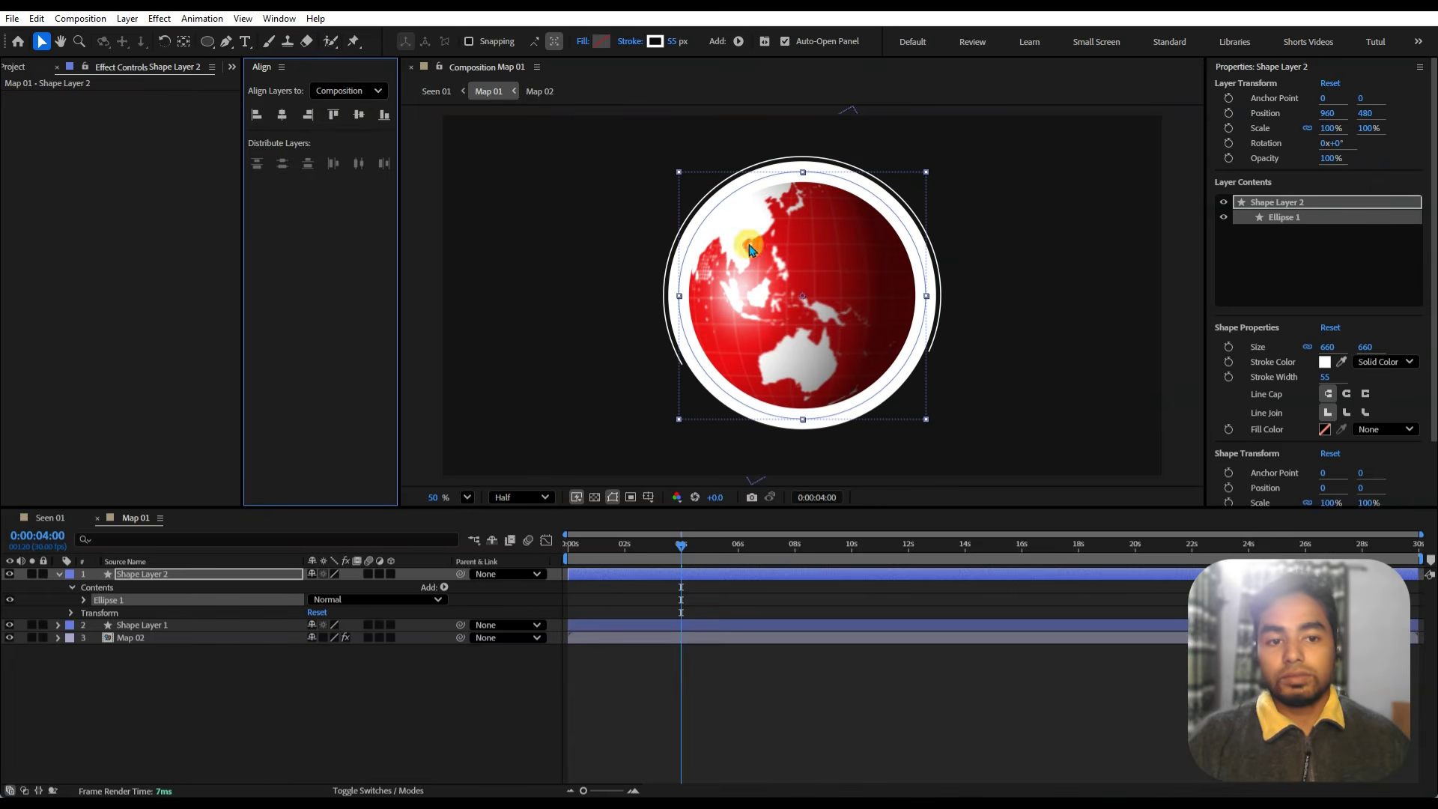
drag(158, 587, 159, 655)
click(276, 696)
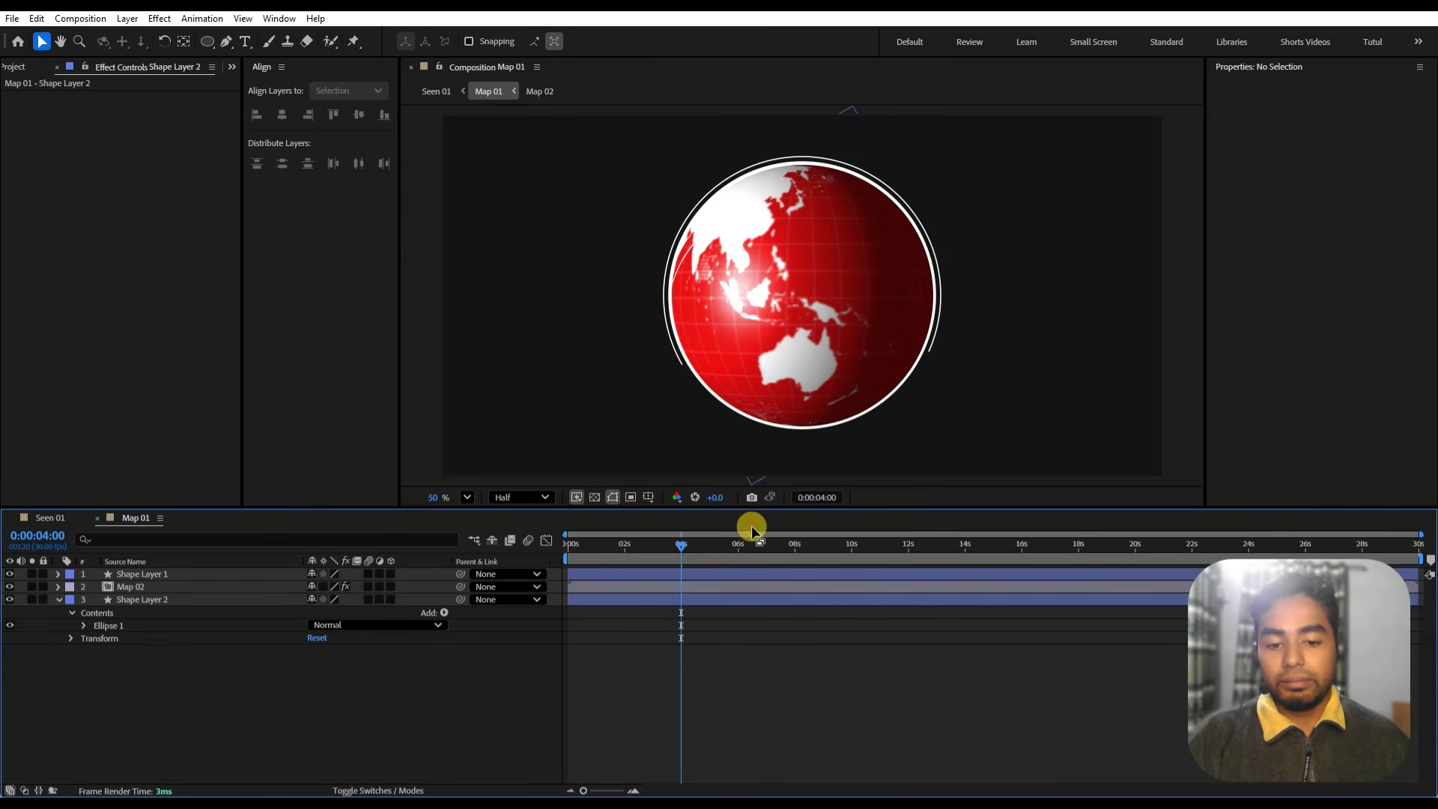
drag(639, 552, 711, 552)
- Change Shape Layer 2's stroke color to dark red AC0000
click(180, 599)
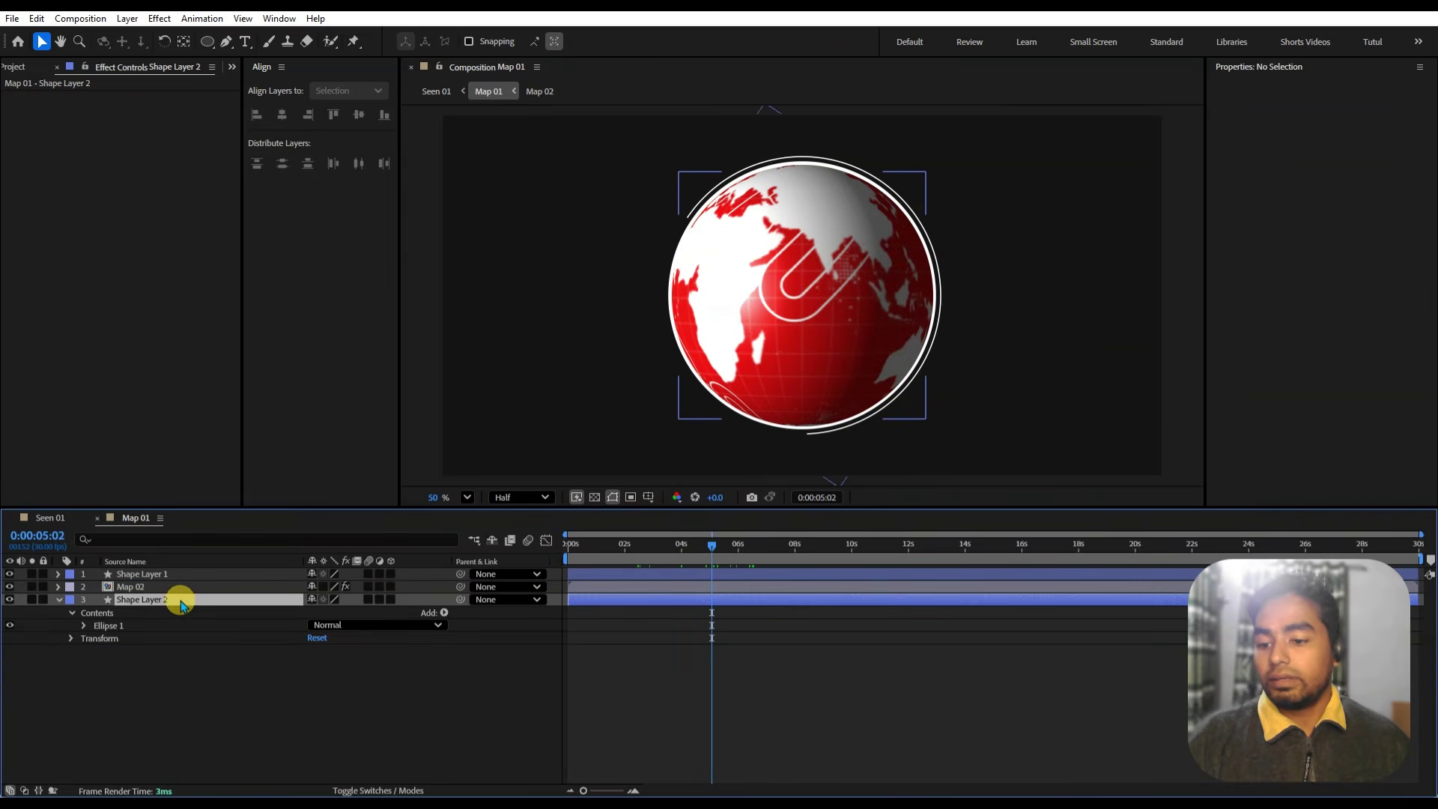
click(656, 40)
click(738, 371)
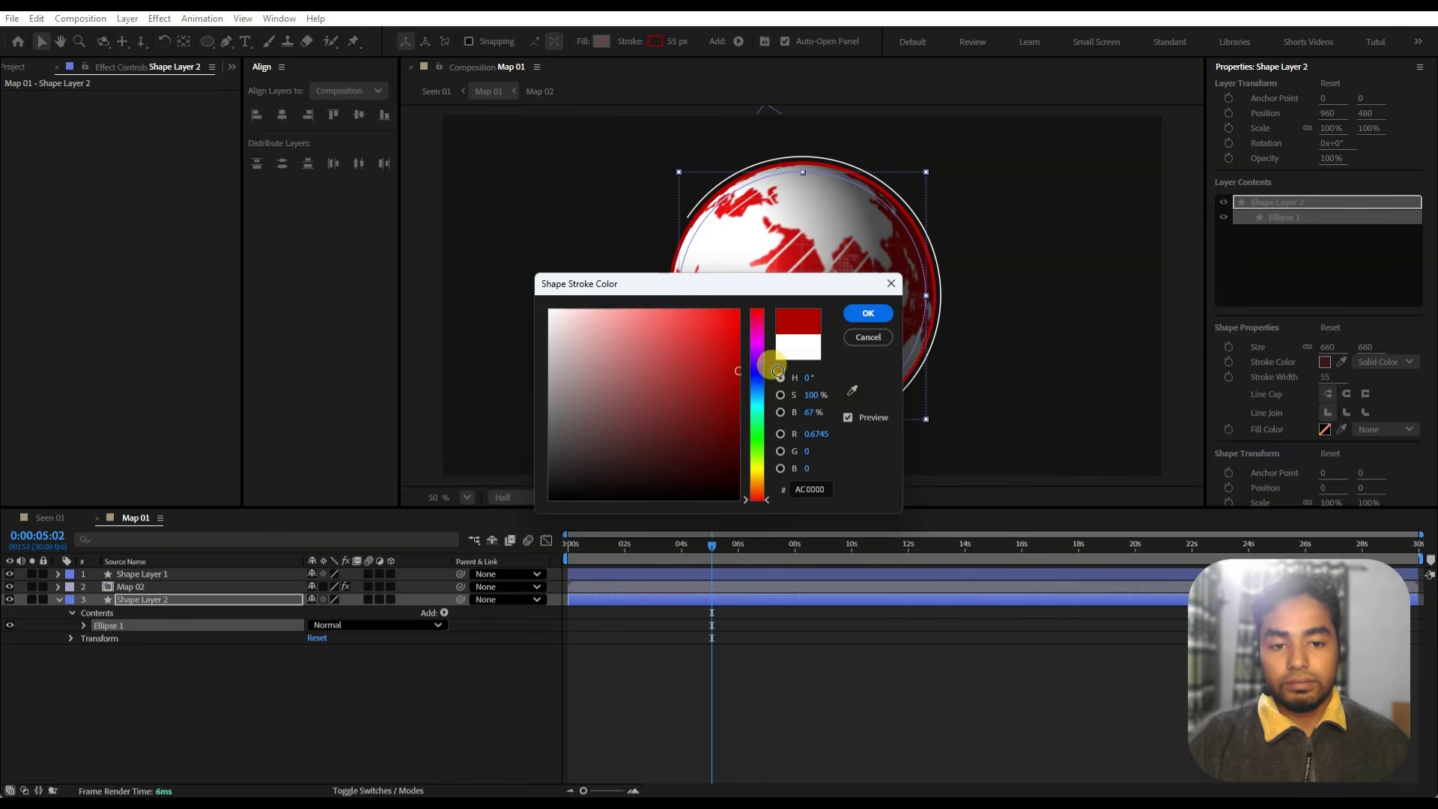
click(867, 313)
click(591, 626)
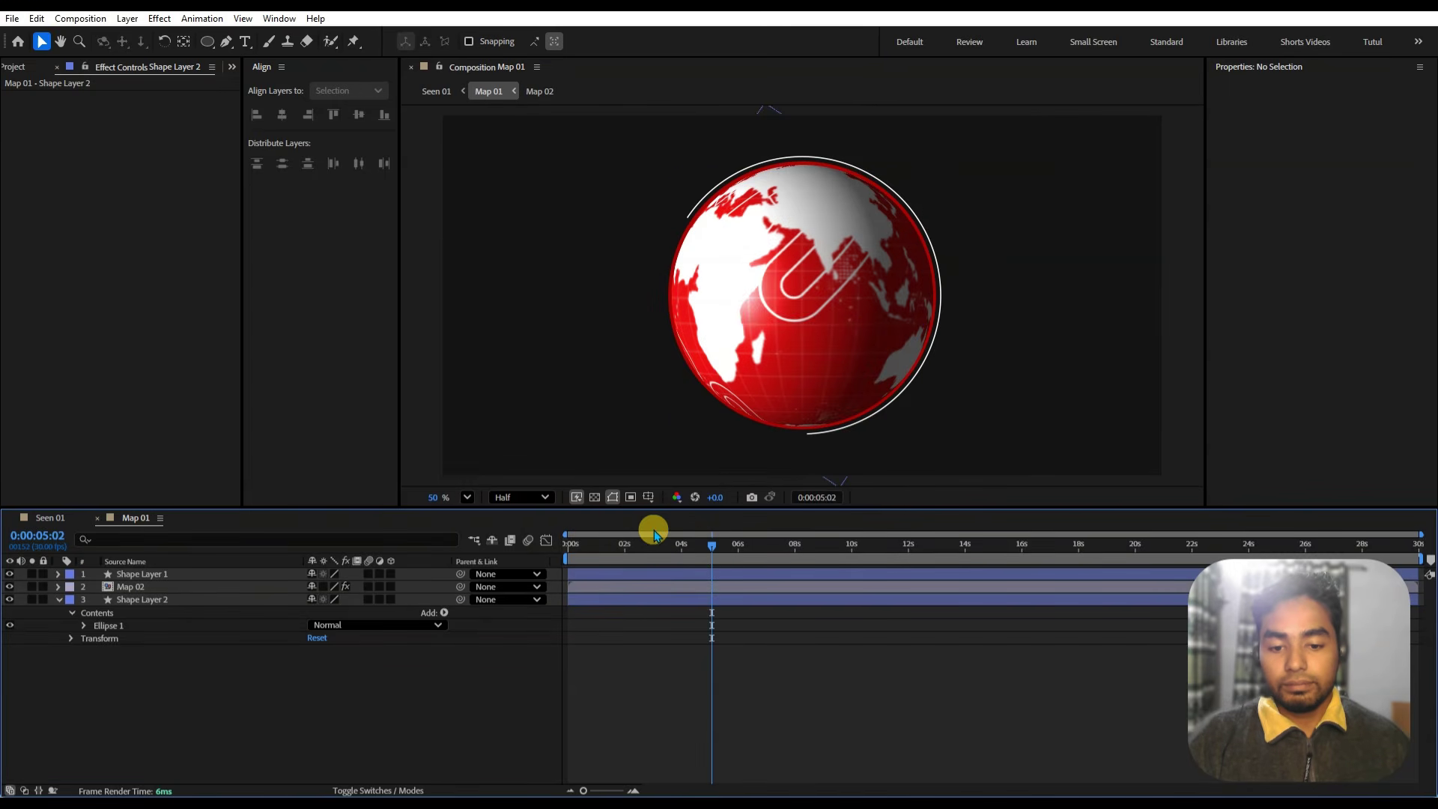
- Add a Scale keyframe of 80% to Shape Layer 2 at 0:00:00:00
drag(607, 545, 569, 582)
click(575, 600)
key(s)
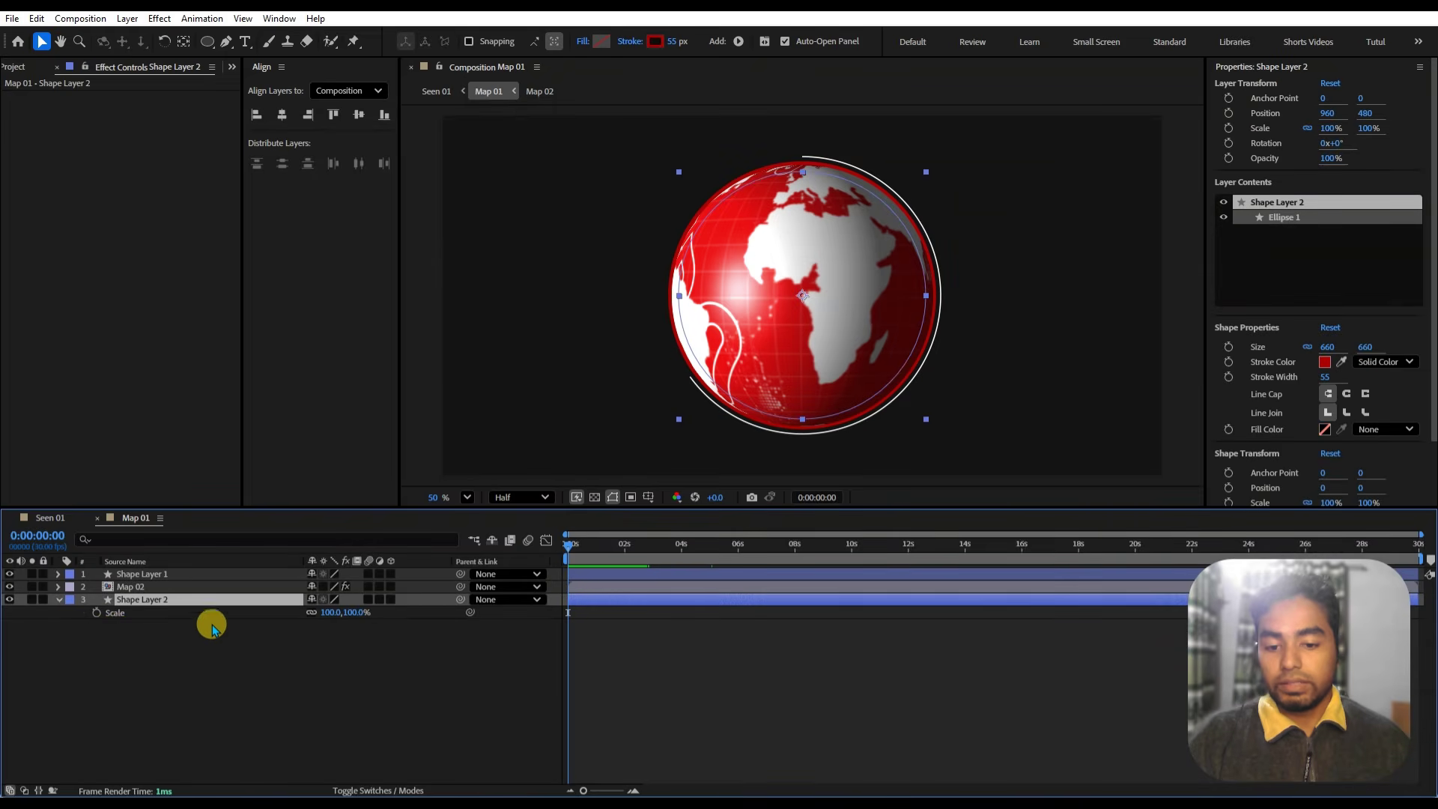
click(97, 613)
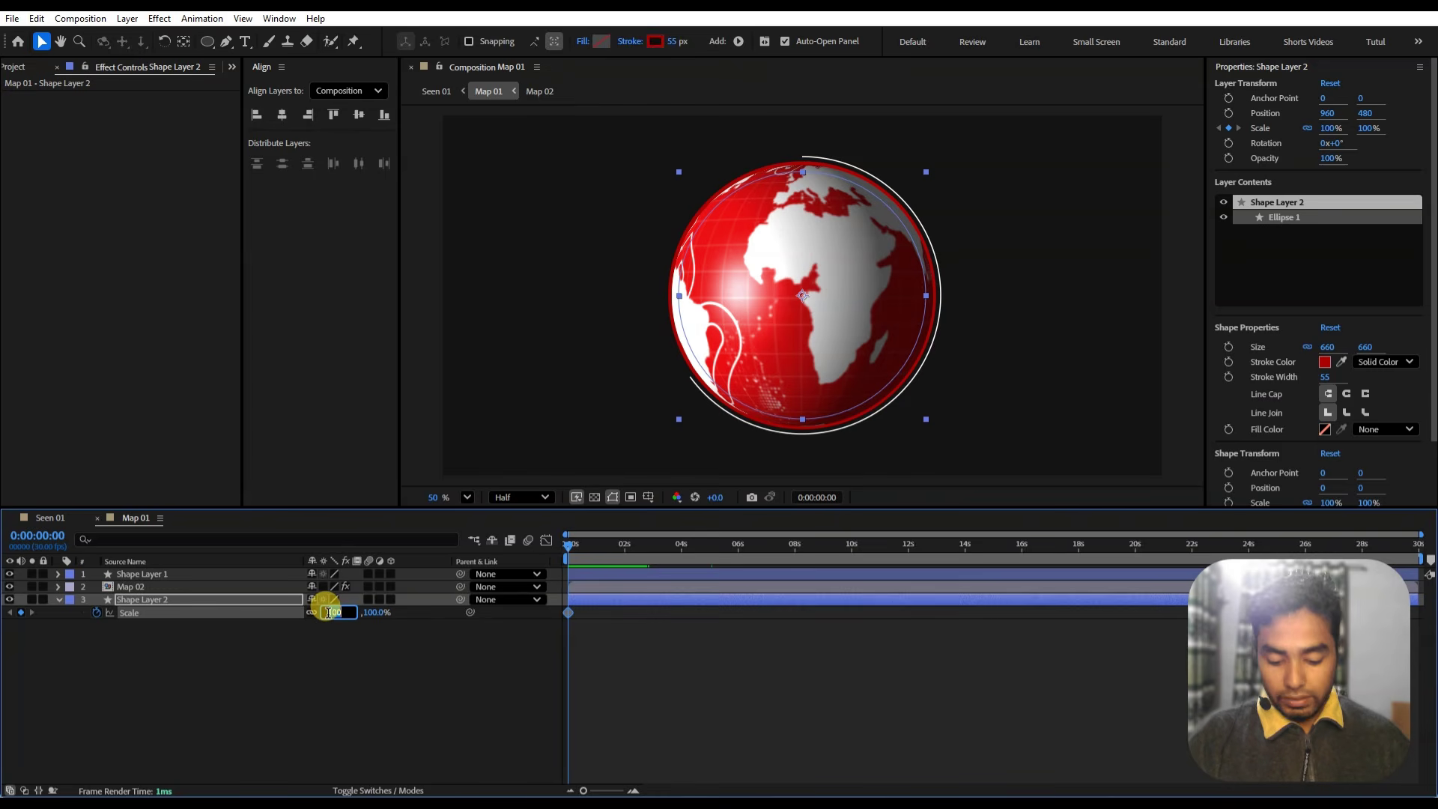
text(80)
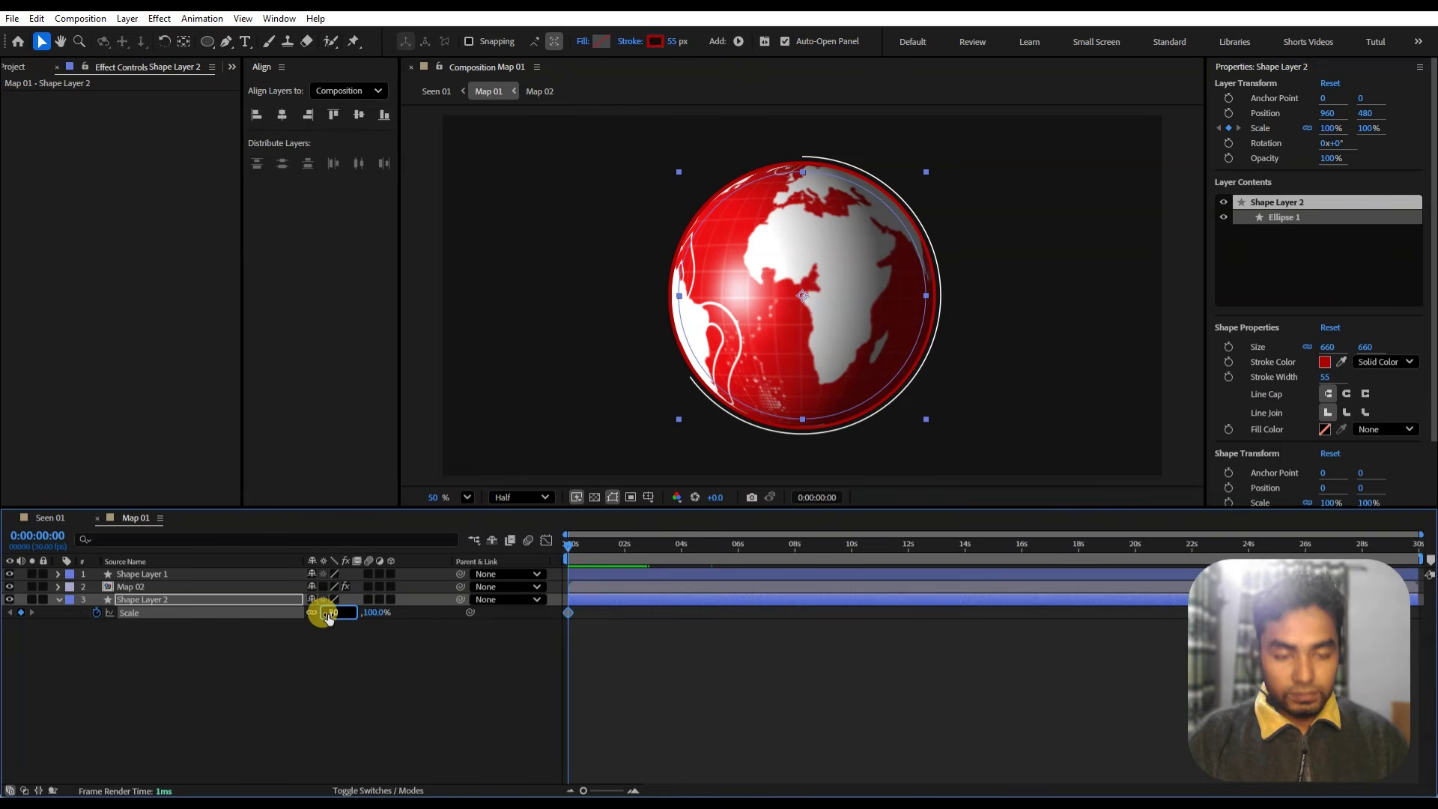
key(Return)
click(494, 724)
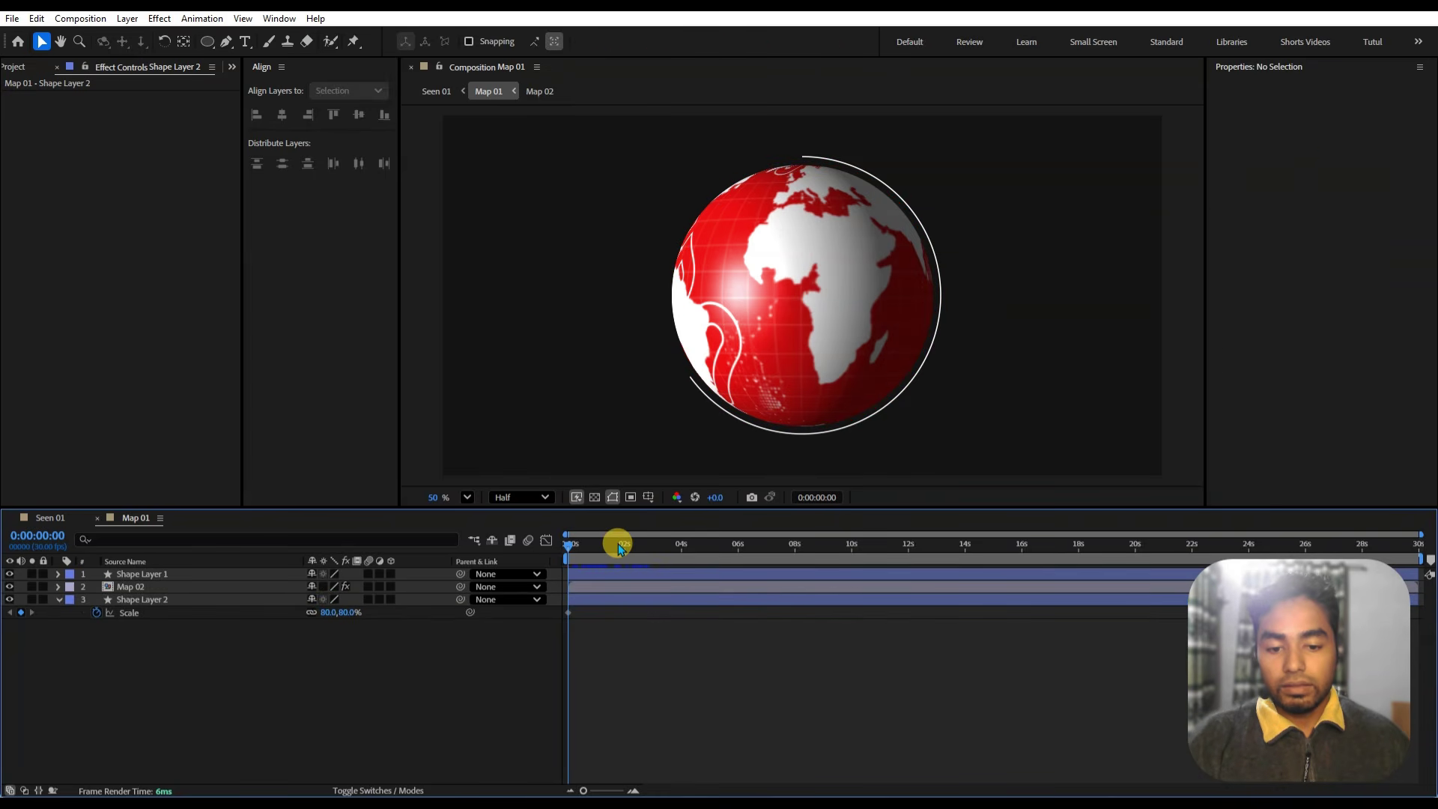
- Keyframe Shape Layer 2's Scale at 177% at 0:00:03:10 so the ring expands outward from the globe
scroll(616, 549, up, 1)
drag(629, 546, 758, 633)
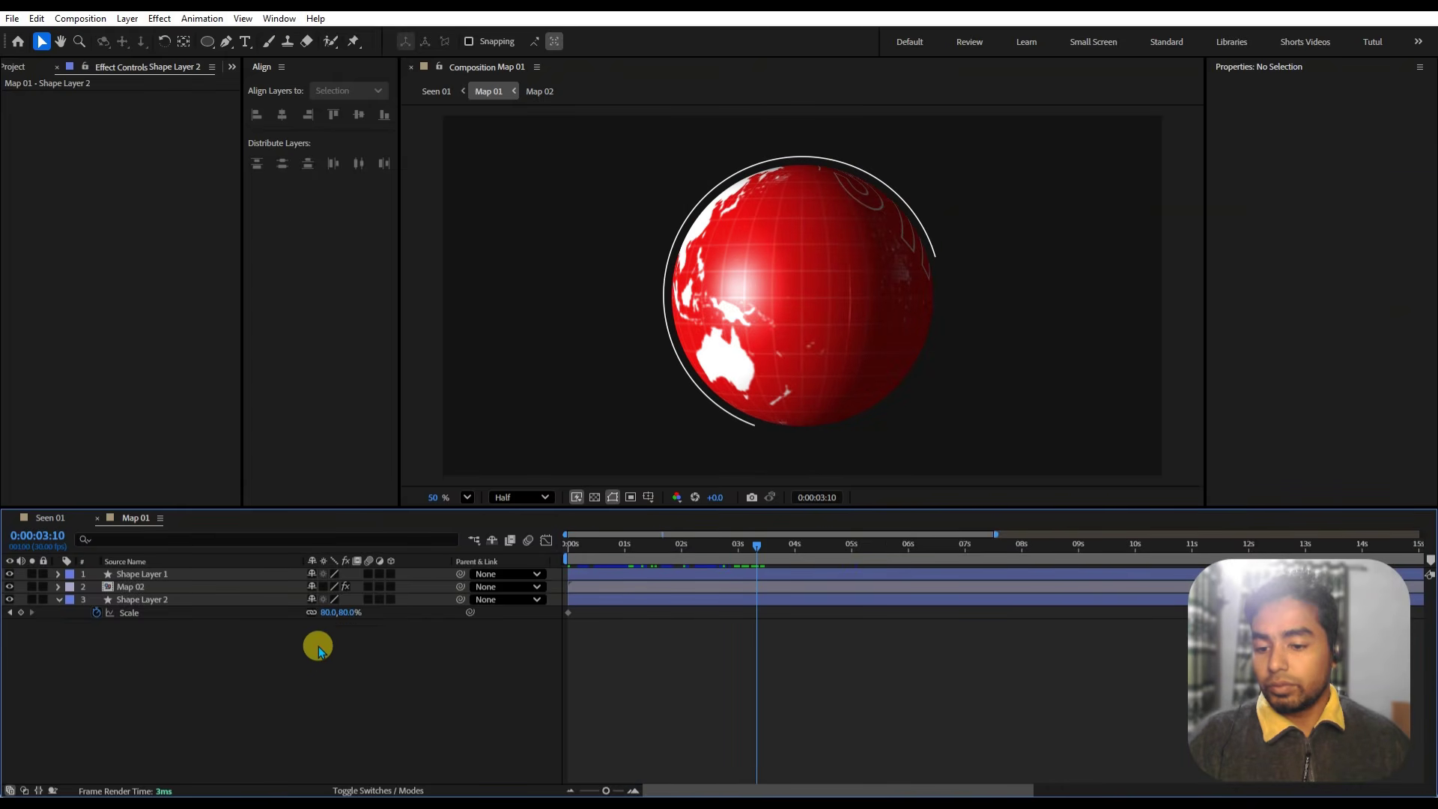
drag(336, 612, 456, 668)
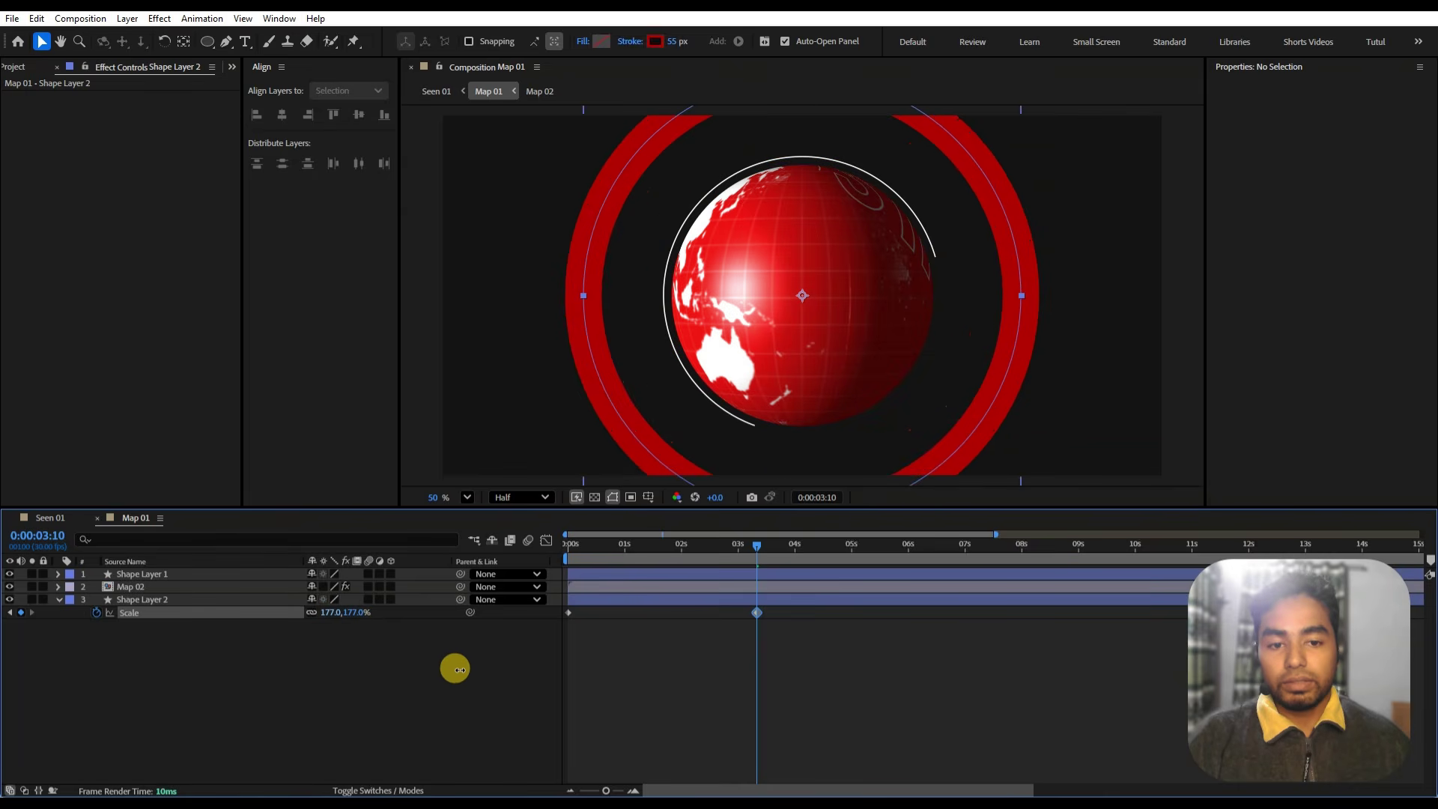
click(375, 689)
- Reduce Shape Layer 2's stroke width to 20 px
click(166, 603)
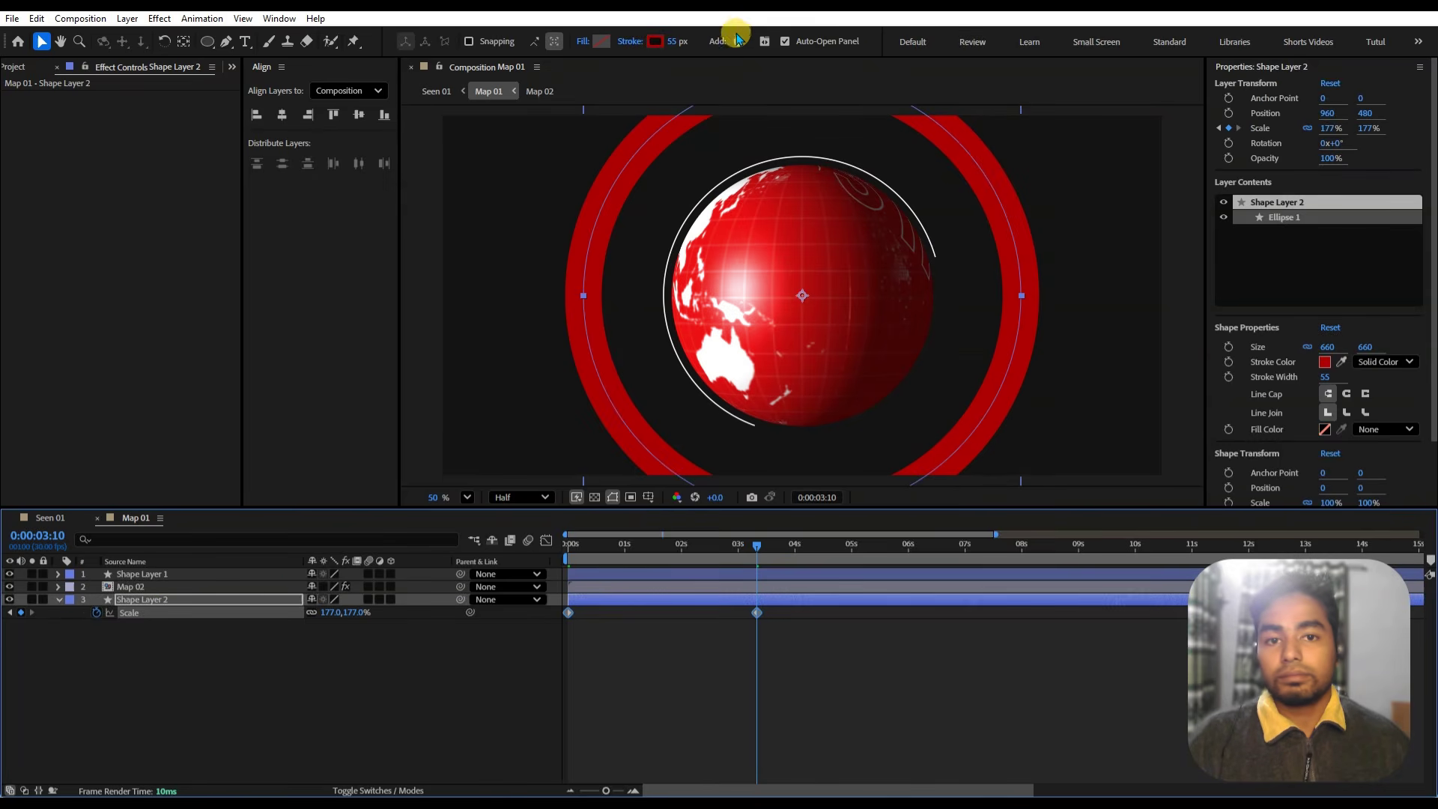
mouse_move(676, 45)
mouse_down()
mouse_move(646, 41)
mouse_move(663, 56)
mouse_up()
click(507, 683)
- Keyframe Shape Layer 2's Opacity from 100% at 0:00:02:22 to fully transparent at 0:00:03:10 and preview the expanding ring
click(724, 549)
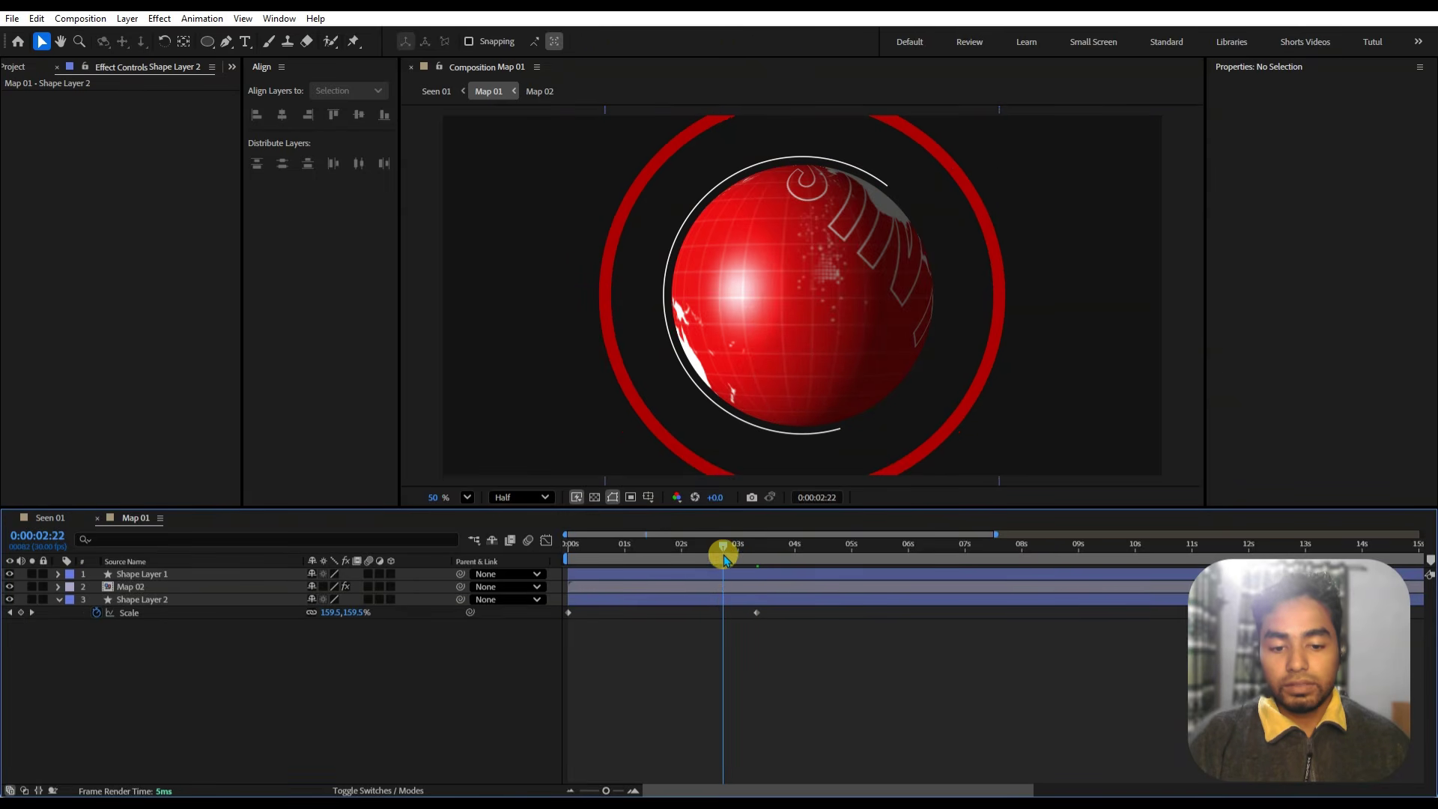
click(728, 599)
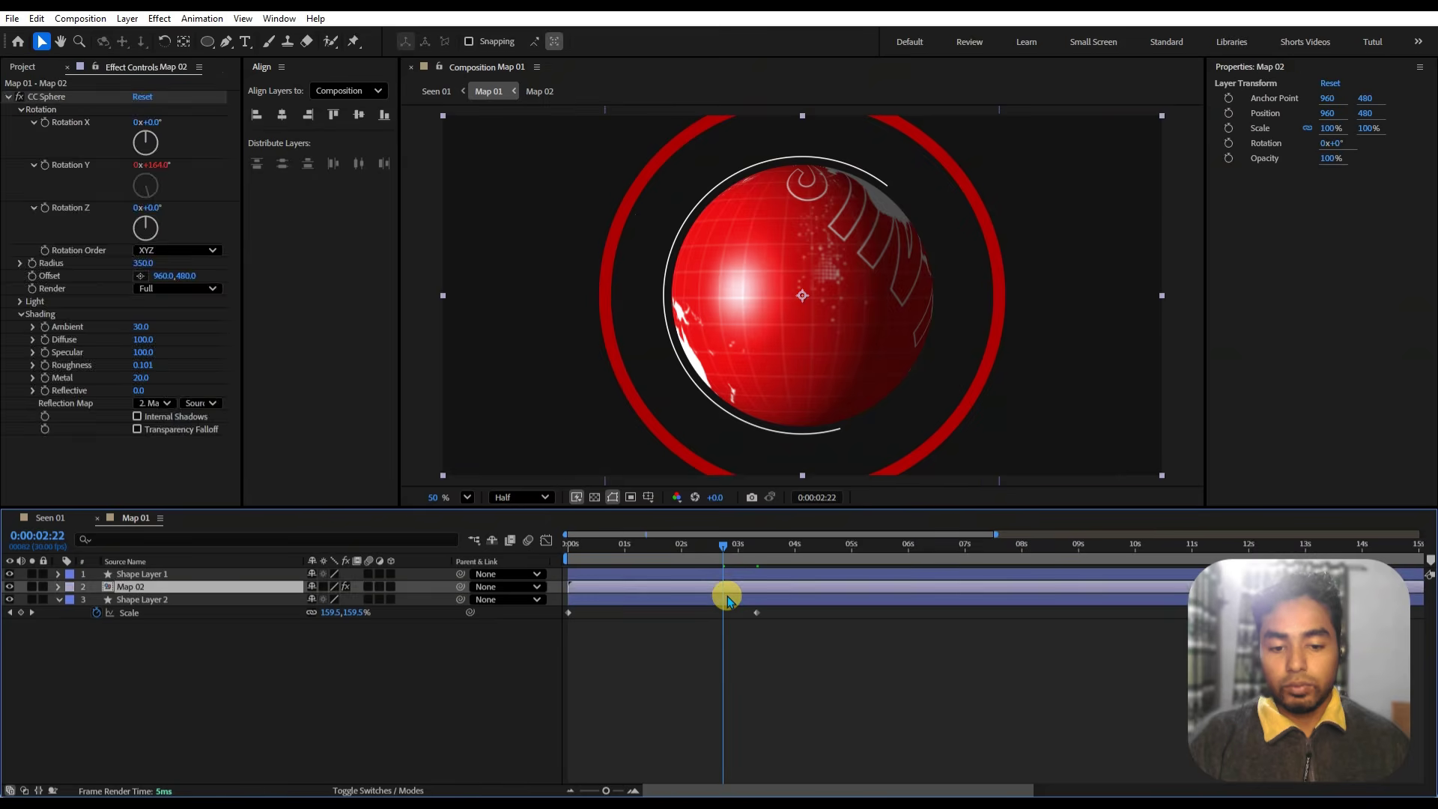
key(shift+t)
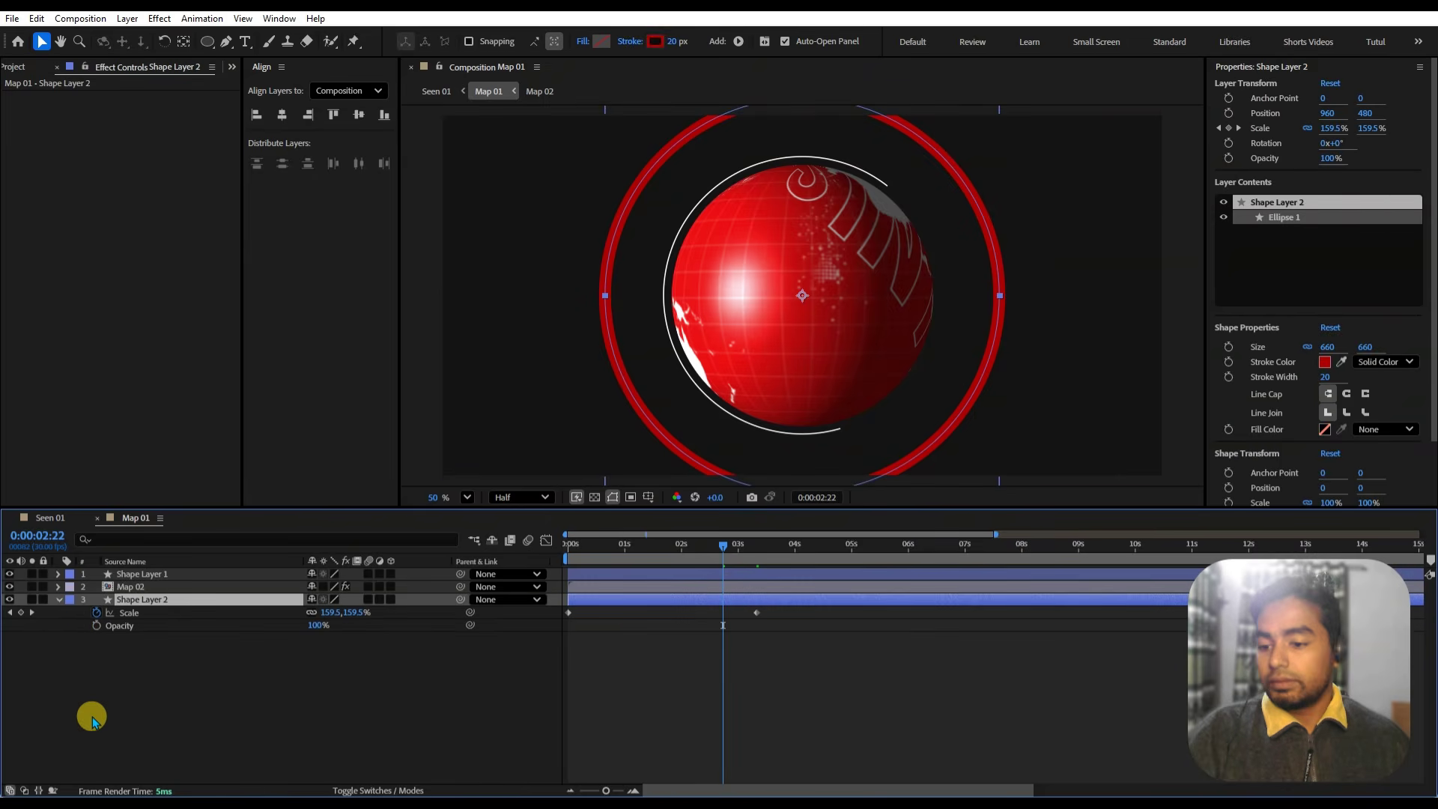
click(95, 625)
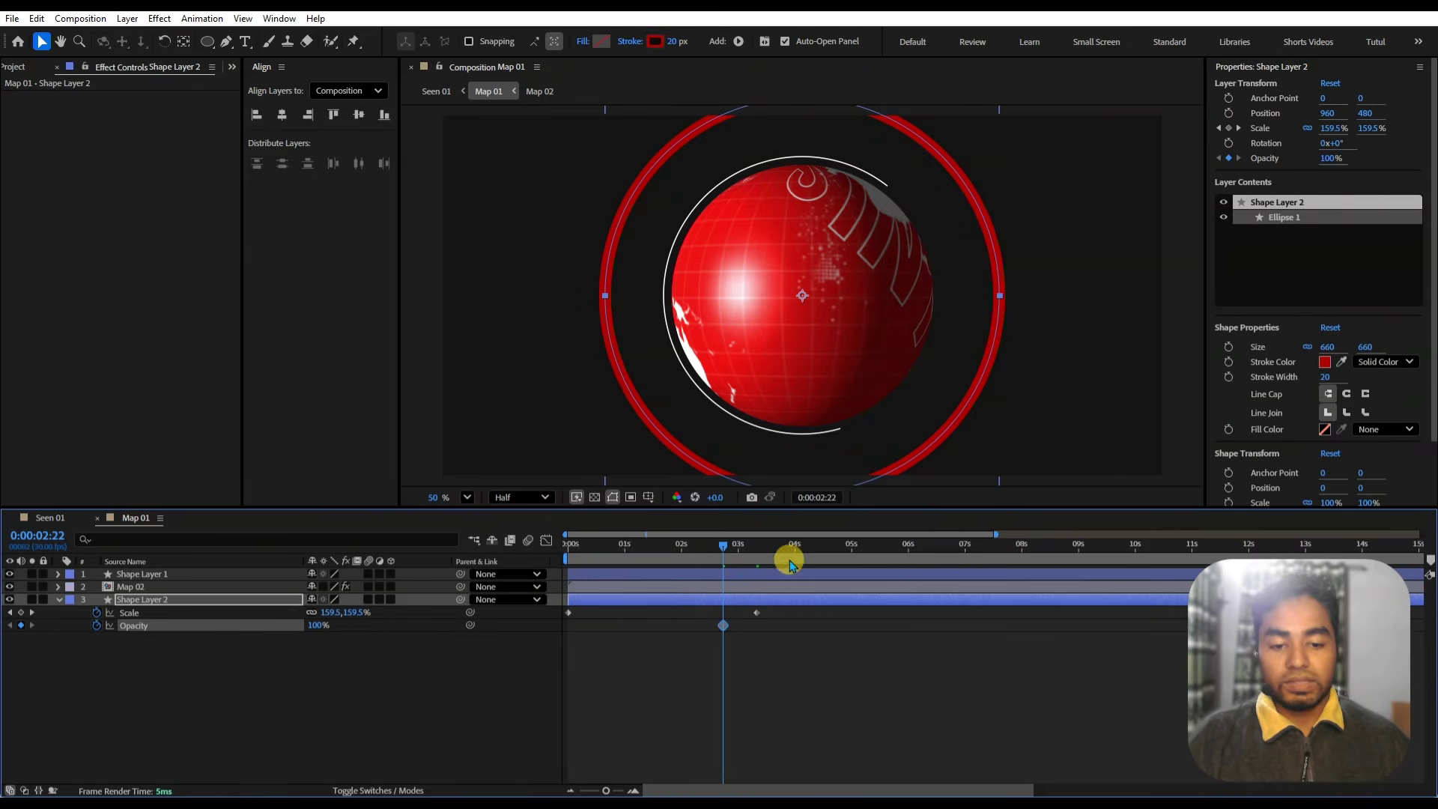
drag(745, 549, 757, 566)
drag(310, 638, 241, 626)
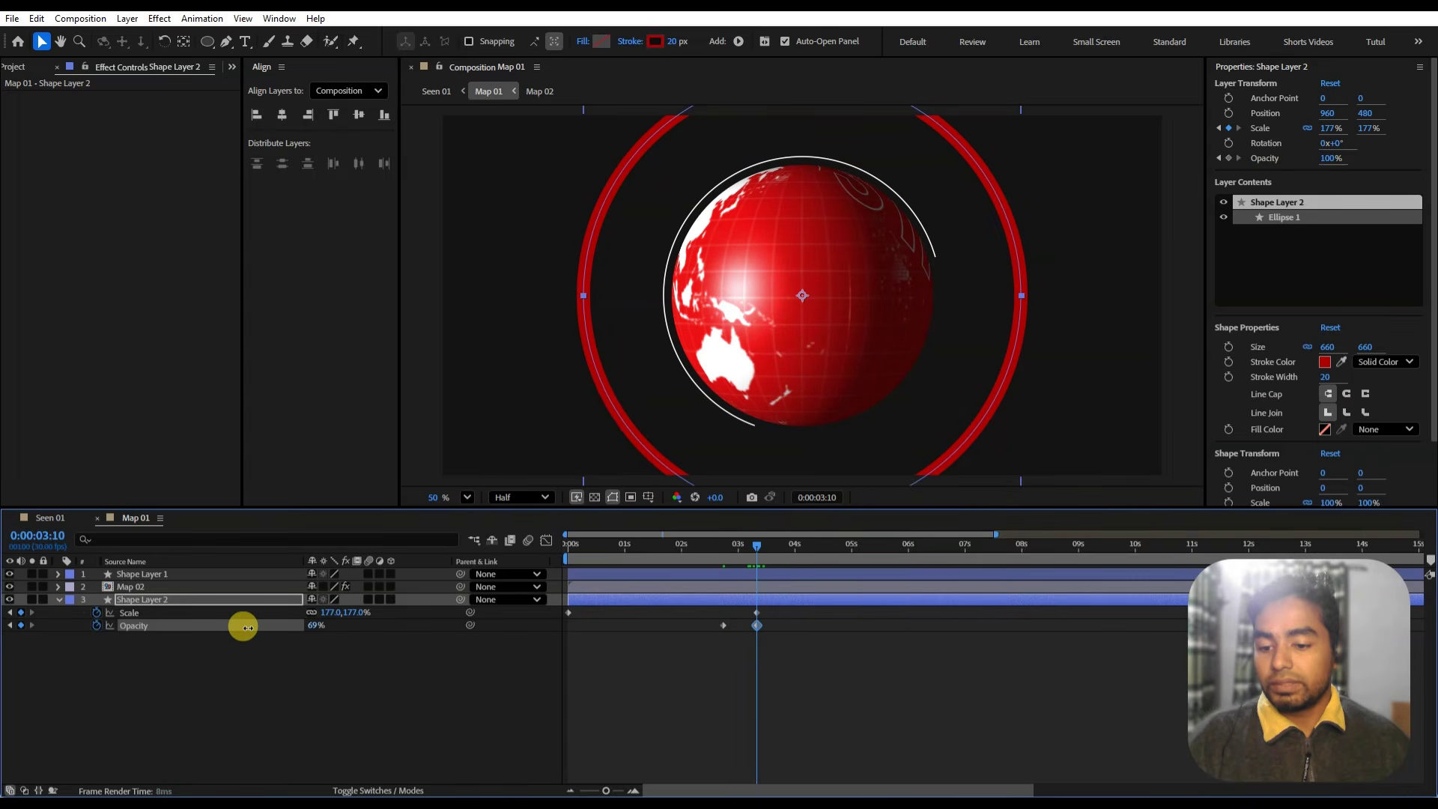
click(347, 671)
click(718, 554)
key(space)
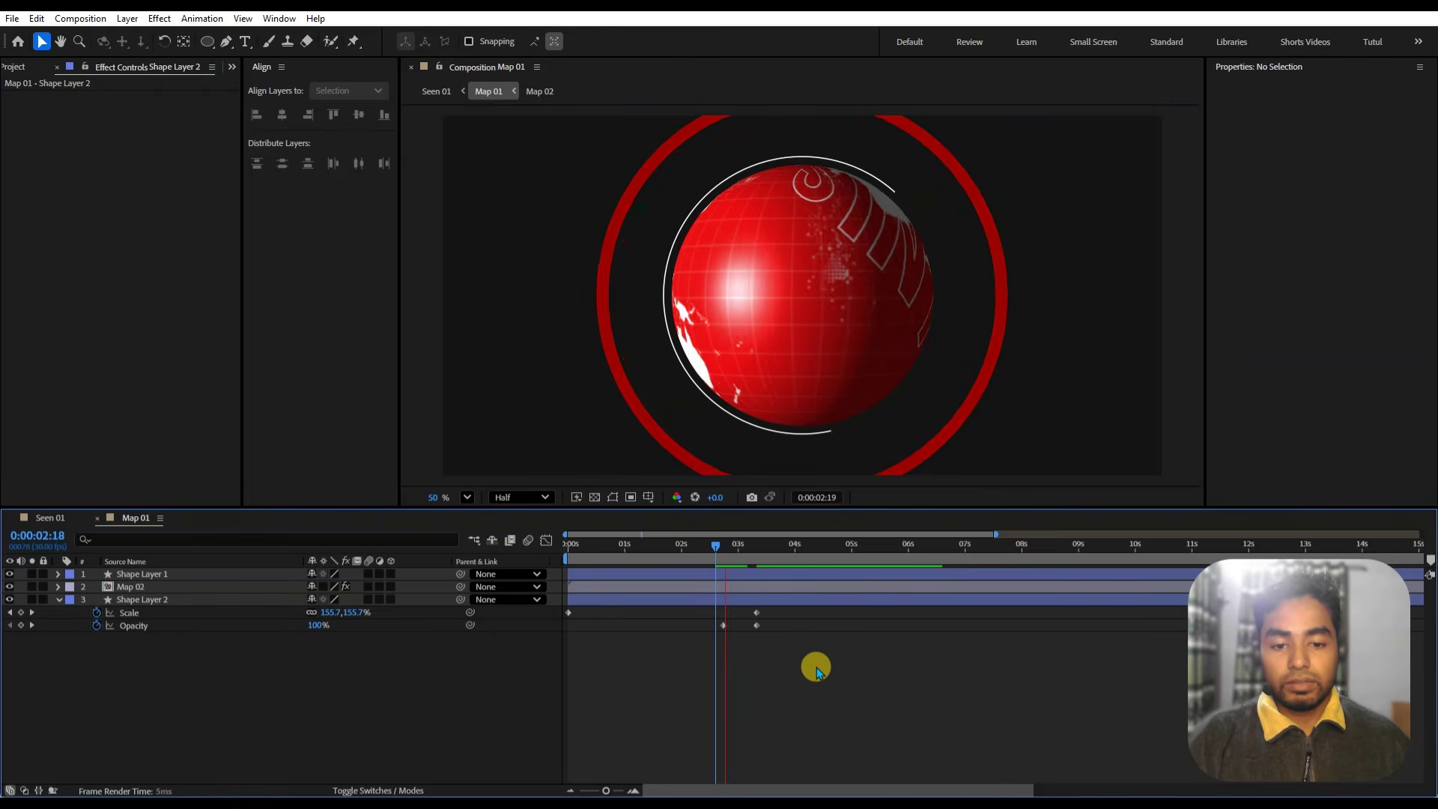
key(Home)
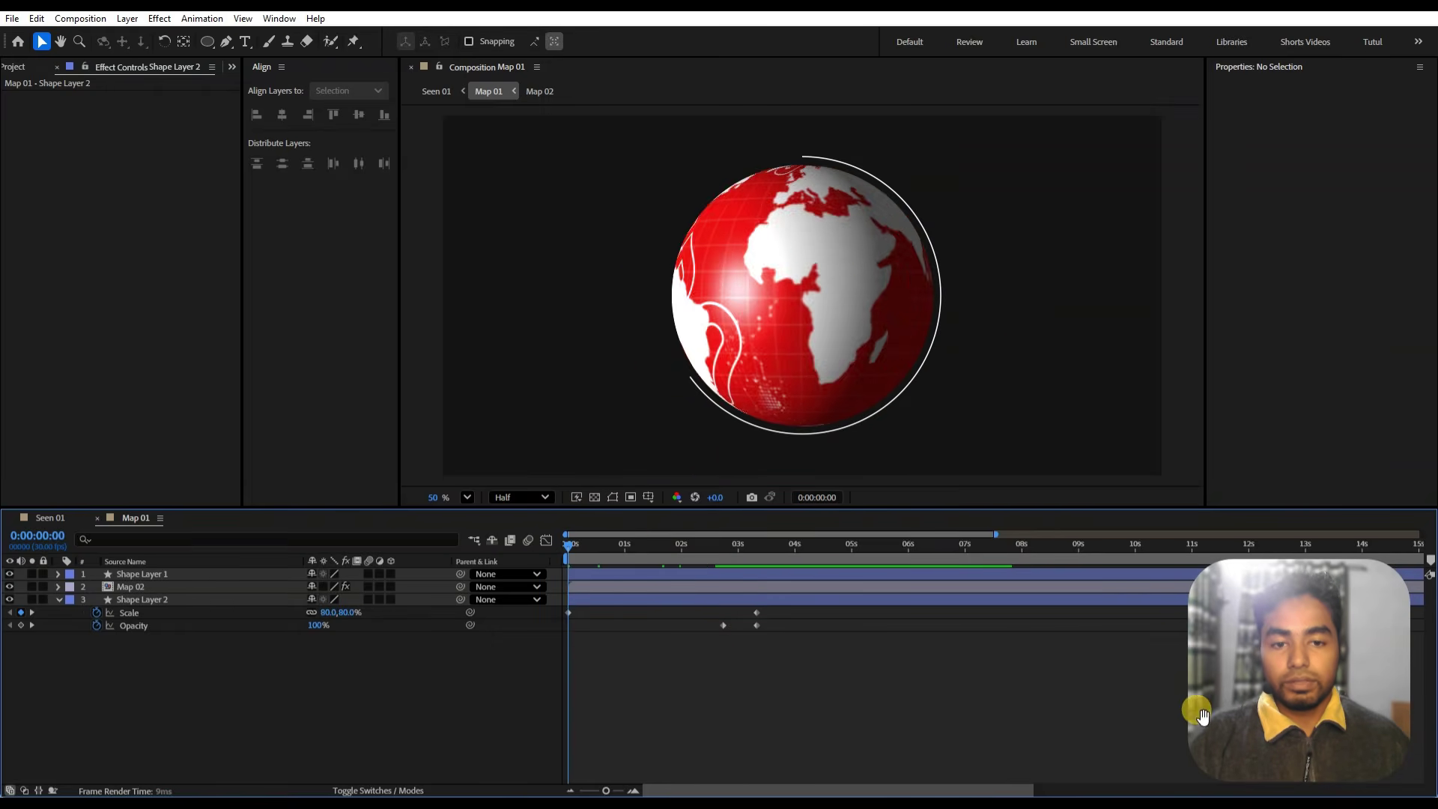
key(space)
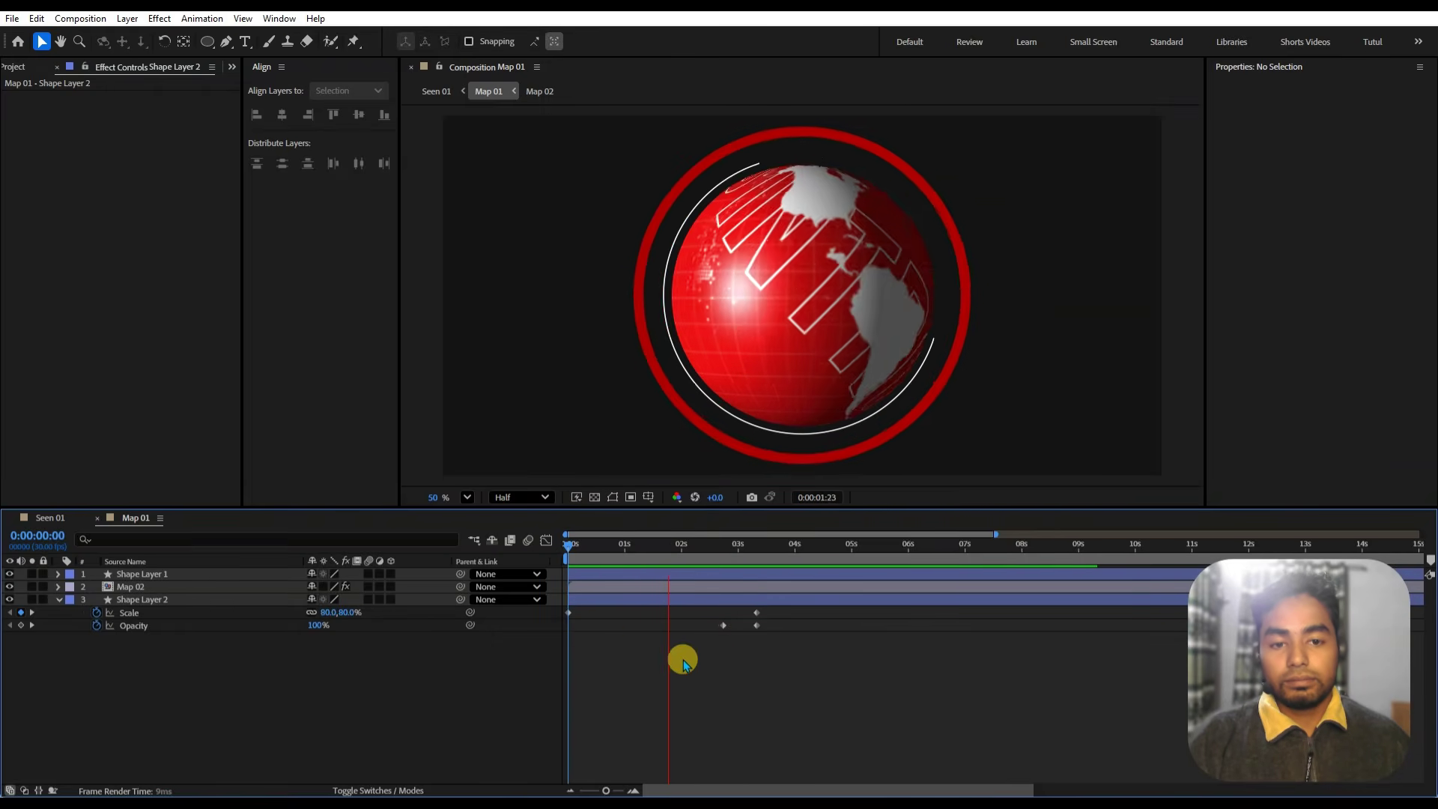
- Shift Shape Layer 2's final Scale keyframe and both Opacity keyframes earlier, ending at about 2 seconds, and preview the faster ring from the start
drag(780, 652, 719, 616)
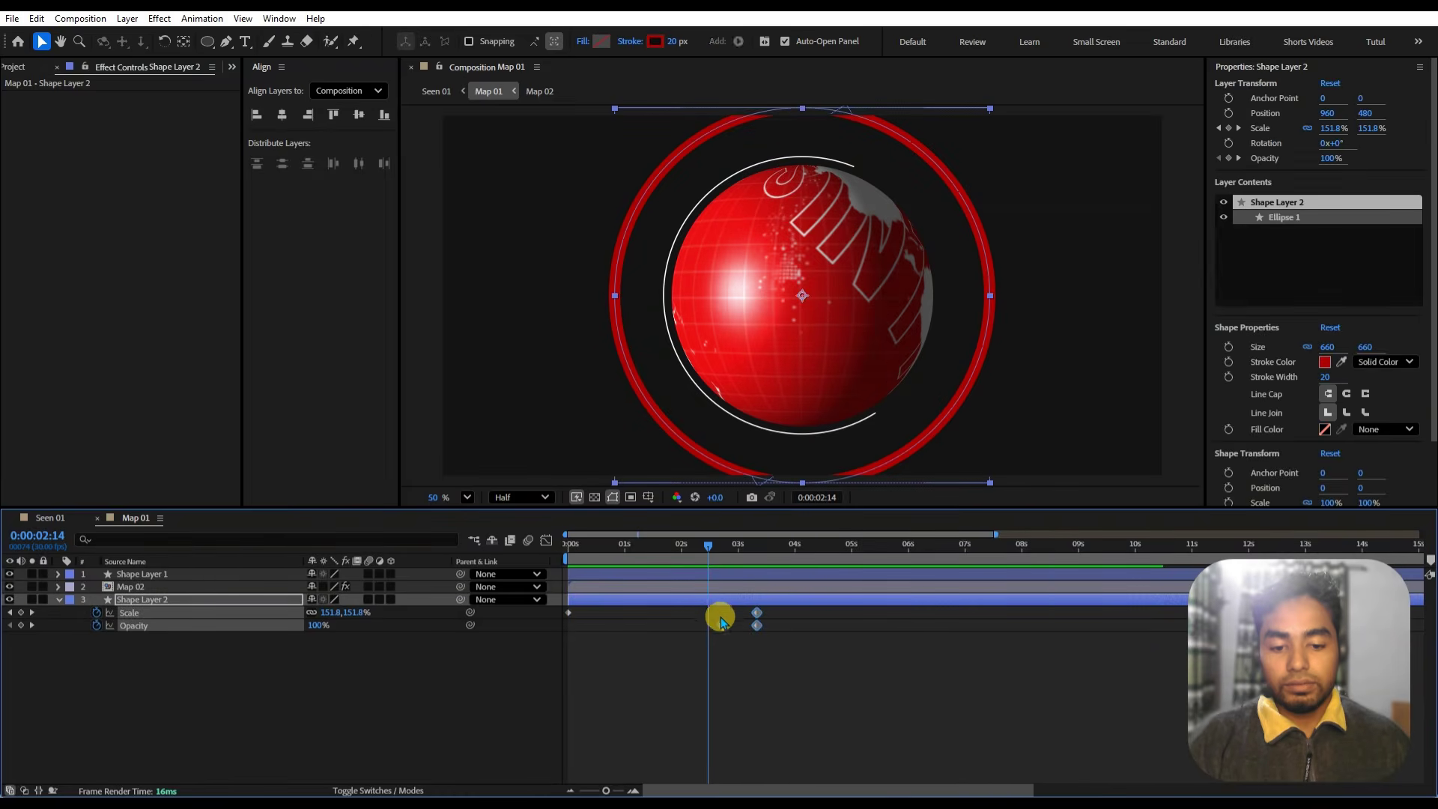
click(724, 625)
drag(803, 682, 650, 625)
click(629, 657)
click(570, 545)
key(space)
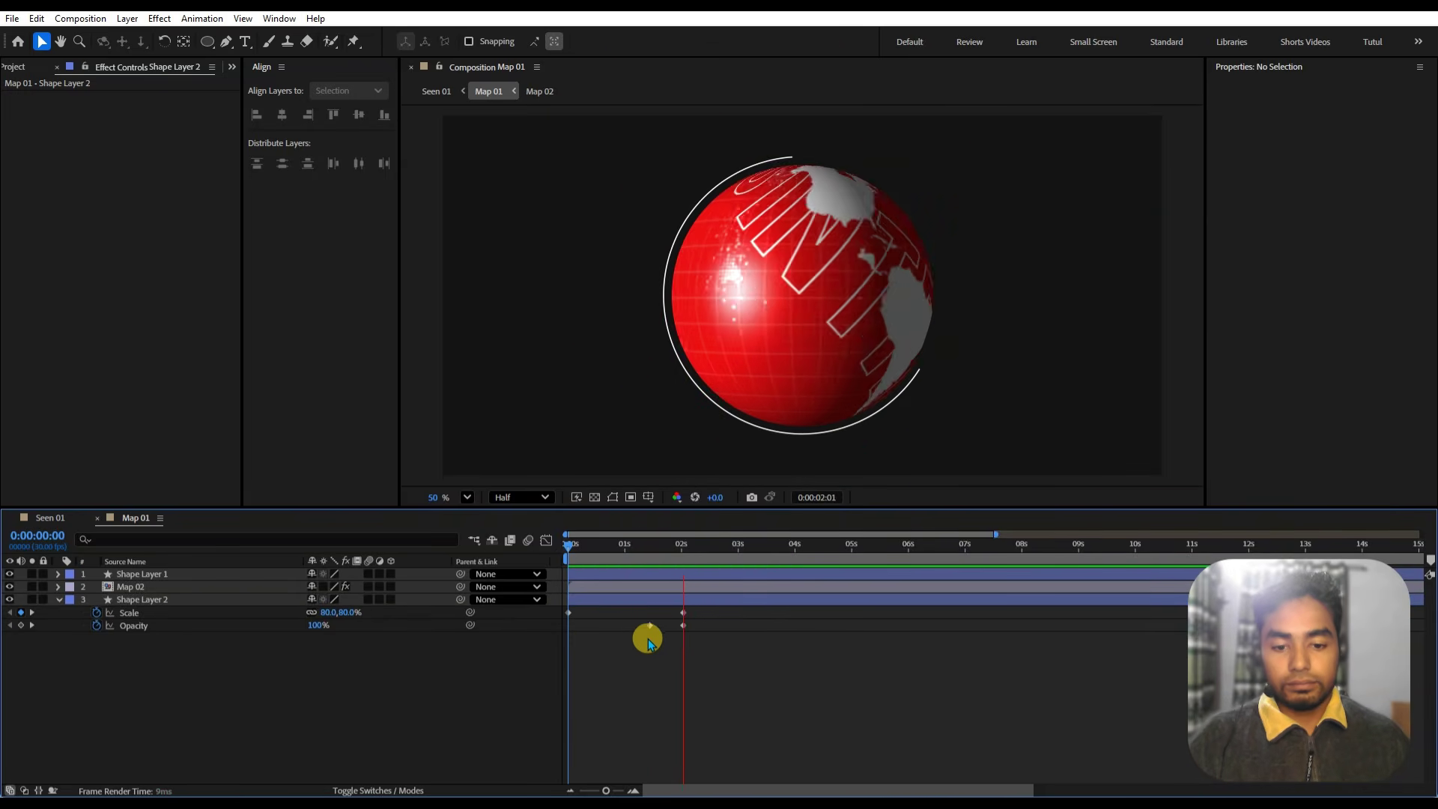
key(space)
key(space)
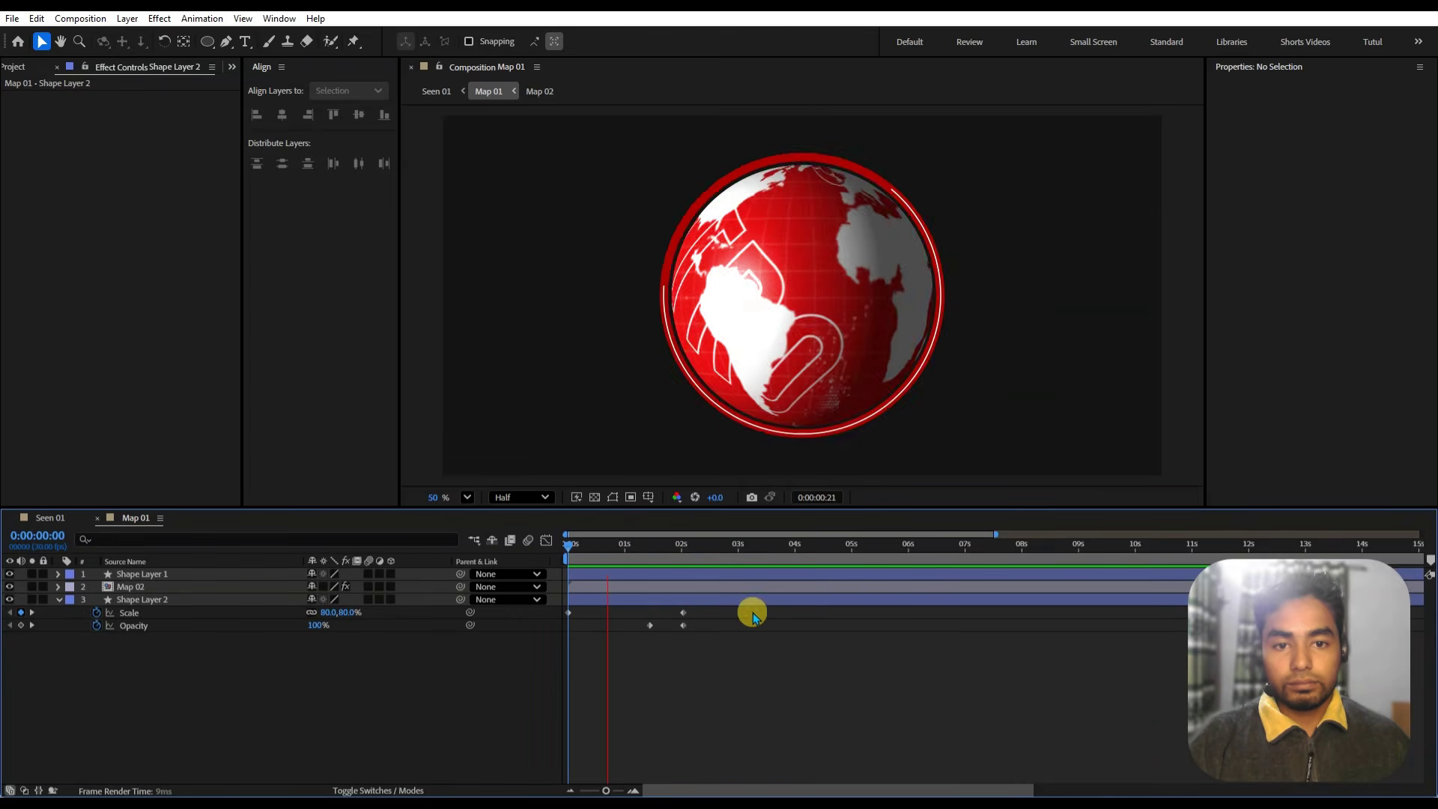
- Duplicate Shape Layer 2 and offset the copy to start about half a second into the timeline
click(665, 546)
click(652, 606)
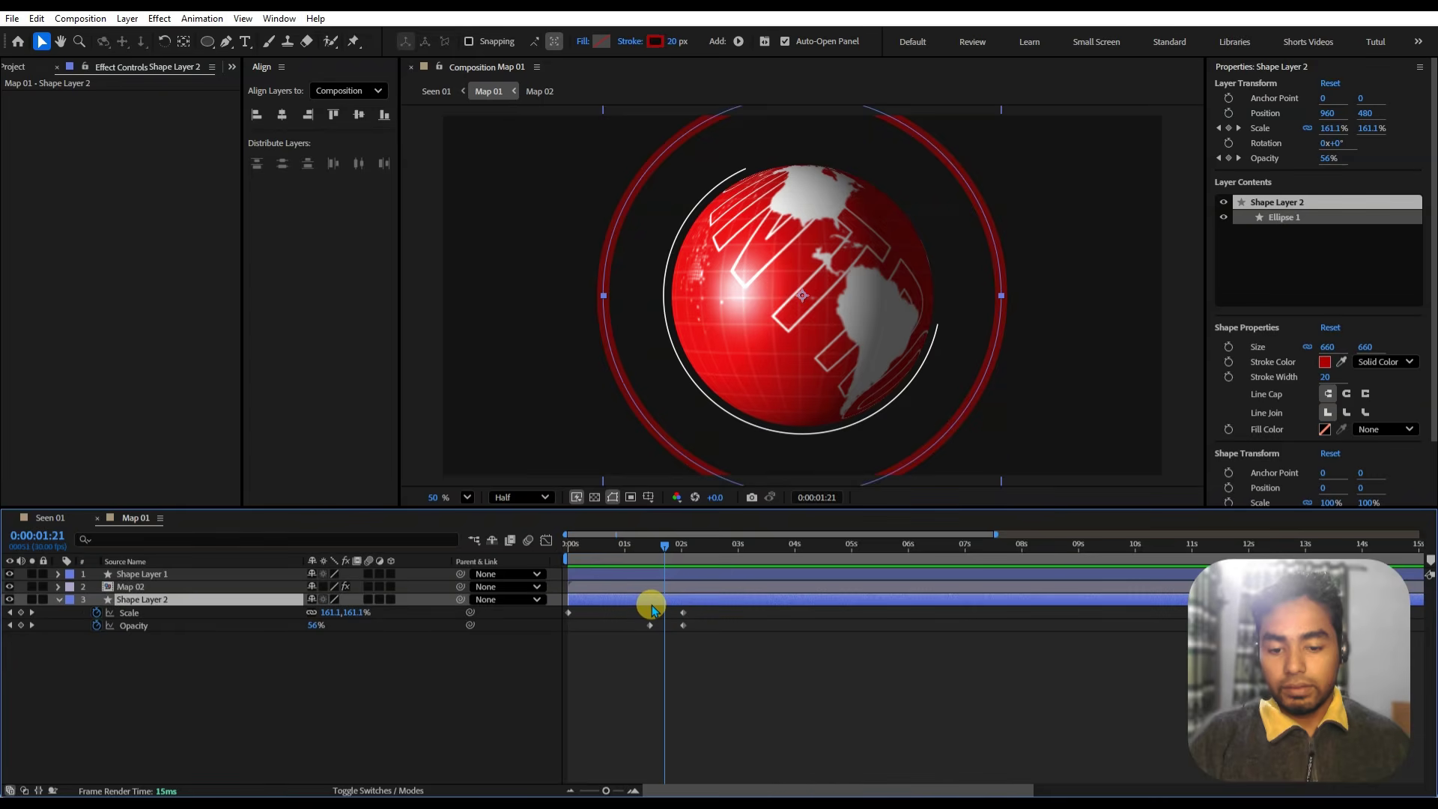
key(ctrl+d)
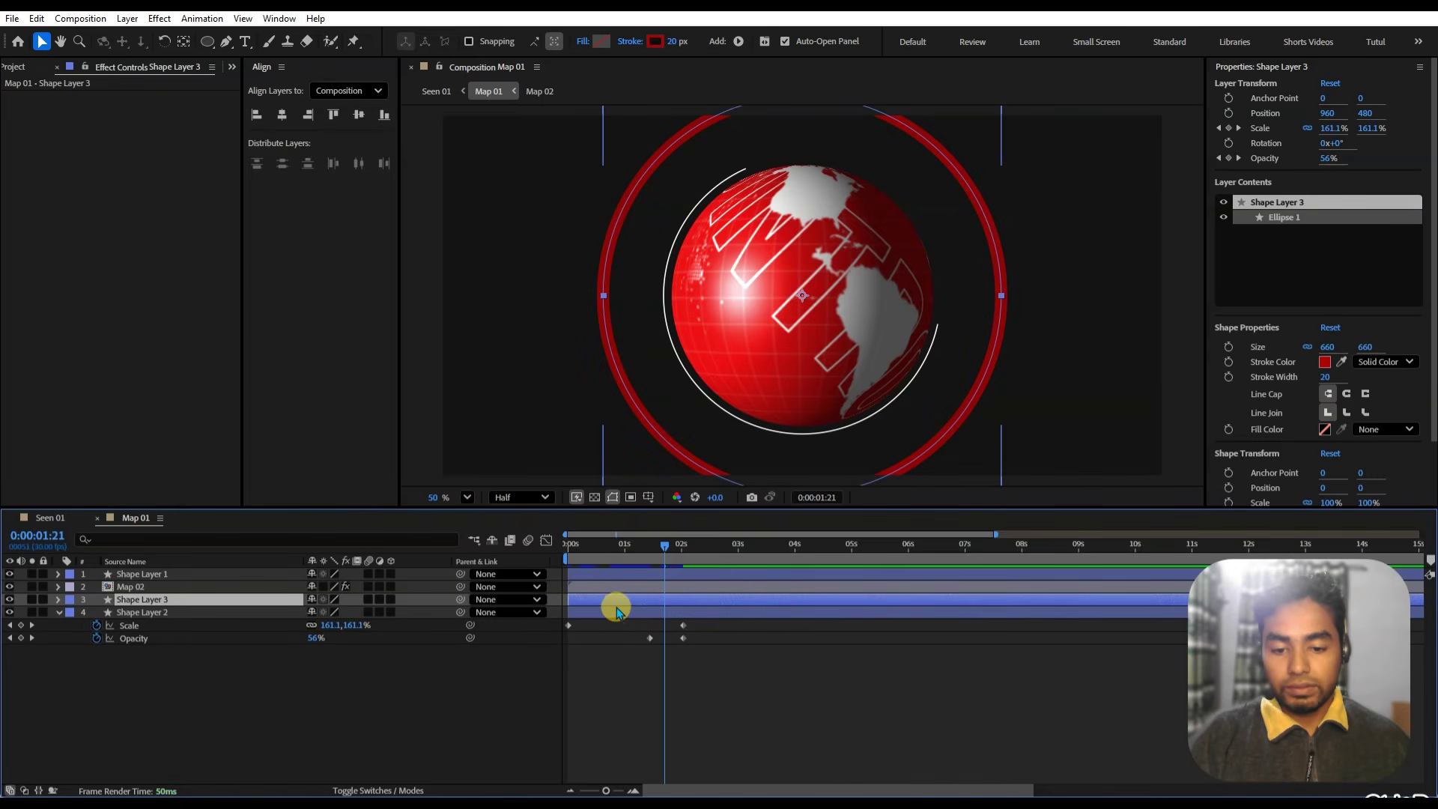
drag(619, 606, 647, 607)
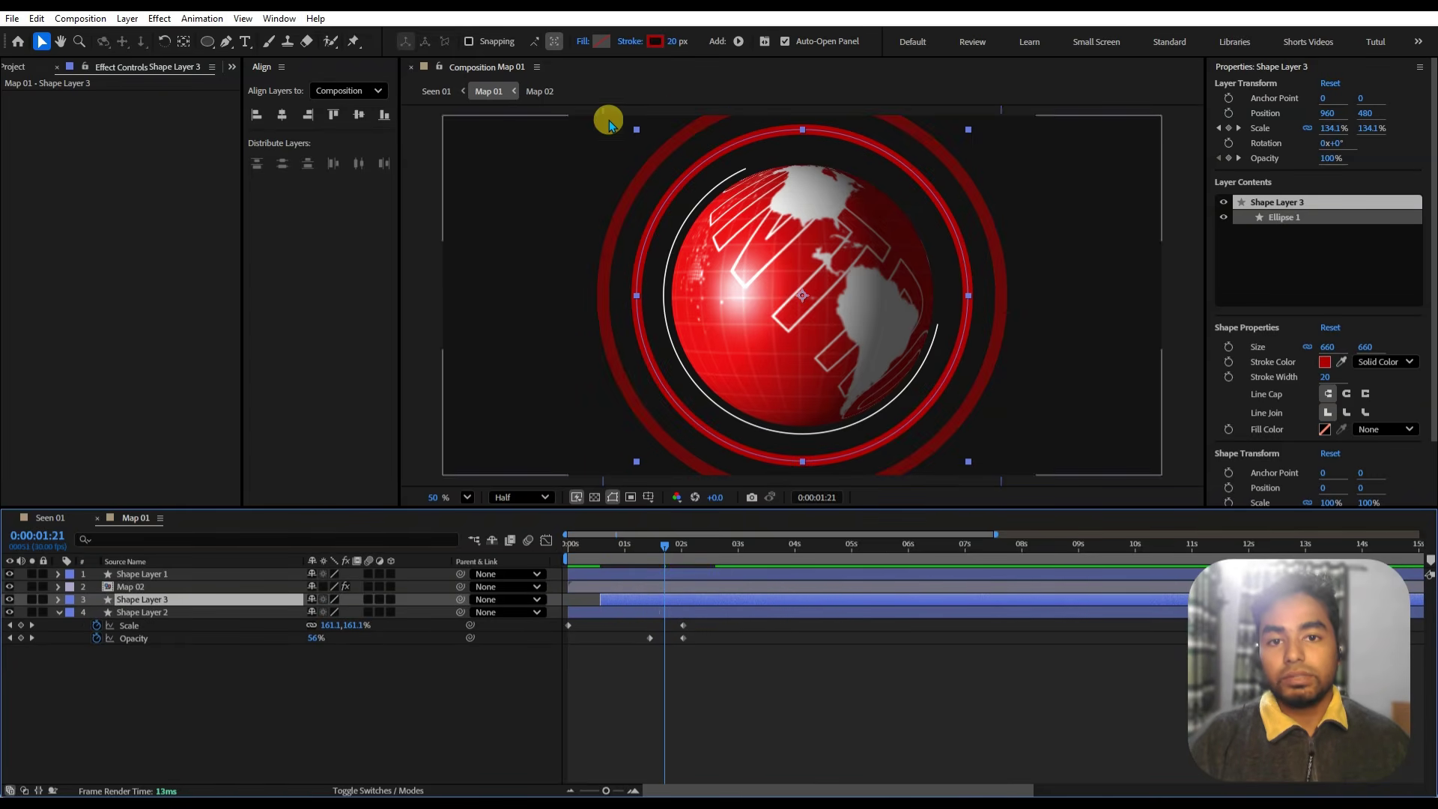
- Set Shape Layer 3's stroke width to 10 px
click(672, 42)
text(10)
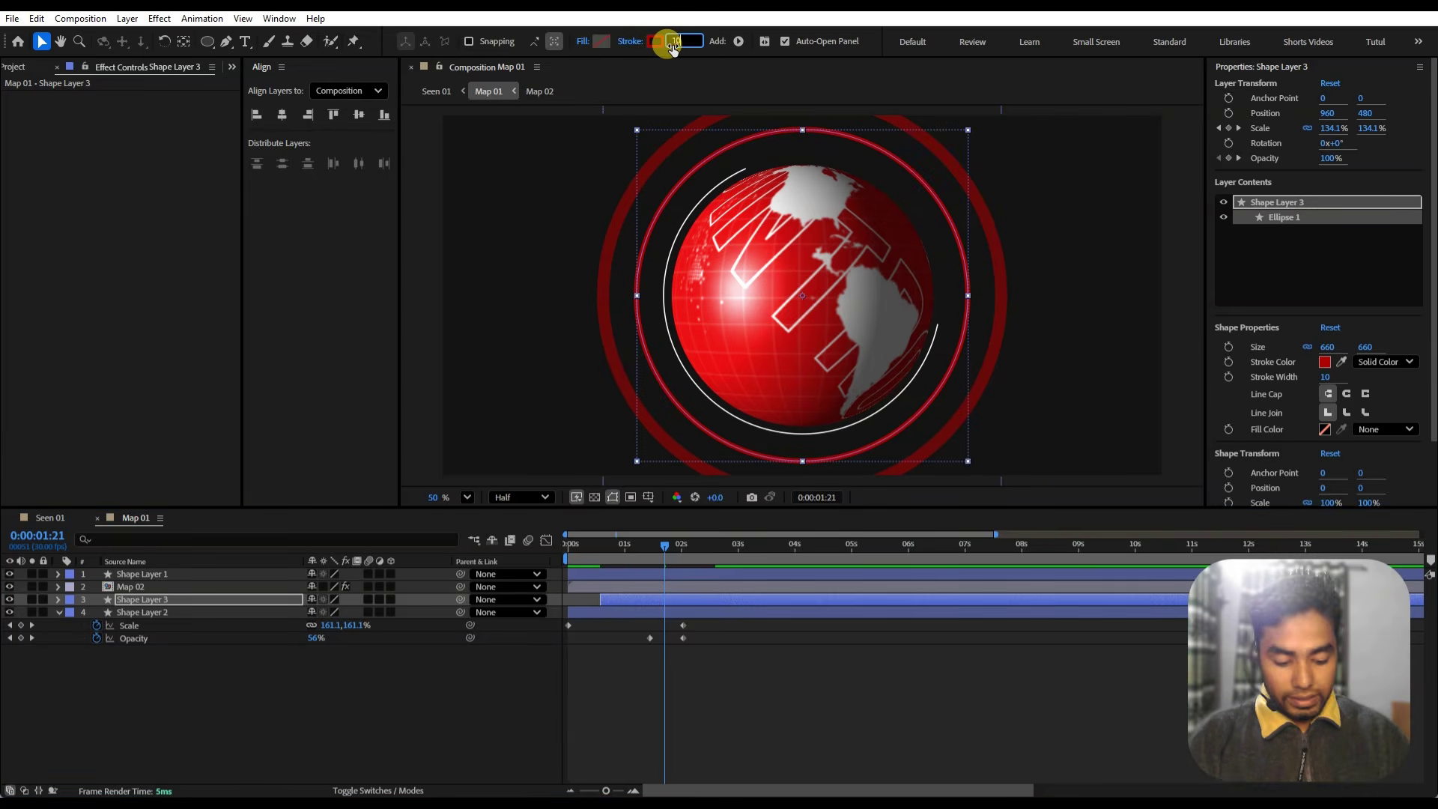
click(645, 630)
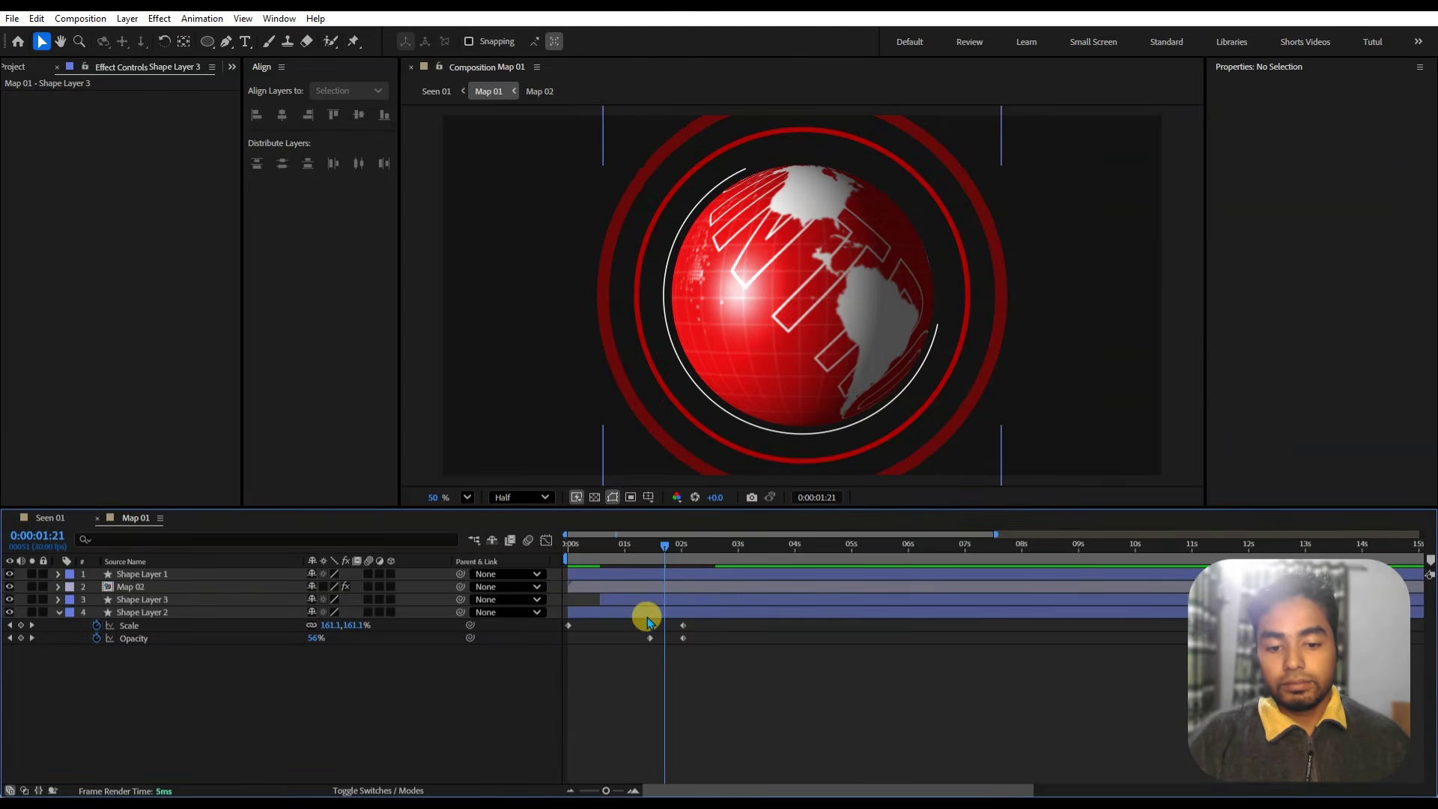
- Apply Easy Ease to all Scale and Opacity keyframes of Shape Layer 2 and Shape Layer 3, and preview the rings from the start
click(665, 602)
key(u)
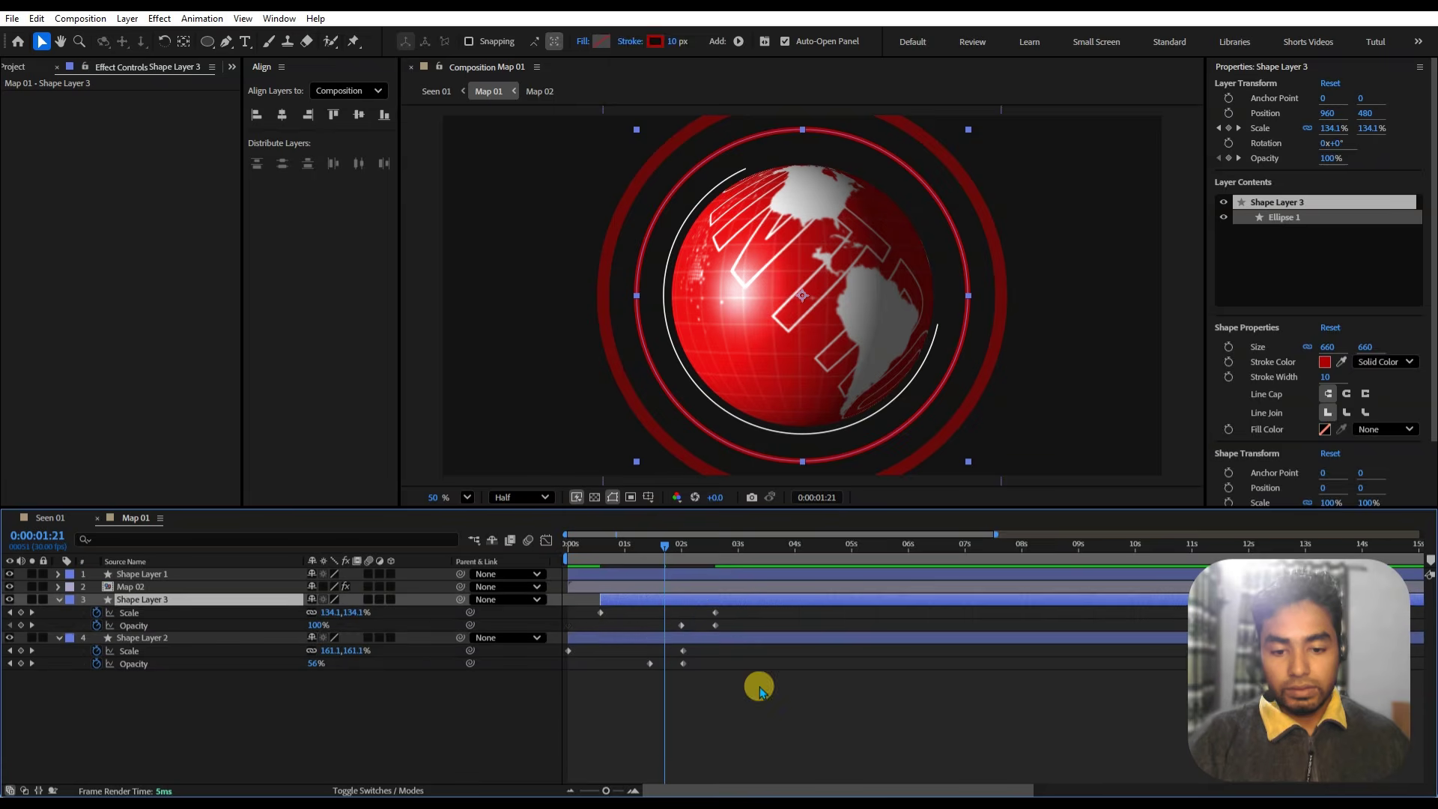
drag(744, 696, 566, 613)
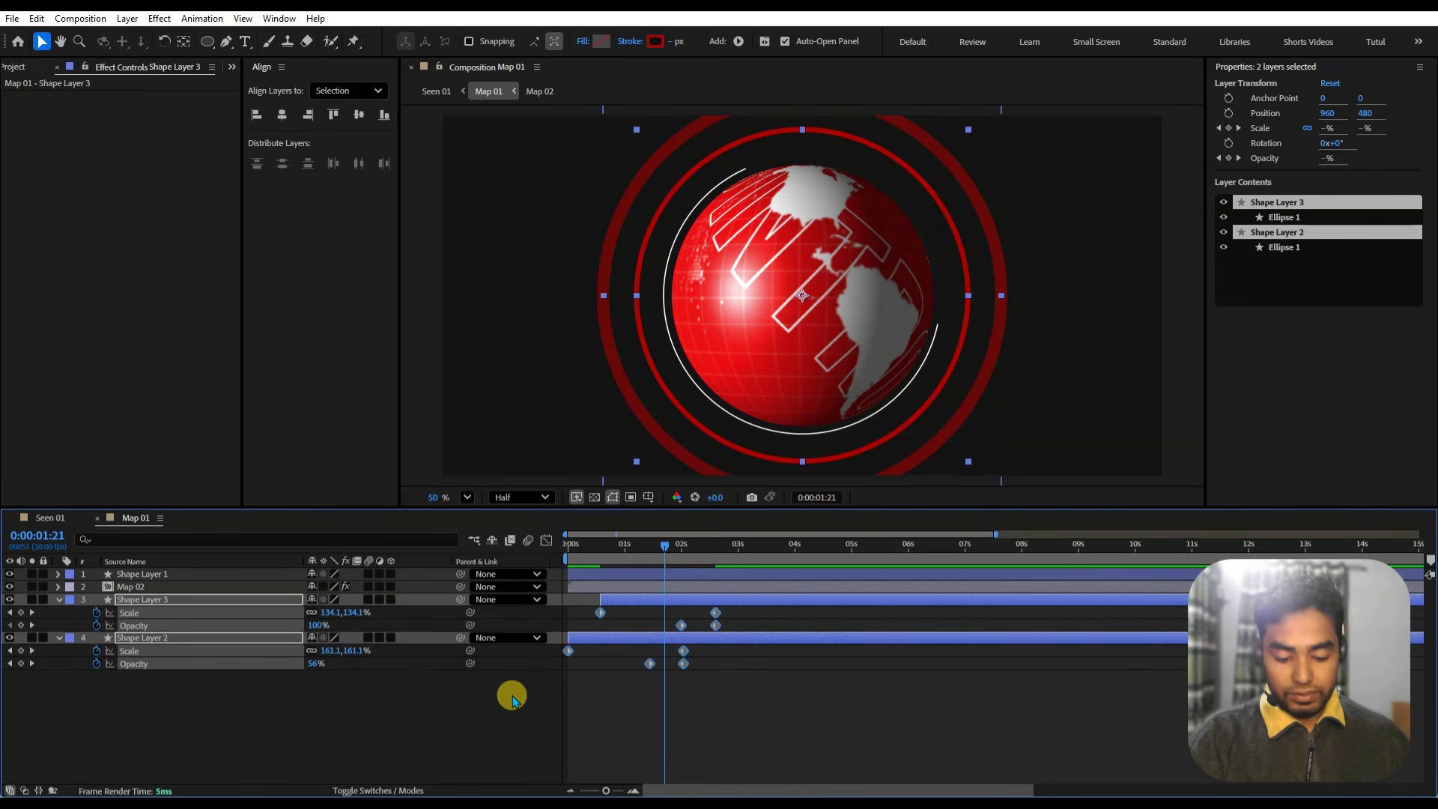
right_click(715, 613)
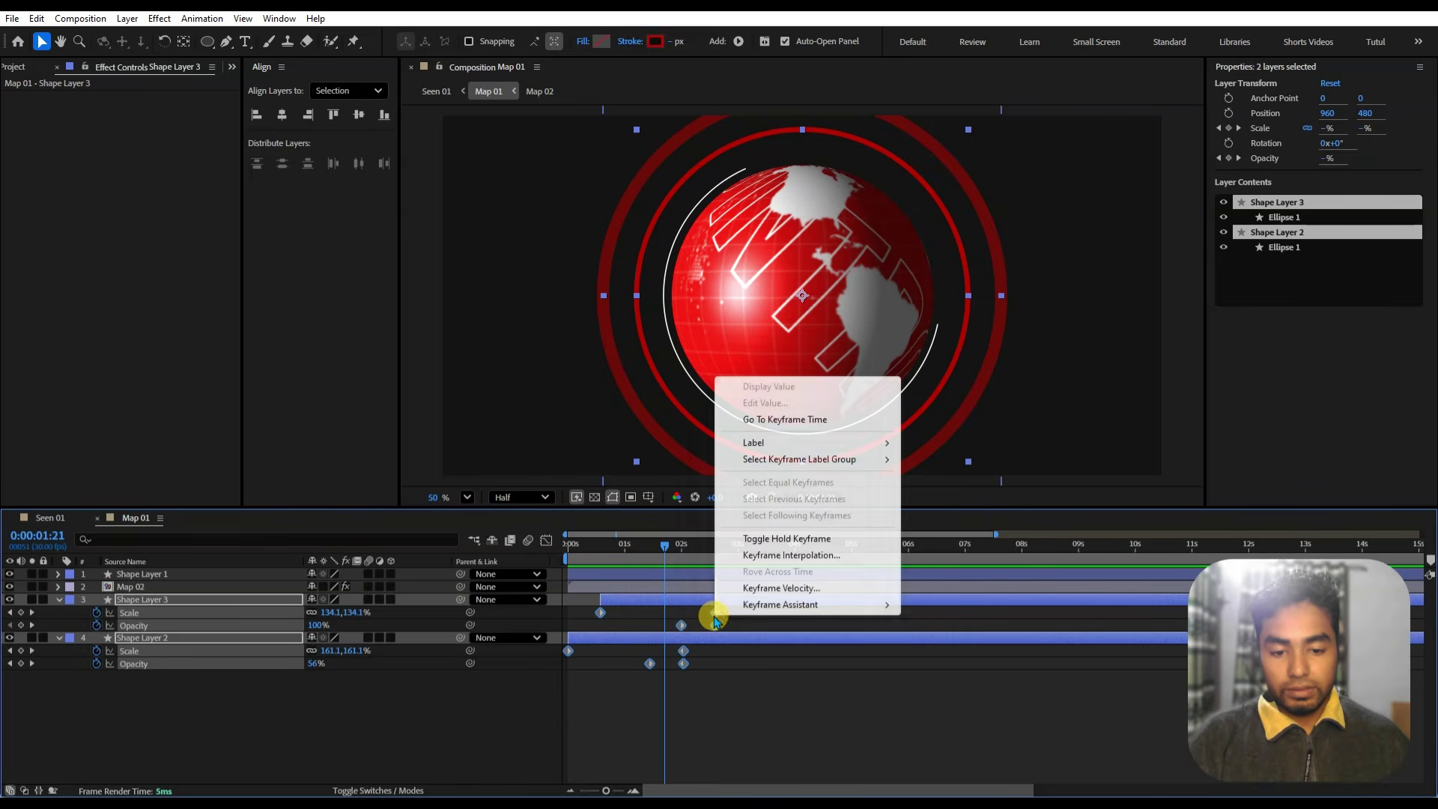
mouse_move(812, 603)
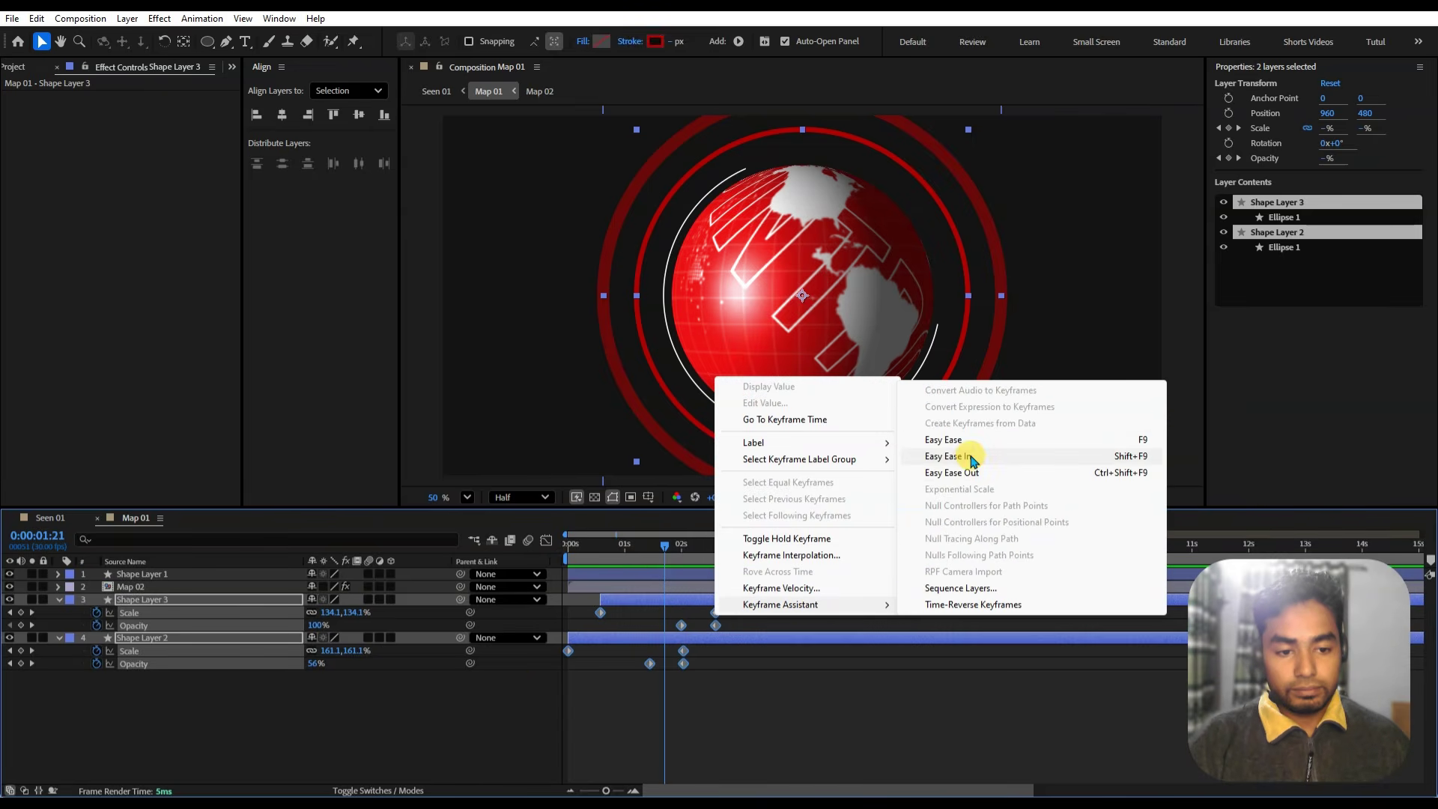
click(960, 438)
click(514, 690)
drag(664, 547, 435, 589)
key(space)
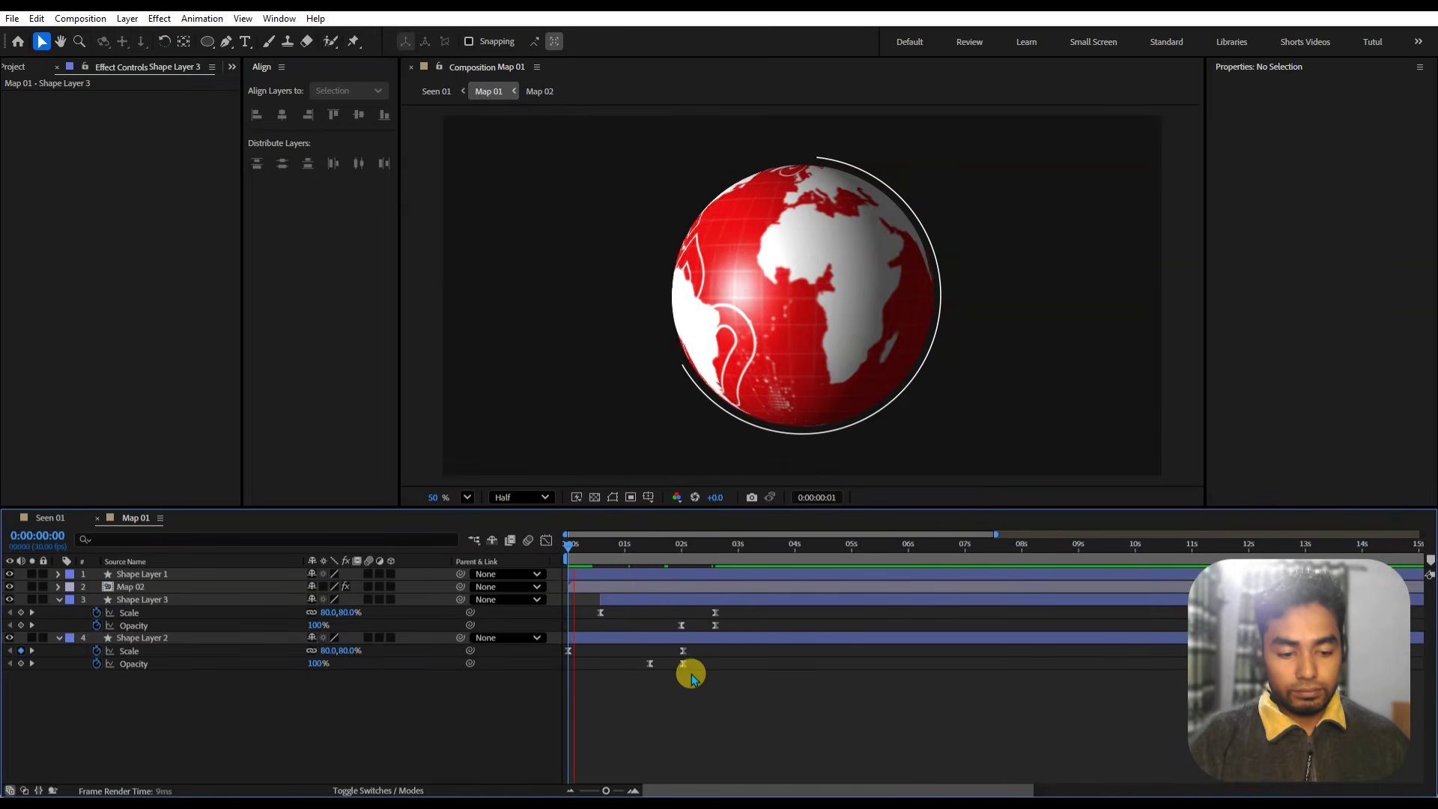
key(ctrl+backslash)
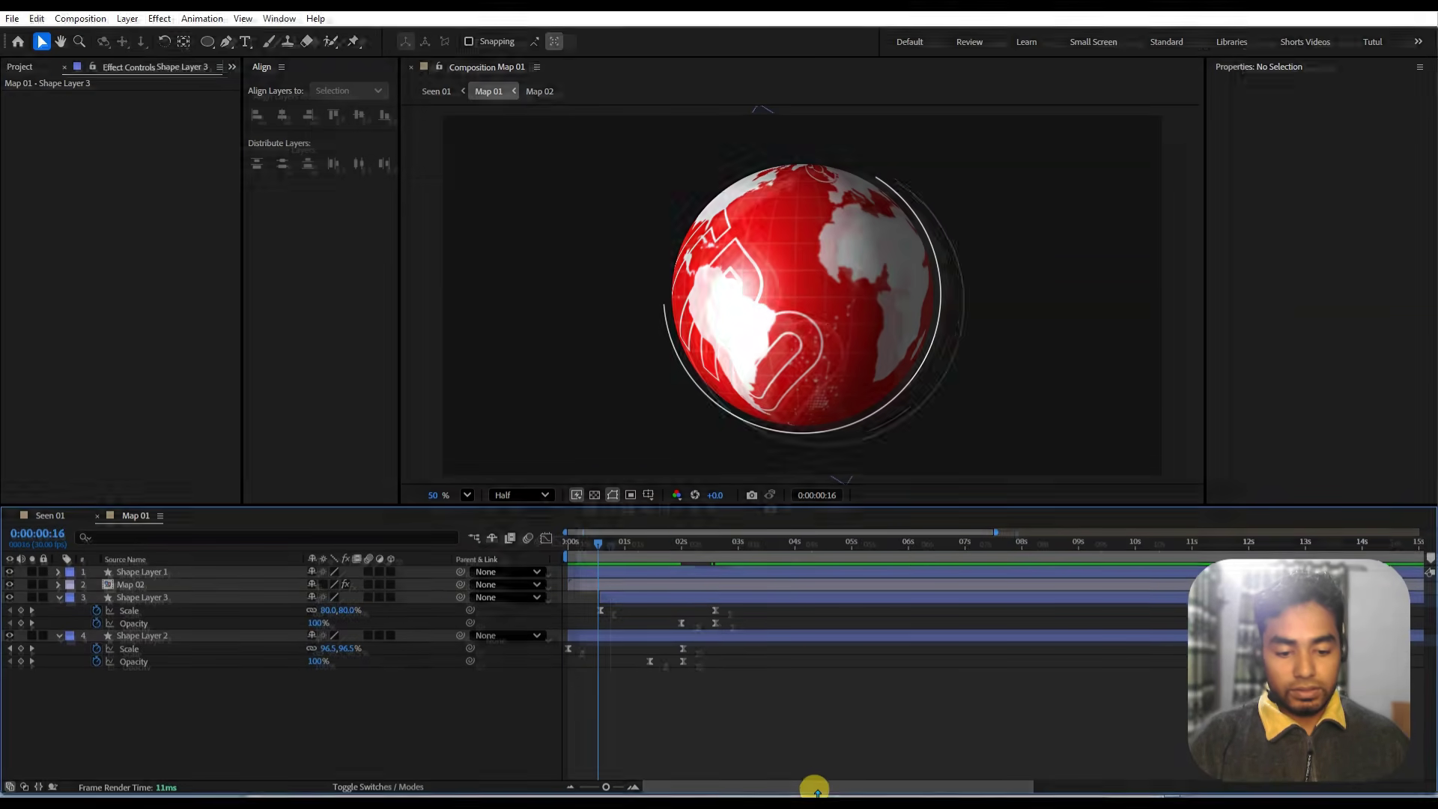
click(819, 799)
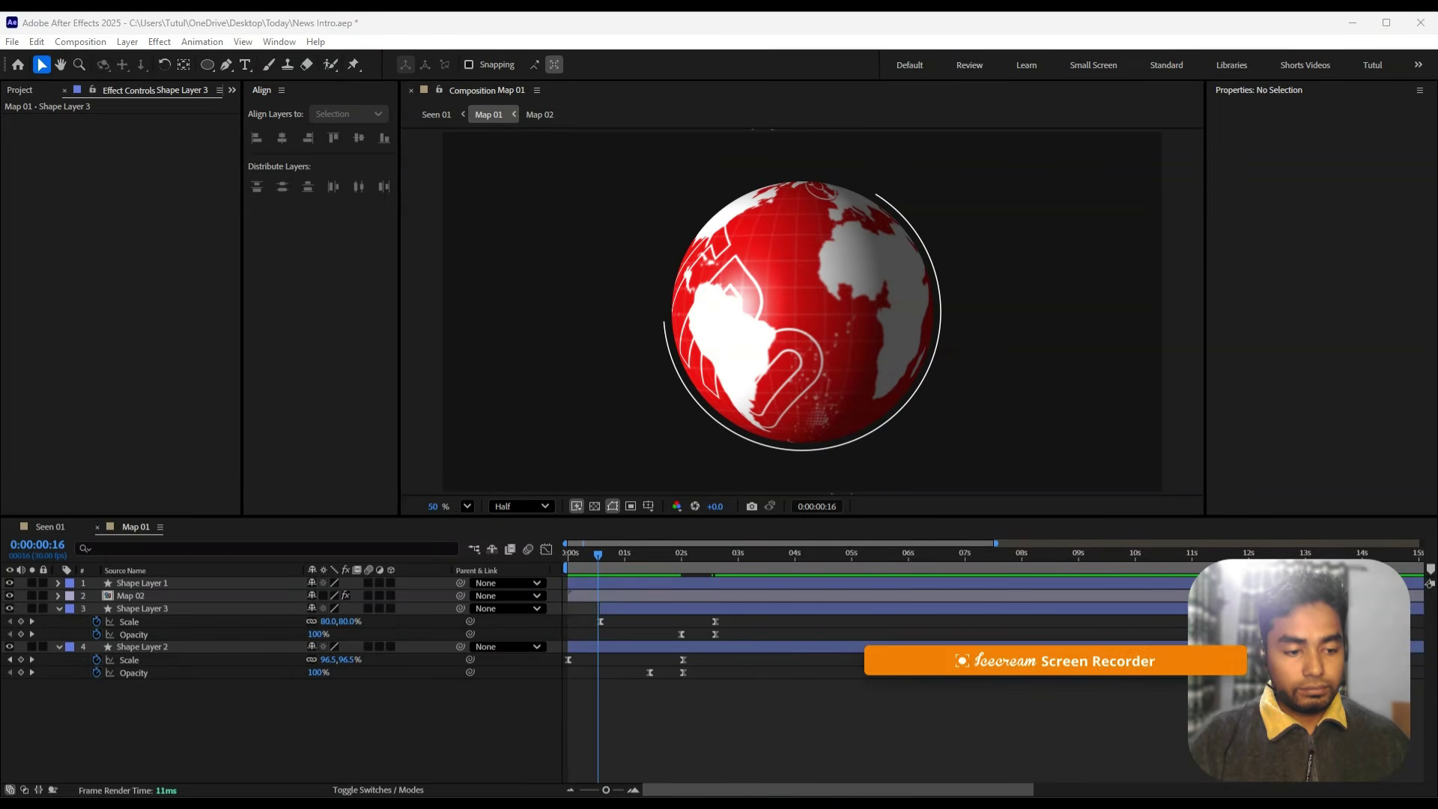
click(1387, 22)
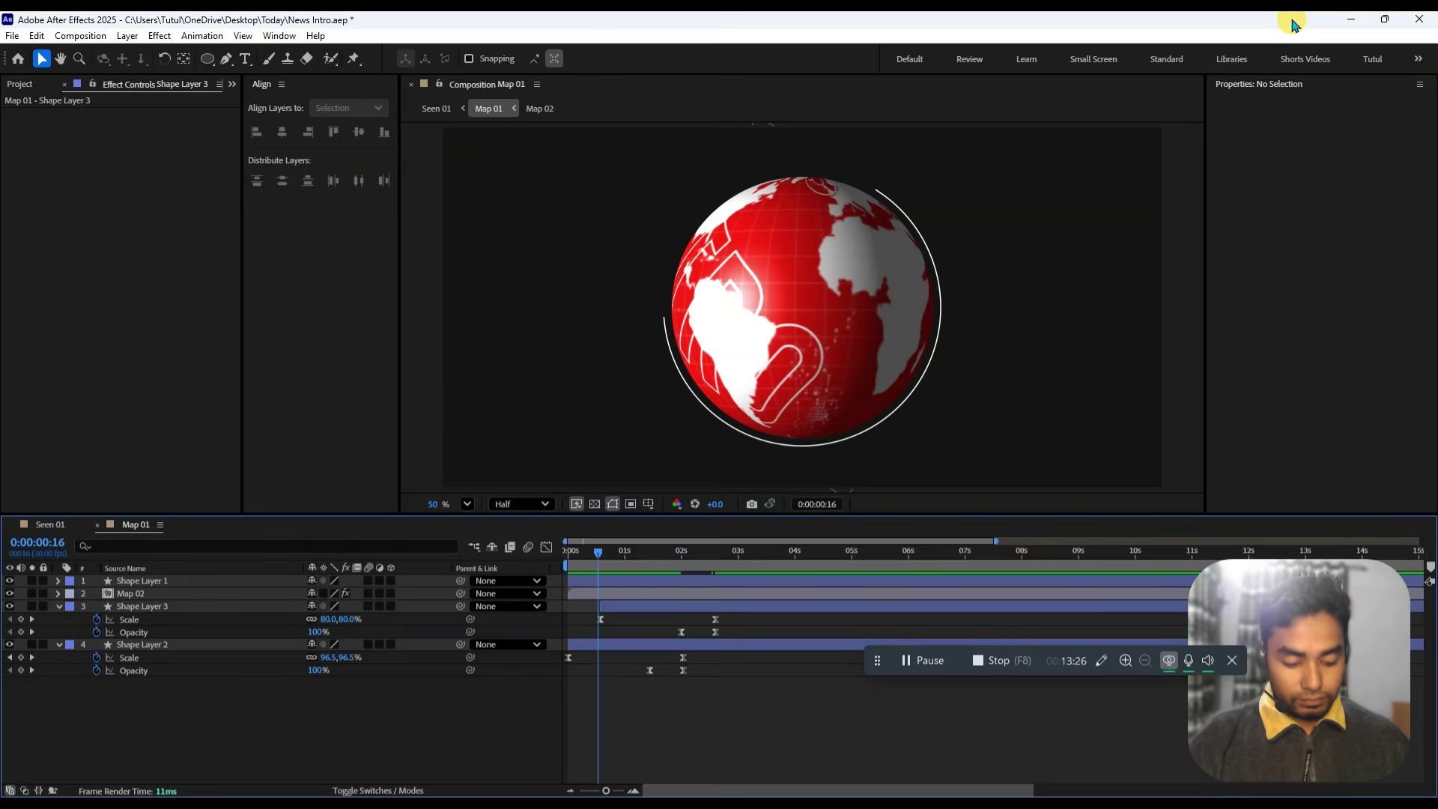
key(ctrl+backslash)
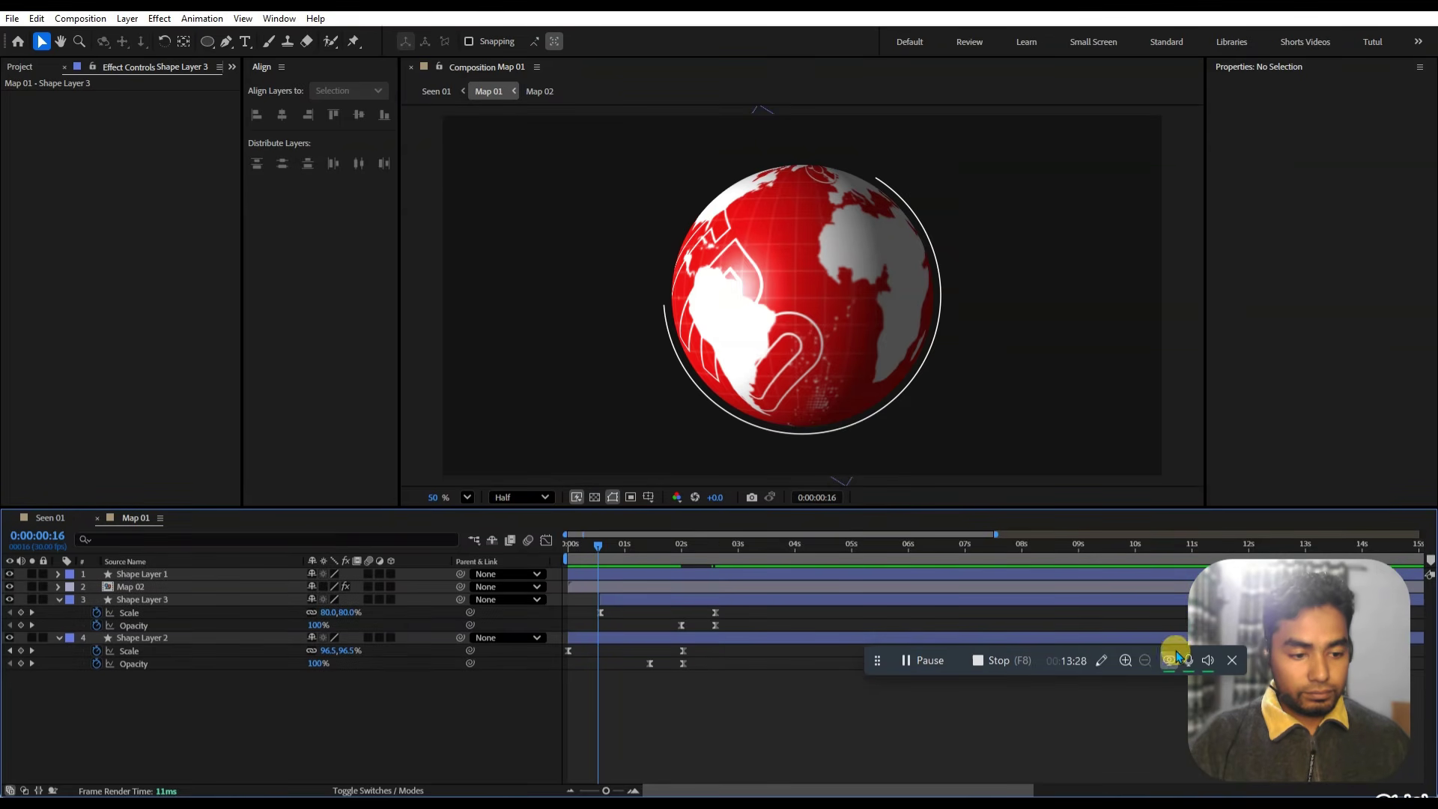
click(1232, 660)
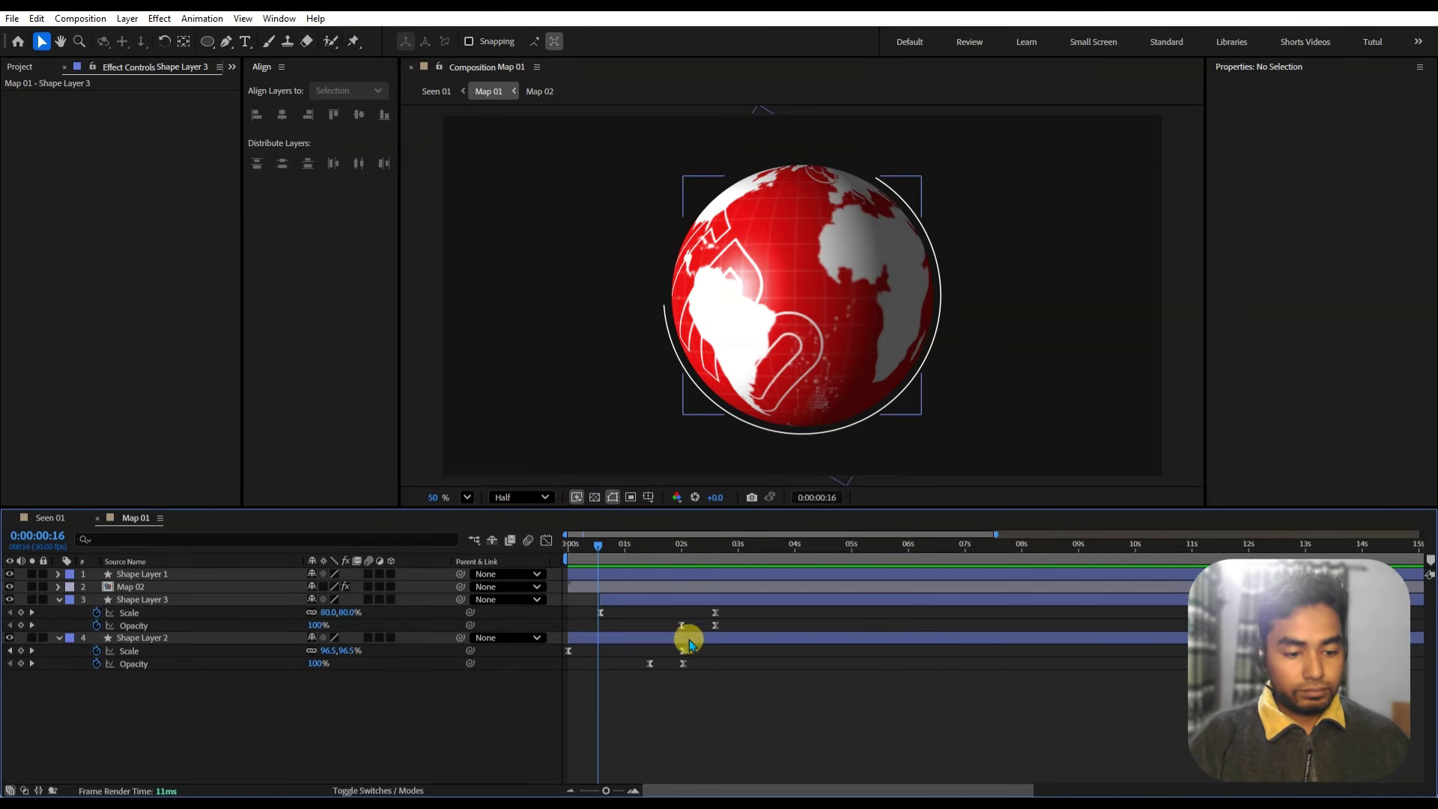
- Preview the eased rings, collapse Shape Layers 2 and 3, and trim both layers to end at 0:00:04:00
drag(602, 570, 444, 562)
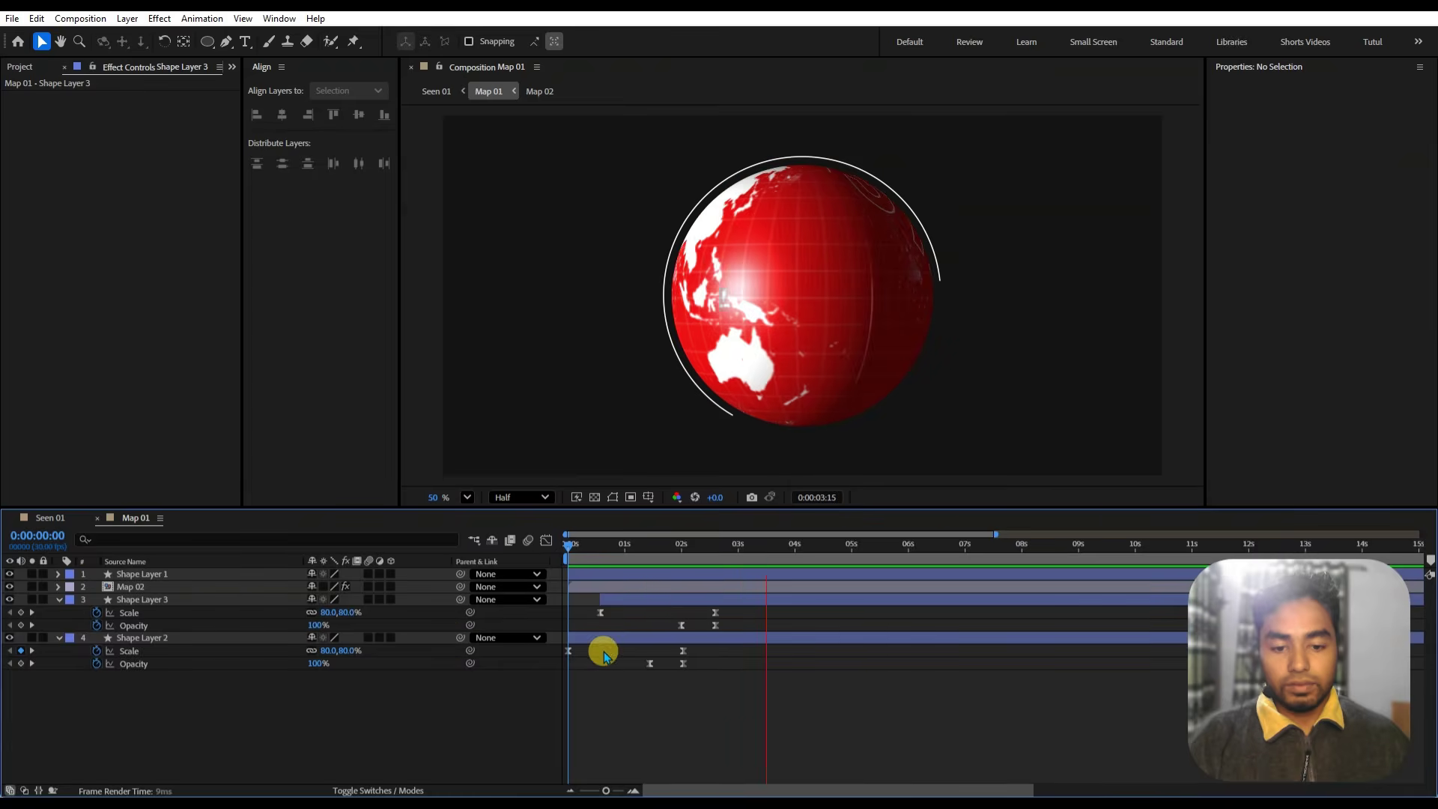
click(619, 600)
shift+click(631, 637)
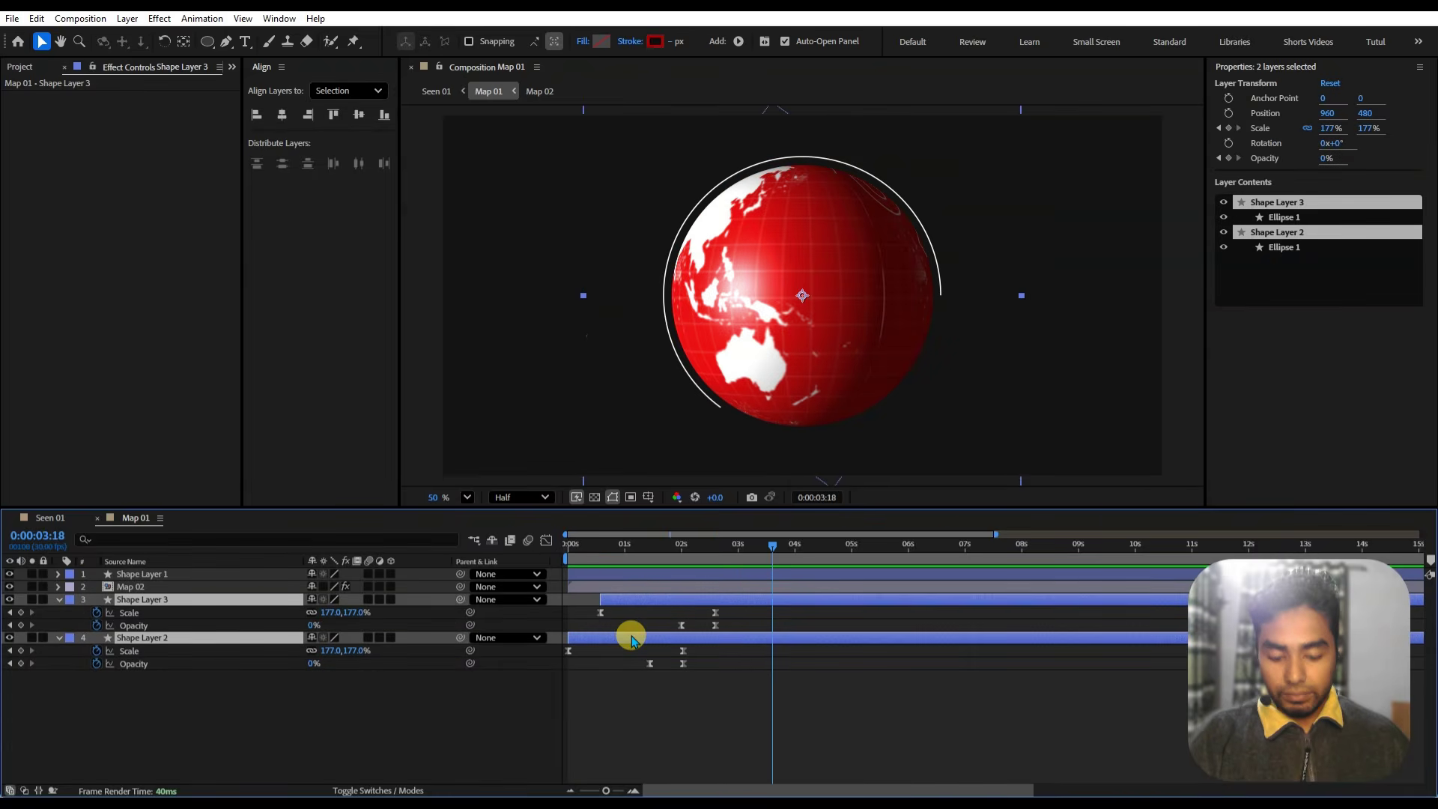
key(u)
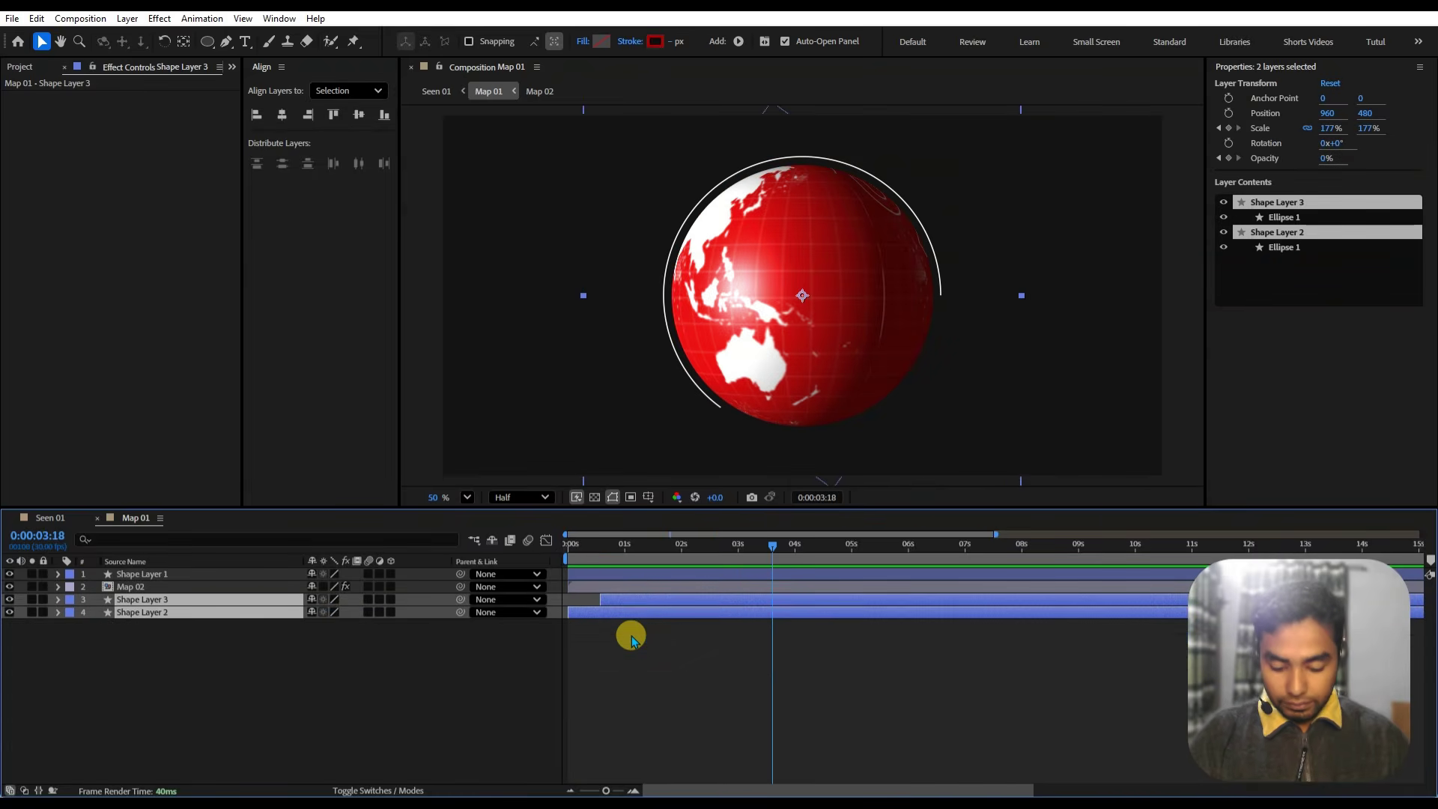
key(space)
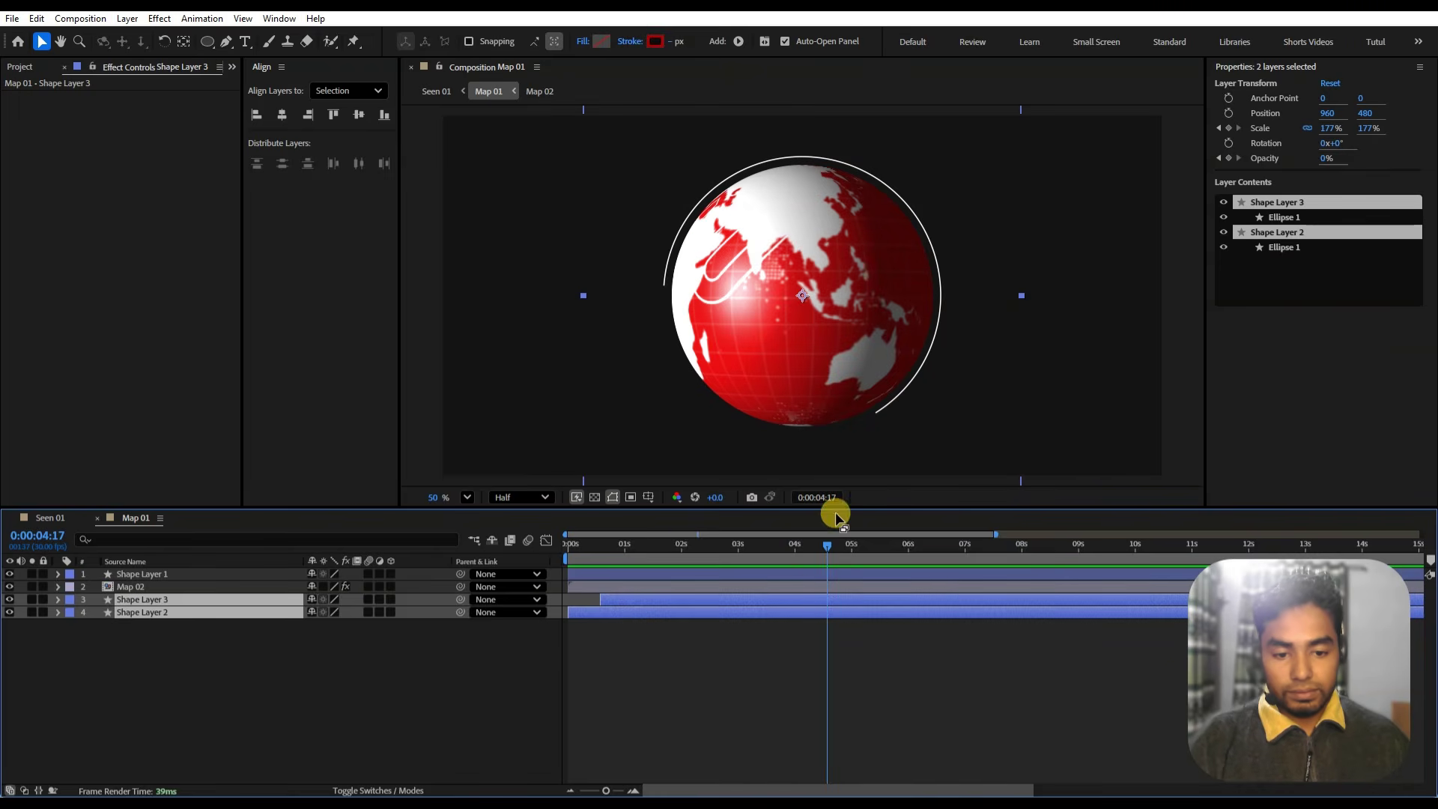
drag(809, 546, 797, 565)
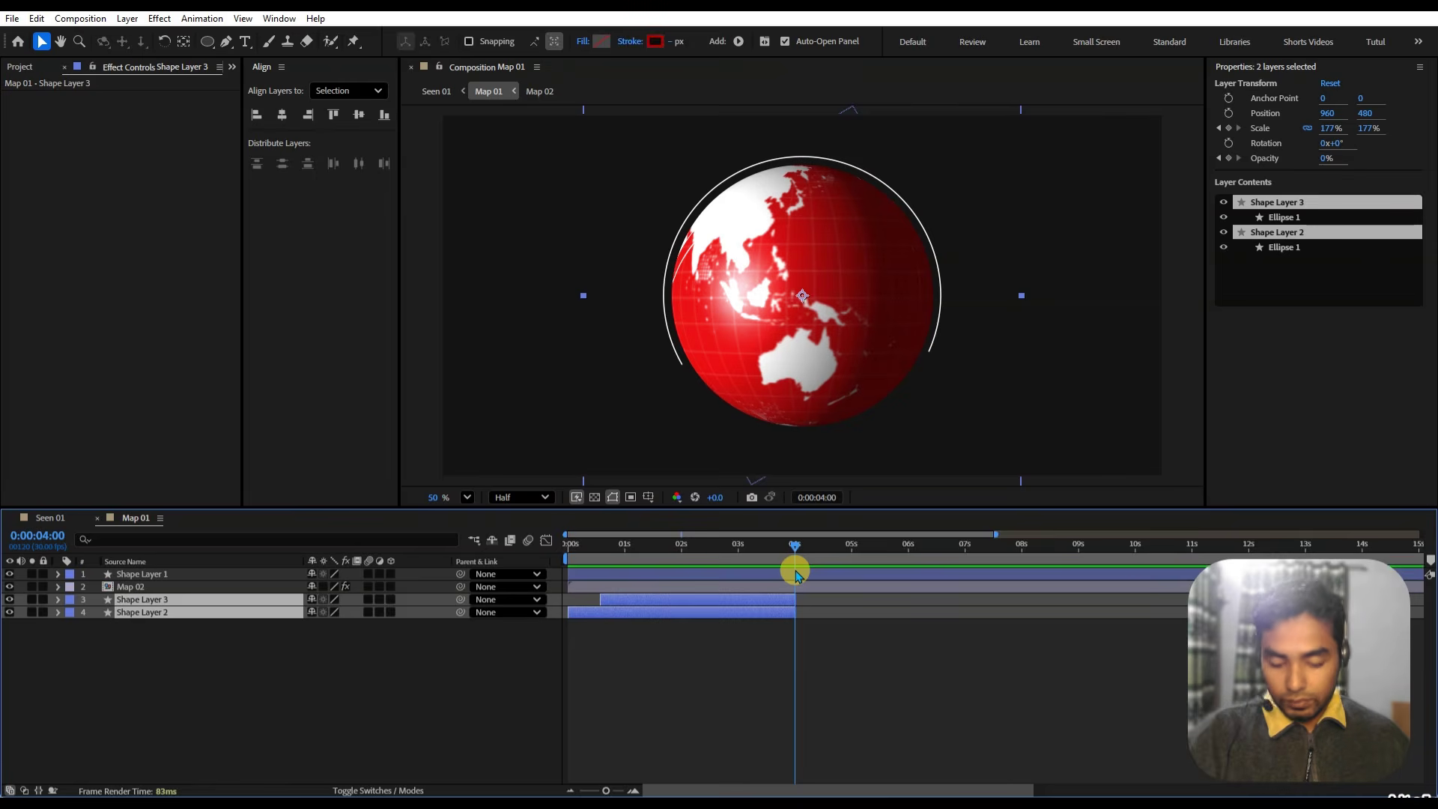
- Duplicate Shape Layers 2 and 3, shift the copies to begin just before 4 seconds, stack them above the originals, and preview
key(ctrl+d)
drag(772, 601, 984, 620)
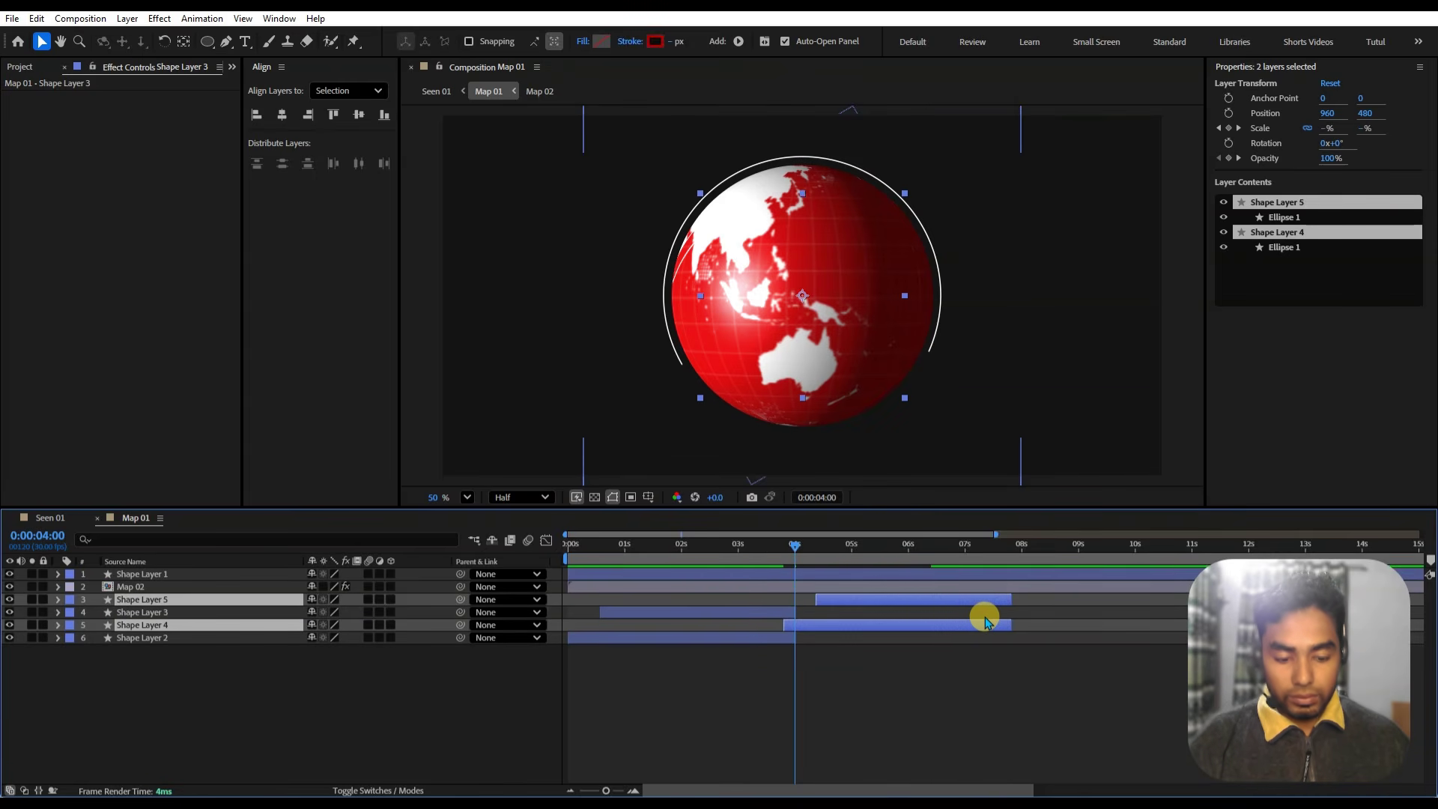
key(ctrl+alt+Up)
key(ctrl+alt+Down)
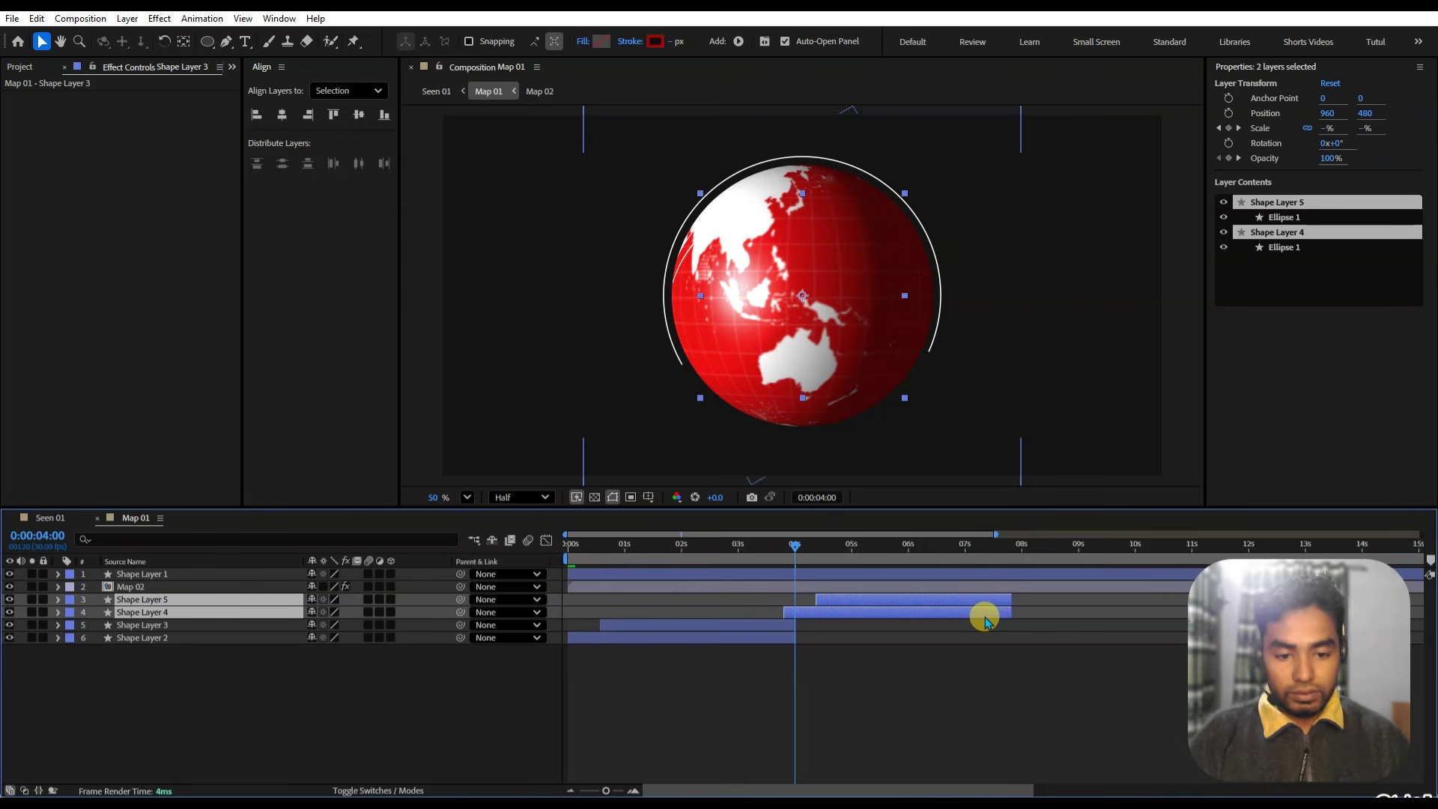
key(Home)
key(space)
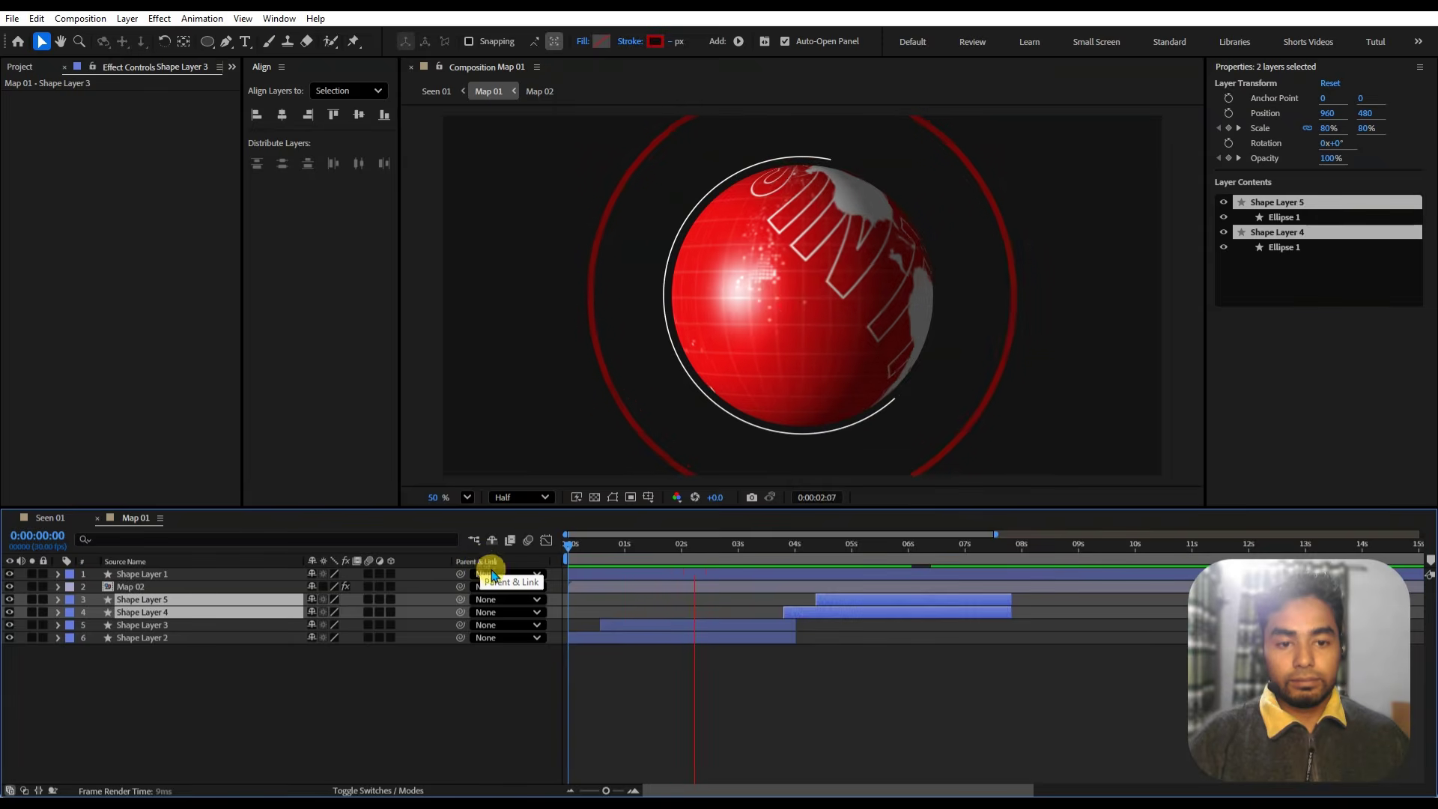
key(space)
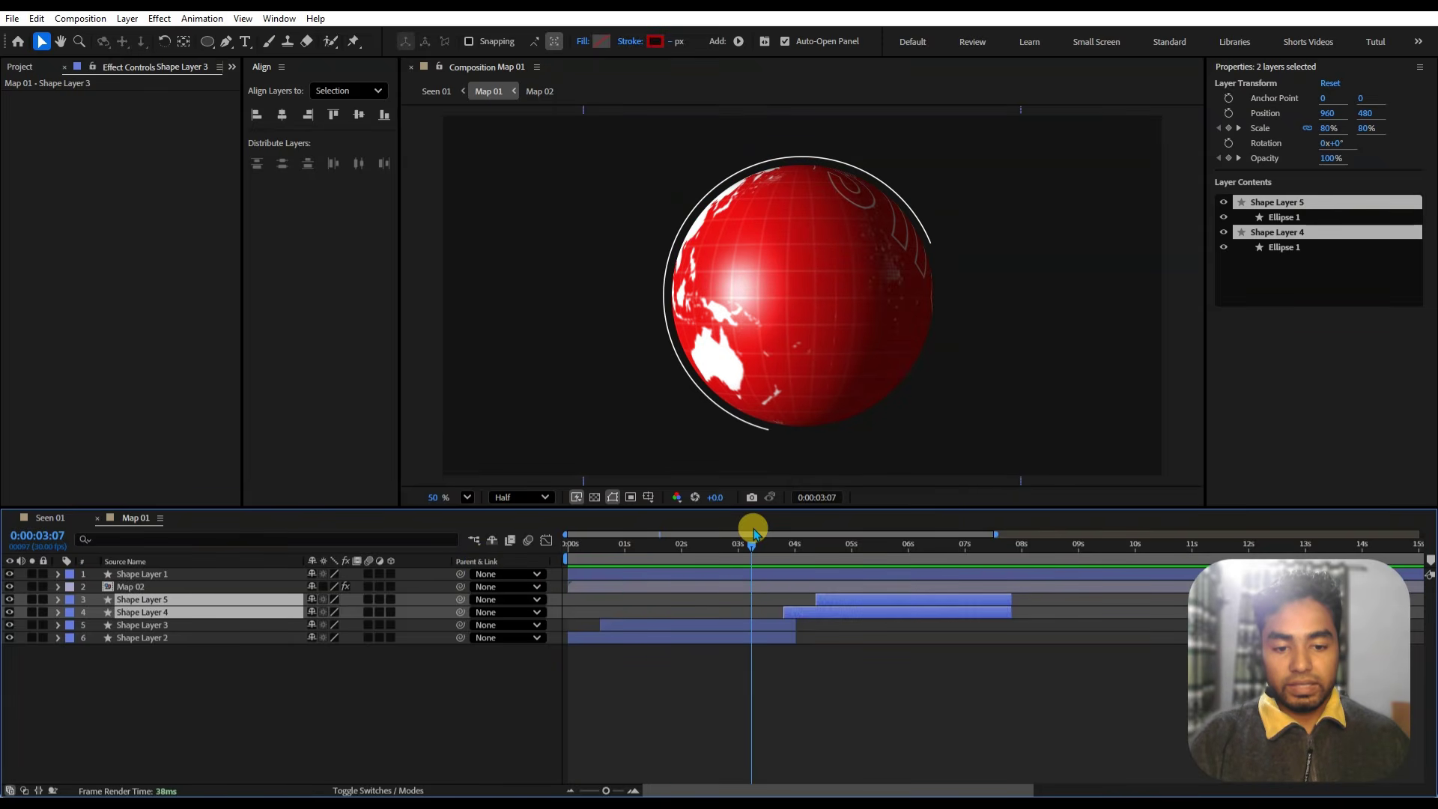
- Move Shape Layers 4 and 5 together so Shape Layer 4 begins at 0:00:03:00, and preview from the start
drag(748, 539, 740, 553)
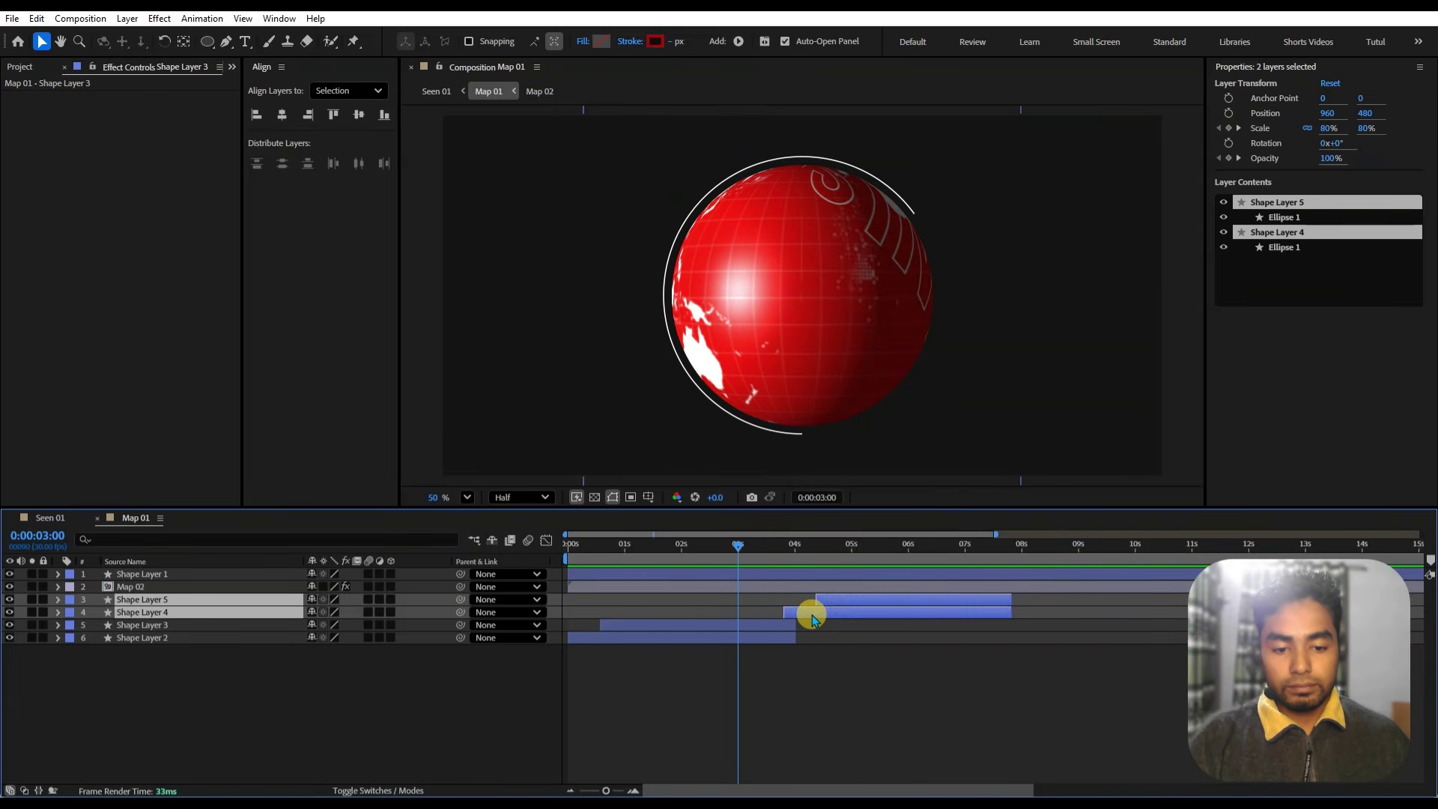
drag(812, 619, 797, 620)
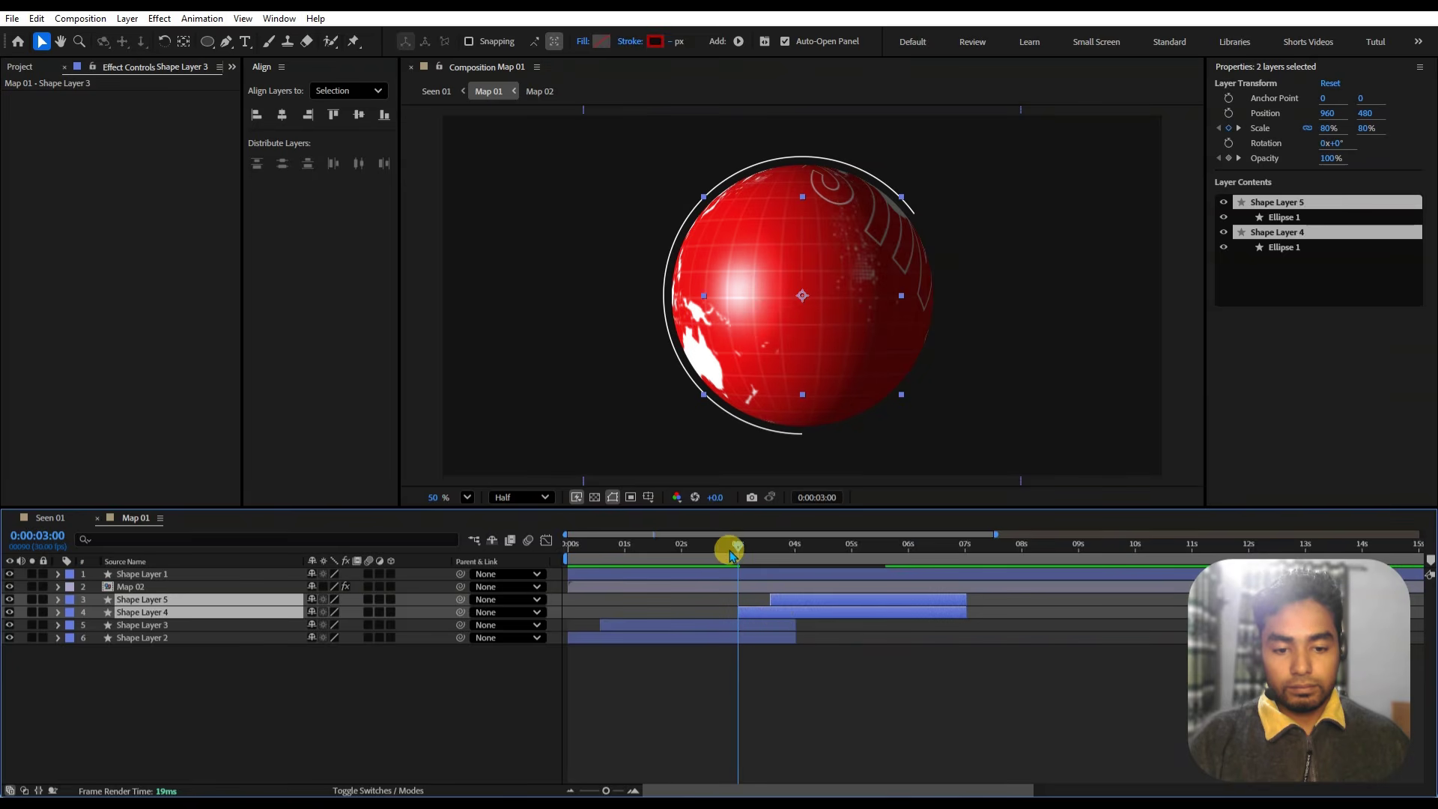
drag(732, 555, 556, 555)
key(space)
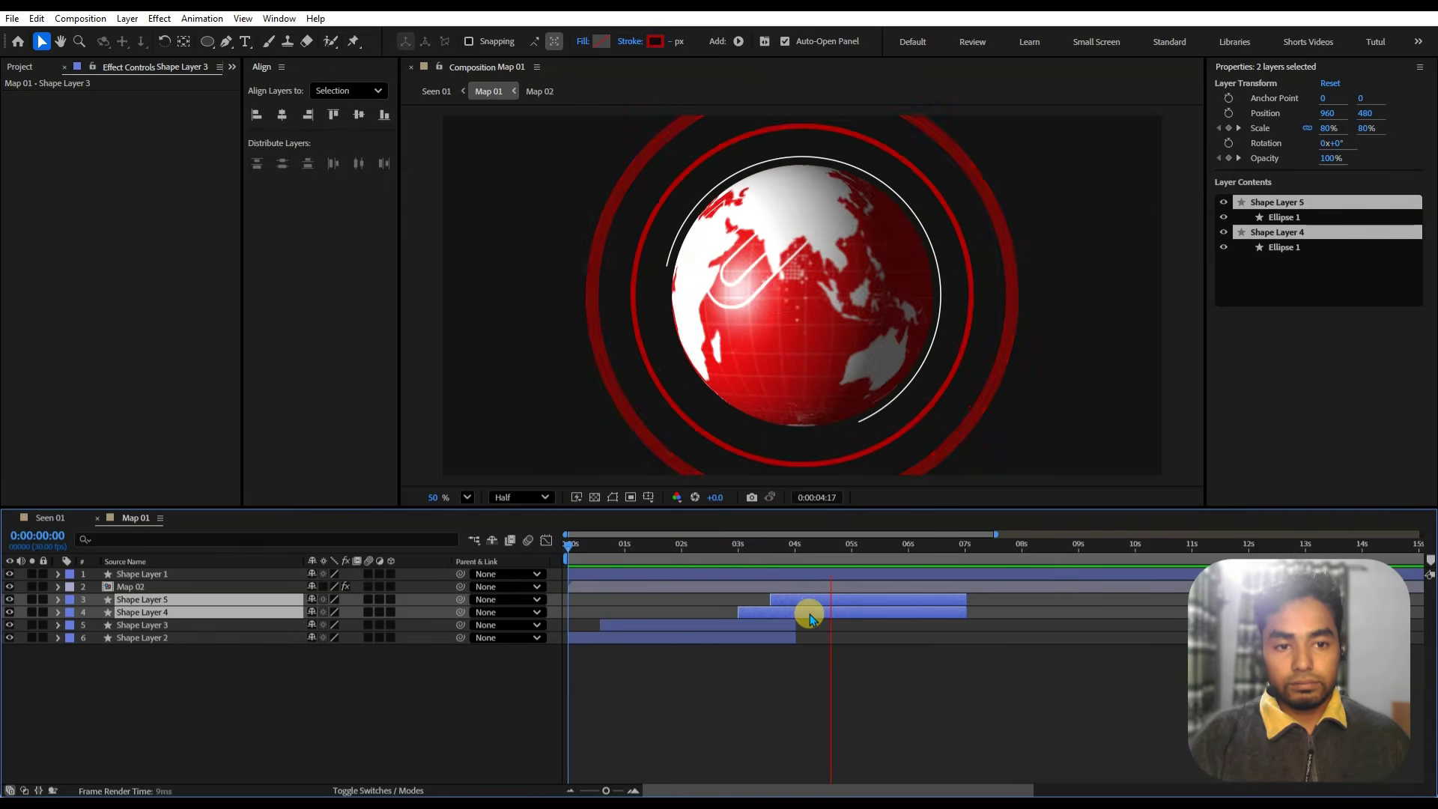
key(space)
- Duplicate Shape Layers 4 and 5, stack the copies above them, shift the pair to begin at about 6 seconds, and preview
key(ctrl+d)
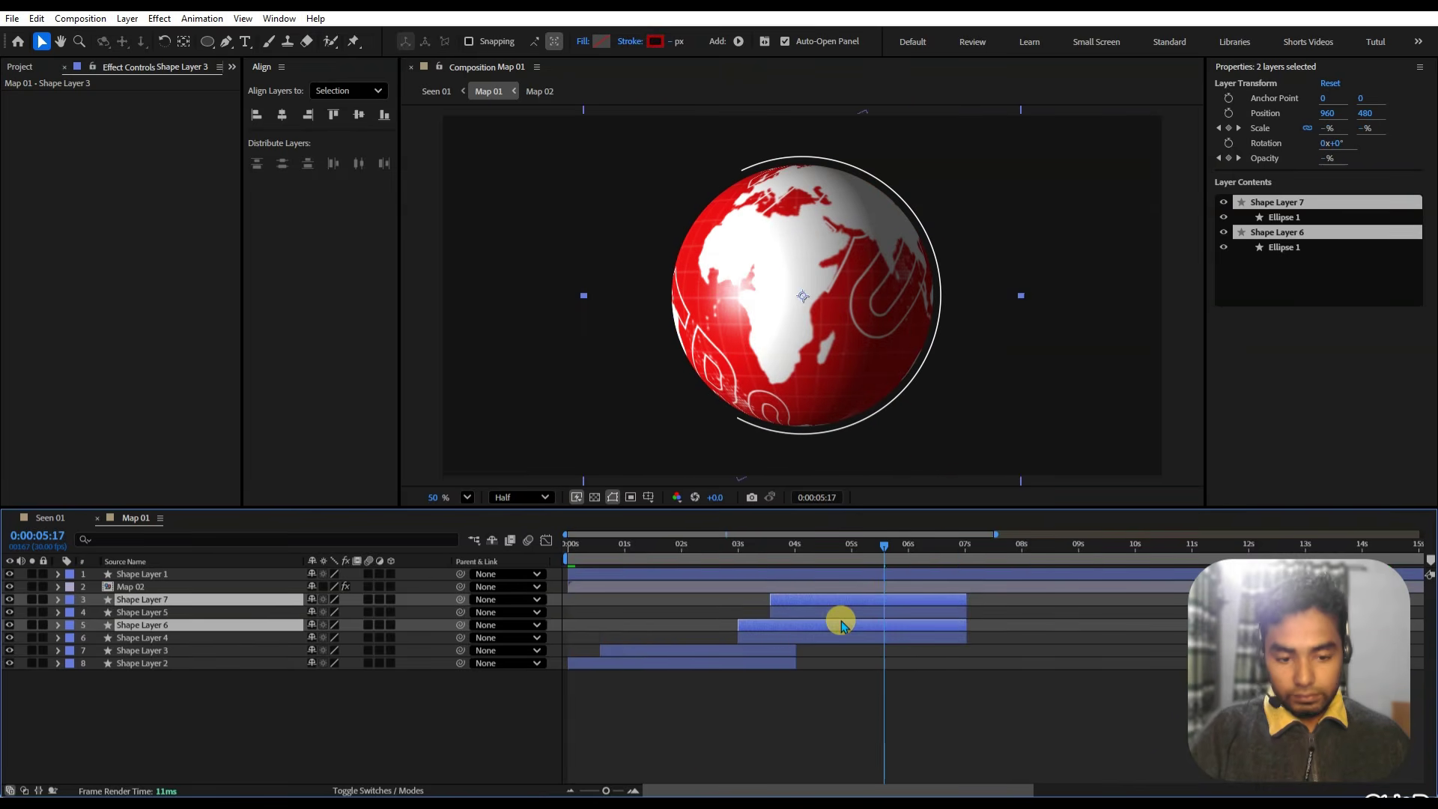
key(ctrl+bracketleft)
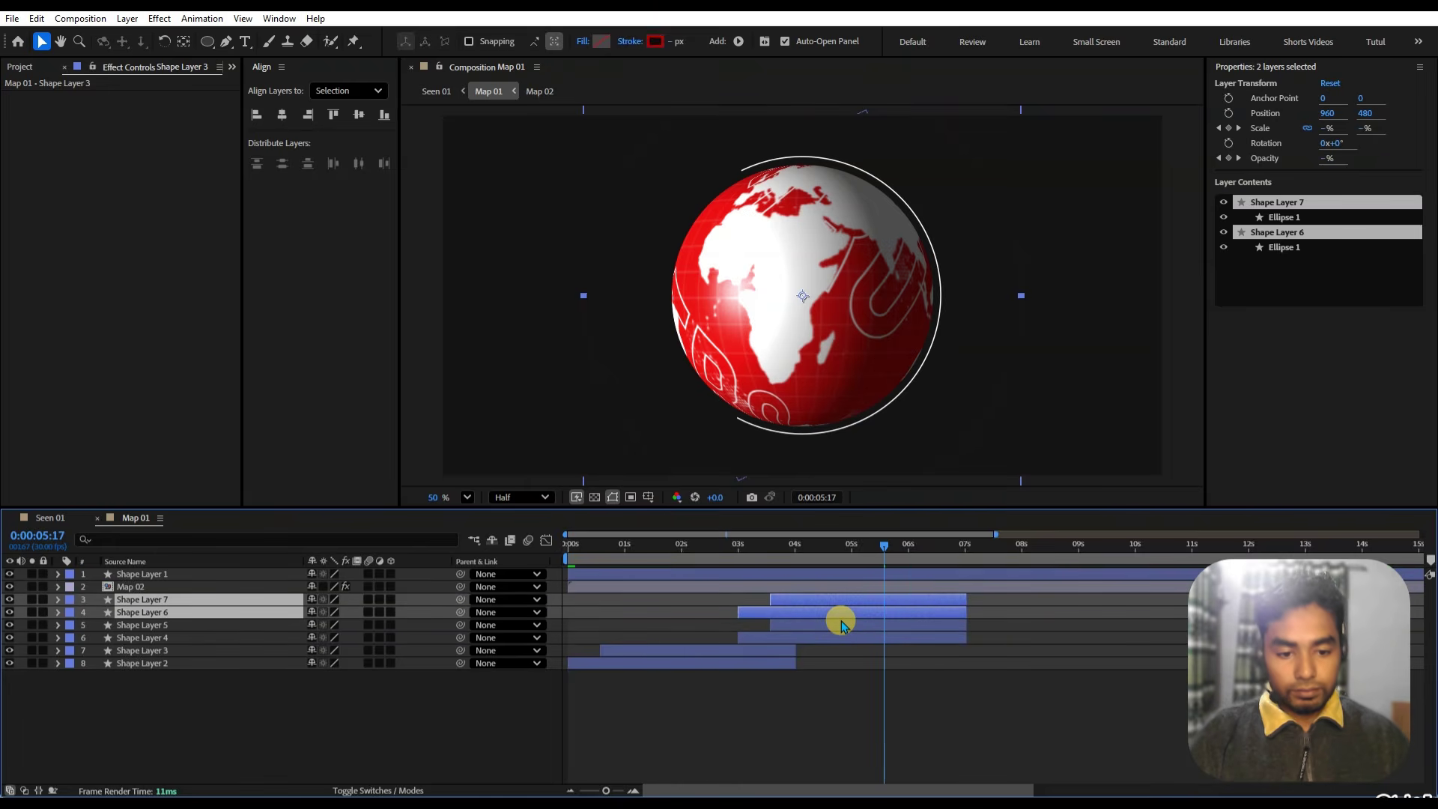
drag(882, 606, 986, 613)
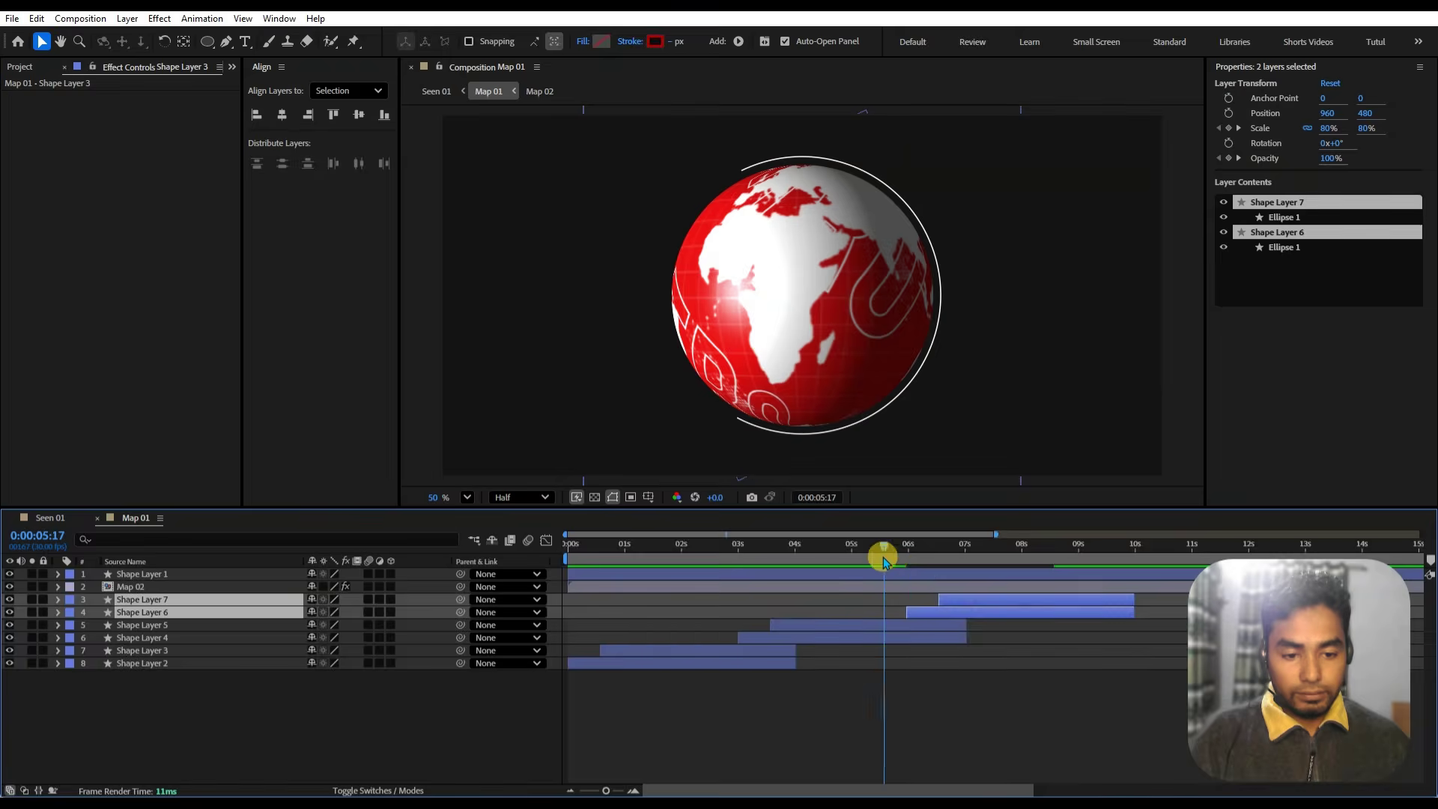
drag(884, 561, 546, 562)
key(space)
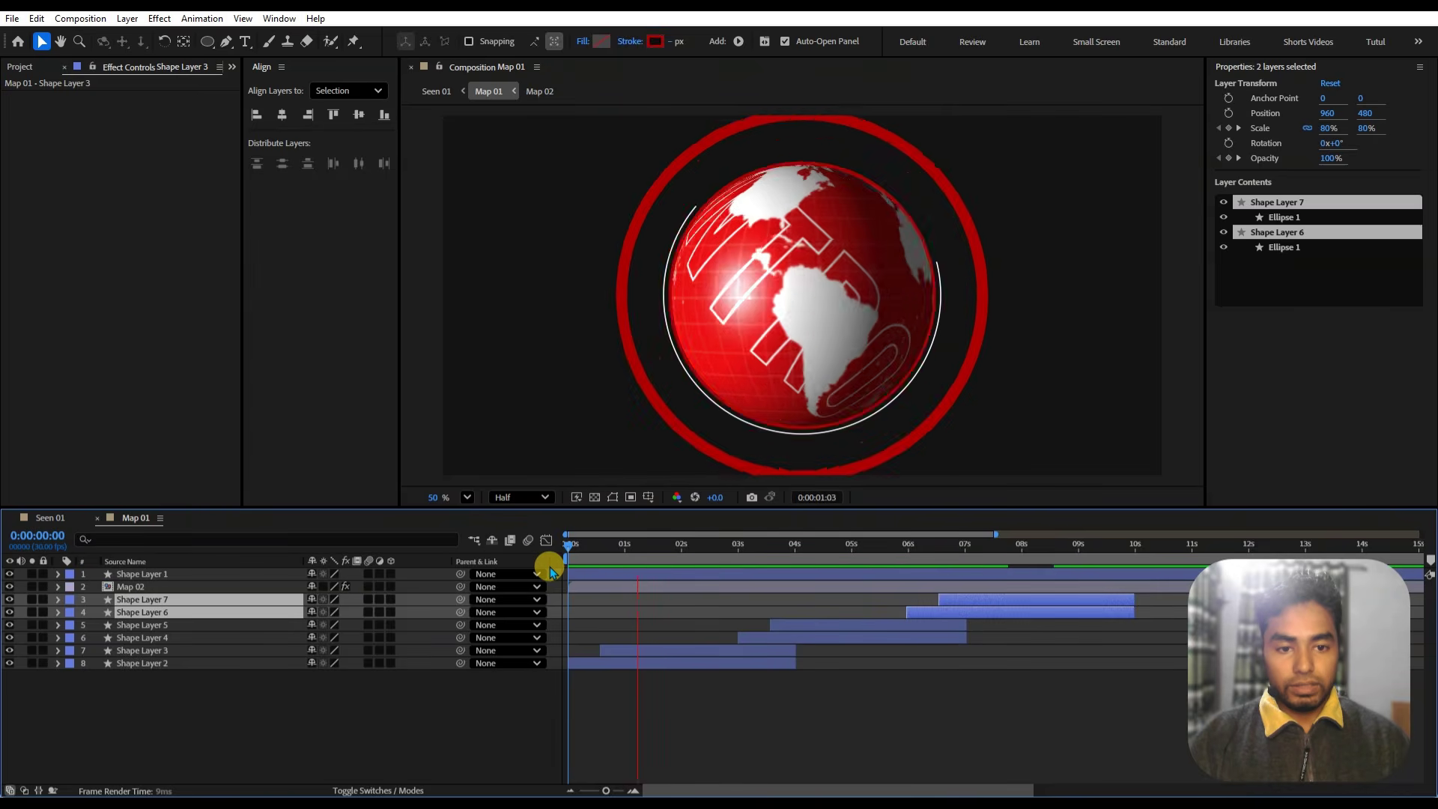
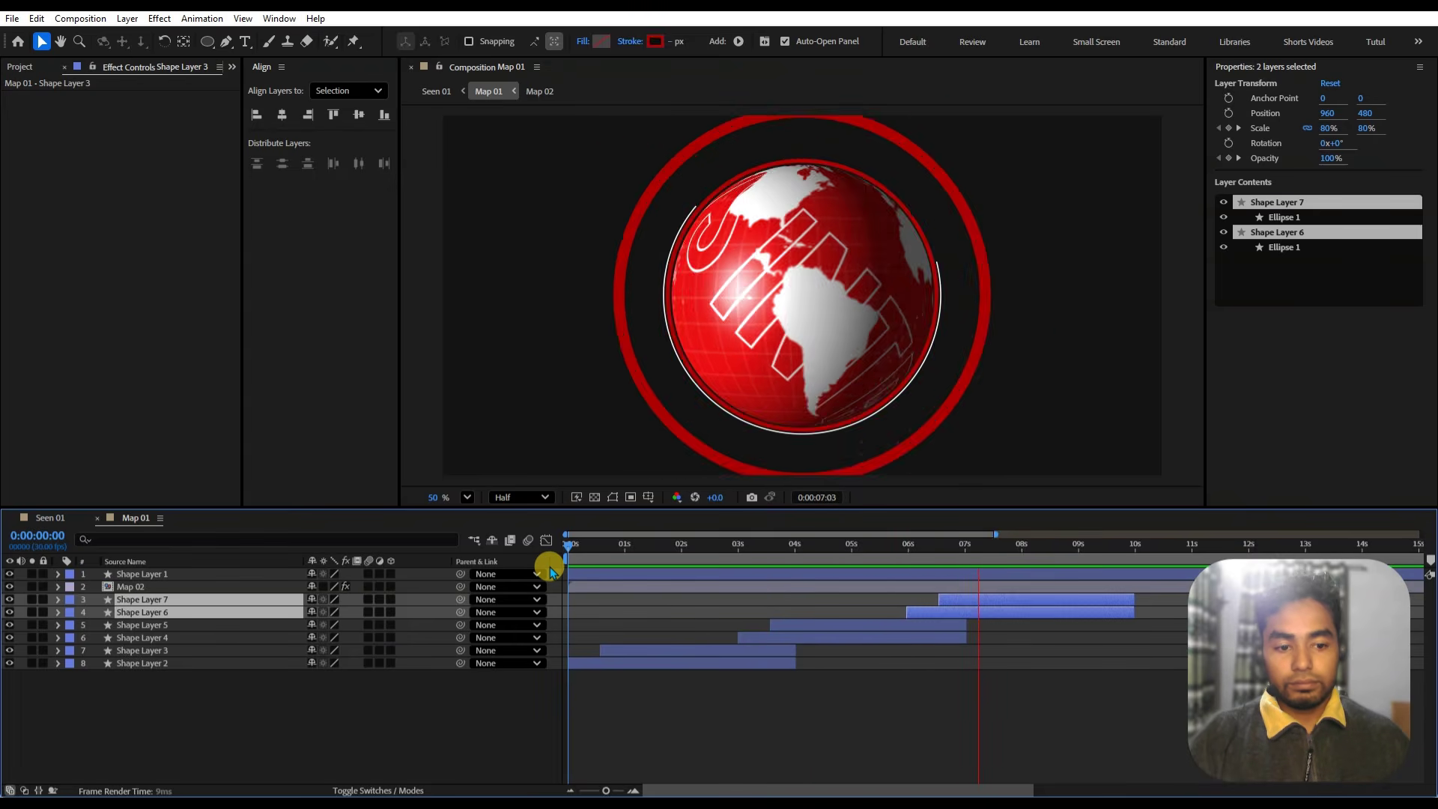
key(space)
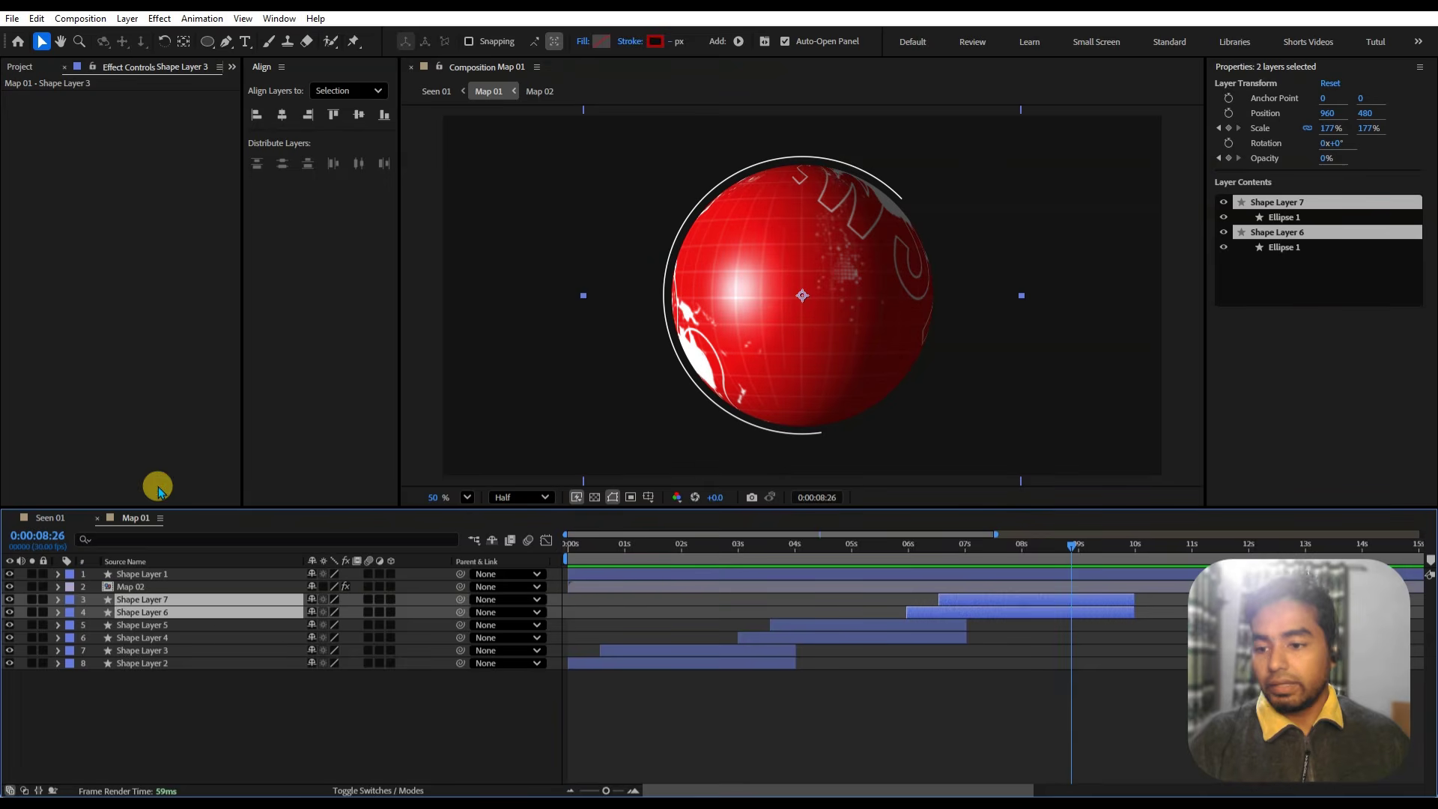
- Return to the Seen 01 composition, set its preview resolution to Half, and preview it from the start
click(83, 517)
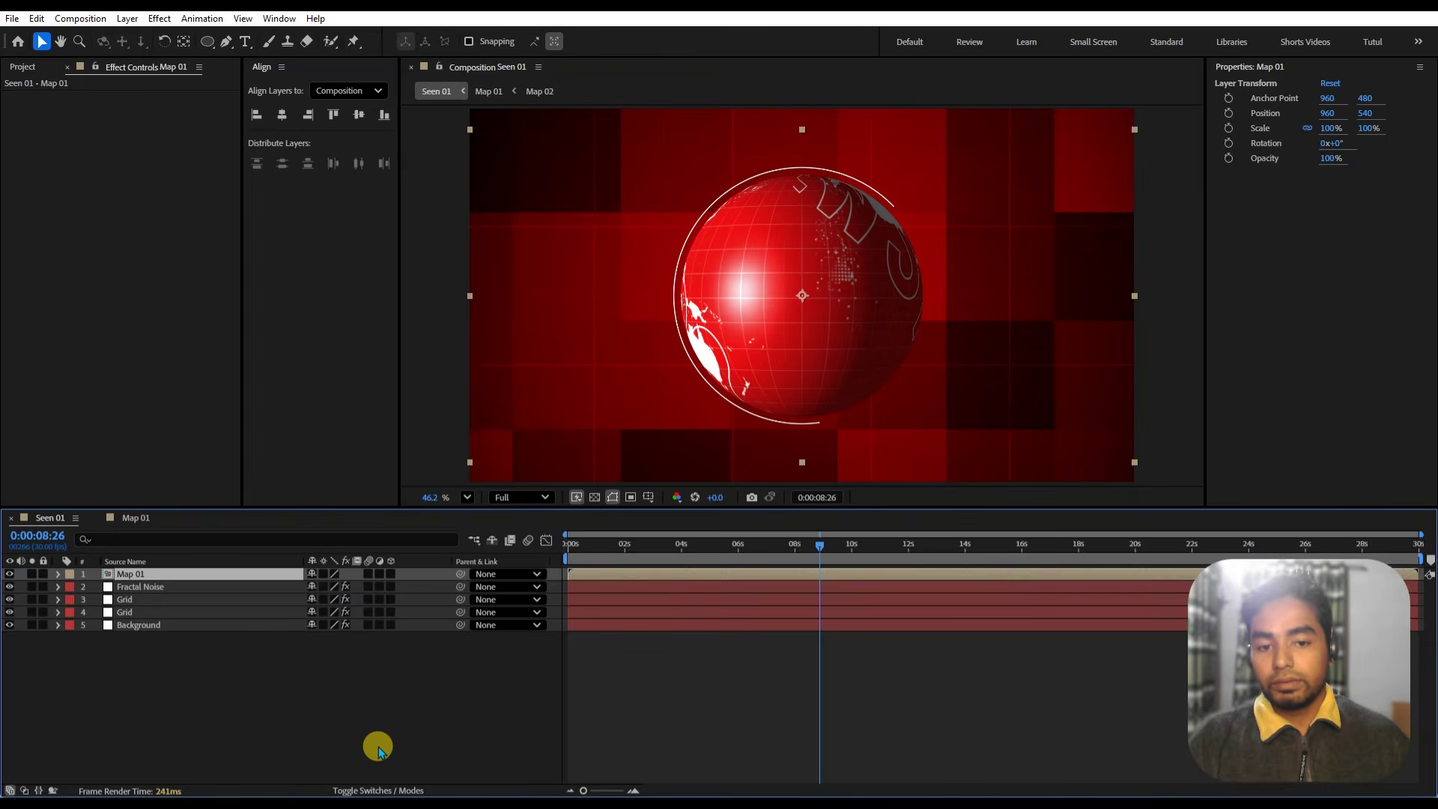
drag(826, 558, 540, 542)
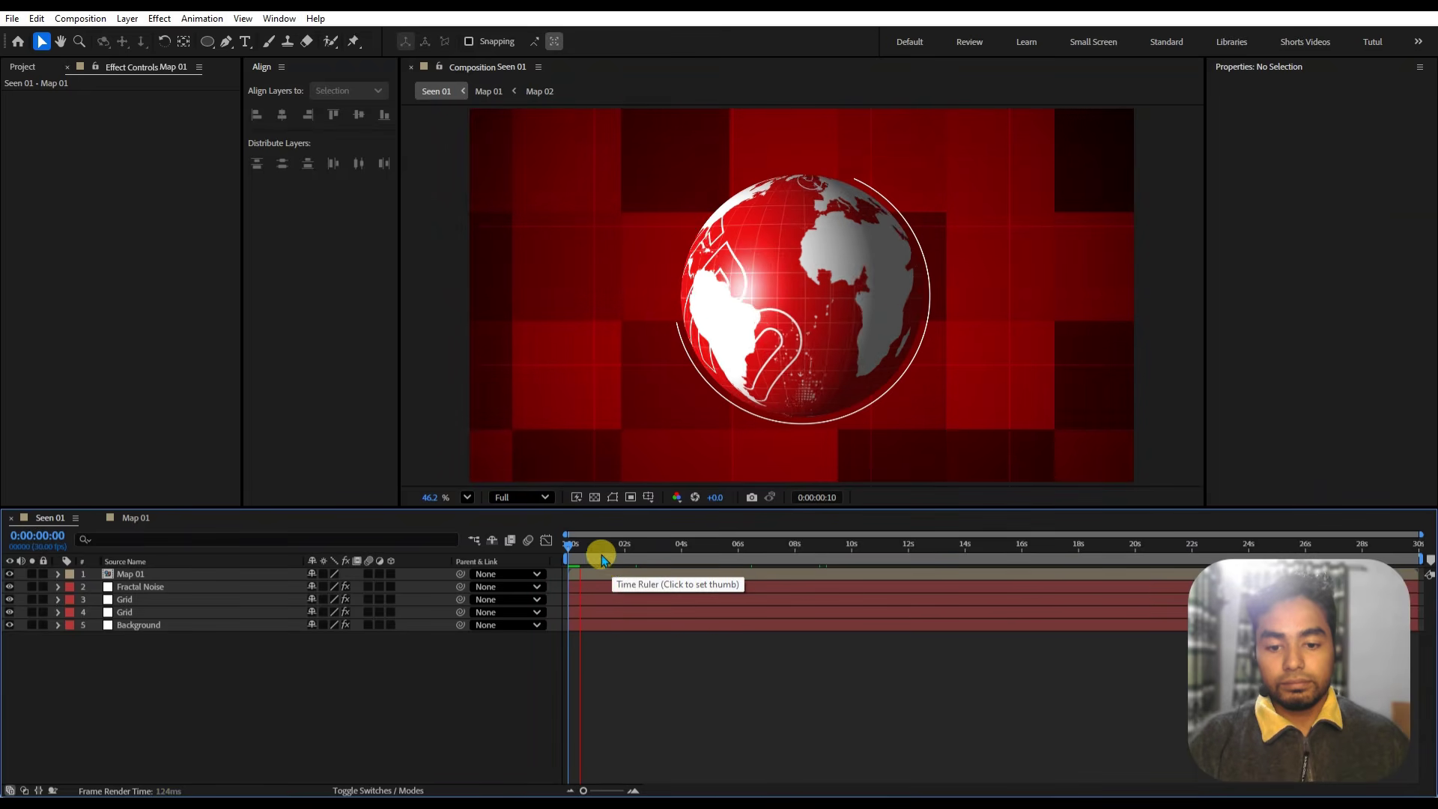
click(545, 498)
click(534, 568)
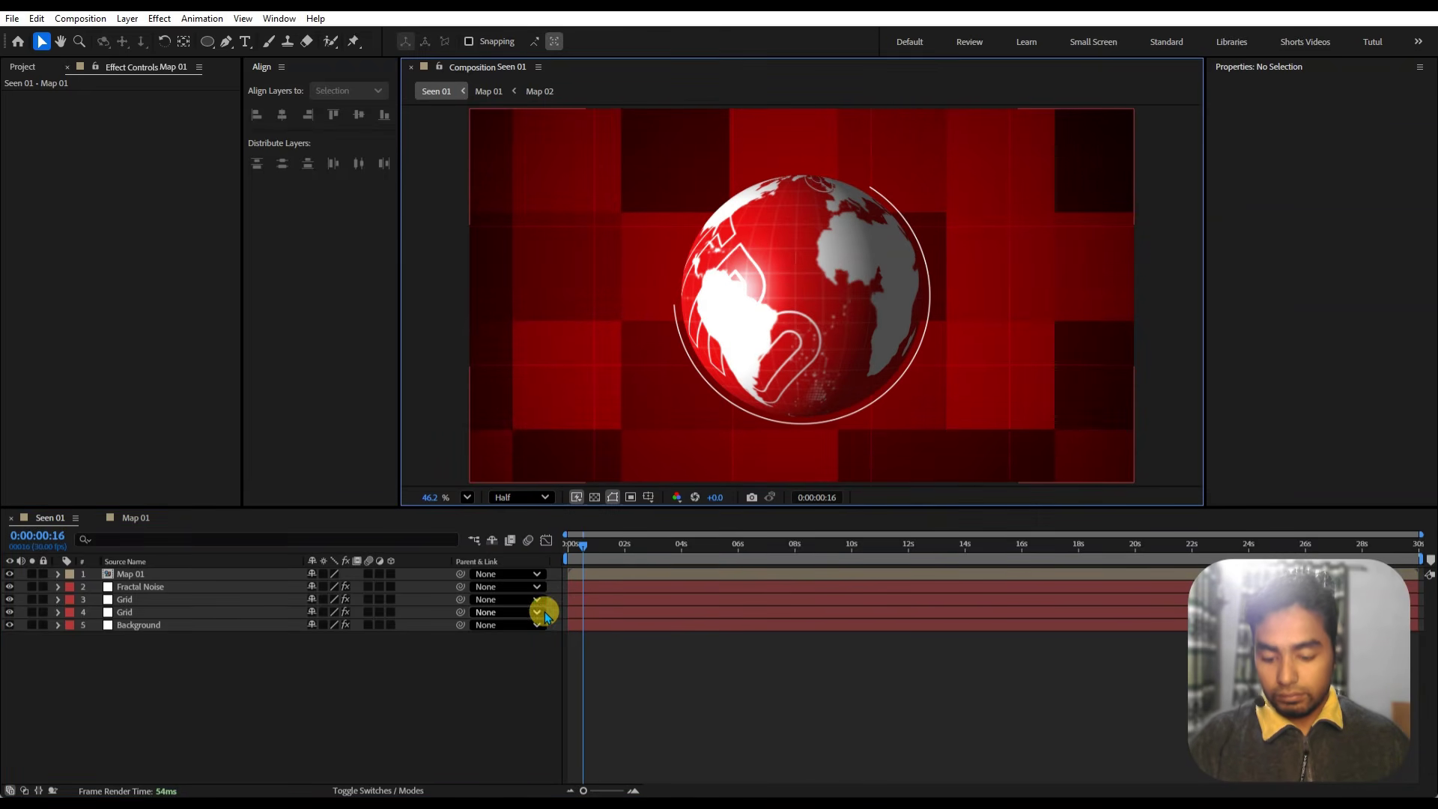
click(533, 549)
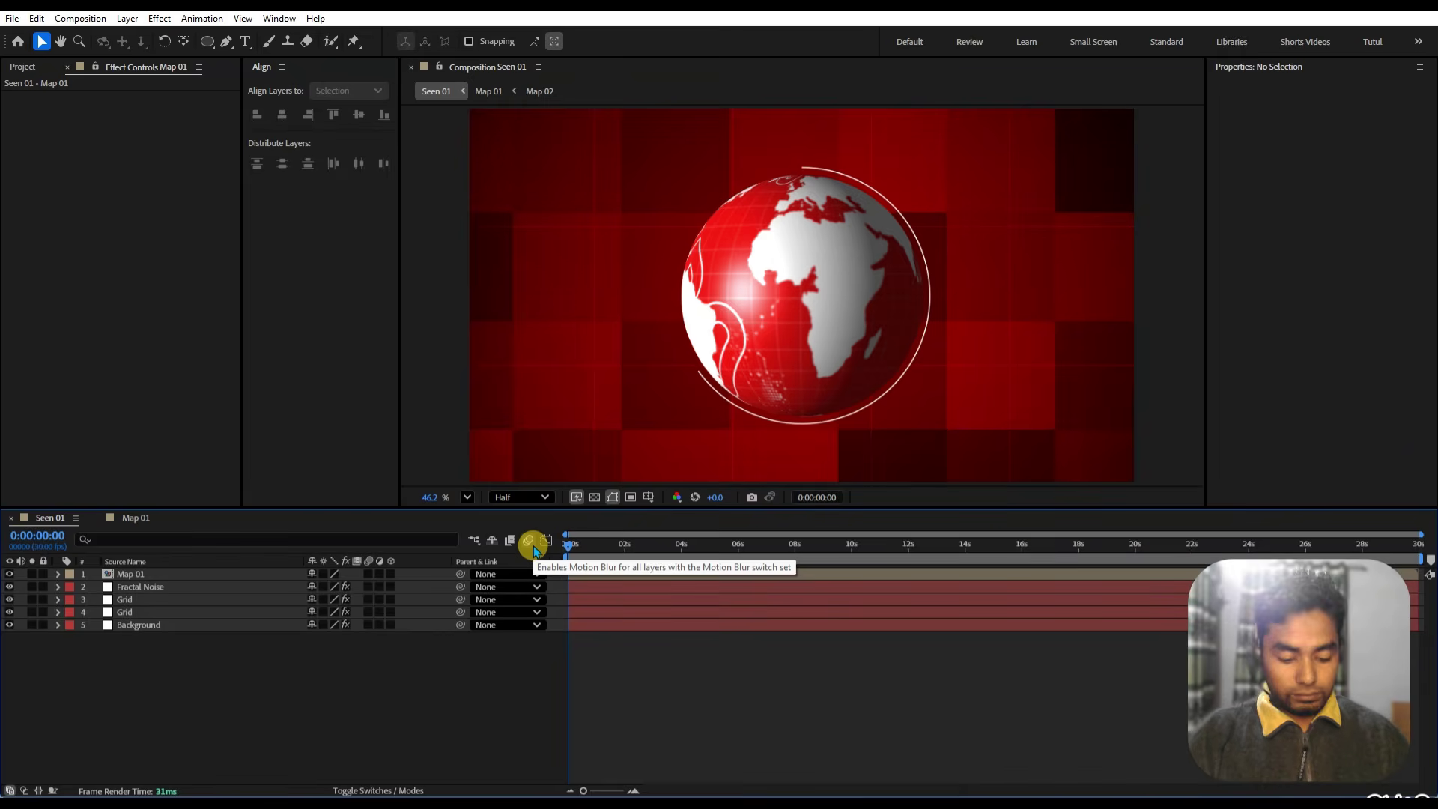
key(equal)
key(space)
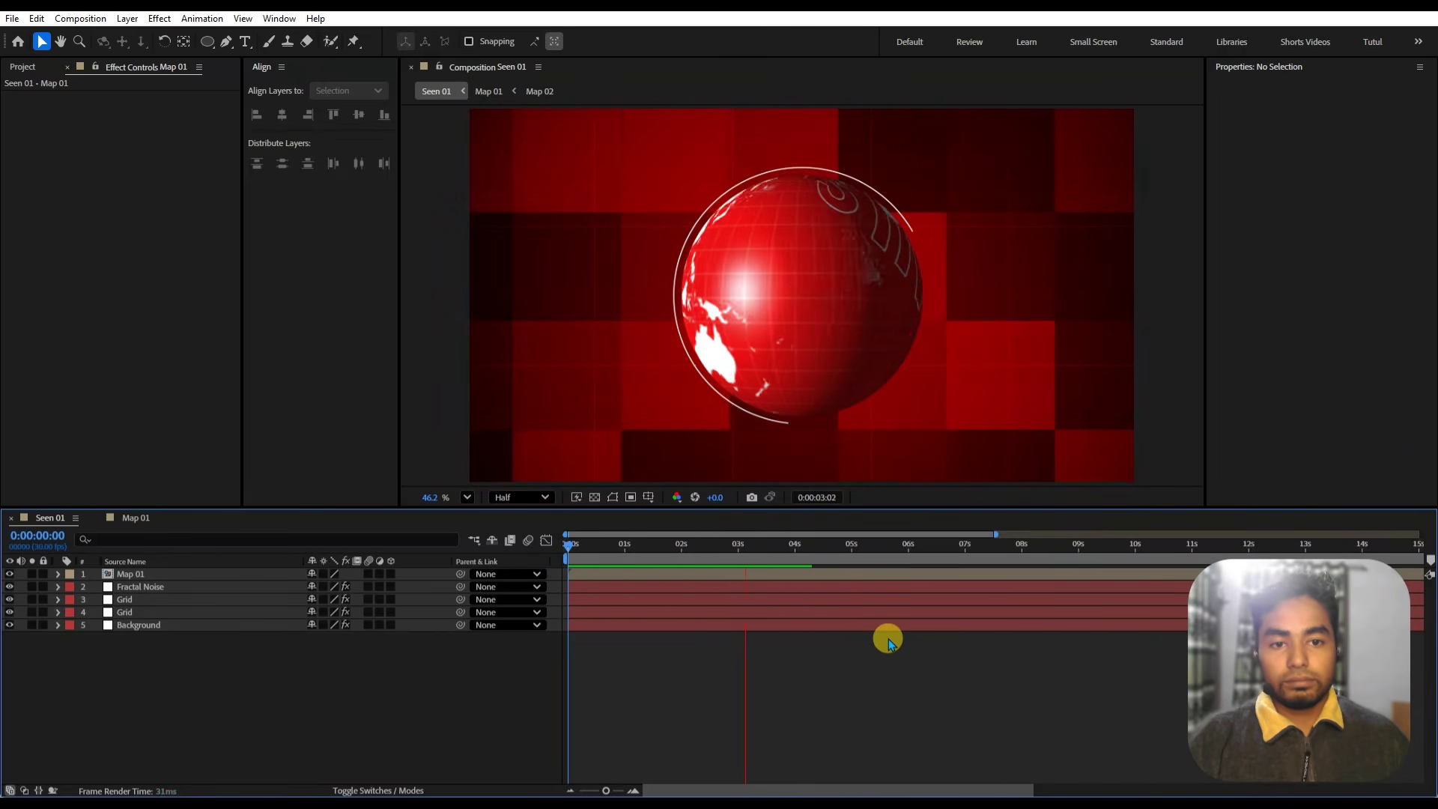
click(143, 575)
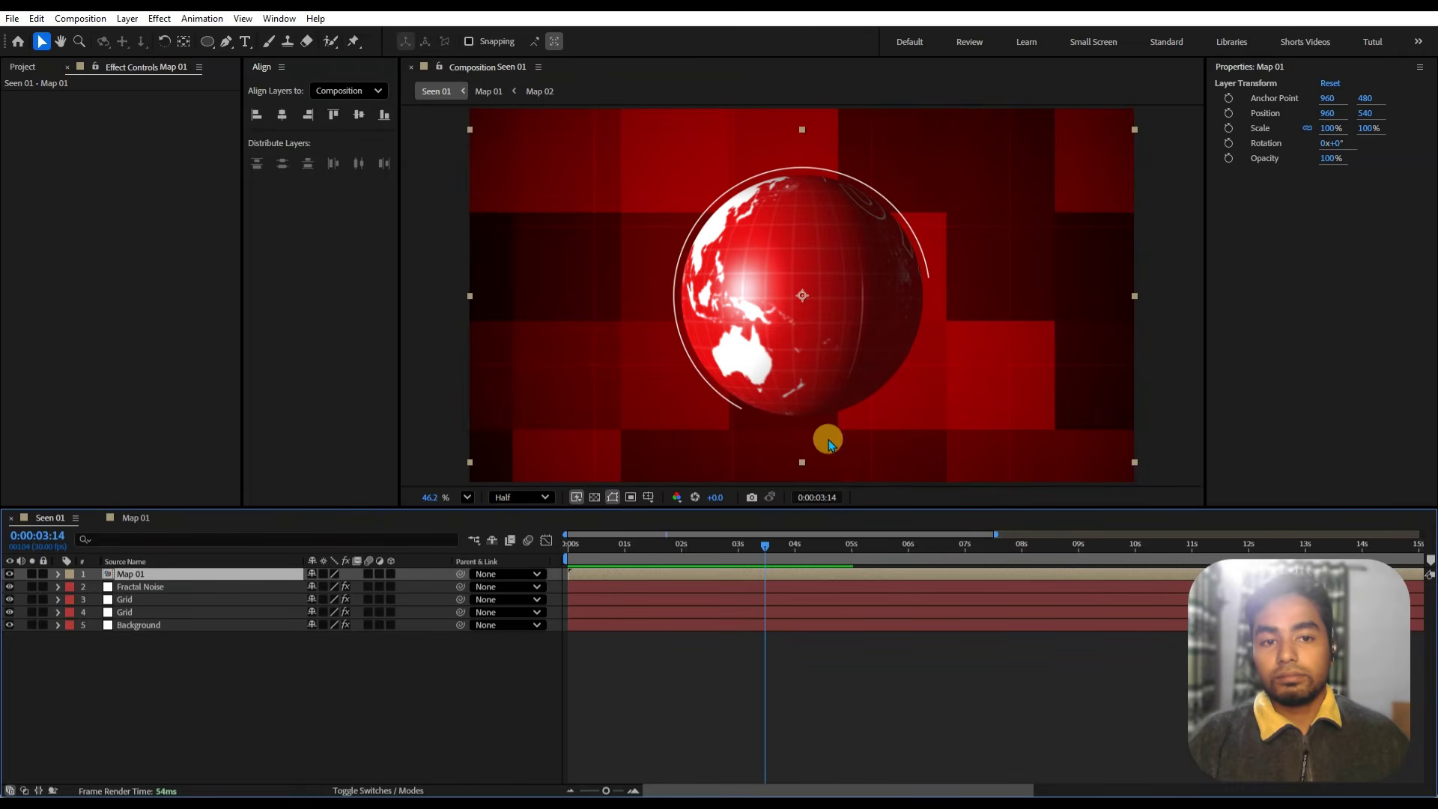
drag(767, 557, 843, 556)
click(80, 18)
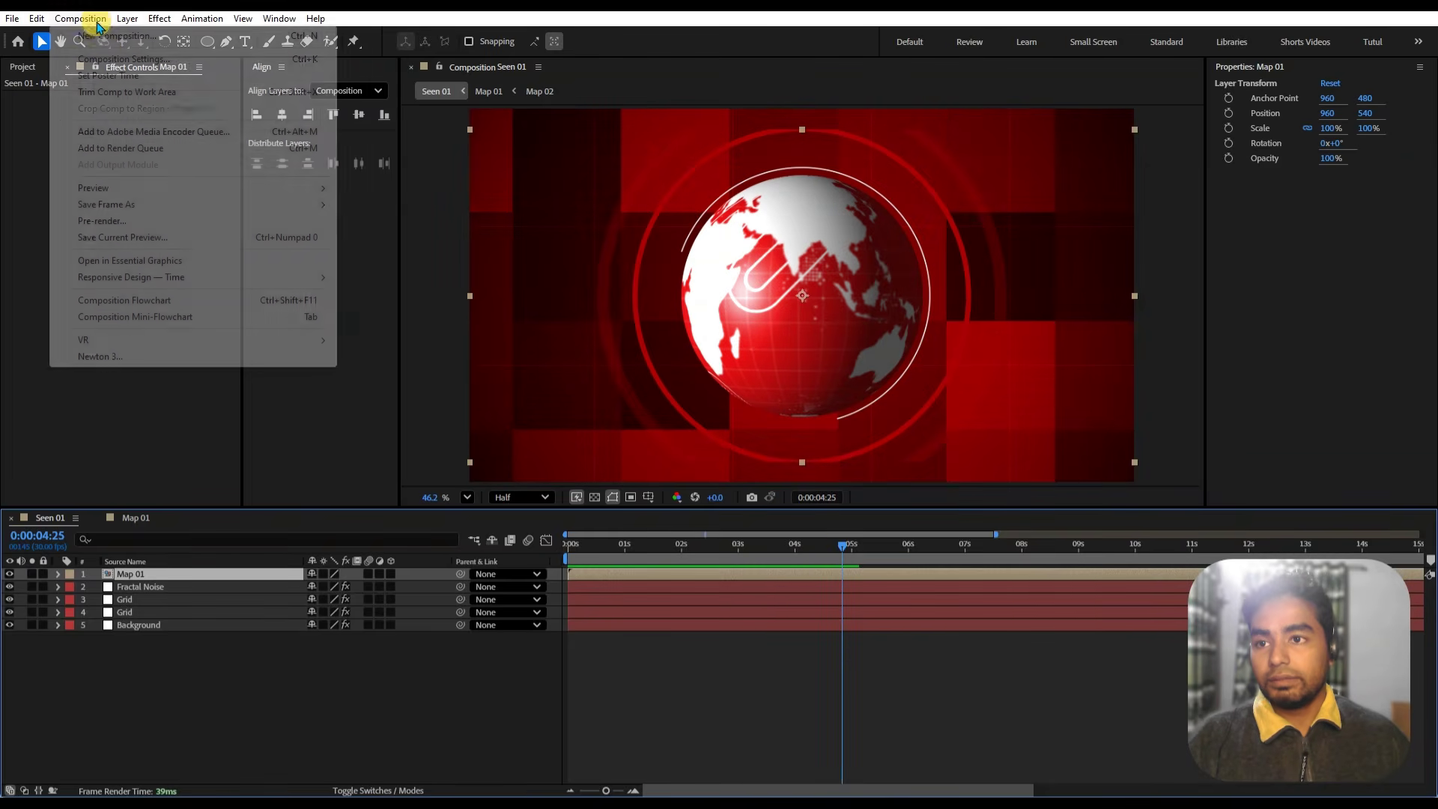
click(114, 58)
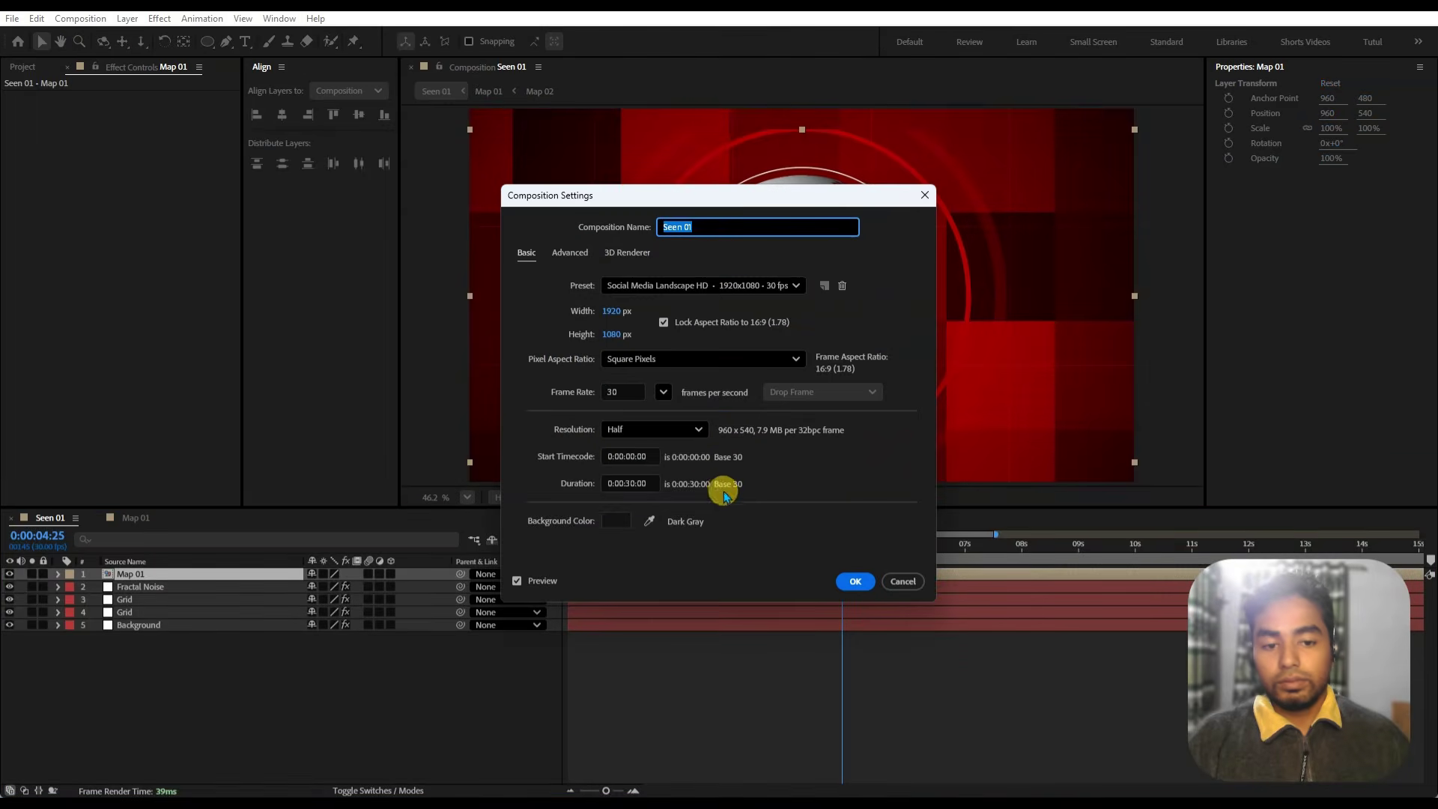
click(904, 581)
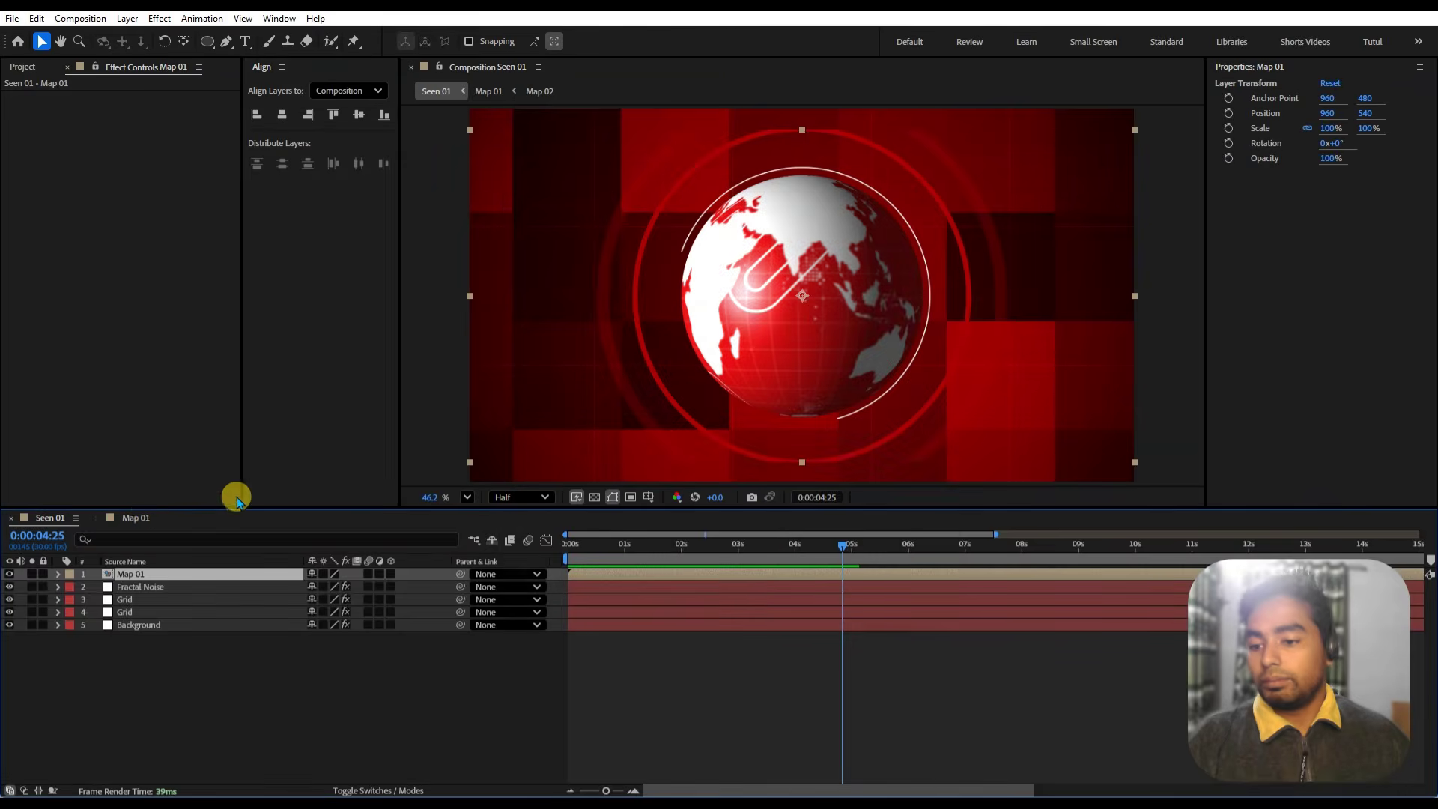
- Set the Map 01 composition's height to 1200 px with the aspect ratio unlocked, and preview Seen 01 from the start
click(146, 515)
click(97, 18)
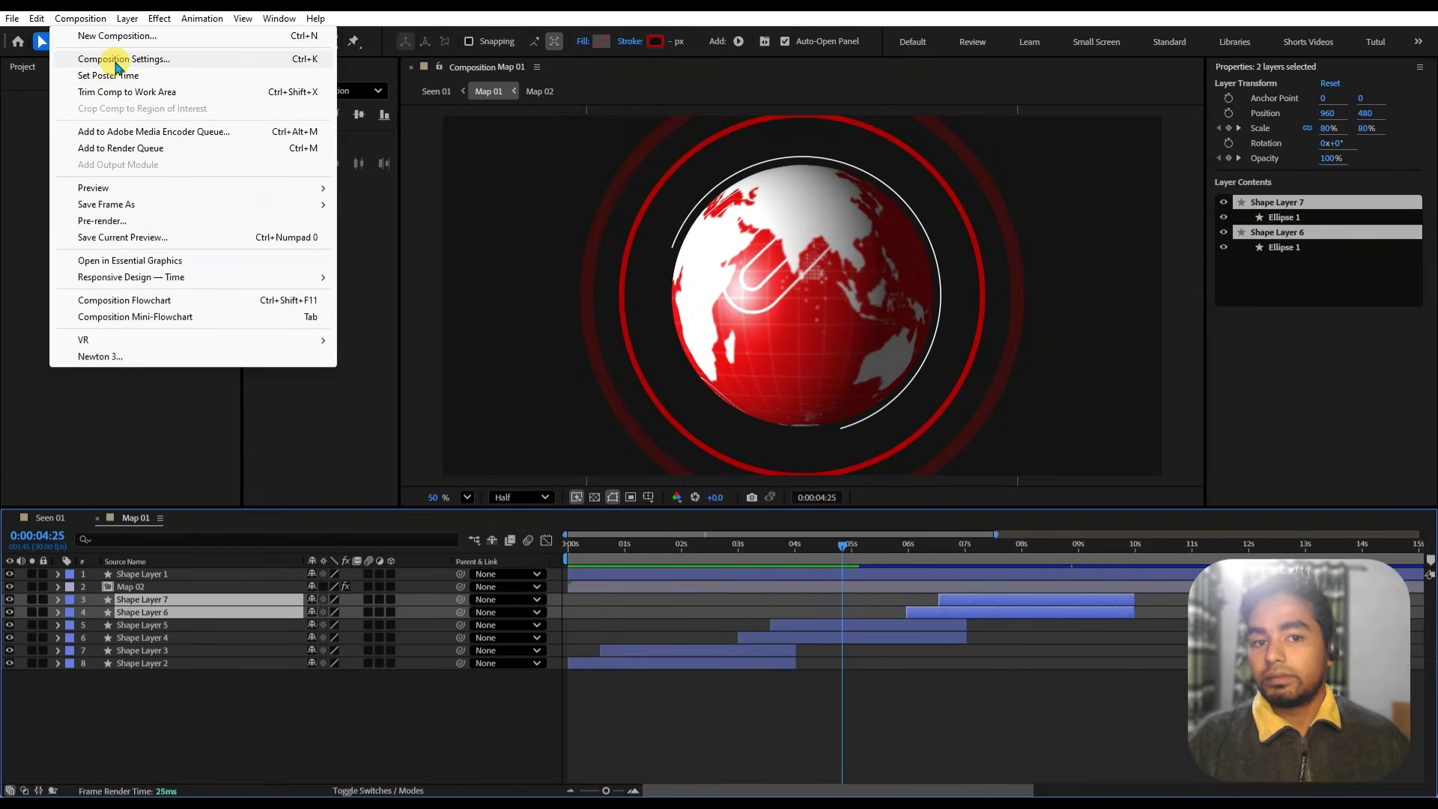
click(116, 60)
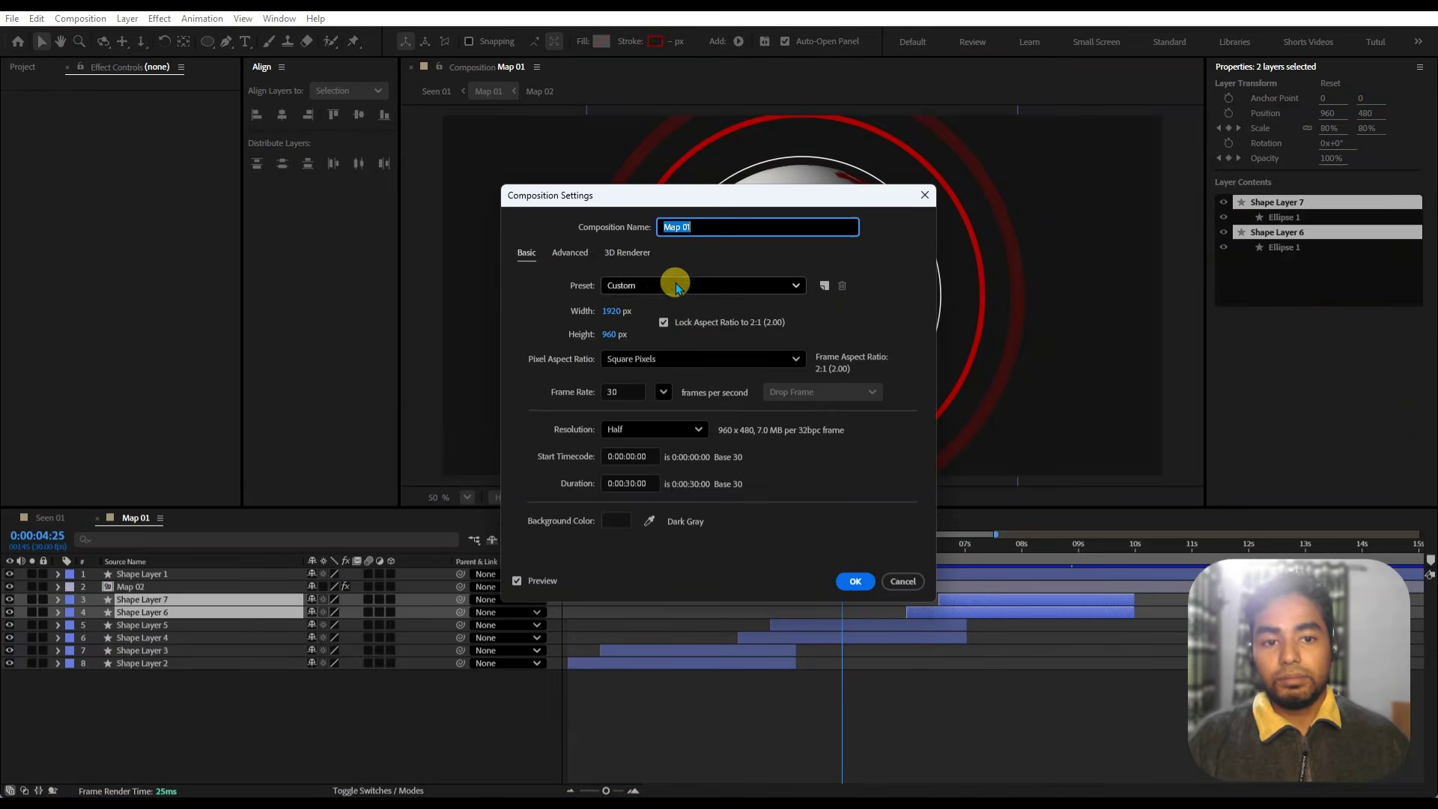
click(663, 325)
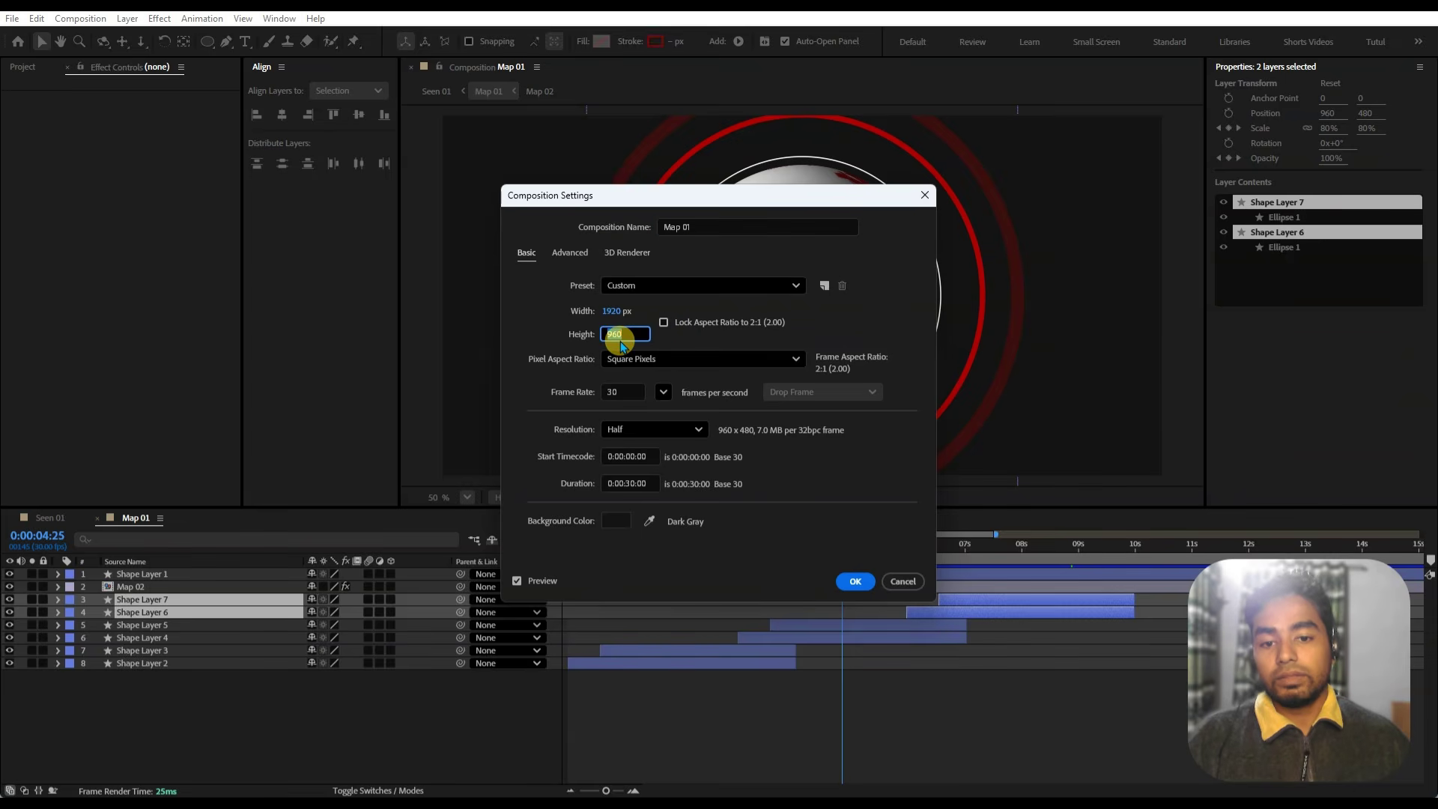
text(1200)
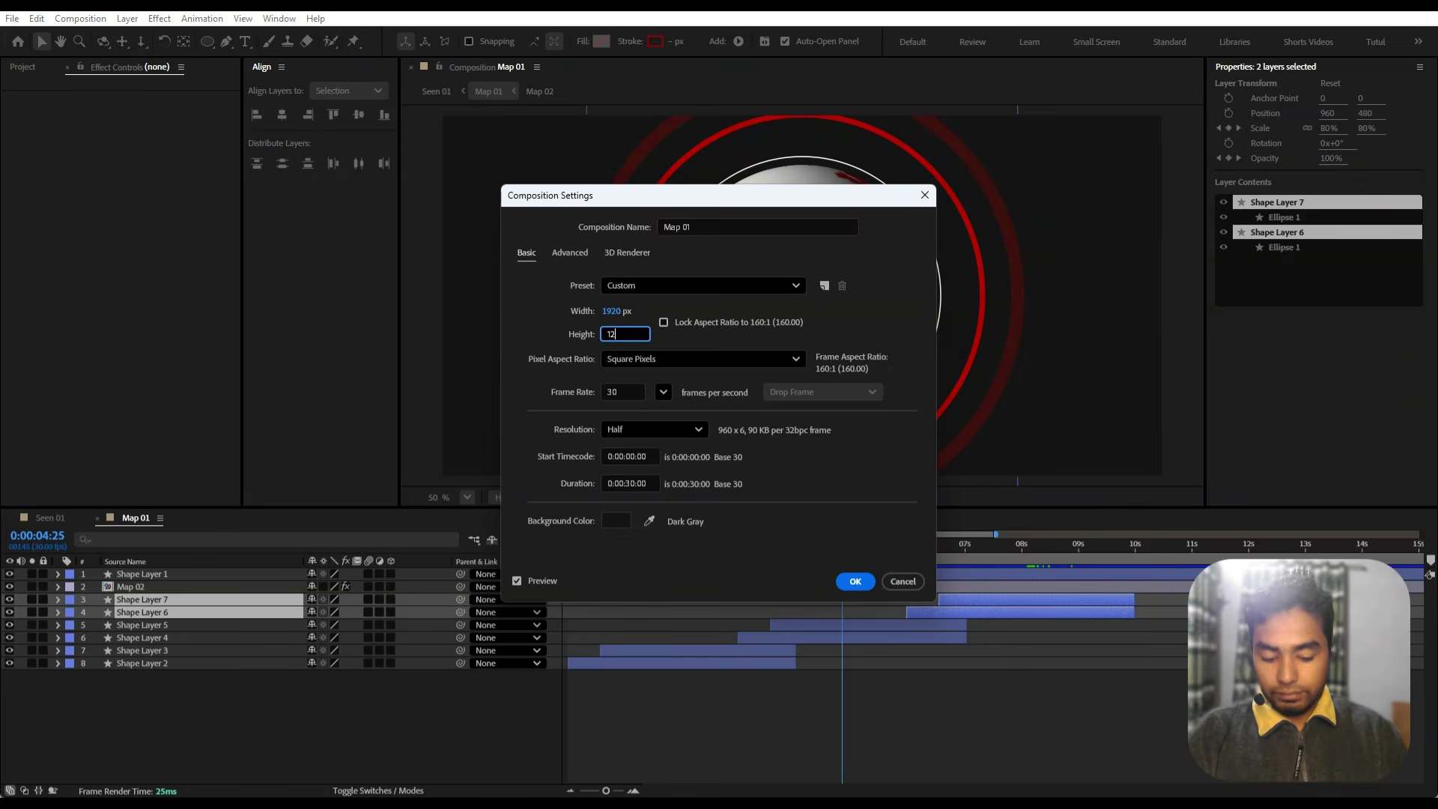
click(856, 582)
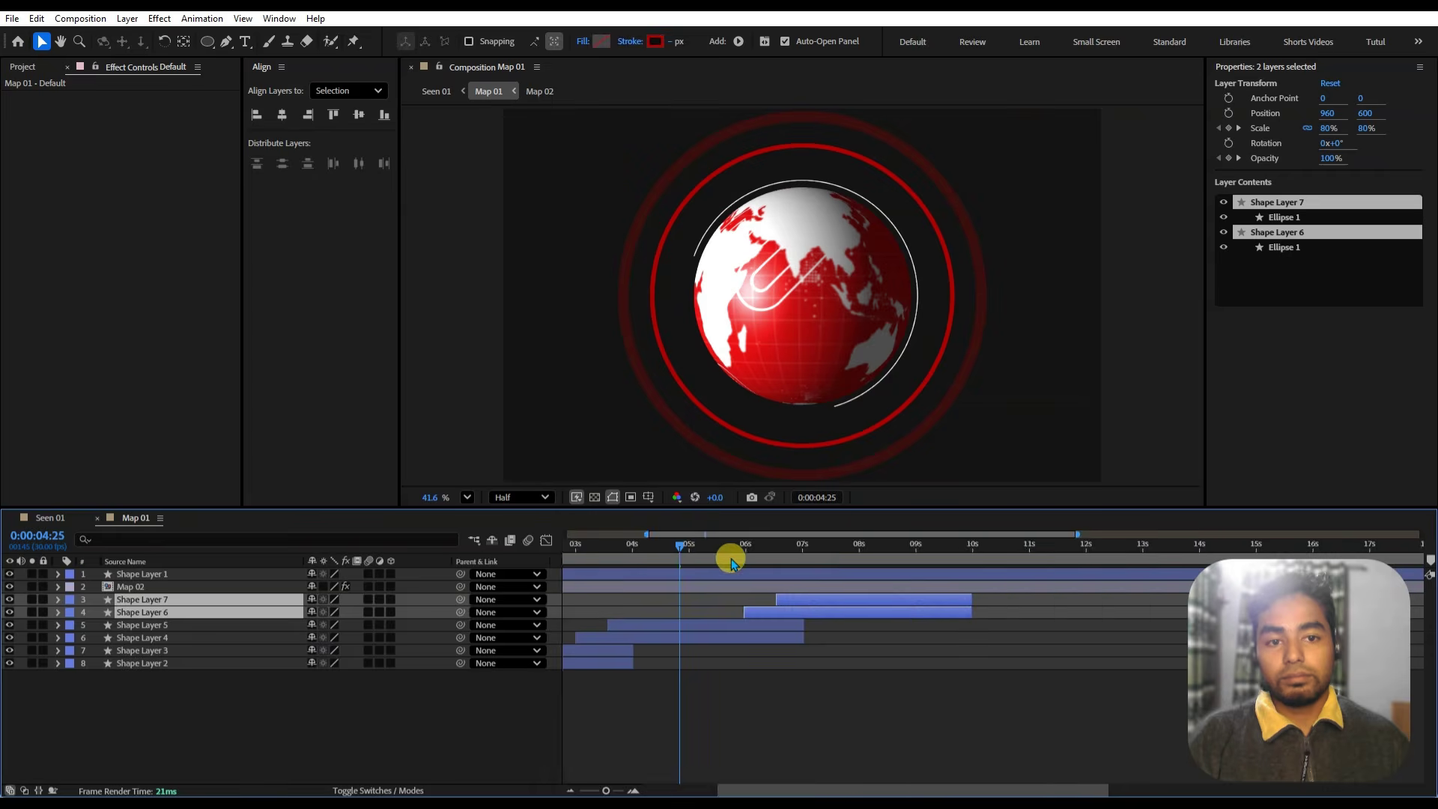
click(45, 517)
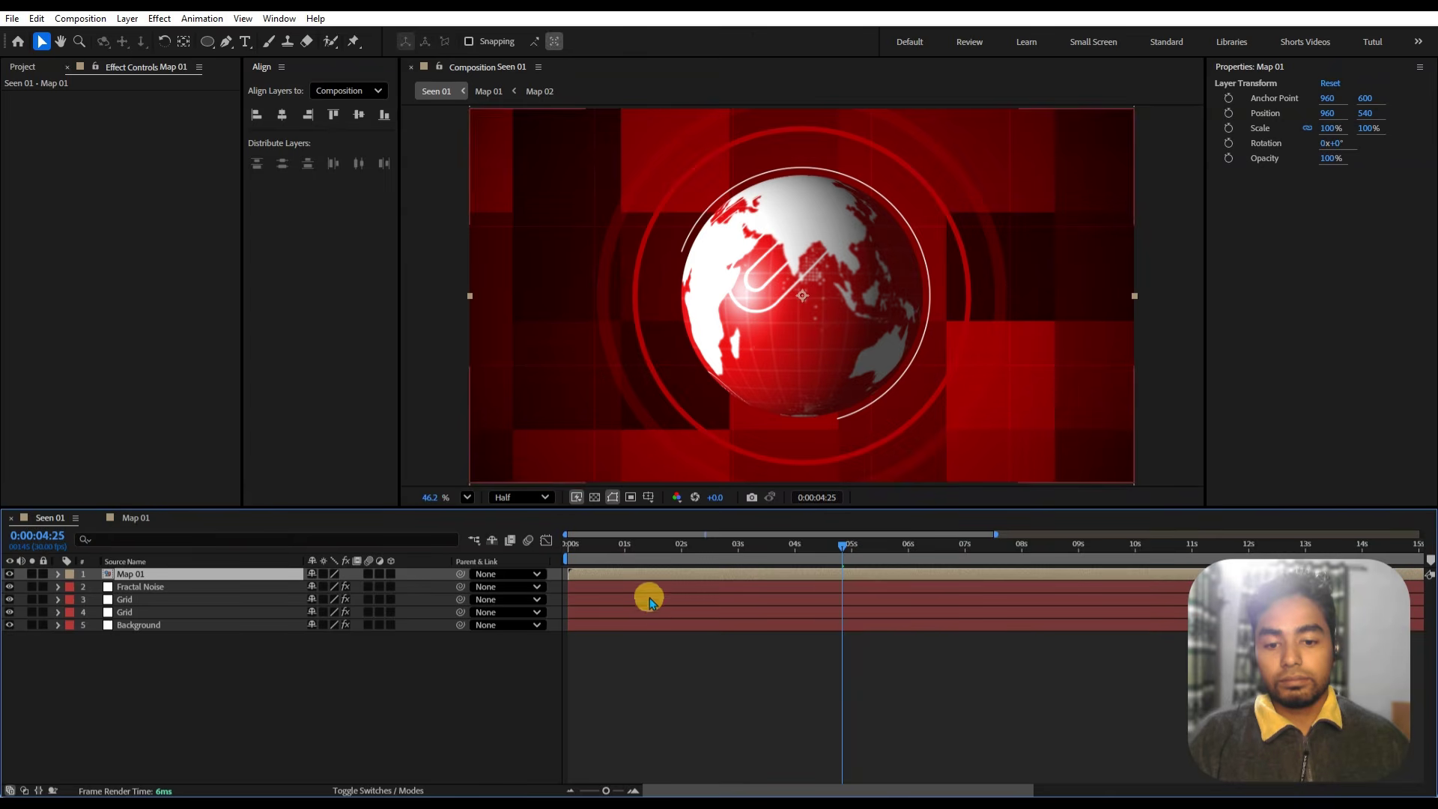
drag(616, 546, 555, 552)
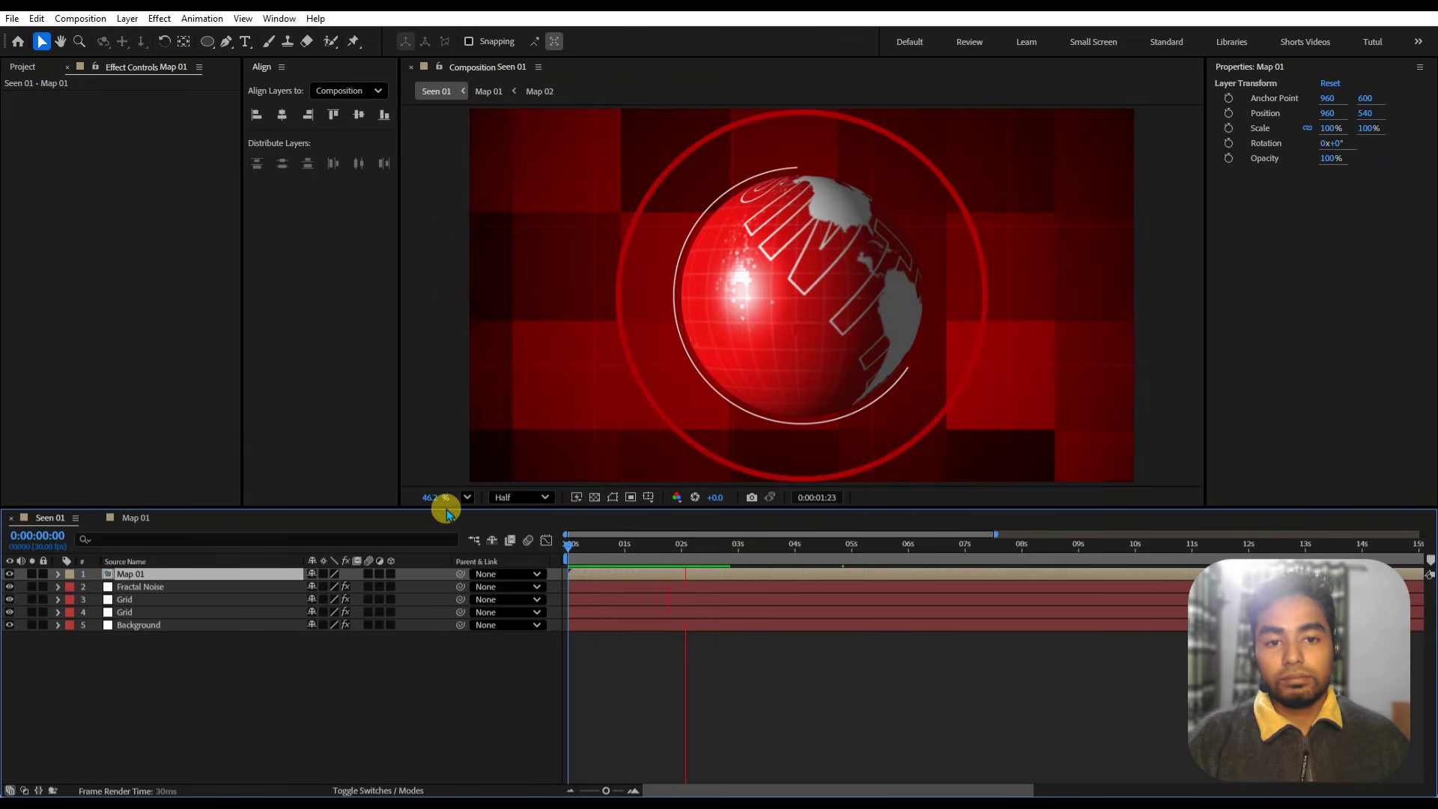
- Change the stroke colour of Shape Layers 3, 5 and 7 in Map 01 to near-white FFF2F2
click(136, 517)
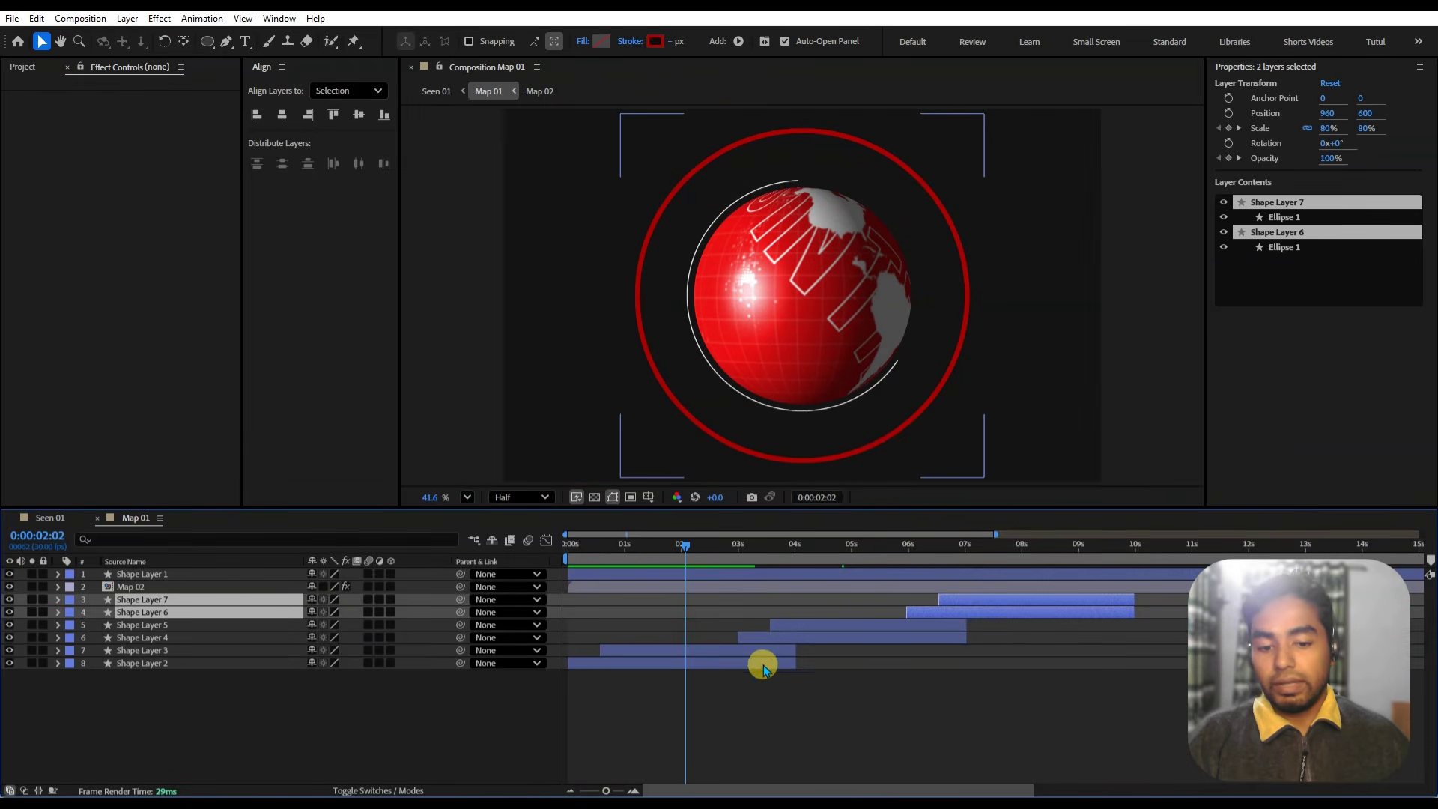
click(683, 683)
click(695, 663)
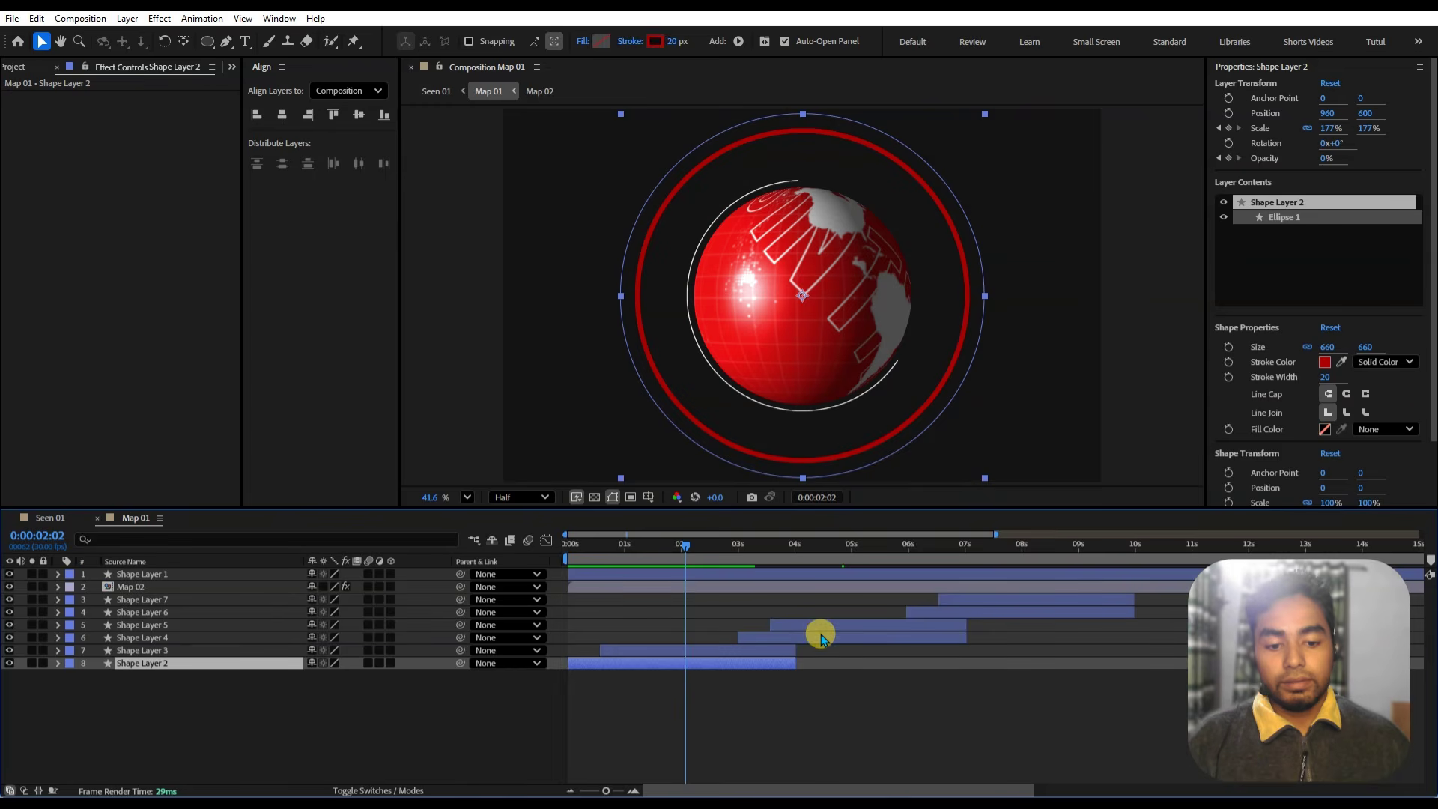
click(732, 651)
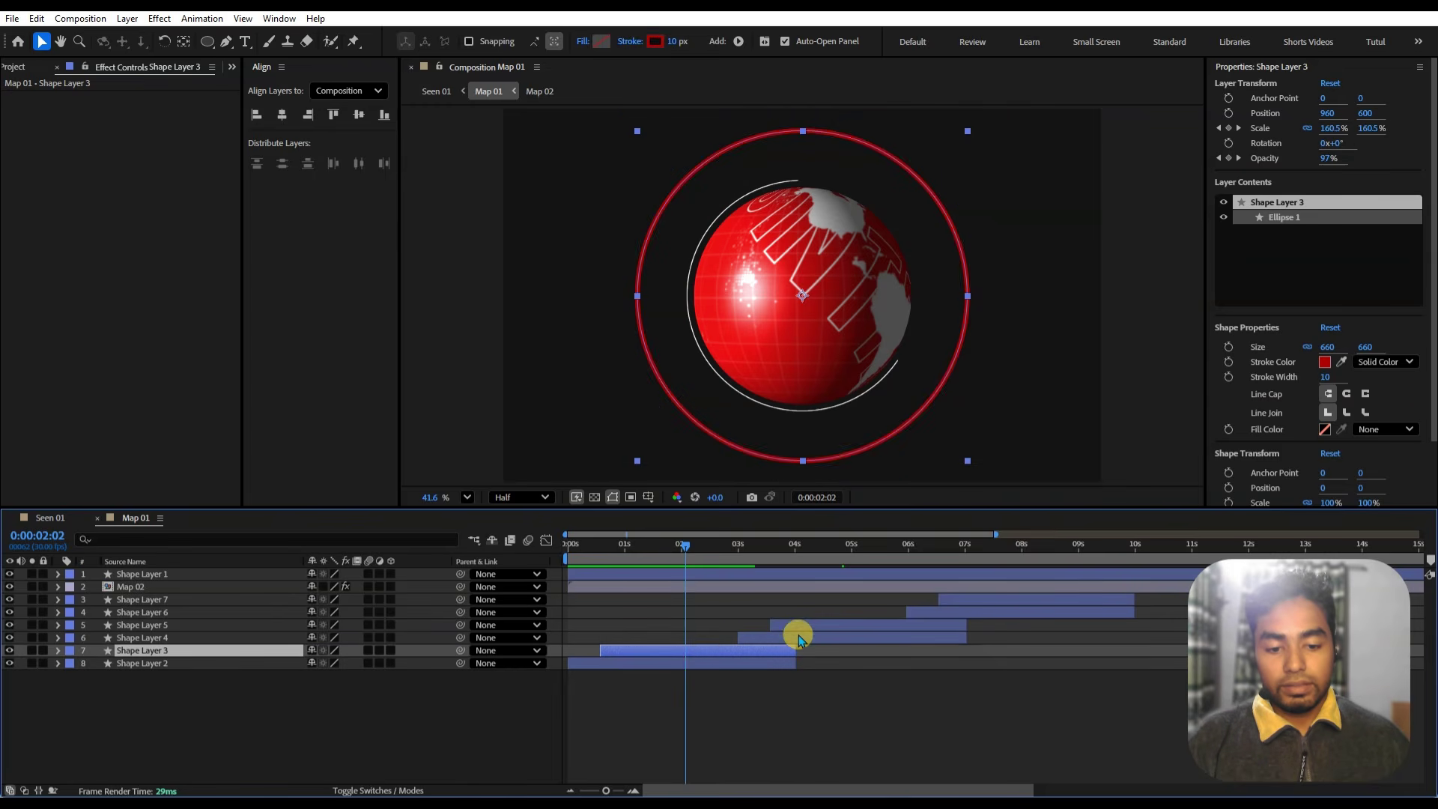
ctrl+click(858, 625)
ctrl+click(995, 602)
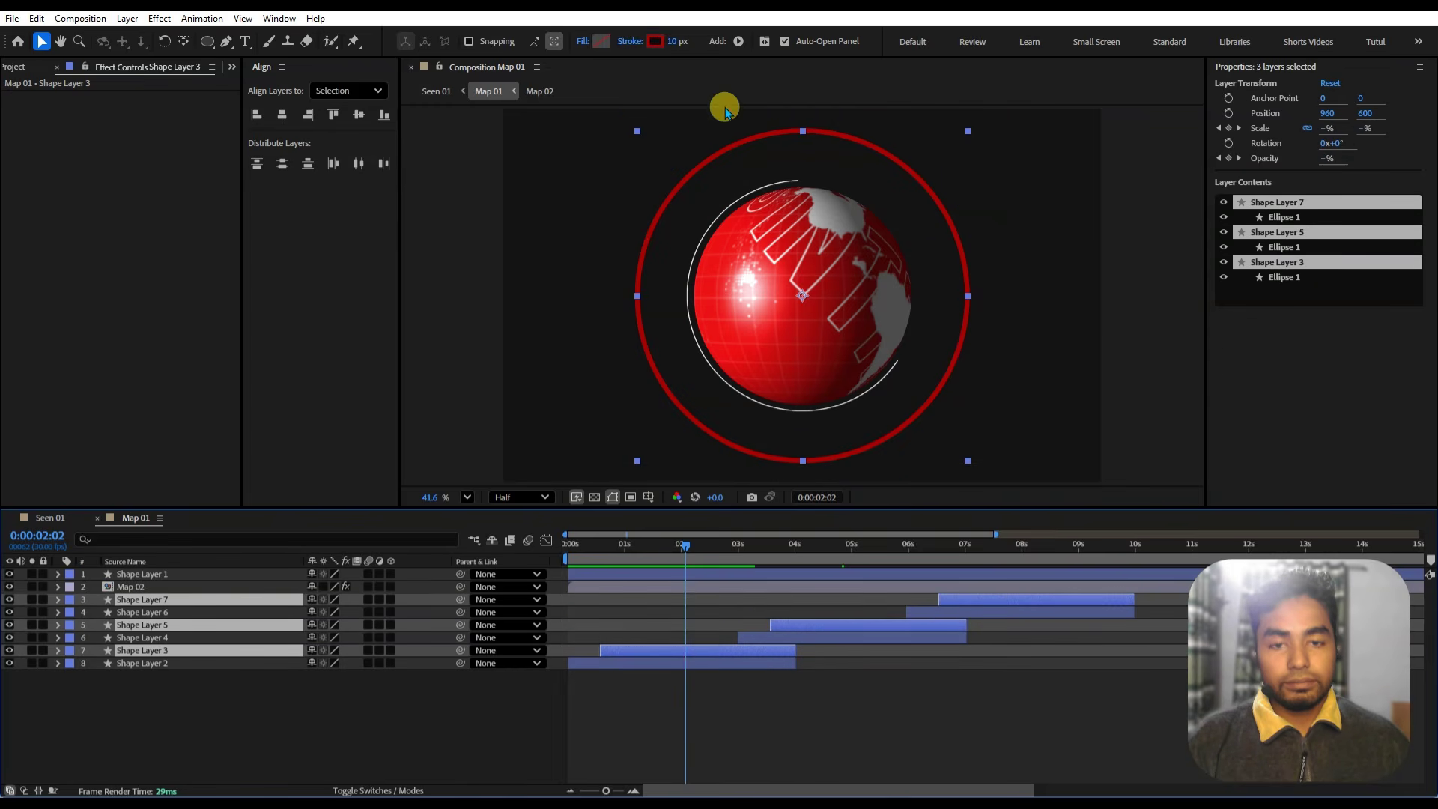
click(658, 41)
drag(626, 314, 558, 301)
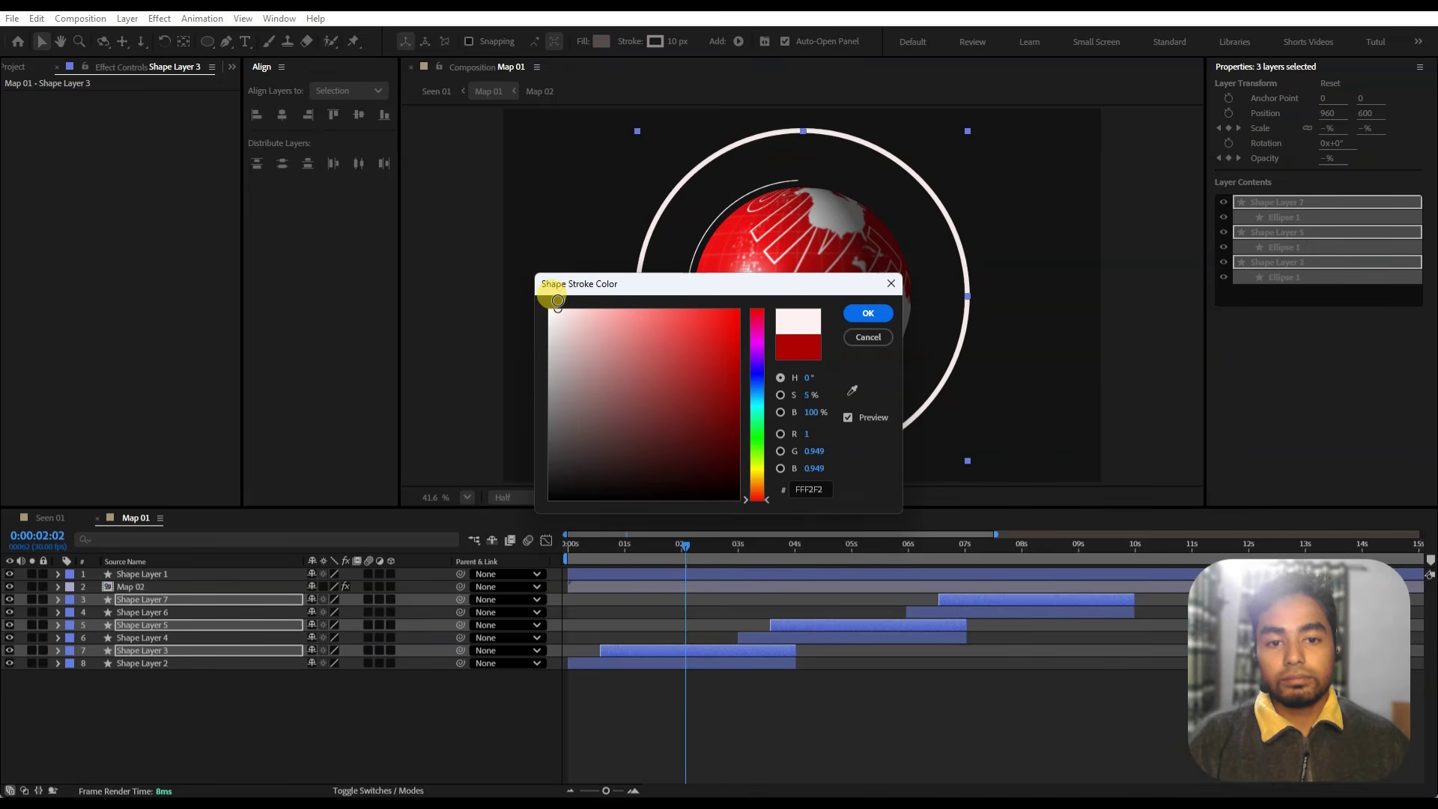
click(866, 327)
- Preview the Map 01 rings from the start and save the project
drag(704, 544, 546, 552)
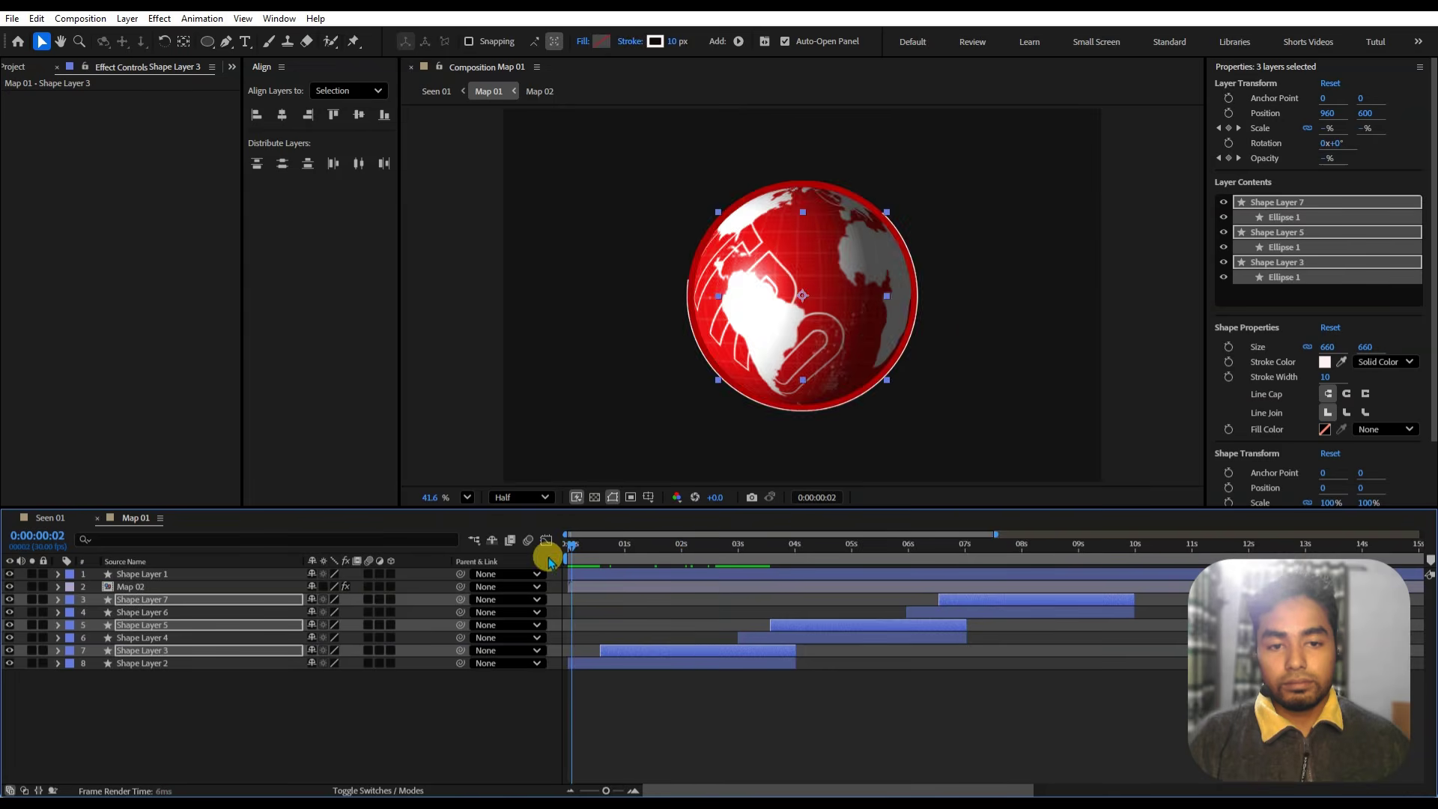
key(space)
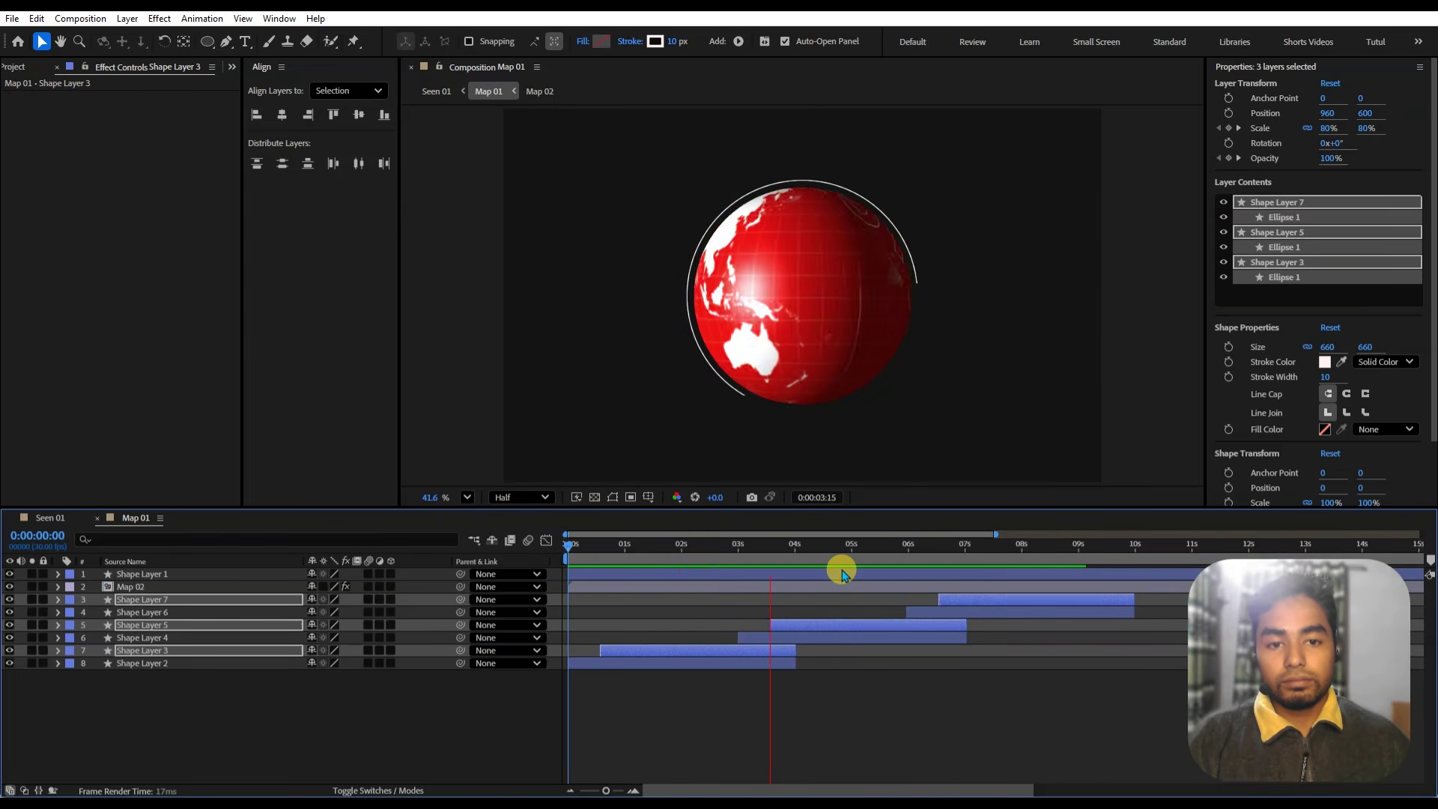
key(ctrl+s)
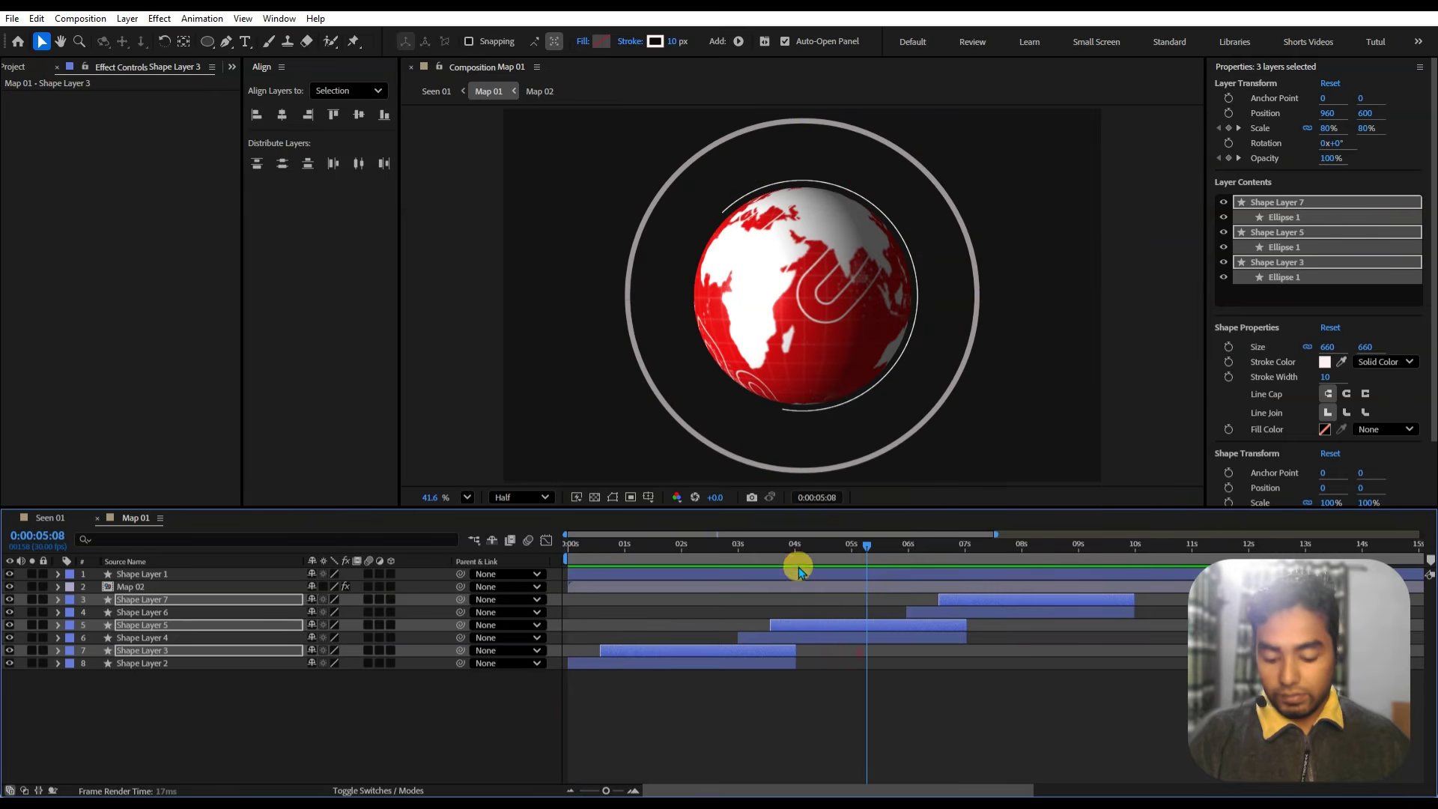
- Preview Seen 01 from the start, set its preview resolution to Full, and check the frames around 2 seconds
click(48, 518)
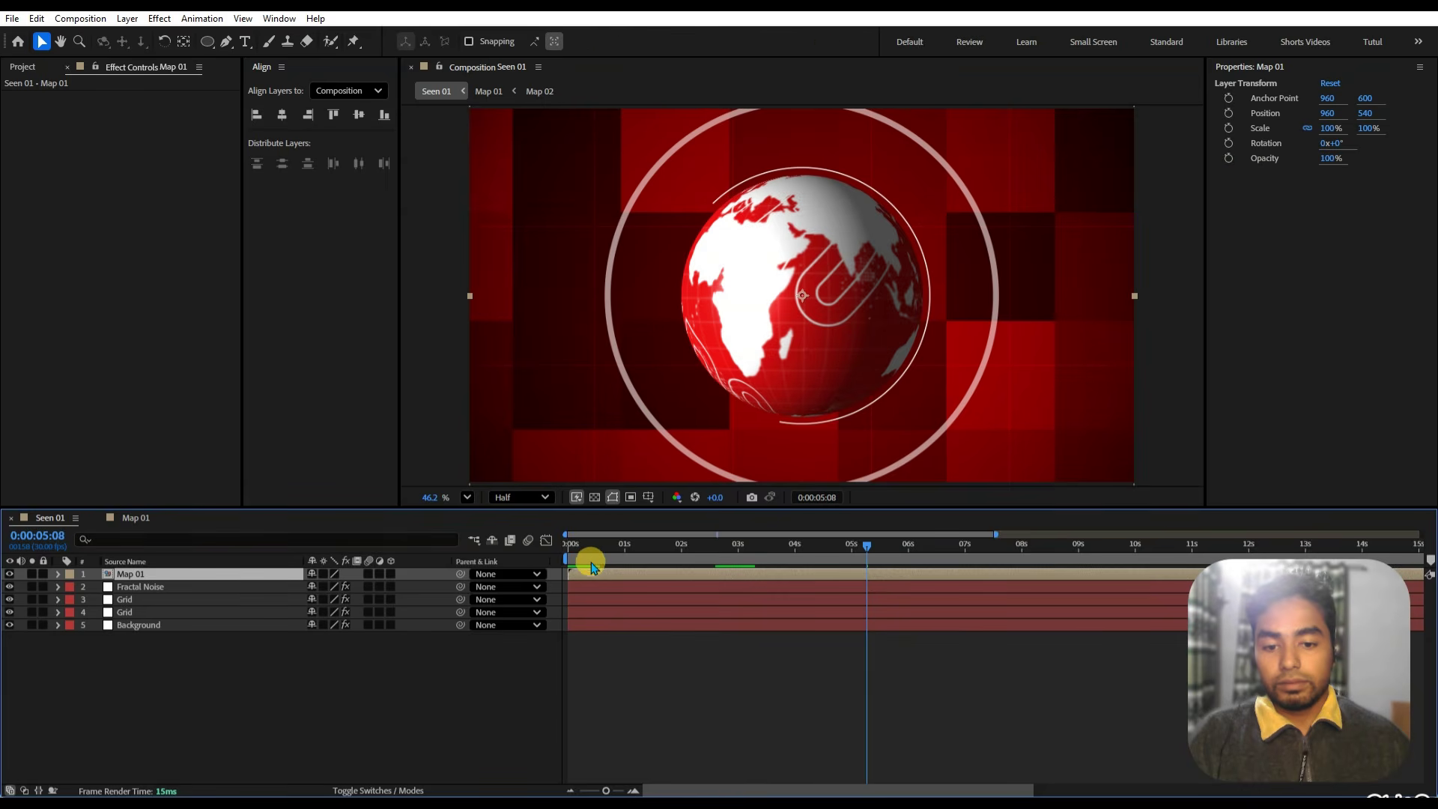
key(Home)
key(space)
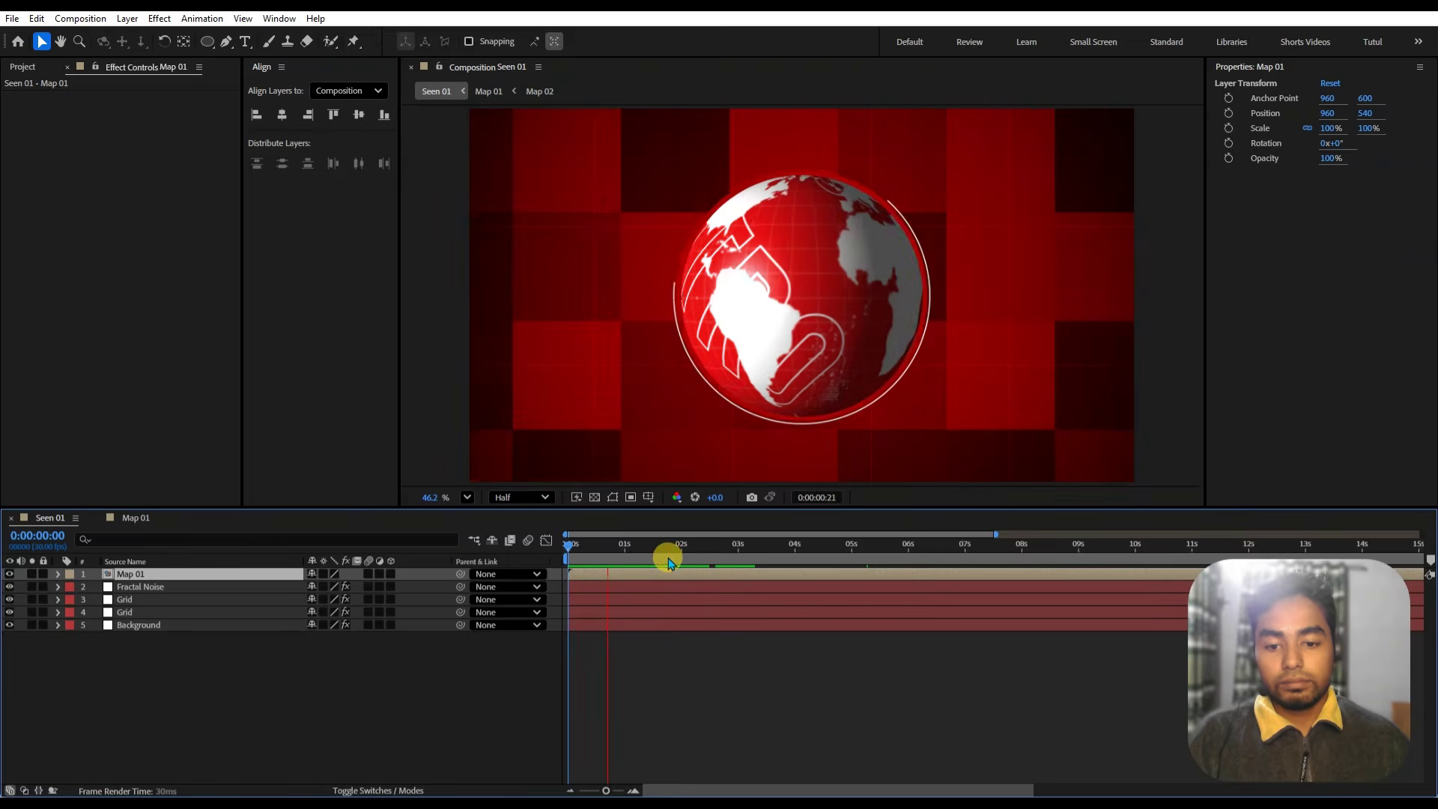
click(681, 545)
click(539, 497)
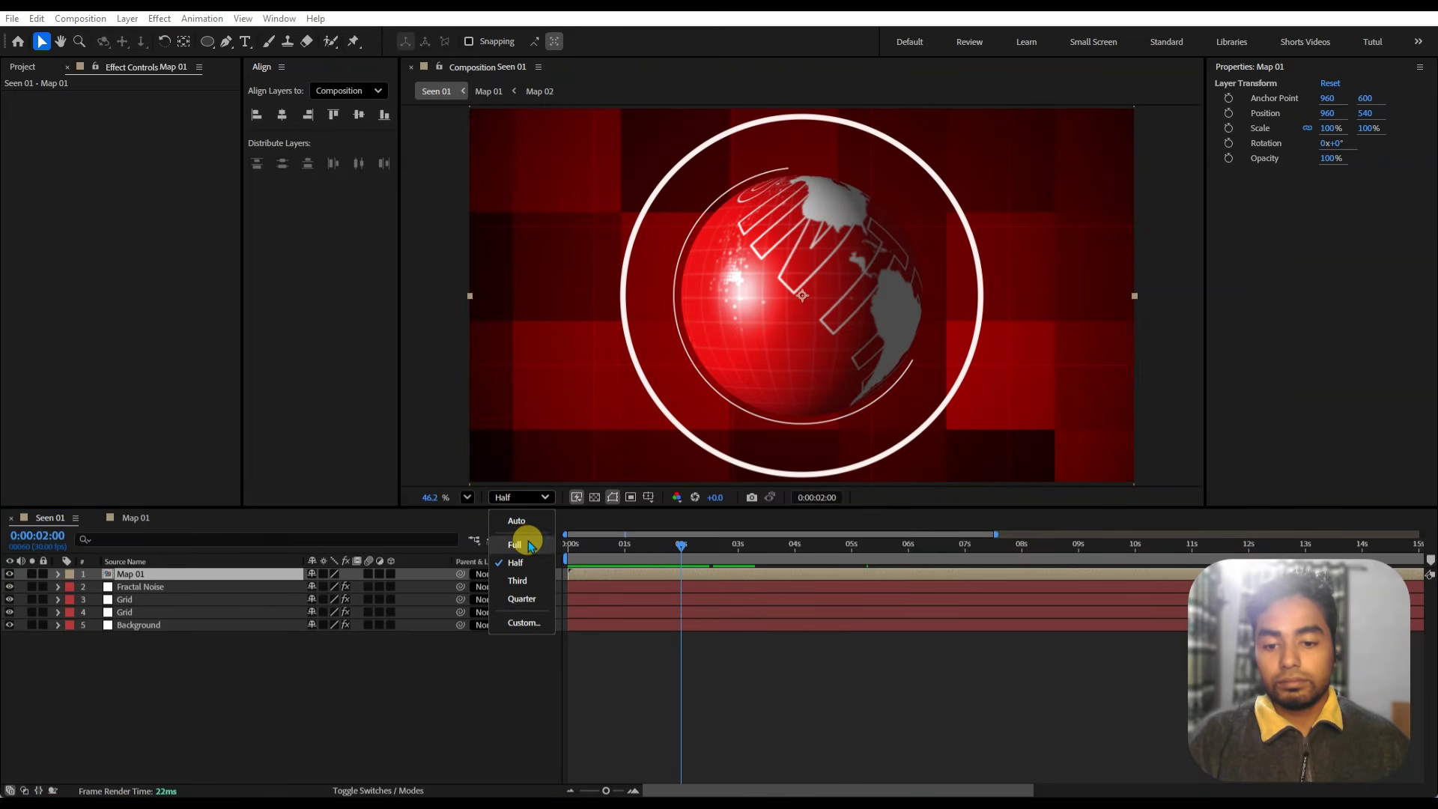
click(528, 545)
click(475, 699)
click(727, 546)
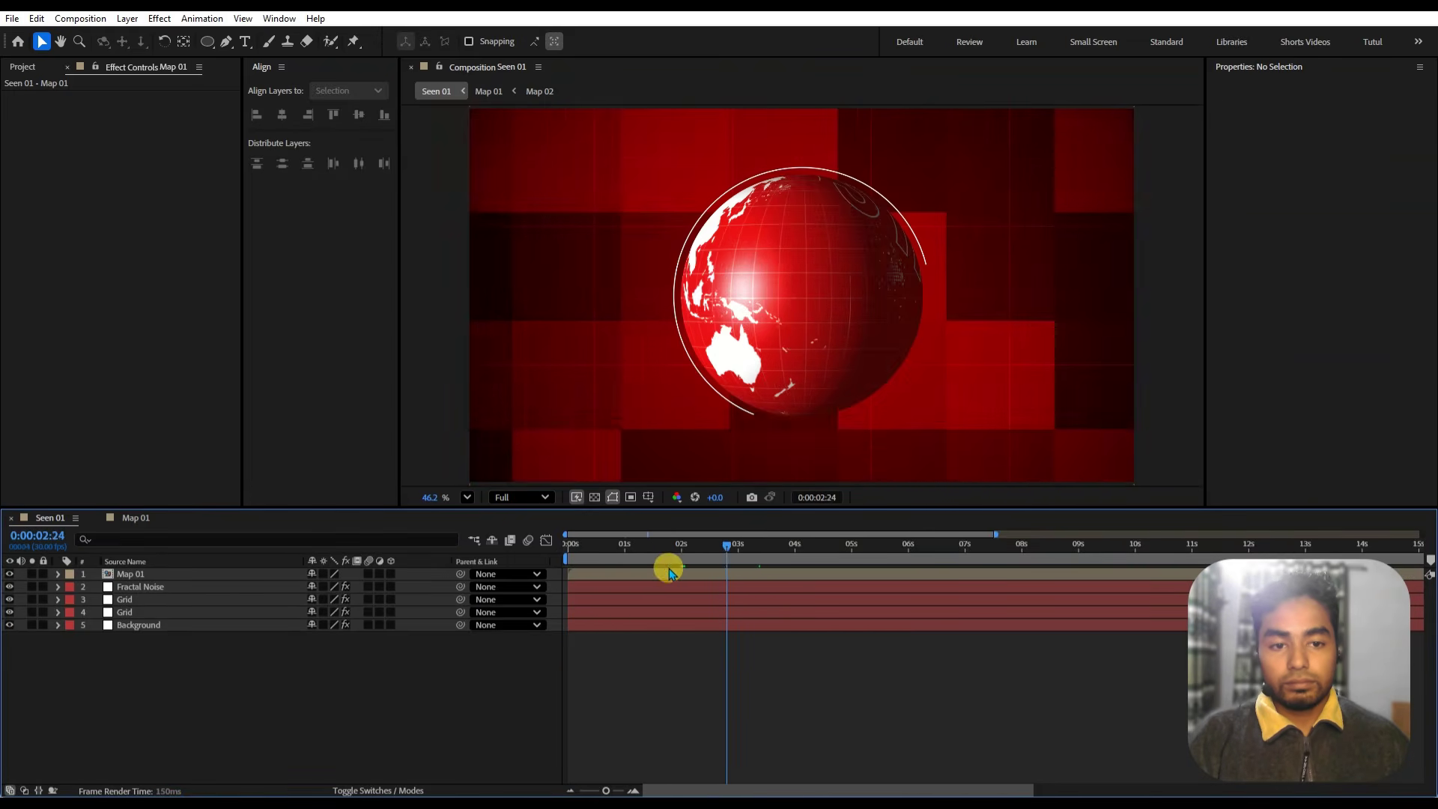
drag(572, 544, 689, 545)
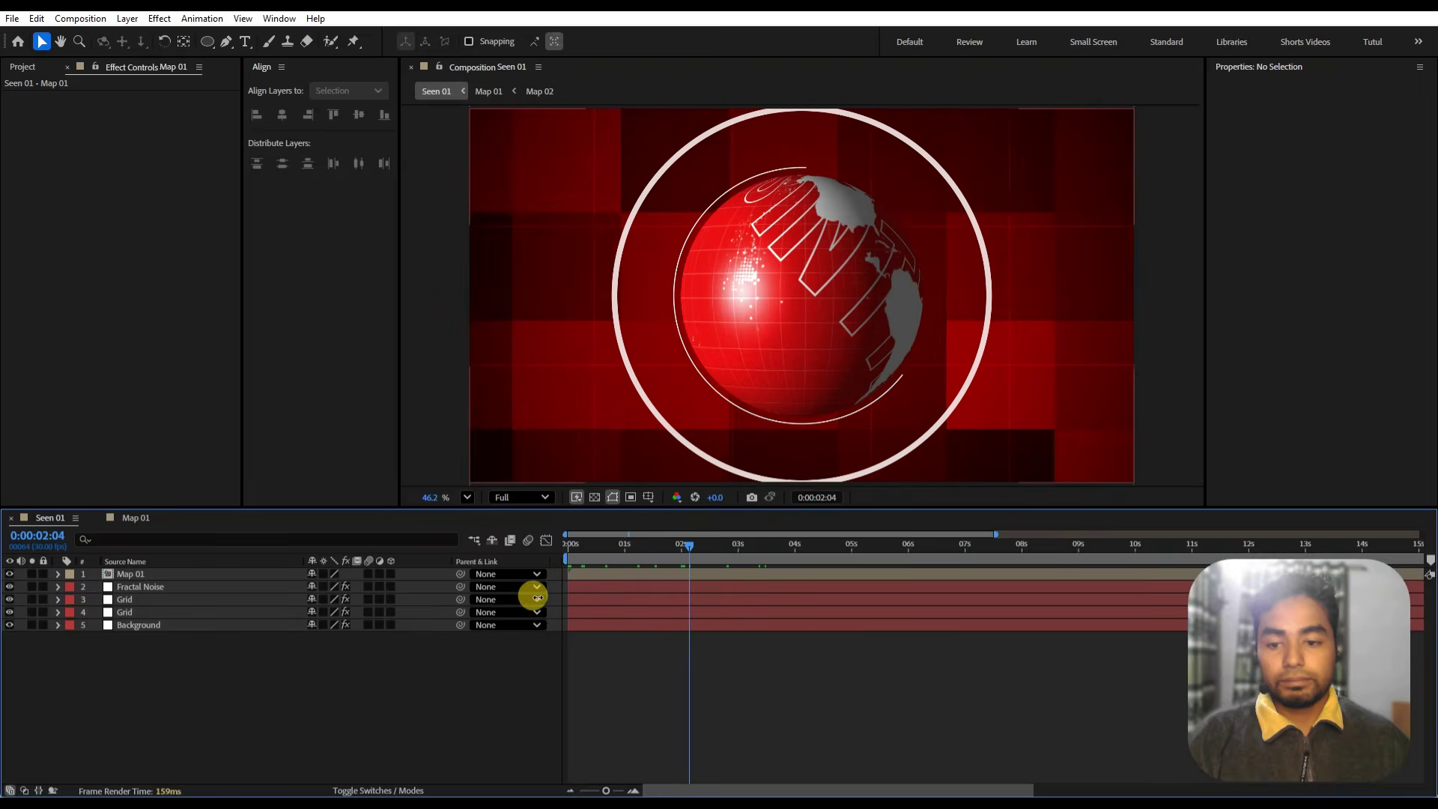
- Move the Map 01 layer left to an X position of about 423 and set its scale to 120%
click(142, 576)
drag(851, 344, 672, 325)
click(192, 661)
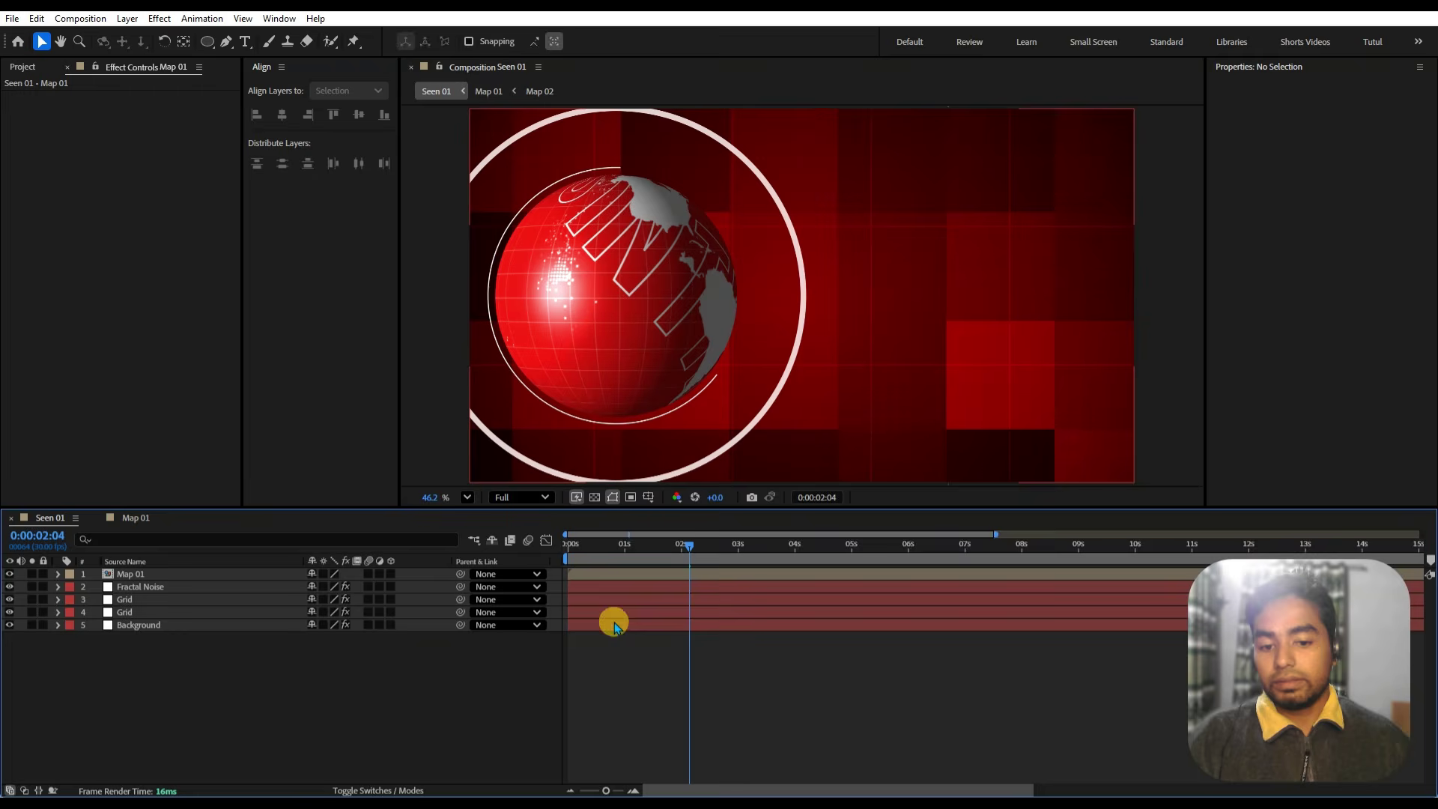
click(197, 573)
key(s)
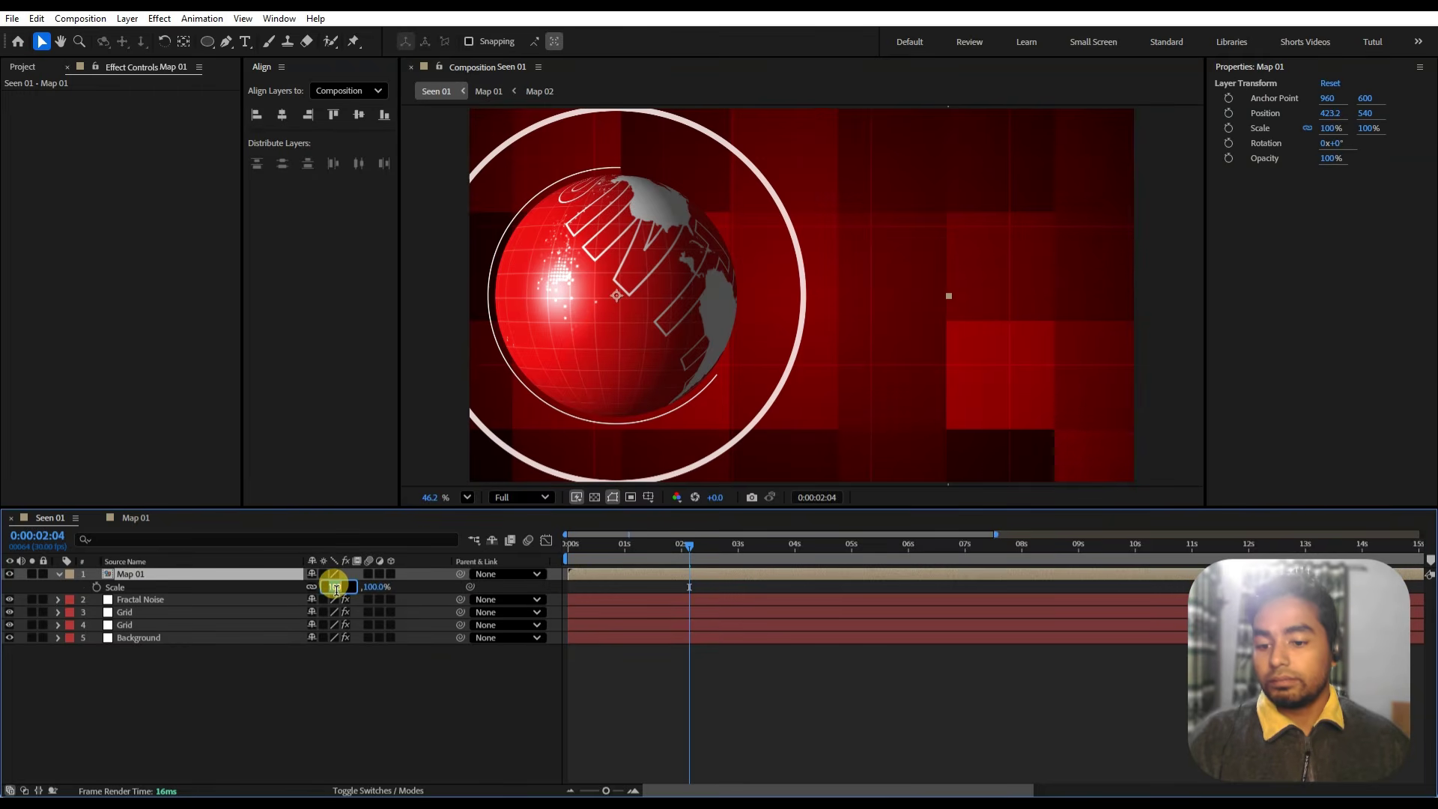
click(333, 587)
text(120)
key(Return)
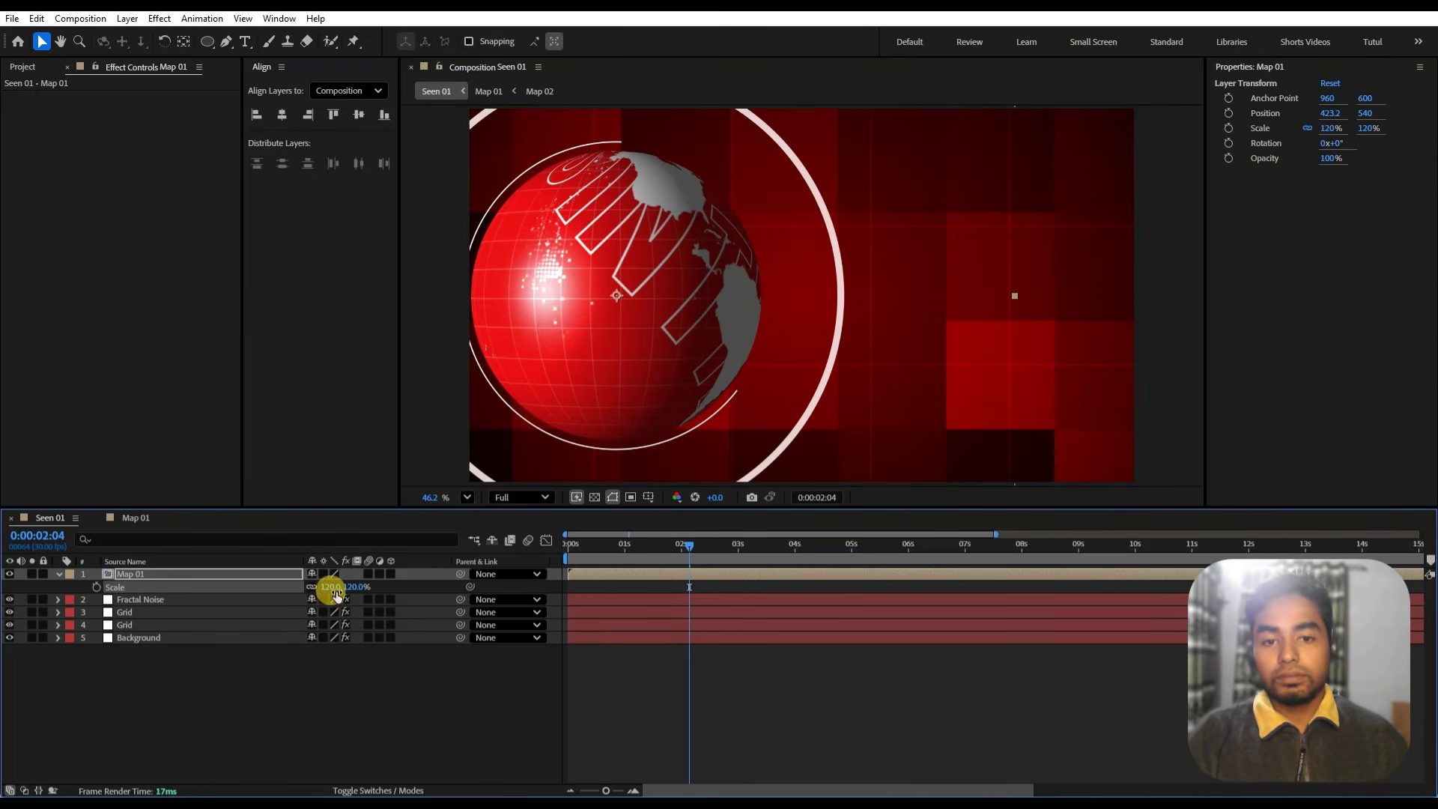
- Shift the Map 01 layer right to an X position of 516.2 and preview Seen 01 from the start
drag(704, 545, 578, 590)
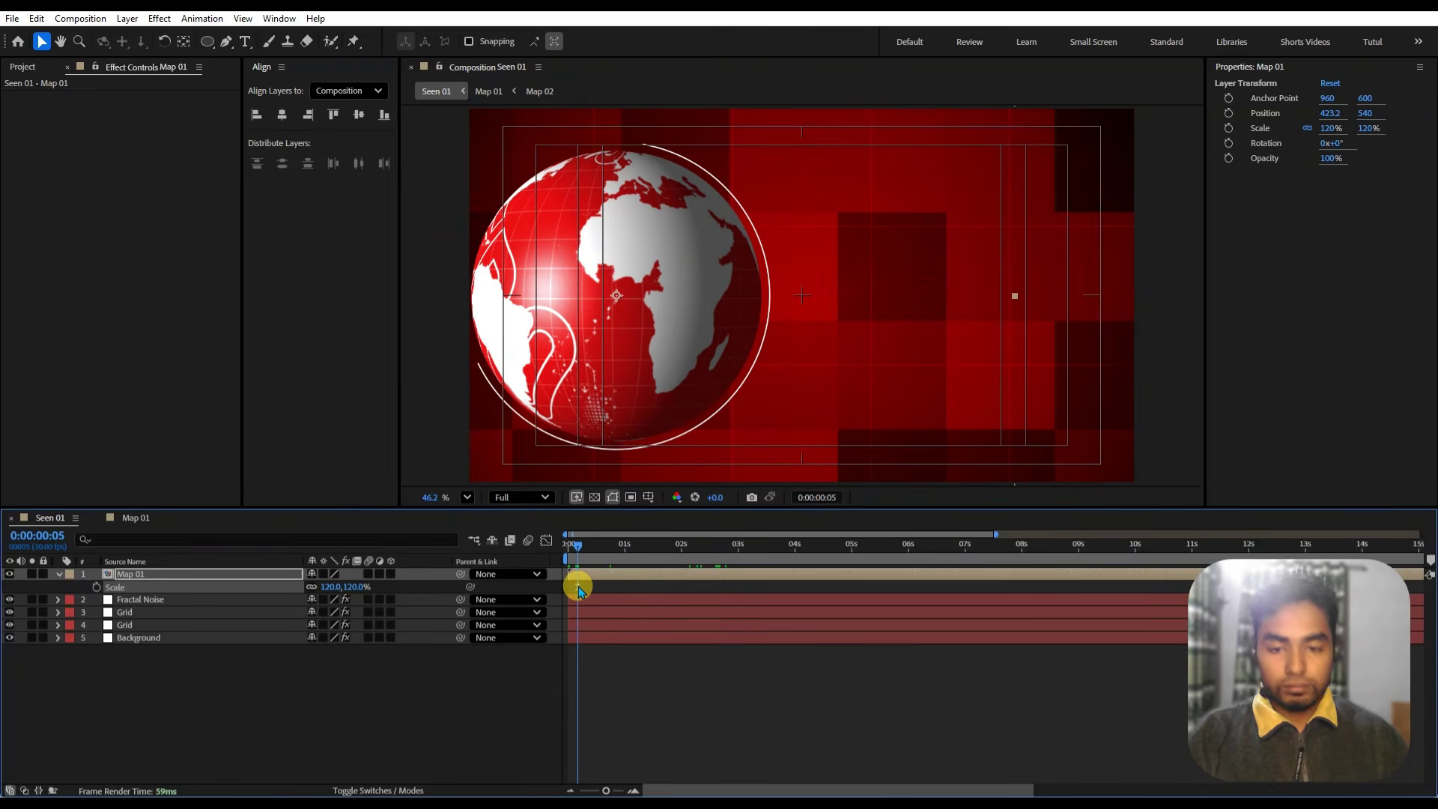
key(p)
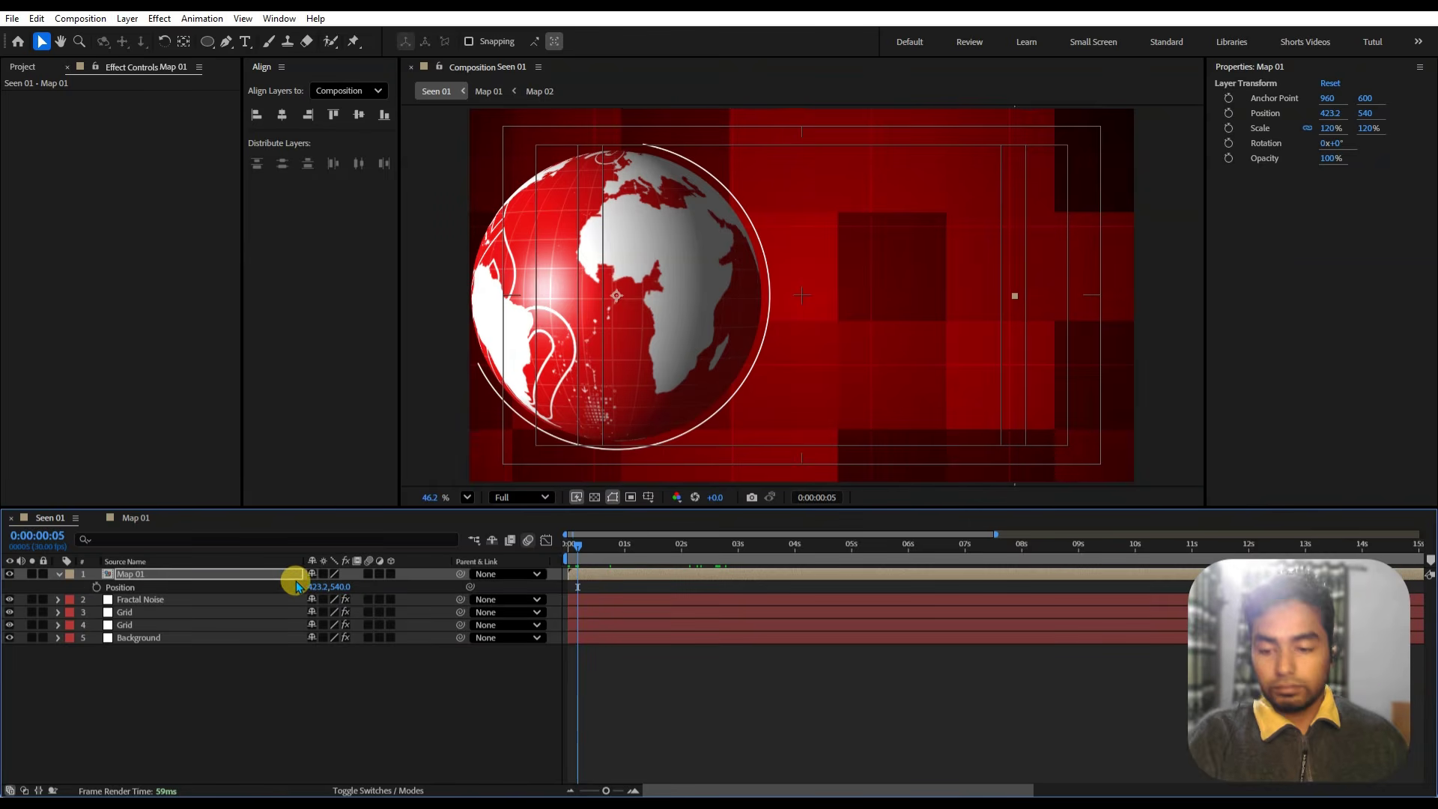
drag(311, 588, 380, 590)
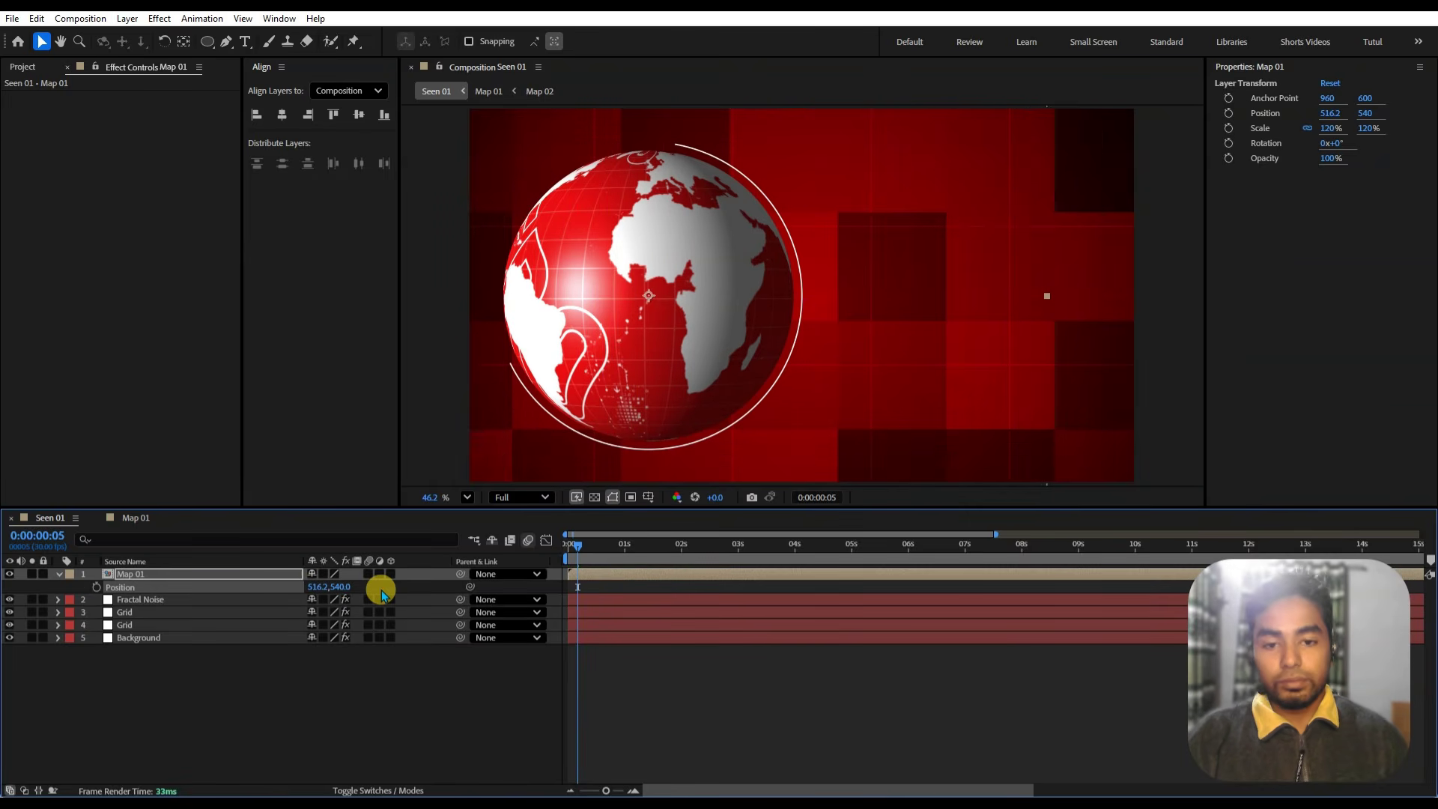
drag(562, 562, 541, 601)
key(space)
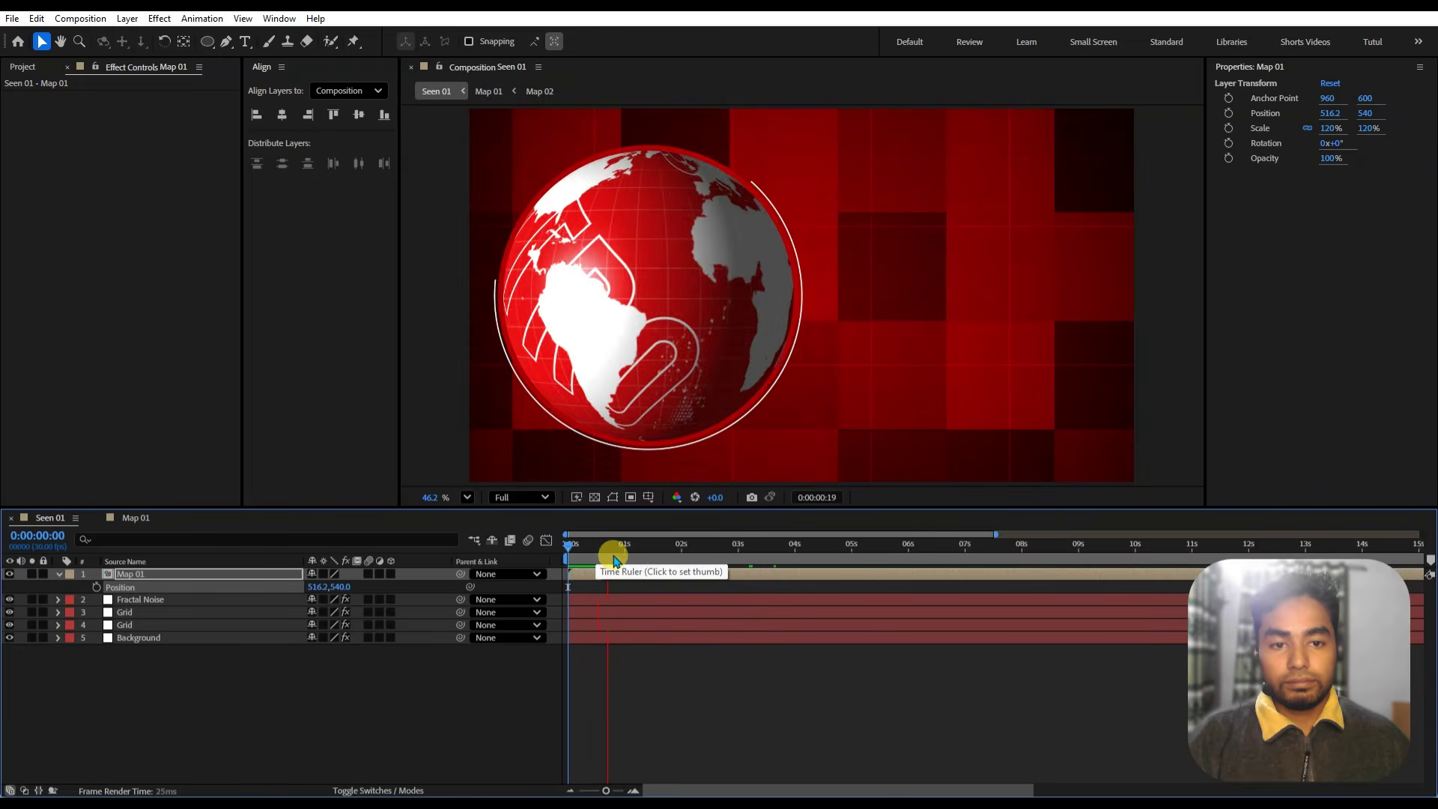
- Stop the Seen 01 preview and create a full-frame white solid named Color 01 above the Map 01 layer
click(277, 740)
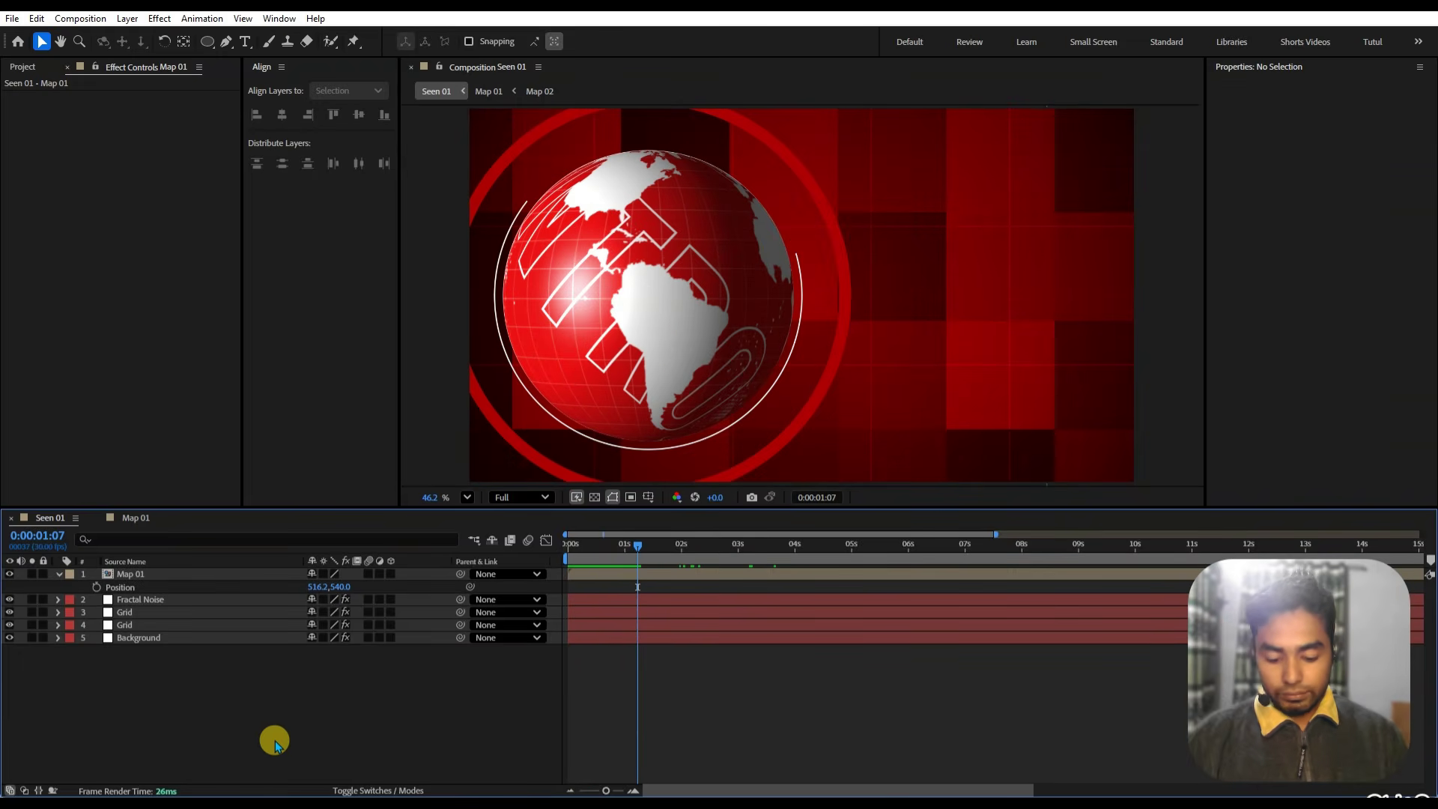
key(ctrl+y)
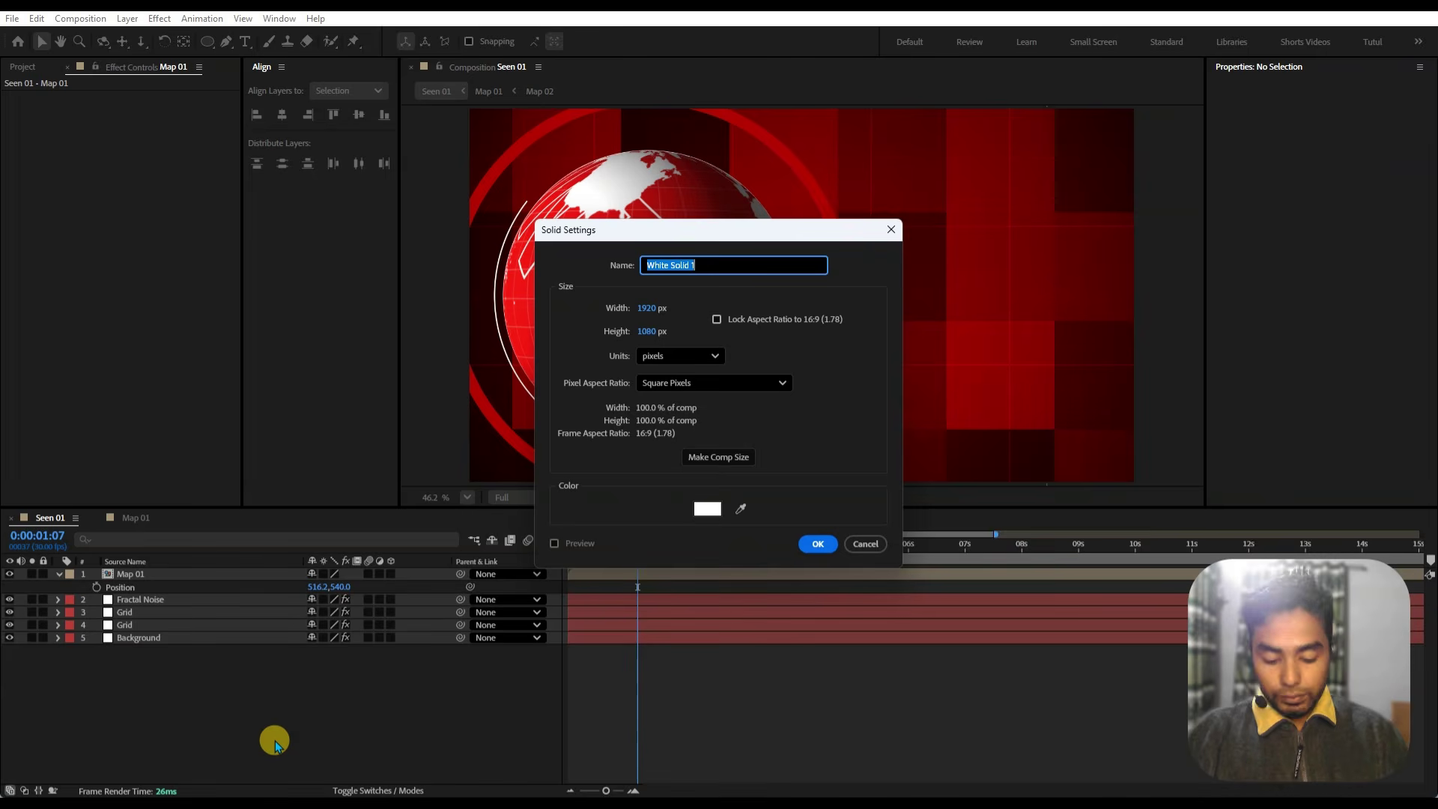
text(C)
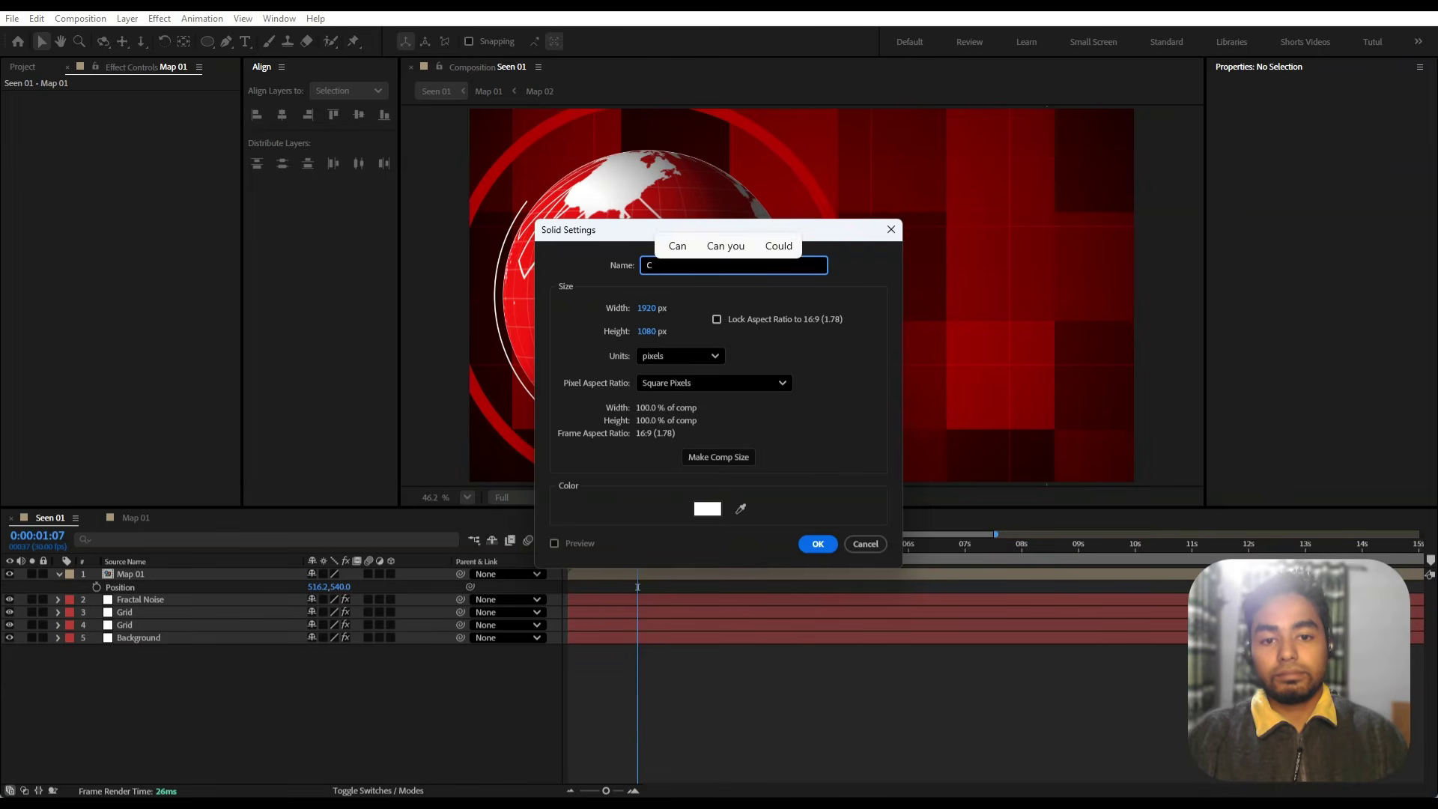
text(olor 01)
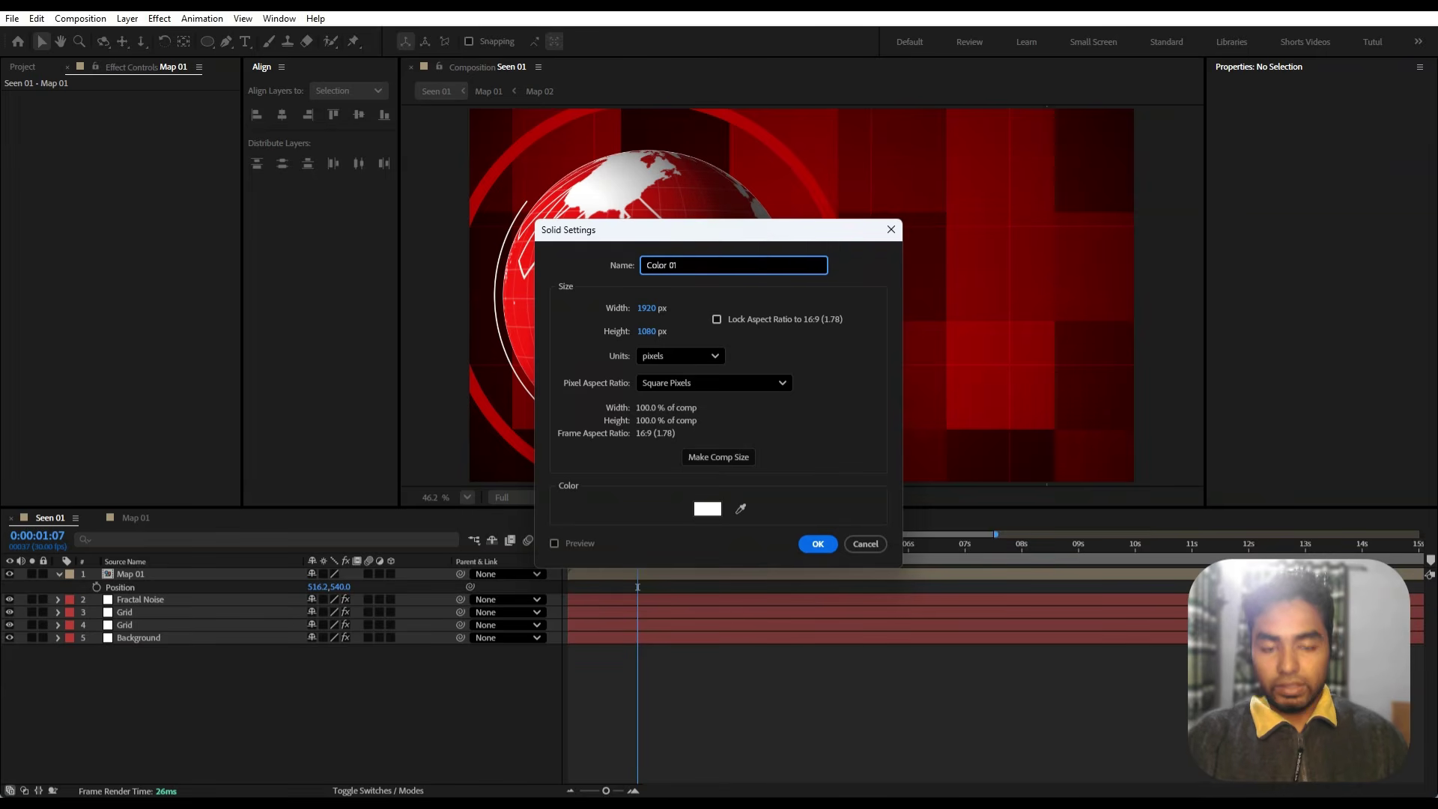
key(Return)
- Apply Gradient Ramp to Color 01, placing the ramp start near 1942.6, 556.2 and the ramp end near -16.1, 543.2
key(ctrl+space)
text(gra)
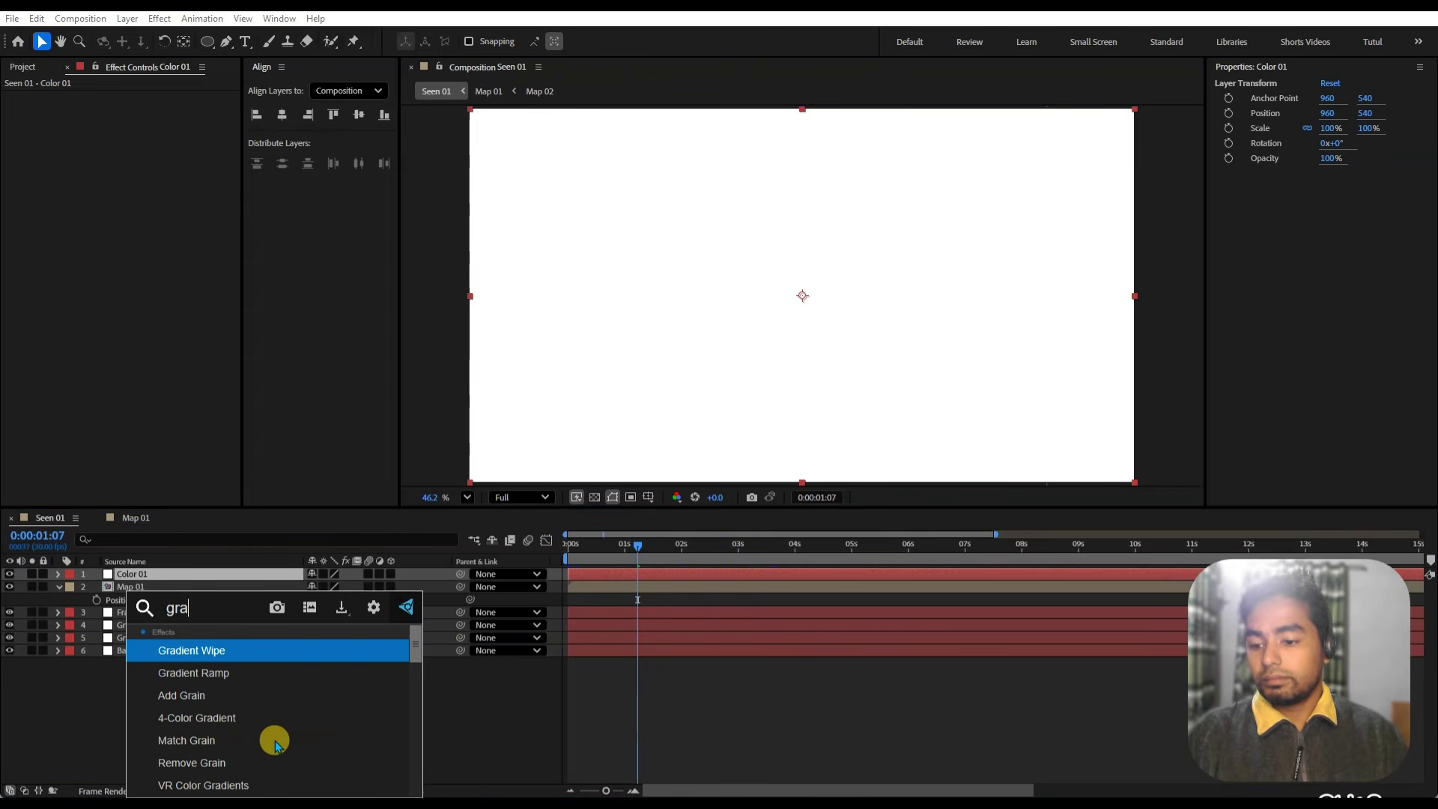
key(Down)
key(Return)
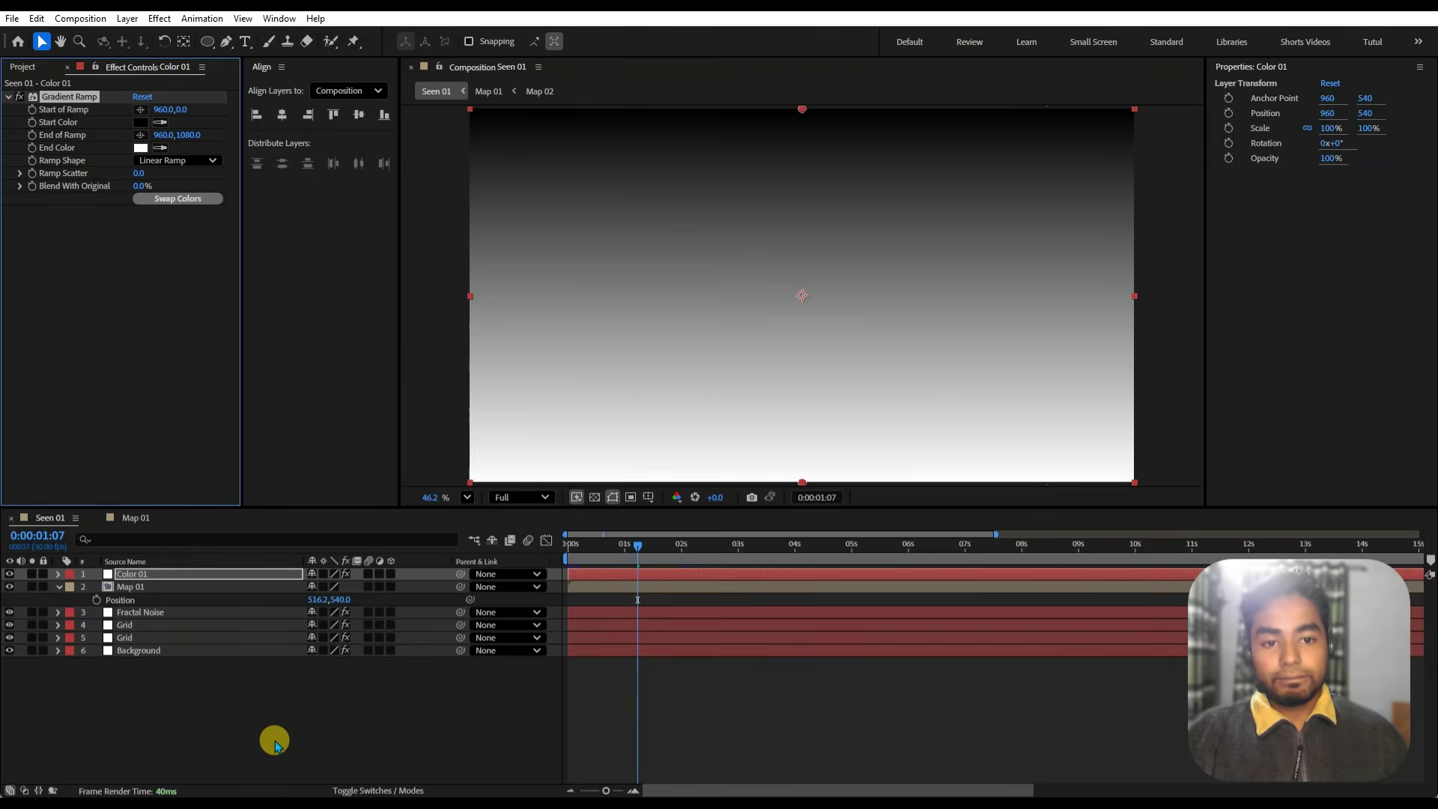
drag(807, 116, 1141, 301)
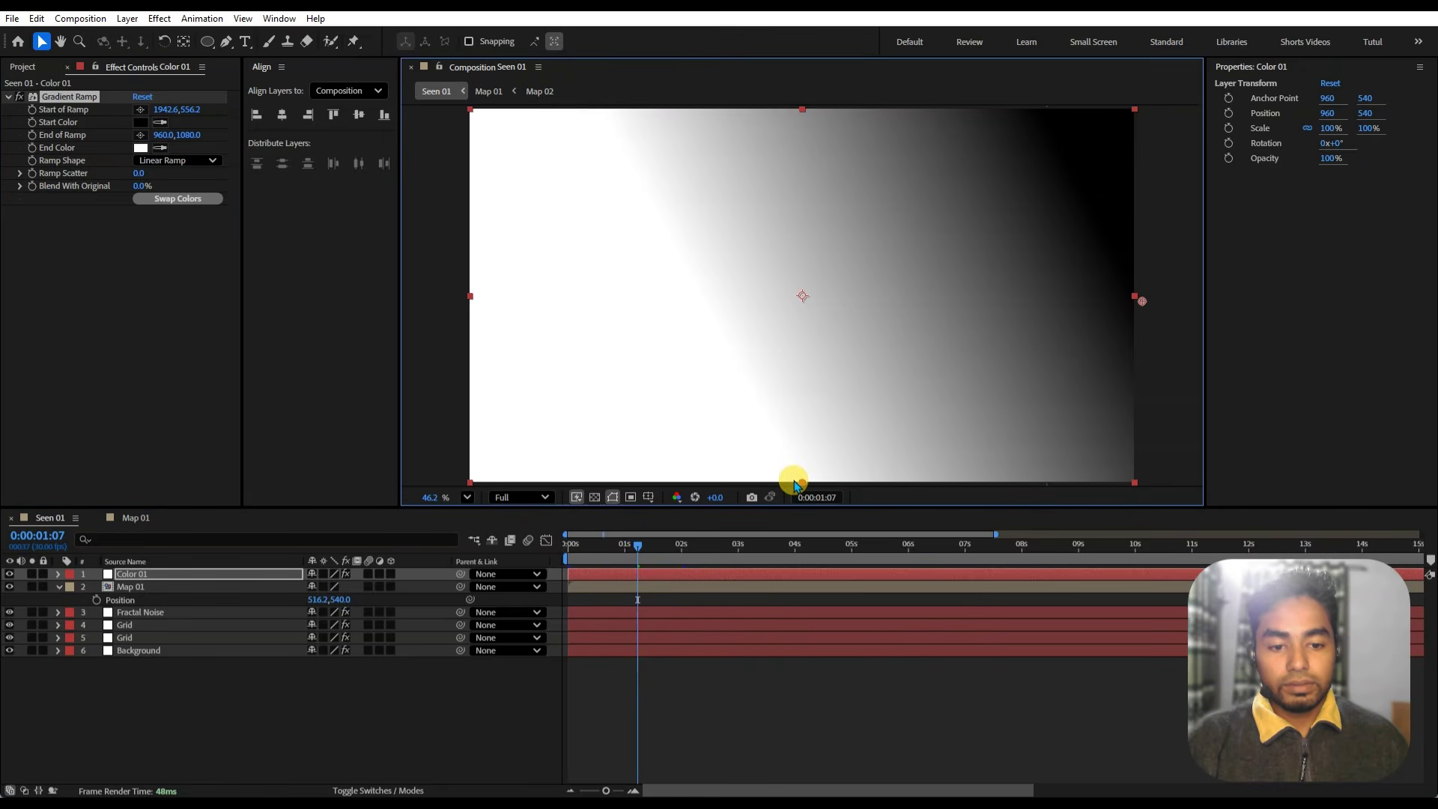
drag(800, 484, 451, 296)
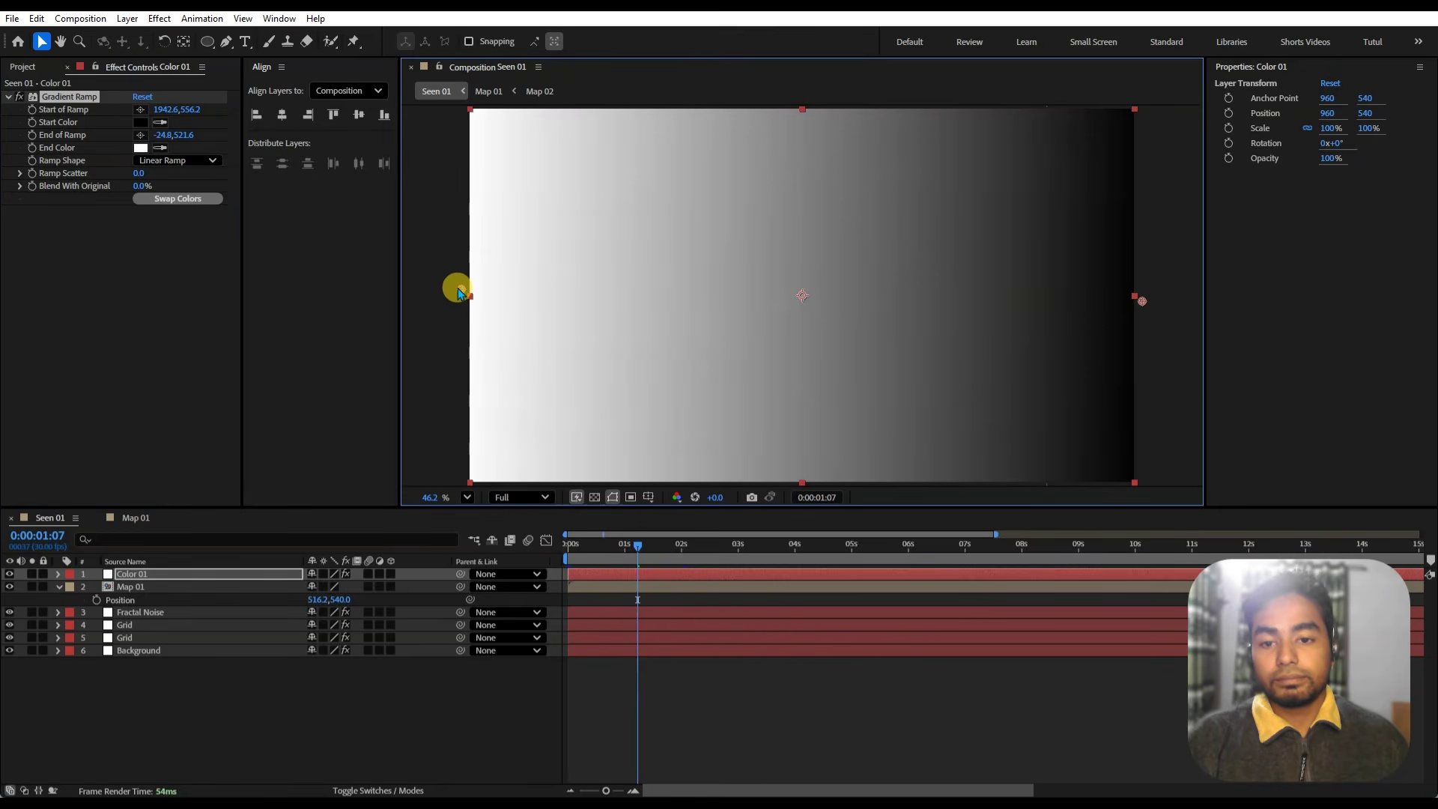
- Set the Color 01 blending mode to Multiply and collapse the Map 01 layer's properties
click(34, 791)
click(499, 575)
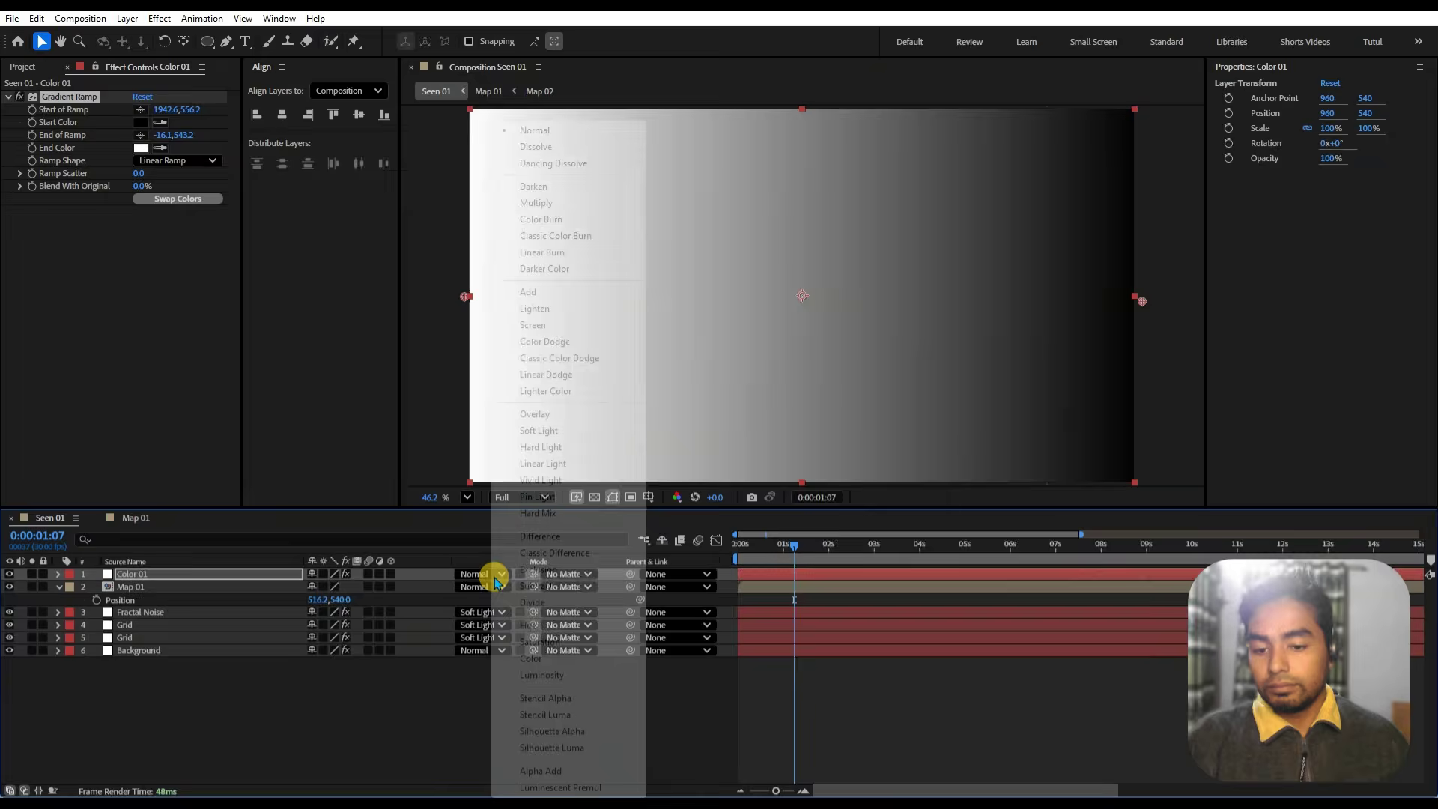
click(565, 189)
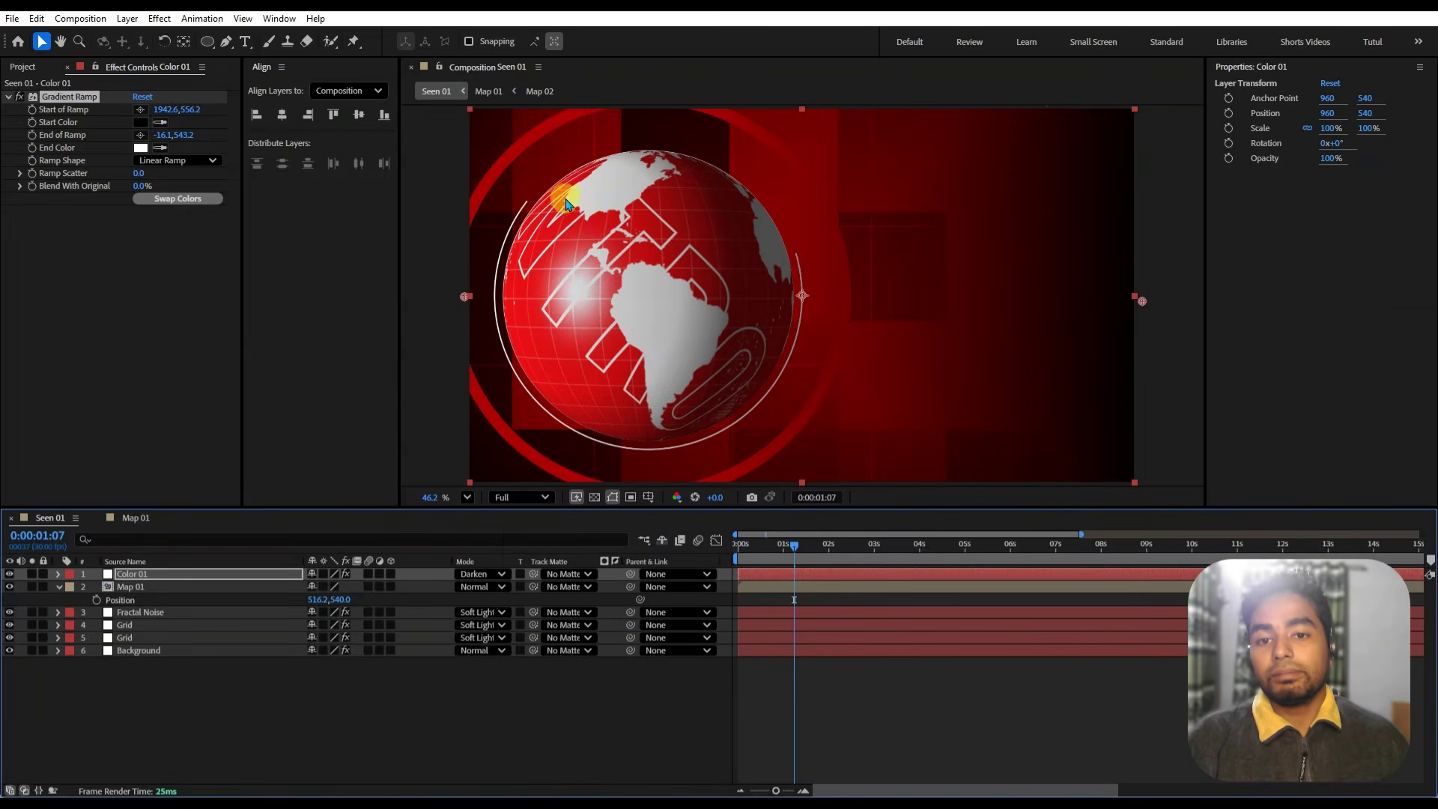
click(498, 574)
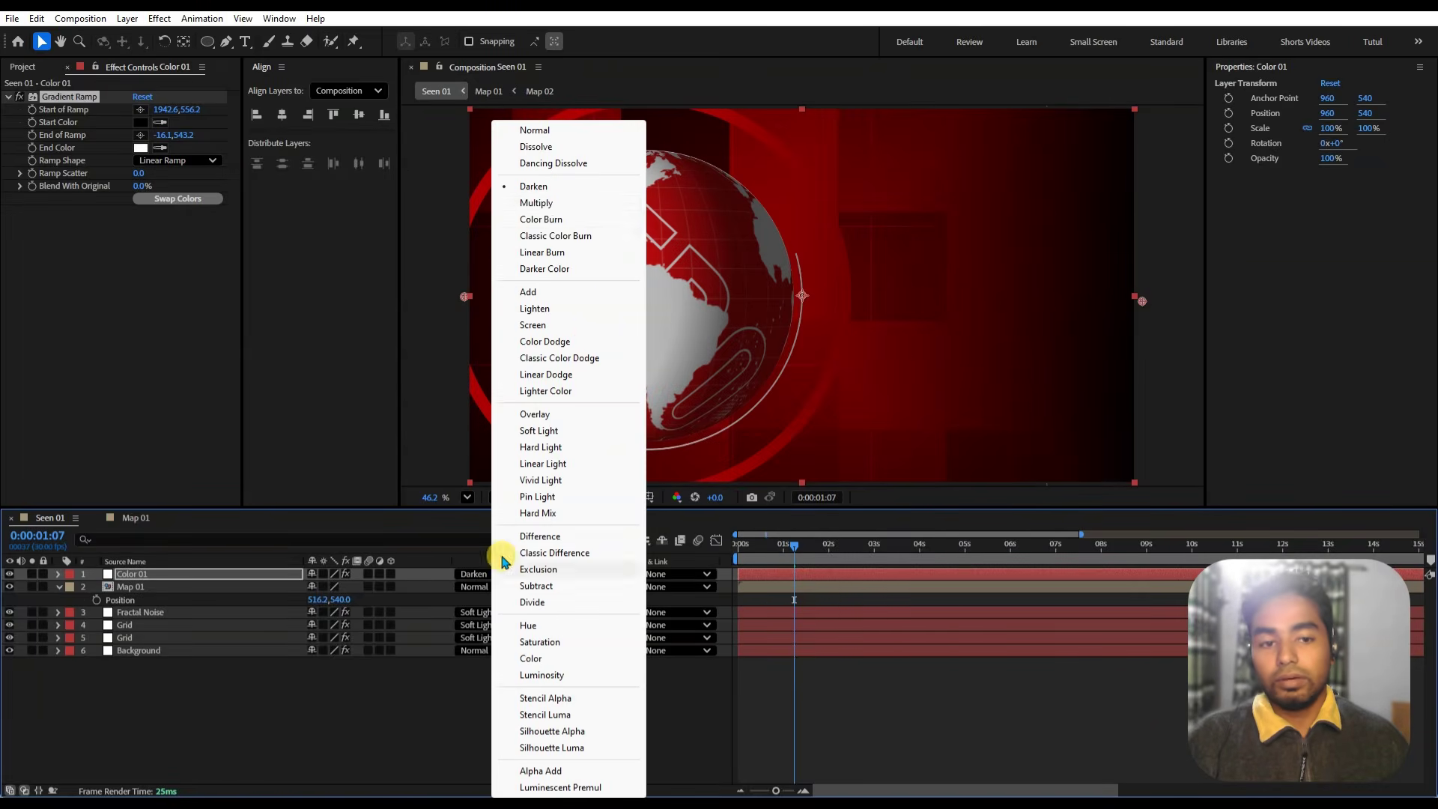
click(562, 200)
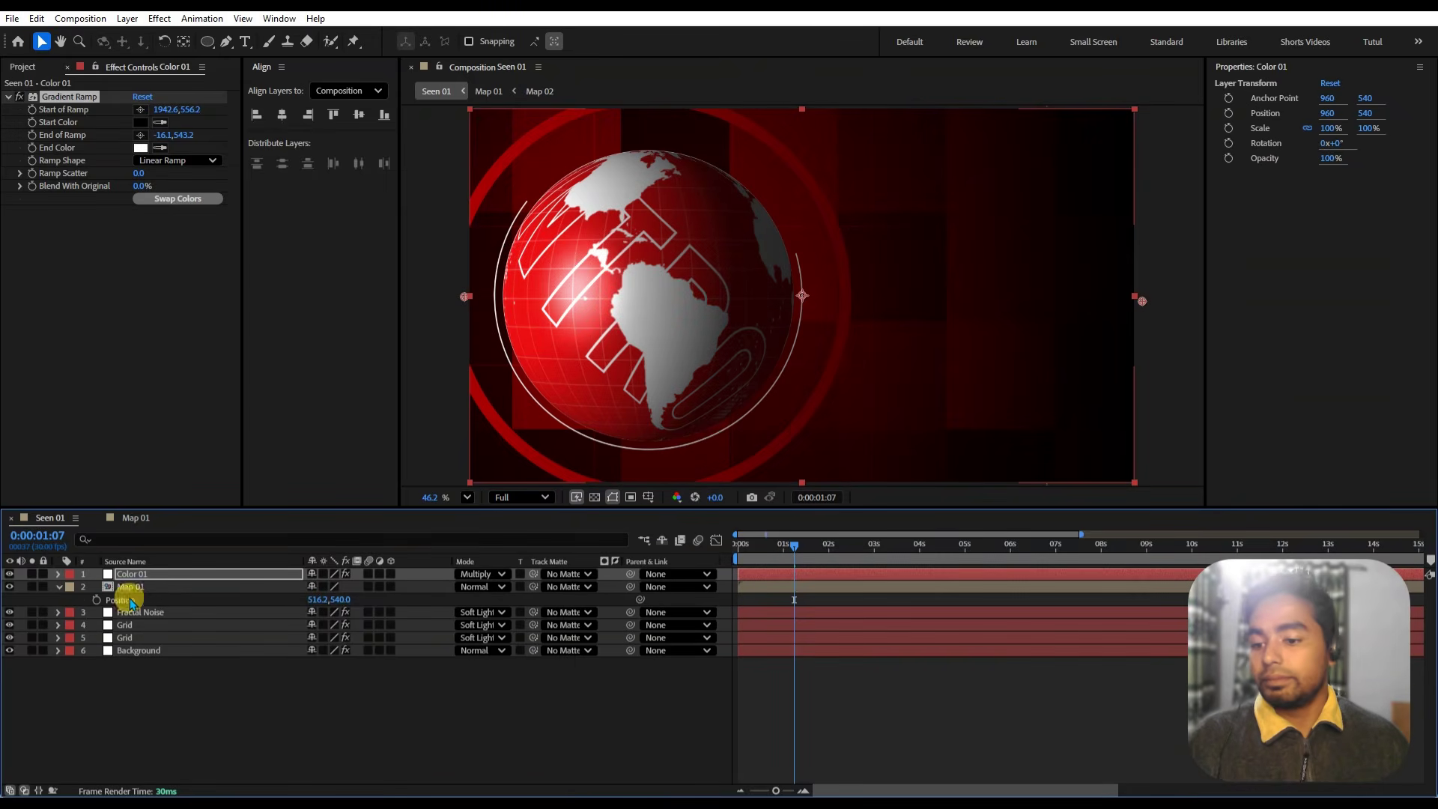
click(58, 588)
click(237, 674)
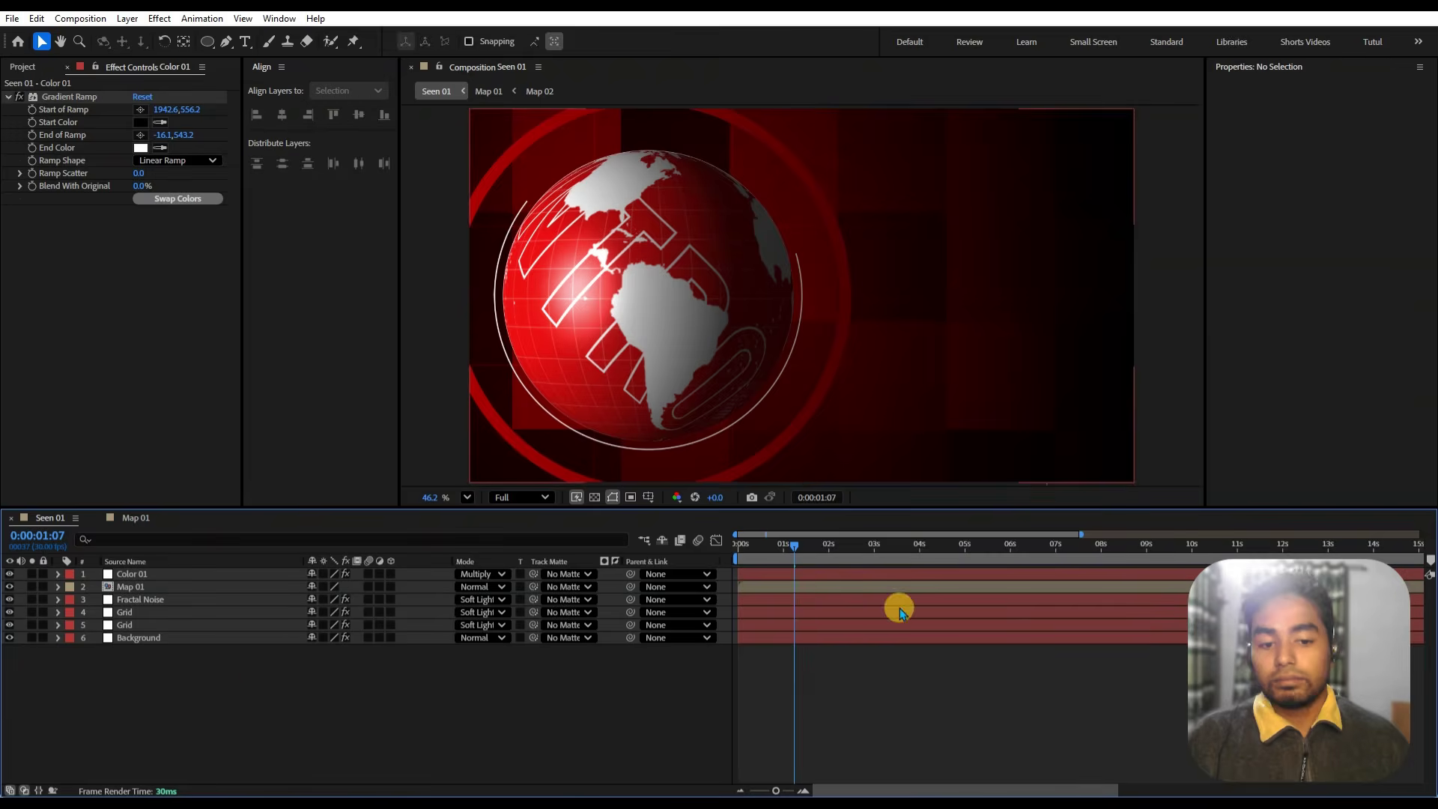
- Preview Seen 01 from the start and check the darkened background up to about 4 seconds
drag(819, 546, 724, 560)
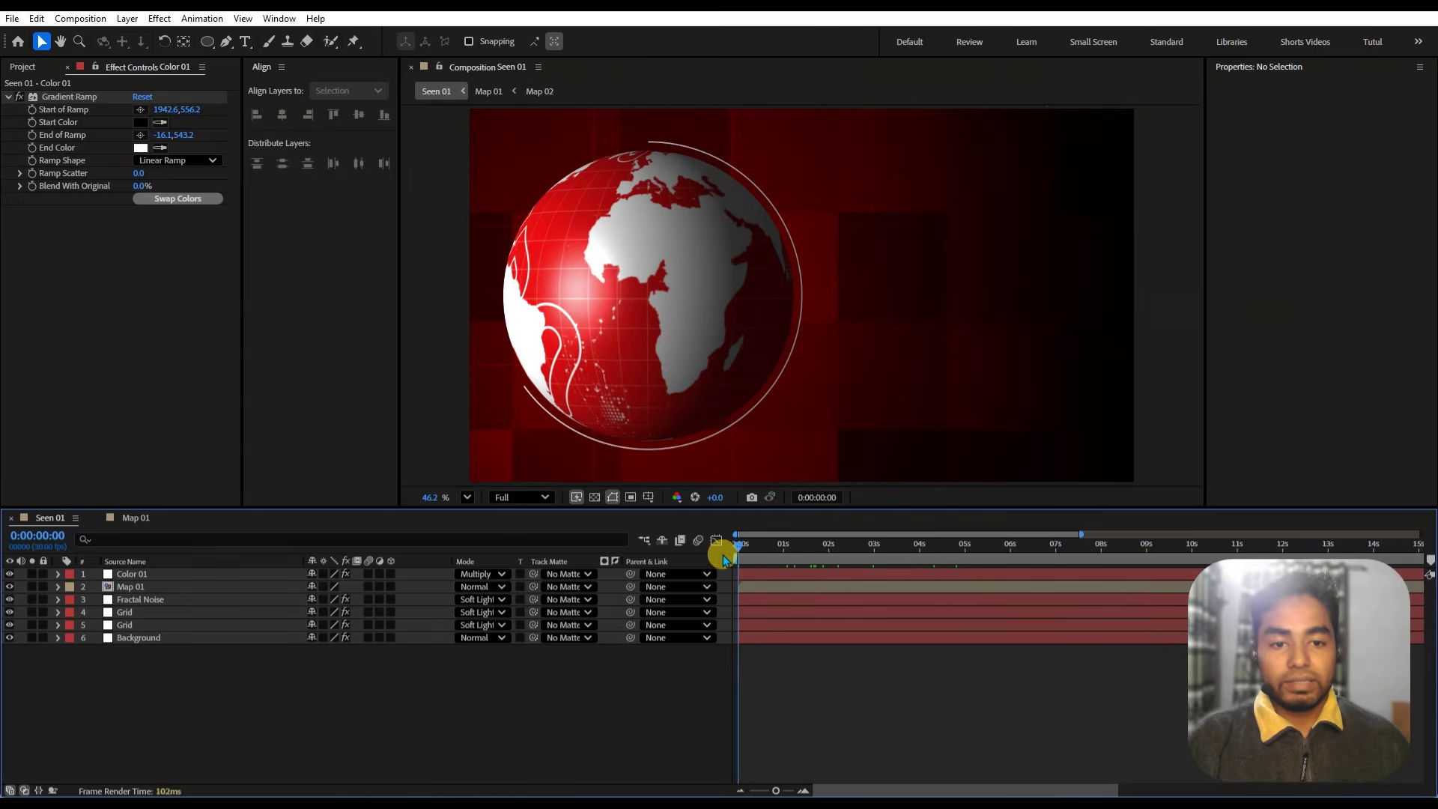
key(space)
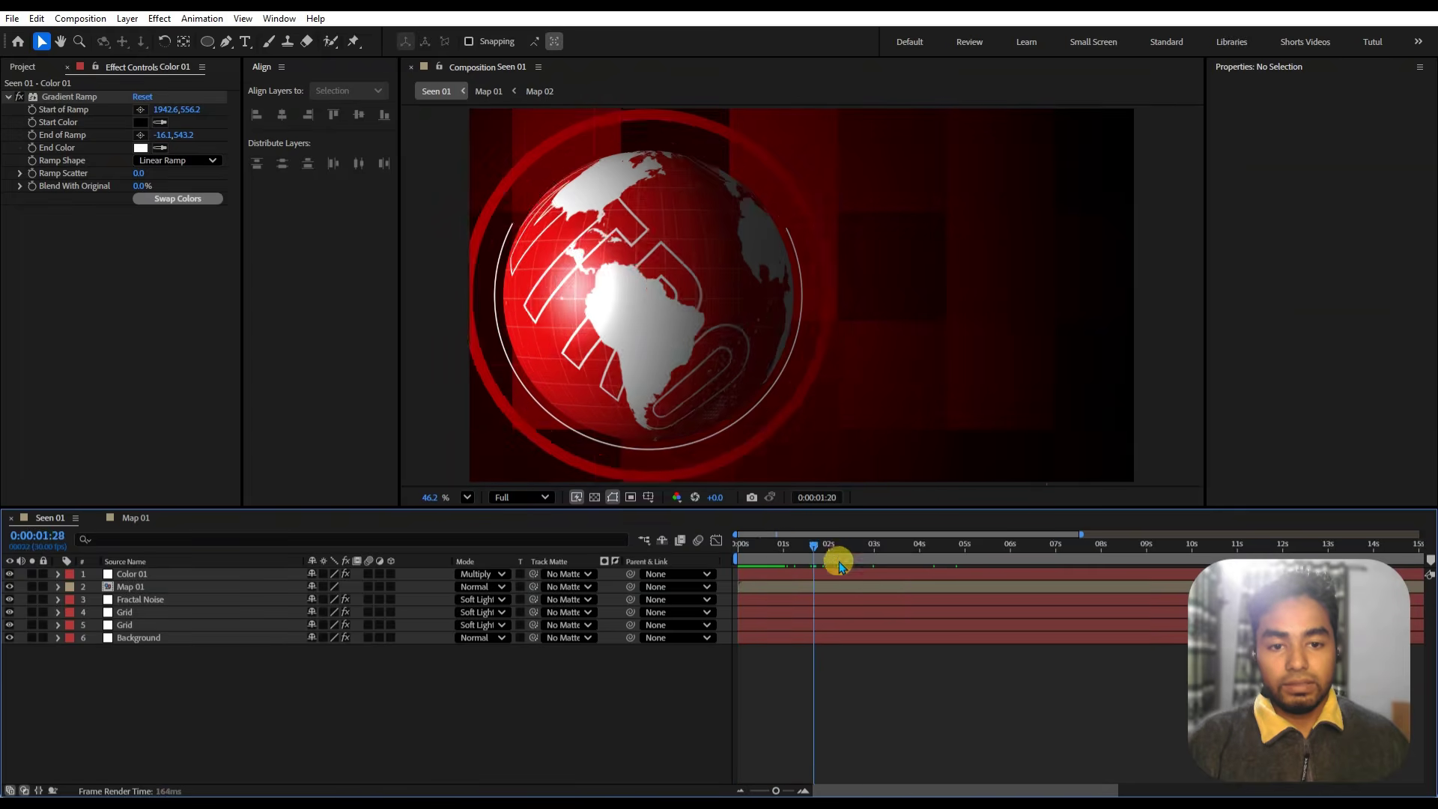
drag(839, 559, 932, 594)
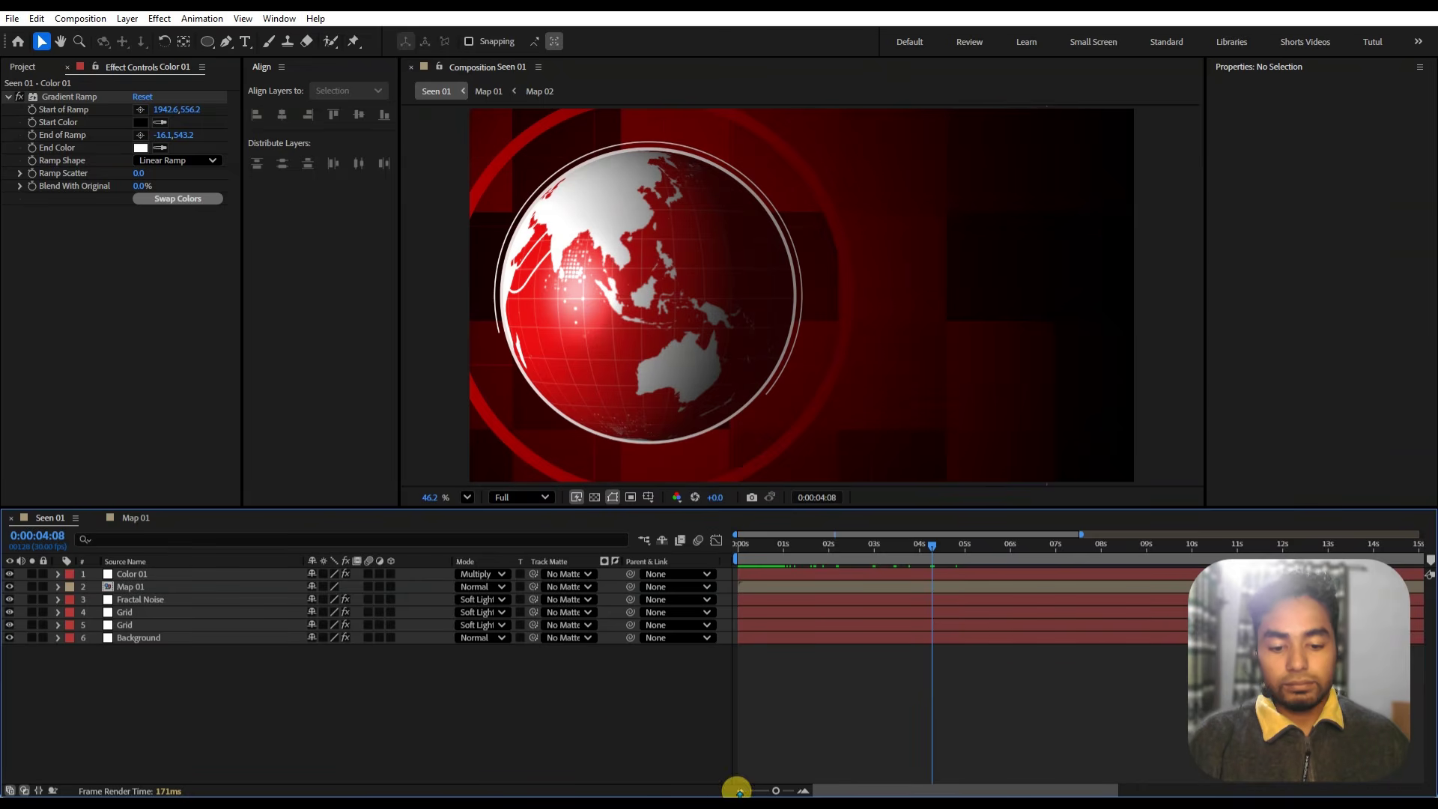
- Copy the word Breaking from Note.txt and add it as a text layer in the middle of Seen 01
click(782, 730)
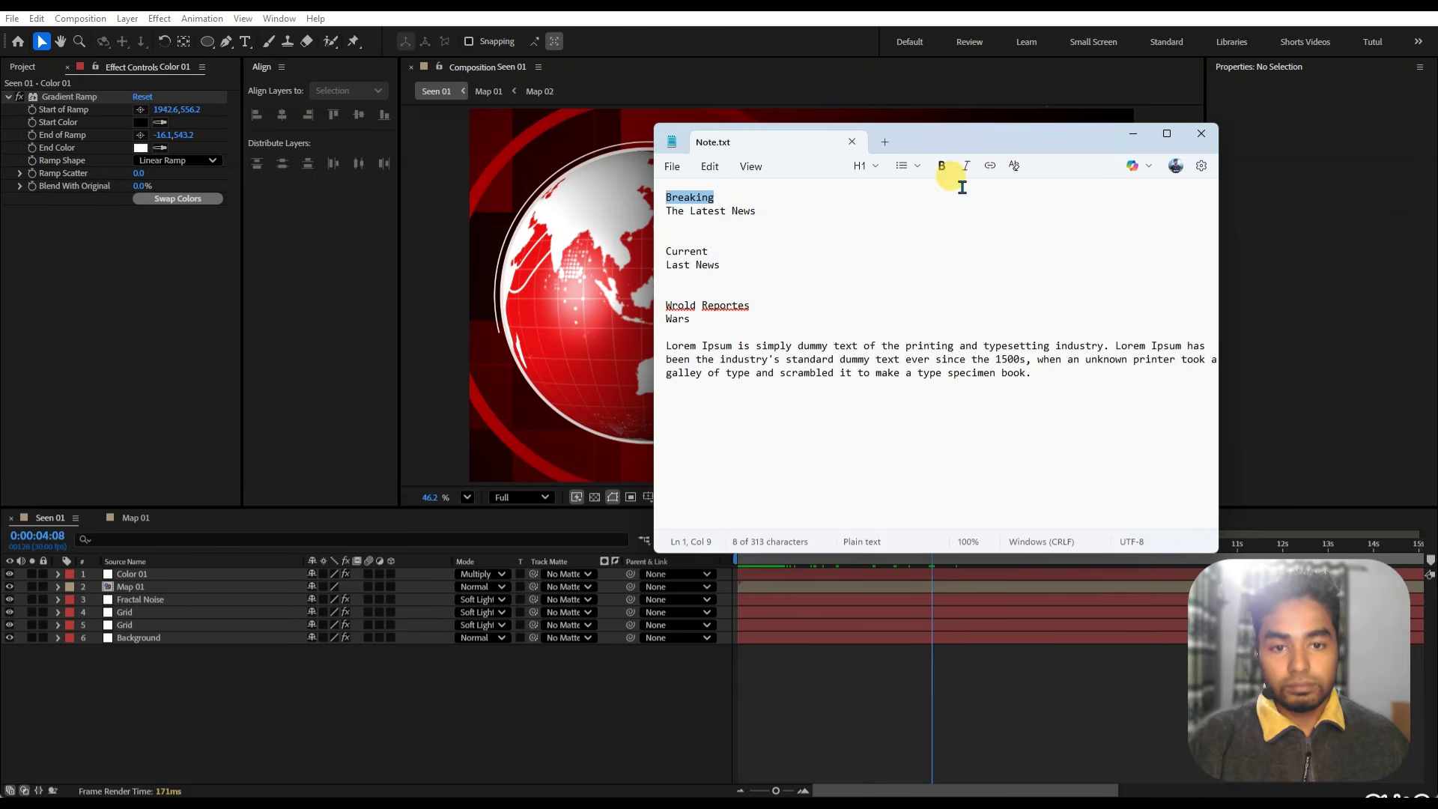
click(1132, 134)
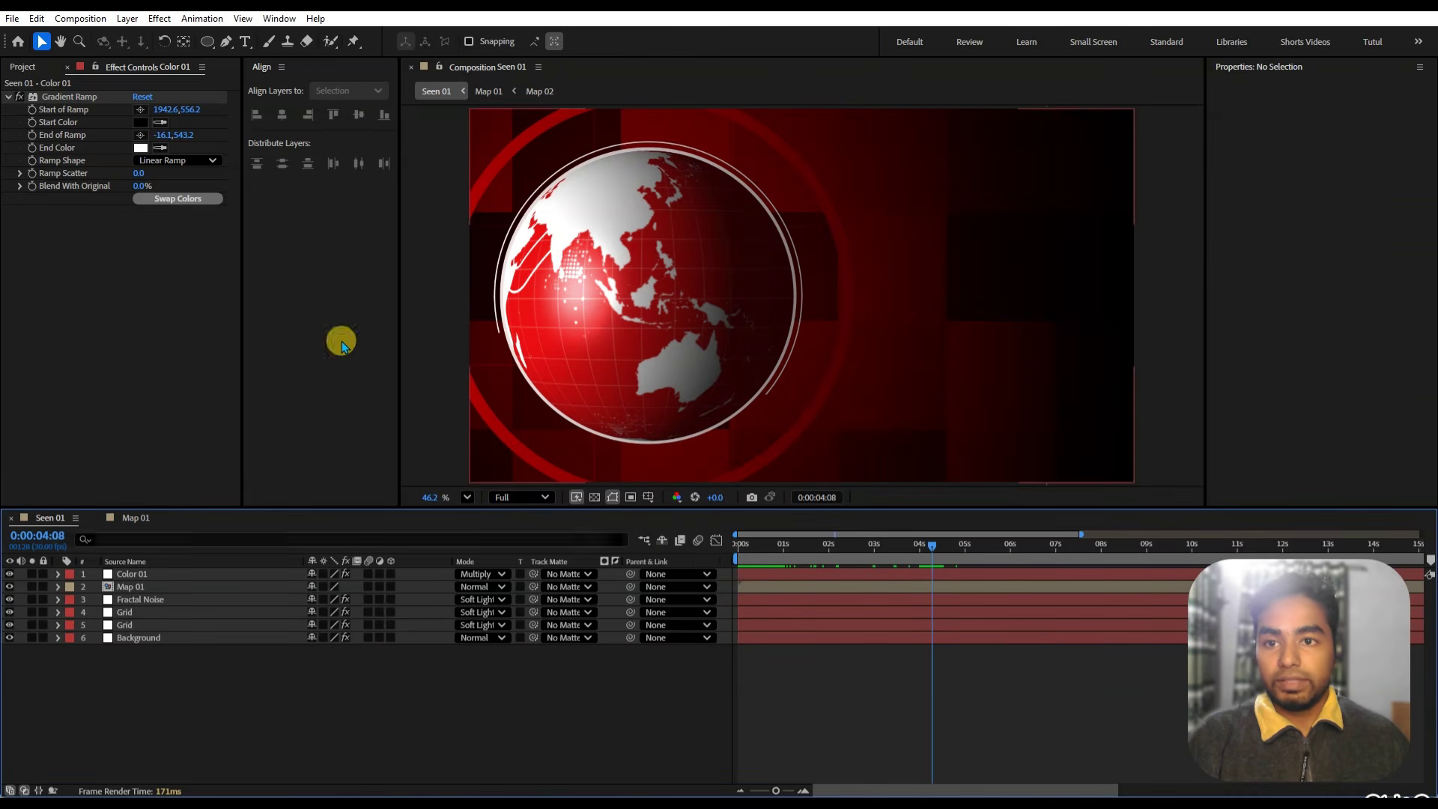
click(245, 42)
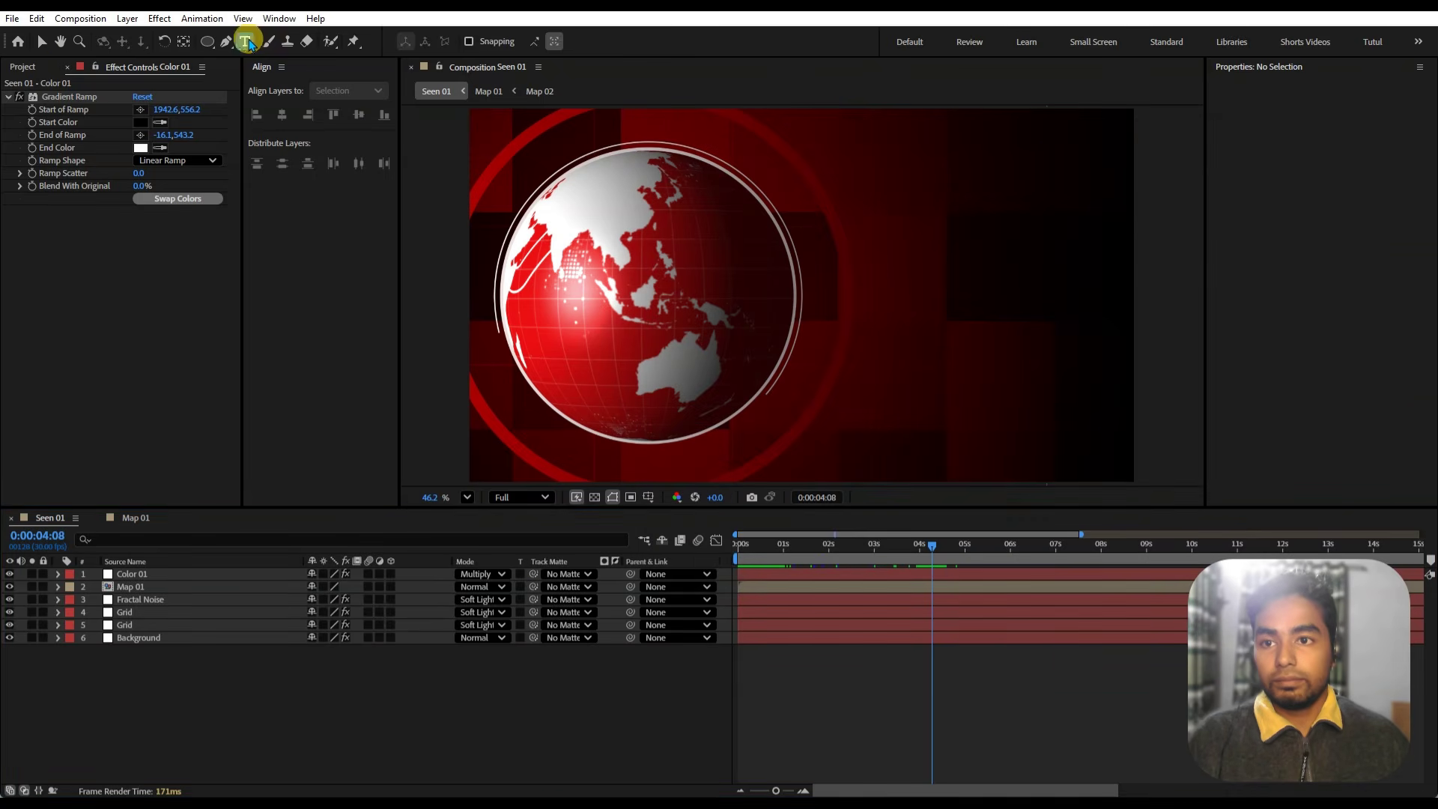
click(816, 309)
text(BREAKING)
- Remove the stroke from the whole BREAKING text and give it a white fill
key(ctrl+a)
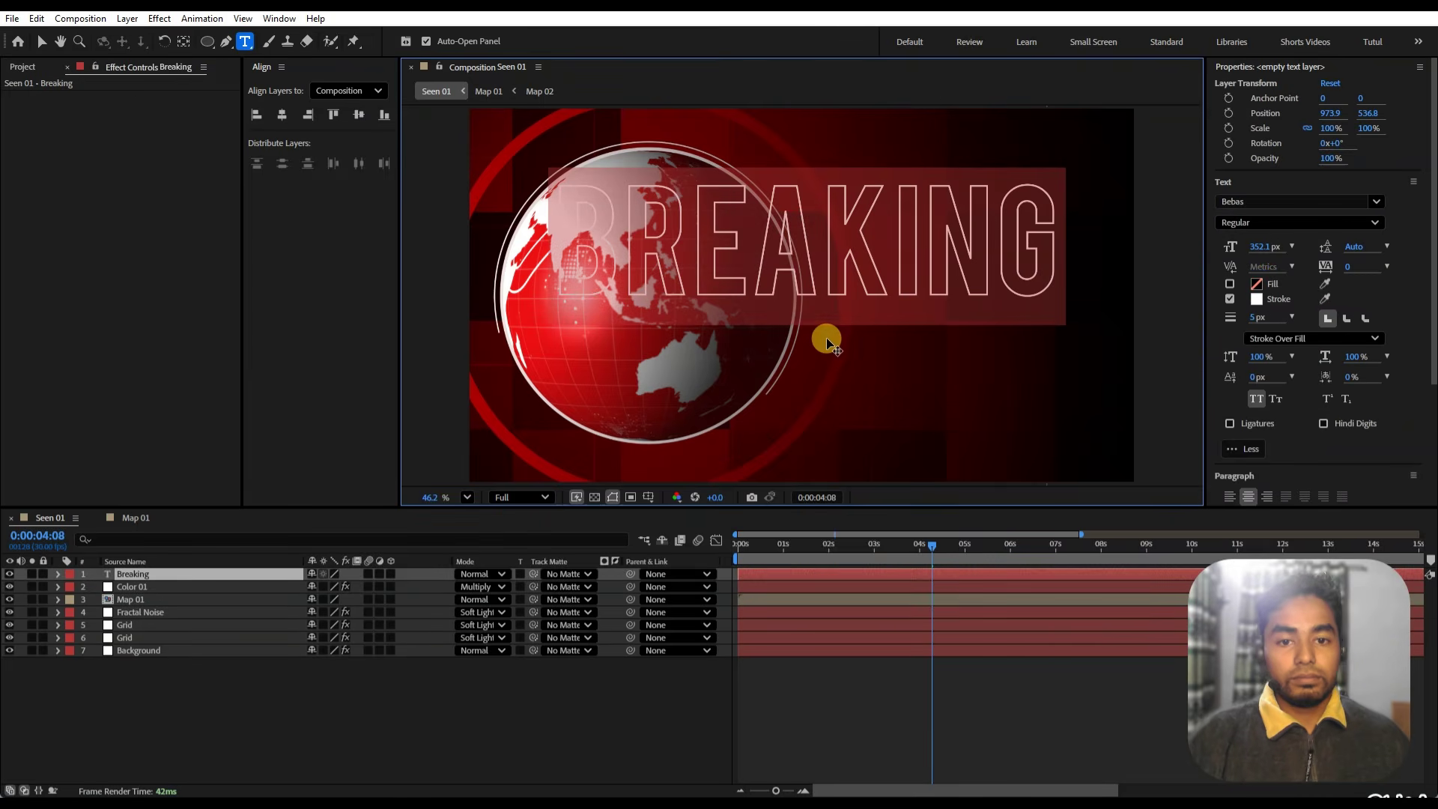
click(1229, 299)
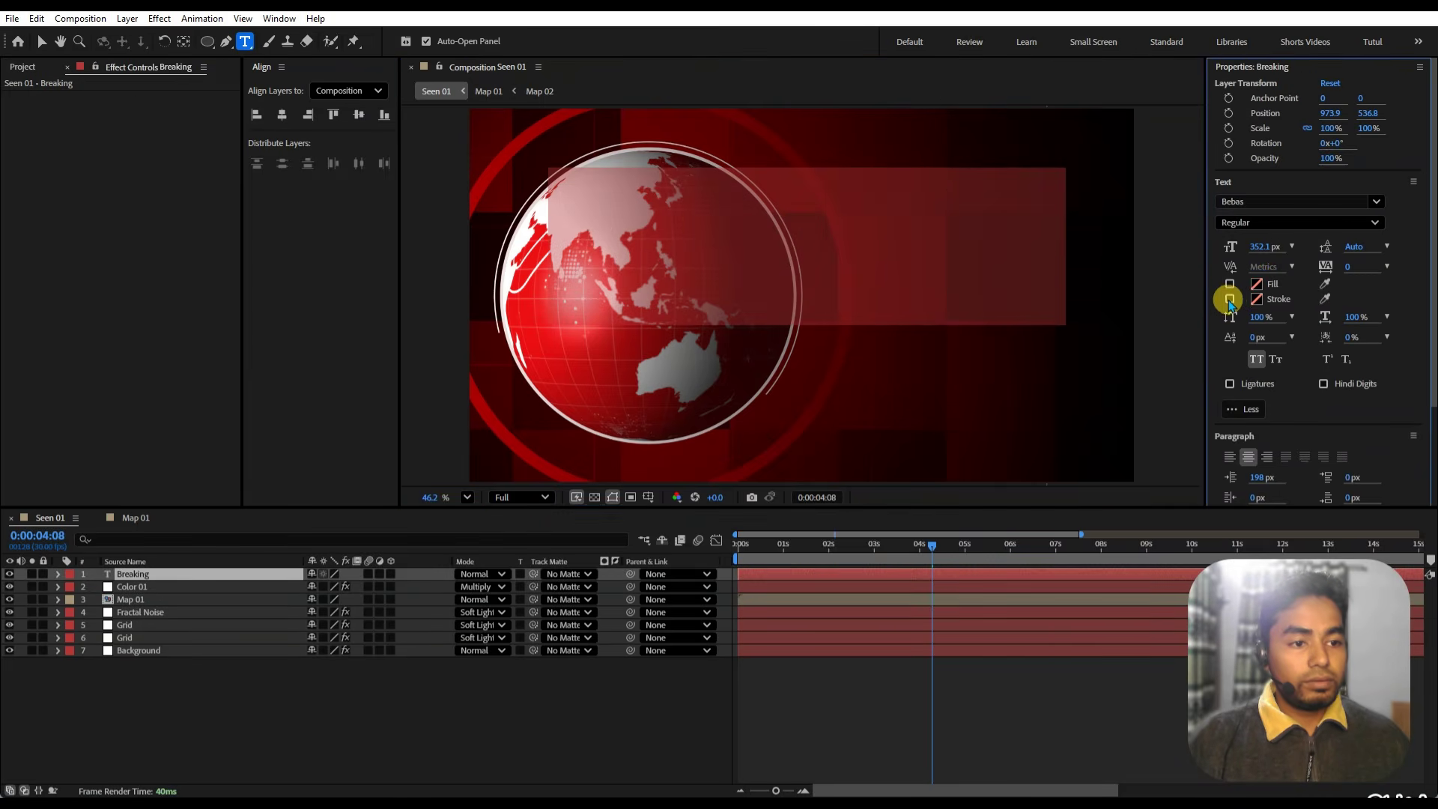
click(1229, 284)
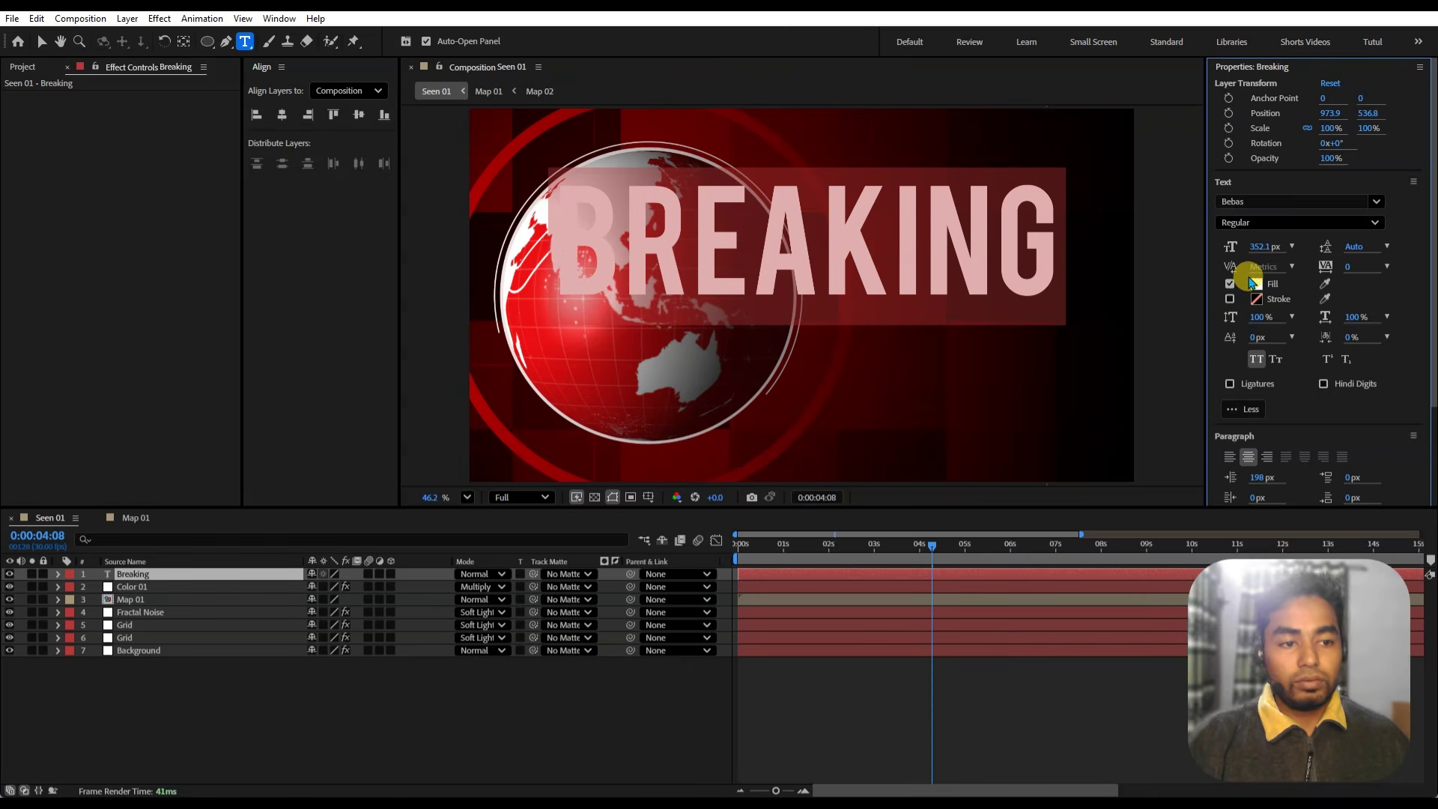
- Reduce the BREAKING text to 171.1 px and move it beside the globe to a position of about 1296.4, 660.1
drag(1271, 252, 1184, 234)
click(42, 42)
drag(824, 292, 959, 334)
drag(1266, 248, 1202, 266)
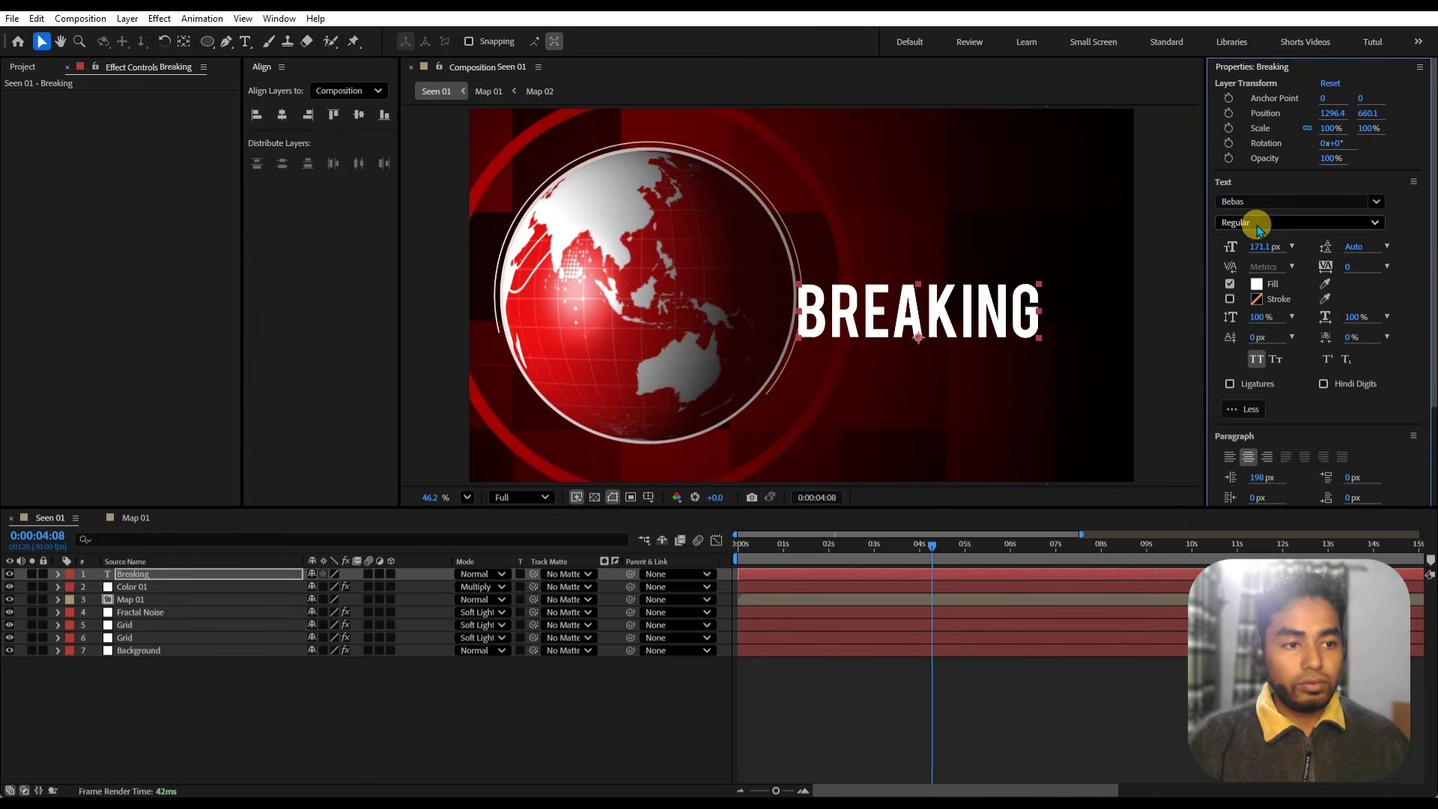
- Try the Montserrat Bold font on the BREAKING text
click(1258, 202)
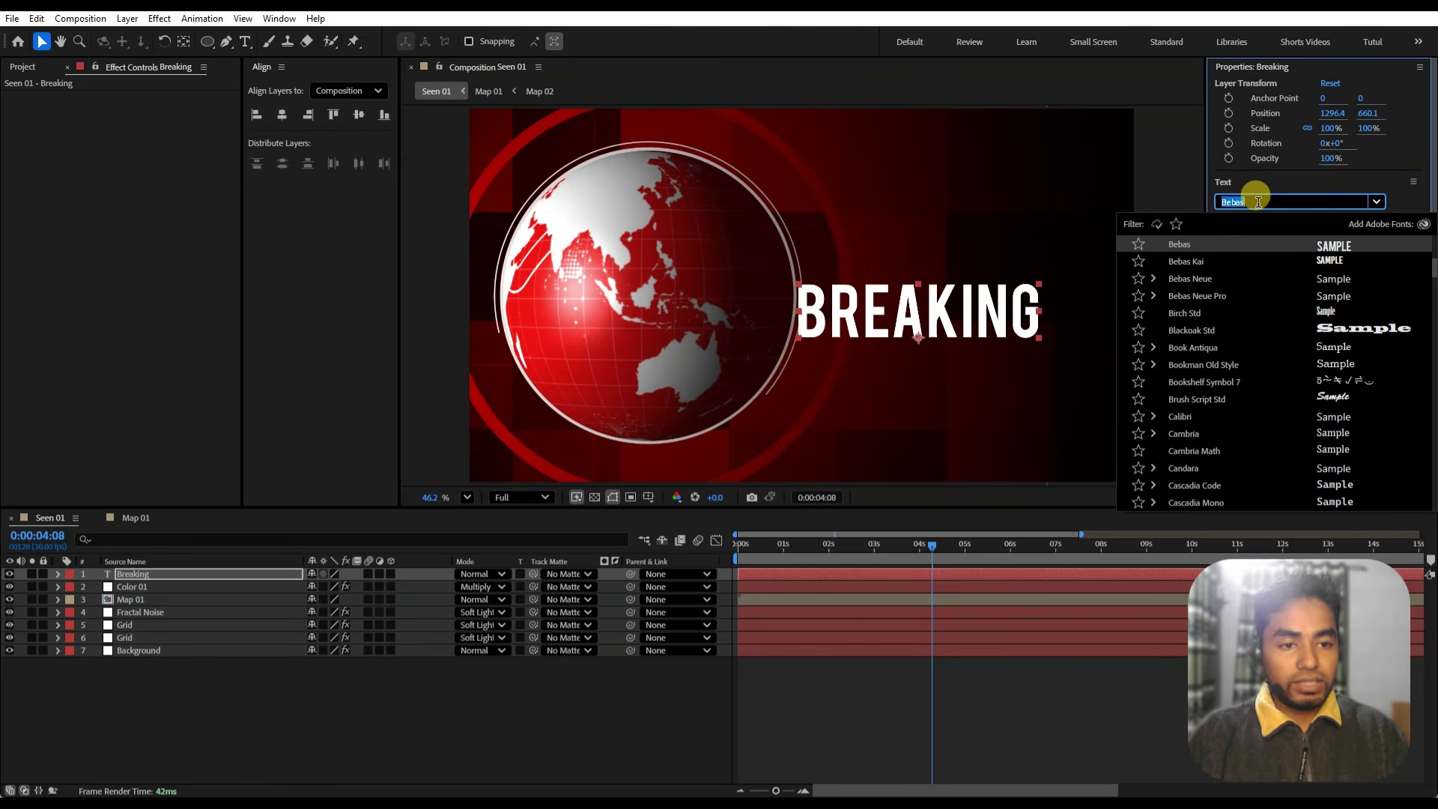
text(mont)
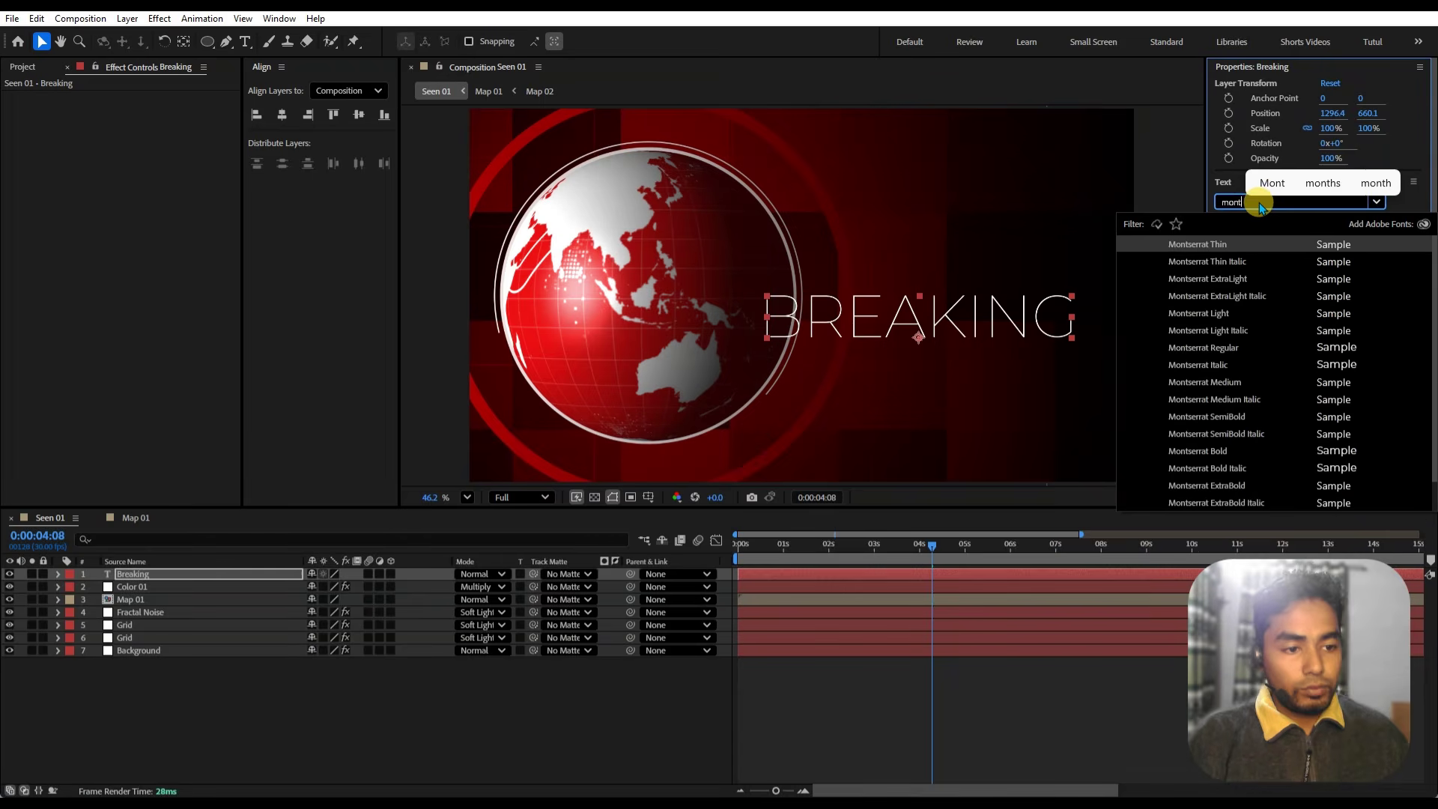
click(1212, 452)
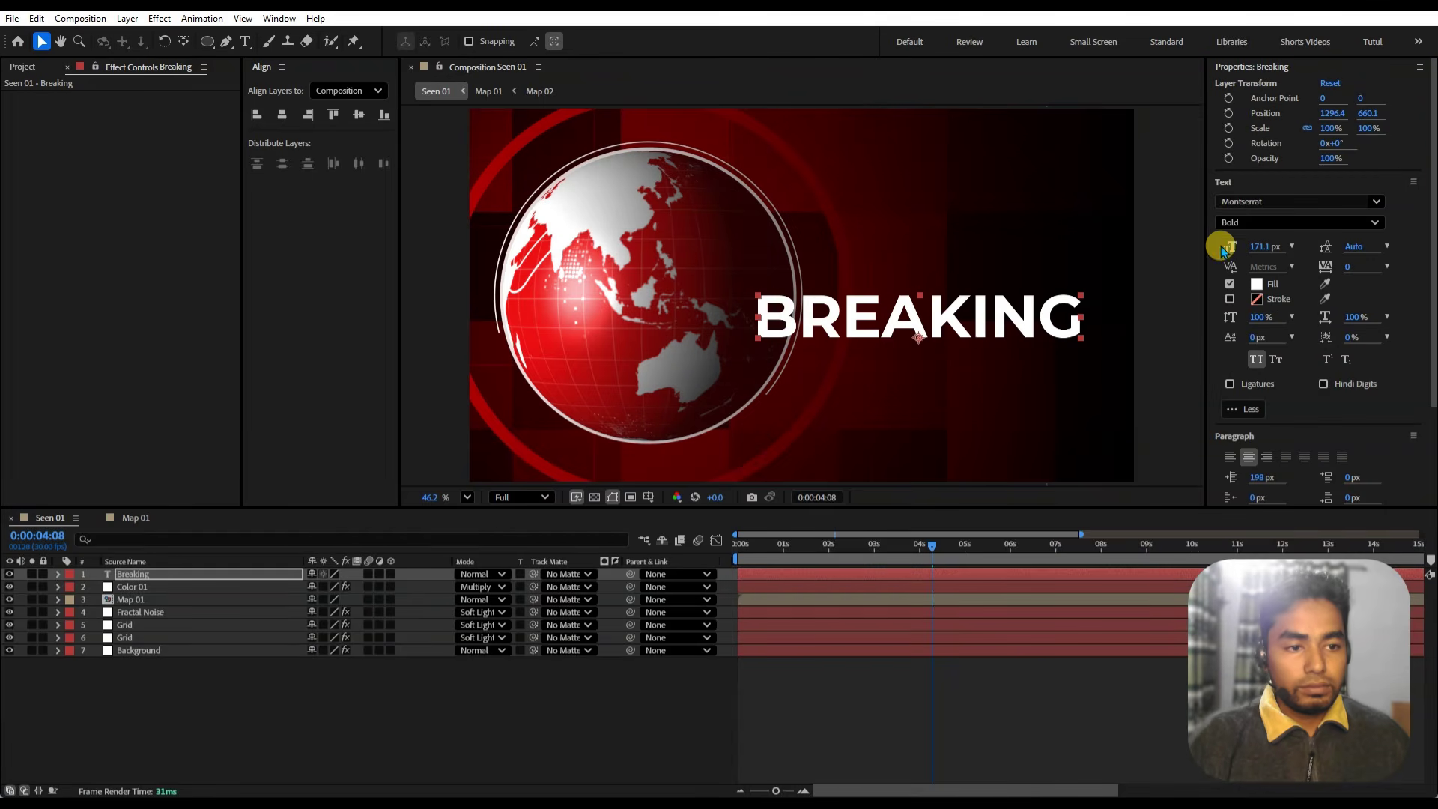
- Try the Roboto Condensed Bold font on the BREAKING text
click(1277, 202)
text(robot)
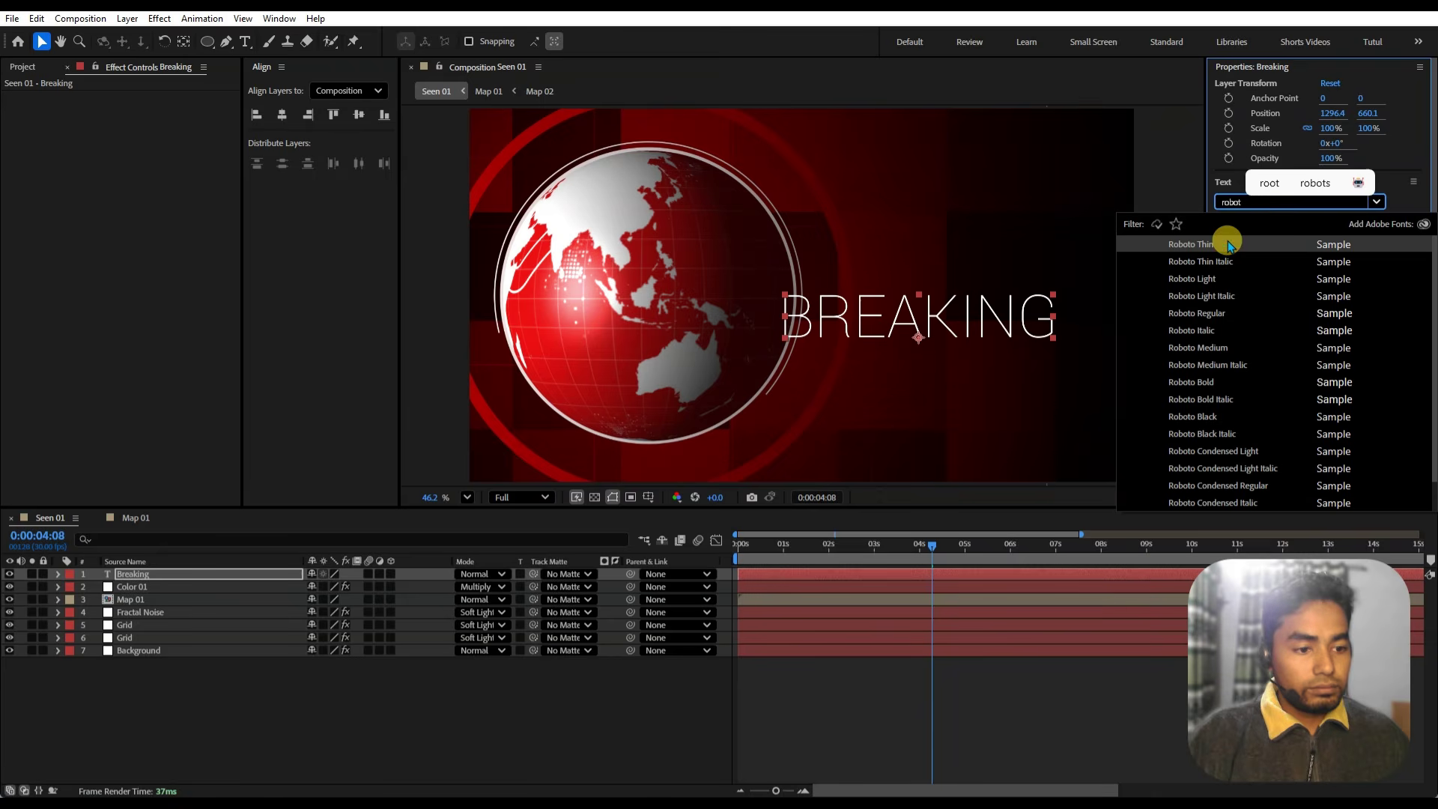
scroll(1209, 417, down, 1)
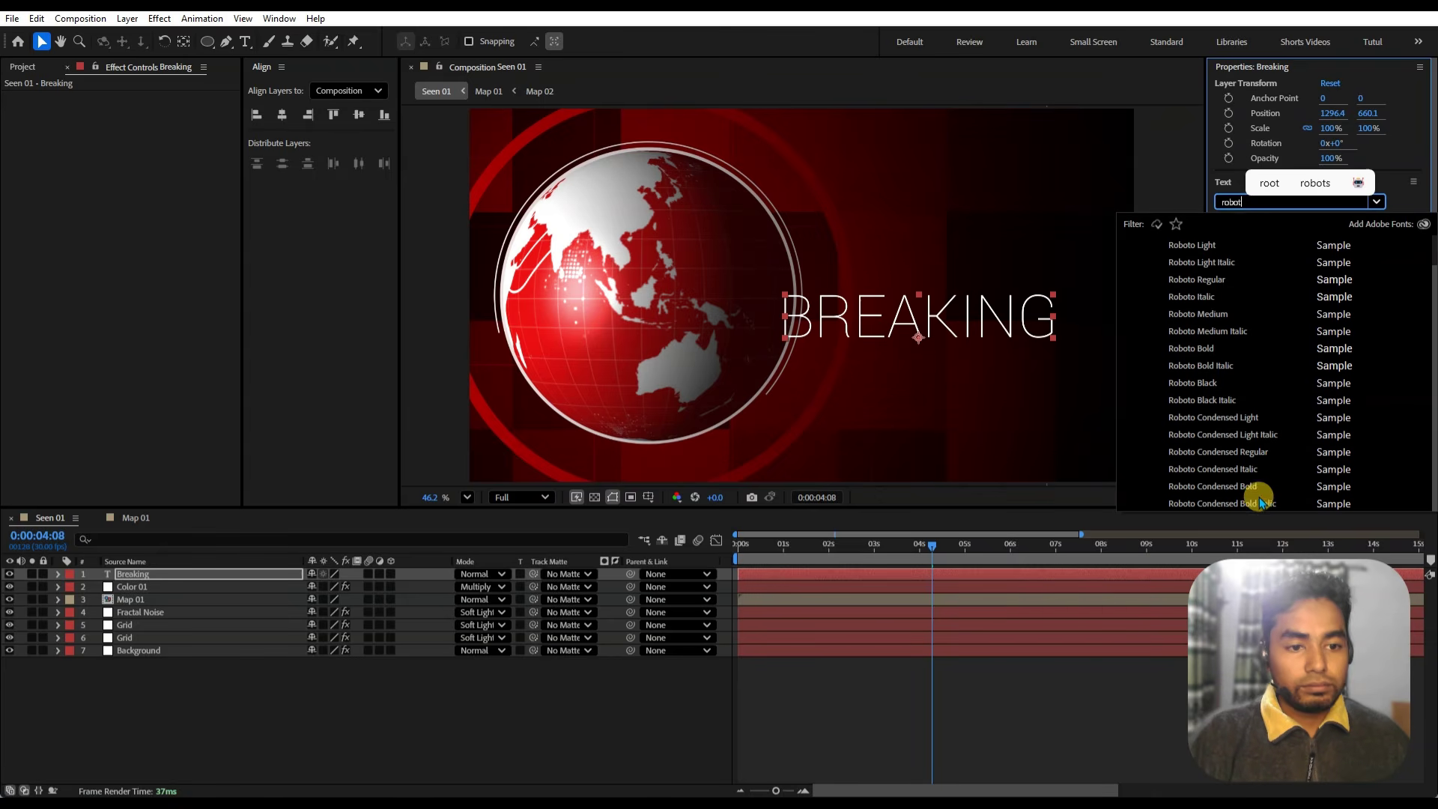
click(1236, 486)
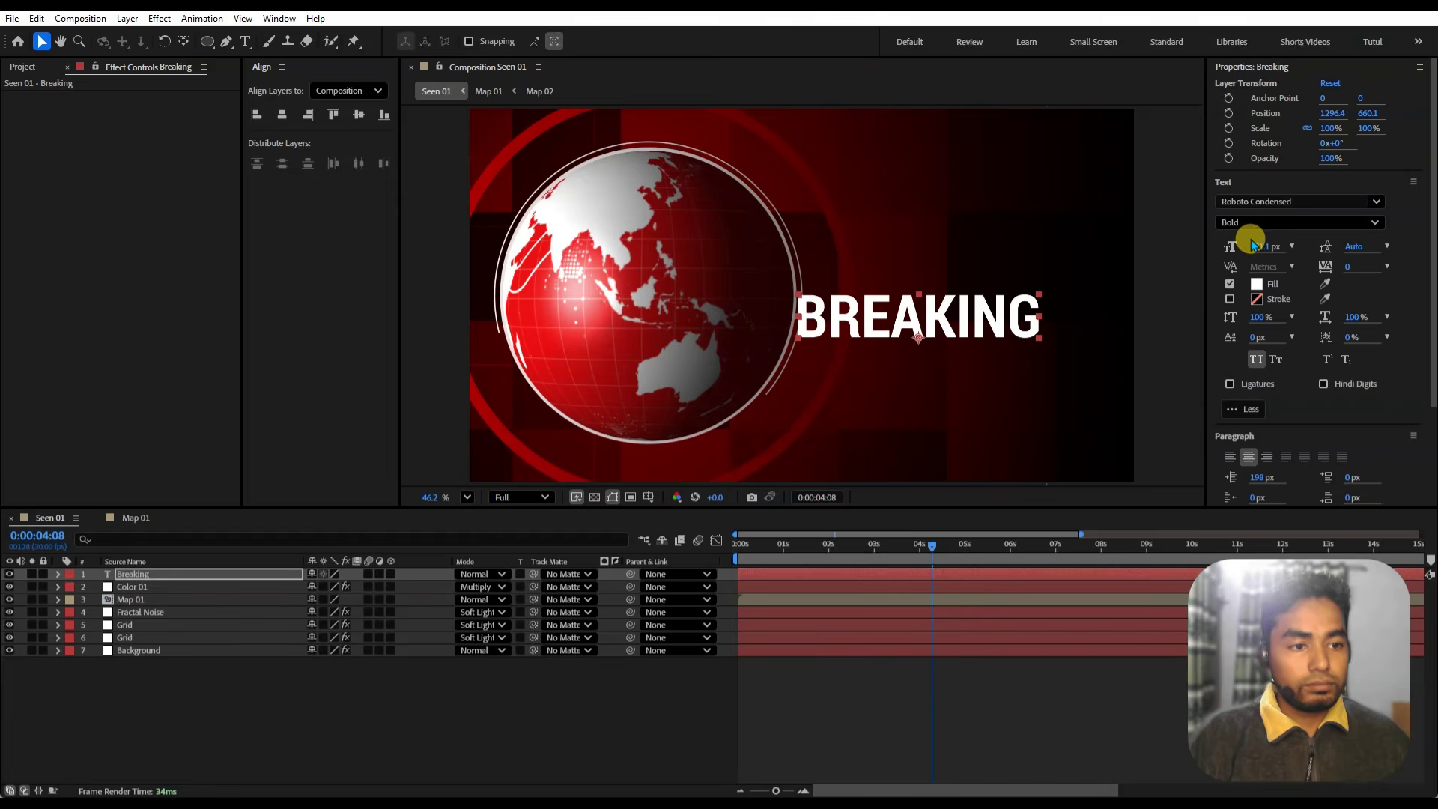
- Search the fonts for Bebas as an alternative for the BREAKING text, then clear the search
click(1306, 201)
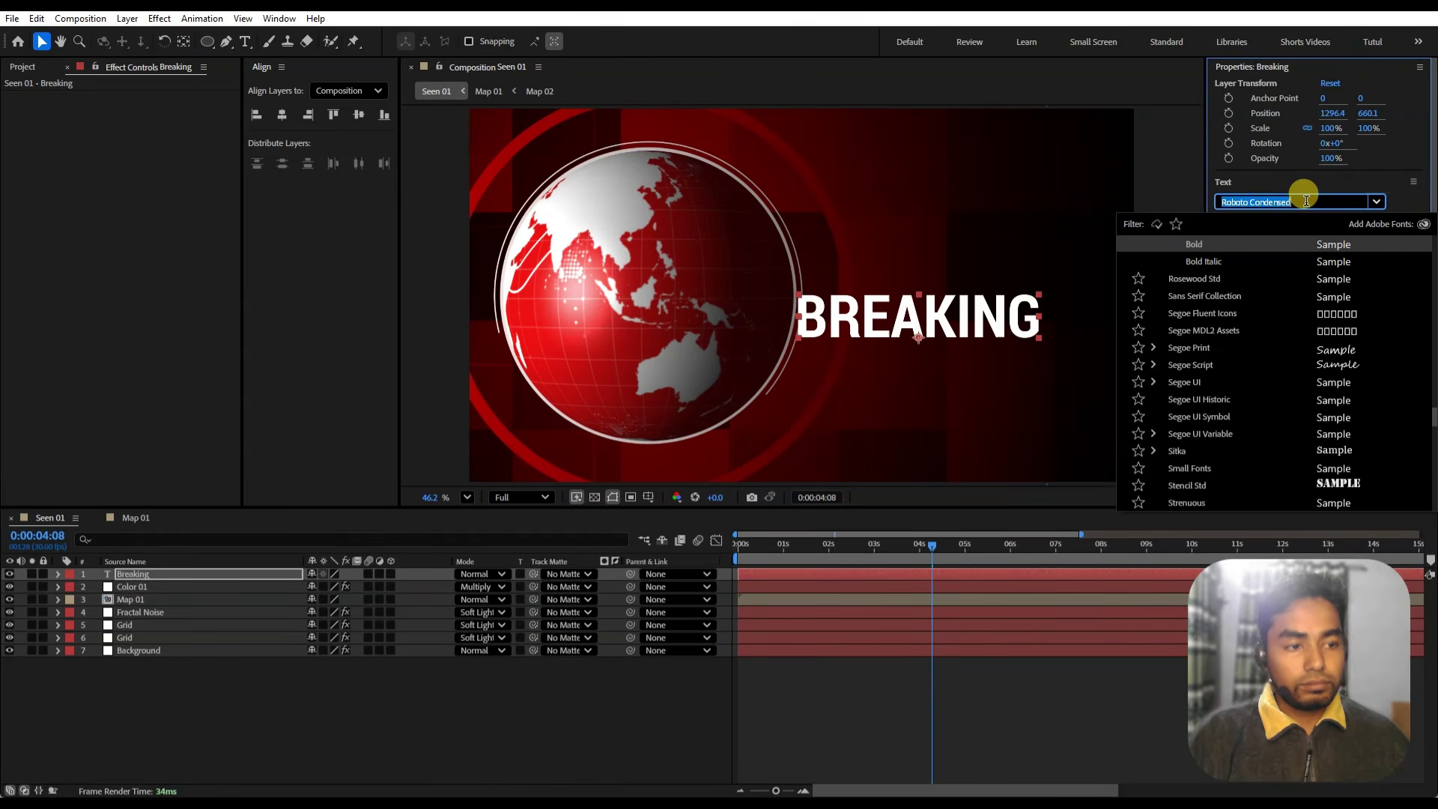
text(bab)
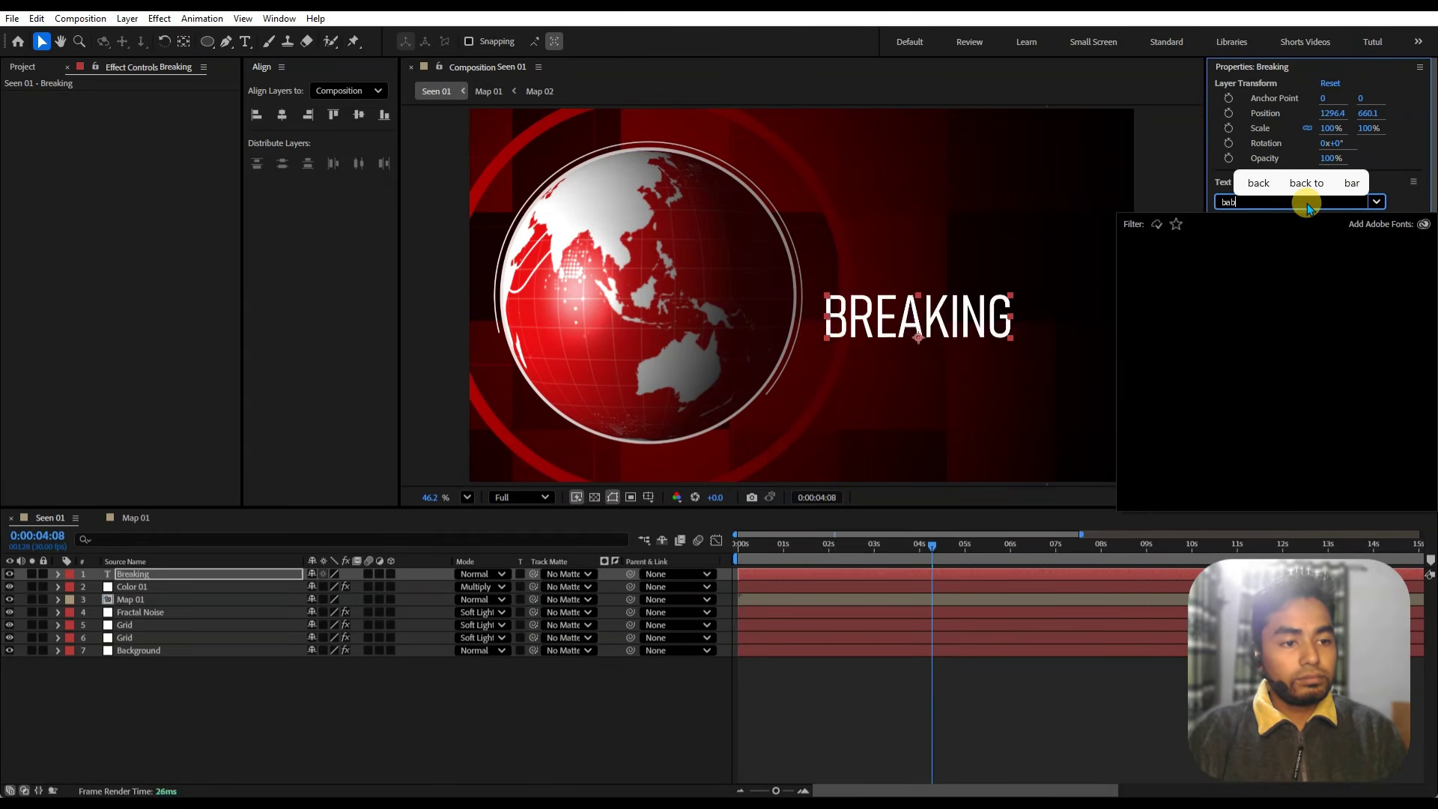
key(BackSpace)
text(beb)
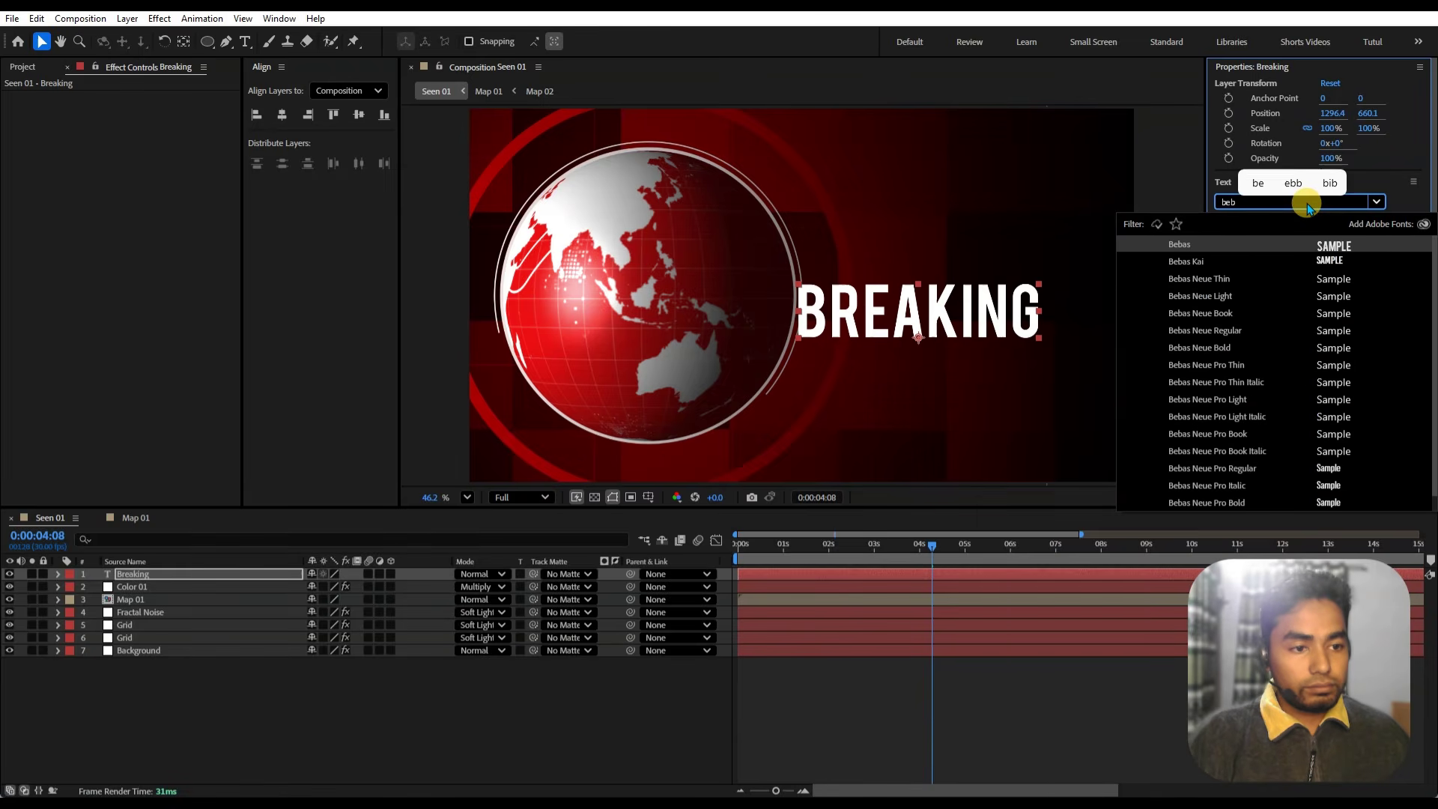
key(BackSpace)
key(BackSpace)
key(BackSpace)
- Set the BREAKING text's font to Inter Extra Bold
text(intro)
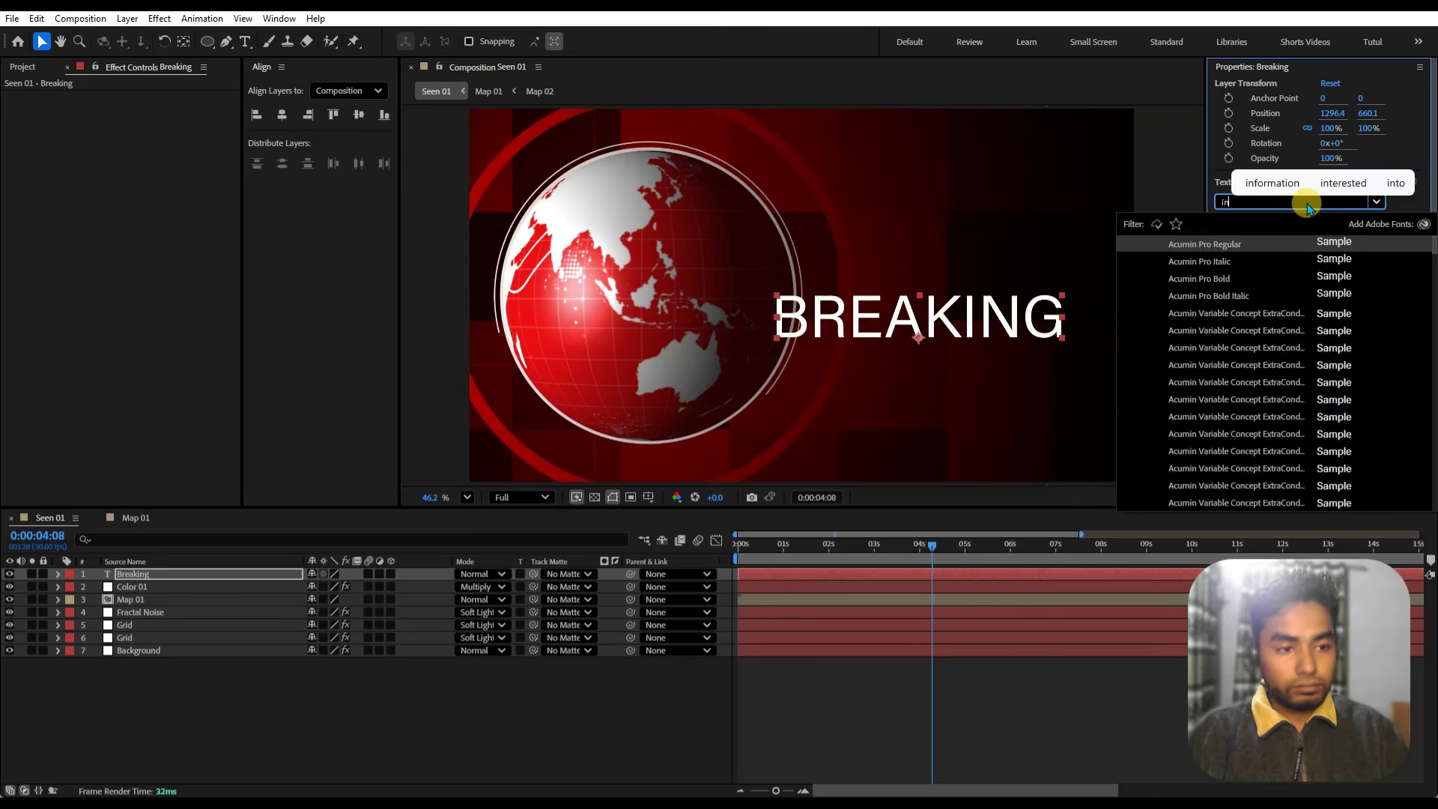
key(BackSpace)
key(BackSpace)
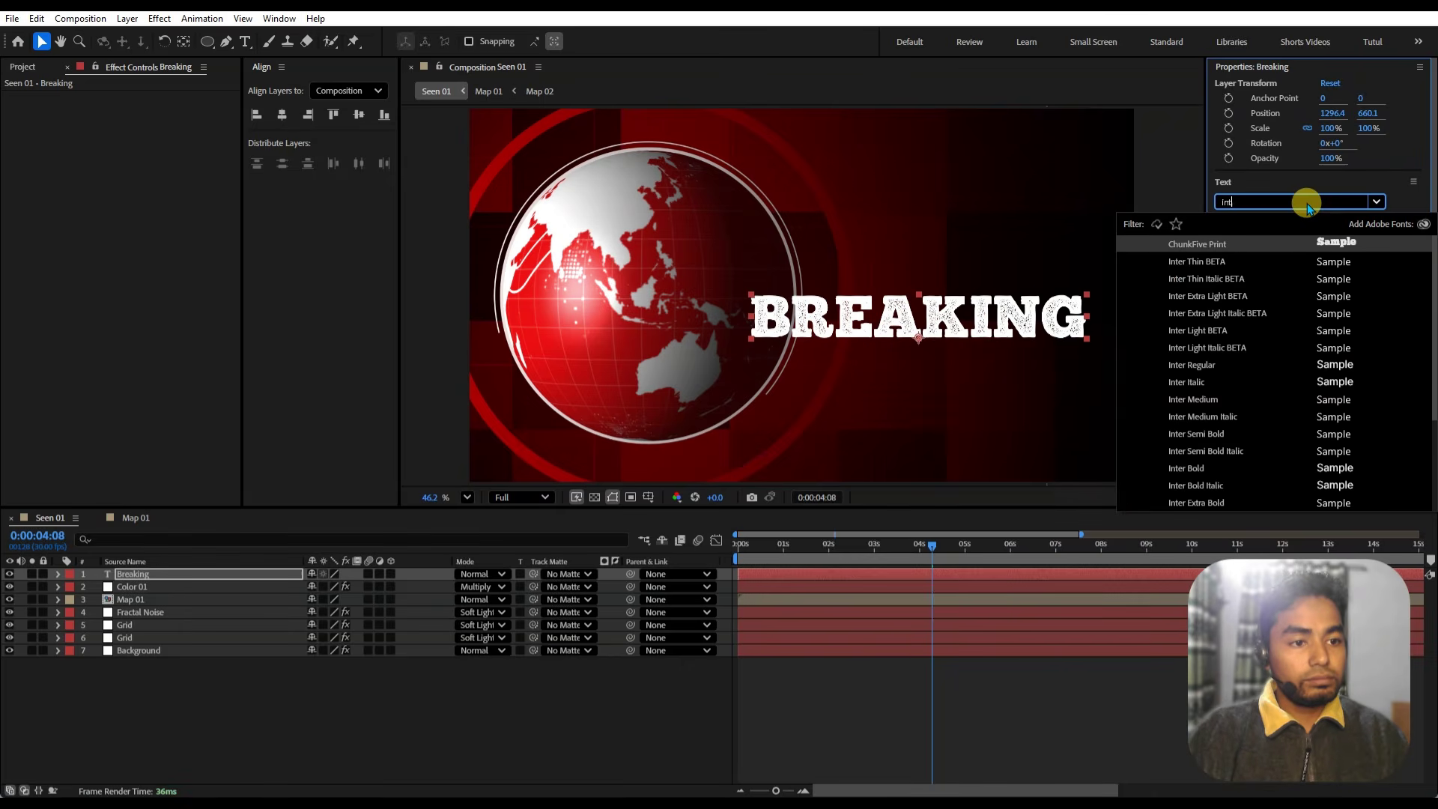
scroll(1261, 330, down, 3)
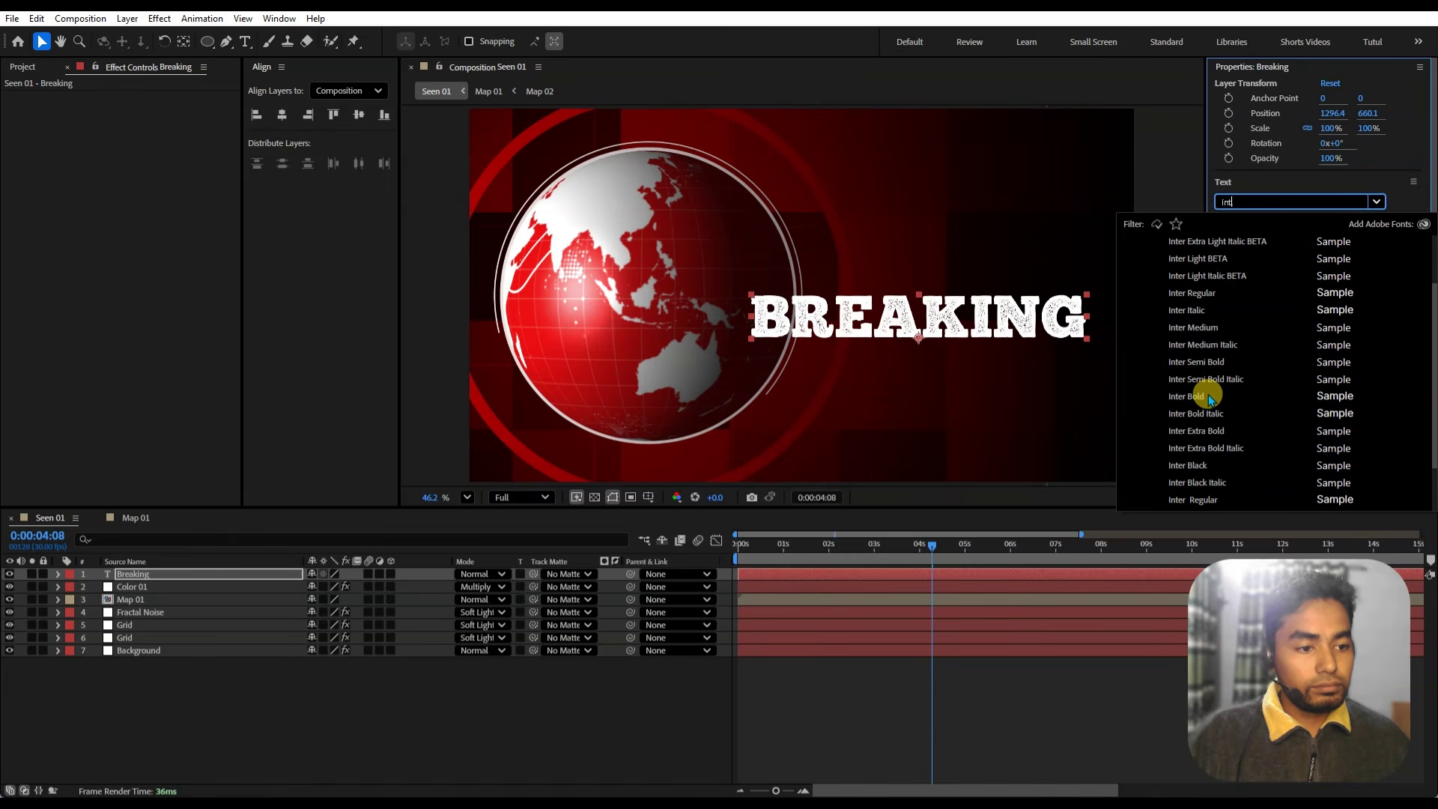
scroll(1209, 397, down, 3)
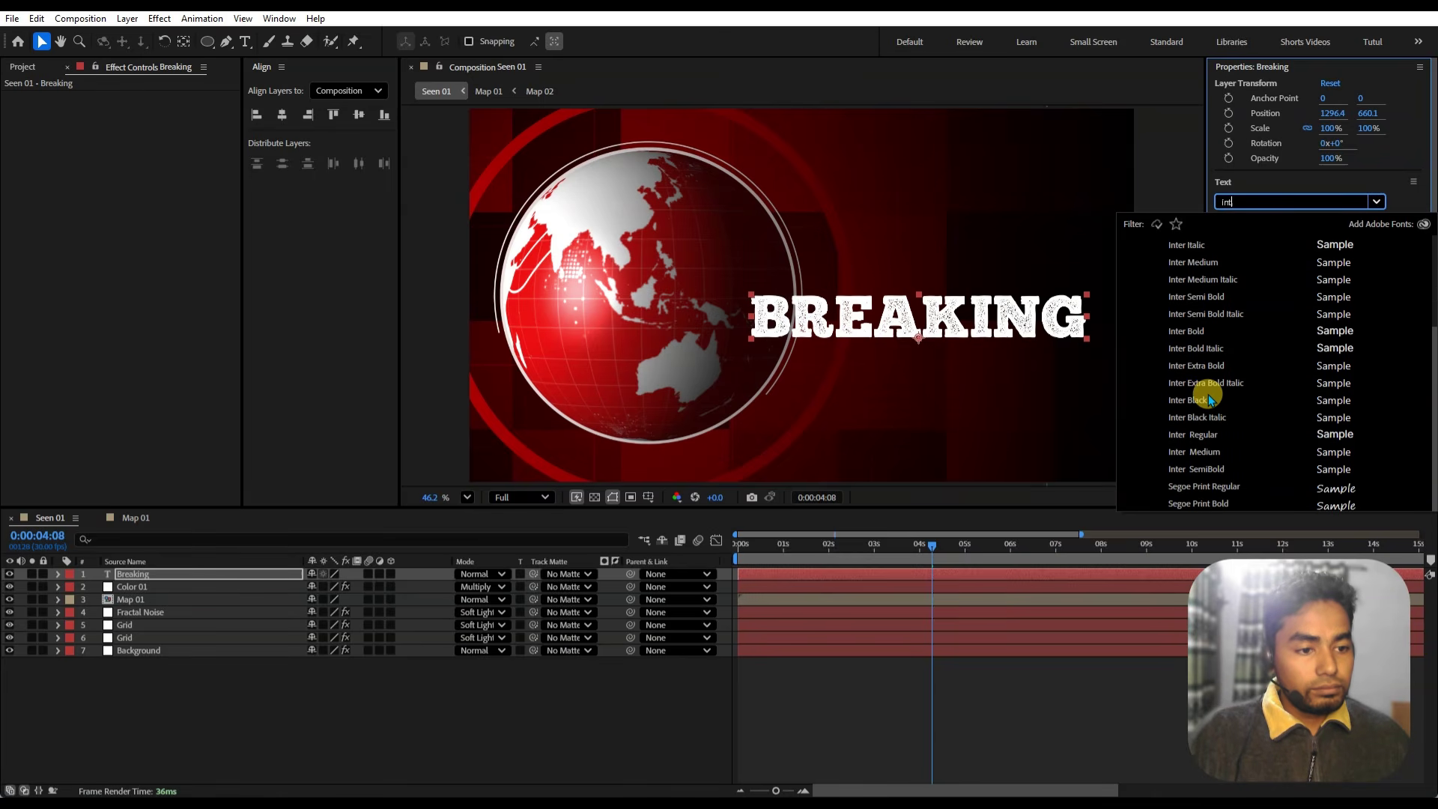
click(1187, 365)
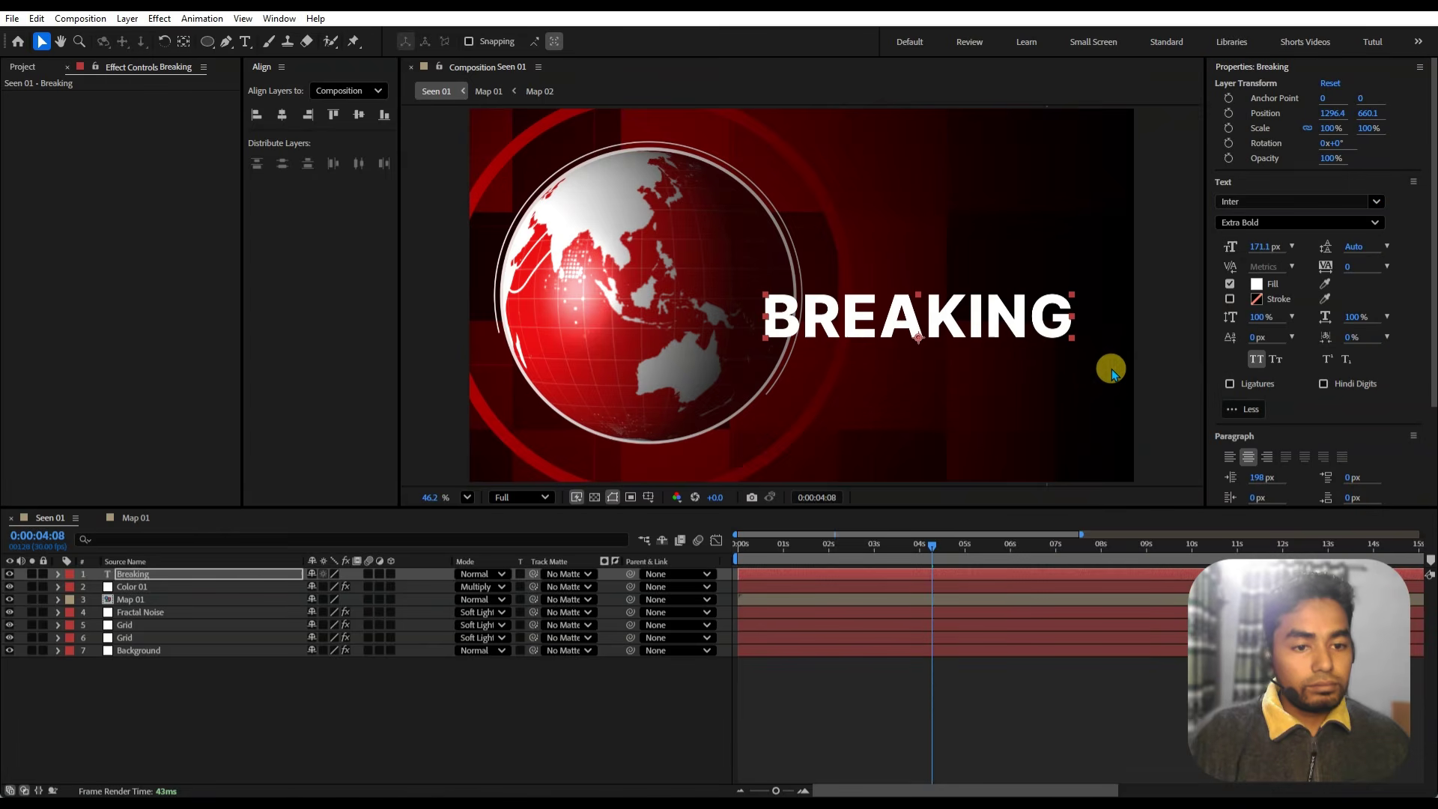
- Reduce the BREAKING text size to 120 px and move it clear of the globe's edge
mouse_move(1262, 243)
mouse_down()
mouse_move(1277, 236)
mouse_move(1259, 264)
mouse_up()
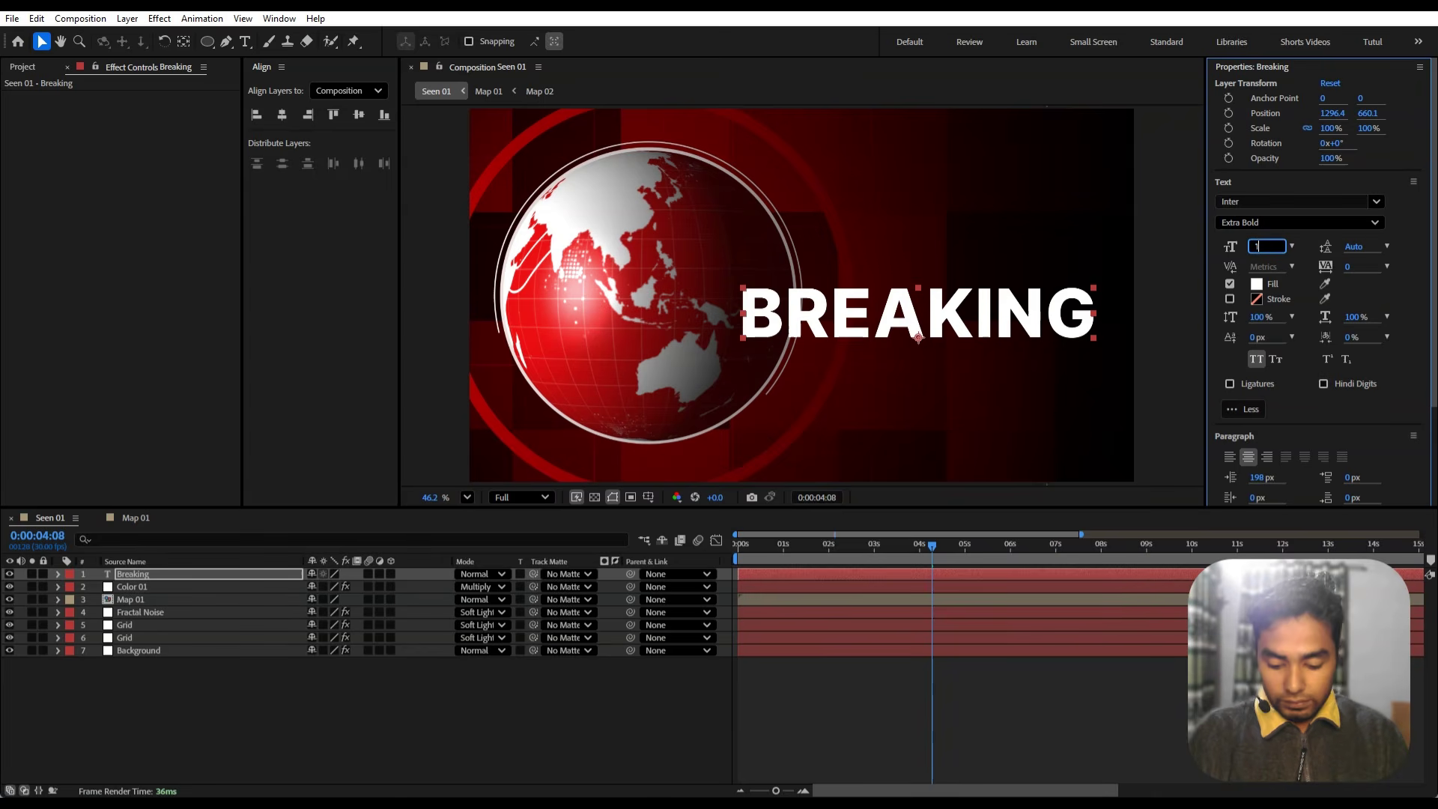
key(Return)
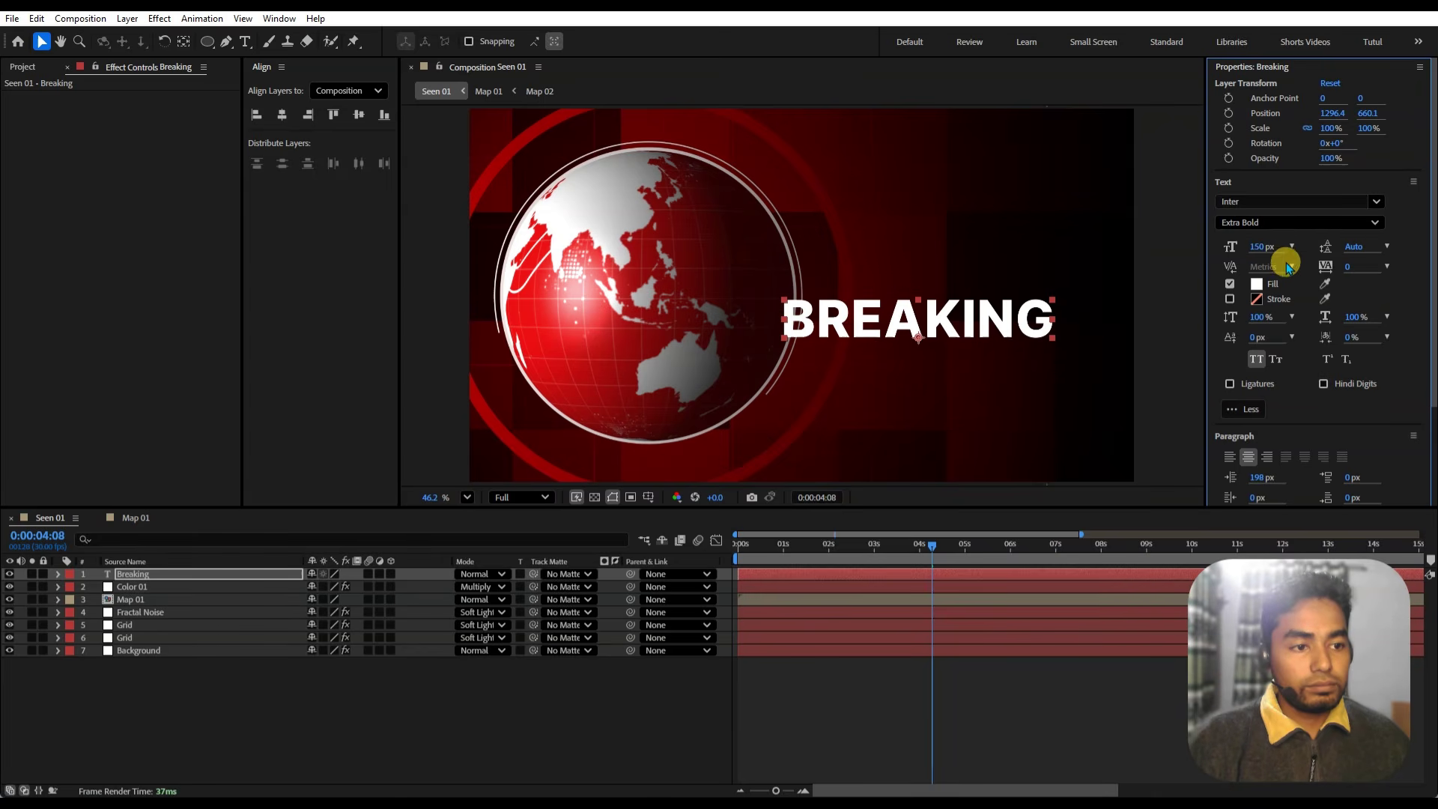
mouse_move(1255, 245)
mouse_down()
mouse_move(1194, 257)
mouse_move(1229, 262)
mouse_move(1258, 244)
mouse_up()
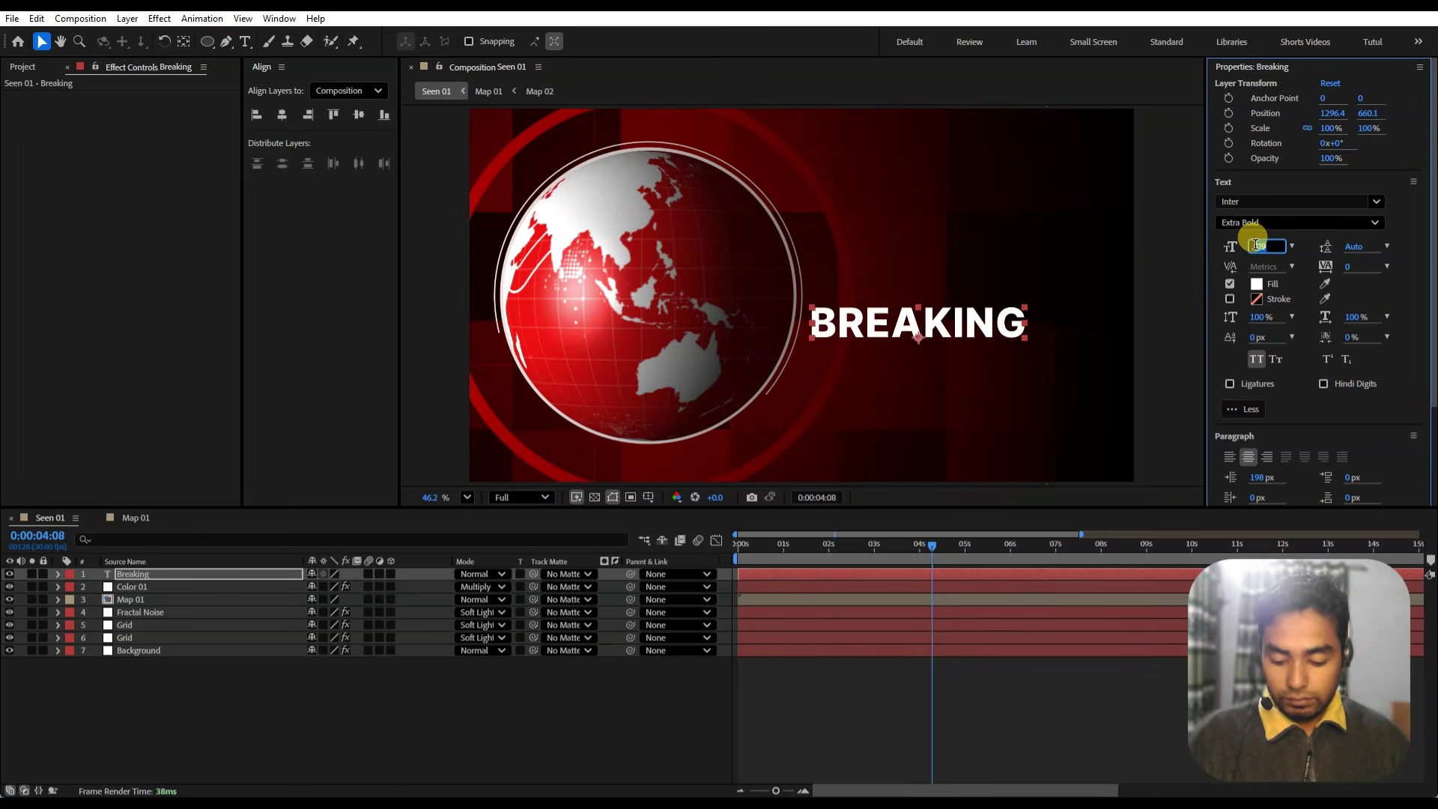
key(Return)
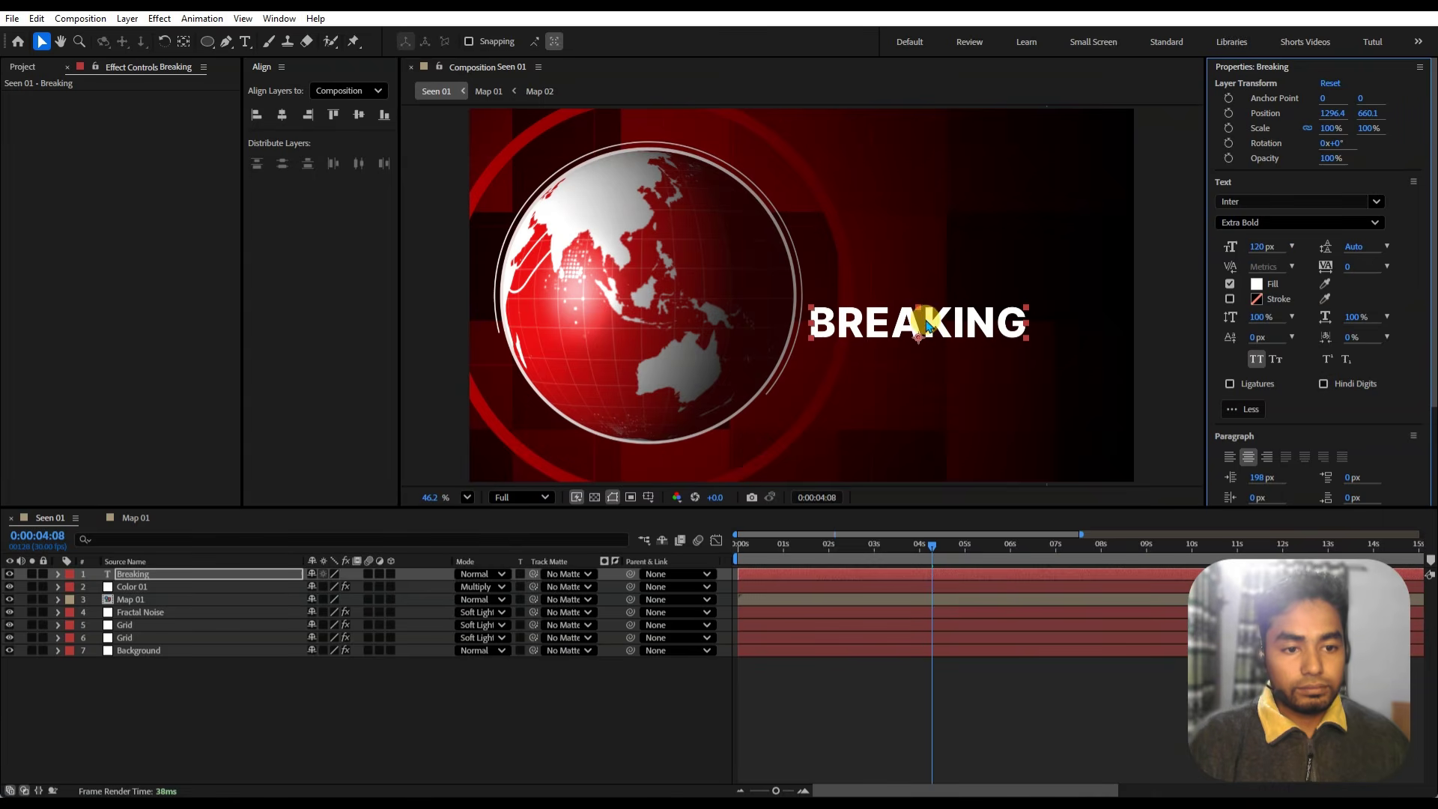
drag(929, 323, 1007, 323)
- Duplicate the BREAKING text layer and replace the copy's wording with "The Latest News" copied from Note.txt in Notepad
key(ctrl+d)
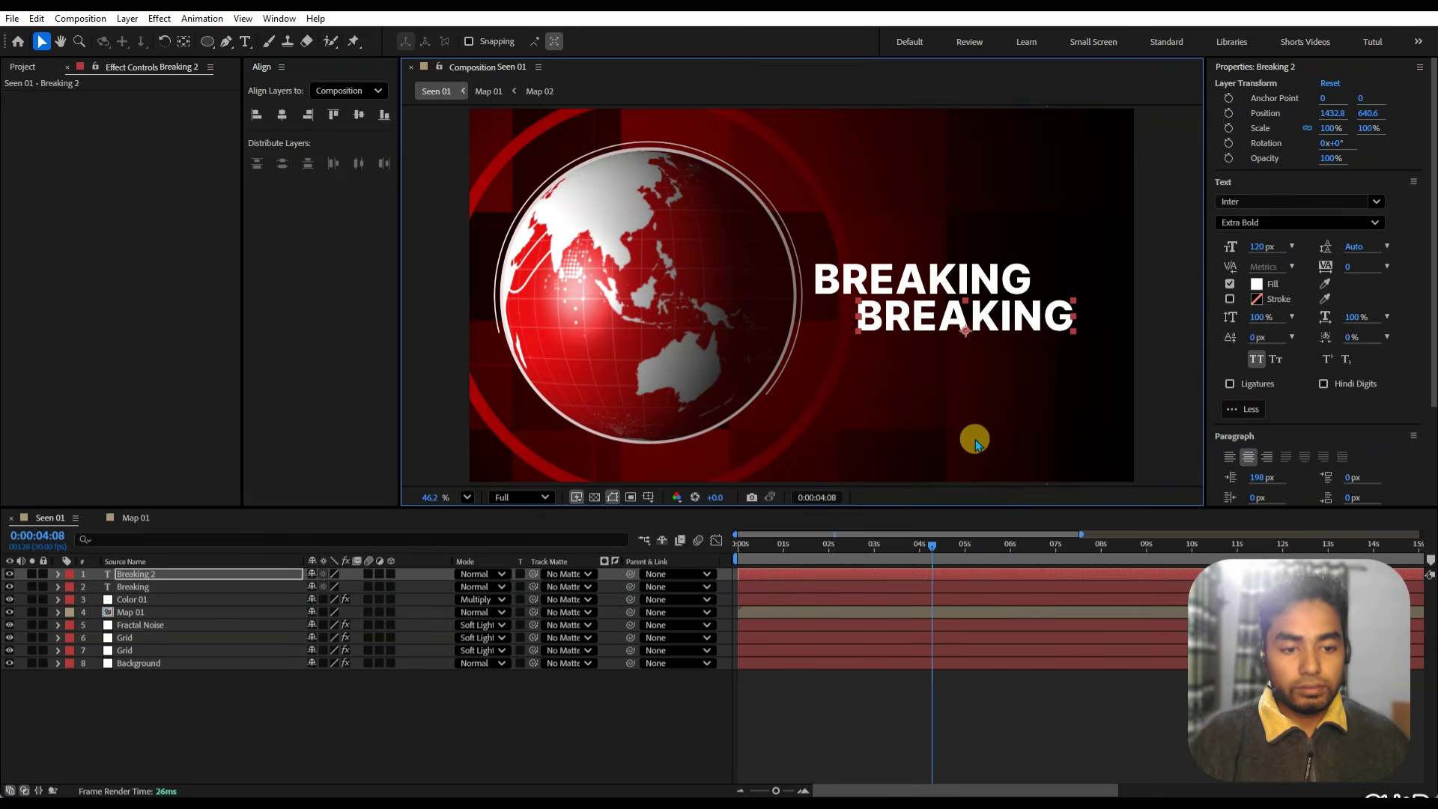
click(804, 793)
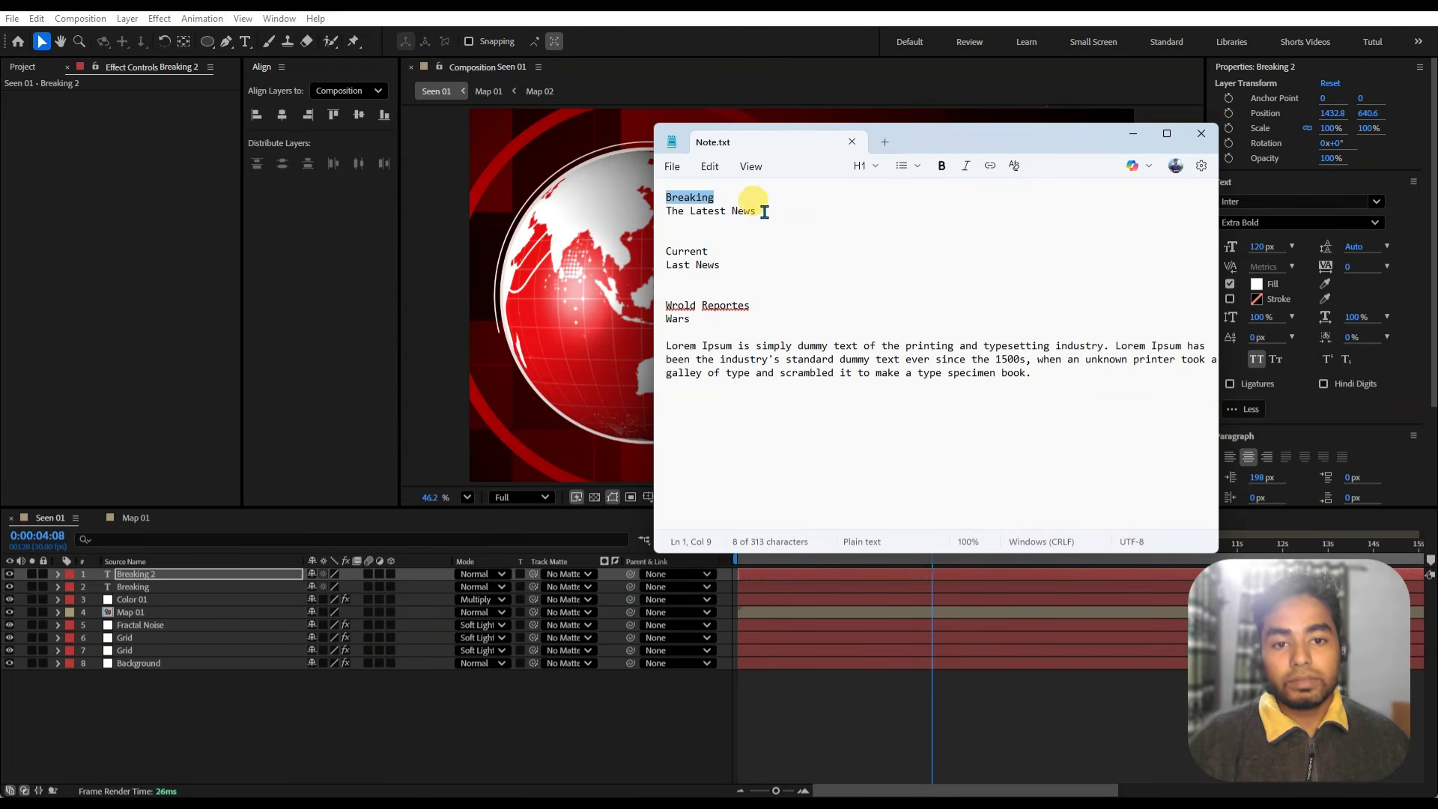
drag(764, 209, 621, 213)
key(ctrl+c)
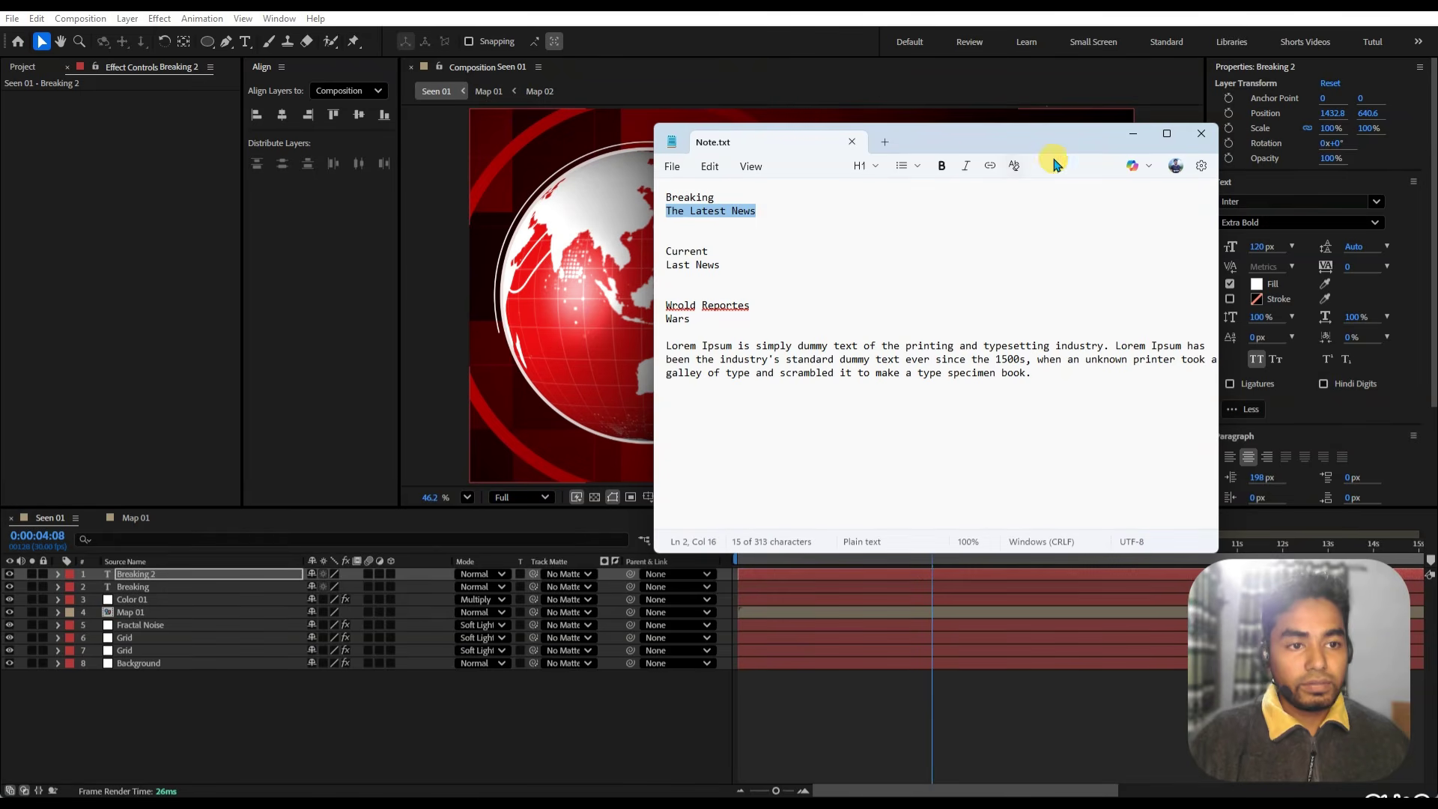
click(1136, 135)
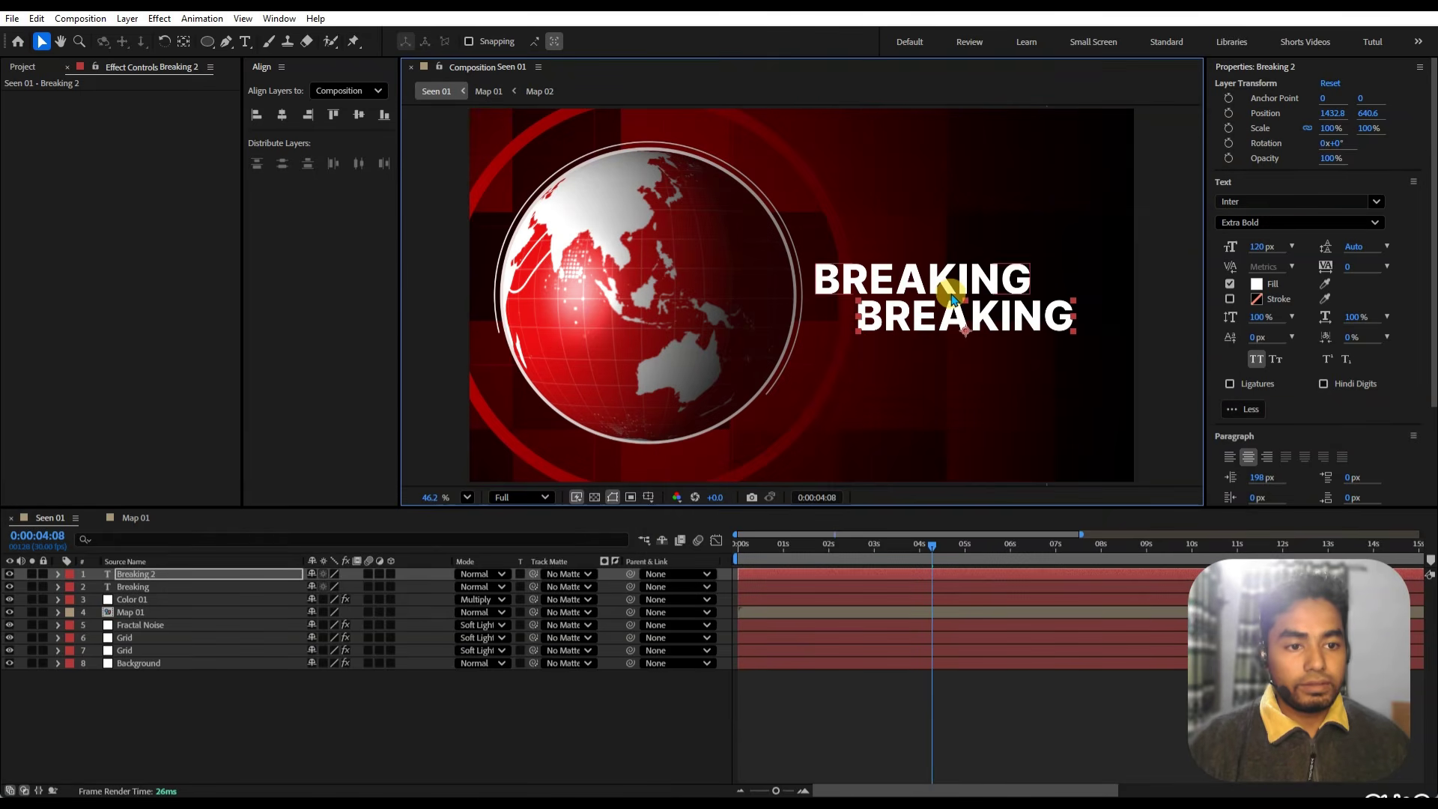
double_click(926, 332)
key(ctrl+v)
key(ctrl+a)
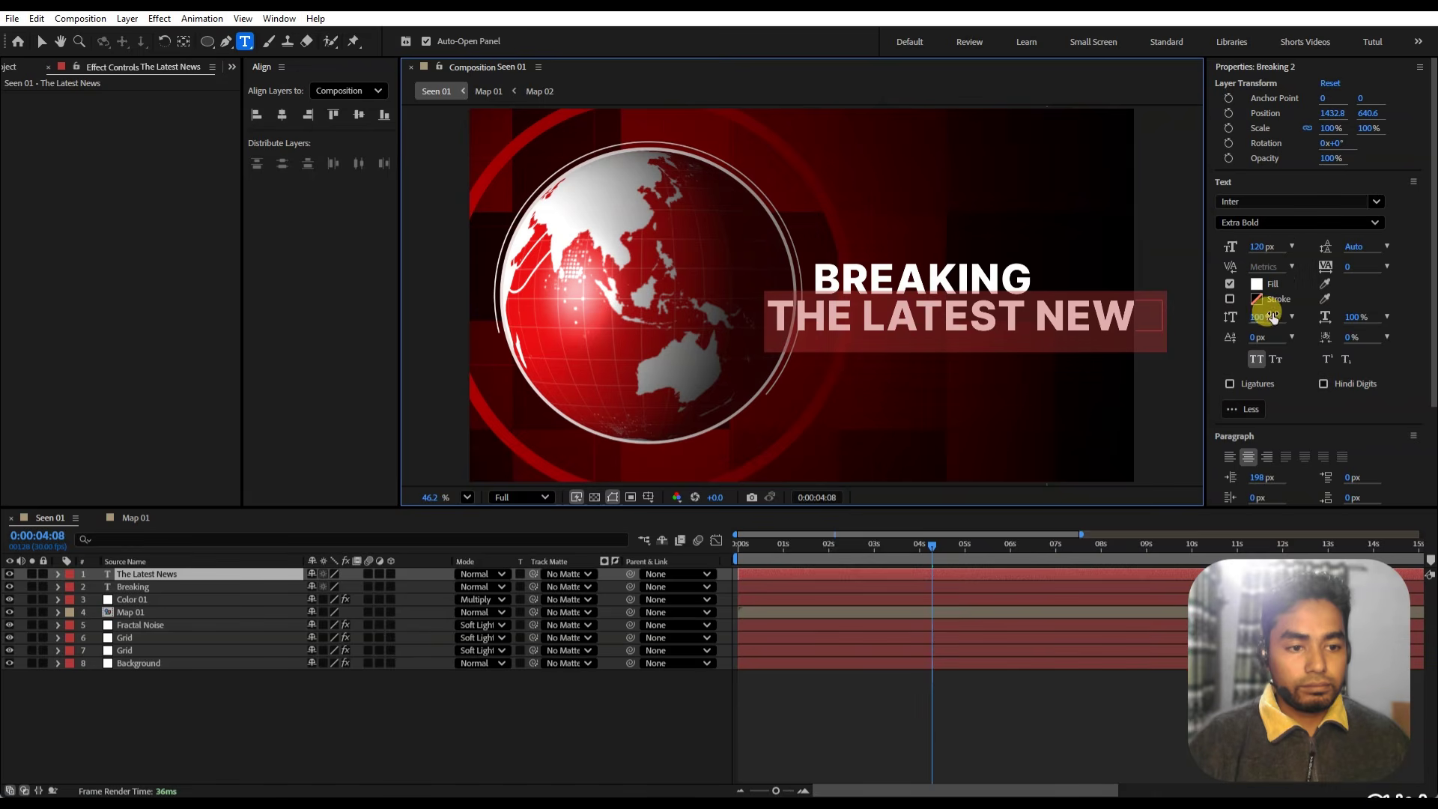
- Reduce the THE LATEST NEWS text to 59 px and change its font style to Medium
drag(1261, 247, 1227, 250)
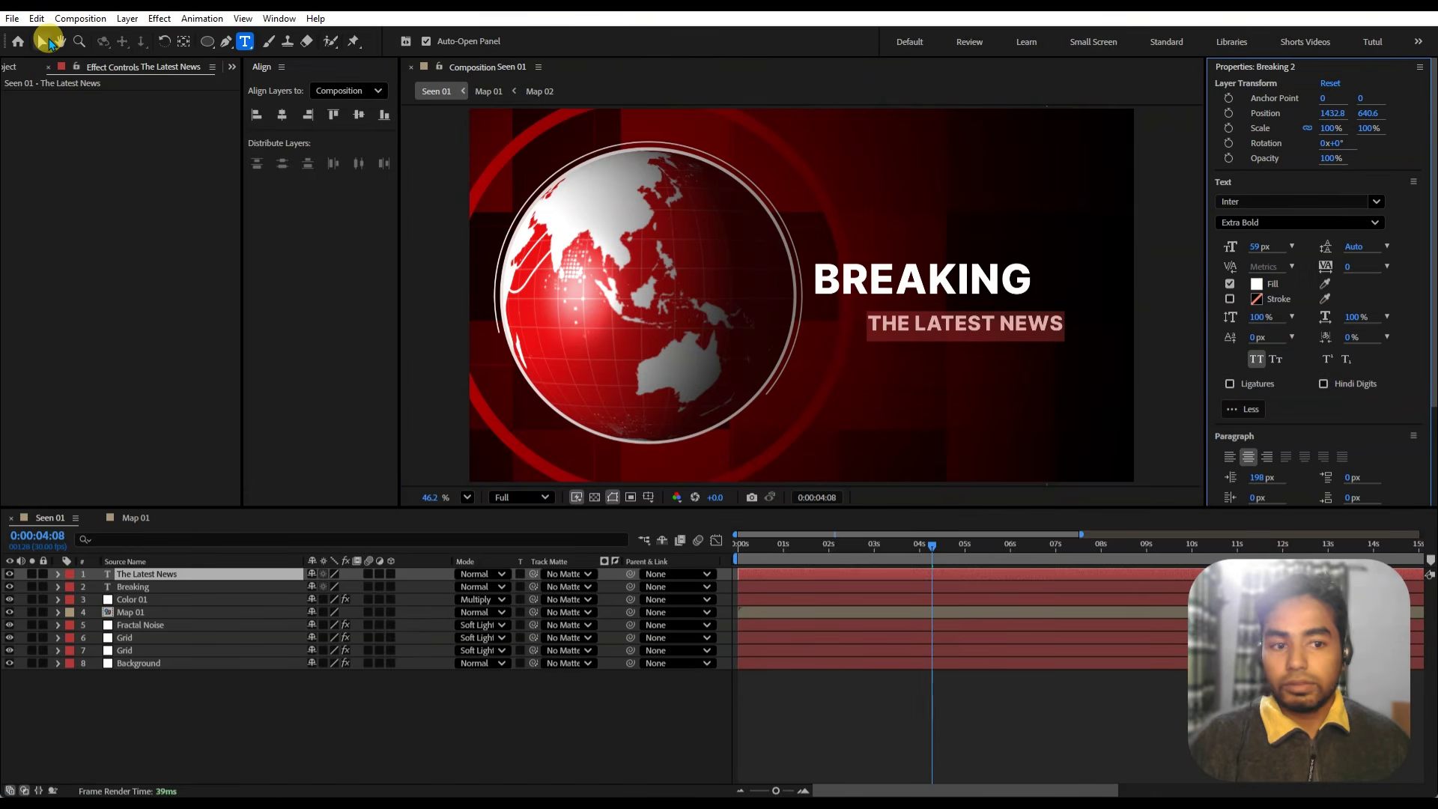
click(1376, 222)
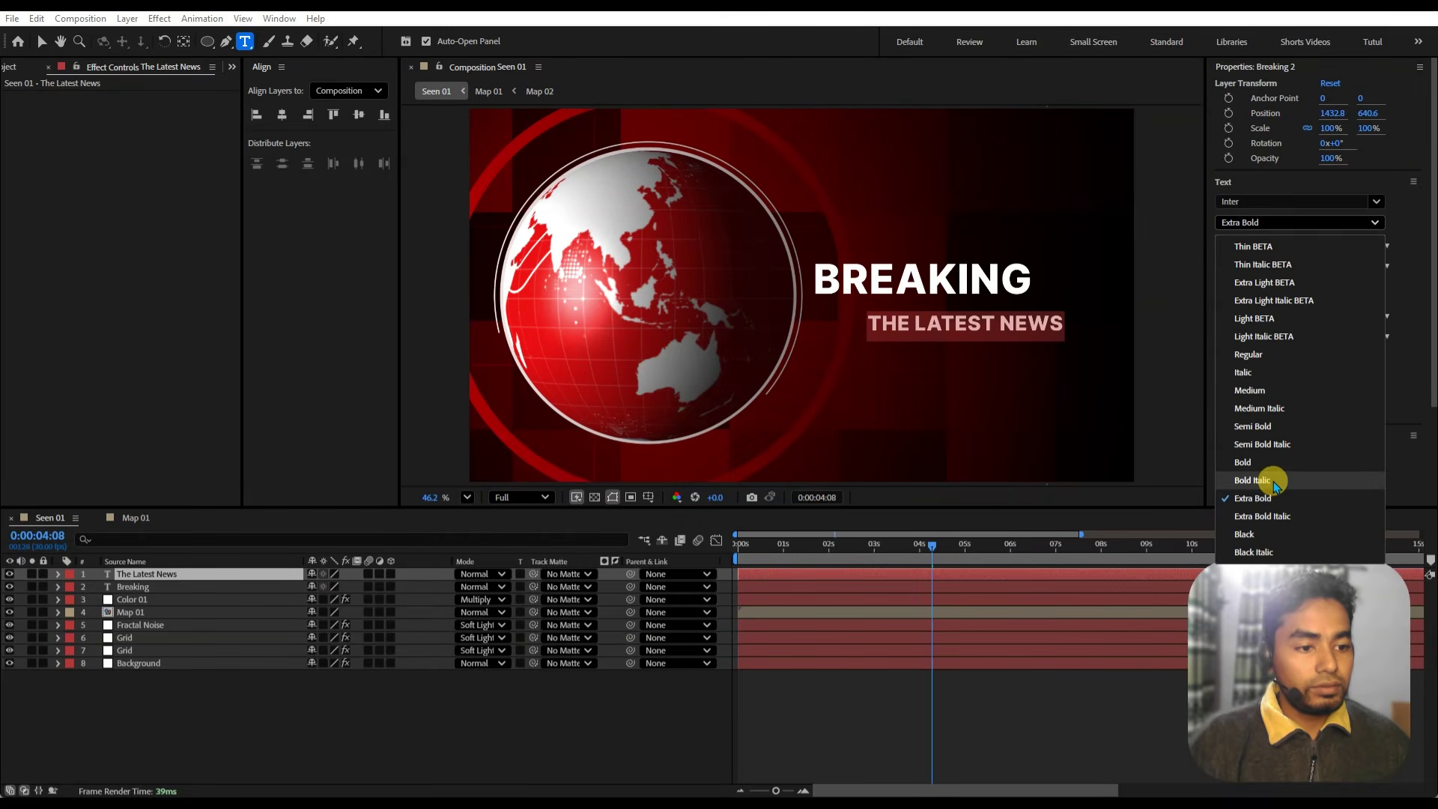
click(1260, 390)
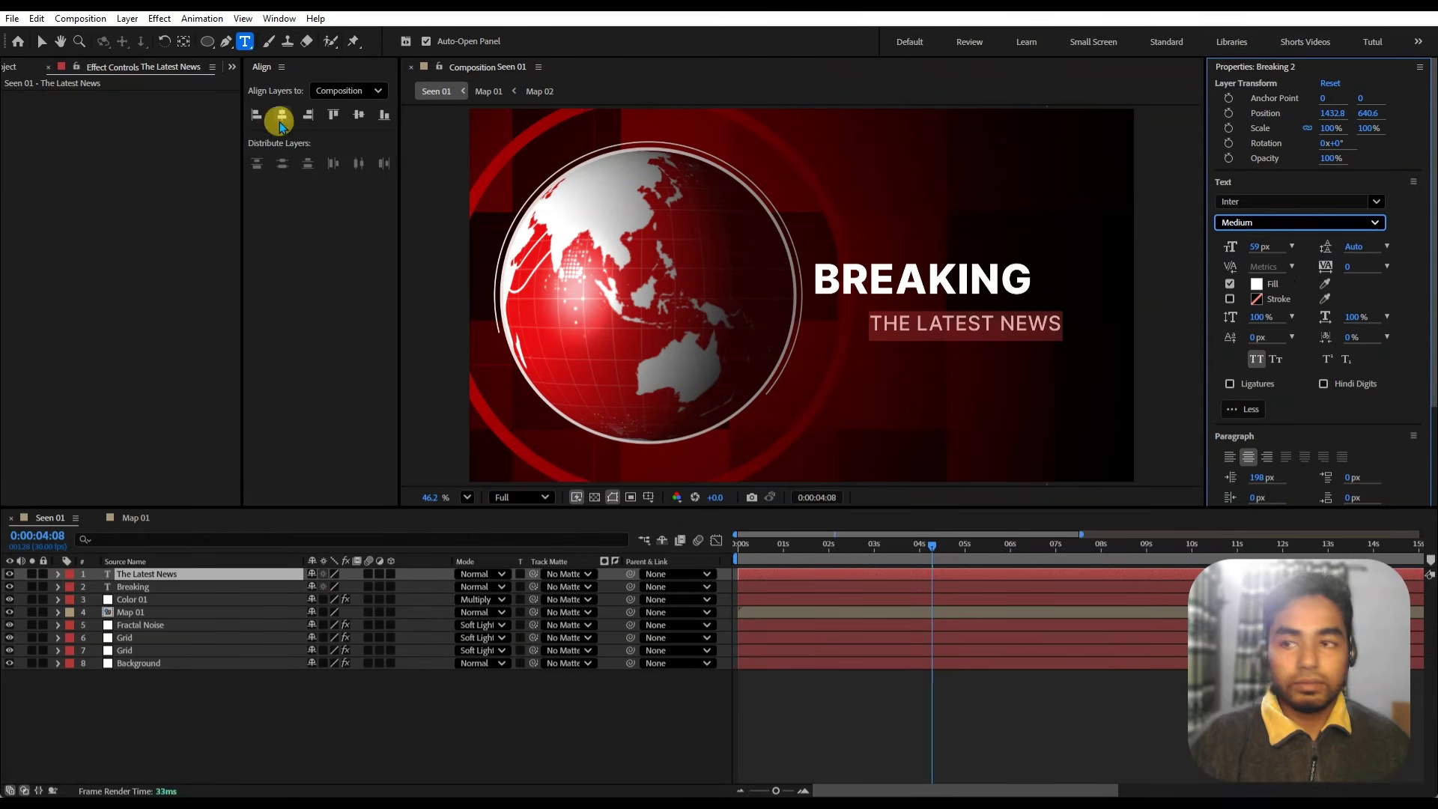
- Move THE LATEST NEWS up close beneath BREAKING, offset toward its end, to a position of about 1476.1, 603.5
click(41, 41)
click(1024, 328)
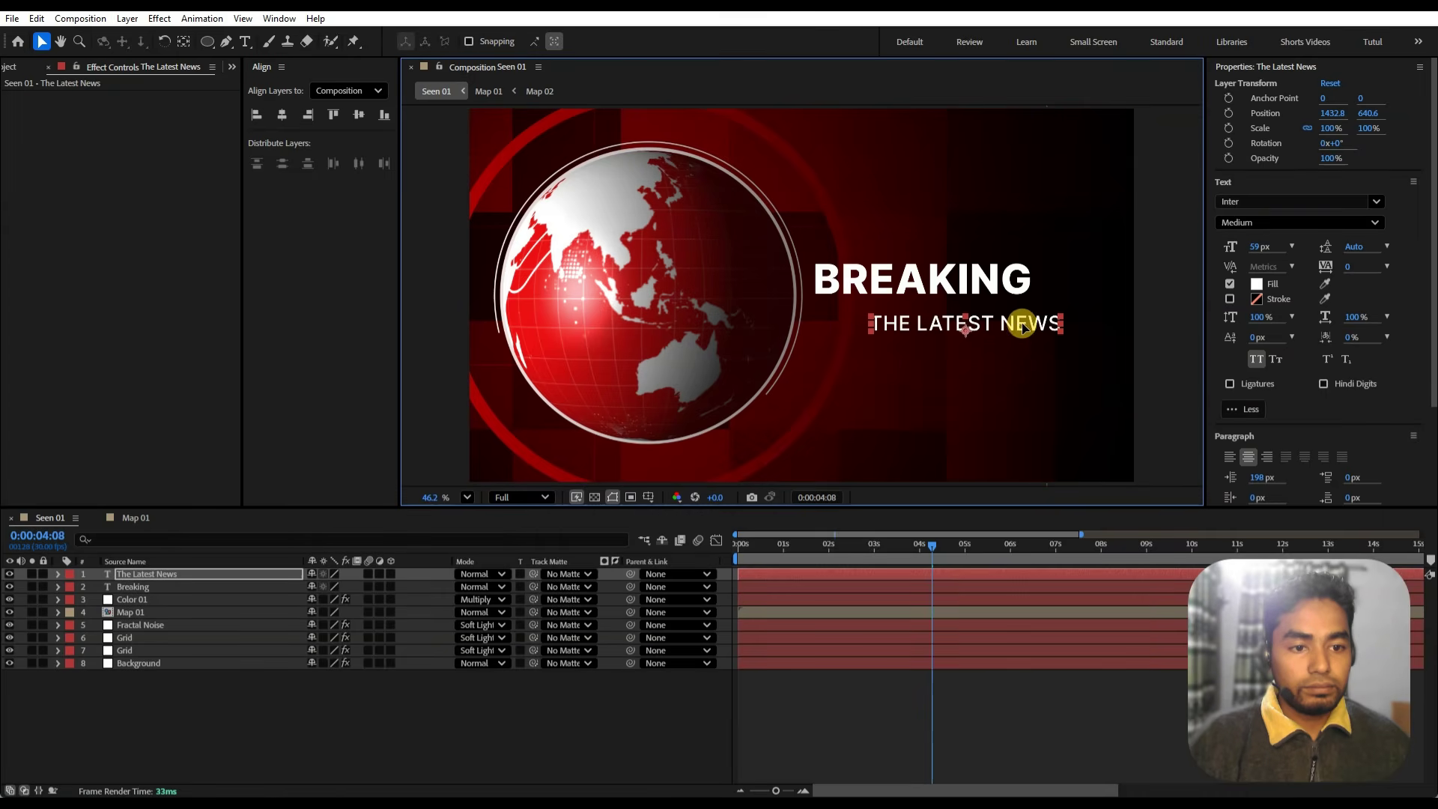
drag(1024, 327, 1037, 315)
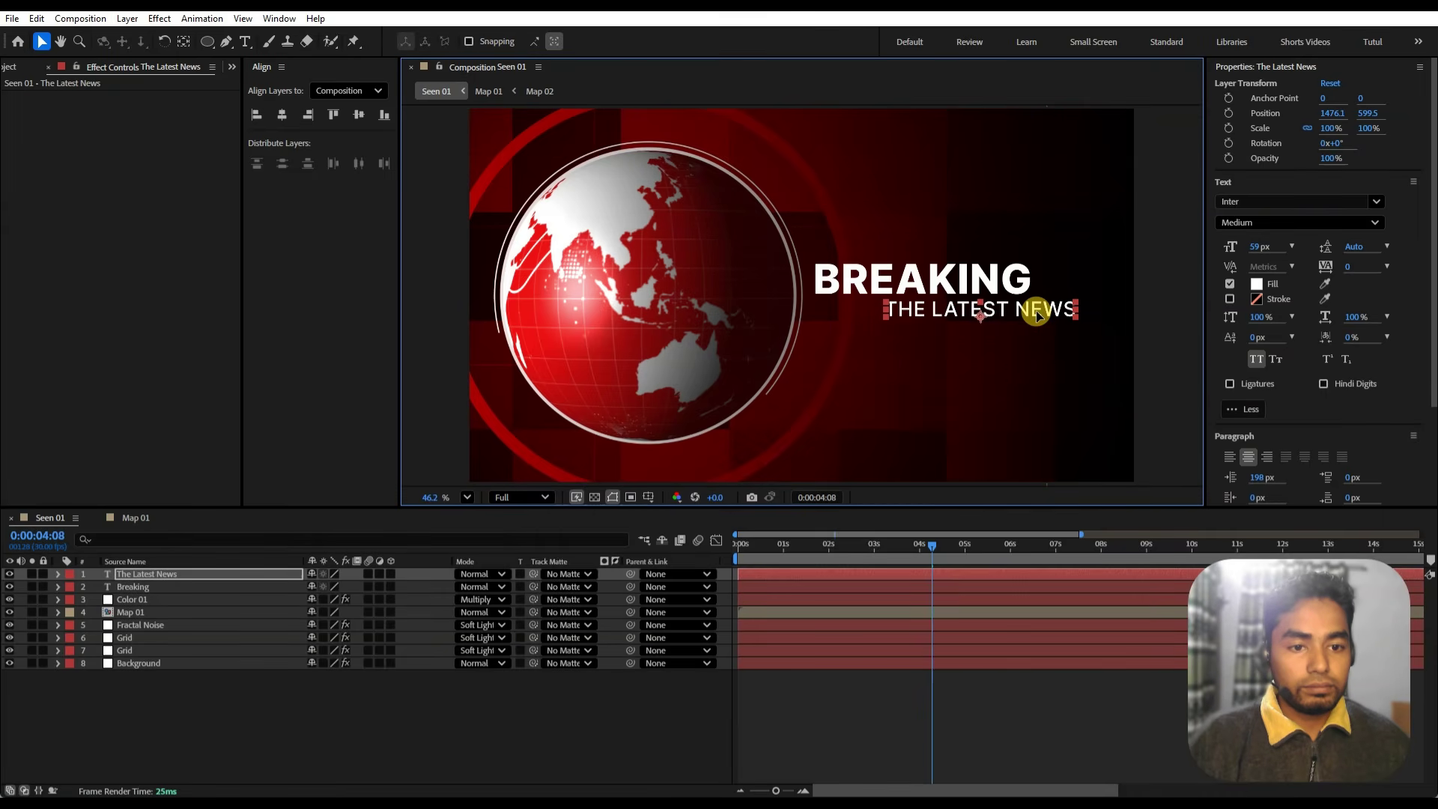
click(680, 684)
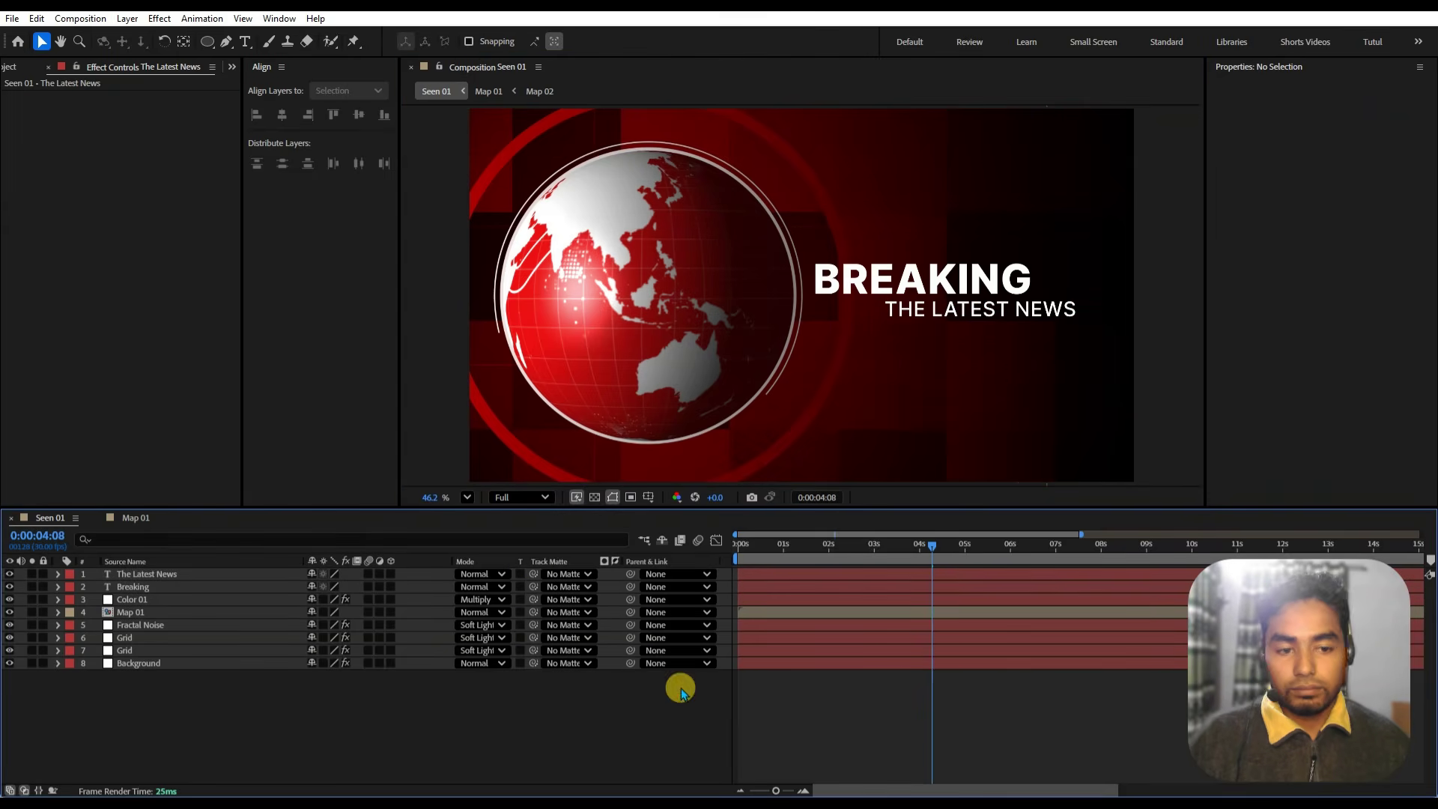
click(1013, 309)
key(Return)
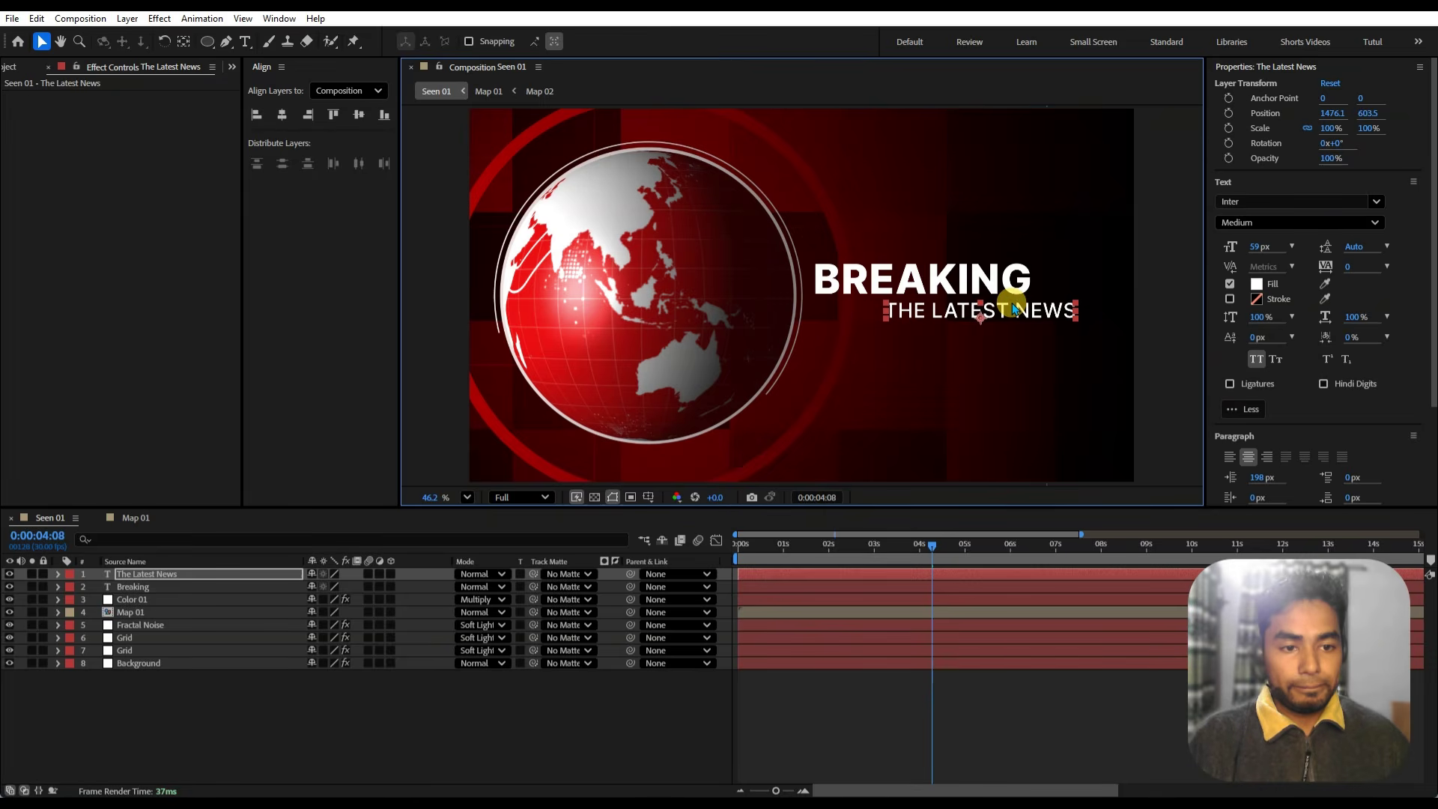
- Select BREAKING and THE LATEST NEWS together and shift both slightly down and away from the globe
click(892, 271)
shift+click(981, 316)
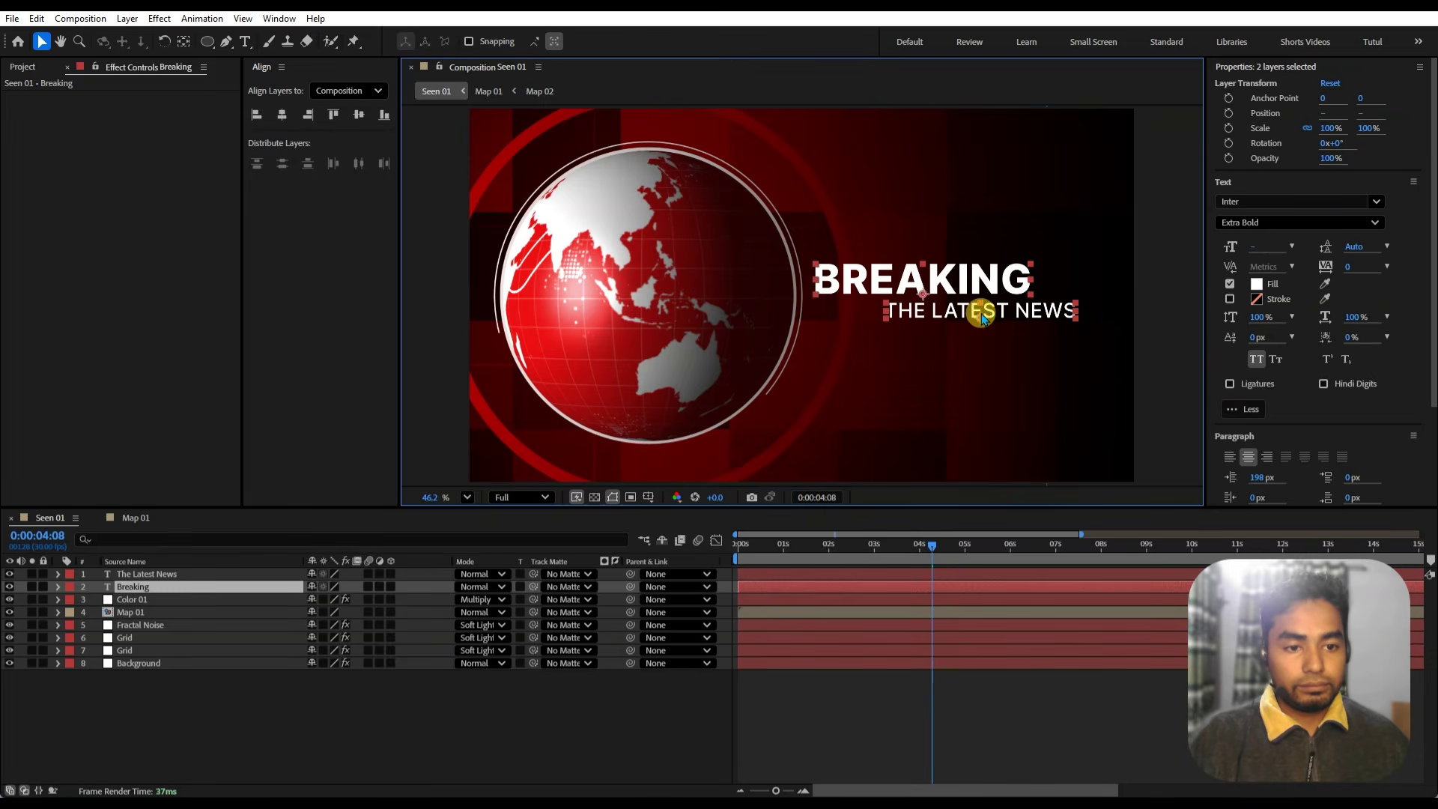
drag(995, 317, 1010, 327)
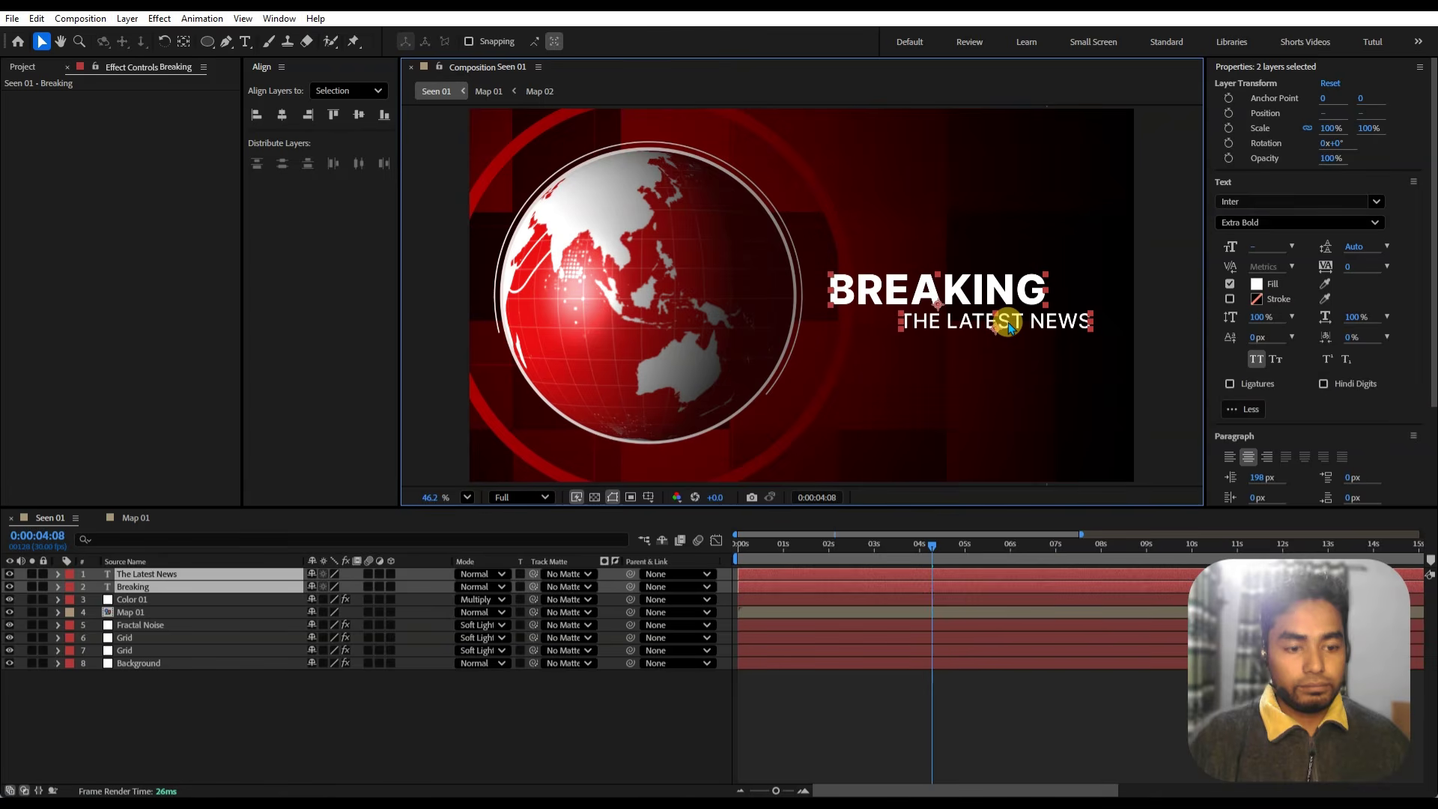
- Show the title and action safe guides and preview the Seen 01 composition from the start to check the text placement
key(apostrophe)
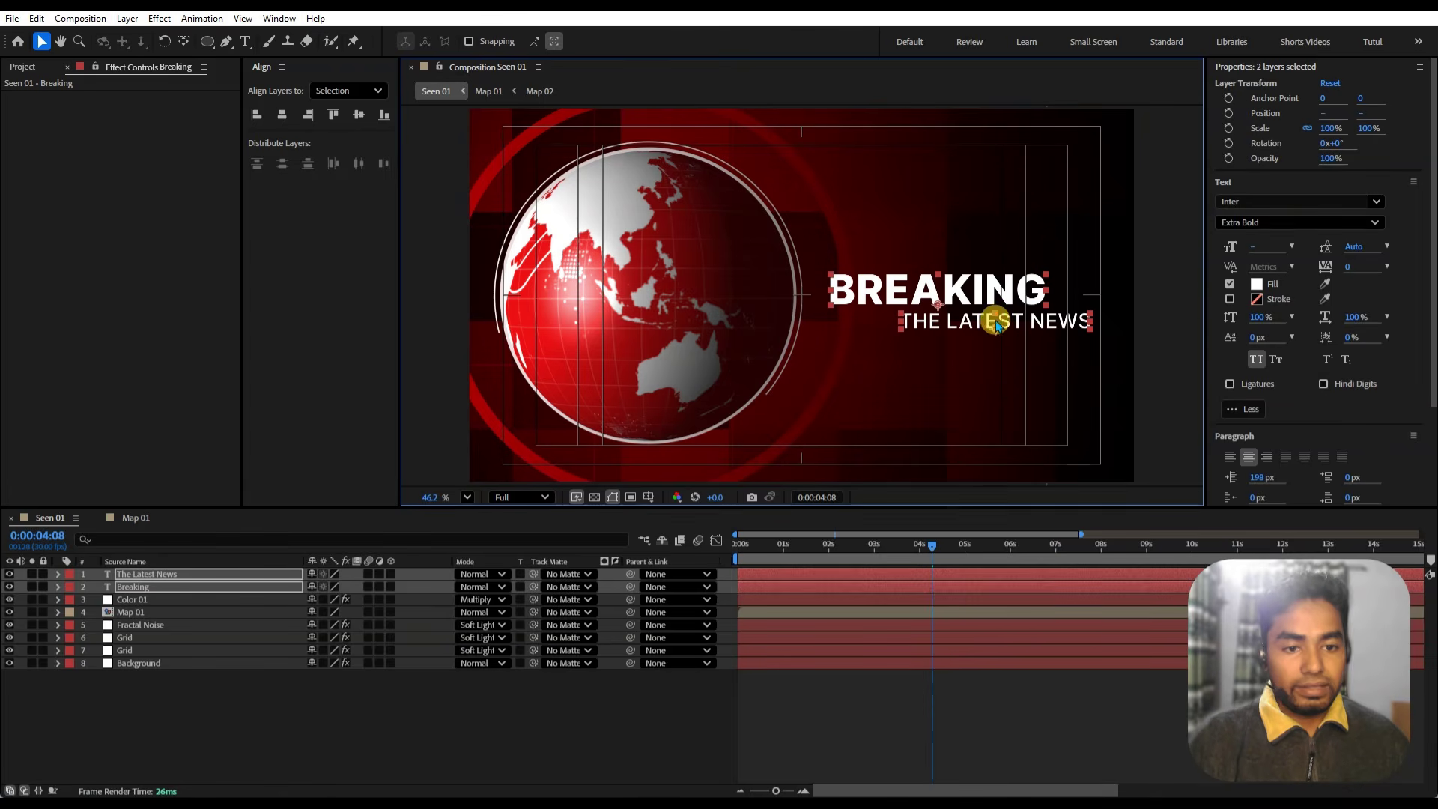
click(616, 731)
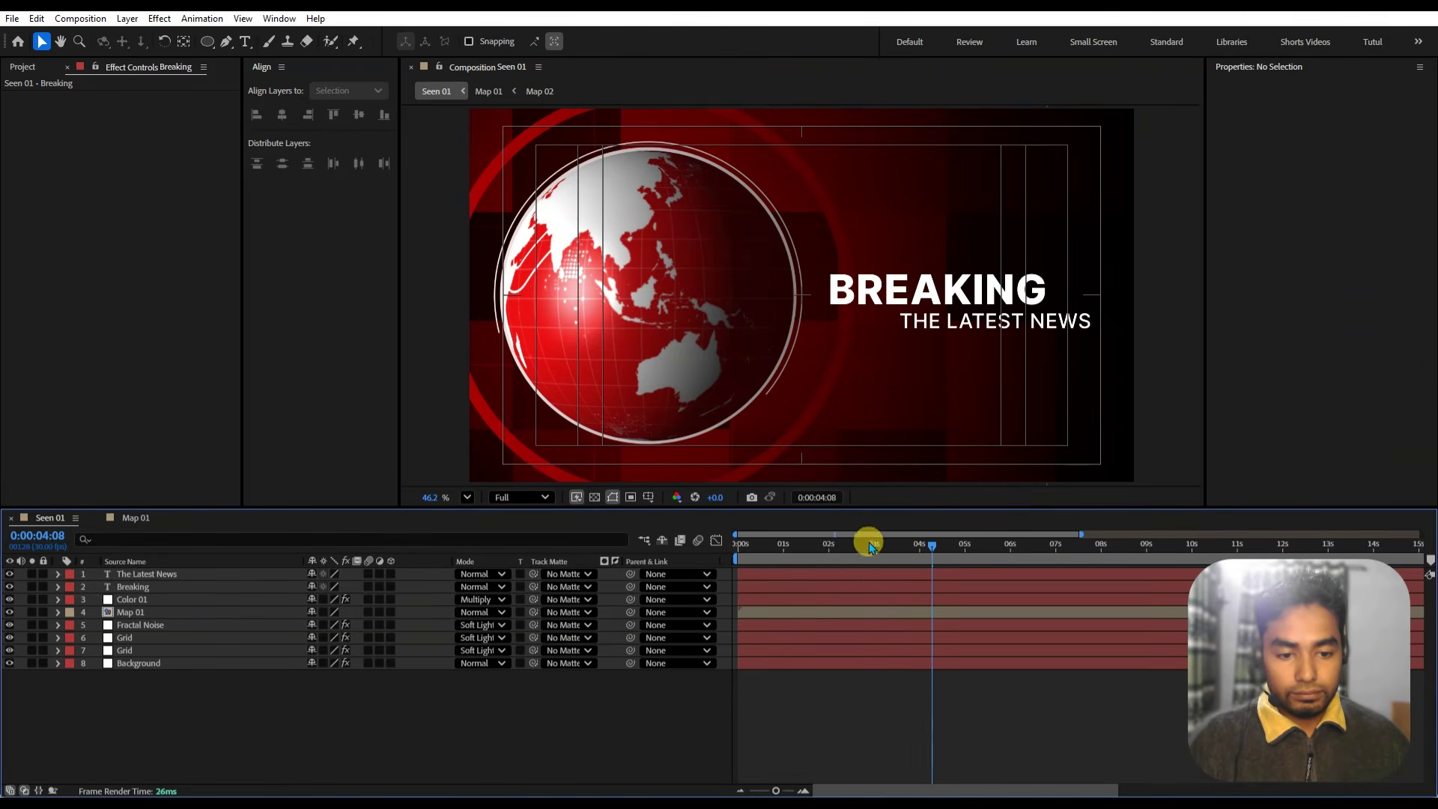
key(space)
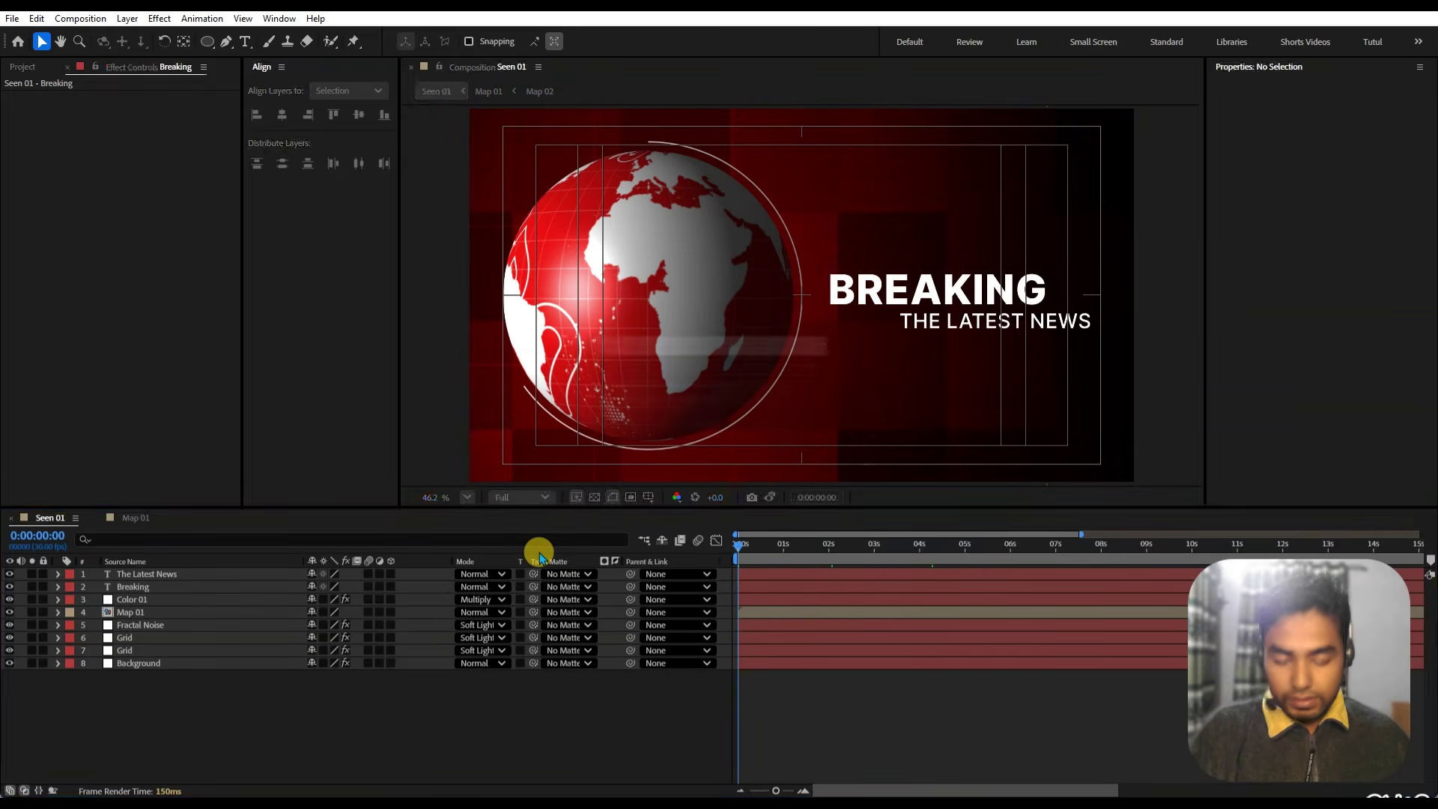
- Hide the title/action safe guides and move The Latest News layer below the Breaking layer
key(space)
key(minus)
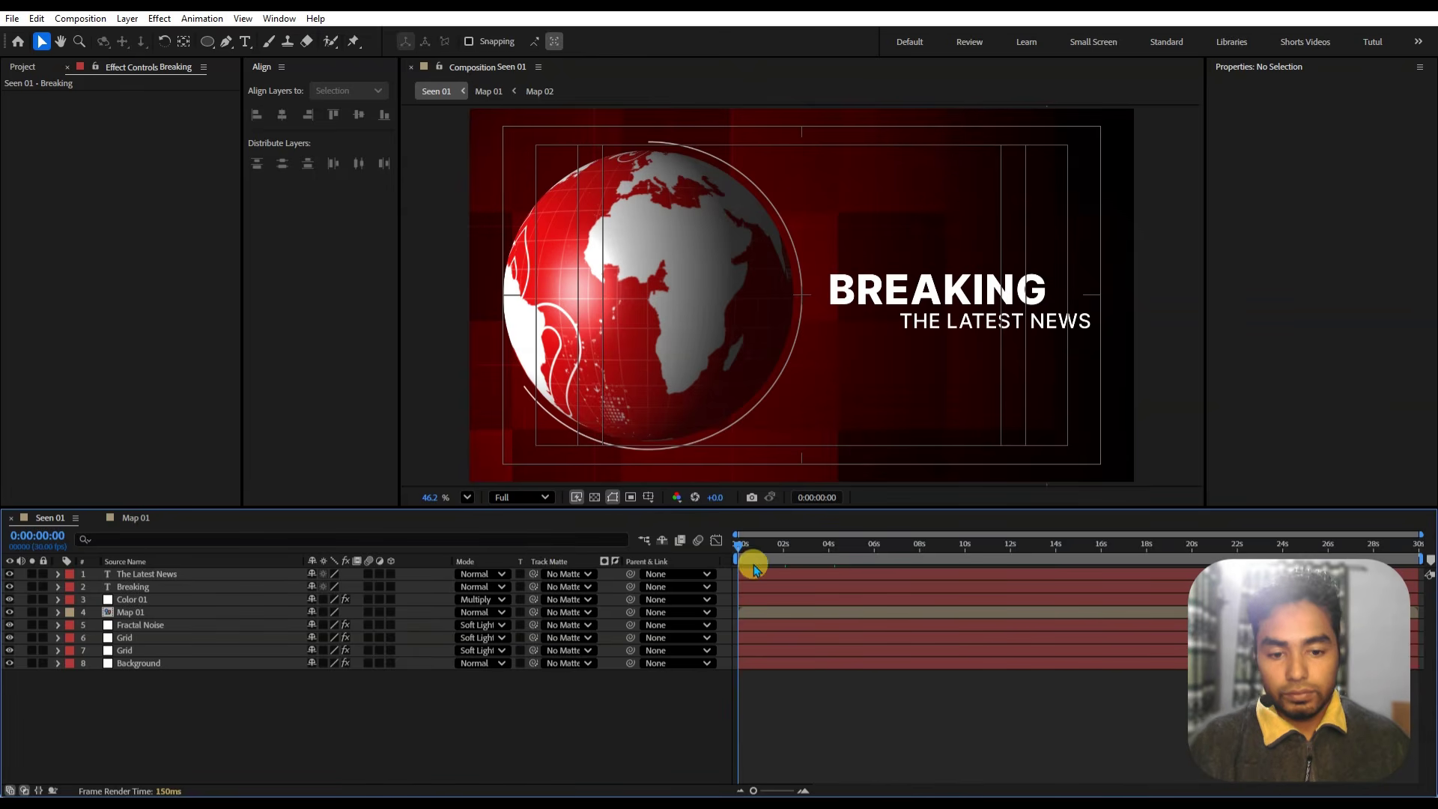
key(apostrophe)
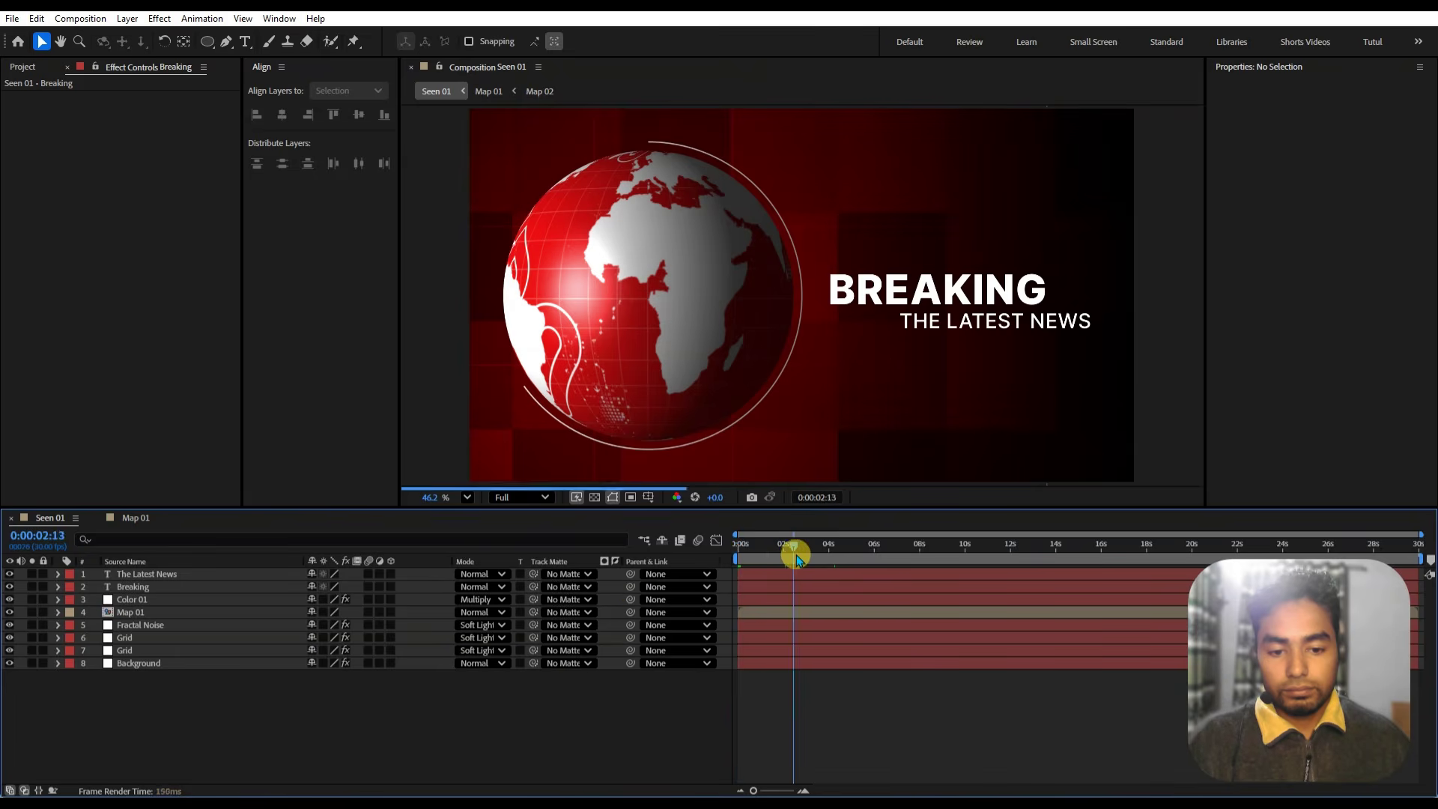
click(150, 580)
drag(150, 580, 152, 586)
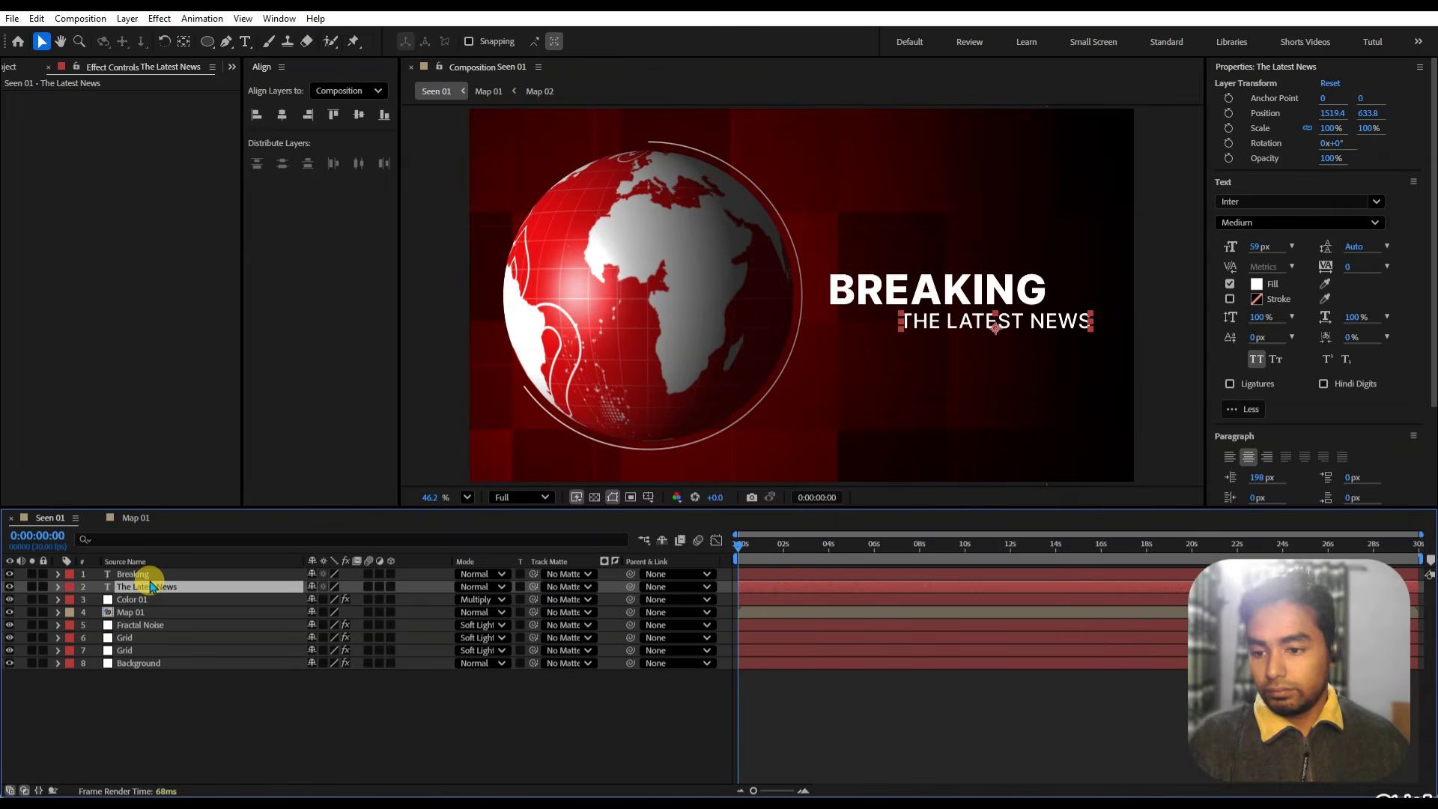
- Start a Position animation on the Breaking layer at 0:00:00:00 with an X value of 1323.7
click(149, 578)
key(p)
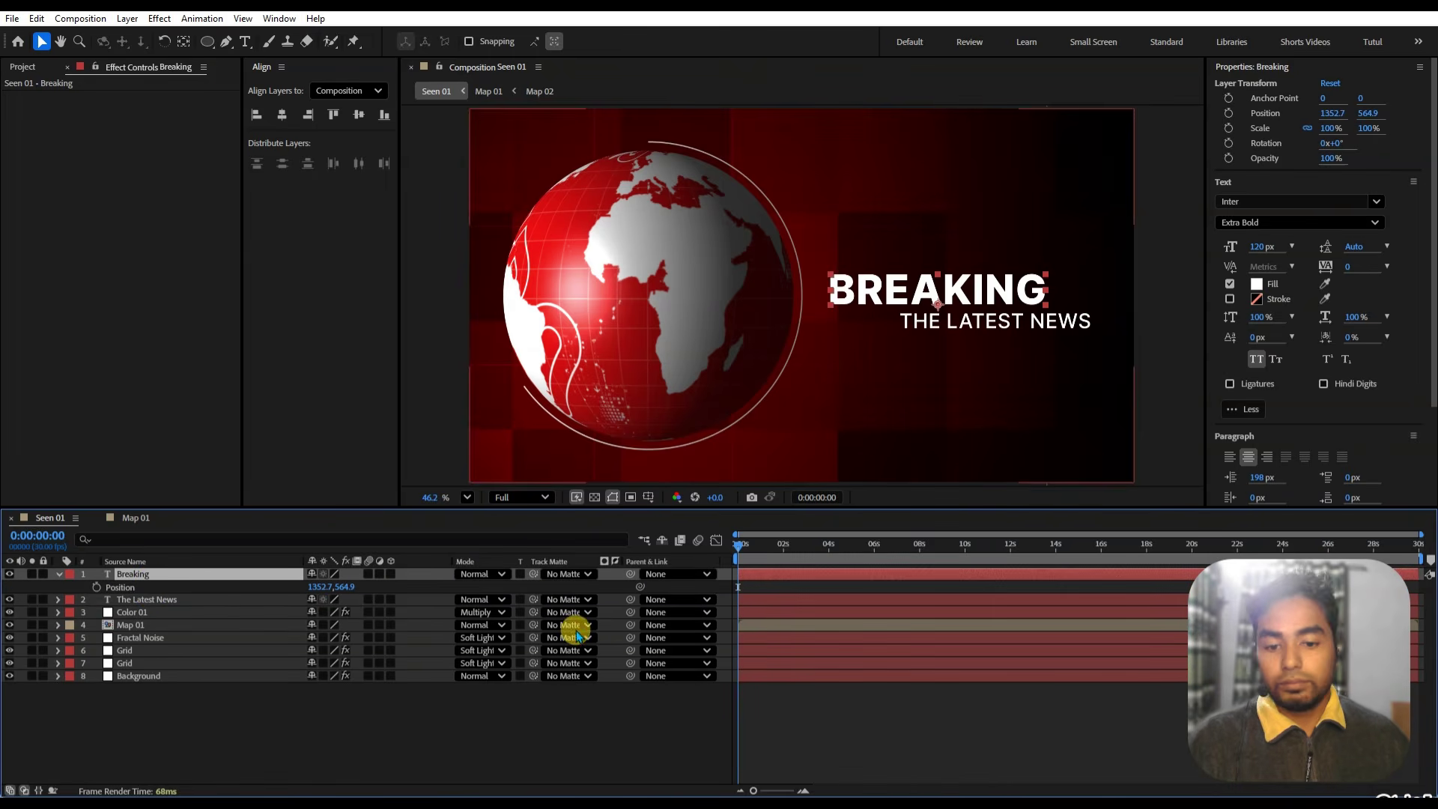
click(97, 587)
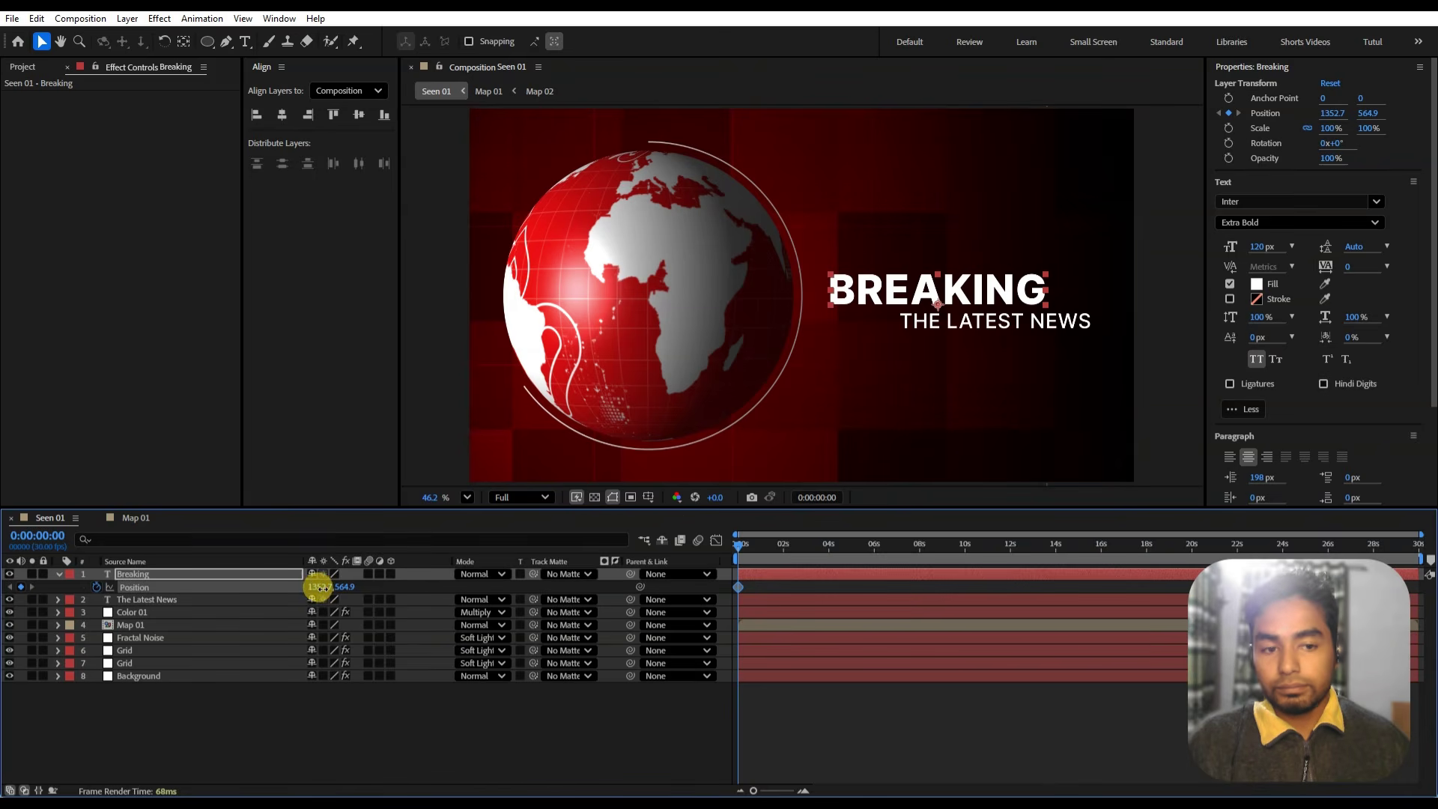
drag(319, 588, 302, 592)
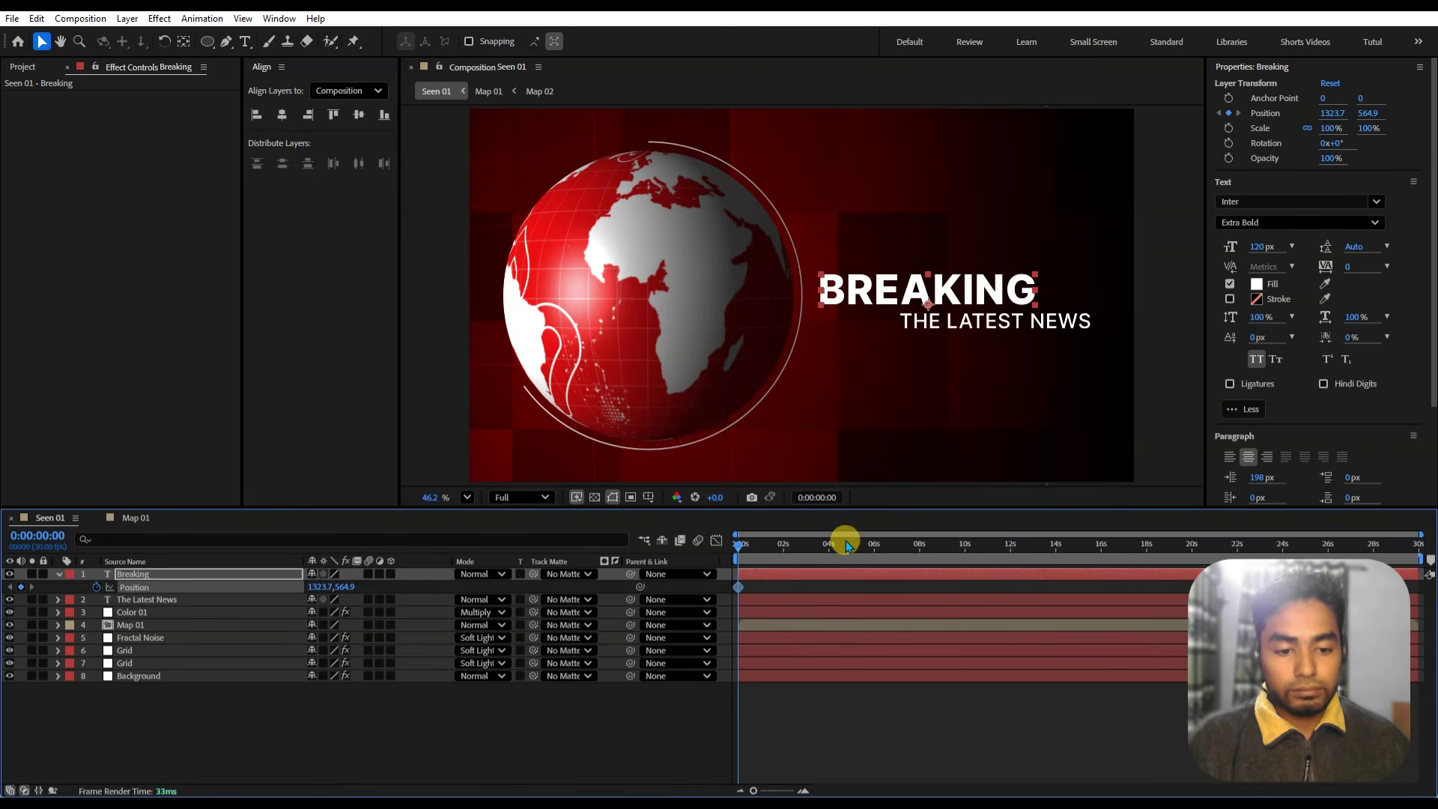
- Keyframe the Breaking layer's Position at 0:00:04:08 with an X value of 1434.7
drag(822, 551, 936, 627)
key(equal)
key(minus)
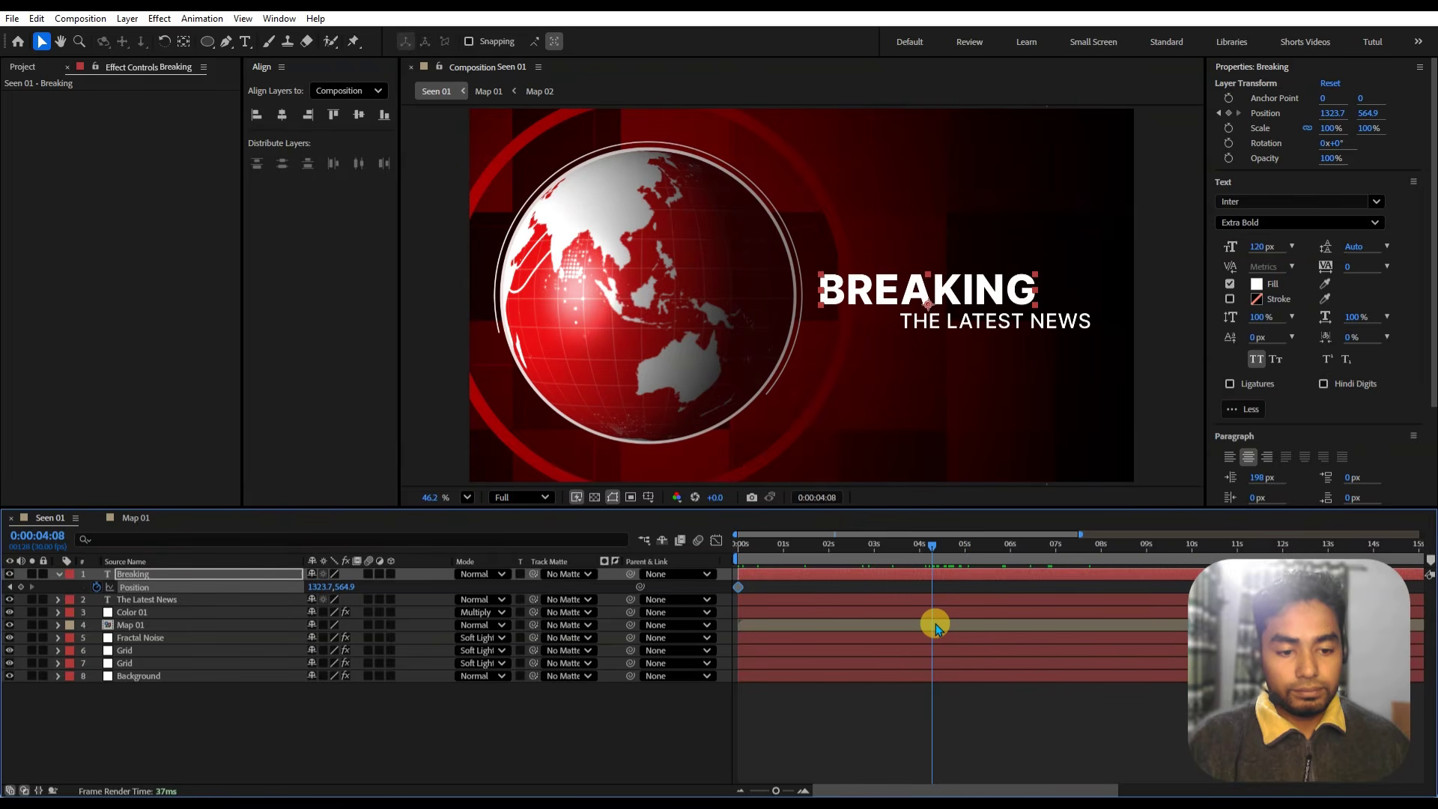
drag(327, 589, 430, 606)
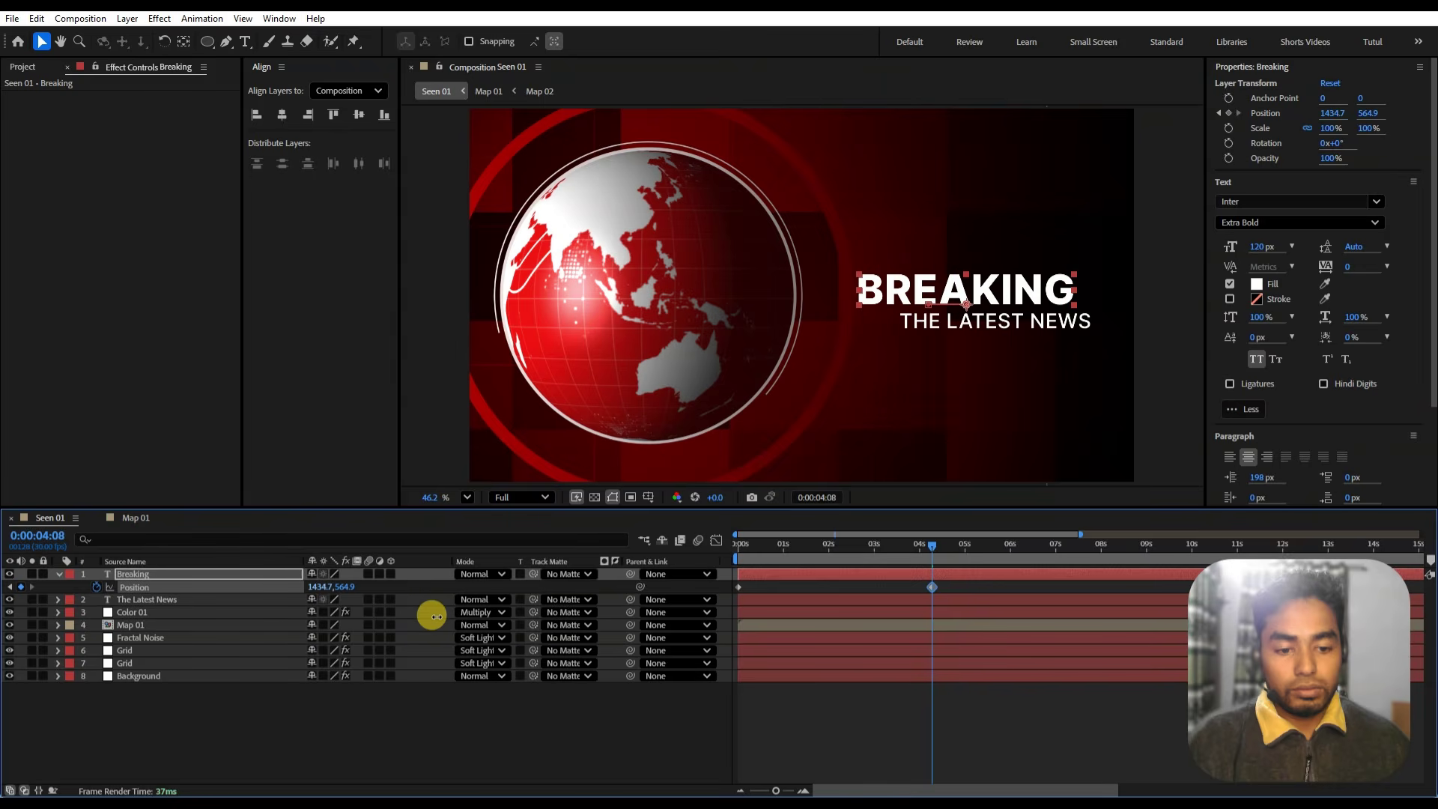
- Add Position keyframes to The Latest News layer at 0:00:04:08 and 0:00:00:00
click(187, 601)
key(p)
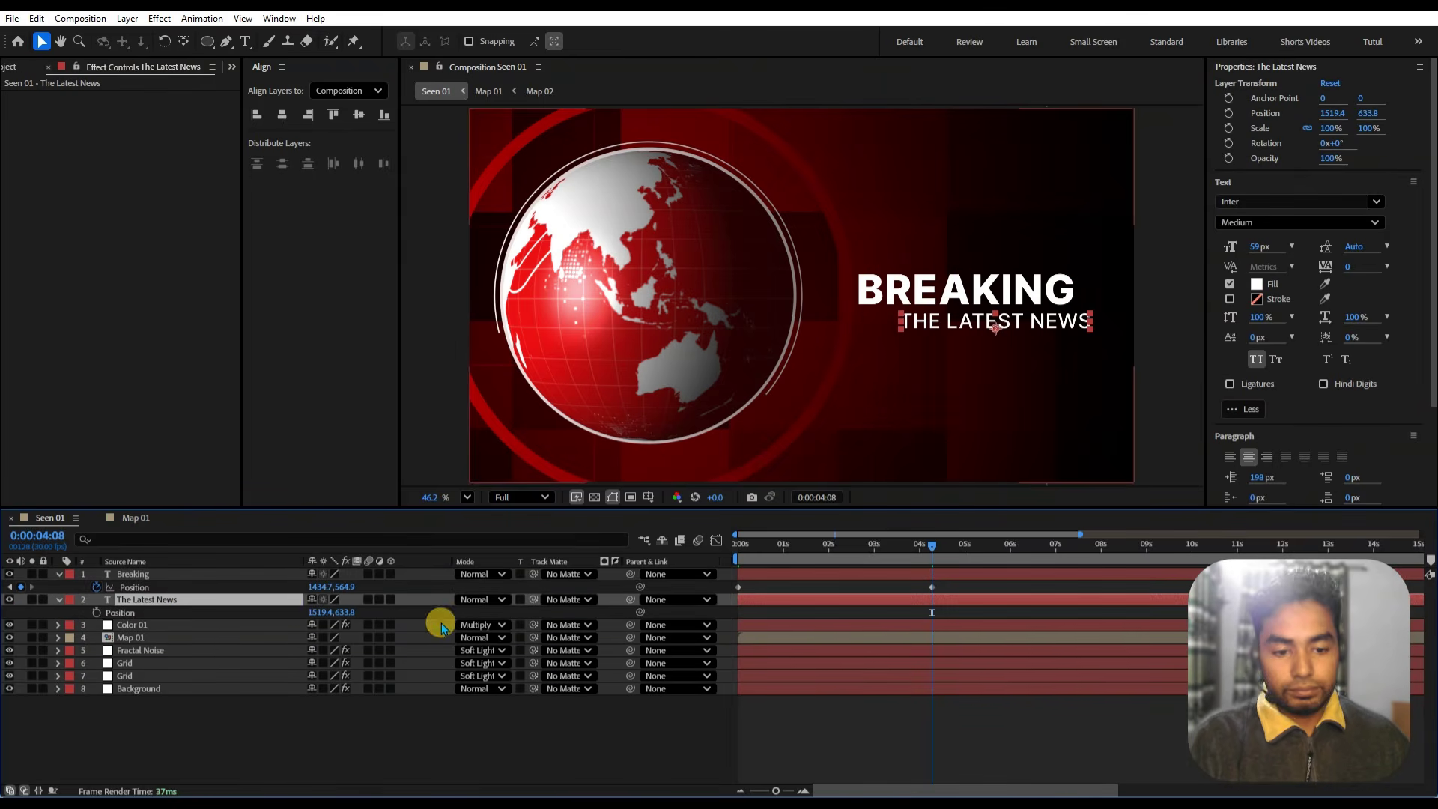
click(96, 612)
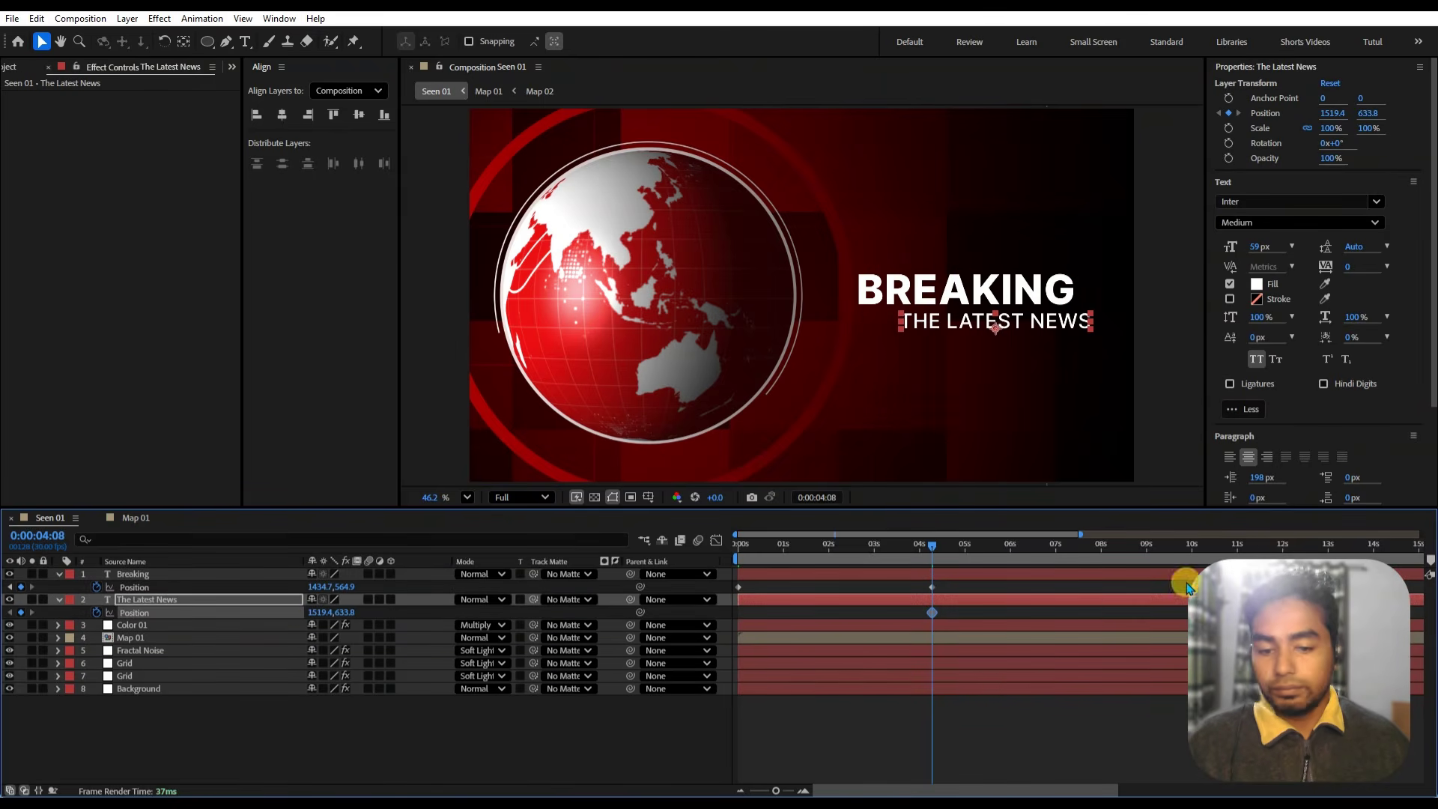
drag(946, 557, 714, 544)
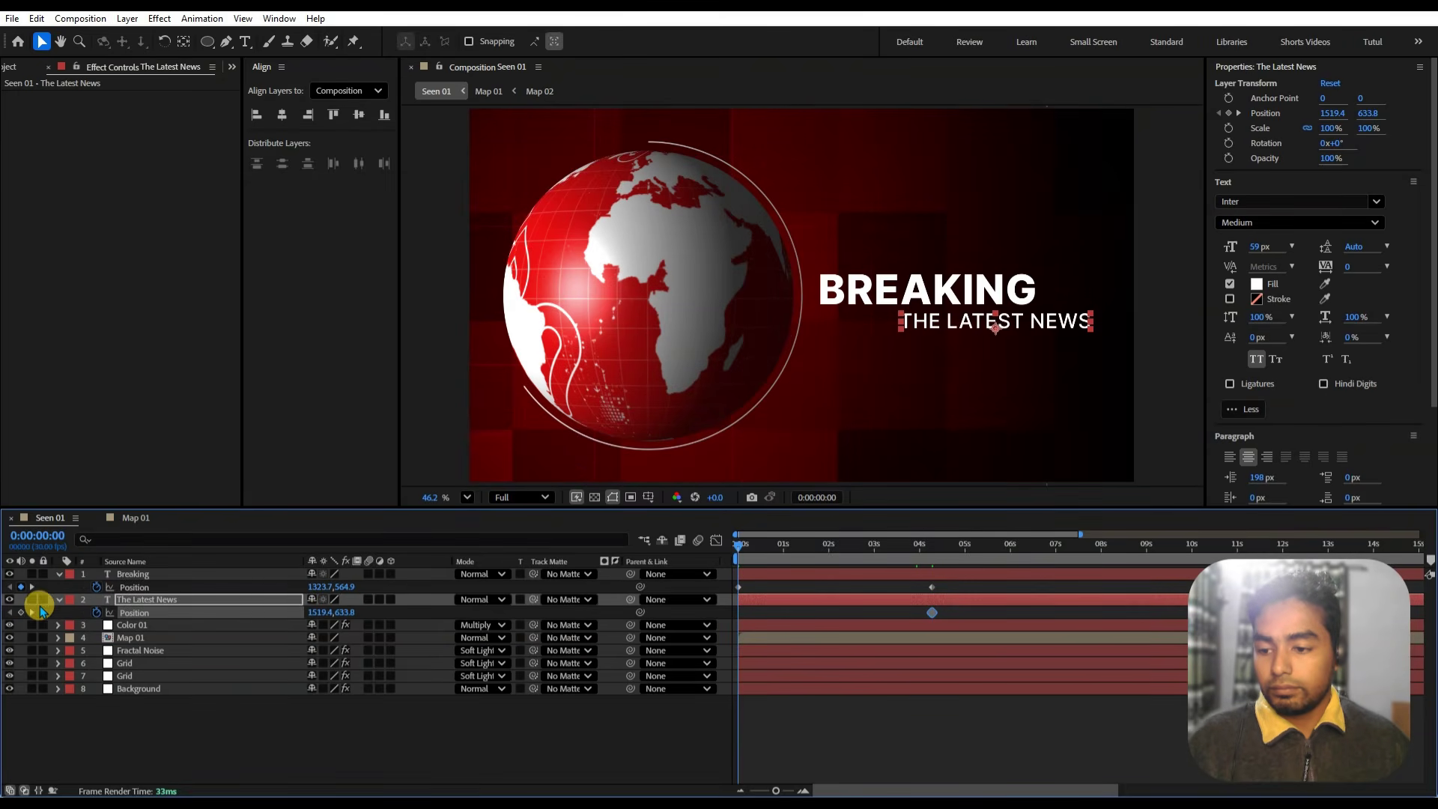
click(23, 612)
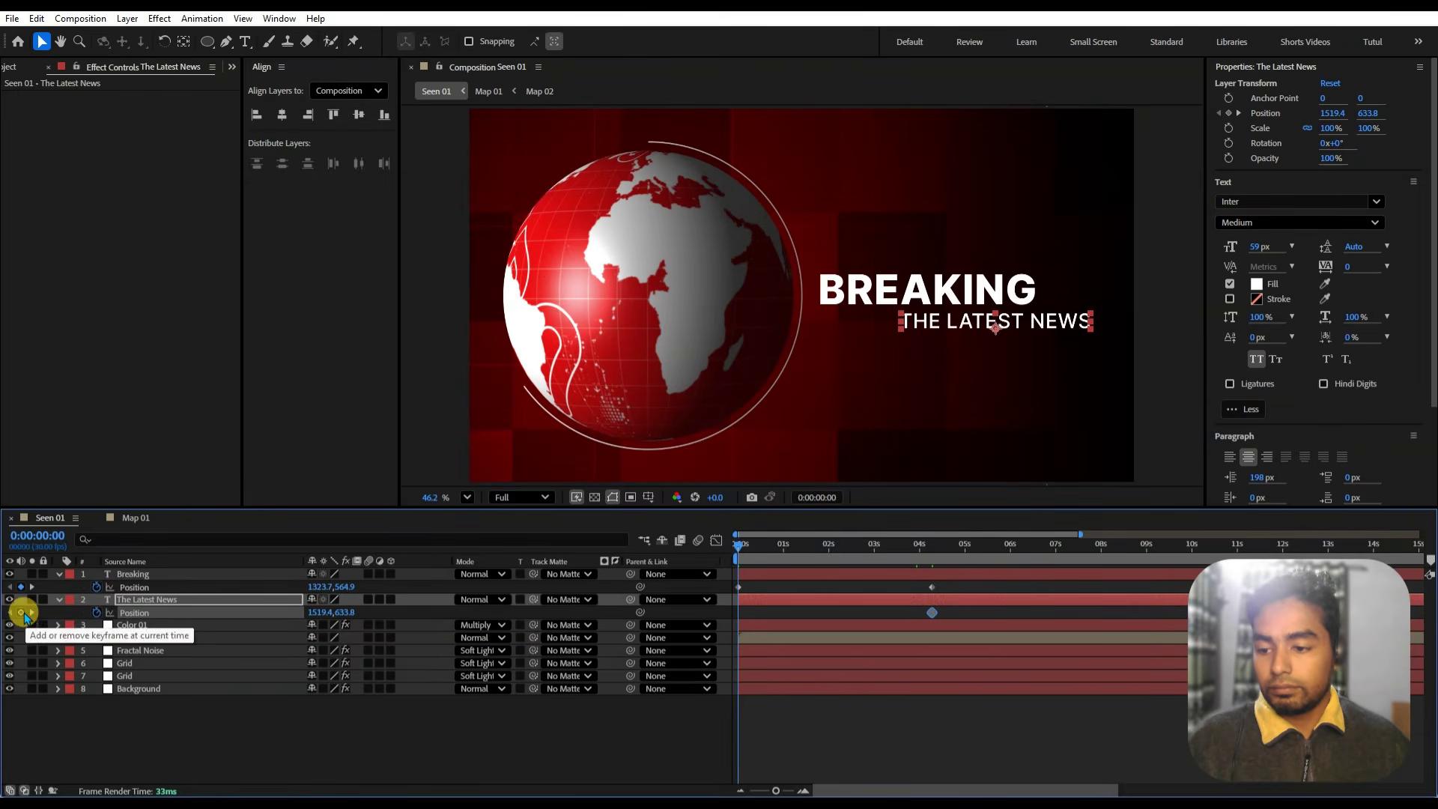
click(642, 727)
- Set The Latest News layer's X position to 1385.4 at 0:00:04:08 and preview the opposing text movement
drag(876, 532, 933, 577)
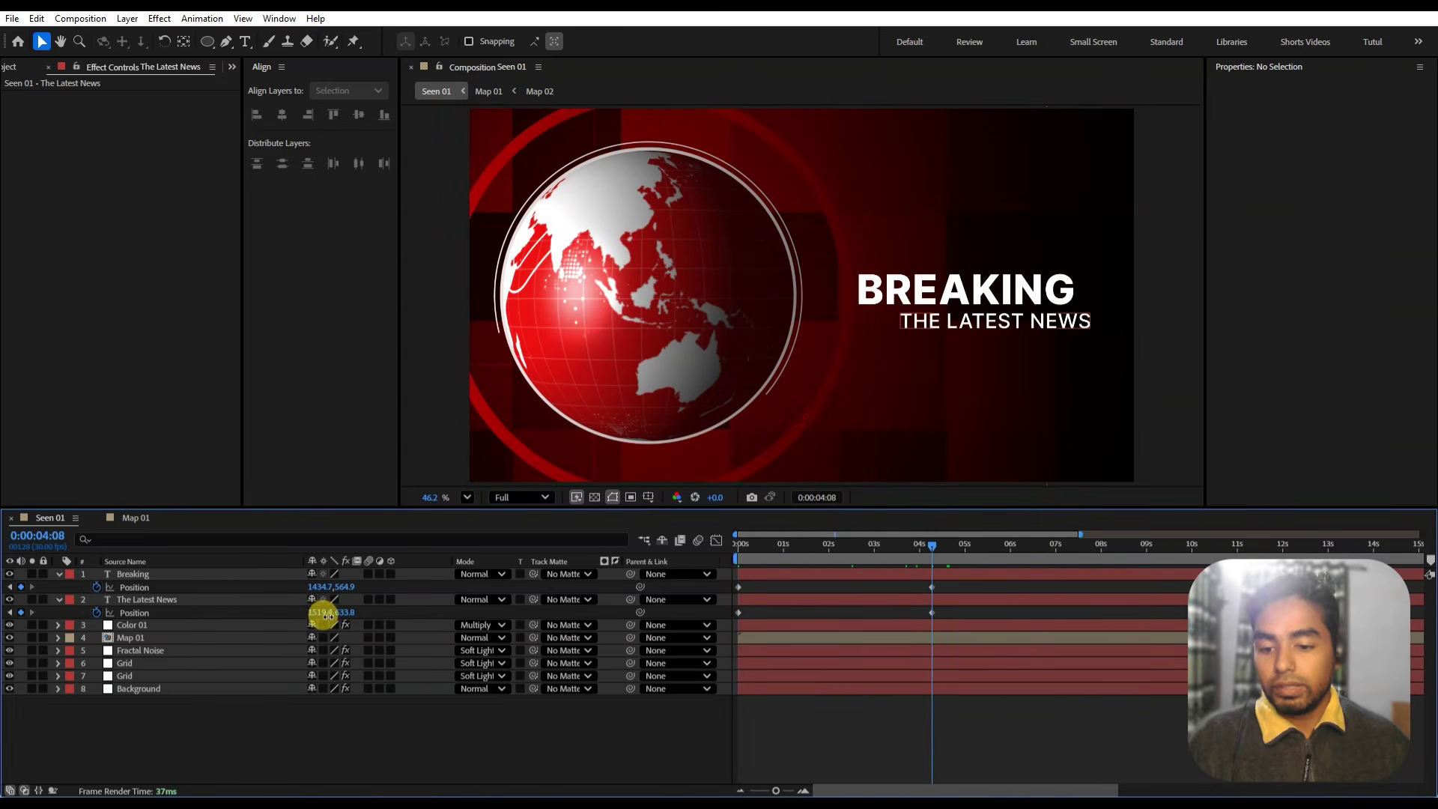
drag(321, 611, 220, 610)
click(500, 744)
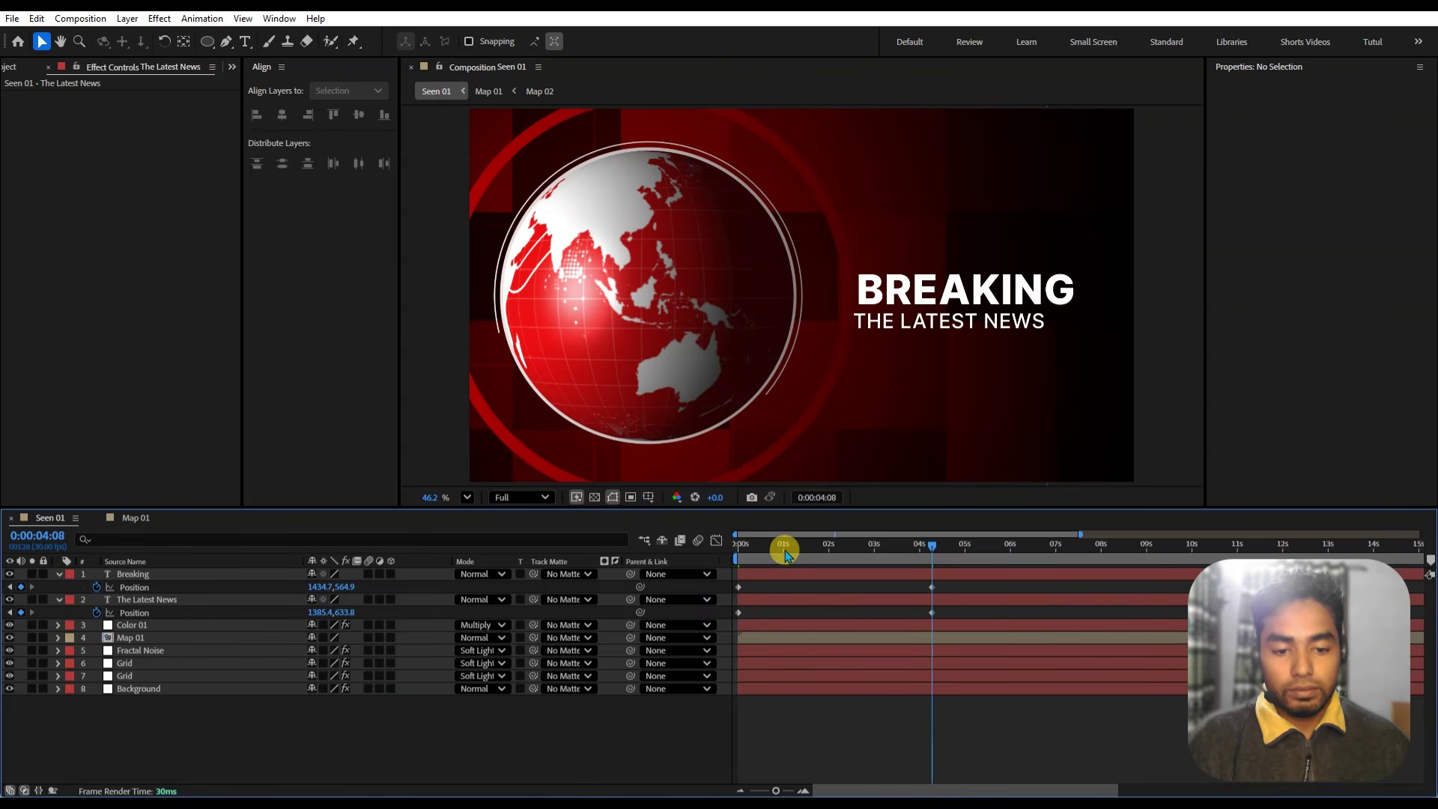
drag(785, 554, 909, 648)
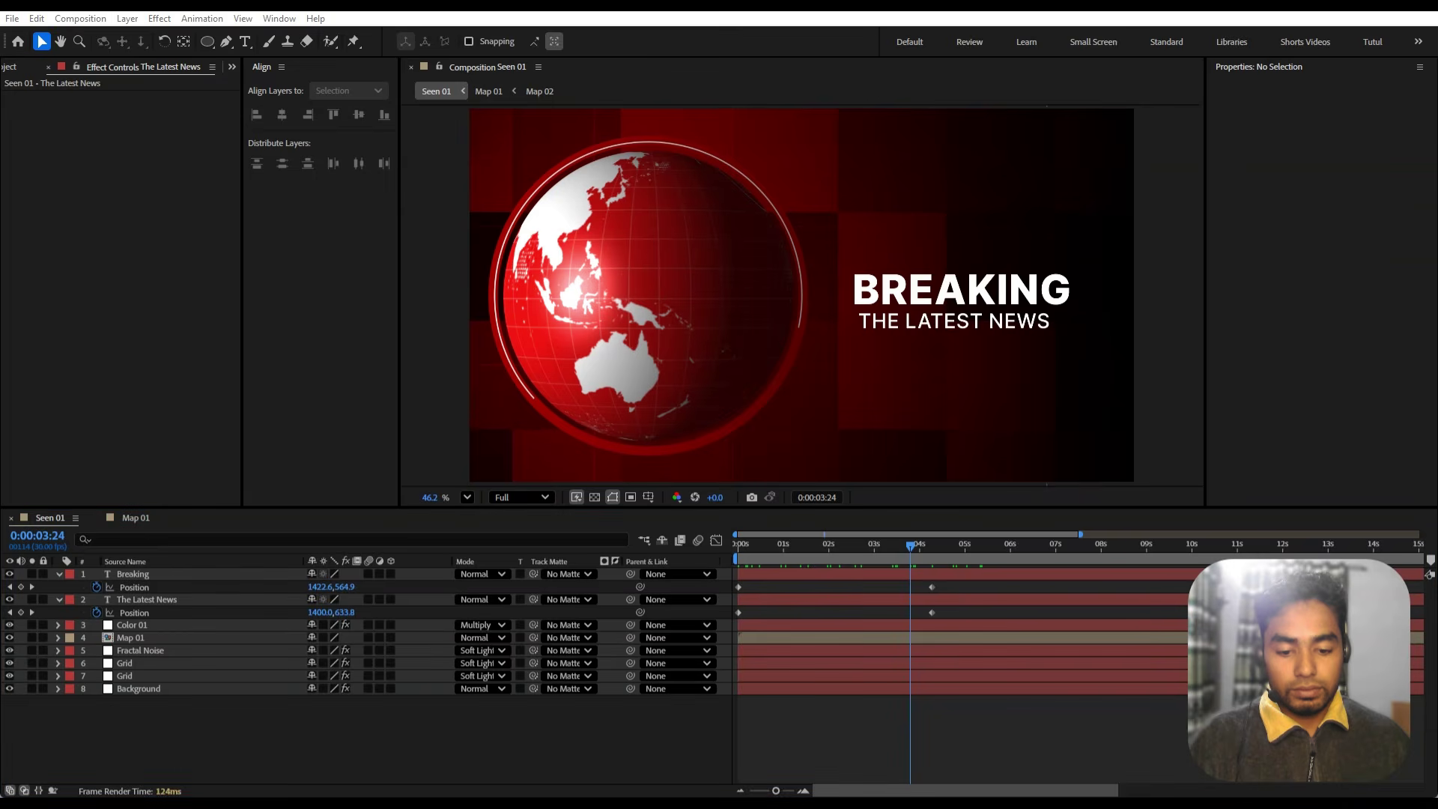
- Copy the opening Lorem Ipsum text through "ever since the 1500s," from lipsum.com in the browser, and return to After Effects with the Type tool active
key(alt+Tab)
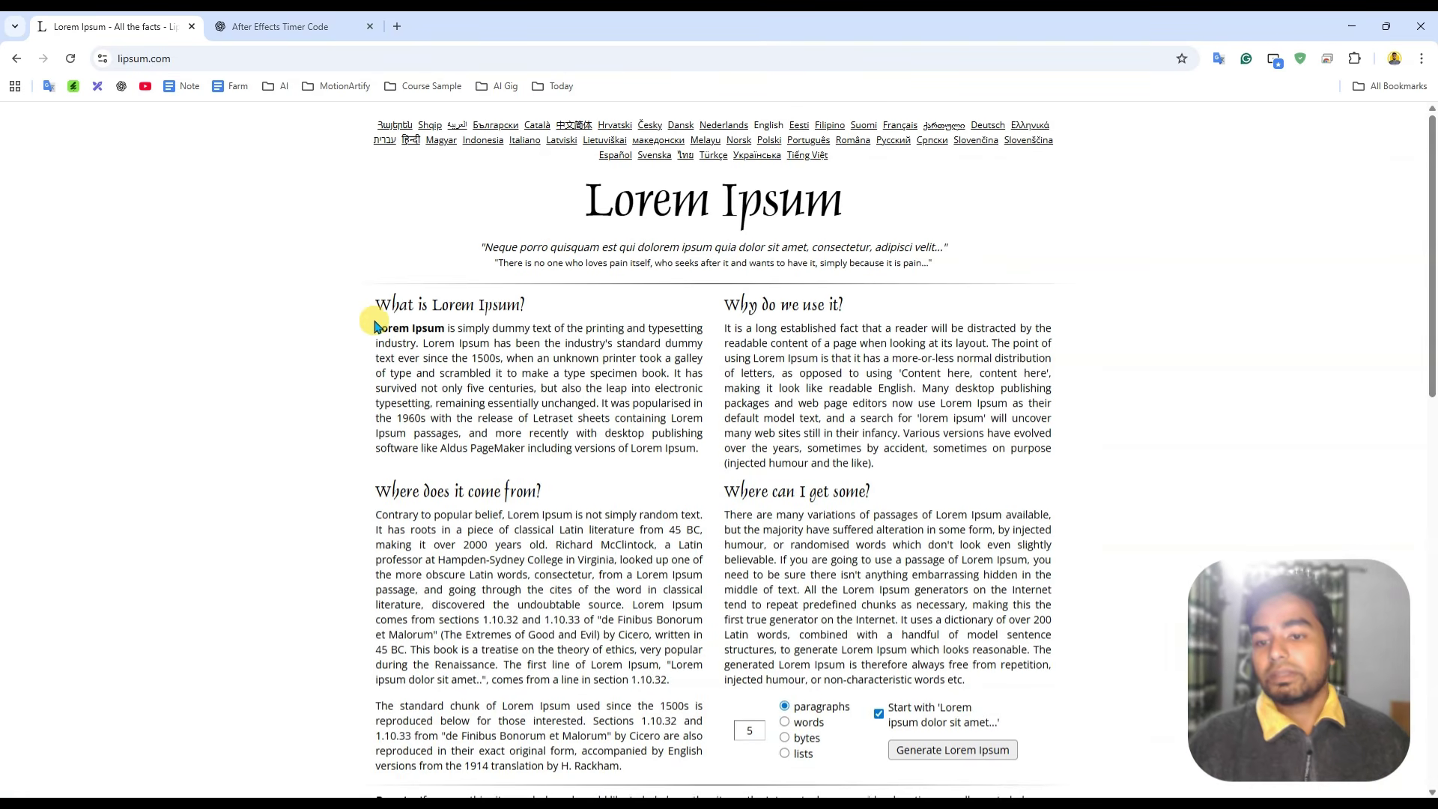
drag(376, 328, 501, 358)
click(469, 377)
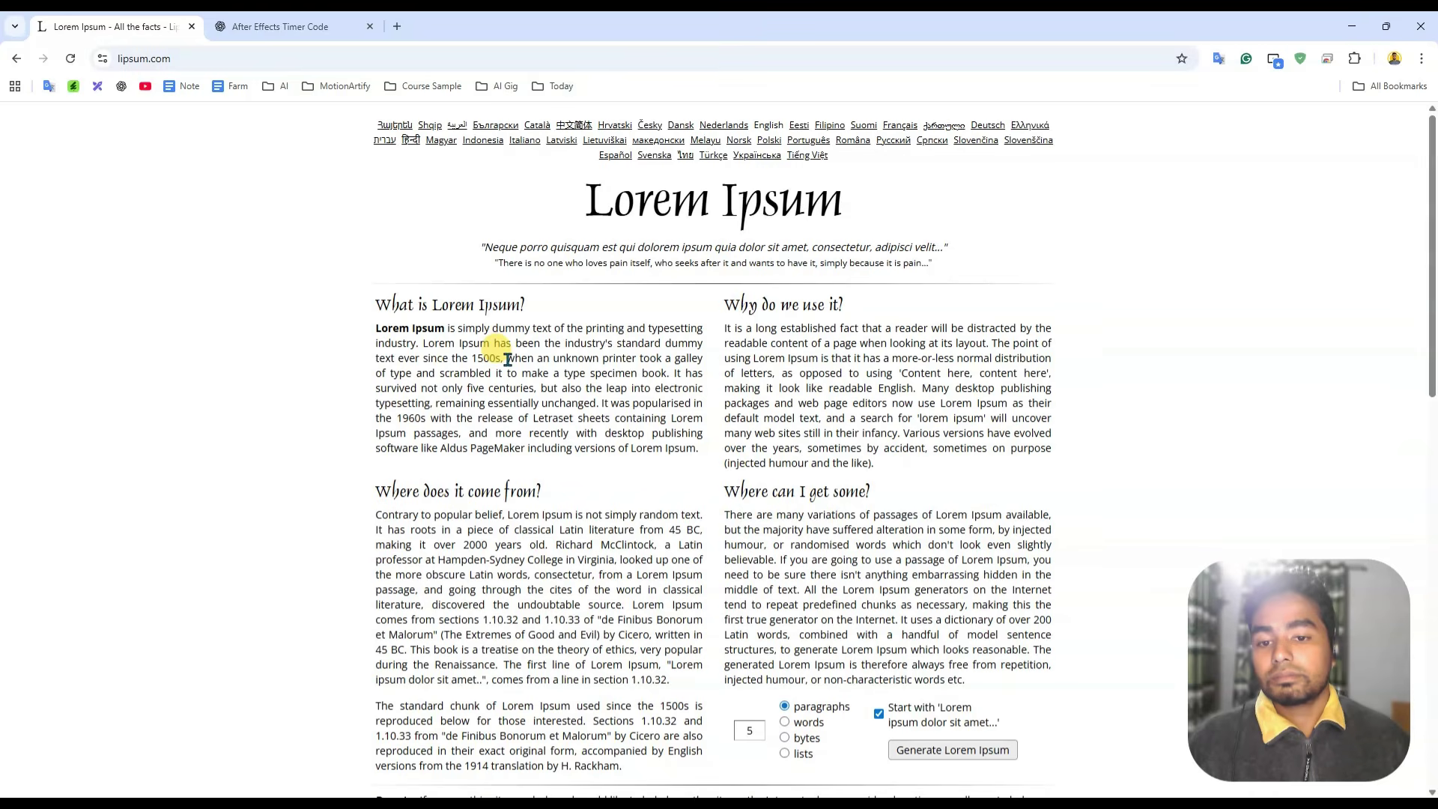
drag(500, 357, 371, 313)
key(ctrl+c)
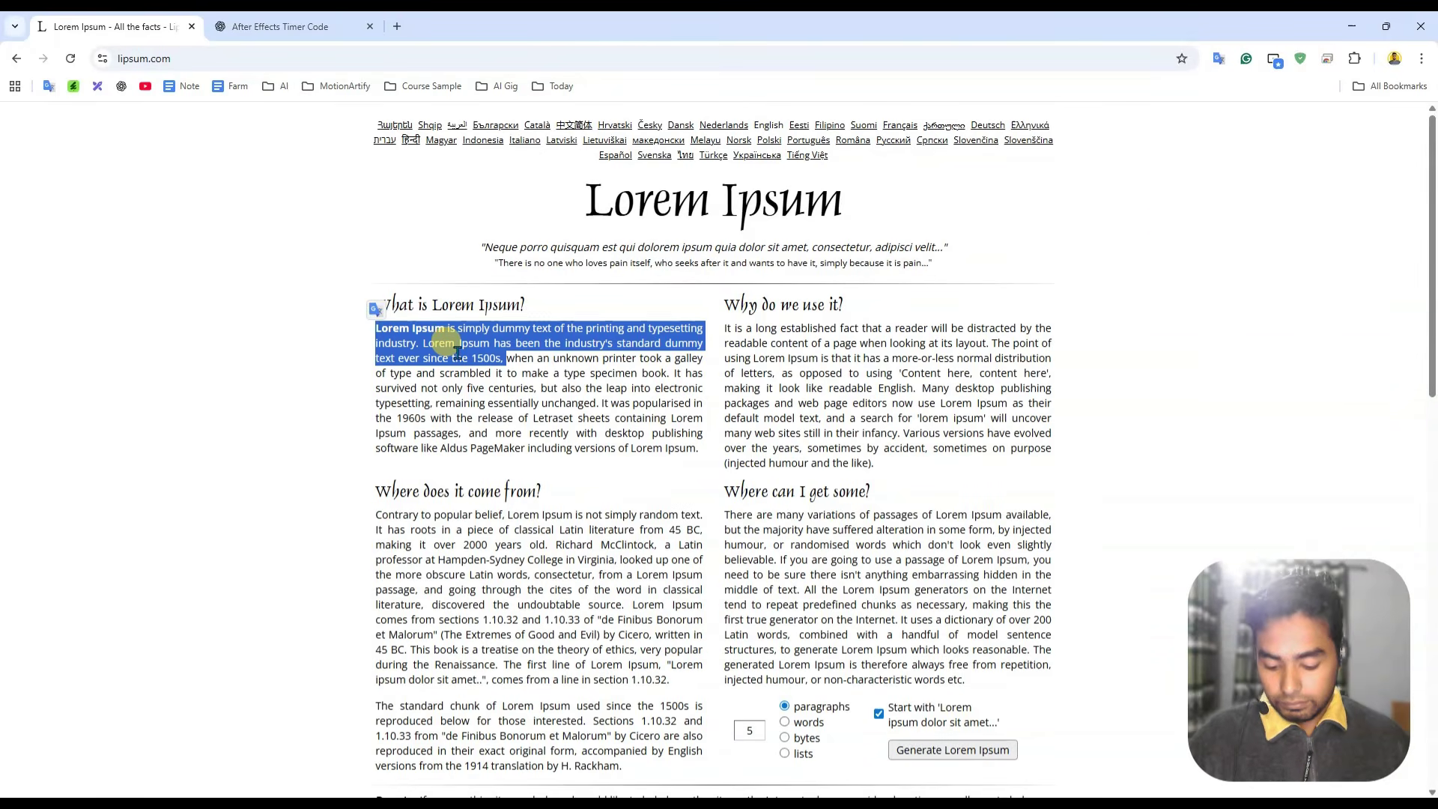
key(alt+Tab)
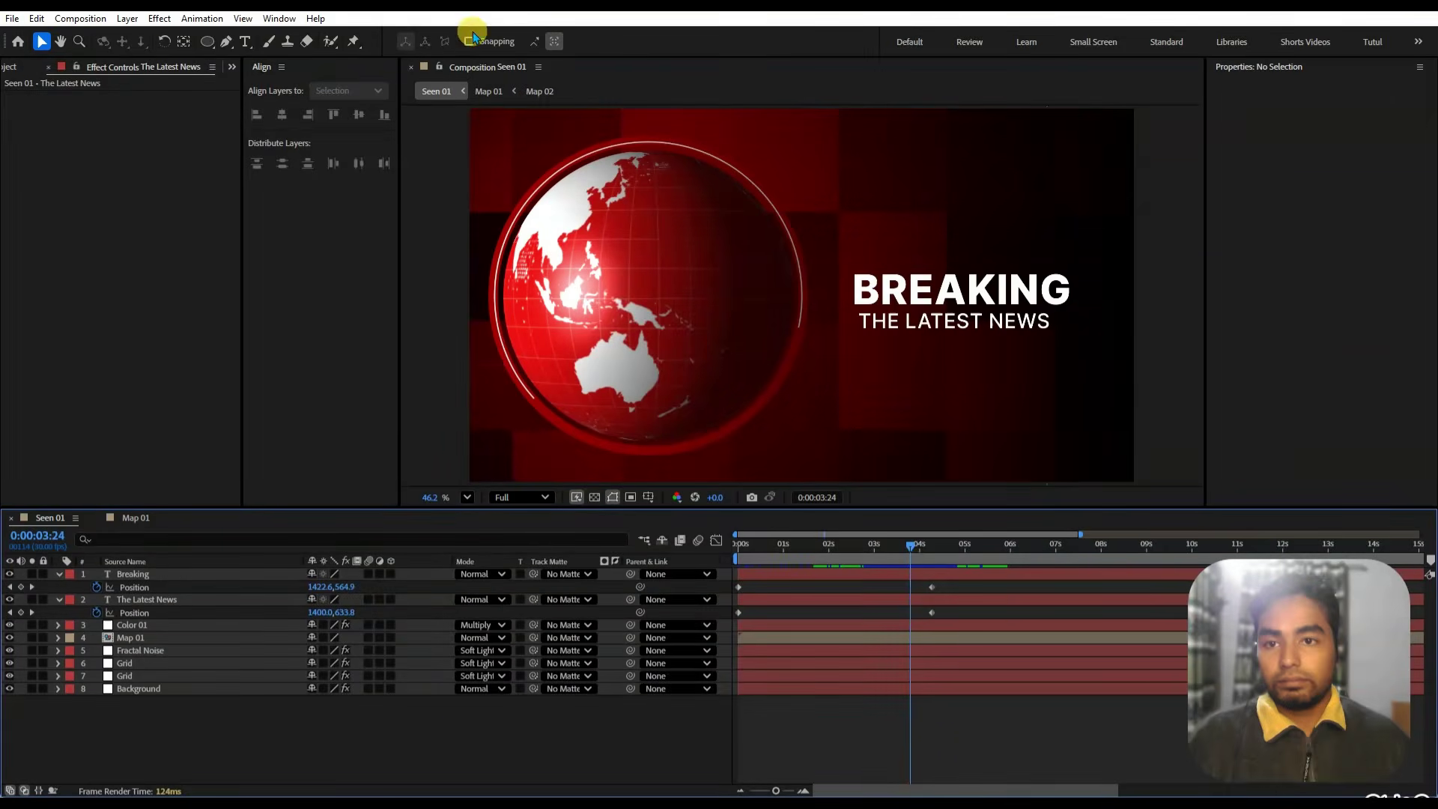
click(247, 43)
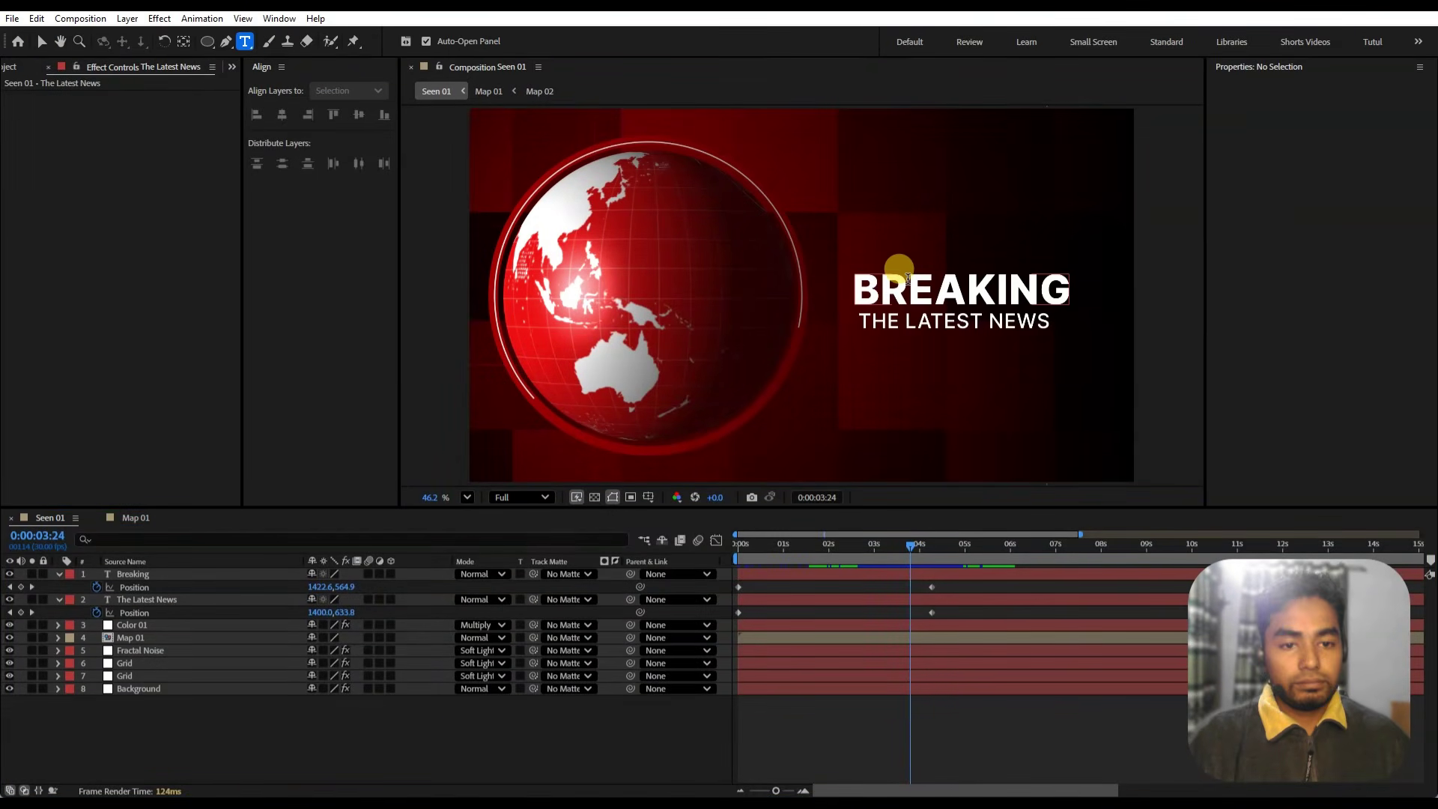
click(811, 202)
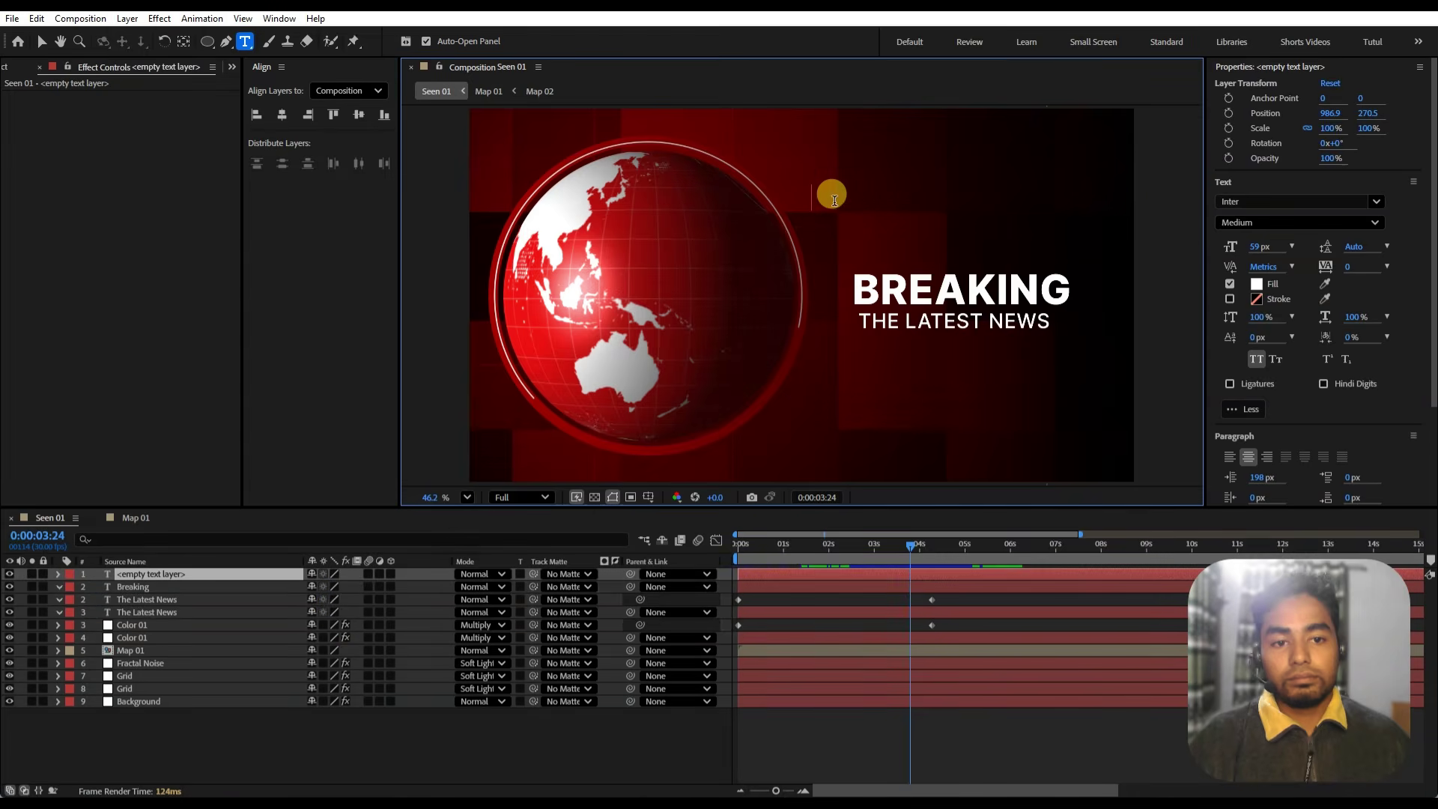
key(ctrl+v)
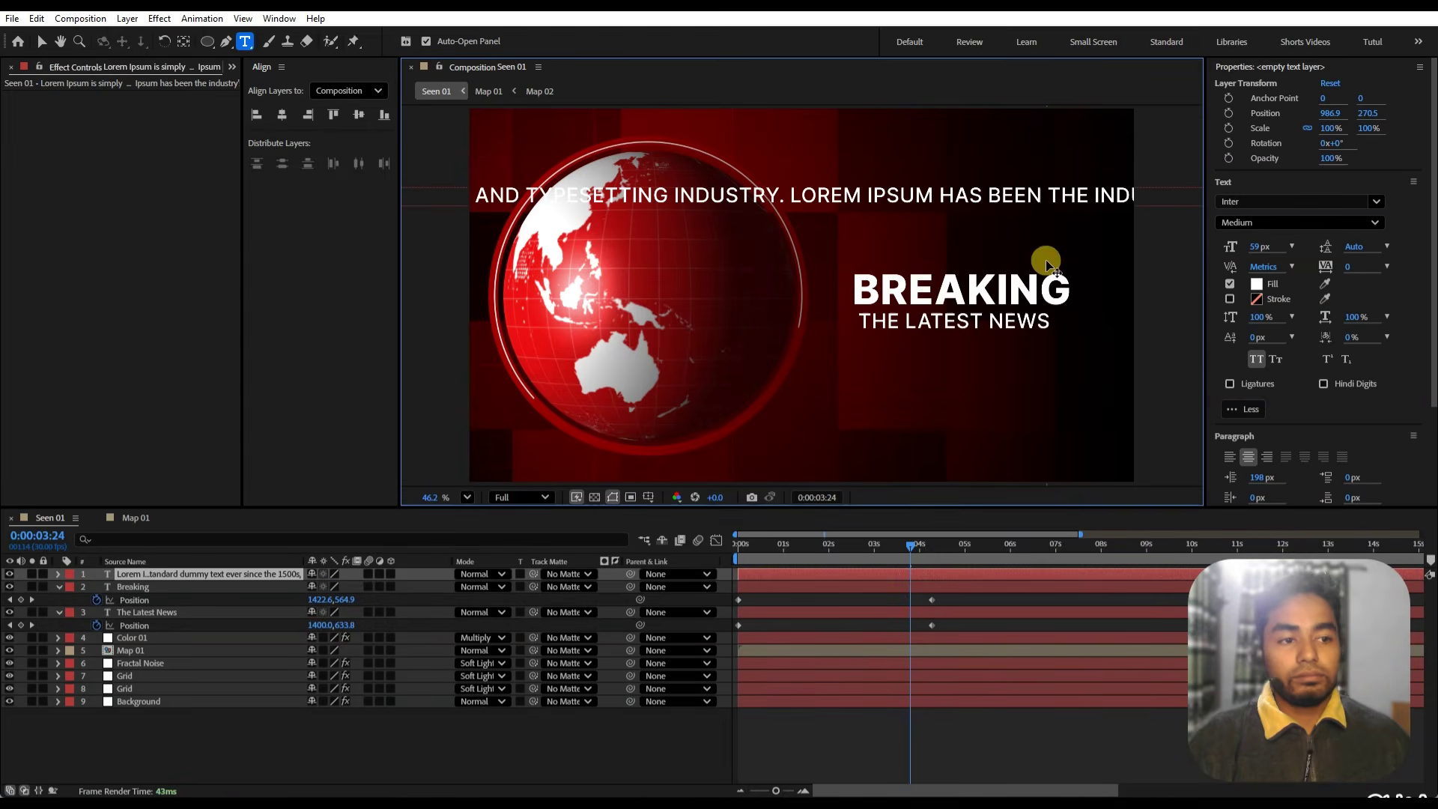
click(208, 744)
click(231, 577)
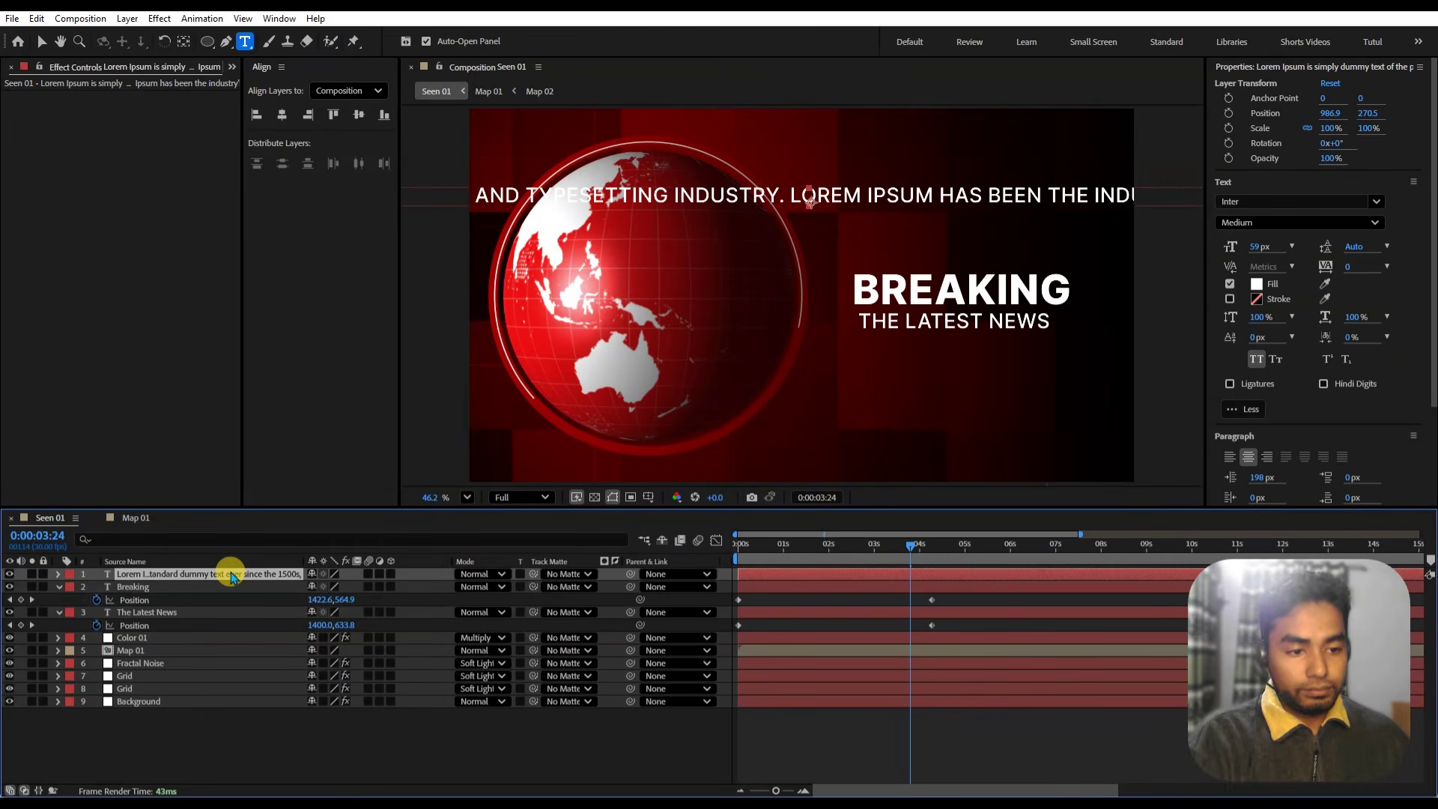
key(Delete)
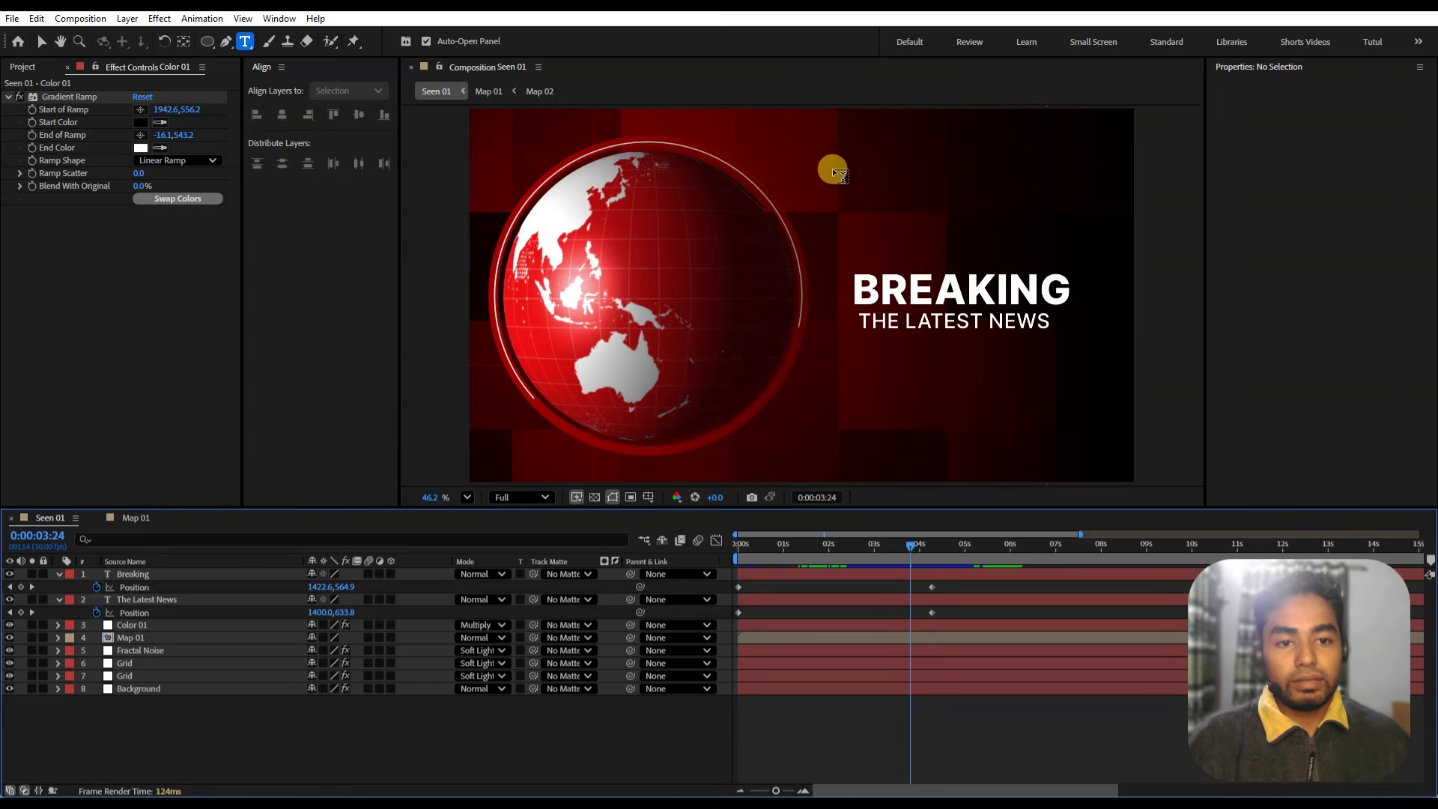
- Draw a paragraph text box above the BREAKING title and paste the copied Lorem Ipsum text into it
drag(833, 170, 1056, 231)
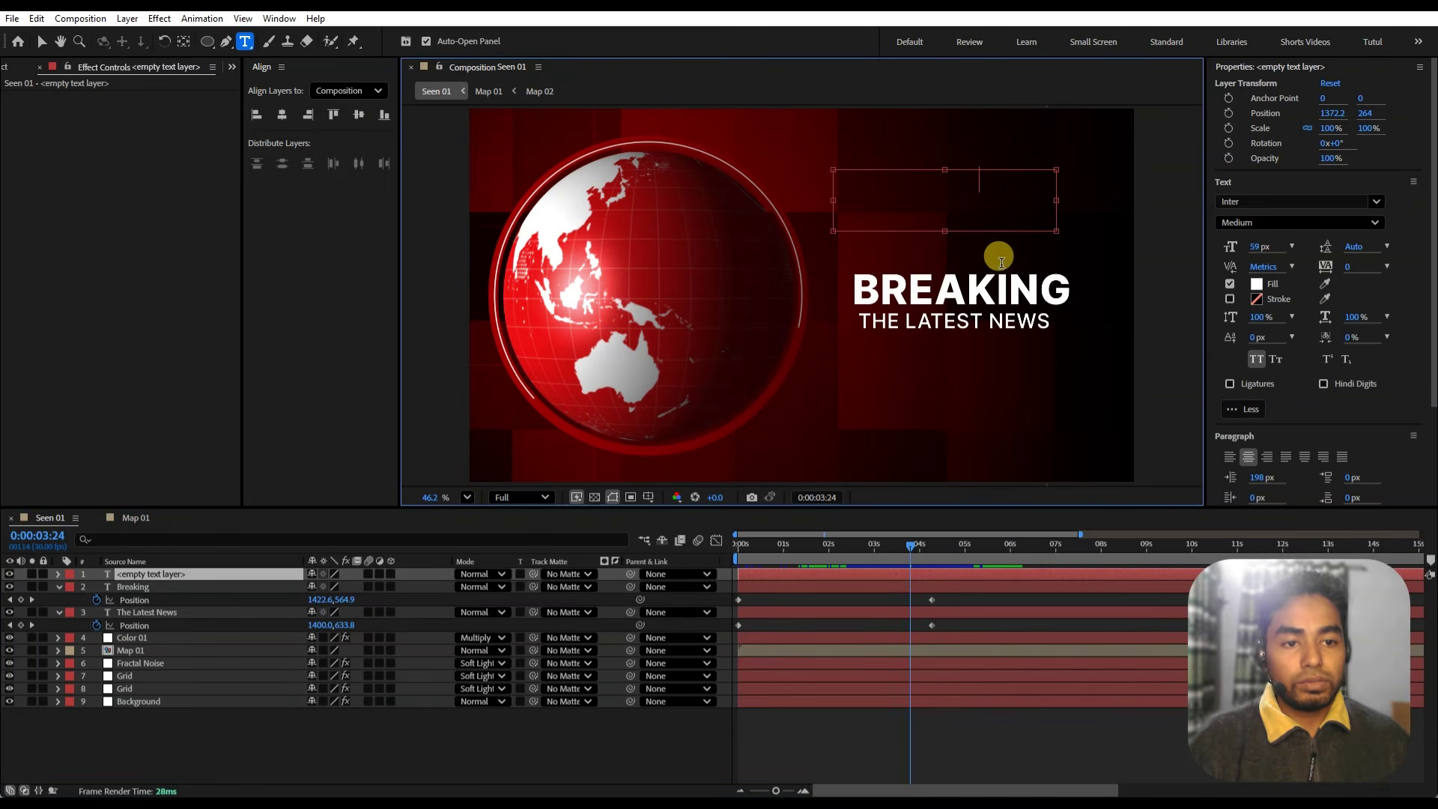
key(ctrl+v)
- Format all the pasted text as Inter Regular at 25 px, left-aligned, with All Caps turned off
key(ctrl+a)
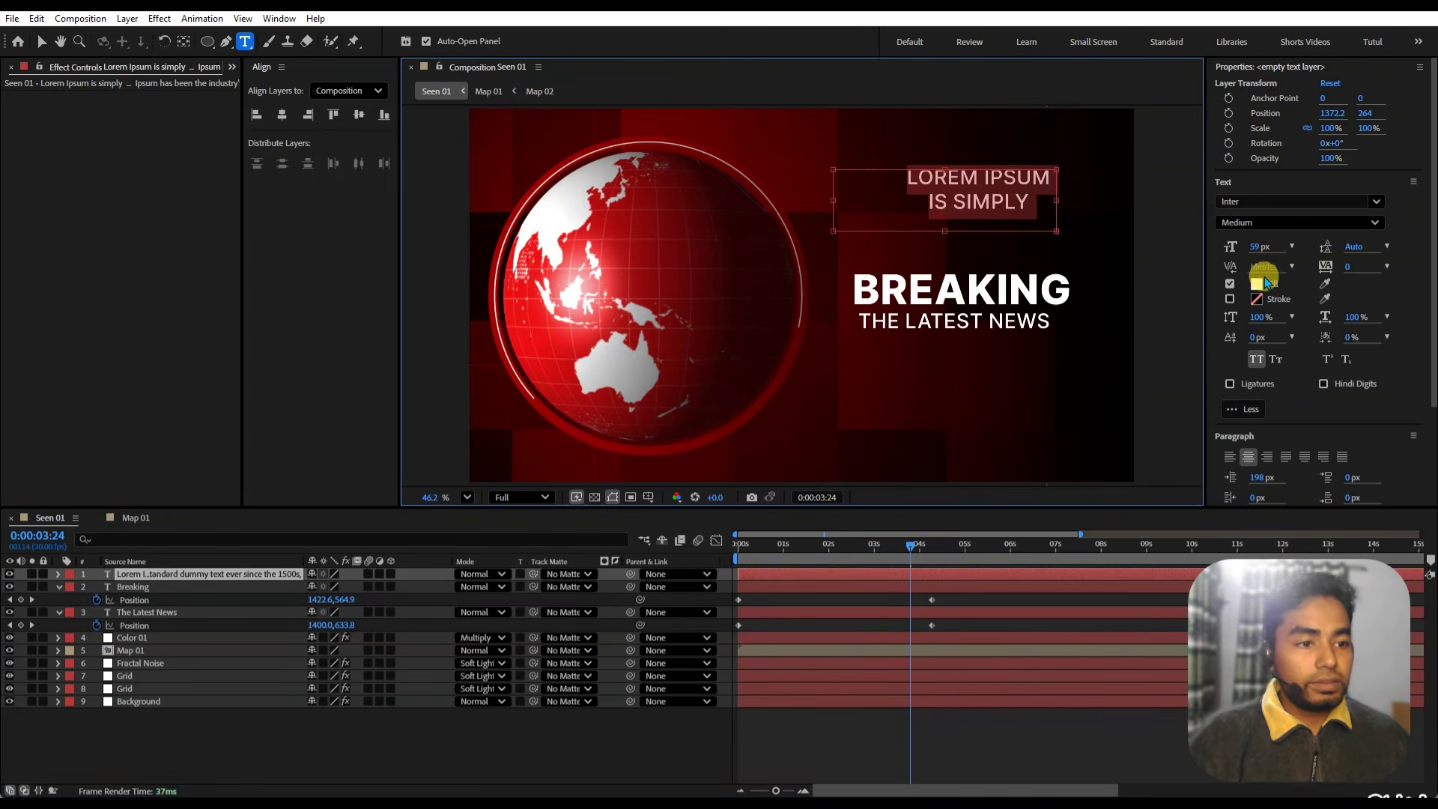
drag(1260, 251, 1232, 240)
click(1243, 223)
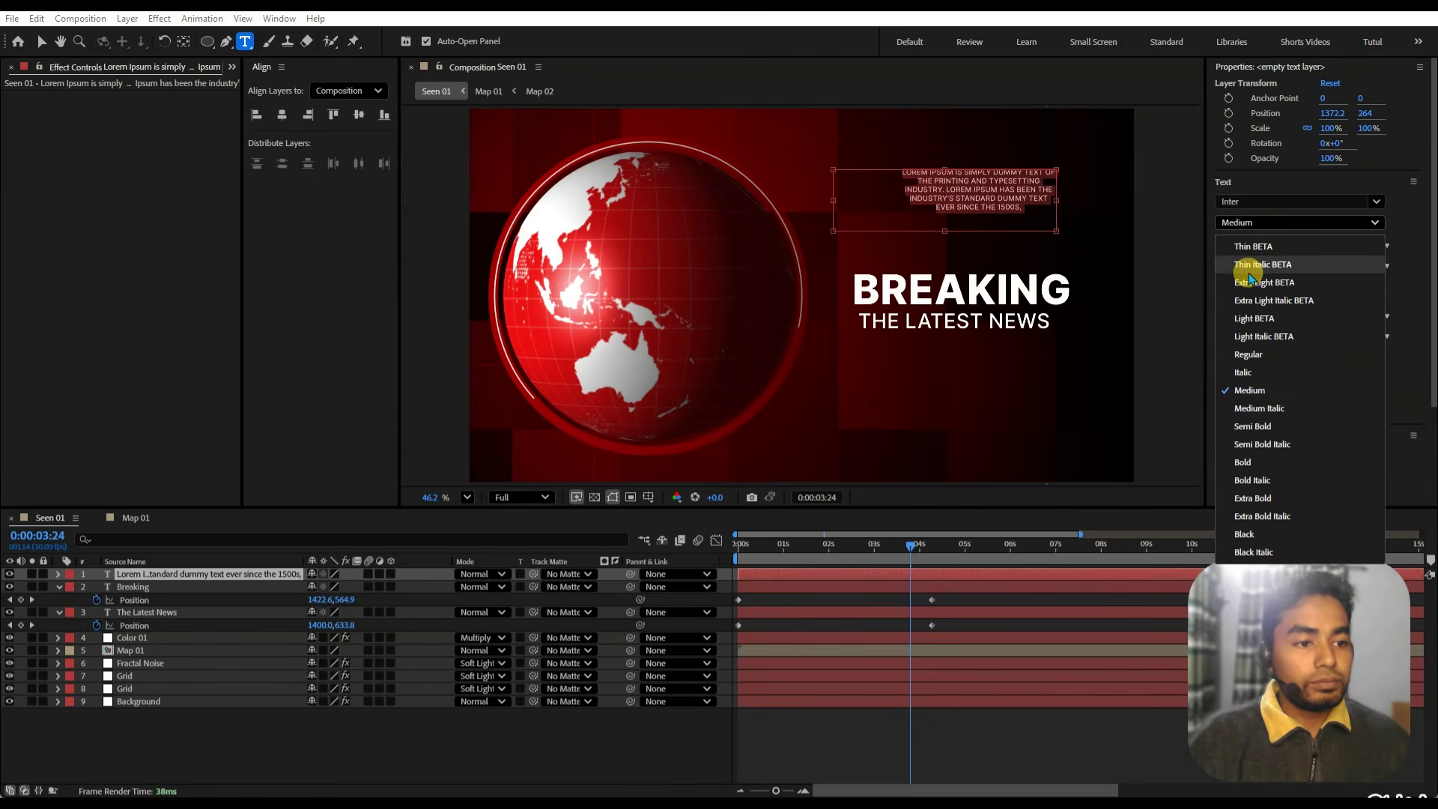
click(1248, 354)
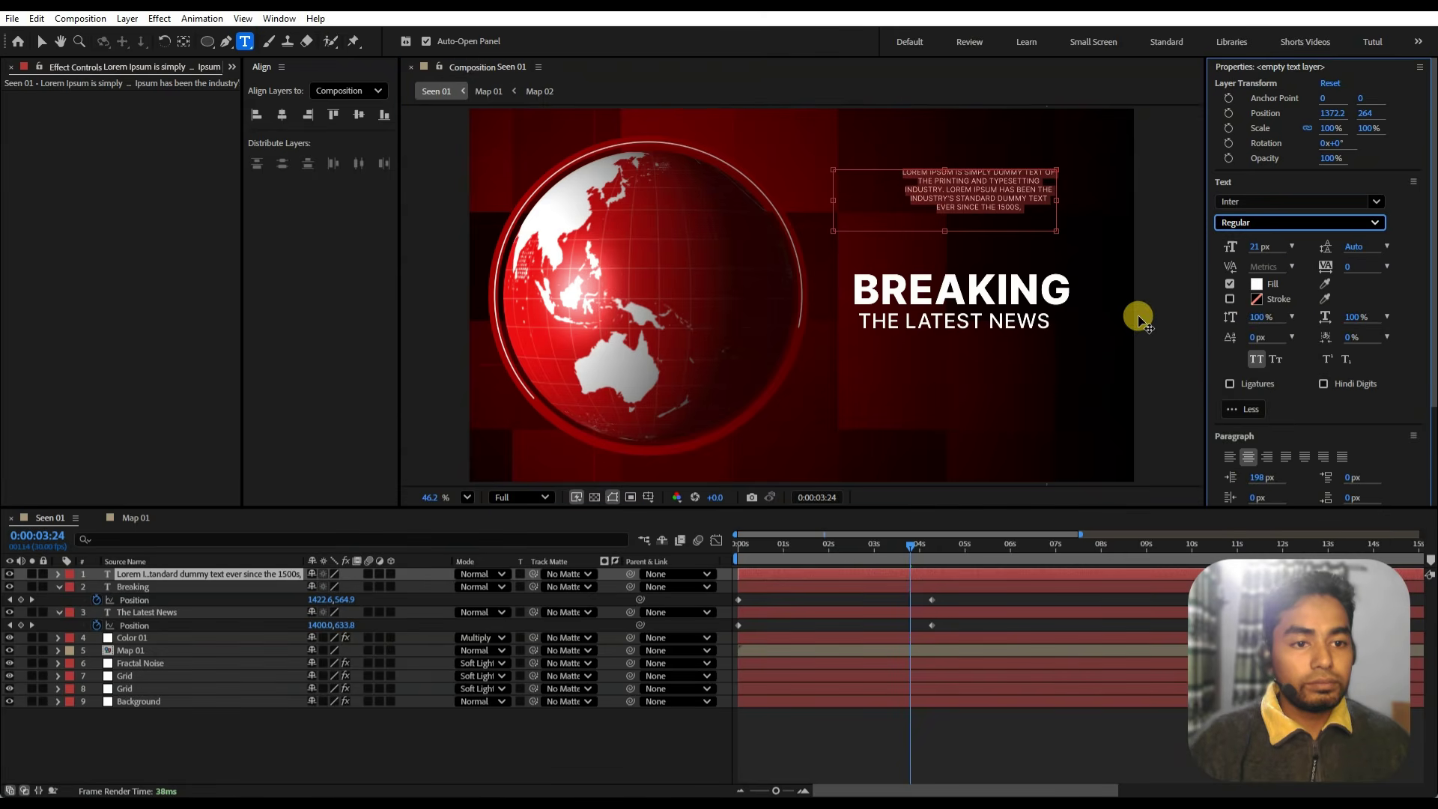
click(1234, 455)
click(1254, 360)
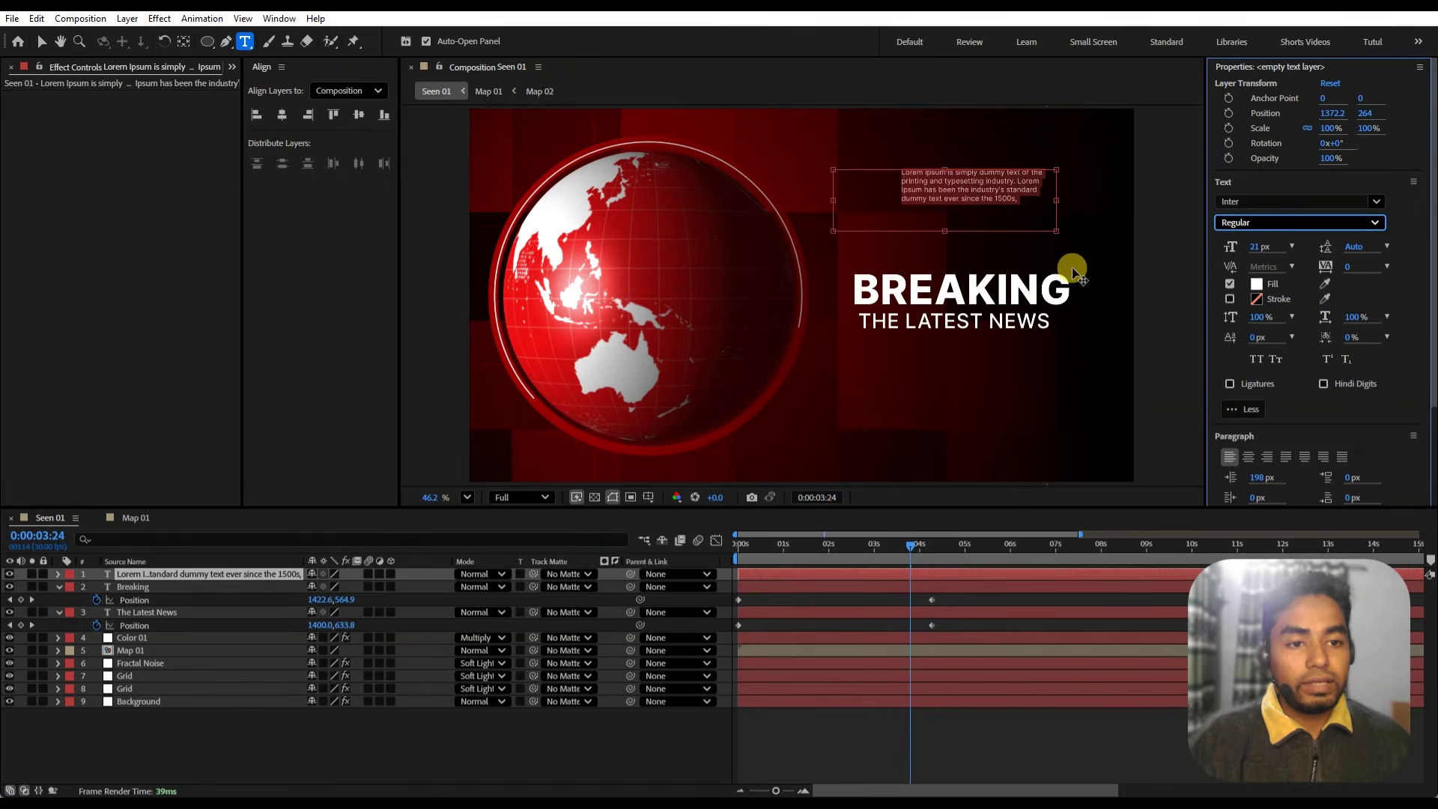
drag(1260, 259, 1265, 257)
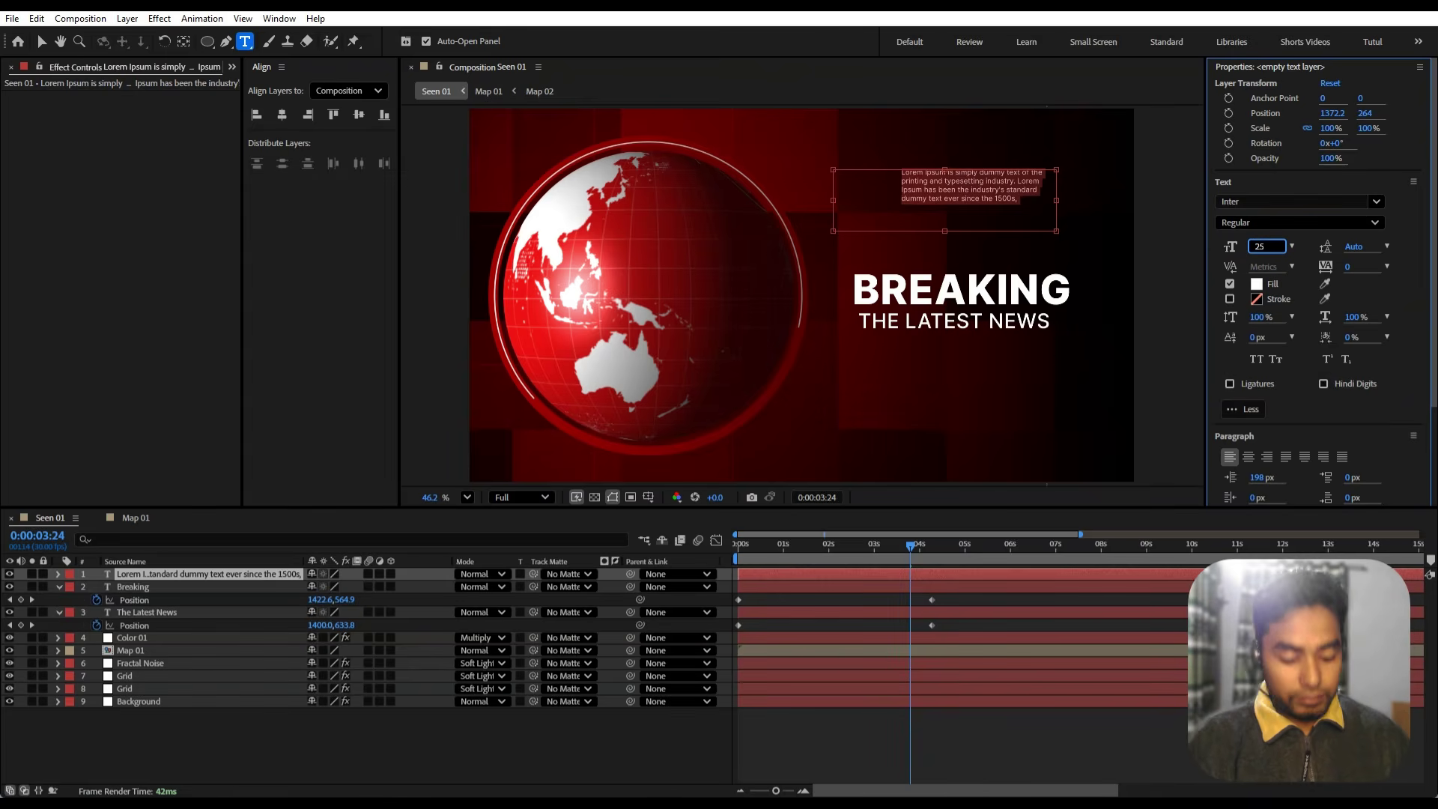
key(Return)
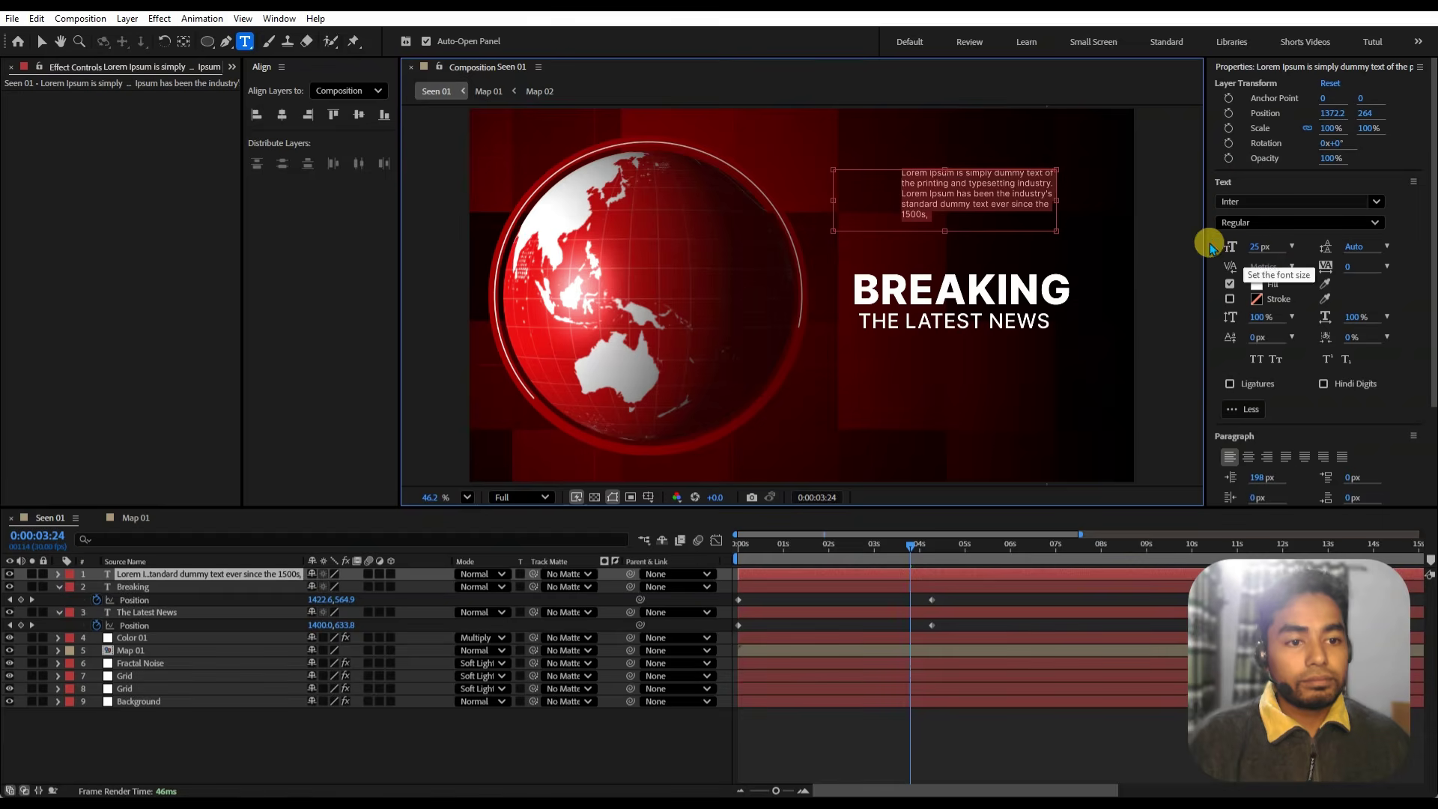
- Widen the paragraph text box toward the globe and replace the comma after "1500s" with a period
drag(834, 201, 776, 189)
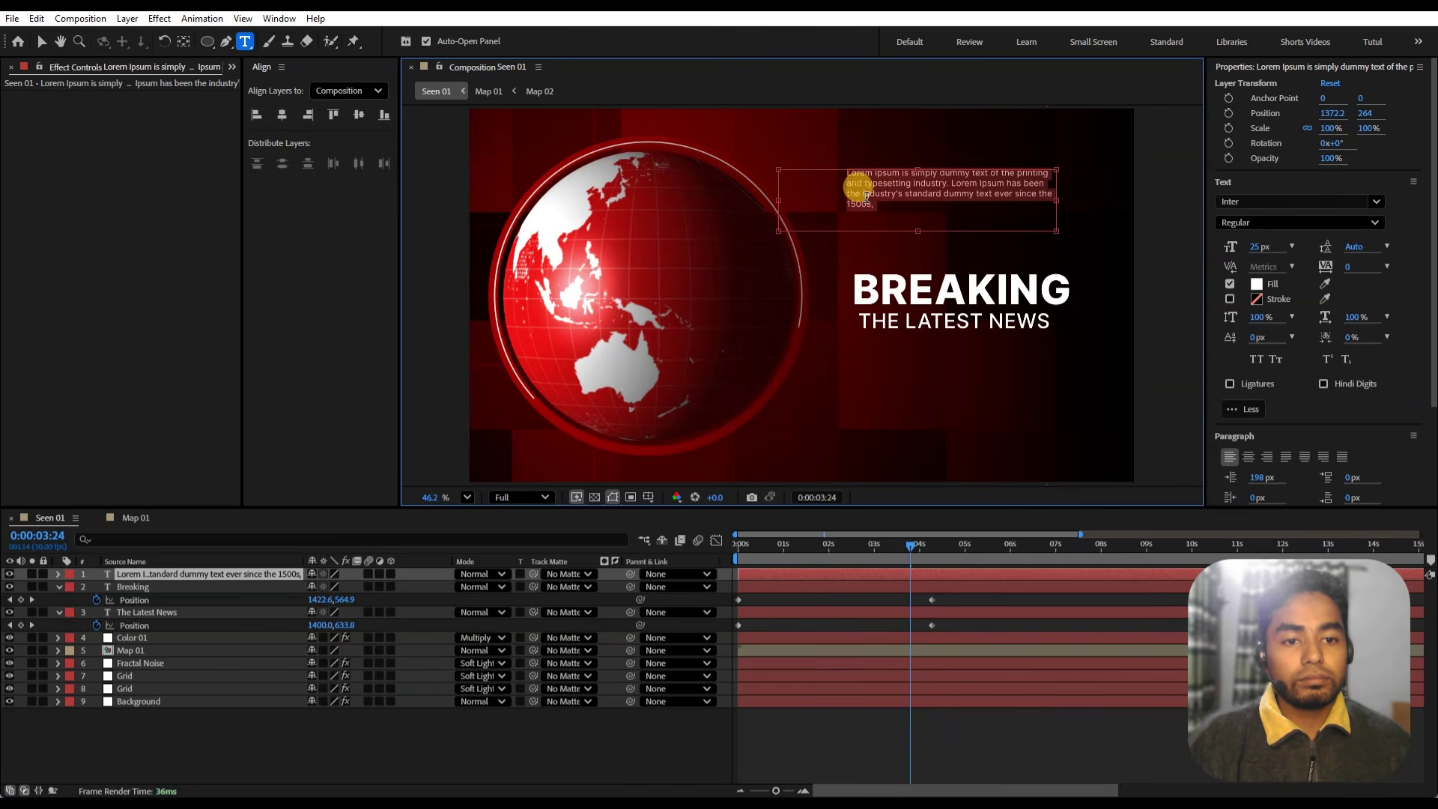
click(911, 225)
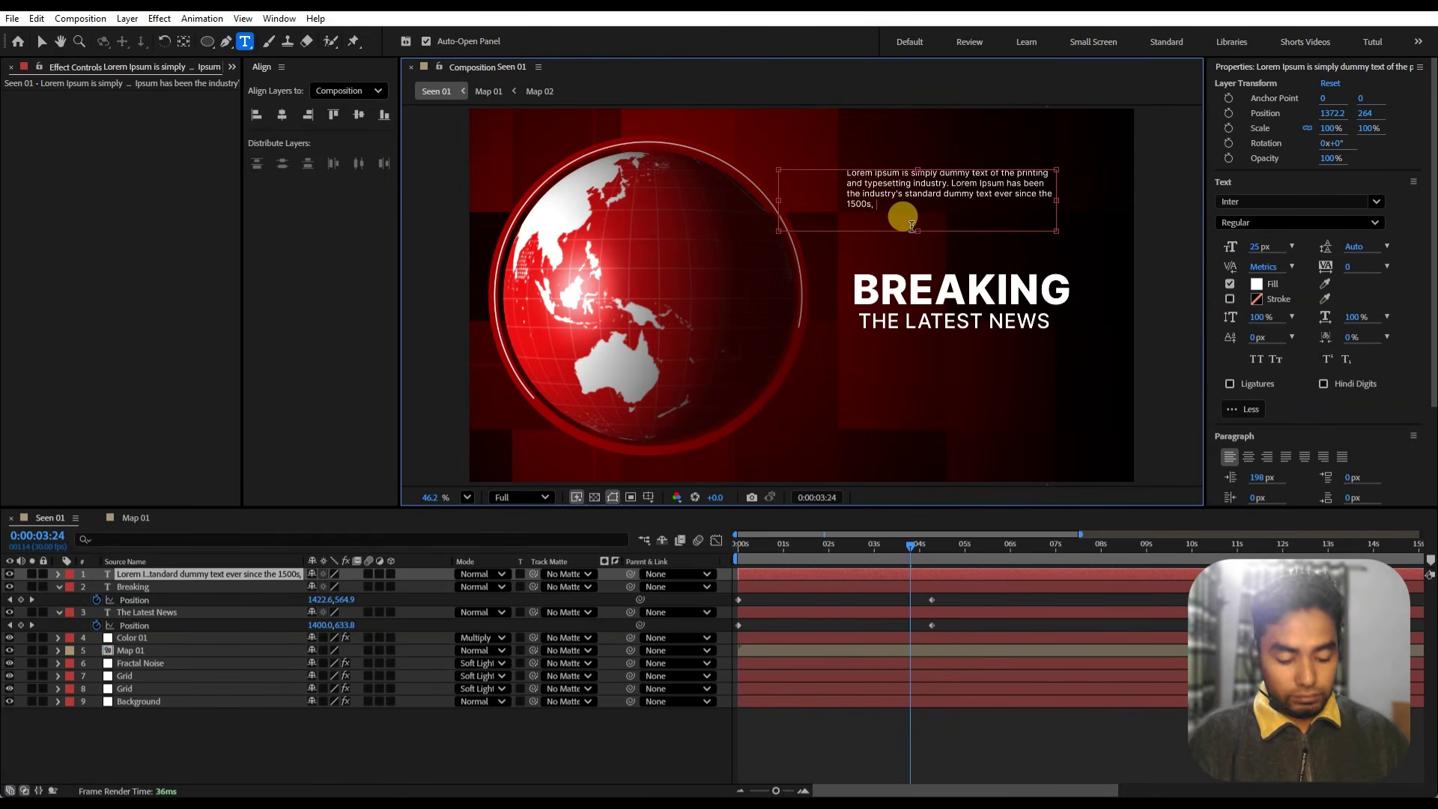
key(BackSpace)
key(BackSpace)
text(.)
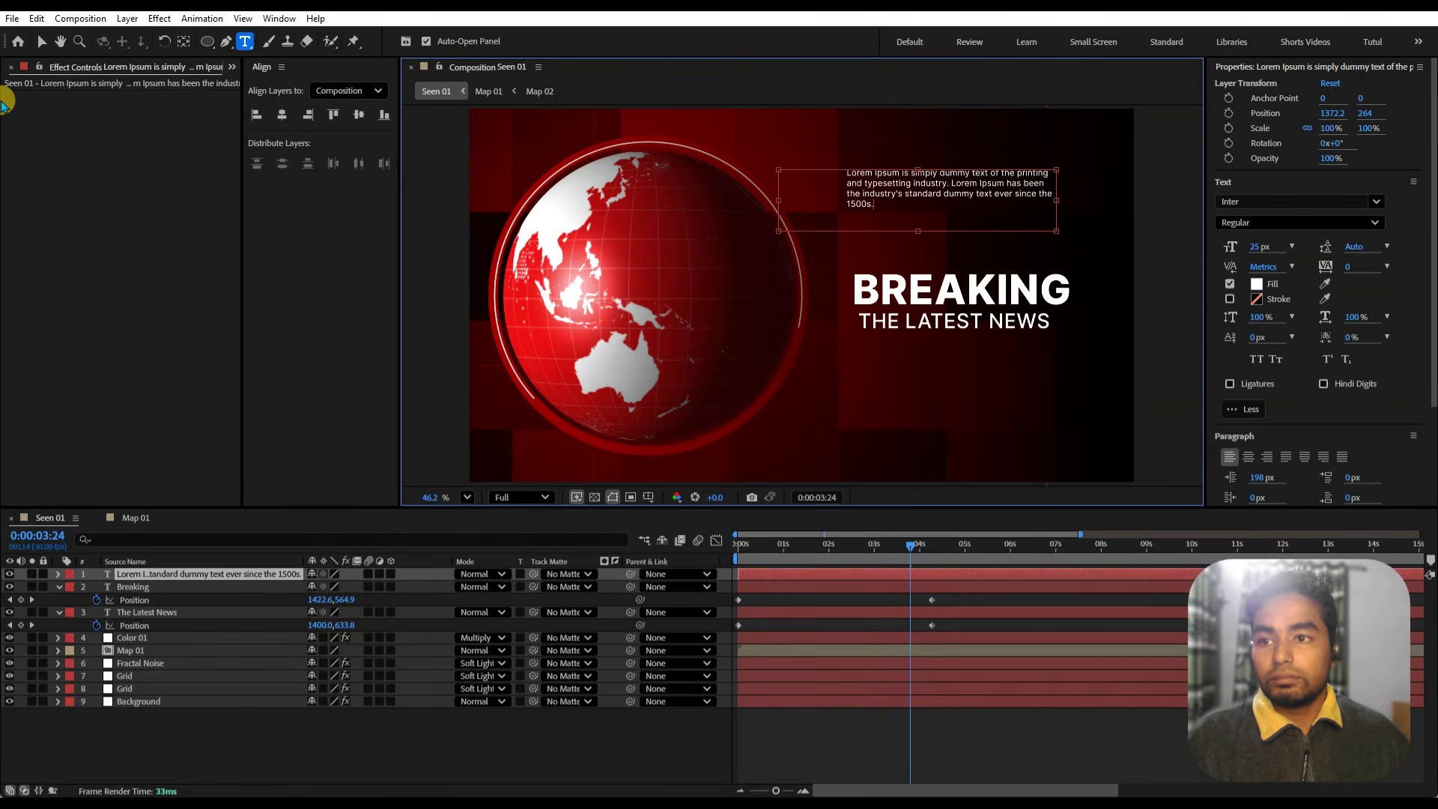
click(41, 41)
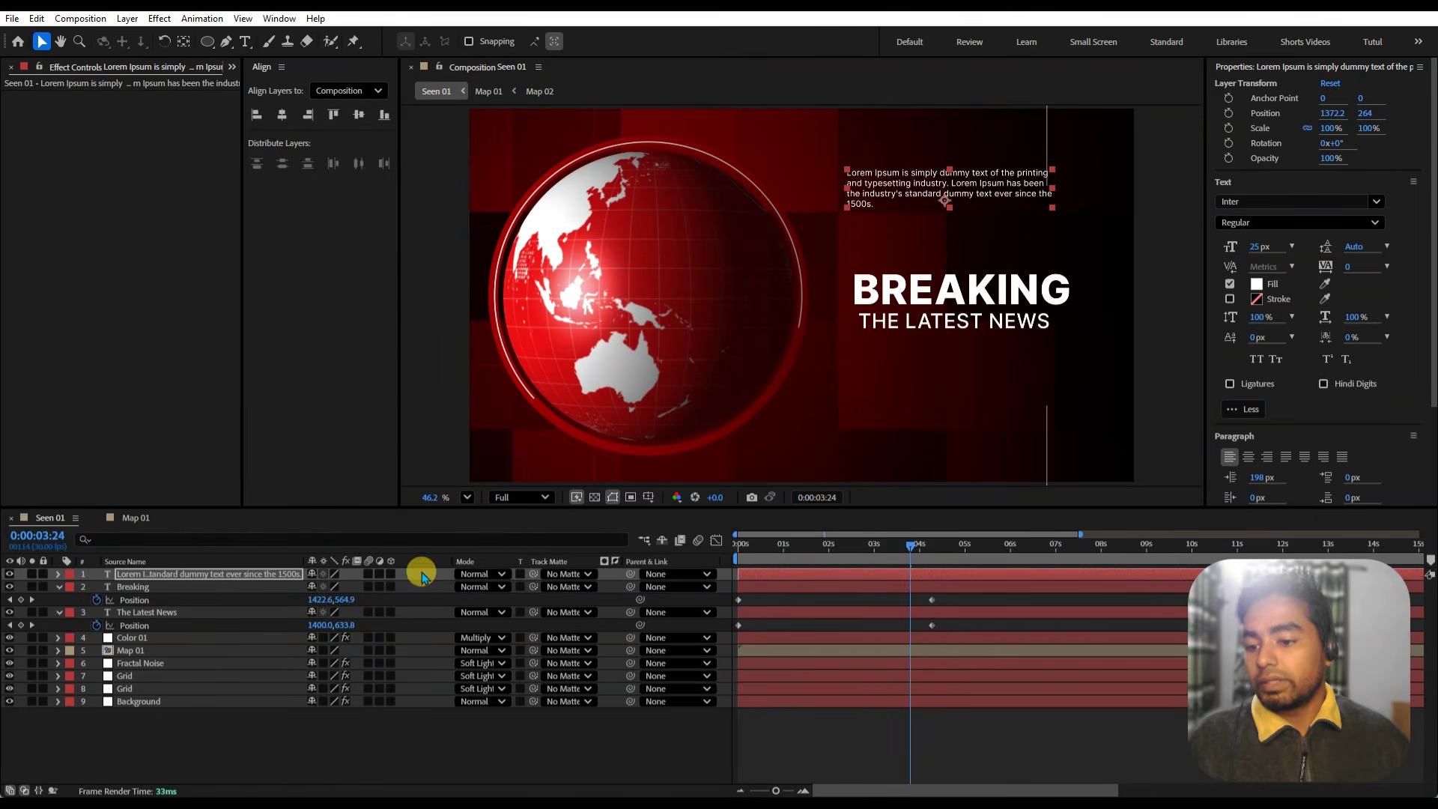
- Place the Lorem Ipsum text layer directly below Color 01 in the layer stack and make it start at 0:00:01:04
drag(186, 581, 174, 638)
click(552, 755)
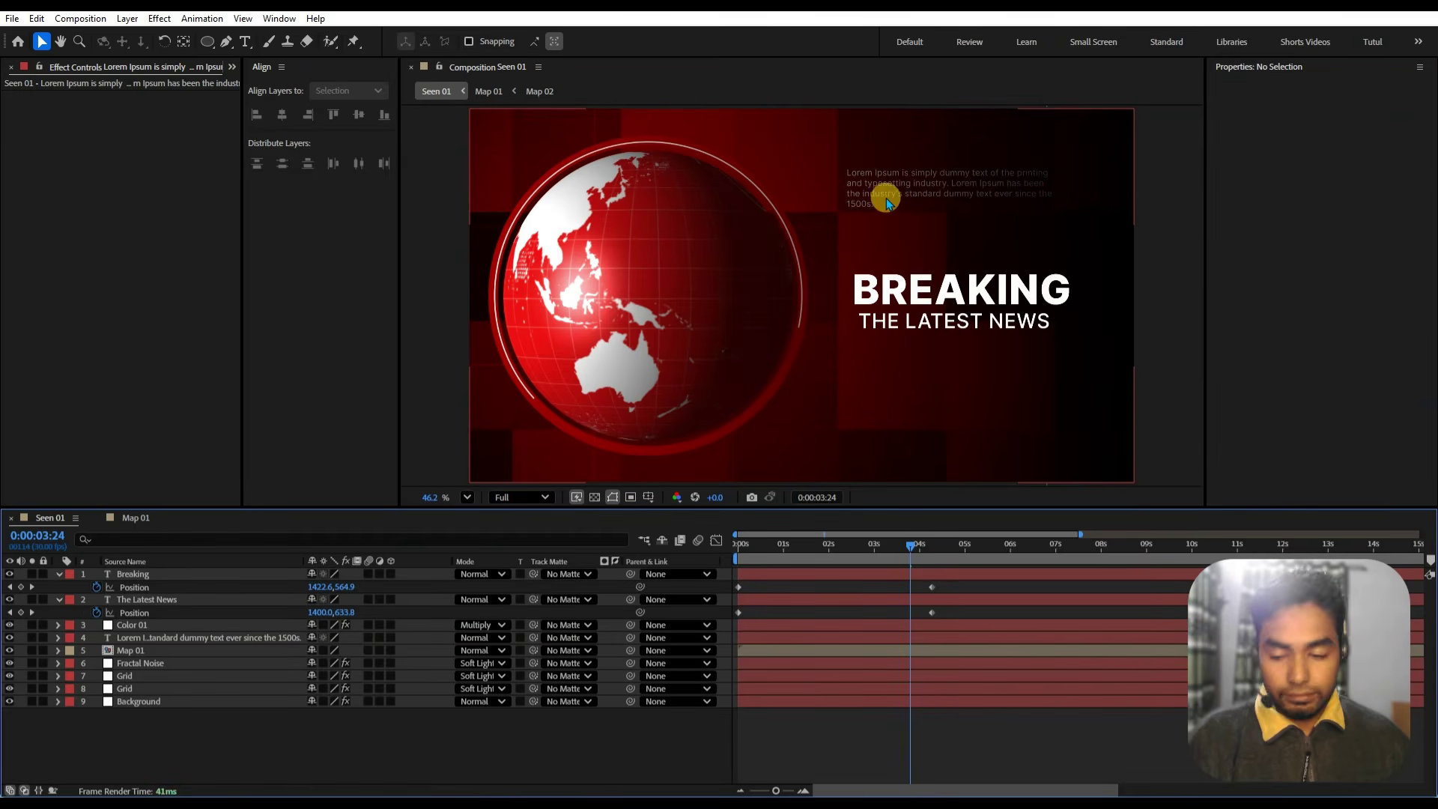
click(168, 638)
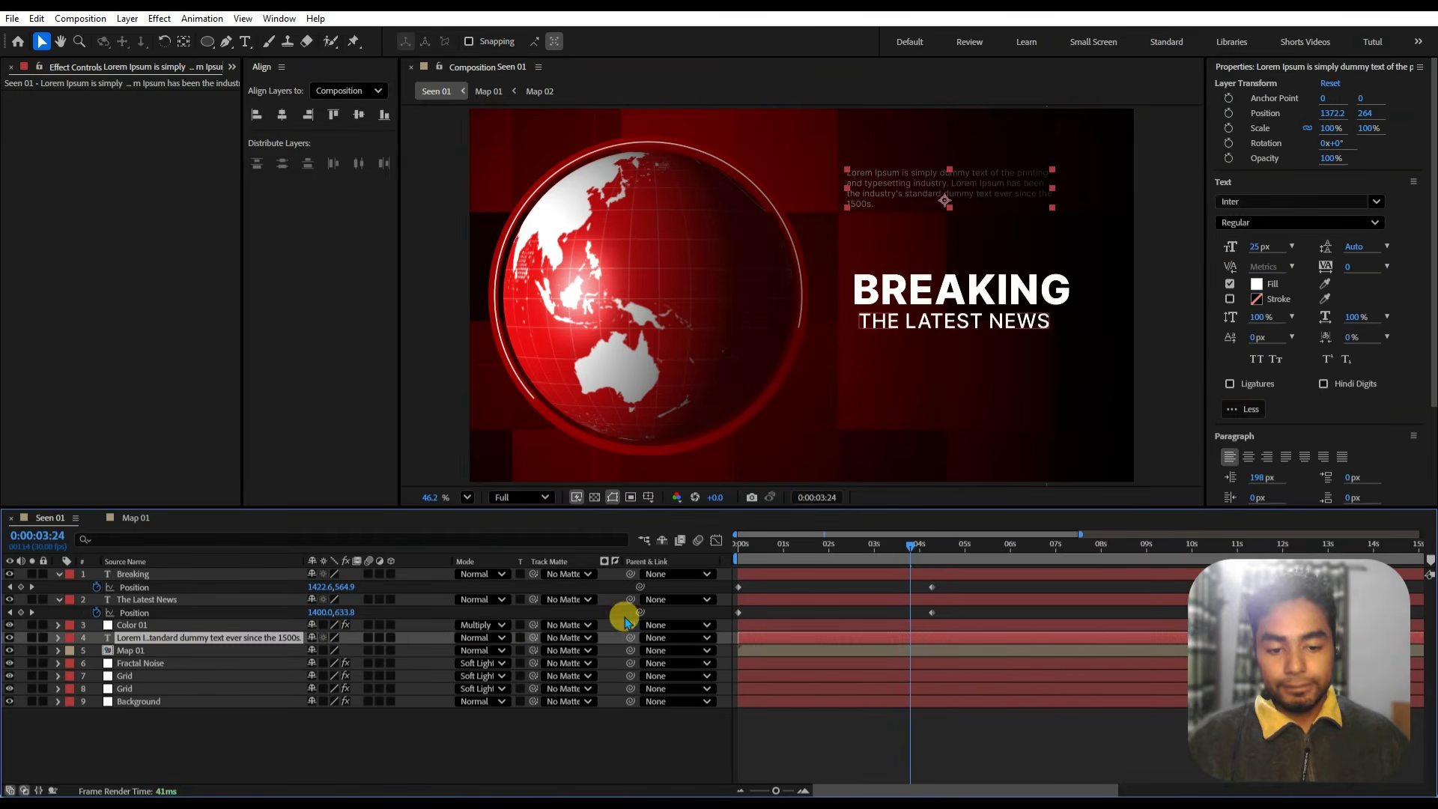
drag(770, 546, 791, 587)
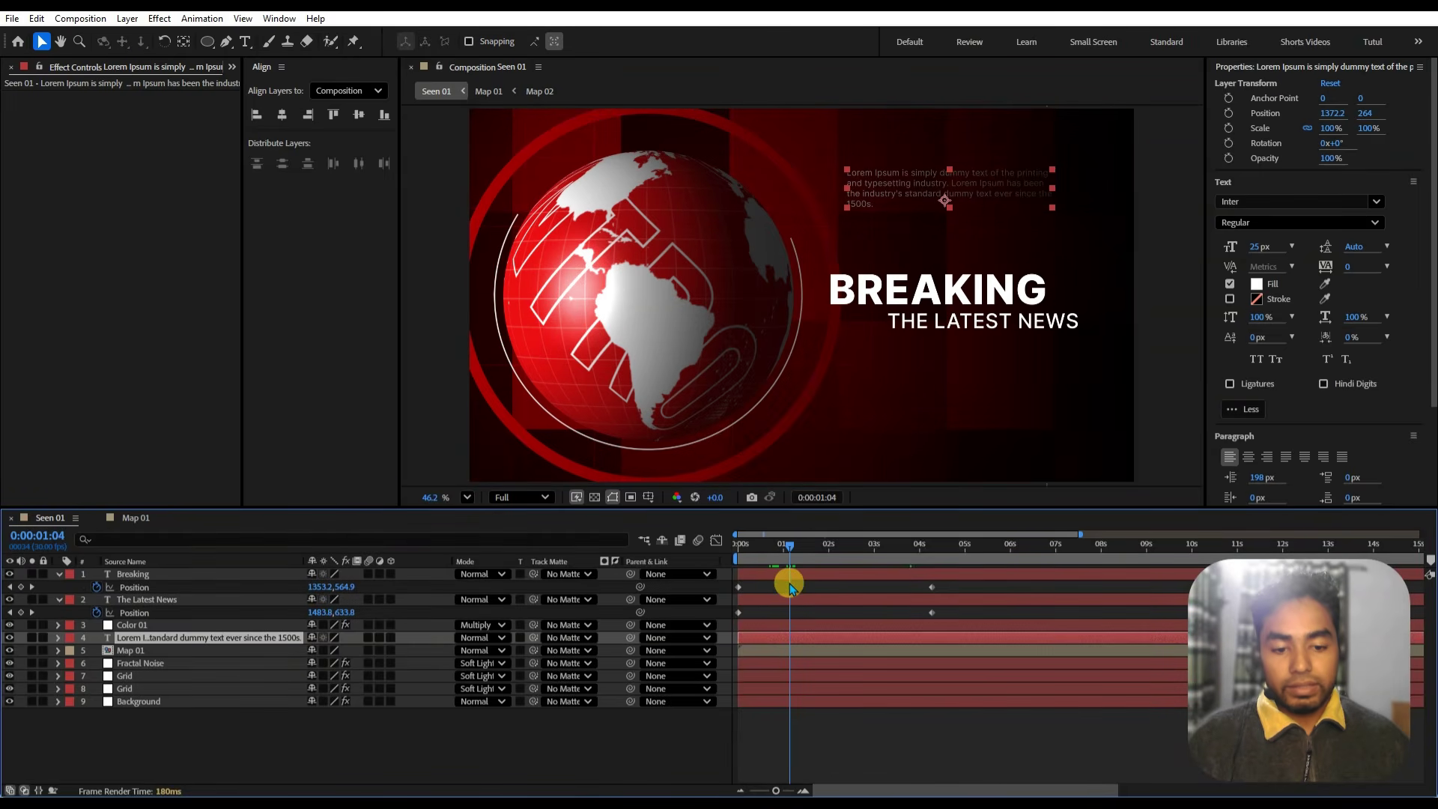
drag(787, 639, 821, 650)
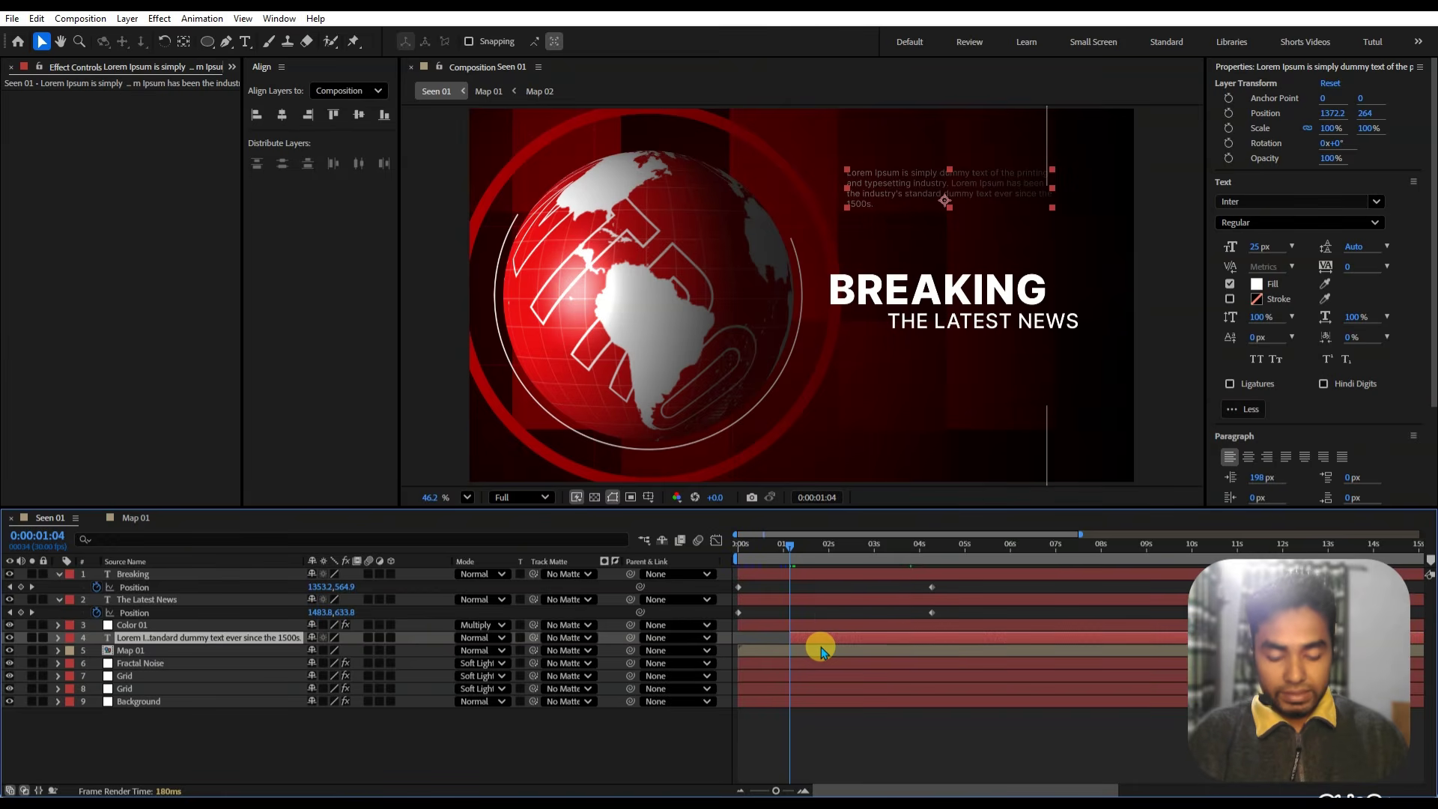
- Apply the Typewriter preset to the Lorem Ipsum layer, preview the text reveal, and show its Range Selector Start keyframes
key(ctrl+space)
text(ty)
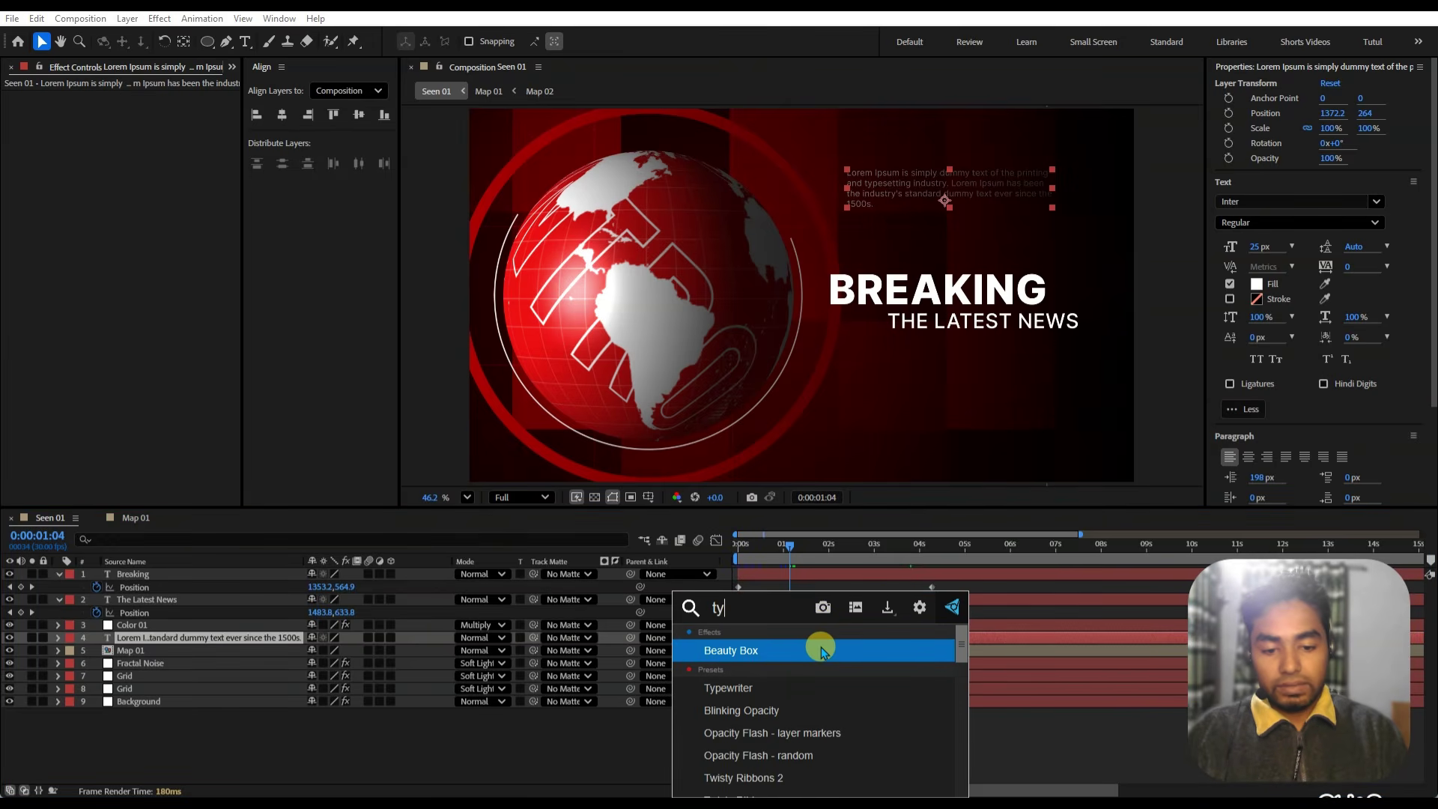
key(Down)
key(Return)
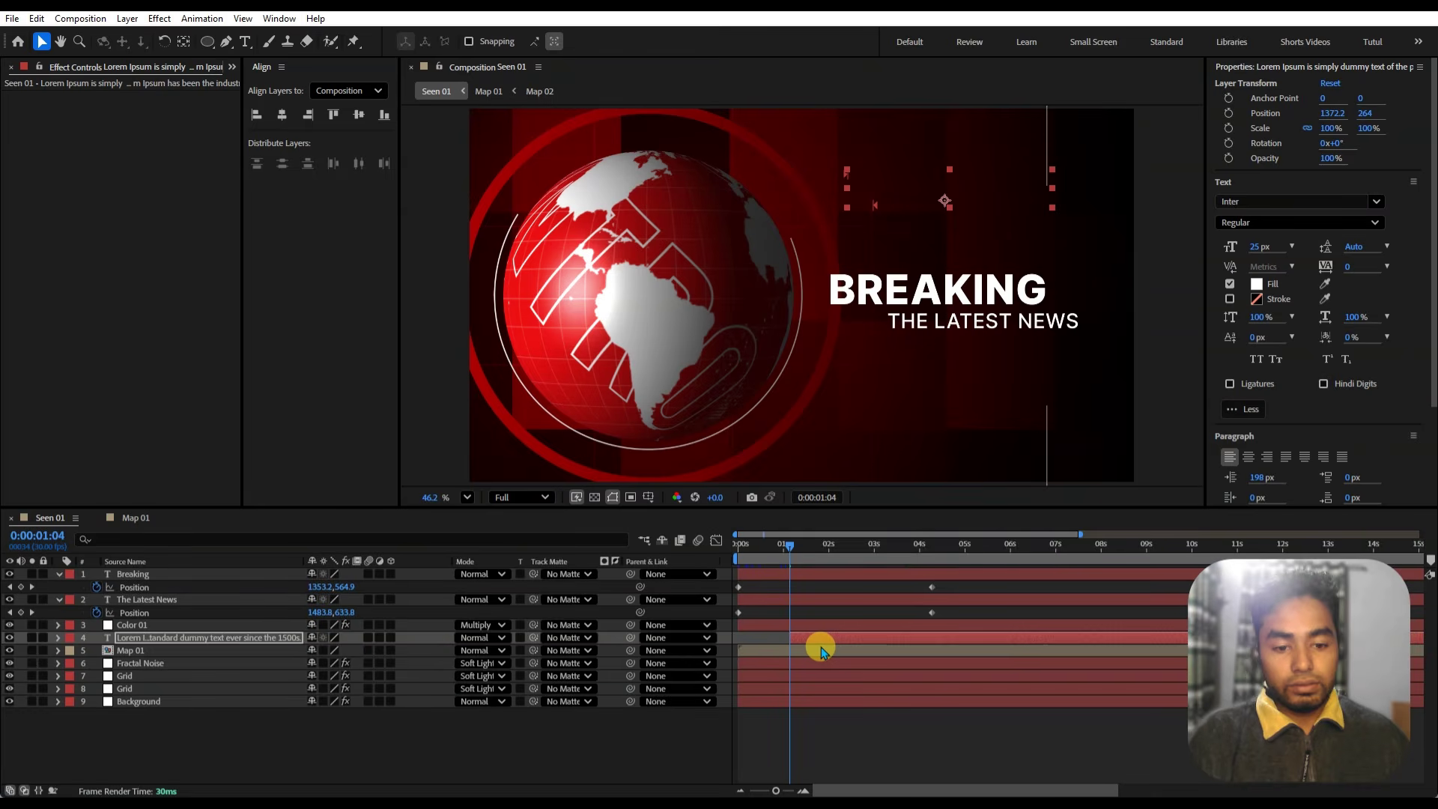
key(space)
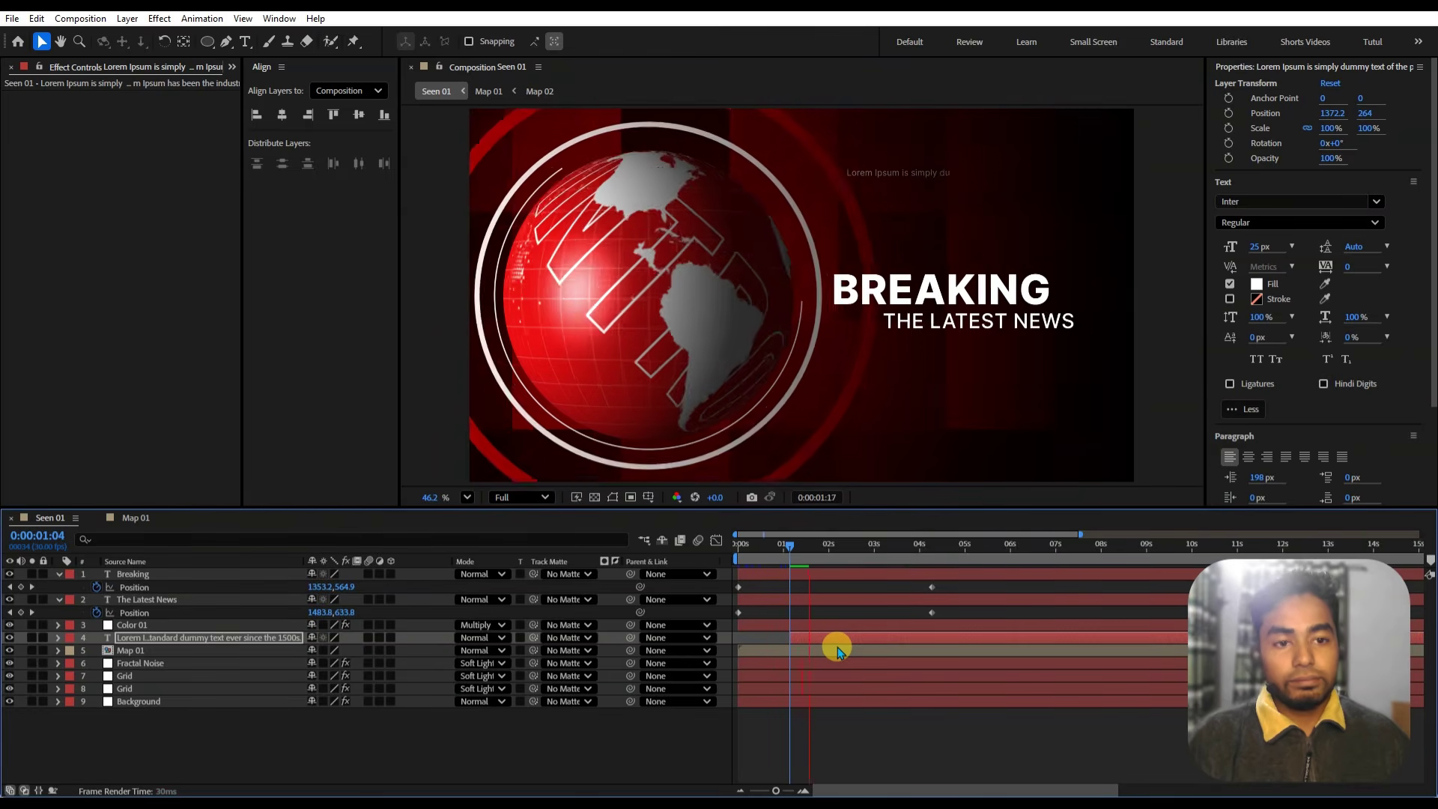
key(space)
key(u)
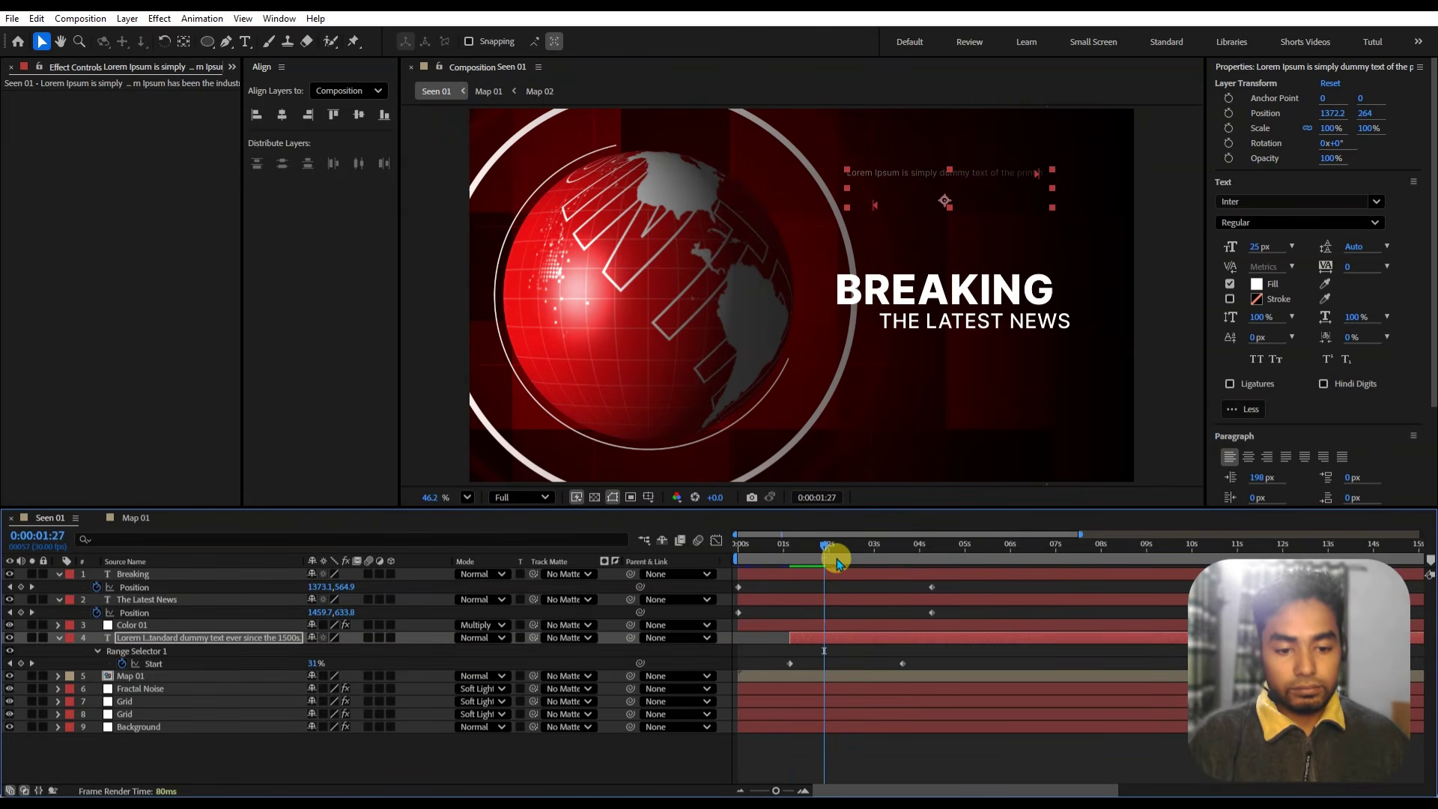
click(873, 558)
drag(873, 558, 830, 562)
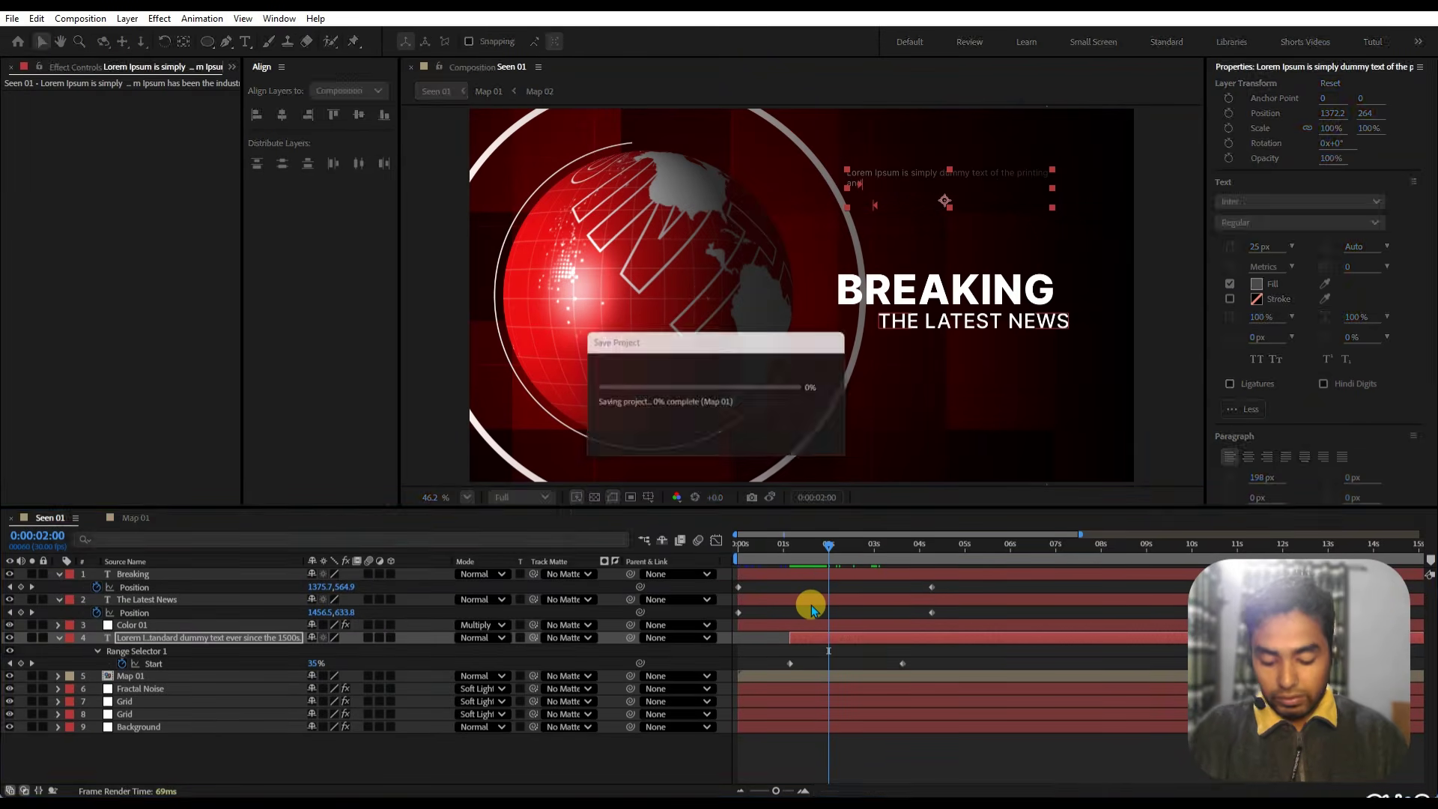
- Add Fast Box Blur with a Blur Radius of 2 to the Lorem Ipsum layer and check the text around 0:00:06:04
key(ctrl+space)
text(fas)
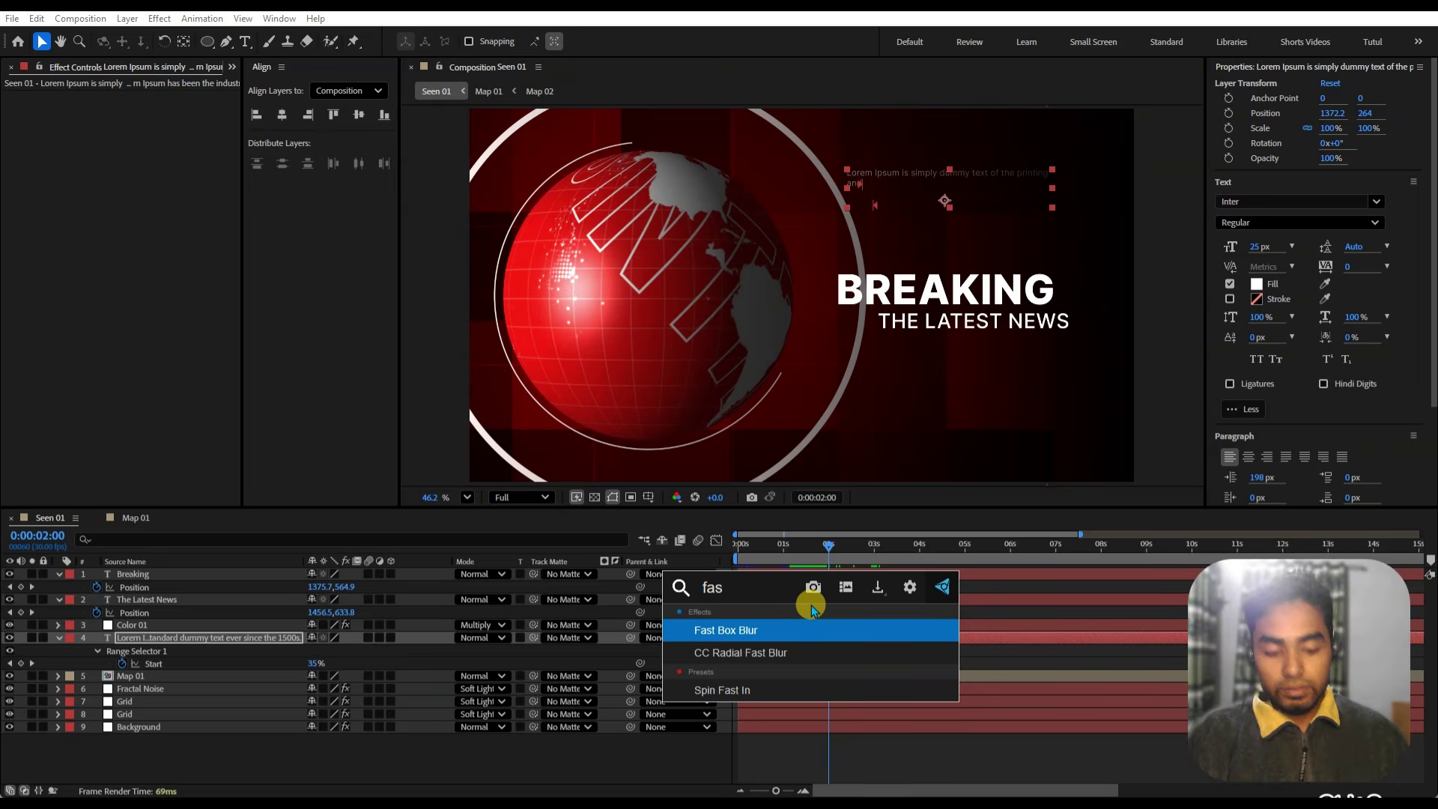
key(Return)
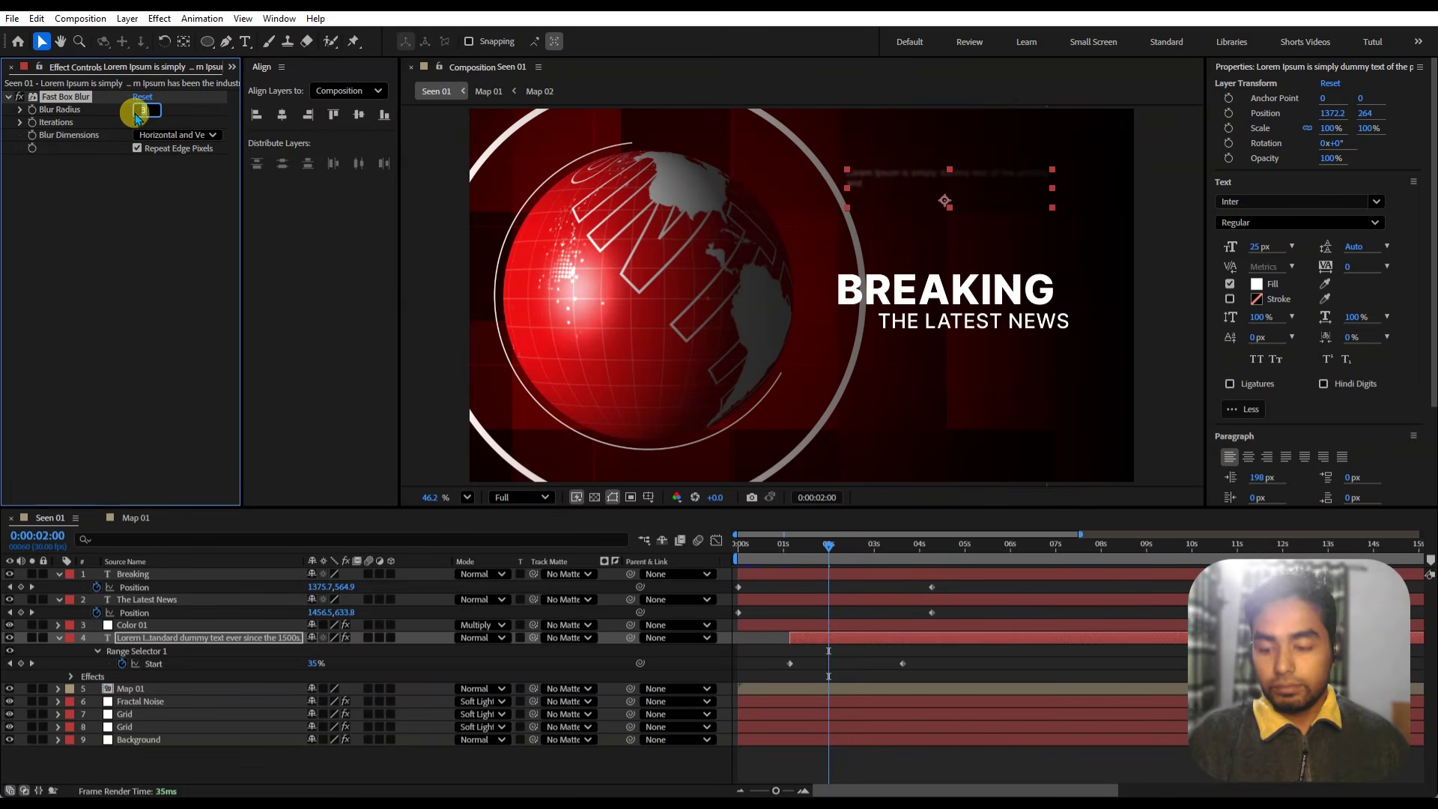
click(407, 751)
drag(852, 556, 1017, 569)
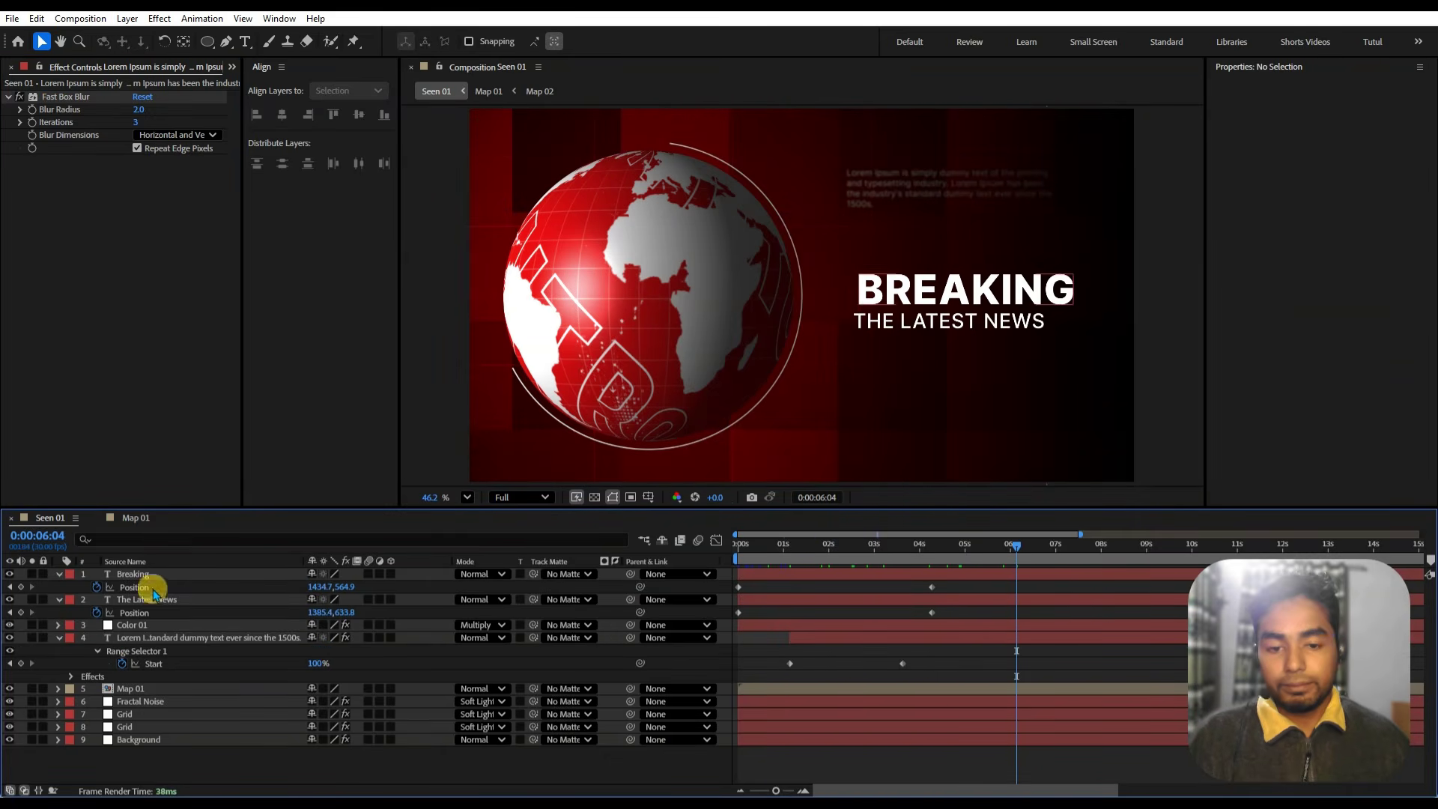
- Duplicate the Lorem Ipsum layer and place the copy below the titles, beside the globe's lower edge
click(58, 641)
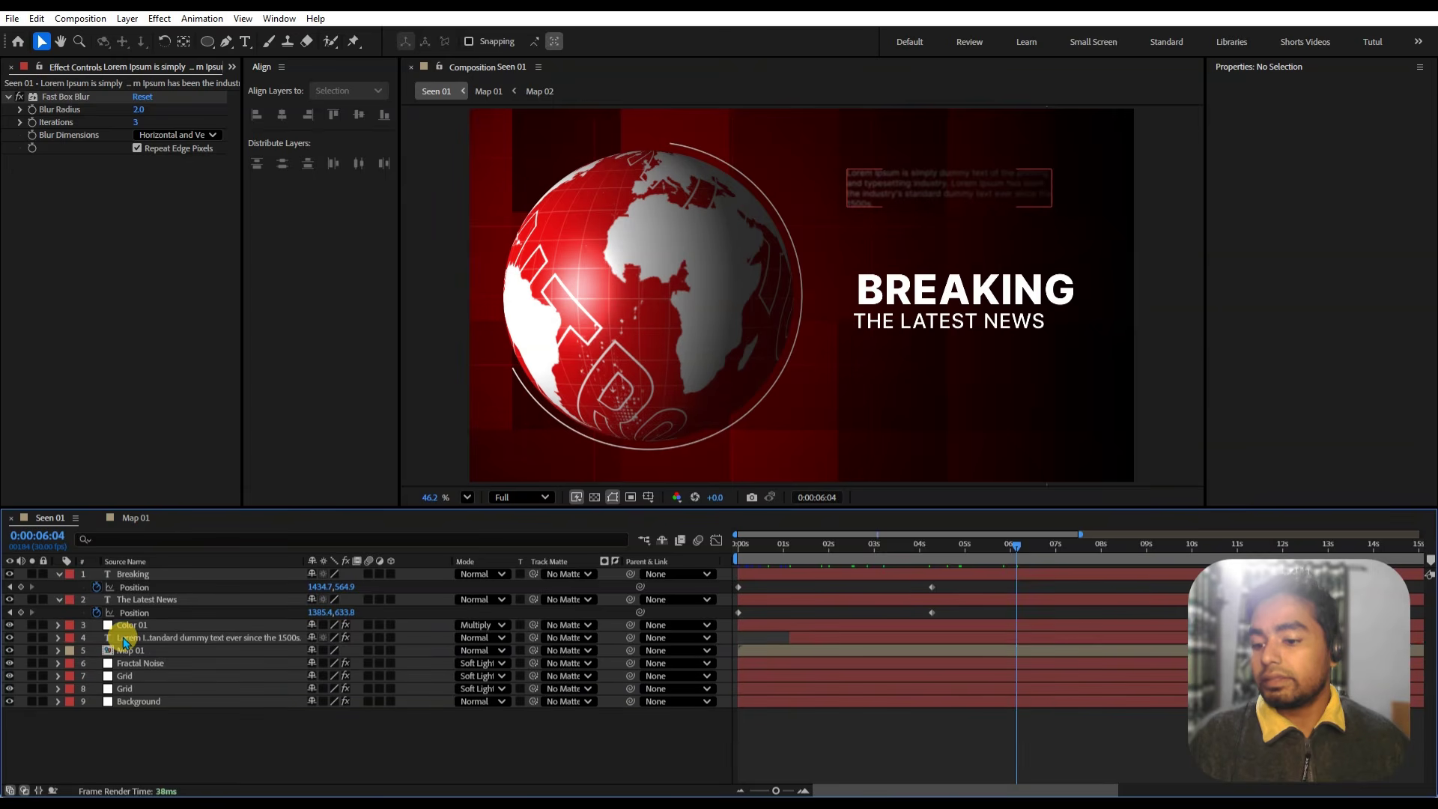
click(124, 639)
key(ctrl+d)
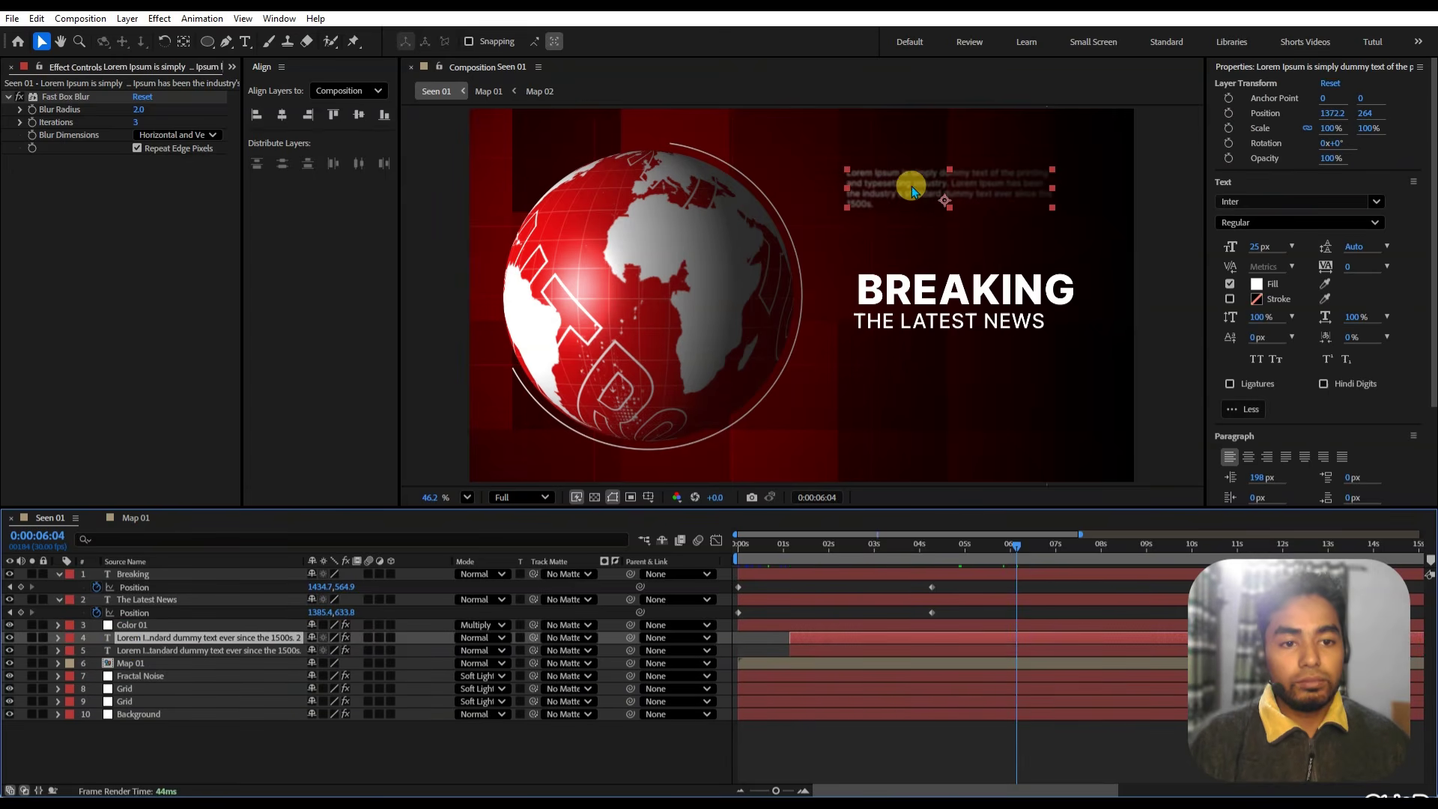
drag(911, 186, 822, 433)
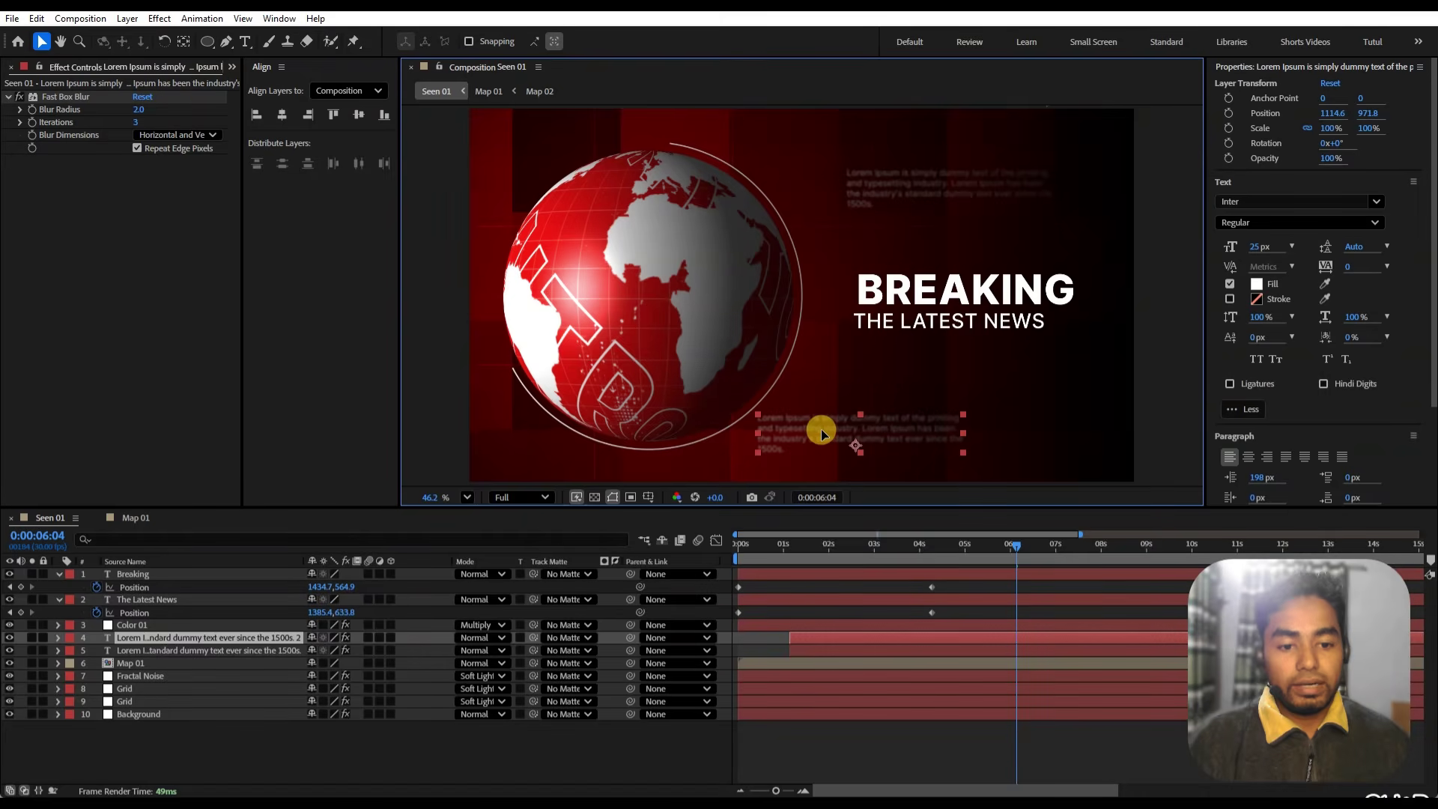
- Copy the opening of the "Why do we use it?" paragraph through "when looking" from lipsum.com in the browser, and return to After Effects
key(alt+Tab)
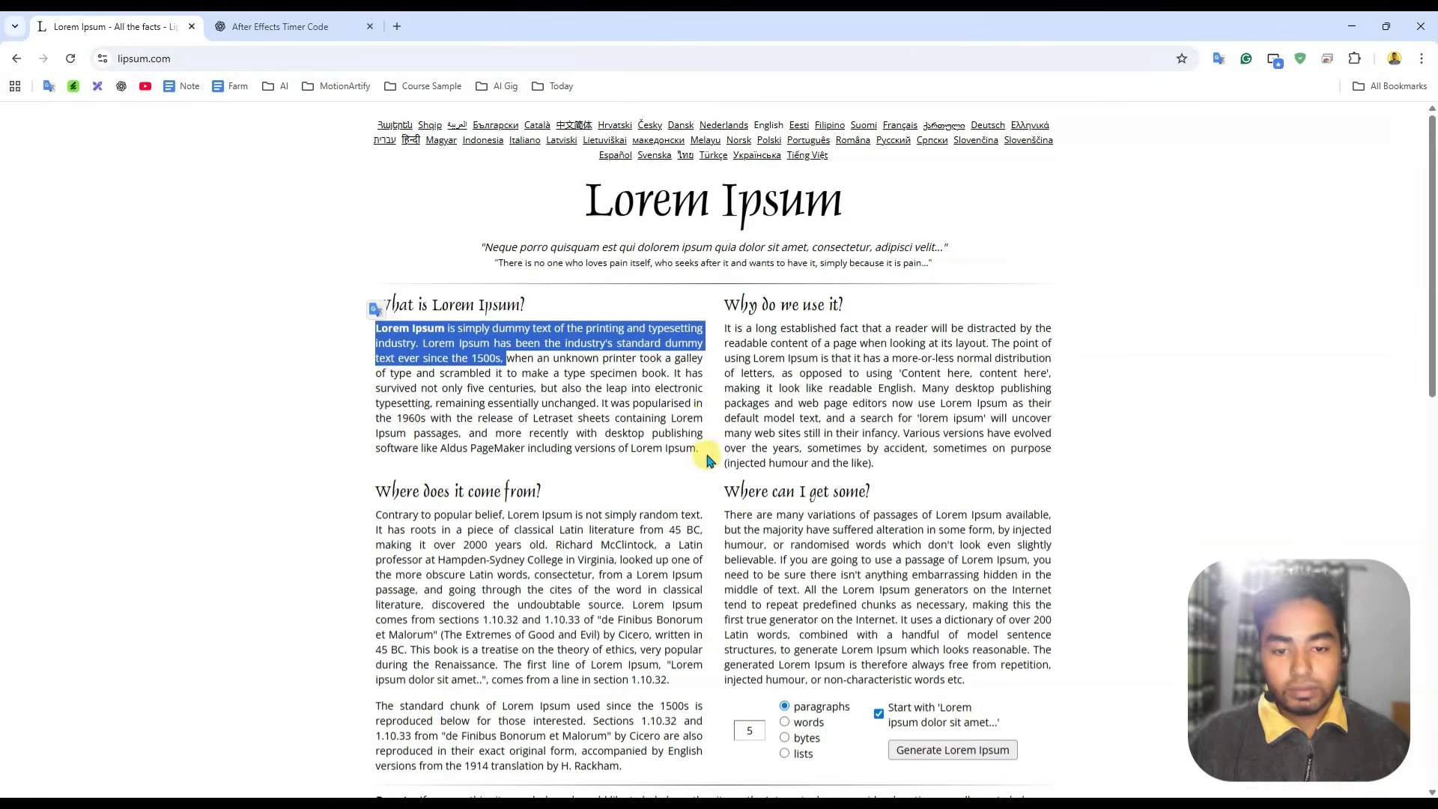
click(723, 412)
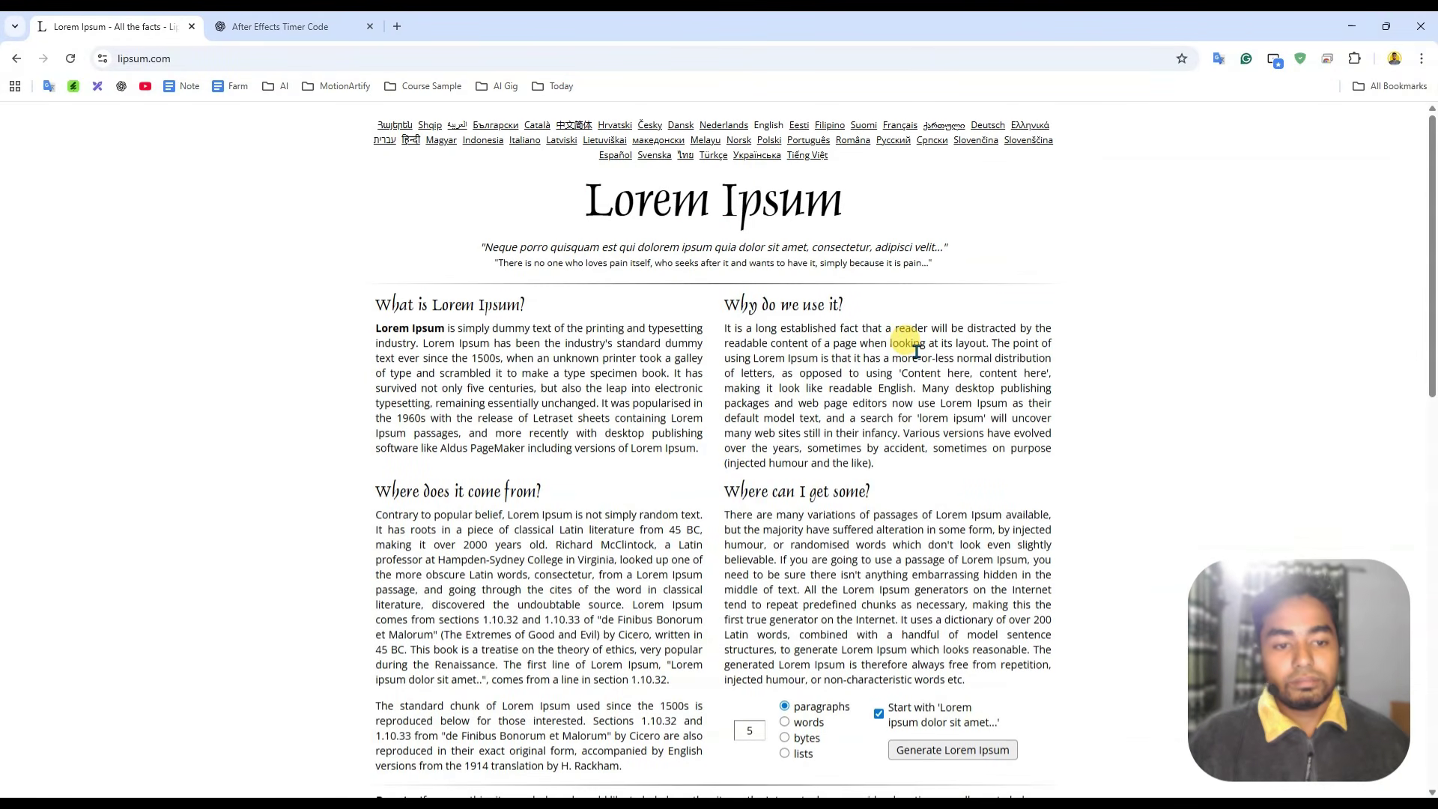
drag(925, 344, 729, 328)
key(ctrl+c)
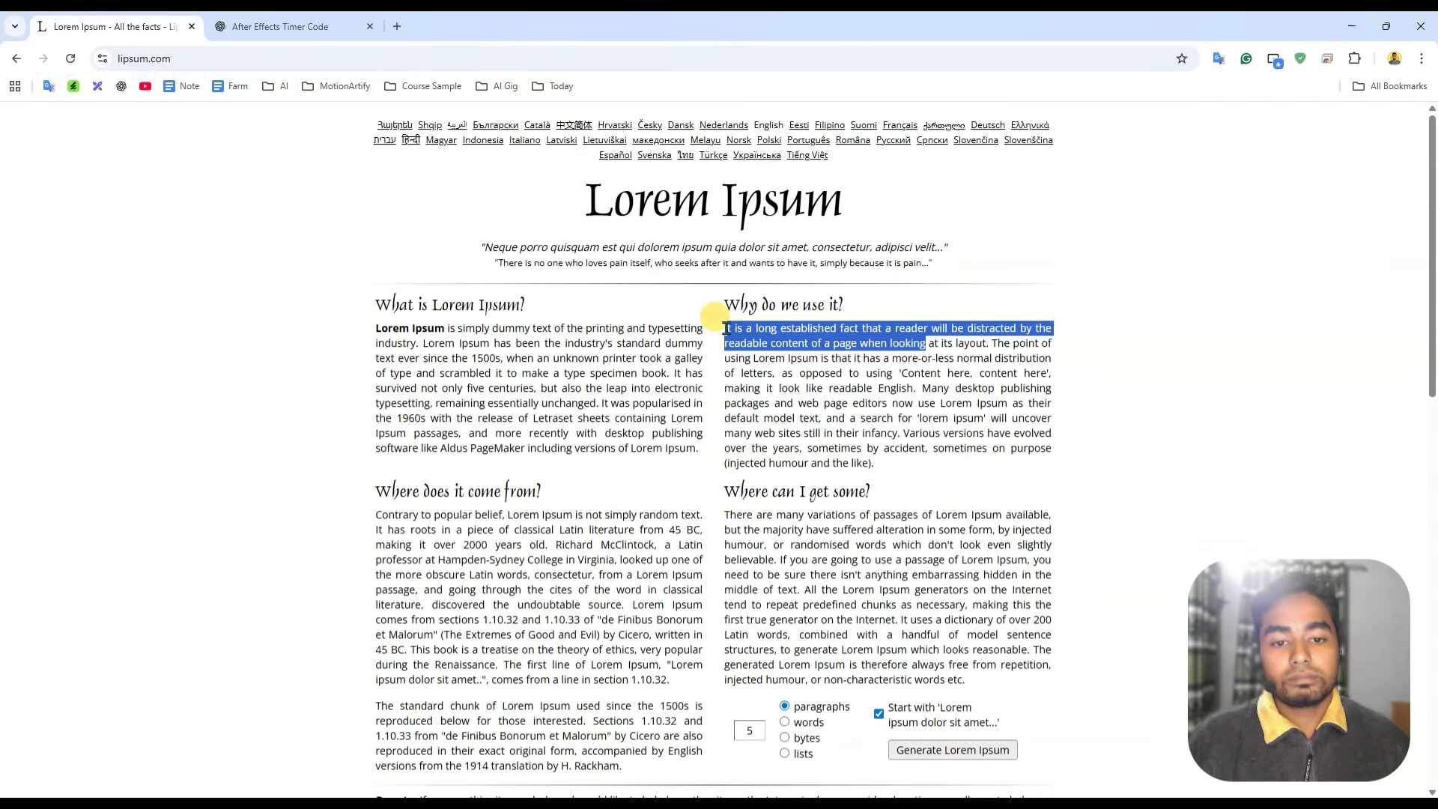
key(super+Tab)
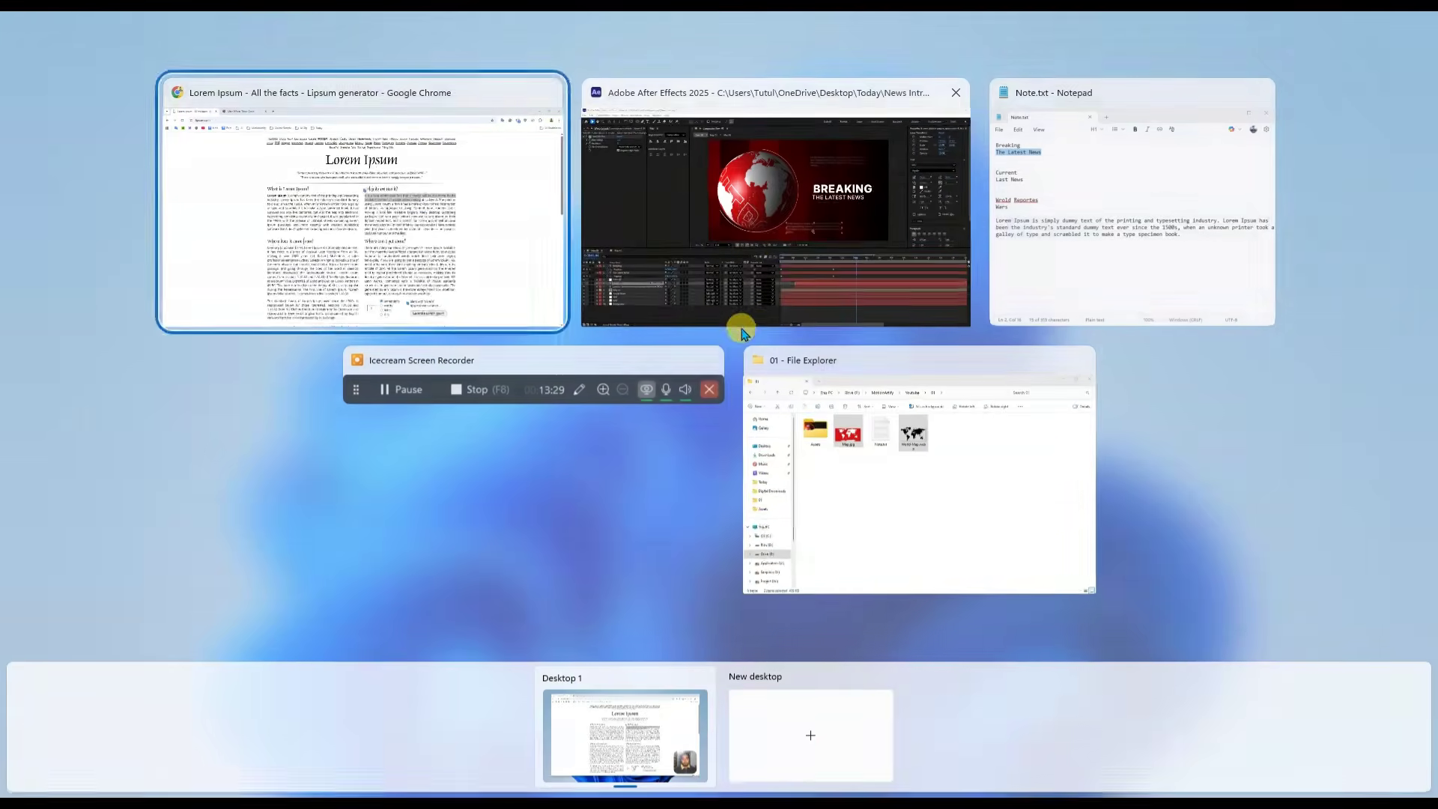
click(770, 243)
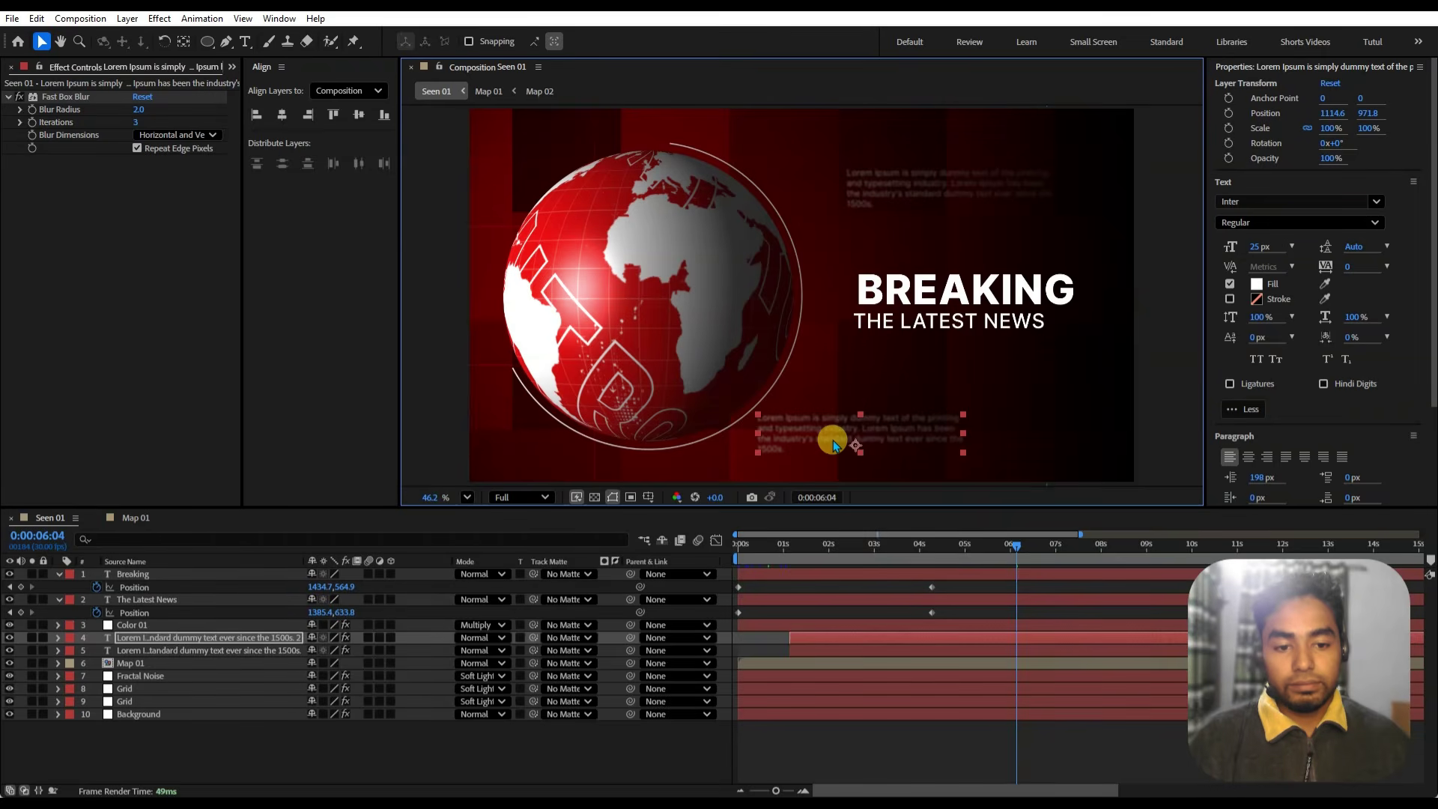
- Replace the duplicate's text with the copied sentence and move it beside the globe's lower edge, at about position 1034.5, 961
double_click(834, 443)
key(ctrl+v)
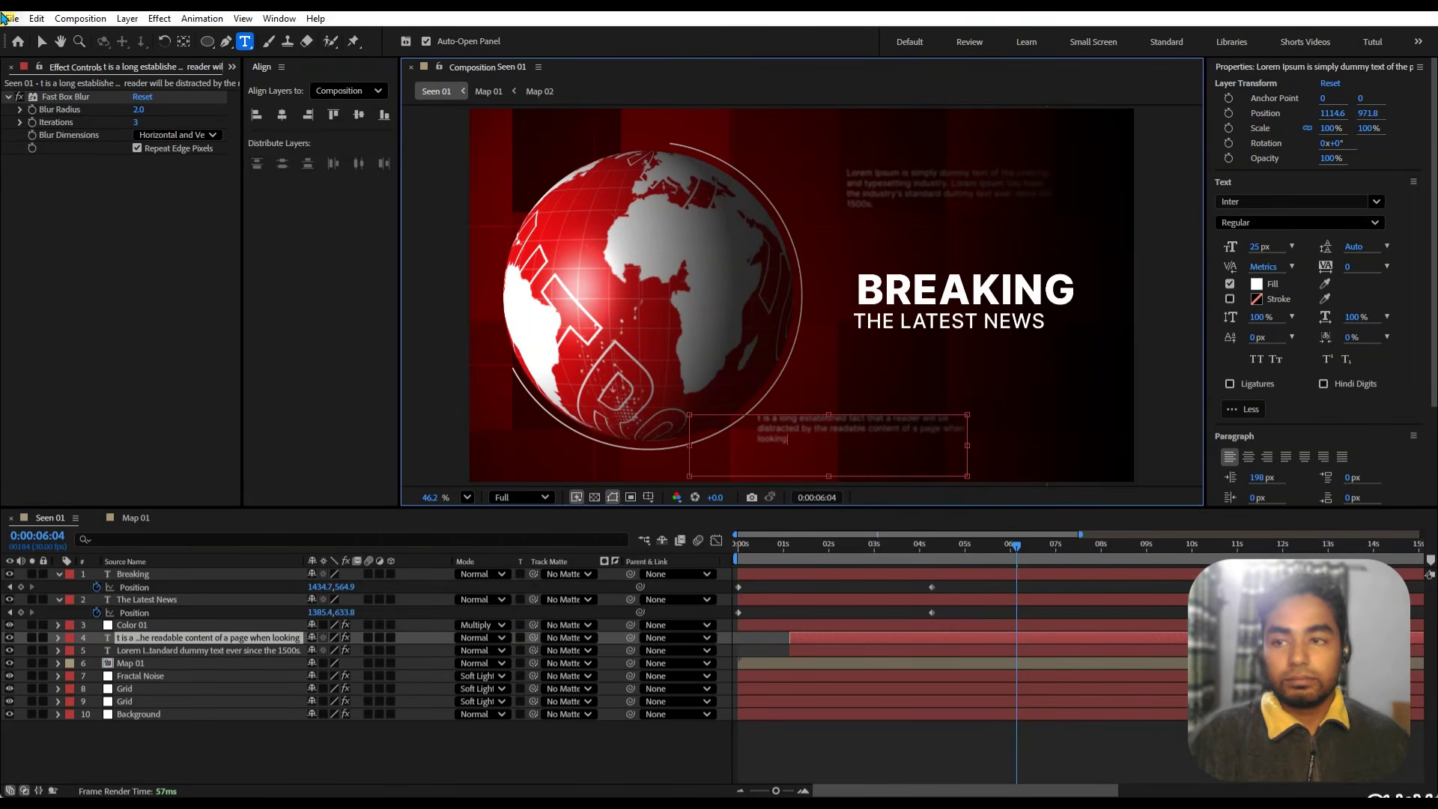
click(42, 41)
click(898, 463)
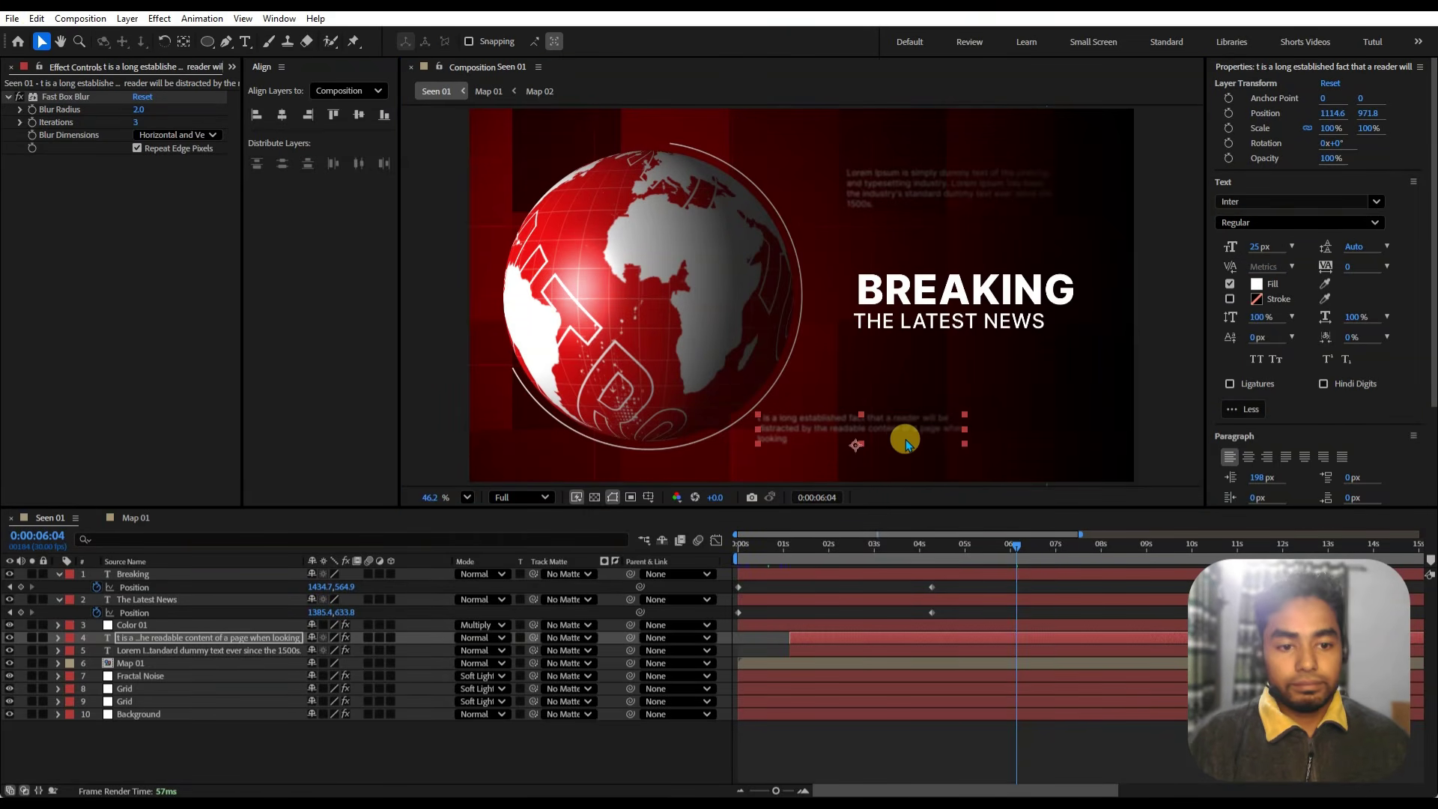
drag(905, 442, 911, 451)
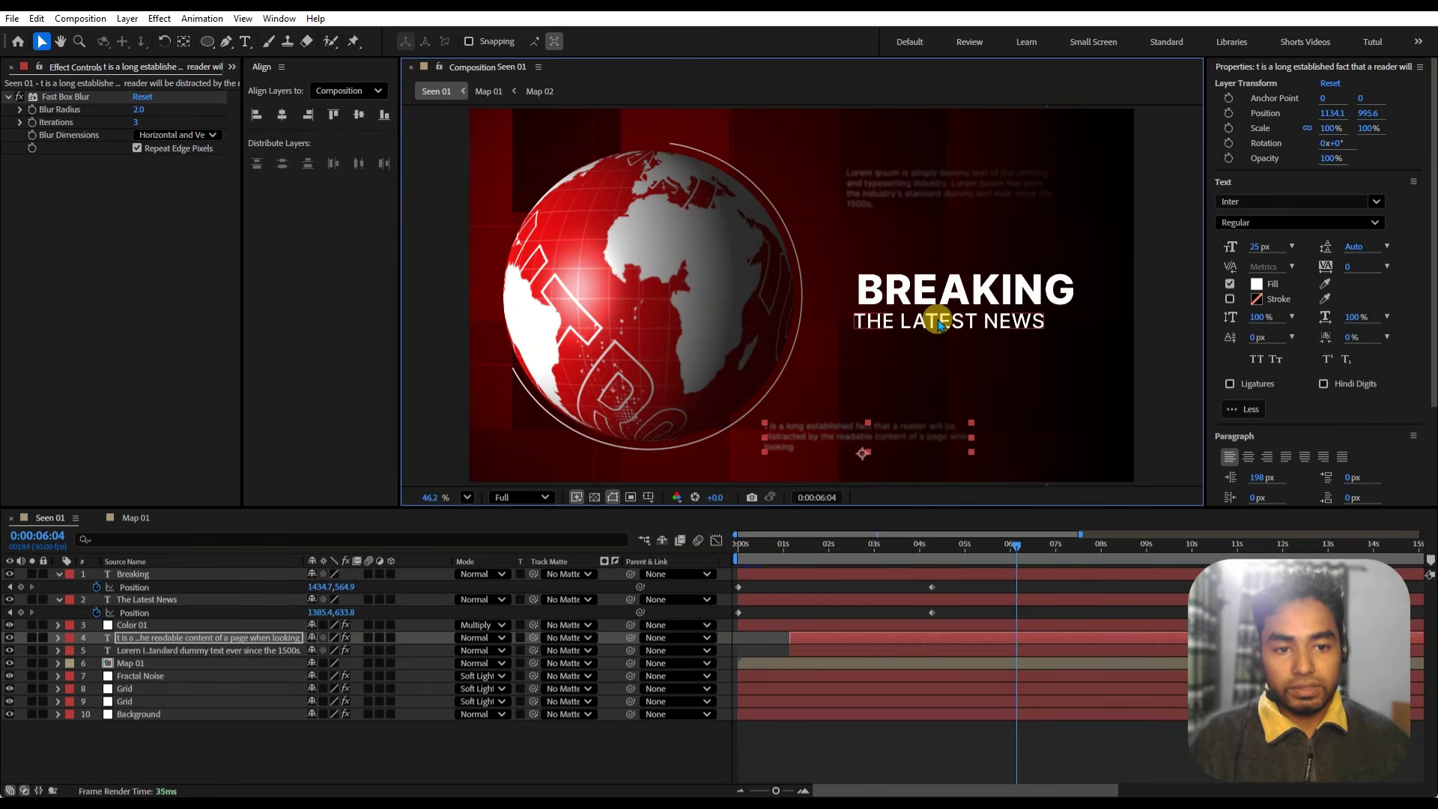
drag(827, 425, 790, 411)
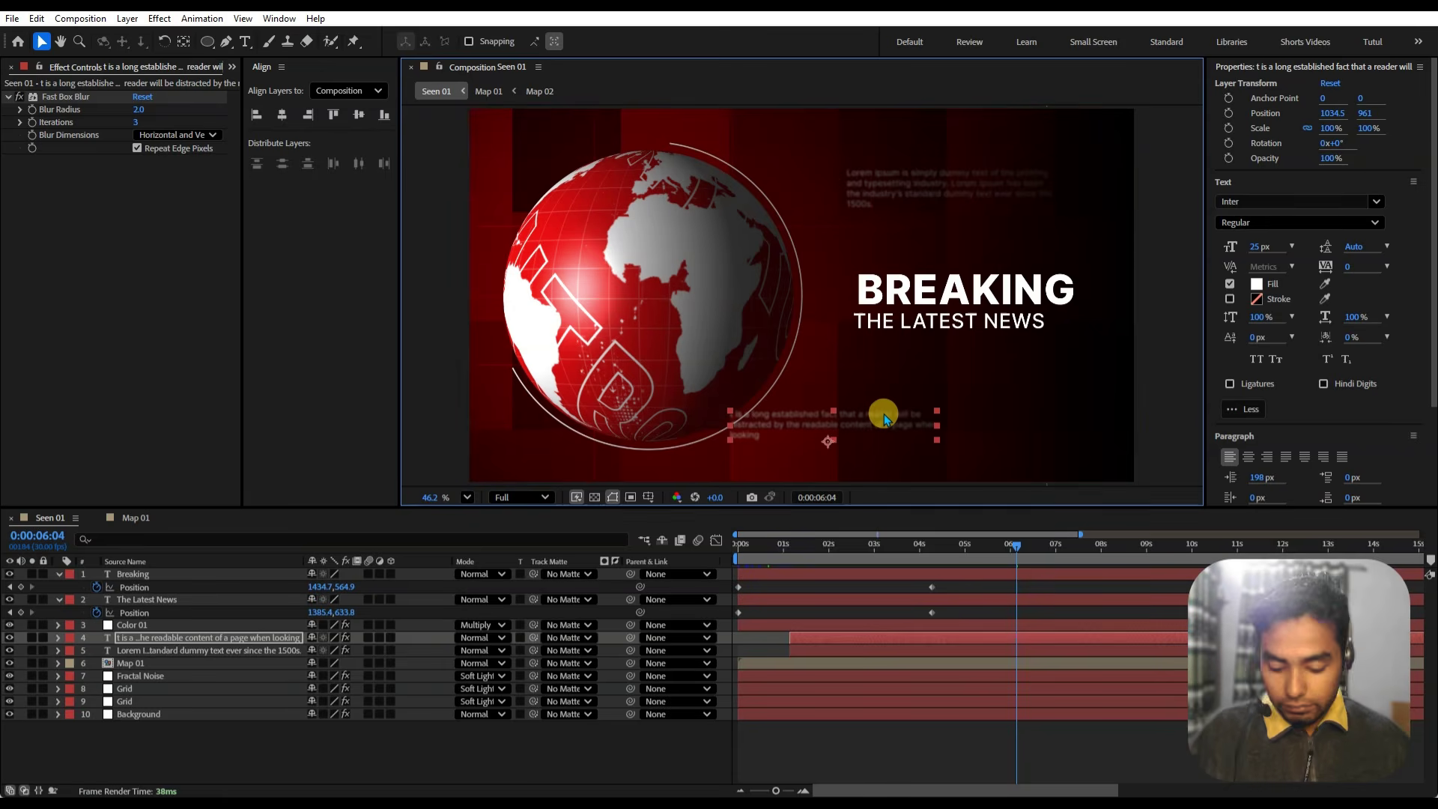
- Duplicate the lower paragraph and place the copy just below THE LATEST NEWS at the frame's edge, at about position 1686, 744.5
key(ctrl+d)
drag(876, 417, 1095, 336)
click(517, 693)
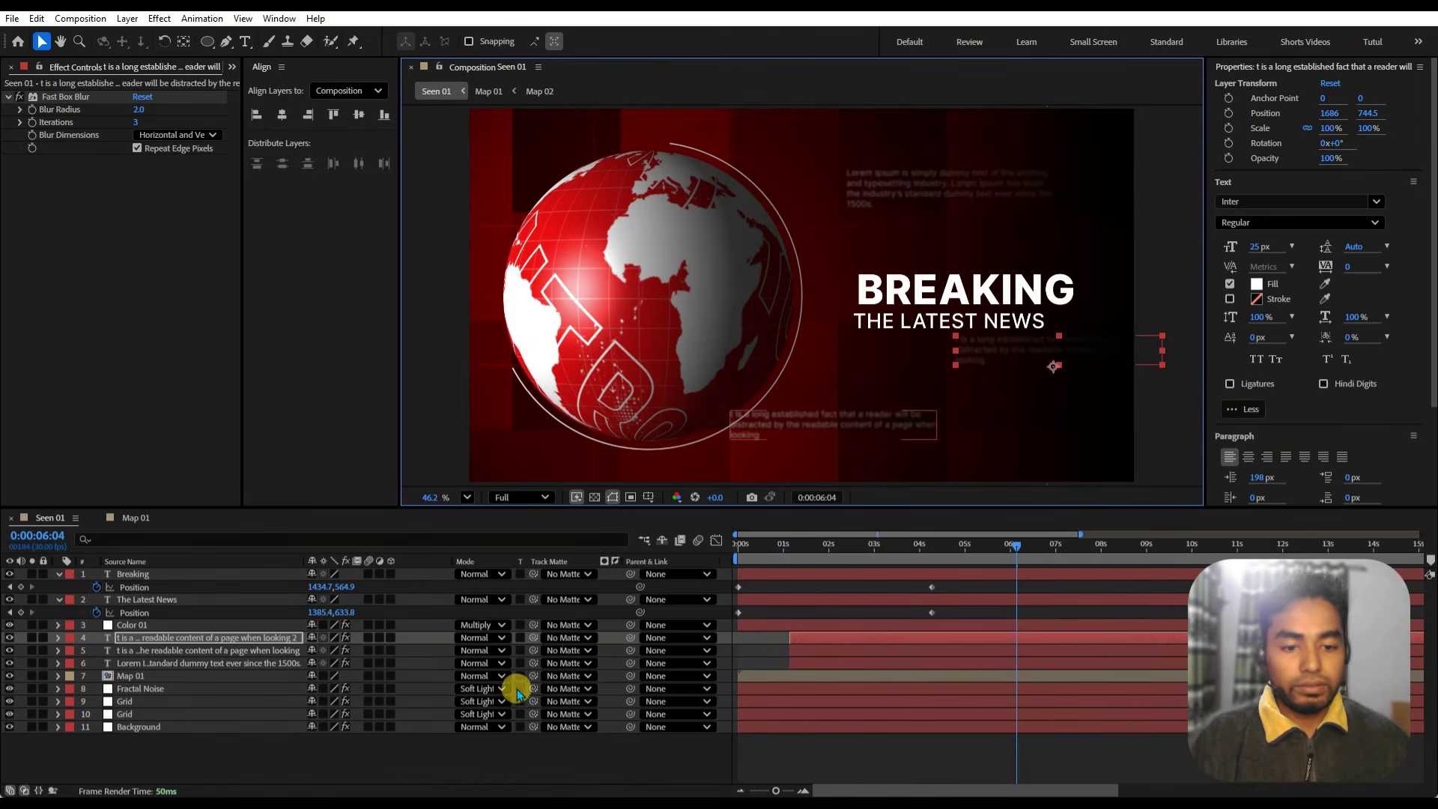
click(514, 738)
- Set the preview resolution to Half and play the Seen 01 composition from the start
click(517, 497)
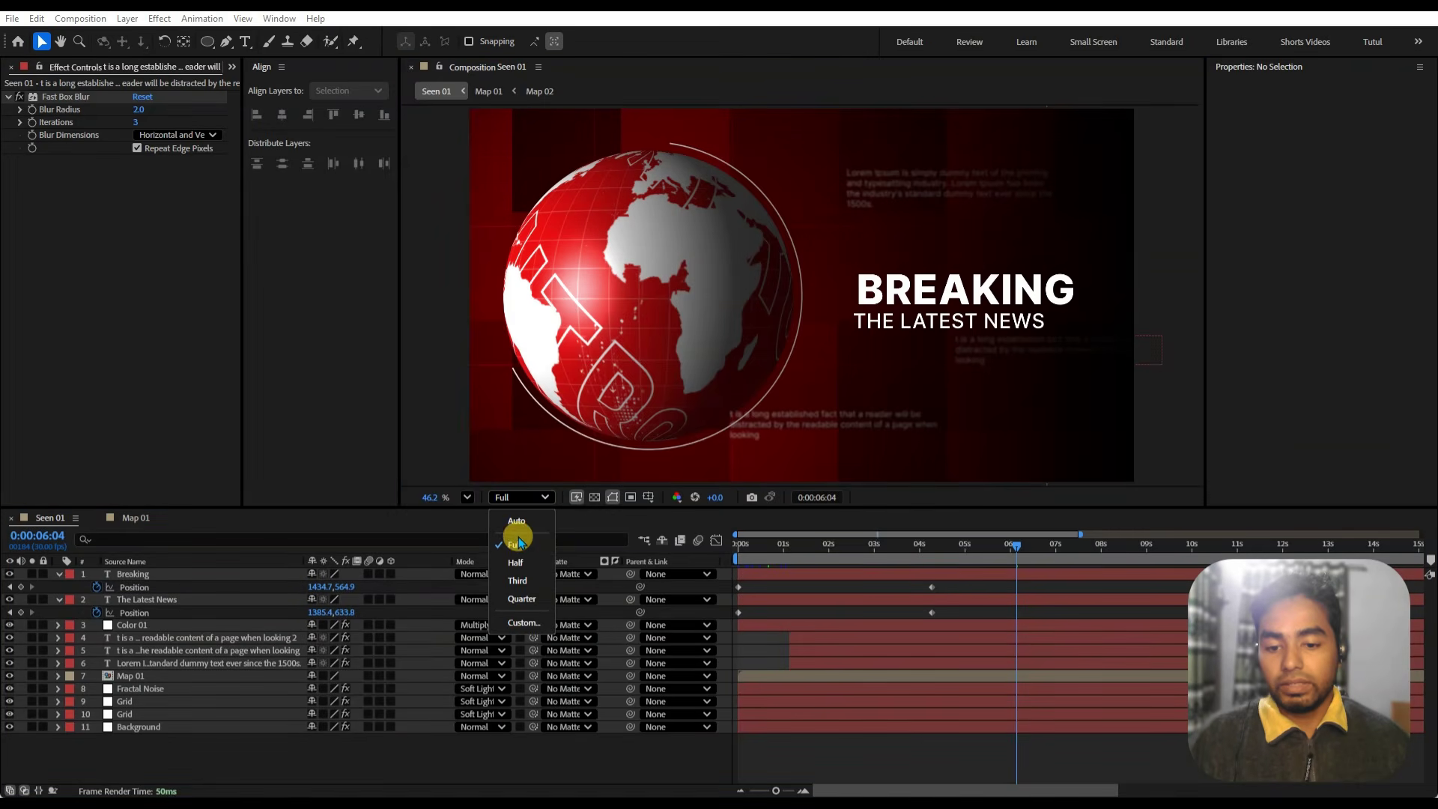
click(516, 563)
drag(776, 558, 716, 550)
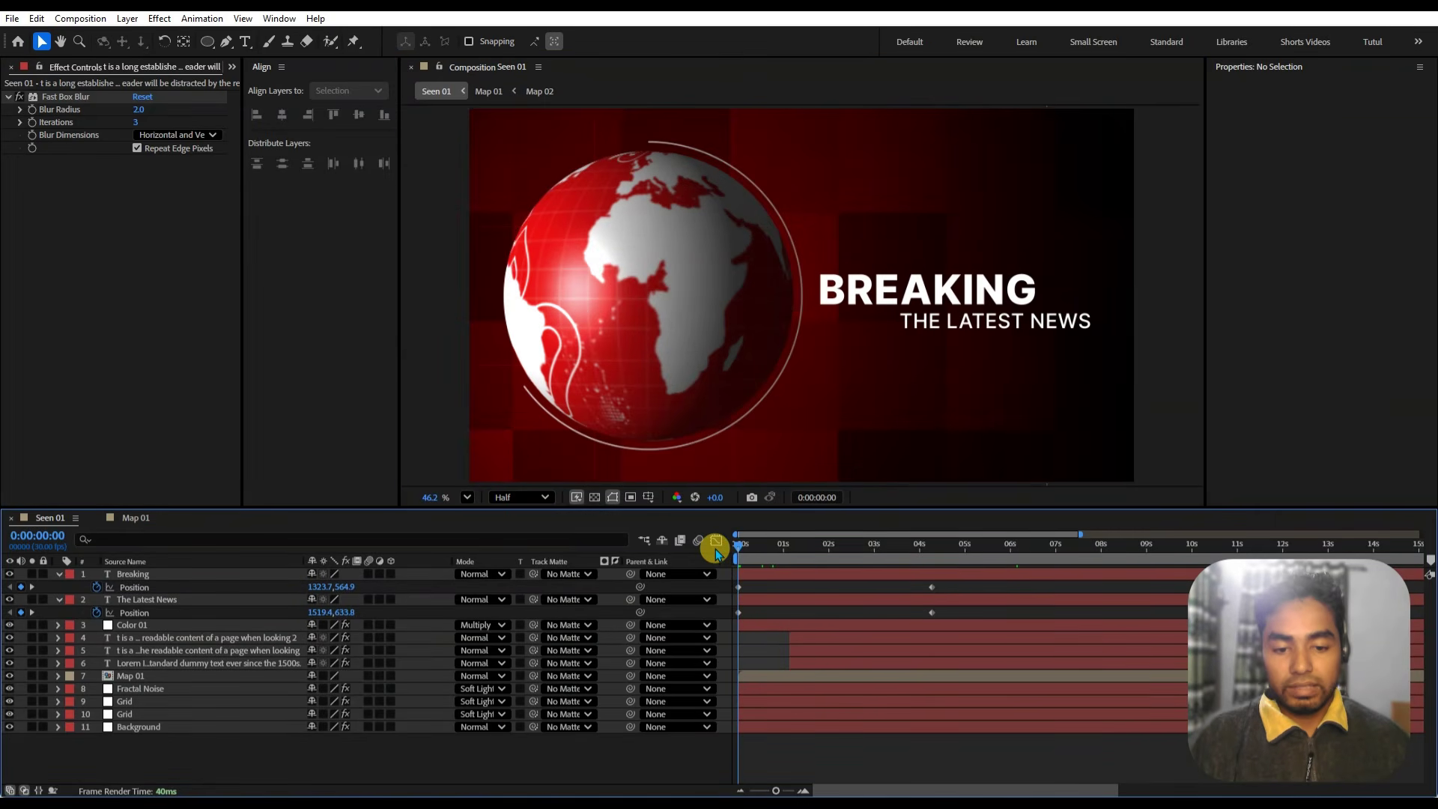
key(space)
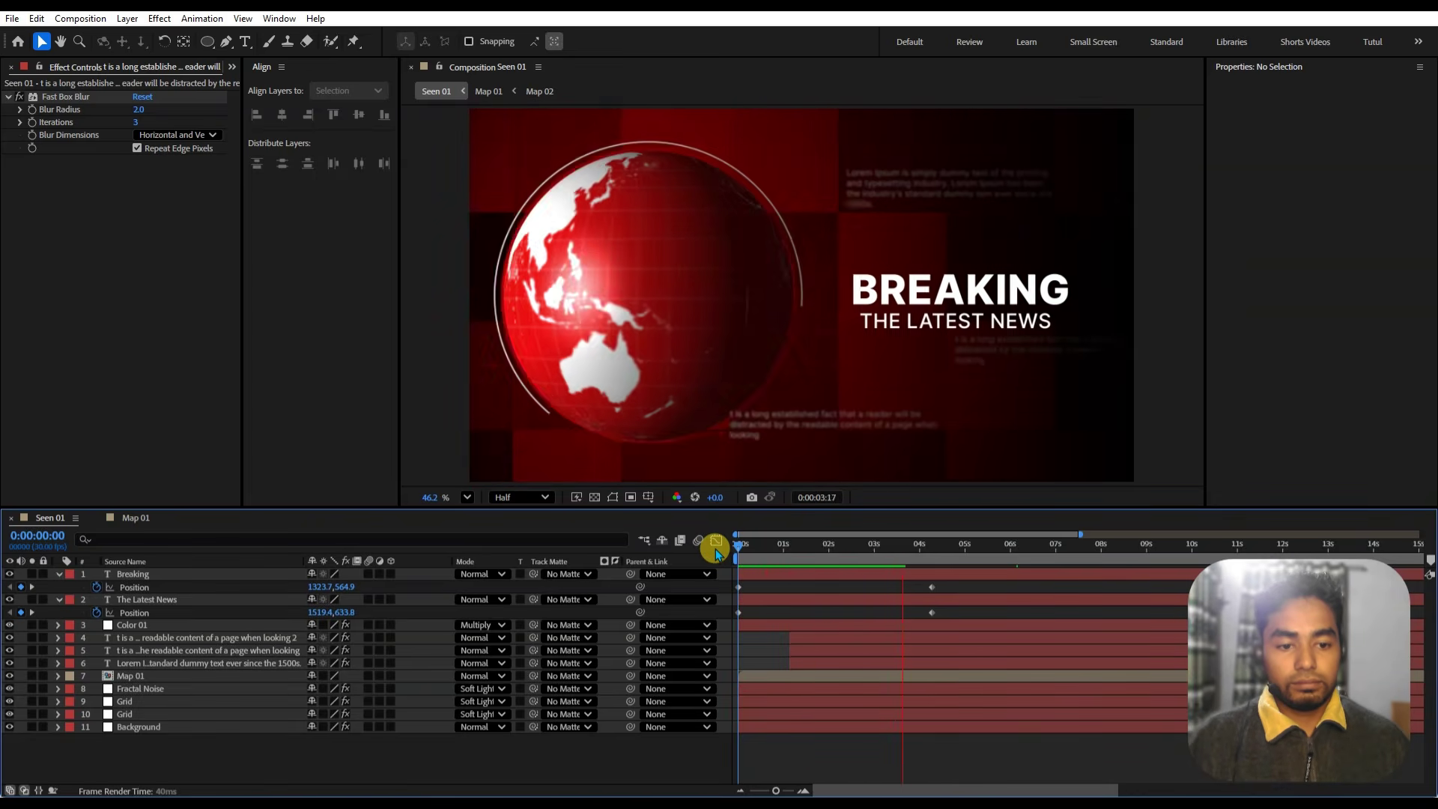
key(space)
- Stagger the two "long established fact" layers to start at about 1.5 s and 2.5 s, and preview the composition from the beginning
click(828, 644)
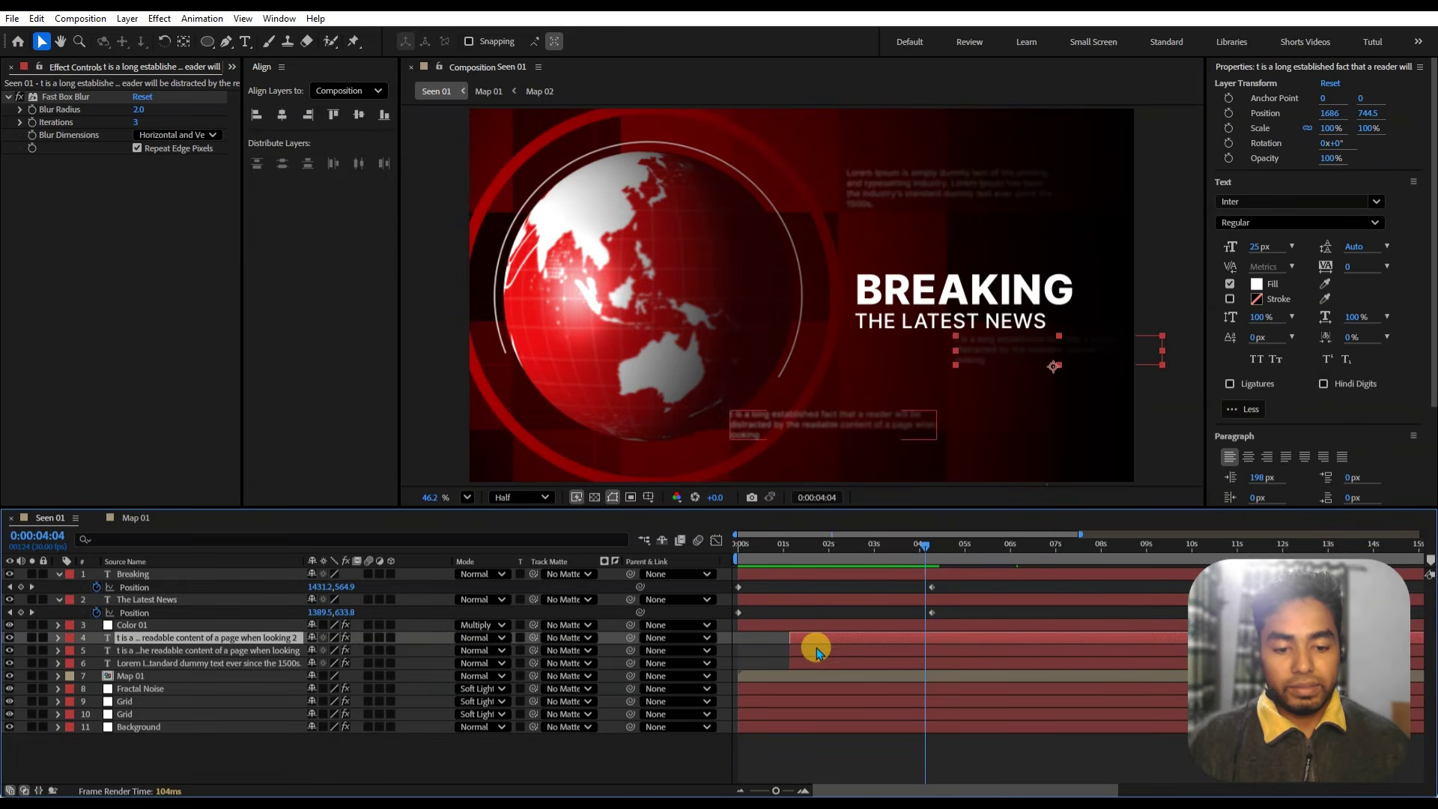
drag(815, 643, 894, 639)
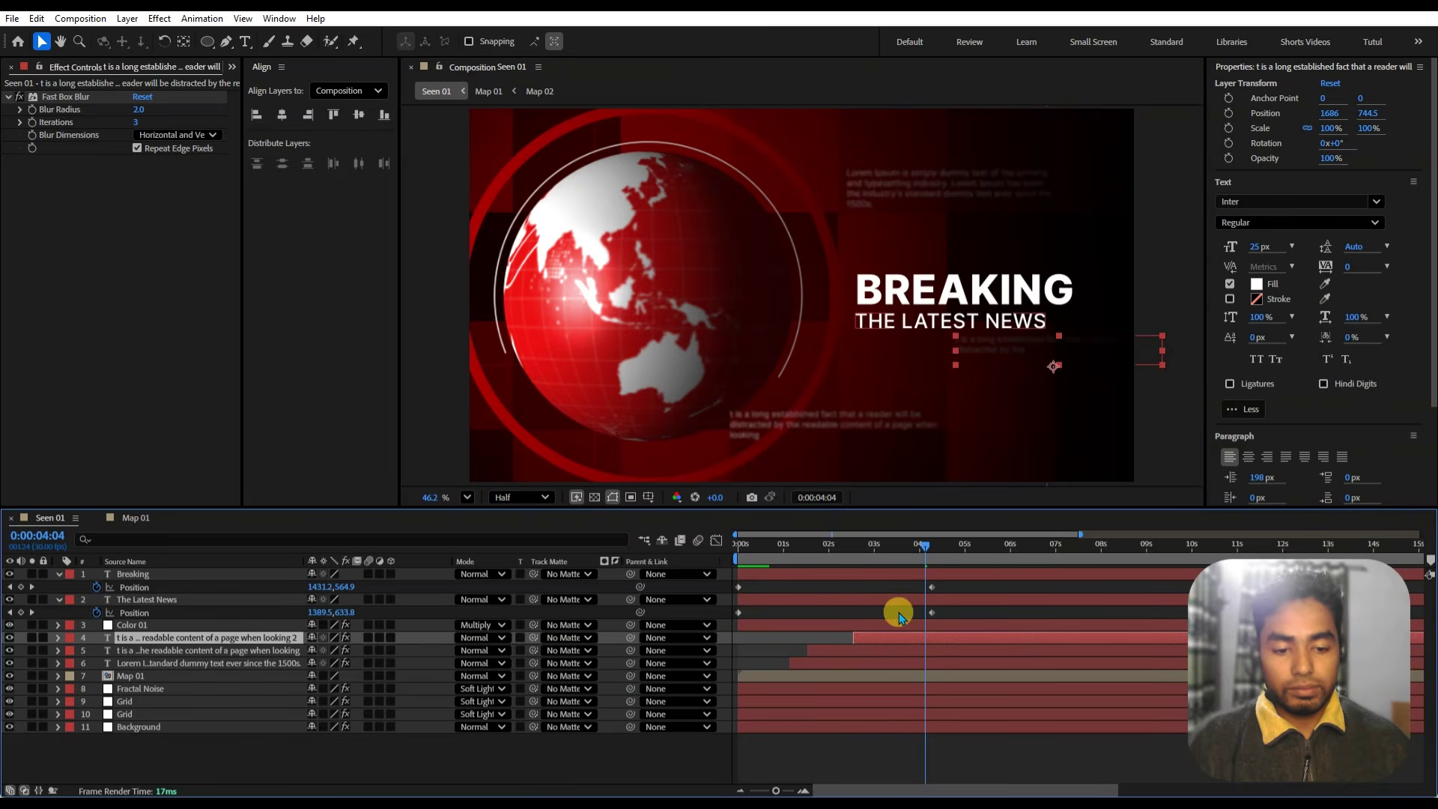
click(745, 545)
key(space)
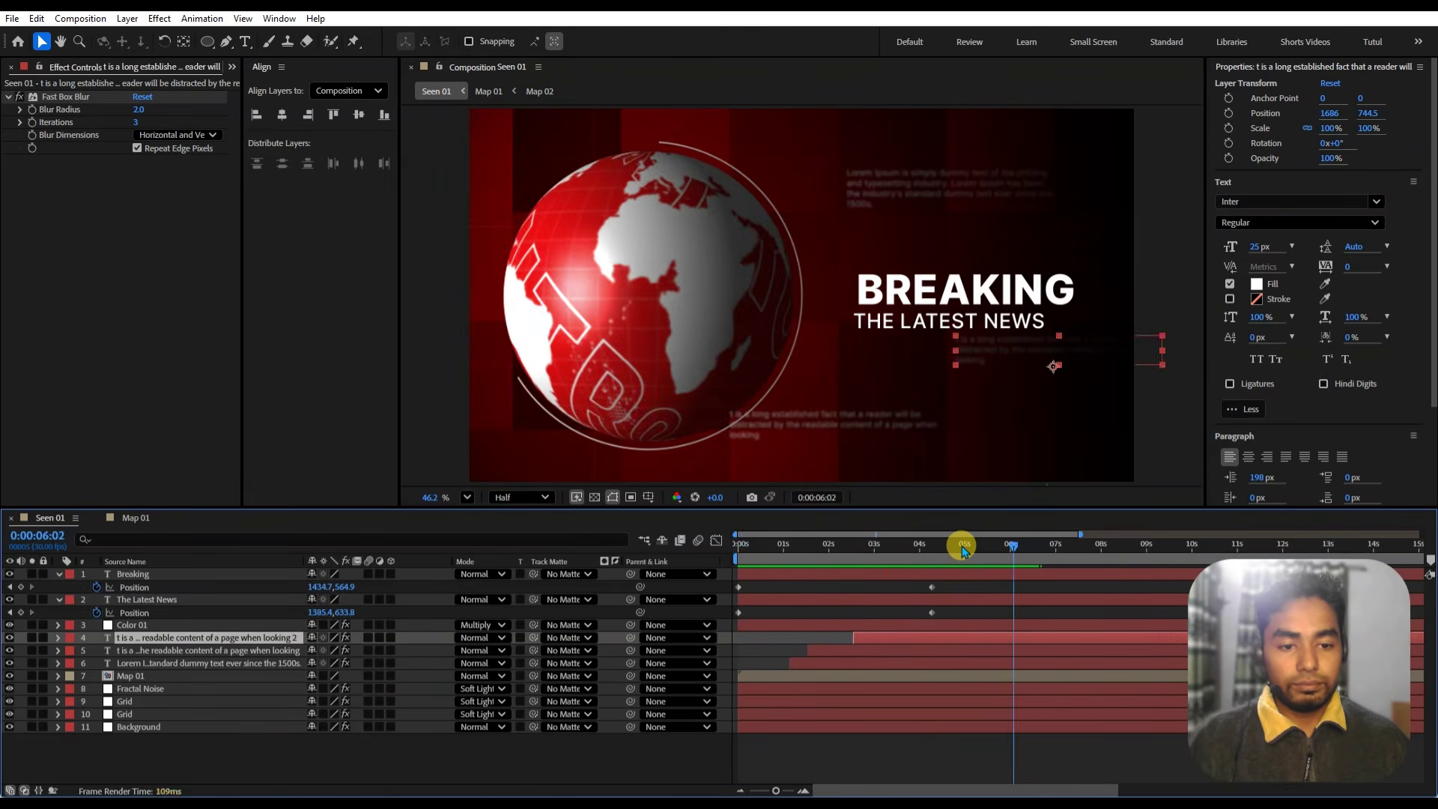
key(Home)
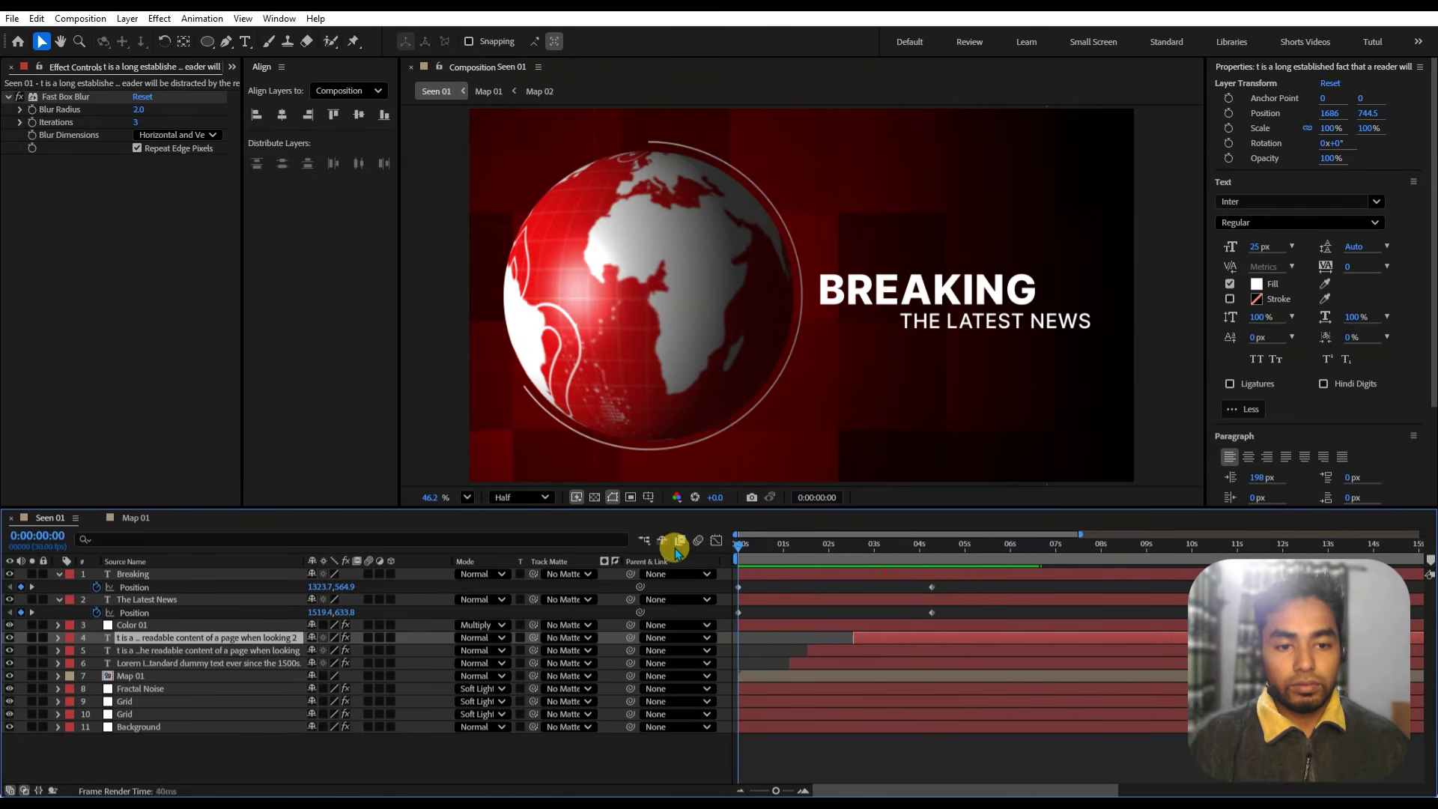
key(space)
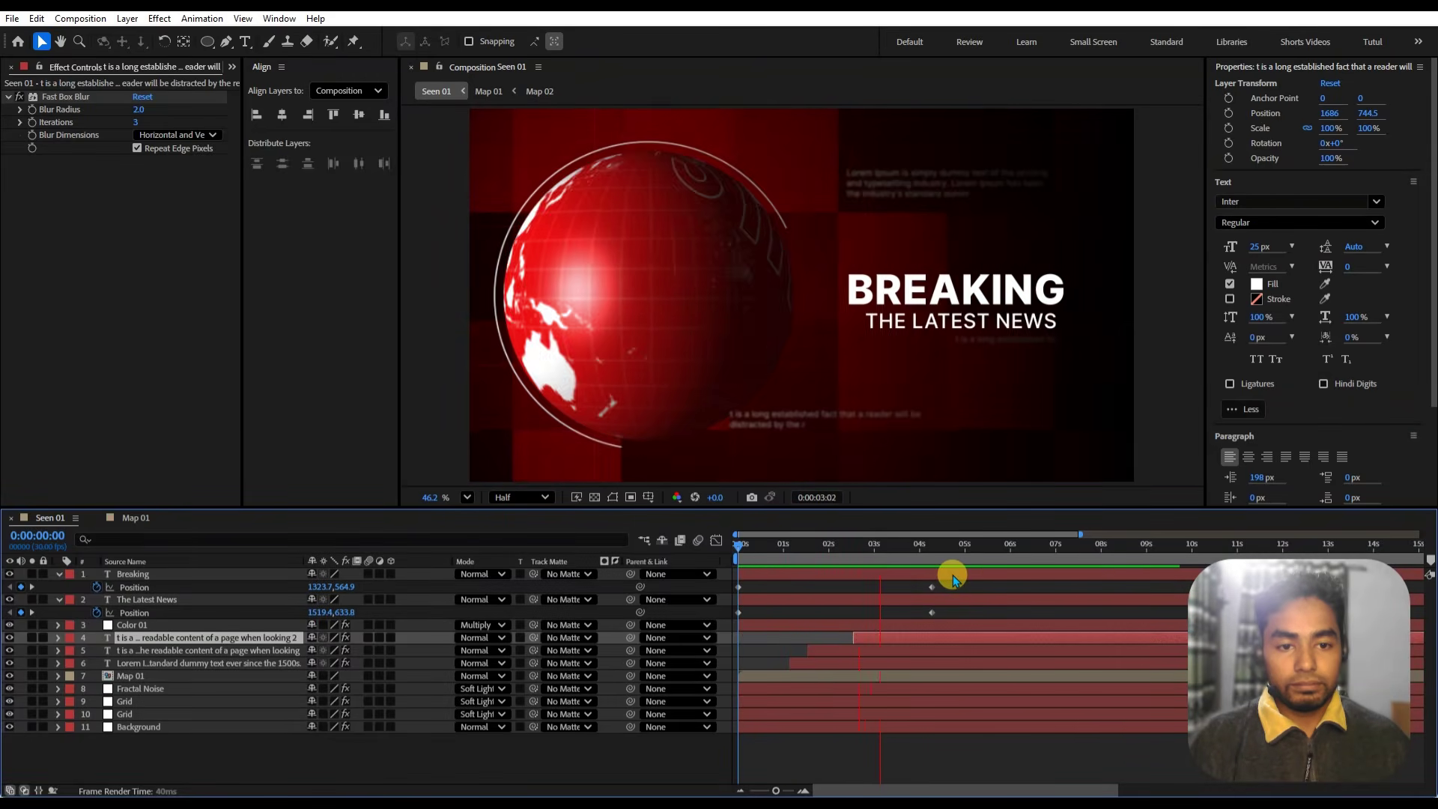
key(space)
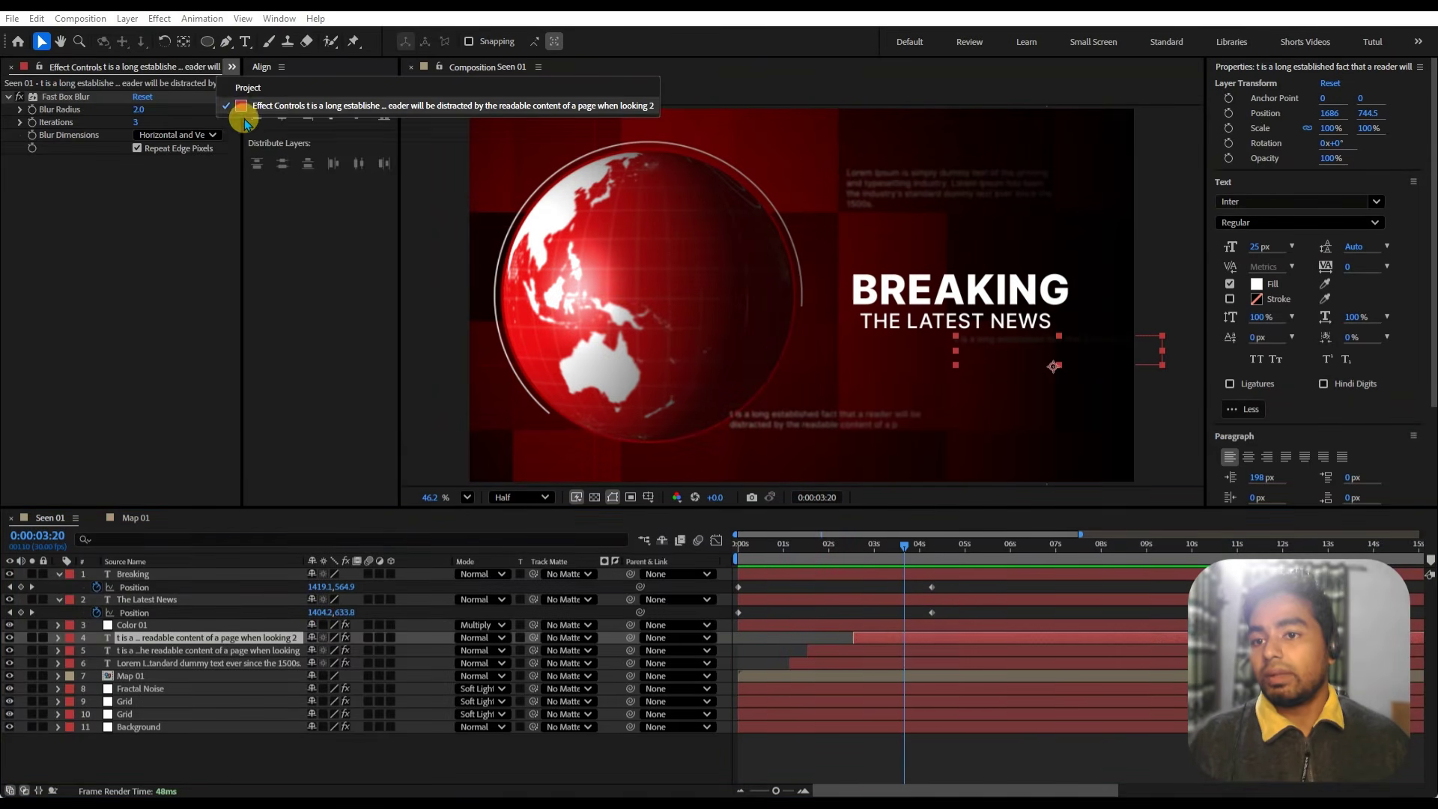
- Add World-Map.webp to the composition directly beneath the Map 01 layer and scale it to 172%
key(ctrl+0)
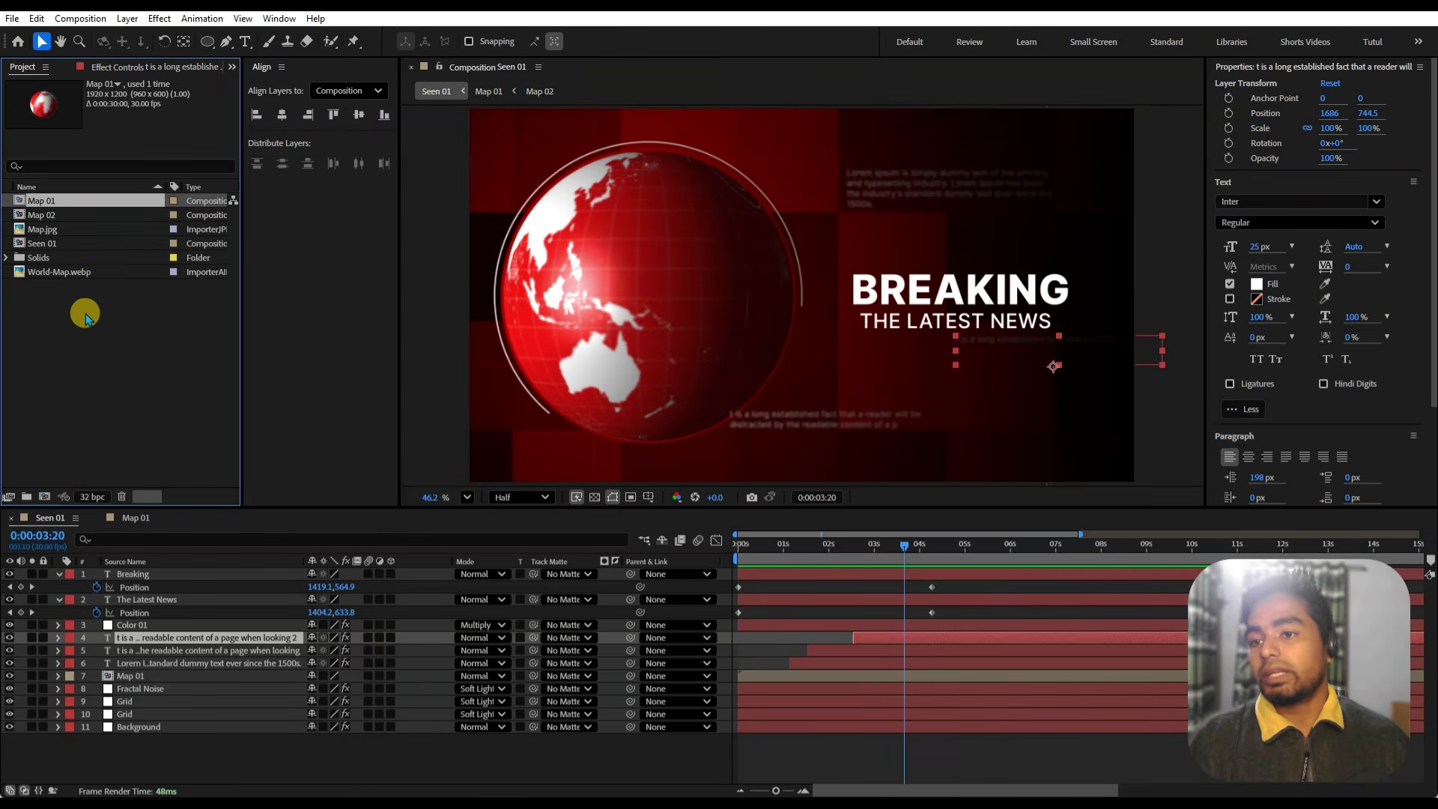
click(51, 273)
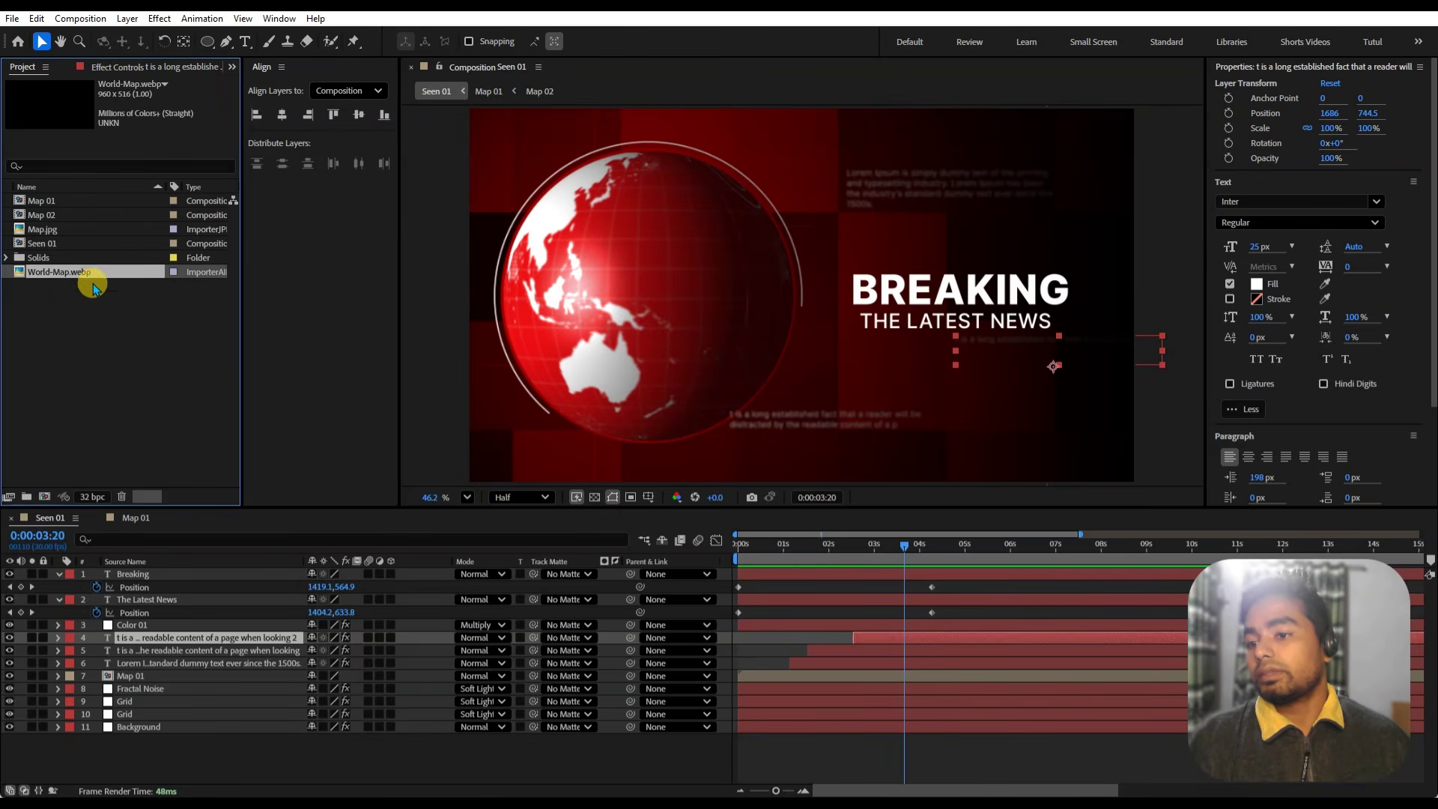
drag(105, 354, 177, 685)
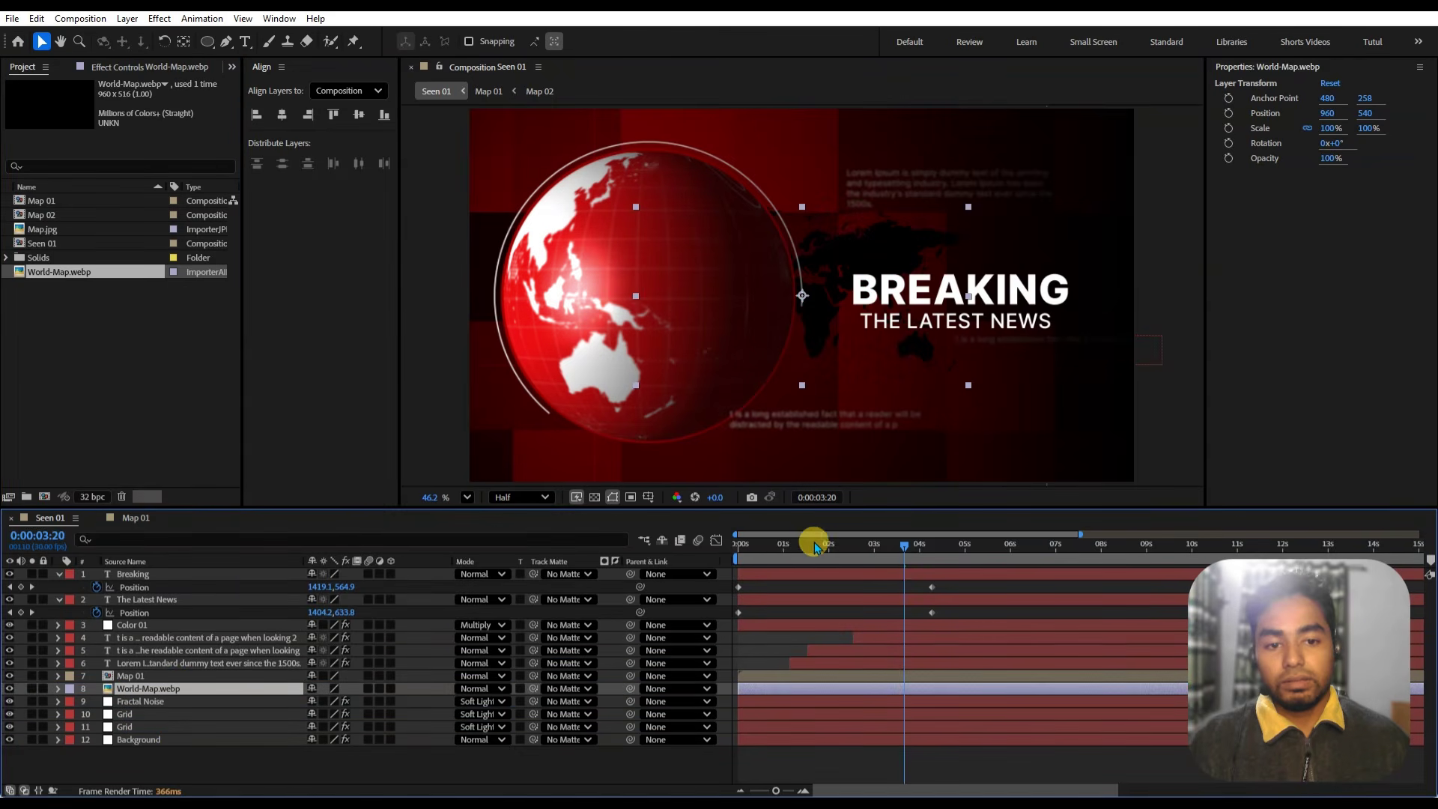
key(s)
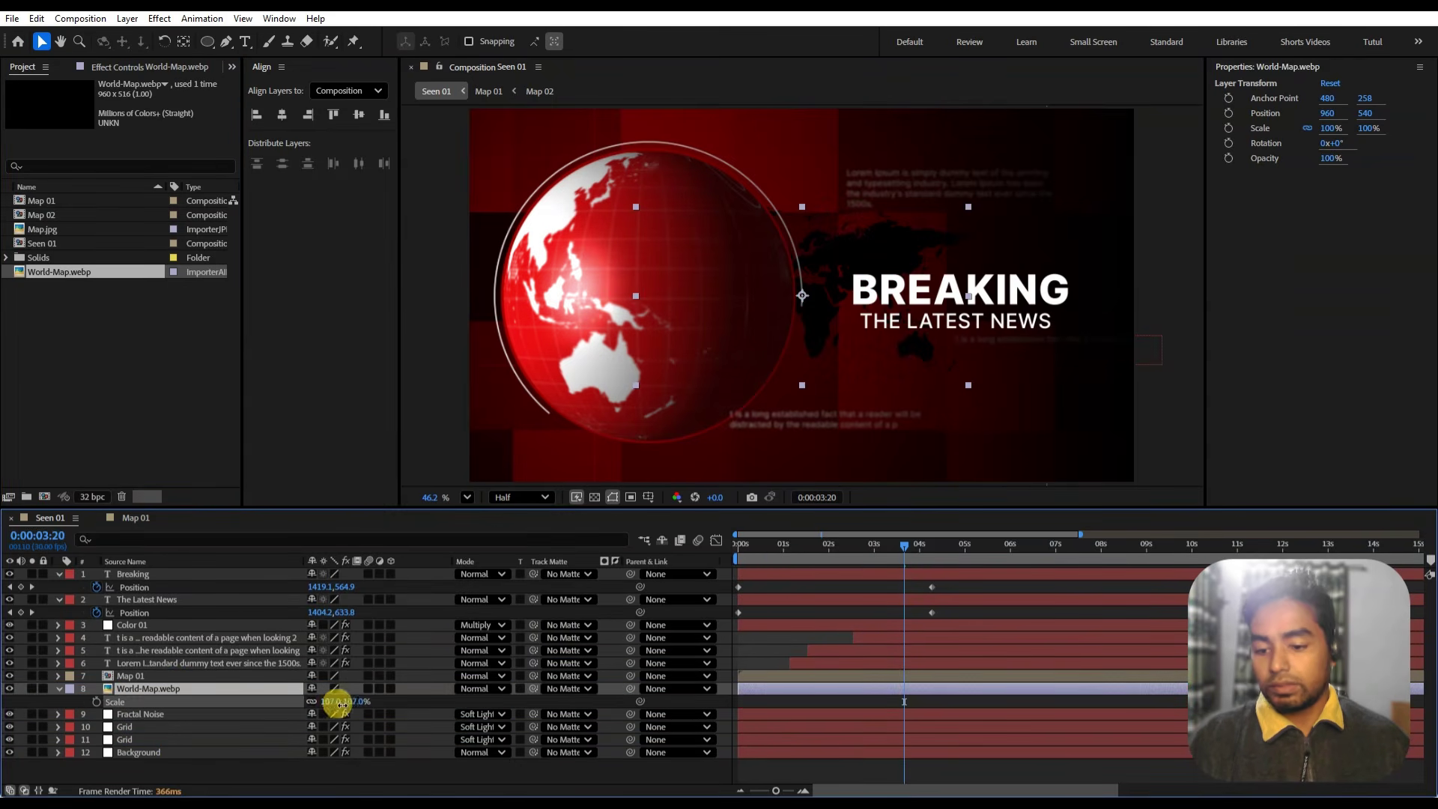
drag(334, 702, 389, 716)
- Apply the Fill effect to the World-Map layer with the light grey colour CCCCCC
key(ctrl+space)
text(fil)
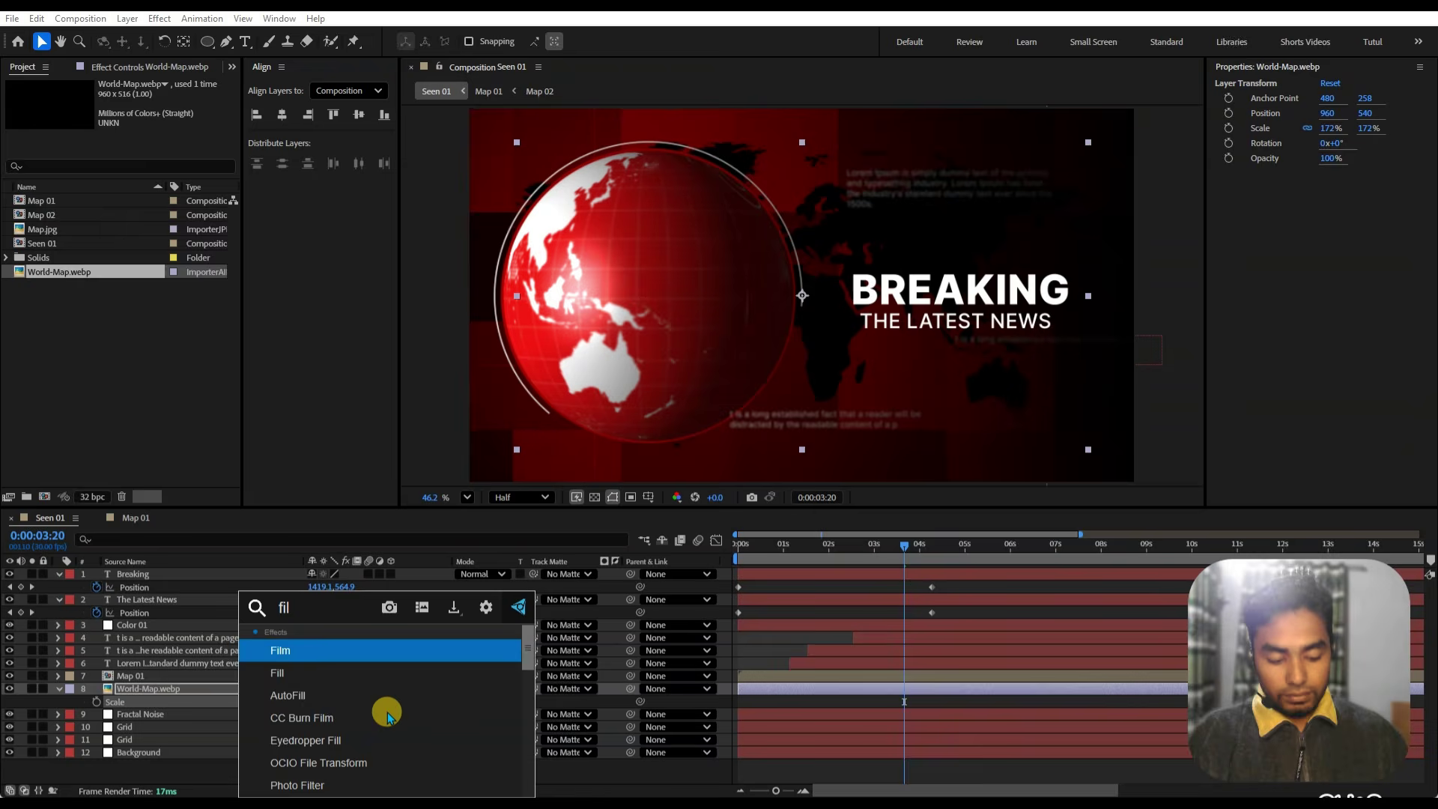
key(Down)
key(Return)
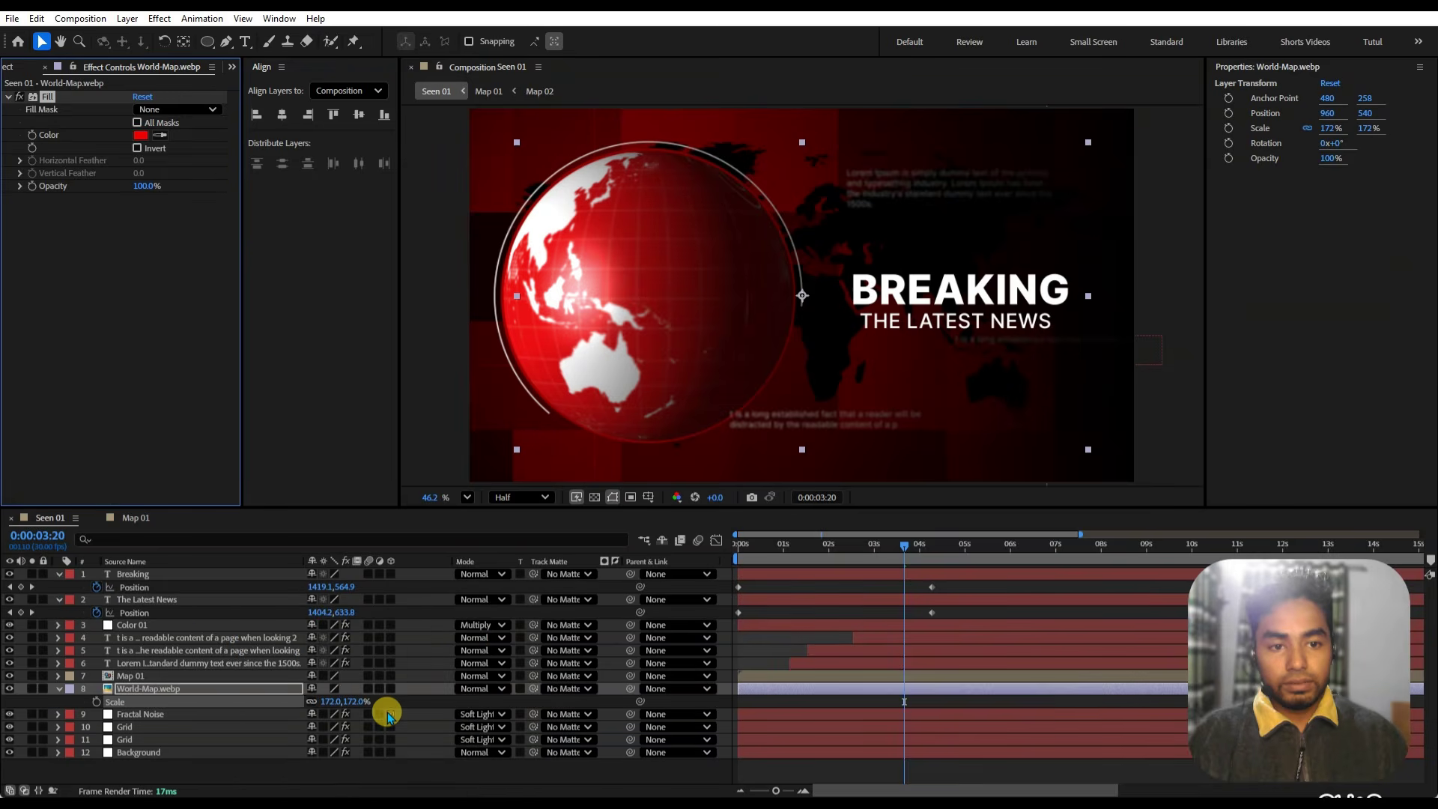
click(137, 138)
drag(671, 368, 488, 343)
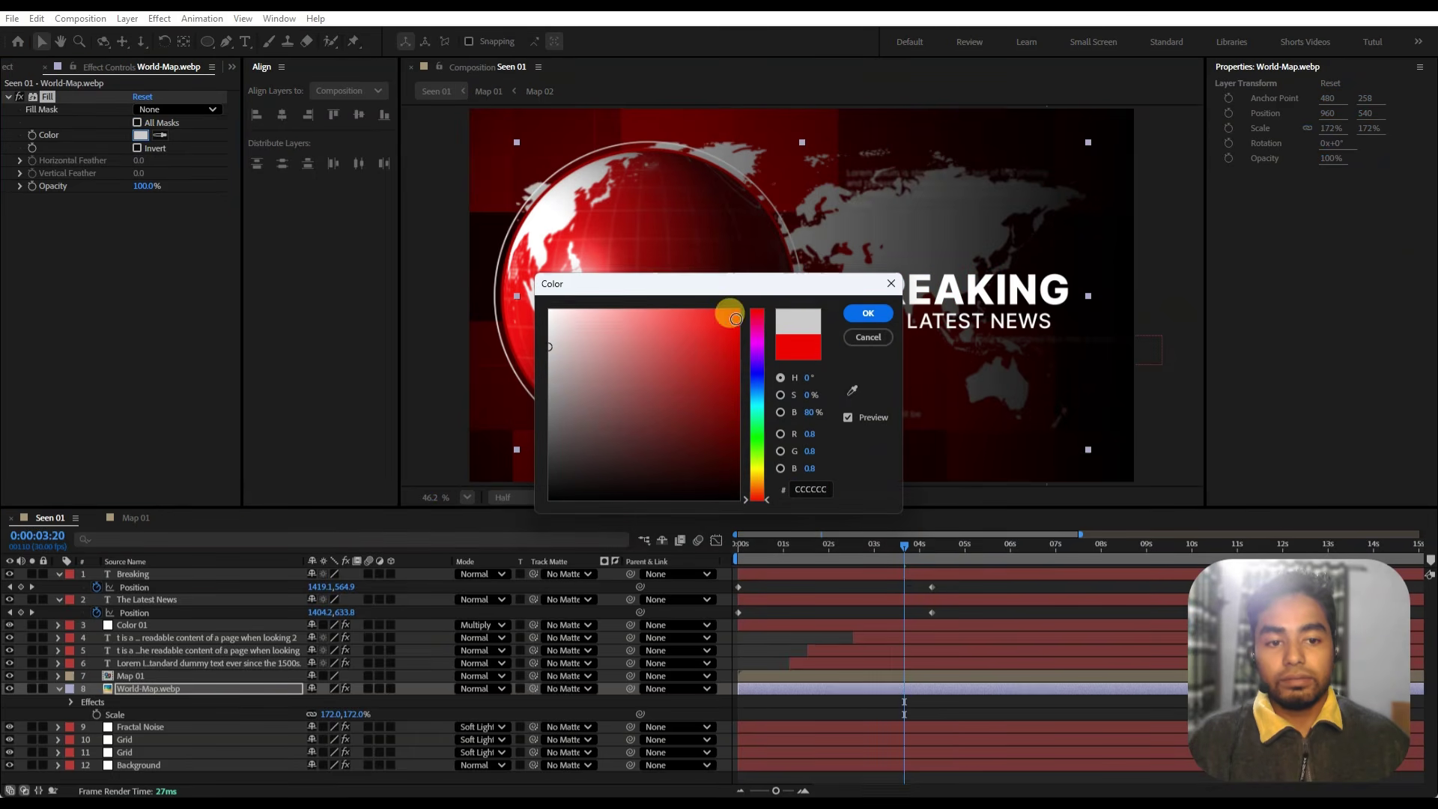
click(869, 313)
- Set the World-Map layer's opacity to 20%
key(t)
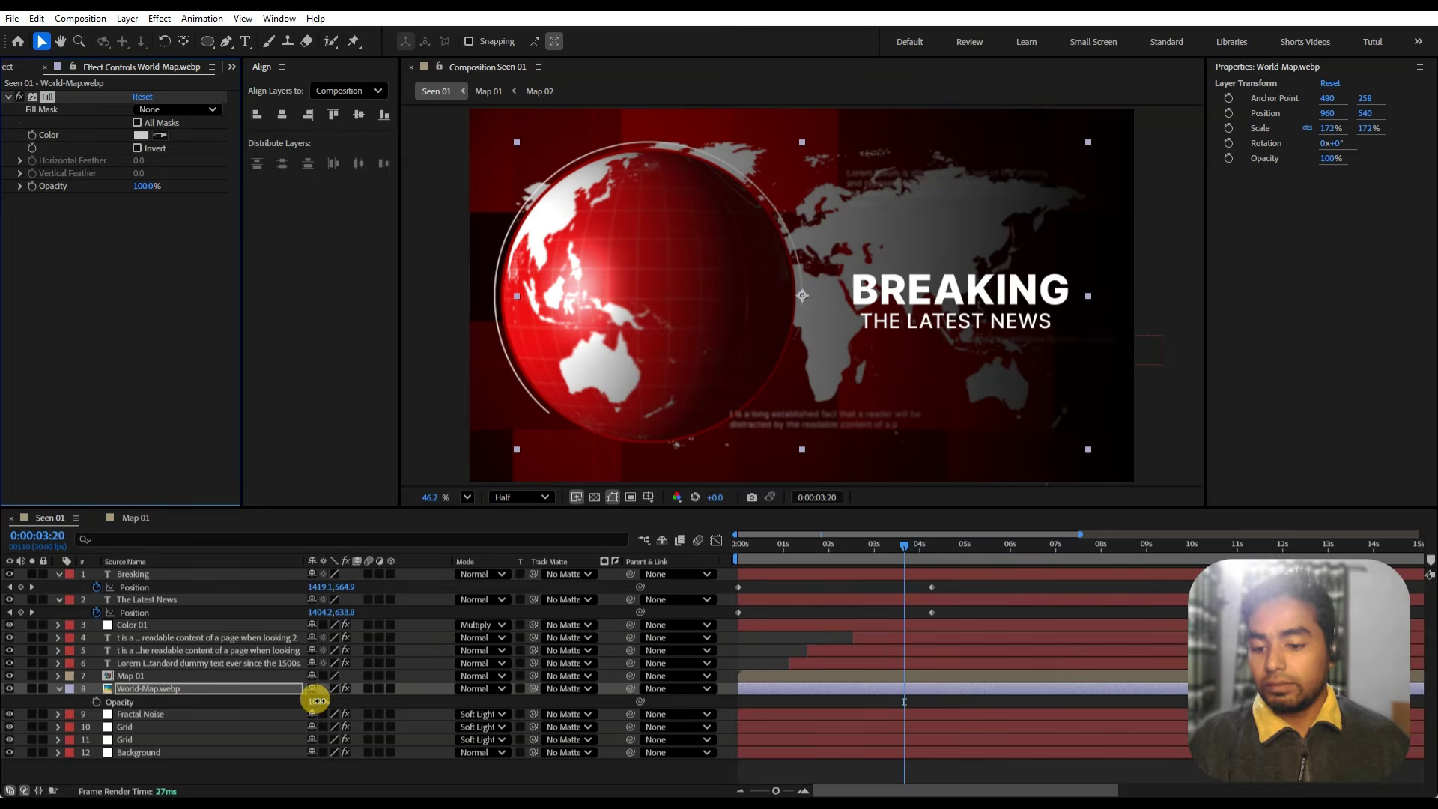
click(318, 701)
click(317, 701)
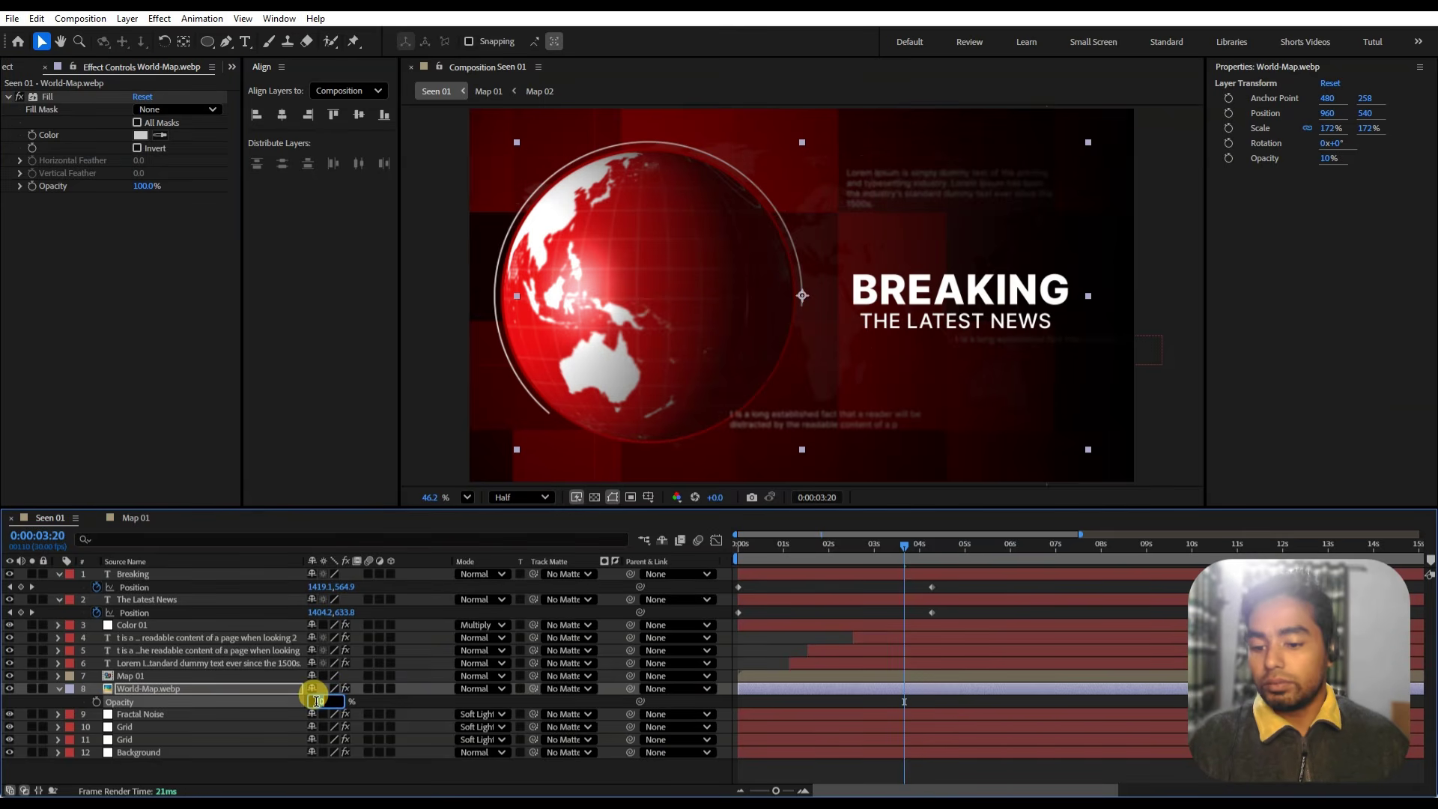
key(Return)
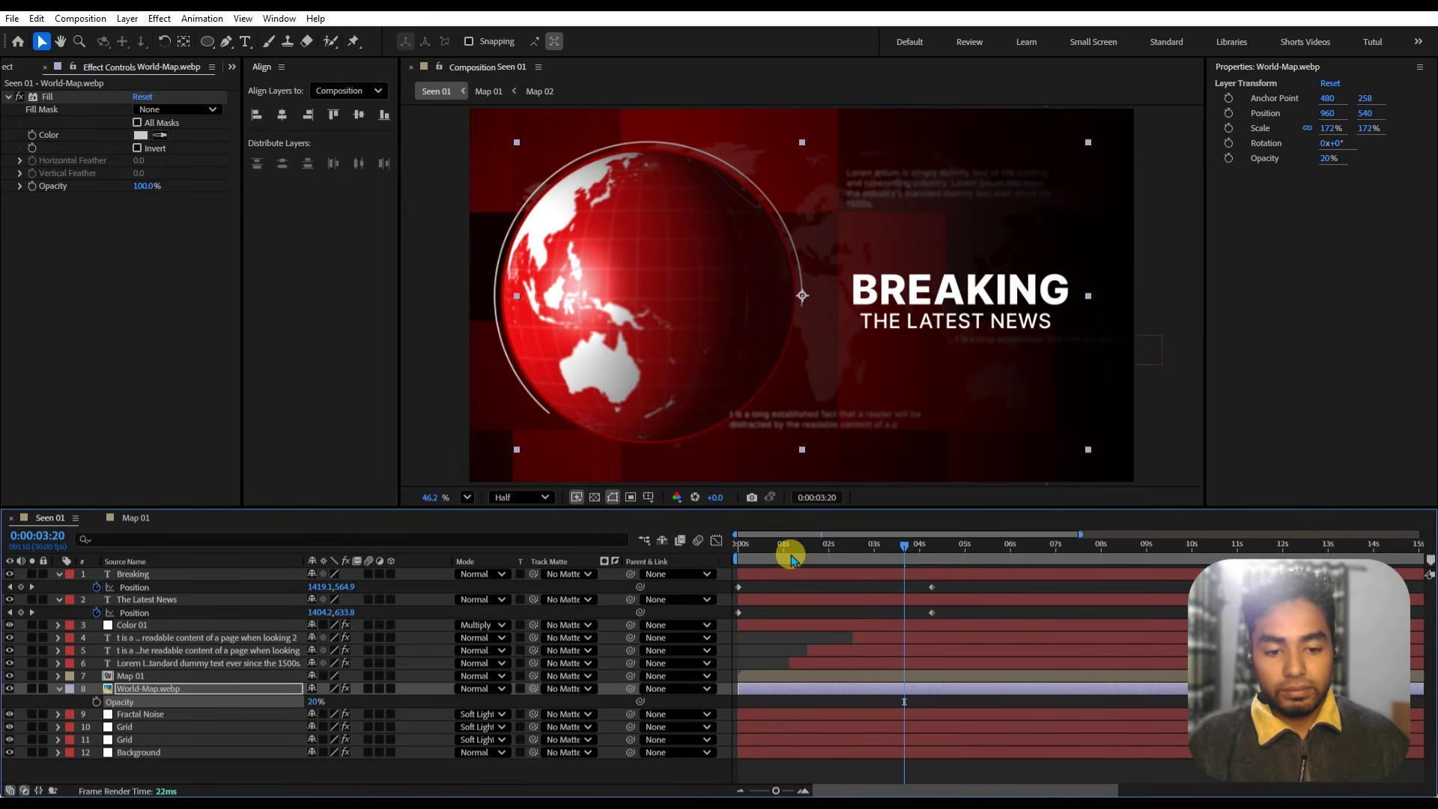
- Keyframe the World-Map layer's position at 960, 540 at the composition start and at 0:00:06:29
key(Home)
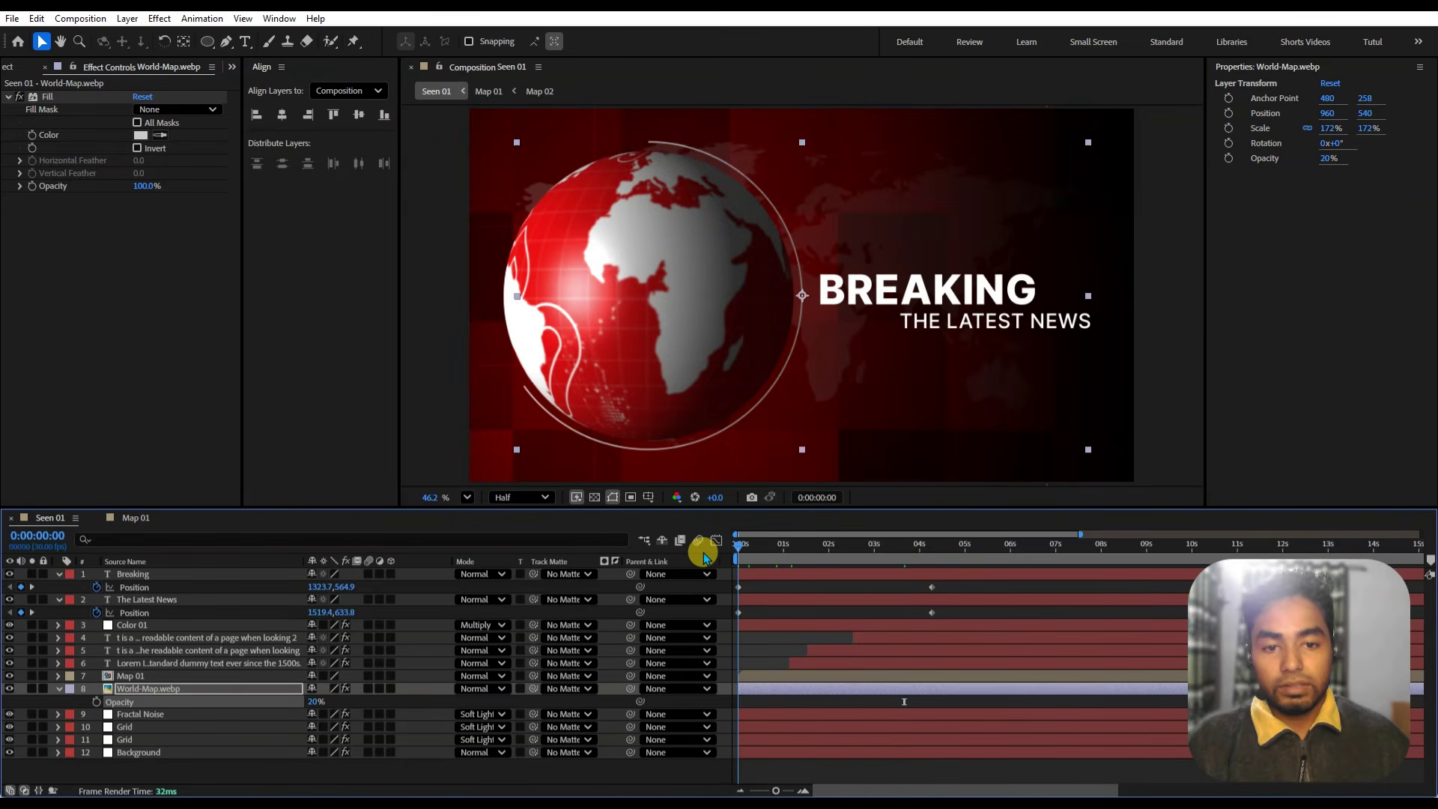
key(p)
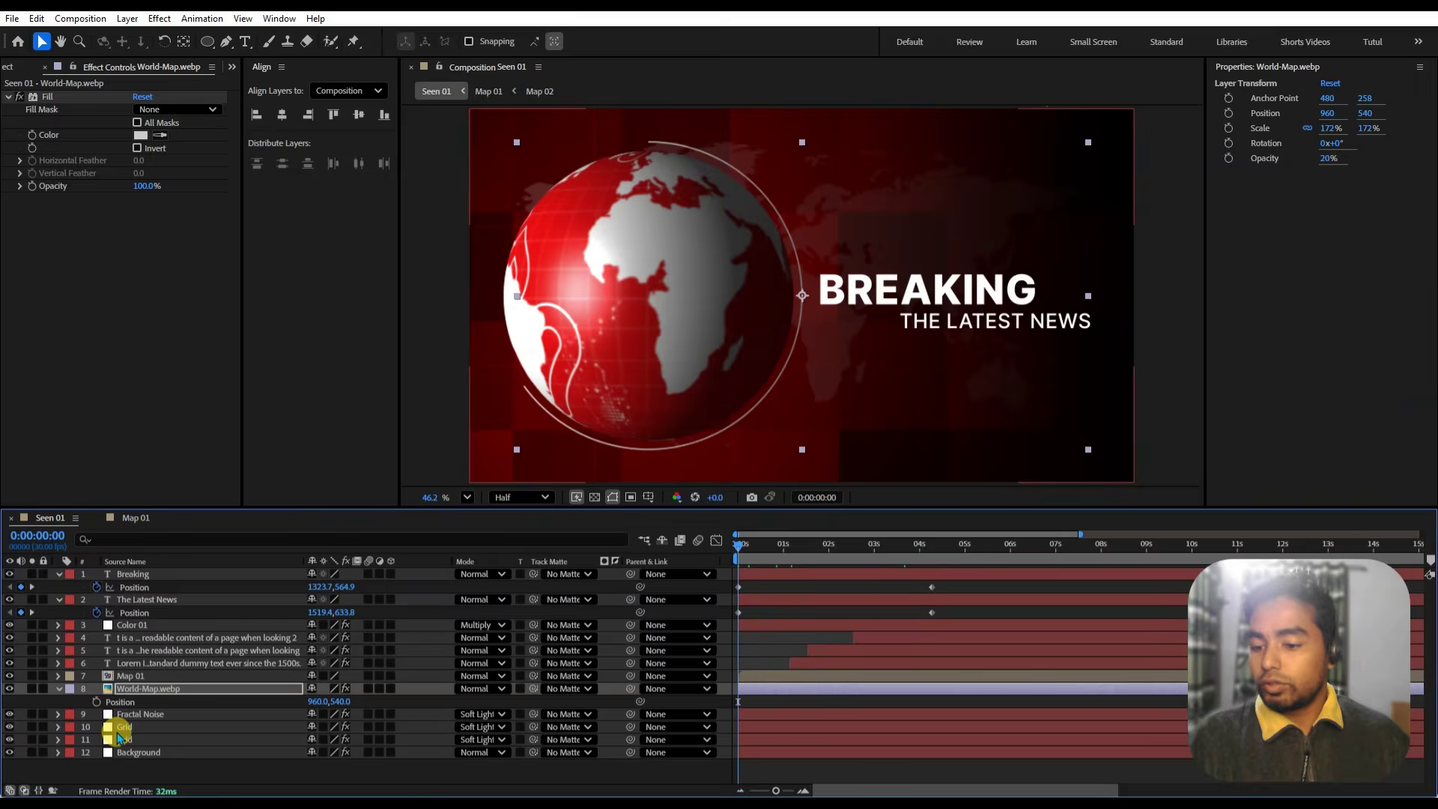
click(96, 702)
drag(728, 566, 1054, 578)
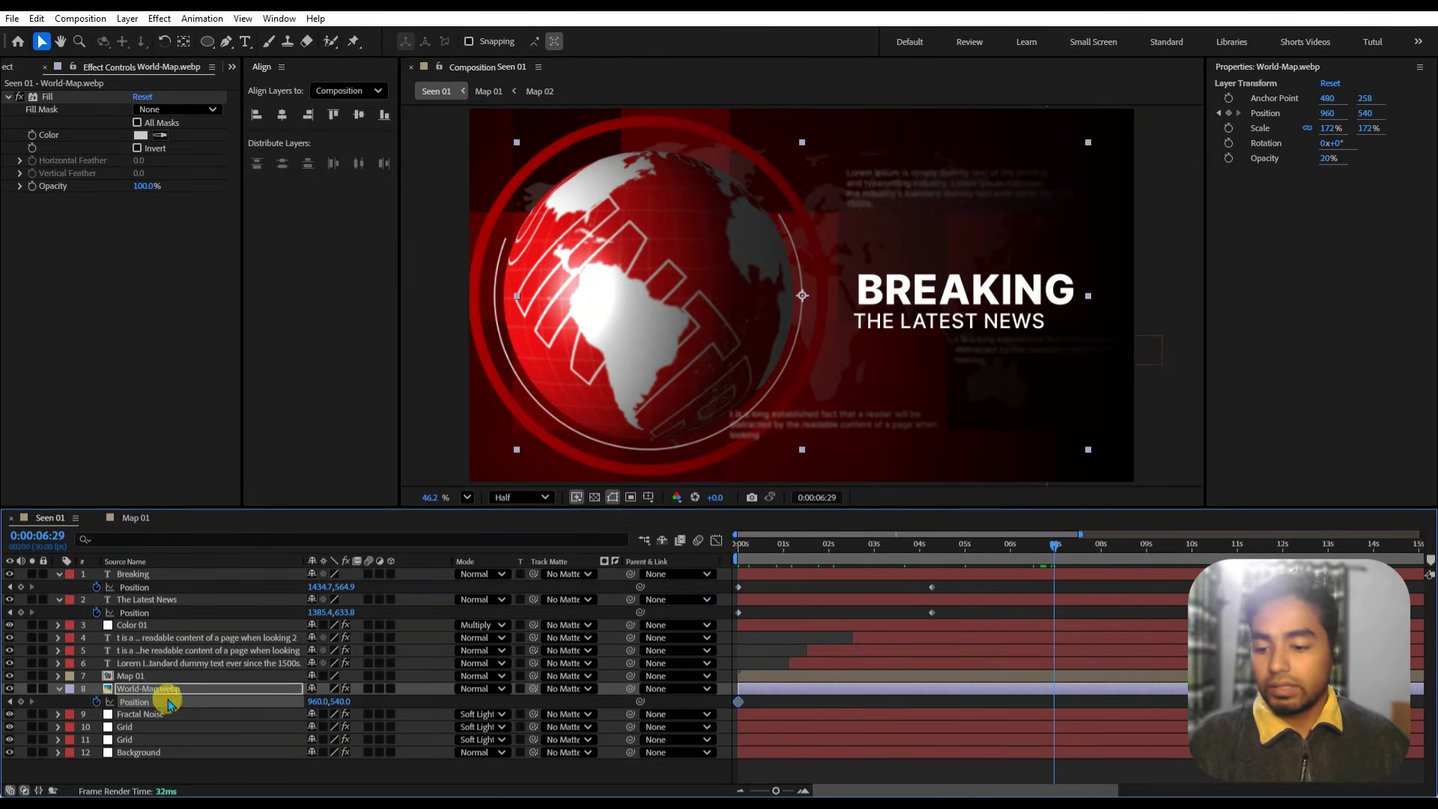
- Set the World-Map layer's starting X position to 248 and preview its slide from the beginning
click(737, 552)
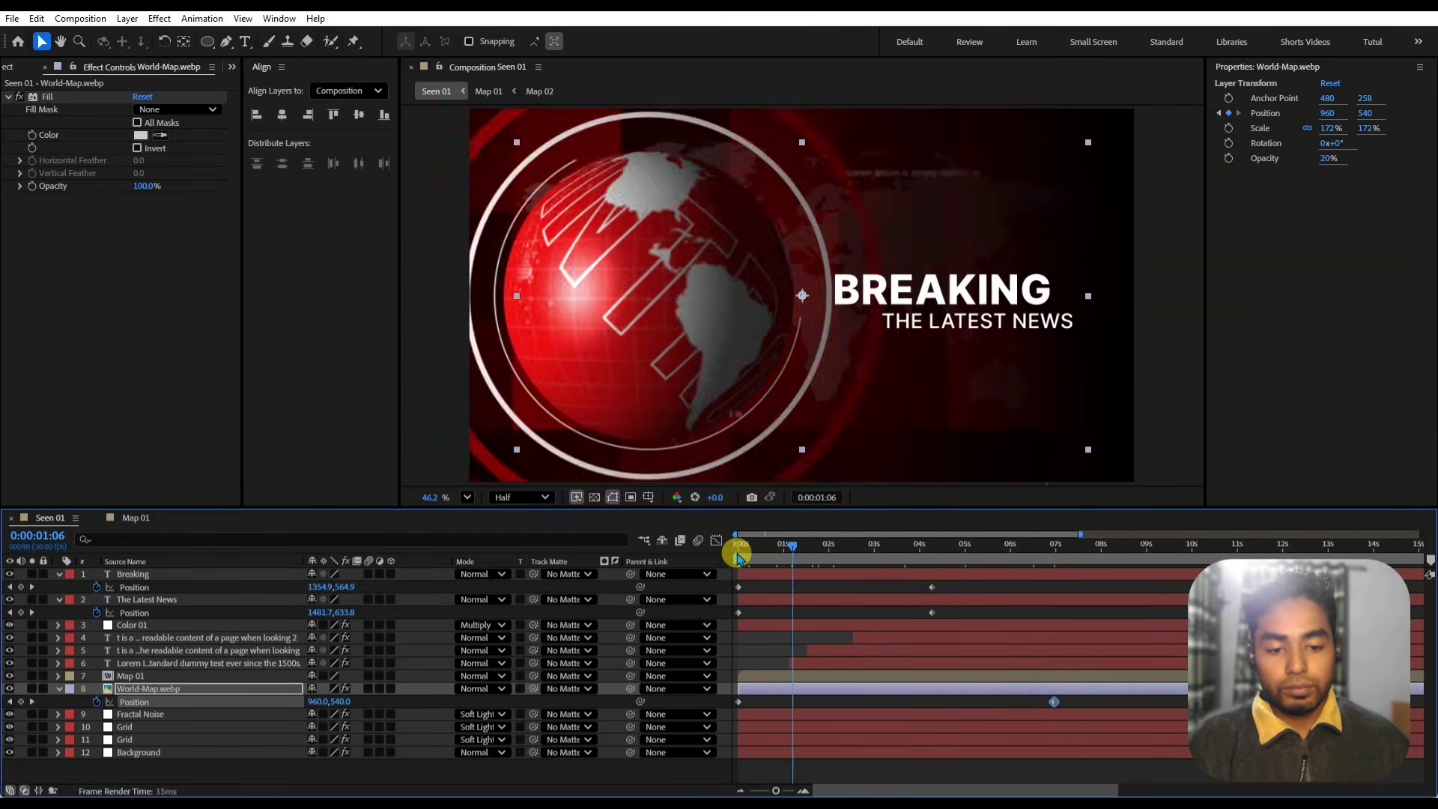
drag(316, 702, 159, 681)
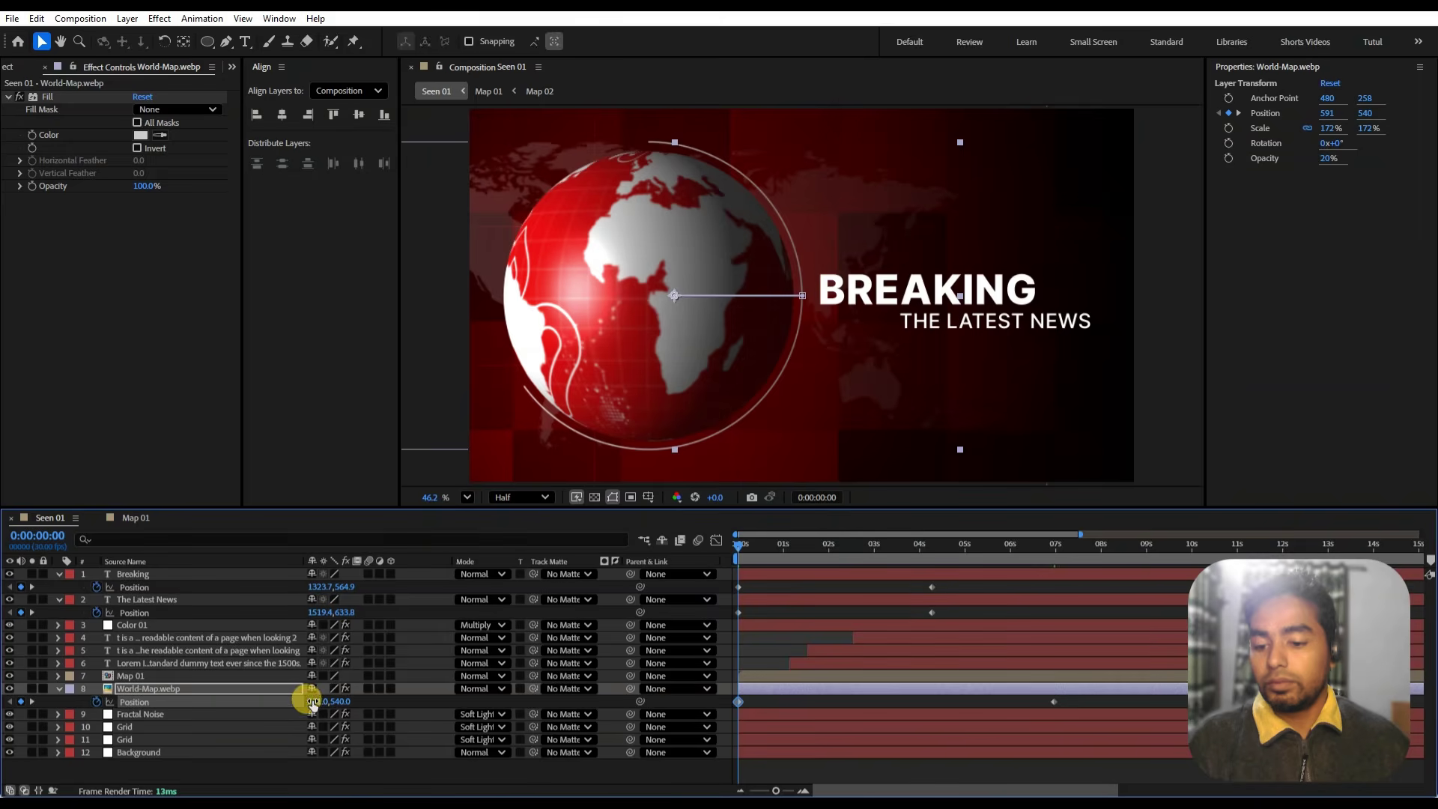
drag(314, 704, 48, 701)
drag(829, 546, 908, 552)
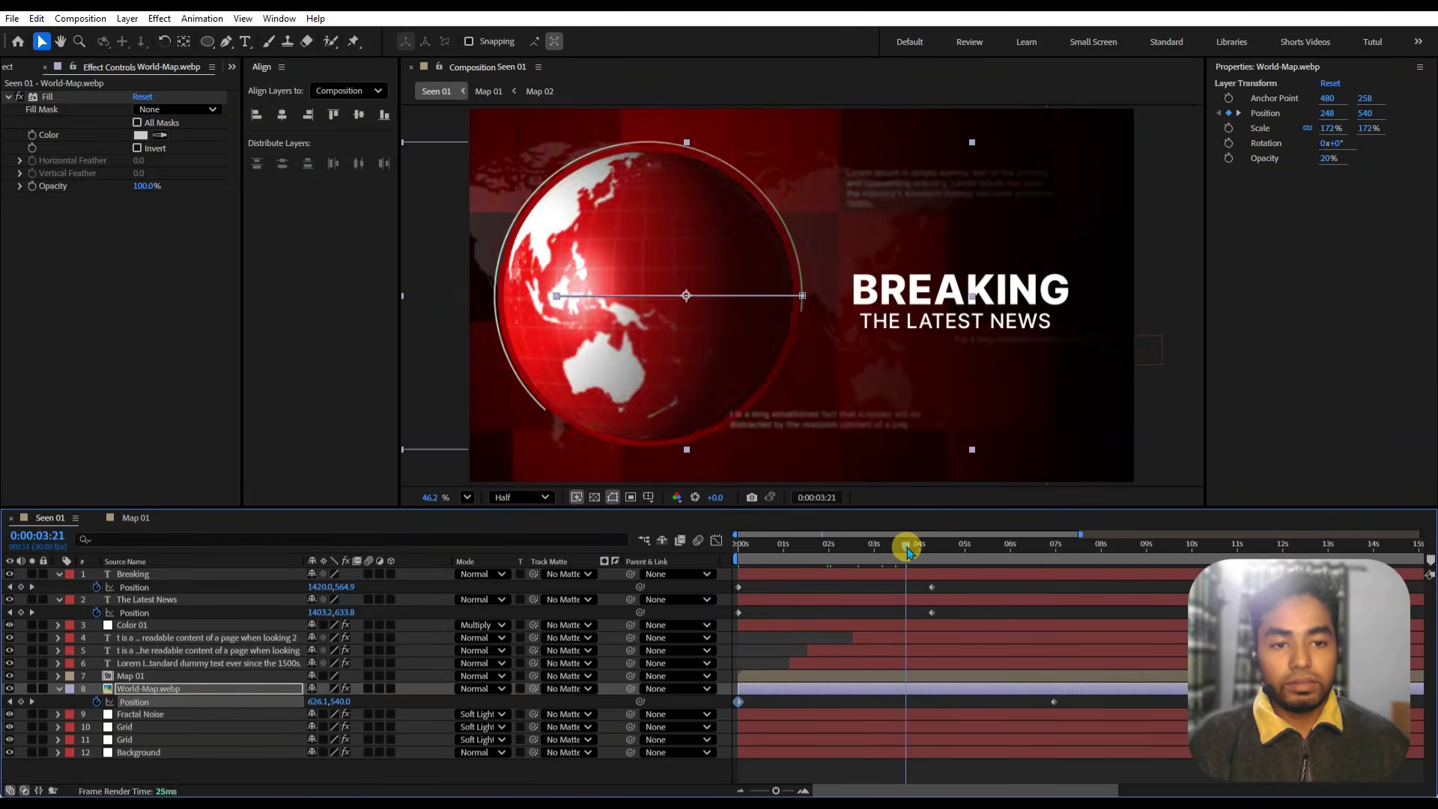
key(Home)
key(space)
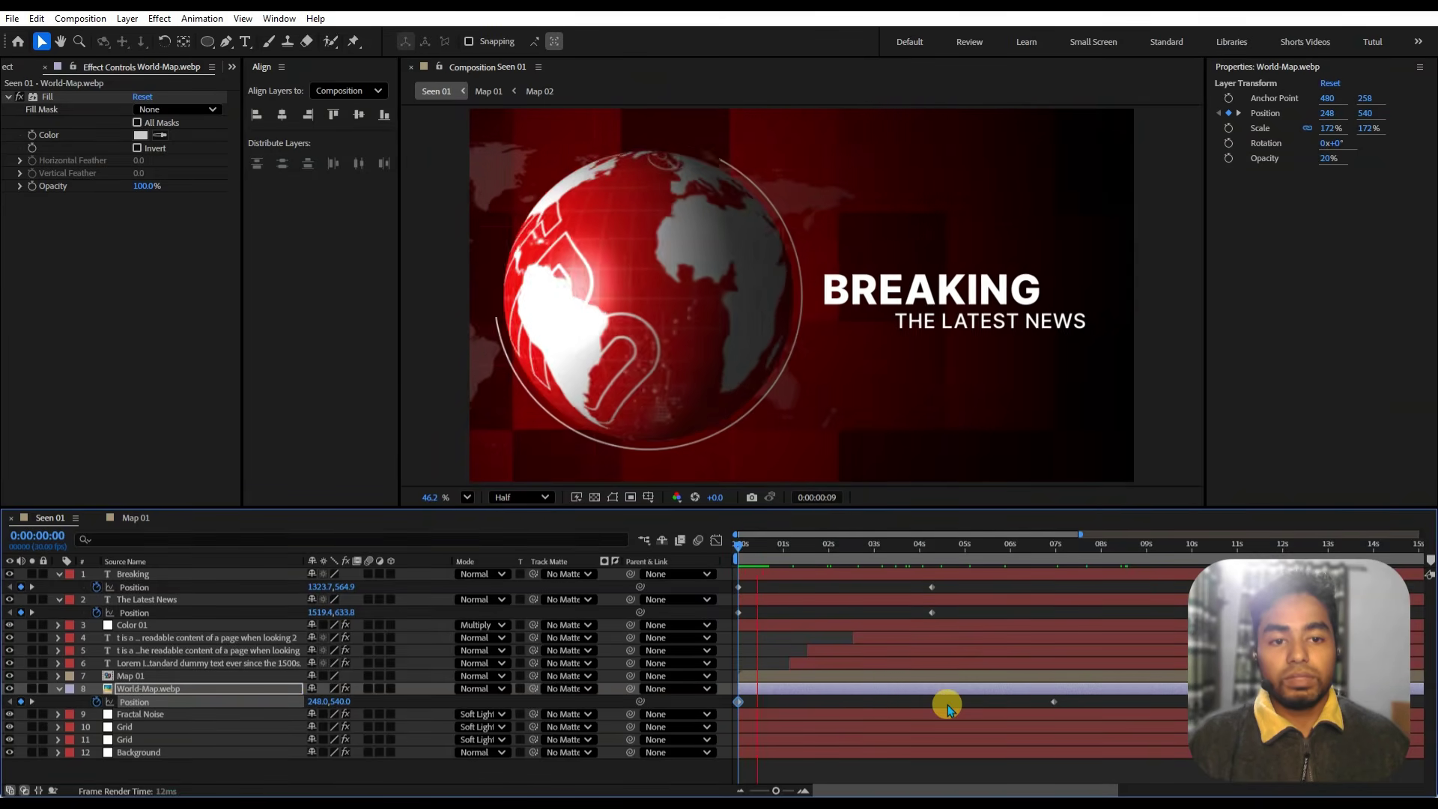
key(space)
drag(893, 547, 732, 592)
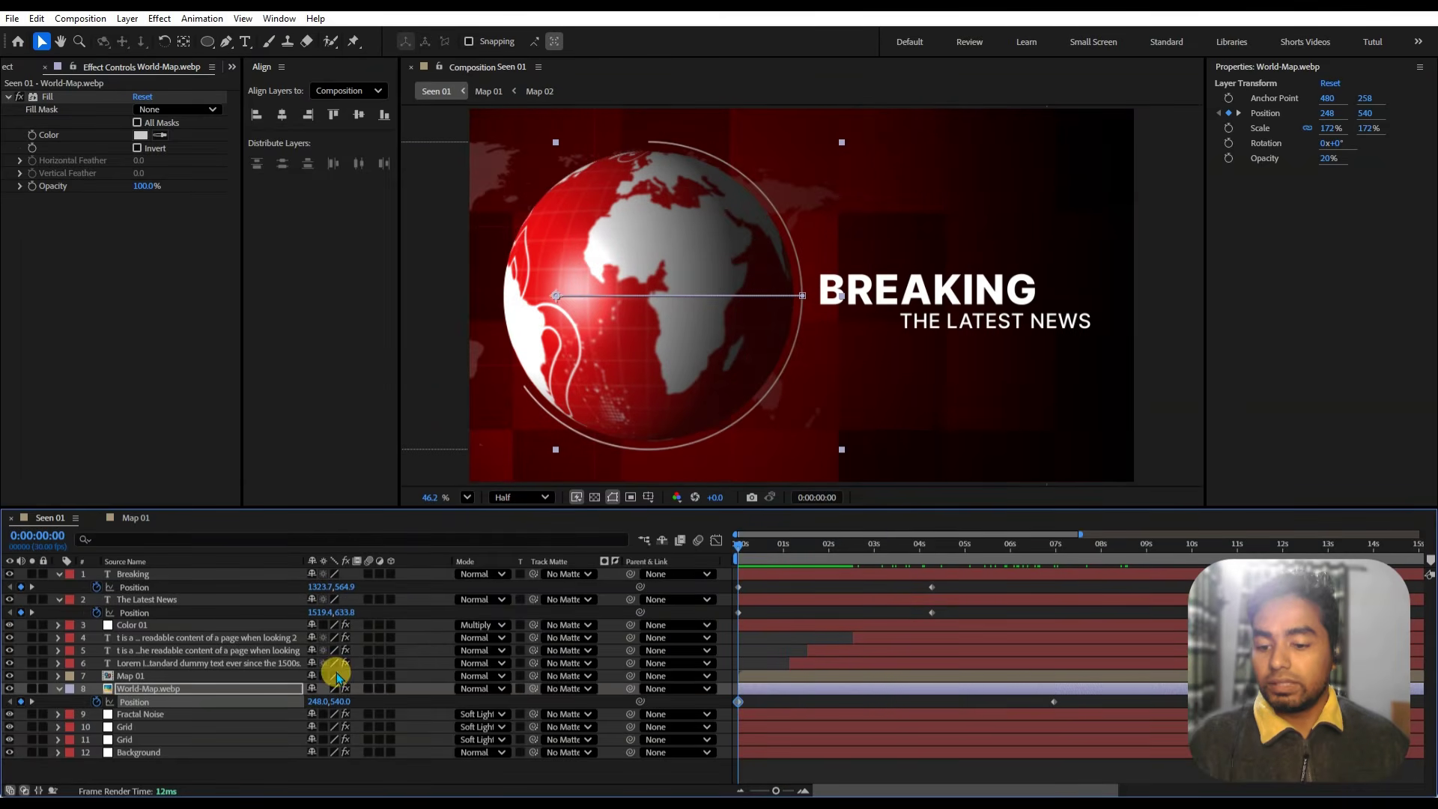
- Set the World-Map layer's X position at the first keyframe to 548 and play the preview
text(548)
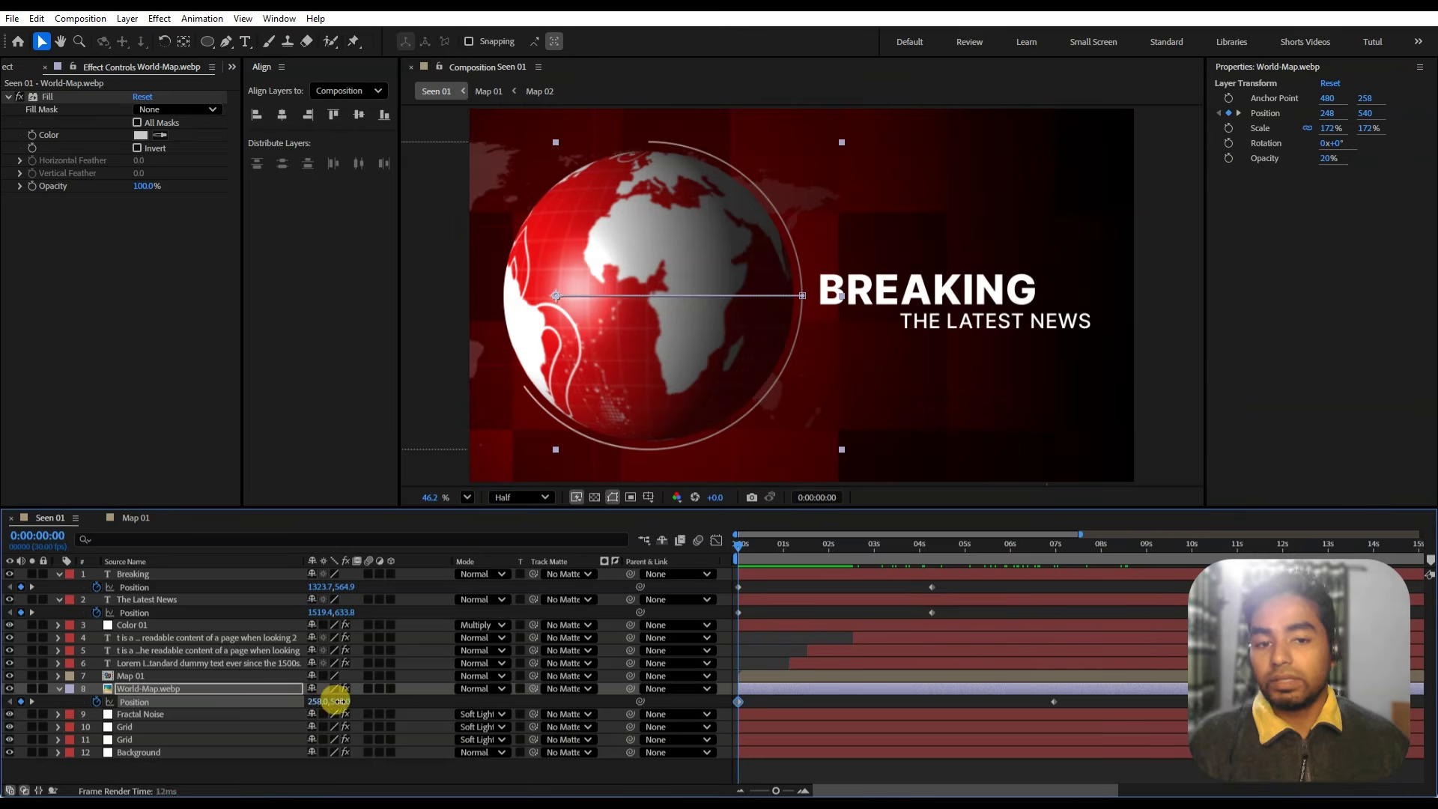
key(Return)
key(space)
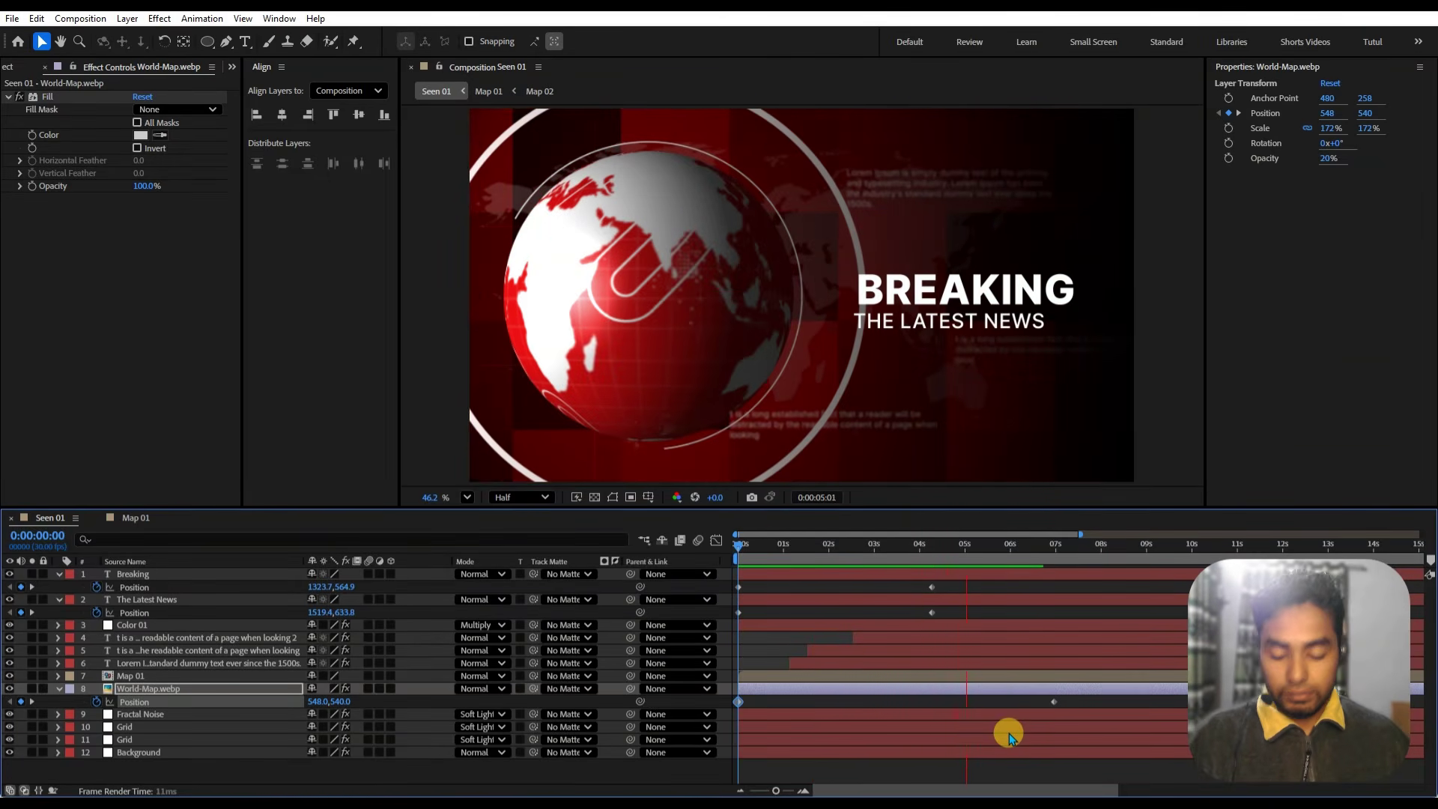
key(space)
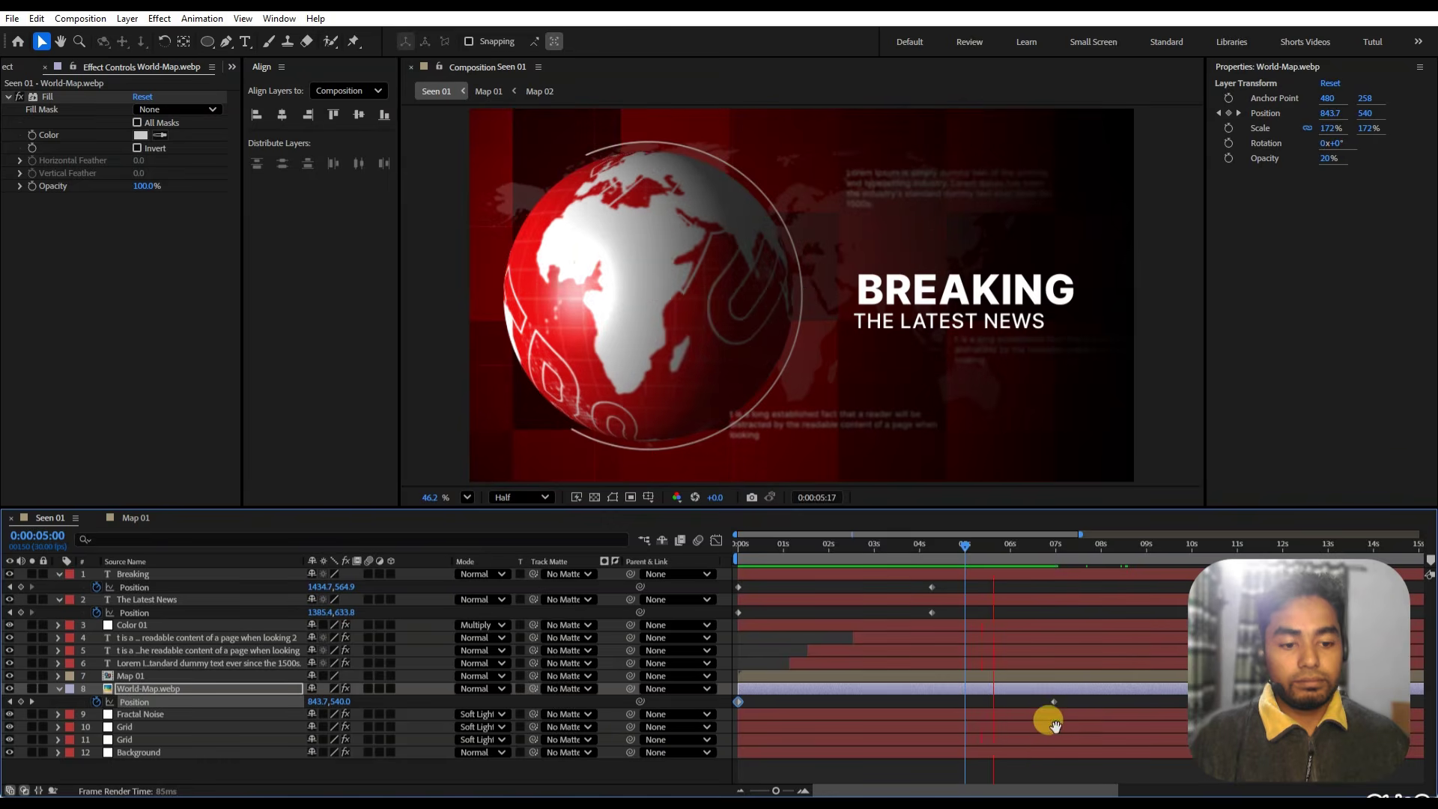
- Move the end position keyframes of Breaking and The Latest News to 0:00:05:08 and preview from the start
drag(985, 549, 931, 600)
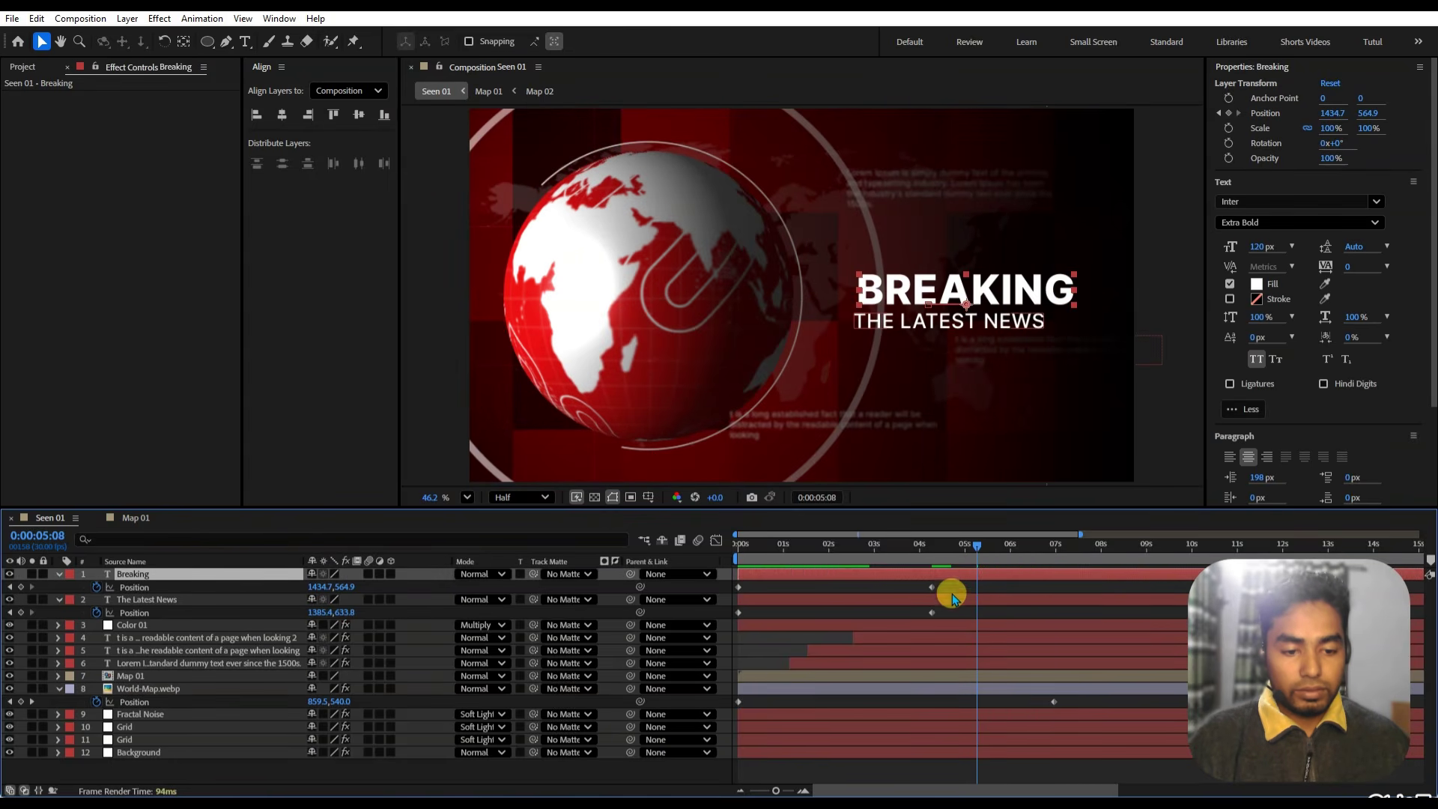
click(956, 587)
drag(932, 587, 978, 613)
key(Home)
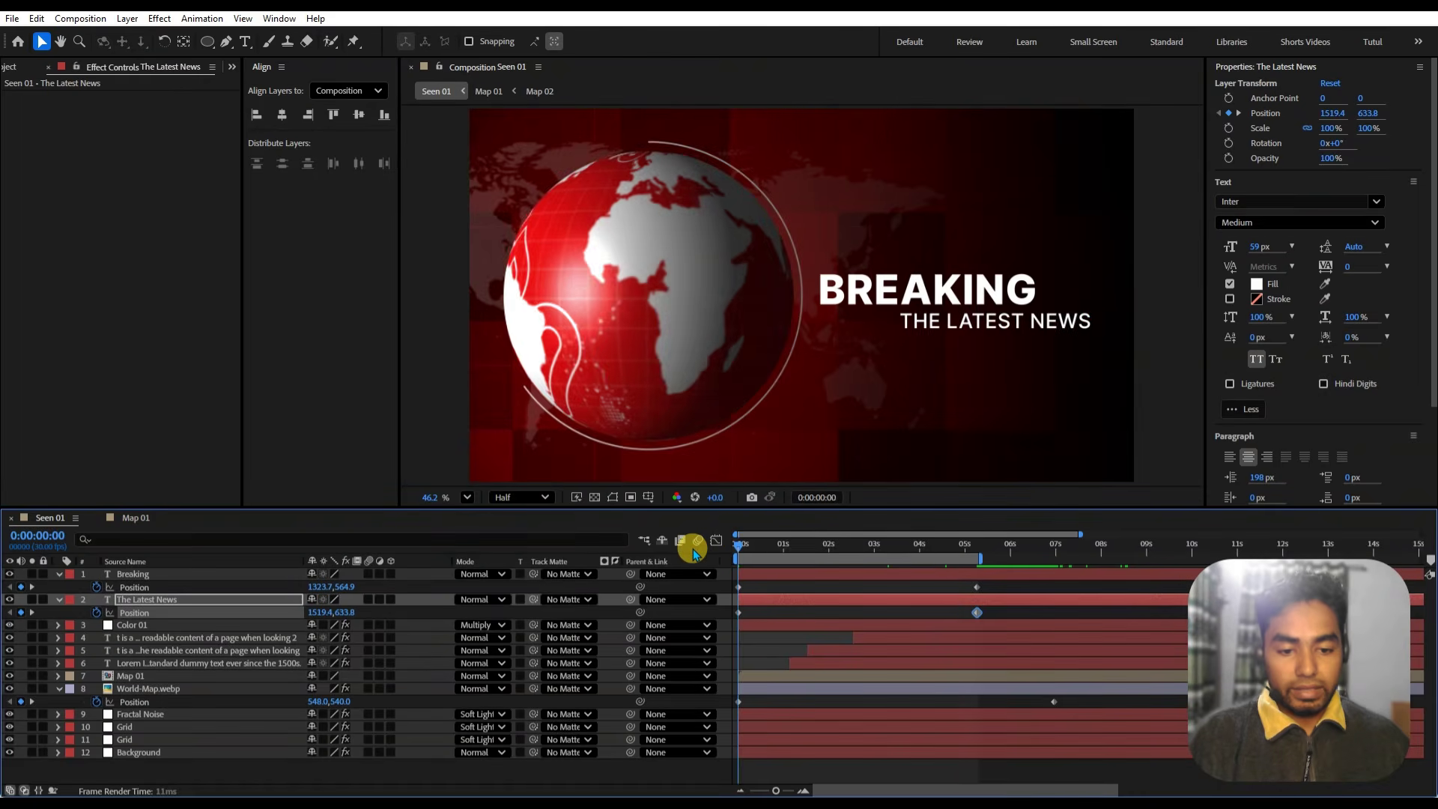
key(space)
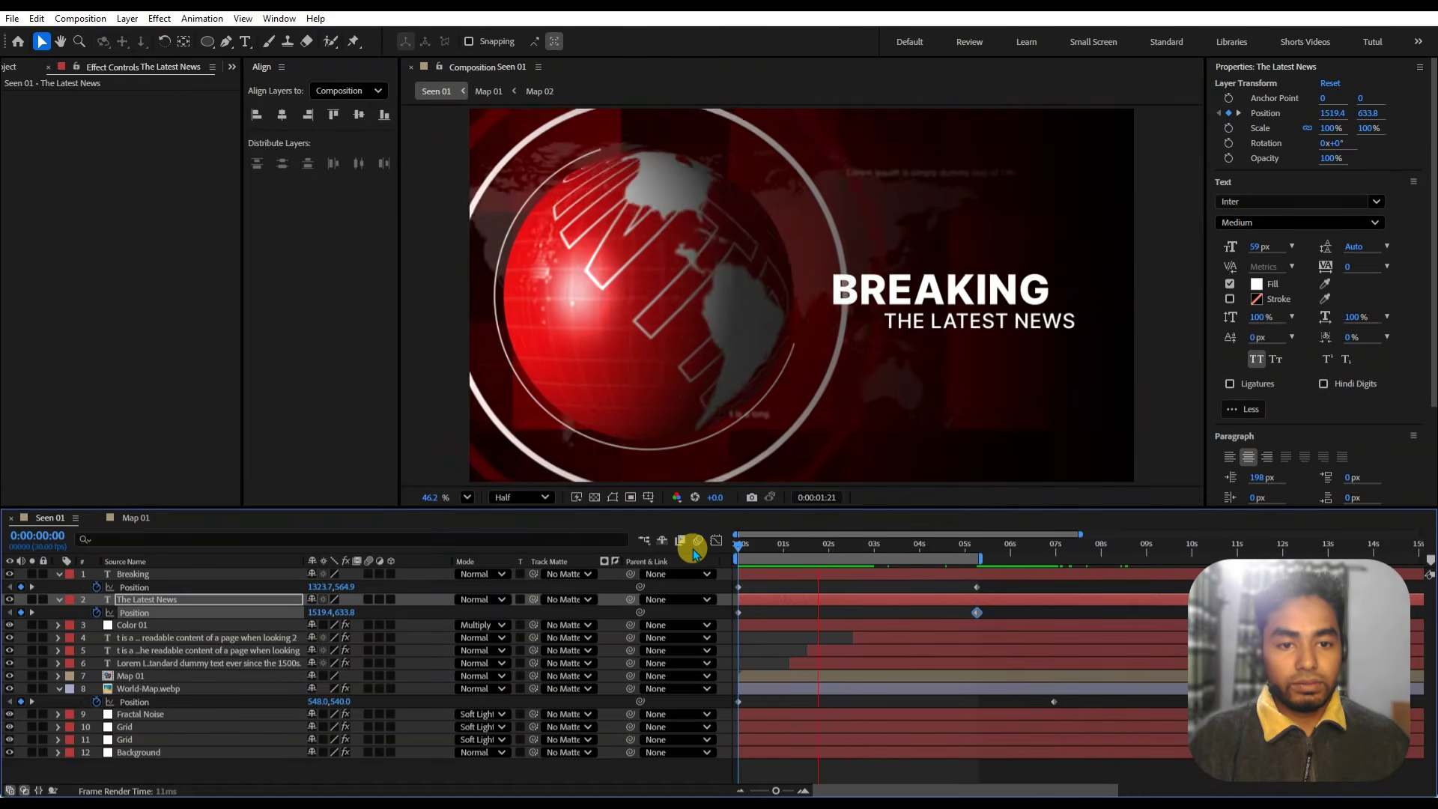
- Collapse the revealed properties of all layers and clear the selection
key(ctrl+a)
key(u)
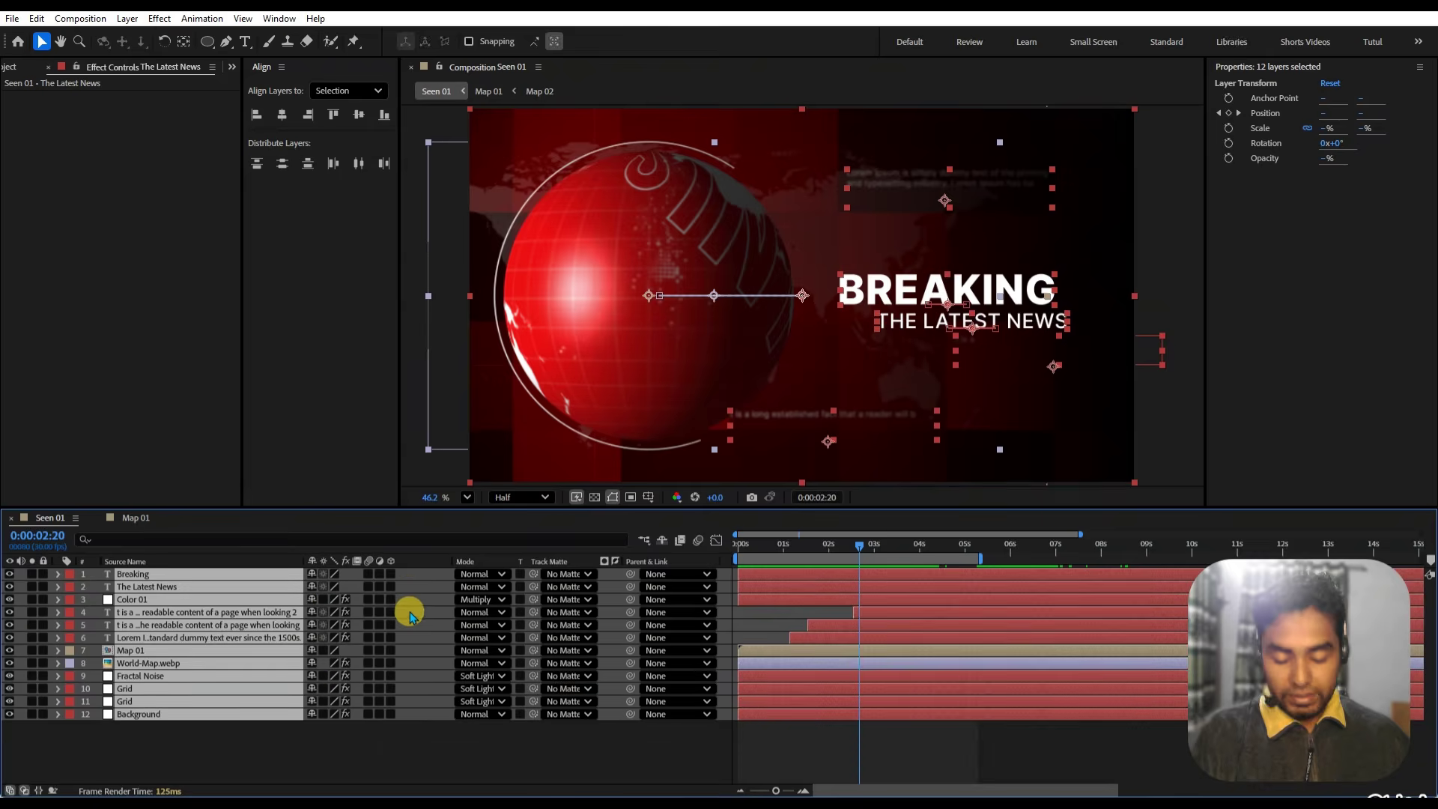
click(392, 746)
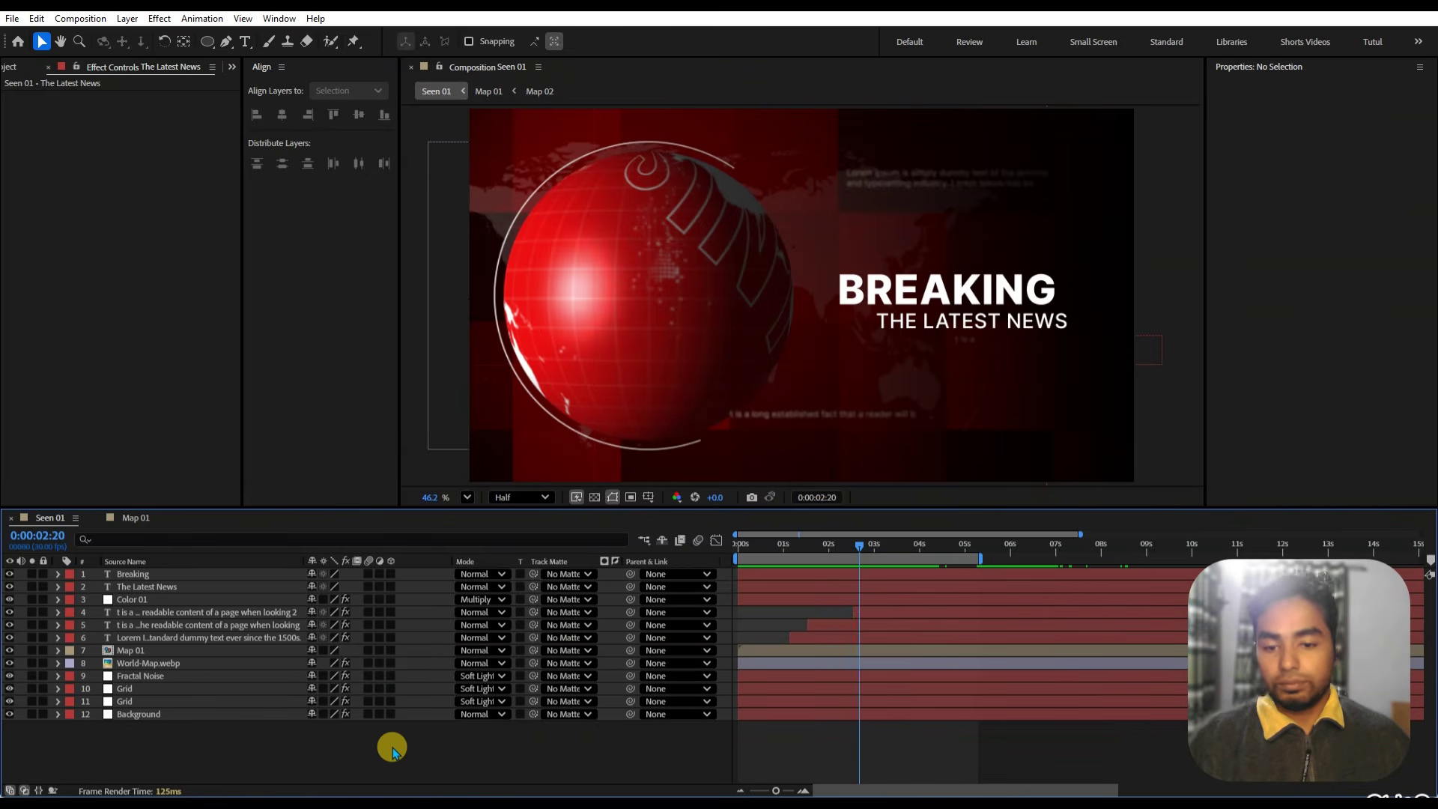
- Draw a straight vertical line with the Pen tool between the globe and the titles, extending past the frame's upper and lower edges
click(225, 41)
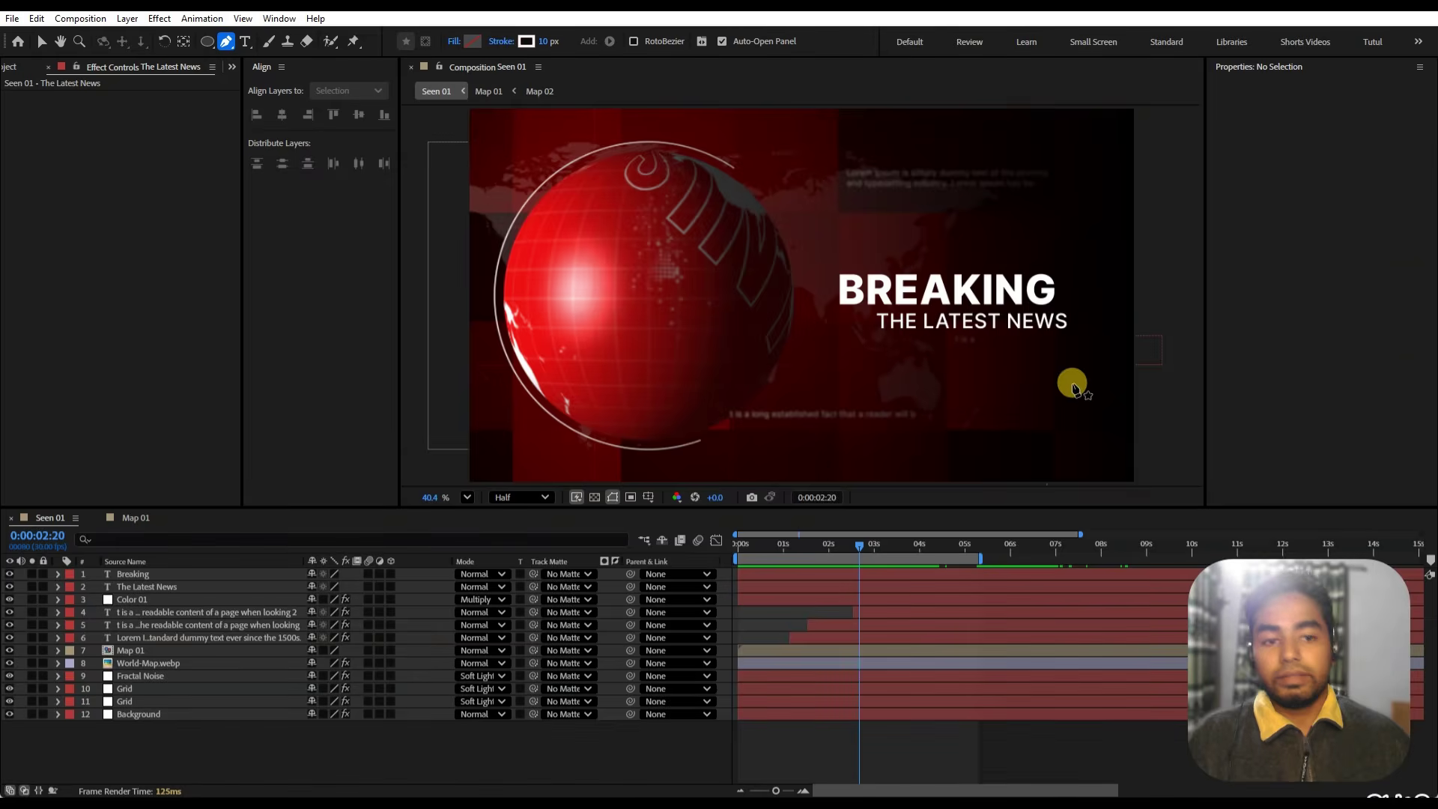
scroll(933, 367, down, 1)
click(852, 120)
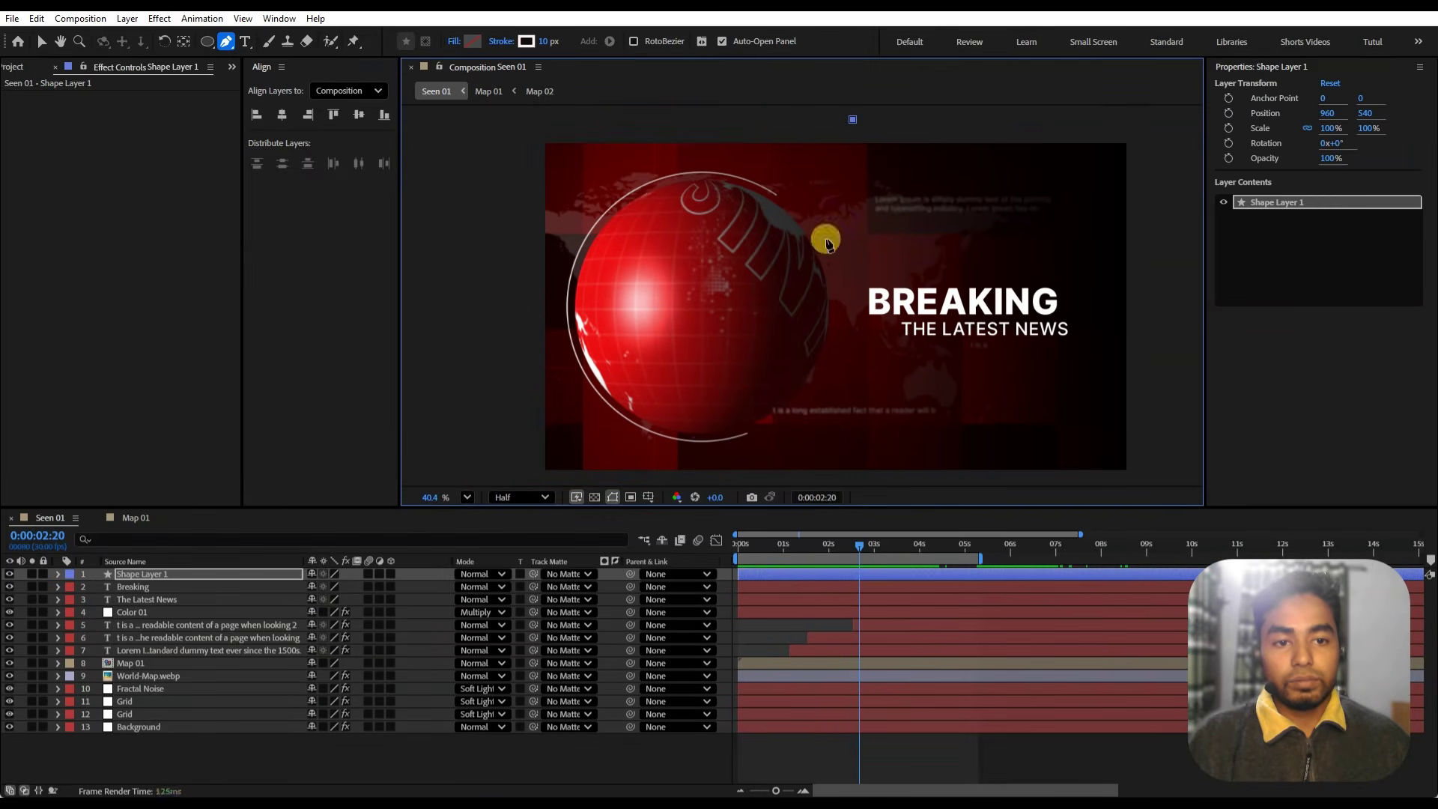
scroll(869, 475, down, 1)
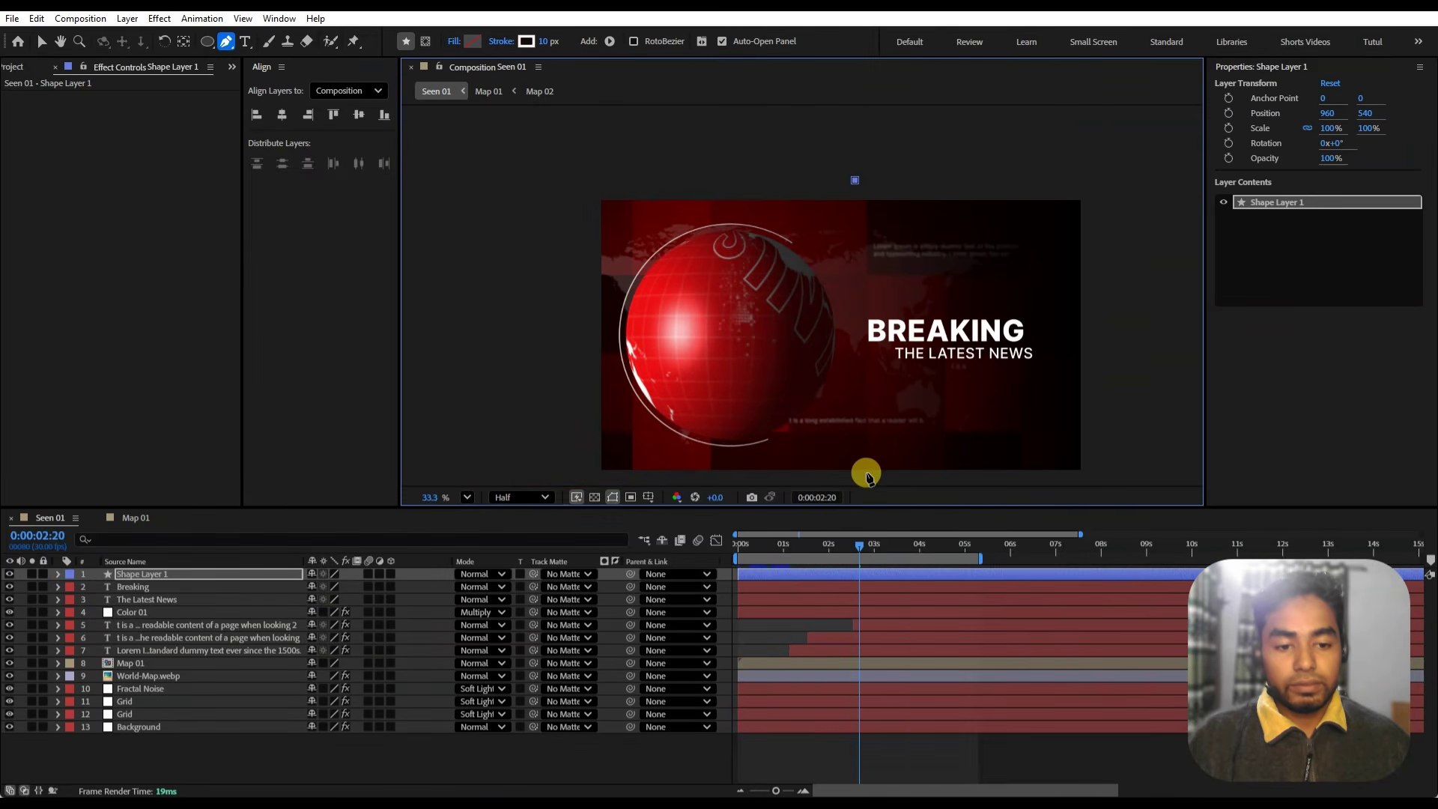
click(855, 477)
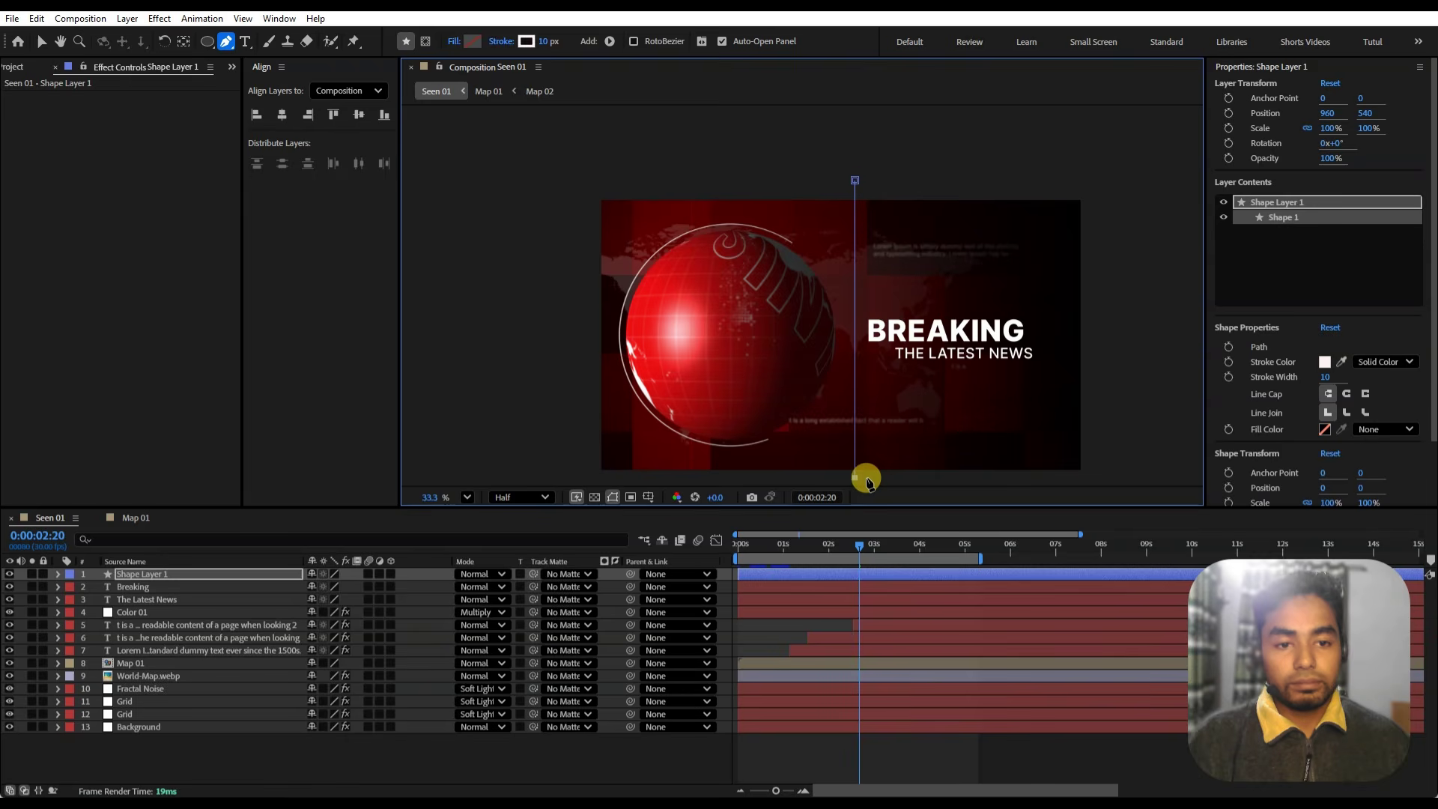
- Set the vertical line's stroke width to 5 px and save the project
click(549, 42)
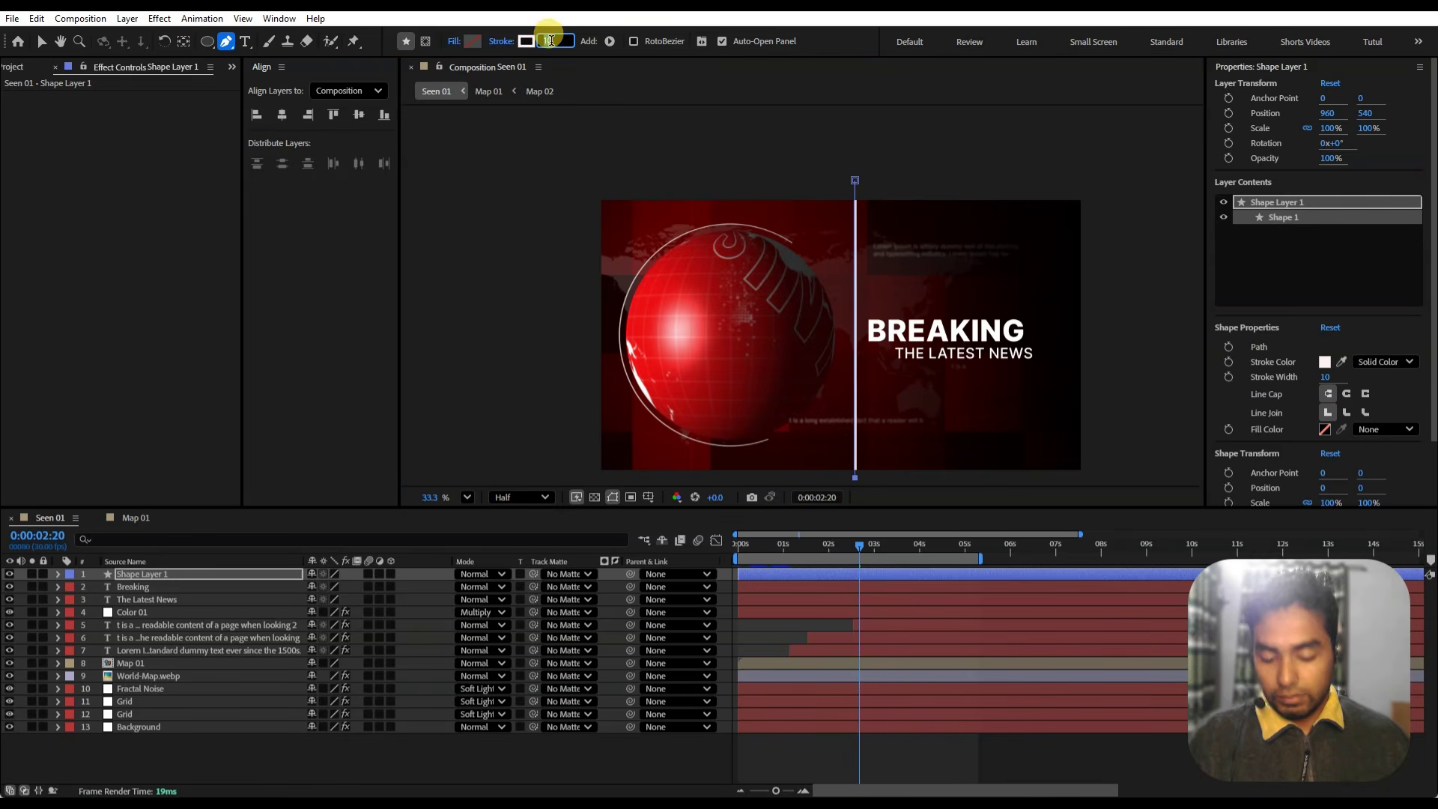
key(Return)
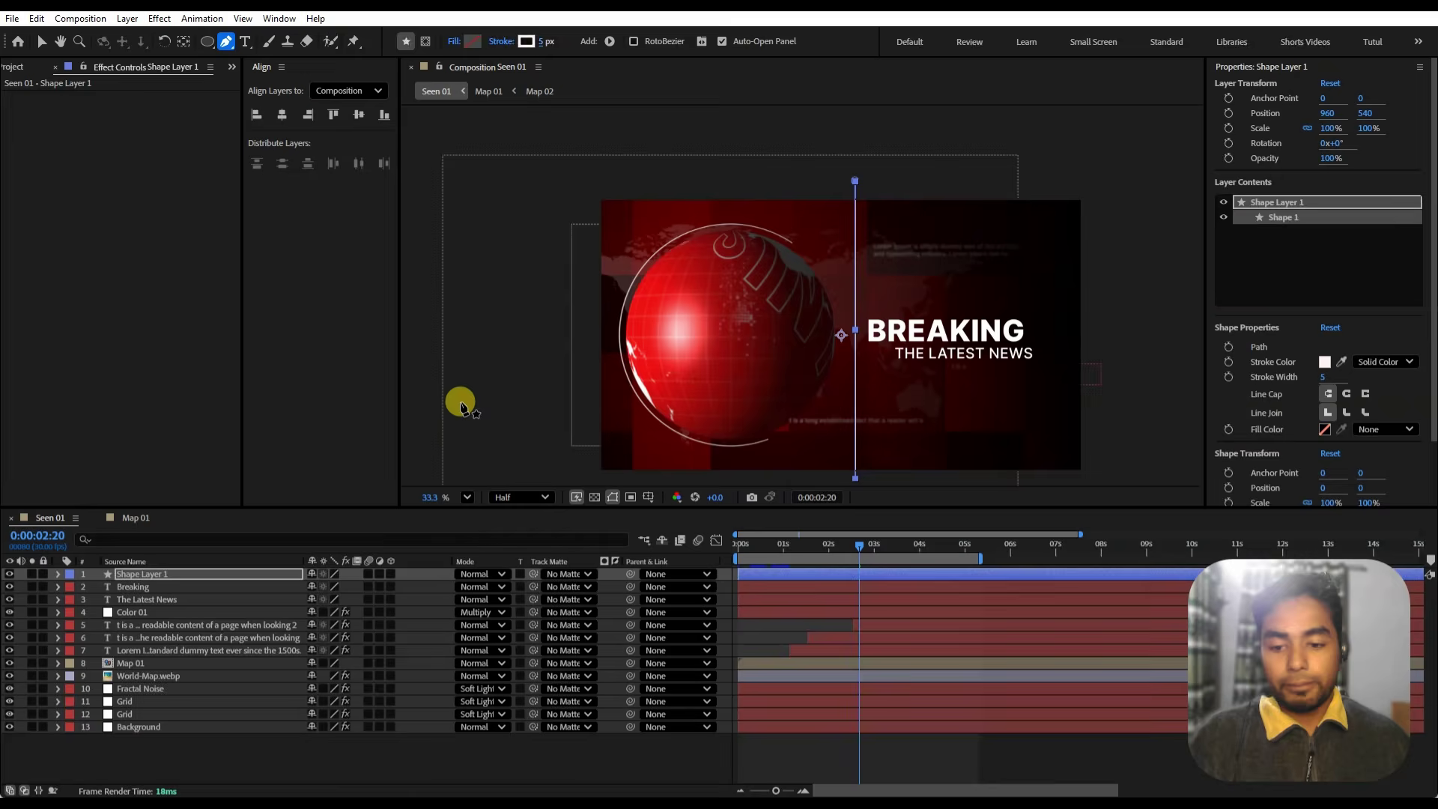
click(384, 770)
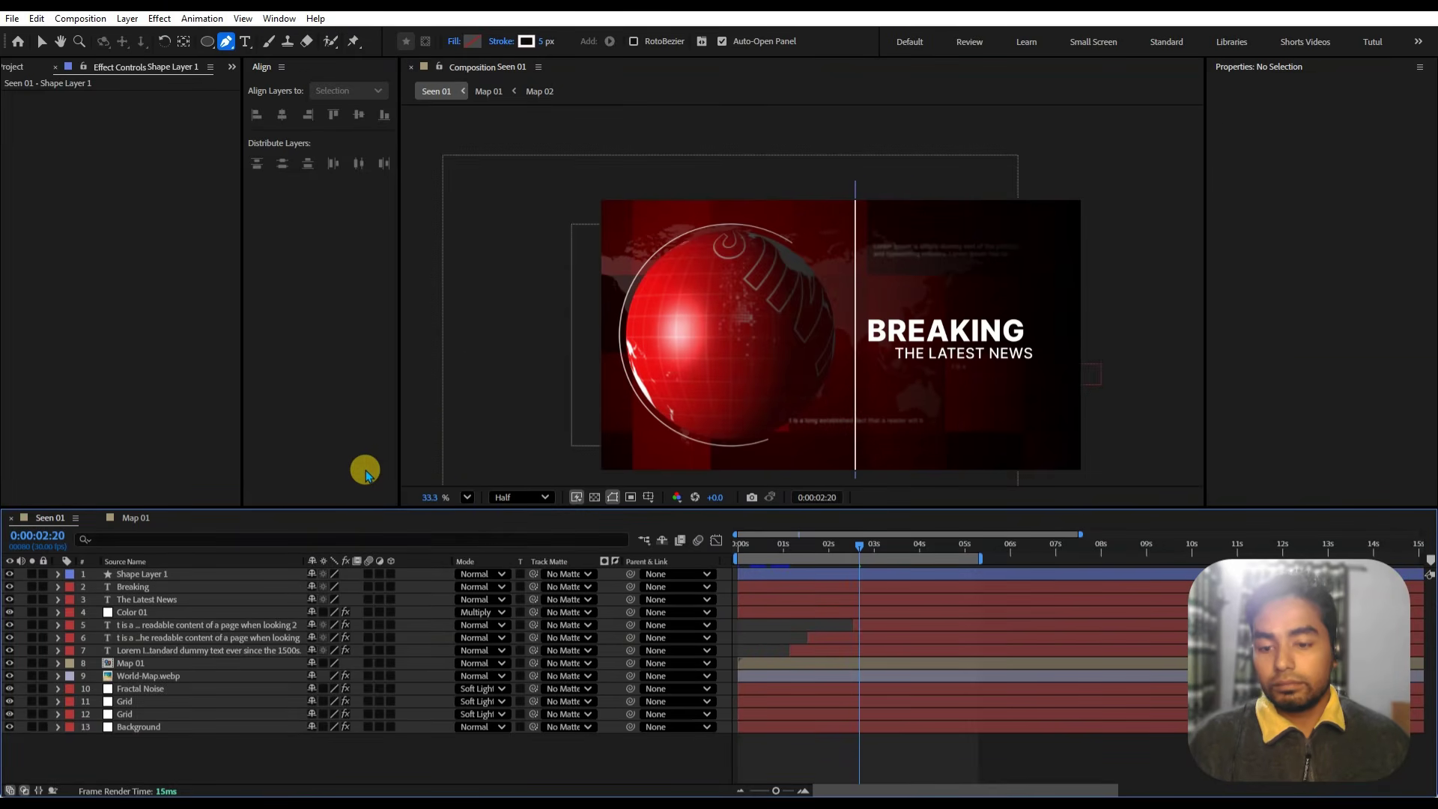
key(shift+slash)
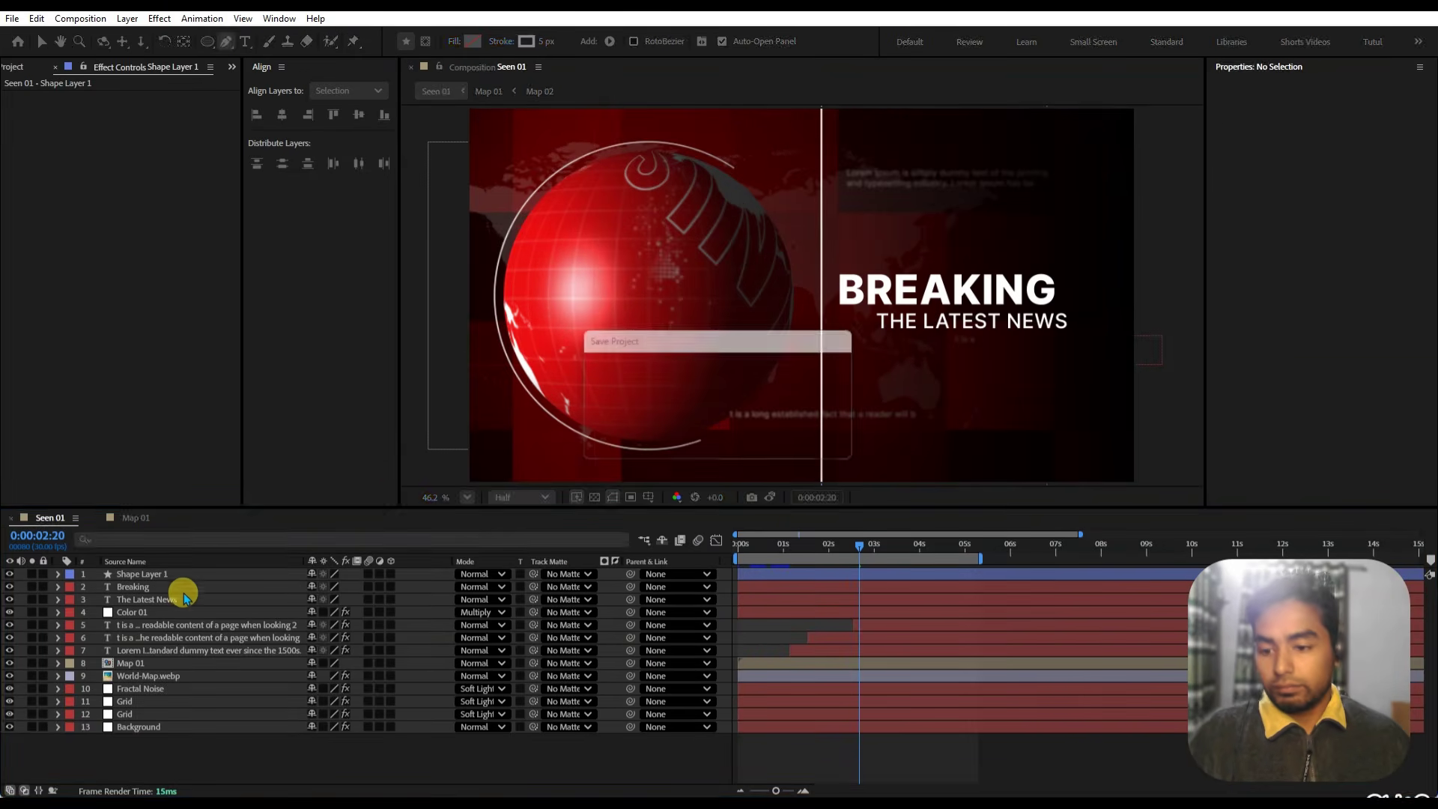
click(38, 46)
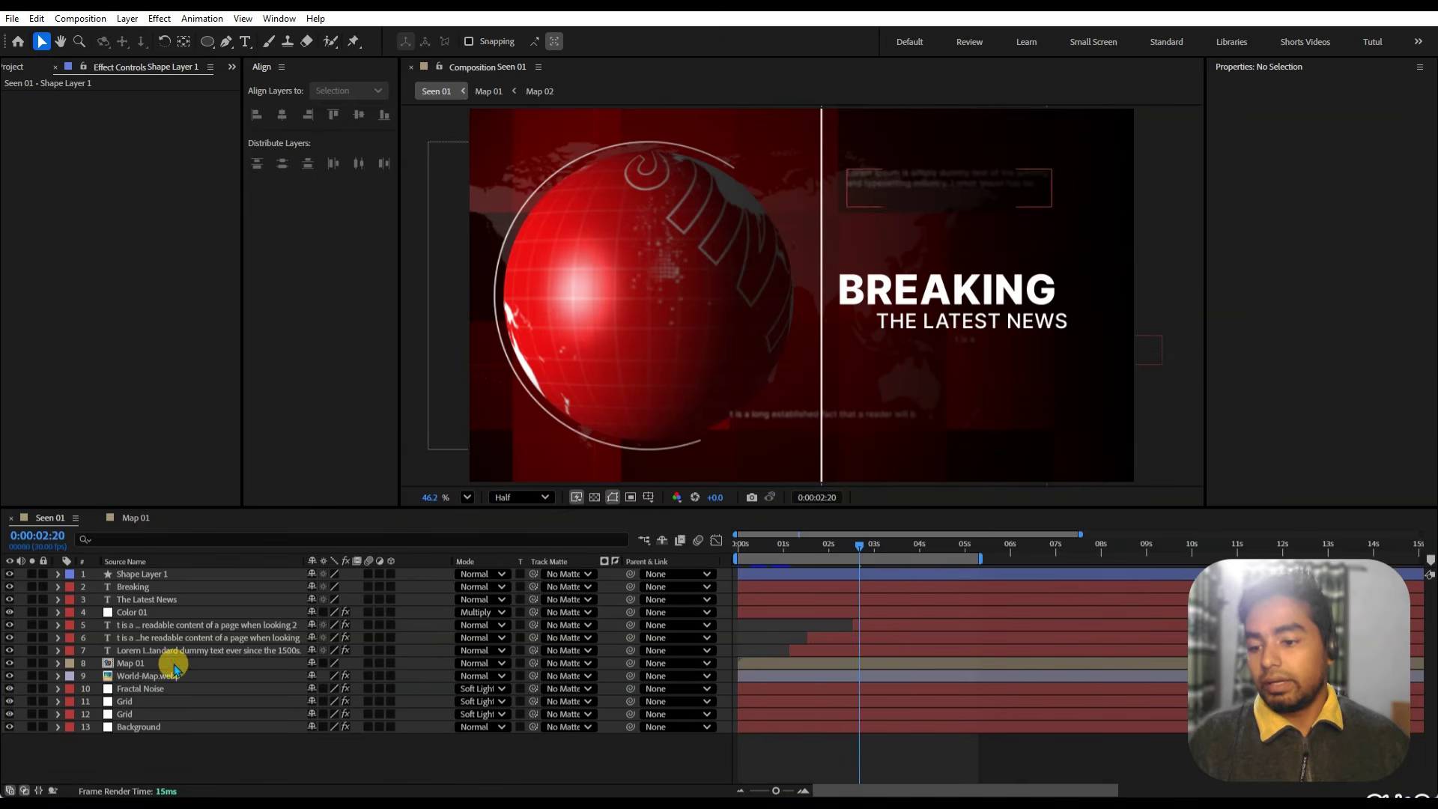
- Move the vertical line's shape layer directly below the Map 01 layer in the stacking order
click(189, 575)
drag(190, 583, 193, 667)
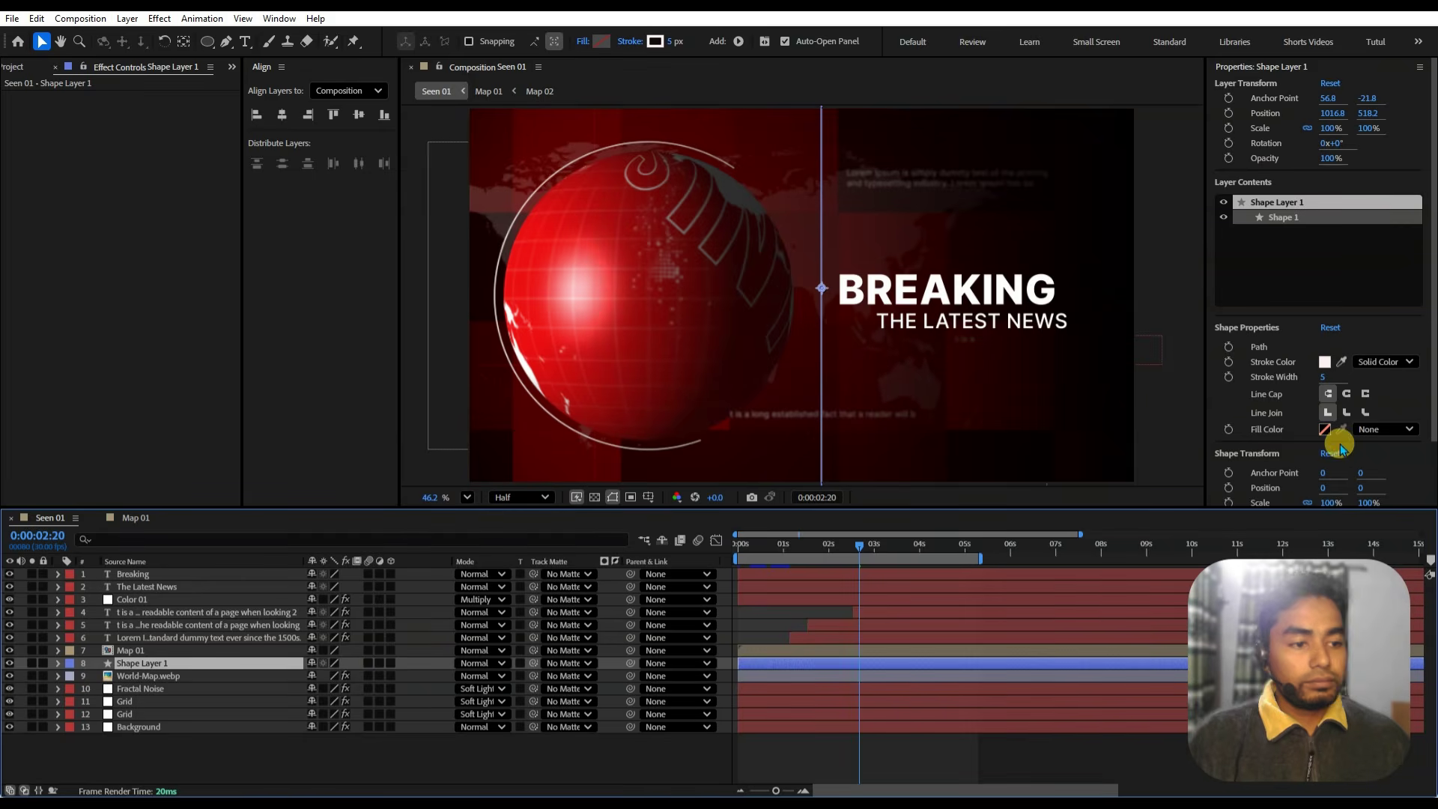
scroll(1334, 212, down, 2)
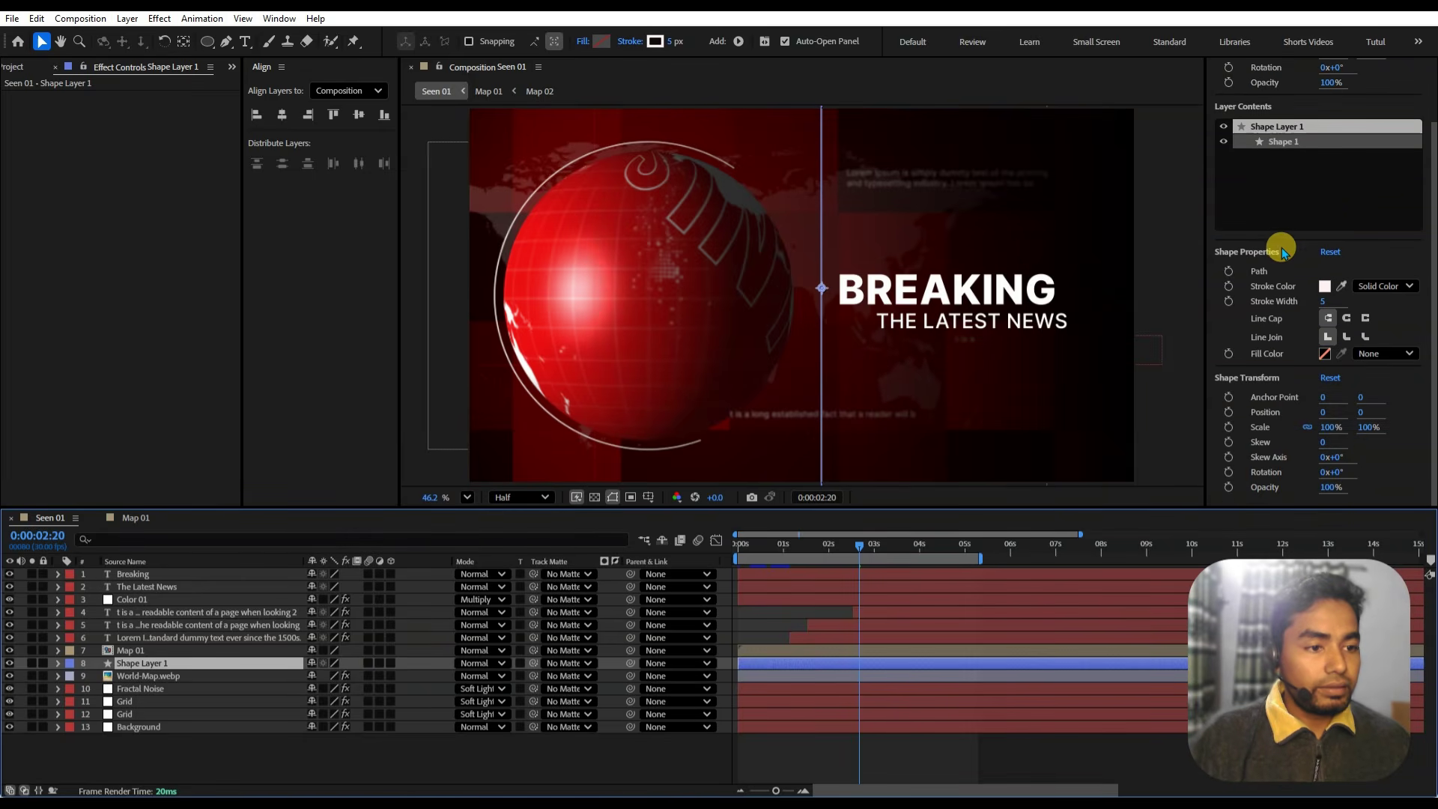
scroll(1282, 250, up, 2)
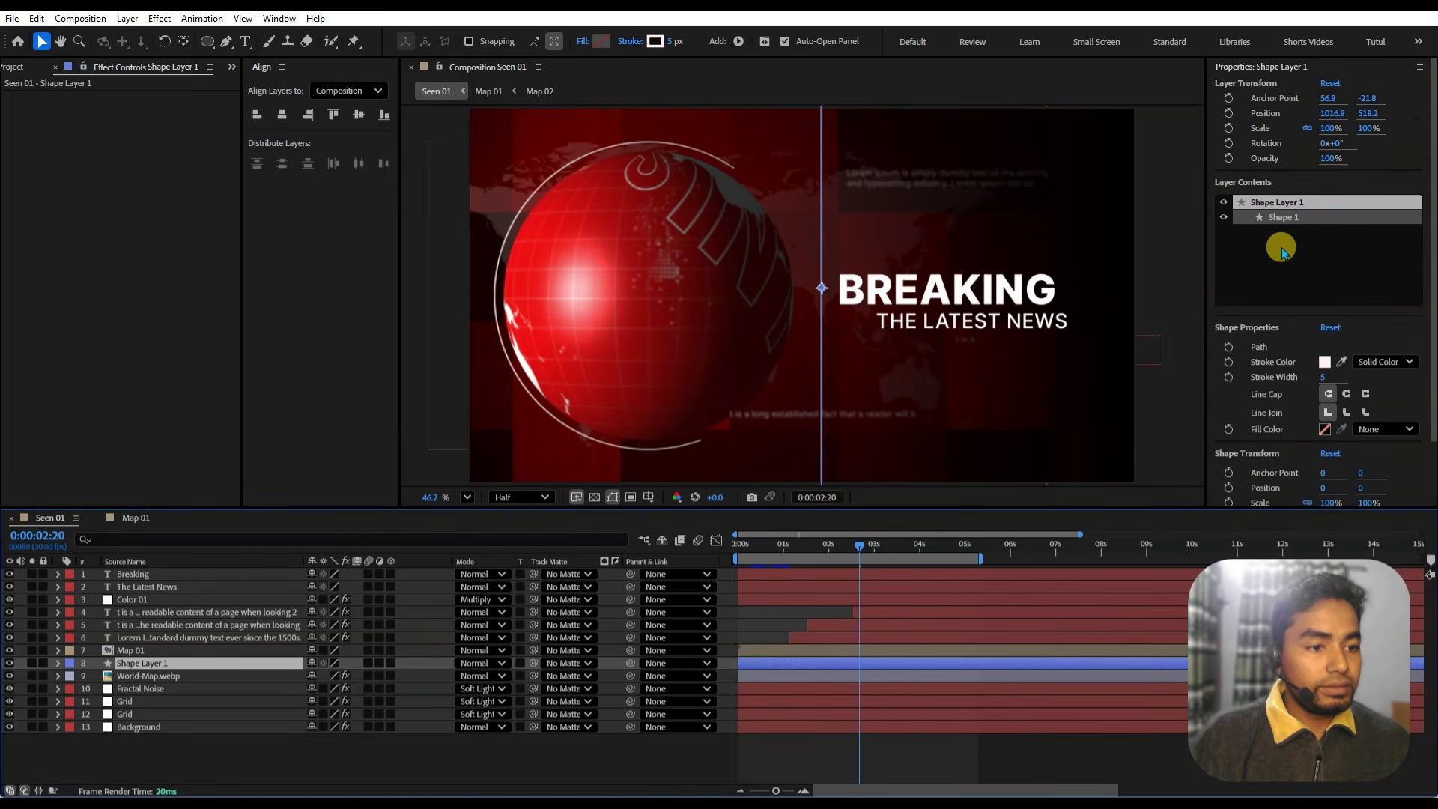
click(248, 744)
click(200, 663)
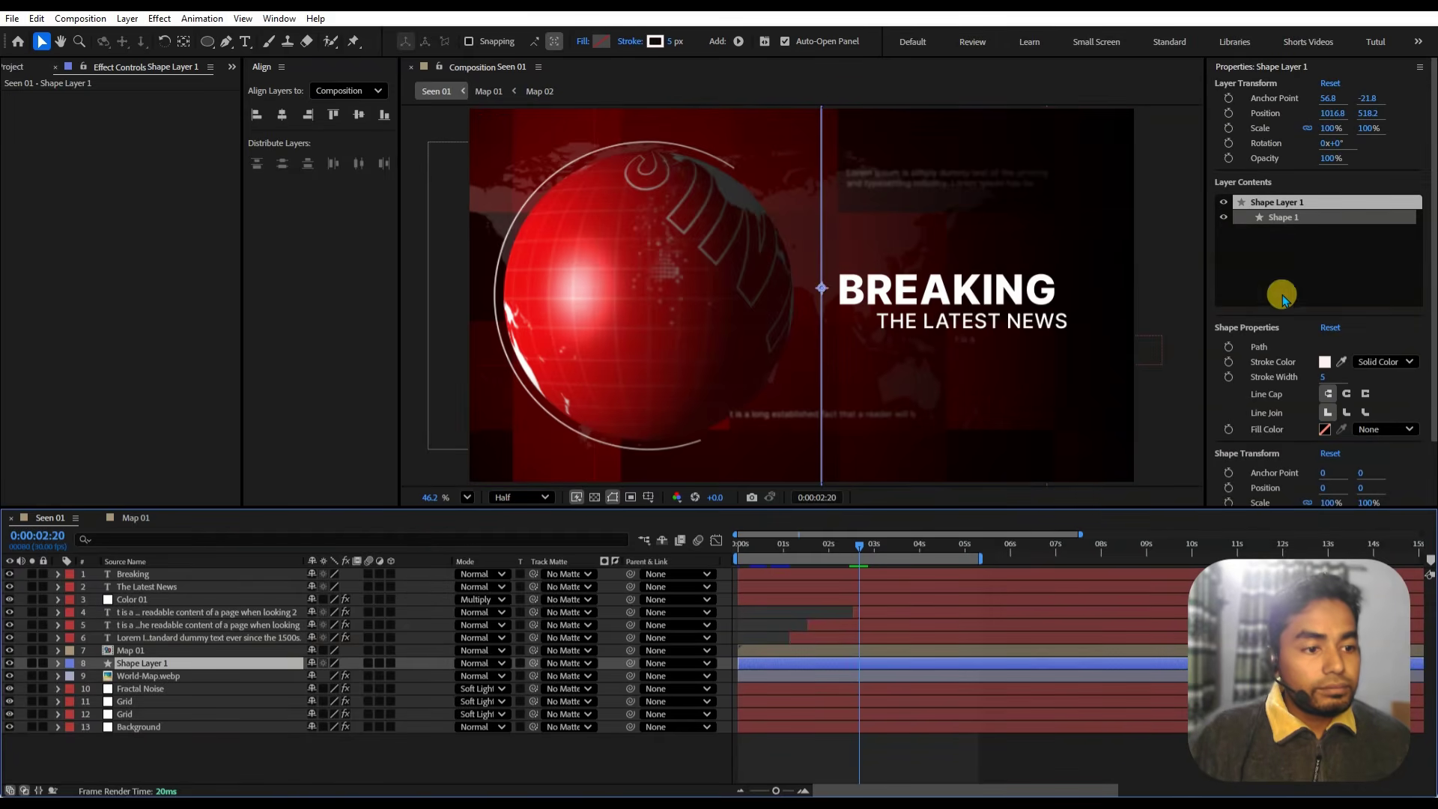
- Add a dash to the vertical line's stroke, check it at other times, and collapse the shape layer's properties
scroll(1279, 296, down, 2)
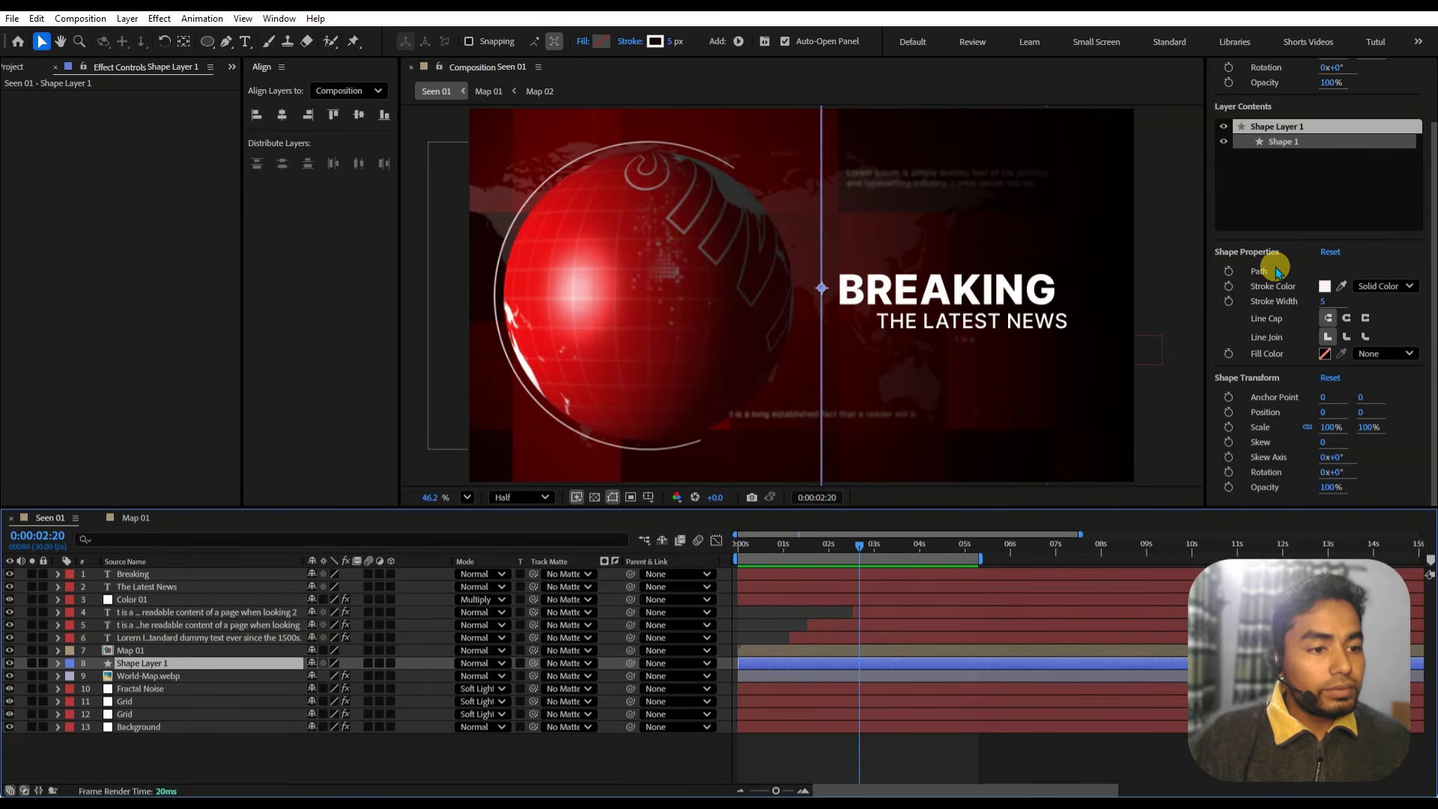
scroll(1271, 318, up, 2)
scroll(1271, 318, down, 2)
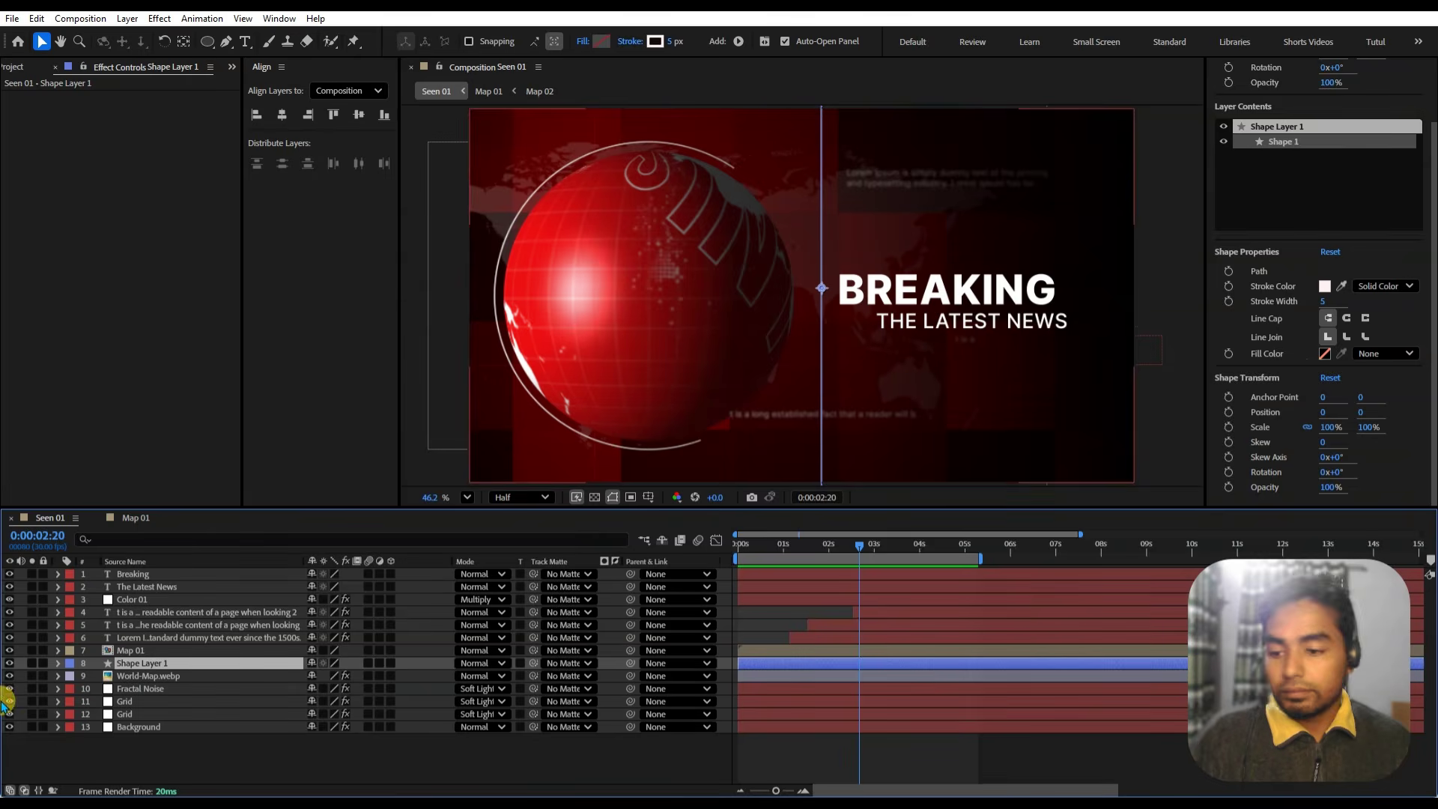
click(60, 663)
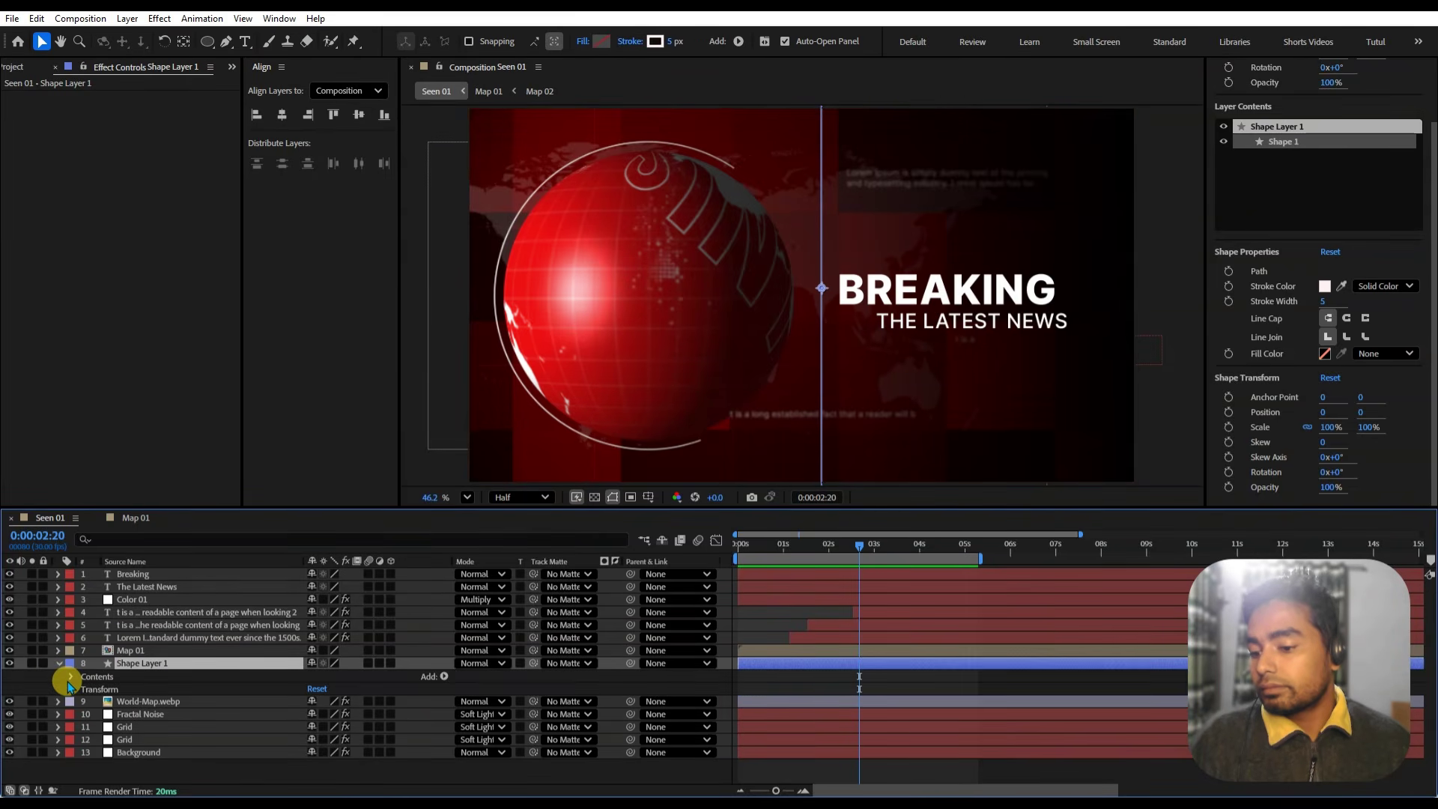
click(71, 676)
click(84, 689)
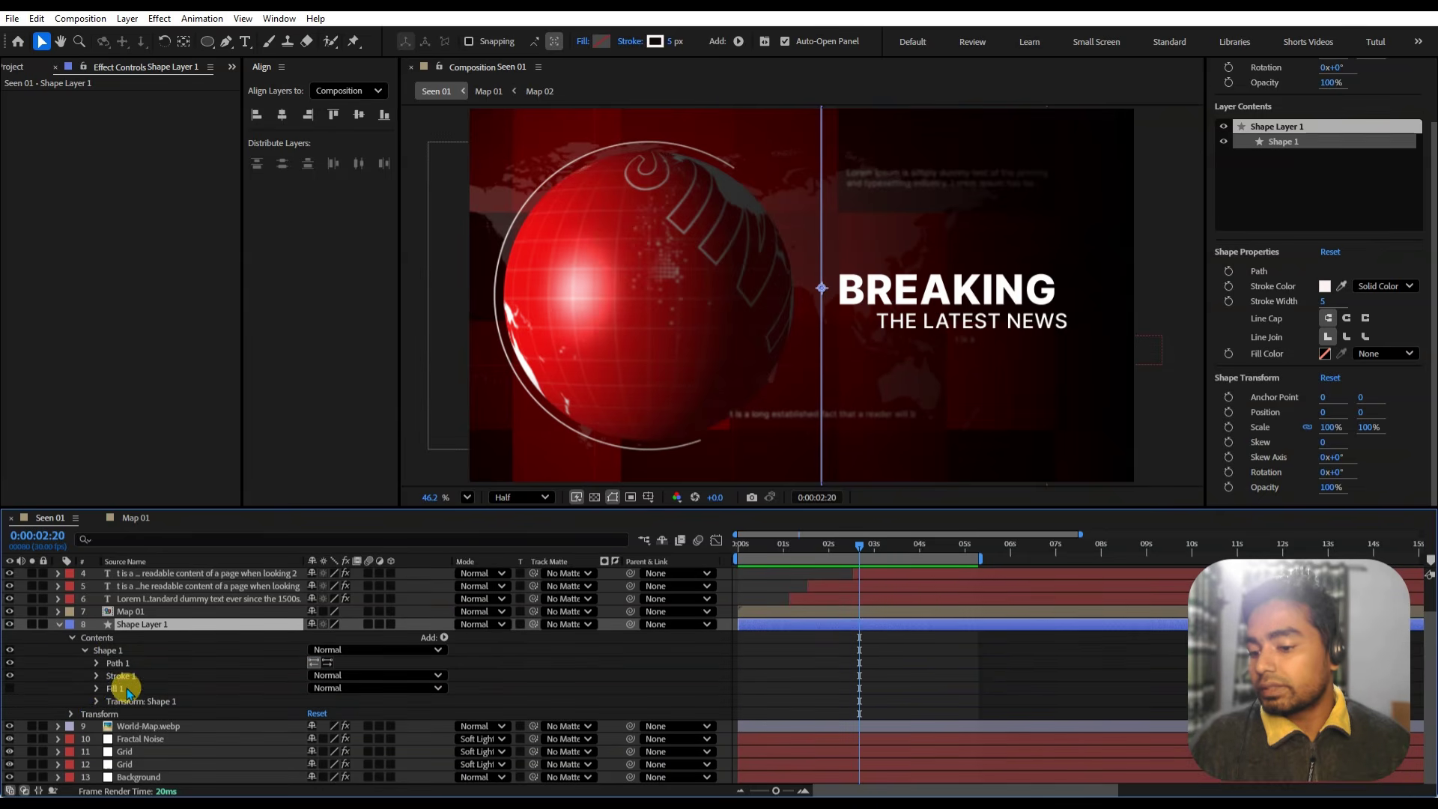
click(96, 676)
scroll(120, 678, down, 4)
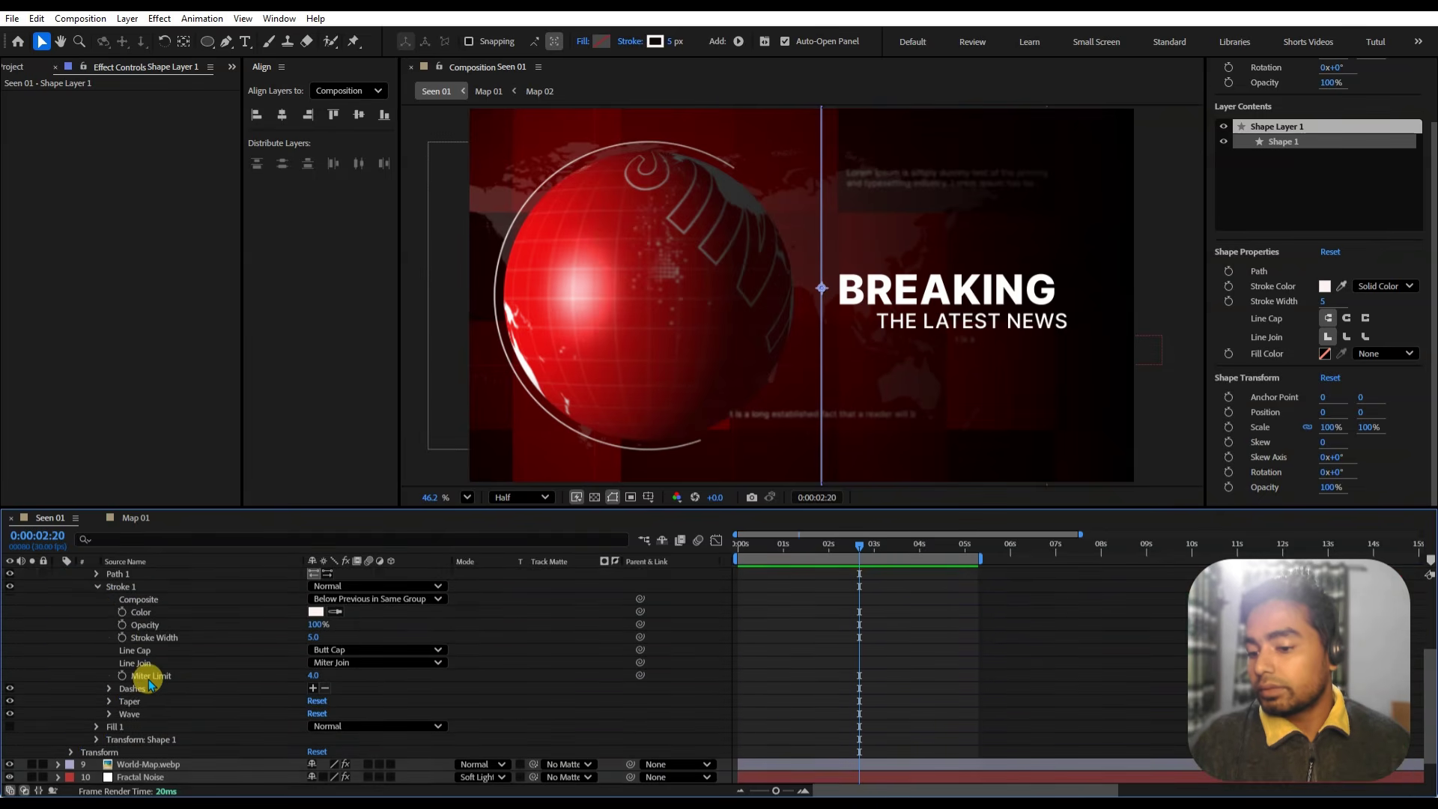
click(110, 651)
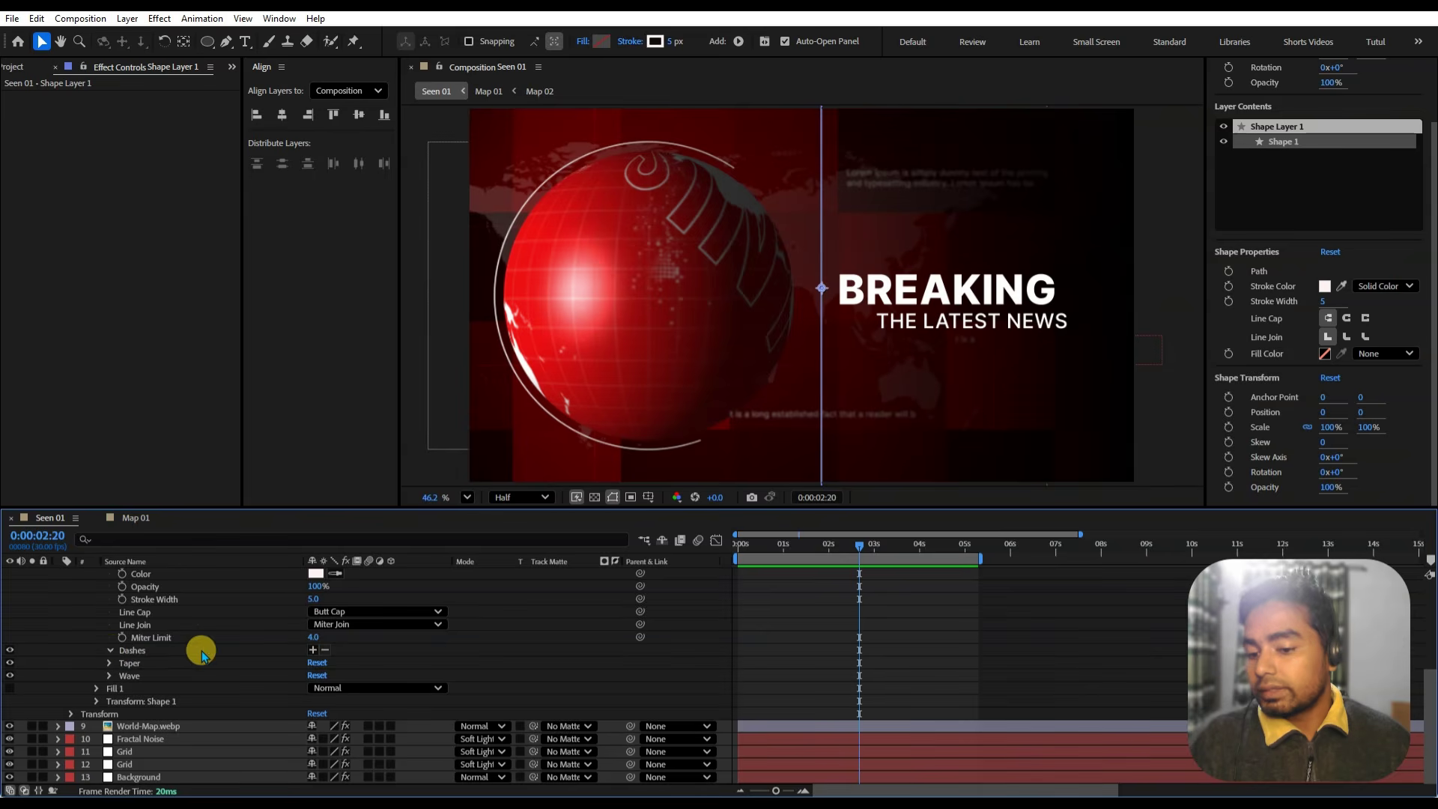
click(313, 650)
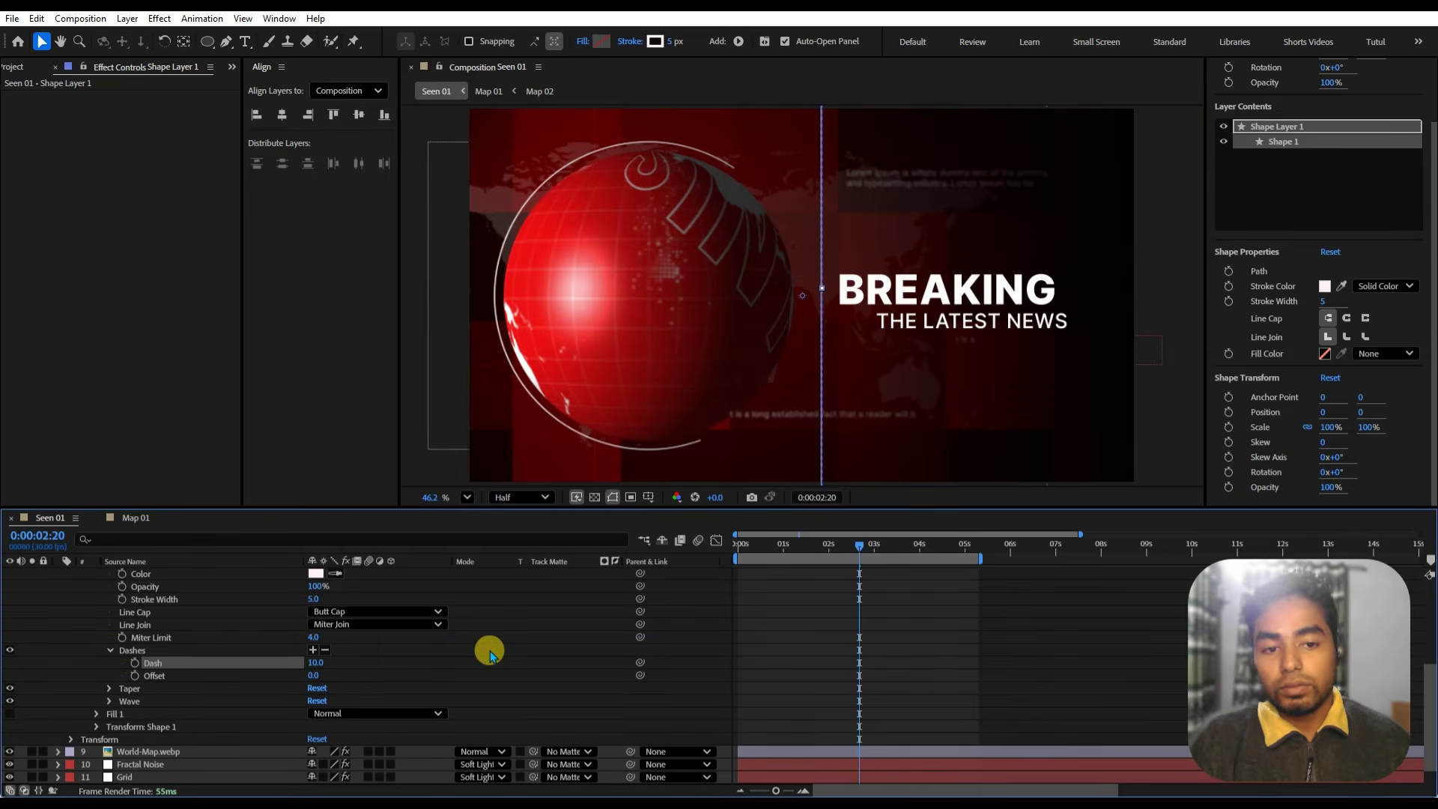
click(813, 666)
drag(869, 536, 844, 543)
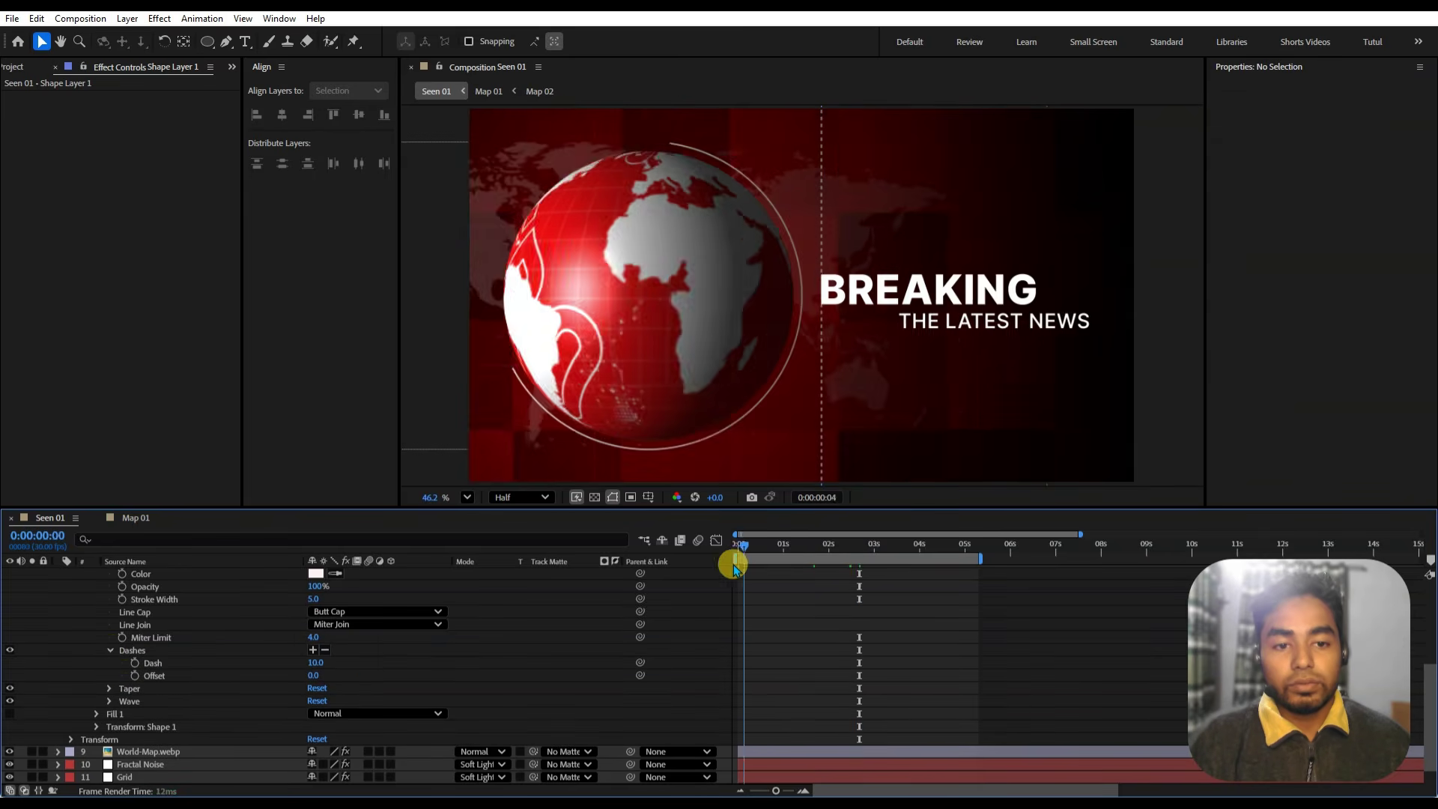
scroll(79, 594, up, 5)
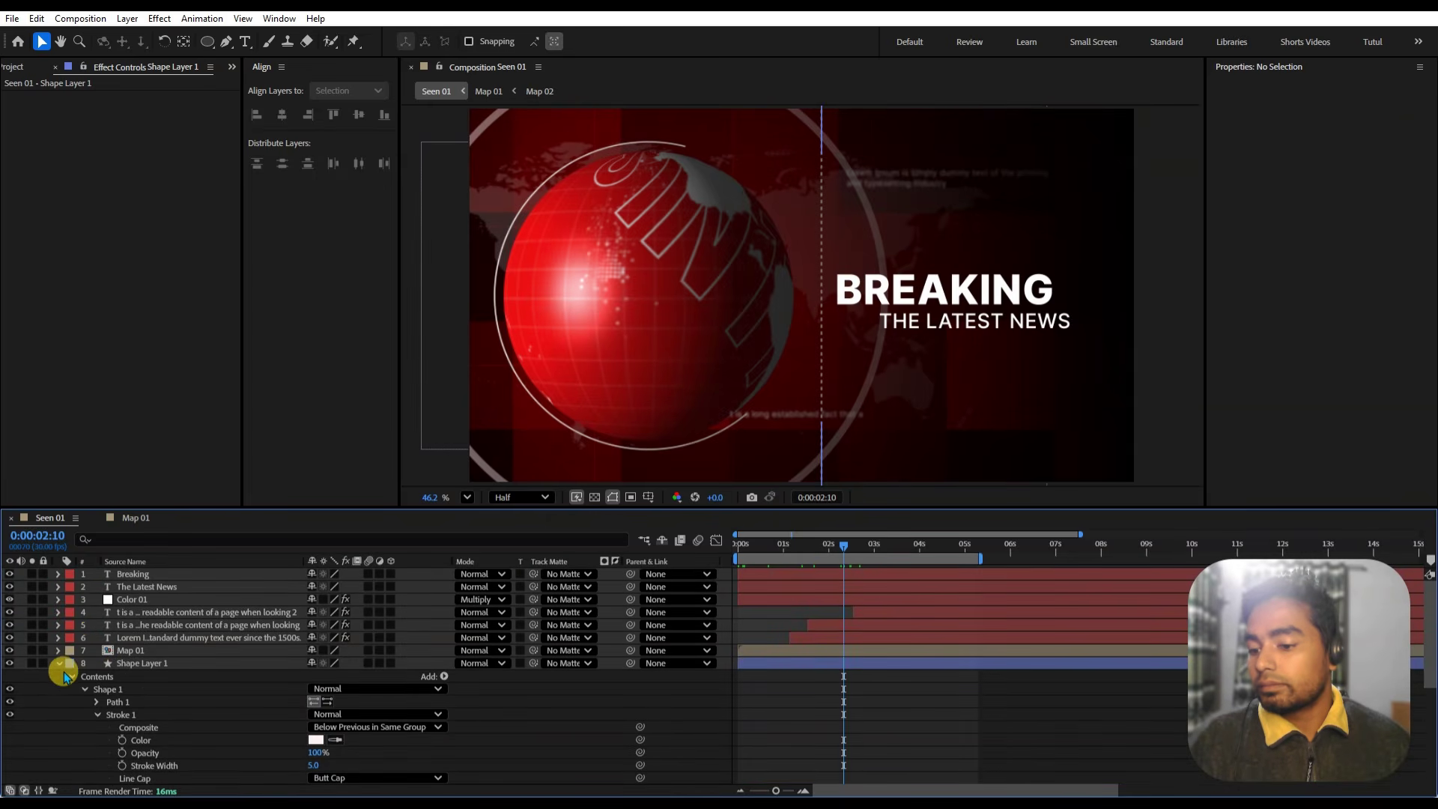
click(57, 663)
- Keyframe the line's position from about -58.9, 518.2 at 0:00:00:00 to about 1620.7, 518.2 at 0:00:01:02
click(139, 663)
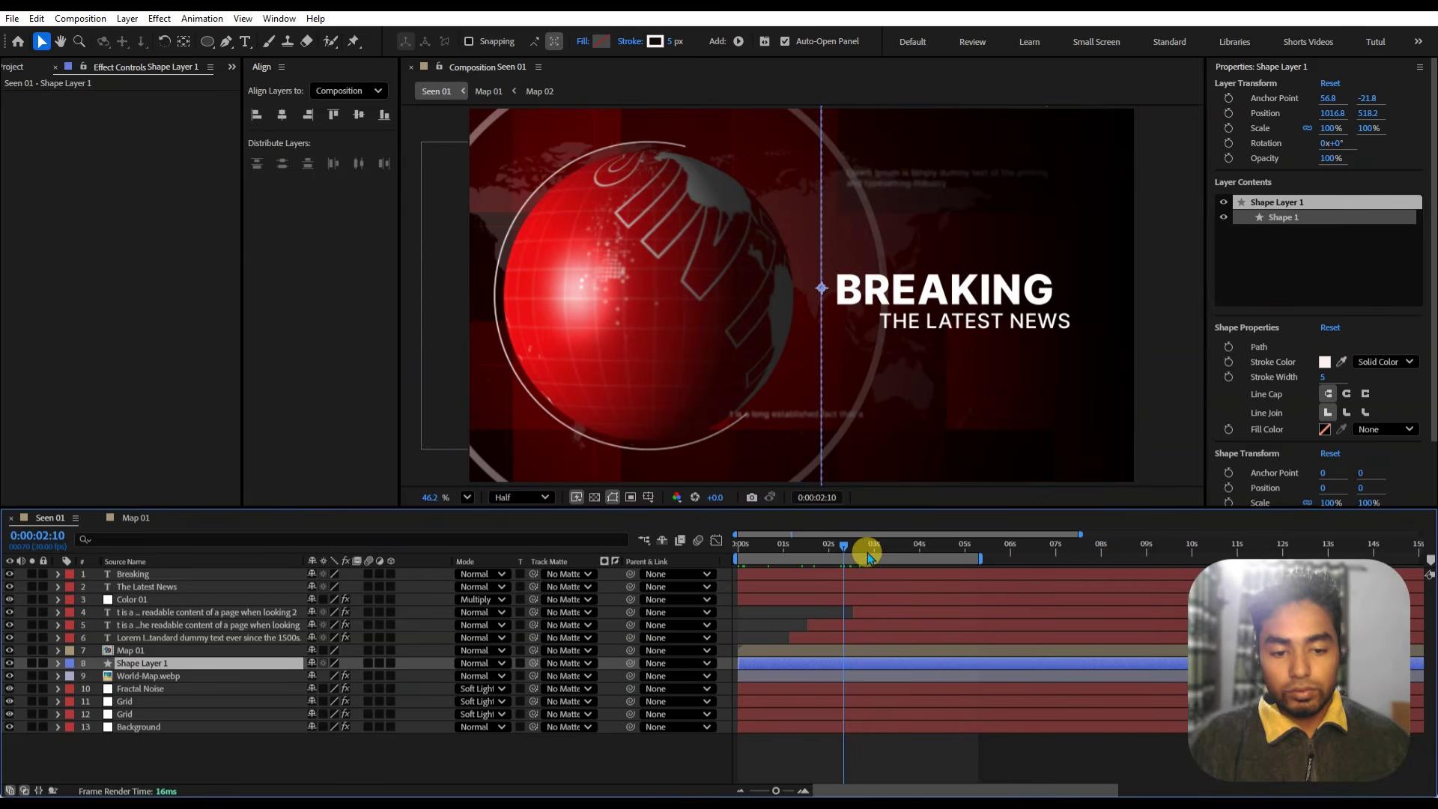
drag(832, 553, 821, 553)
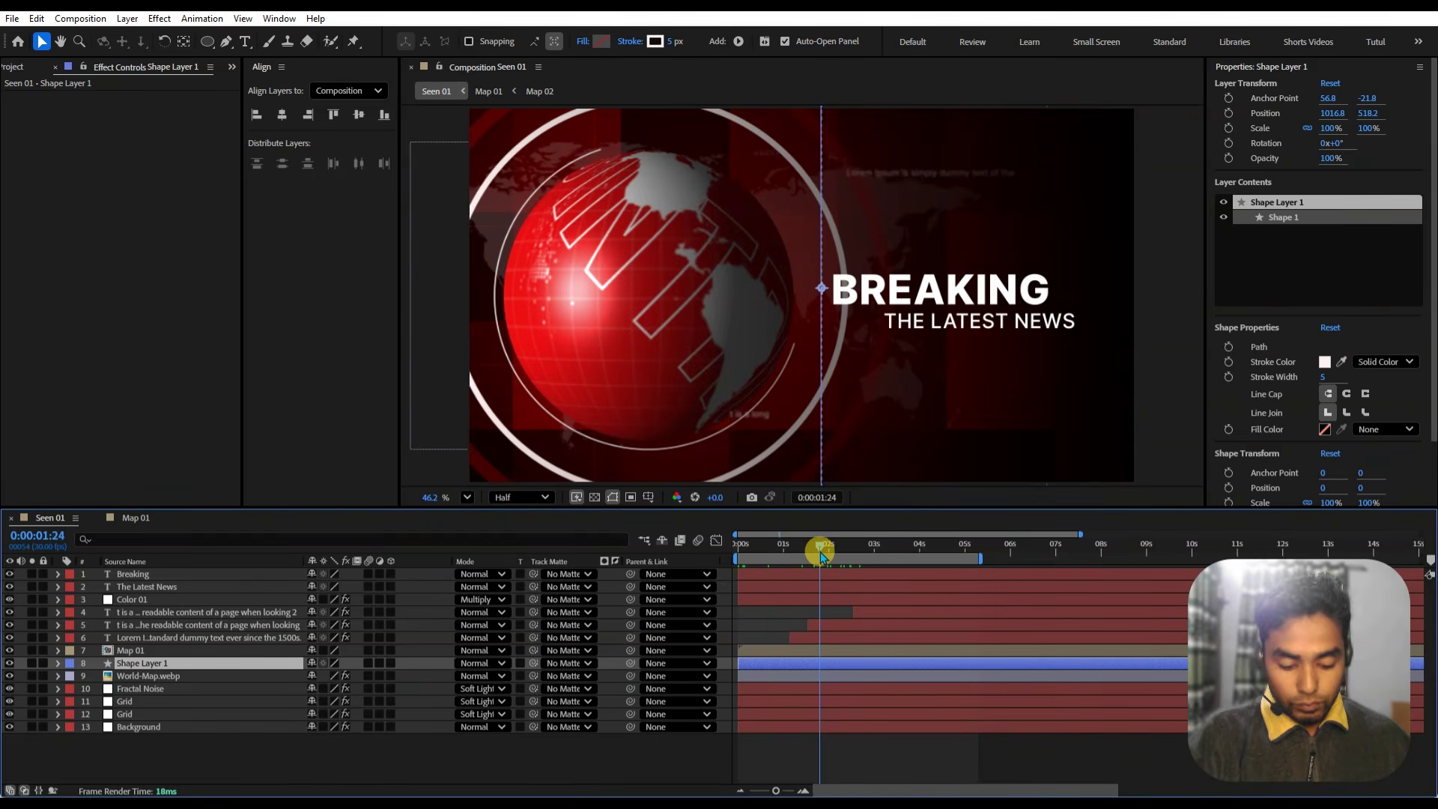
key(alt+shift+p)
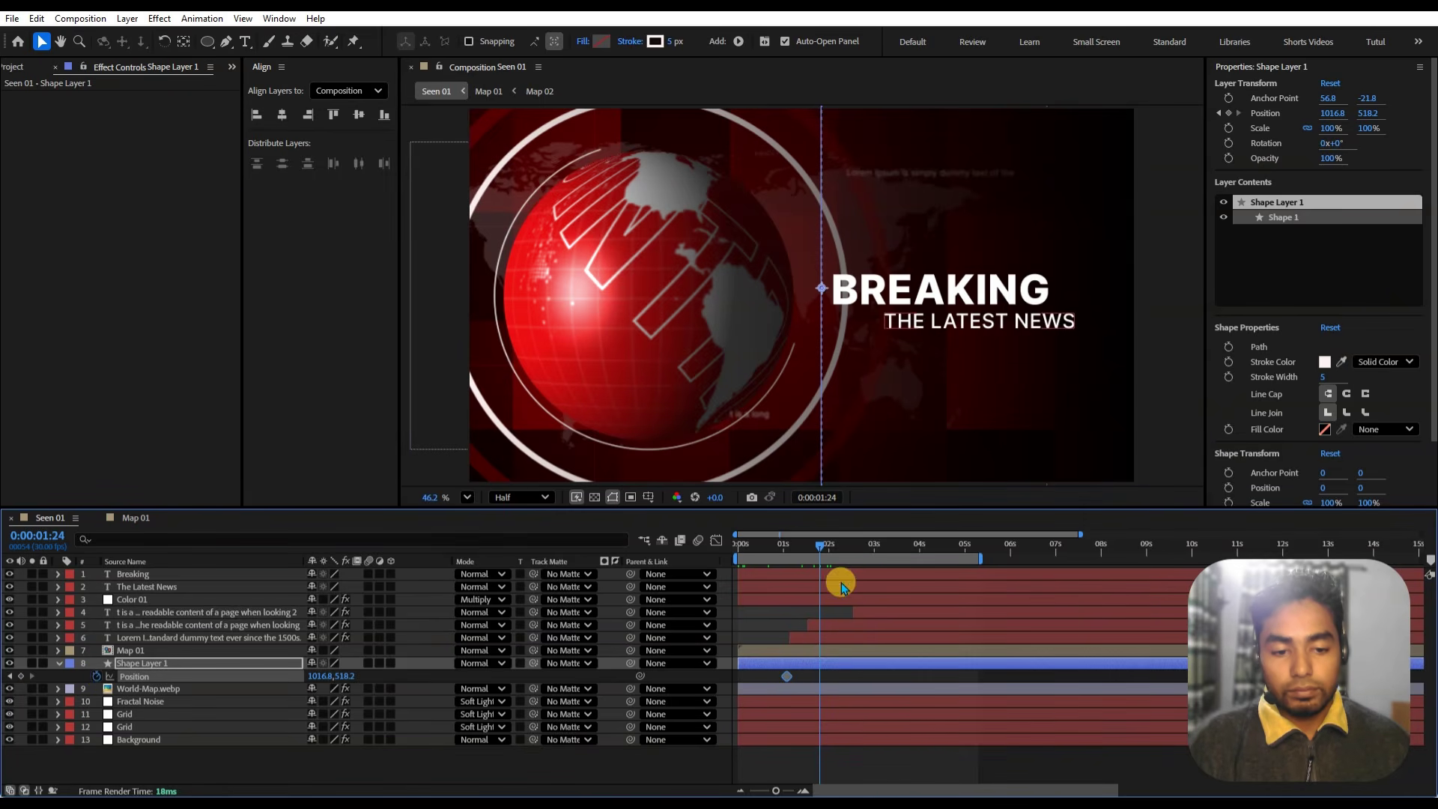
click(787, 561)
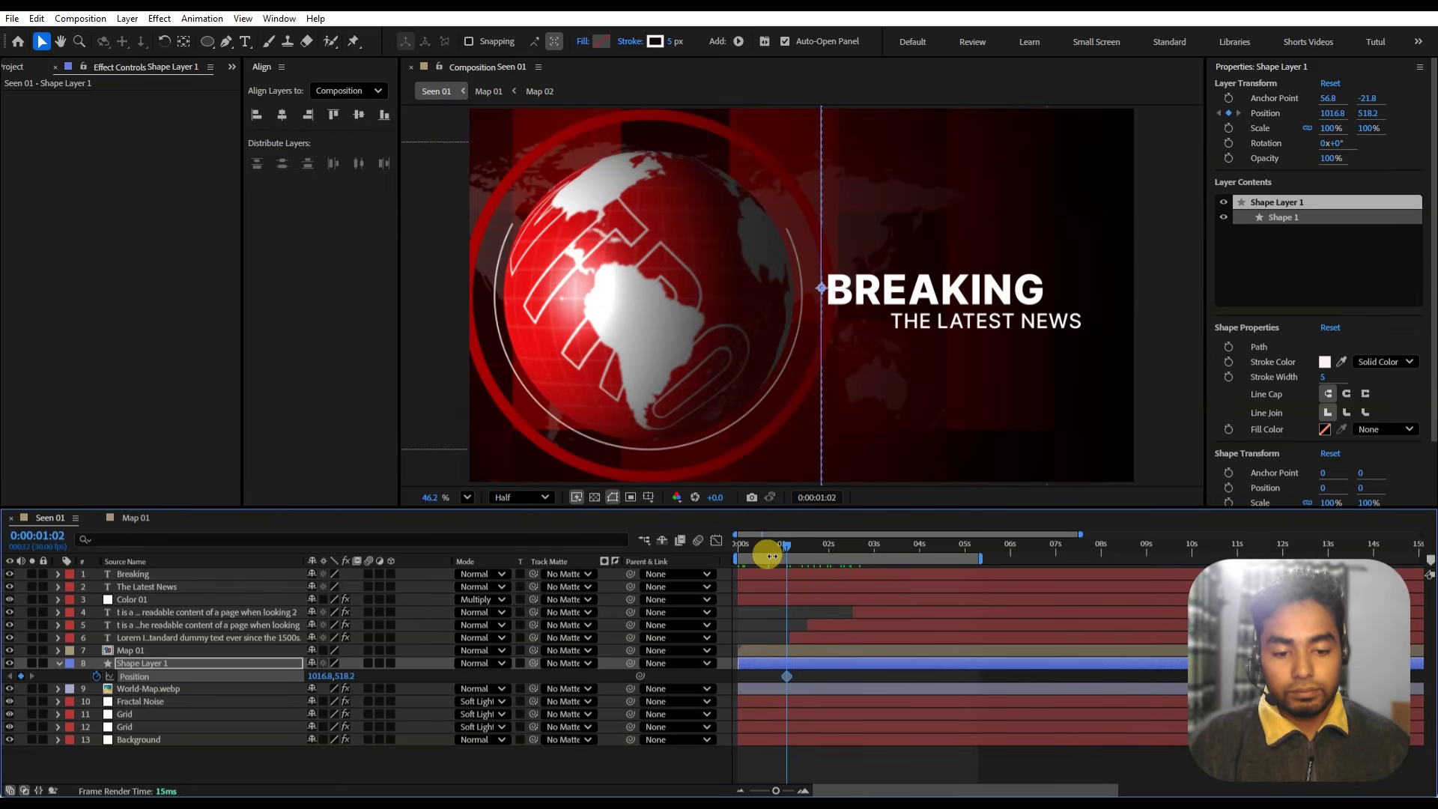
drag(821, 421, 1030, 413)
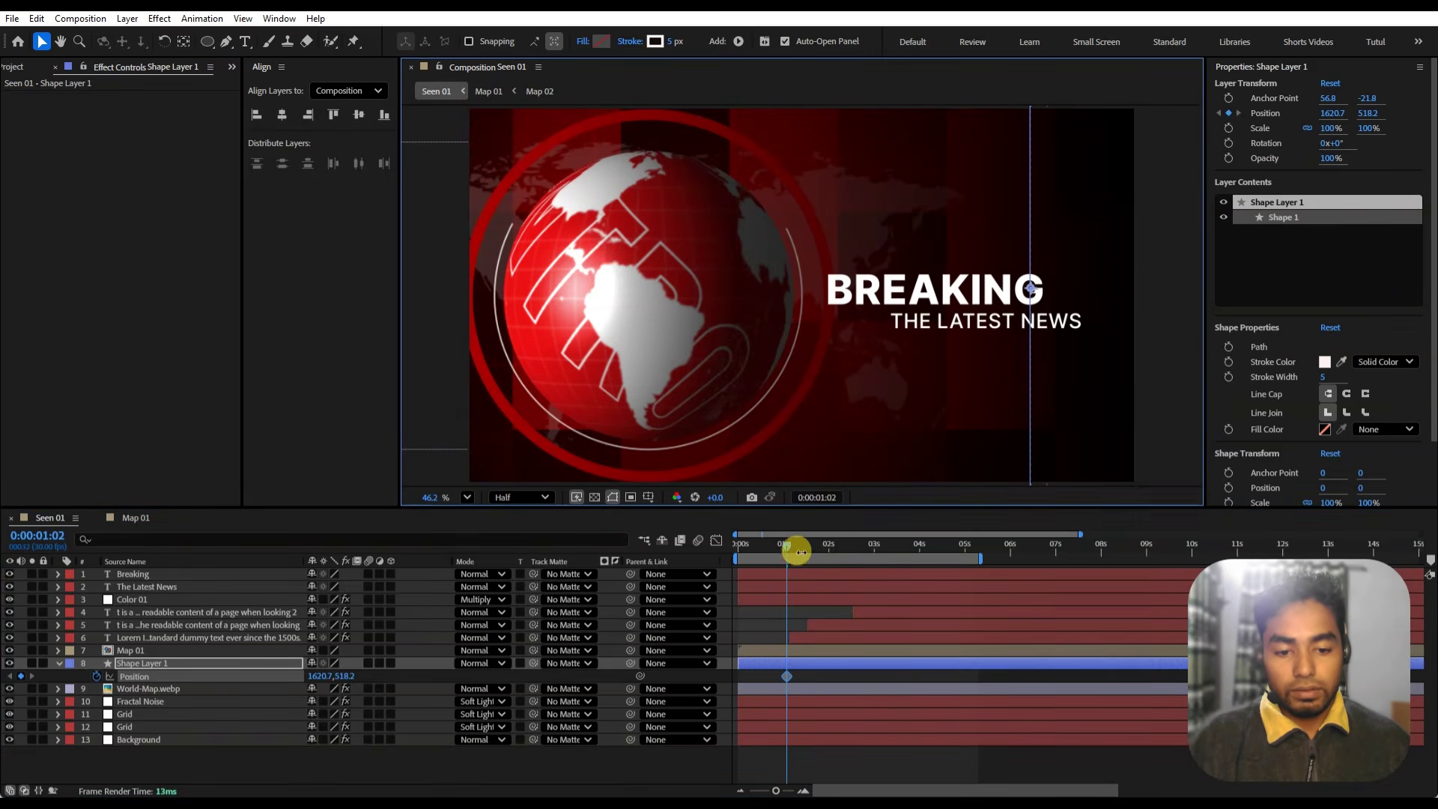
drag(788, 552, 737, 545)
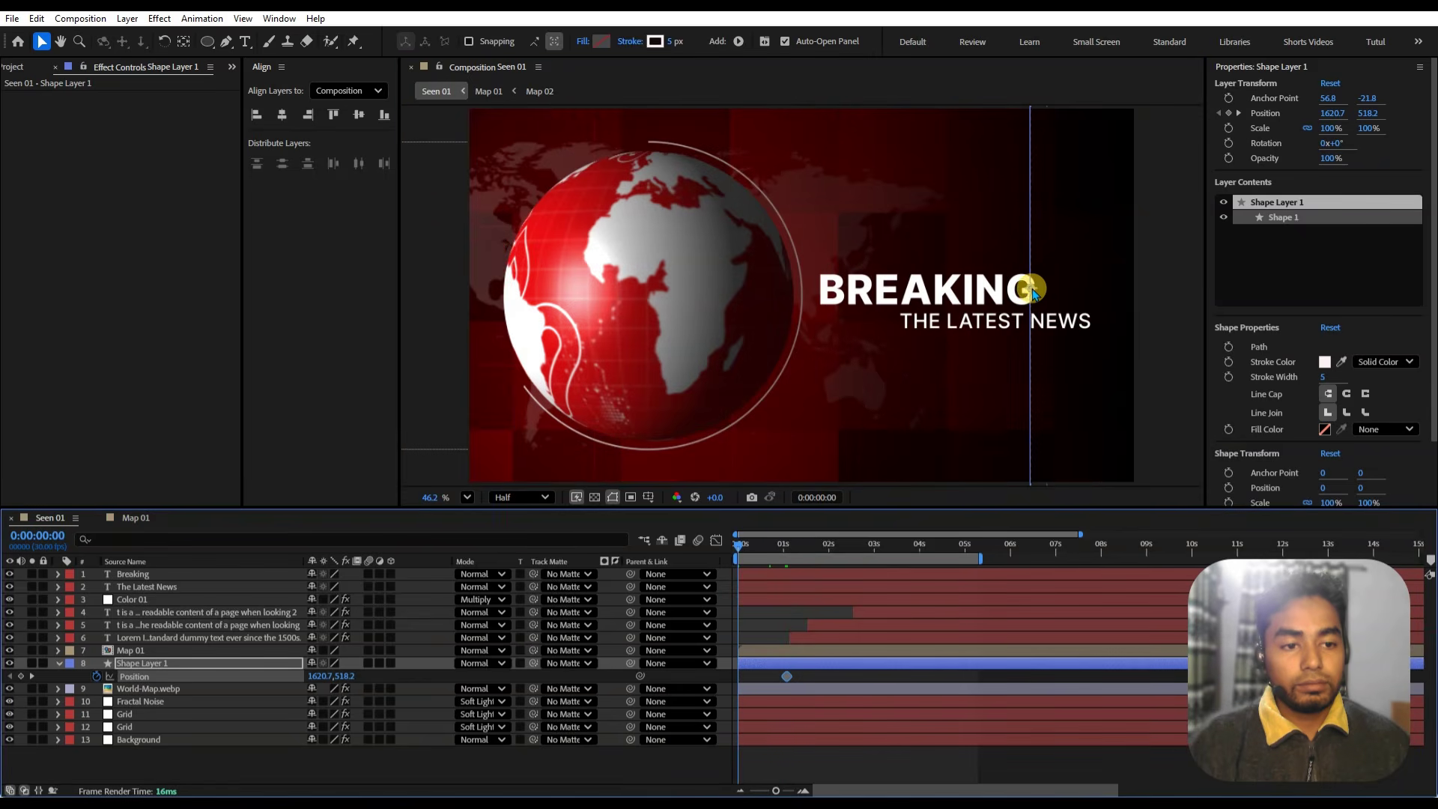
drag(1032, 286, 446, 289)
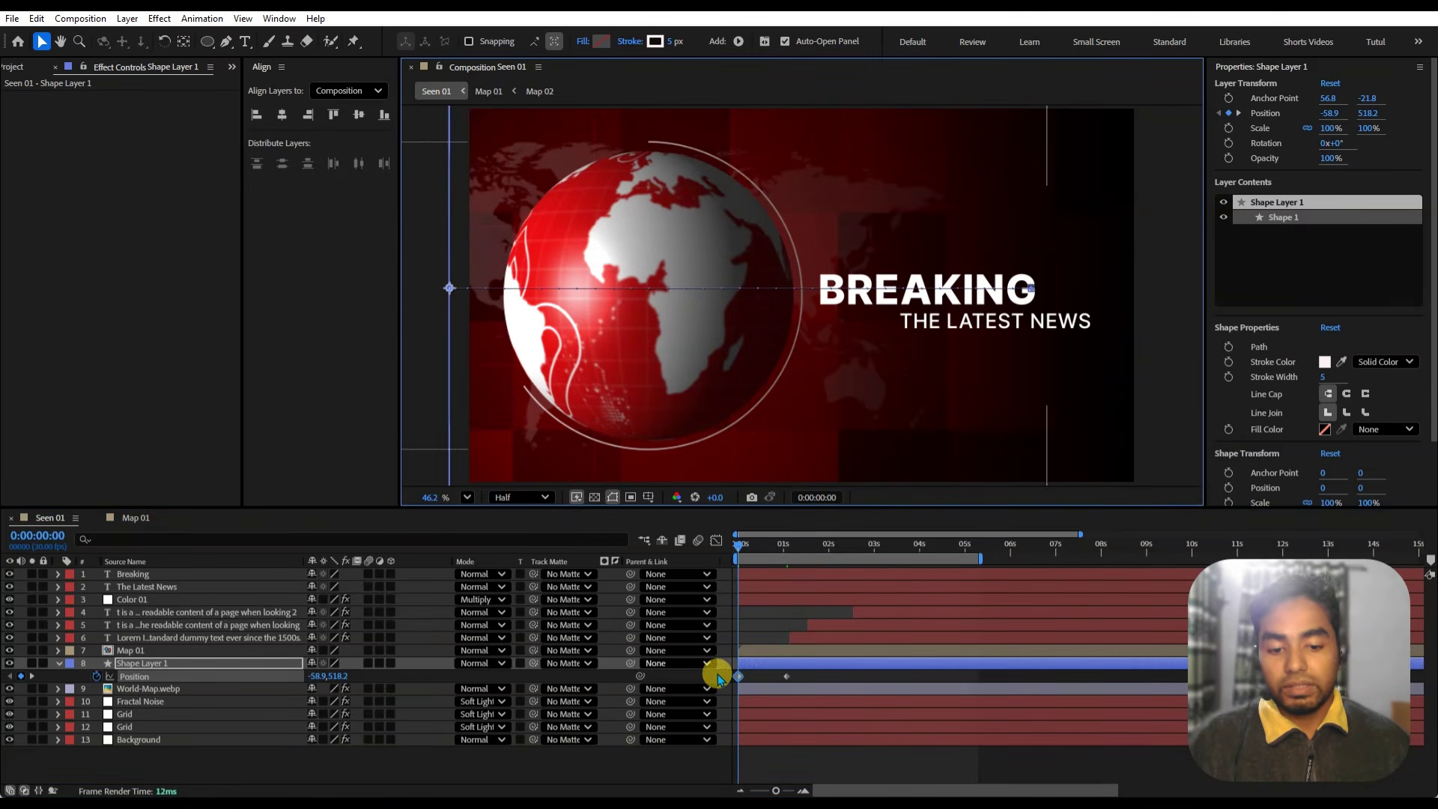
- Apply Easy Ease to both position keyframes of the line's shape layer
drag(810, 678, 703, 683)
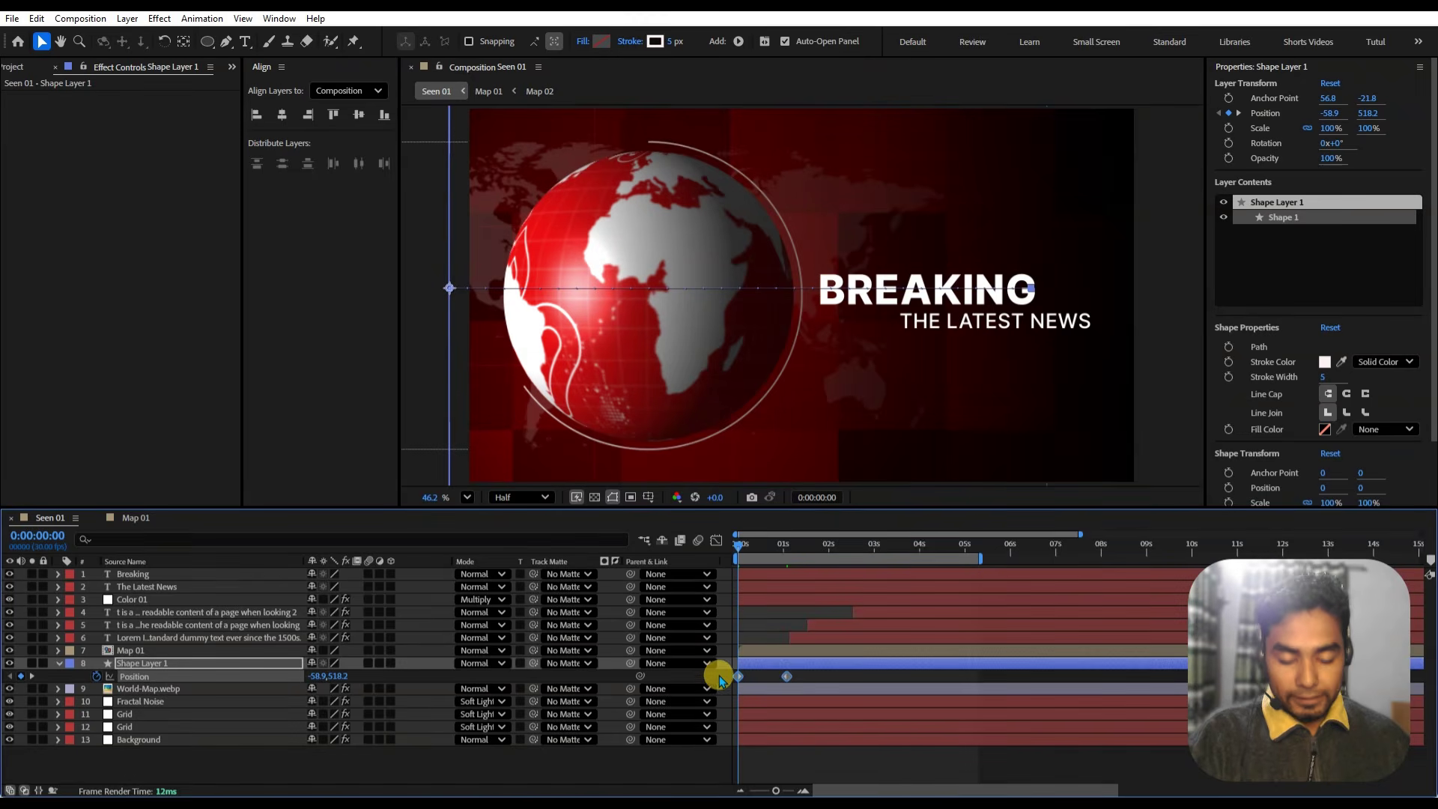
right_click(788, 678)
mouse_move(891, 664)
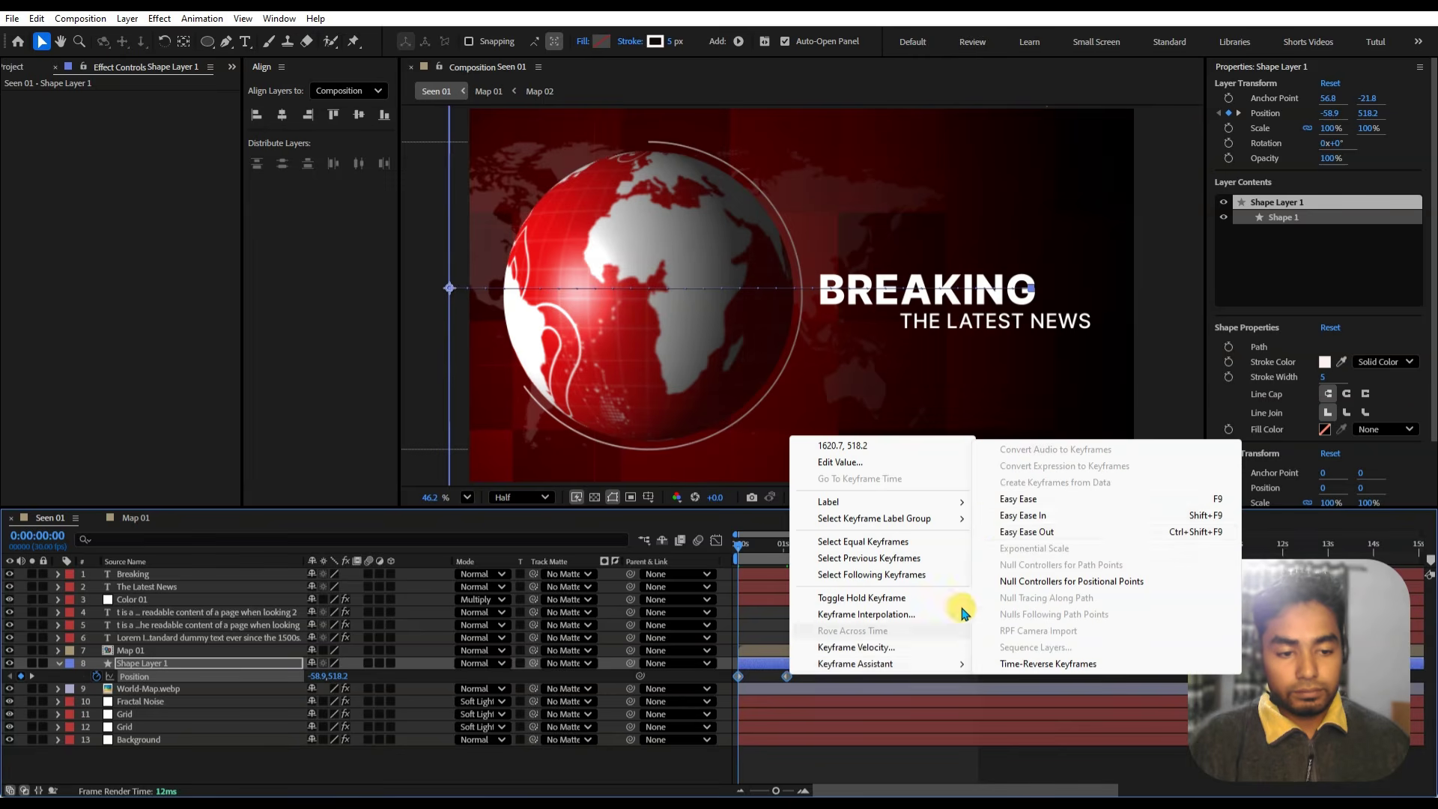
click(1017, 505)
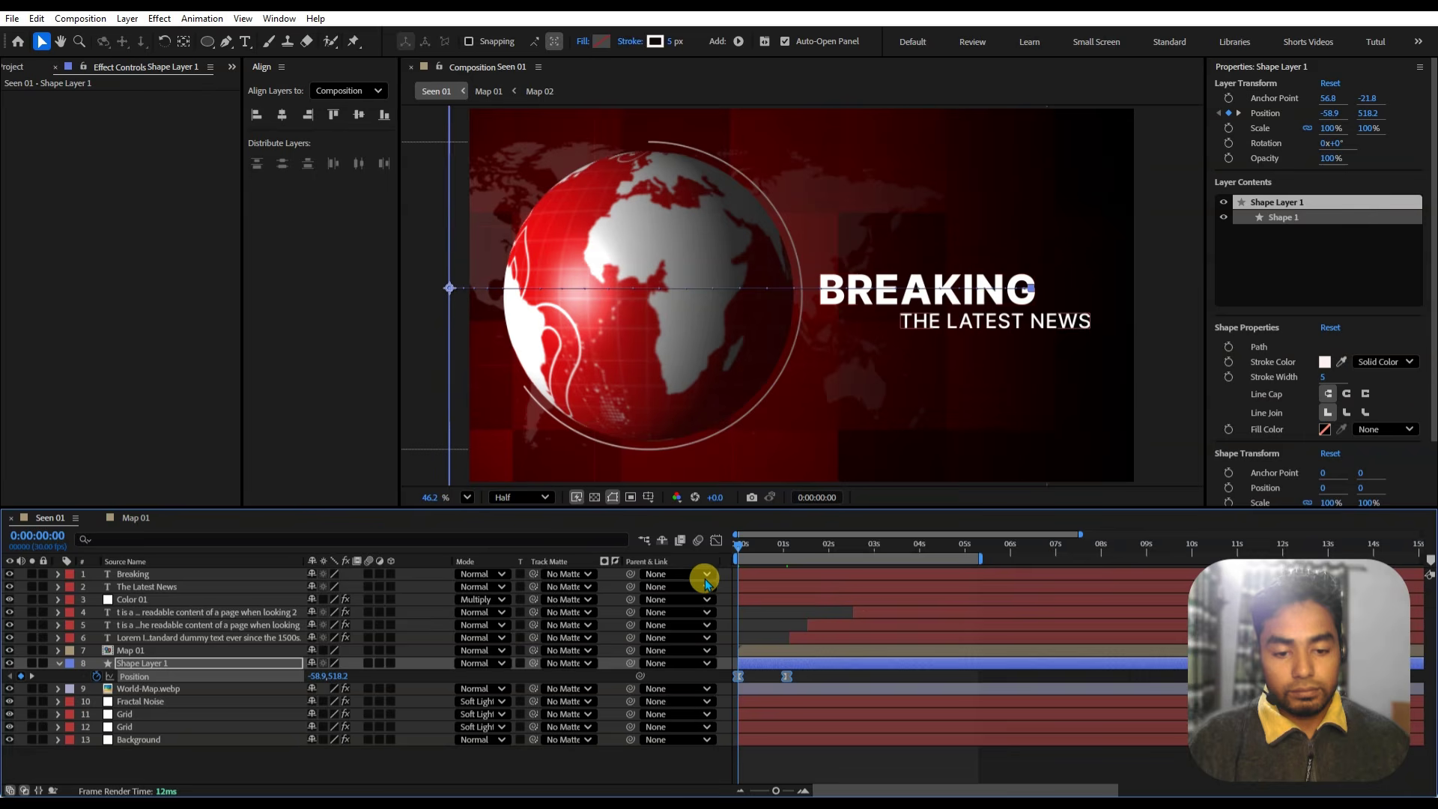
- Lengthen the end keyframe's incoming handle in the line's speed graph for a fast start and slow finish, and preview the motion
click(715, 541)
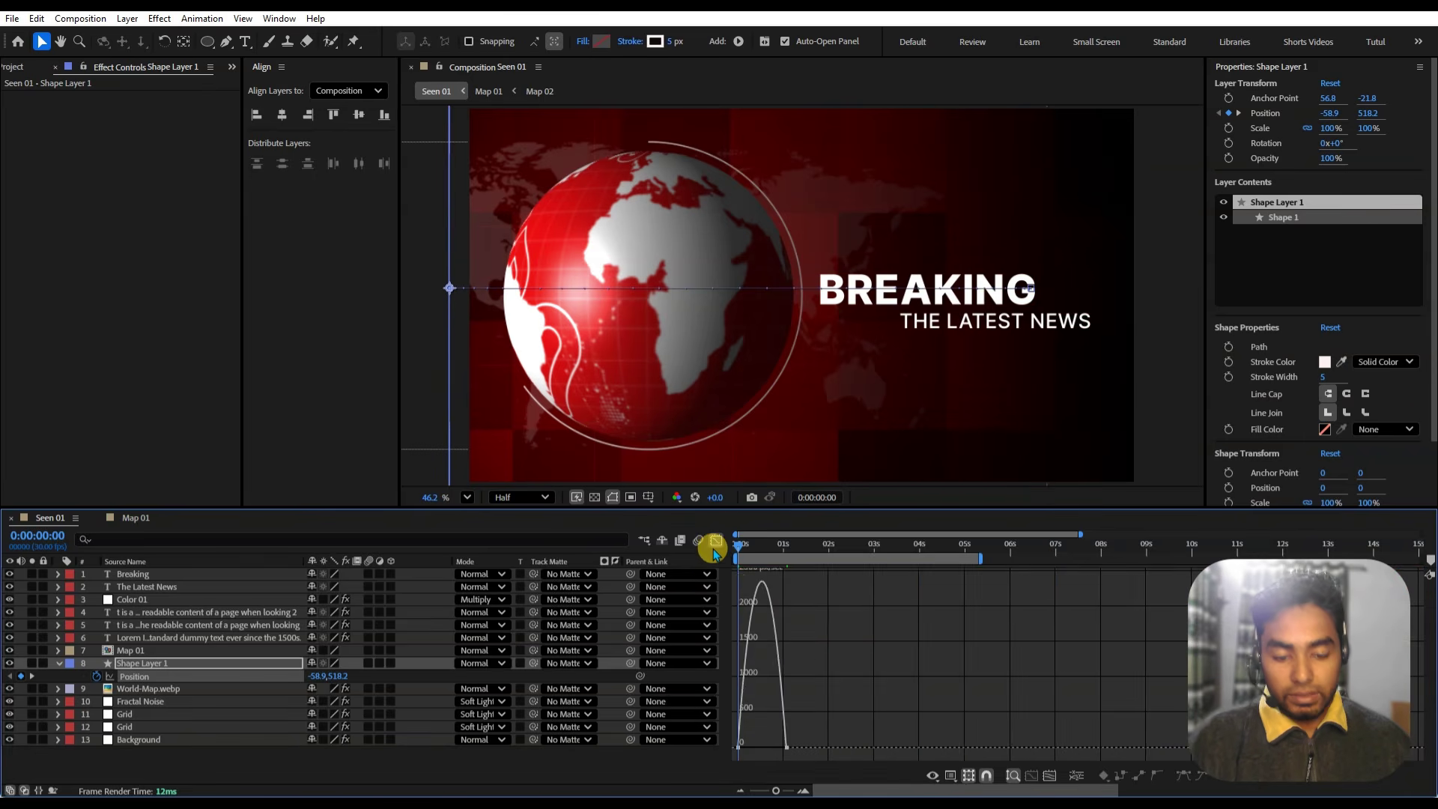
scroll(739, 587, up, 5)
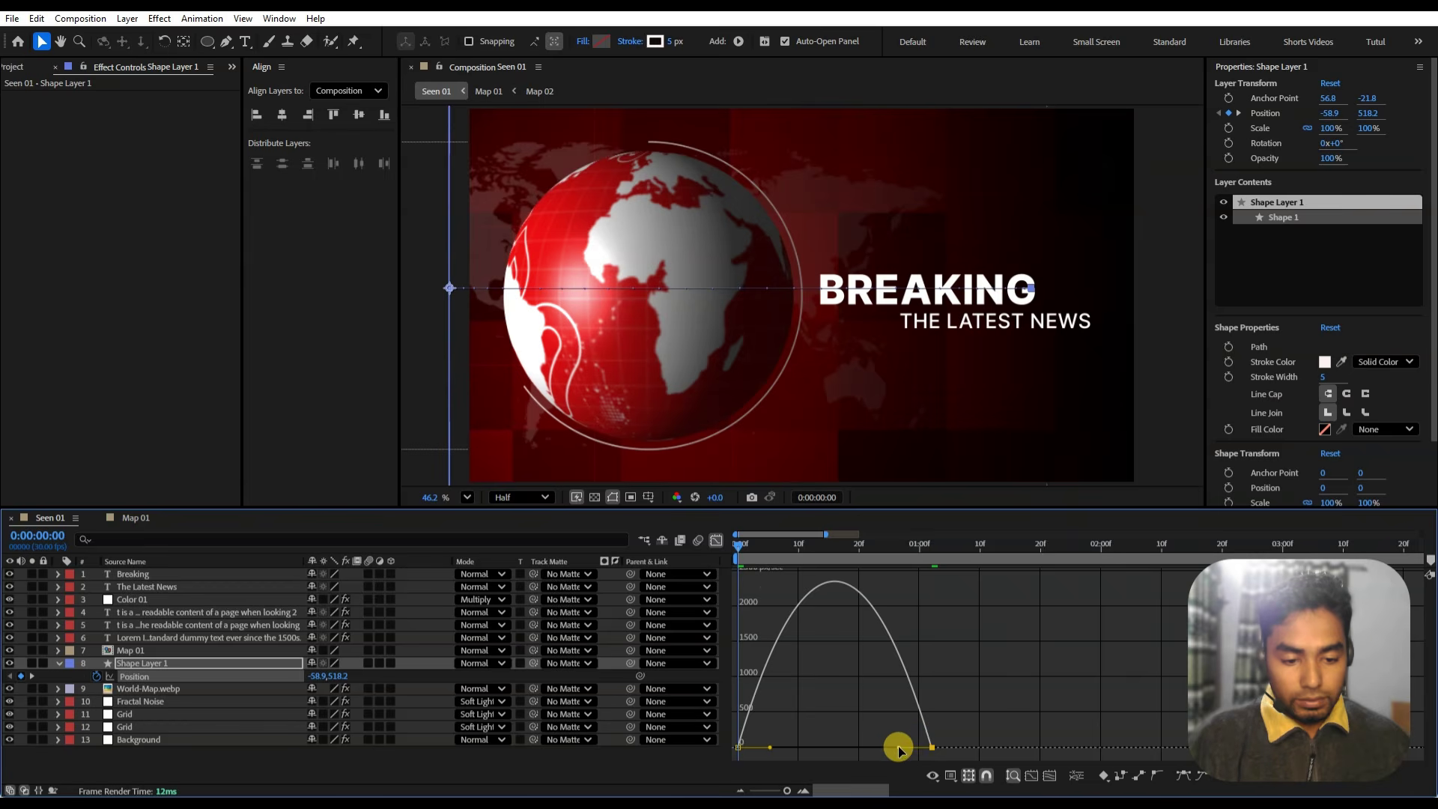
drag(899, 747, 847, 748)
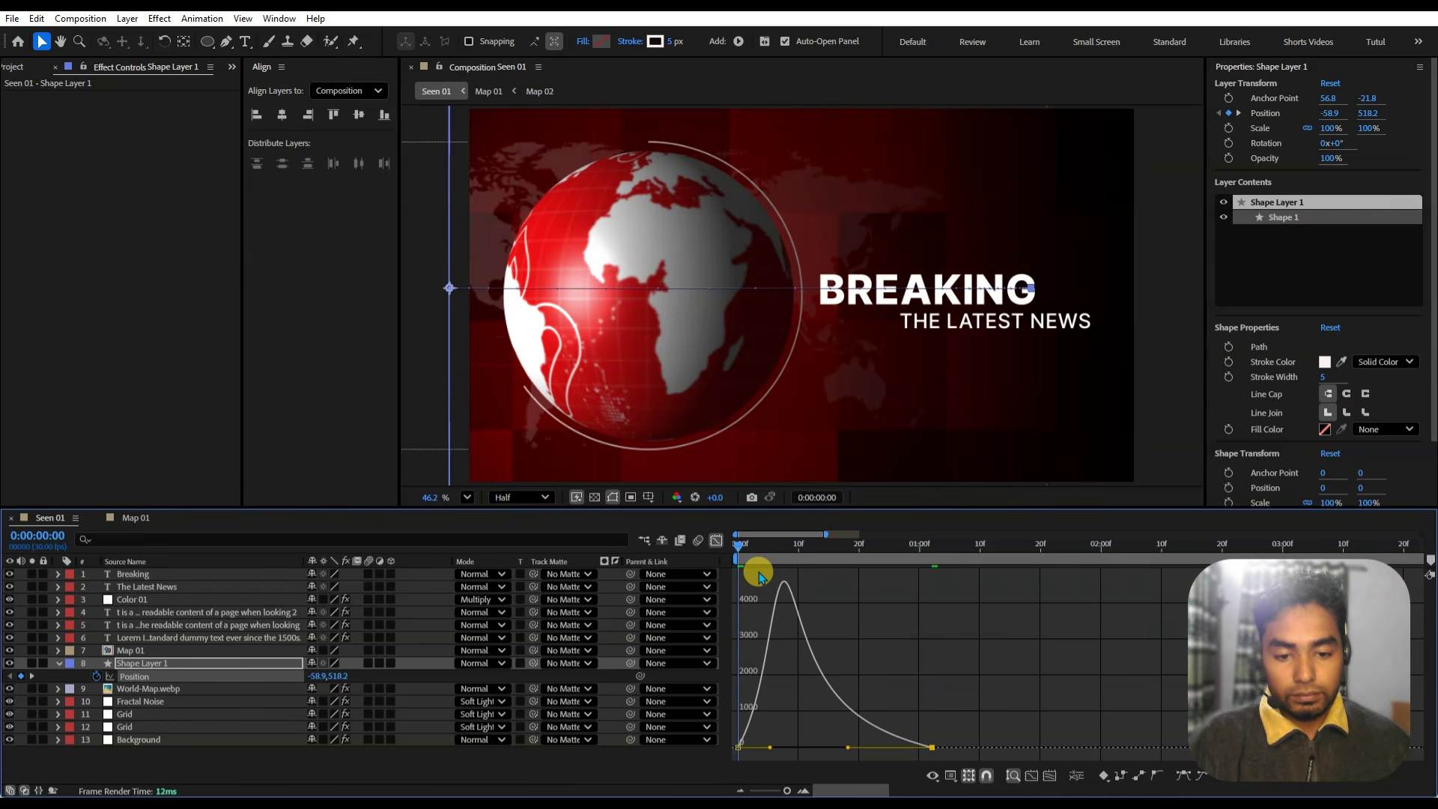
click(715, 542)
click(815, 614)
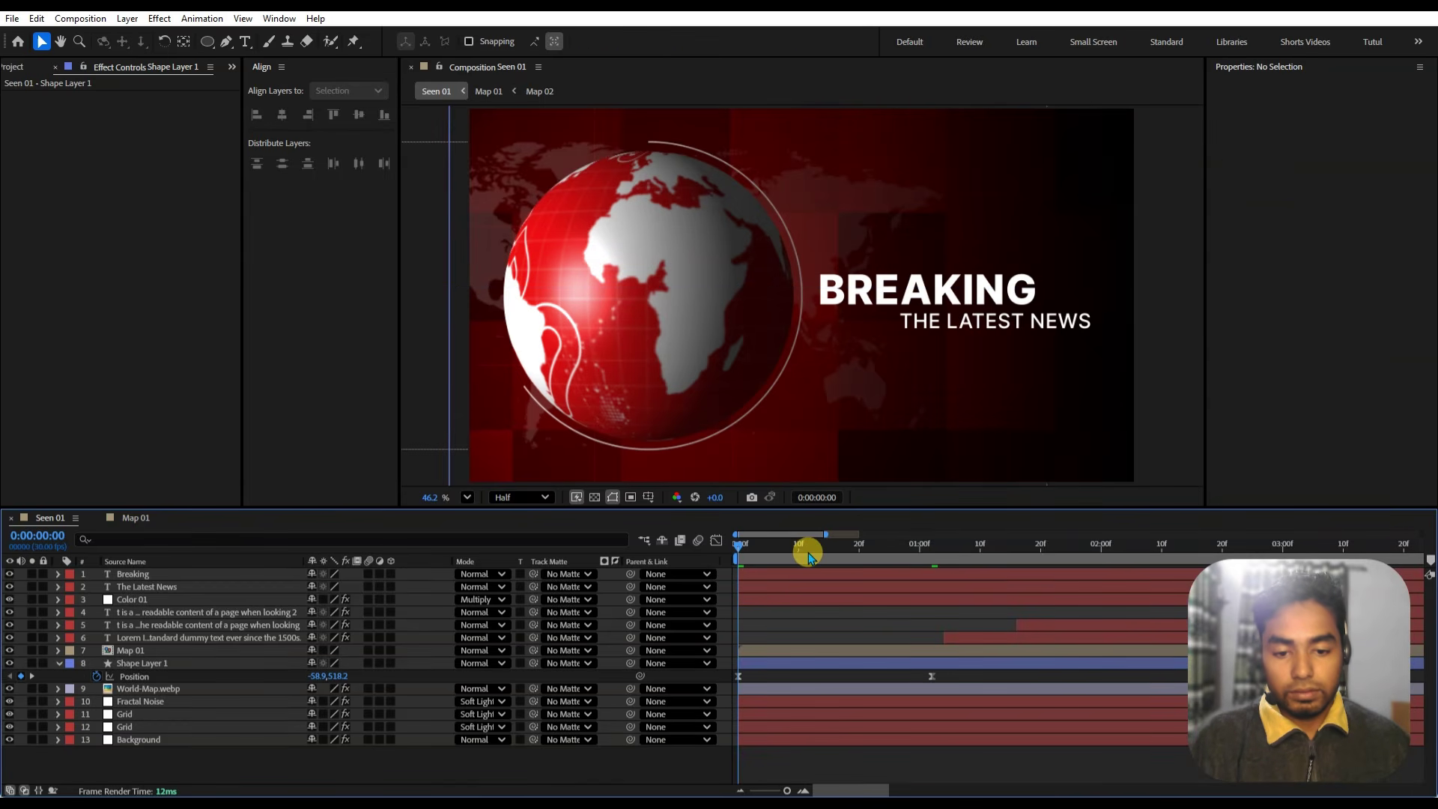
key(space)
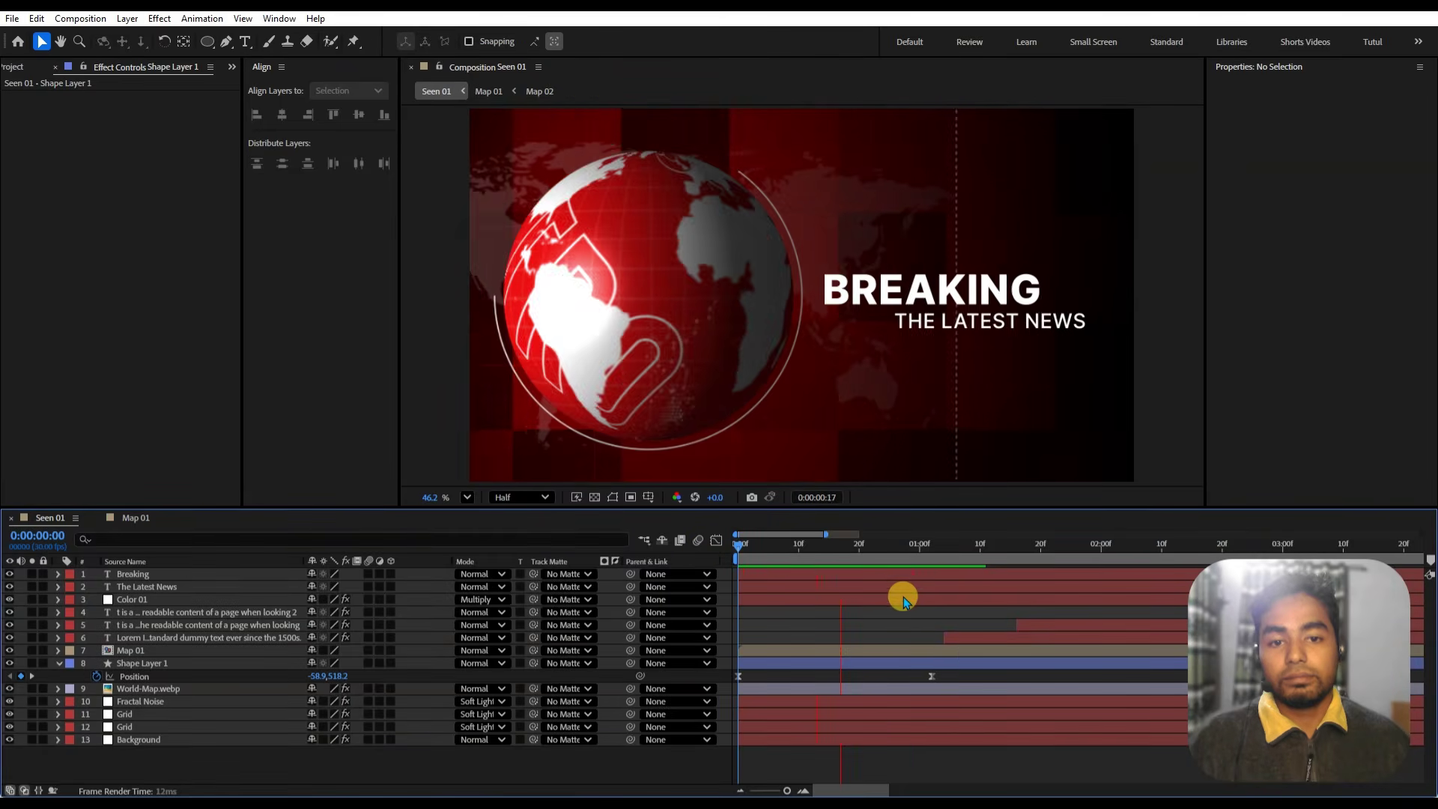
- Move the line's end position keyframe to just before the 2-second mark and preview from the start
key(minus)
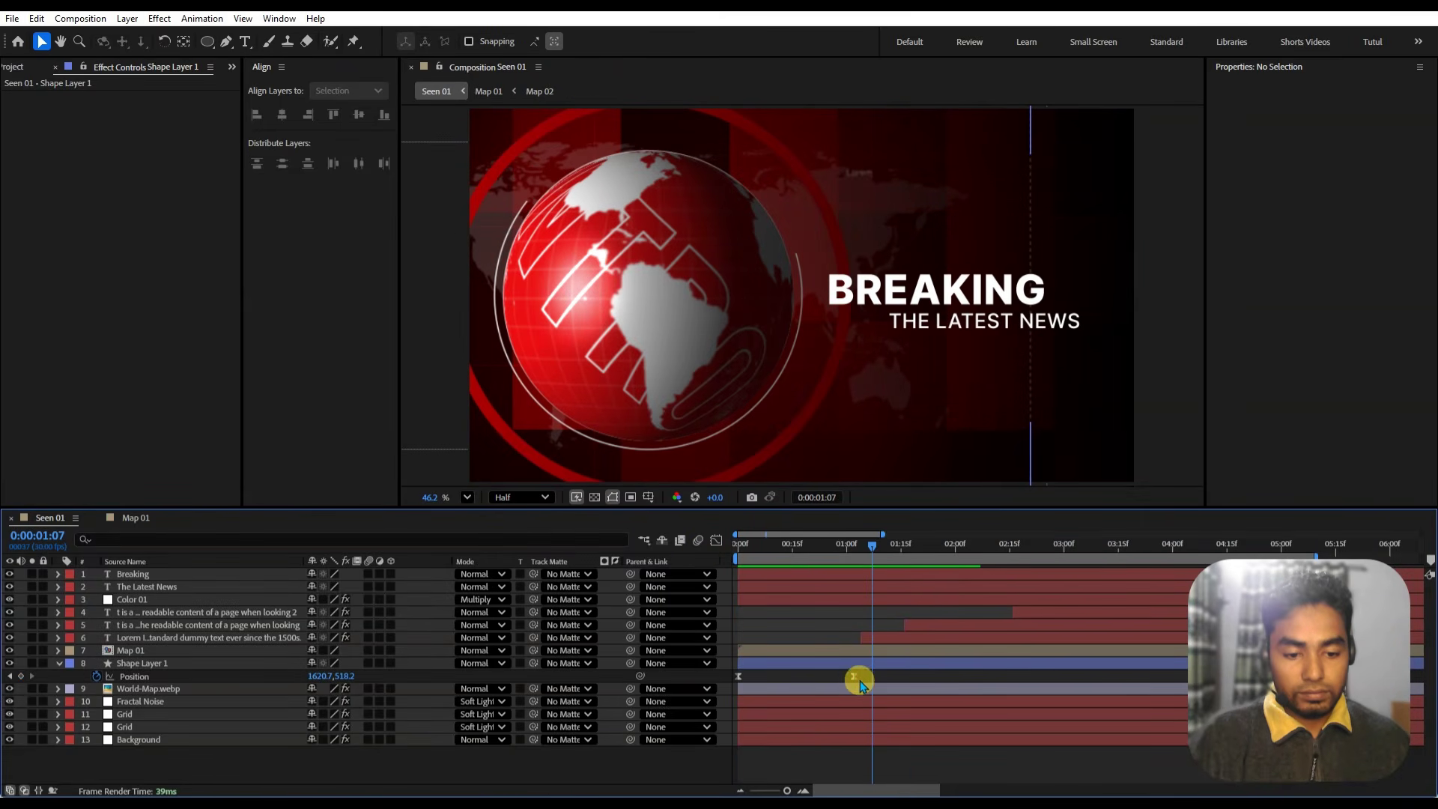
drag(855, 677, 950, 688)
key(minus)
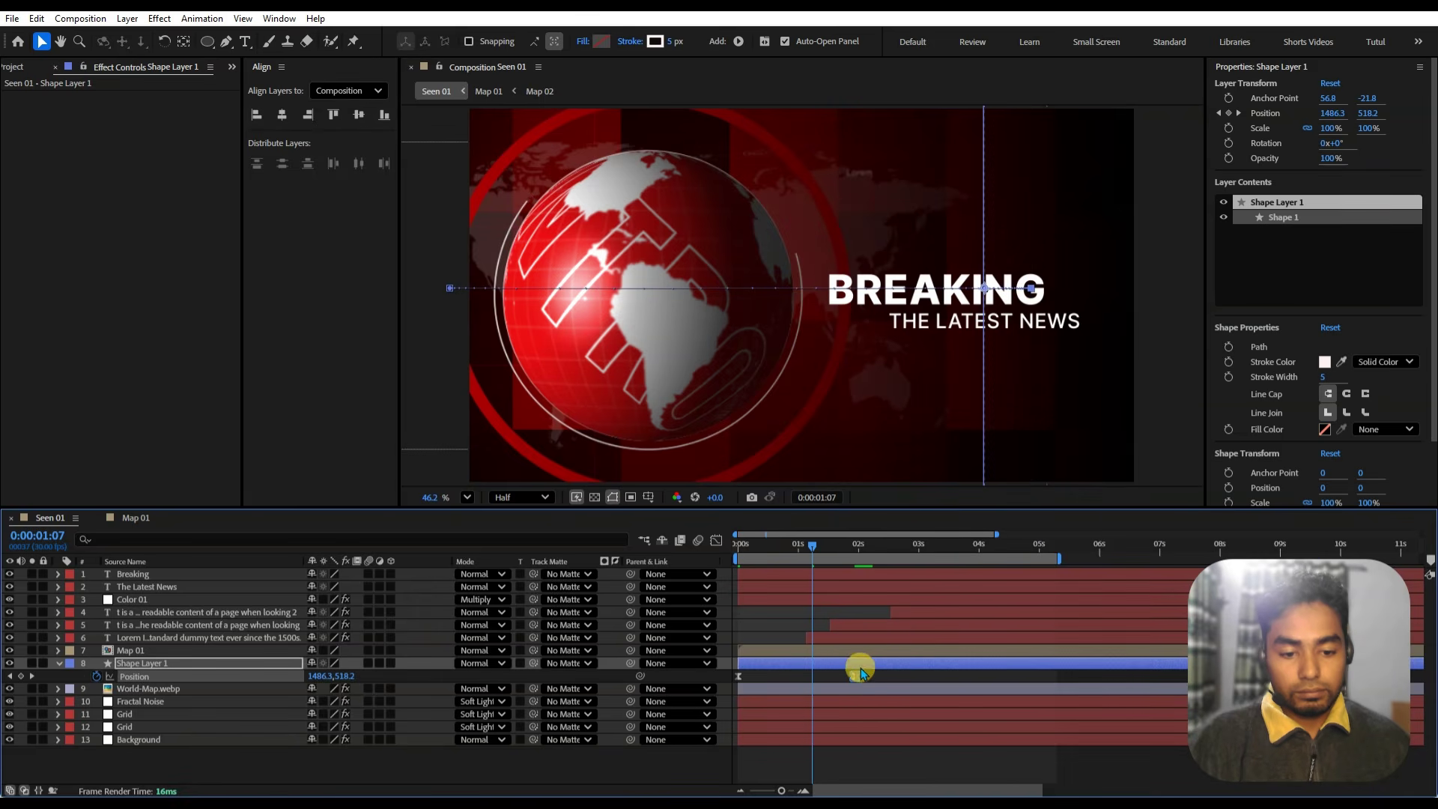
key(Home)
key(space)
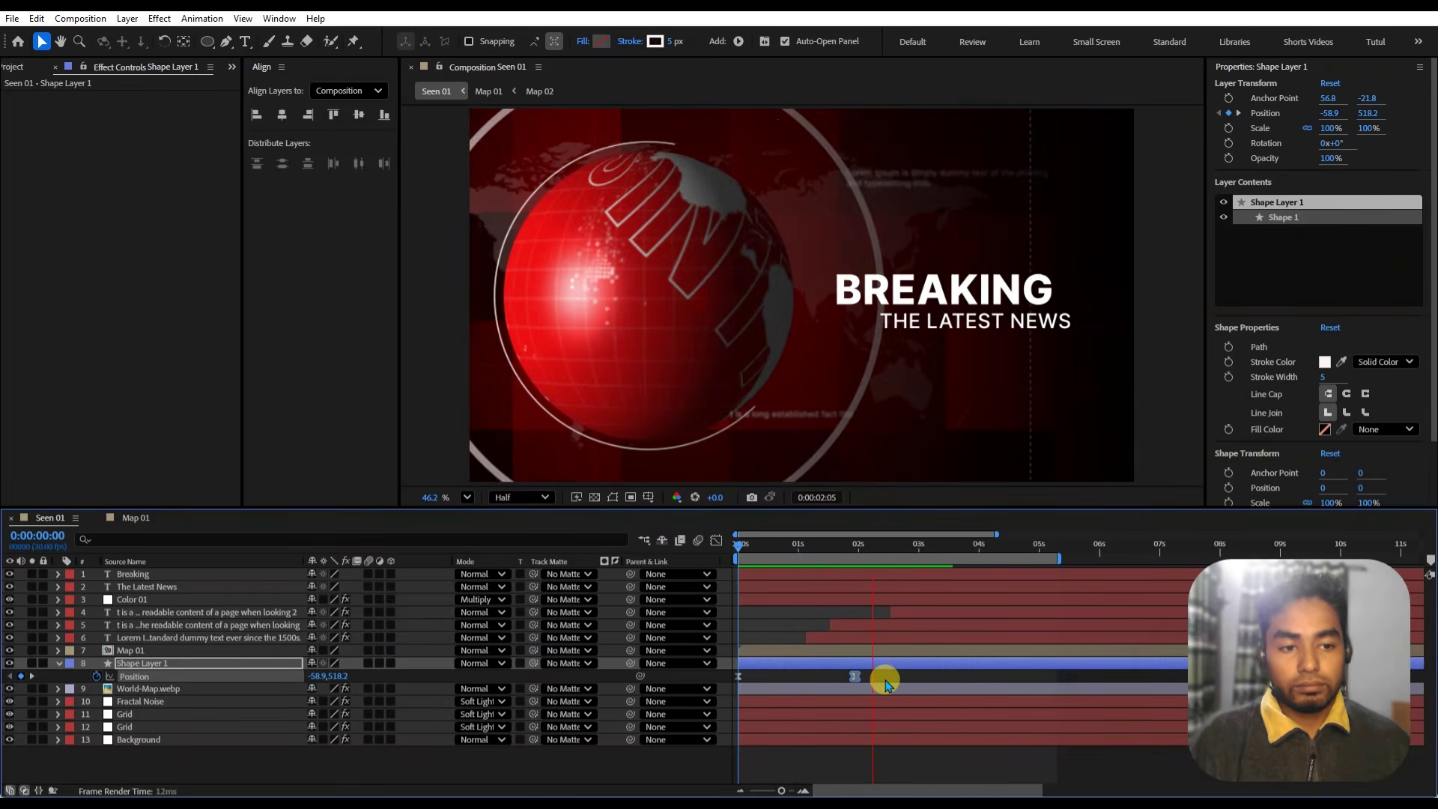
key(space)
- Move the line's end position keyframe to about 1.5 seconds and preview the animation from the start
click(844, 676)
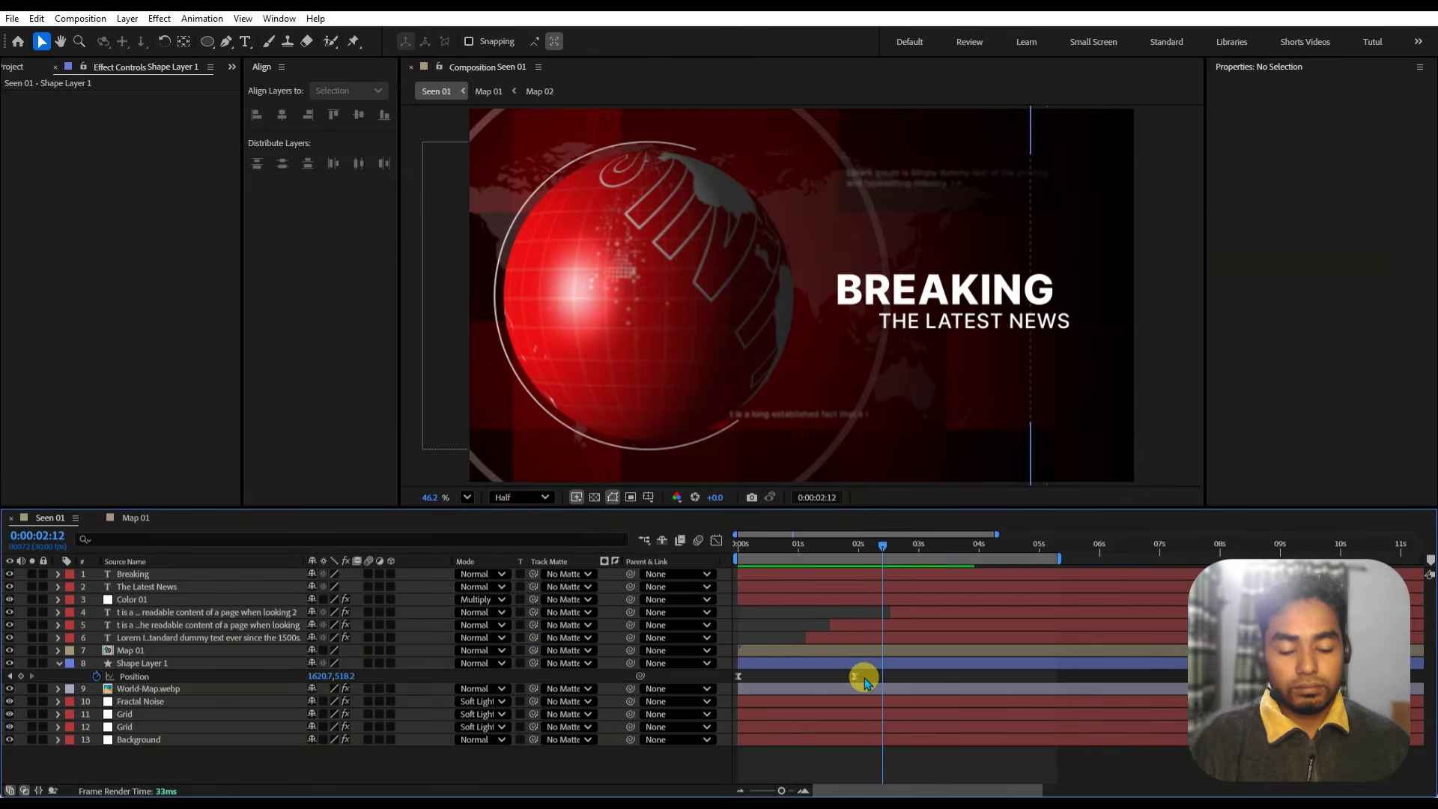
drag(854, 678, 830, 676)
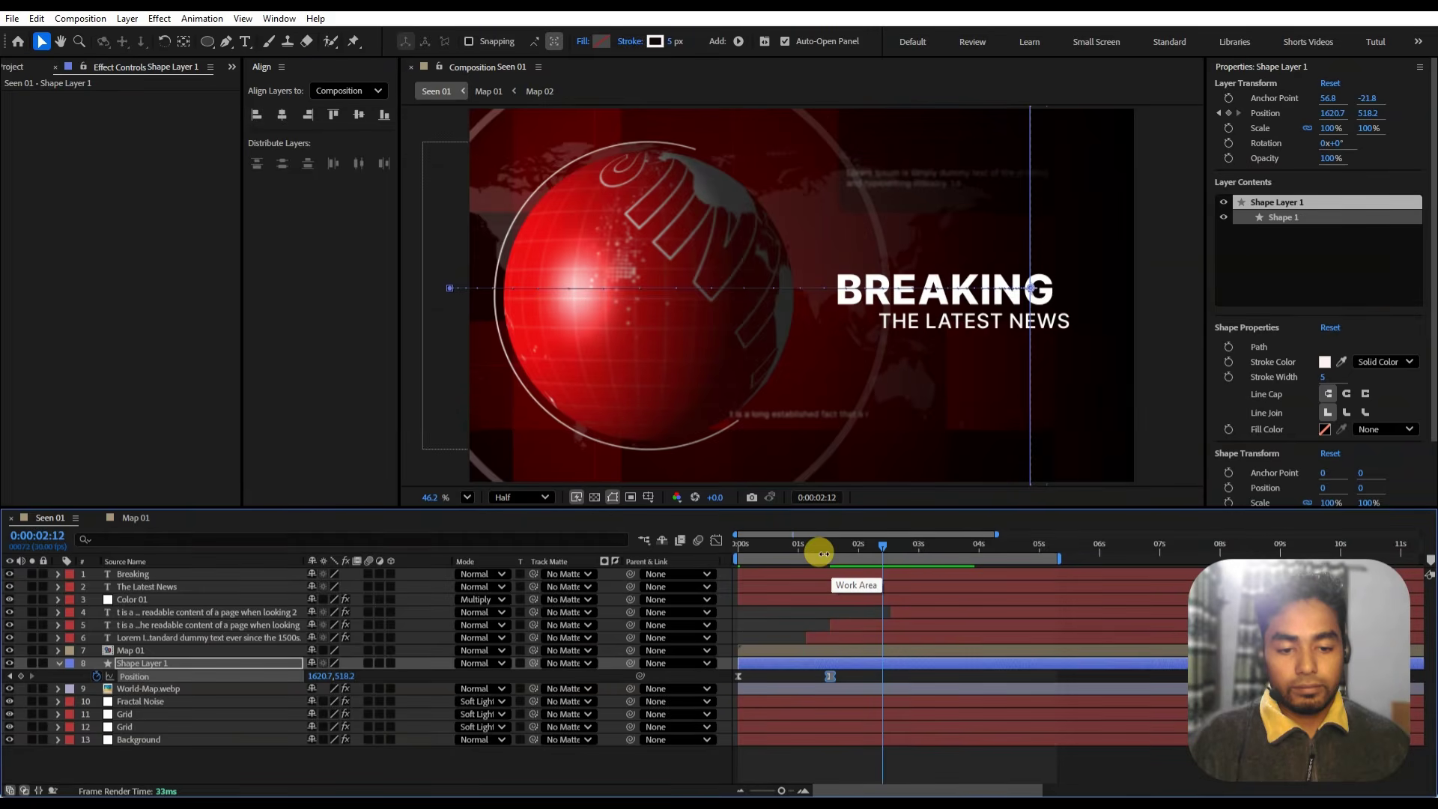
drag(813, 551, 639, 547)
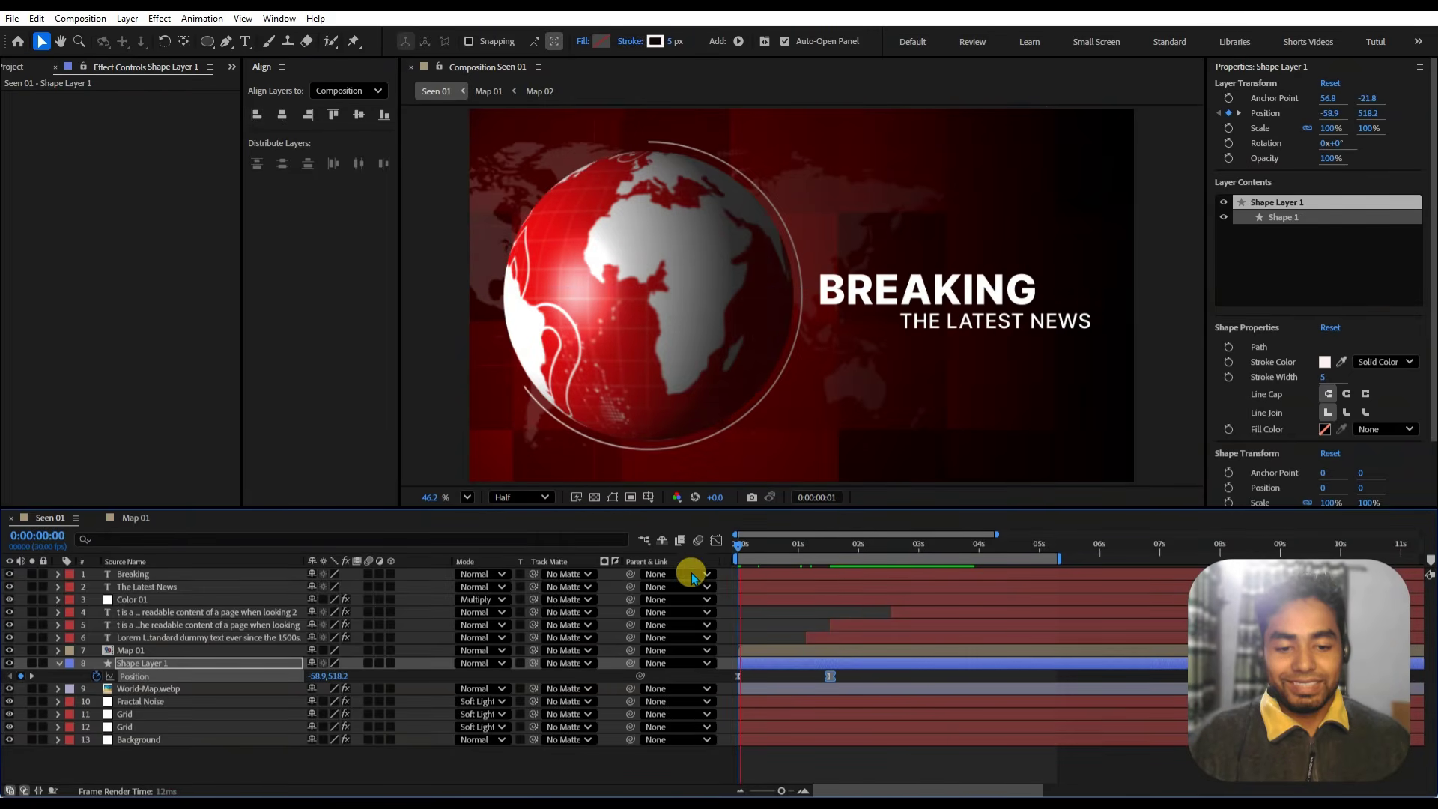
key(space)
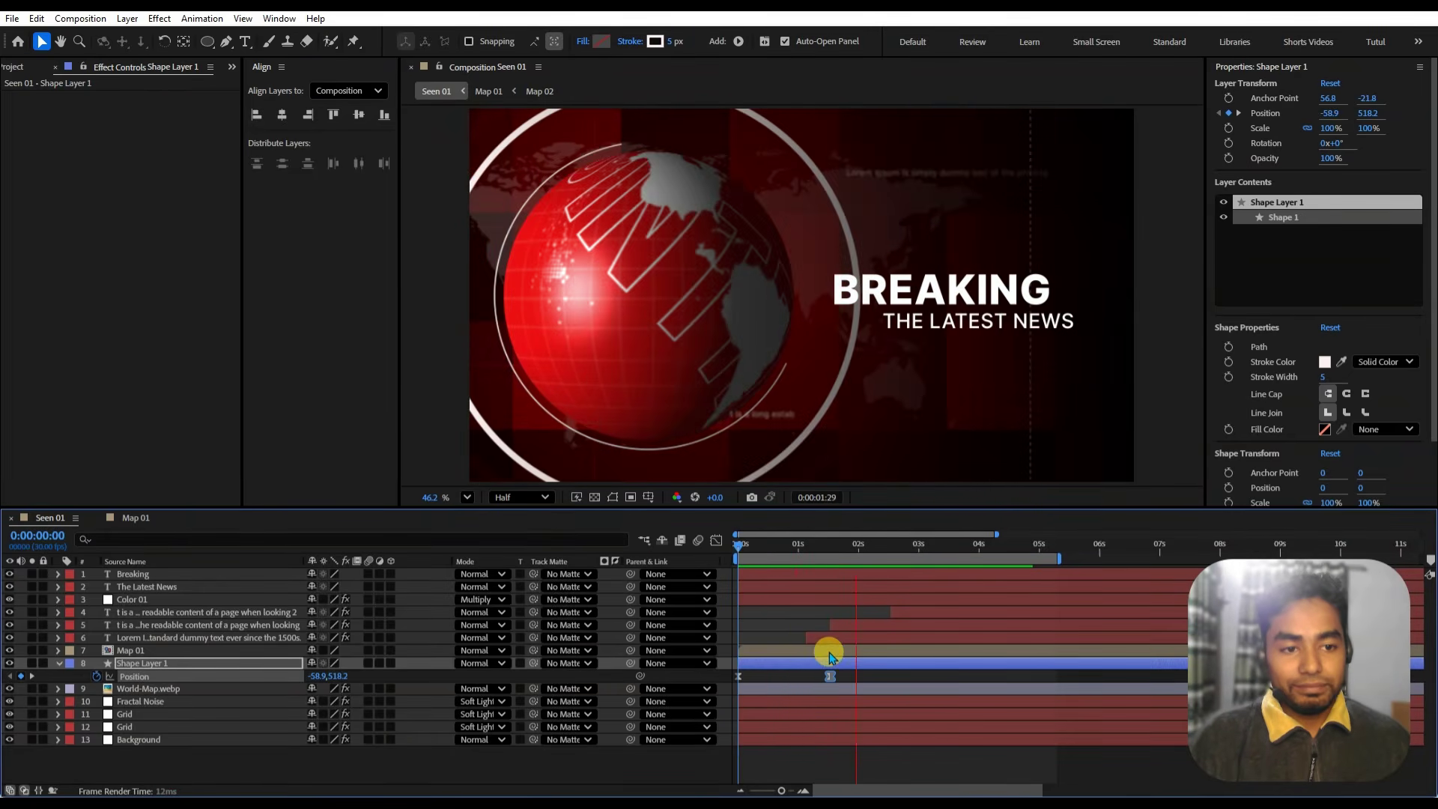
- Add a third position keyframe to the dashed line at 0:00:05:03 with X 1673.7, and preview the slow drift from the start
key(space)
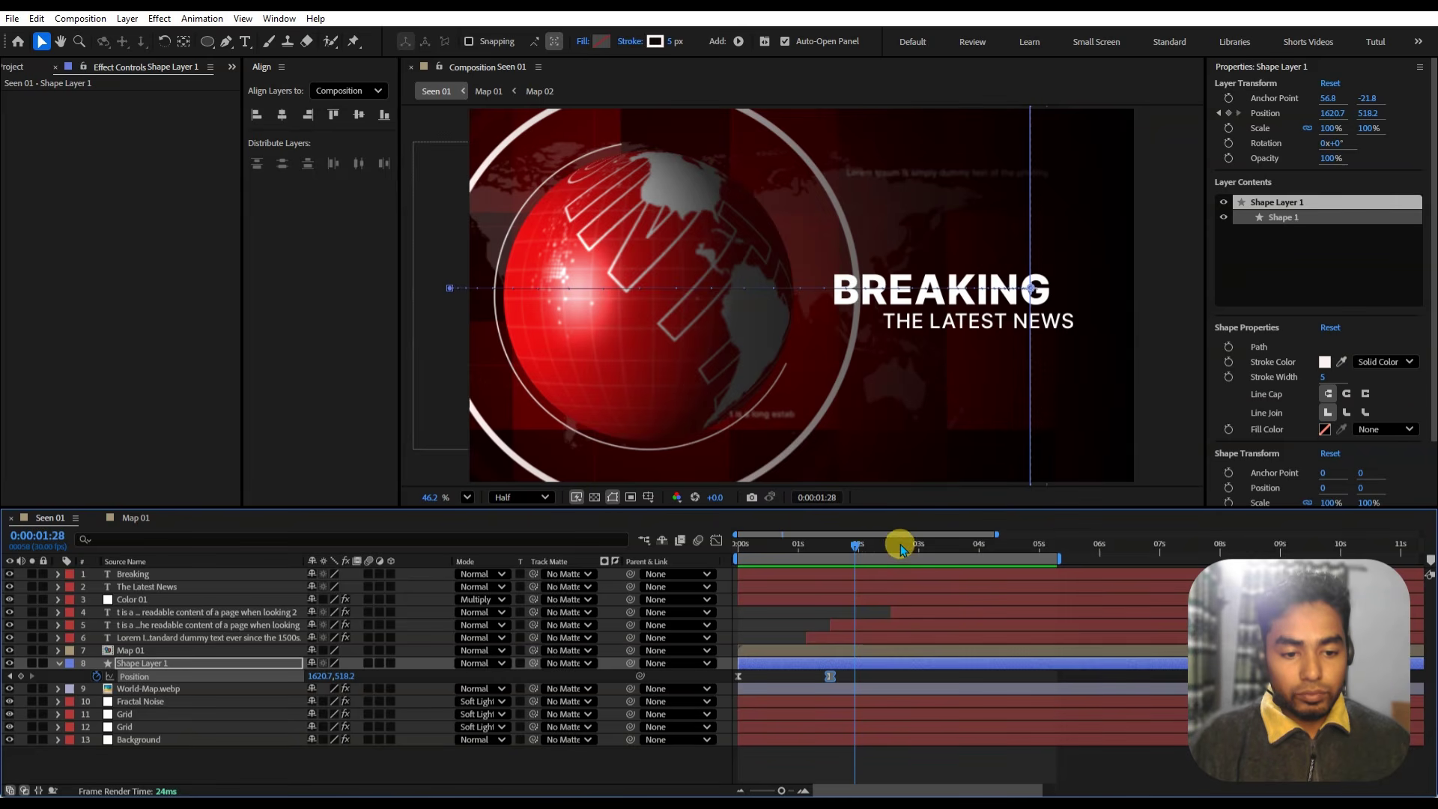
drag(902, 554, 1044, 568)
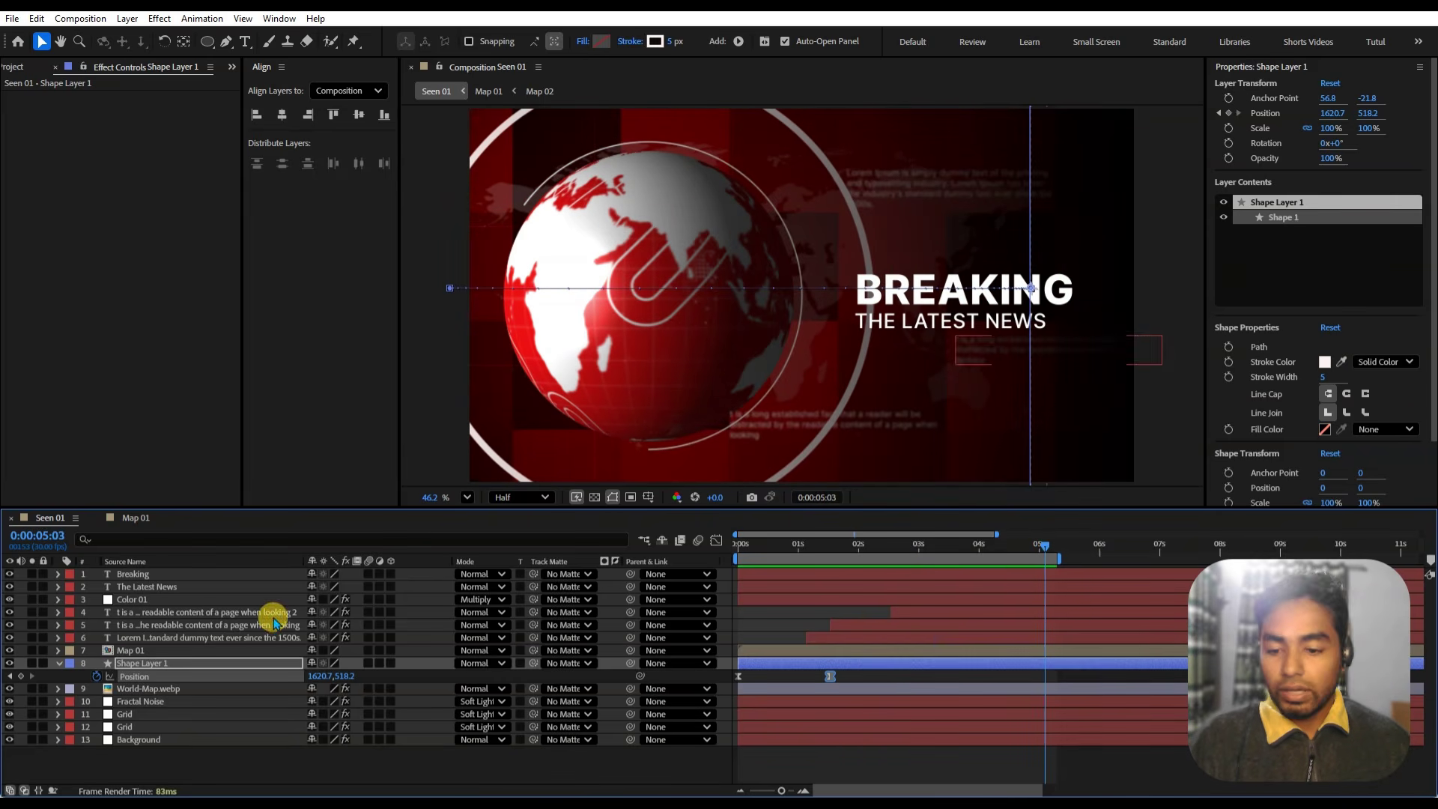
drag(308, 677, 373, 702)
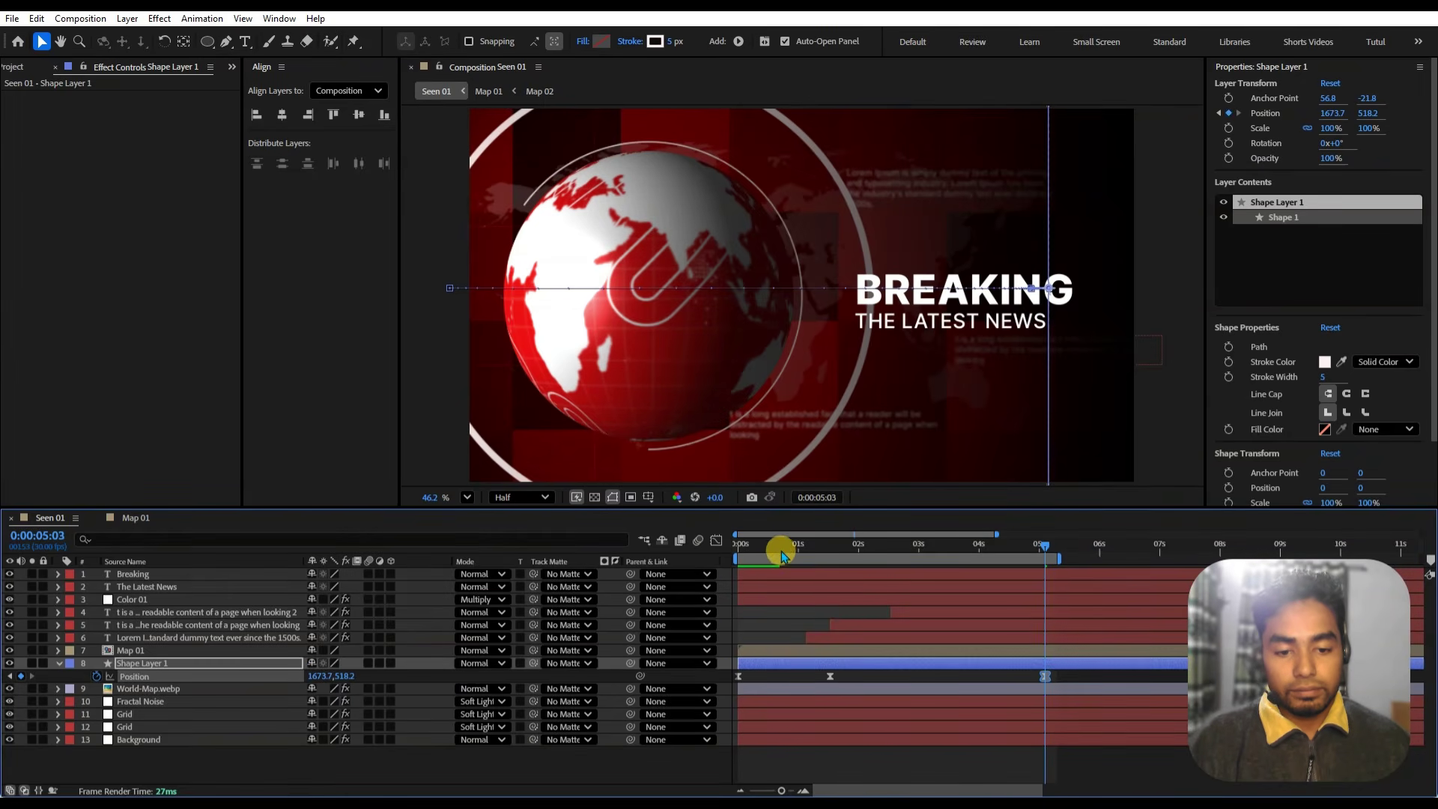
drag(782, 554, 639, 546)
key(space)
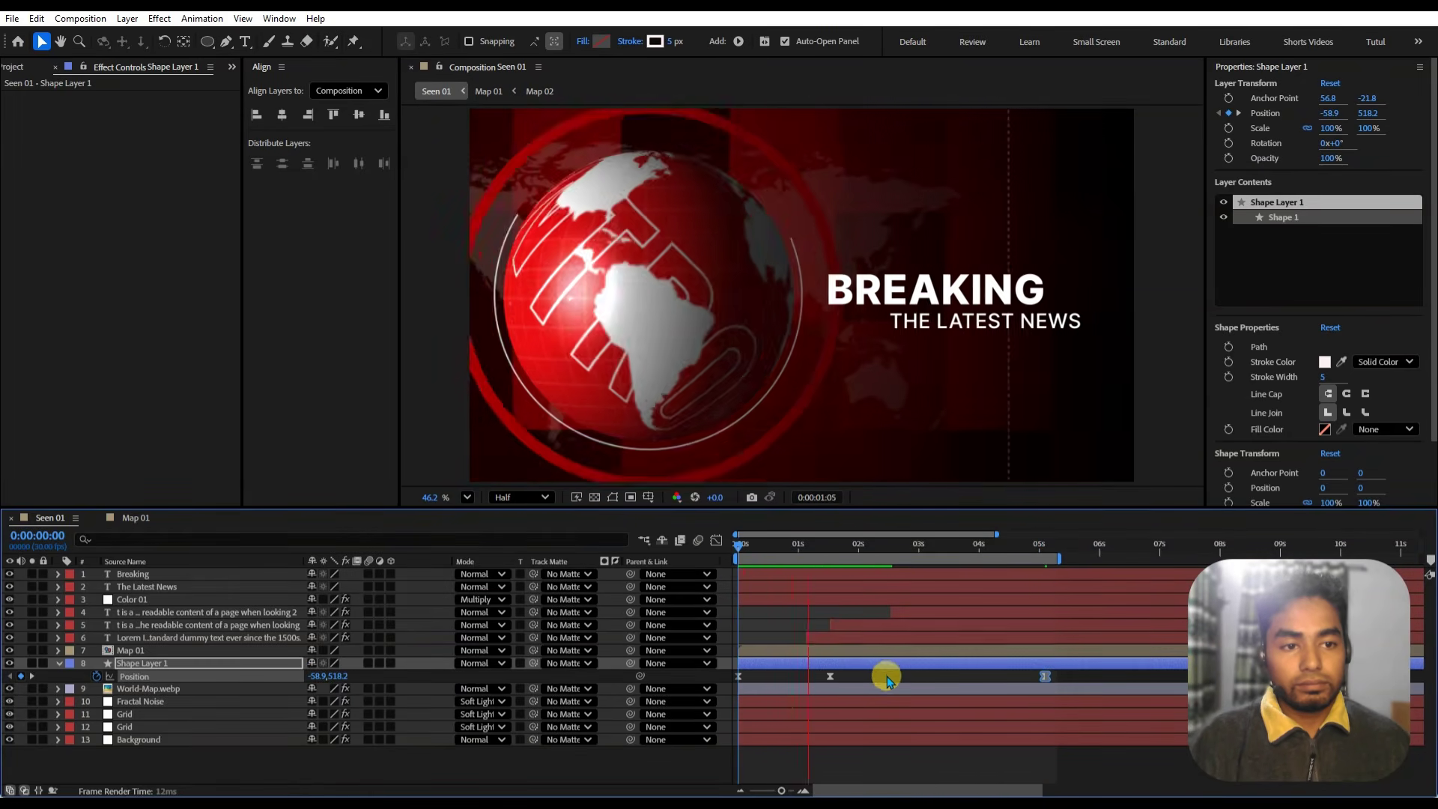
key(space)
- Duplicate the dashed line's layer and set the duplicate's position X to 1560.7 at its second keyframe
click(851, 663)
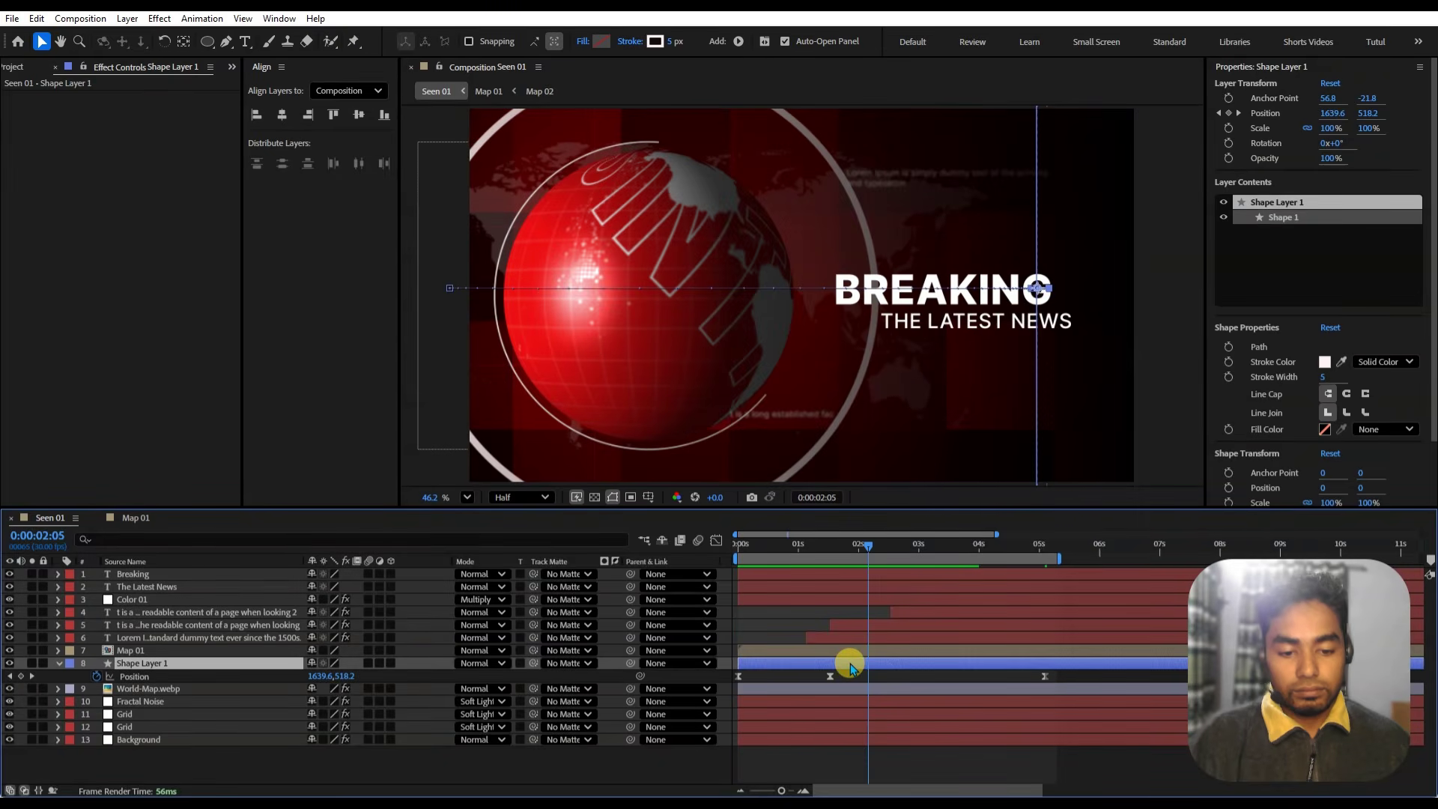
key(ctrl+d)
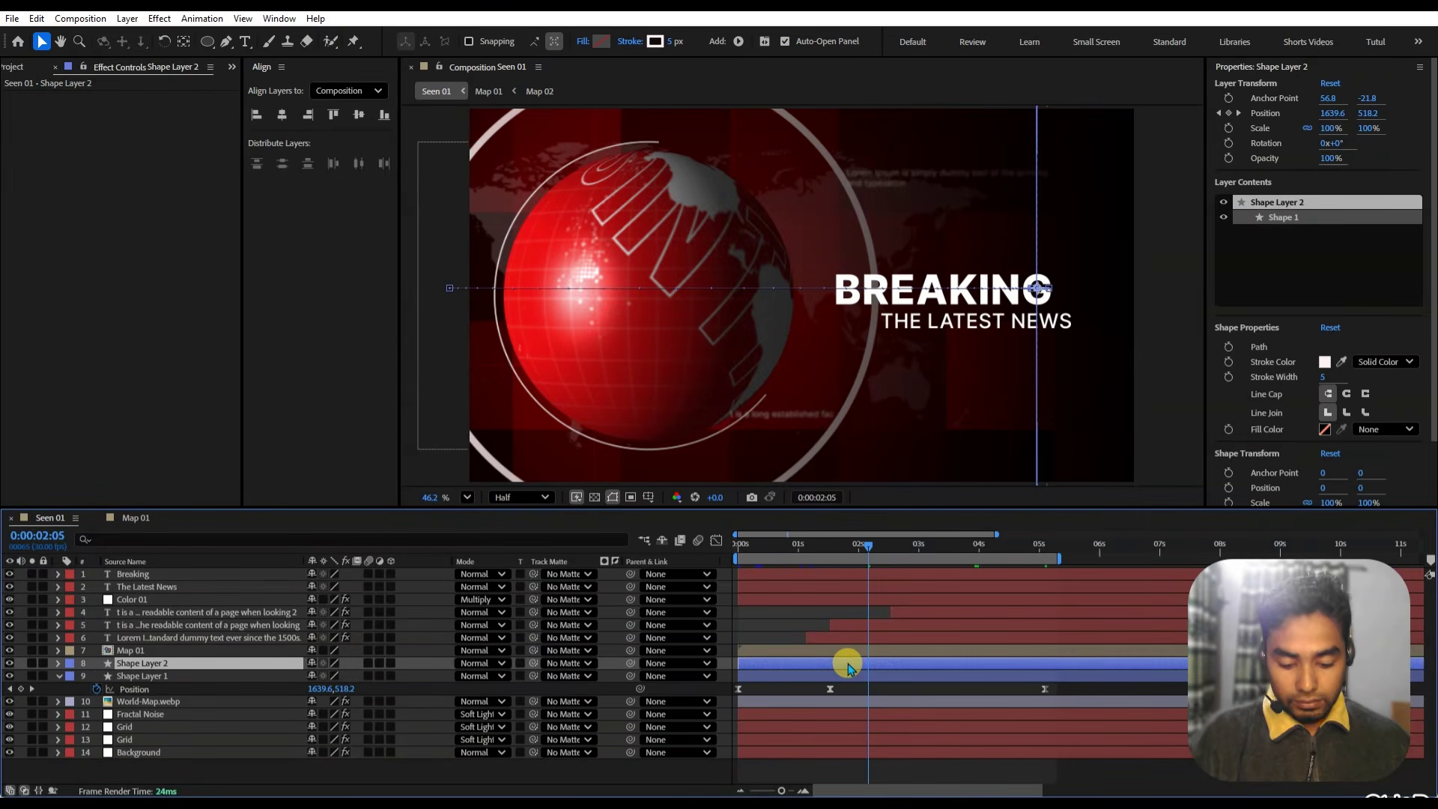
key(p)
key(F2)
drag(866, 546, 830, 555)
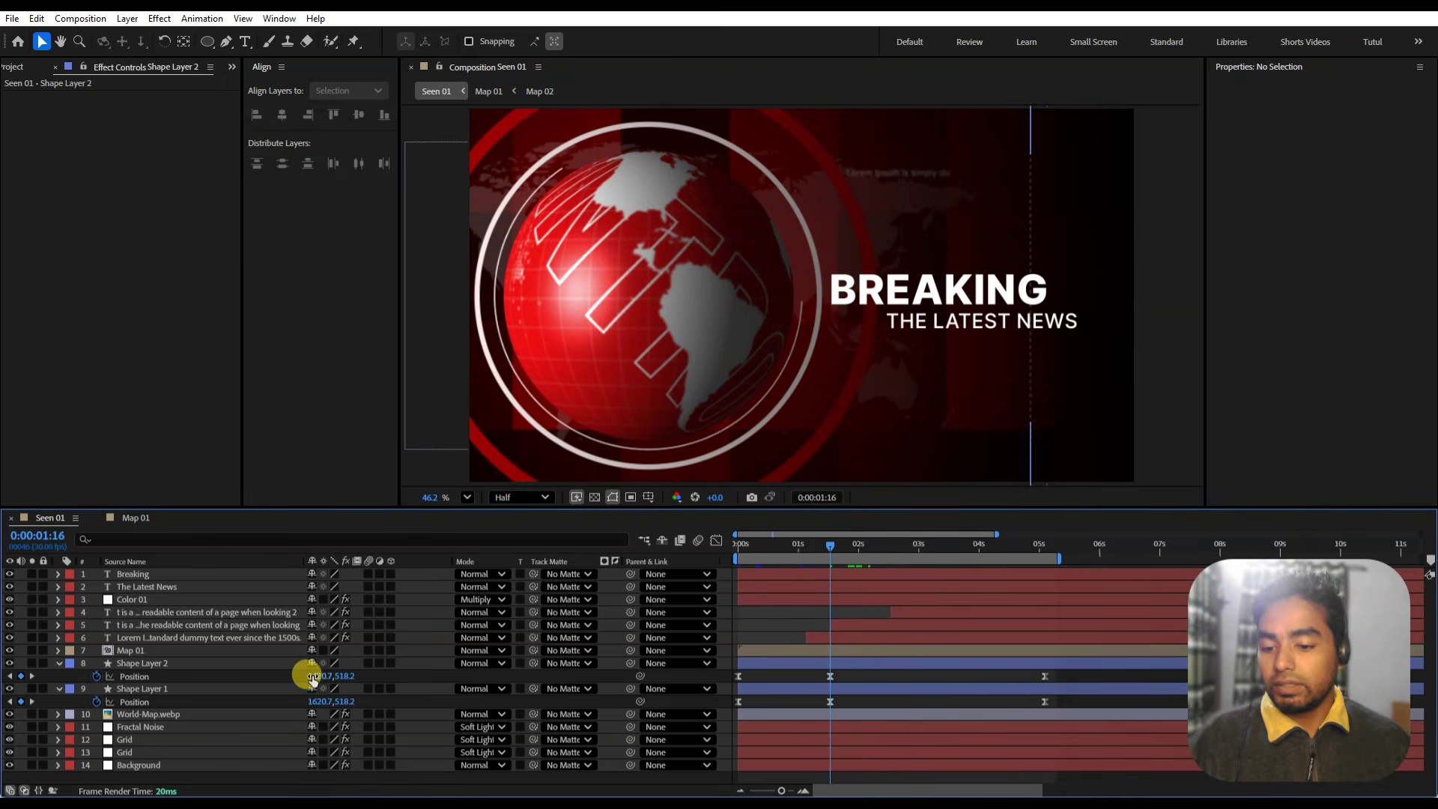
drag(312, 677, 283, 691)
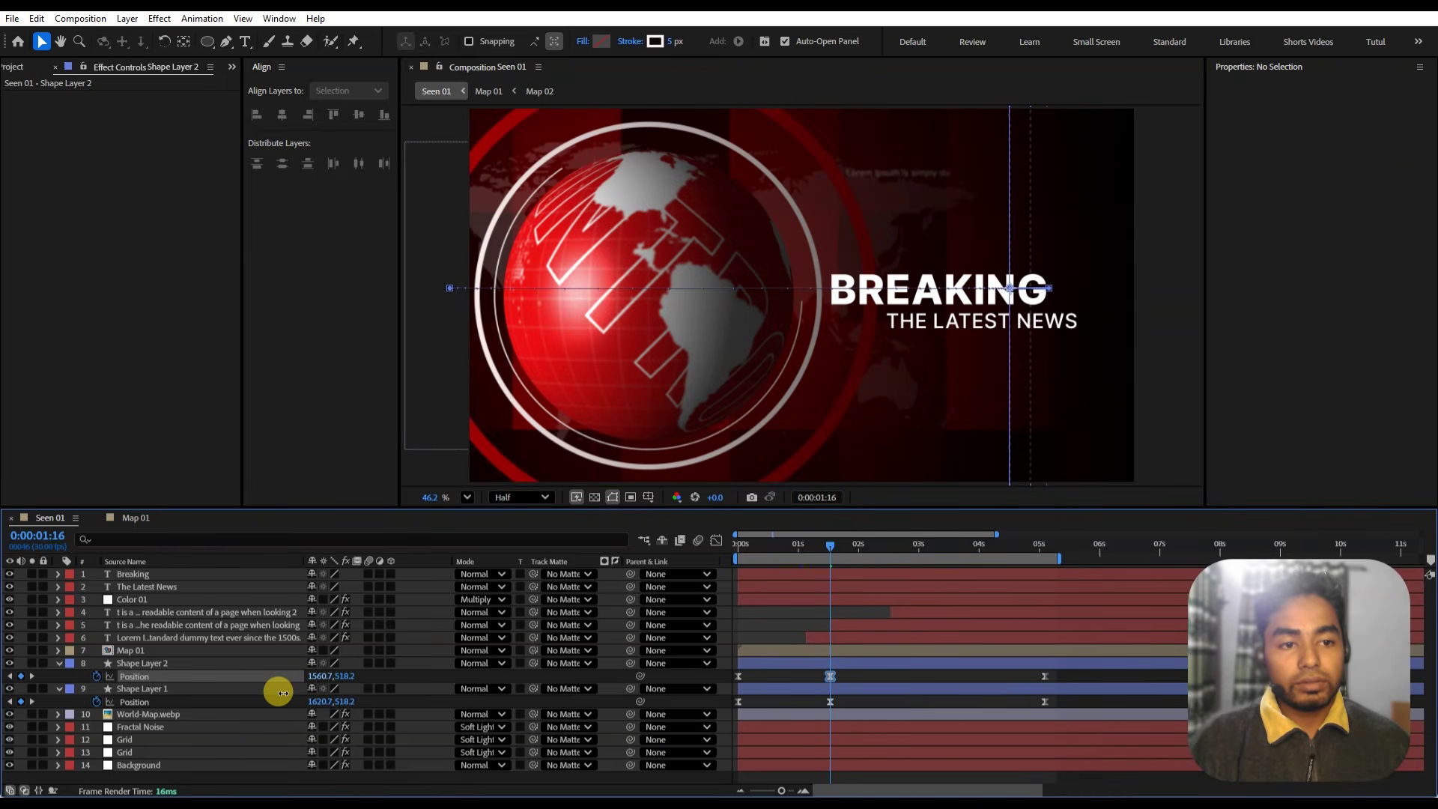
click(901, 679)
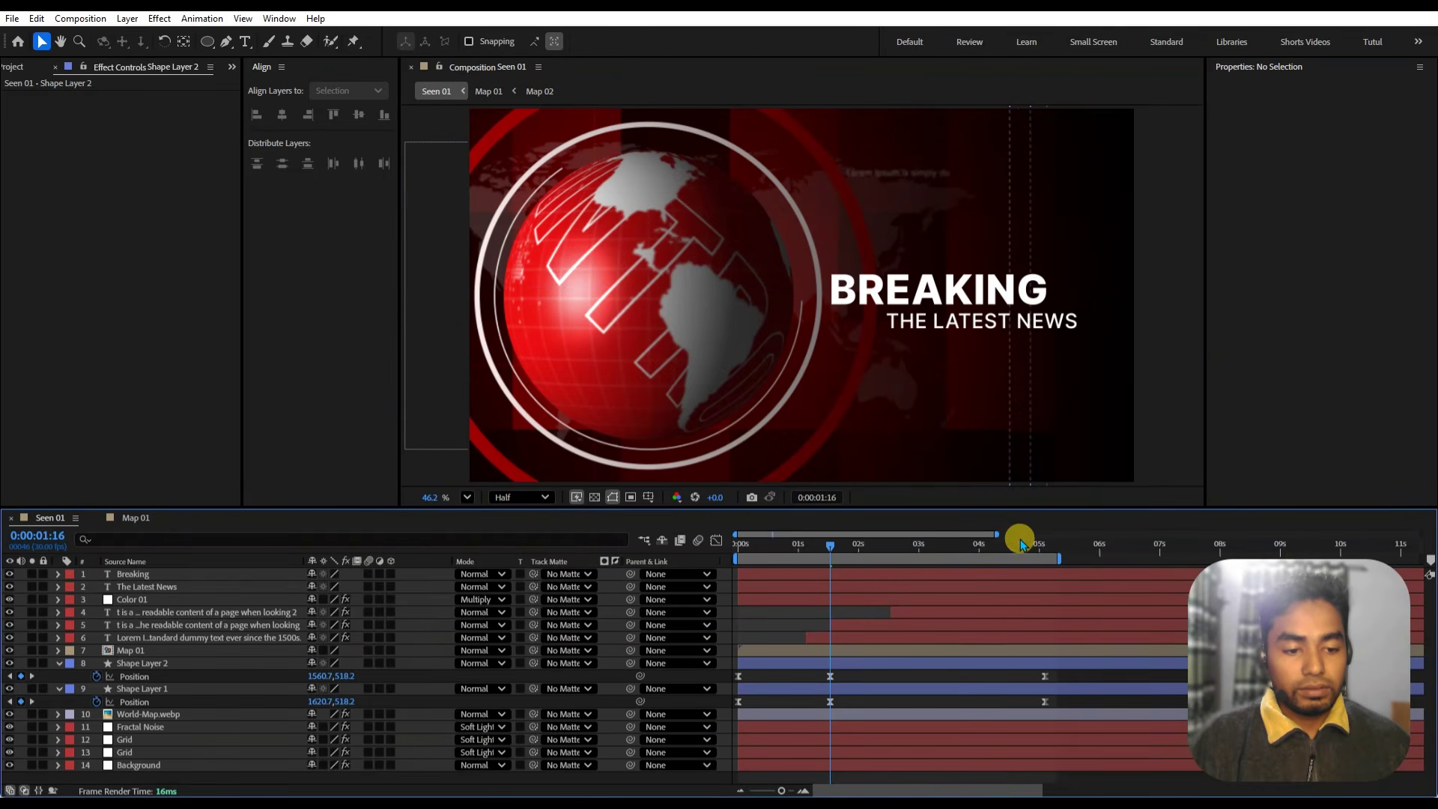
- Set the duplicate line's last position keyframe at 0:00:05:03 to X 1623.7, and preview both lines from the start
drag(1020, 543, 1038, 563)
click(344, 676)
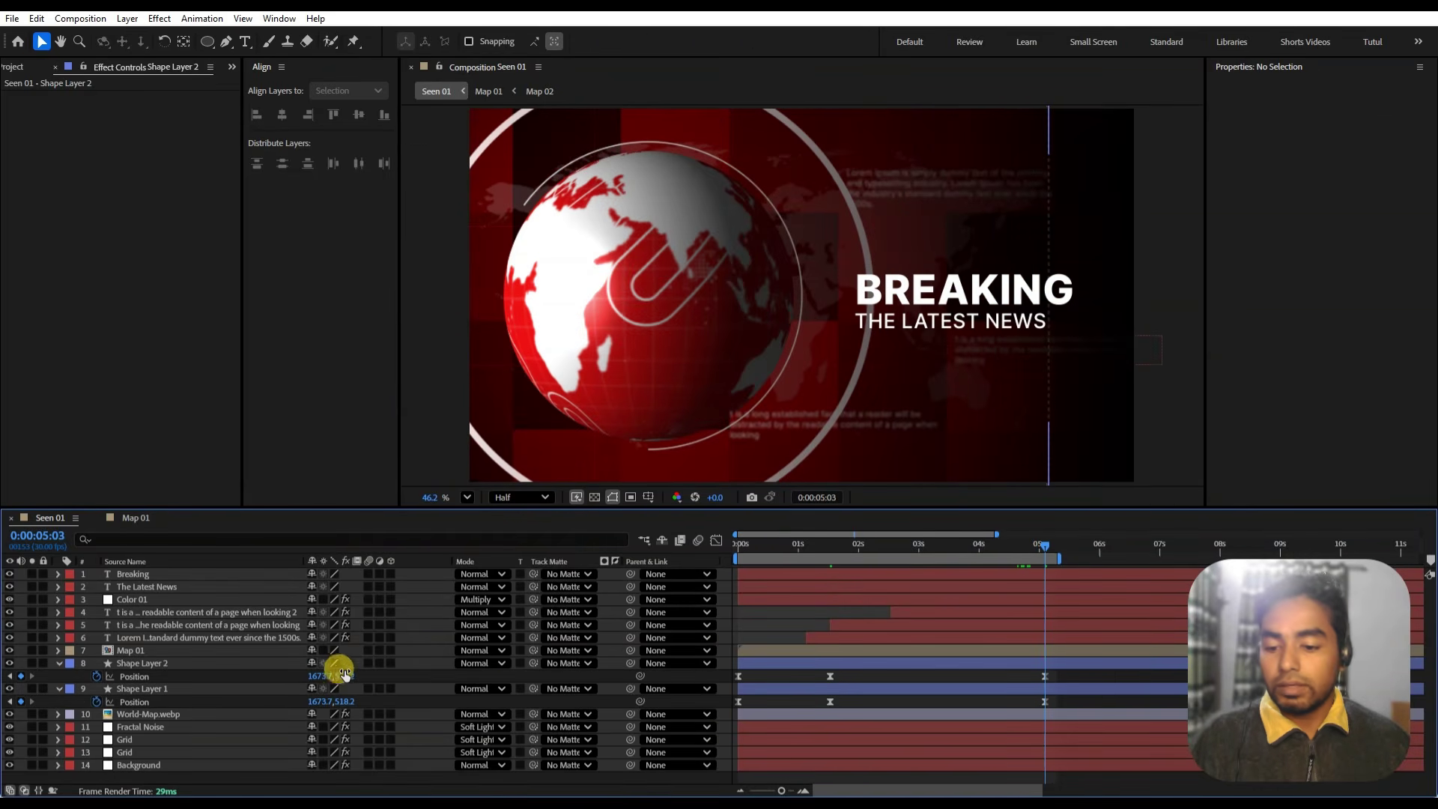
drag(322, 675, 282, 675)
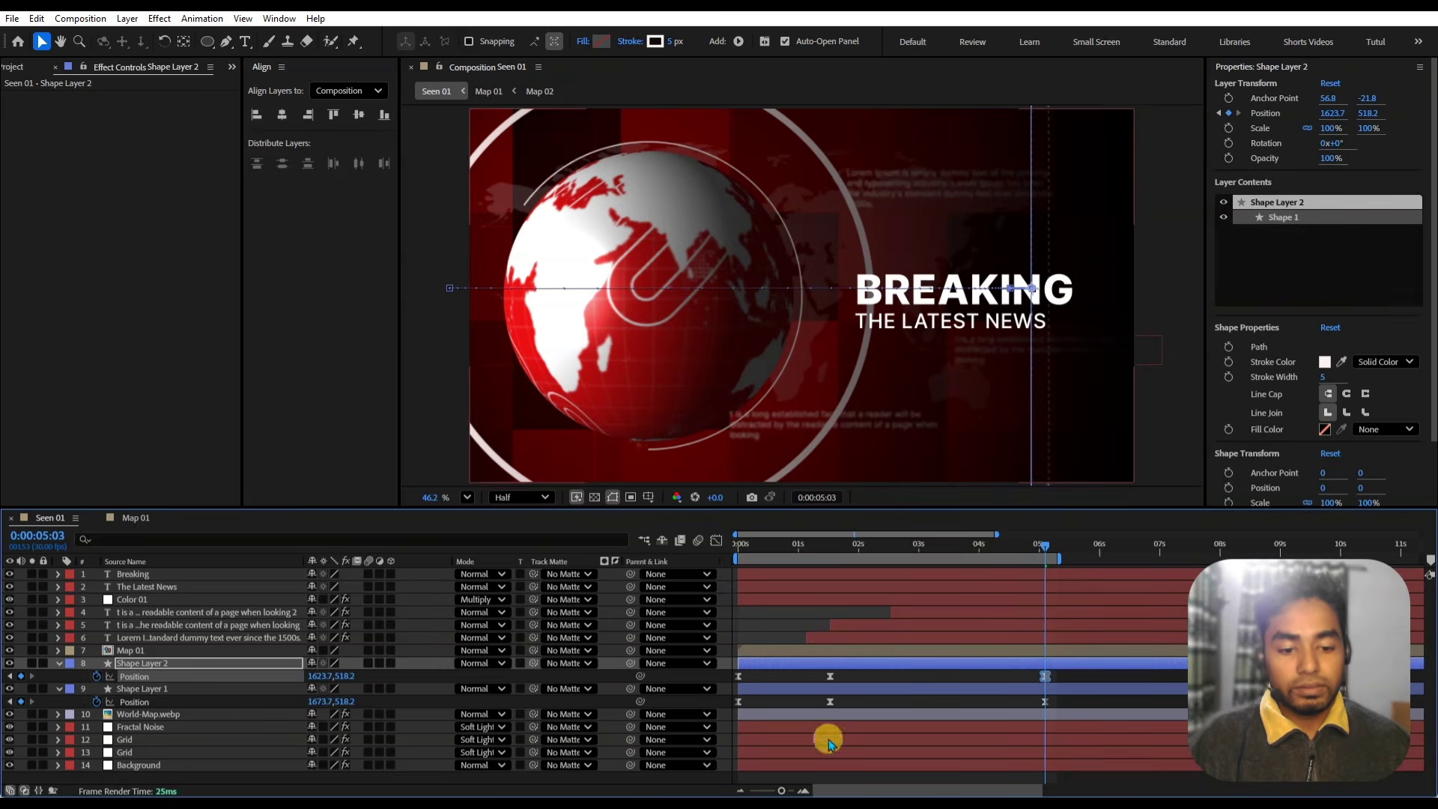
drag(862, 549, 697, 565)
click(744, 610)
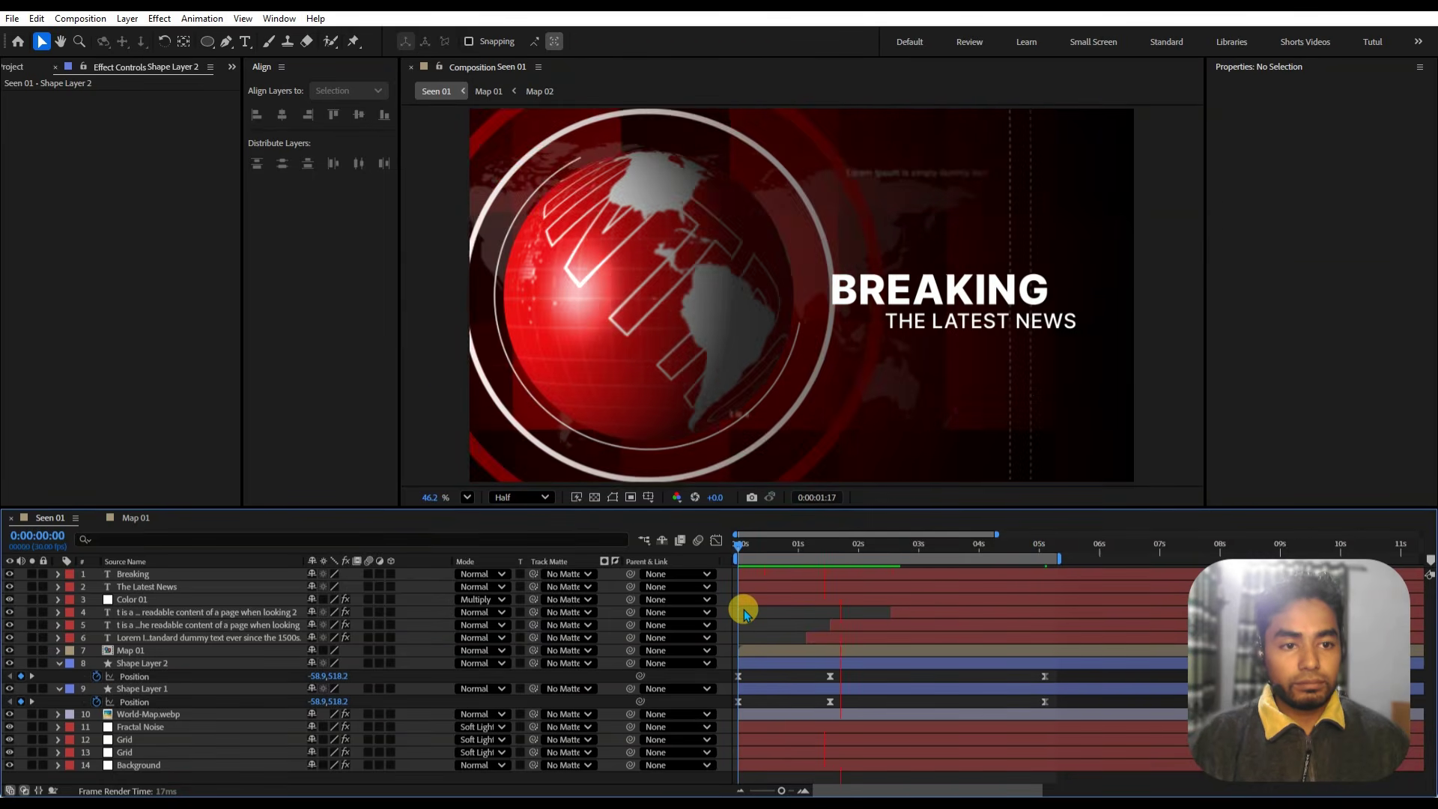
key(space)
- Shift the duplicate line's layer about 0.6 seconds later in the timeline and preview the staggered sweep
drag(796, 664, 846, 669)
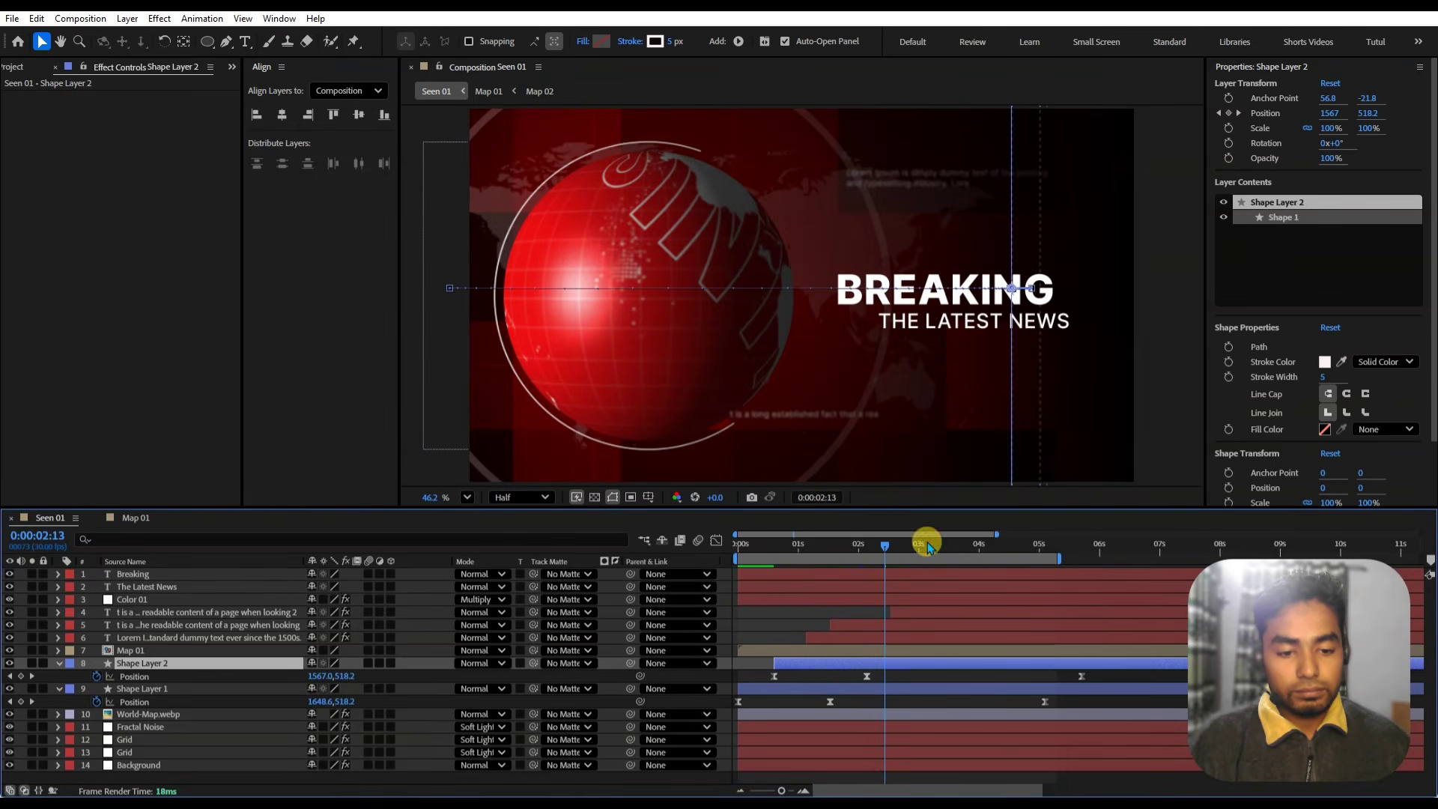
drag(921, 542, 680, 541)
key(space)
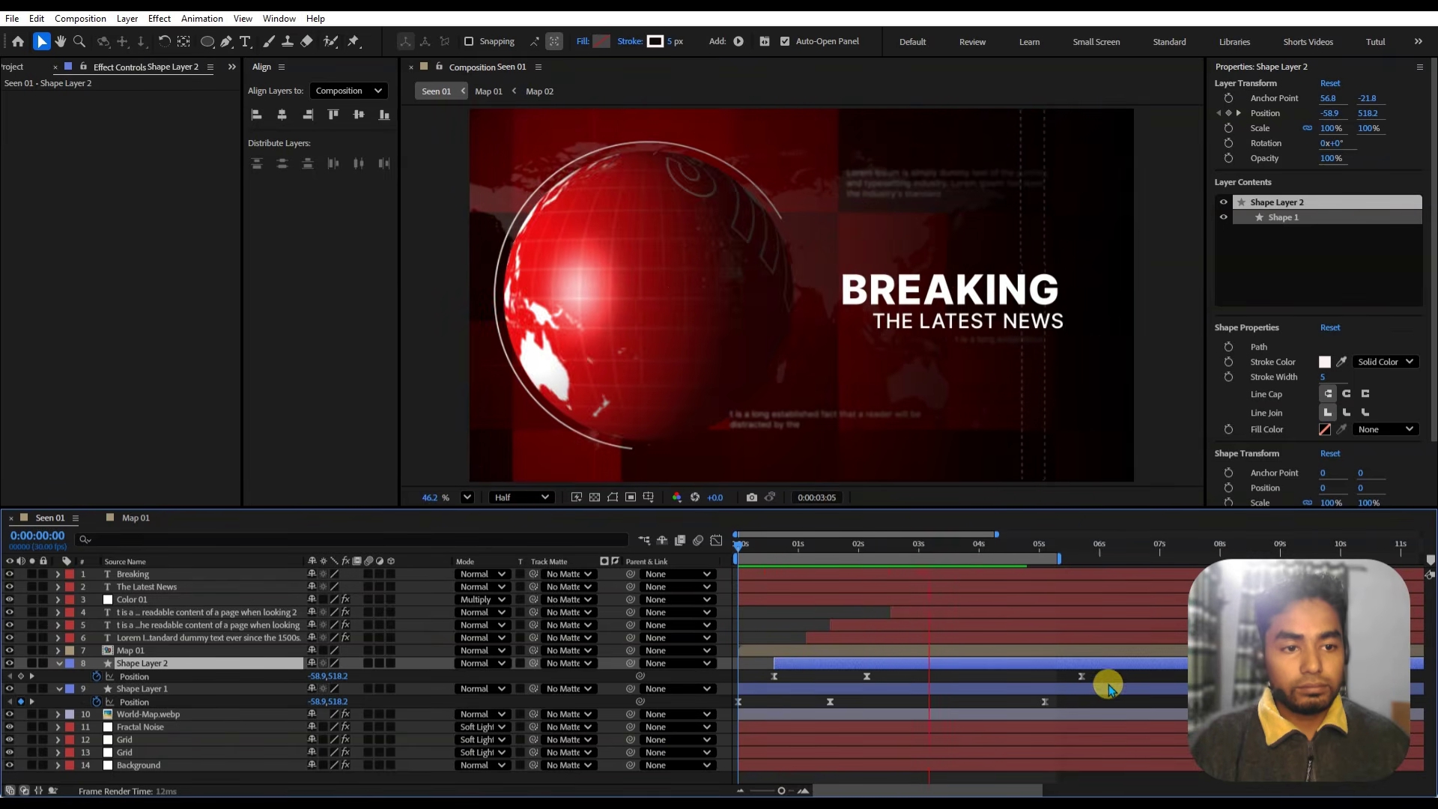
key(space)
- Move the last position keyframes of both line layers about half a second earlier and preview from the start
drag(1103, 683, 1014, 706)
click(758, 552)
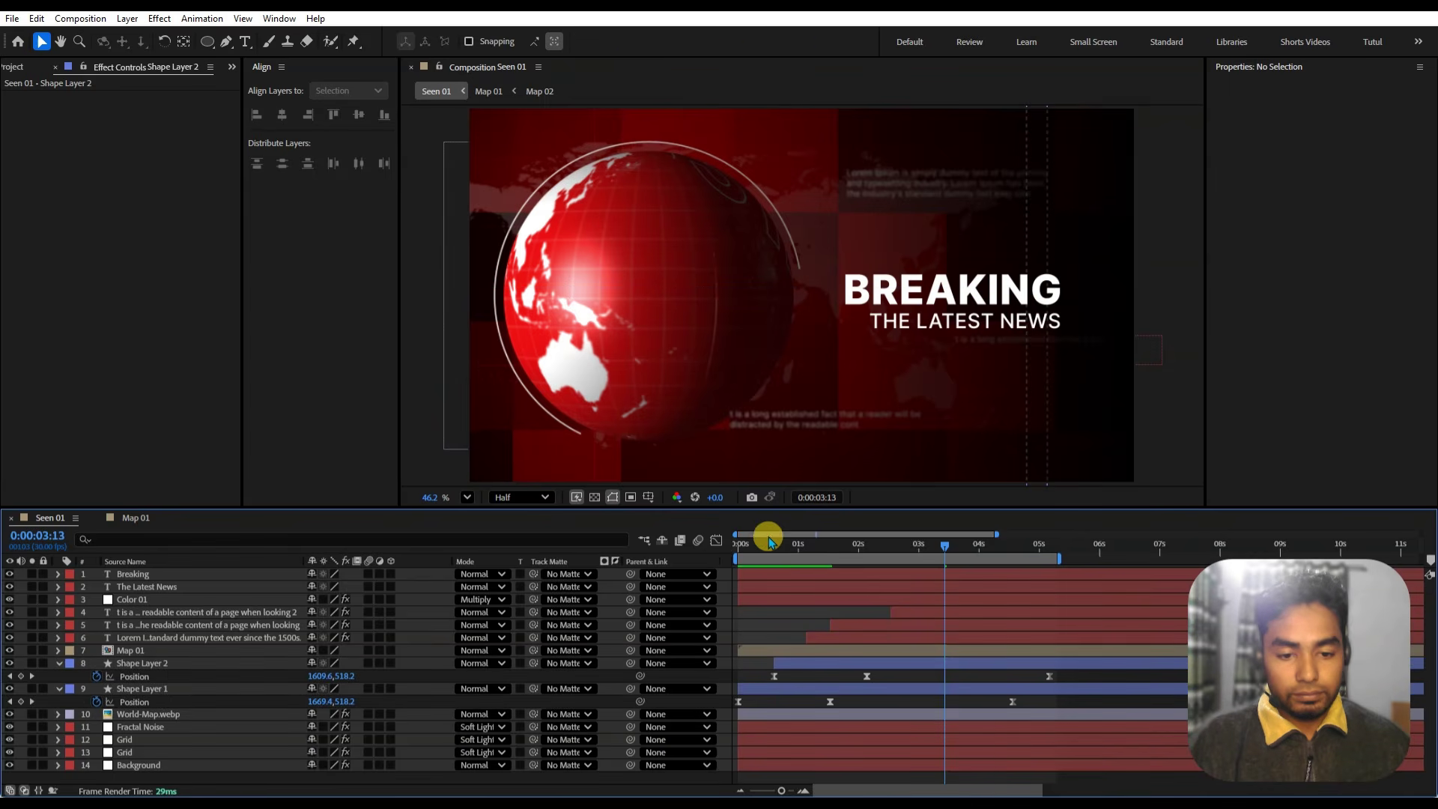
click(741, 548)
key(space)
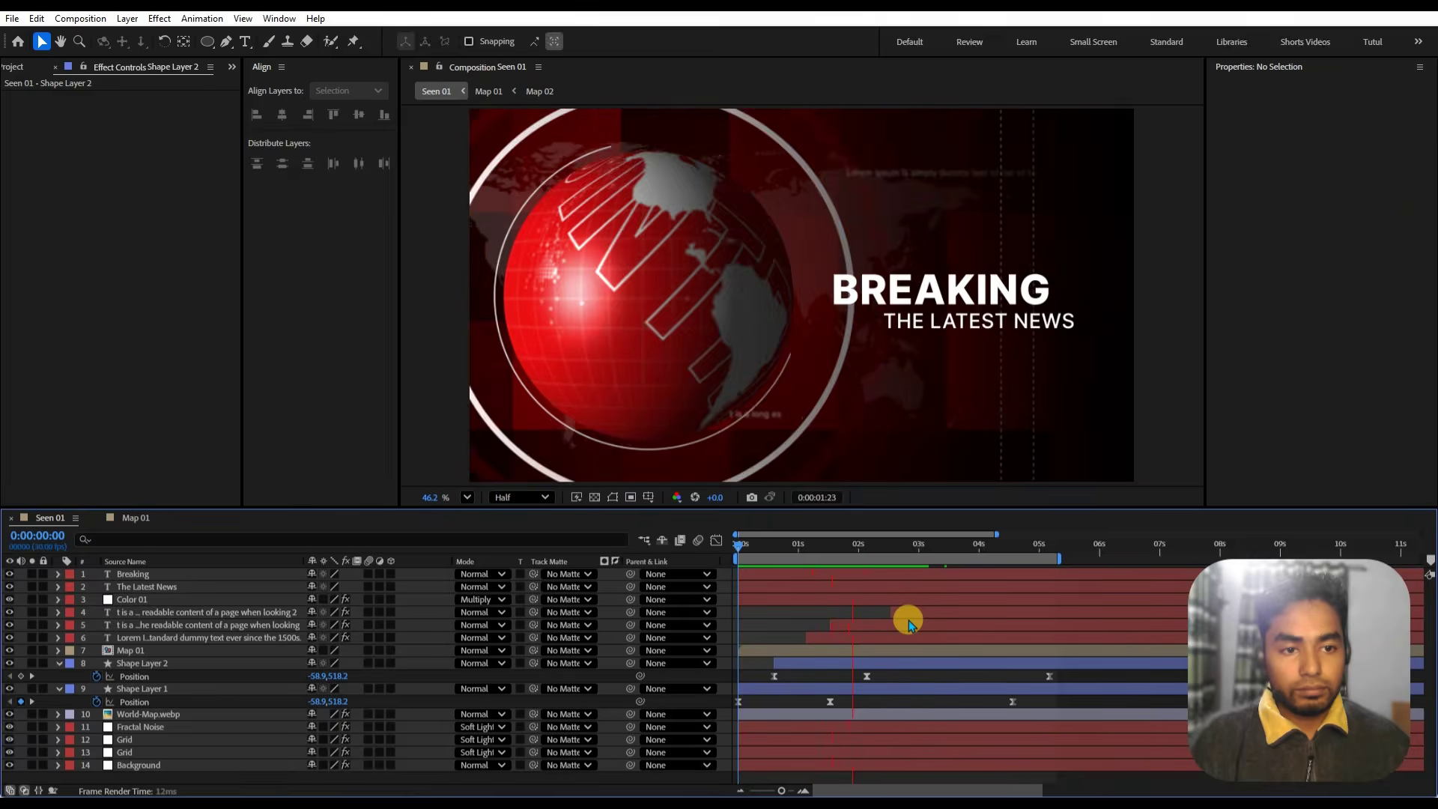
- Move the original line's last position keyframe in line with the duplicate's, just after 5 seconds, and preview
click(899, 551)
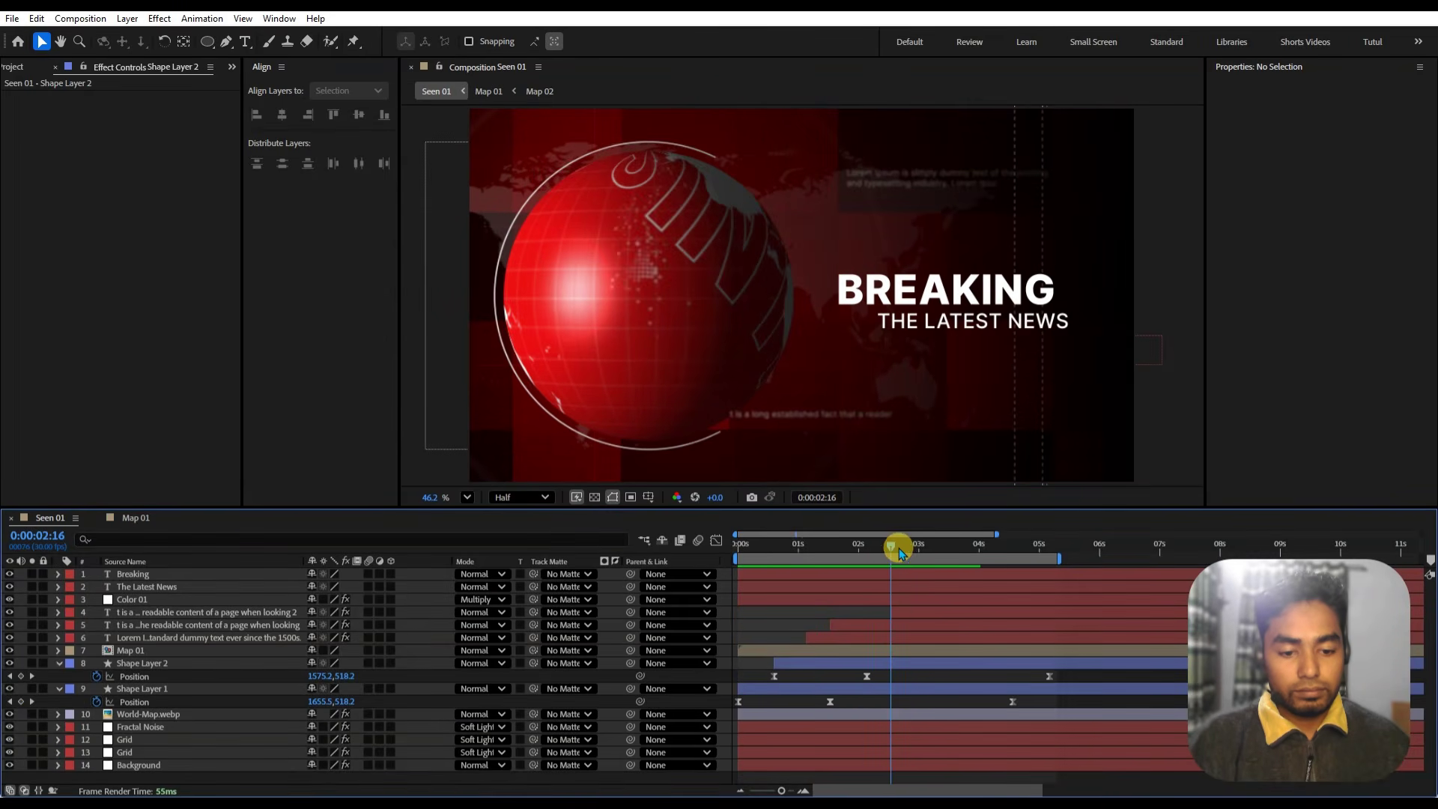
drag(884, 553, 867, 551)
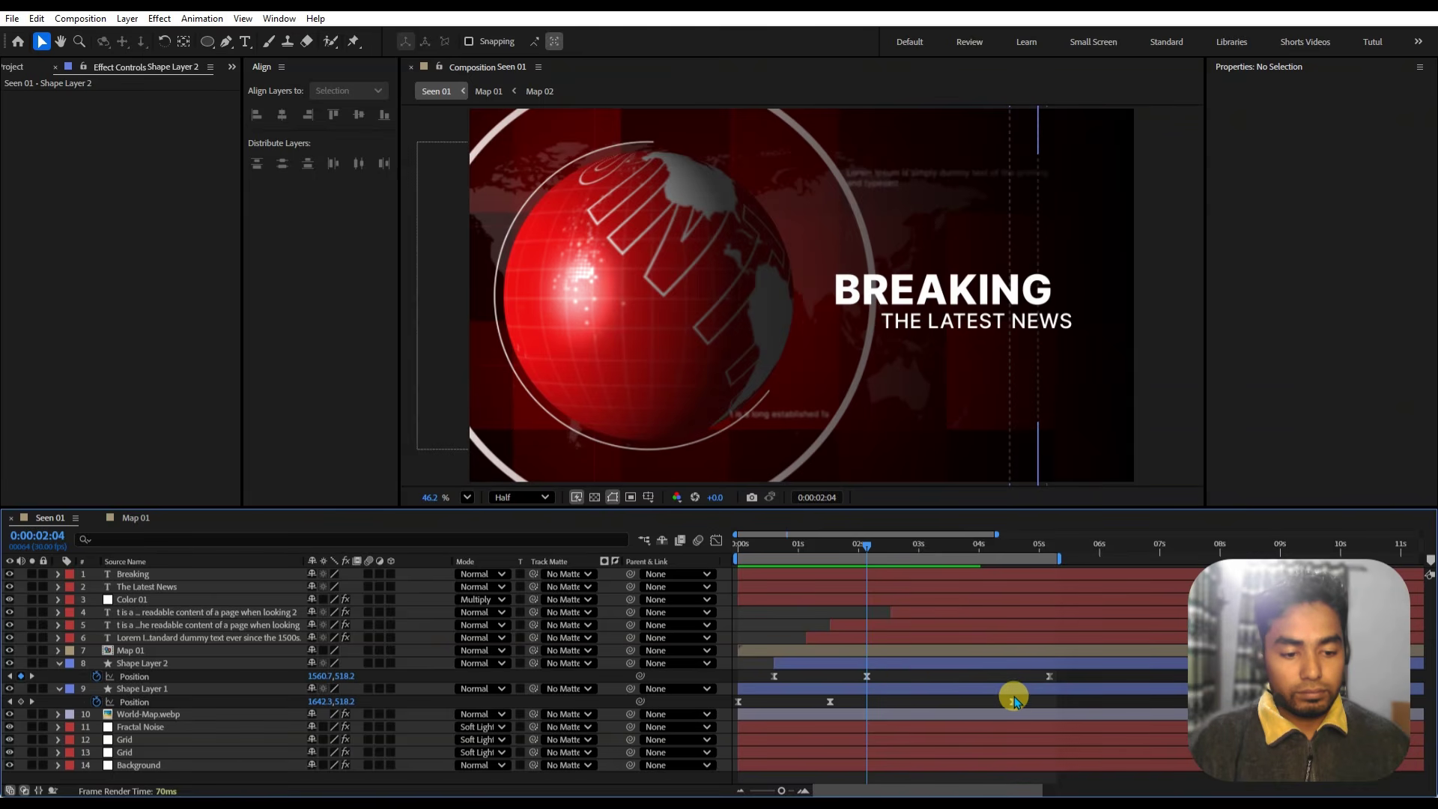
drag(1013, 701, 1050, 710)
drag(781, 556, 745, 546)
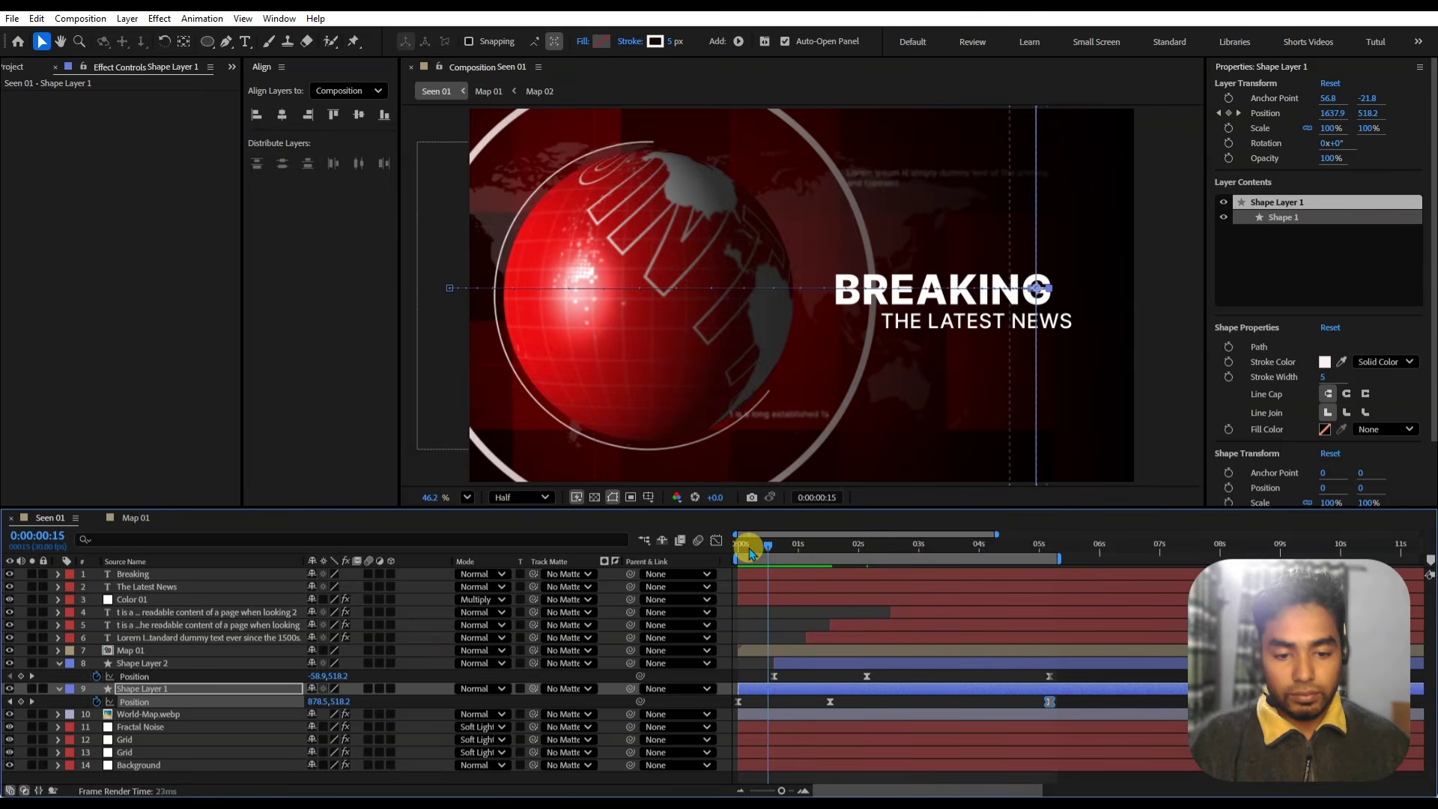
key(space)
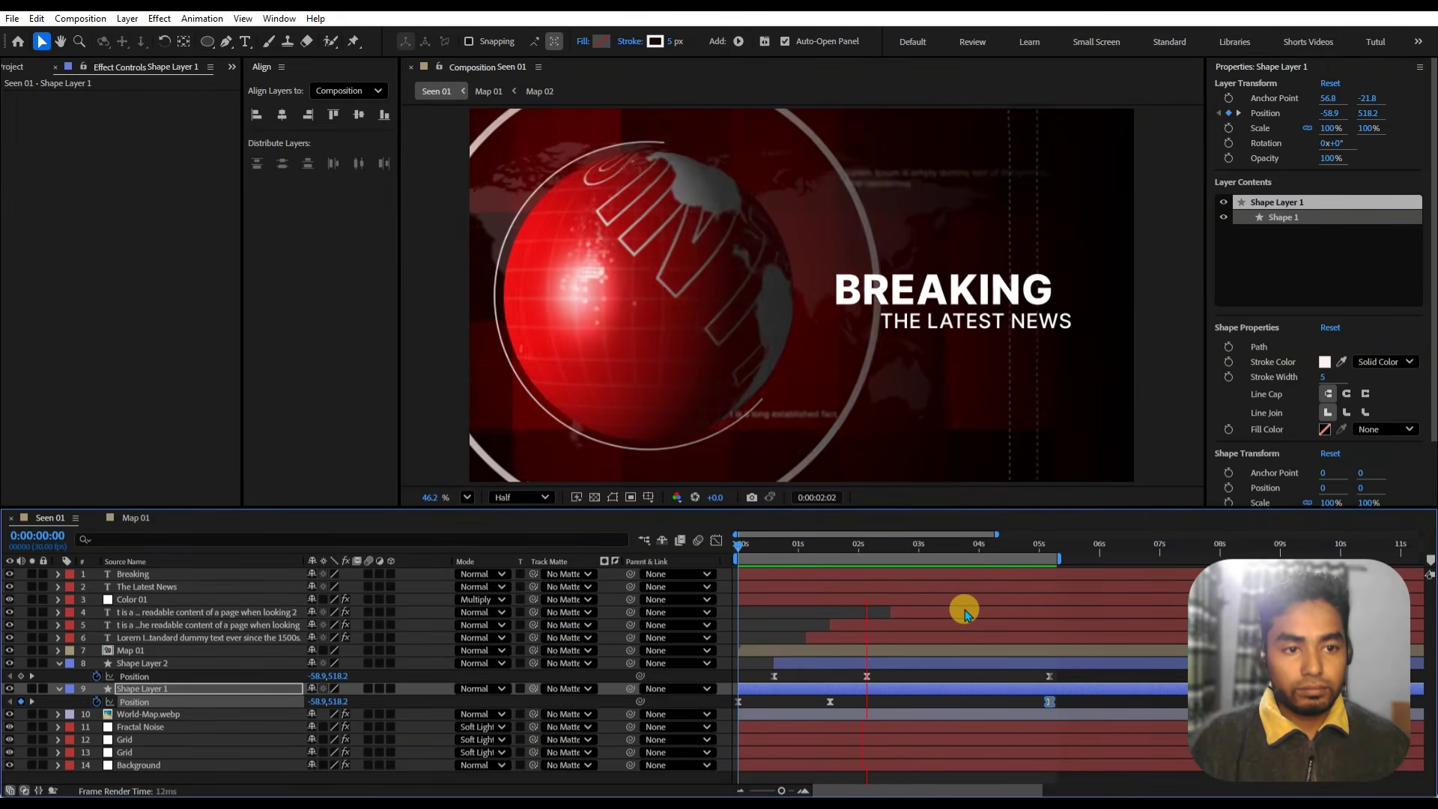
- Replay the sweep of both dashed lines from the start to check their timing
click(1051, 701)
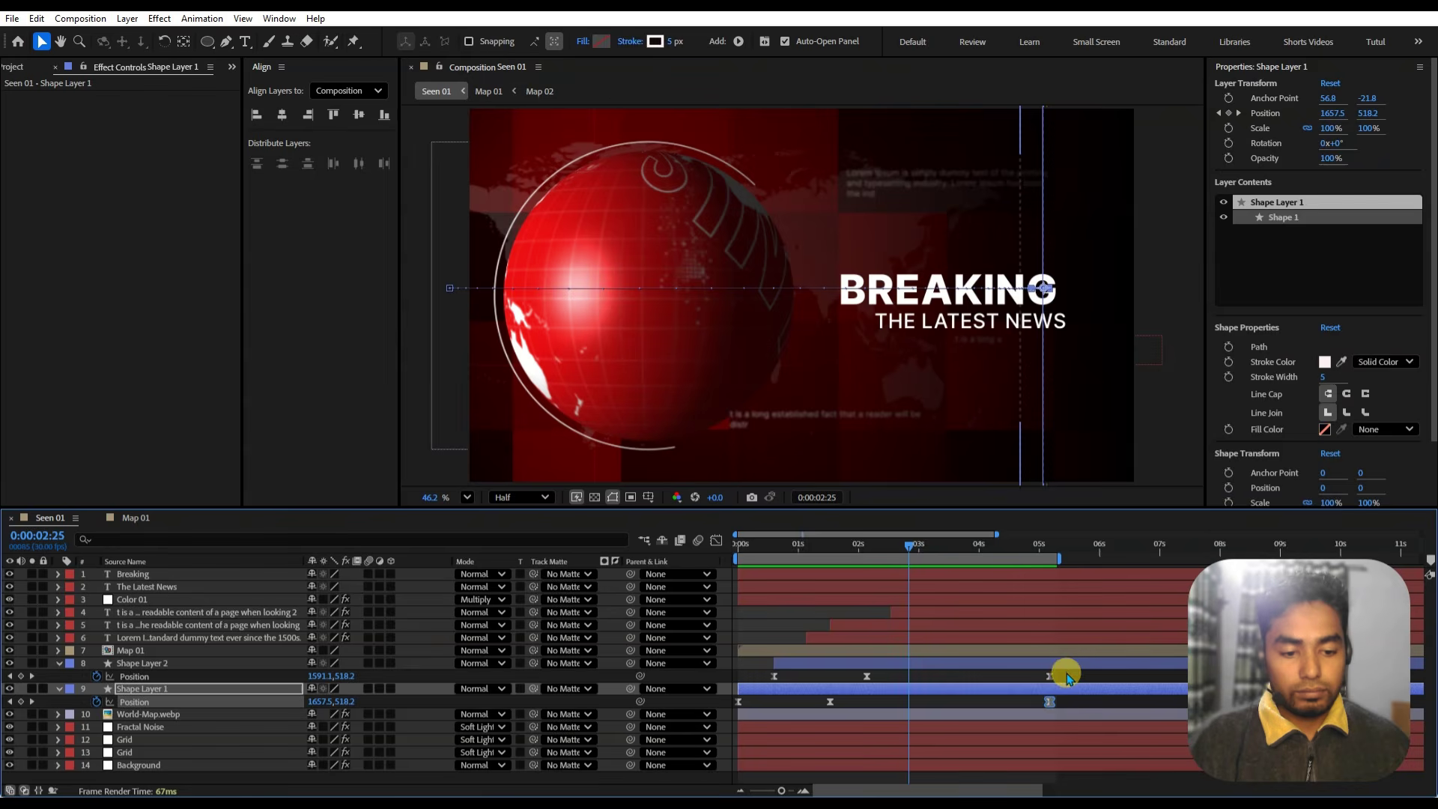
click(1069, 678)
drag(913, 547, 735, 550)
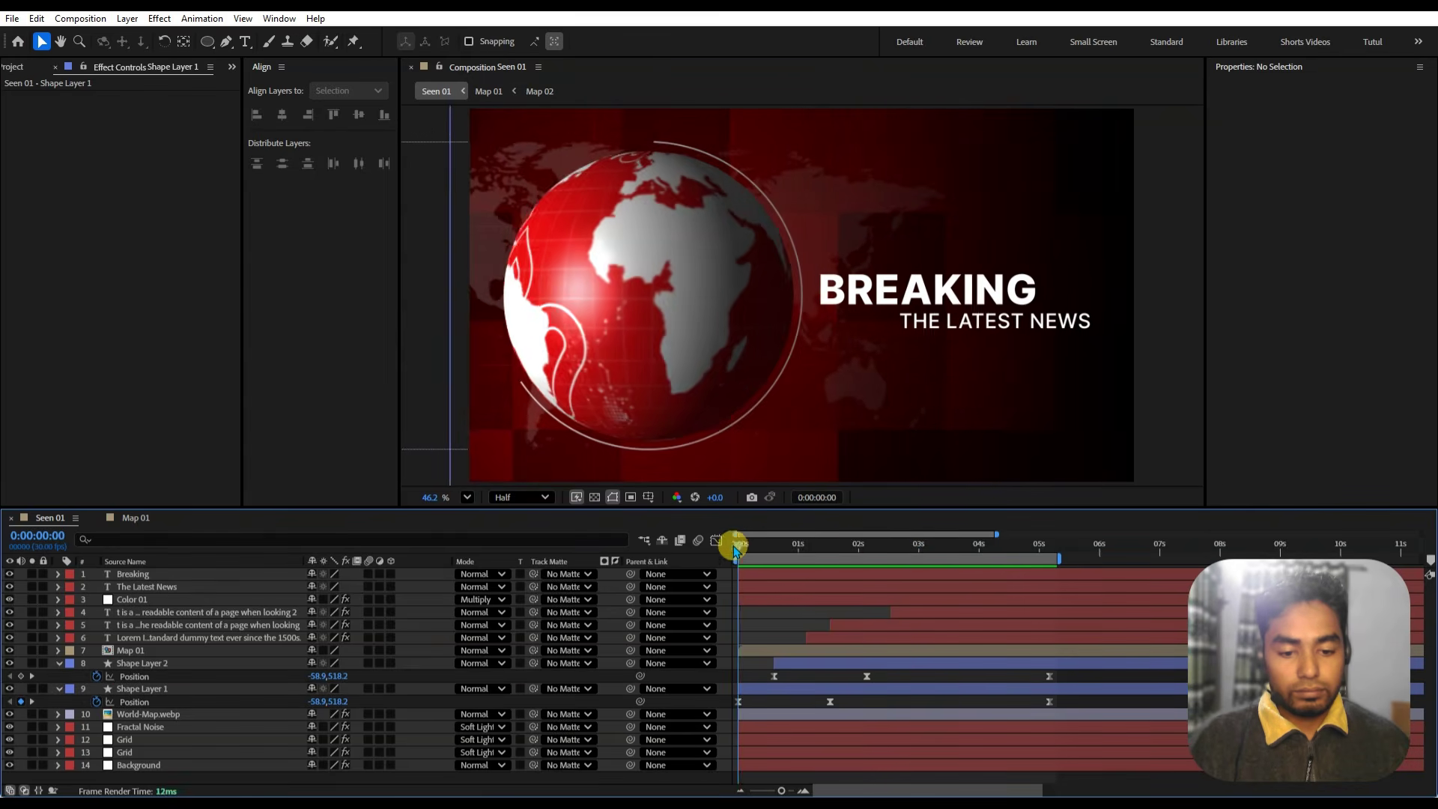
key(space)
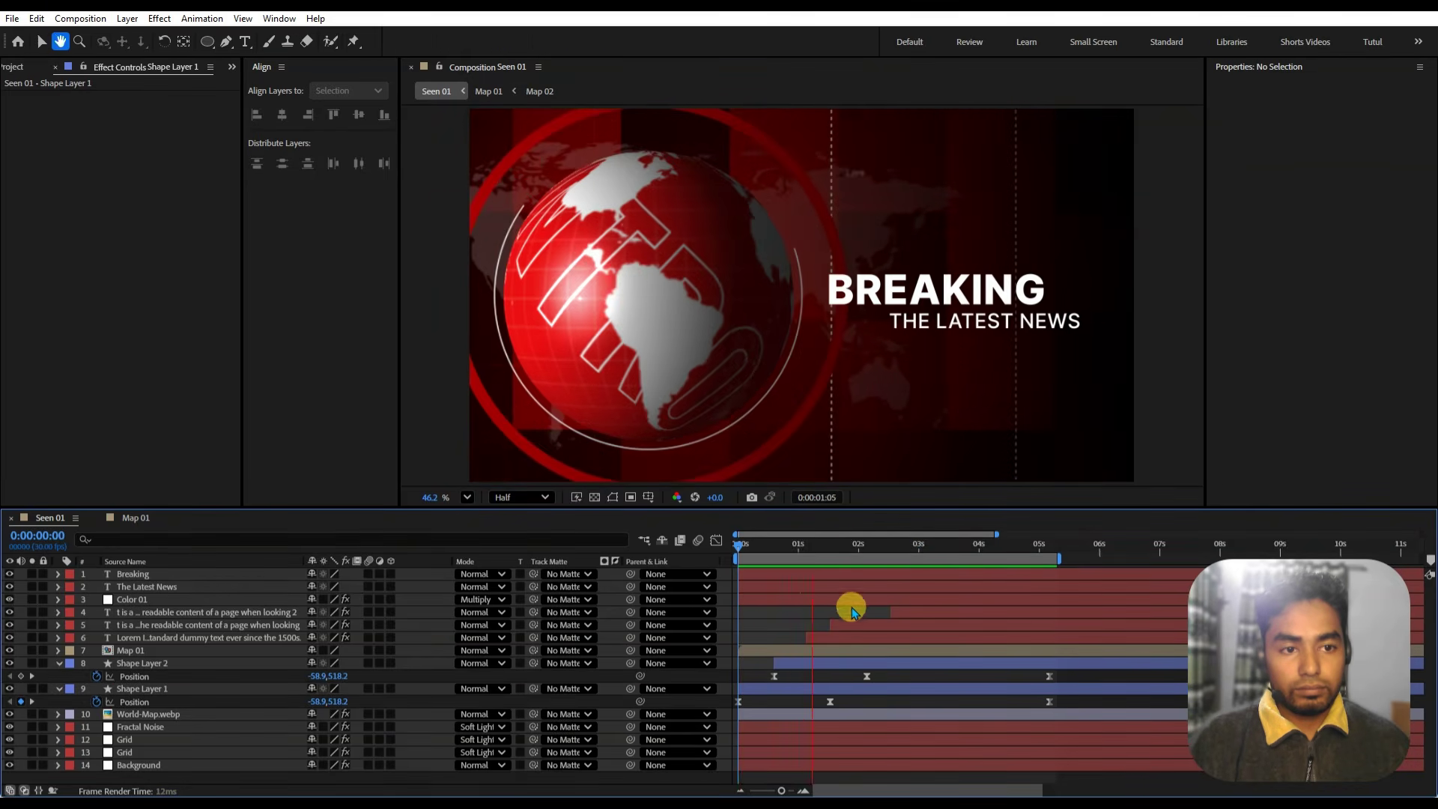
key(space)
- Delete the last position keyframe of both dashed line layers and preview the animation from the start
drag(820, 553, 865, 601)
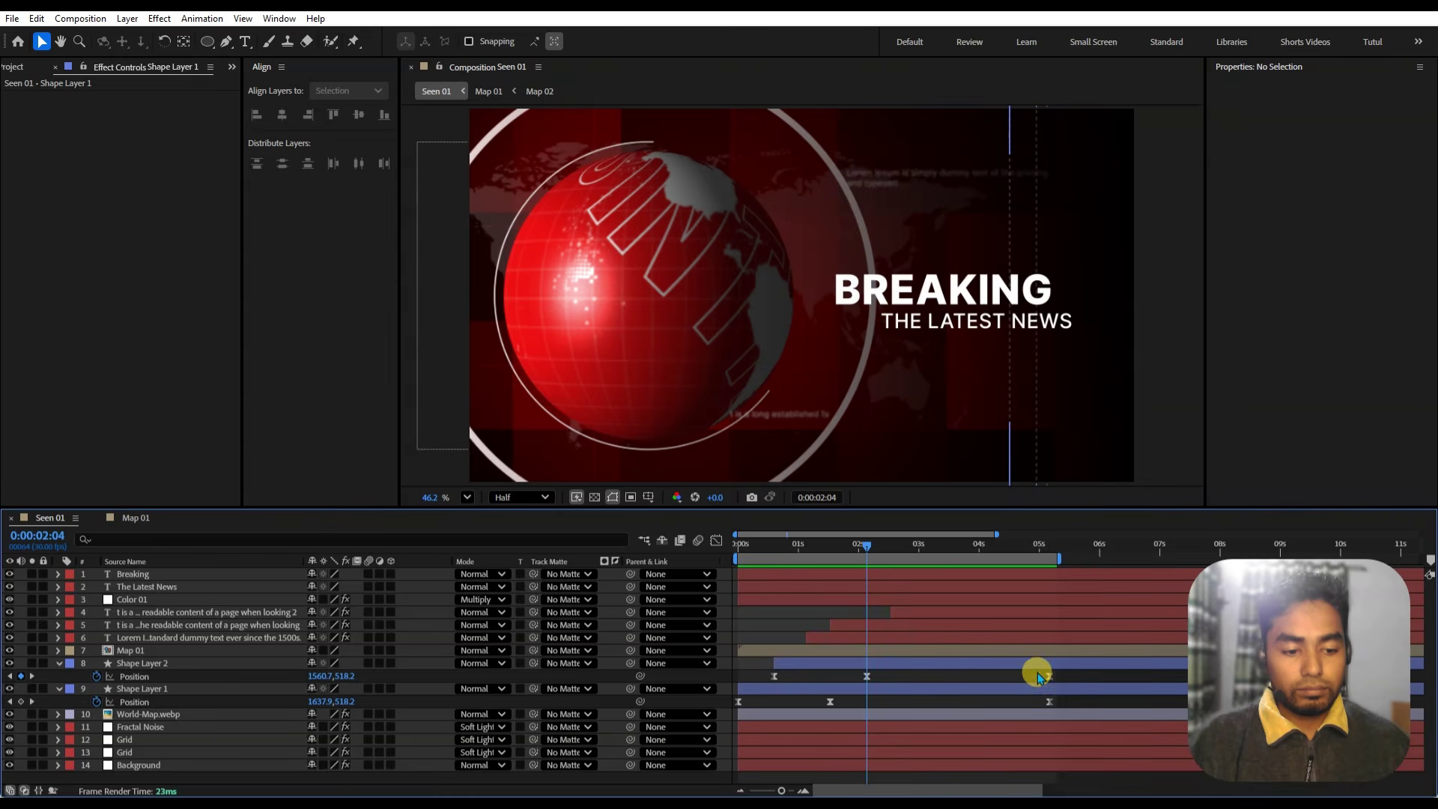
drag(1043, 696, 1050, 684)
key(Delete)
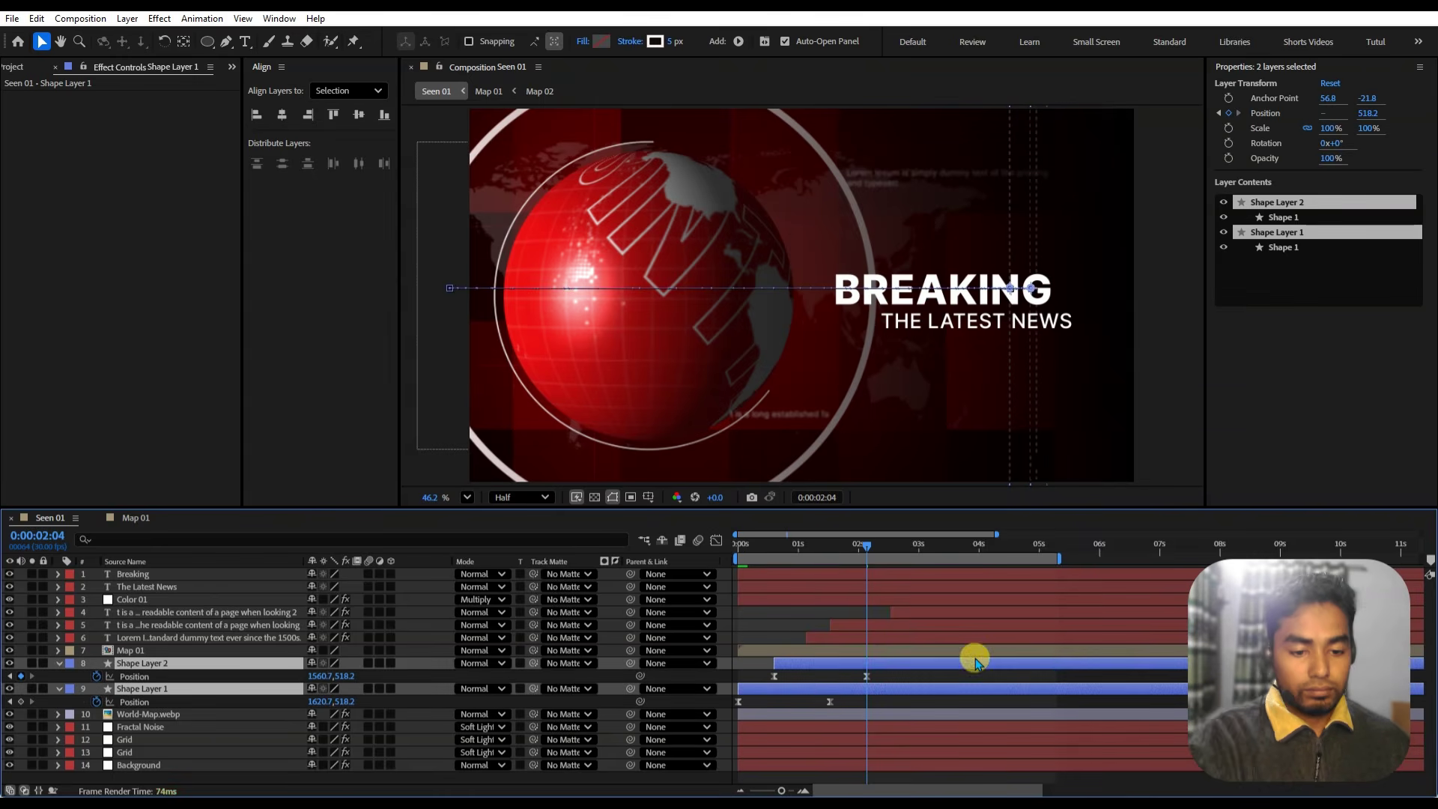
click(744, 554)
key(space)
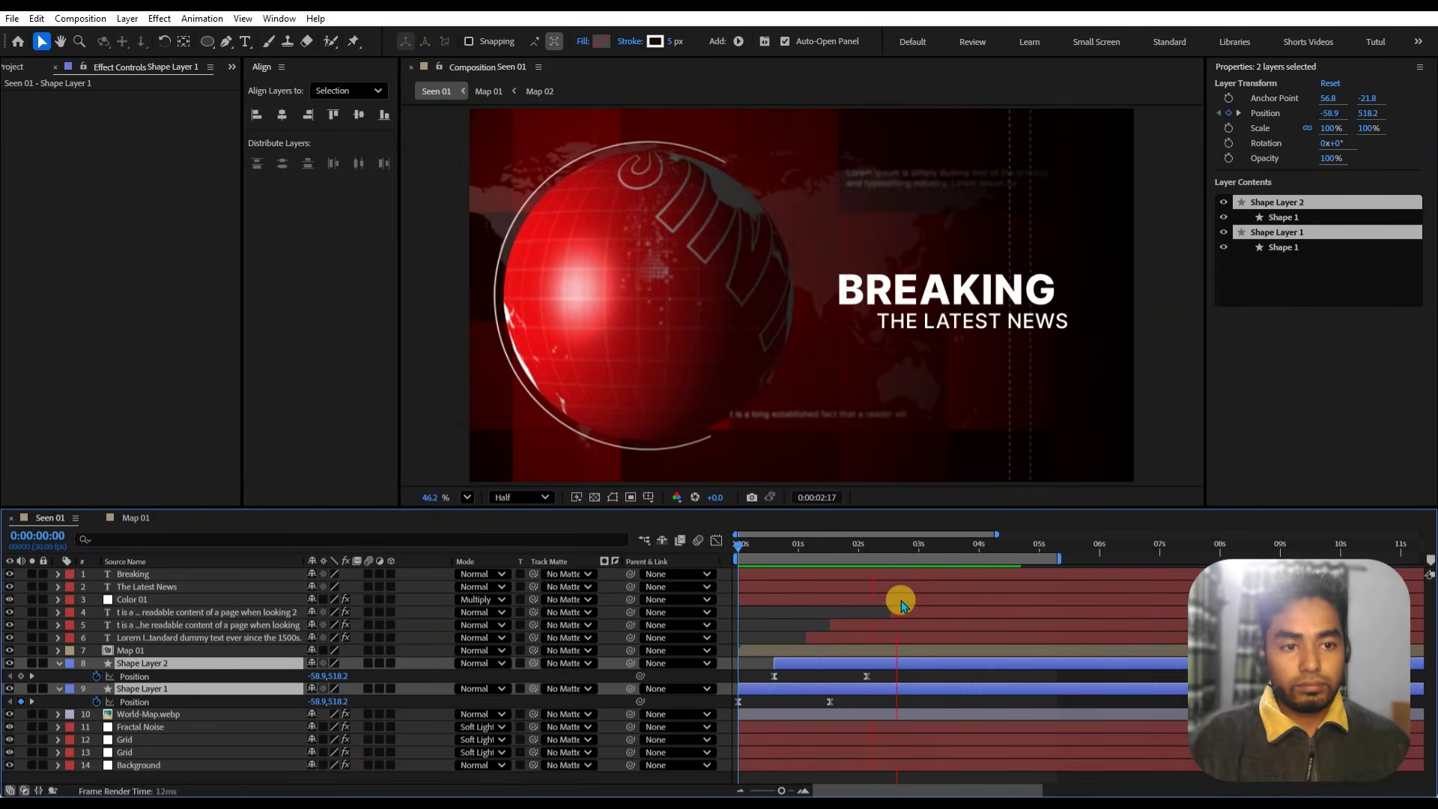
key(space)
- Move the current time to 0:00:04:08 and add a null object to the Seen 01 composition
drag(937, 552, 994, 550)
click(939, 677)
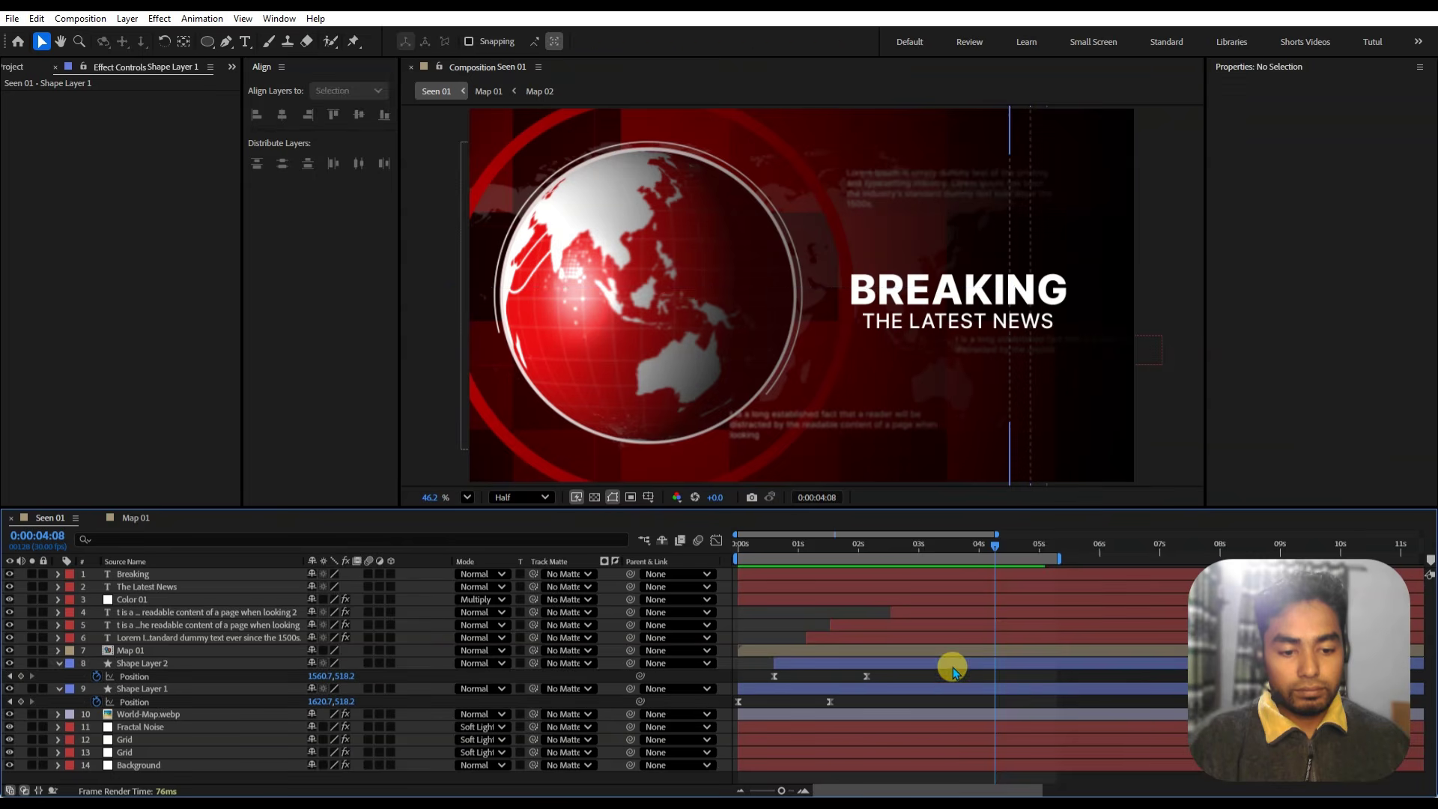
click(949, 664)
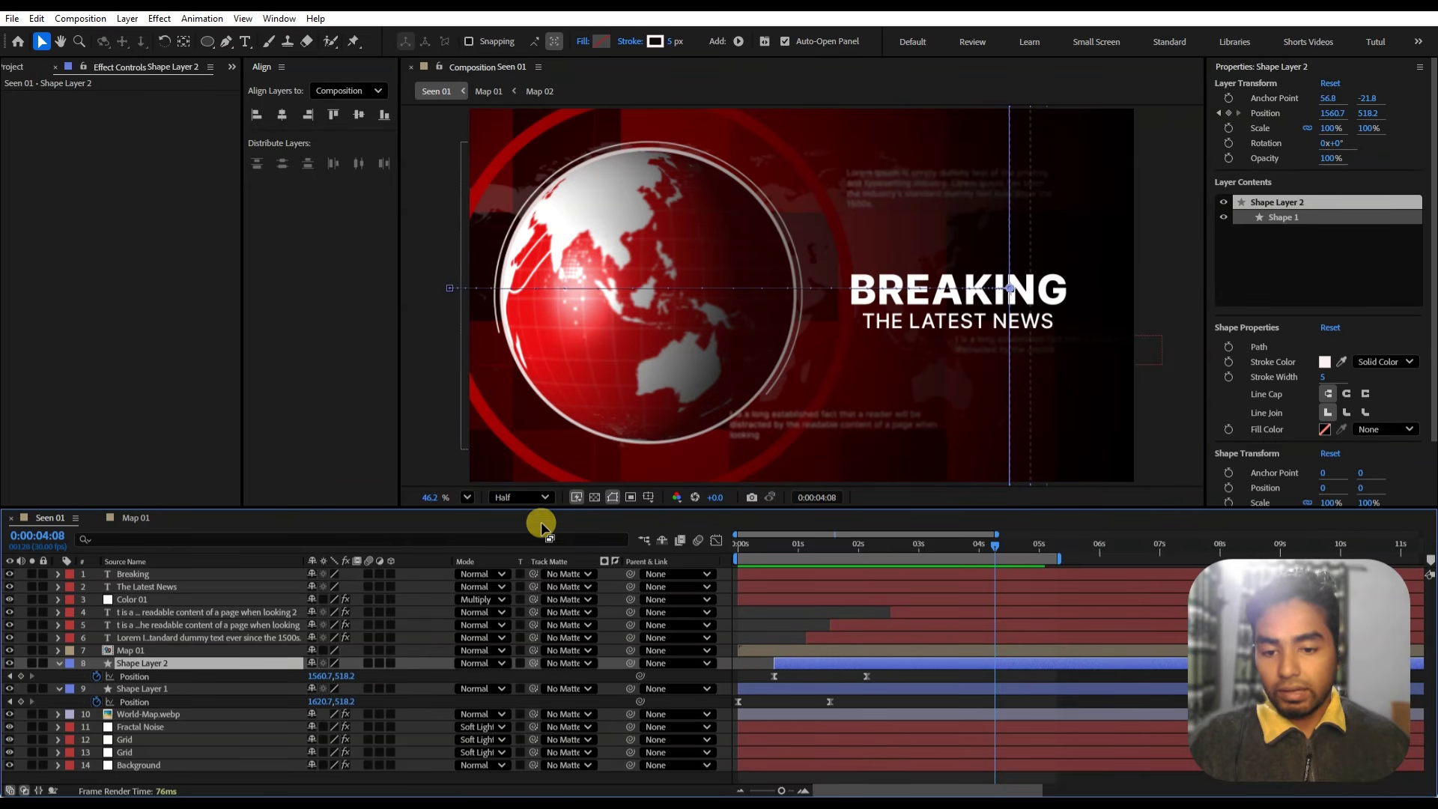
drag(558, 507, 558, 490)
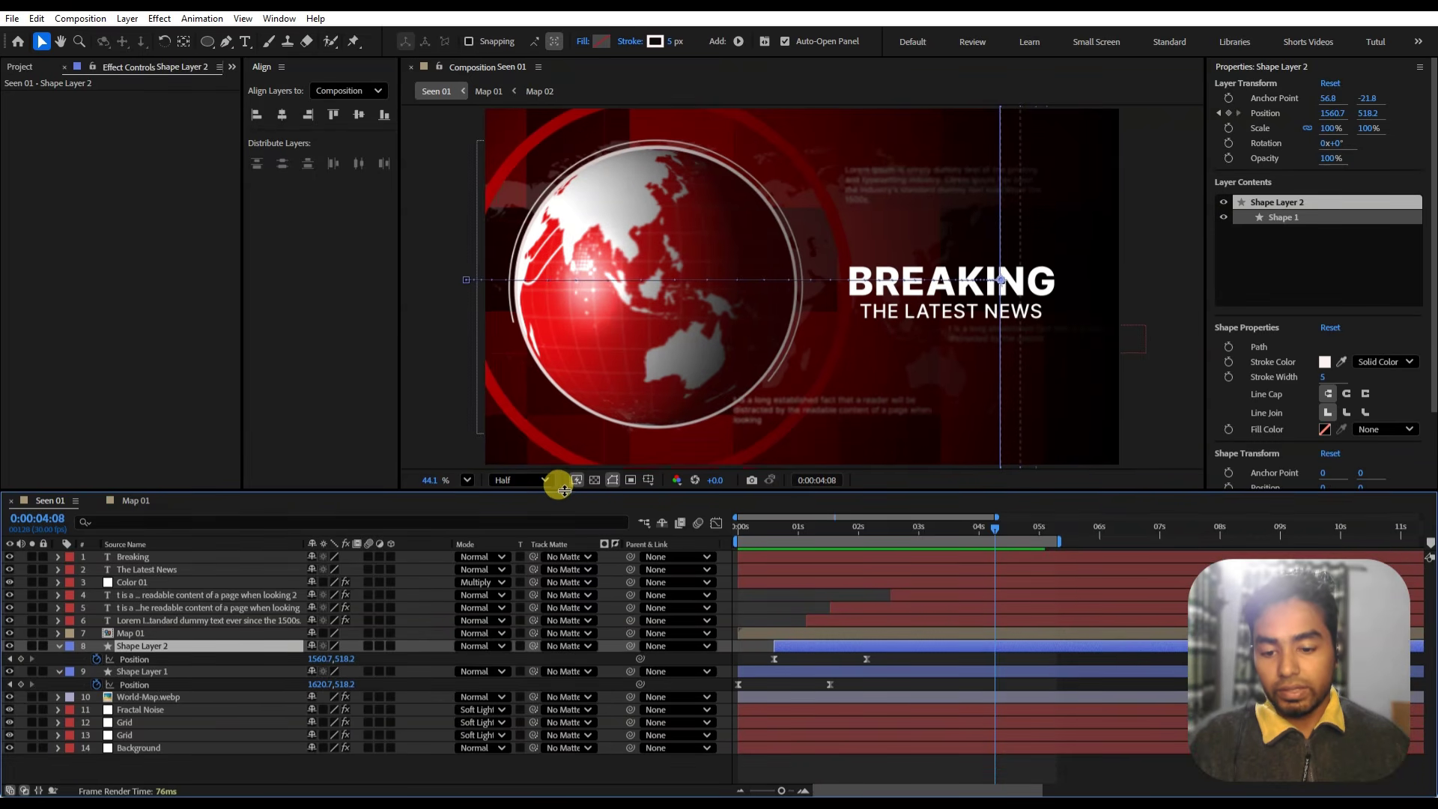
click(468, 777)
right_click(468, 777)
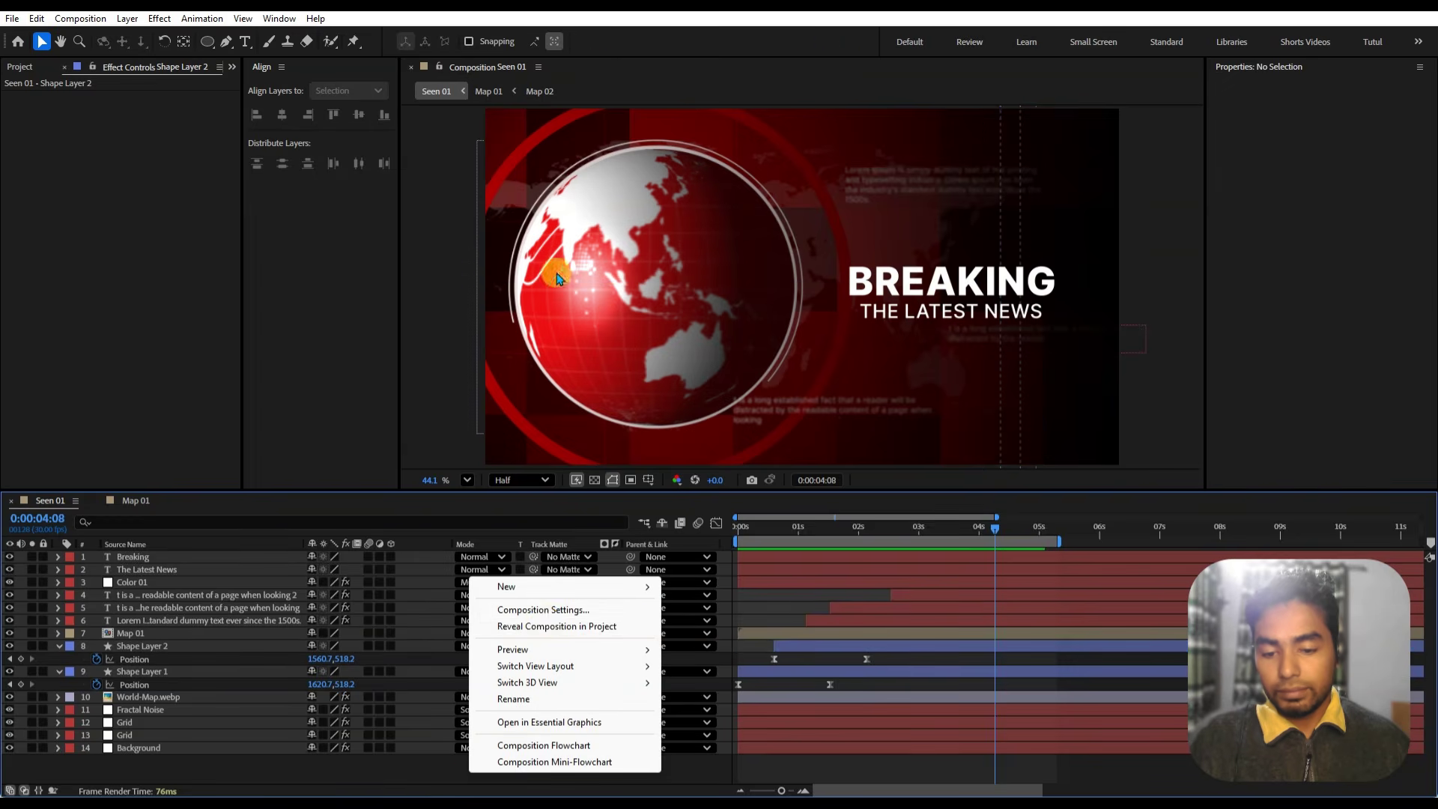
mouse_move(644, 588)
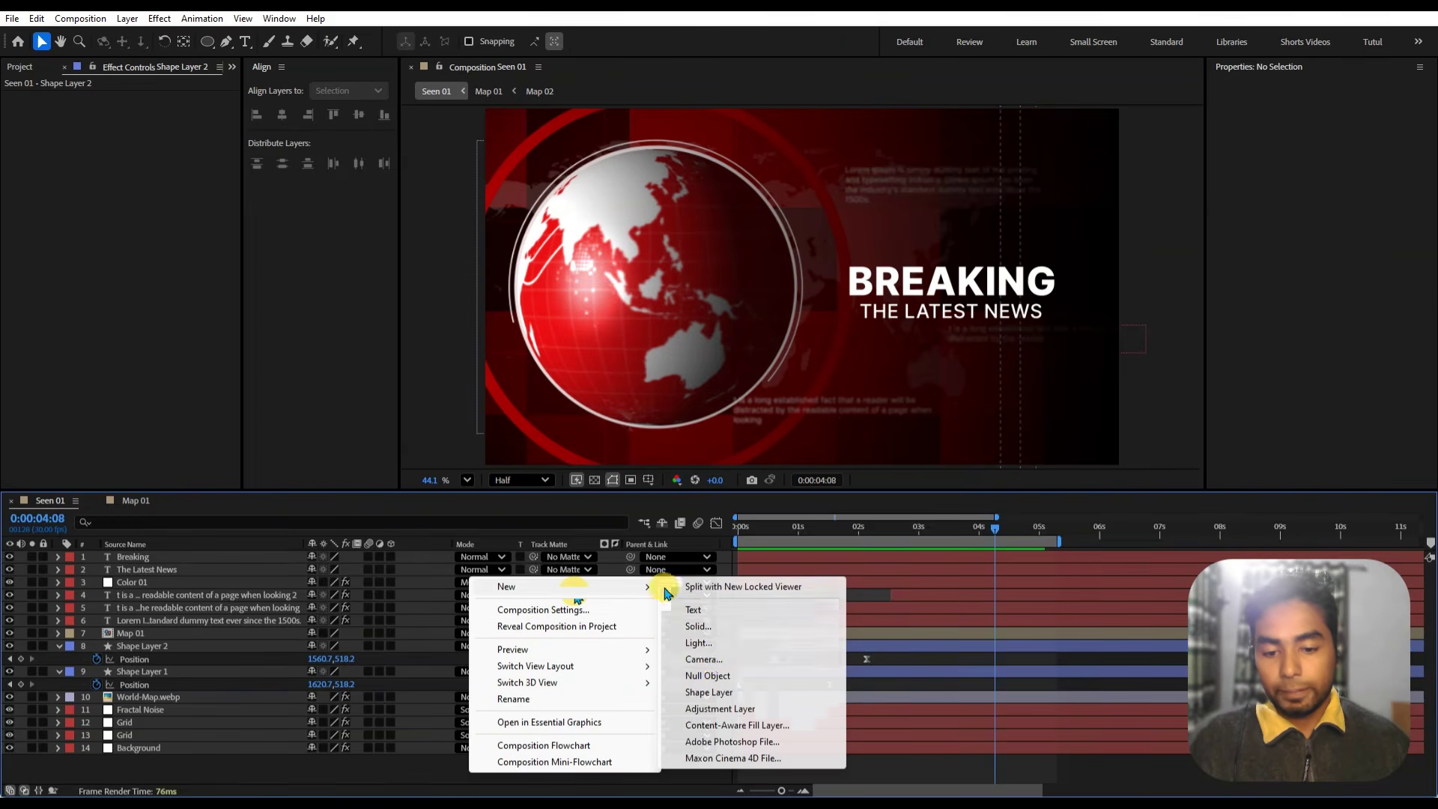
click(706, 676)
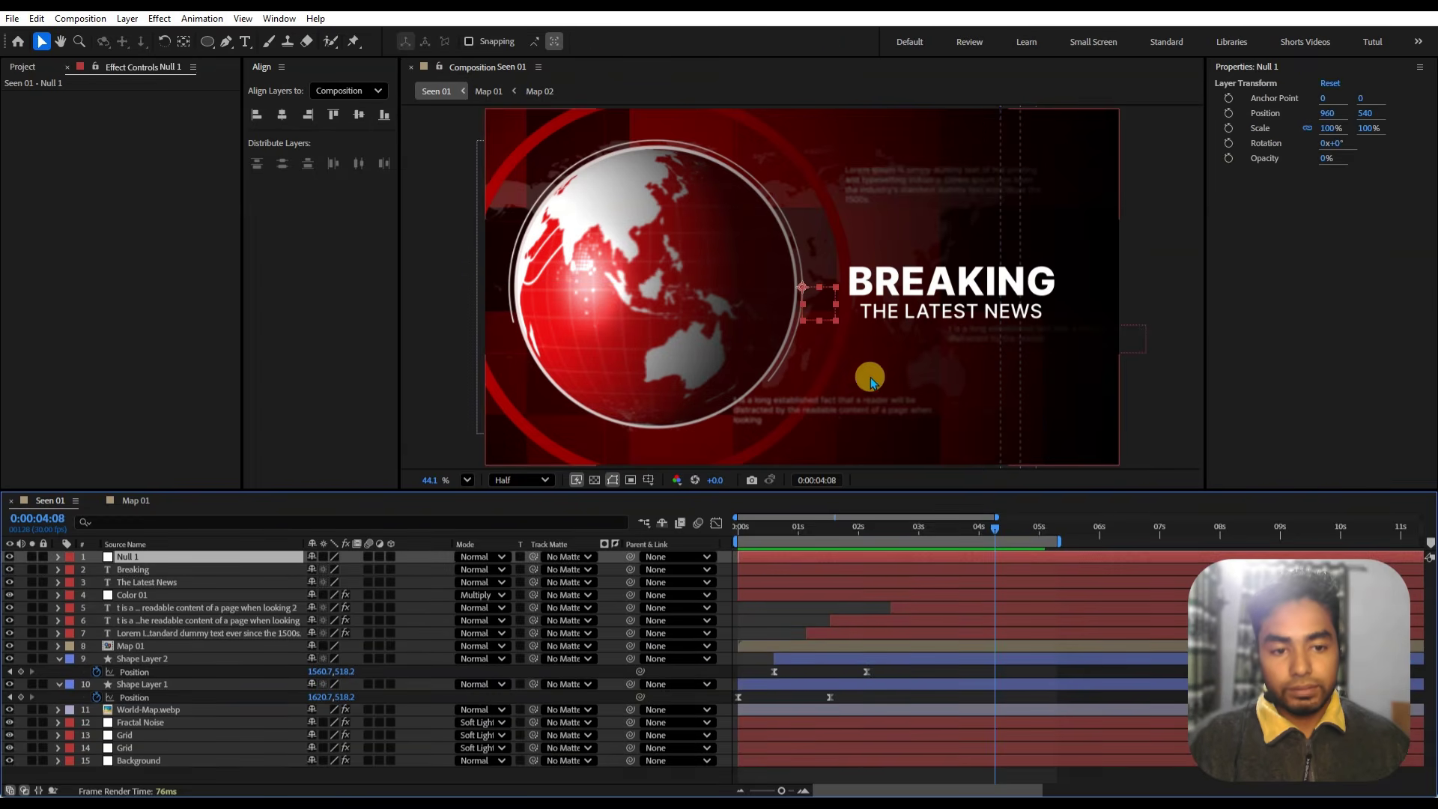
- Move the null object horizontally onto the original dashed line, at about X 1600 and Y 540
click(800, 284)
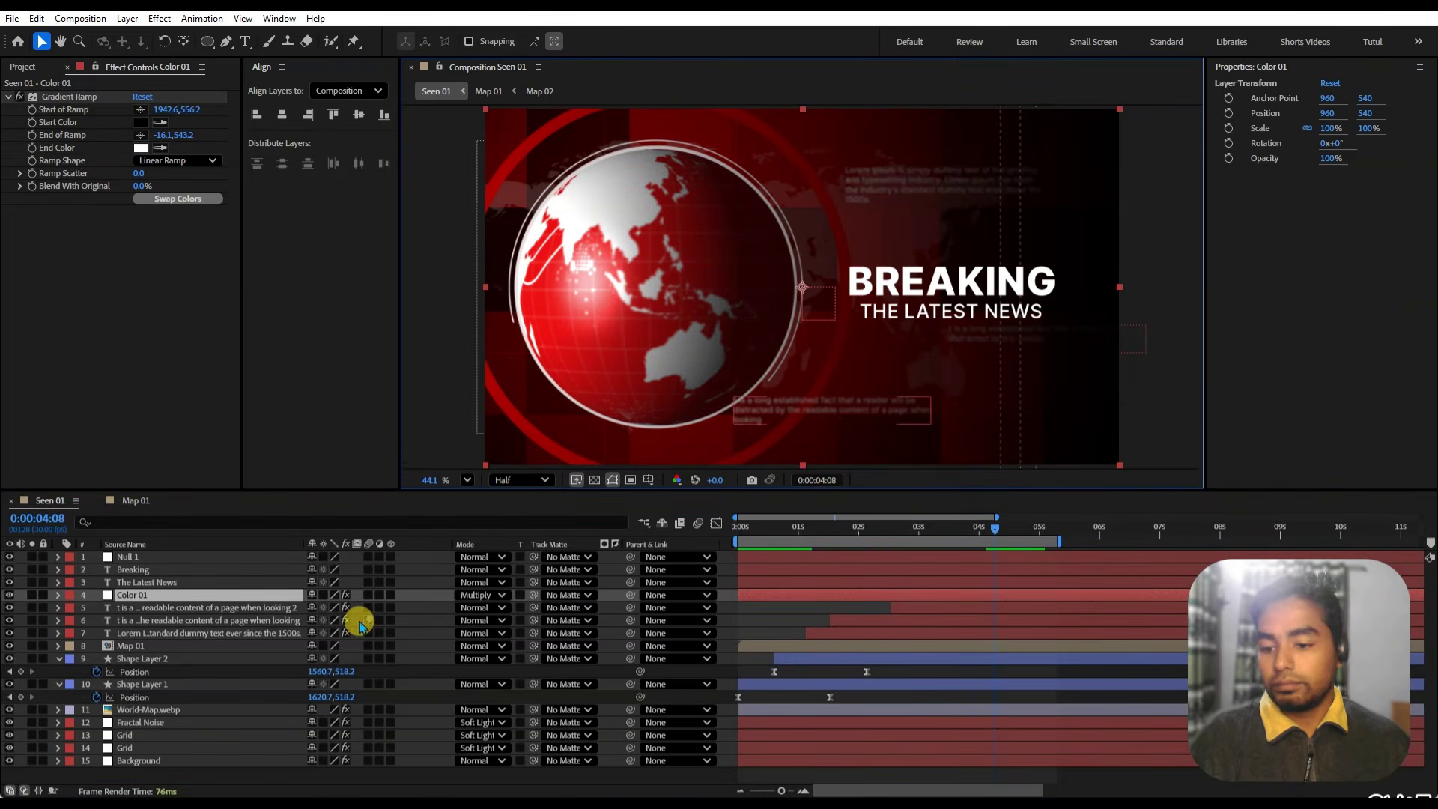
click(142, 556)
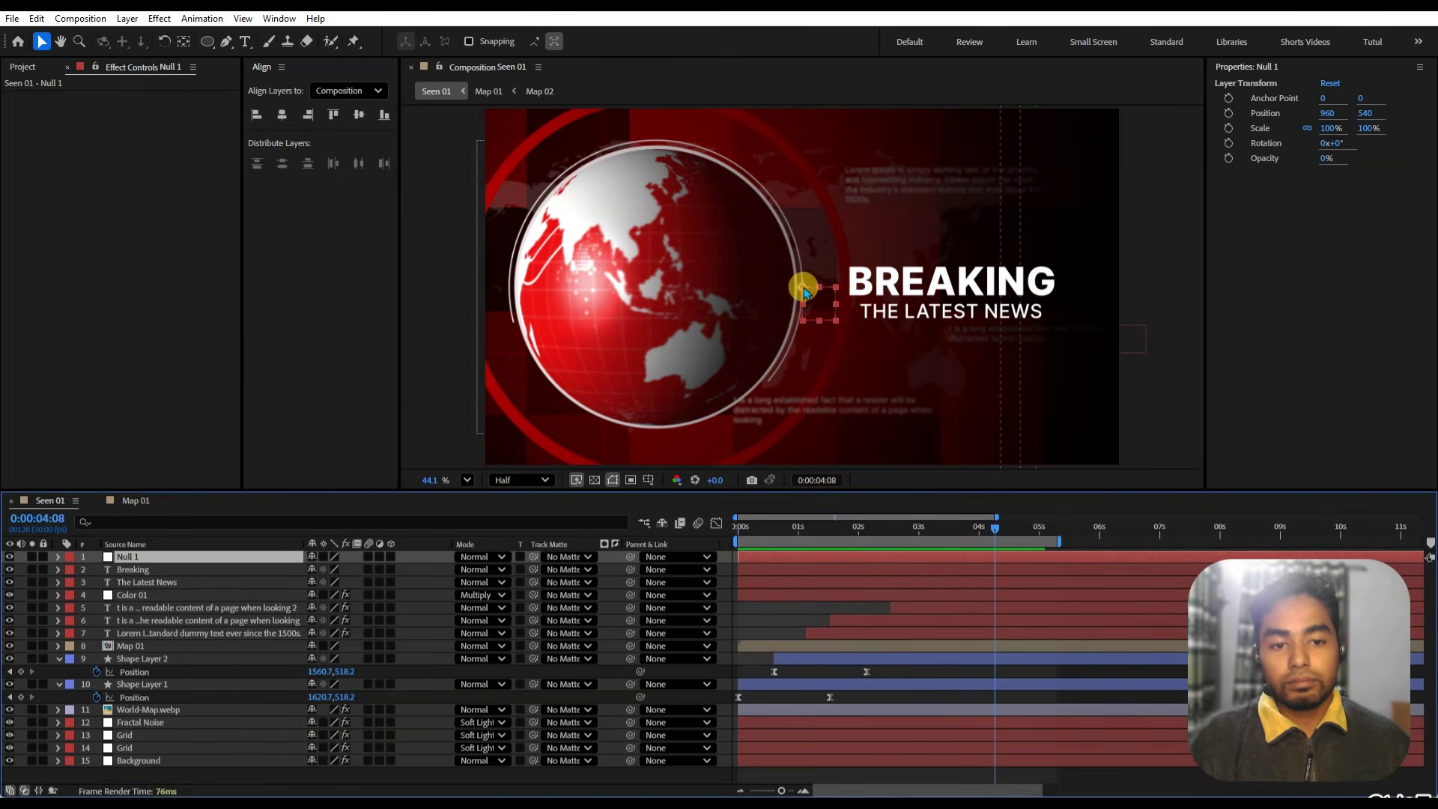
drag(805, 292, 1024, 316)
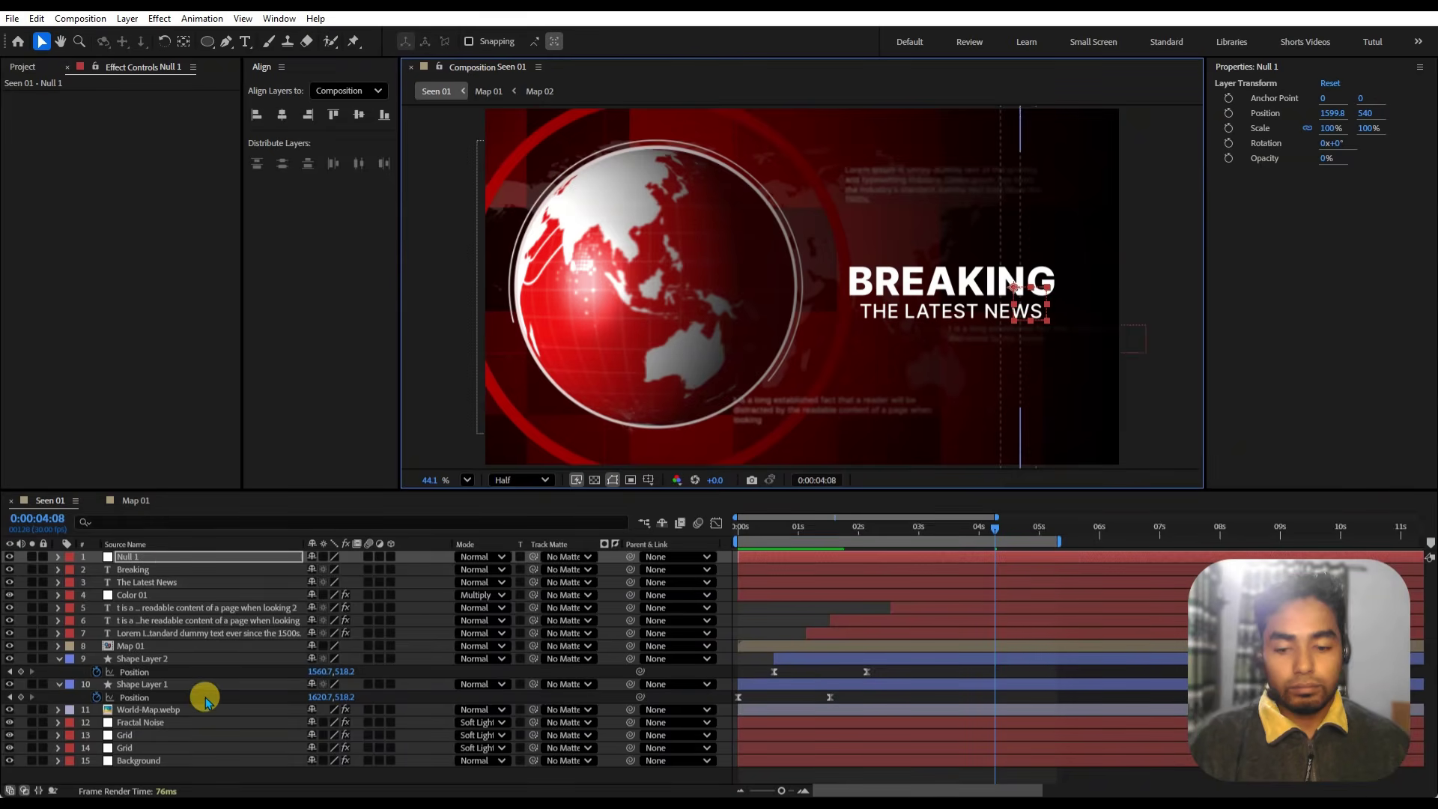
- Move the null directly above the two dashed line layers and parent Shape Layer 2 and Shape Layer 1 to it
drag(171, 557, 160, 658)
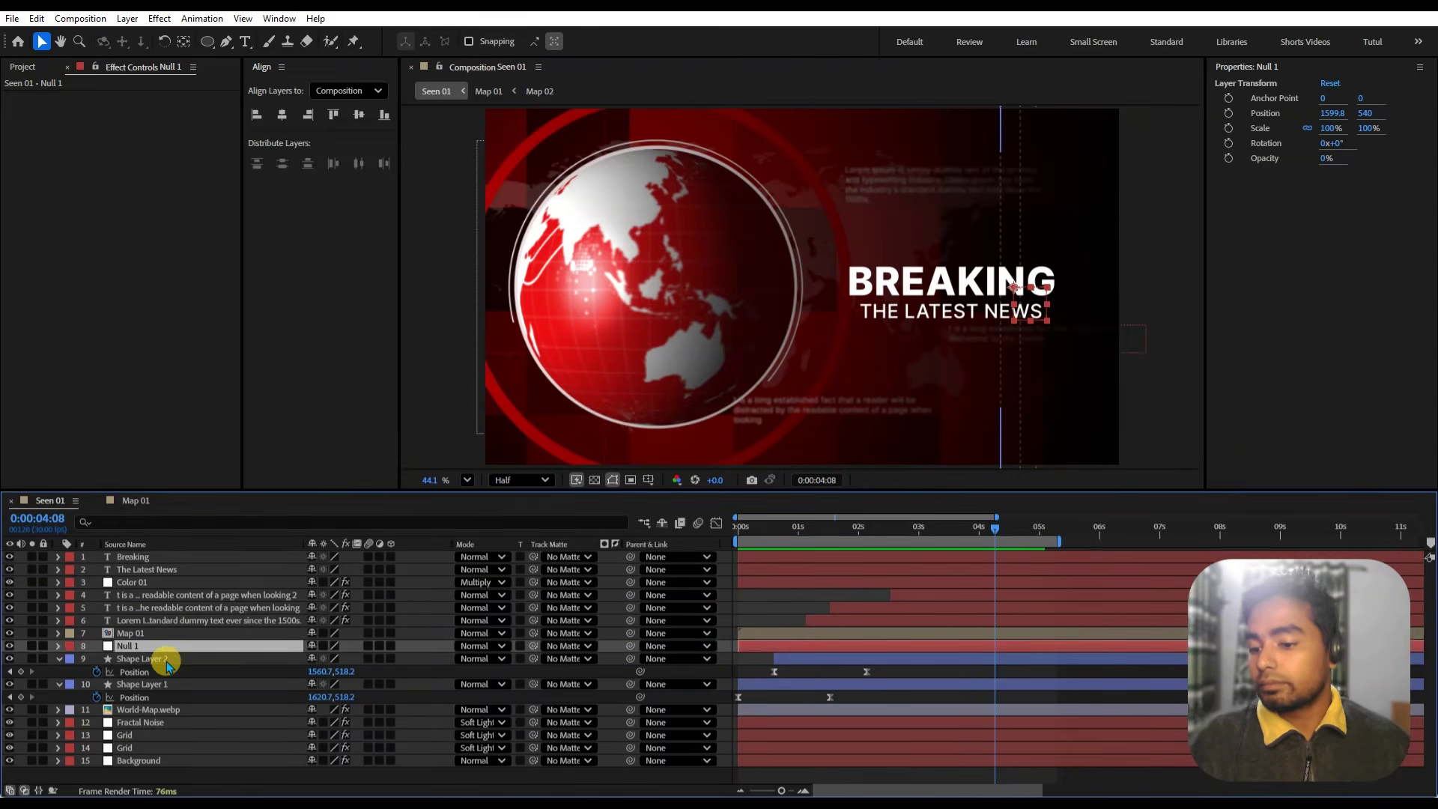
click(160, 658)
shift+click(160, 684)
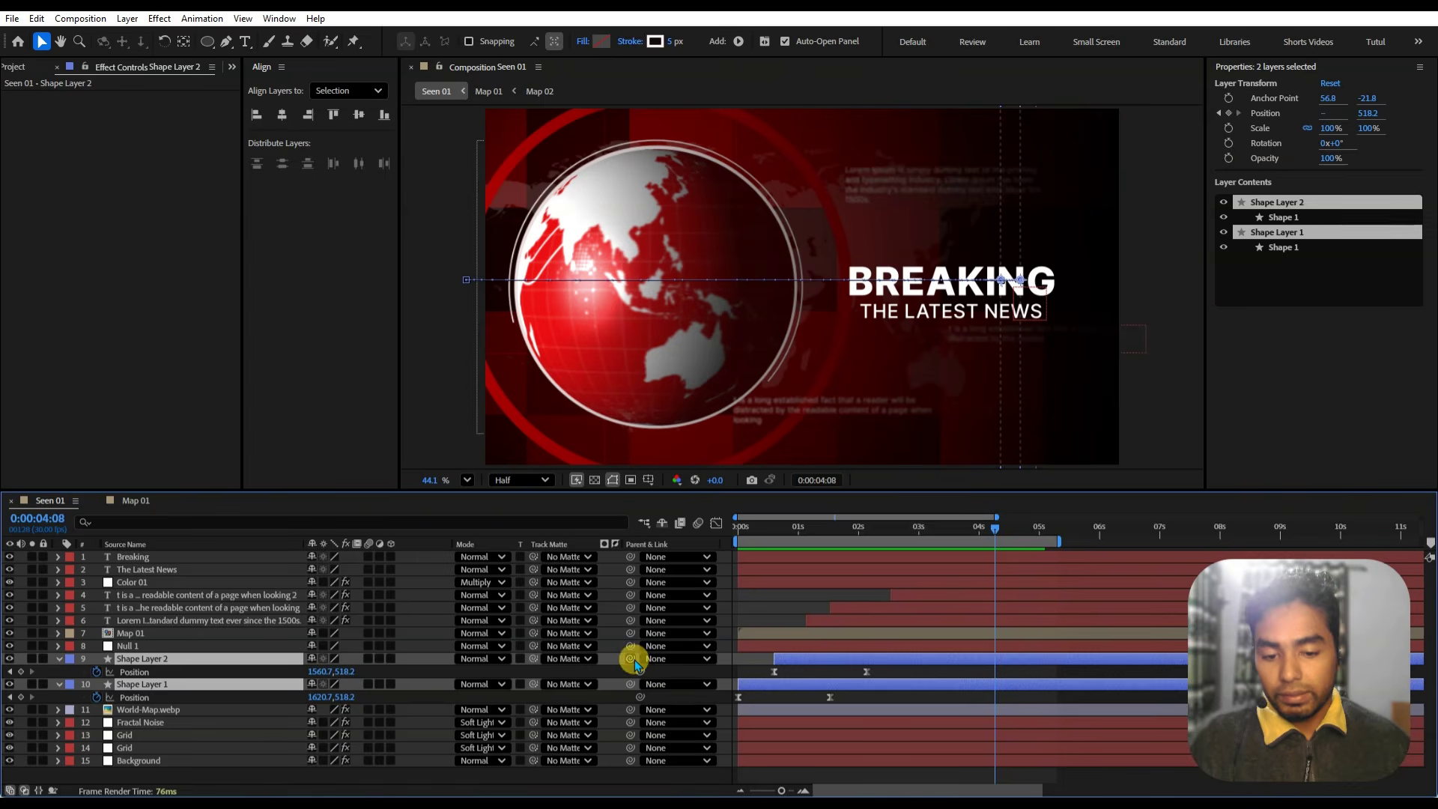
drag(161, 643, 146, 645)
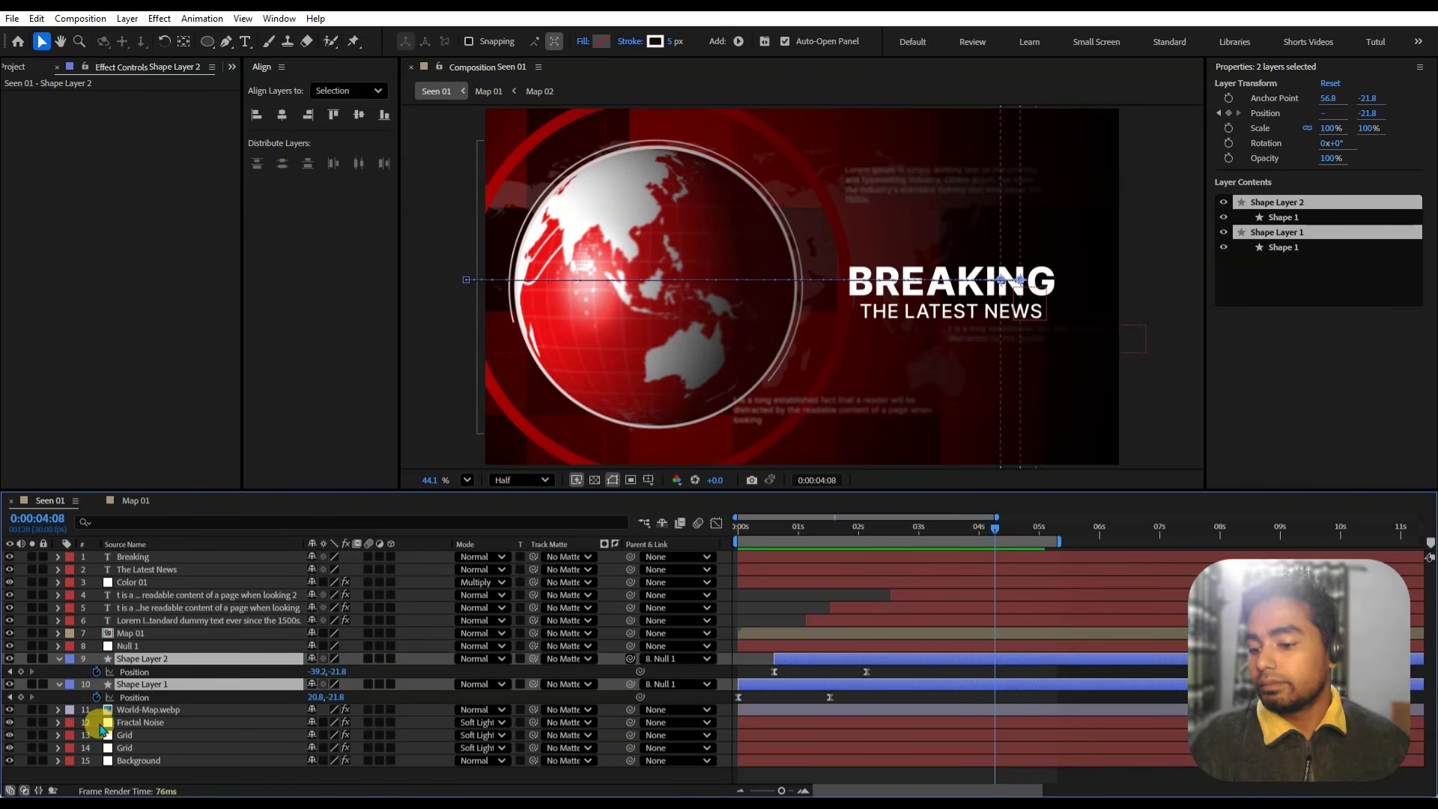
click(25, 791)
- Add a position keyframe to the null and place it at 0:00:02:04
click(149, 646)
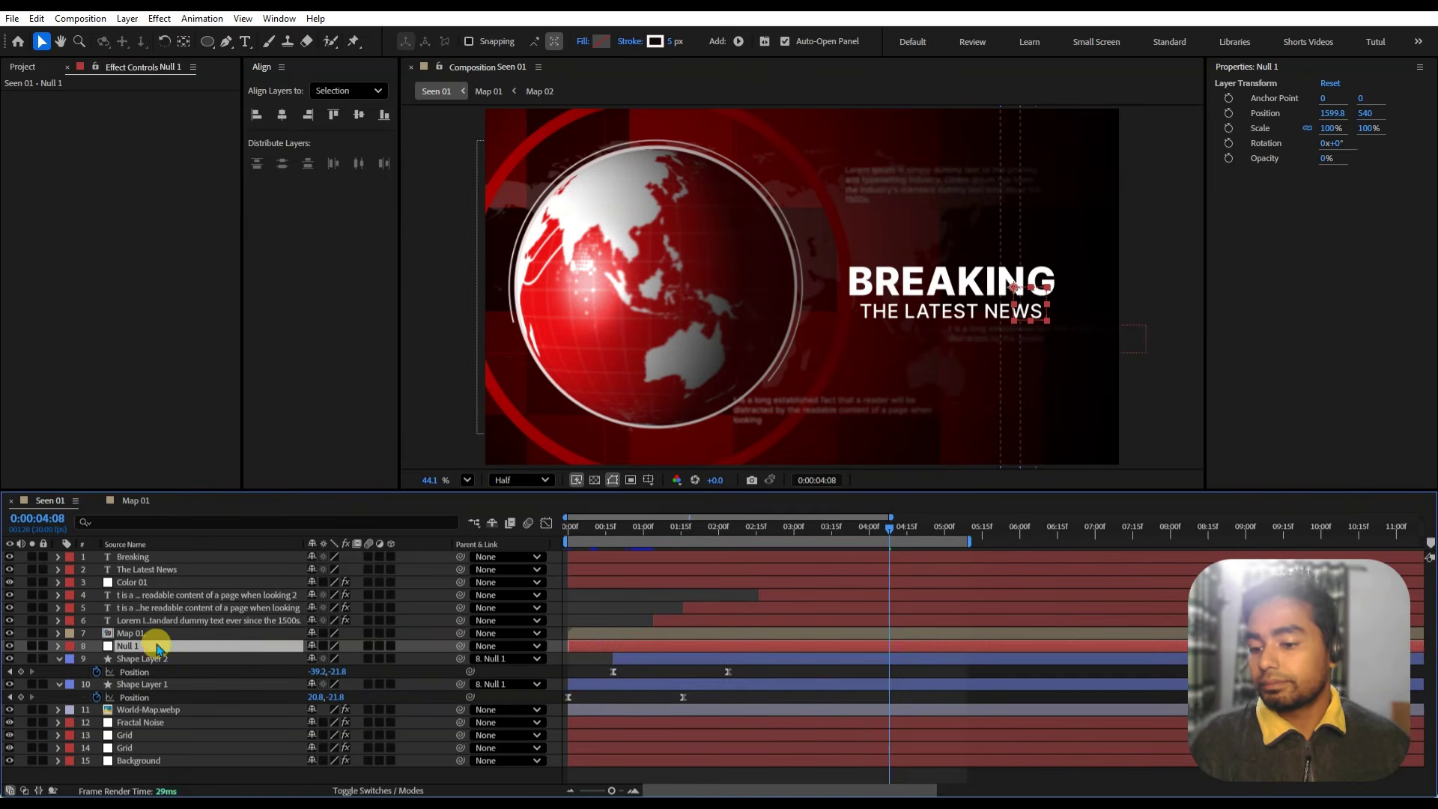
key(p)
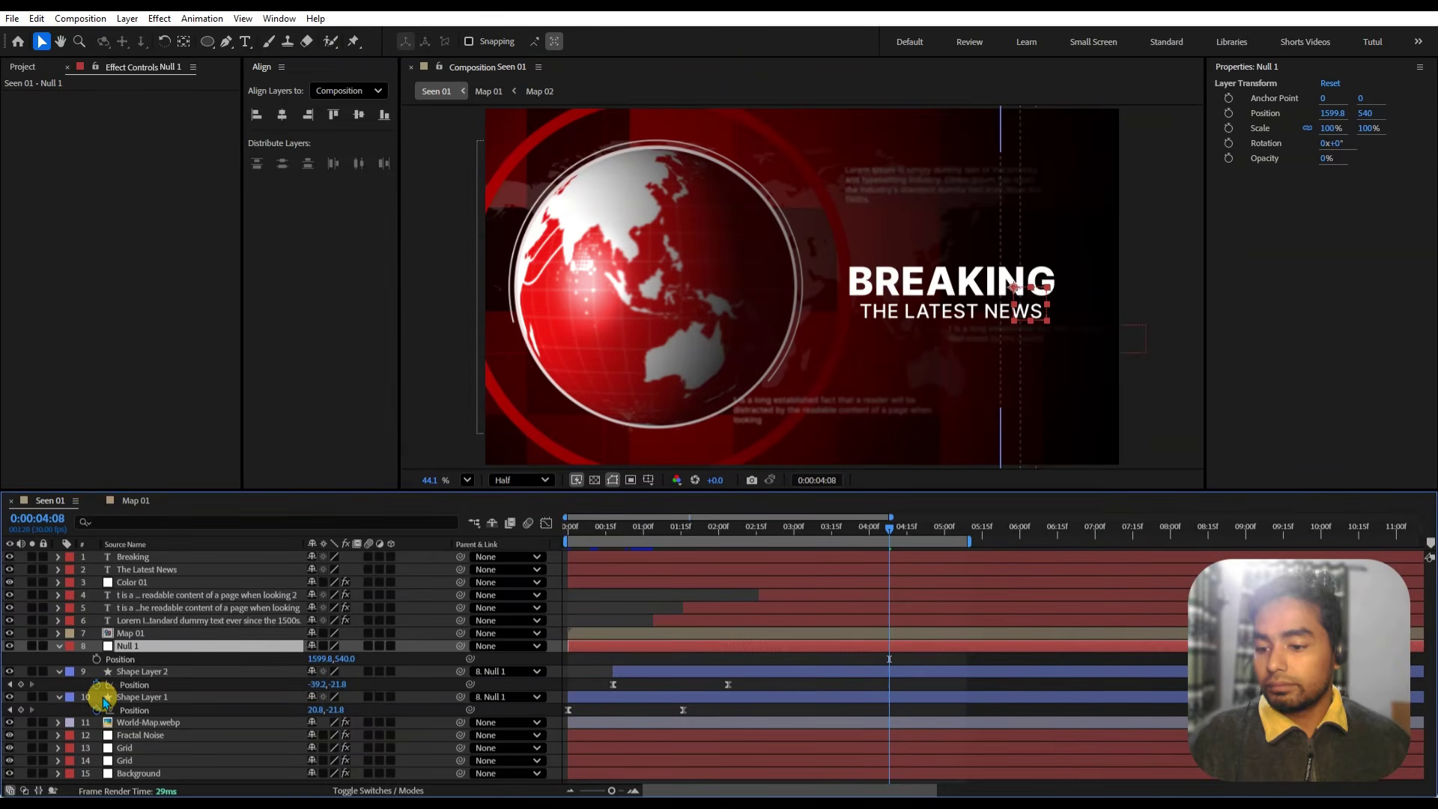
click(96, 660)
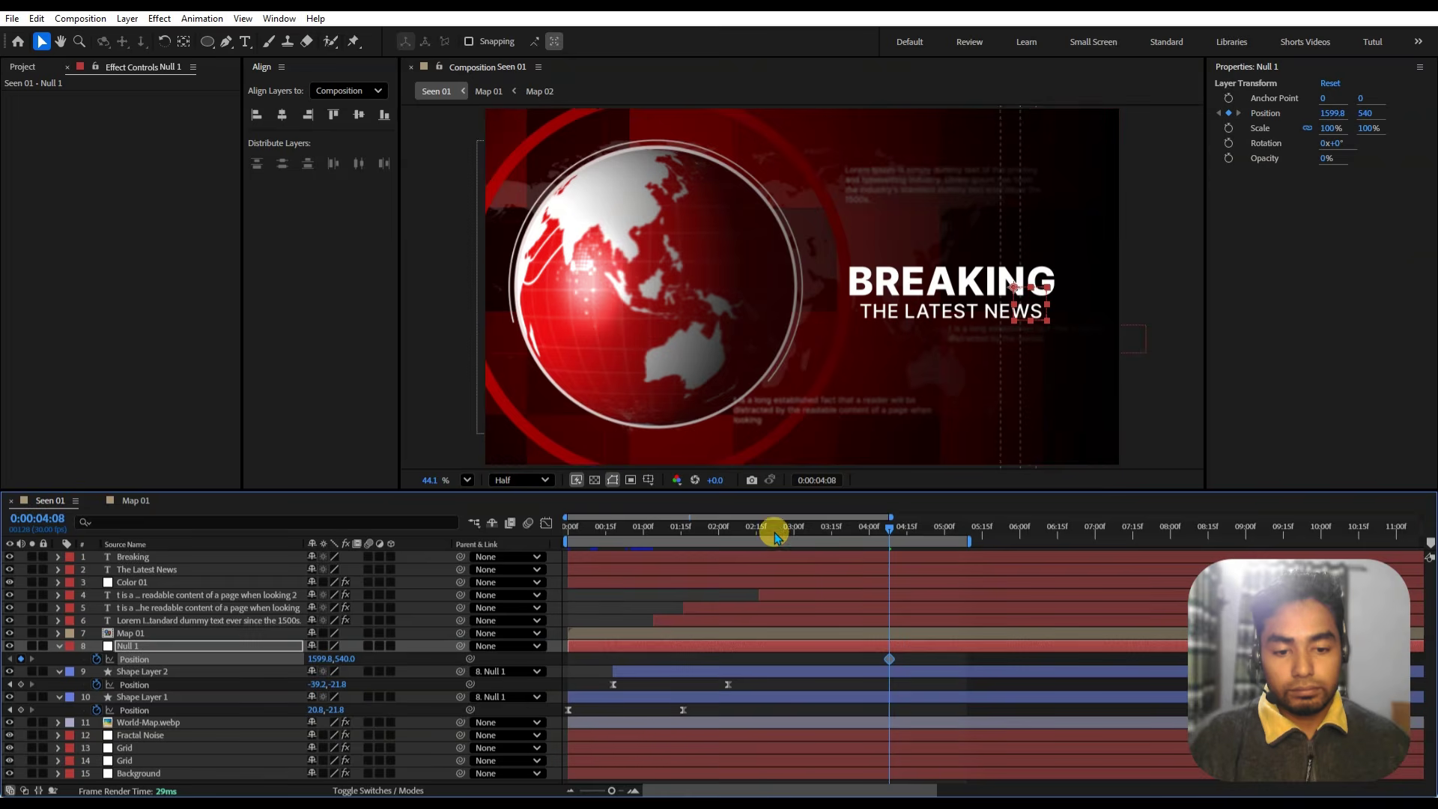
click(734, 541)
drag(734, 540, 728, 544)
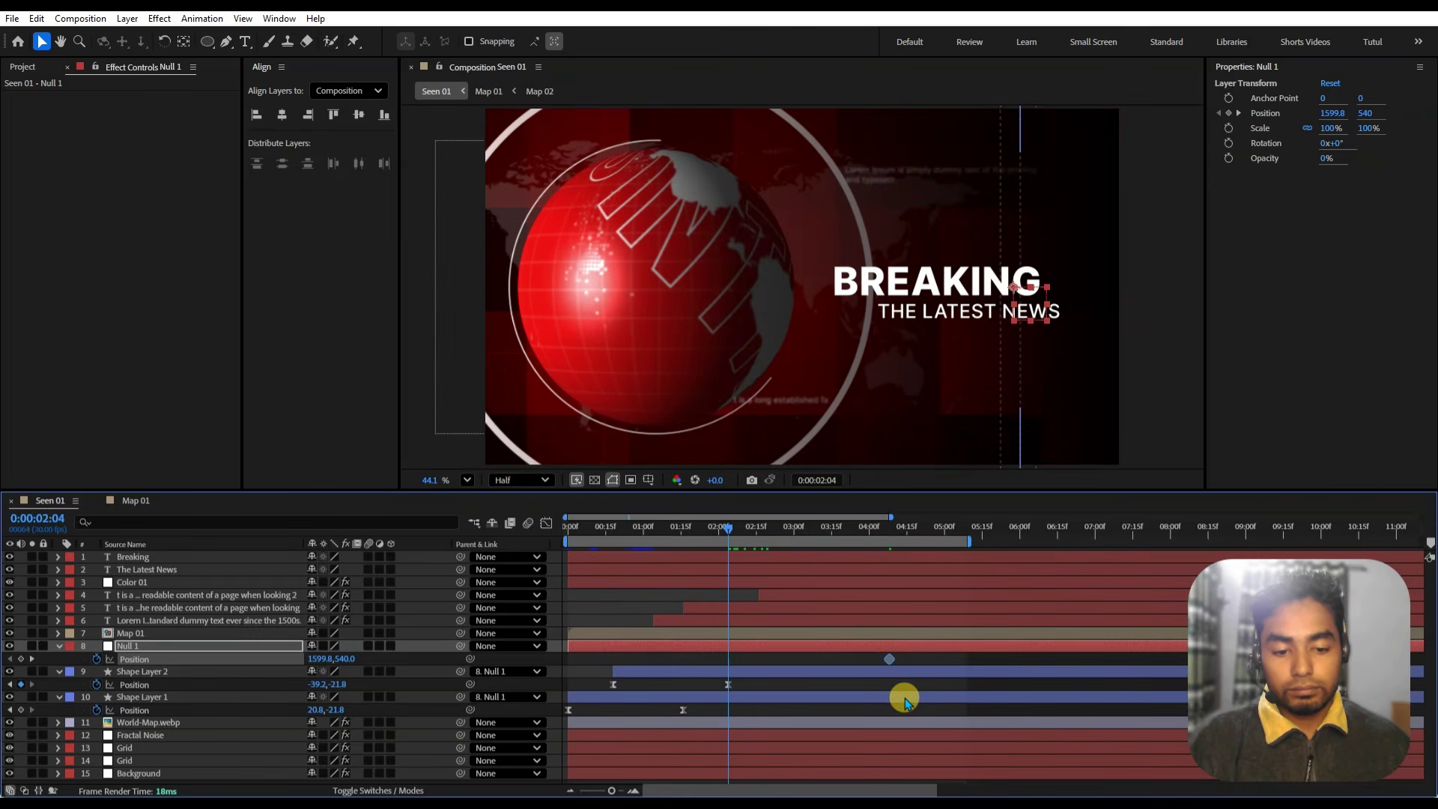
click(886, 665)
drag(887, 660, 730, 649)
- At 0:00:05:03, move the null horizontally to X 1687.8 and preview the animation from the start
drag(788, 527, 952, 528)
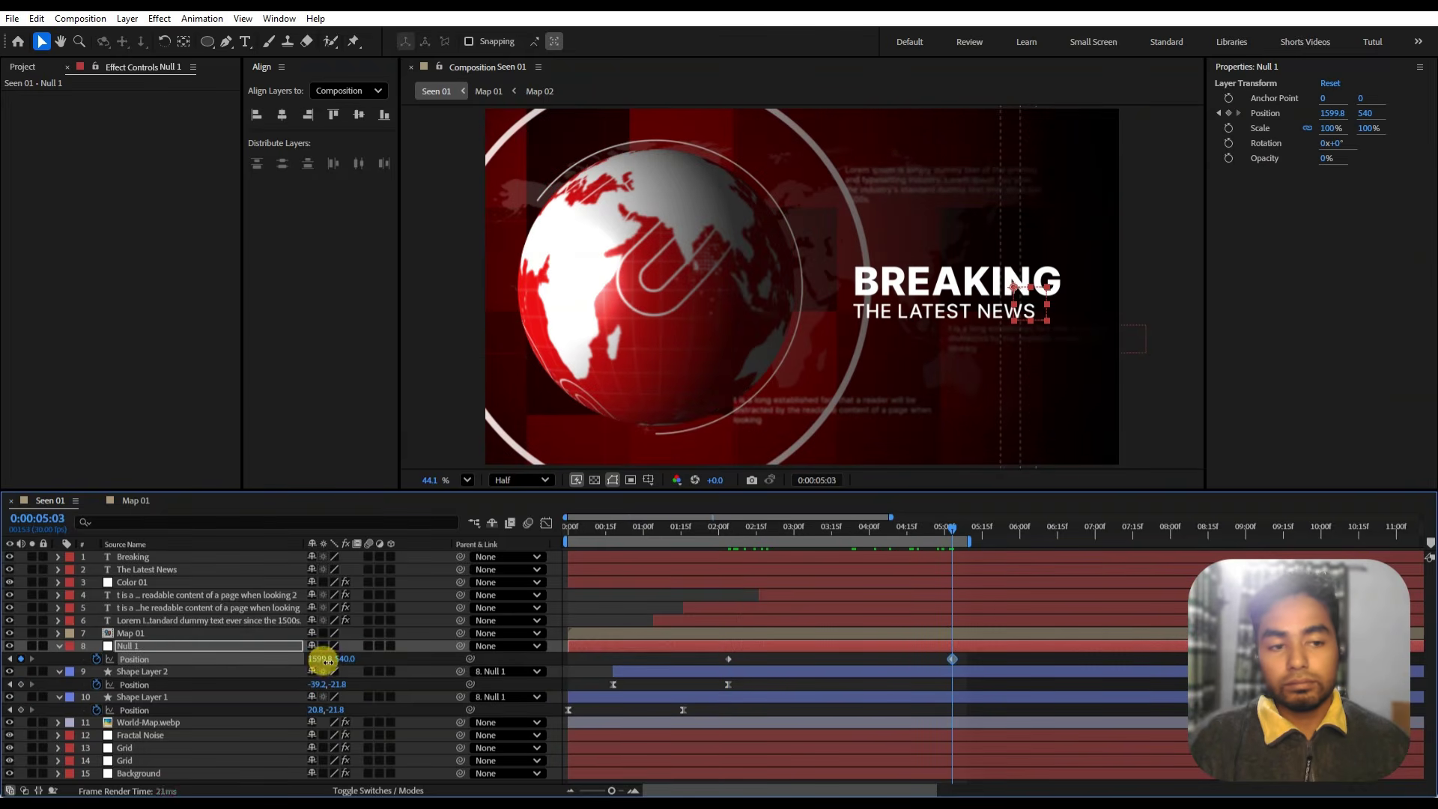
drag(328, 661, 397, 693)
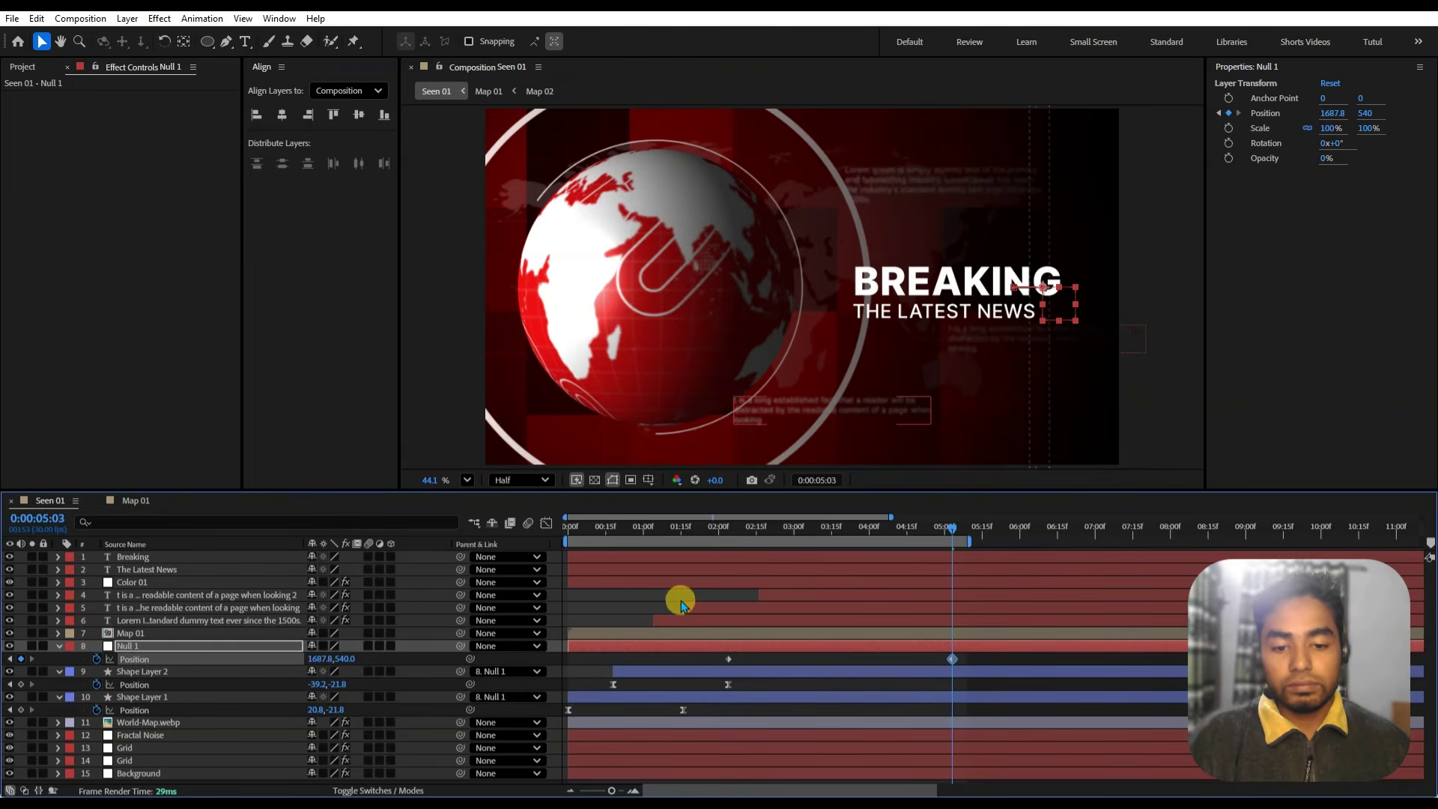
drag(680, 530, 484, 528)
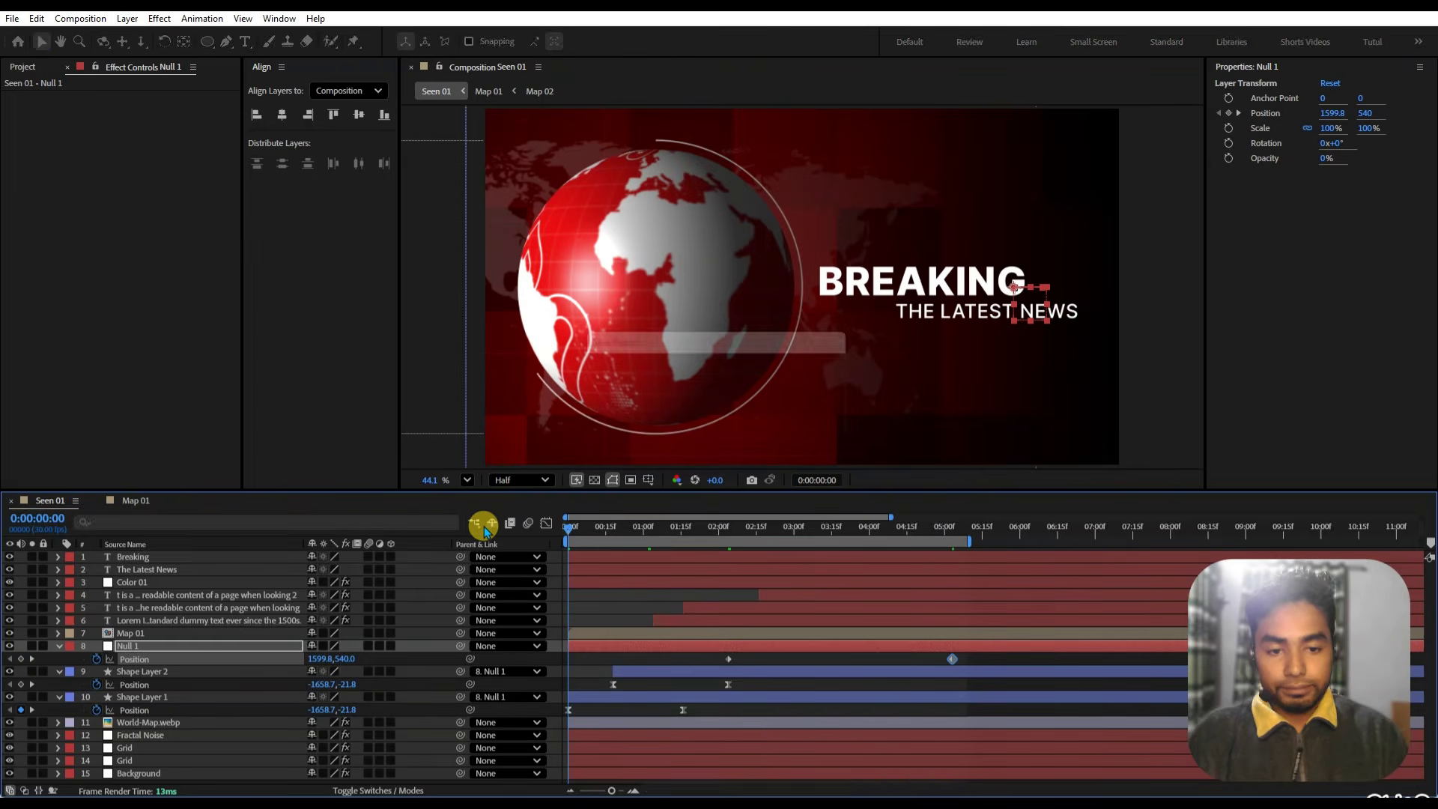
key(space)
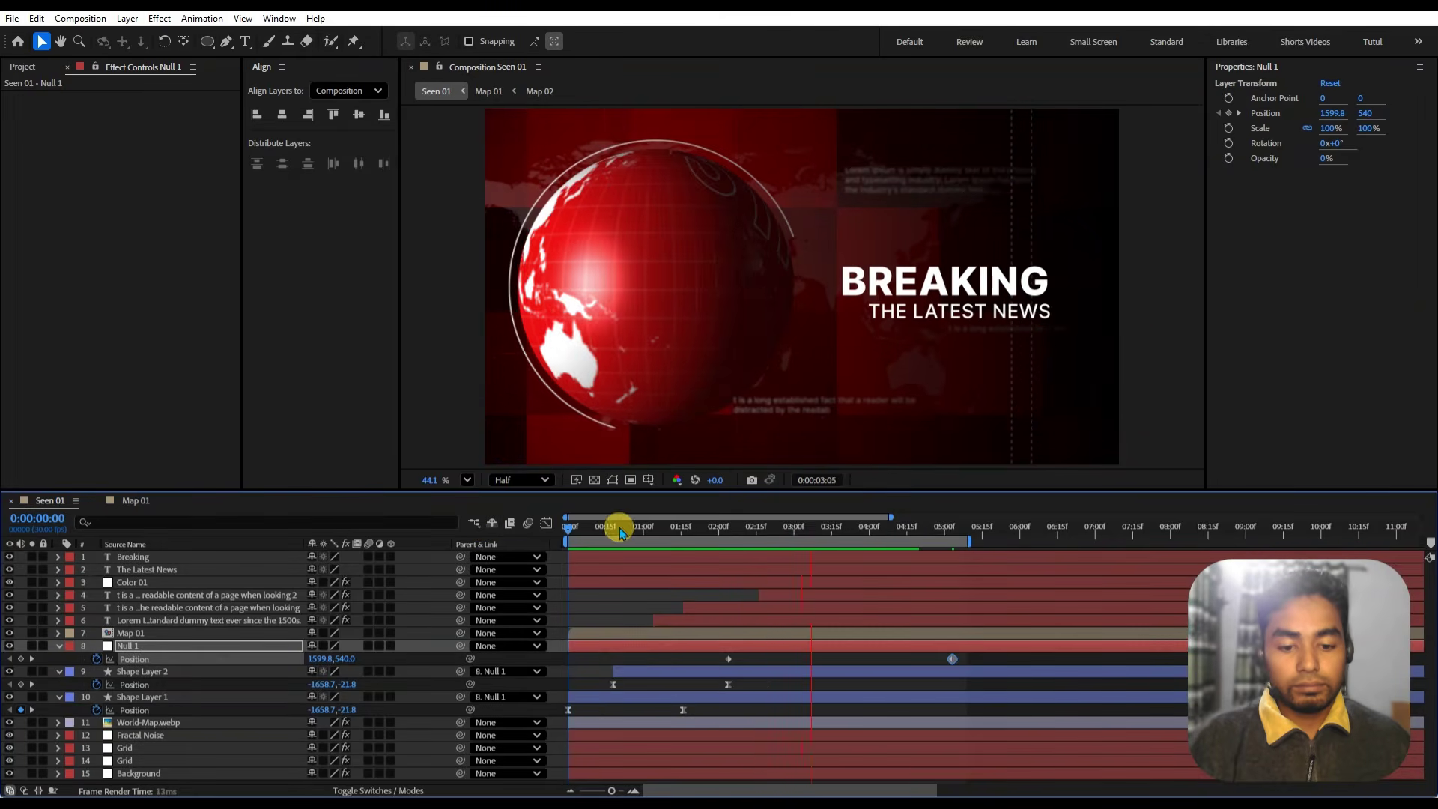
- Shift the null's first position keyframe earlier, to about 0:00:01:23, and replay the drift of the dashed lines
key(space)
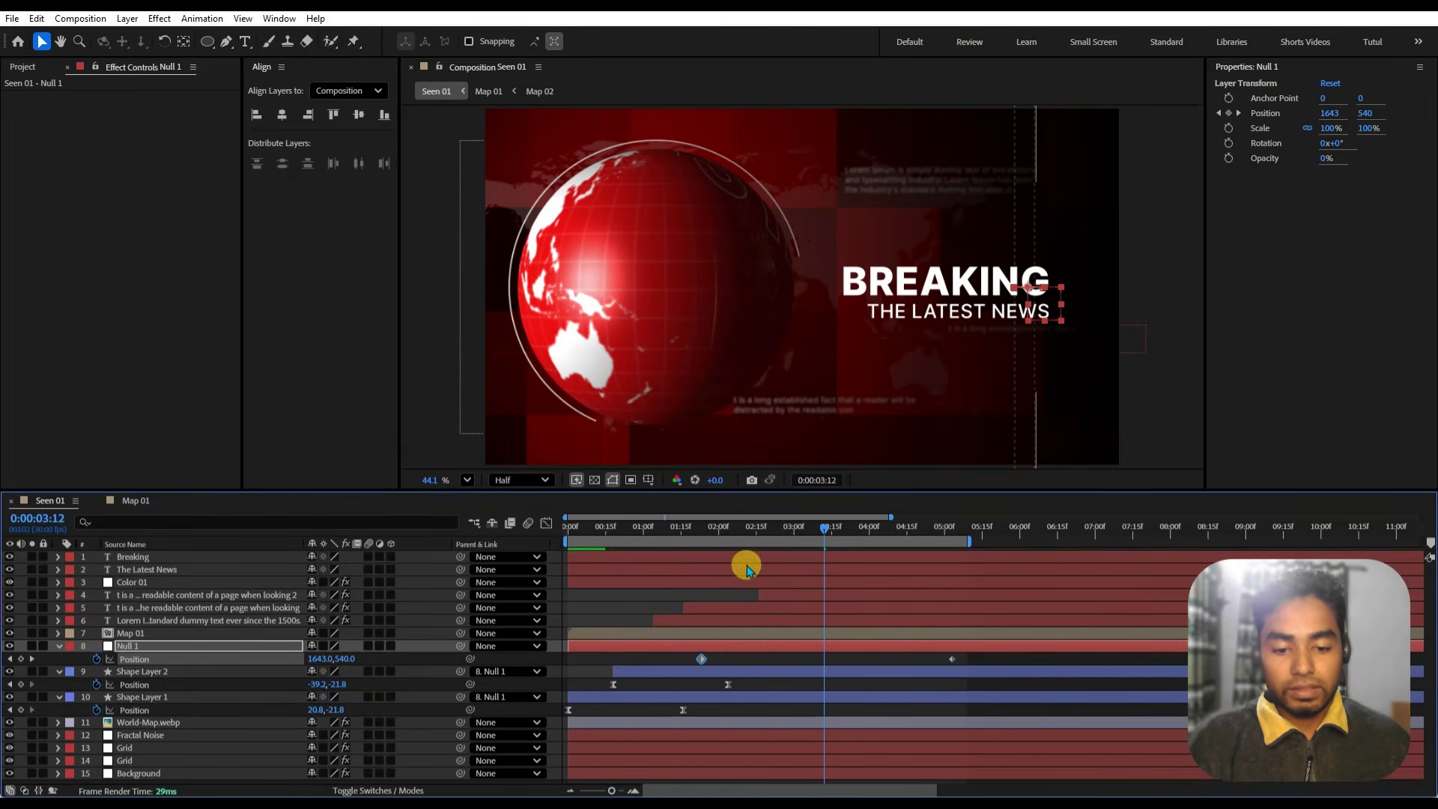
click(674, 527)
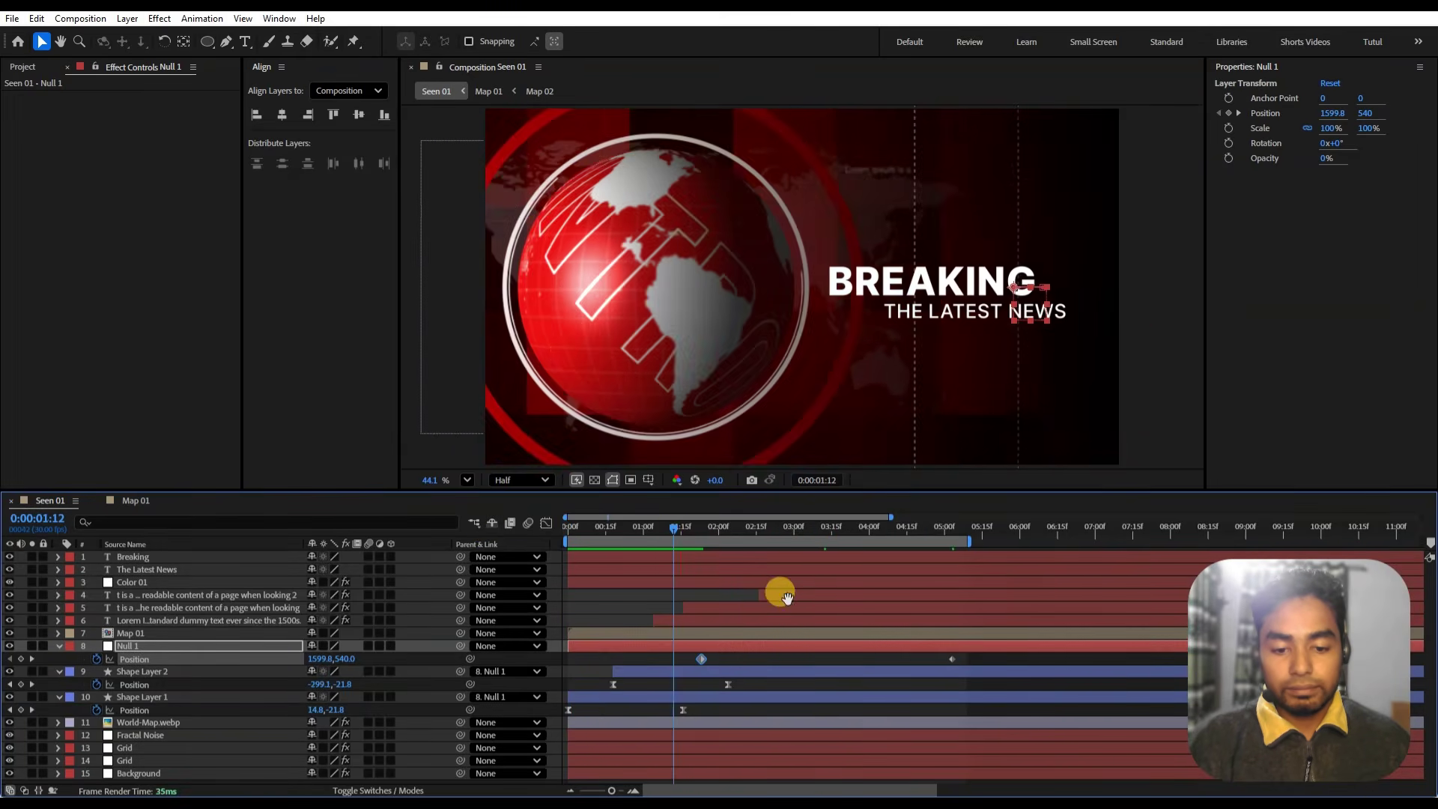
key(space)
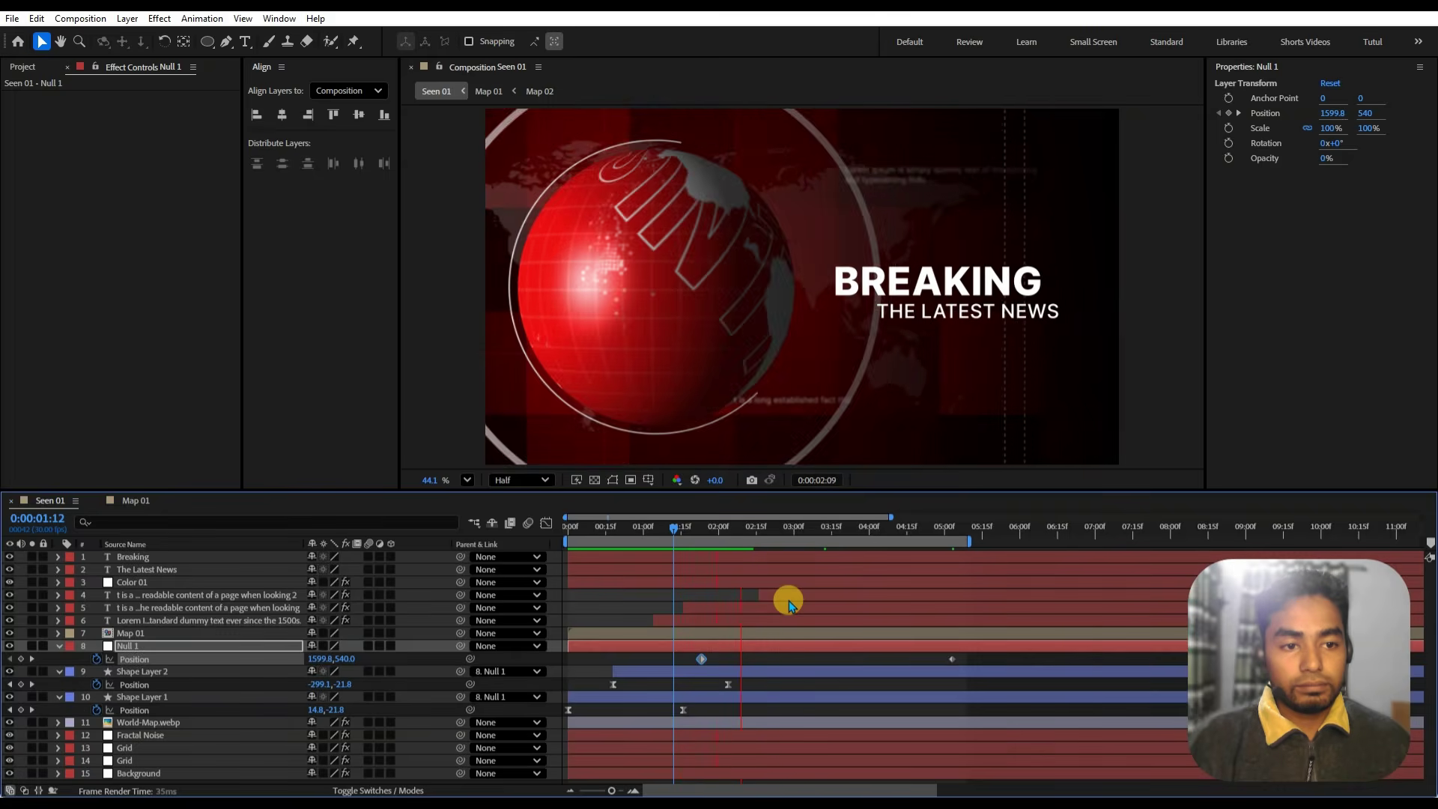
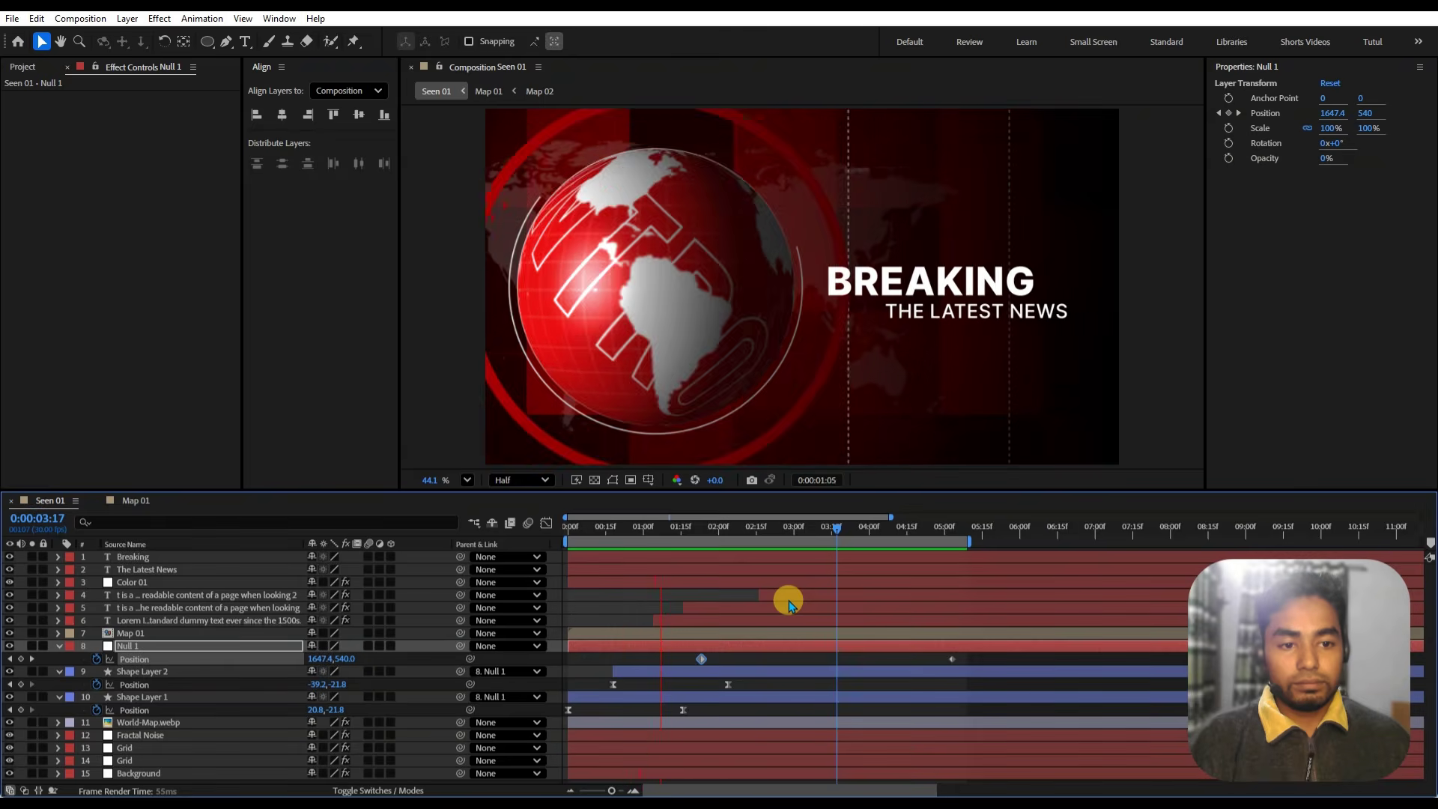
key(space)
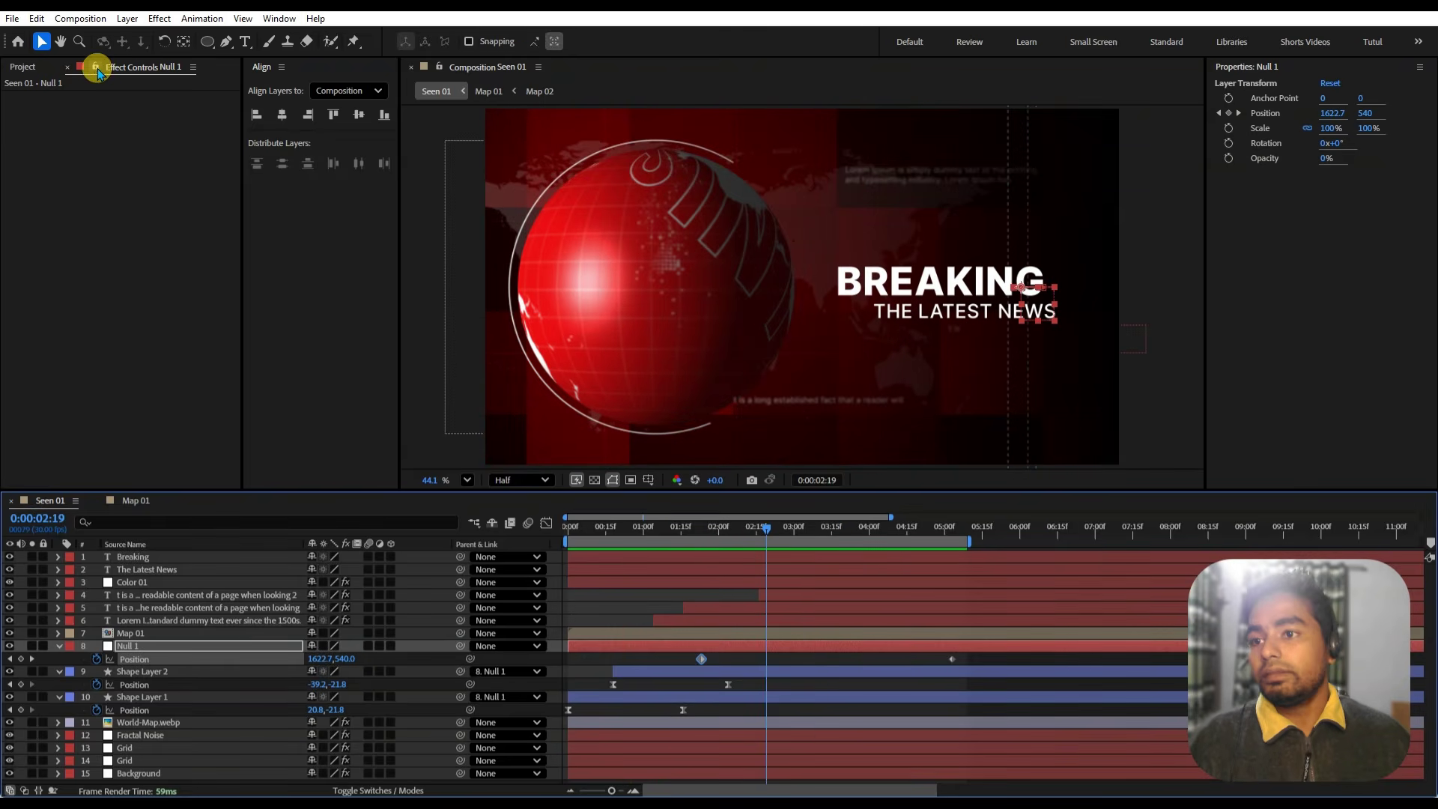
- Create a new project folder named Assets
click(18, 67)
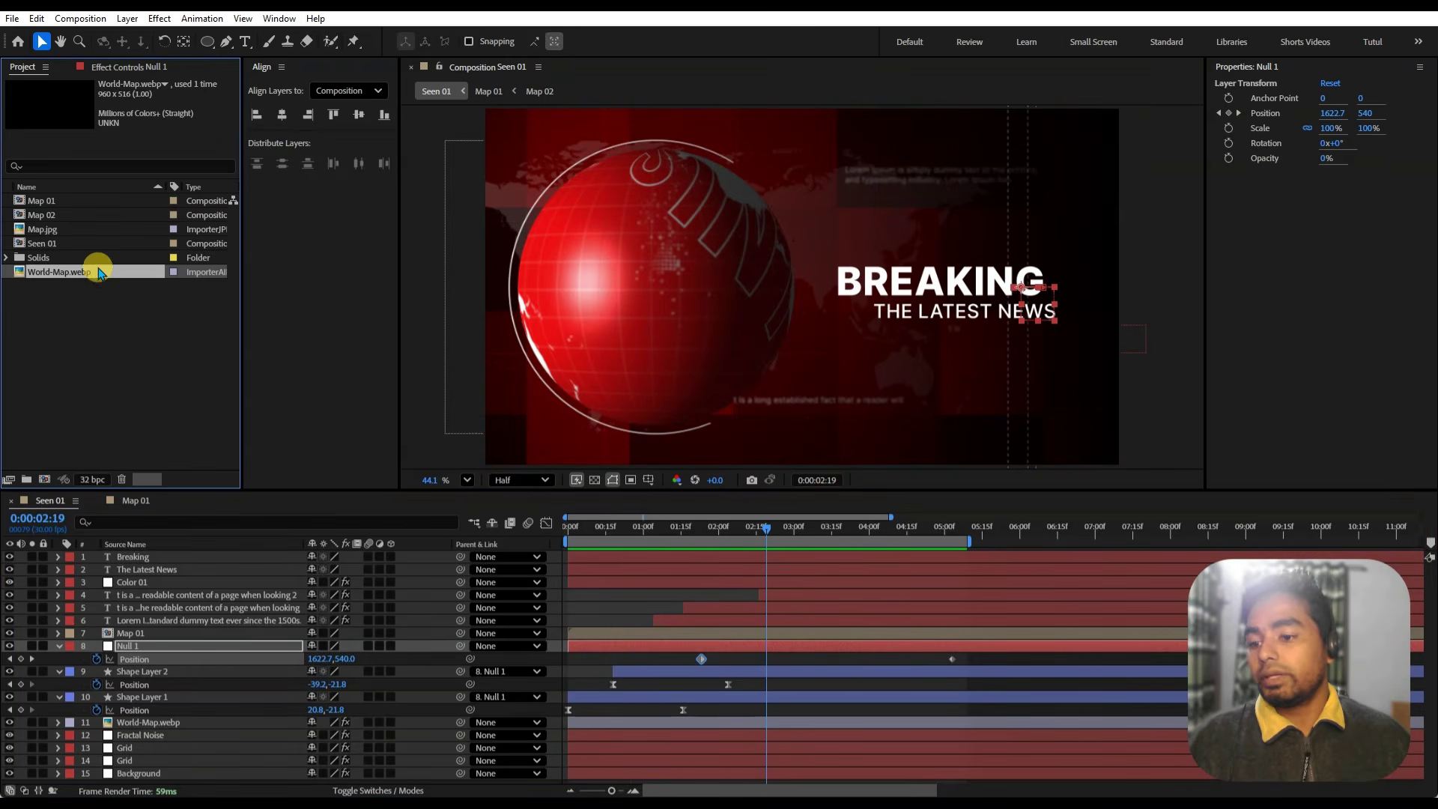
click(22, 478)
text(As)
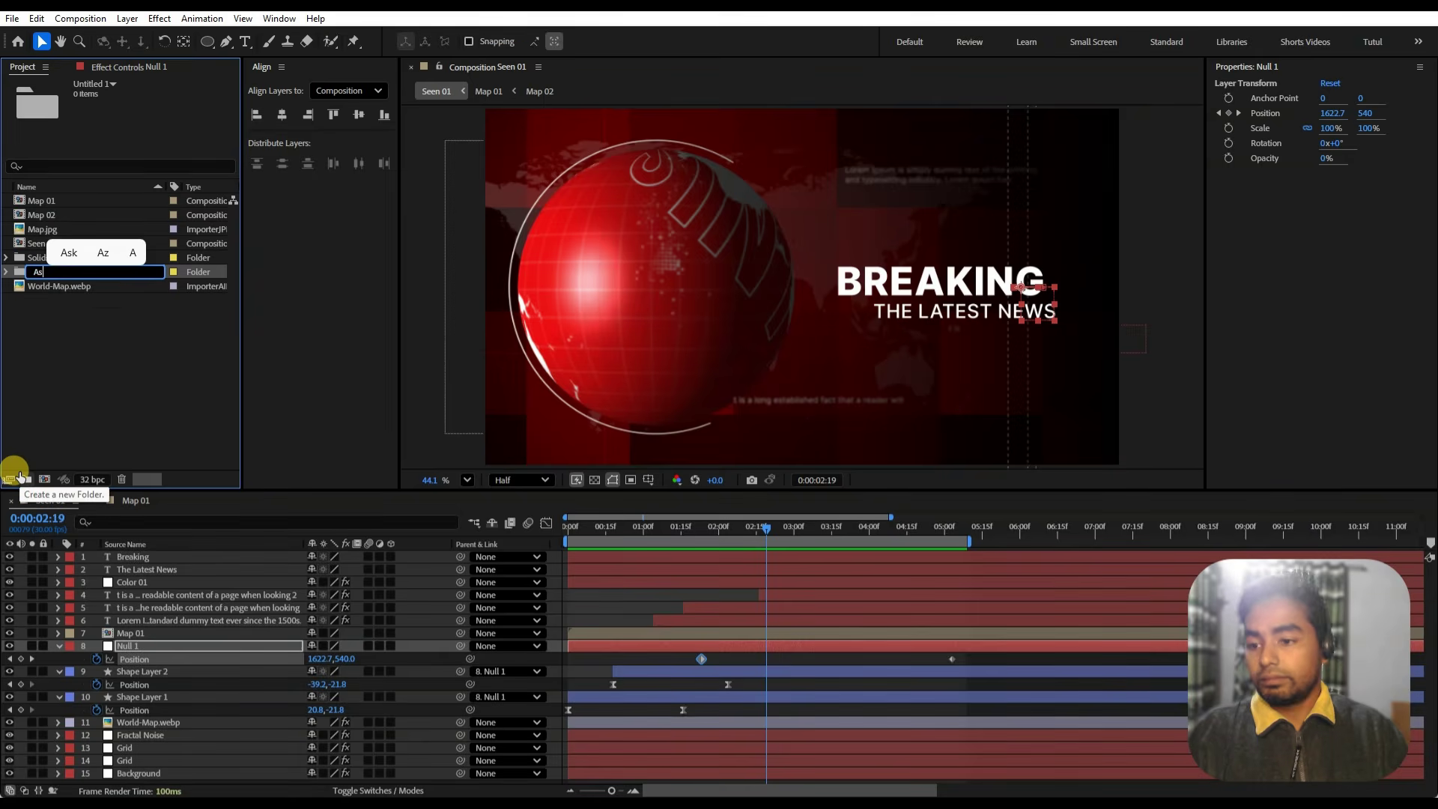
text(sets)
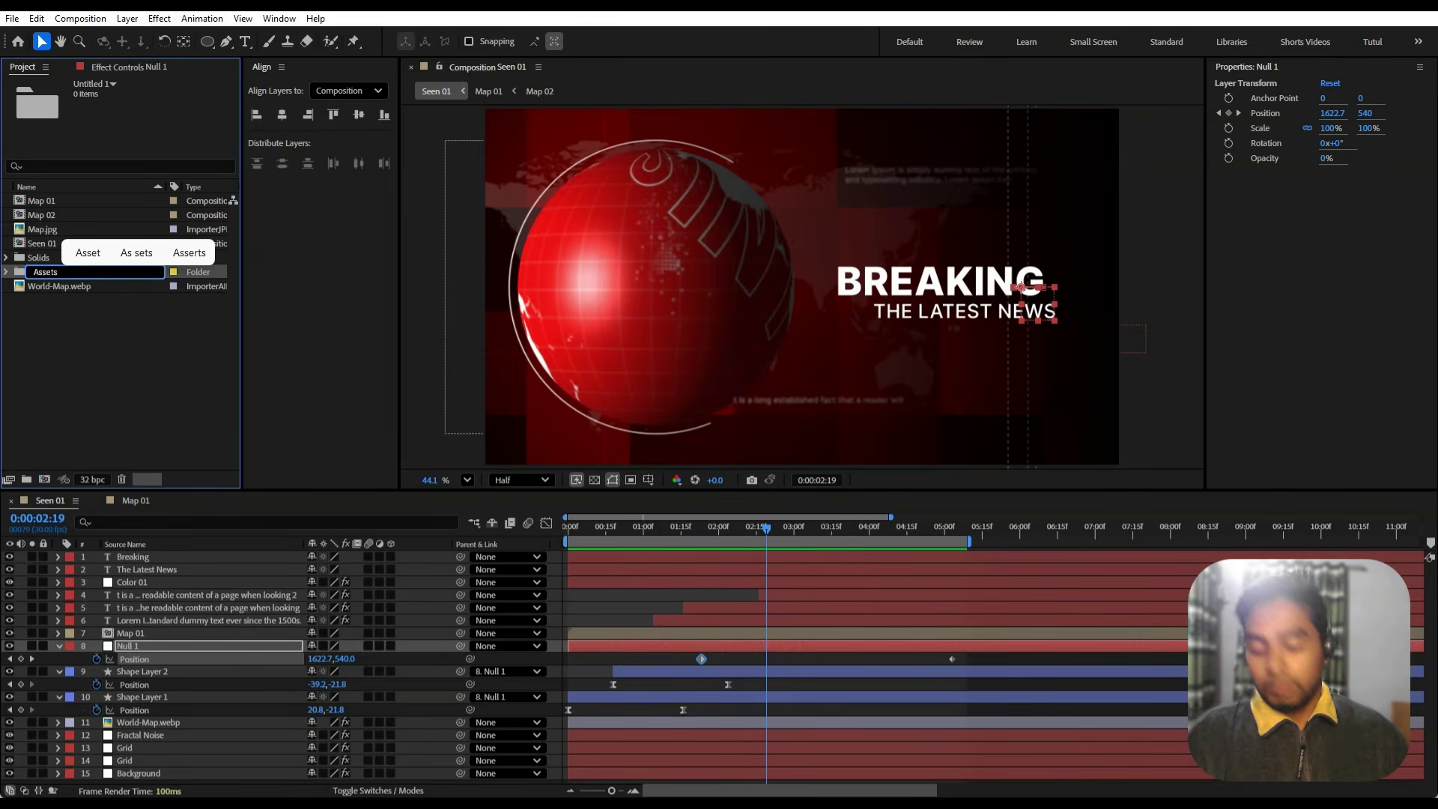
key(Return)
click(158, 450)
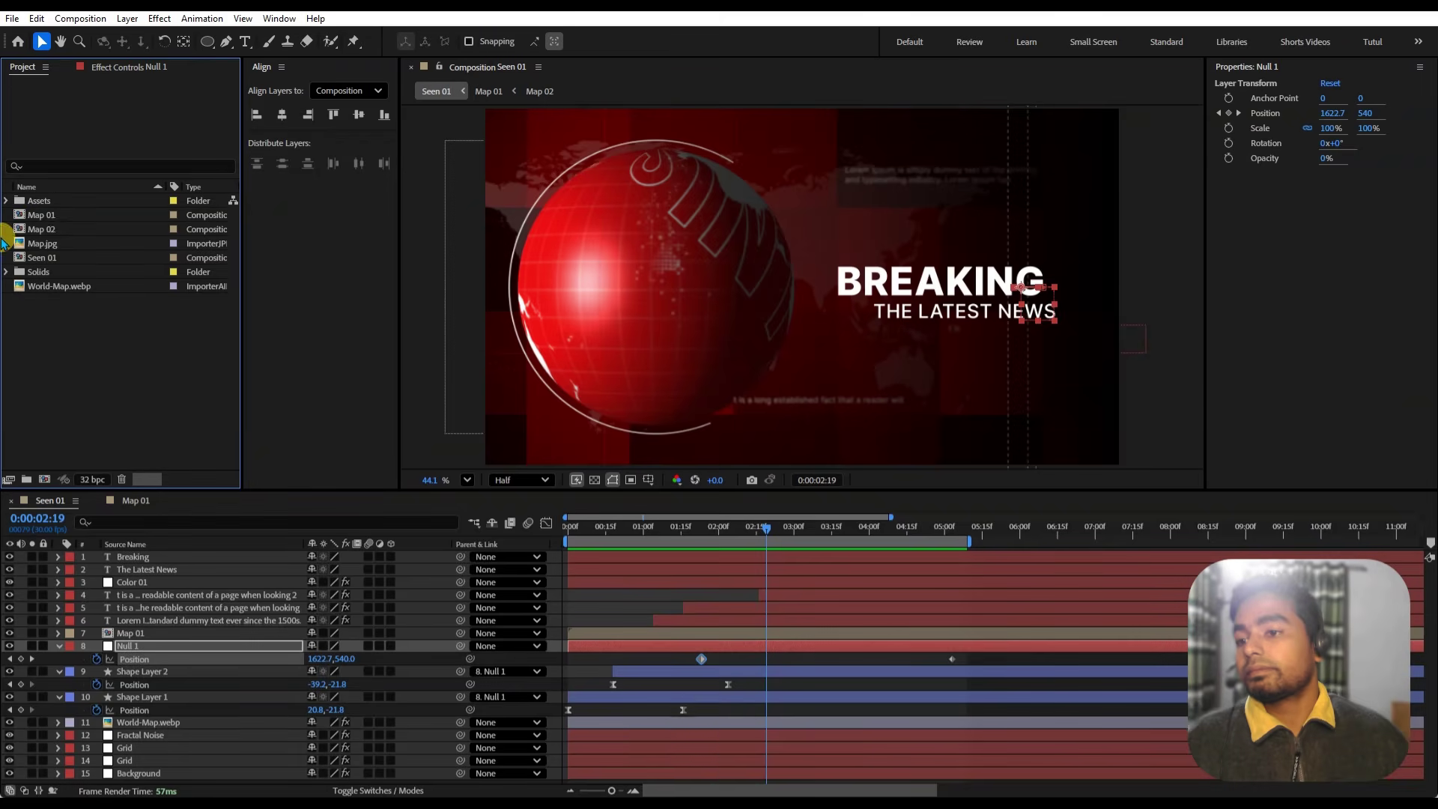
- Move Map 01, Map 02, Map.jpg and World-Map.webp into the Assets folder
click(39, 243)
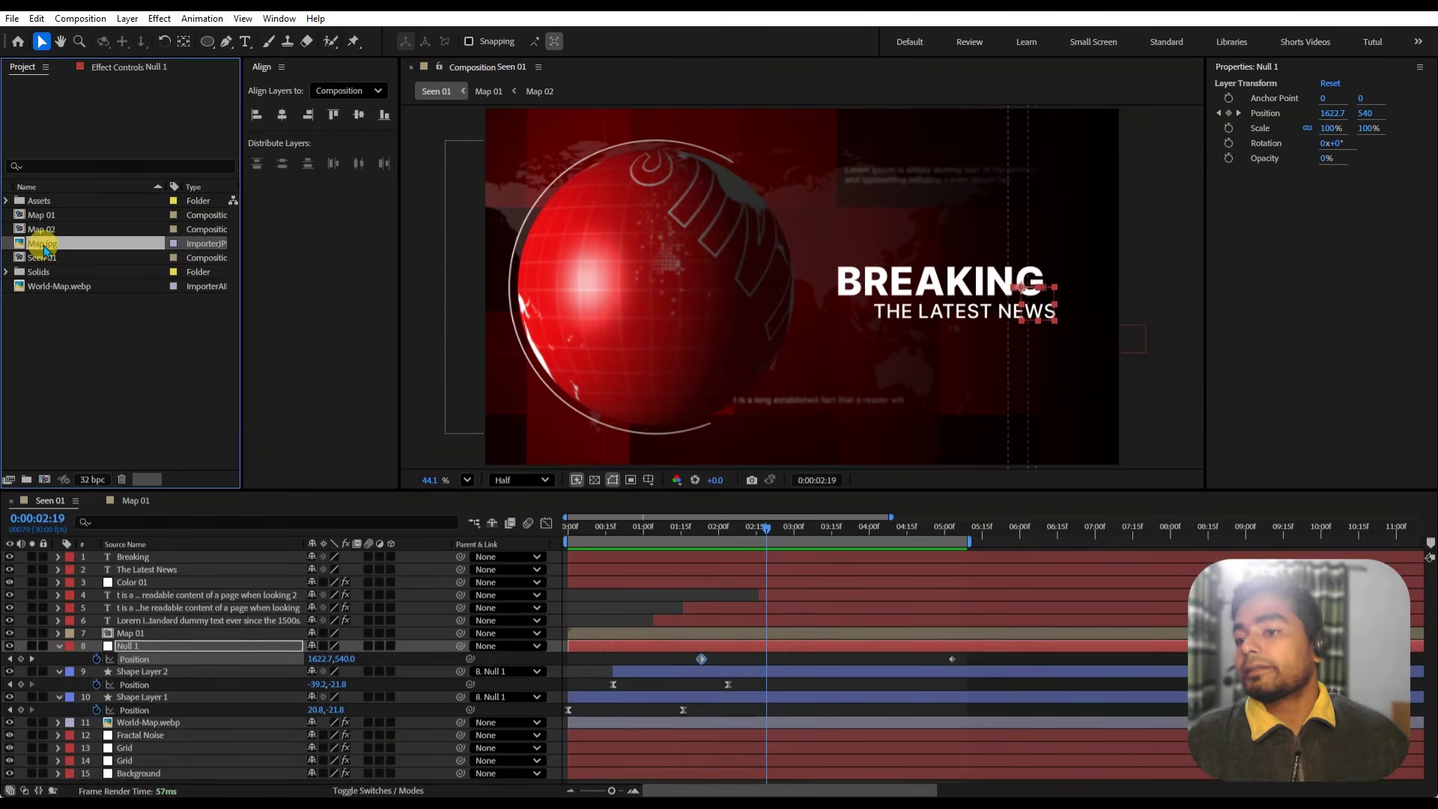
ctrl+click(48, 286)
ctrl+click(43, 217)
ctrl+click(47, 230)
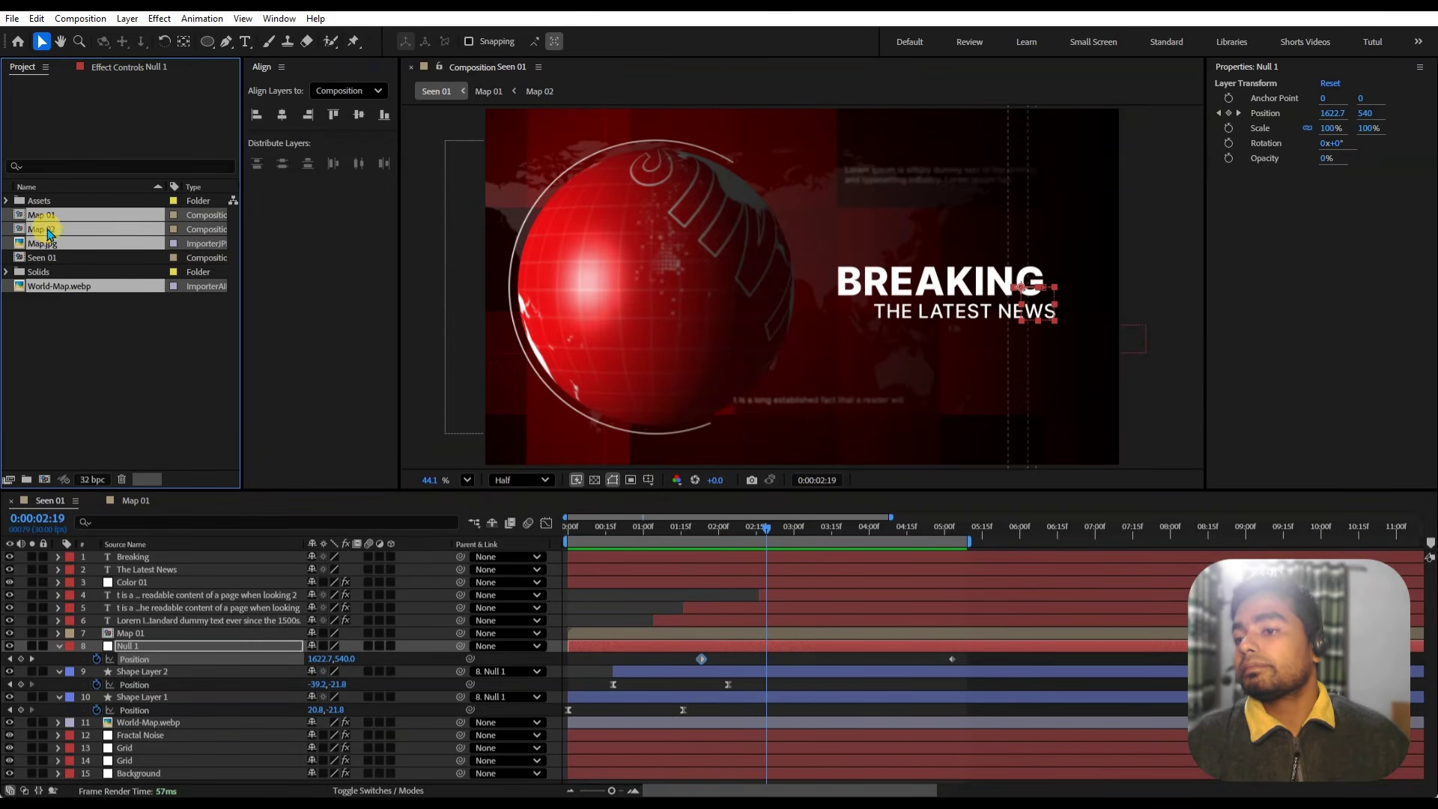
drag(52, 217, 41, 201)
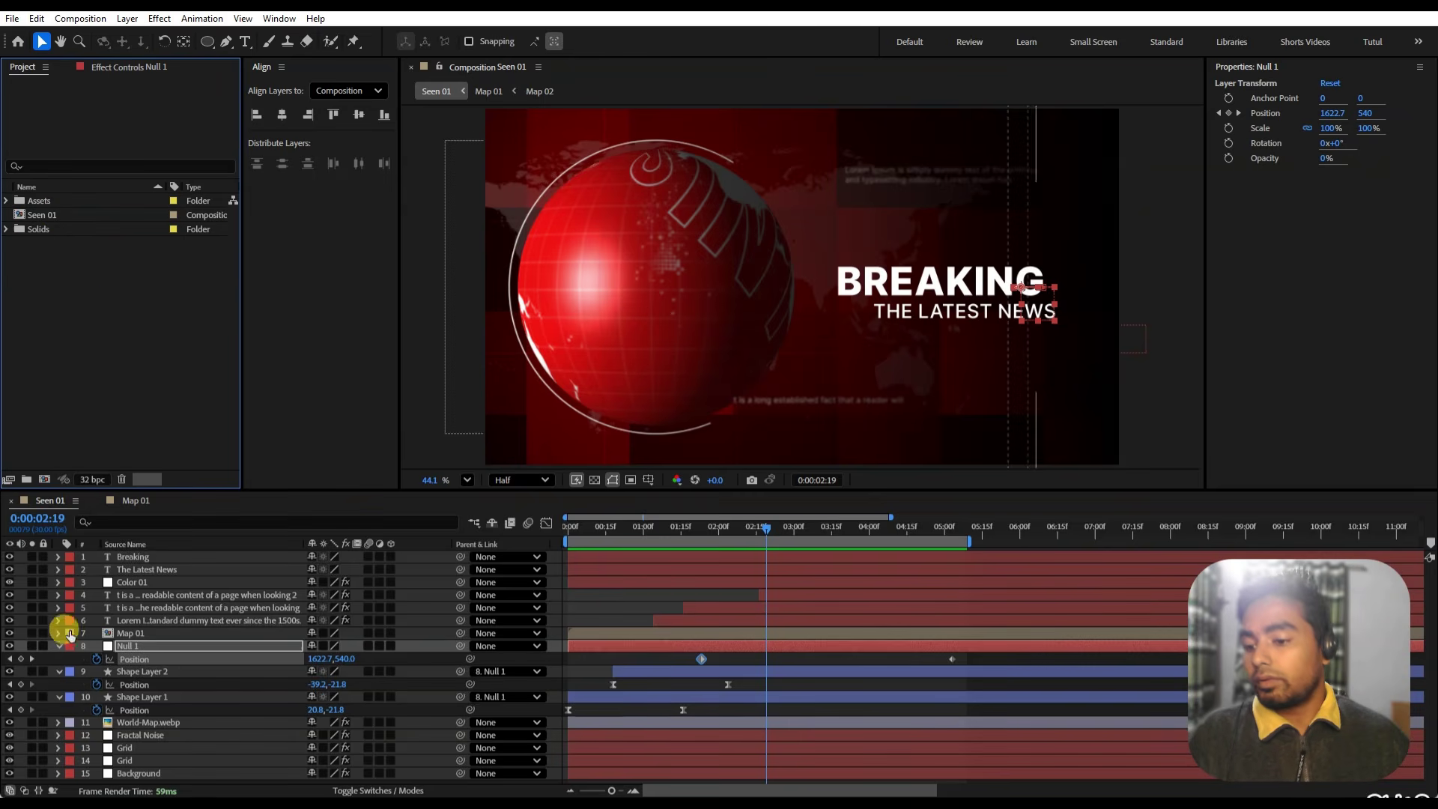
- Collapse the position properties of the null and both shape layers, and return the current time to the start
click(58, 646)
click(58, 659)
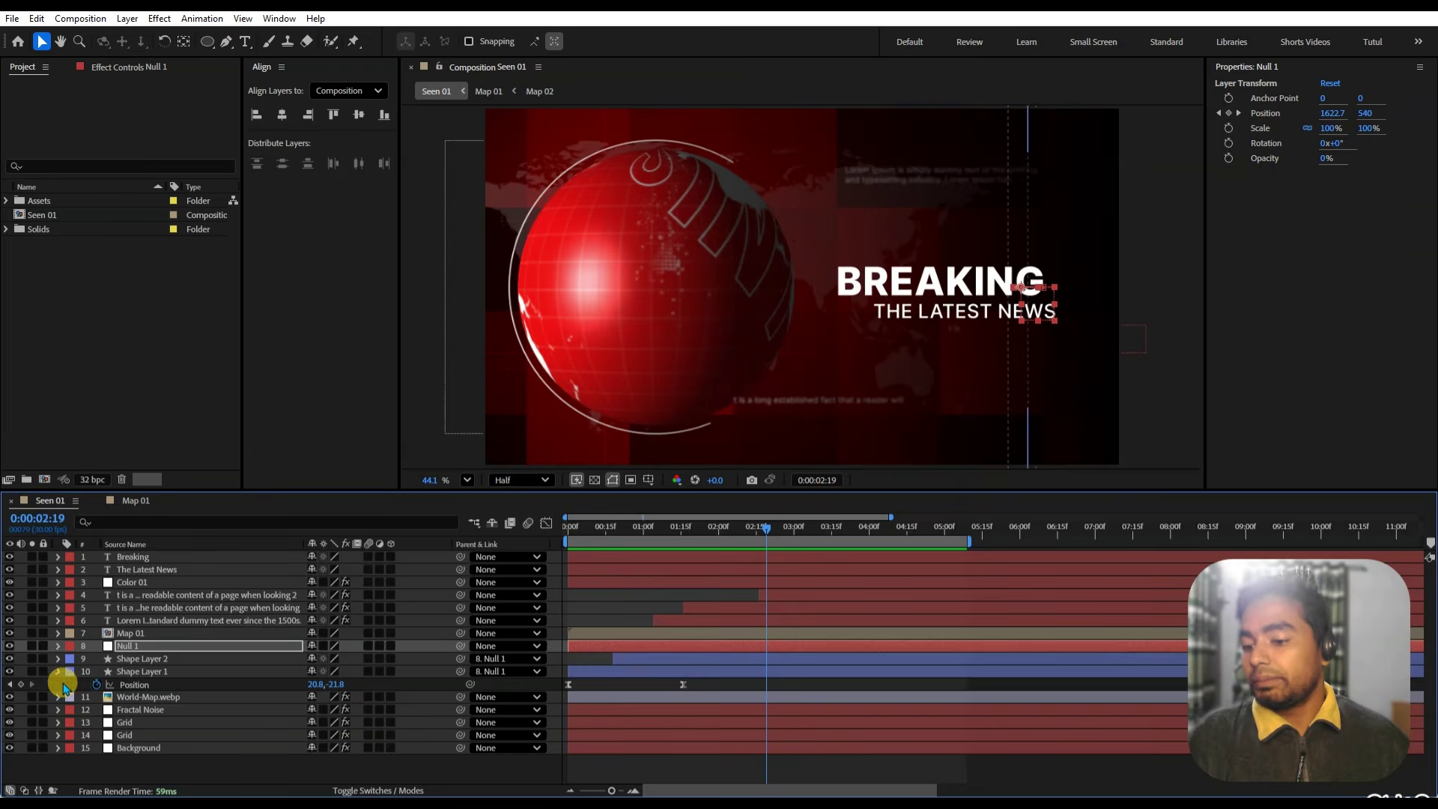
click(58, 671)
click(319, 753)
drag(808, 527, 450, 539)
- Duplicate the Seen 01 composition, close the Map 01 timeline and open the duplicate at its start
click(100, 274)
click(43, 216)
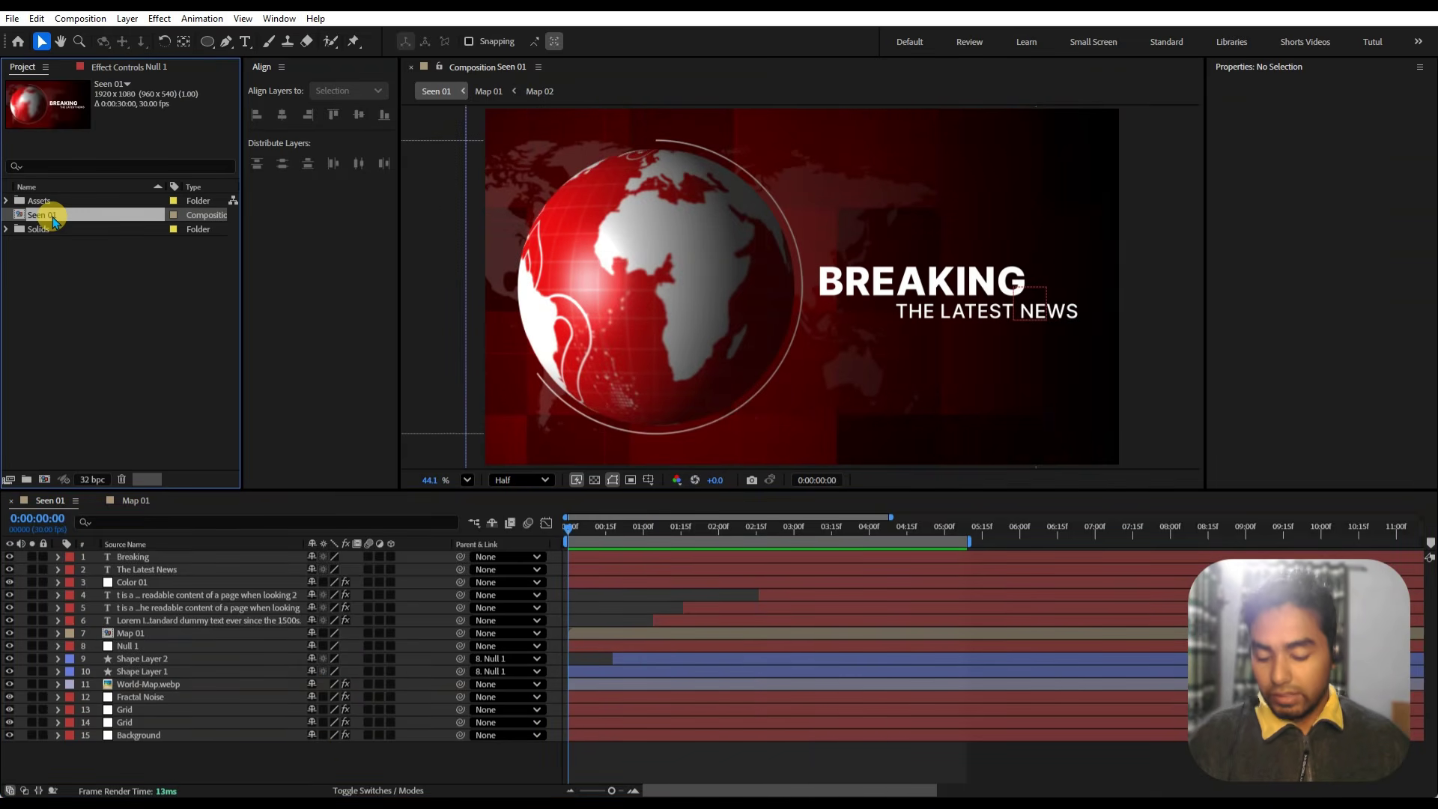
key(ctrl+d)
click(67, 279)
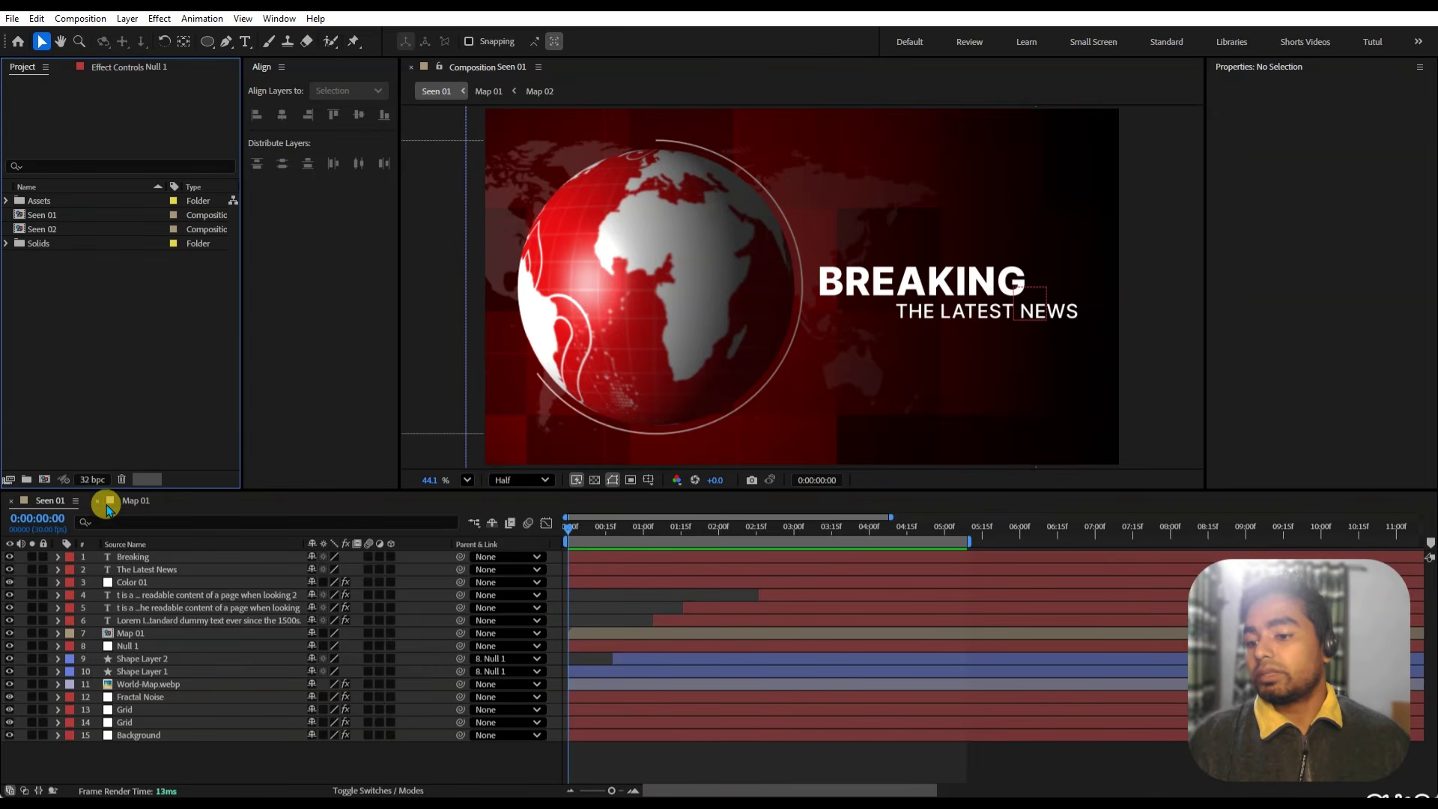
double_click(52, 230)
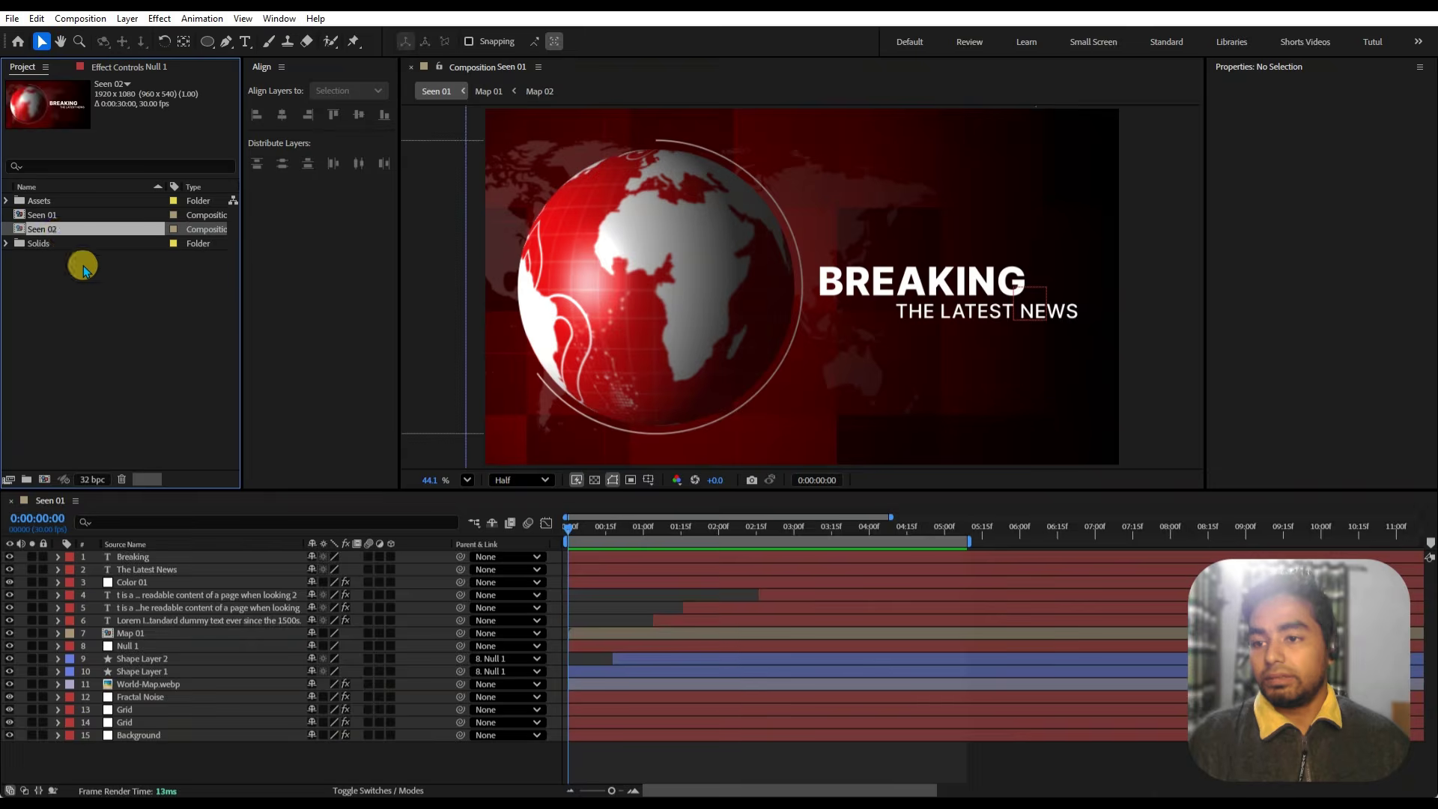
drag(606, 529, 531, 546)
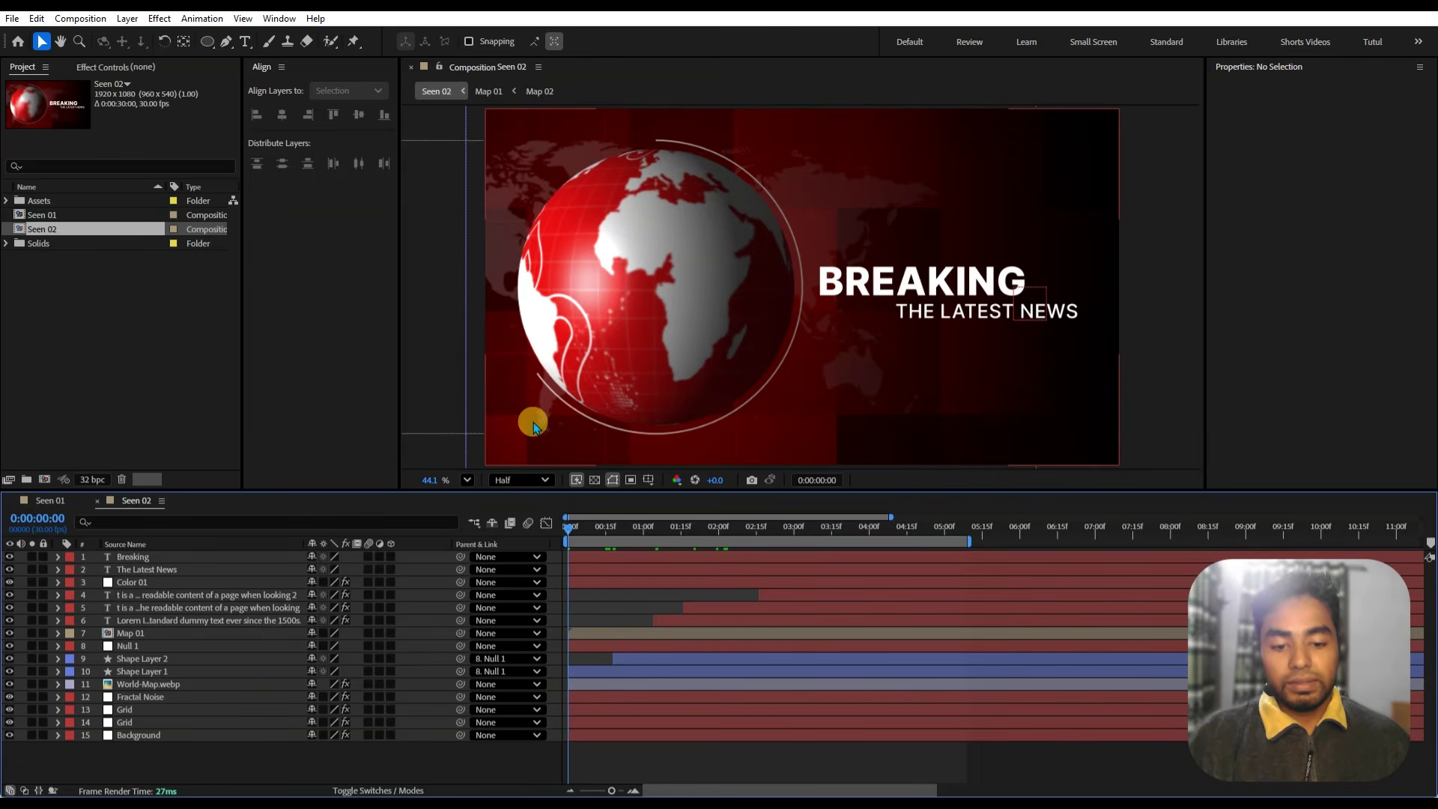
- Move the Map 01 globe layer to about X 1369, Y 865 and set its scale to 165%
click(149, 638)
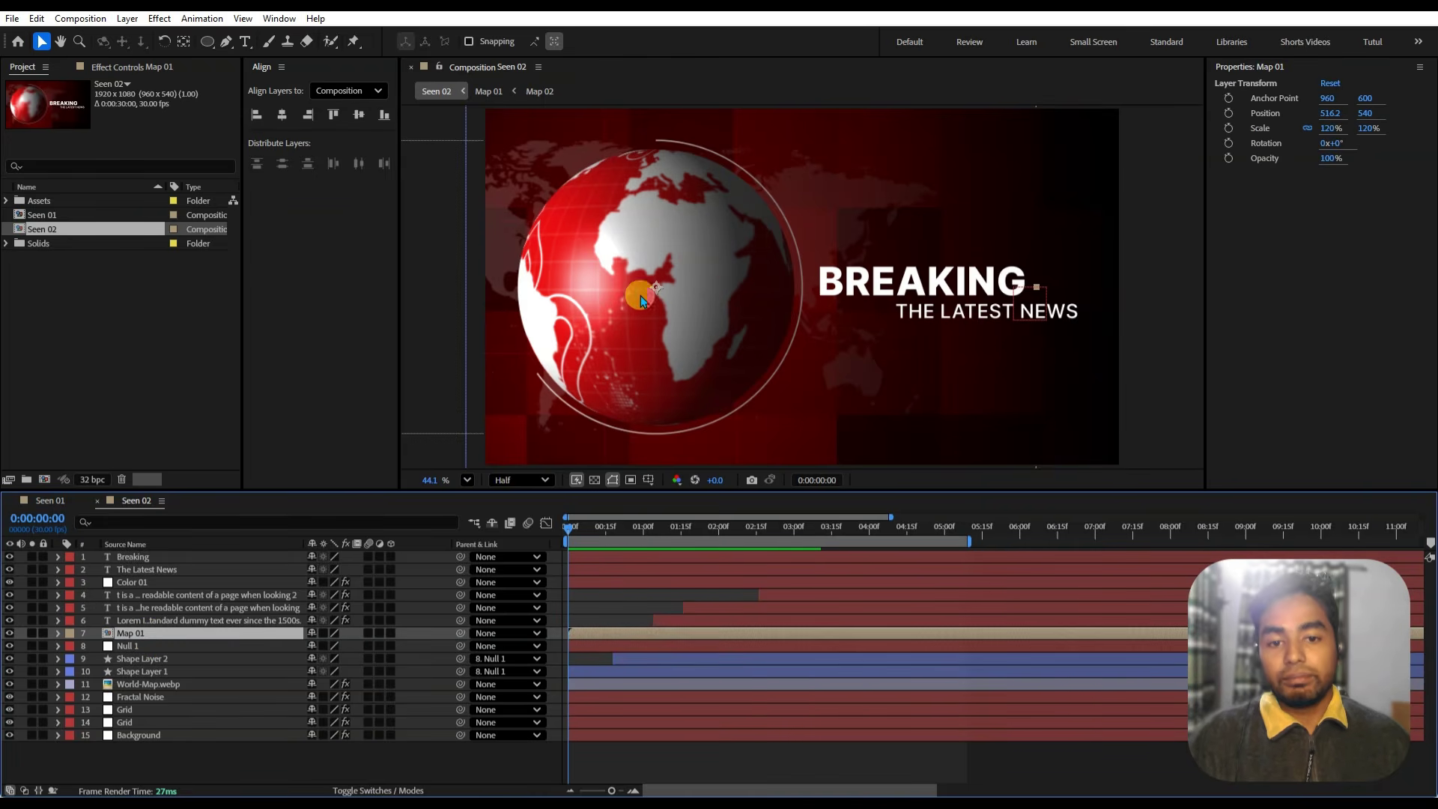
drag(661, 294, 942, 400)
key(s)
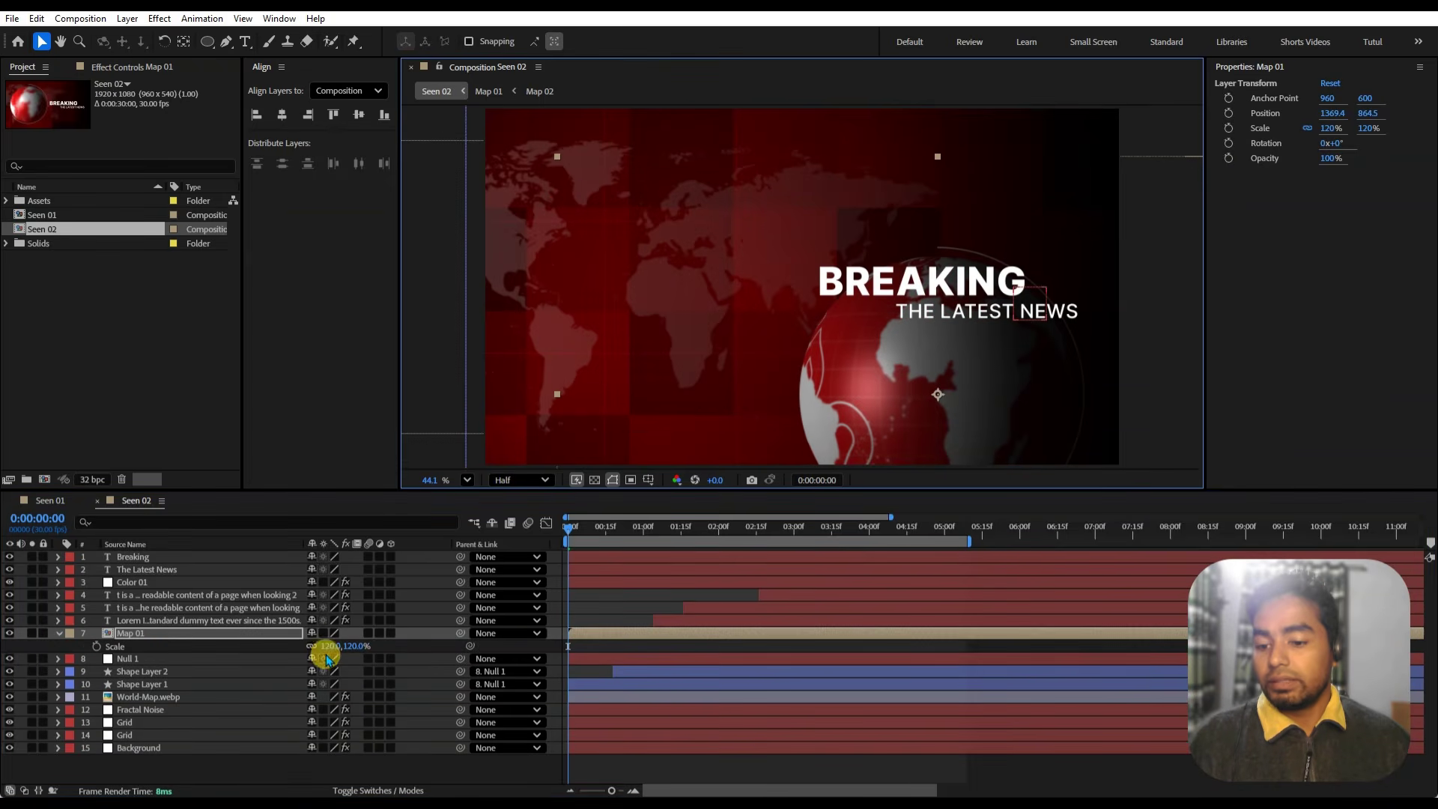
drag(334, 644, 381, 672)
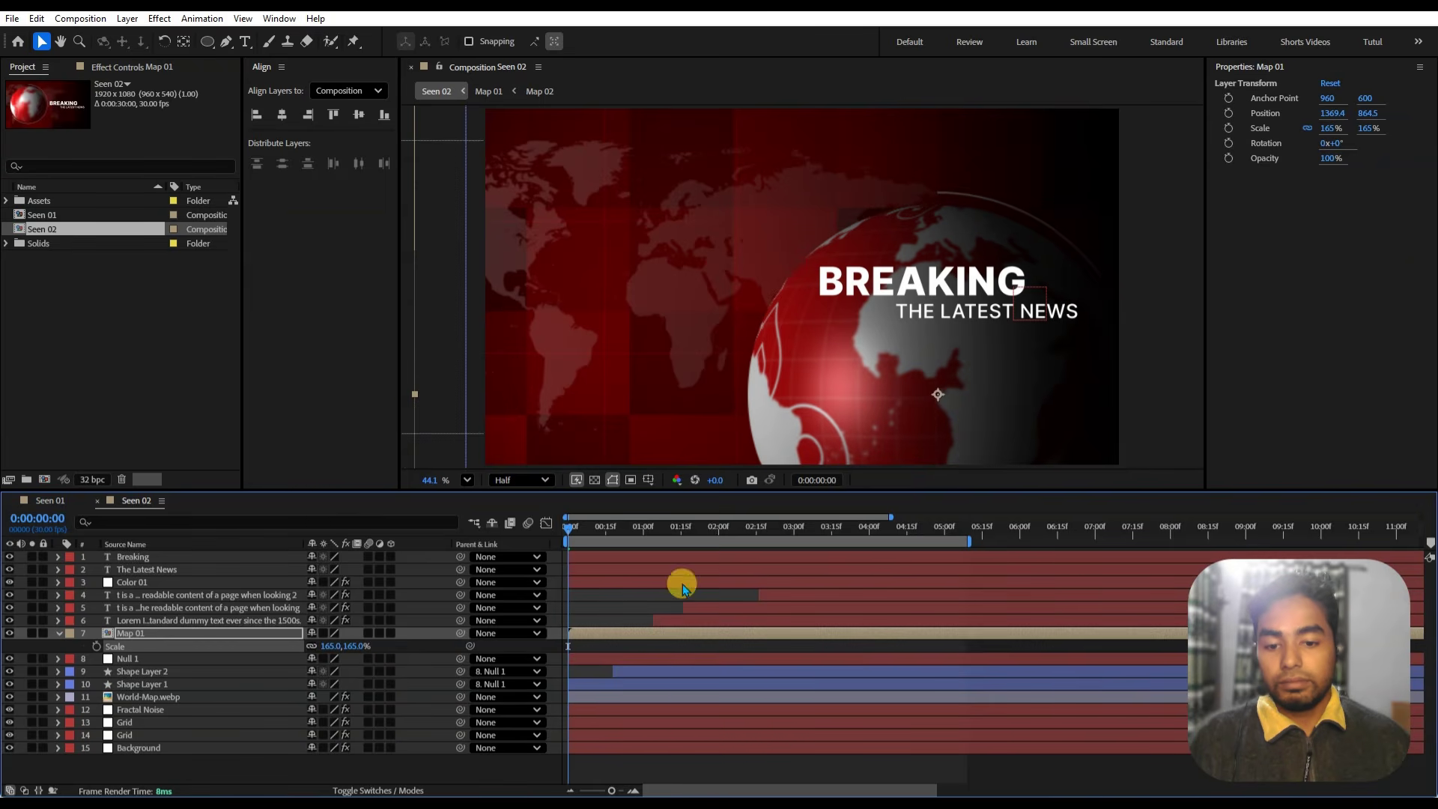
- Set the preview resolution to Full and move the current time to 0:00:01:04
click(600, 529)
click(524, 480)
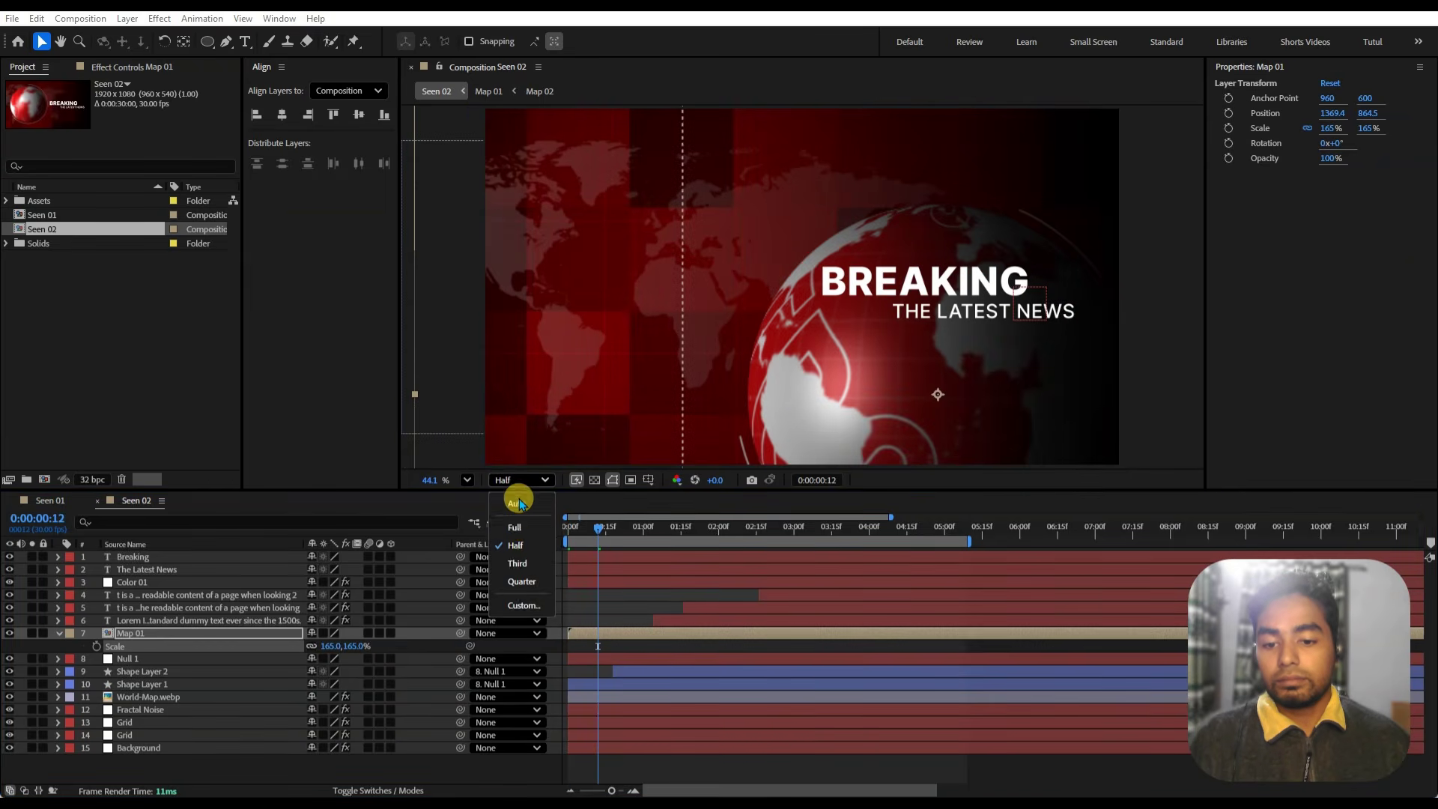
click(517, 496)
drag(629, 529, 653, 551)
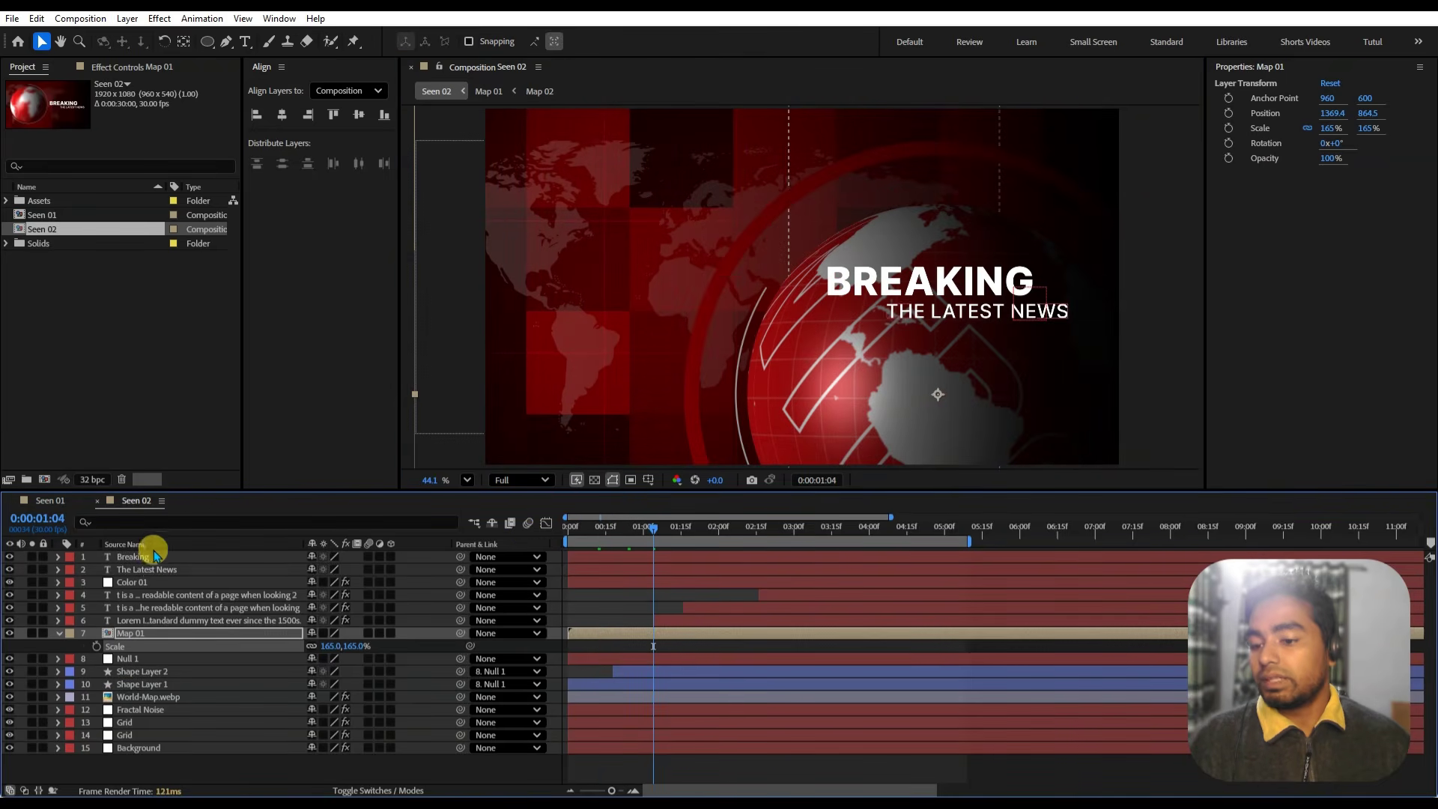
- Swap the start and end colors of the Gradient Ramp effect on the Color 01 layer
click(132, 582)
click(130, 68)
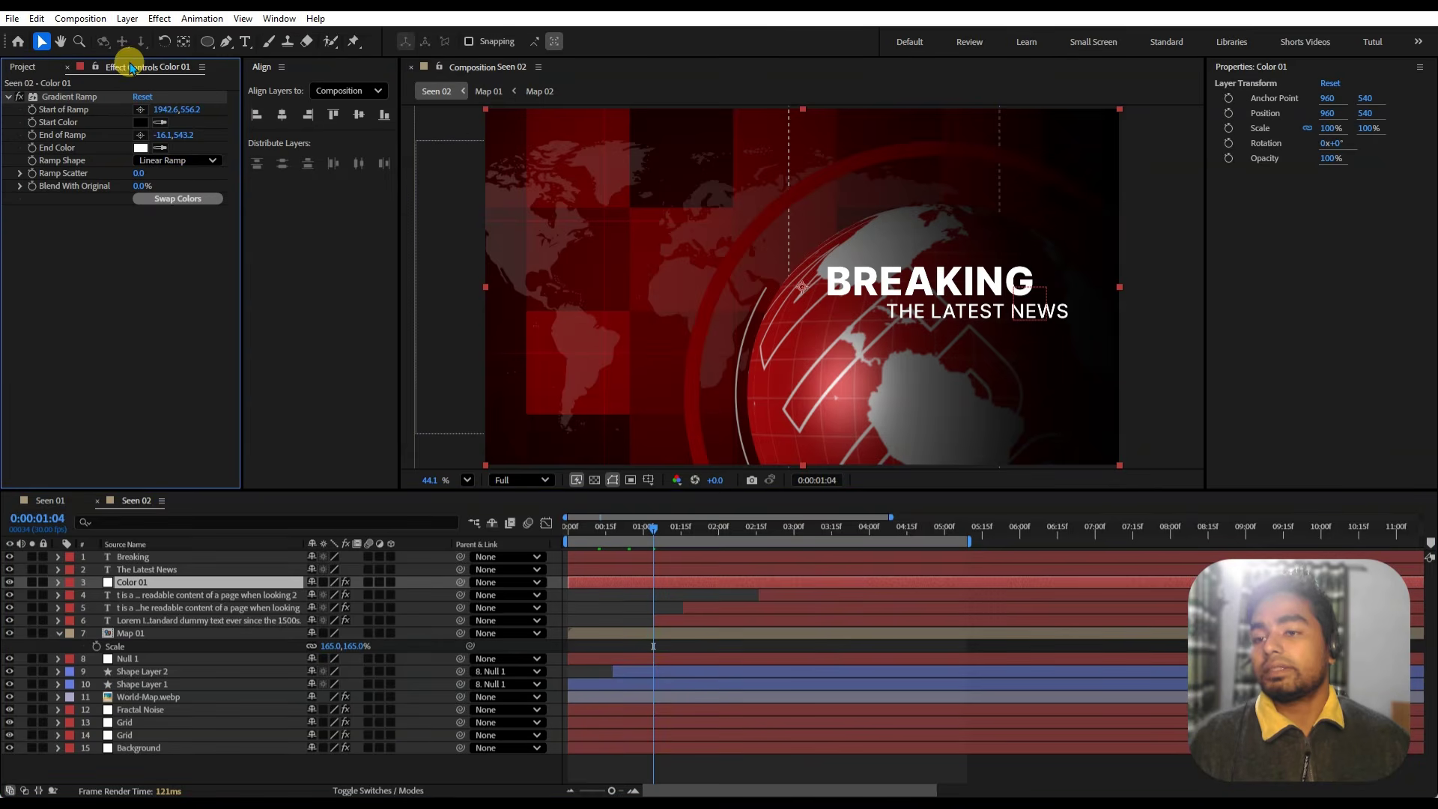
click(180, 198)
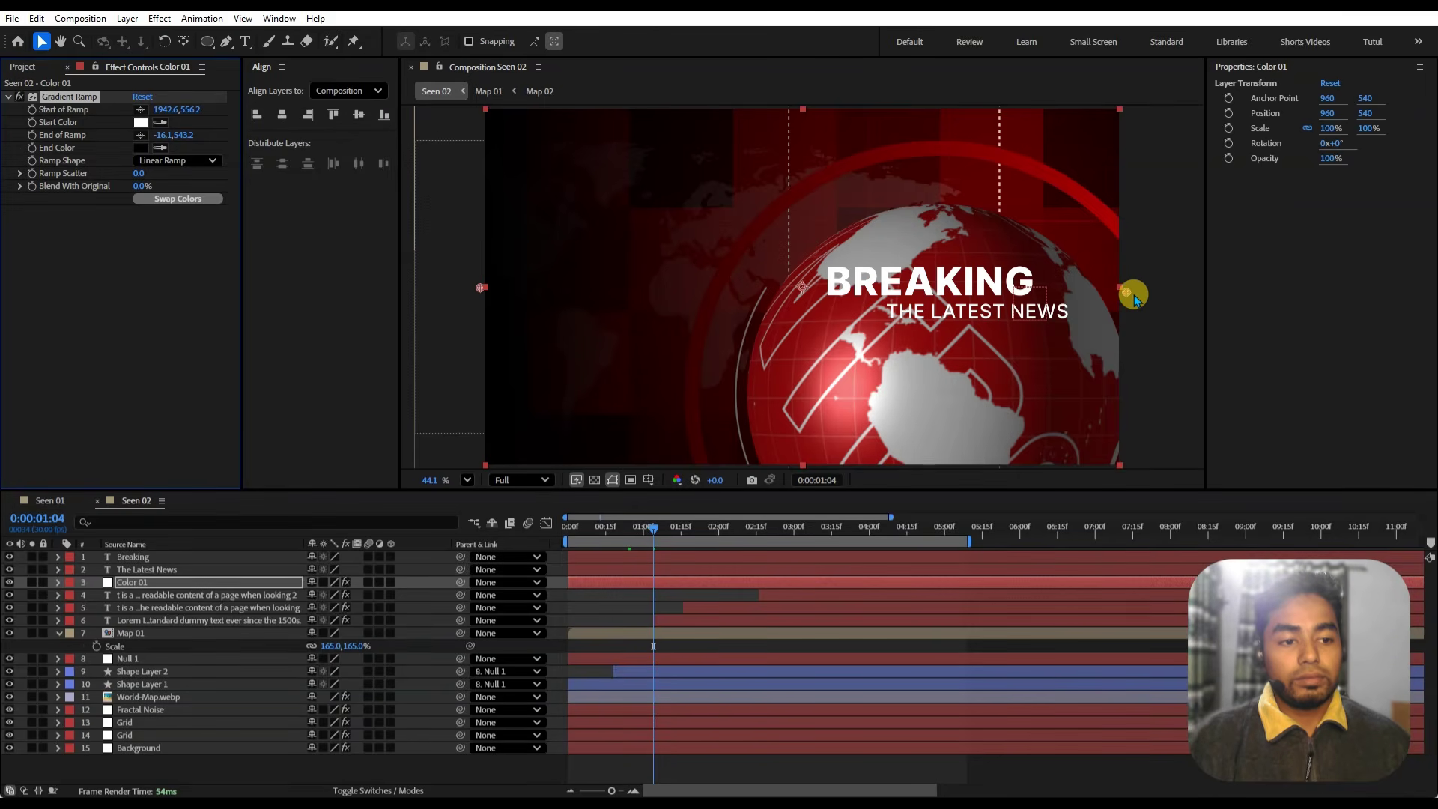
- Move the Color 01 Gradient Ramp's start point to about 1557, 518 and its end point to about -633, 482
drag(1128, 292, 930, 275)
drag(480, 286, 276, 268)
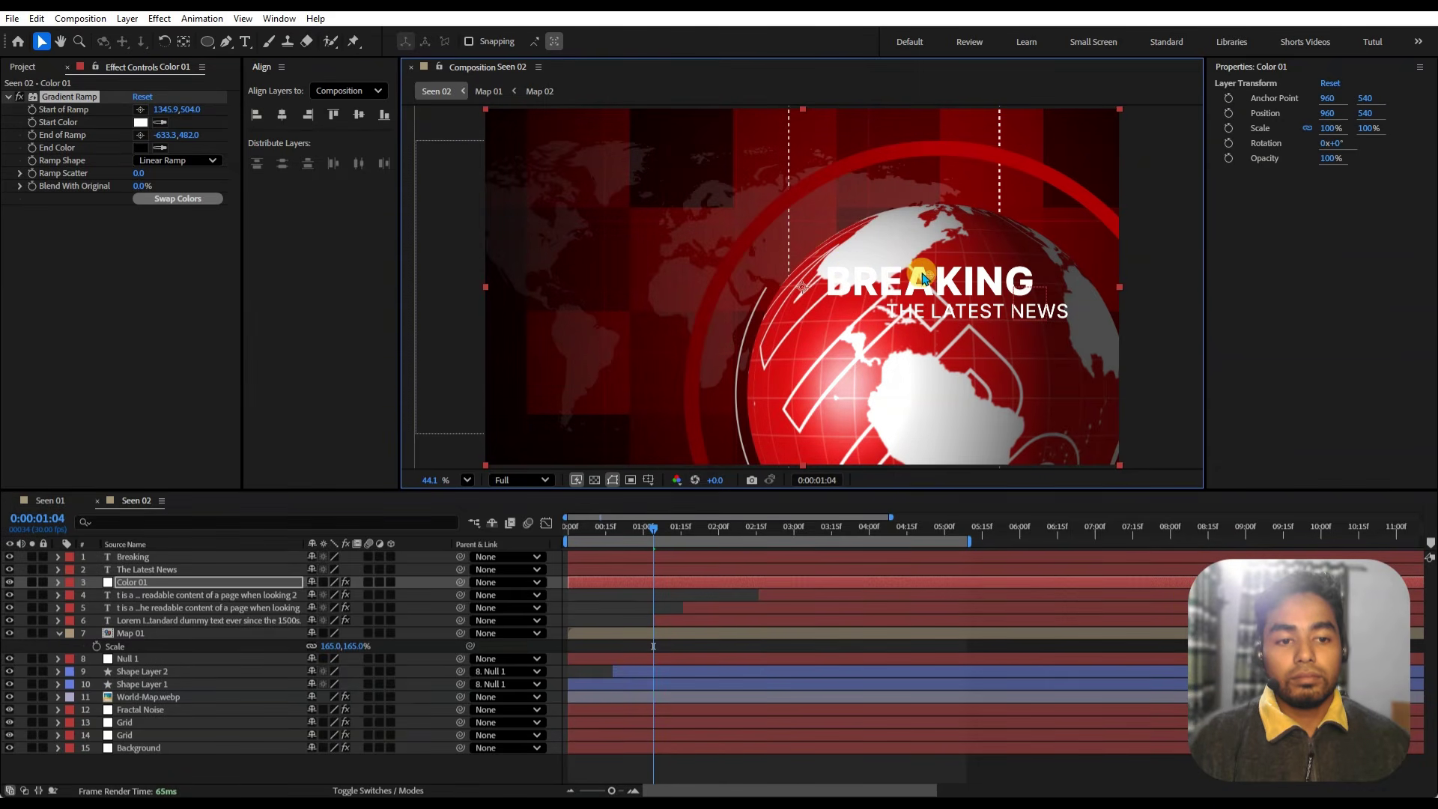
drag(934, 281, 1006, 283)
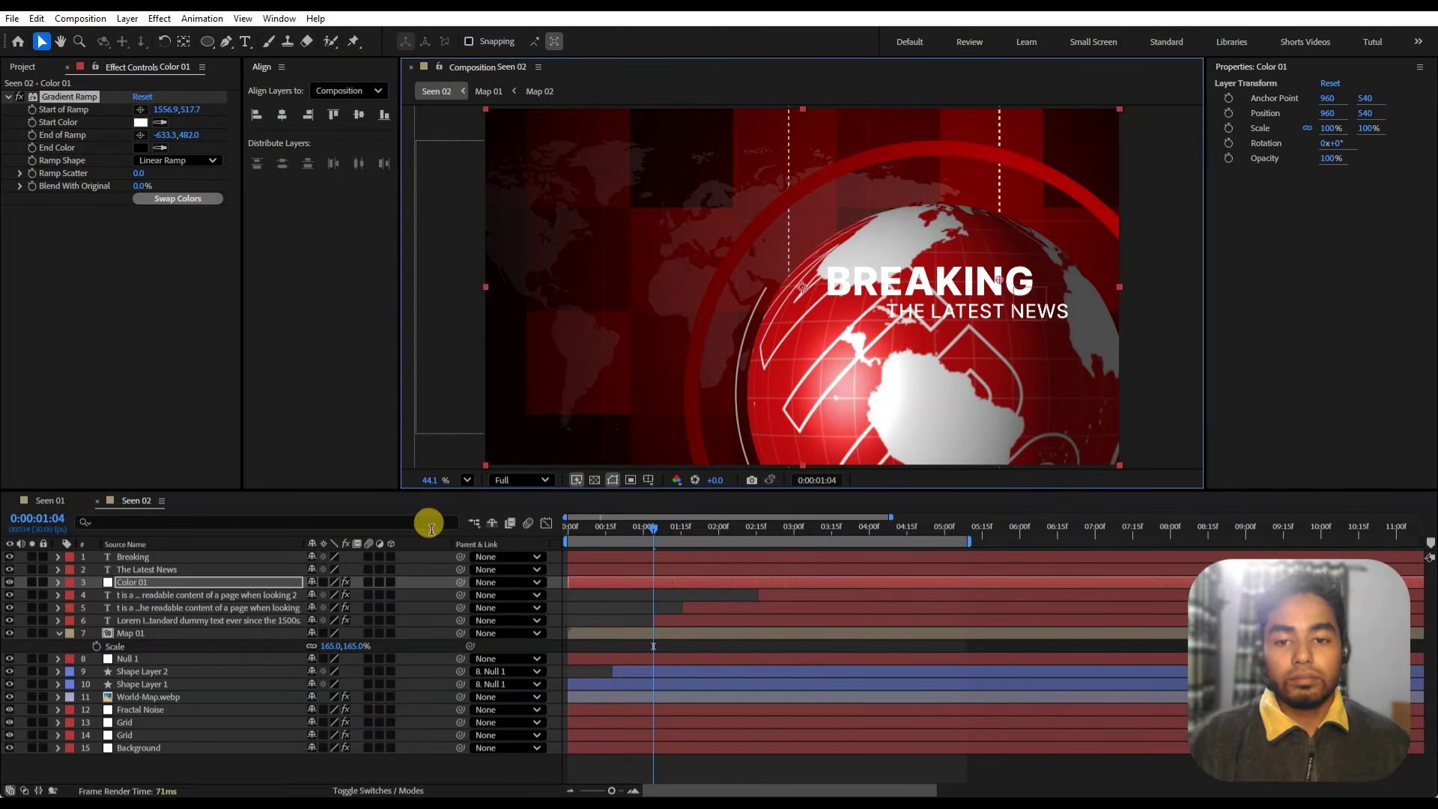
- Switch to the Seen 01 composition, set its preview resolution to Full and save the project
click(50, 500)
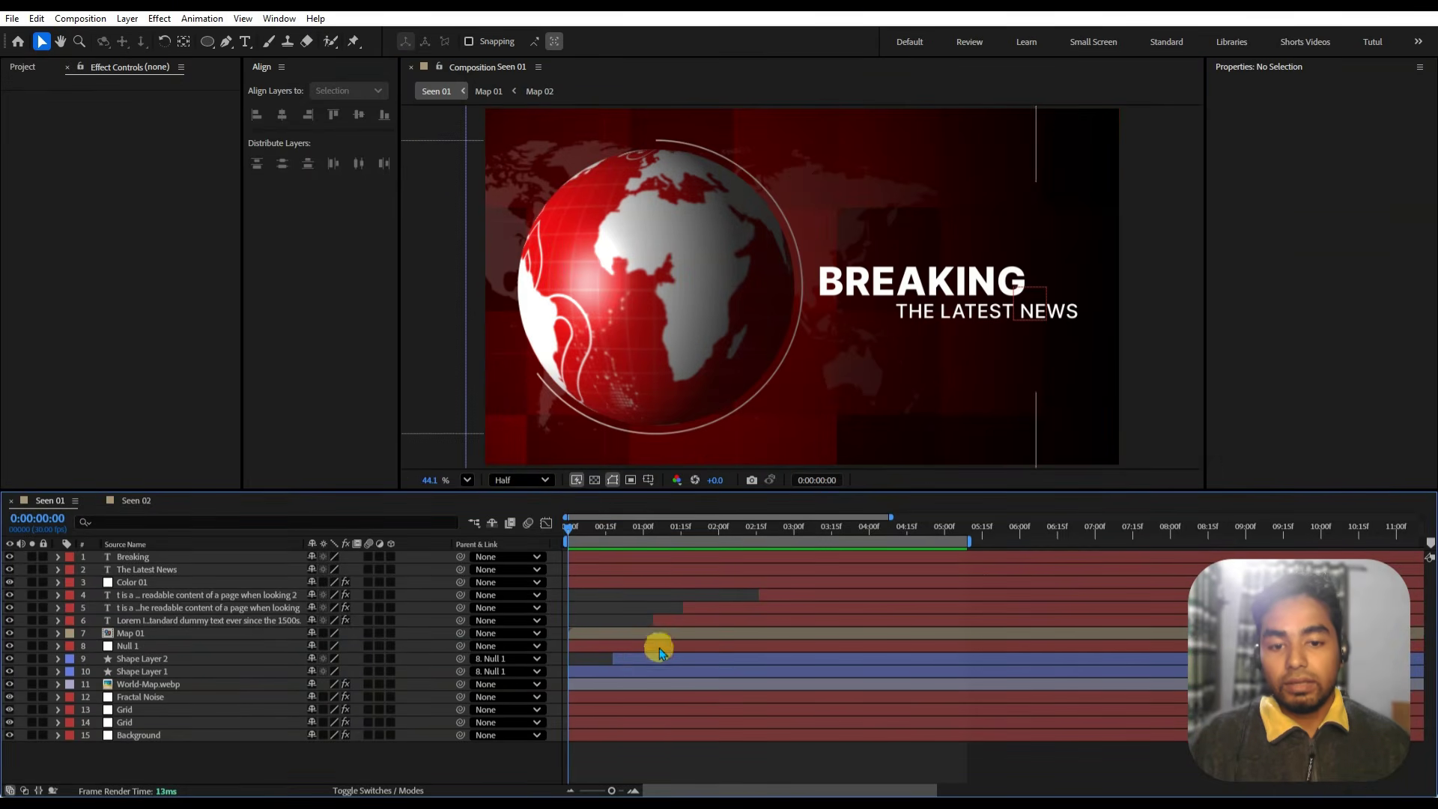
click(519, 481)
click(513, 514)
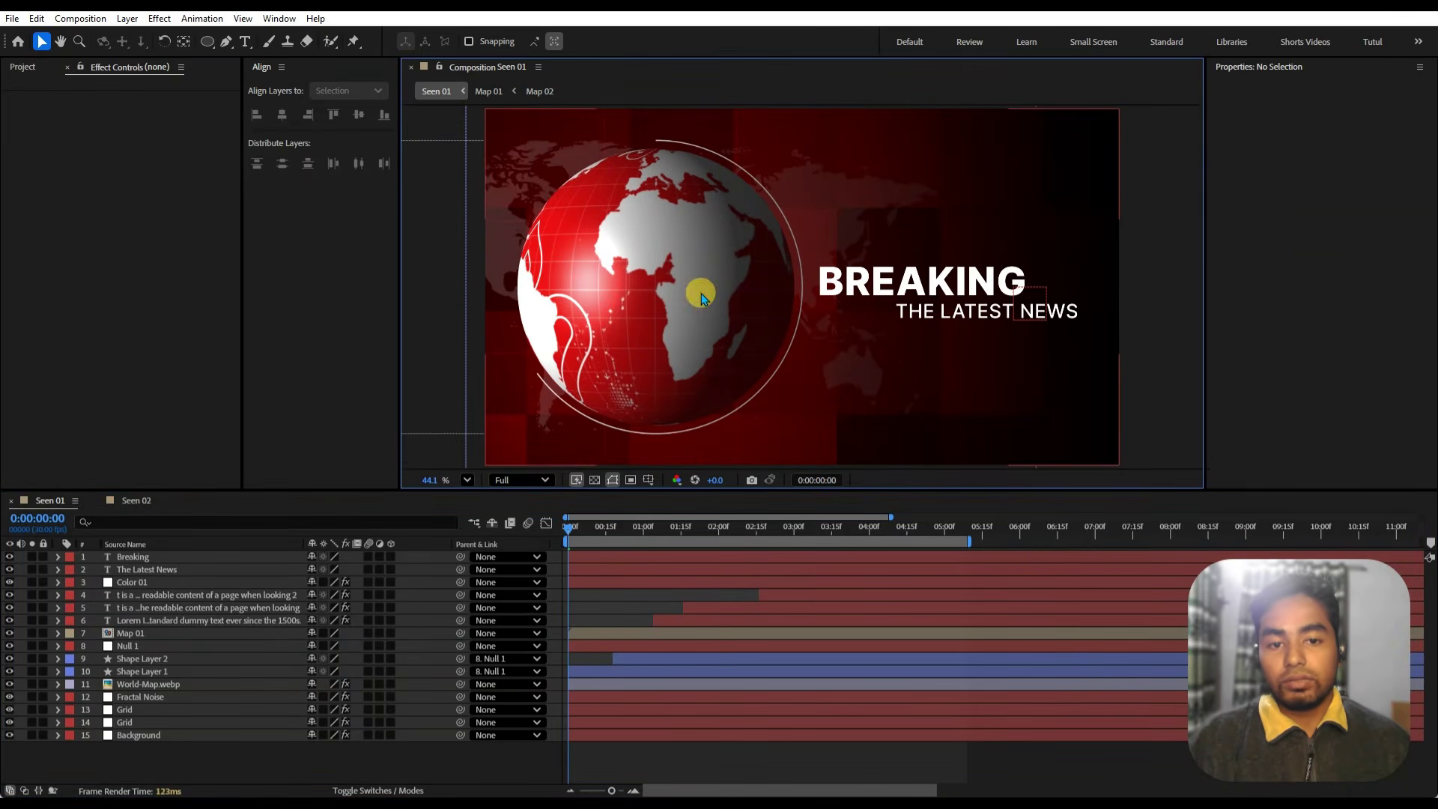
key(ctrl+s)
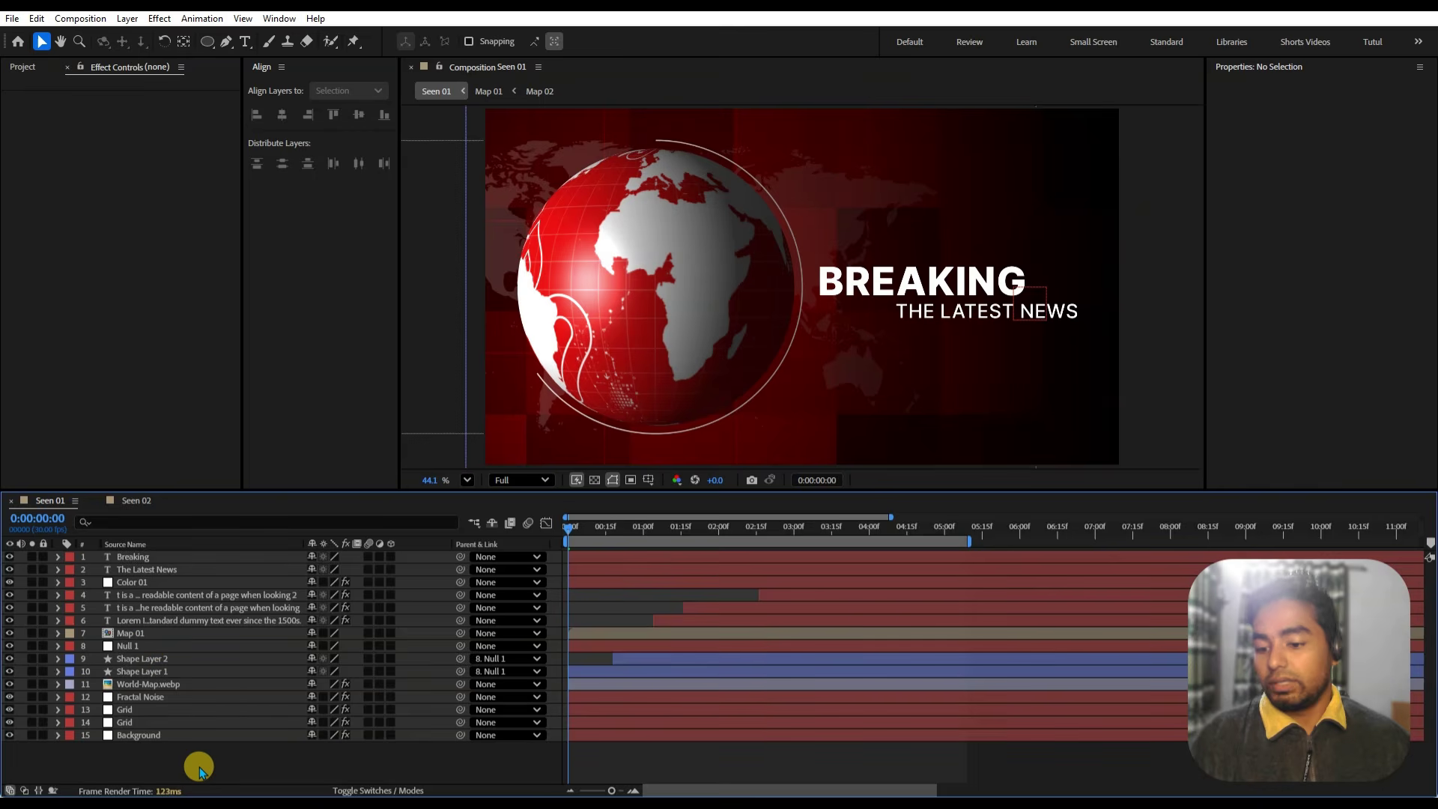
- Create a comp-sized solid named Red in color FB0000 and place it directly below the Map 01 layer
key(ctrl+t)
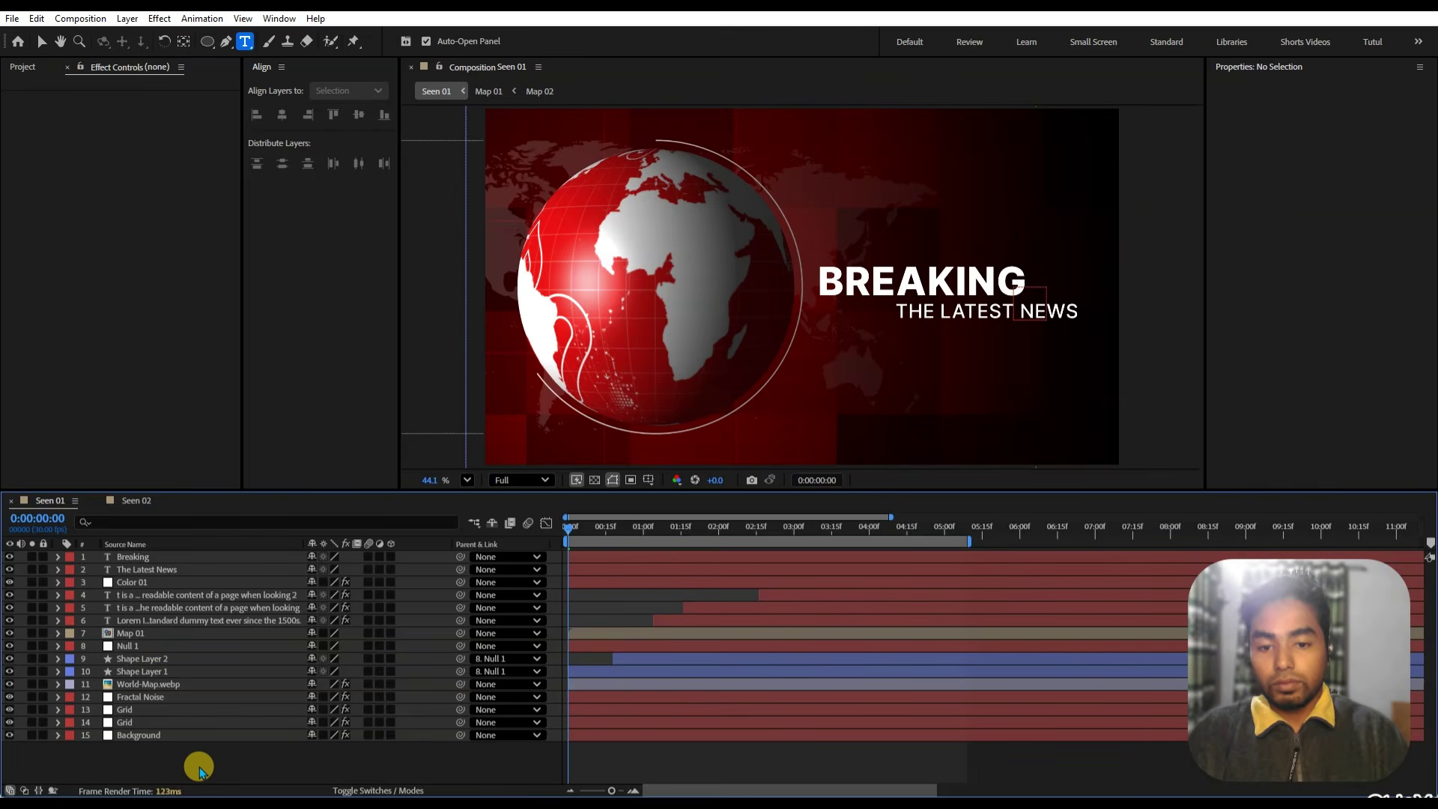
key(ctrl+y)
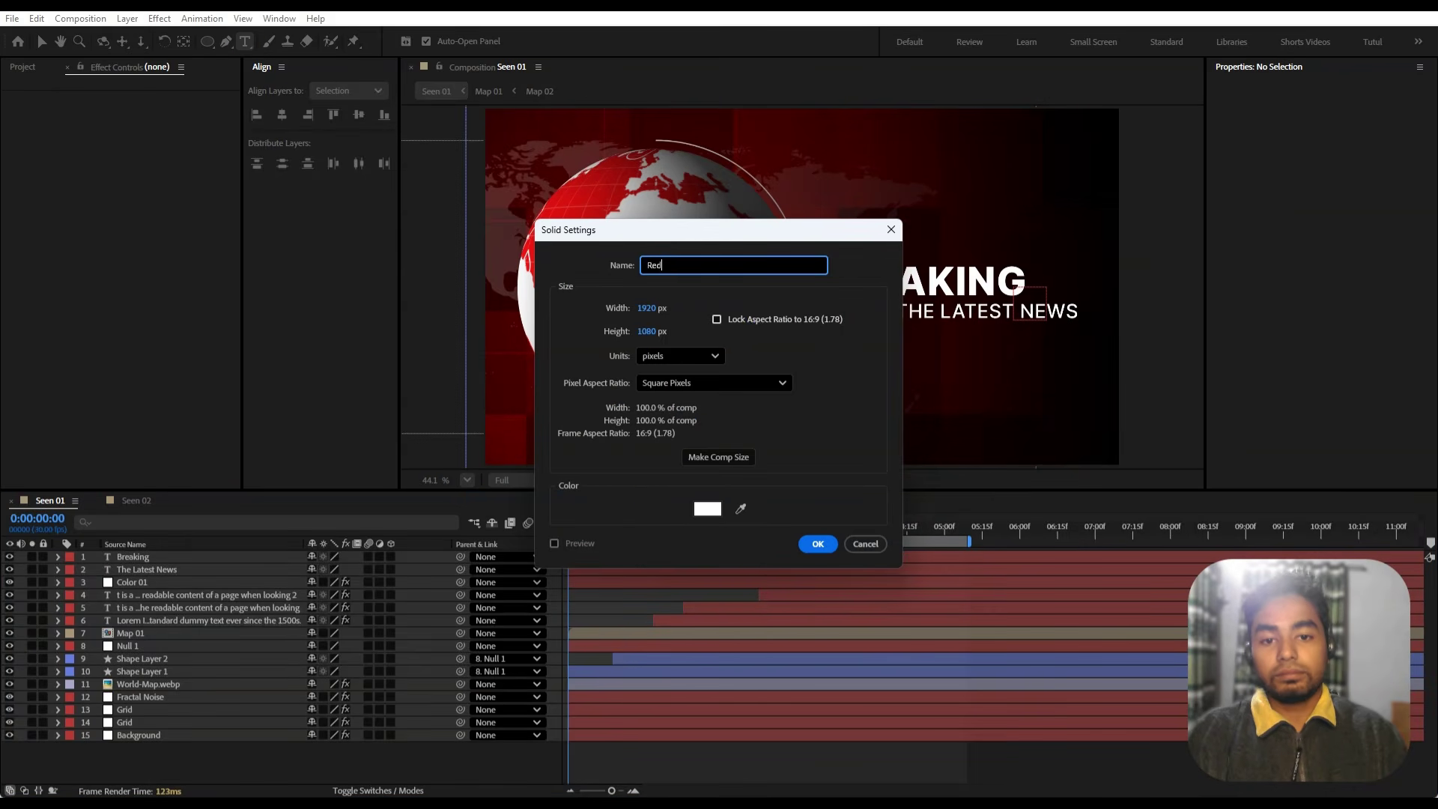
click(703, 508)
drag(674, 433, 754, 321)
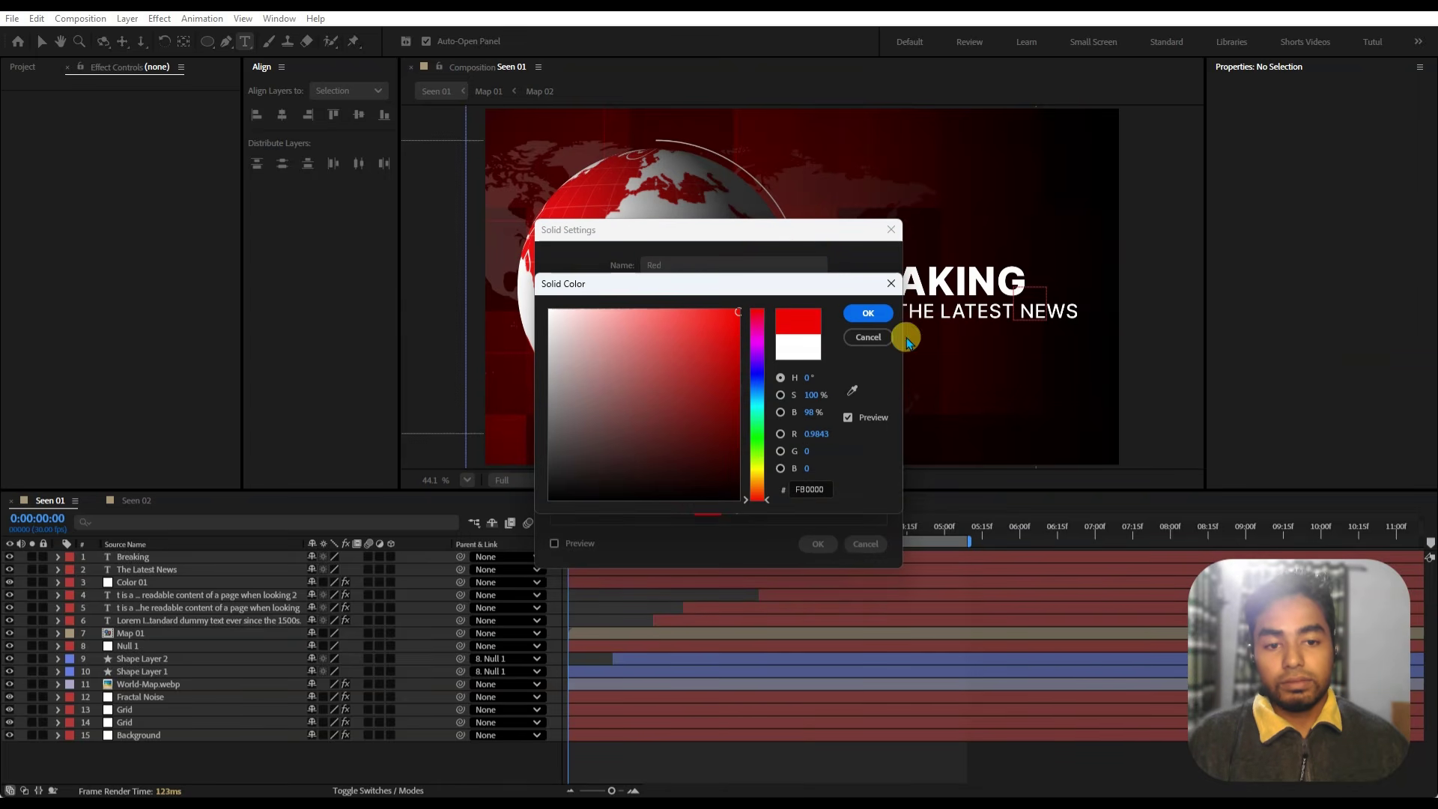
click(868, 313)
click(821, 549)
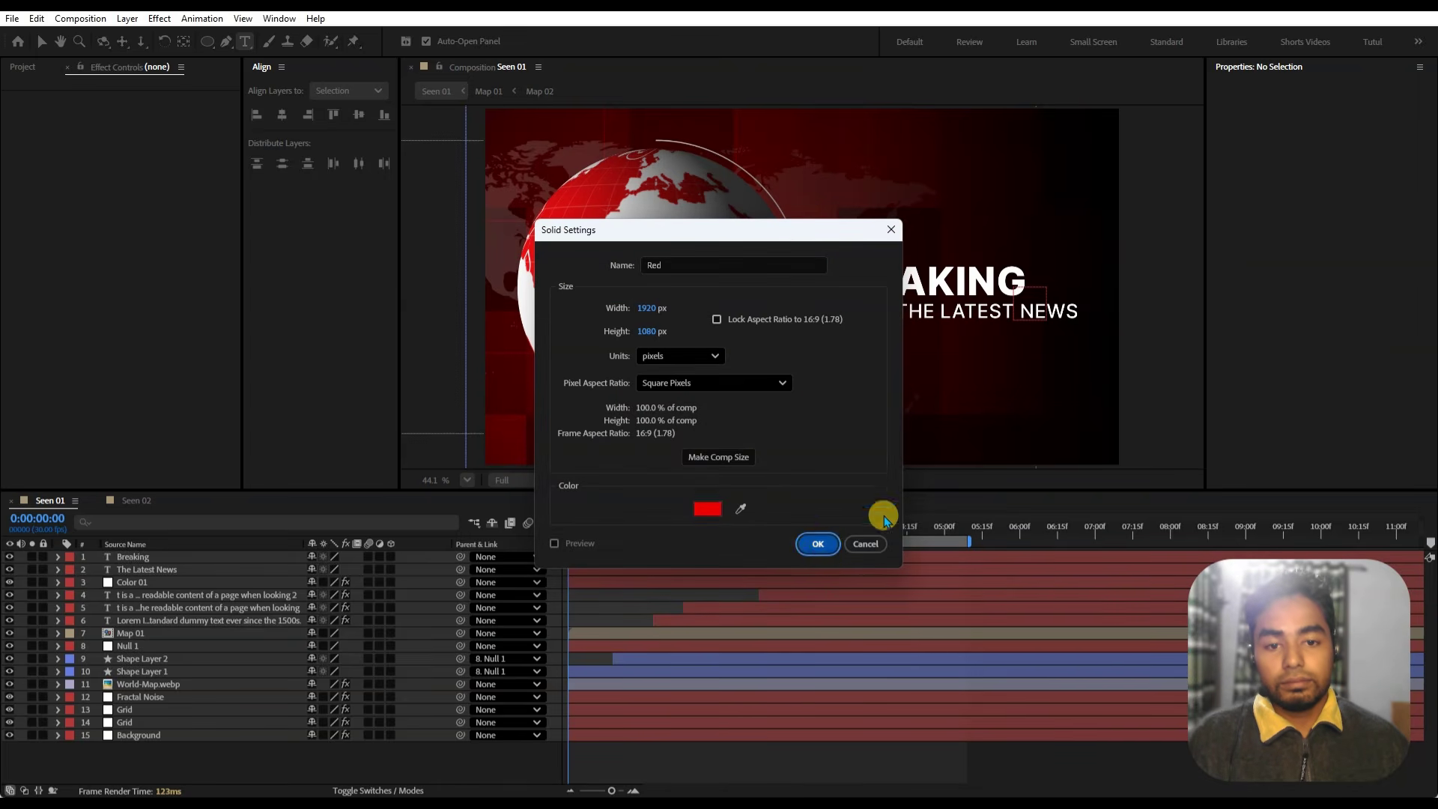
drag(178, 570, 170, 647)
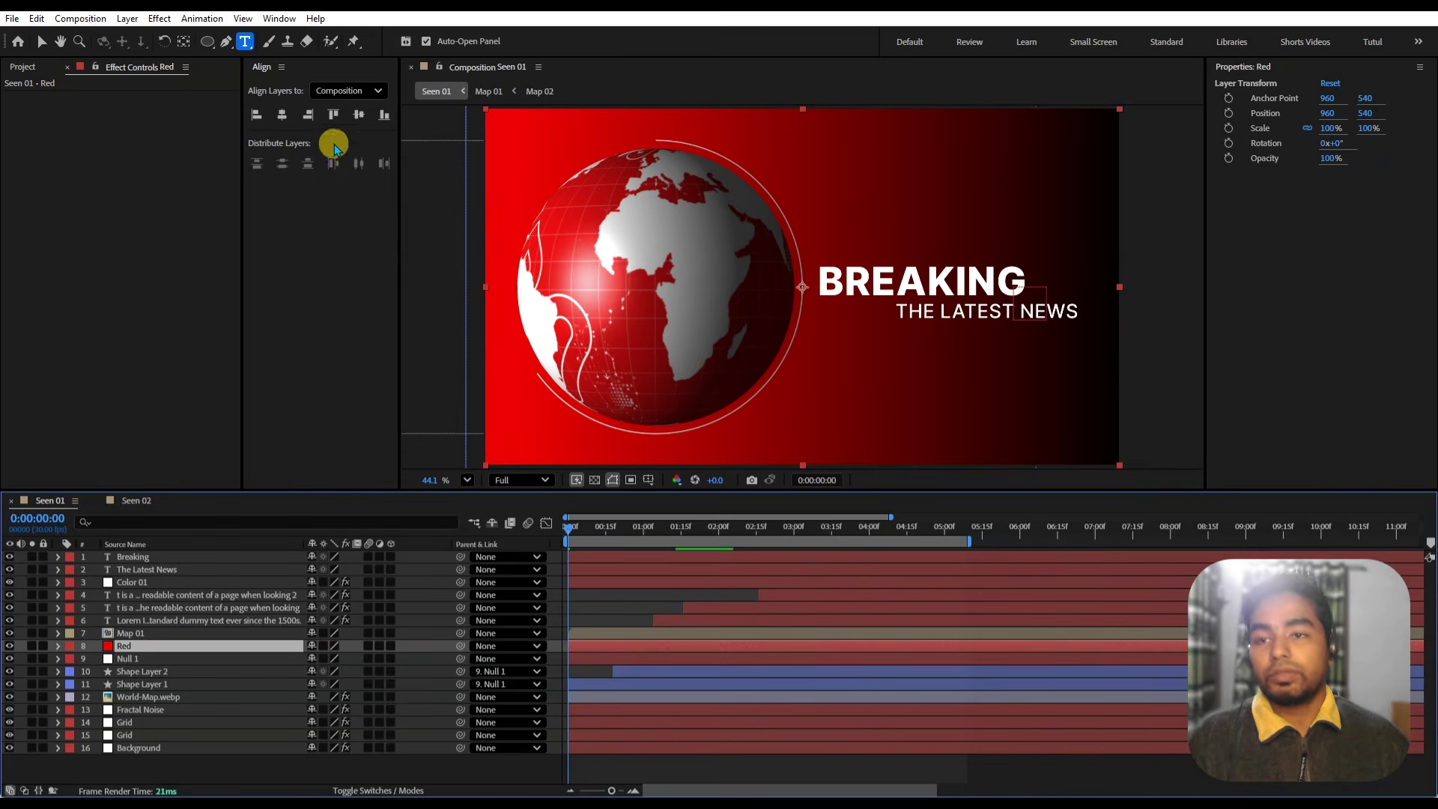
- Draw a circular ellipse mask on the Red solid over the middle of the globe
click(208, 41)
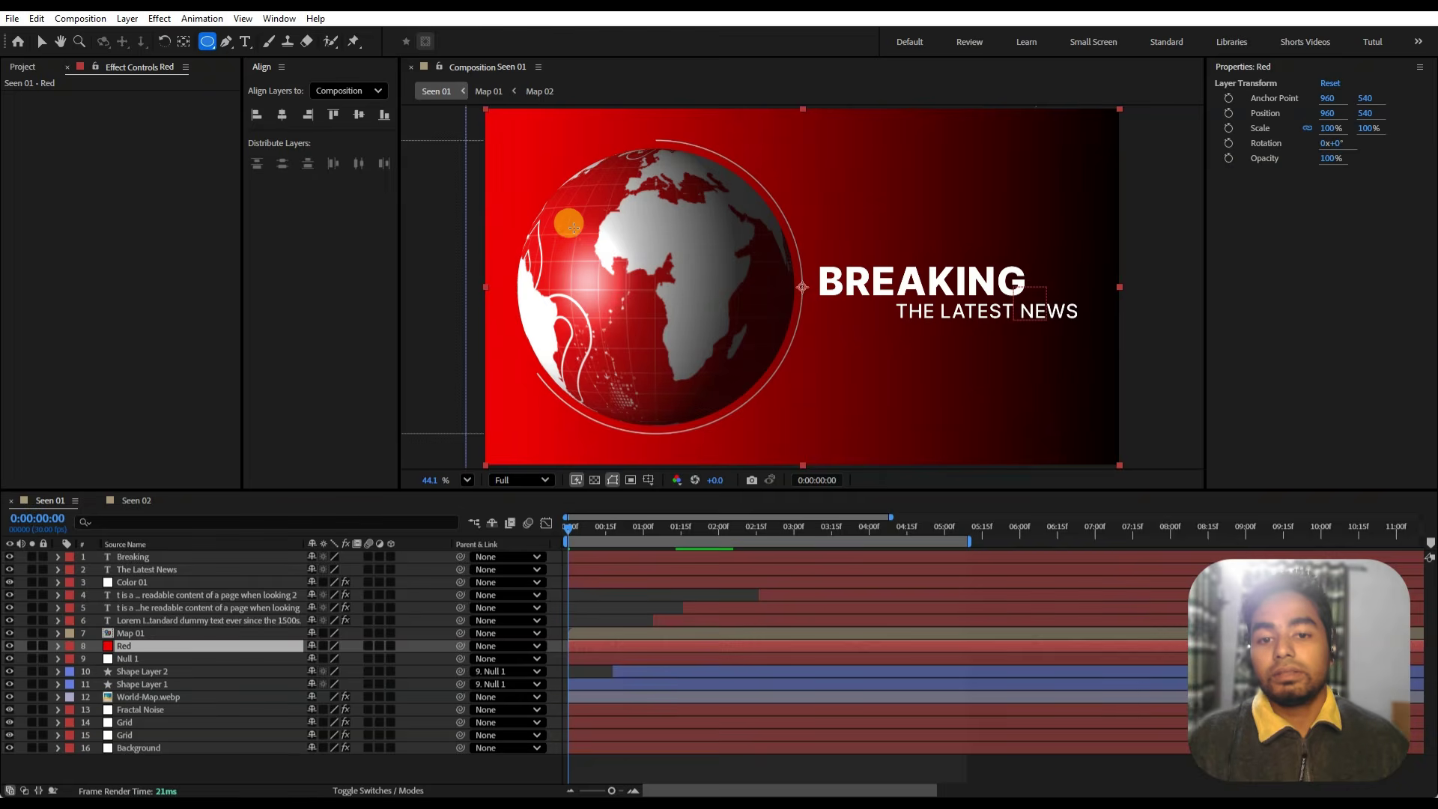
drag(573, 227, 753, 395)
click(69, 633)
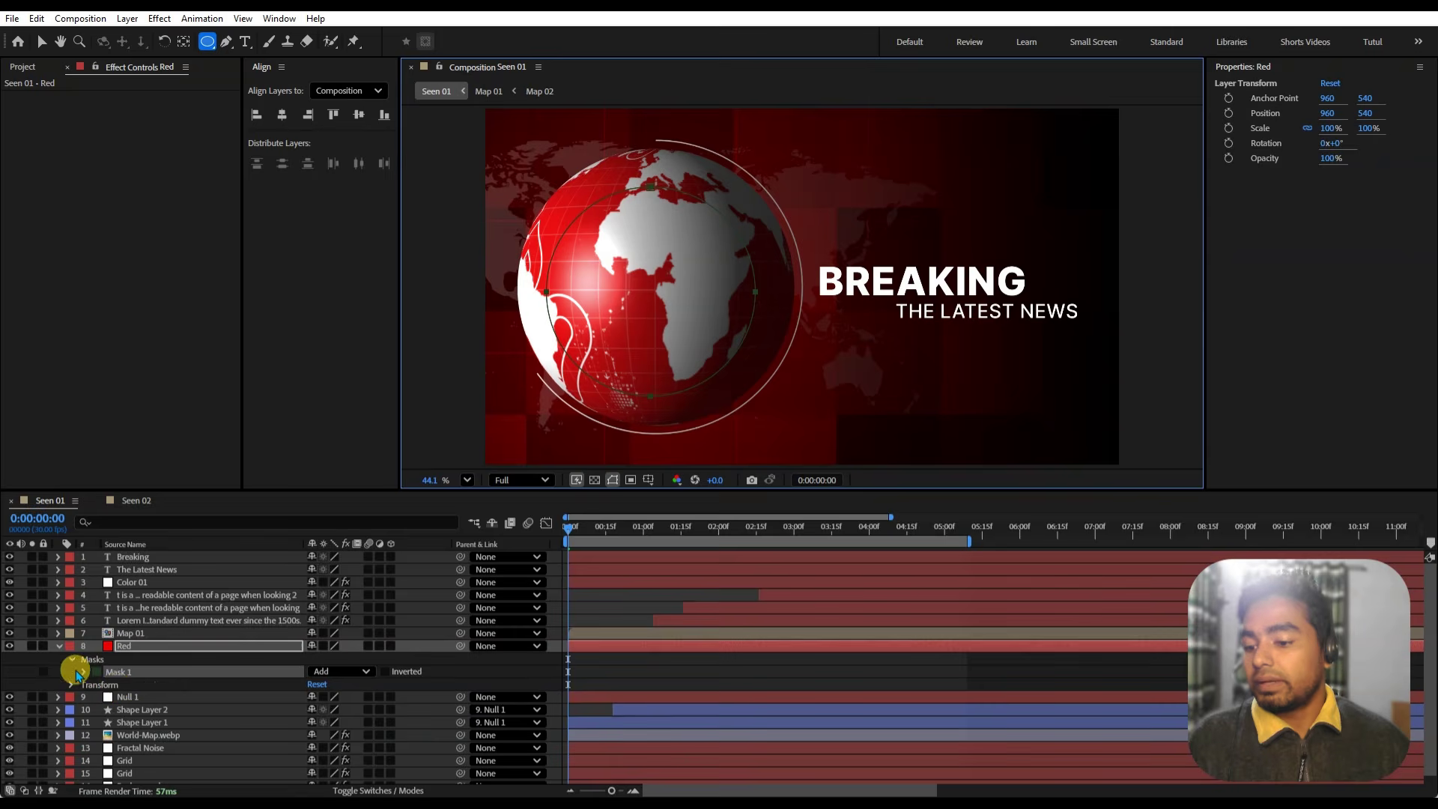
- Set the Red layer's Mask 1 feather to 1073 pixels and its expansion to 181 pixels
click(77, 672)
click(85, 672)
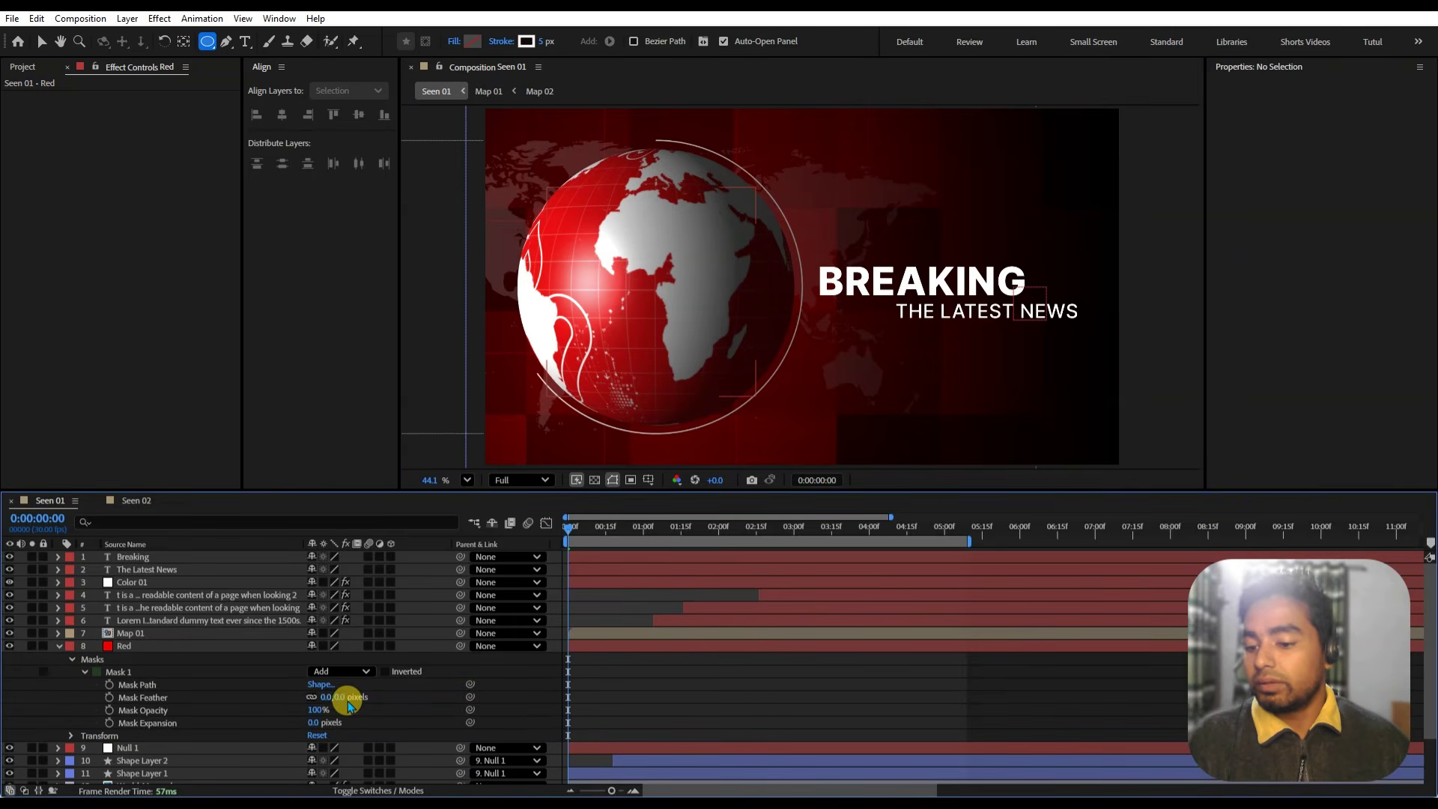
drag(326, 702, 1026, 779)
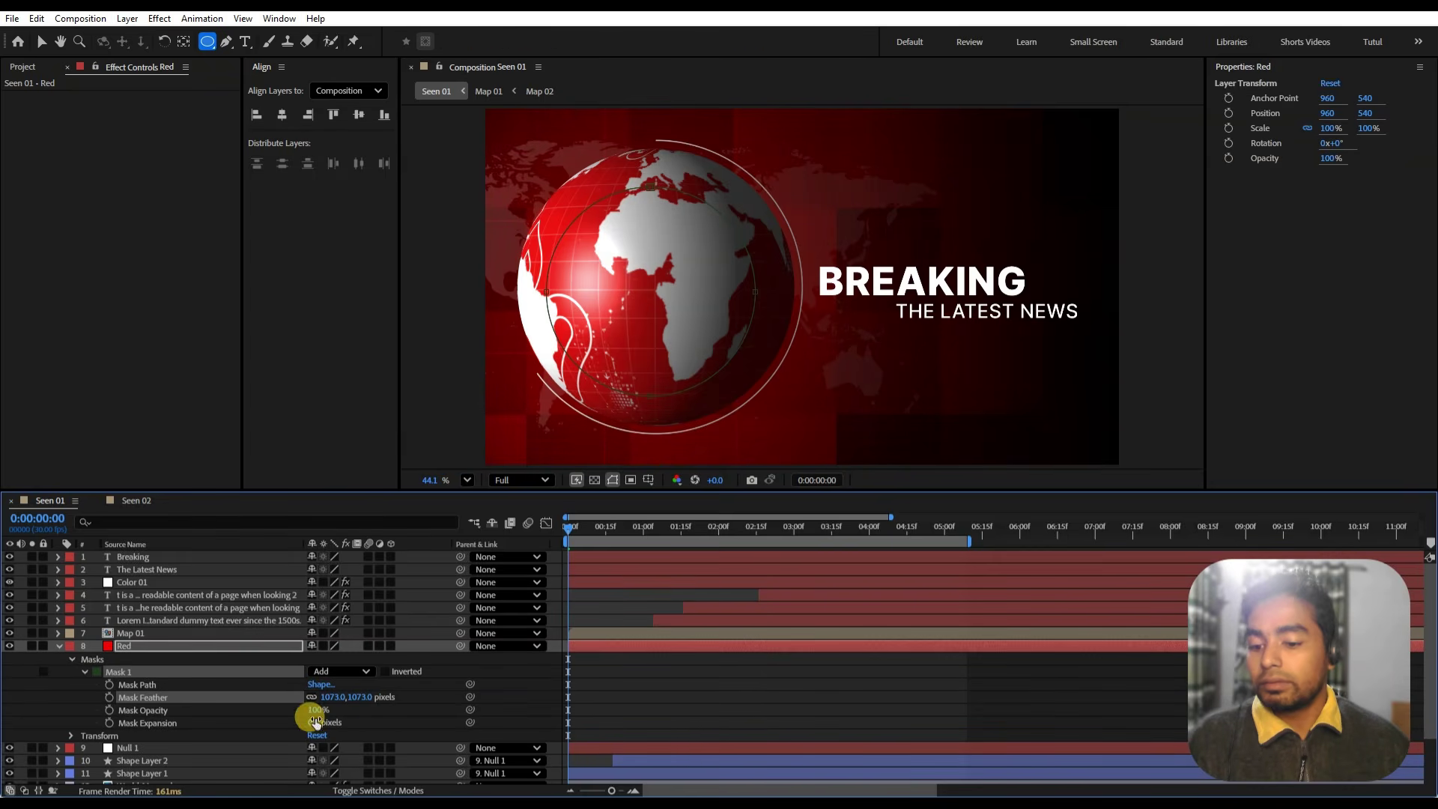
drag(314, 721, 461, 729)
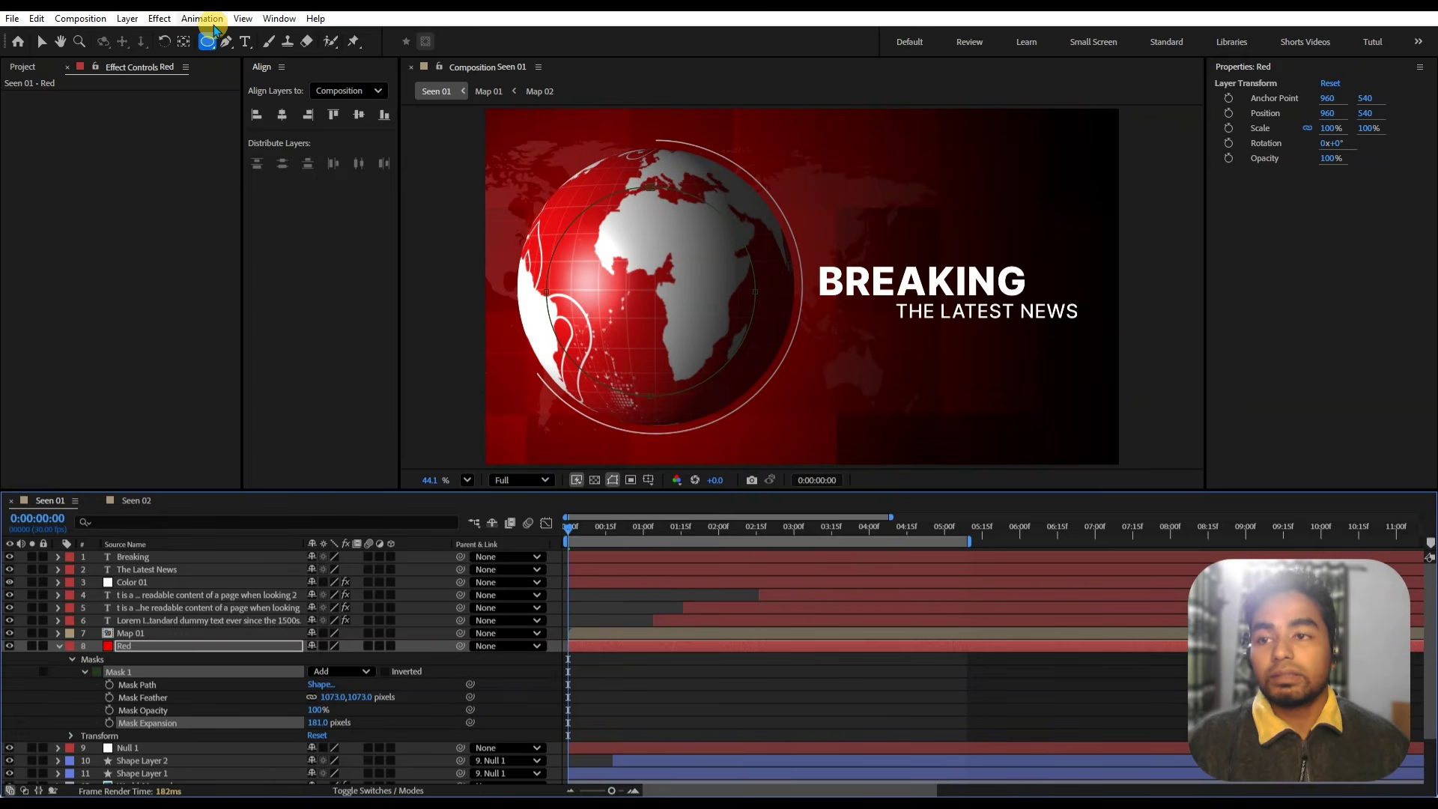
click(42, 41)
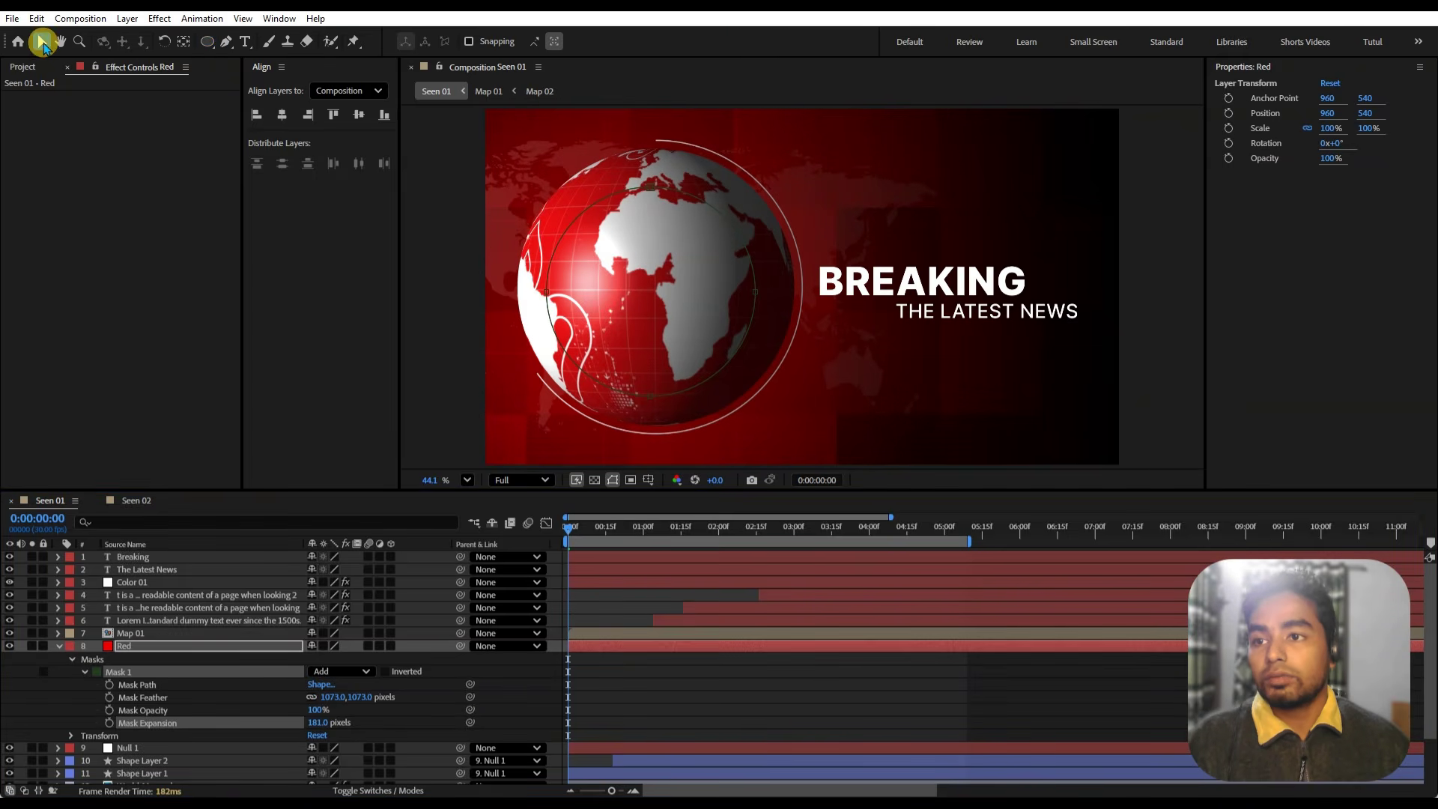
click(653, 190)
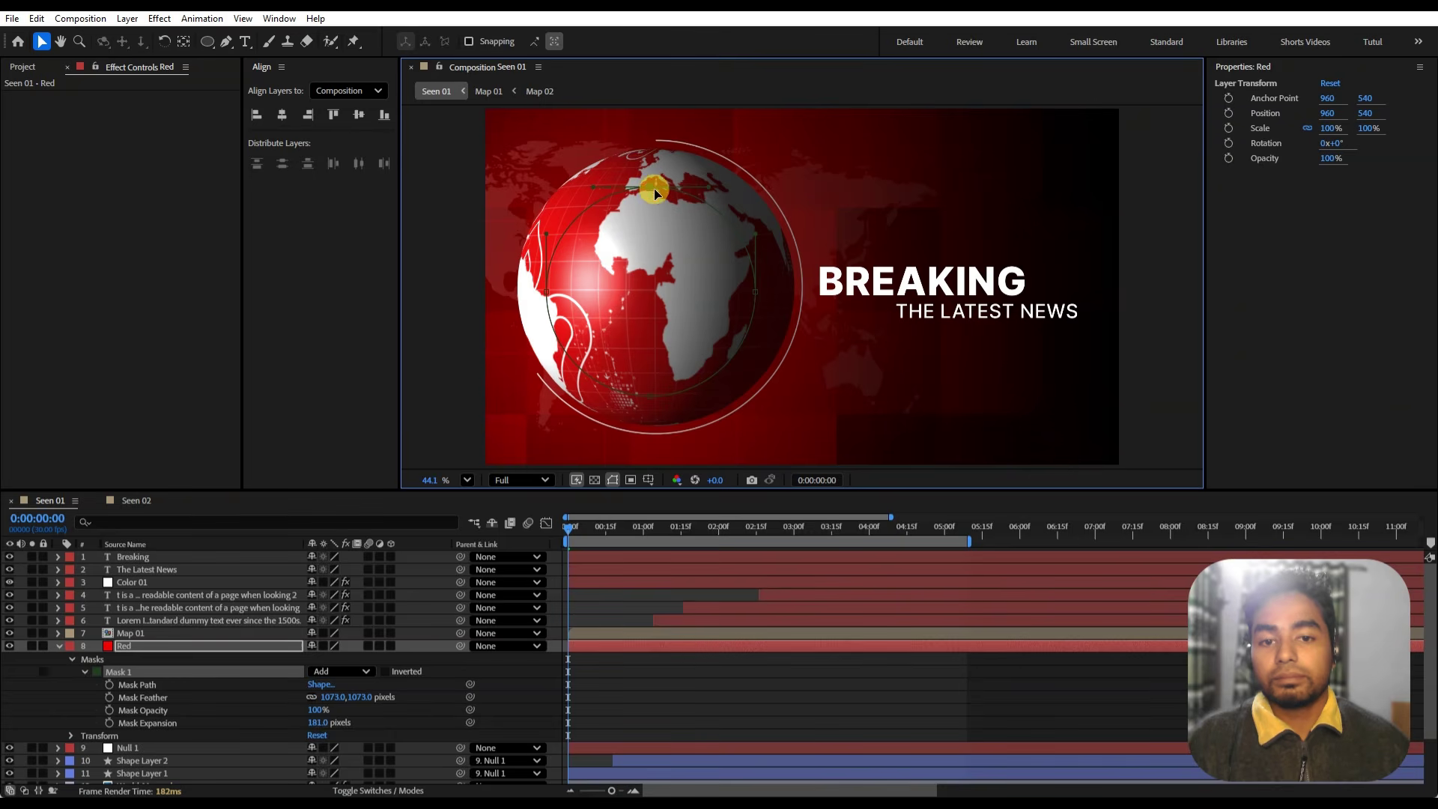
double_click(169, 678)
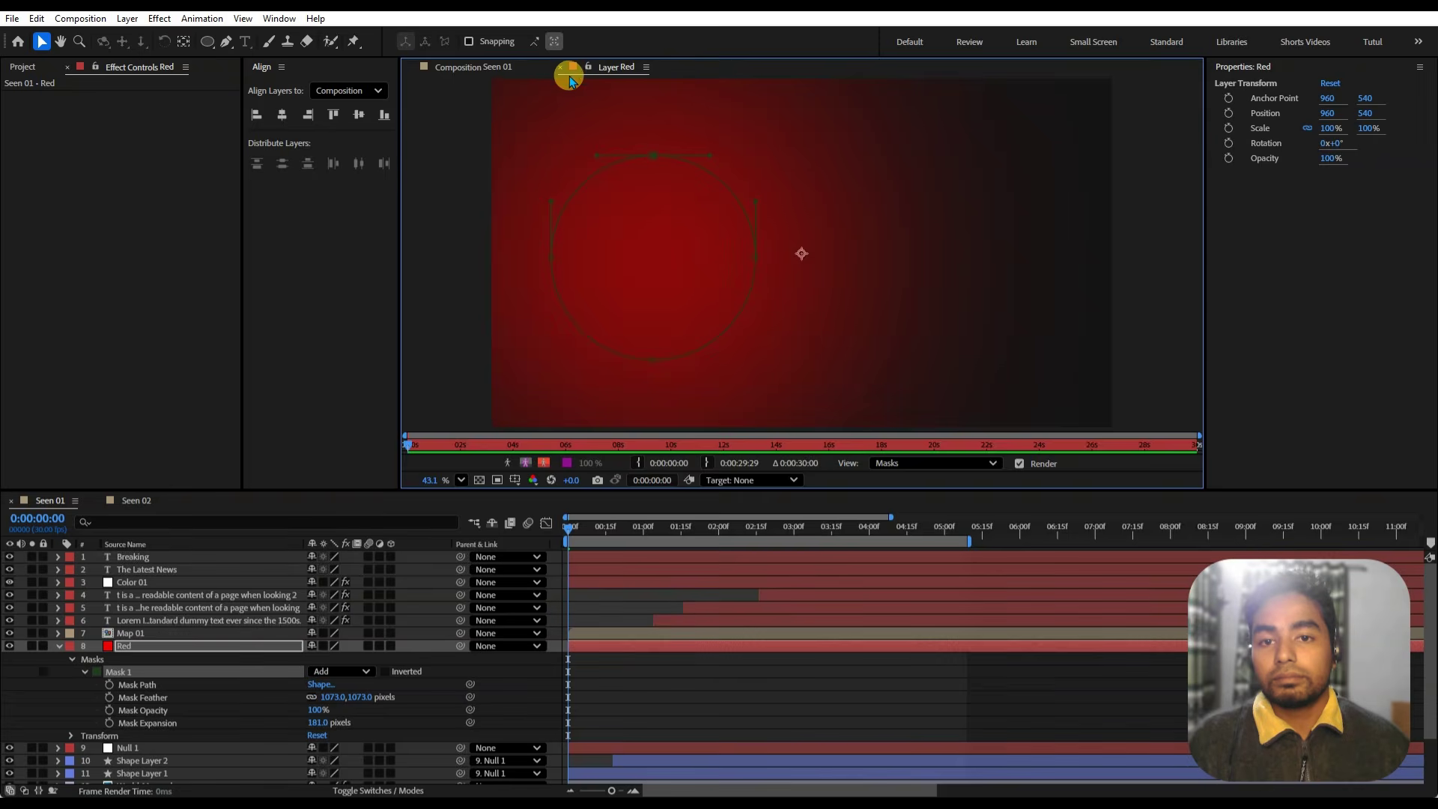
click(562, 67)
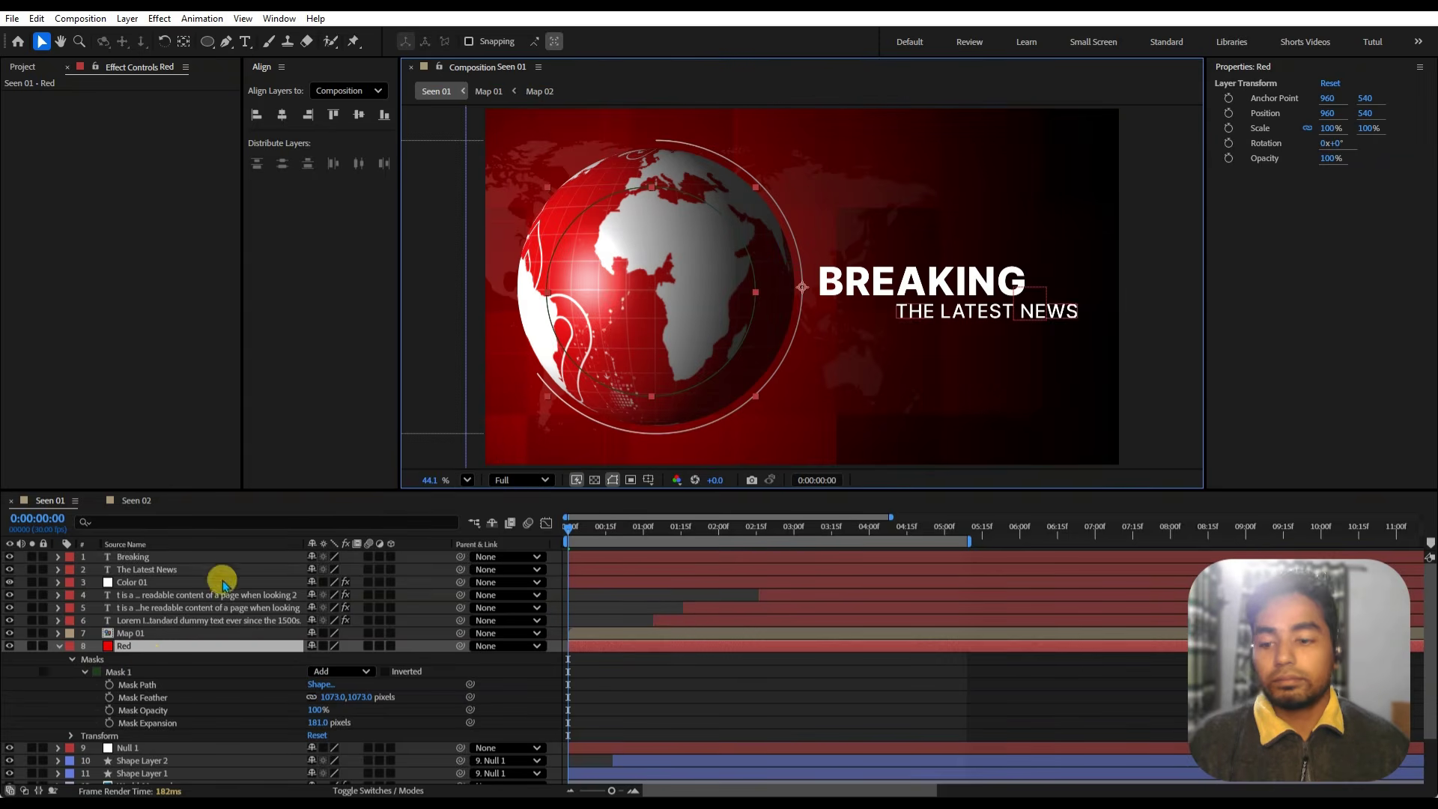
double_click(120, 672)
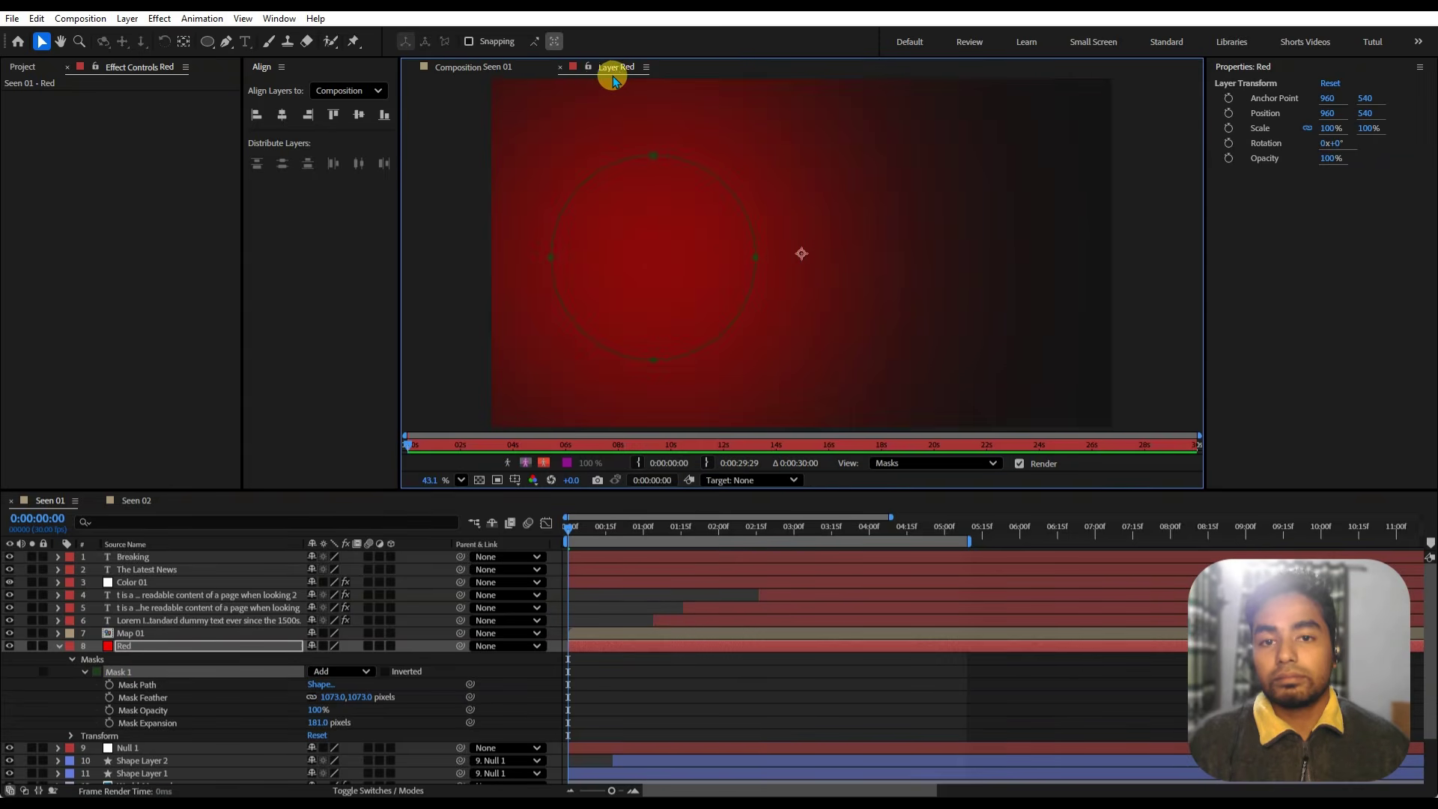
click(561, 68)
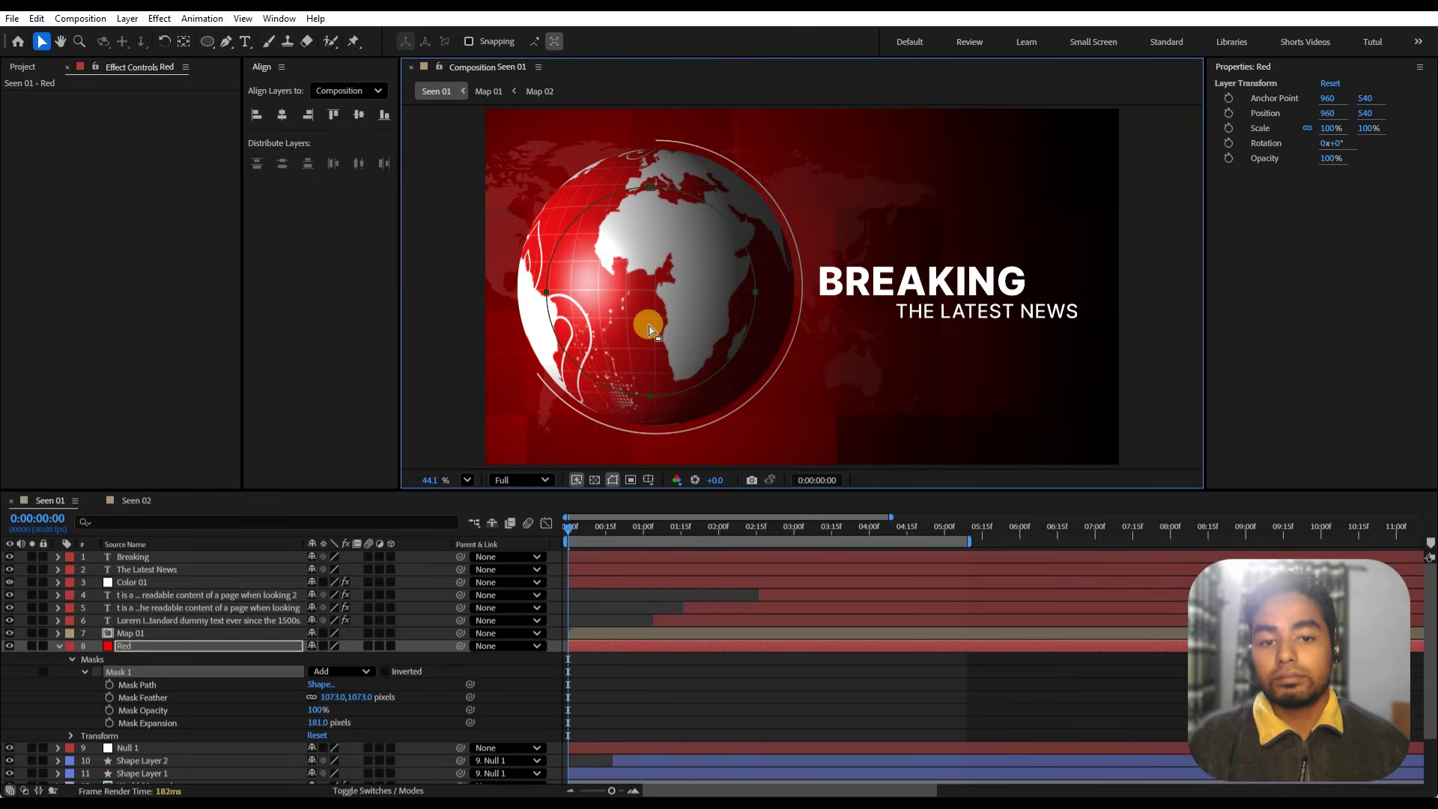
- Enlarge the Red layer's mask with its free-transform box and recenter it over the globe
double_click(645, 395)
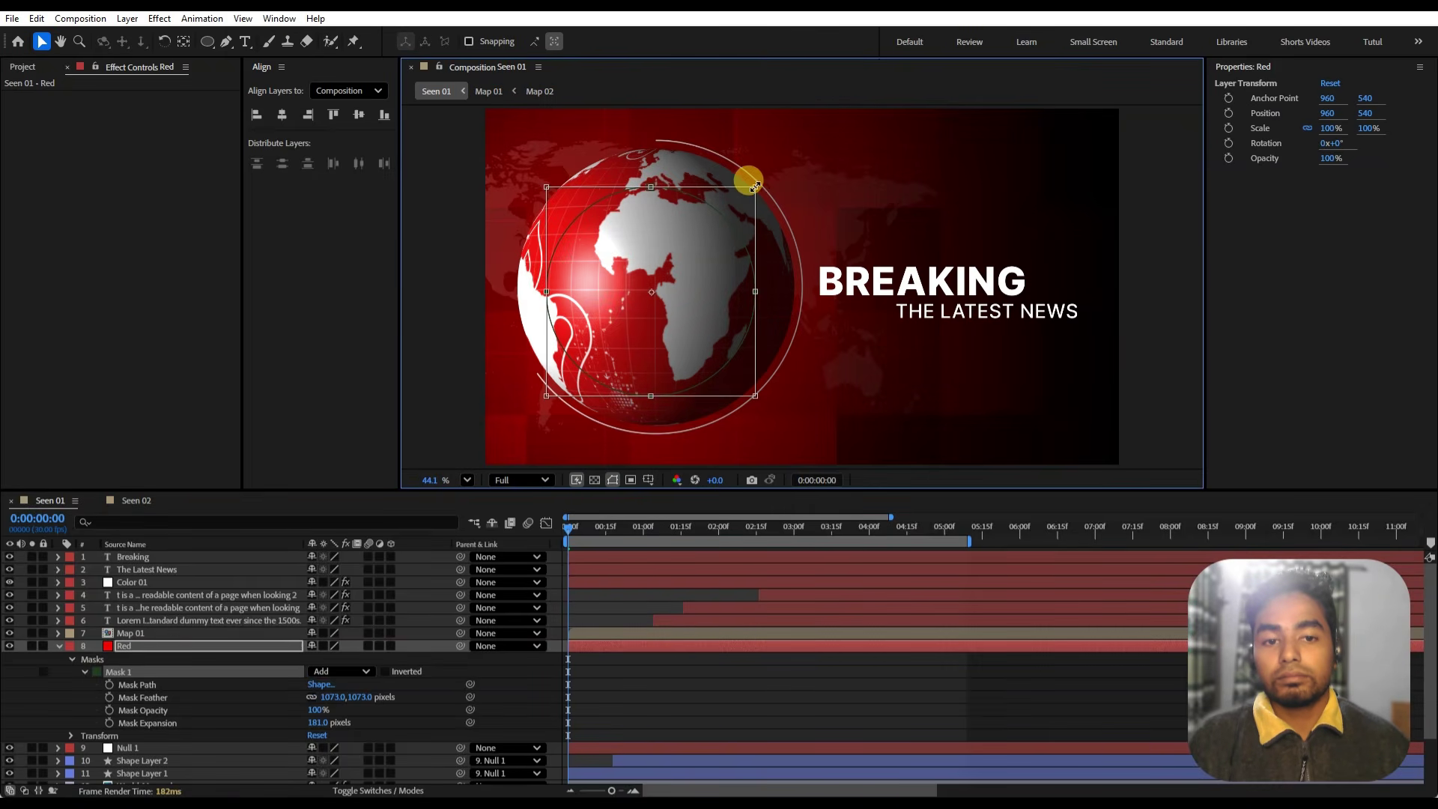
drag(753, 187, 776, 151)
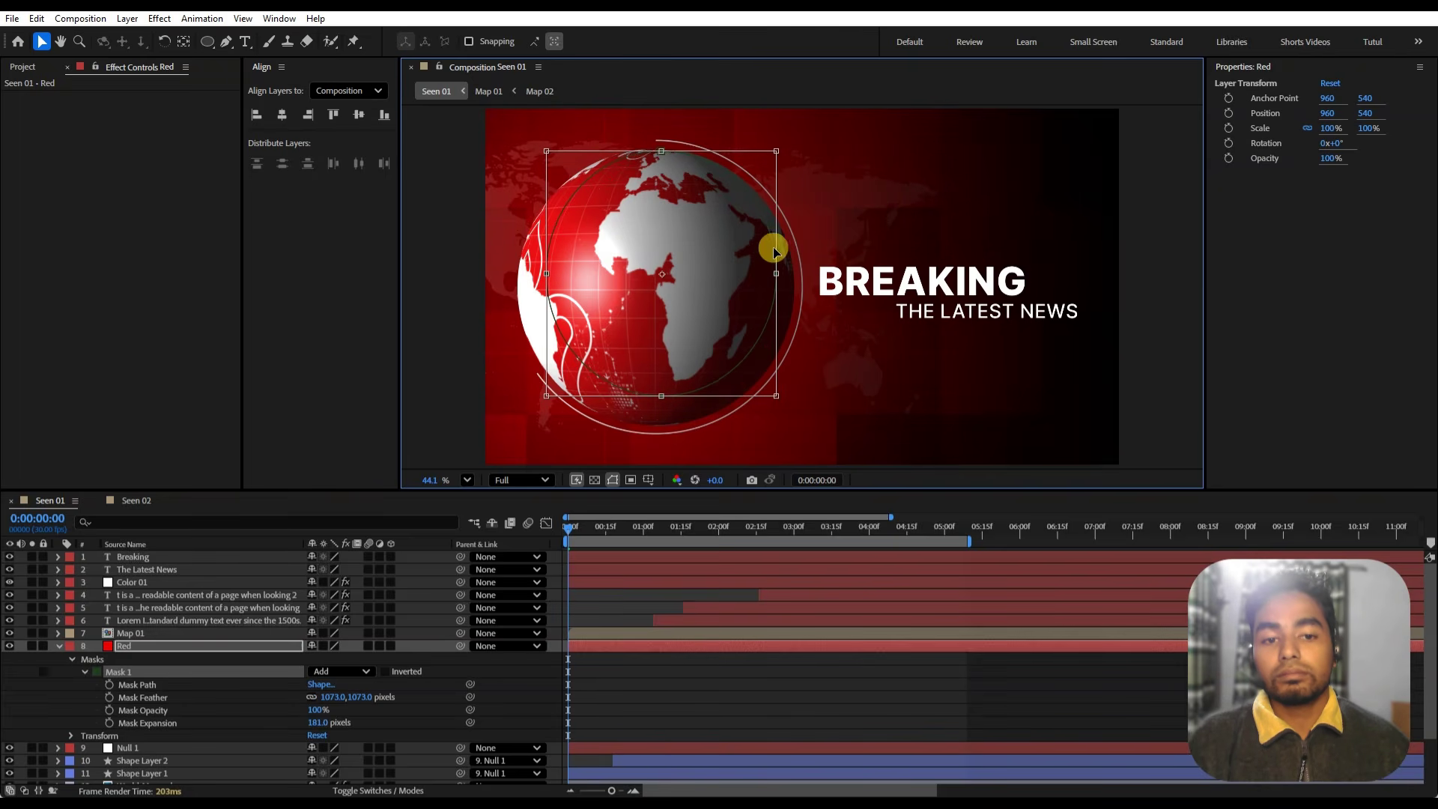
drag(776, 252, 762, 271)
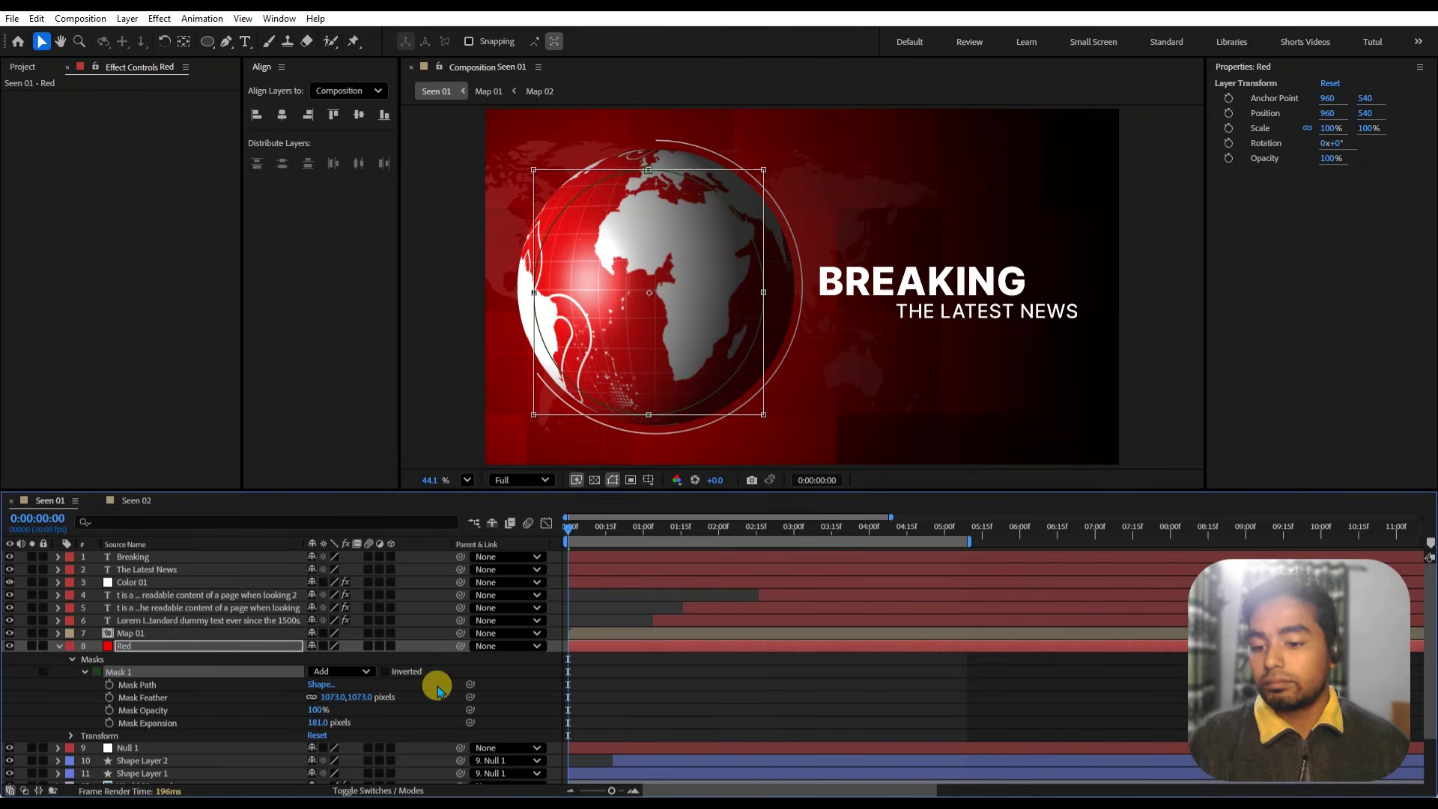
- Move the current time to 0:00:00:19 and set the Red layer's opacity to 60%
click(645, 655)
drag(589, 534, 617, 522)
click(211, 649)
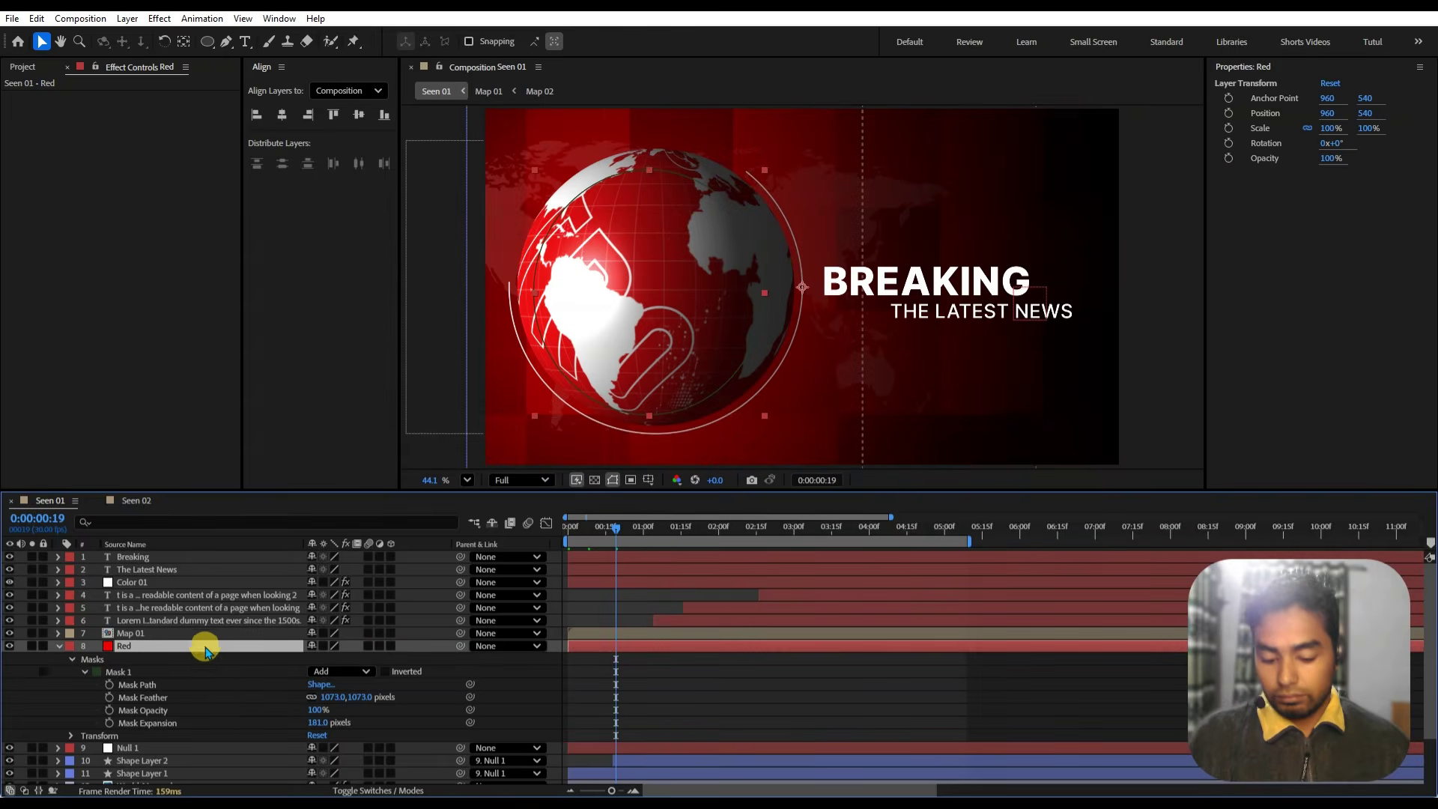
key(t)
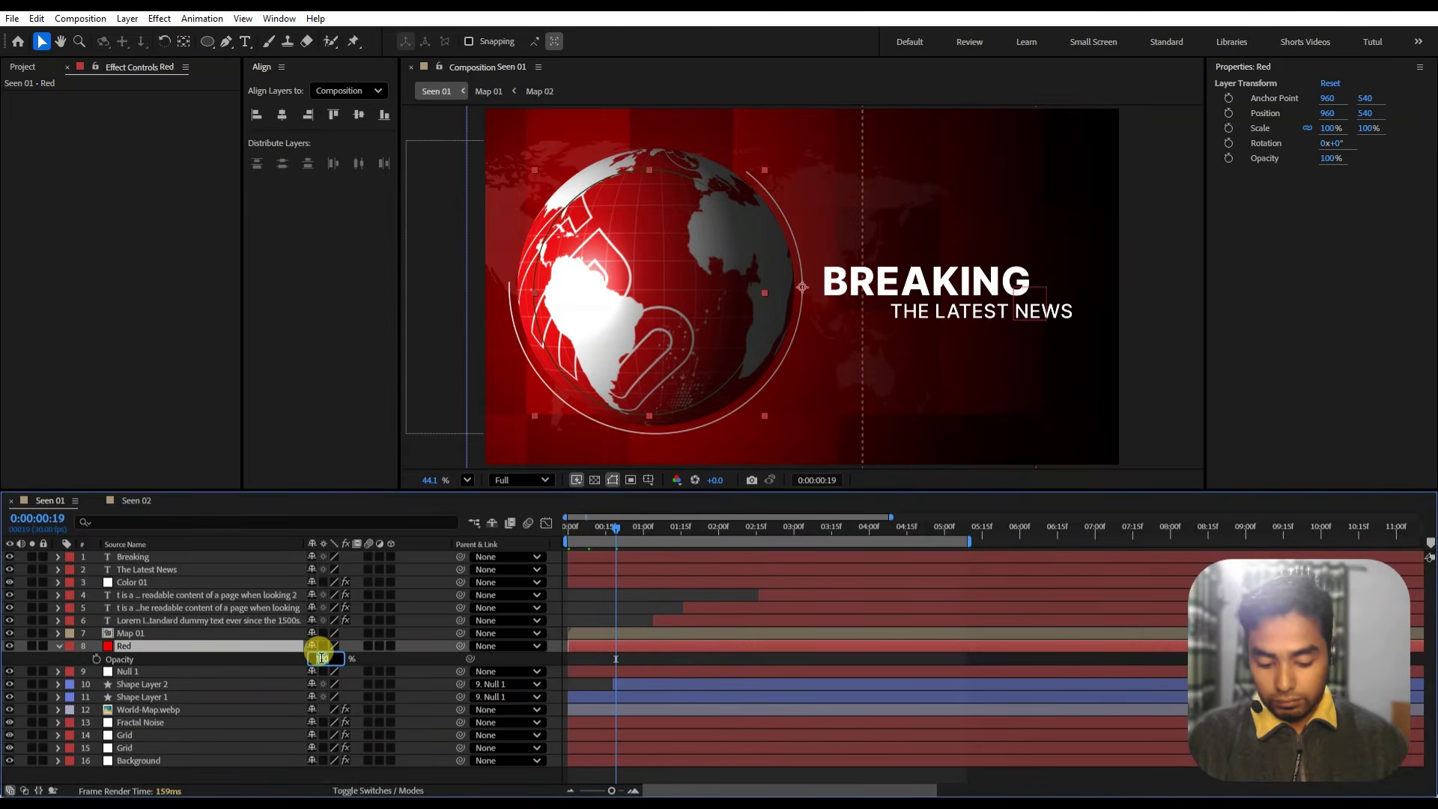
key(Return)
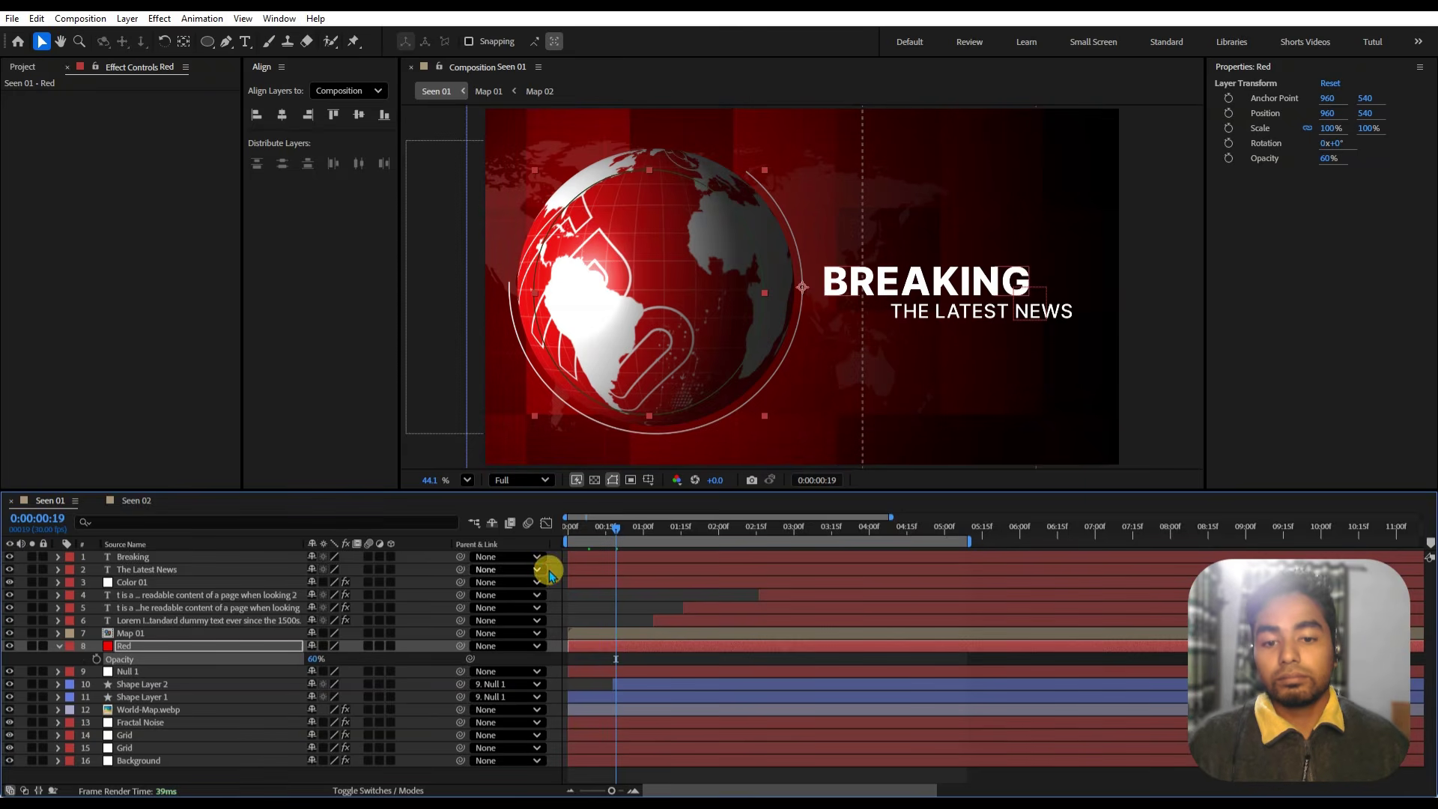
- Compare Seen 01 with the Red layer hidden and shown, then scrub to 0:00:02:09 to check the glow
click(591, 597)
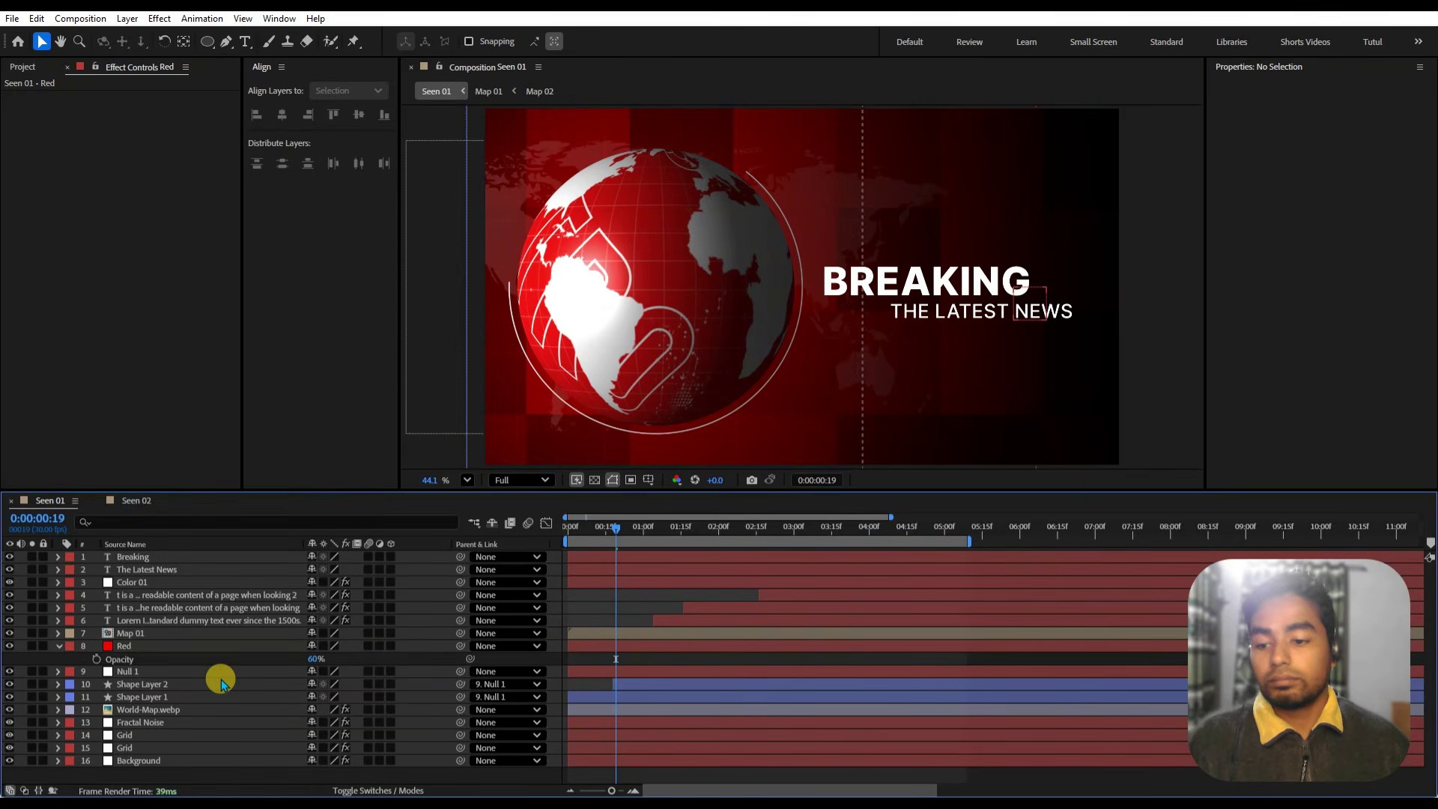
click(10, 648)
click(10, 647)
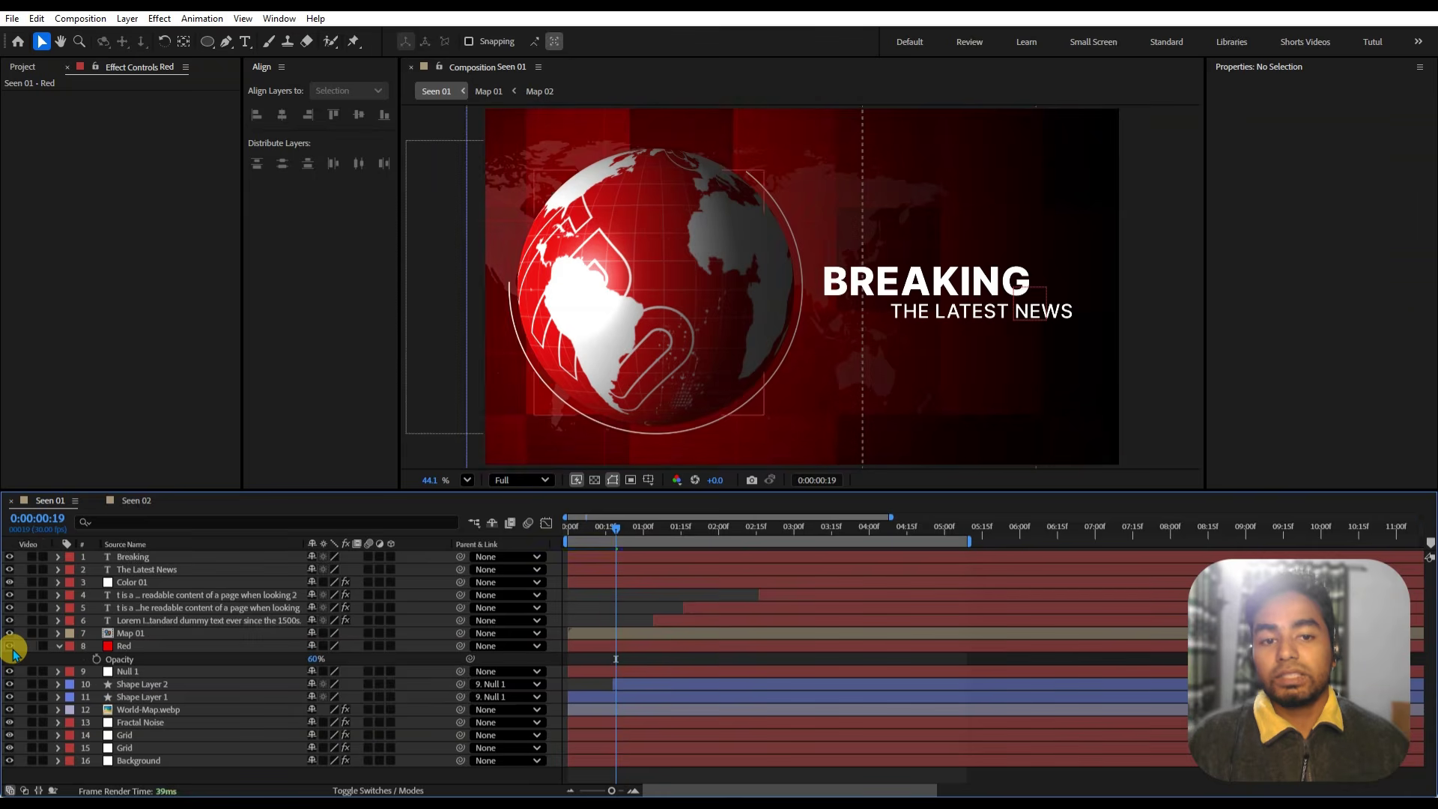
click(10, 648)
click(10, 648)
click(11, 647)
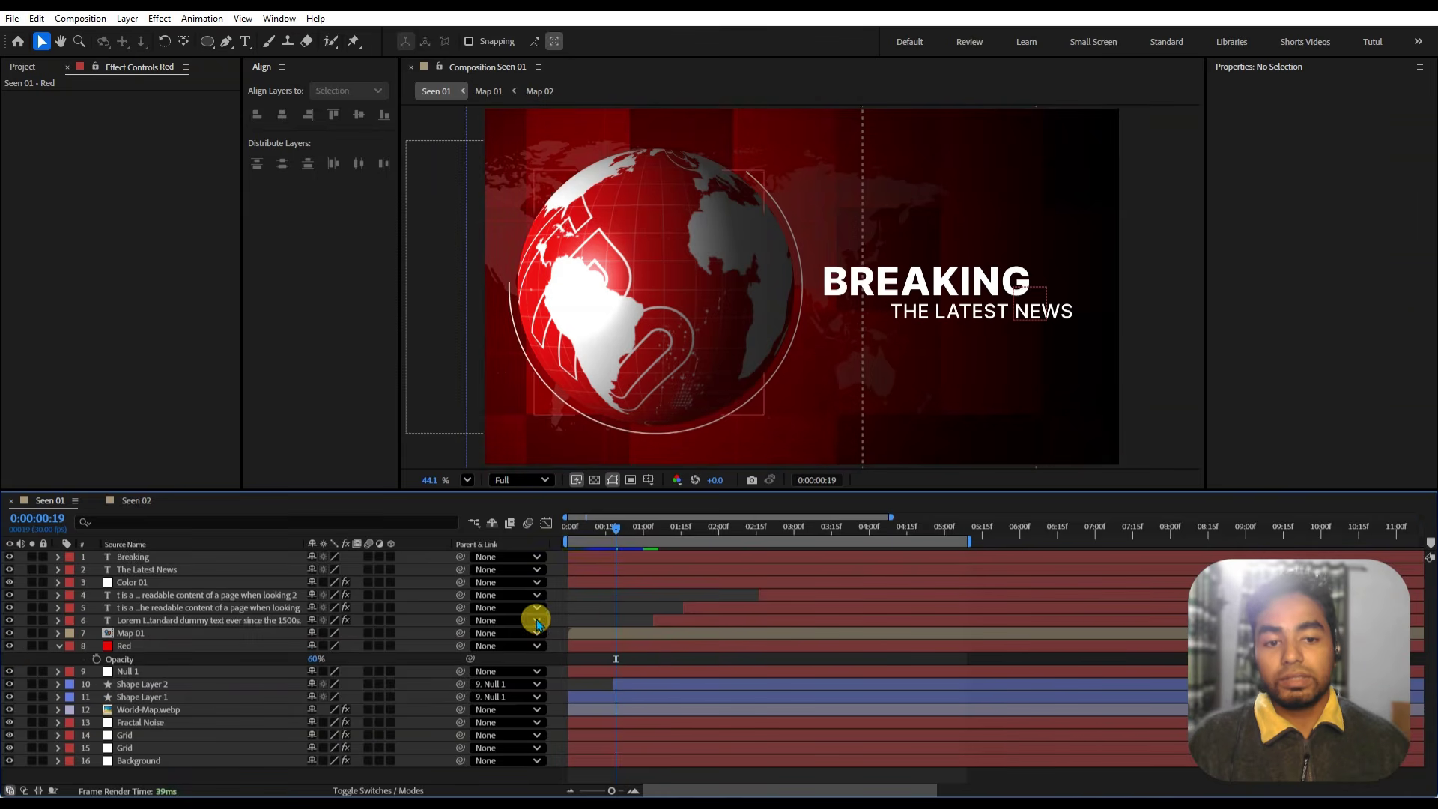
drag(624, 534, 739, 553)
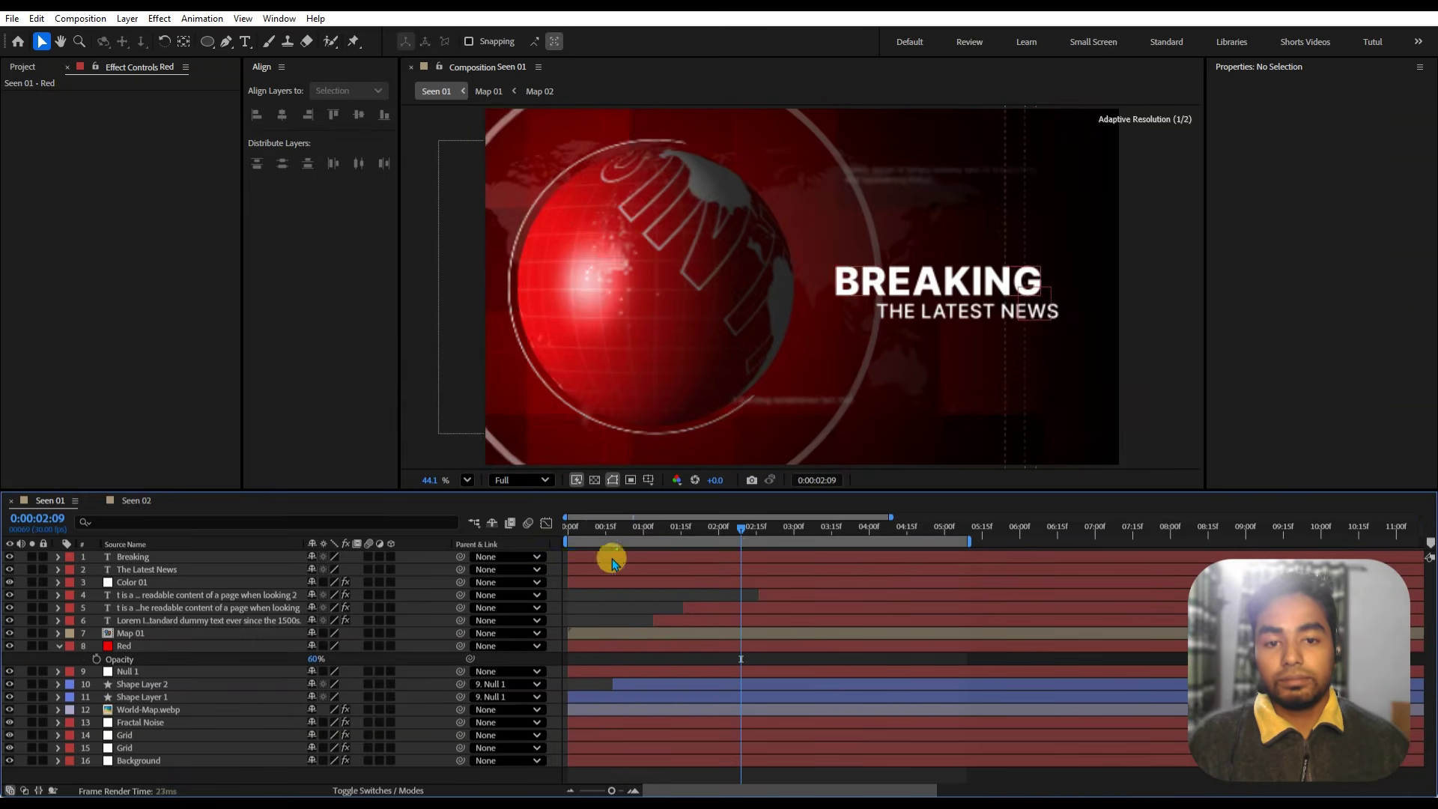
- In Seen 02 at 0:00:01:29, move the layer 5 dummy text off the globe onto the map's lower left, around position 467, 906
click(139, 502)
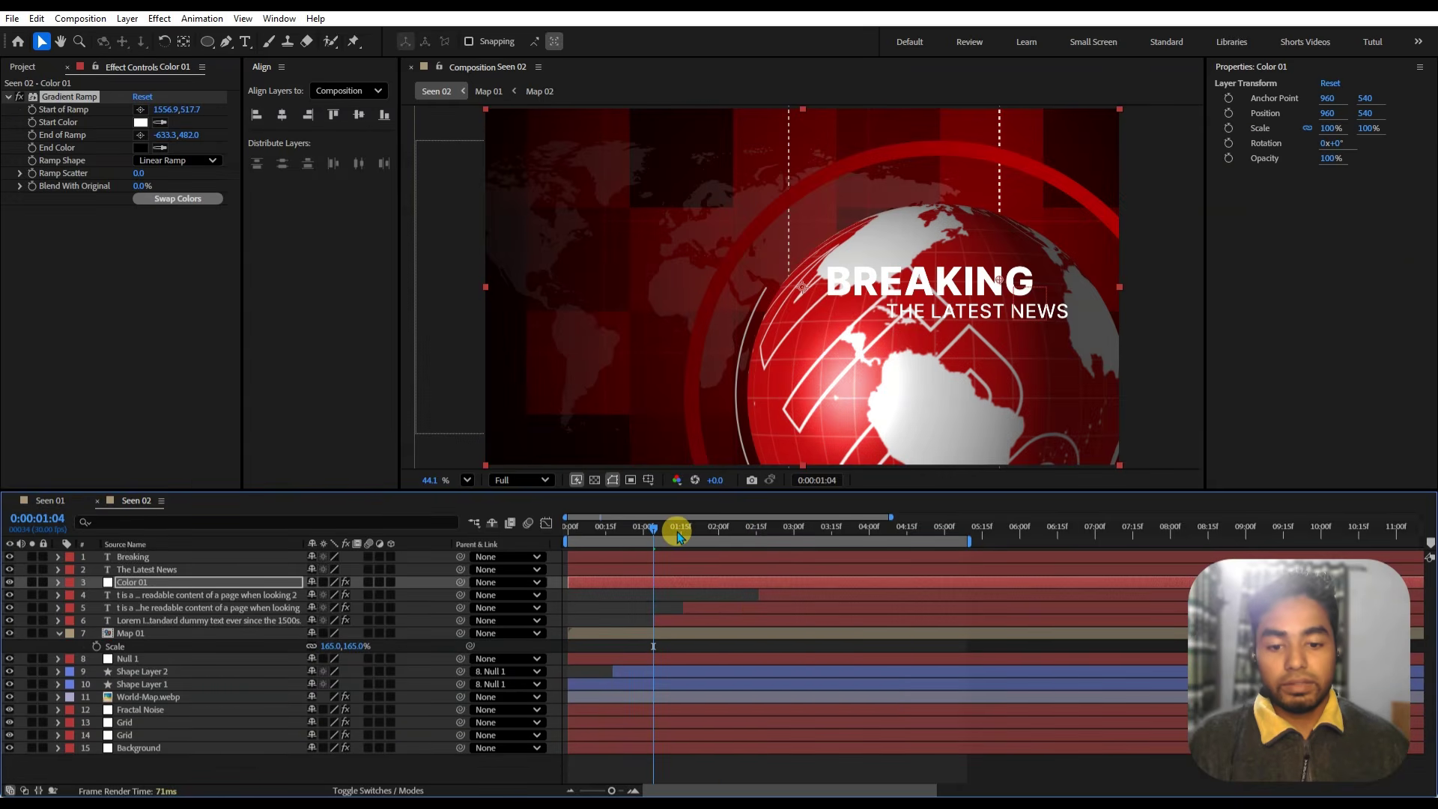
drag(678, 533, 716, 533)
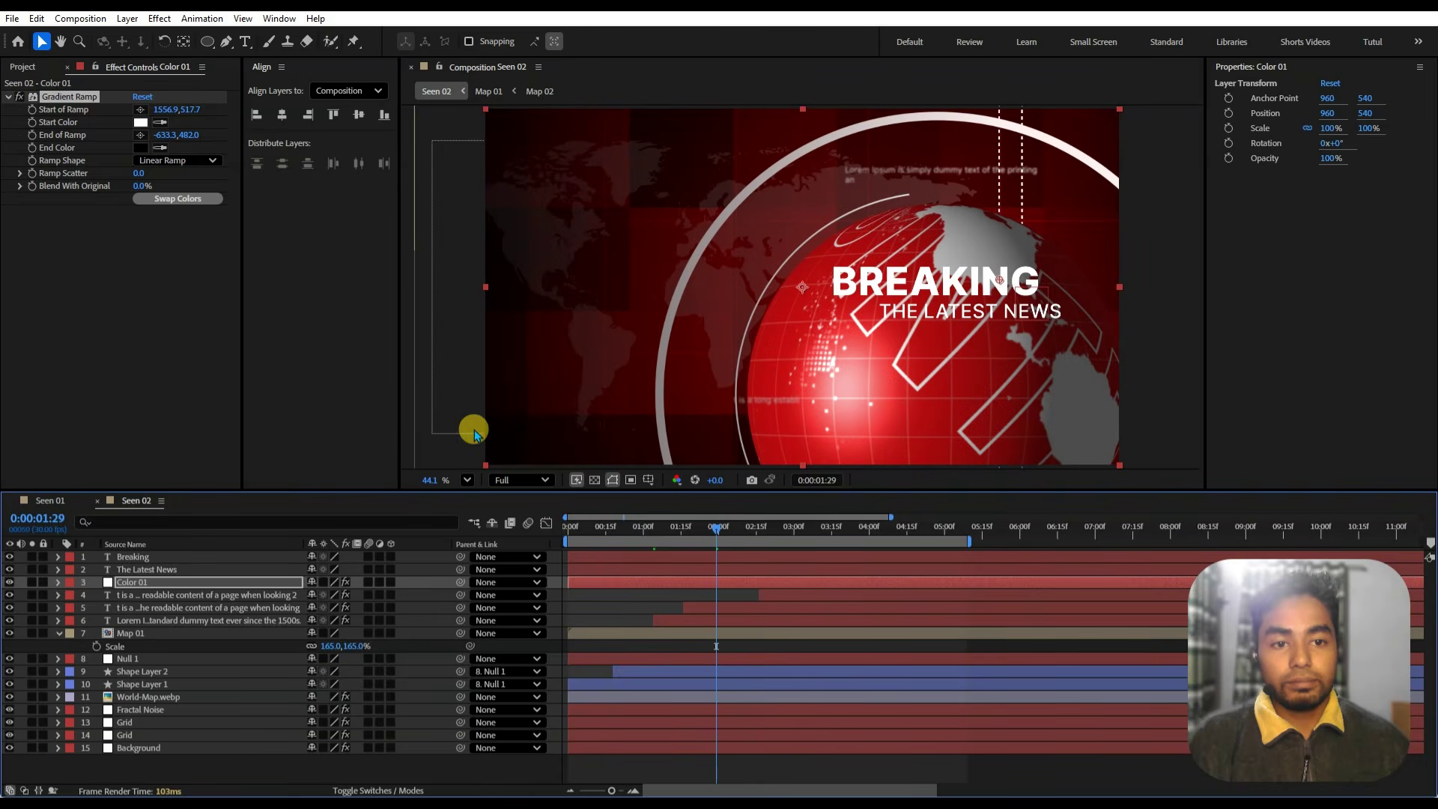
click(164, 596)
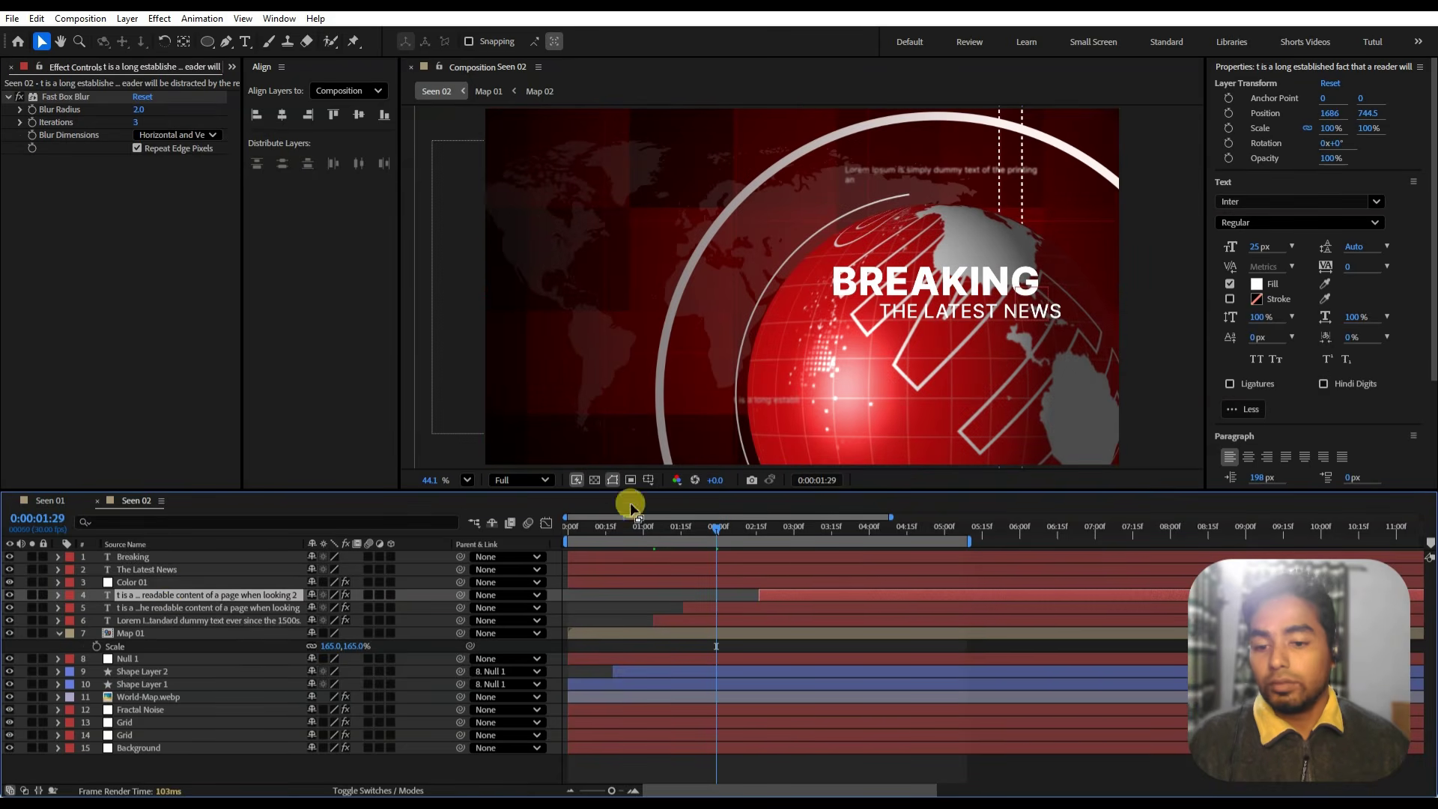
click(607, 481)
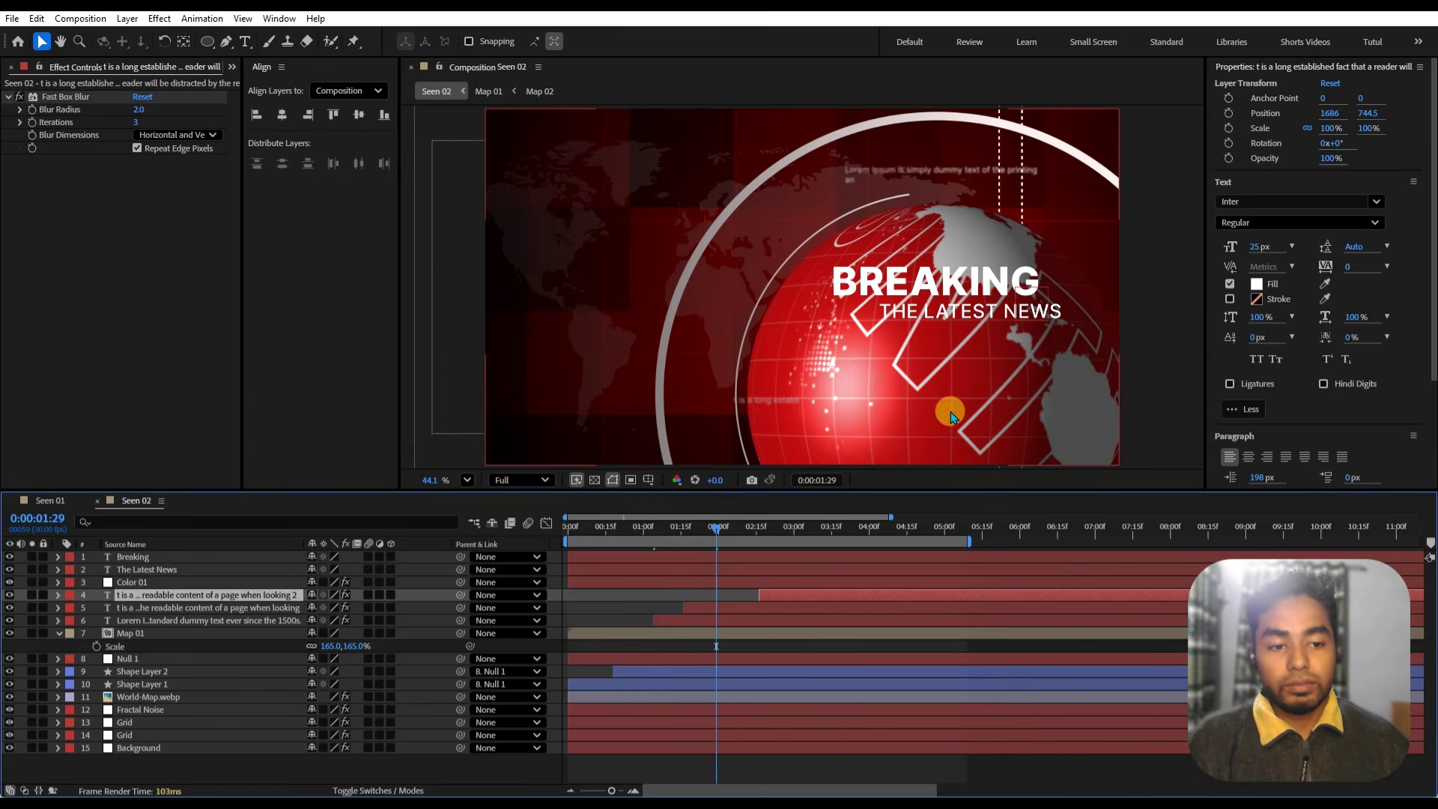
click(212, 610)
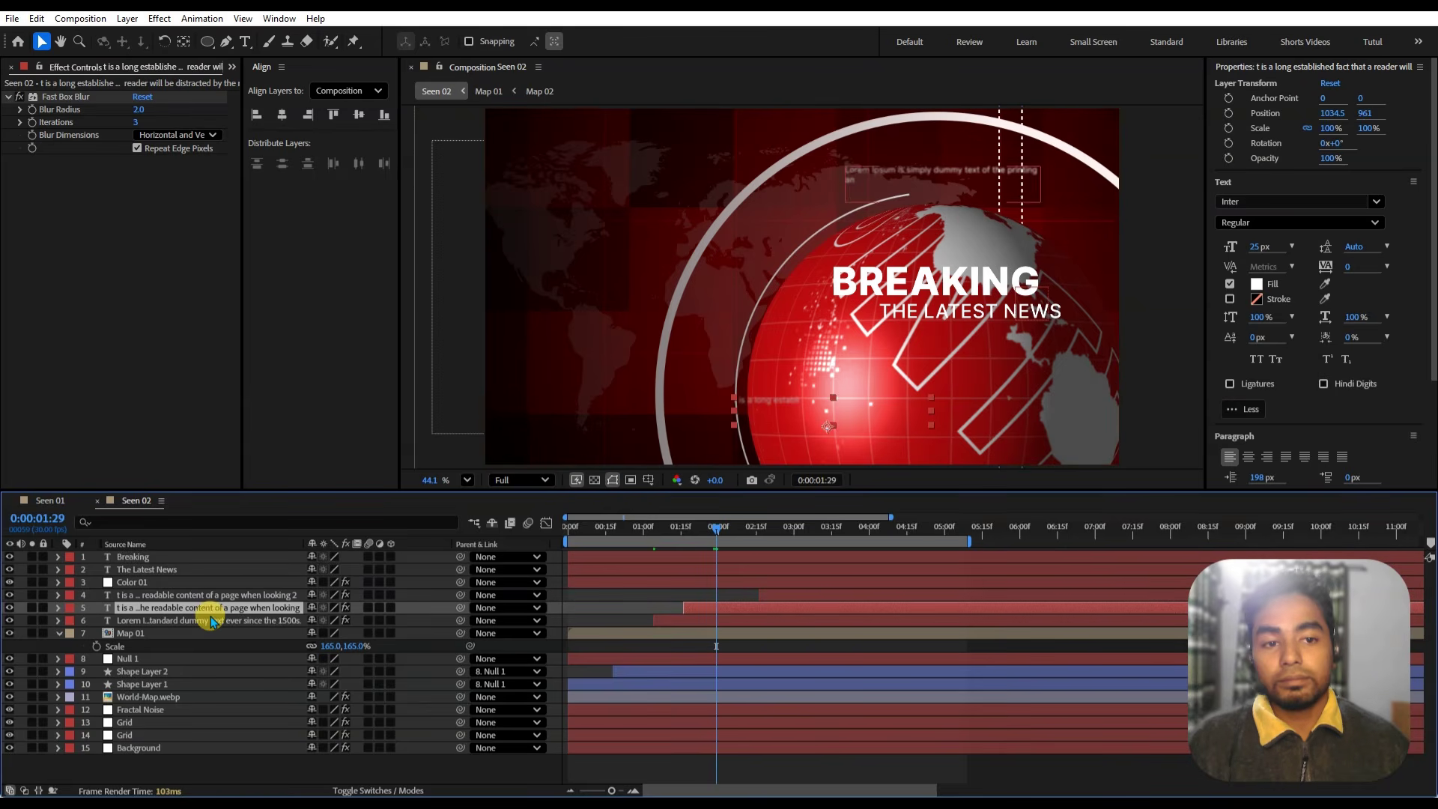
drag(764, 398, 572, 379)
- At 0:00:02:28, move the layer 4 dummy text from the globe to the map just left of it, around position 885, 622
drag(773, 527, 788, 527)
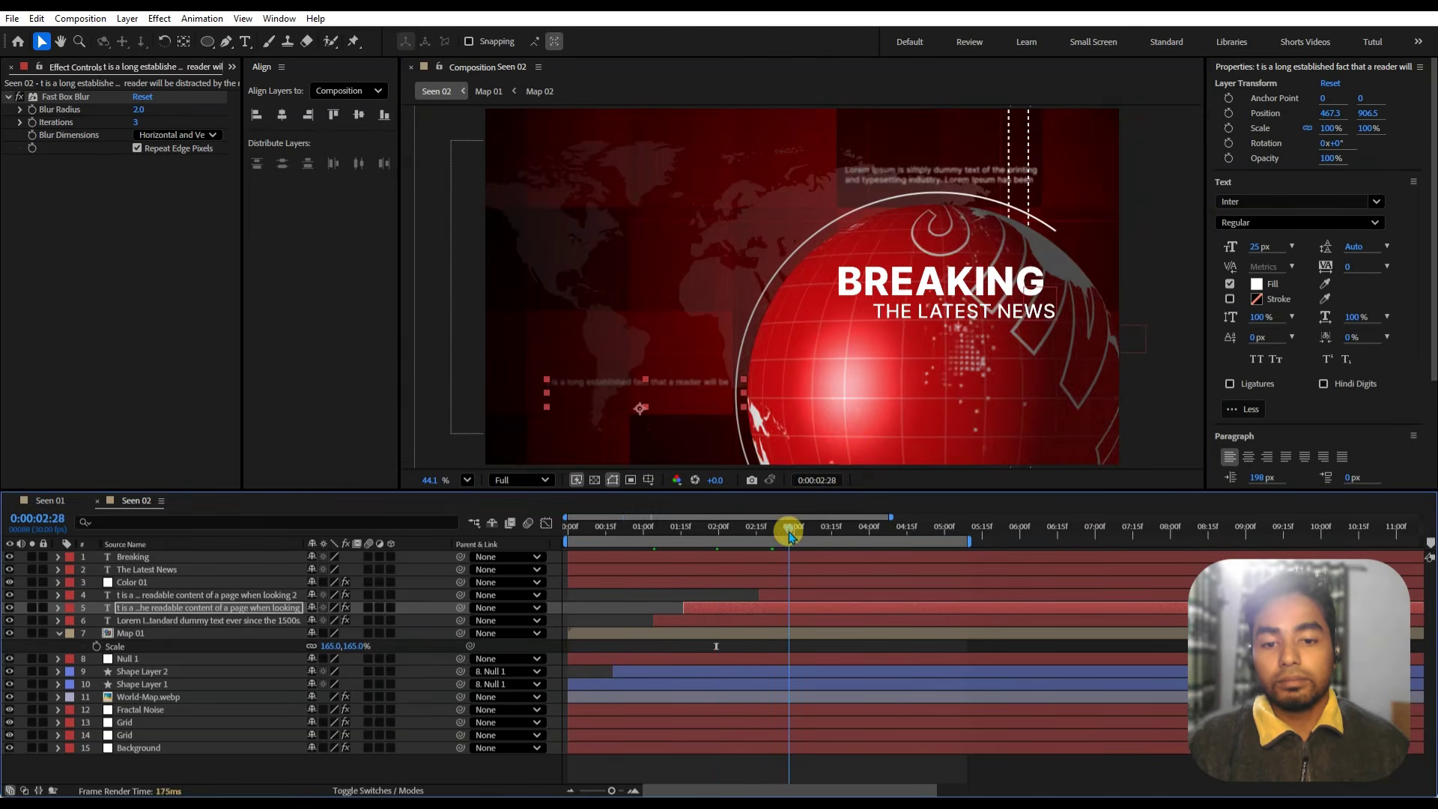
click(893, 167)
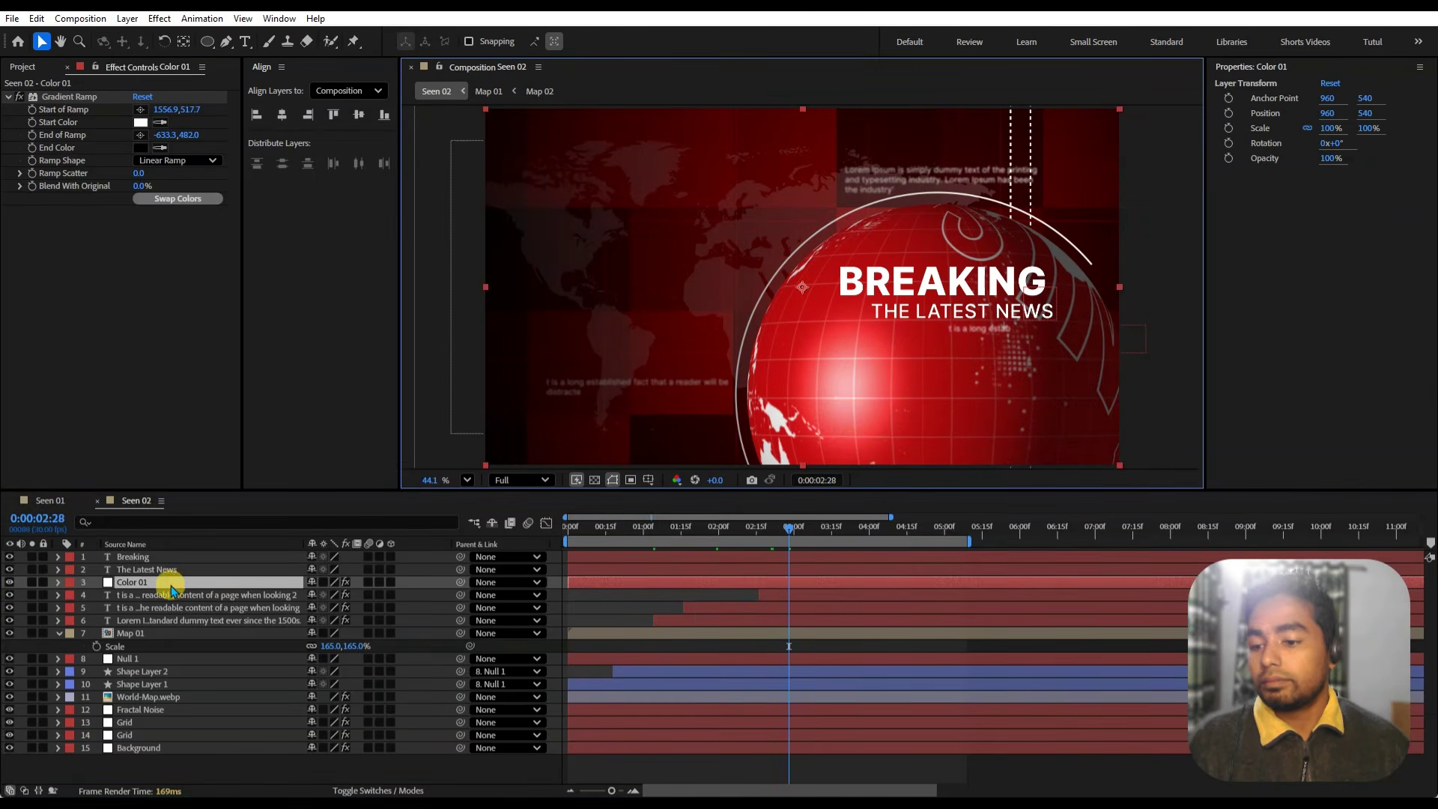
click(149, 596)
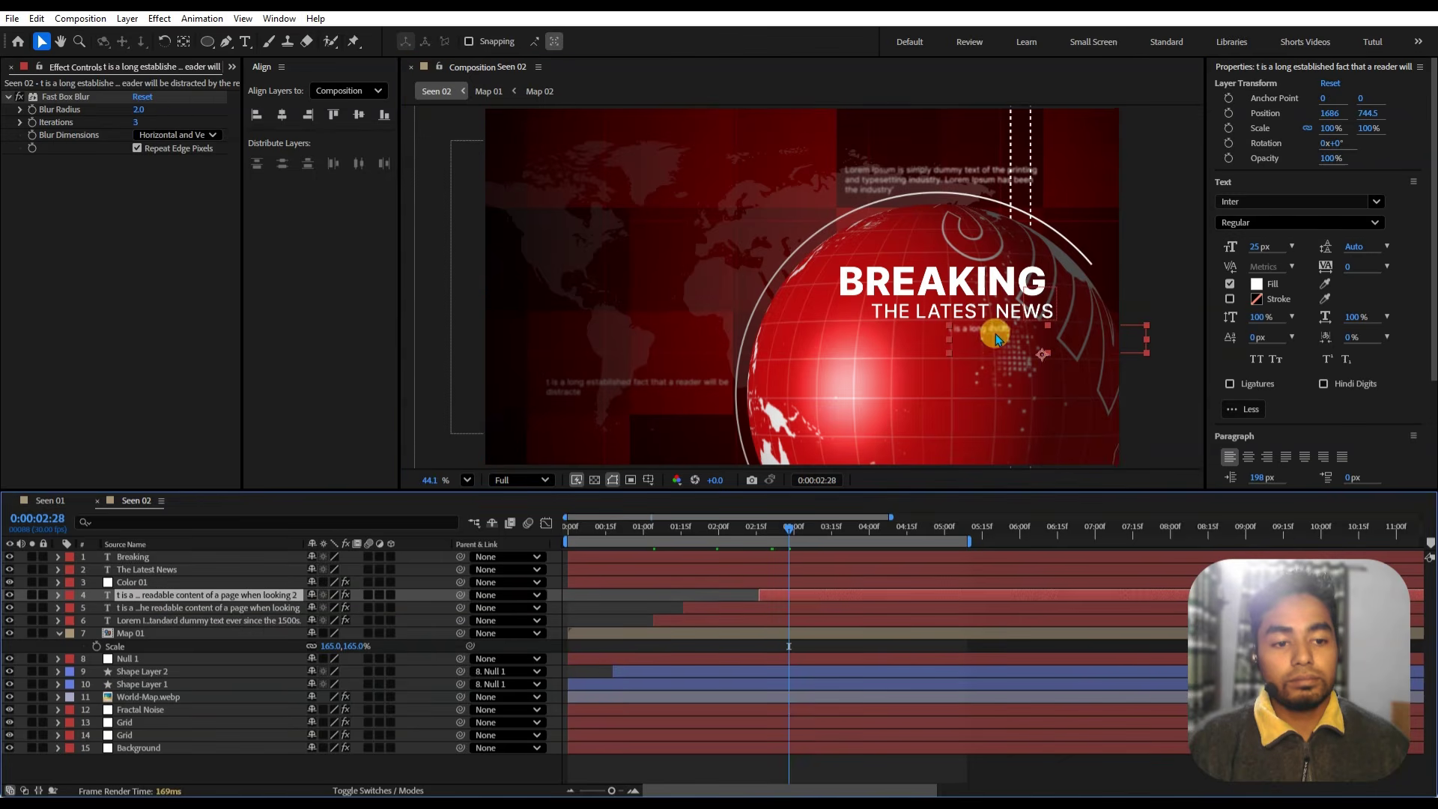
drag(920, 298, 723, 290)
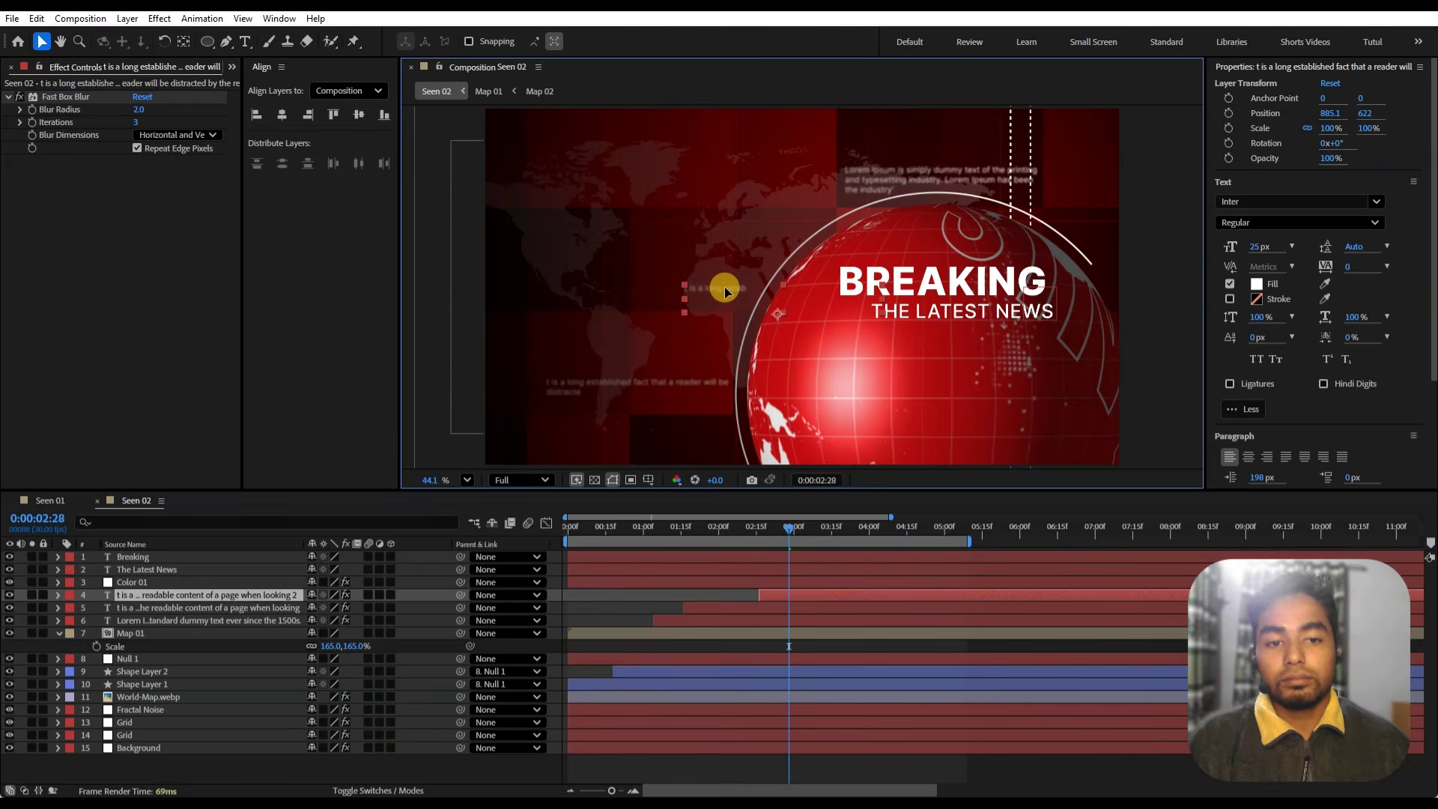
- Move the Lorem Ipsum text to the map's upper left, around position 569, 216, and set the current time to 0:00:02:15
click(183, 610)
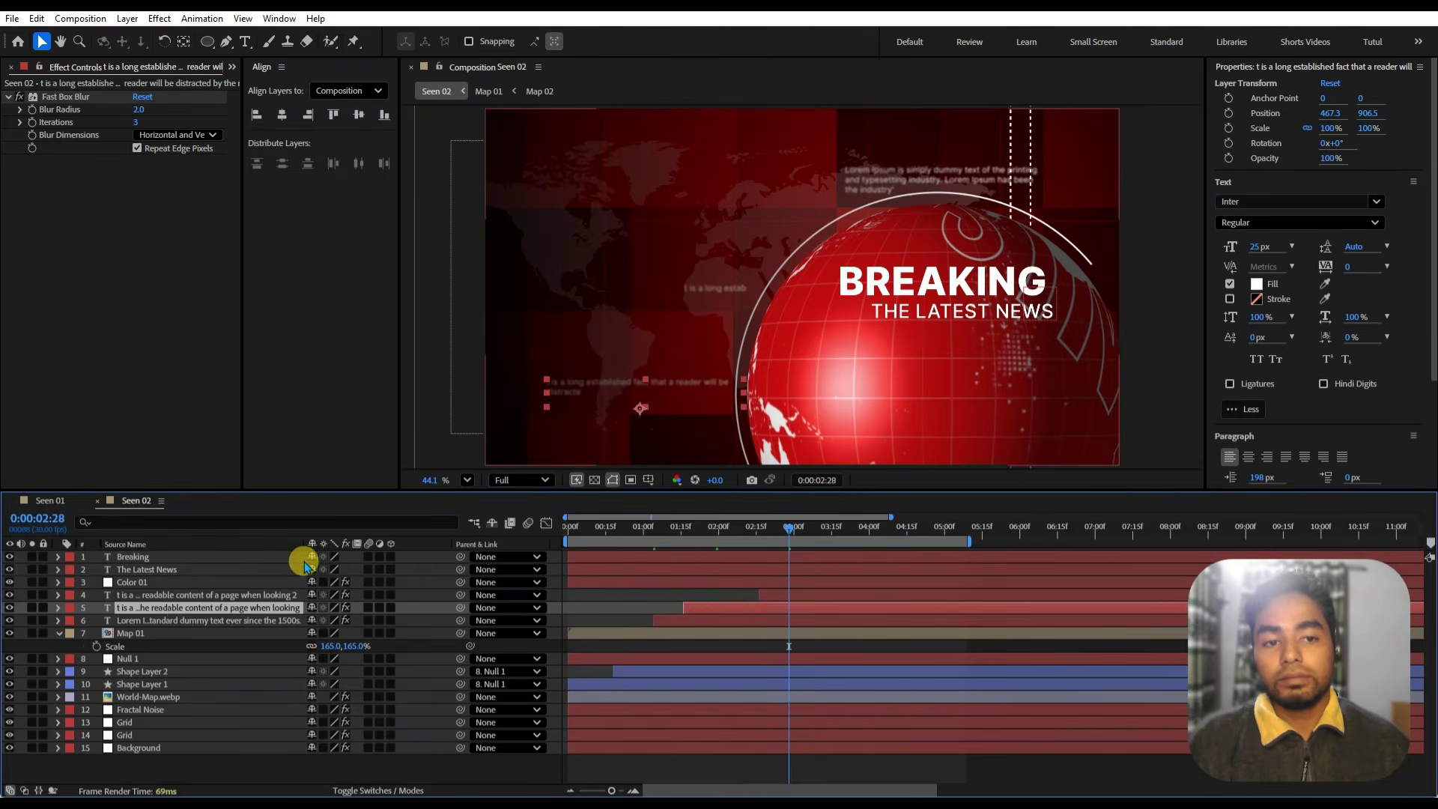
click(241, 596)
click(231, 608)
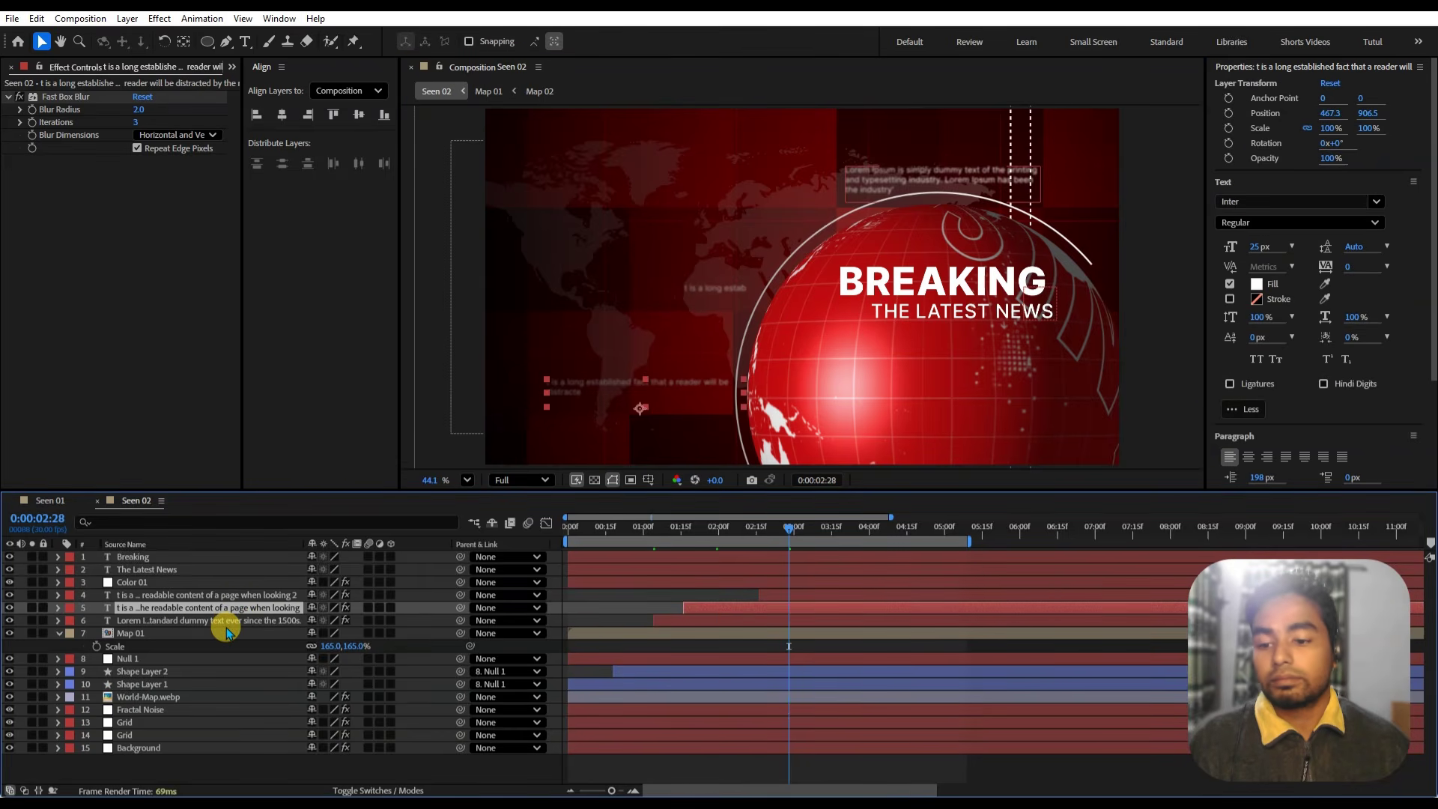
click(227, 622)
drag(899, 177, 627, 158)
drag(659, 530, 756, 582)
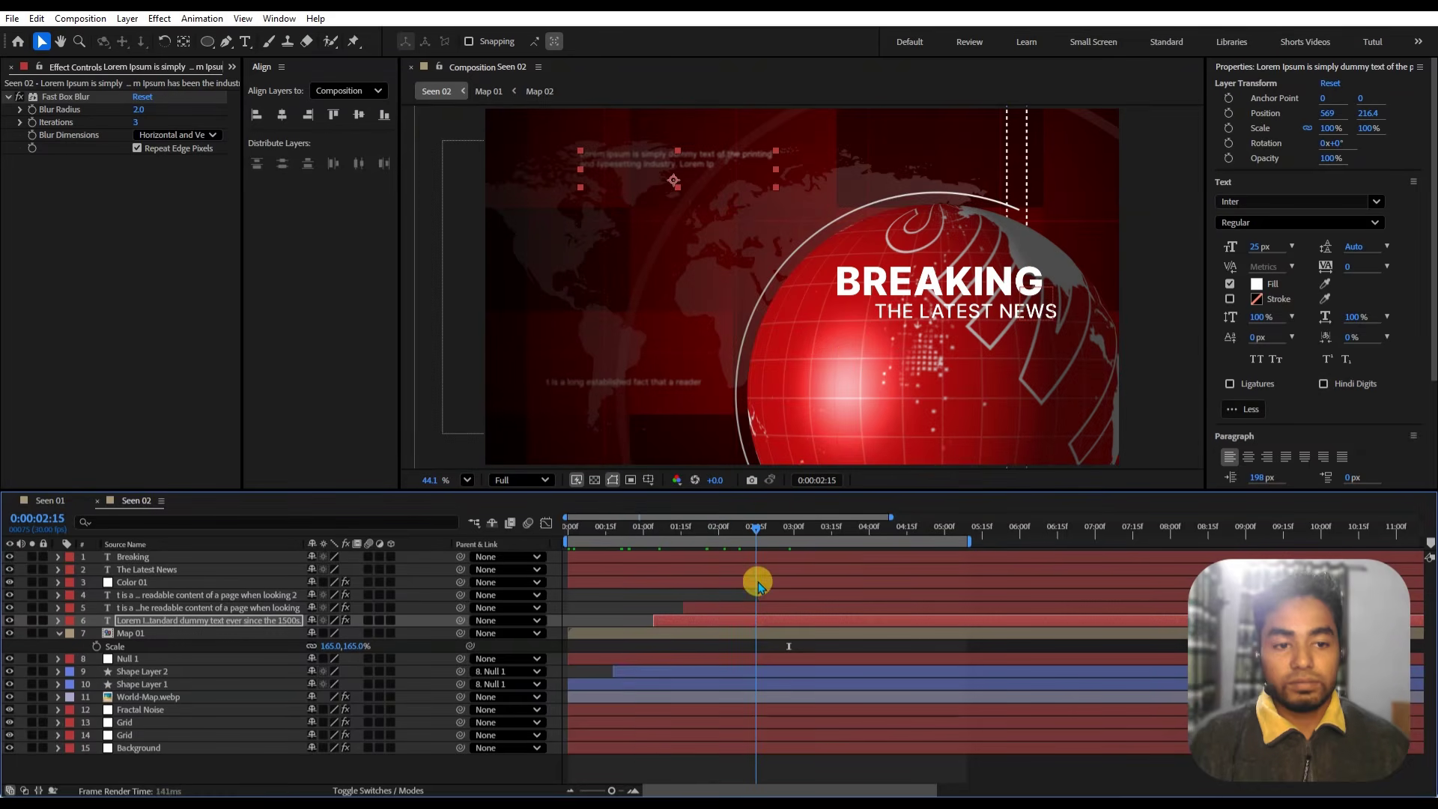
- Delete all position keyframes from the Breaking and The Latest News layers
click(151, 558)
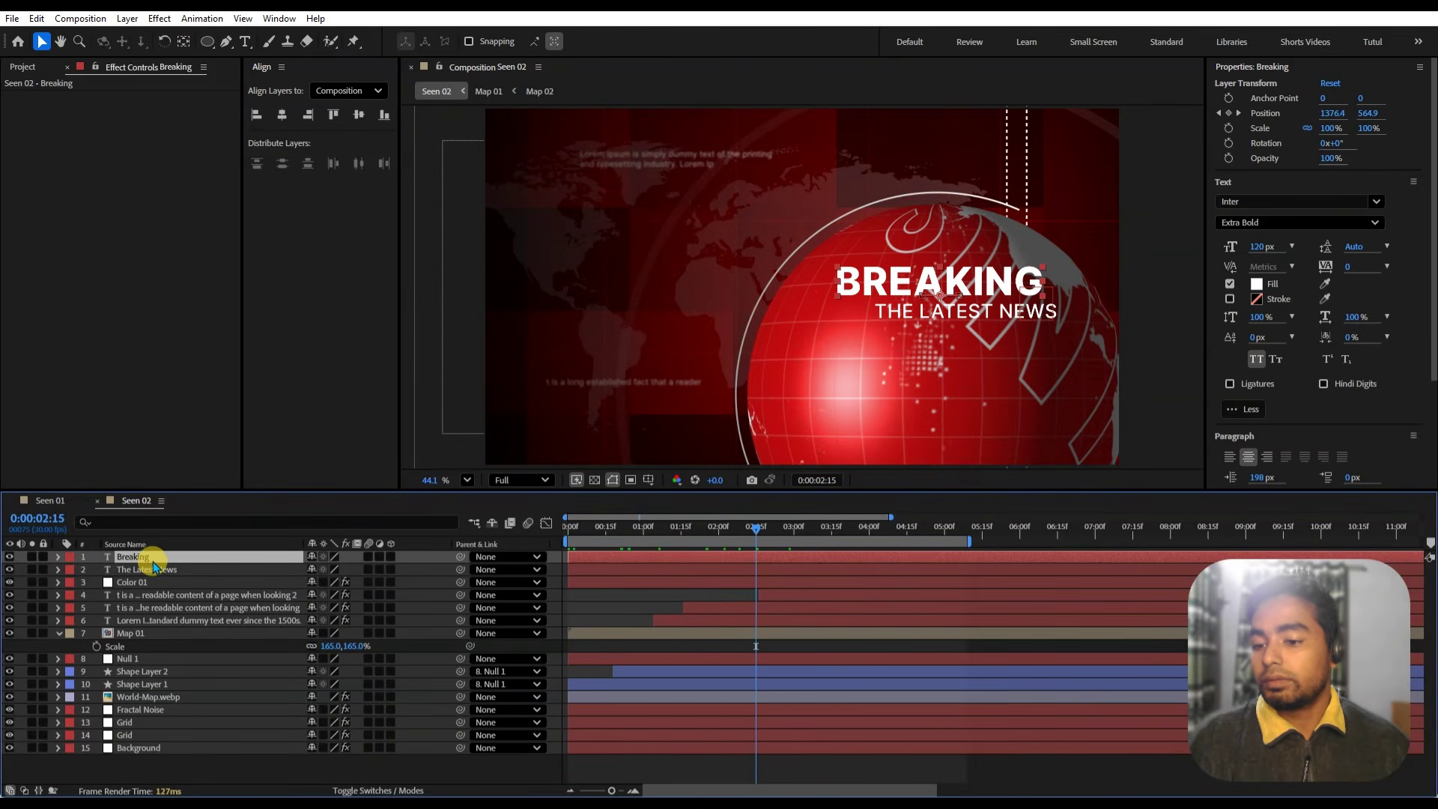
ctrl+click(153, 570)
key(p)
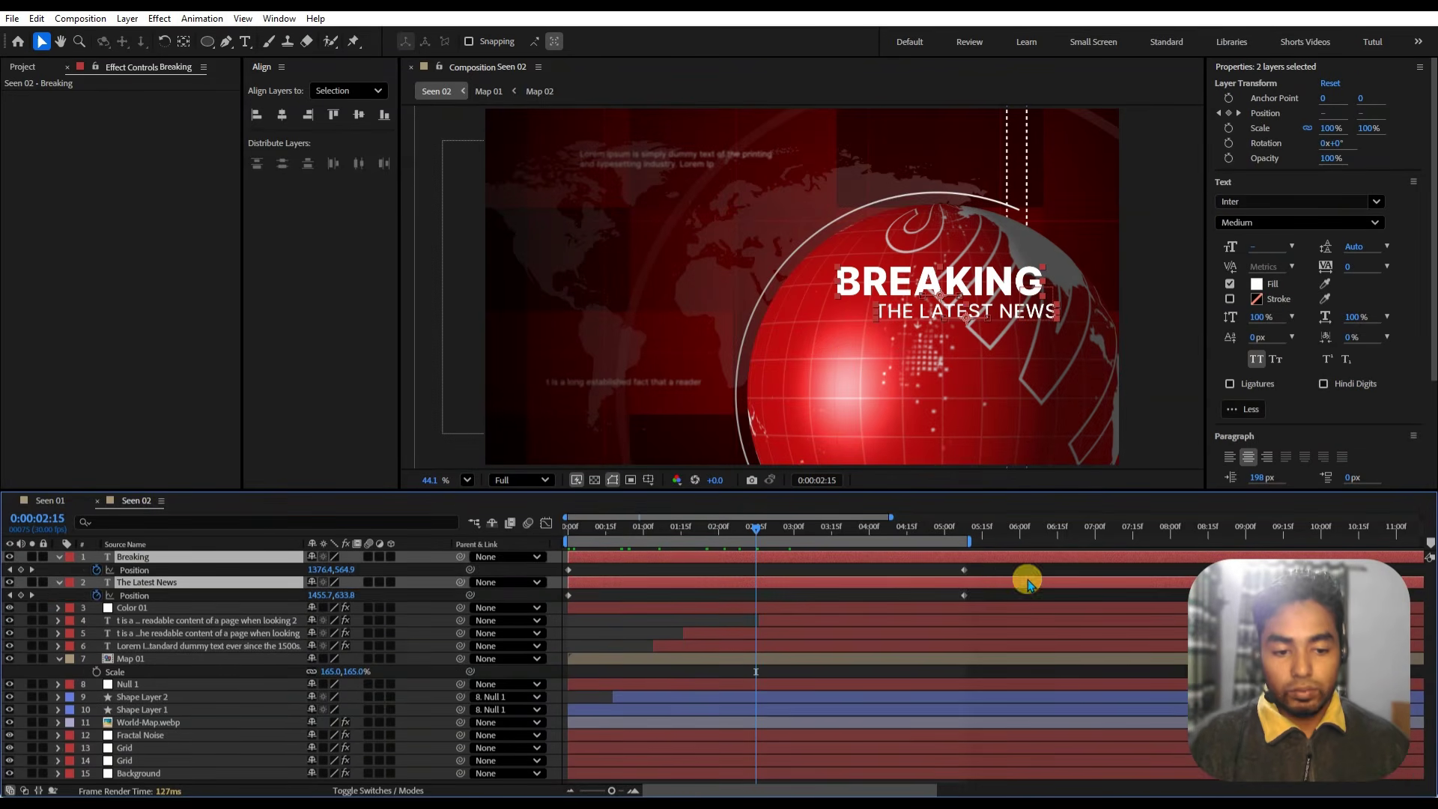
drag(1000, 565, 553, 596)
key(Delete)
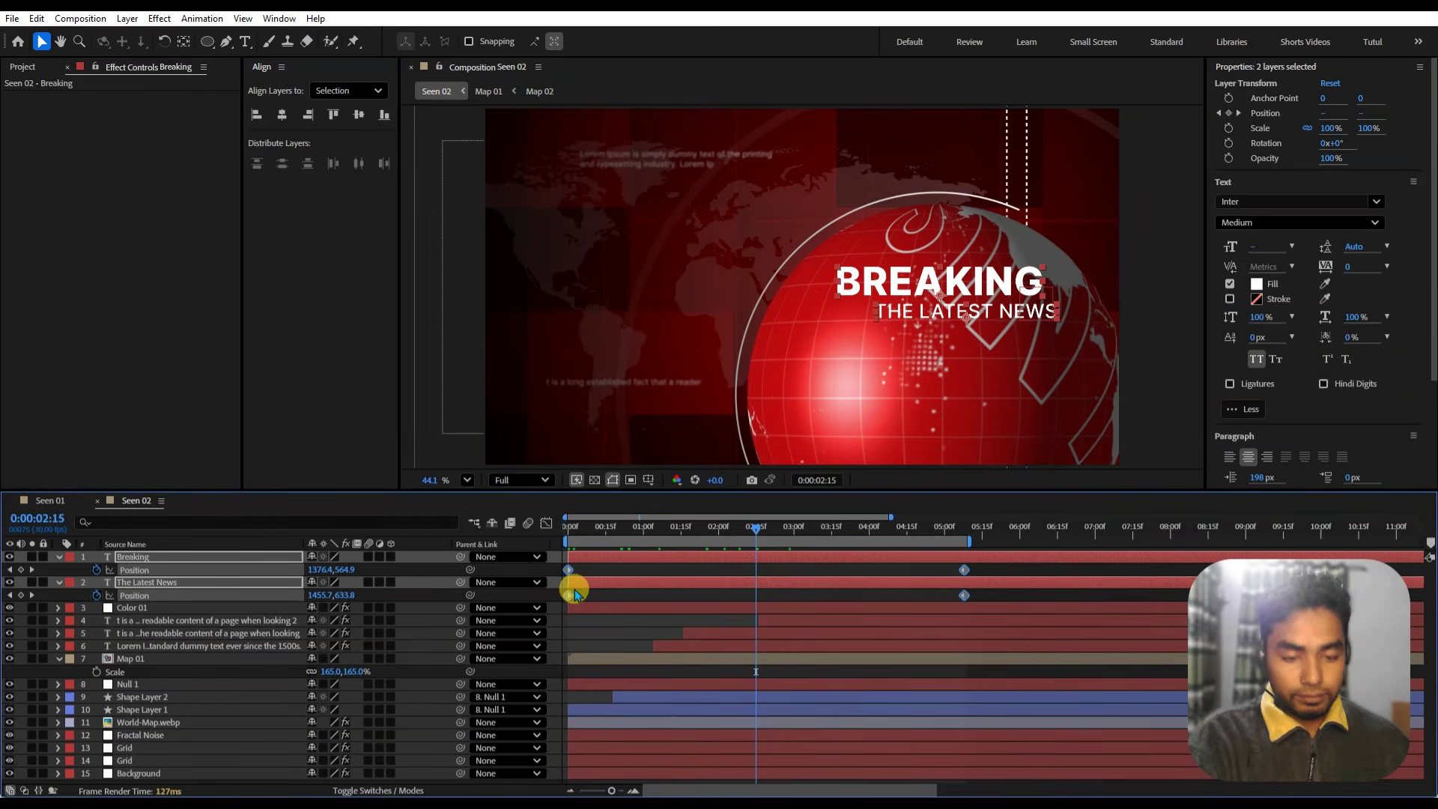
- Replace the BREAKING title with "Wrold Reportes" from Note.txt and move it onto the map left of the globe
click(786, 802)
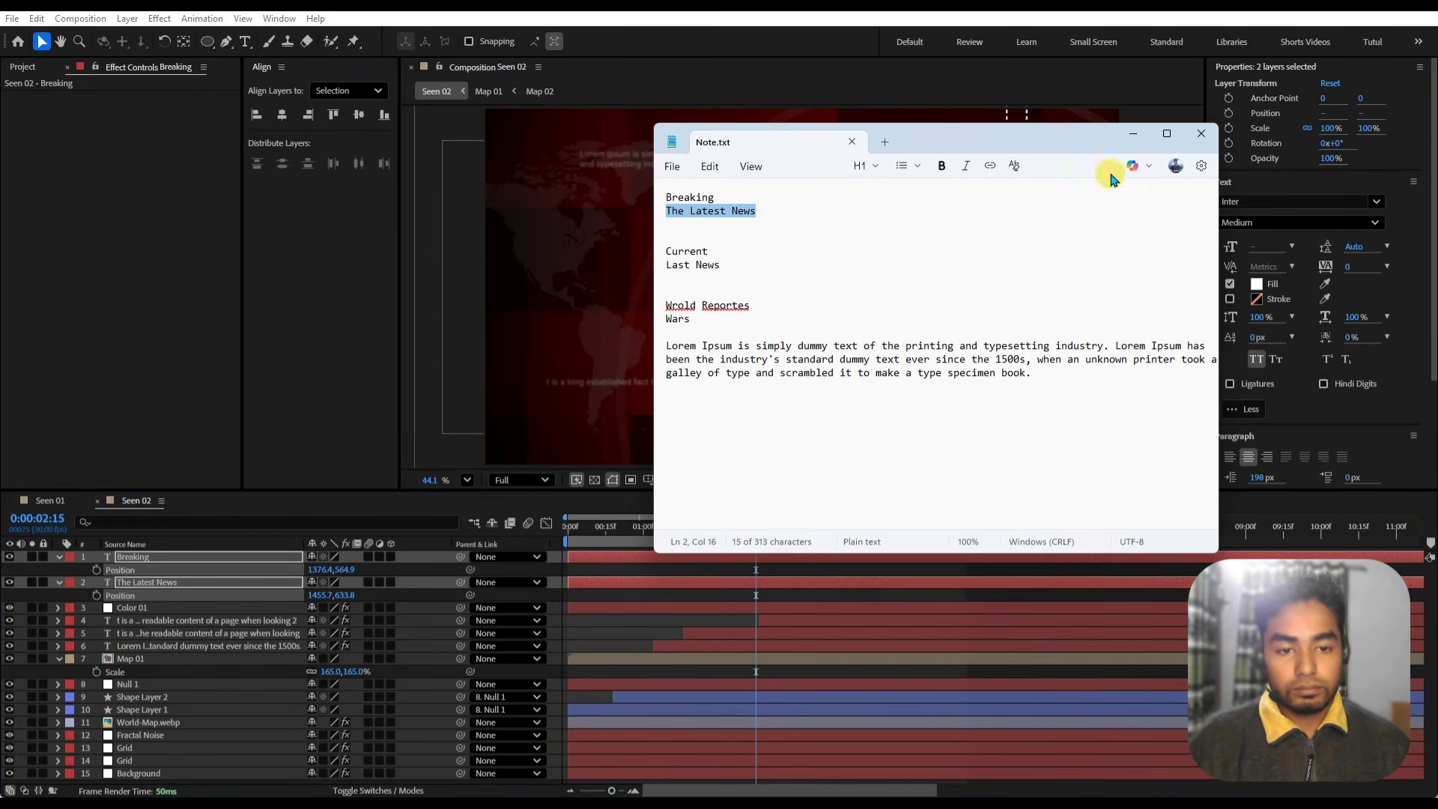
click(763, 267)
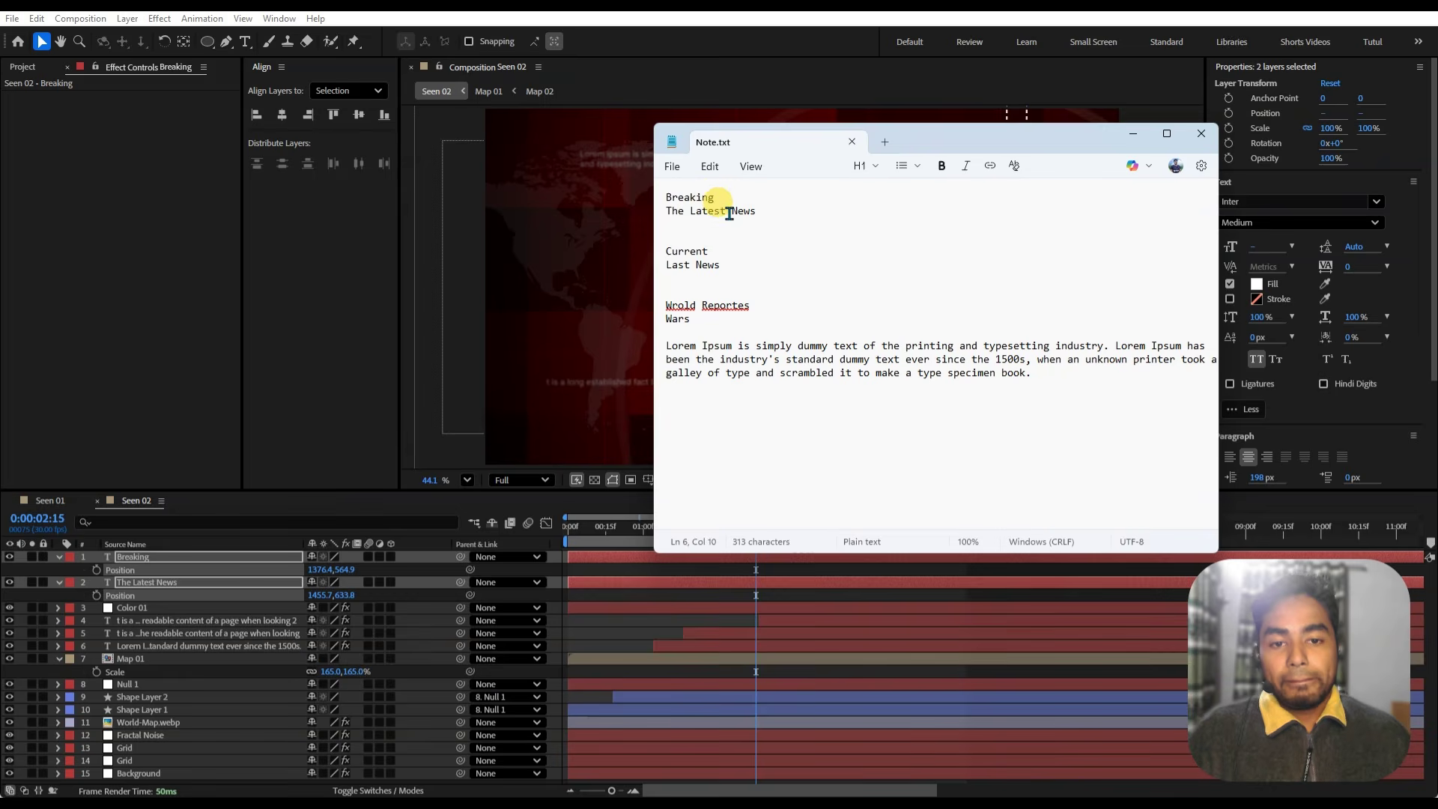
drag(716, 251, 671, 249)
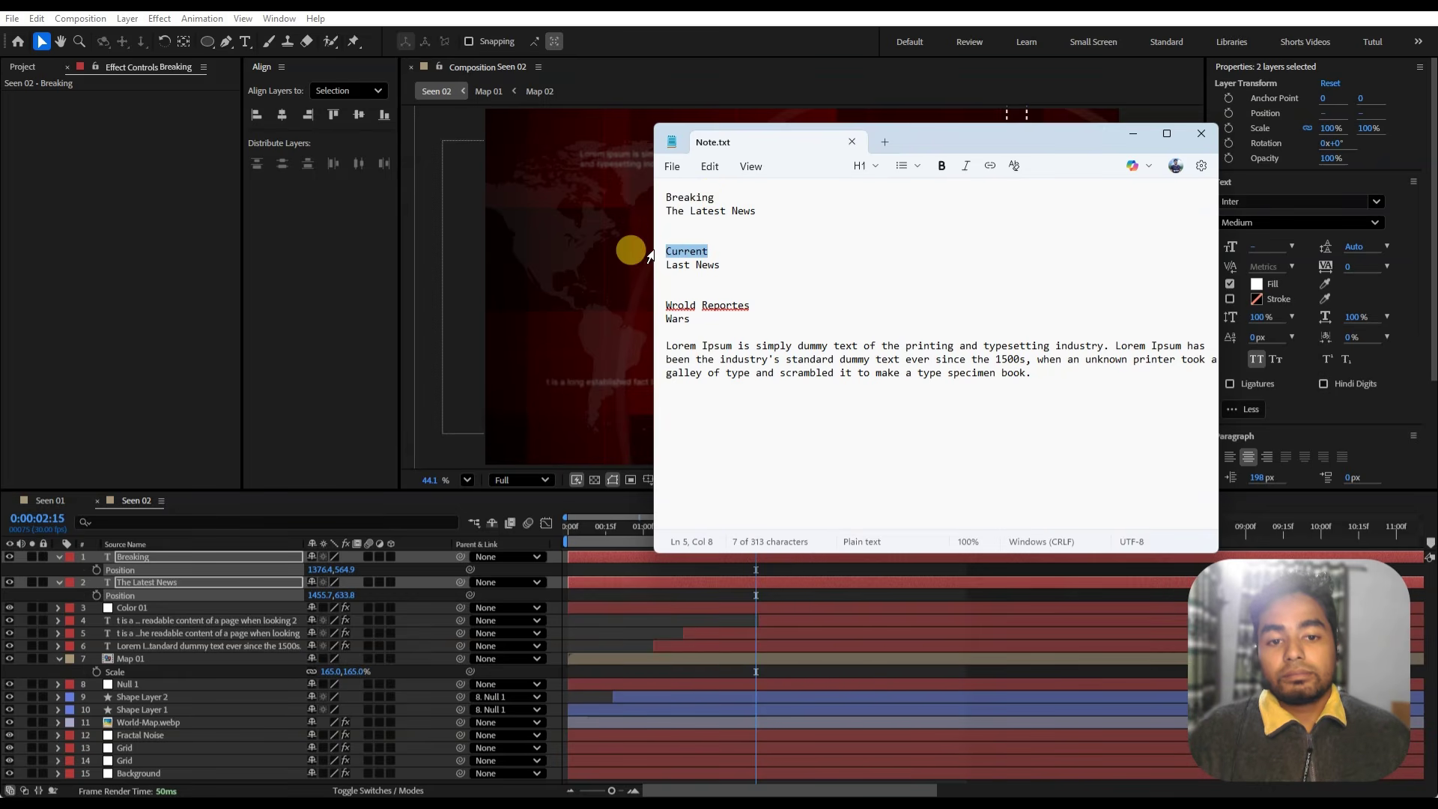
drag(754, 305, 653, 307)
key(ctrl+c)
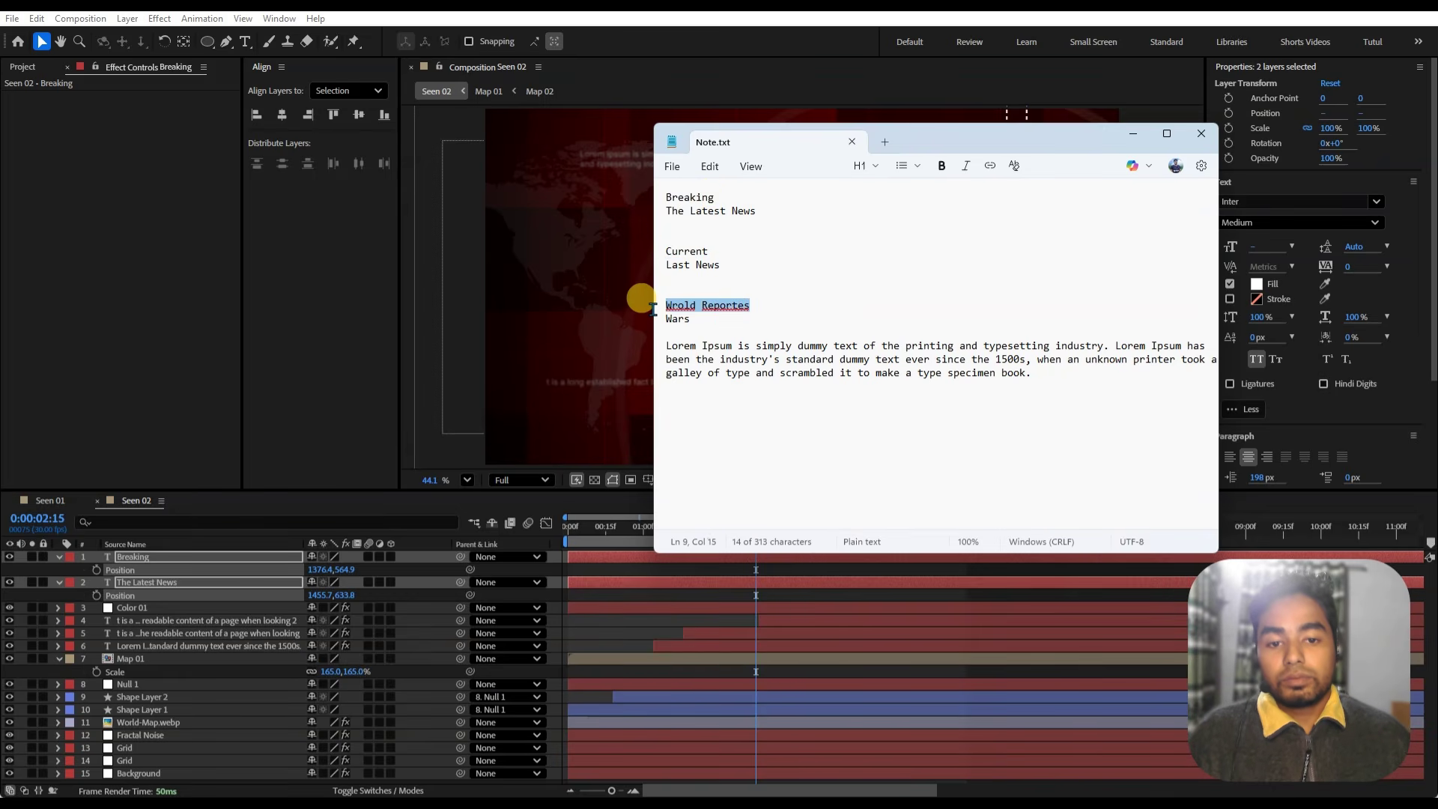
click(1134, 134)
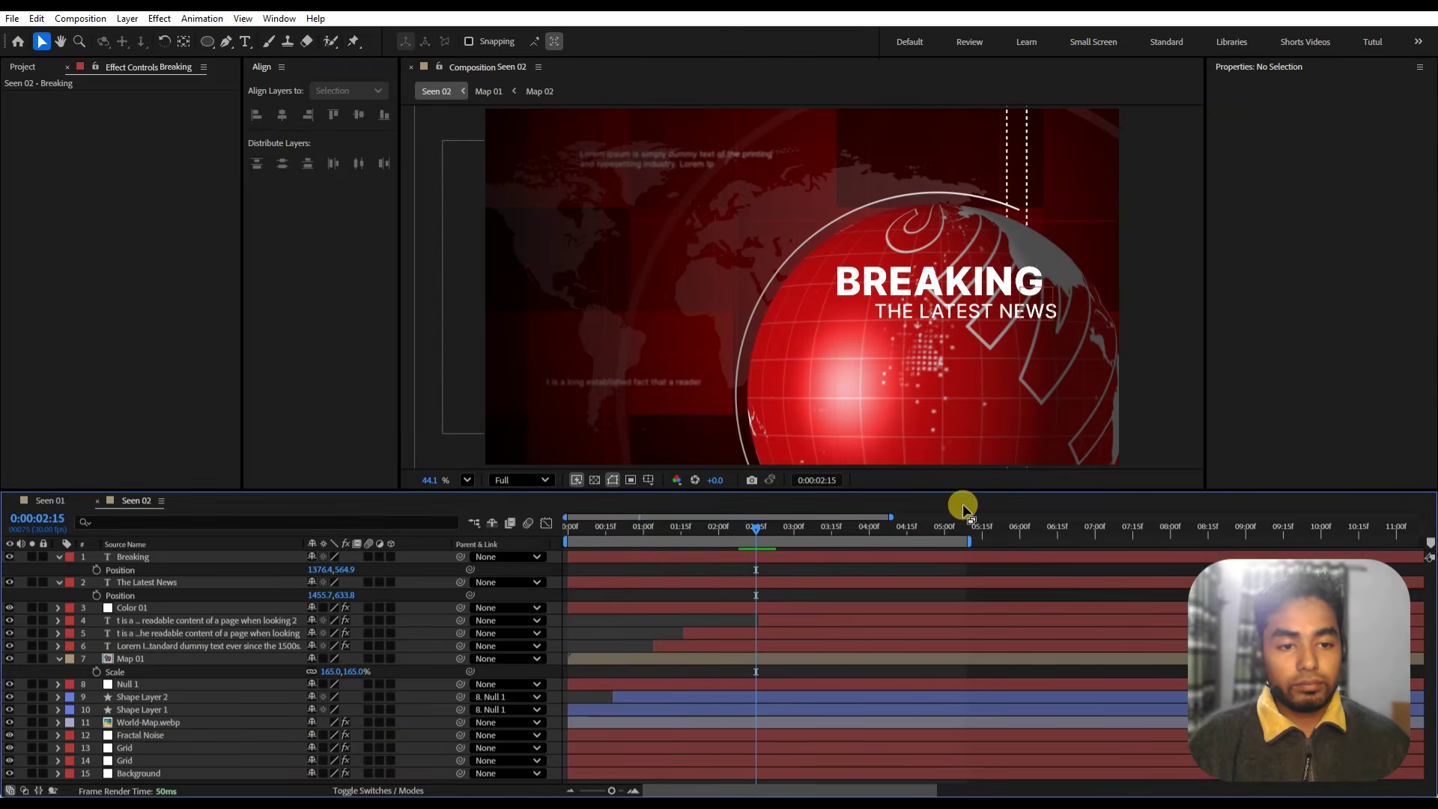
double_click(926, 281)
key(ctrl+v)
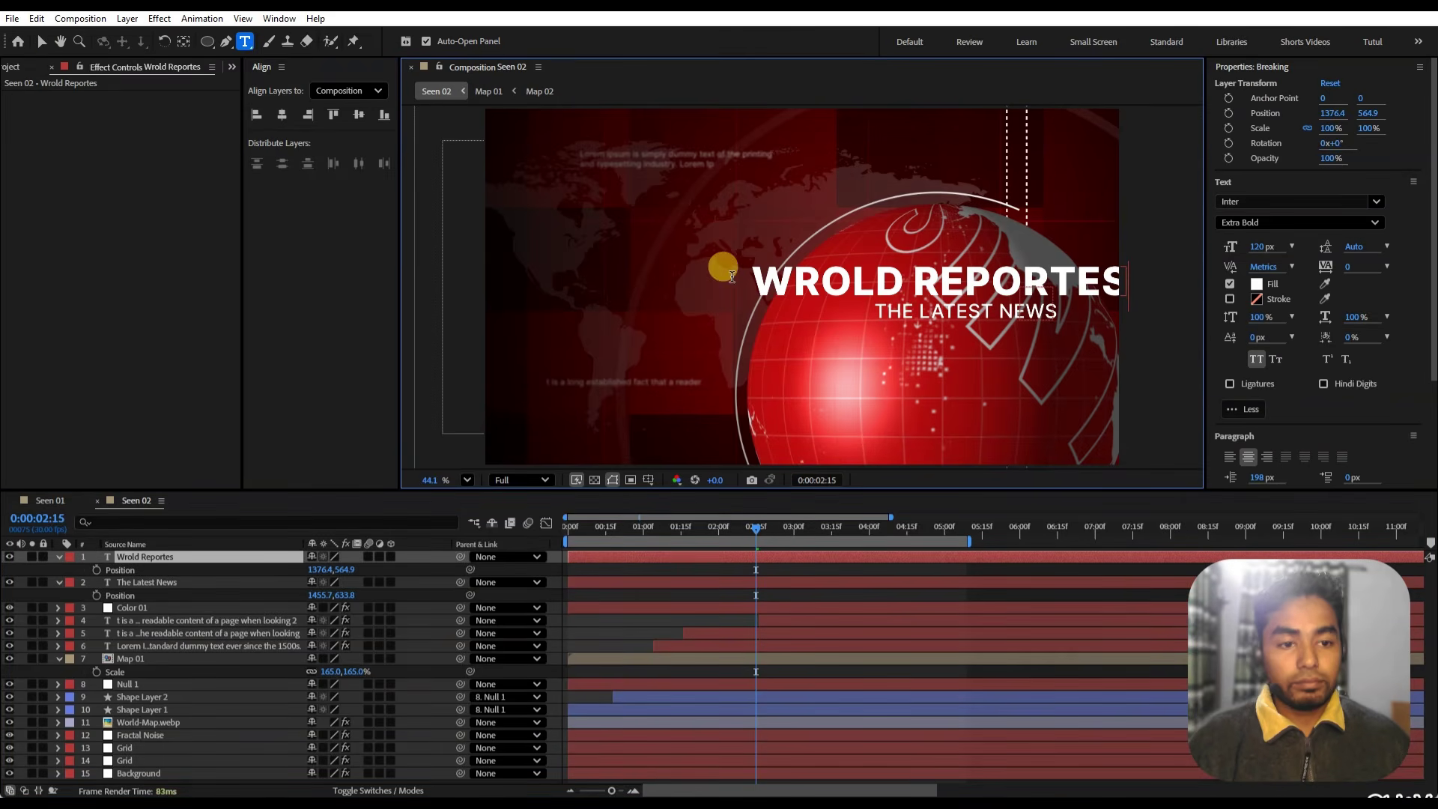
click(41, 41)
drag(966, 287, 715, 247)
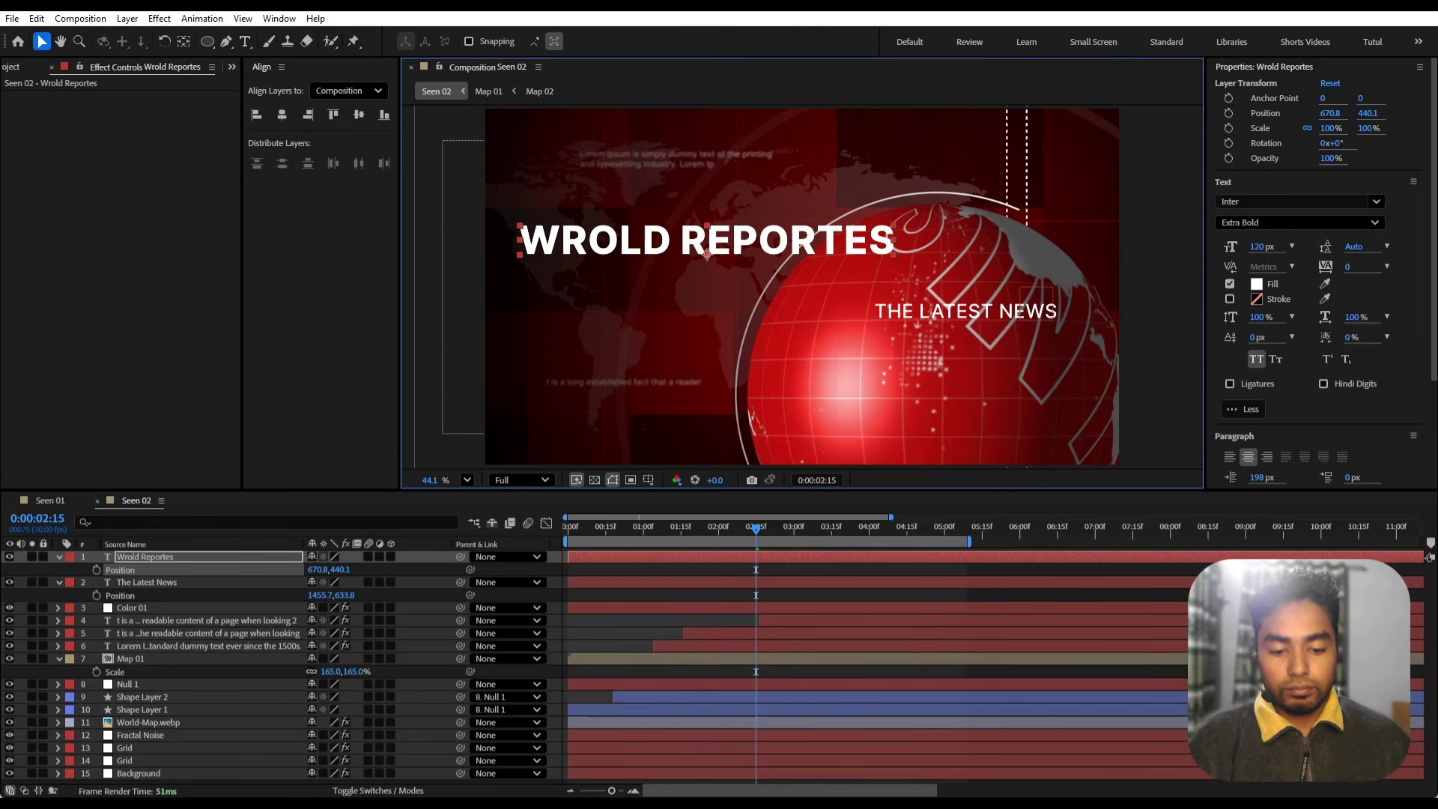
- Copy "Current" from Note.txt and use it as the main title text
key(alt+Tab)
click(769, 281)
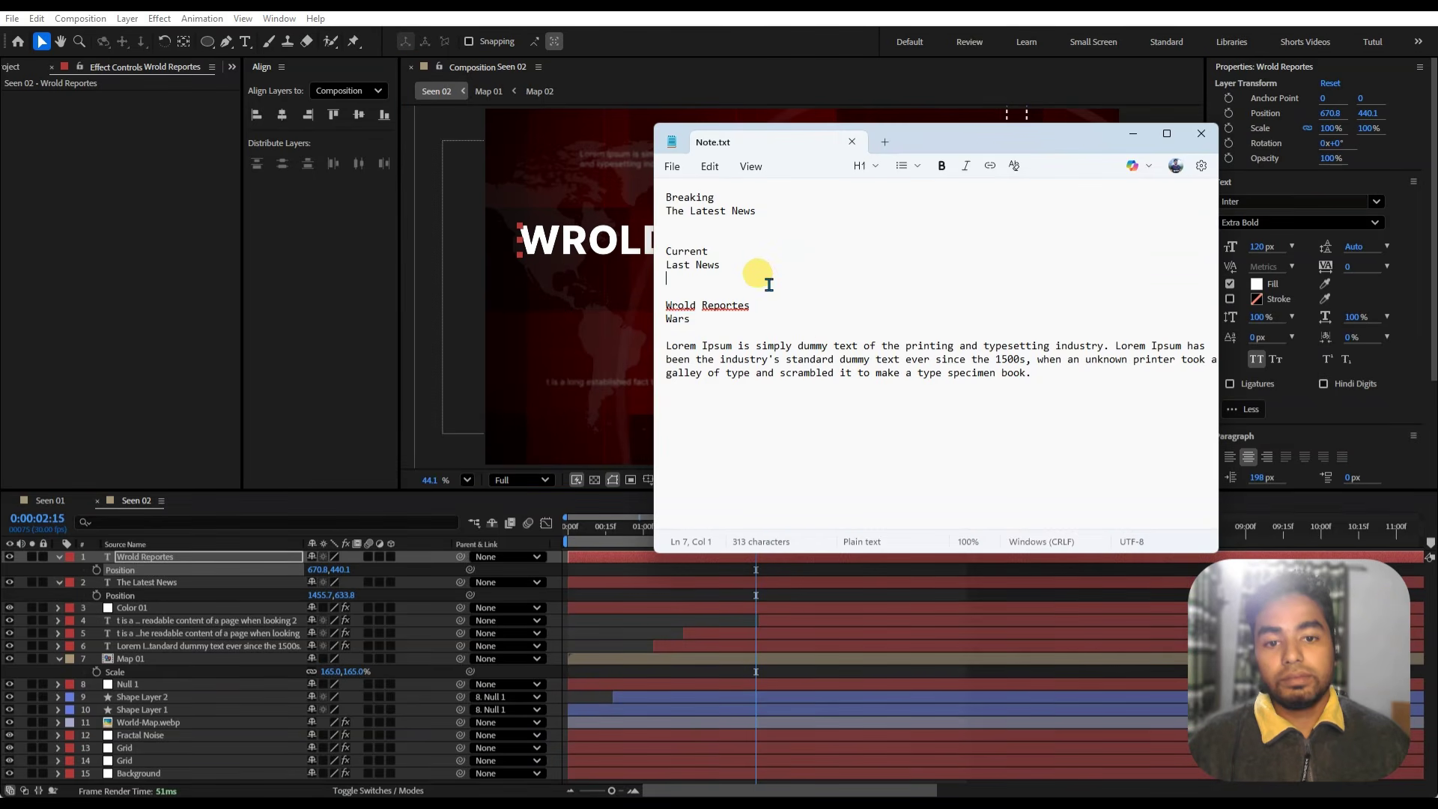
double_click(683, 251)
key(ctrl+c)
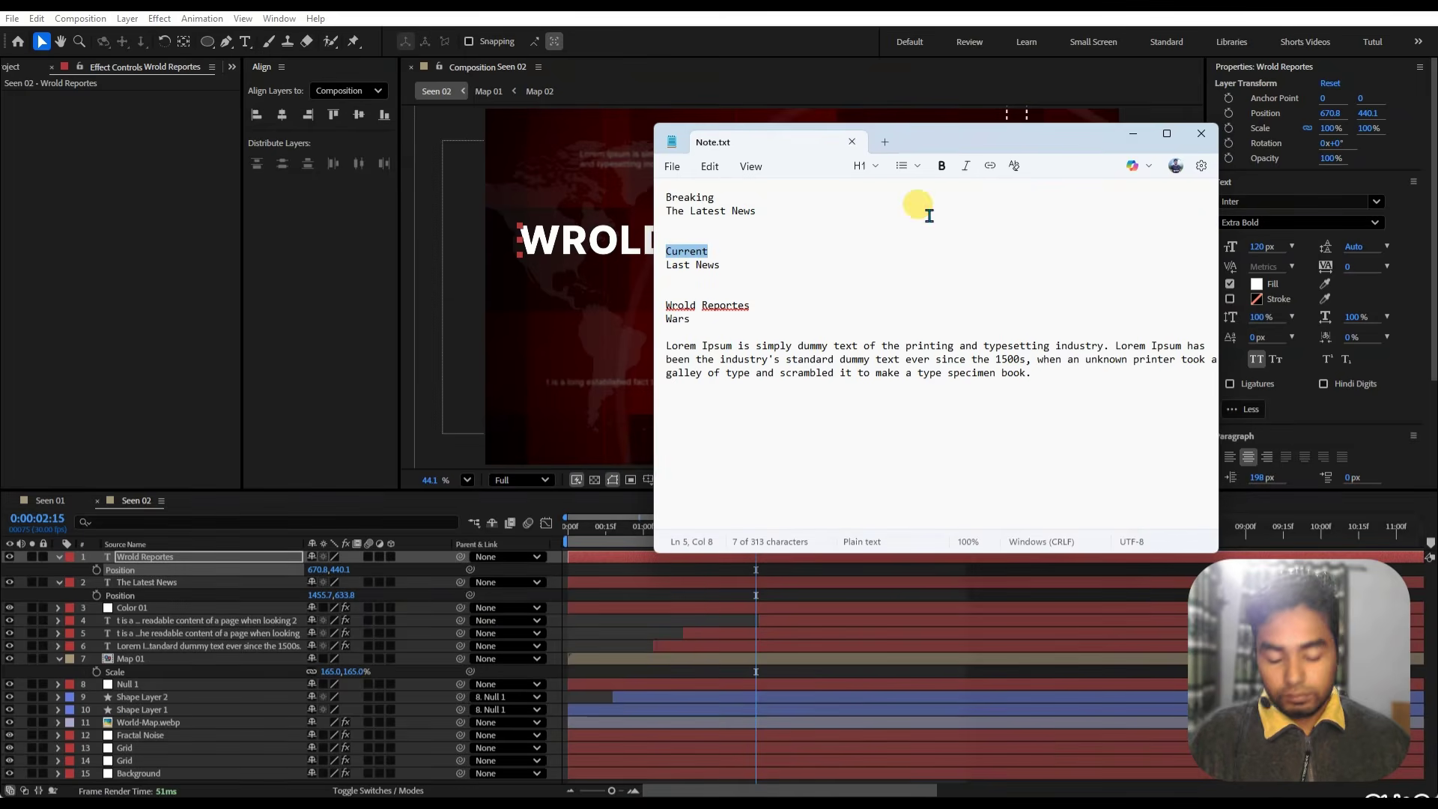
click(530, 279)
double_click(587, 240)
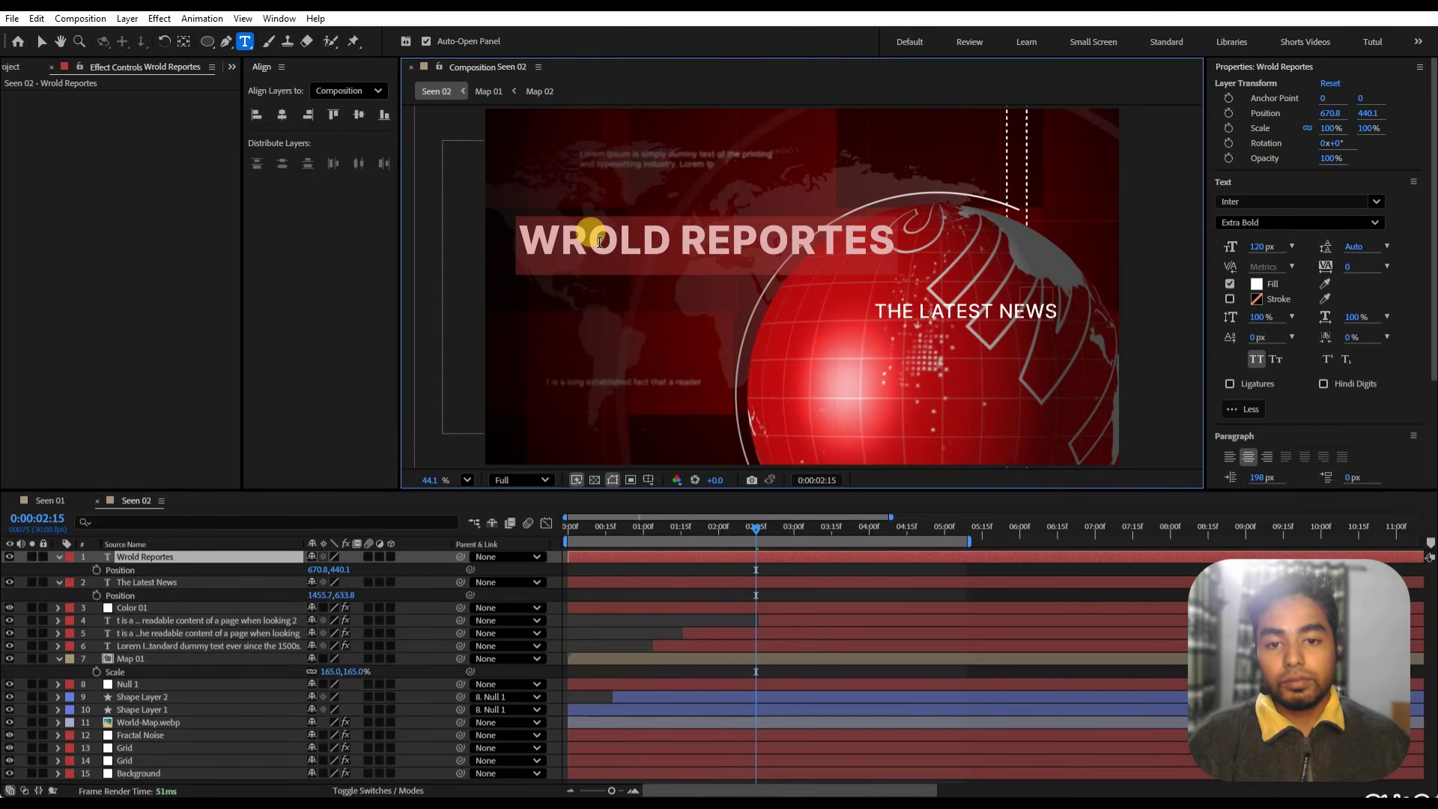
key(ctrl+v)
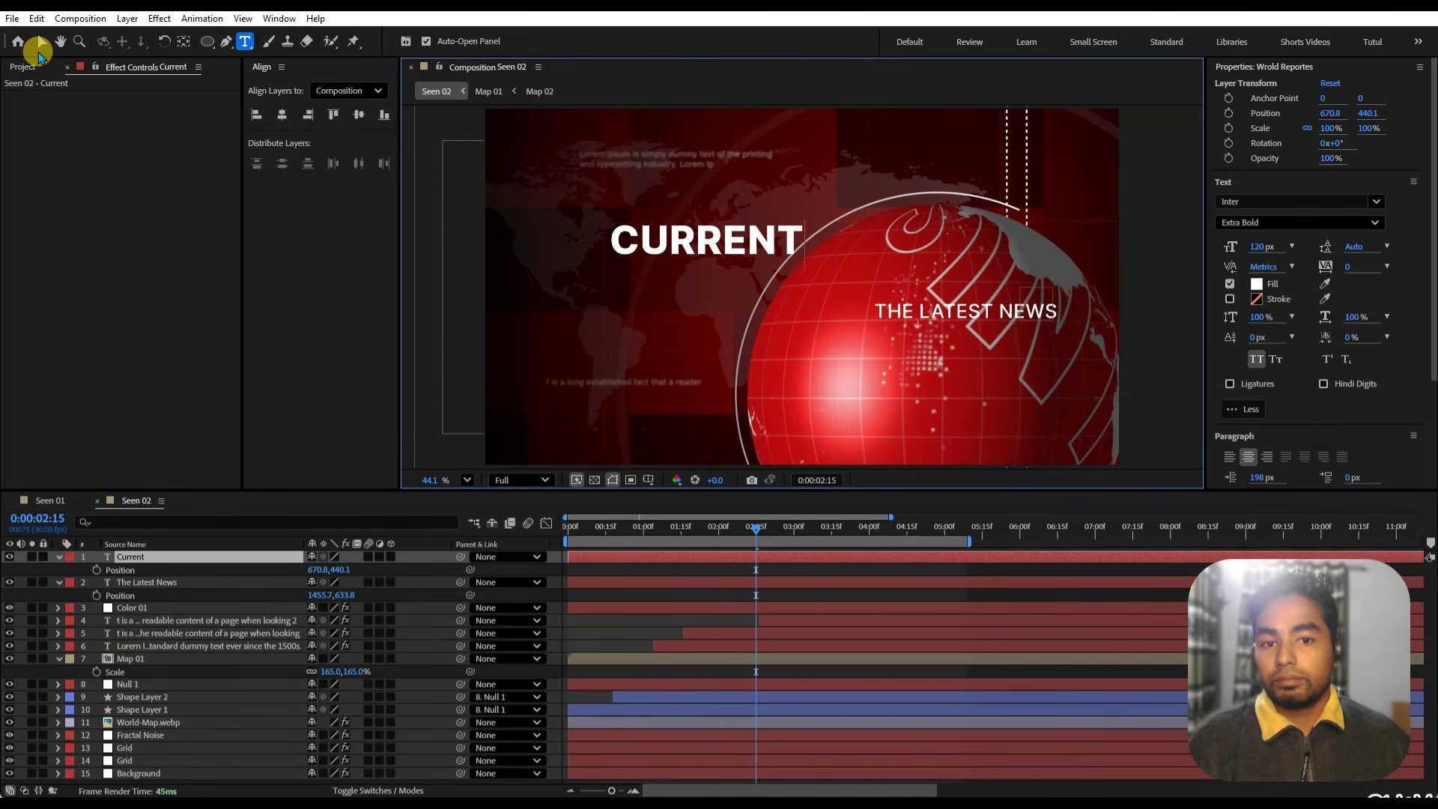
click(41, 41)
- Replace the THE LATEST NEWS subtitle with "Last News" from Note.txt
key(alt+Tab)
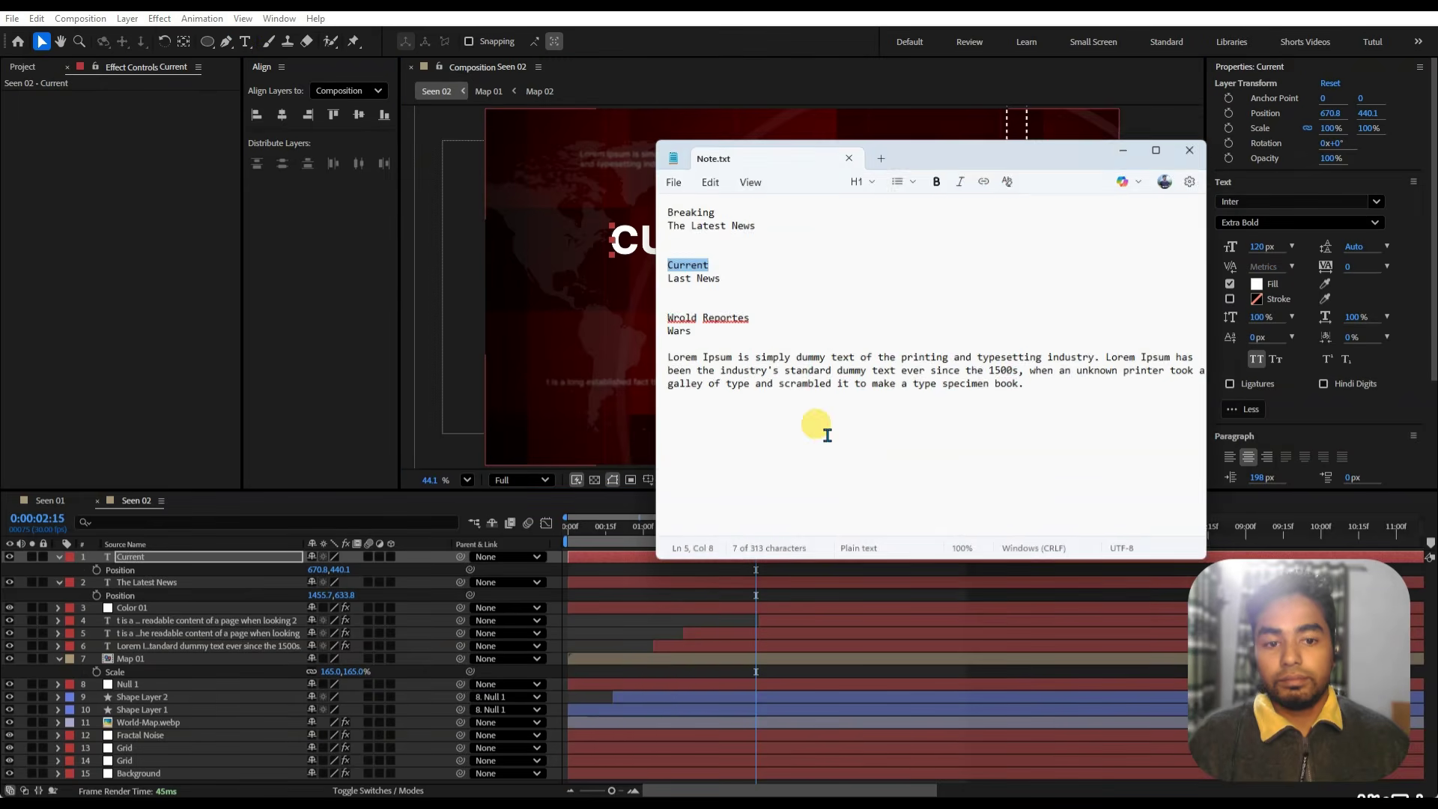
drag(716, 266, 654, 266)
click(696, 266)
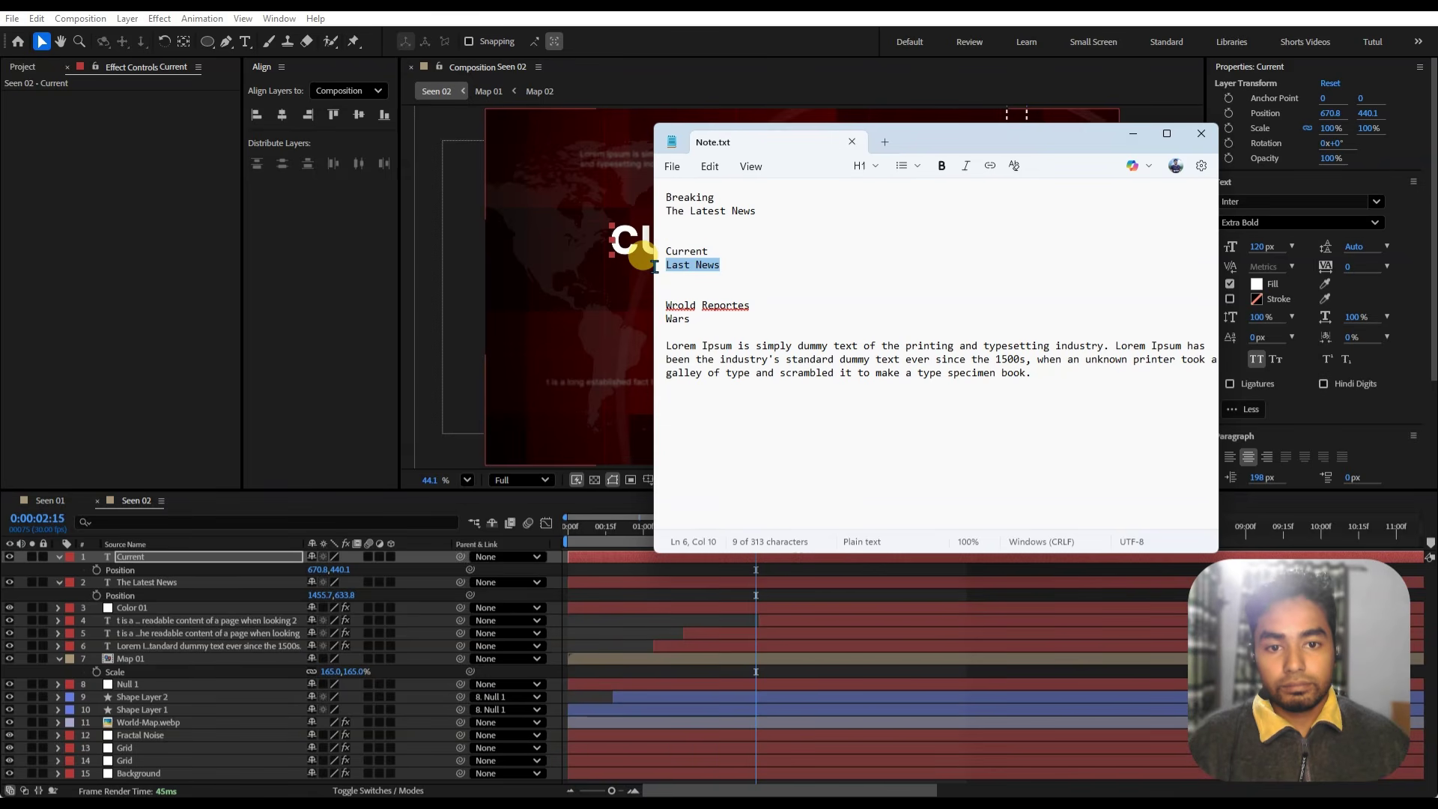
click(1136, 132)
double_click(965, 318)
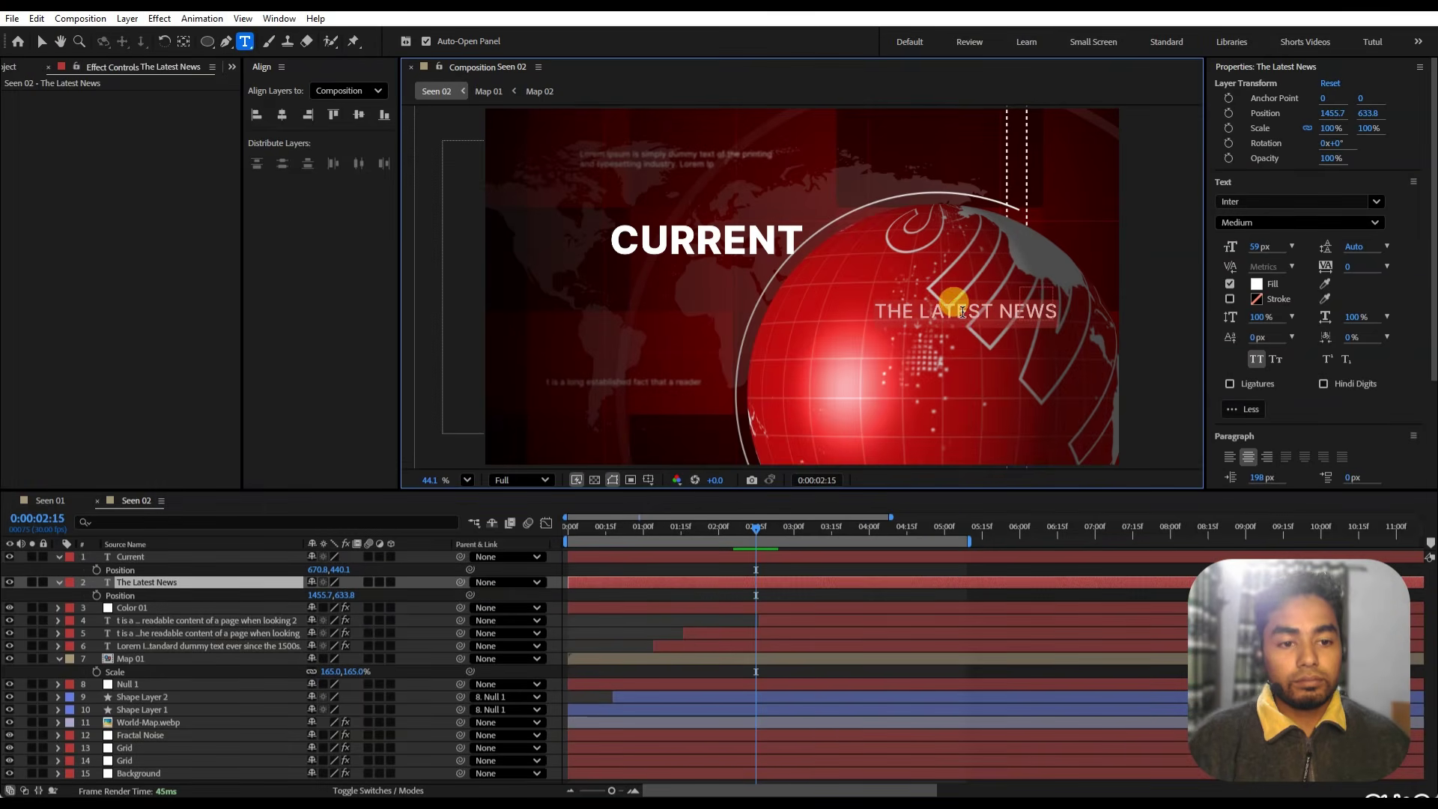
text(Last News)
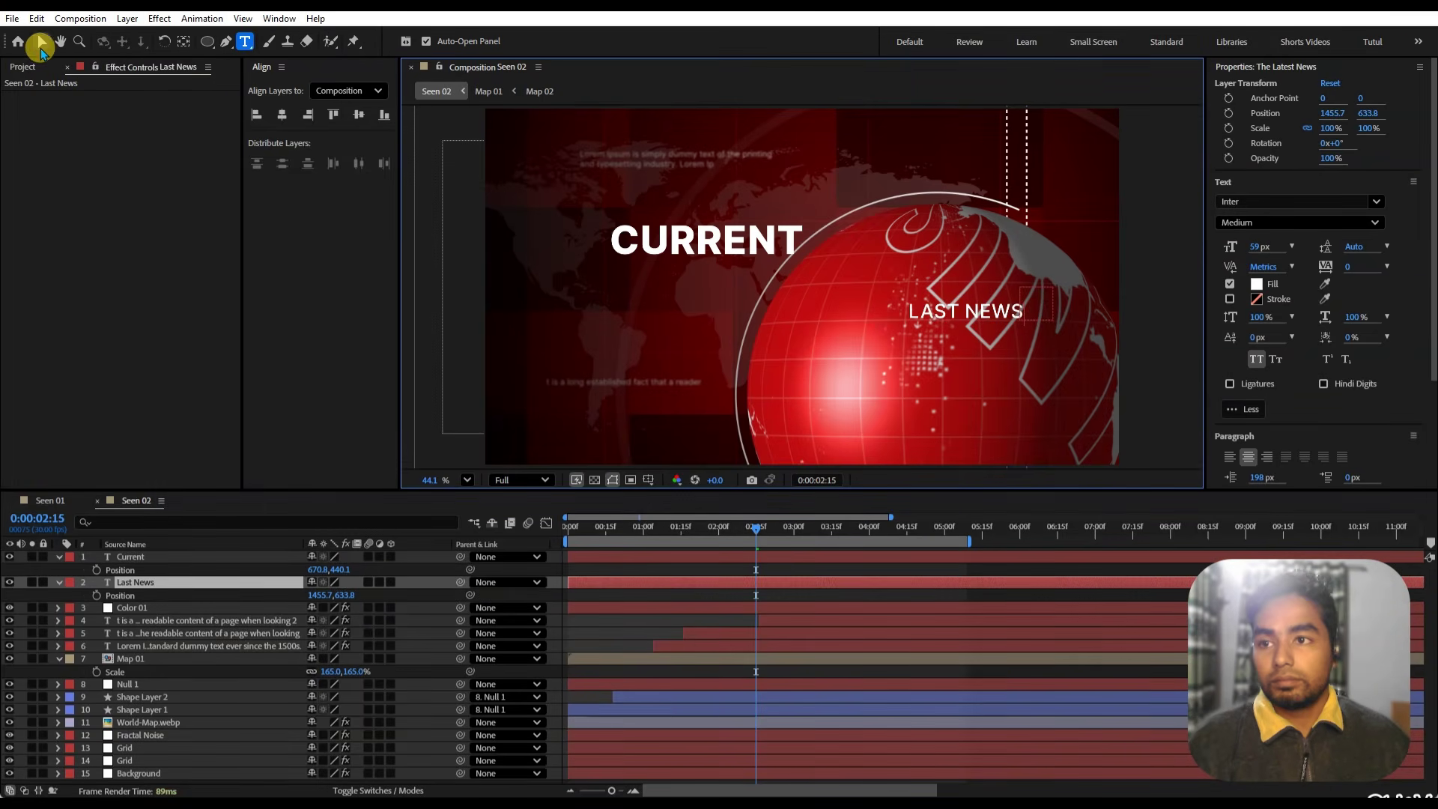
click(41, 45)
- Arrange CURRENT around position 435, 460 with LAST NEWS below it around 584, 525, left of the globe, and save the project
drag(990, 320, 649, 284)
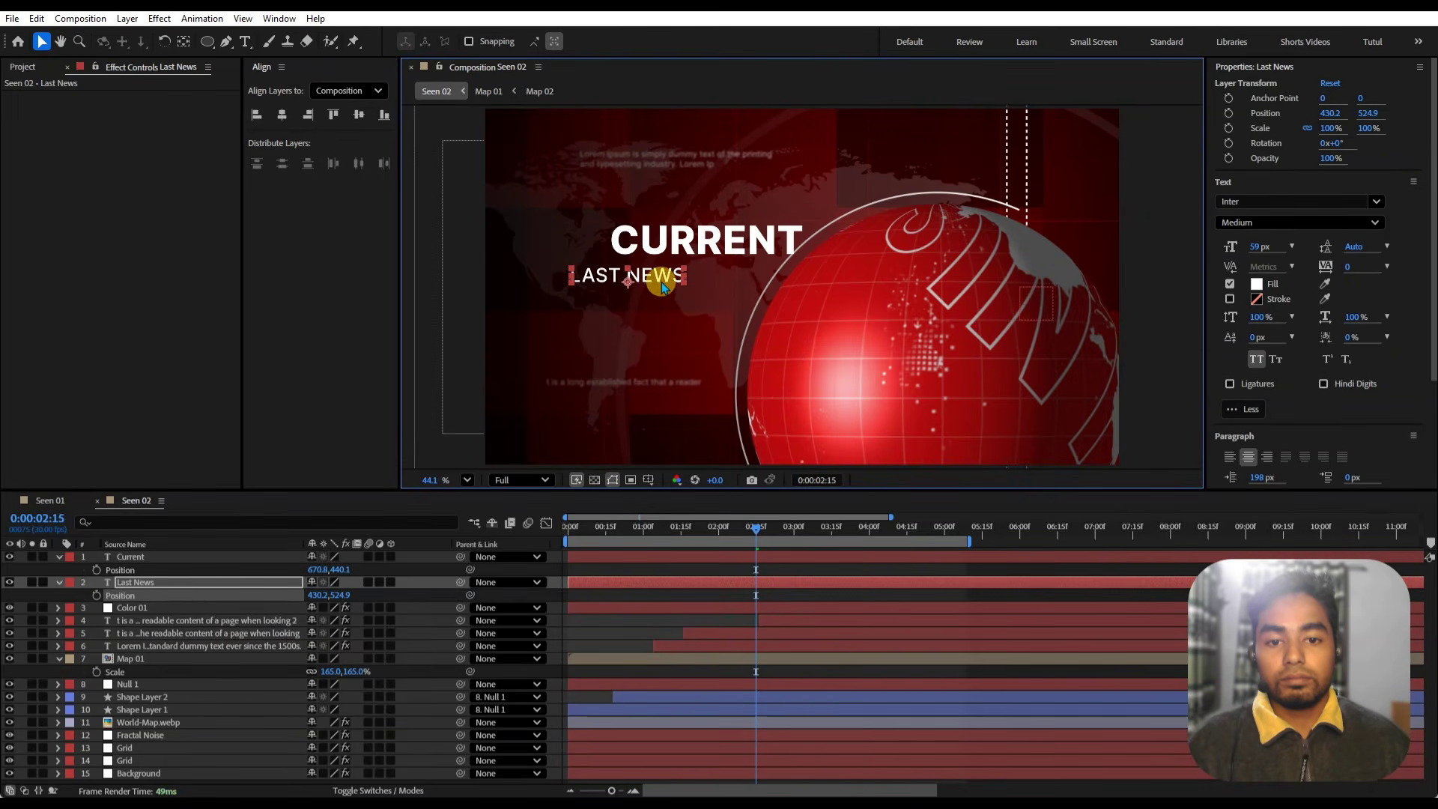
click(677, 255)
drag(698, 239, 695, 280)
click(643, 277)
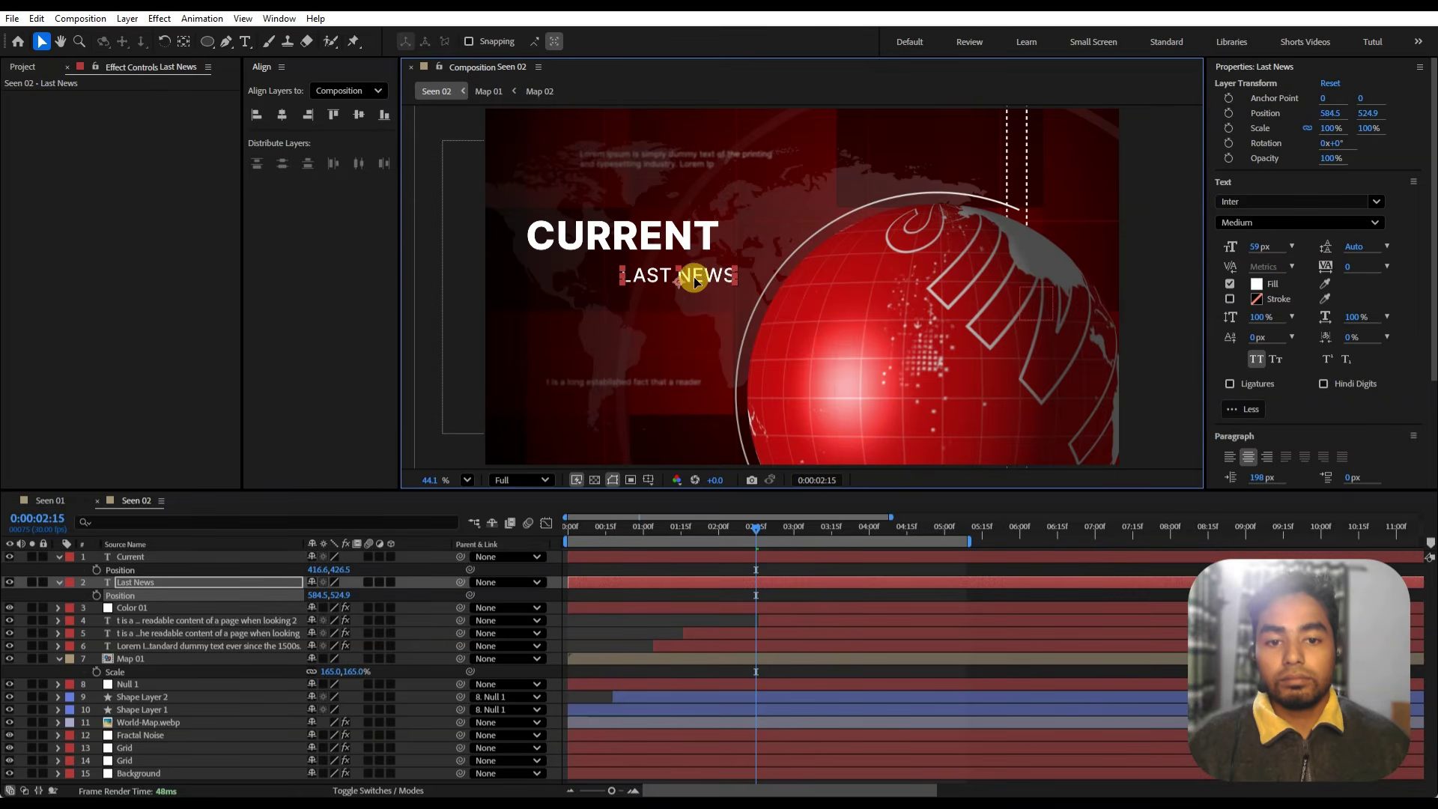
click(663, 235)
drag(663, 235, 676, 244)
click(674, 589)
key(ctrl+s)
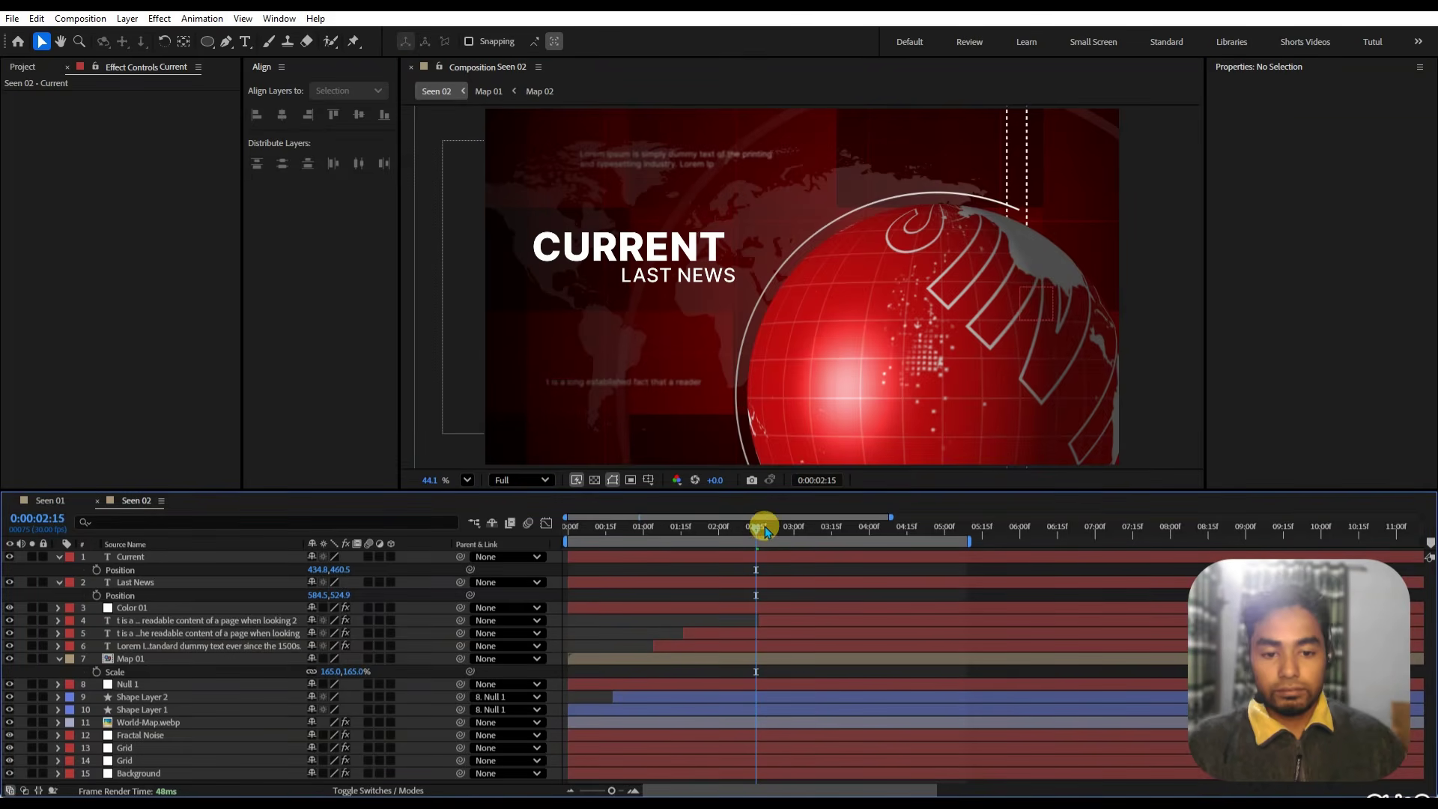
- Animate the CURRENT title's Position from 434.8, 460.5 at 0:00:00:00 to 645.8, 460.5 at 0:00:01:28
key(space)
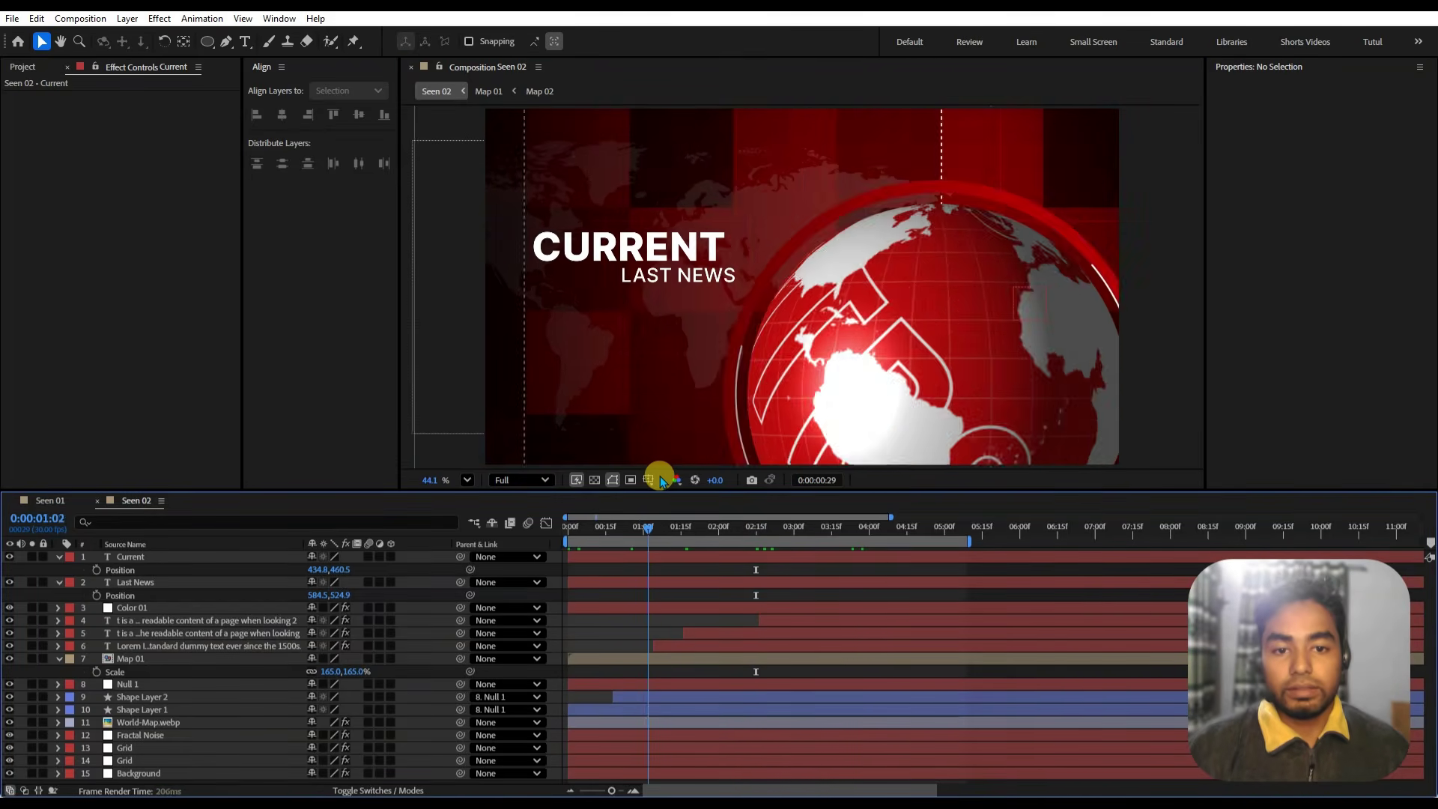
click(159, 561)
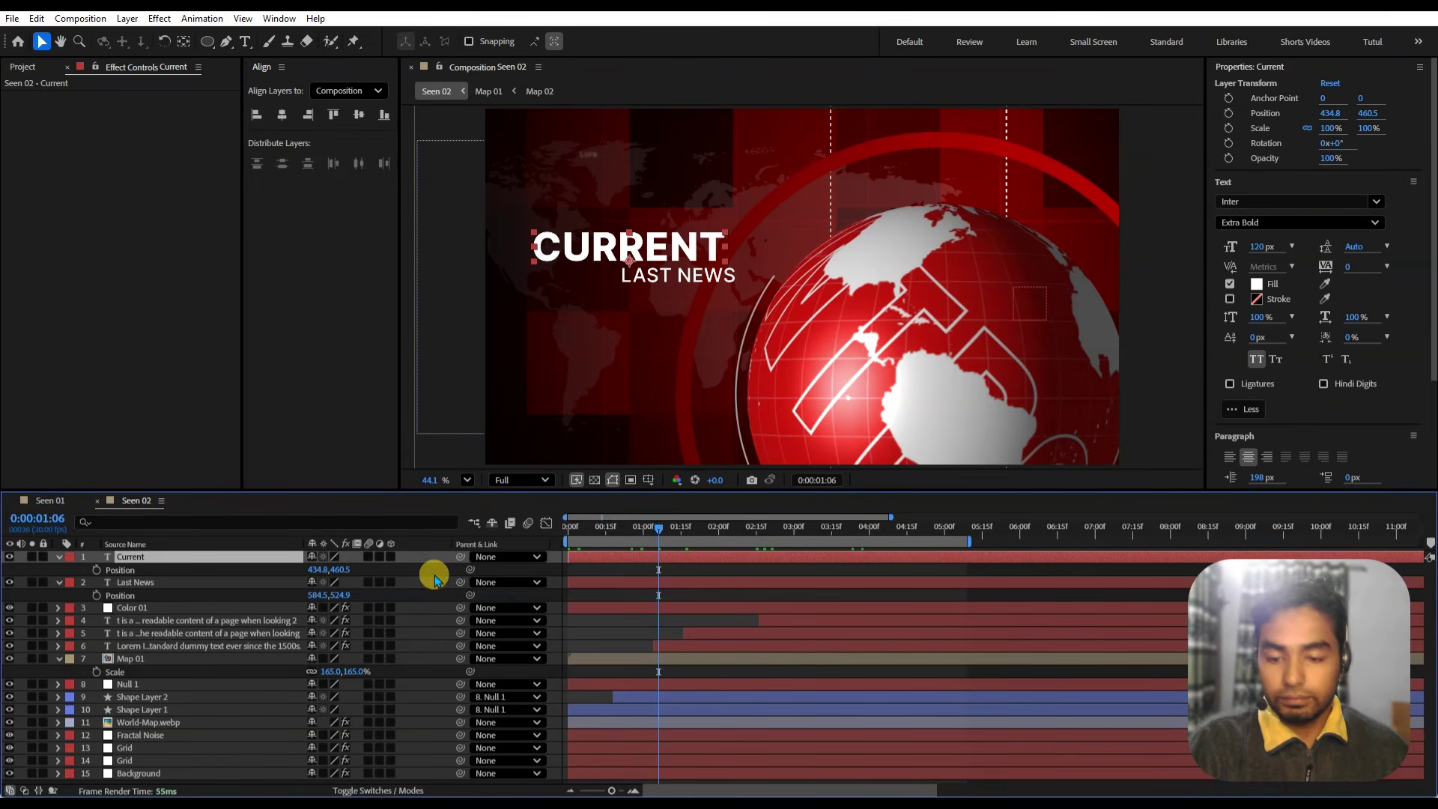
drag(630, 538, 558, 547)
key(p)
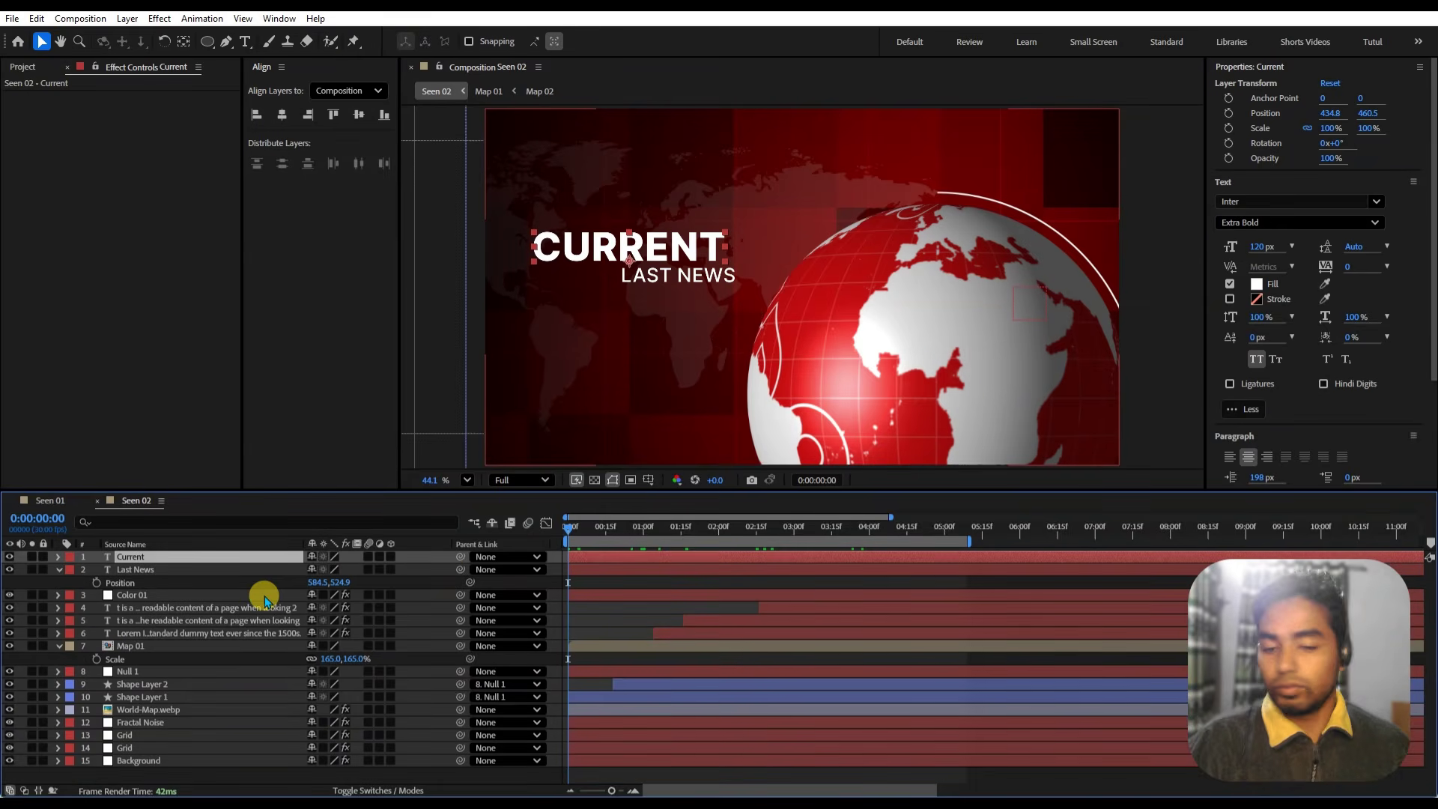
key(p)
click(94, 570)
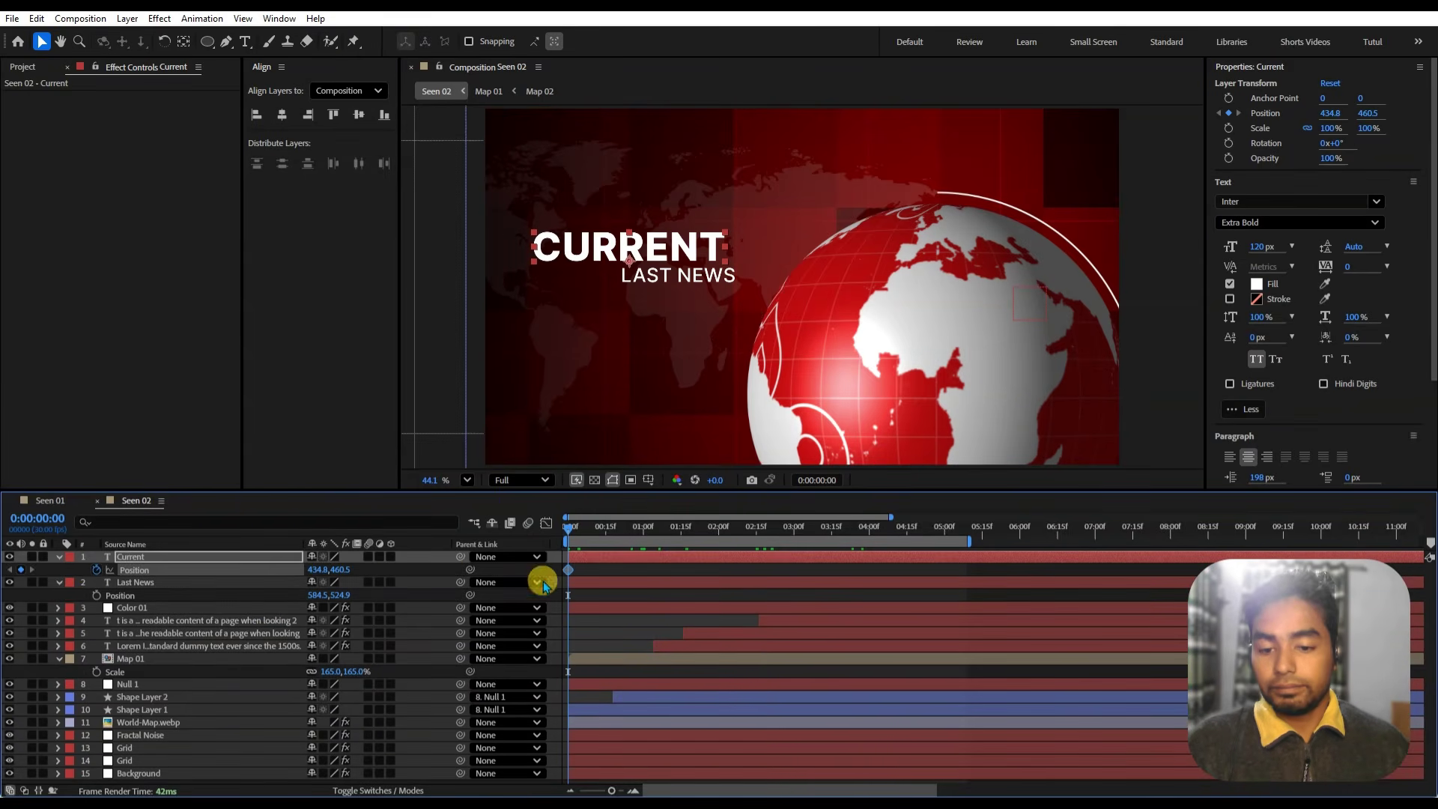
drag(633, 538, 712, 536)
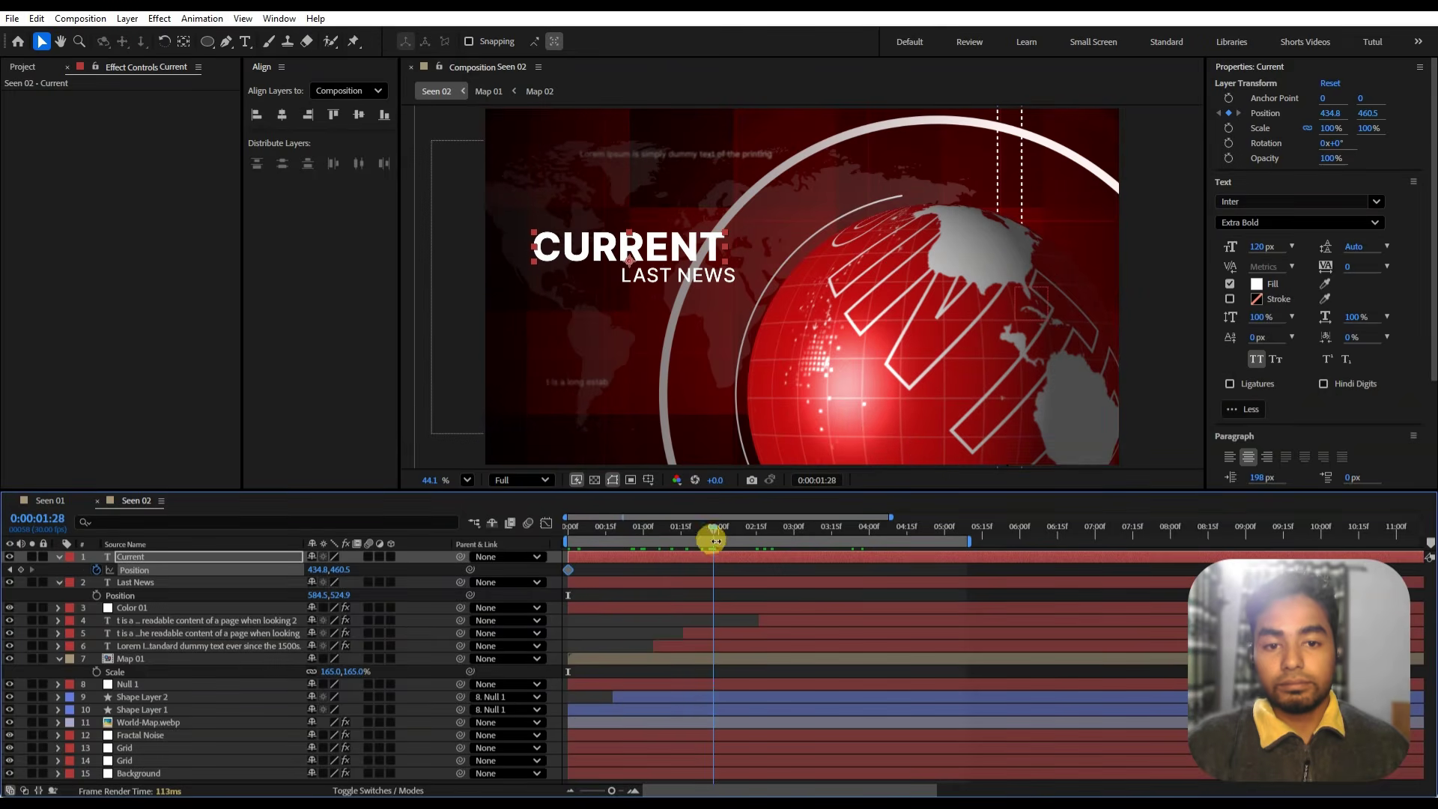
drag(672, 232, 728, 244)
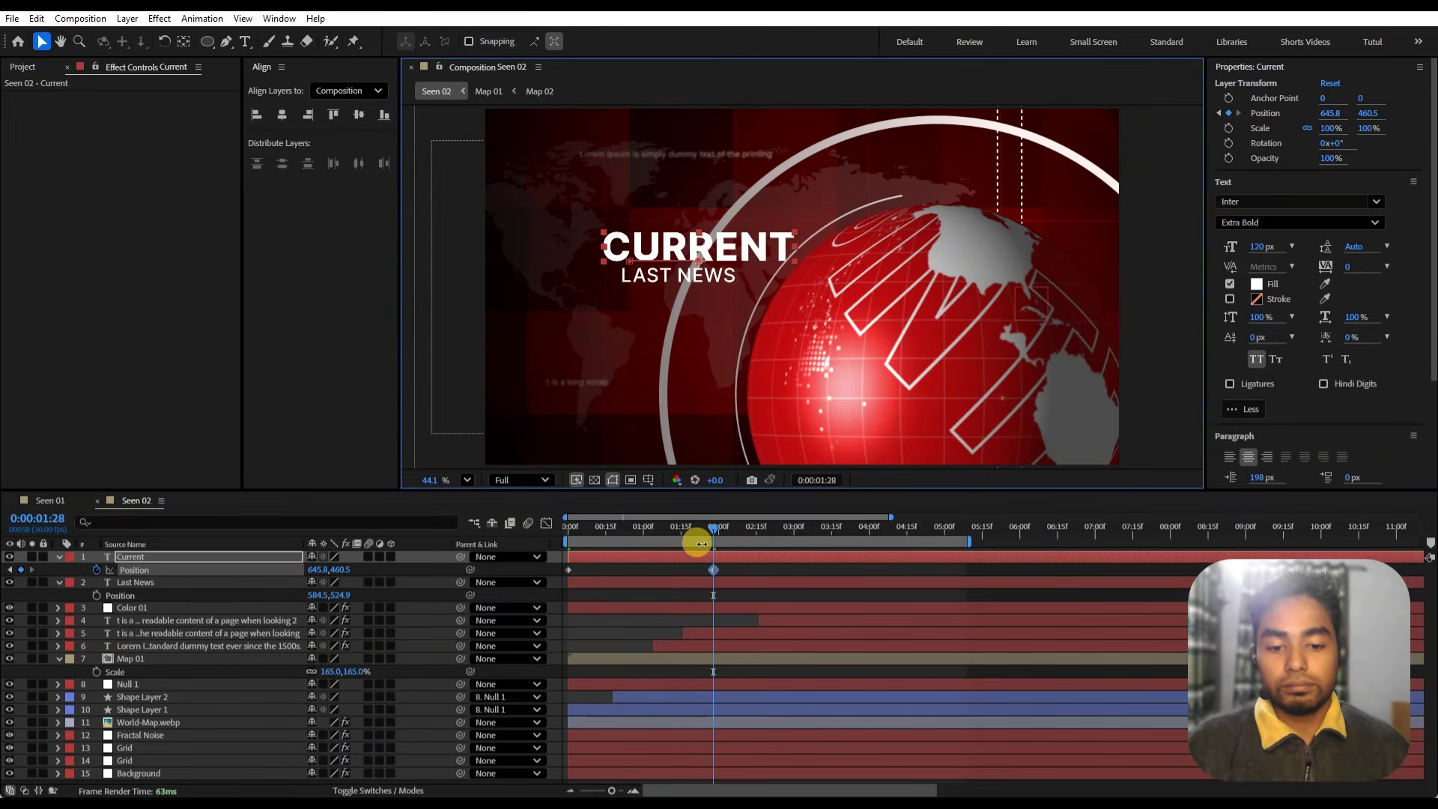
- Keyframe the LAST NEWS subtitle's Position at 462, 524.9 on the first frame and 584.5, 524.9 at 0:00:01:28
click(681, 588)
key(p)
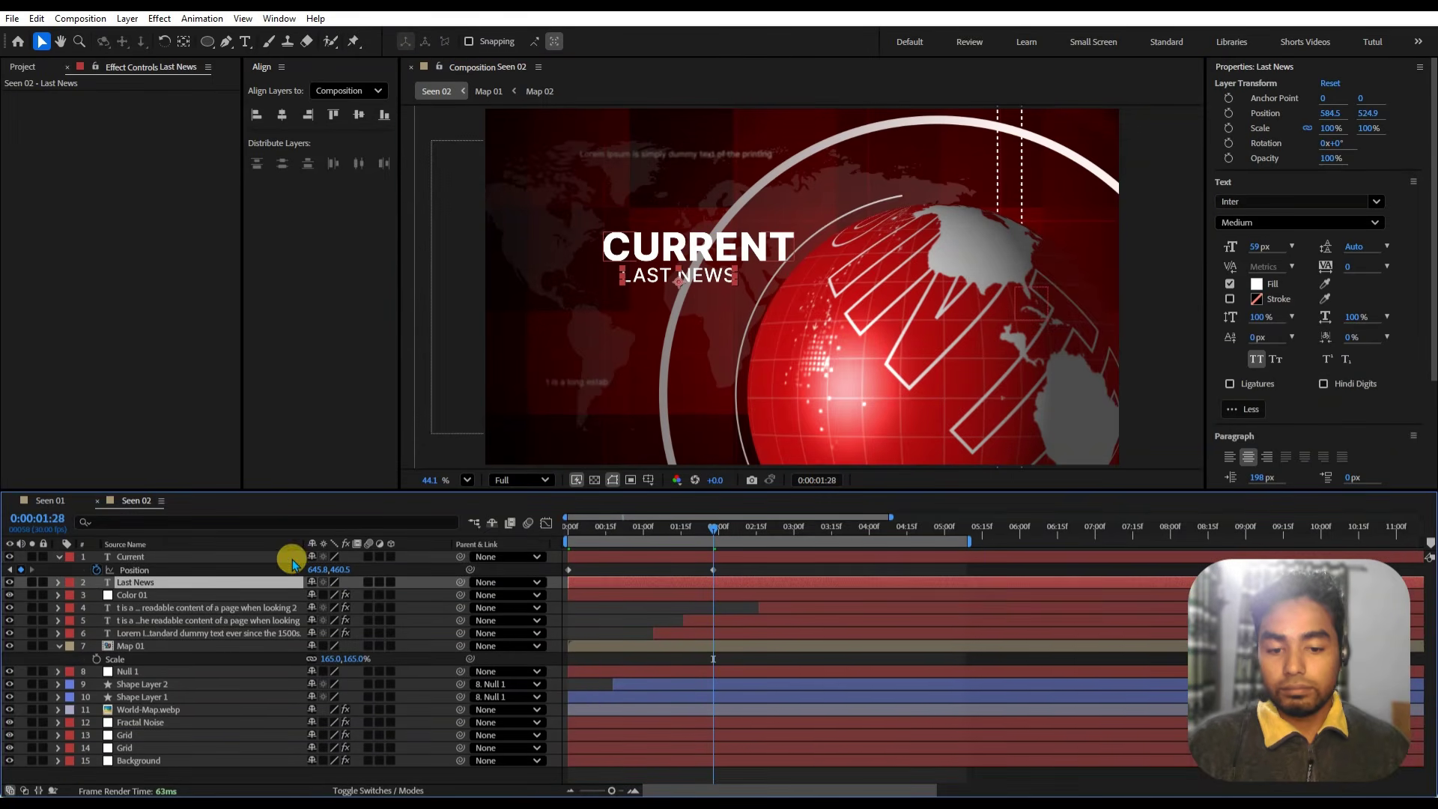
key(p)
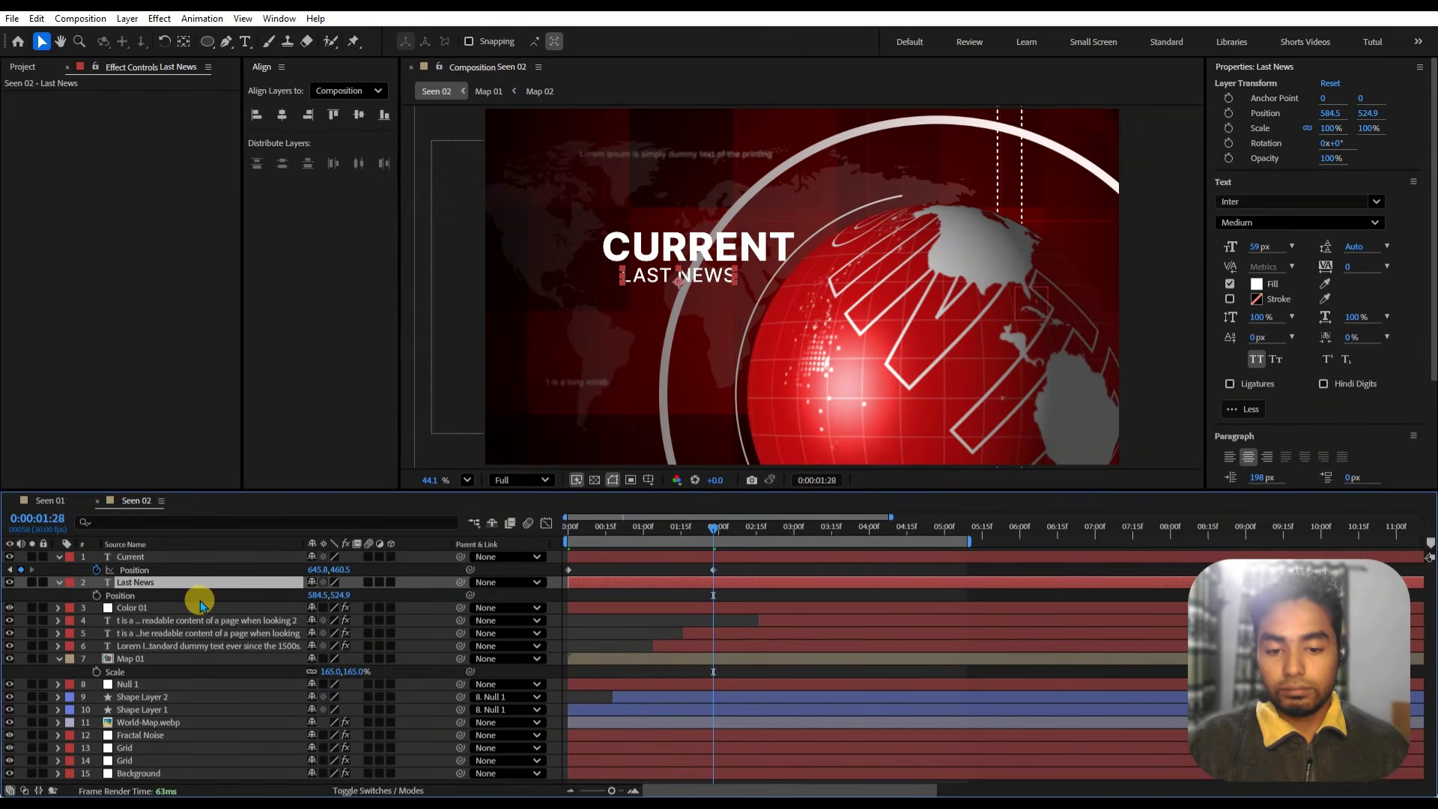
click(96, 595)
drag(630, 526, 514, 538)
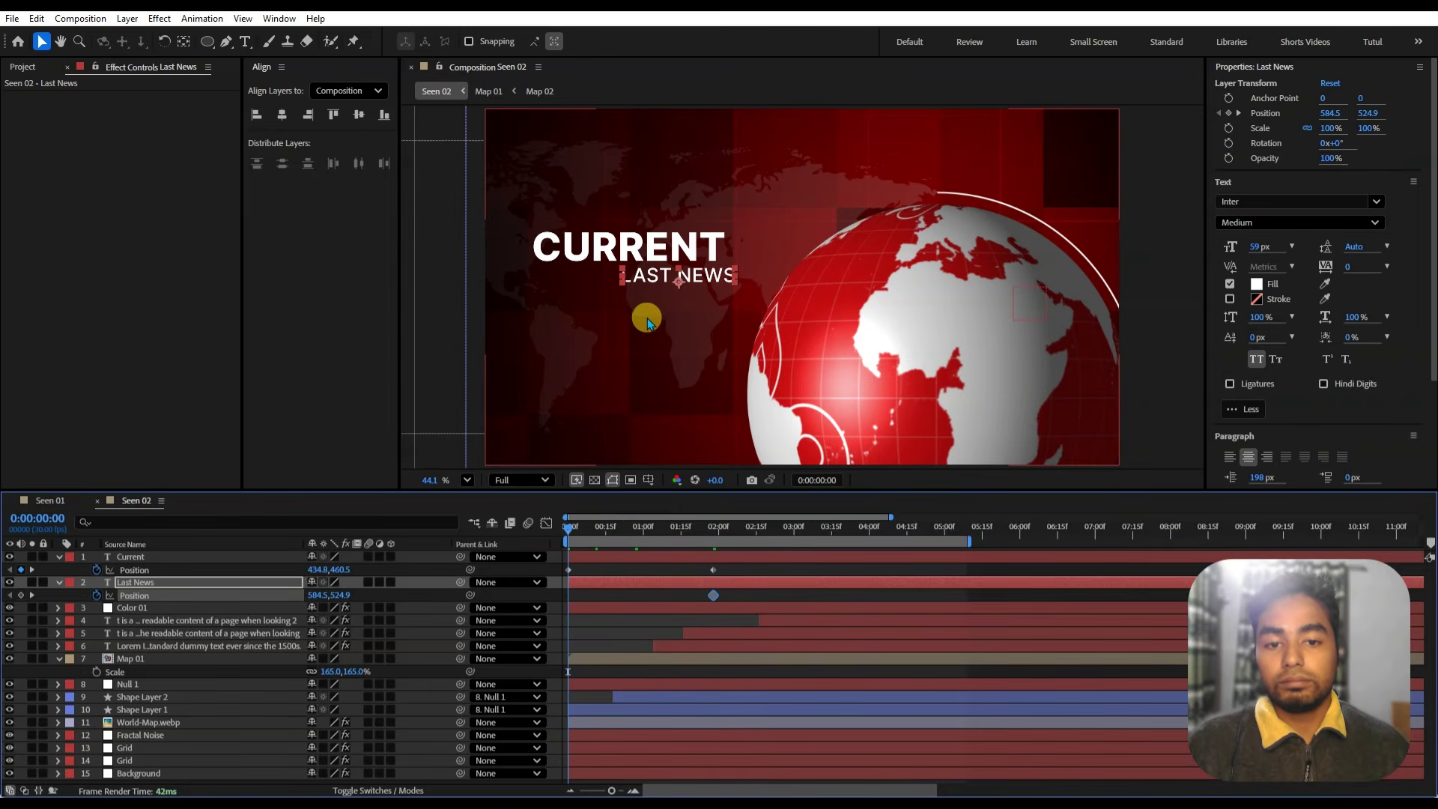
drag(659, 277, 618, 277)
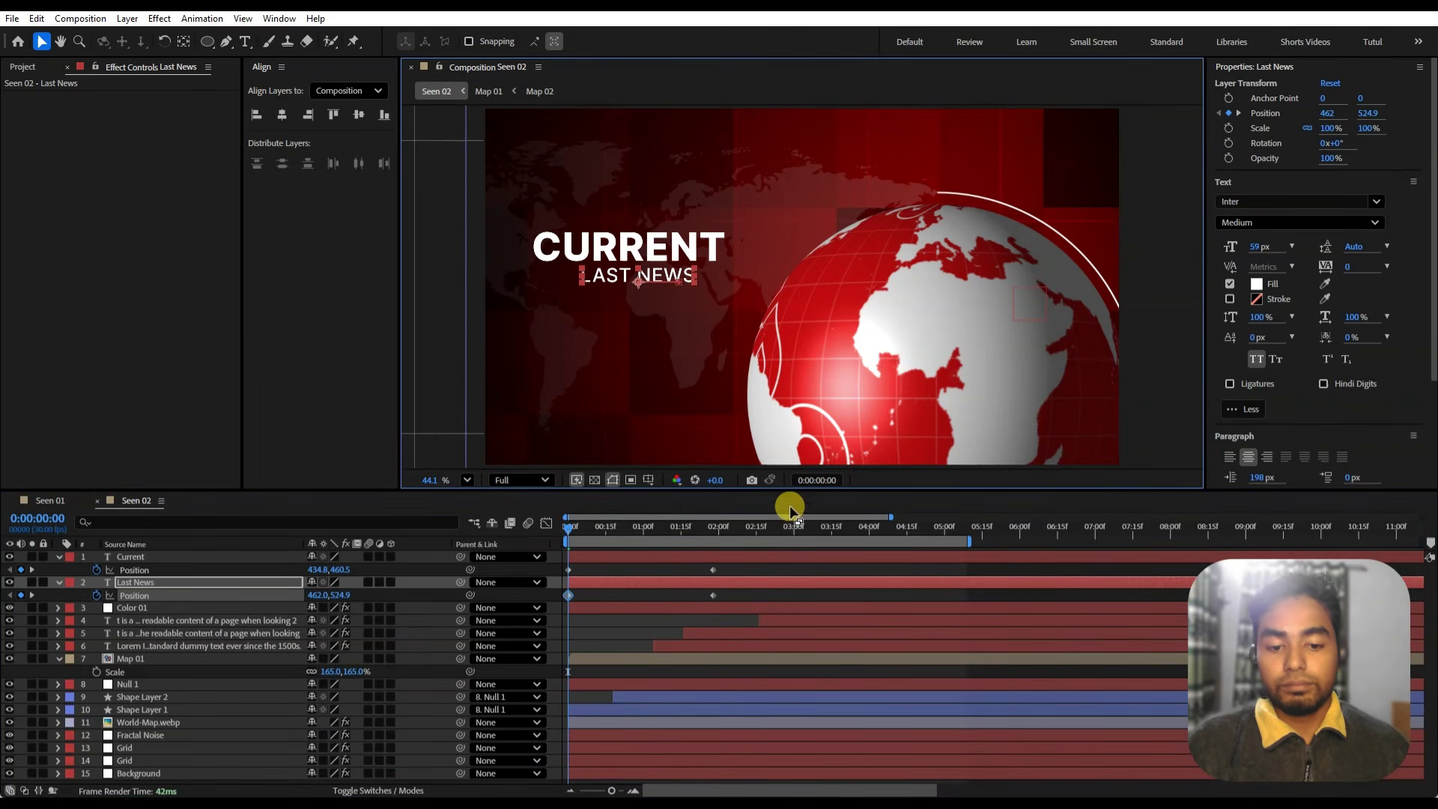
- Move the end Position keyframes of both Current and Last News to about 0:00:05:02 and briefly play from the start
drag(731, 565, 702, 597)
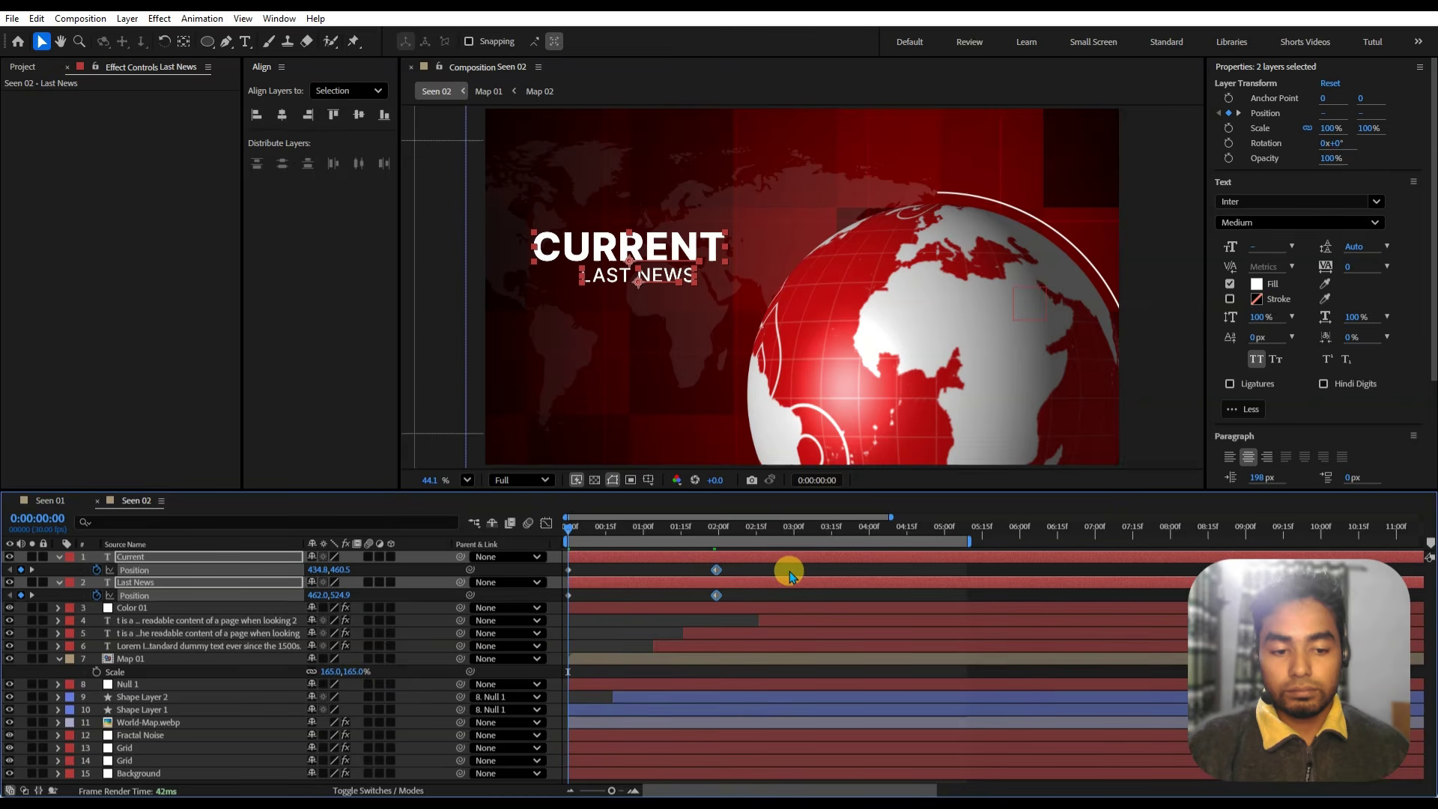
drag(790, 575, 950, 573)
drag(684, 521, 569, 528)
key(space)
key(space)
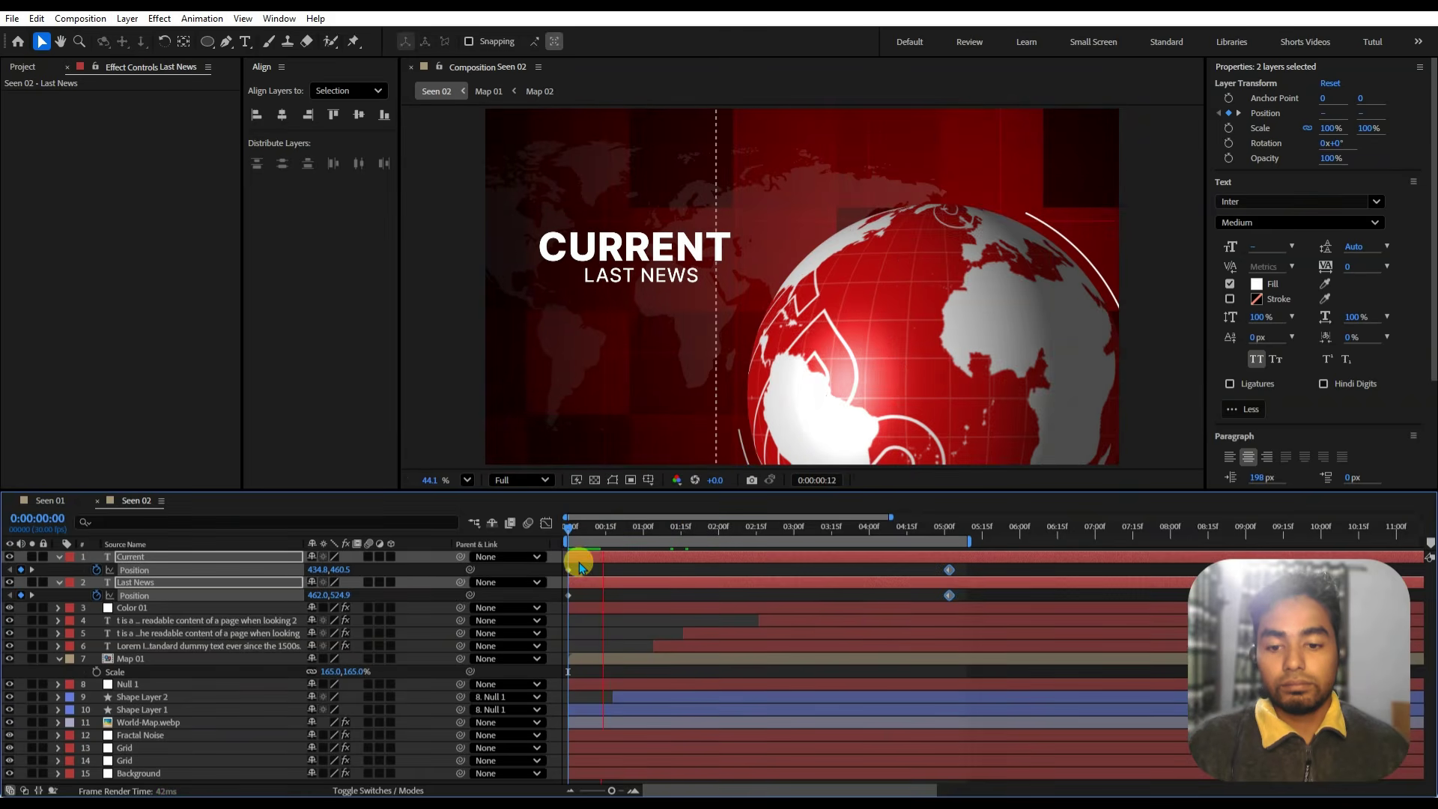
- Lower the preview resolution to Half and play the title animation from the beginning
click(519, 481)
click(516, 545)
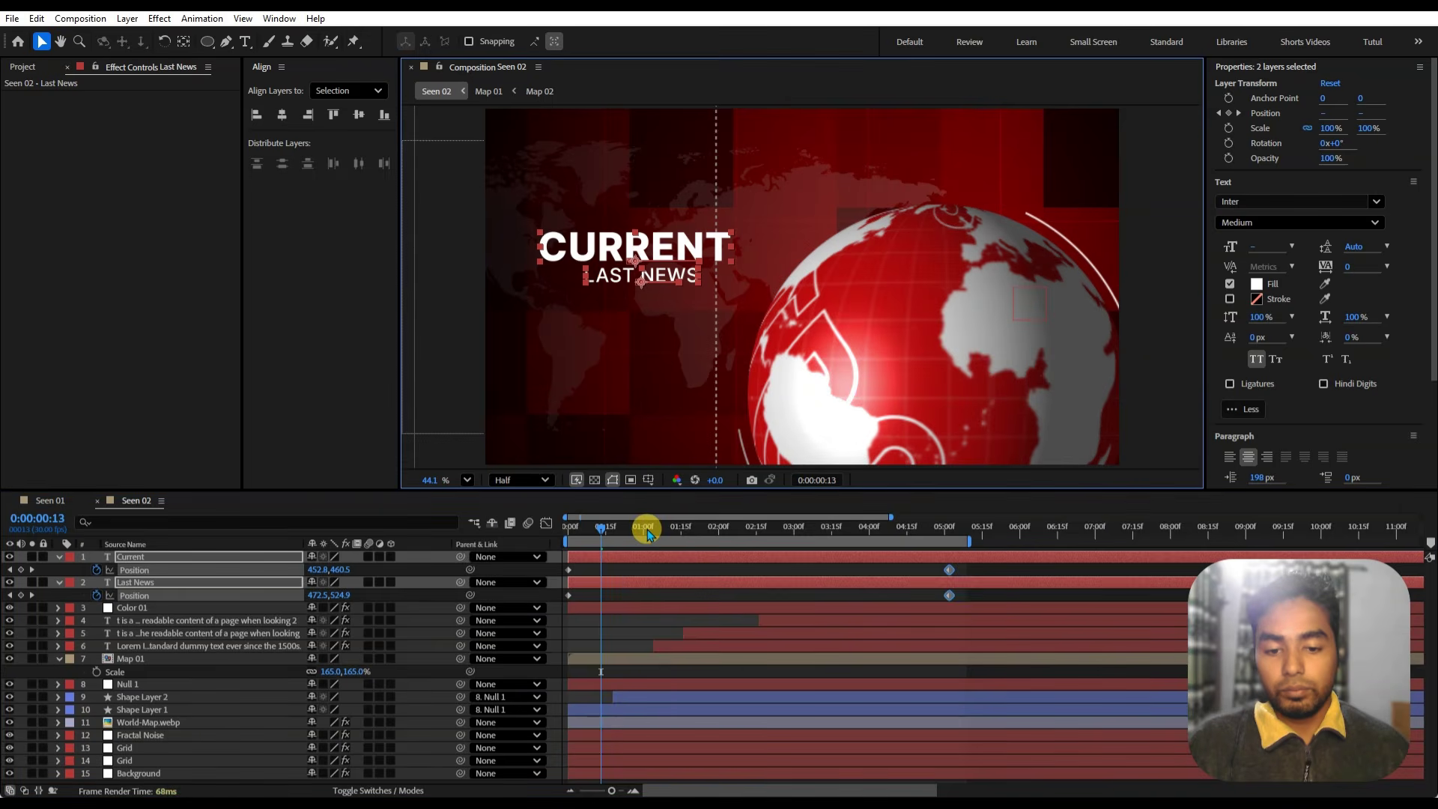
key(Home)
key(space)
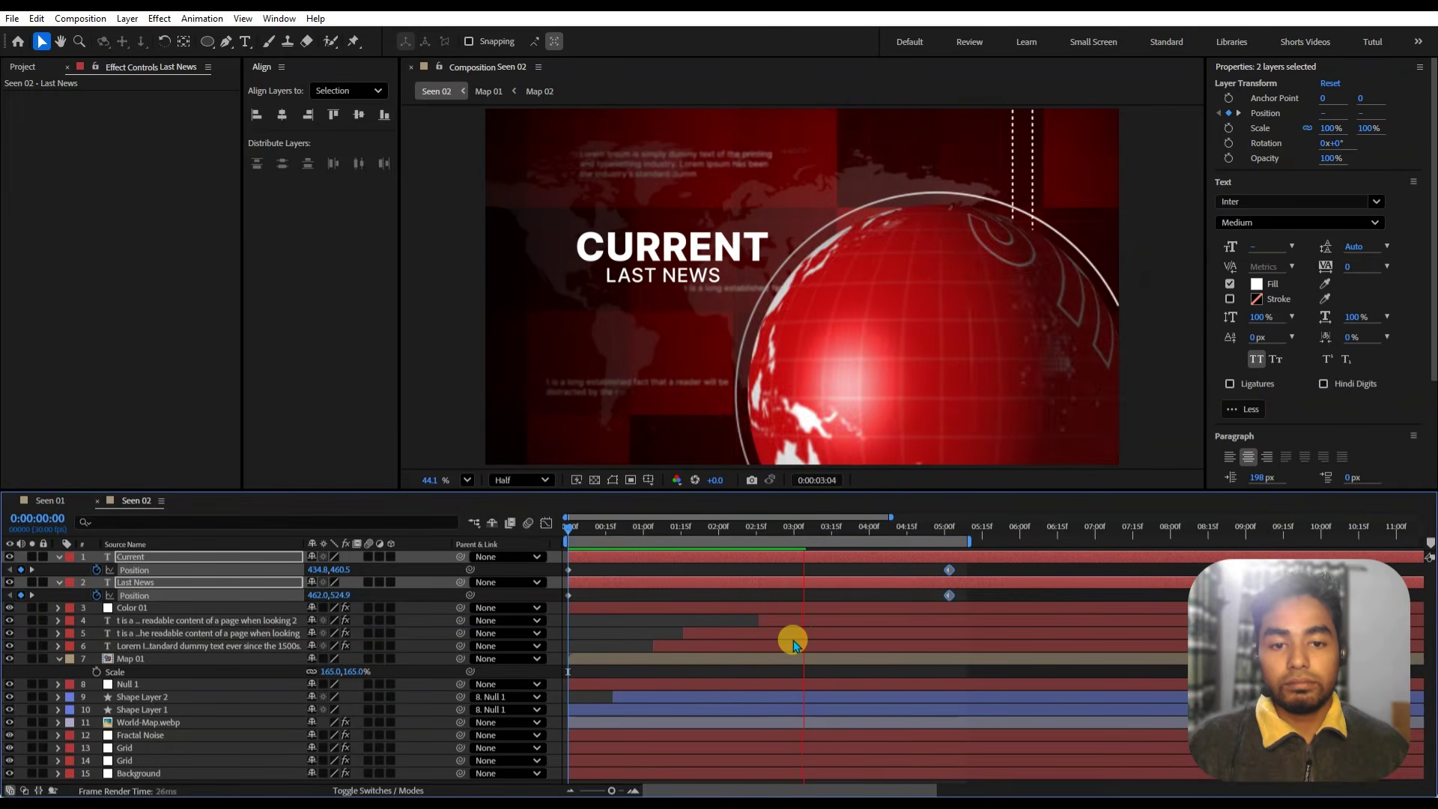
key(space)
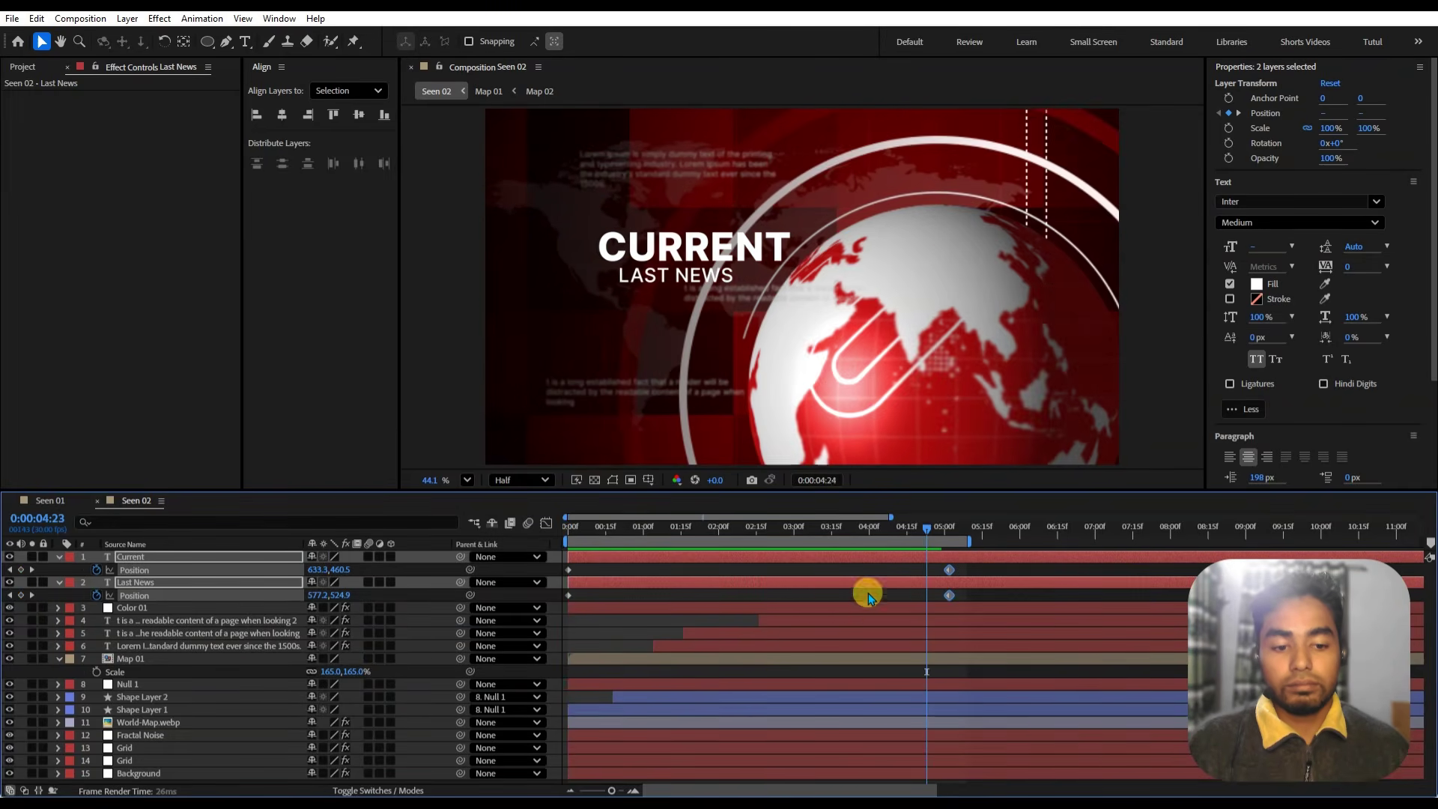
- Set the CURRENT title's end Position keyframe at 0:00:05:02 to 543.8, 460.5 and scrub through the movement
click(877, 569)
click(947, 529)
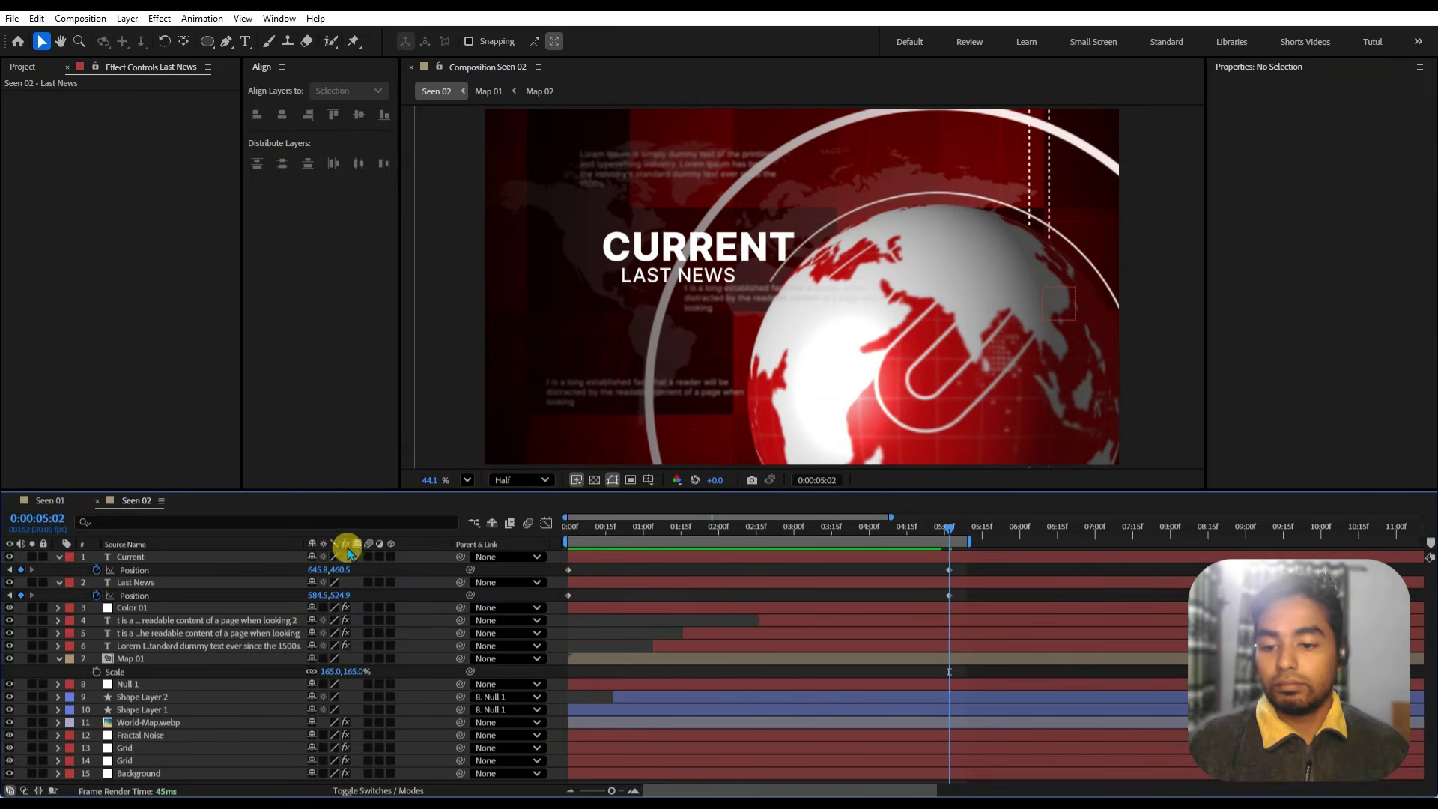
drag(312, 569, 236, 571)
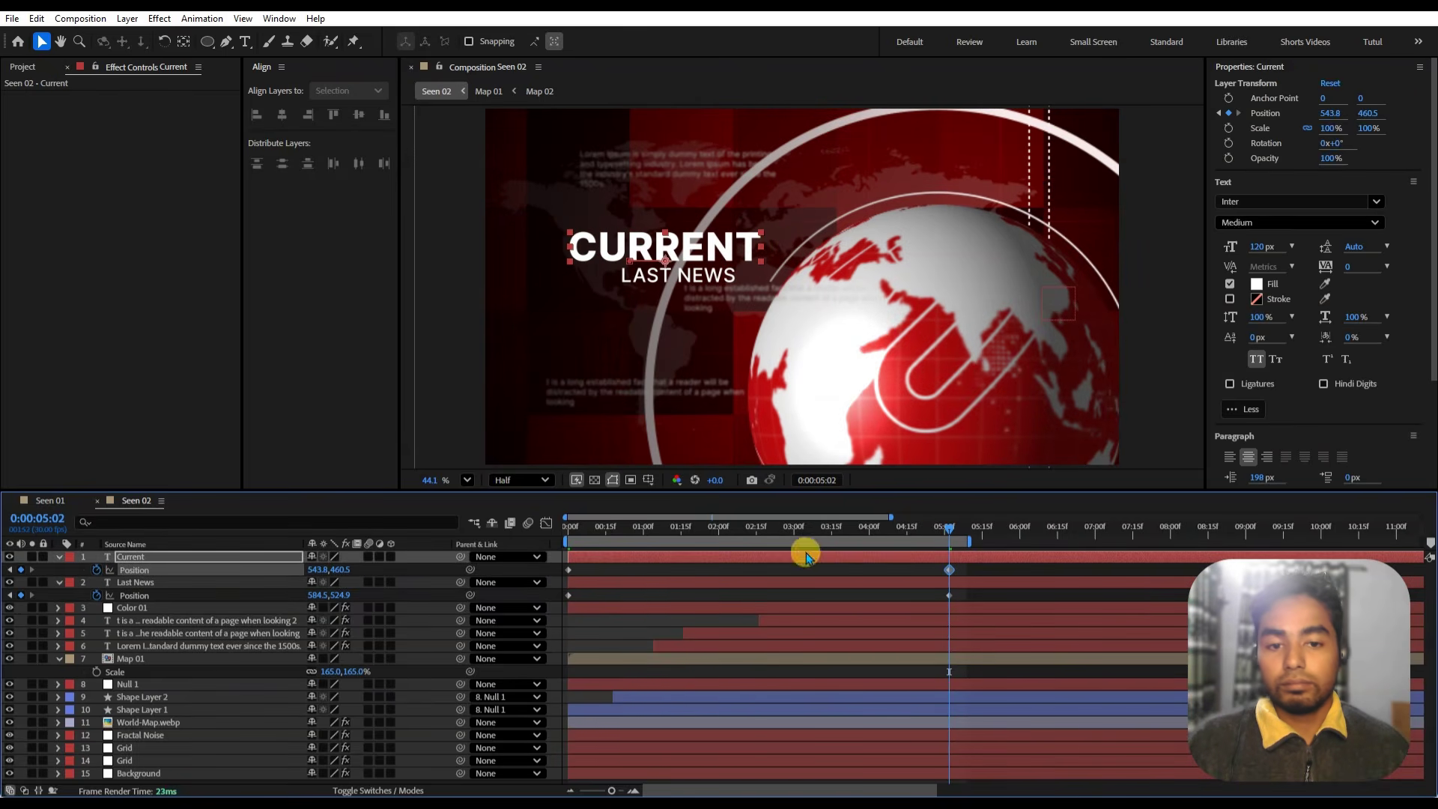
drag(868, 533, 717, 540)
drag(820, 544, 949, 547)
- Set the LAST NEWS subtitle's end Position keyframe at 0:00:05:02 to 372.5, 524.9 so it drifts opposite to CURRENT
click(955, 582)
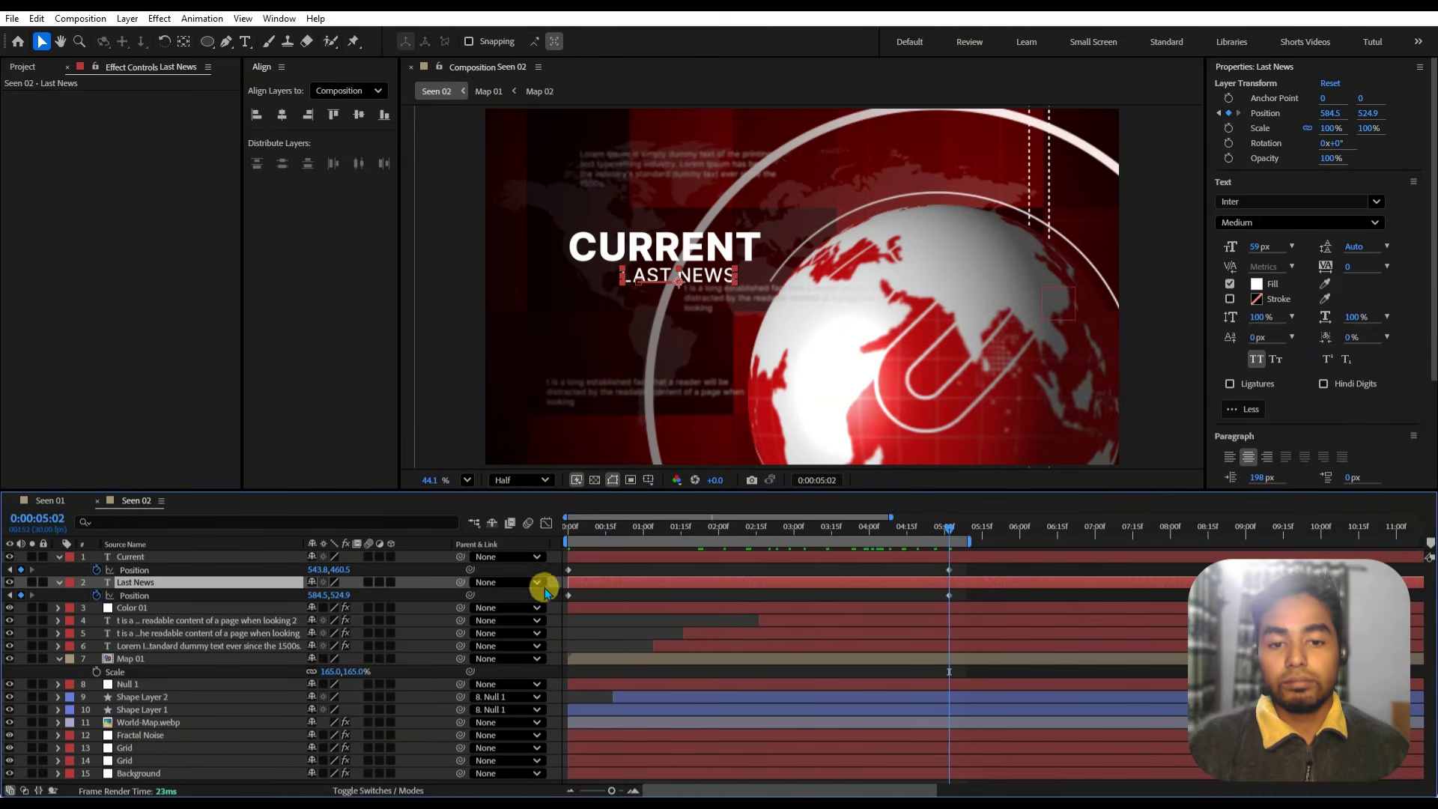
drag(316, 602, 240, 597)
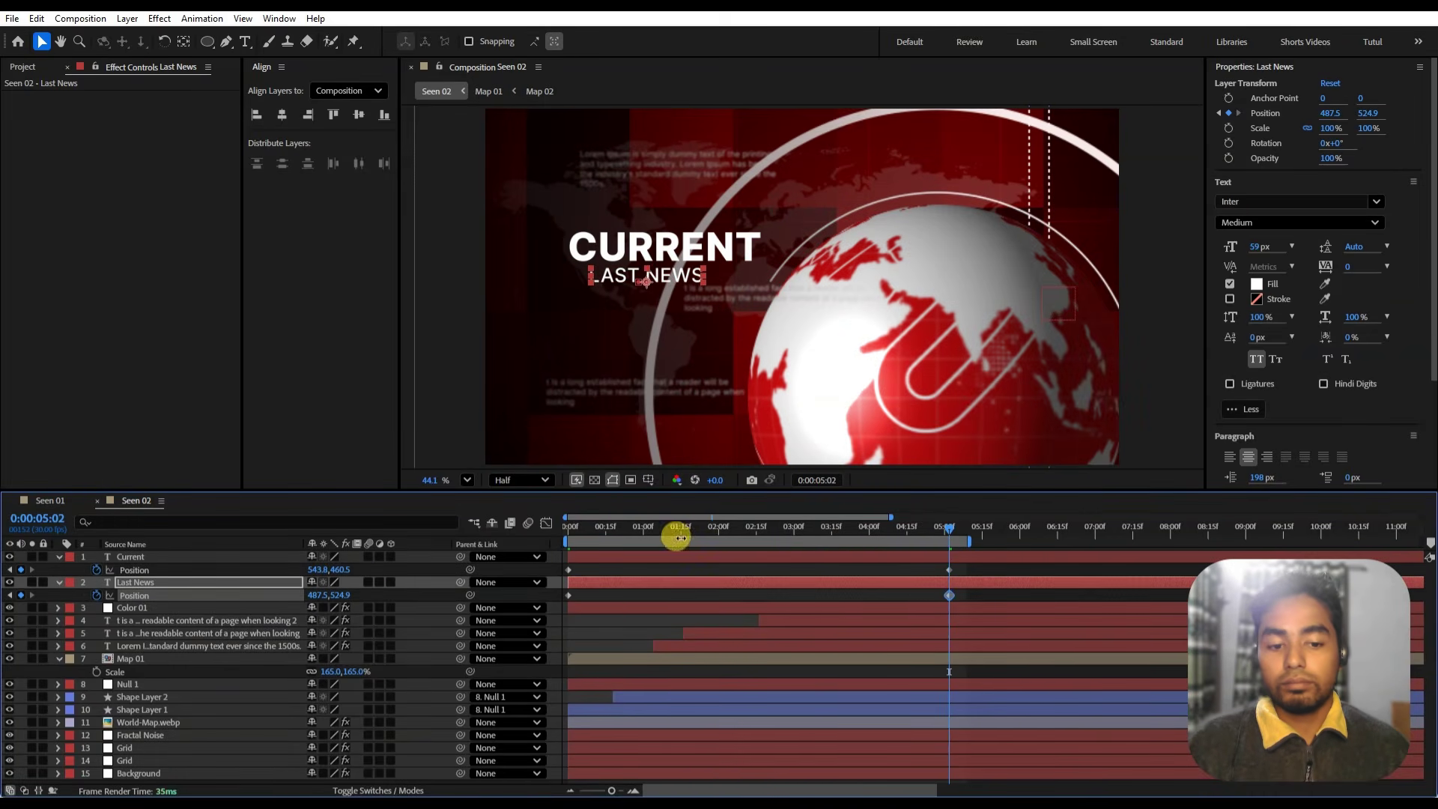
click(701, 528)
drag(736, 532, 955, 612)
click(963, 590)
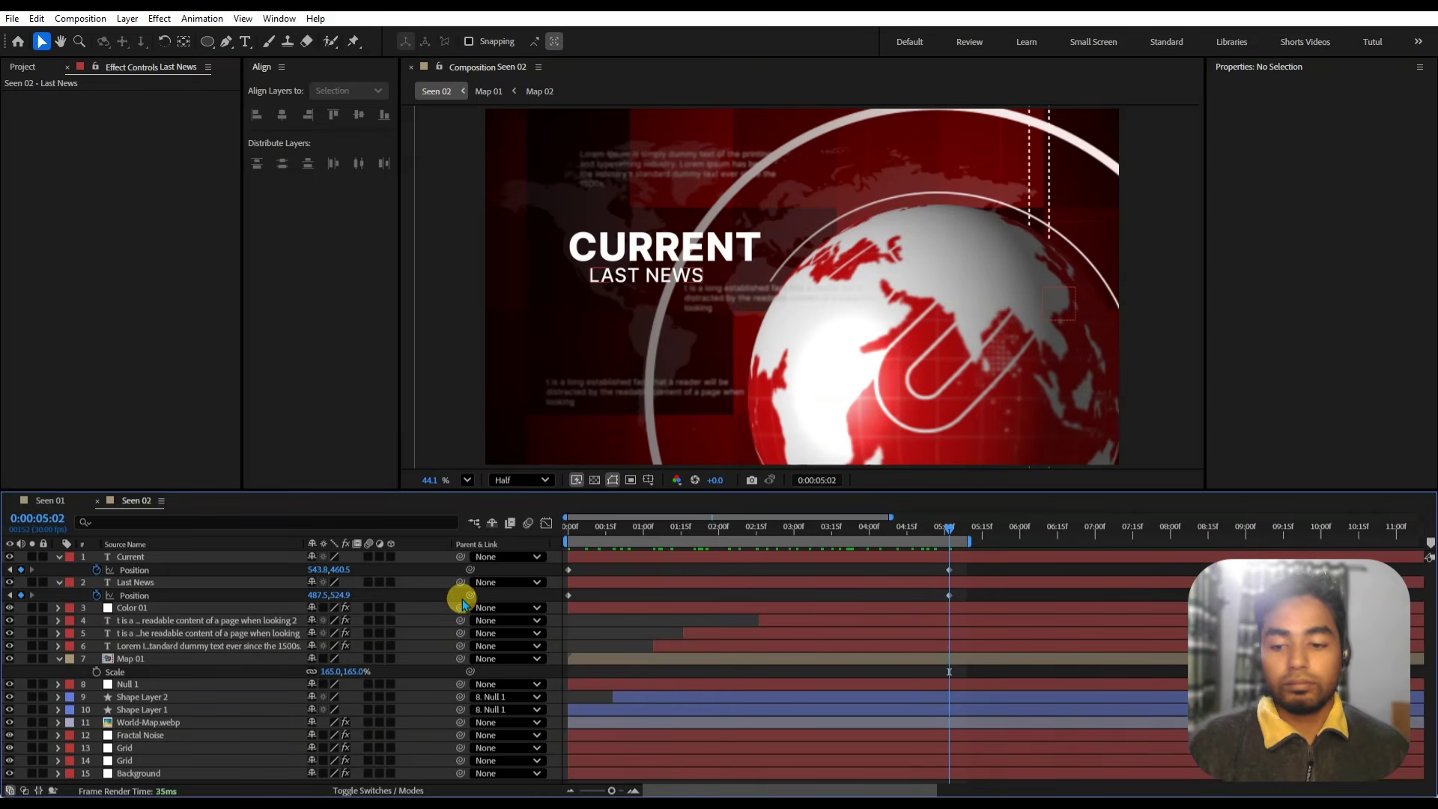
drag(315, 596, 214, 594)
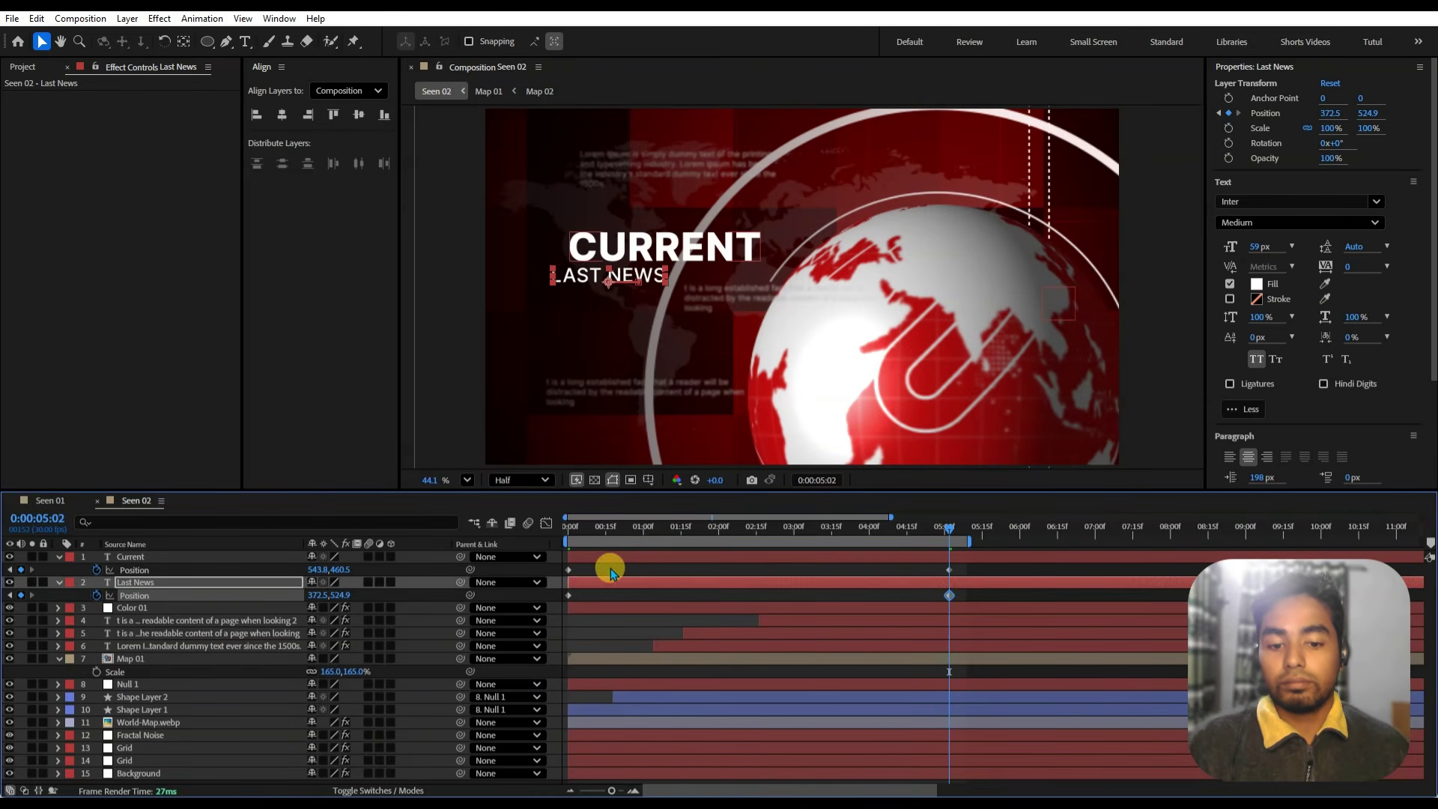
- Play the composition from the start to review the opposing movement of the two titles
click(677, 535)
drag(677, 535, 482, 545)
key(space)
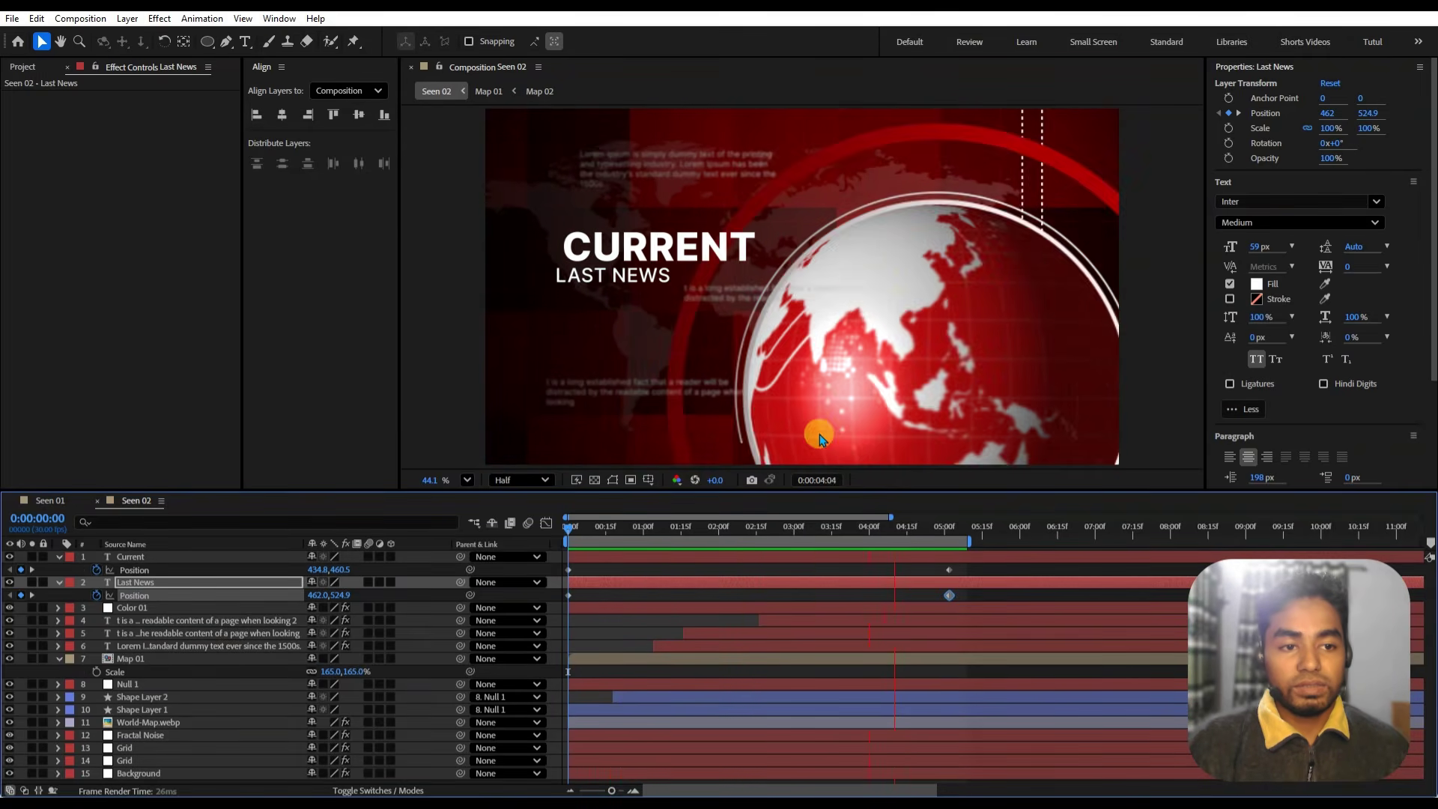
key(space)
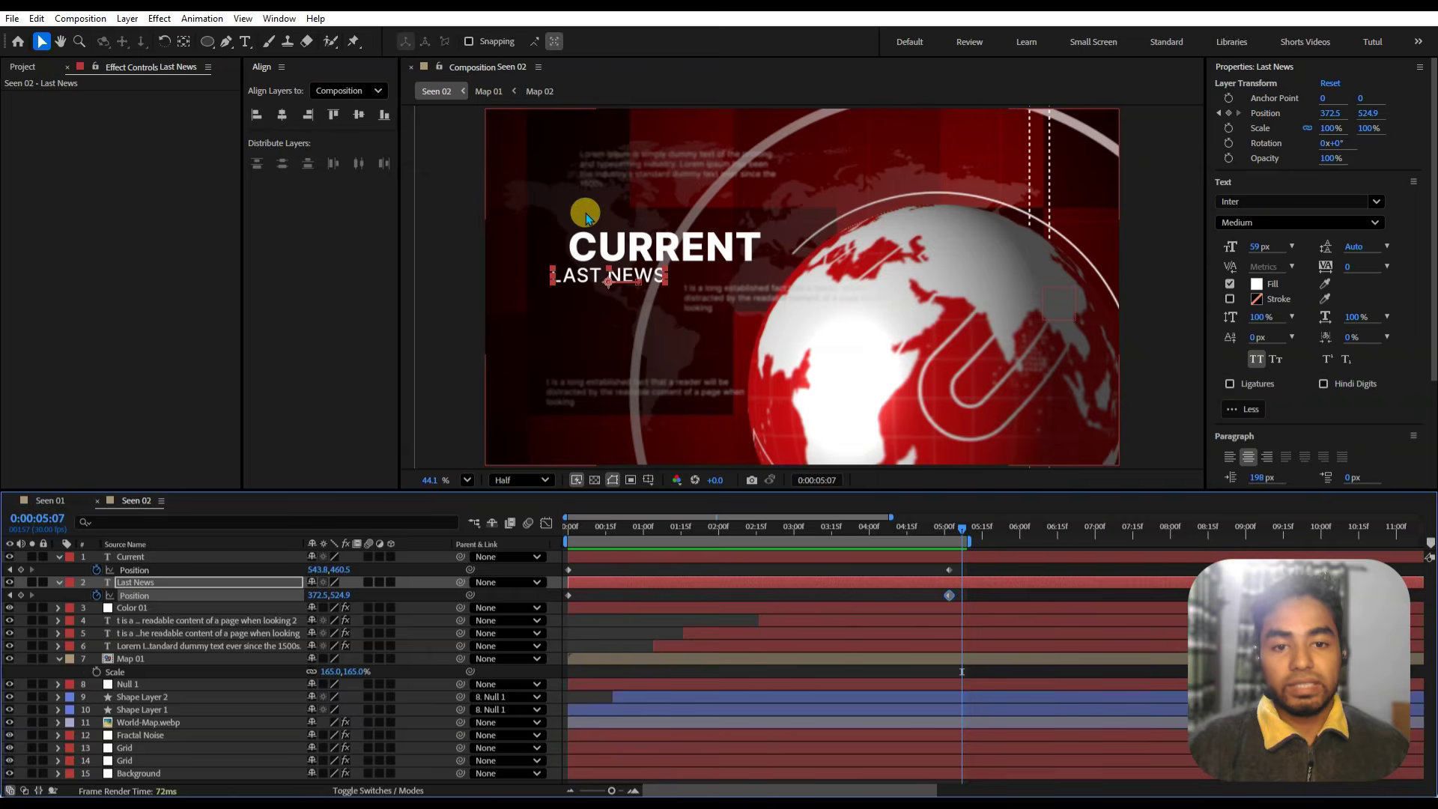
key(space)
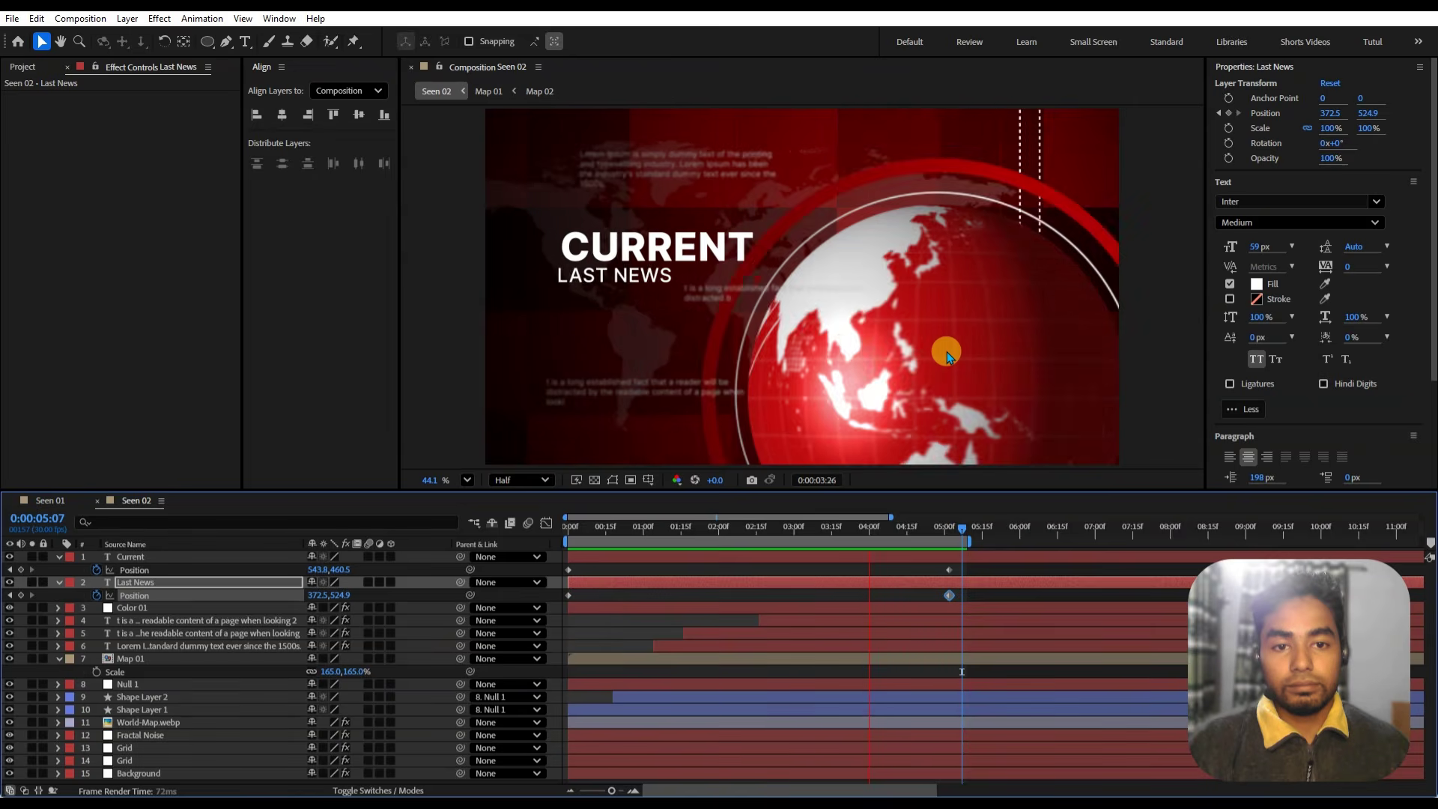
key(space)
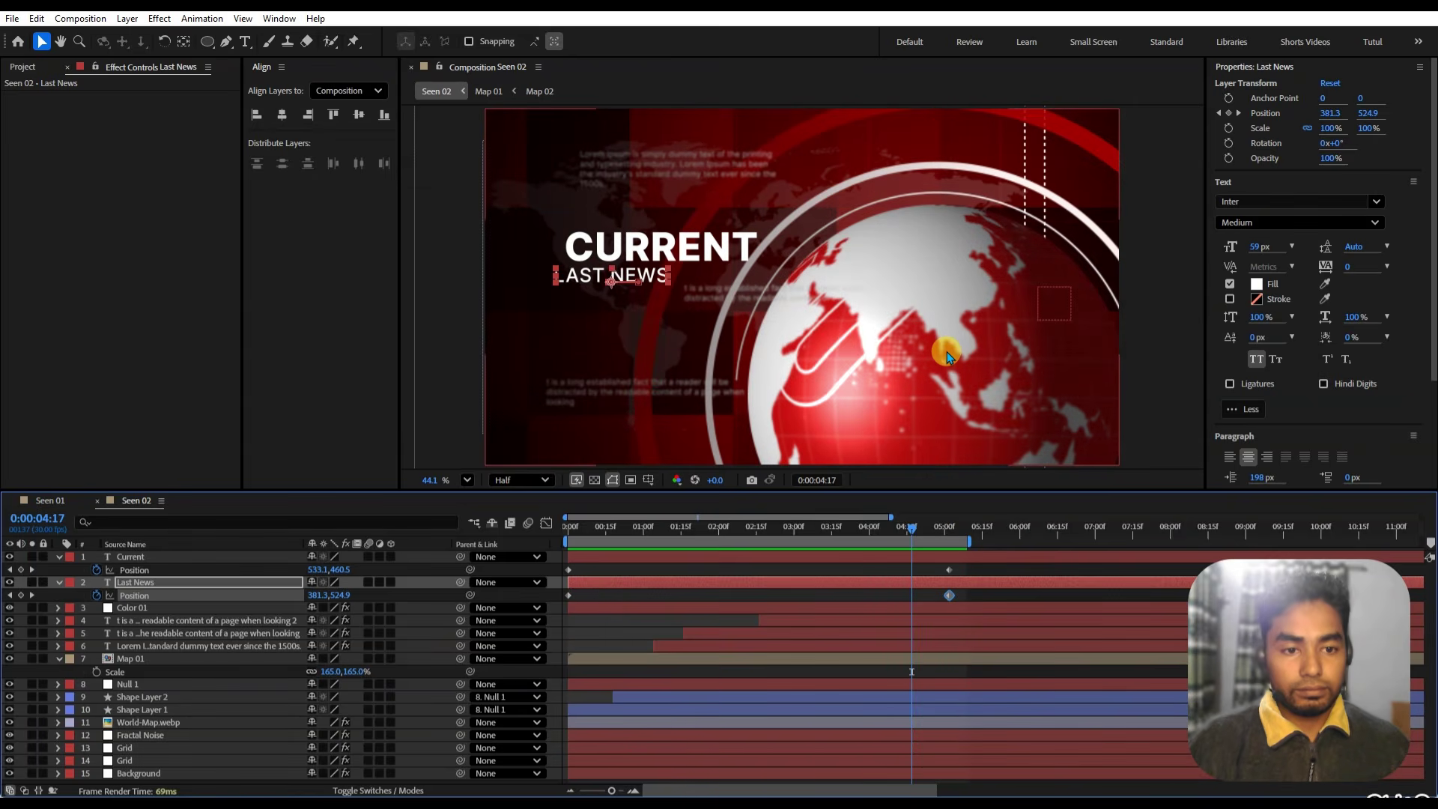
key(k)
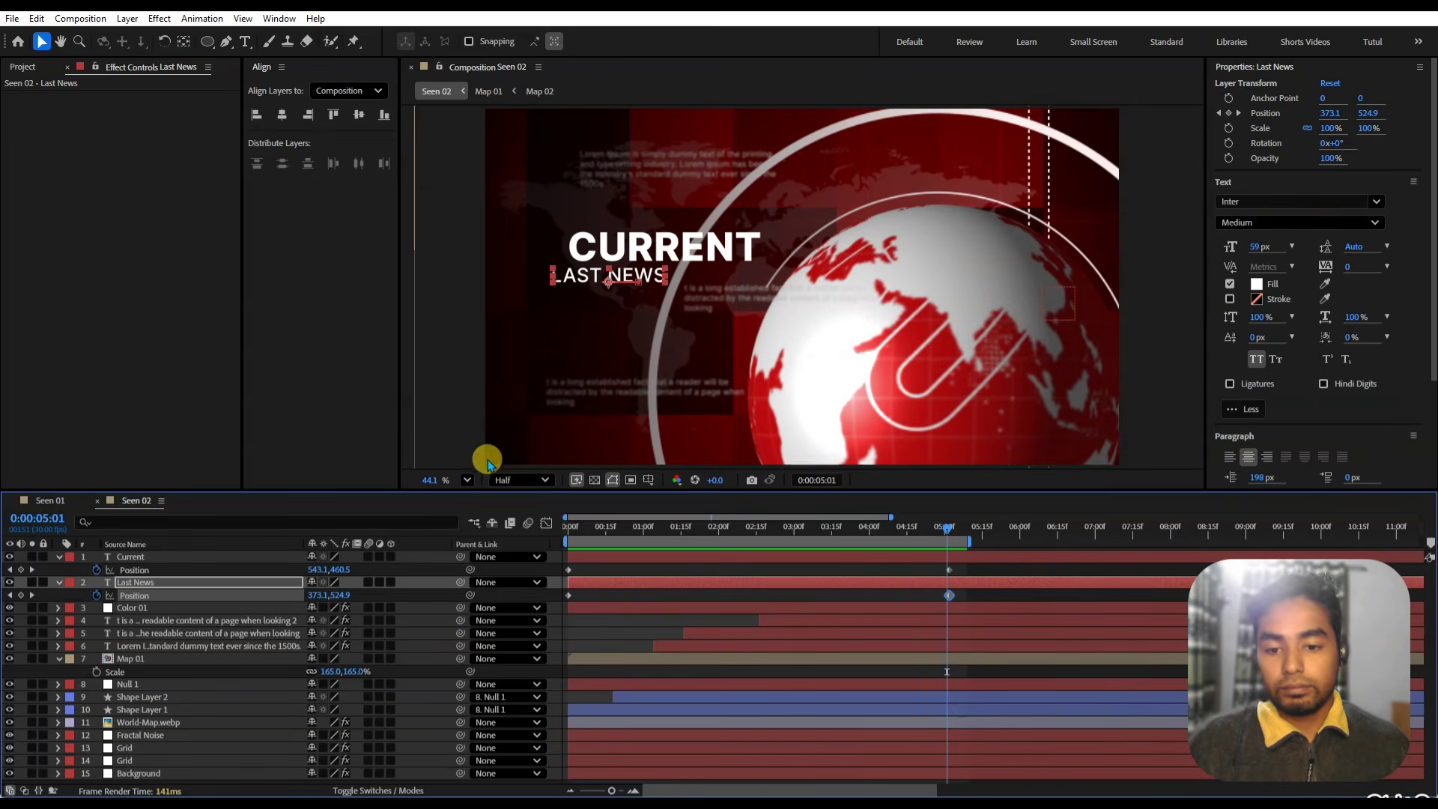
- Set the preview resolution back to Full, deselect the layers and play a short preview
click(498, 477)
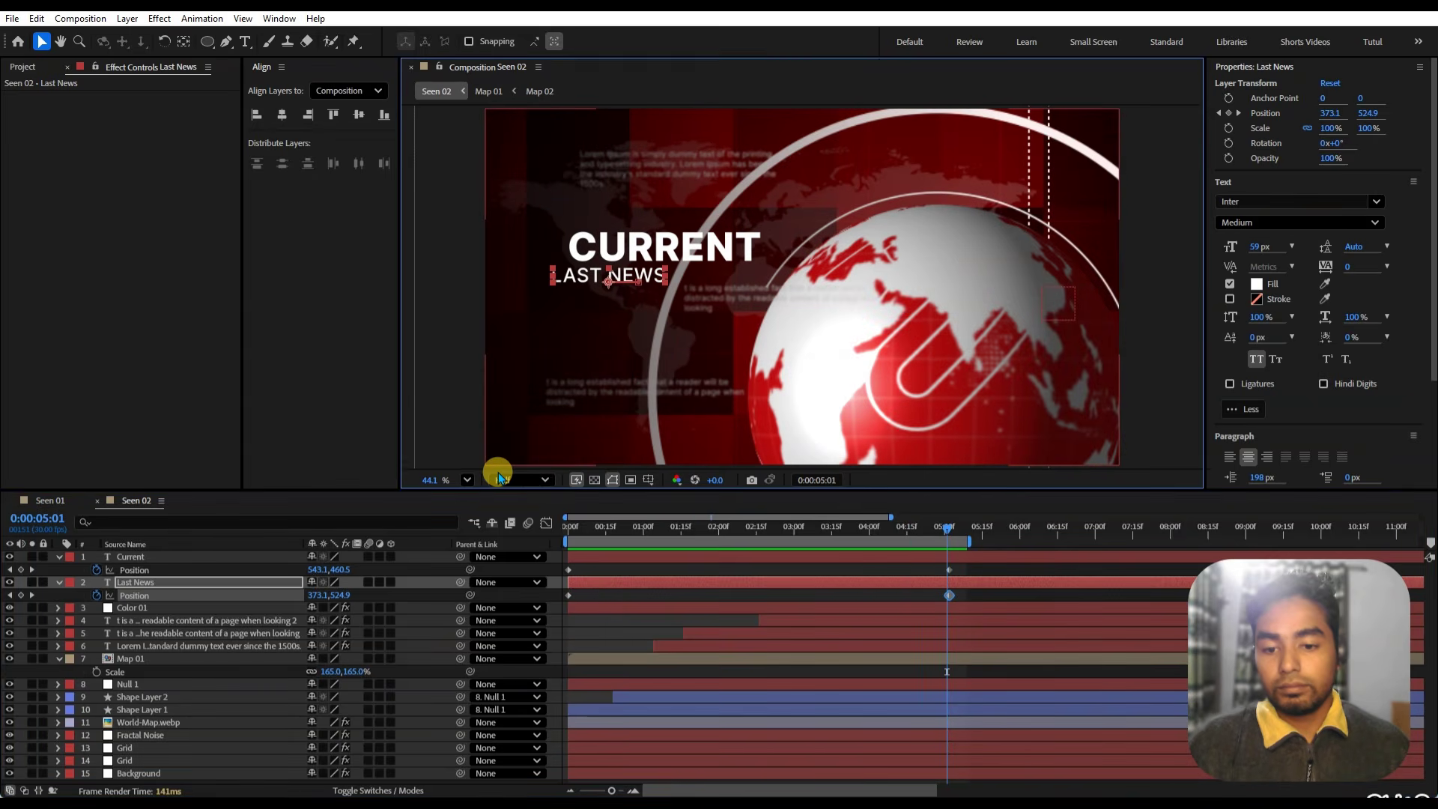
click(514, 509)
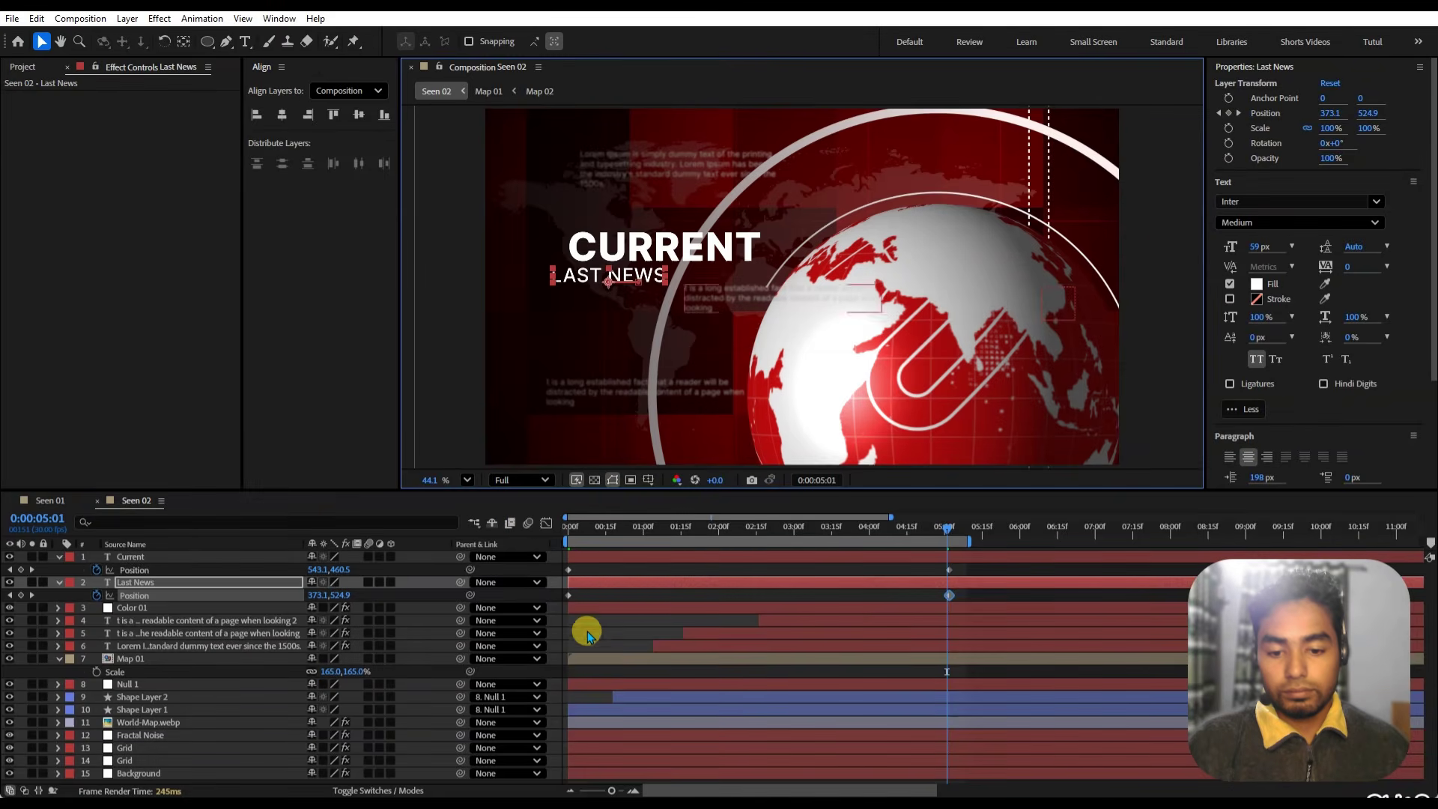
click(605, 647)
key(space)
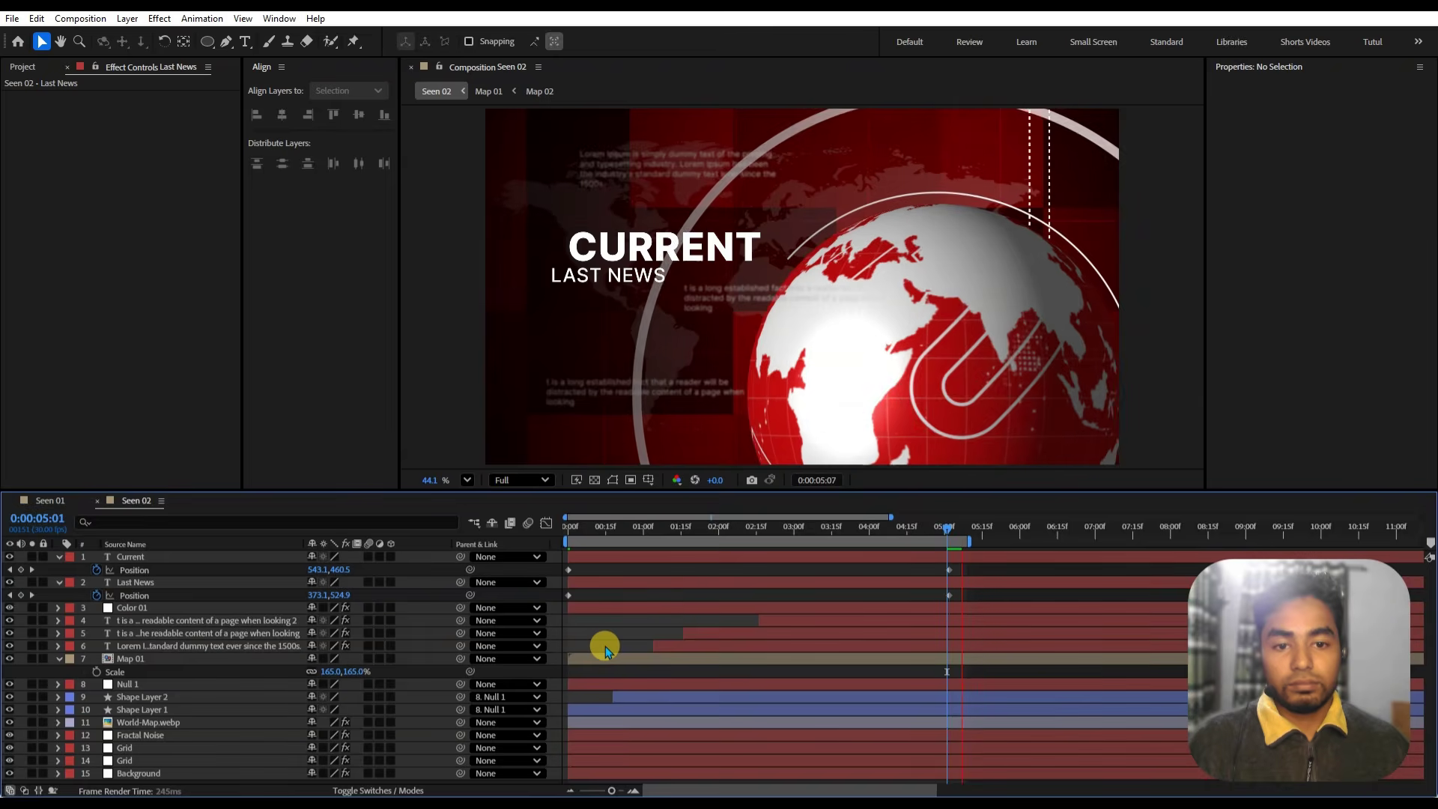
key(space)
- Move the three blurred dummy text layers below the Map 01 layer so the globe covers them
drag(870, 536, 925, 536)
click(154, 622)
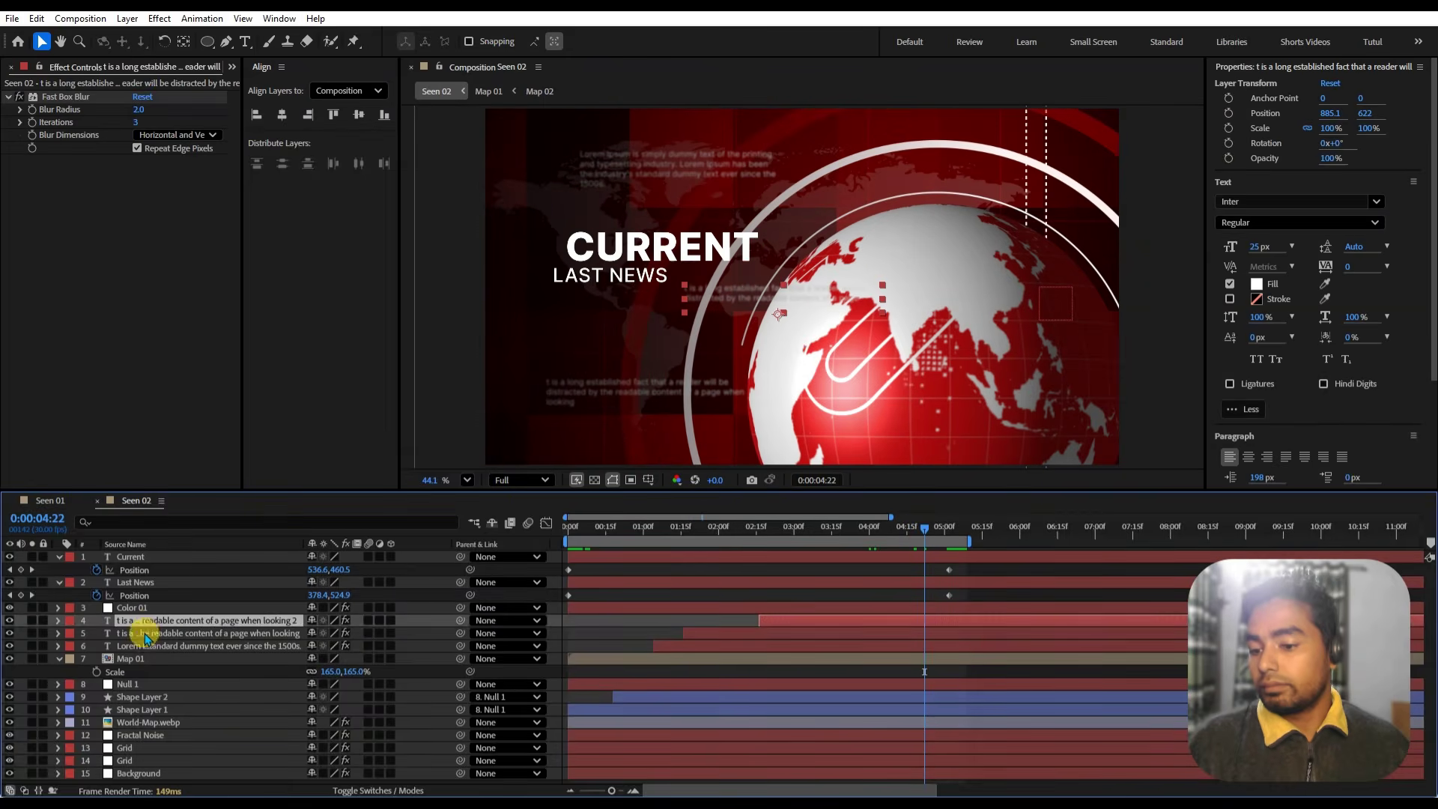
shift+click(142, 648)
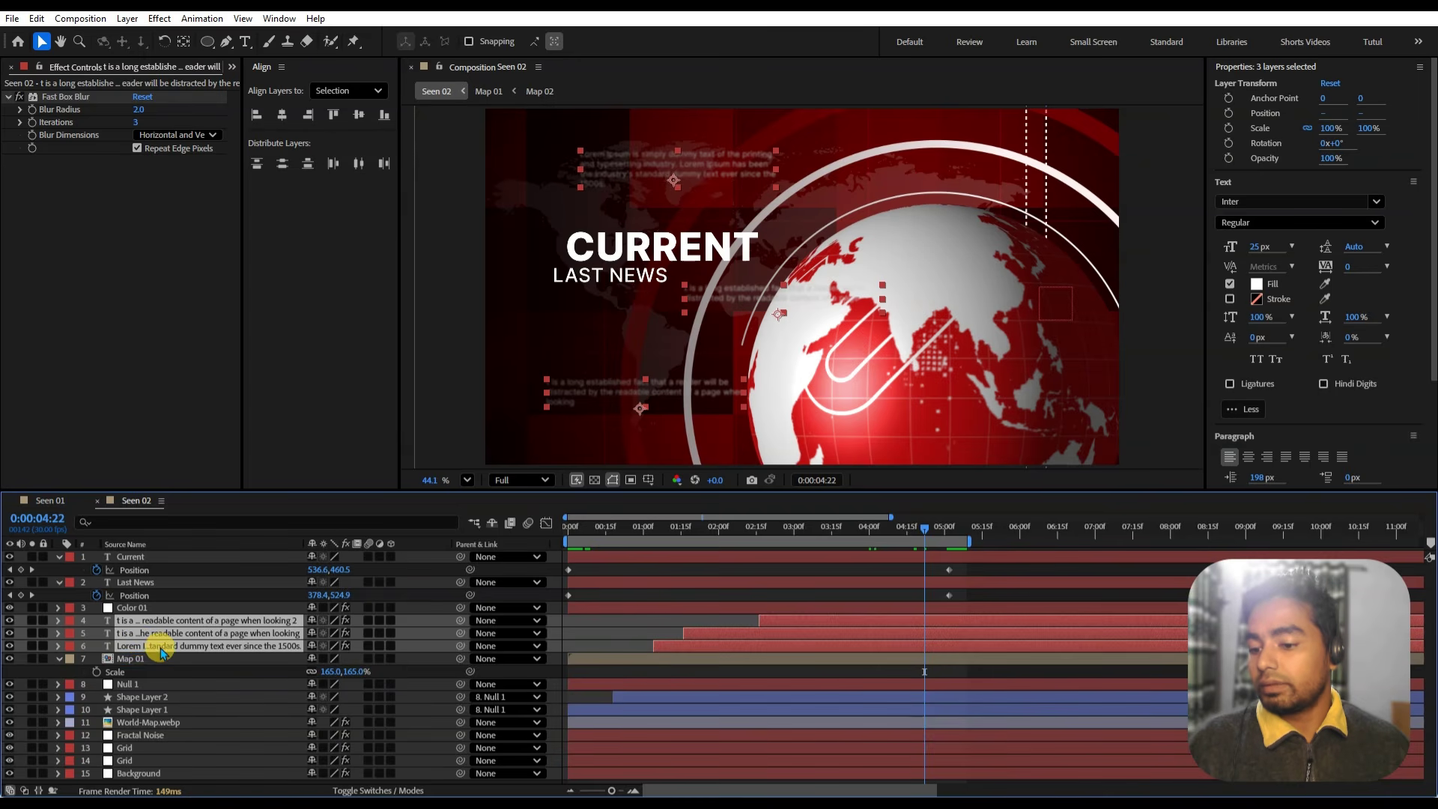
drag(168, 654, 171, 656)
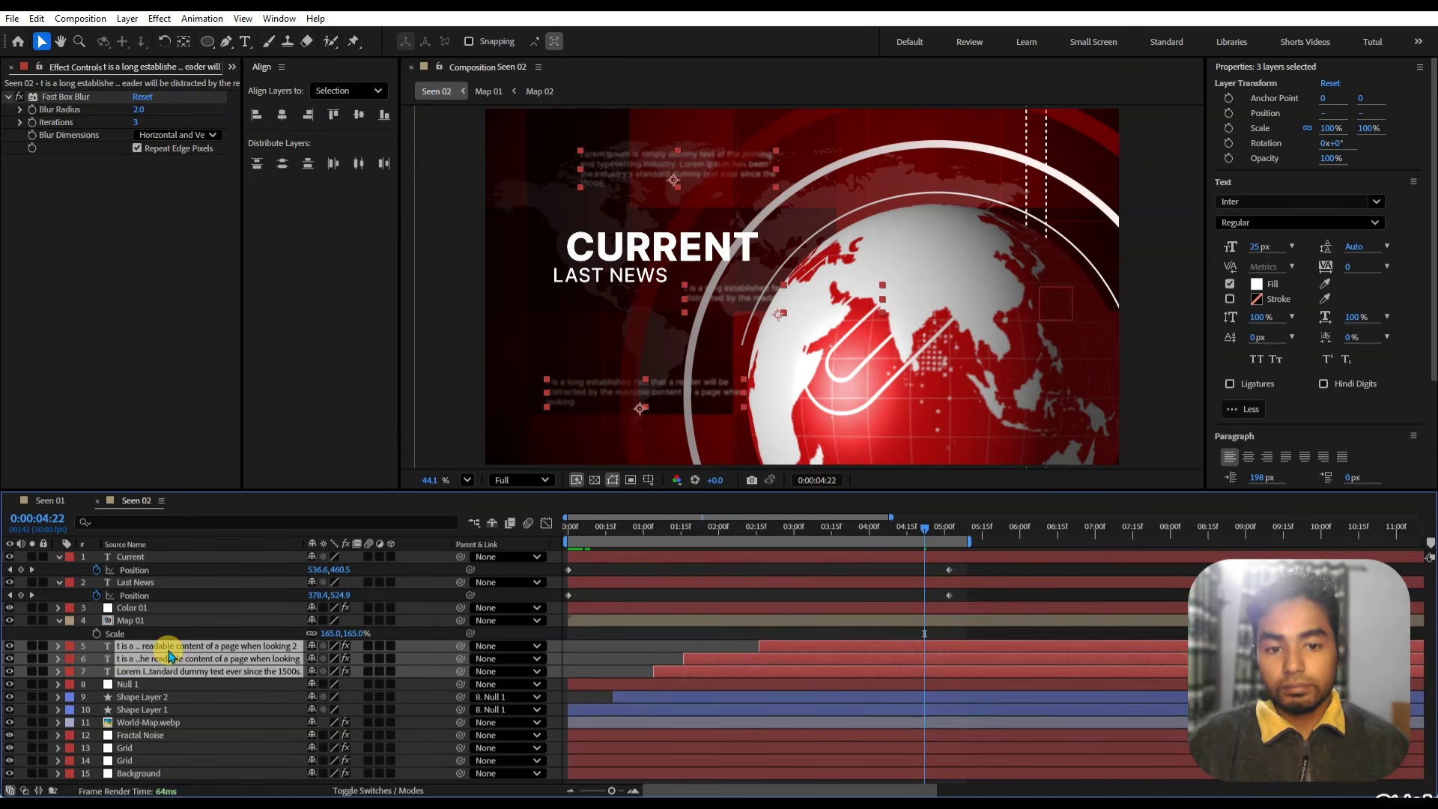
click(682, 622)
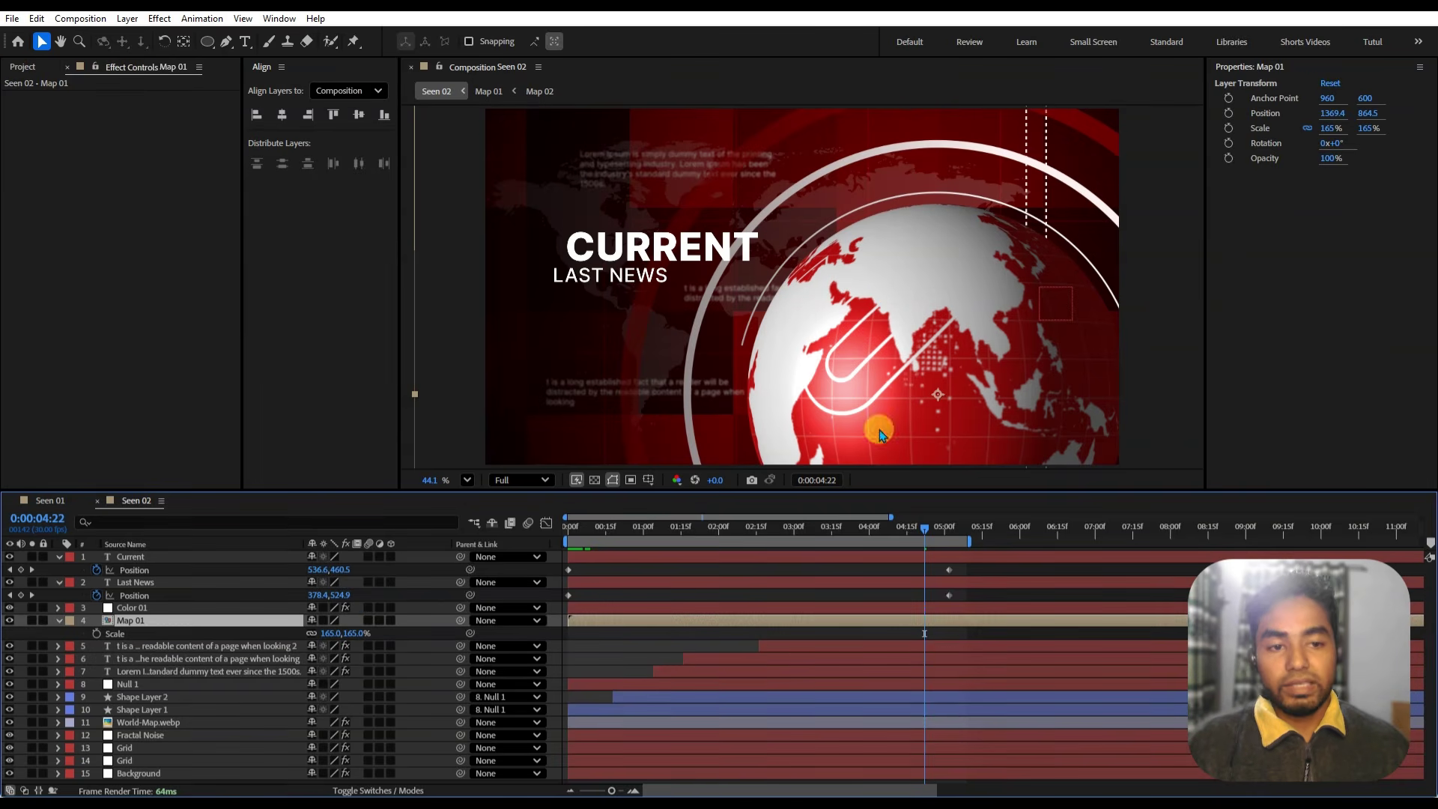
click(28, 68)
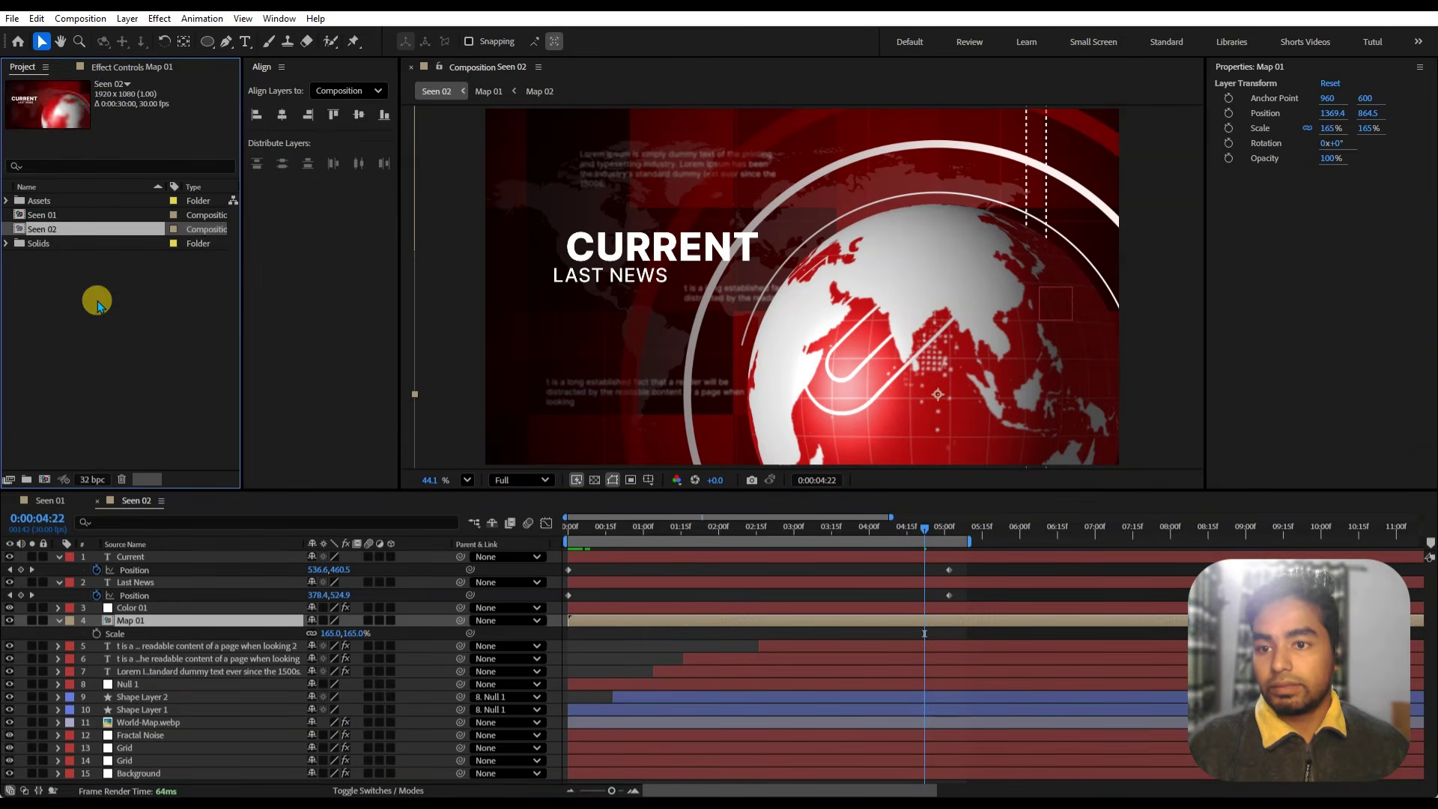
click(59, 234)
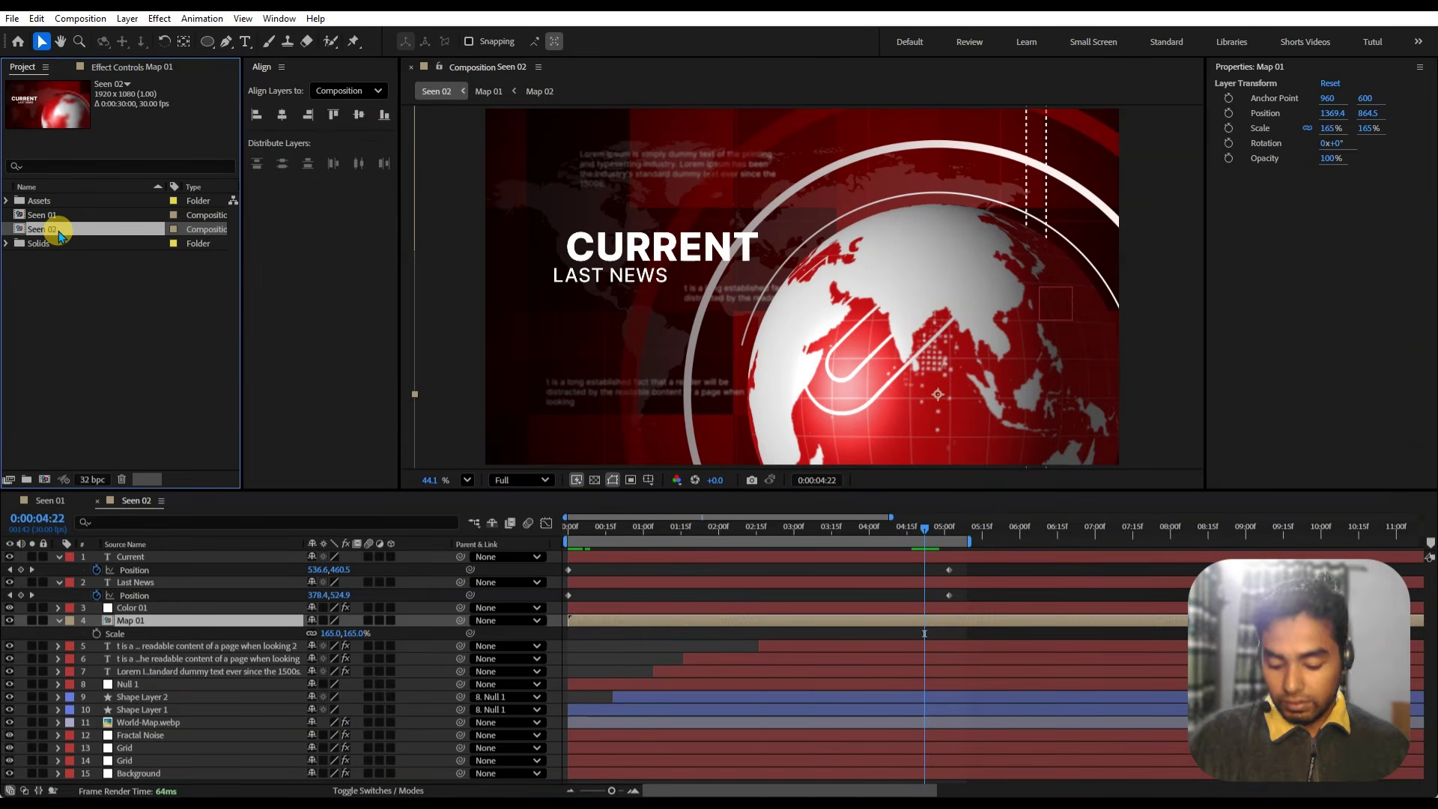
key(ctrl+d)
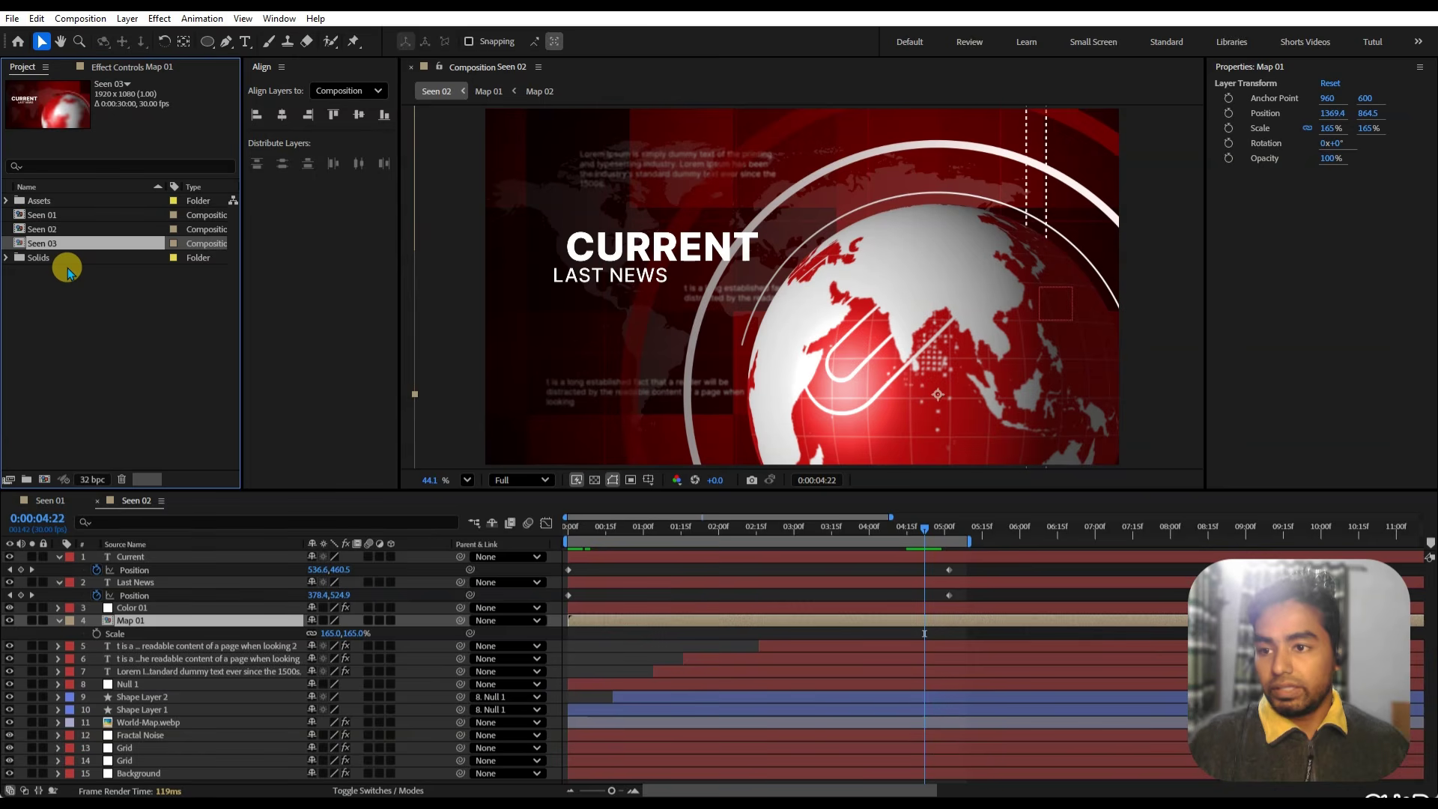
key(Delete)
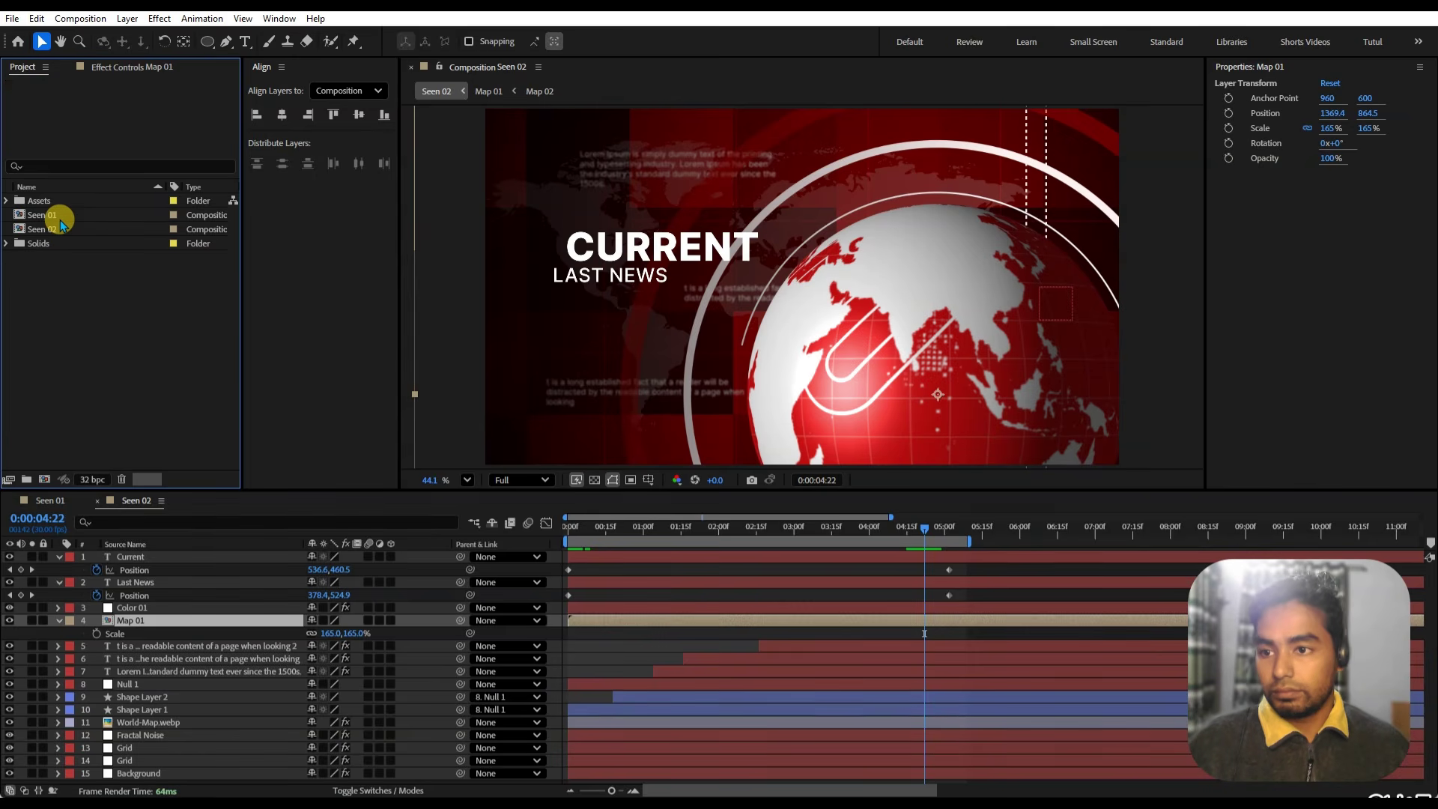
- Duplicate the Seen 01 composition in the project and open the copy
click(61, 223)
click(57, 216)
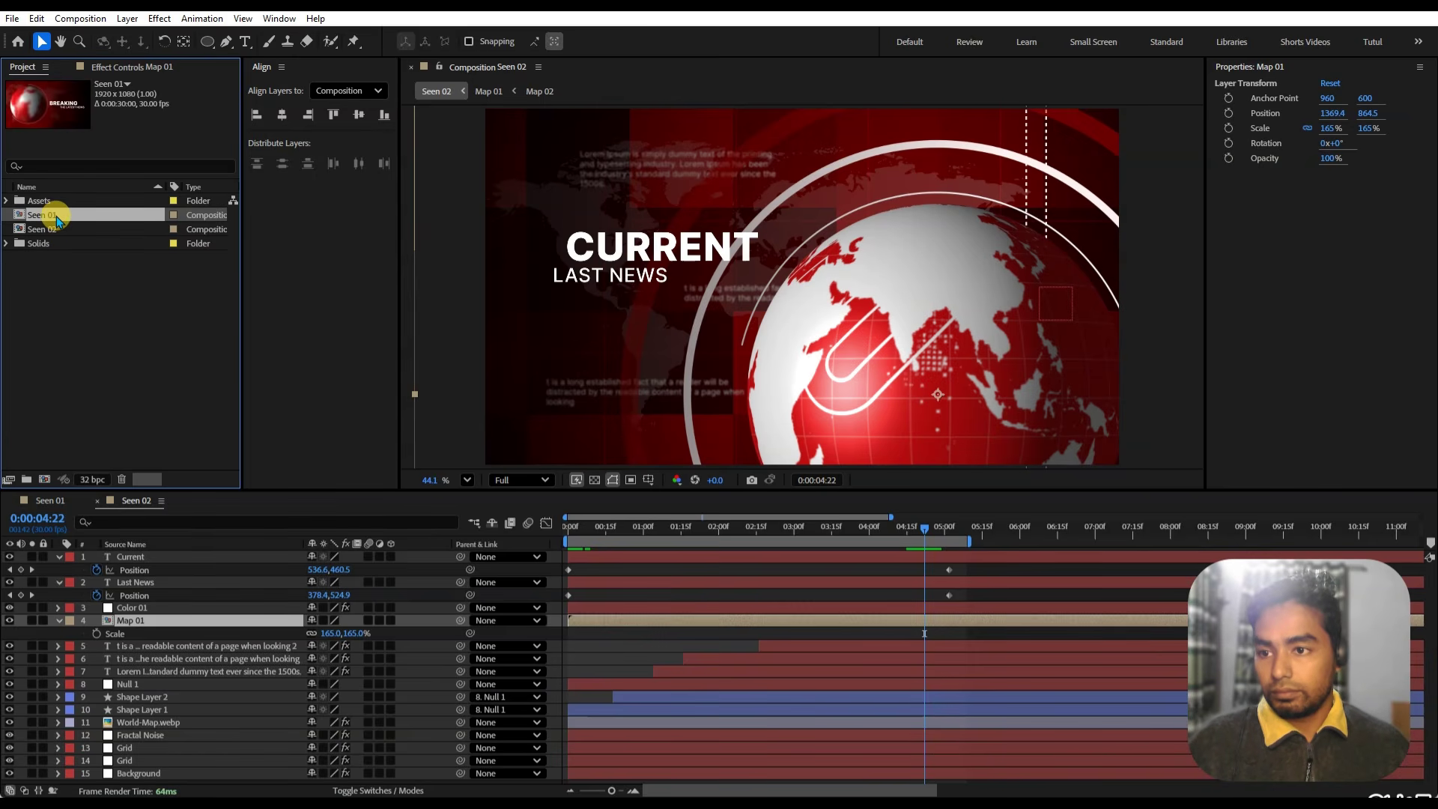
key(ctrl+d)
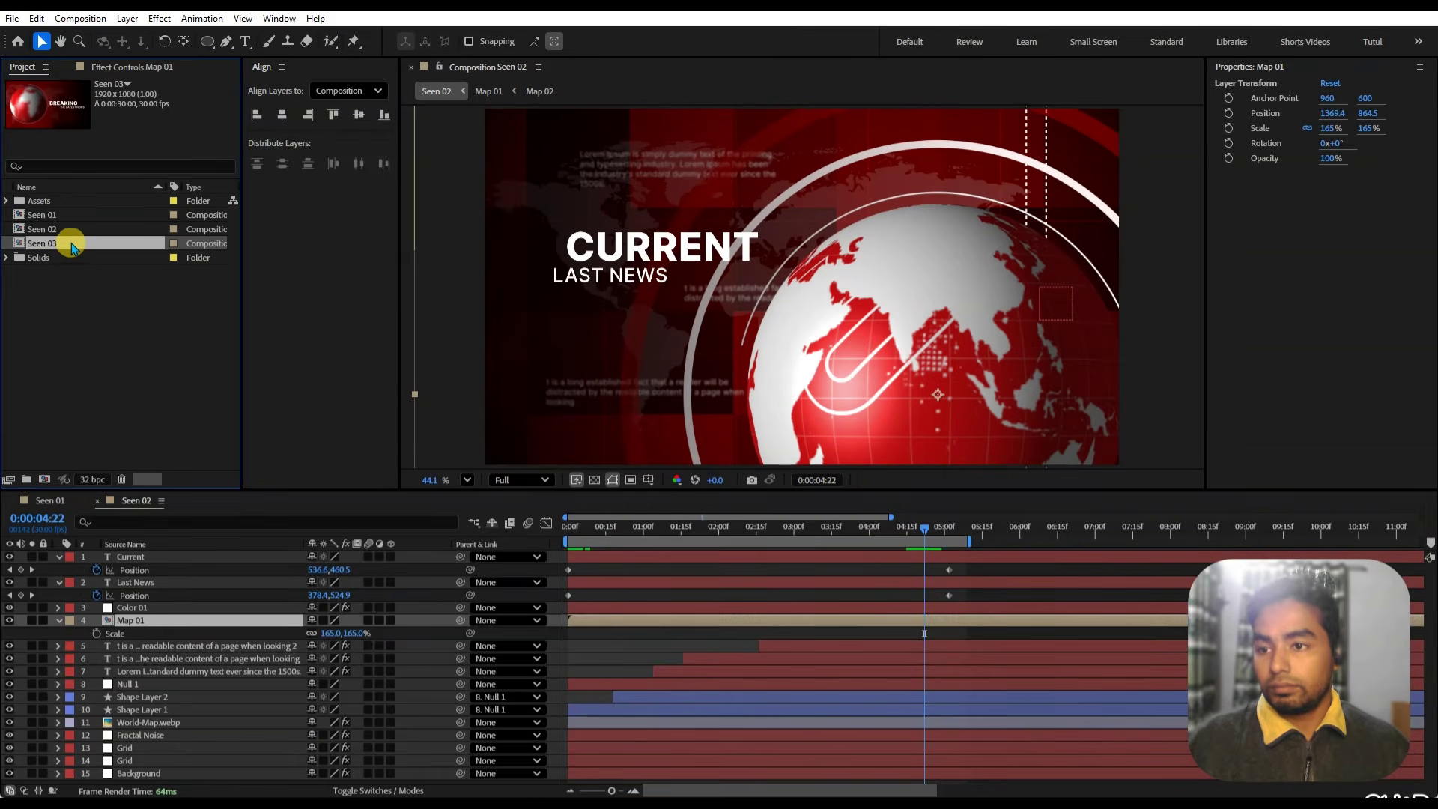
double_click(72, 245)
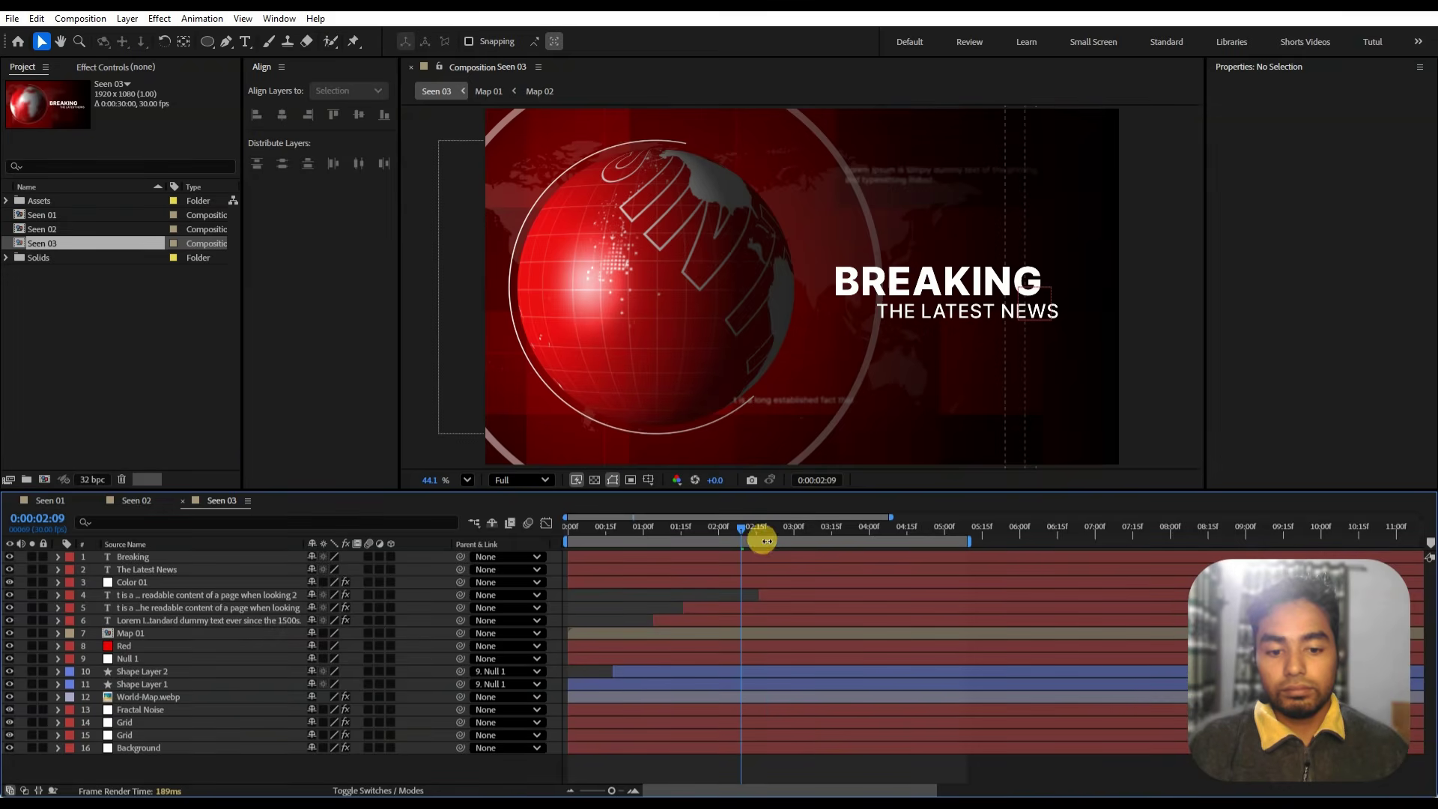
- Delete the THE LATEST NEWS subtitle layer while keeping the BREAKING title
drag(767, 541, 818, 530)
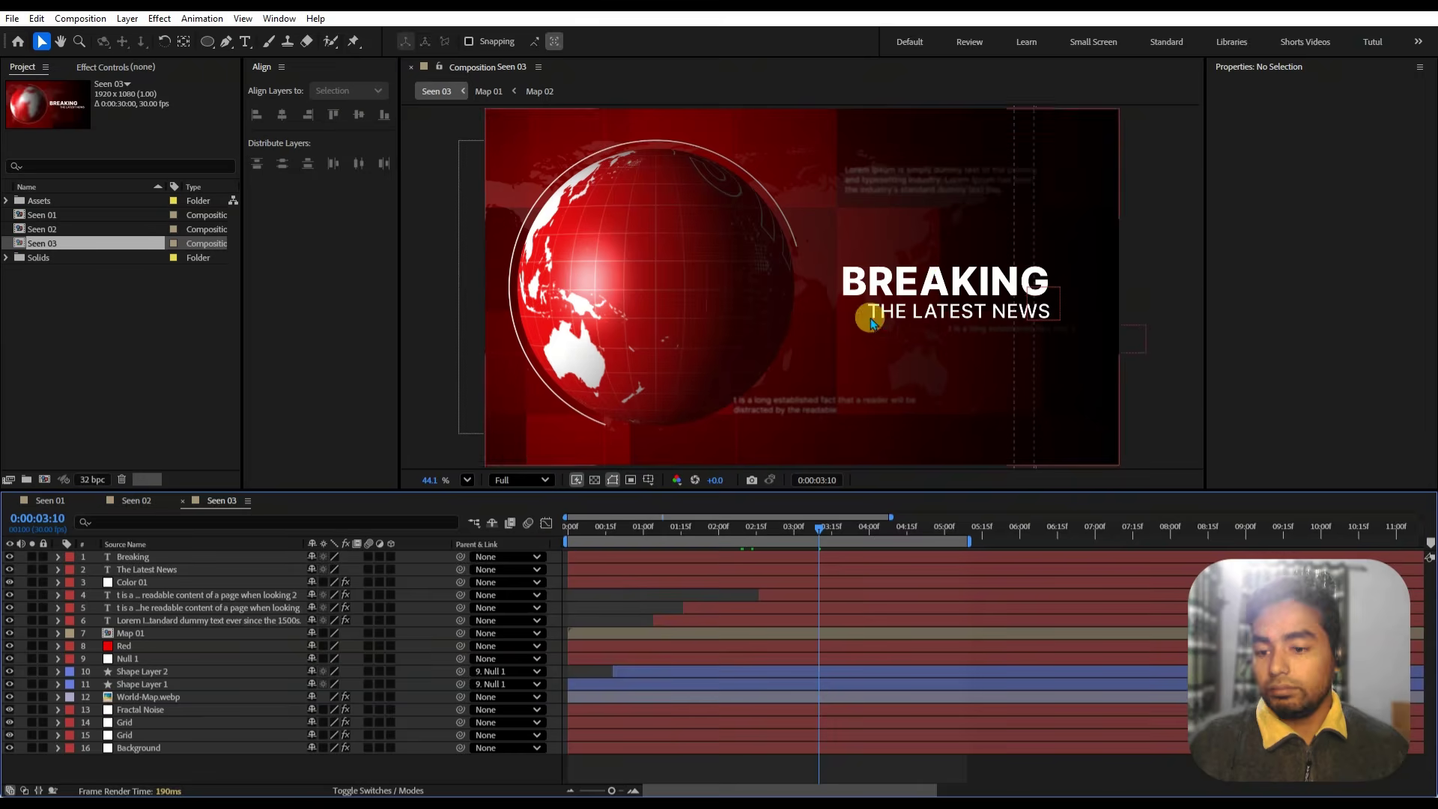
click(941, 281)
key(Delete)
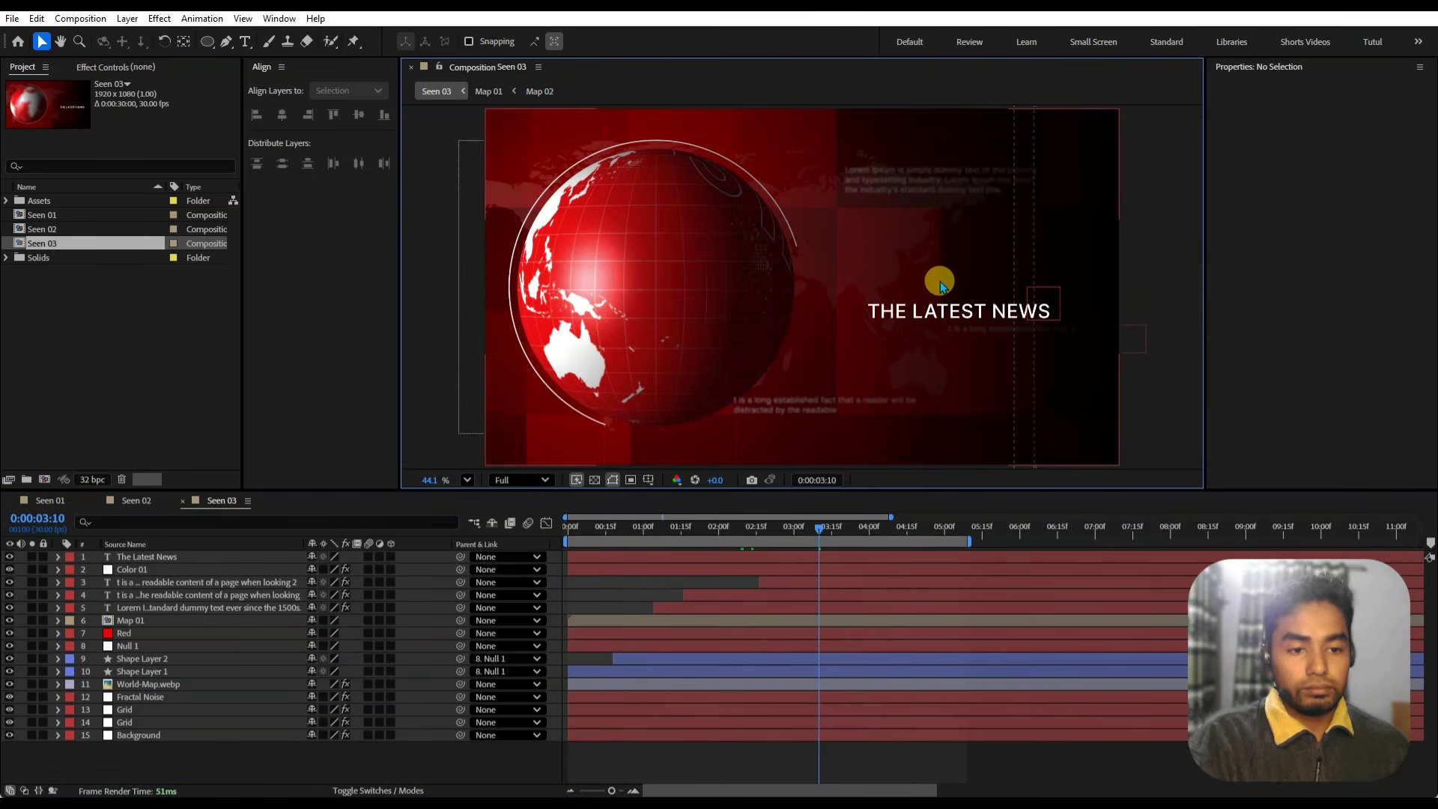
key(ctrl+z)
click(960, 315)
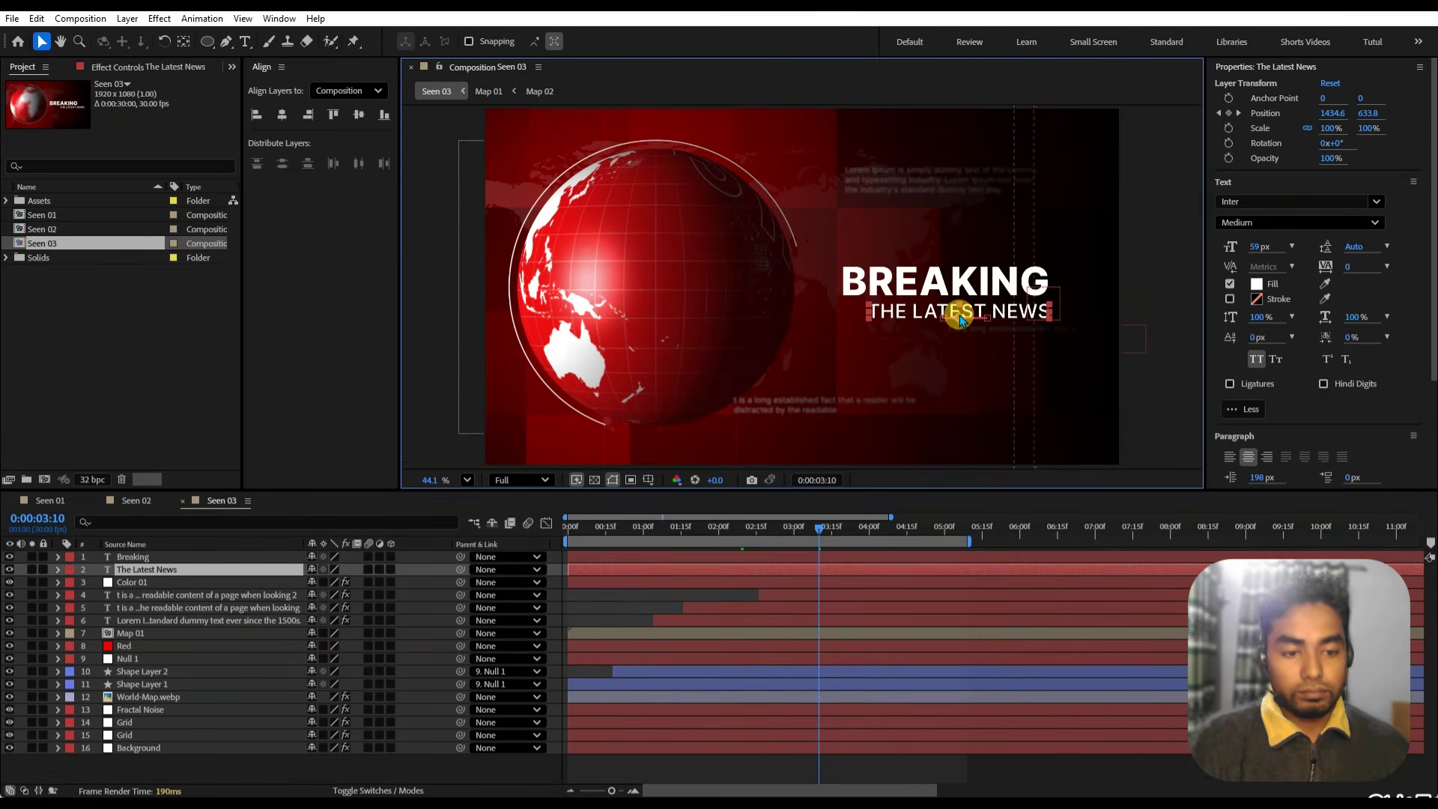
key(Delete)
- Remove all Position keyframes from the BREAKING title layer so it stays still
click(963, 280)
key(p)
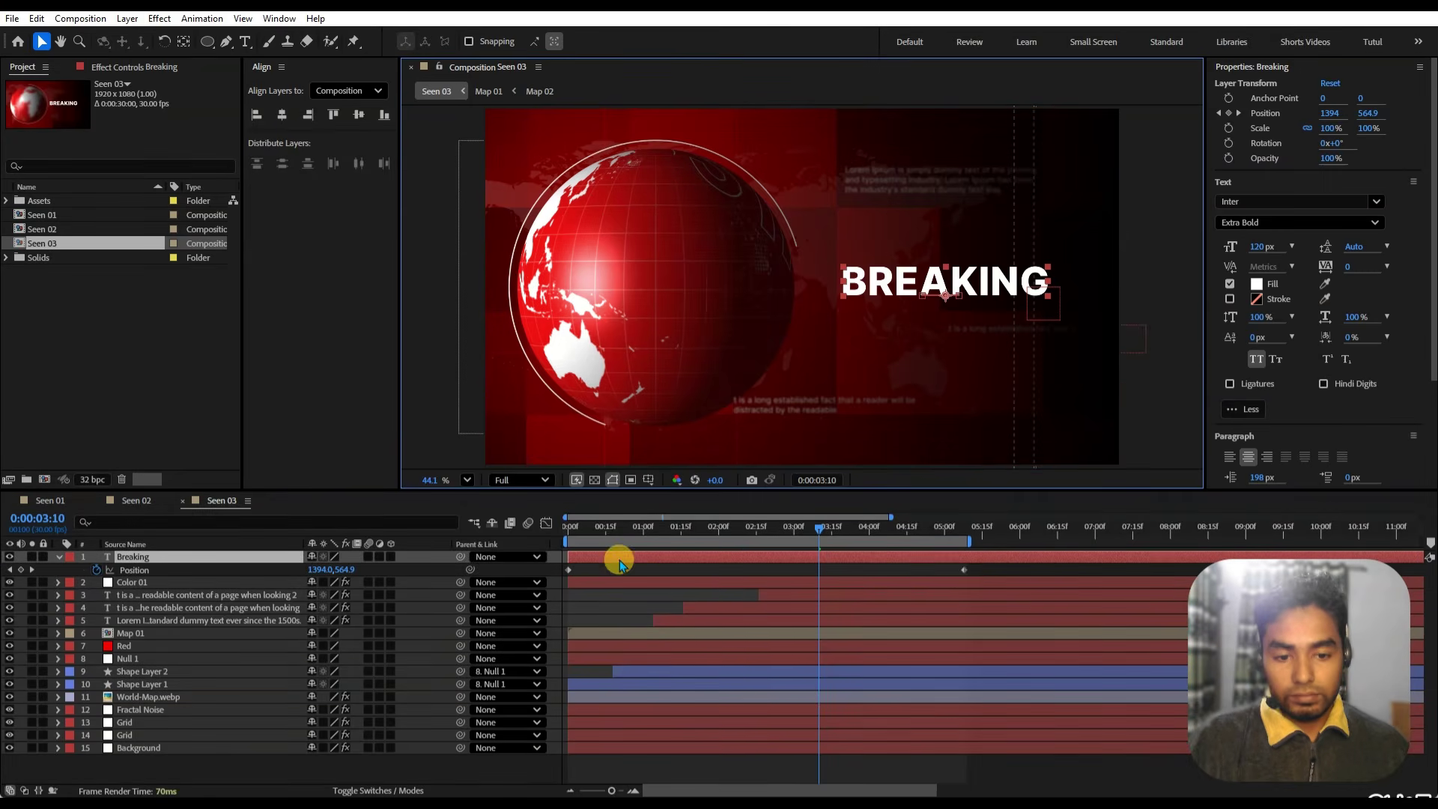
click(138, 570)
key(Delete)
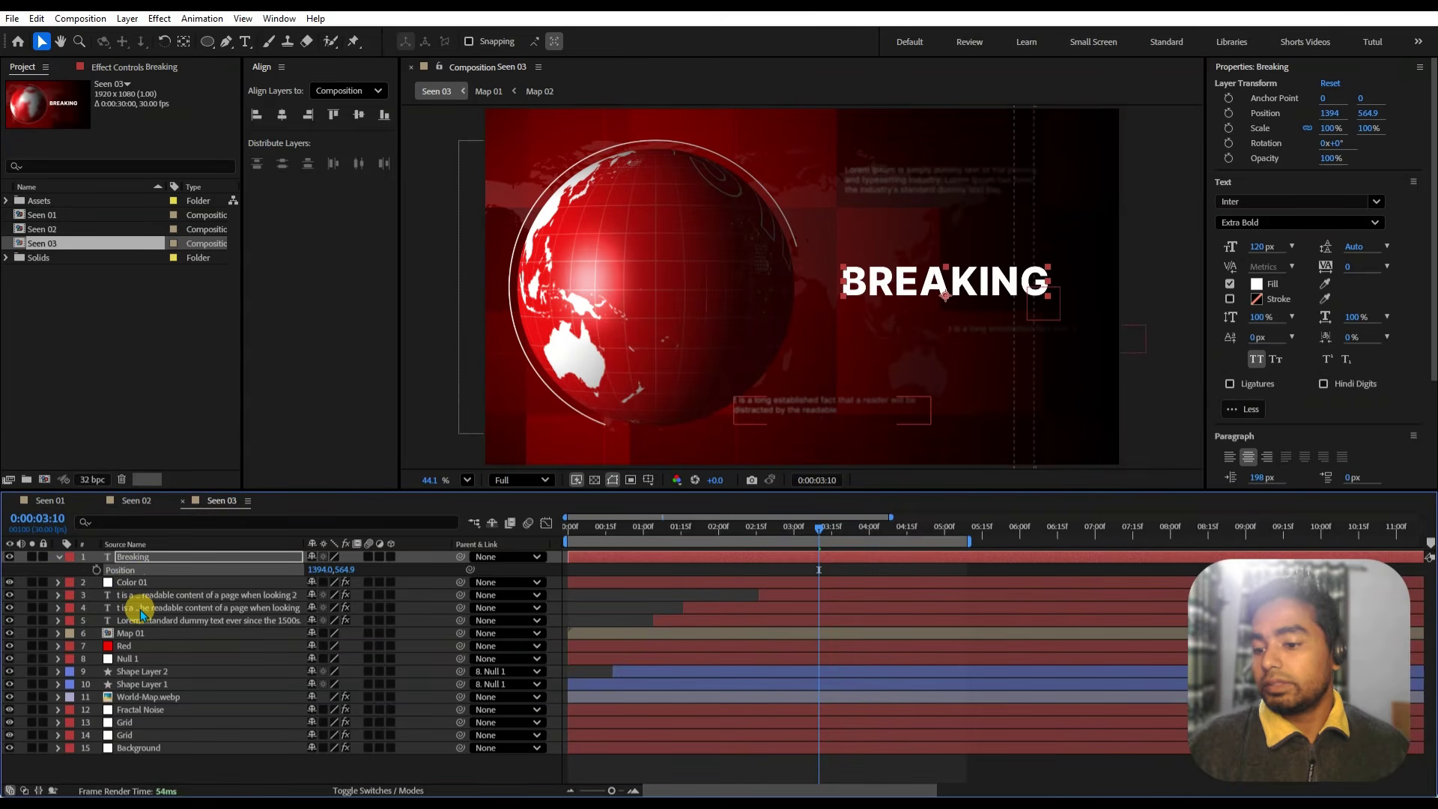
- Move the Map 01 globe to the upper middle of the frame, scale it to 155%, and centre it horizontally
click(143, 632)
drag(619, 343, 780, 260)
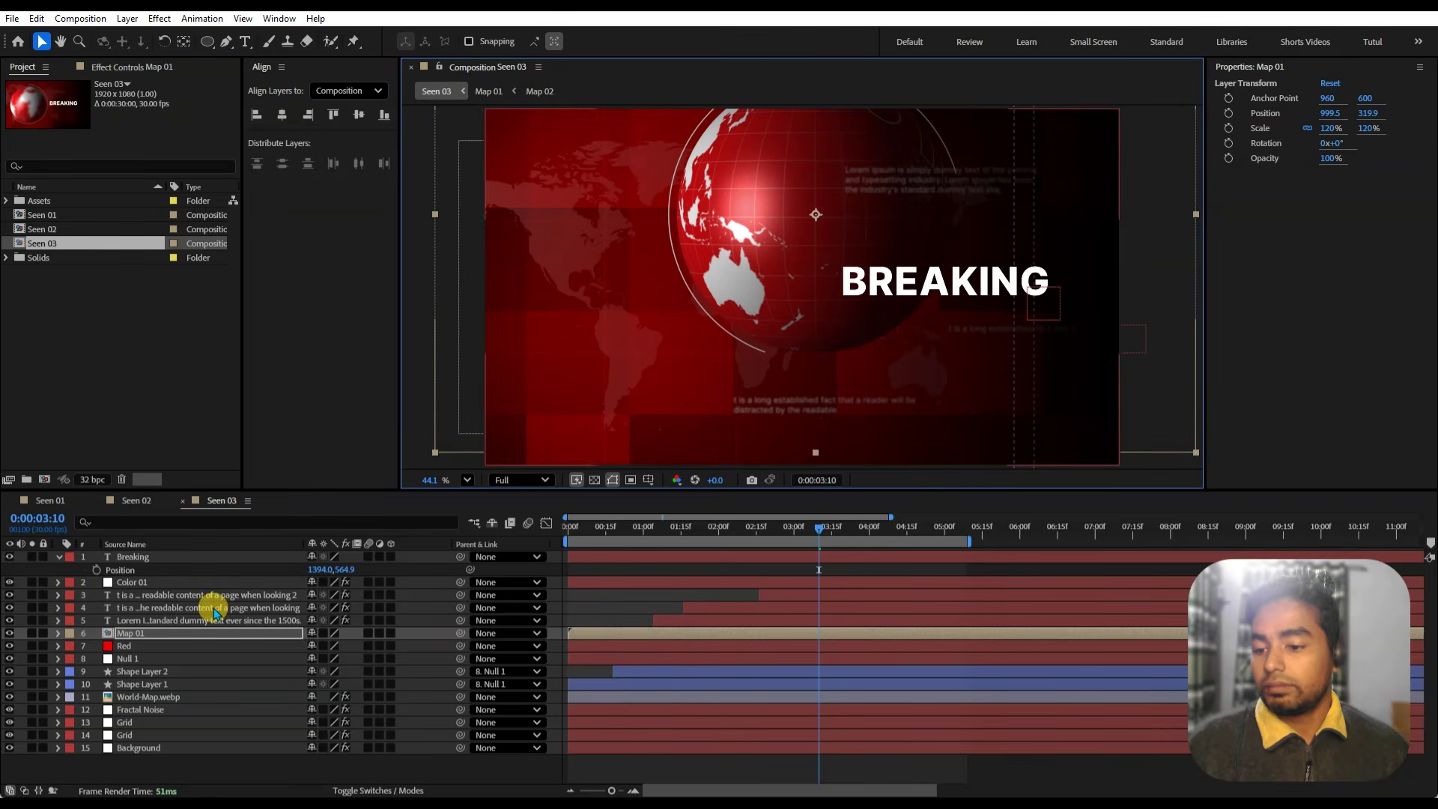
key(s)
drag(328, 647, 388, 651)
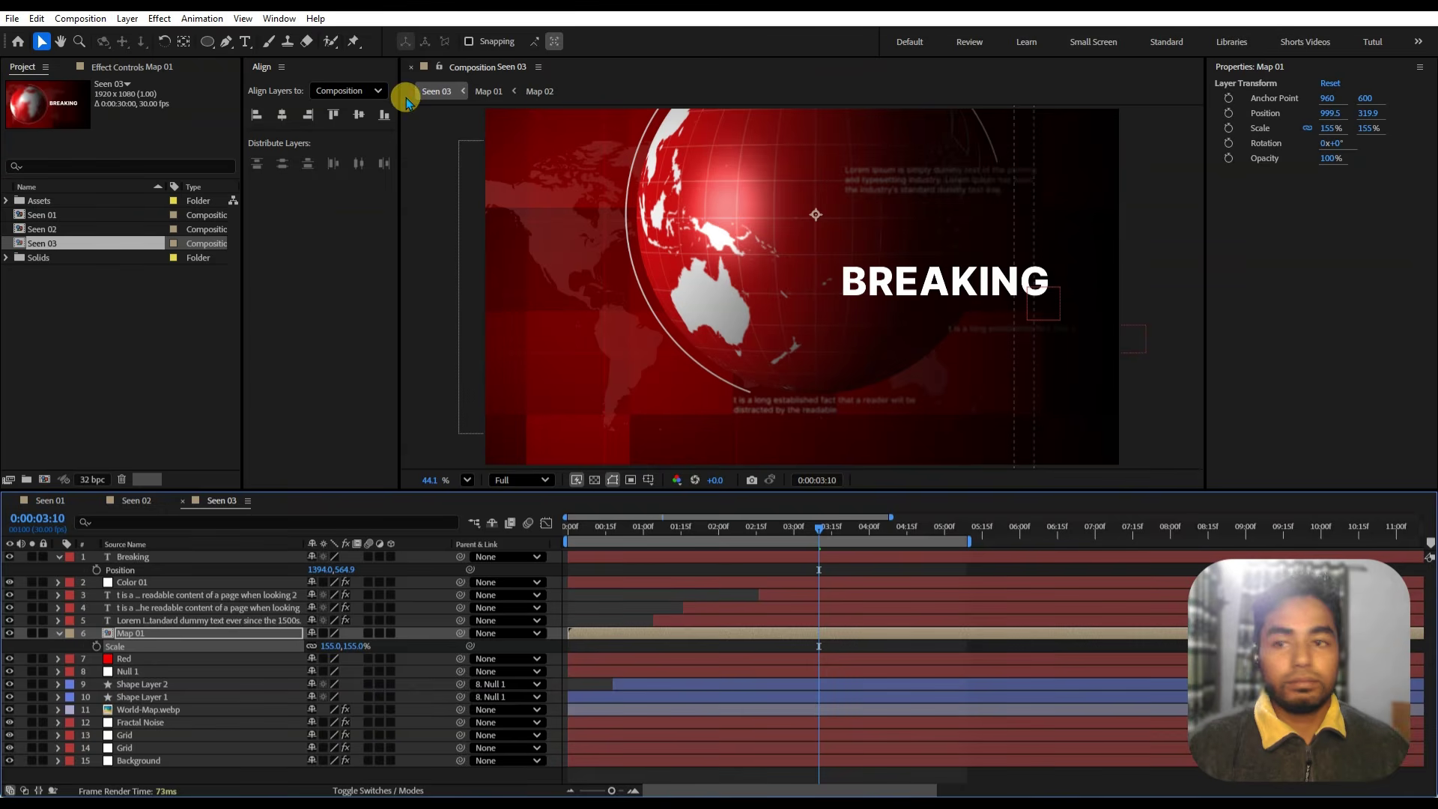
click(285, 120)
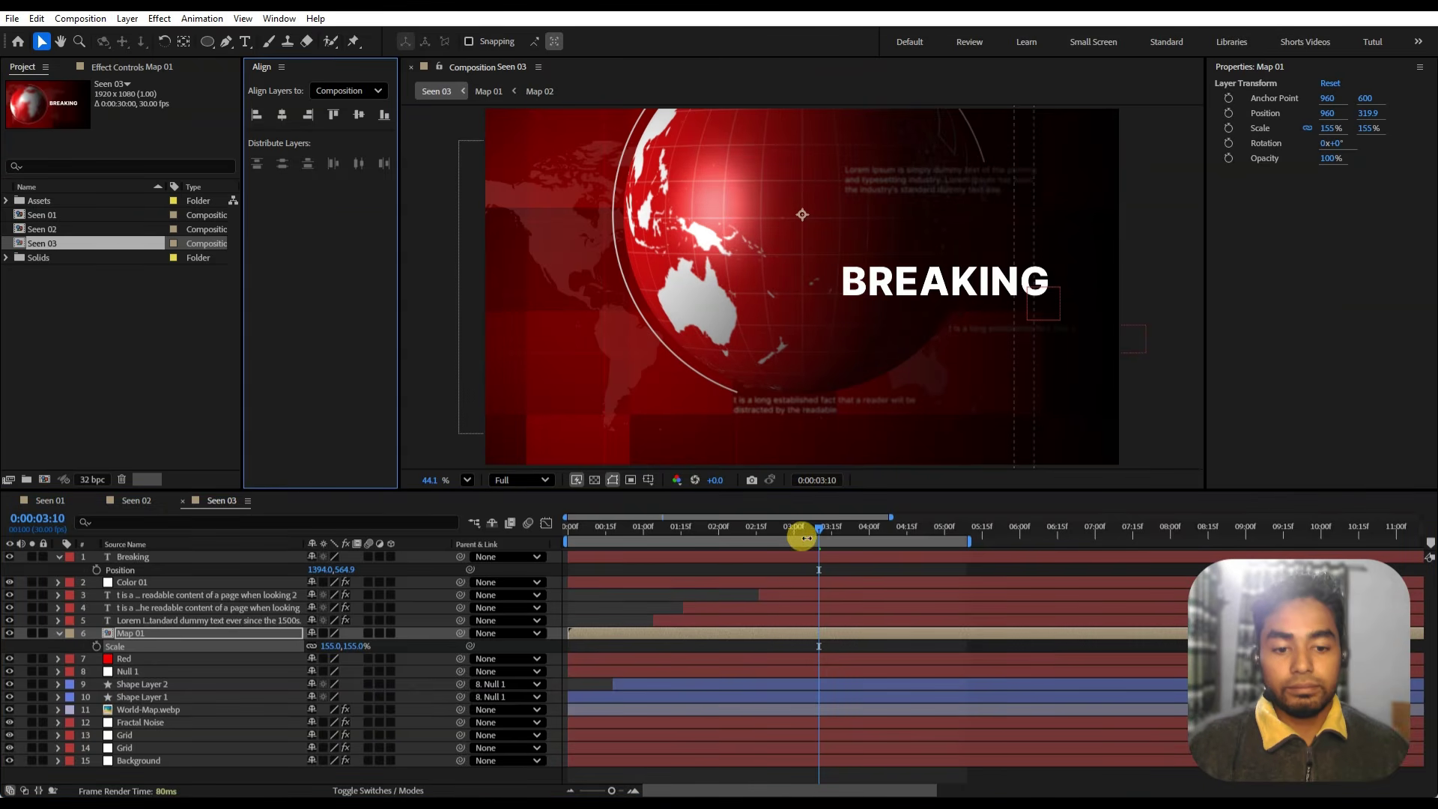
- Move Color 01's Gradient Ramp start point below the frame's bottom centre, at about 937.5, 1230.1
mouse_move(782, 536)
mouse_down()
mouse_move(578, 530)
mouse_move(764, 532)
mouse_up()
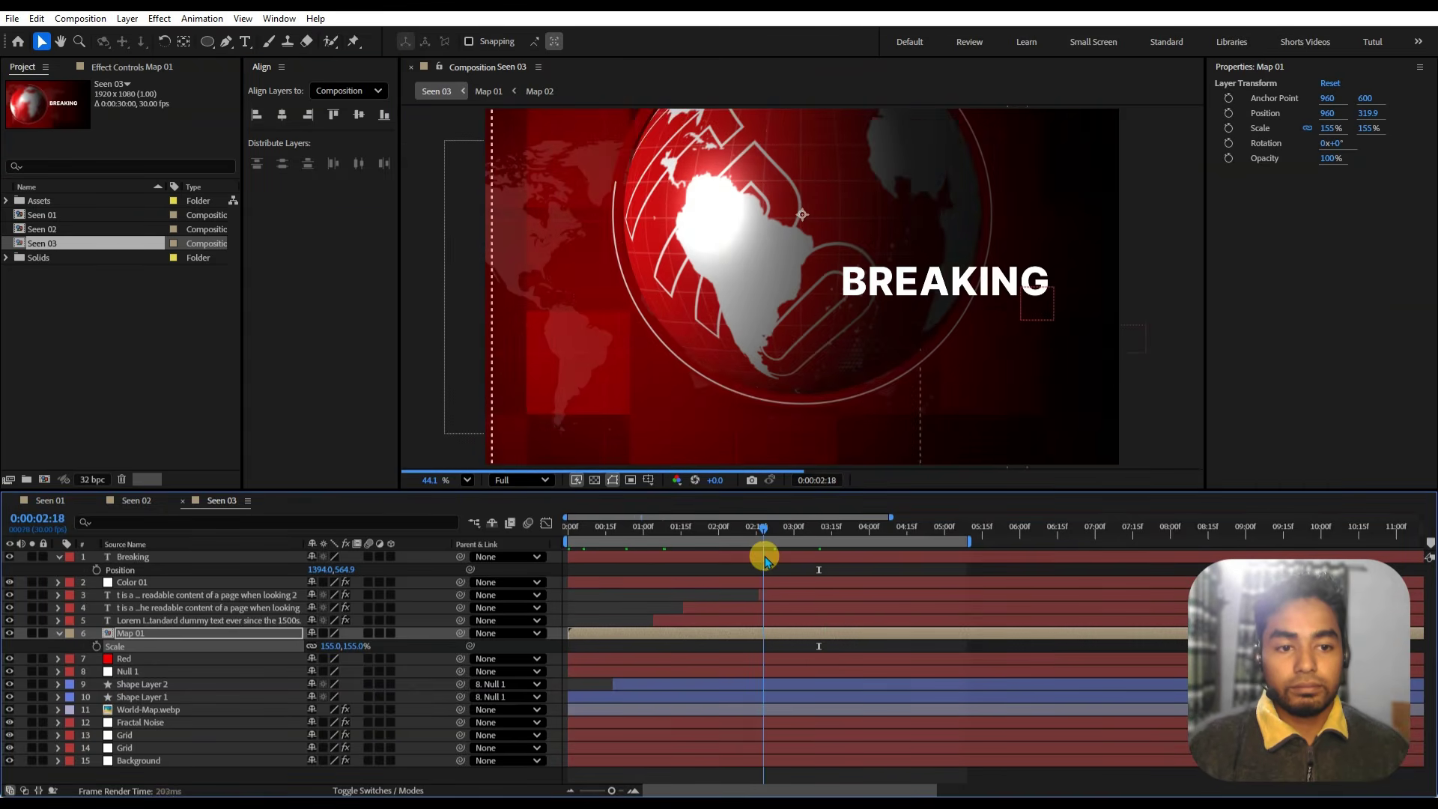
click(150, 582)
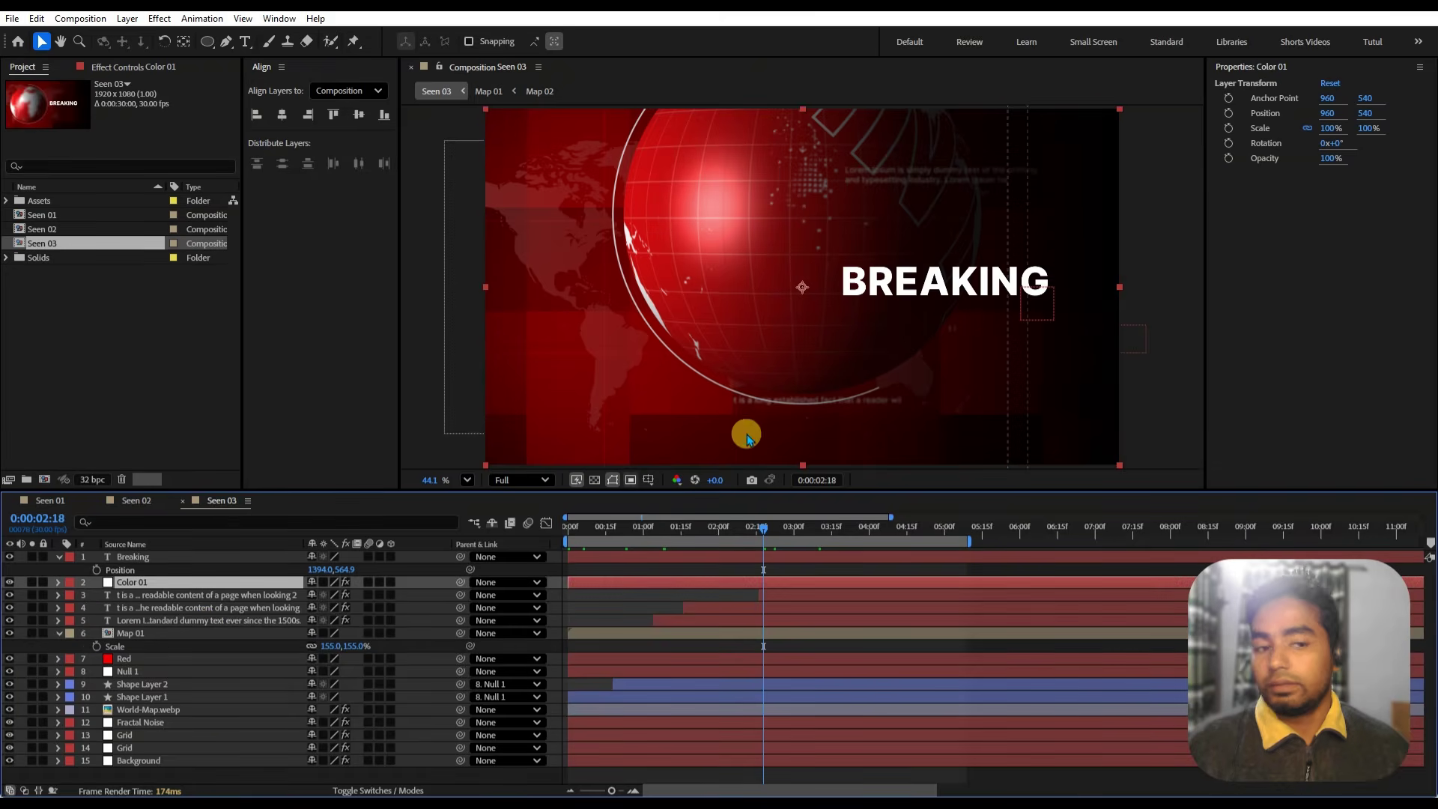
click(150, 67)
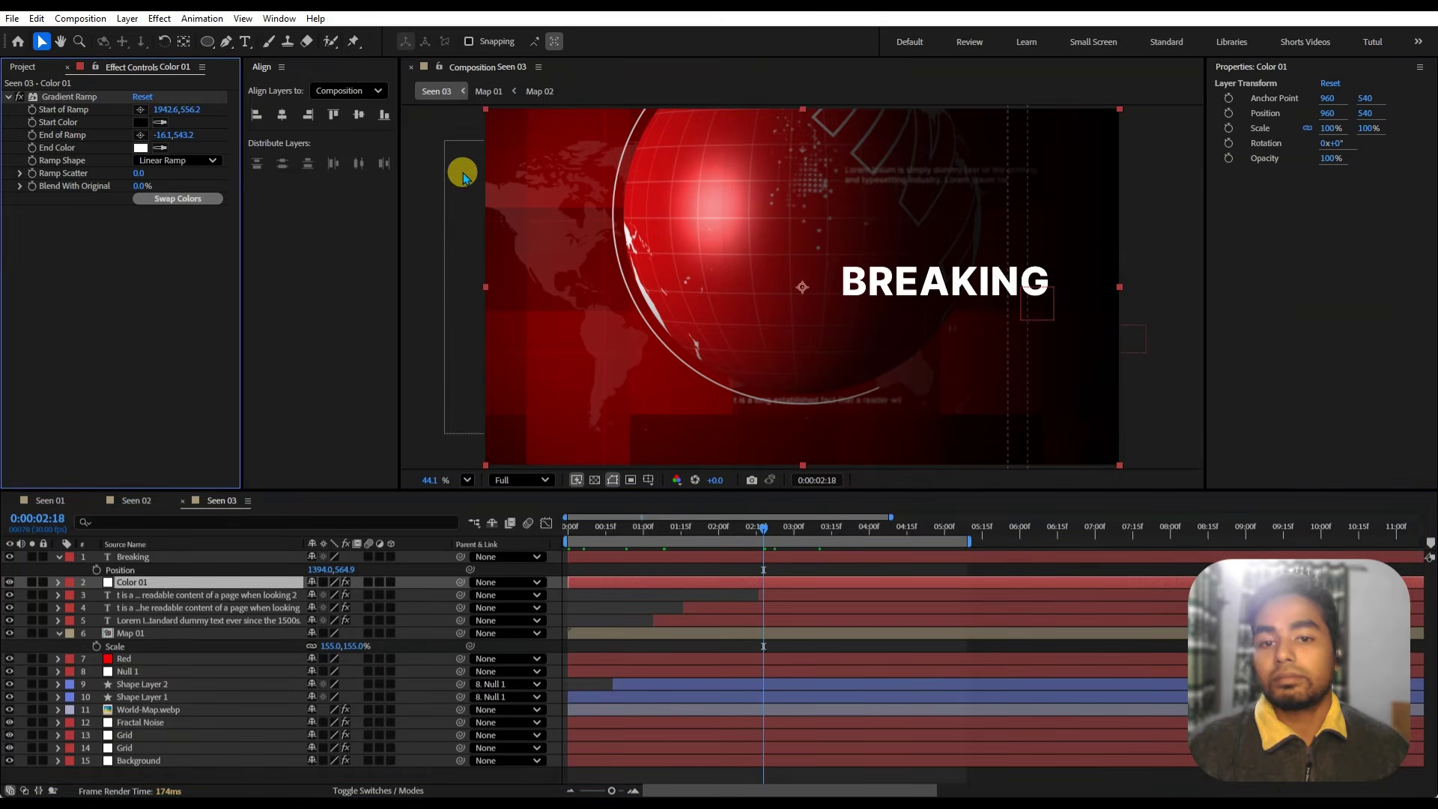
click(72, 98)
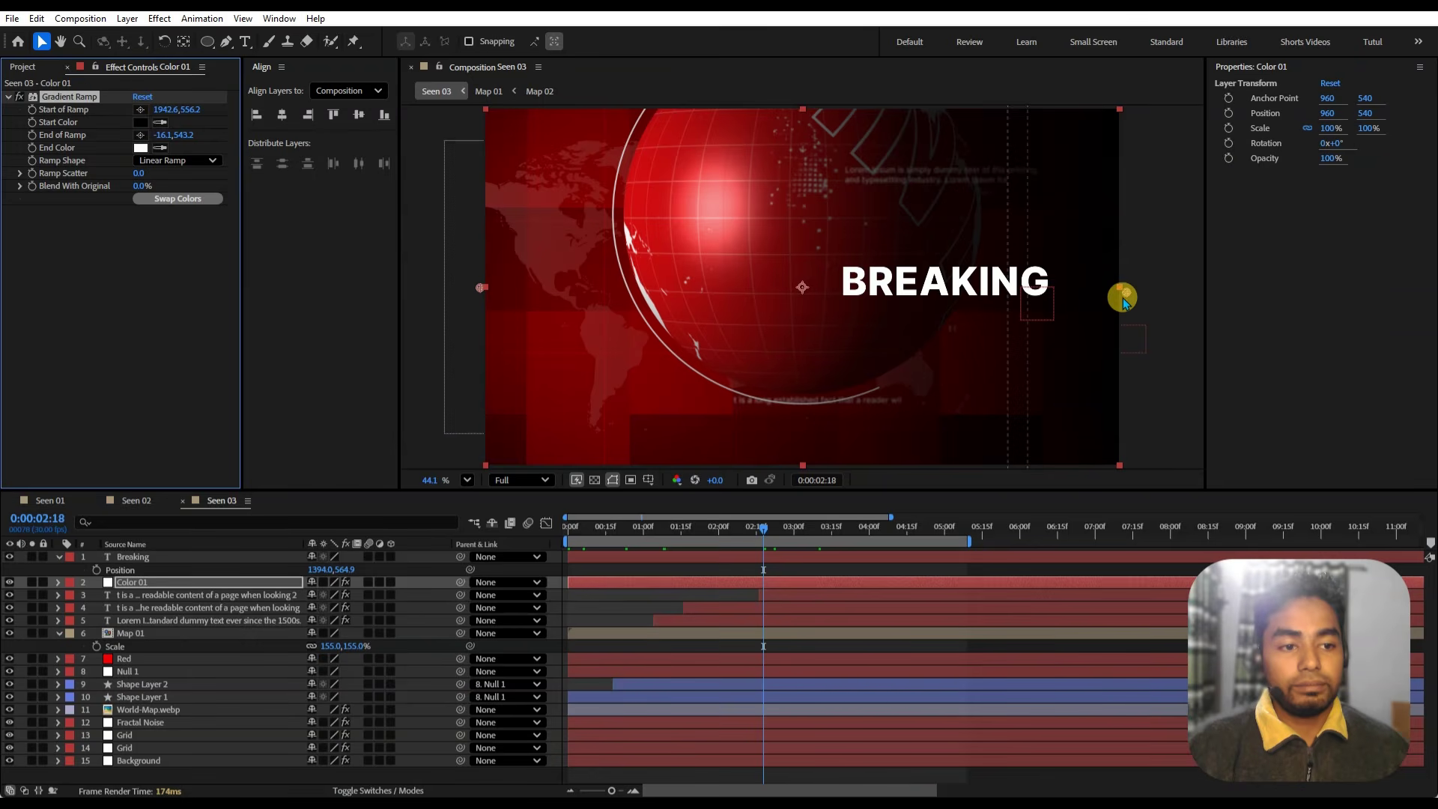
drag(1124, 294, 793, 519)
click(587, 279)
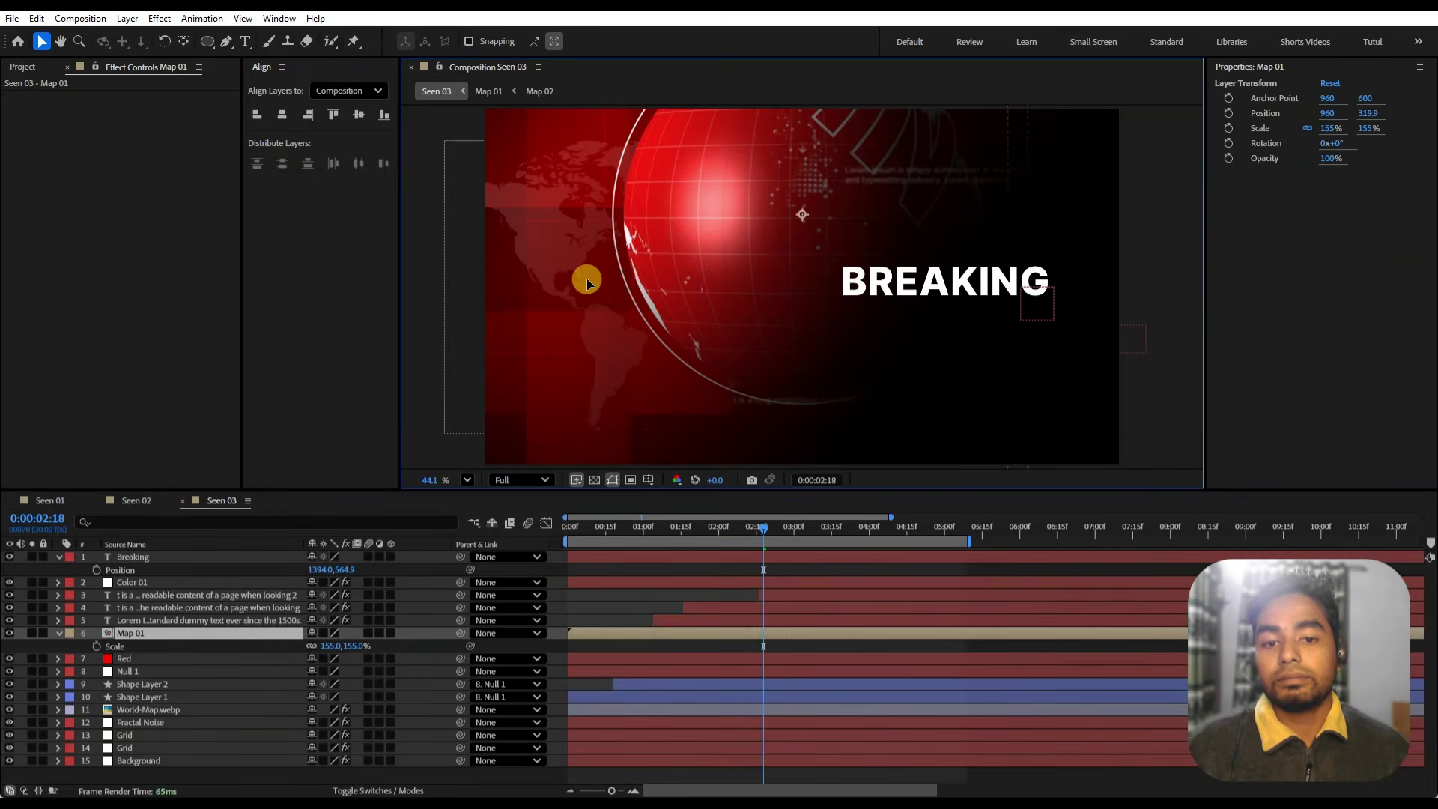
- Move Color 01's Gradient Ramp end point onto the globe at about 961.8, 232.4 so the shading runs vertically
click(111, 582)
click(83, 99)
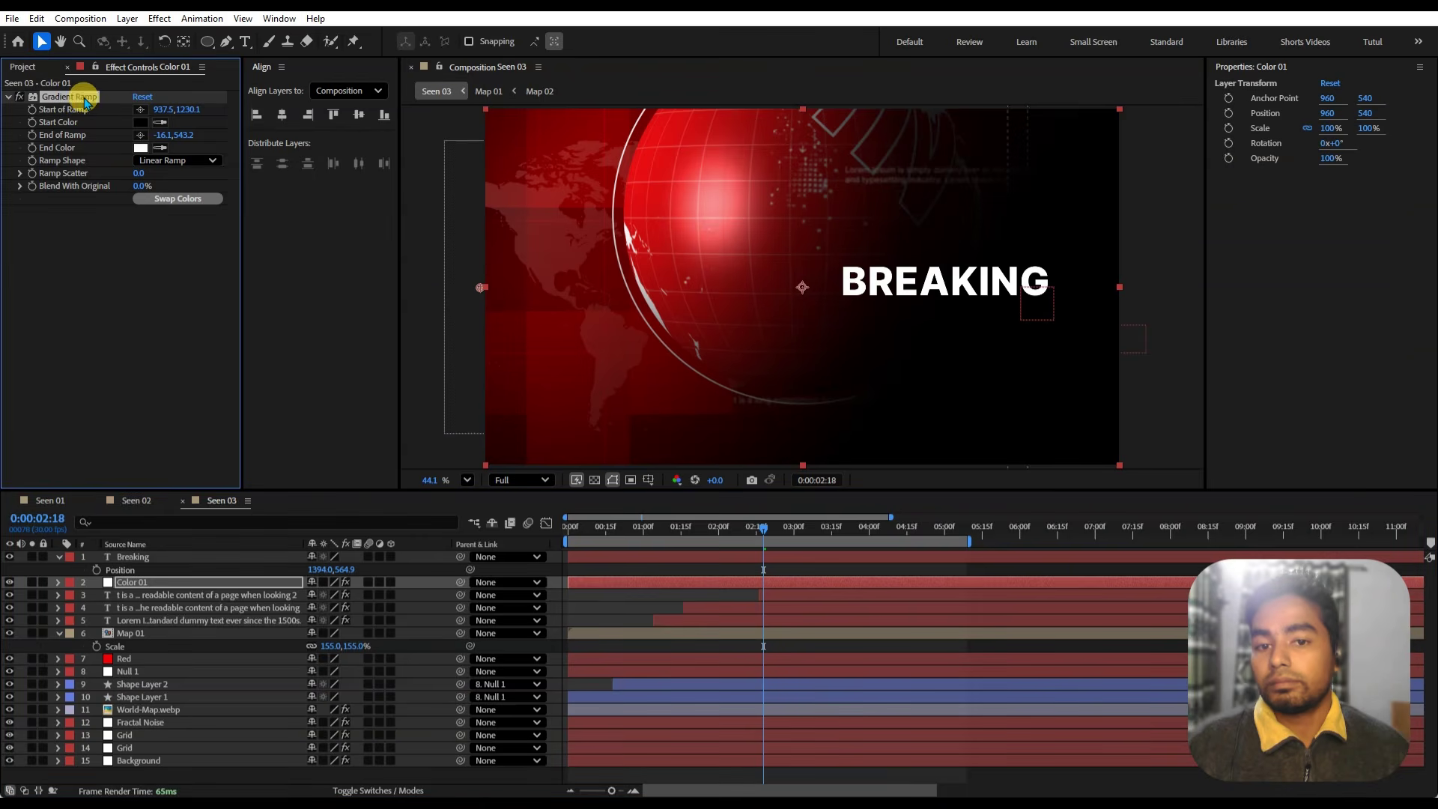
drag(478, 291, 827, 238)
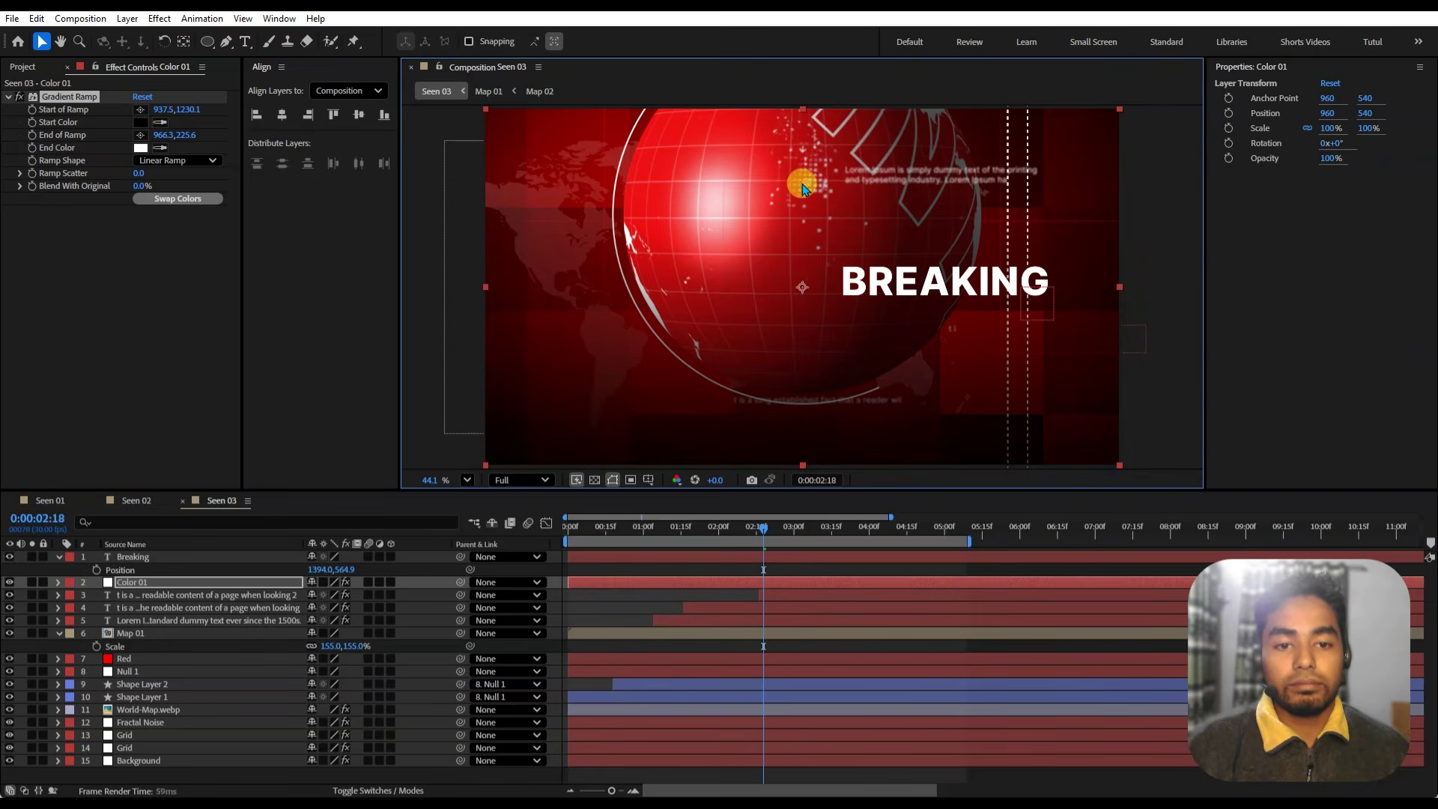
- Centre the BREAKING title in the composition and lower it within the title-safe guides to Position 960.2, 896.2
click(133, 557)
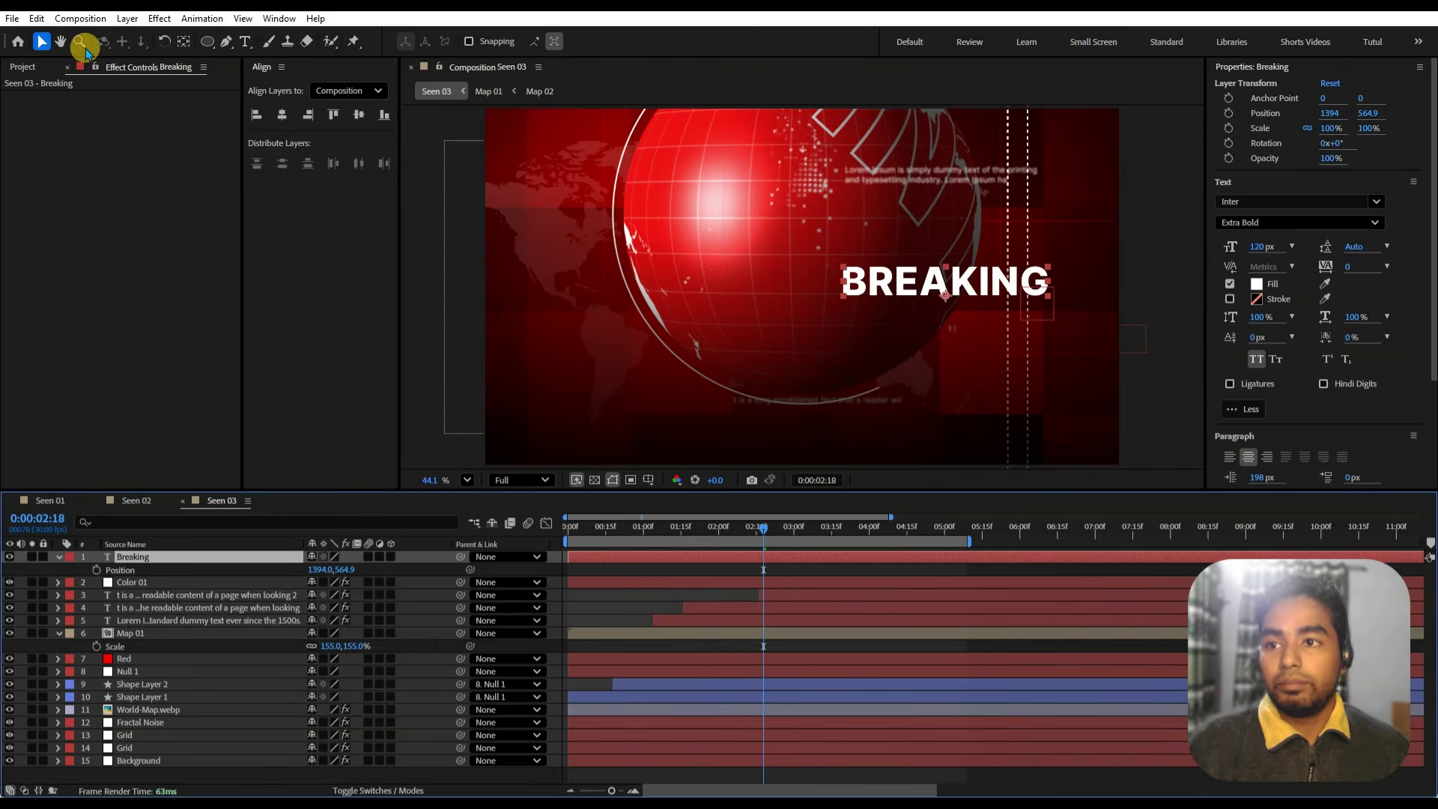
click(282, 115)
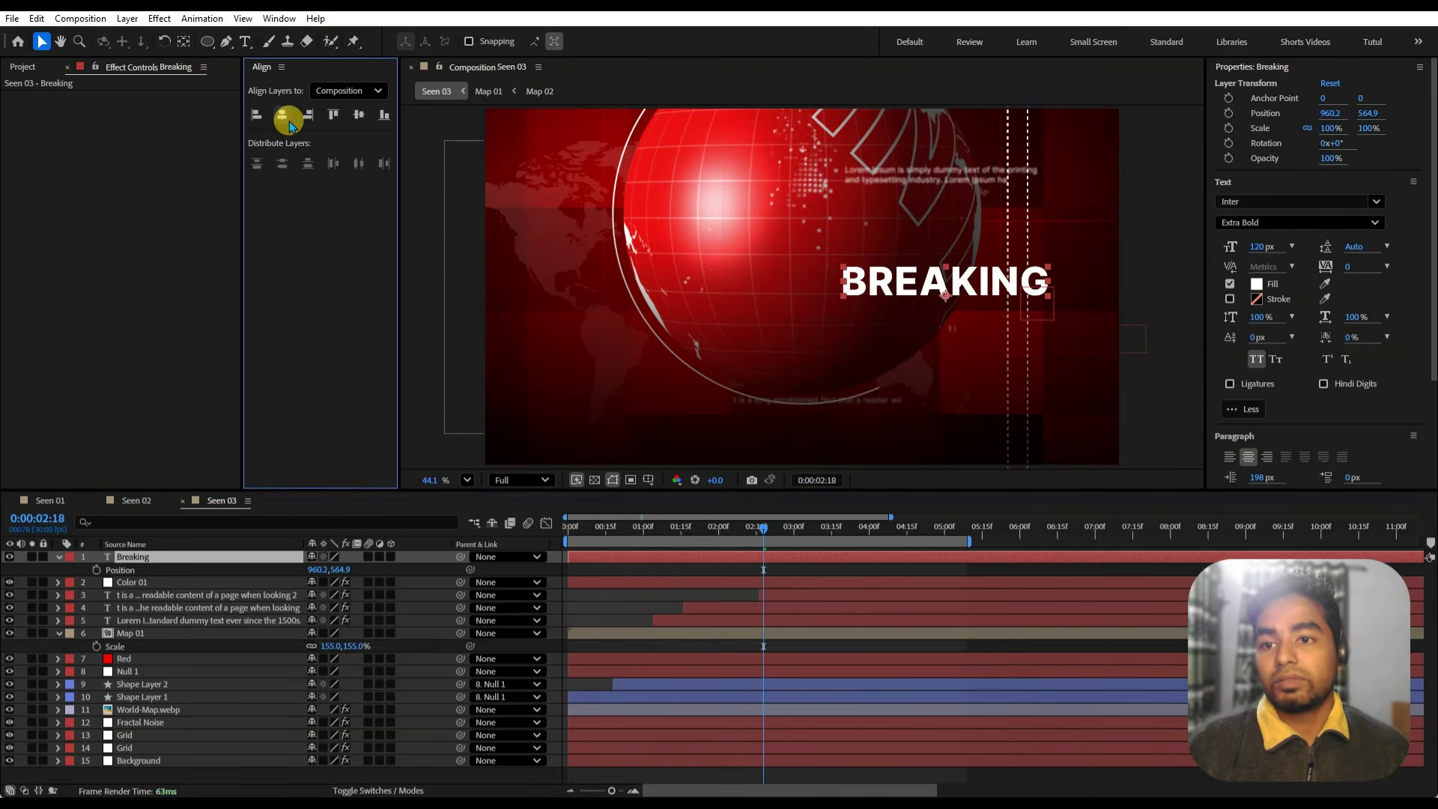
click(359, 116)
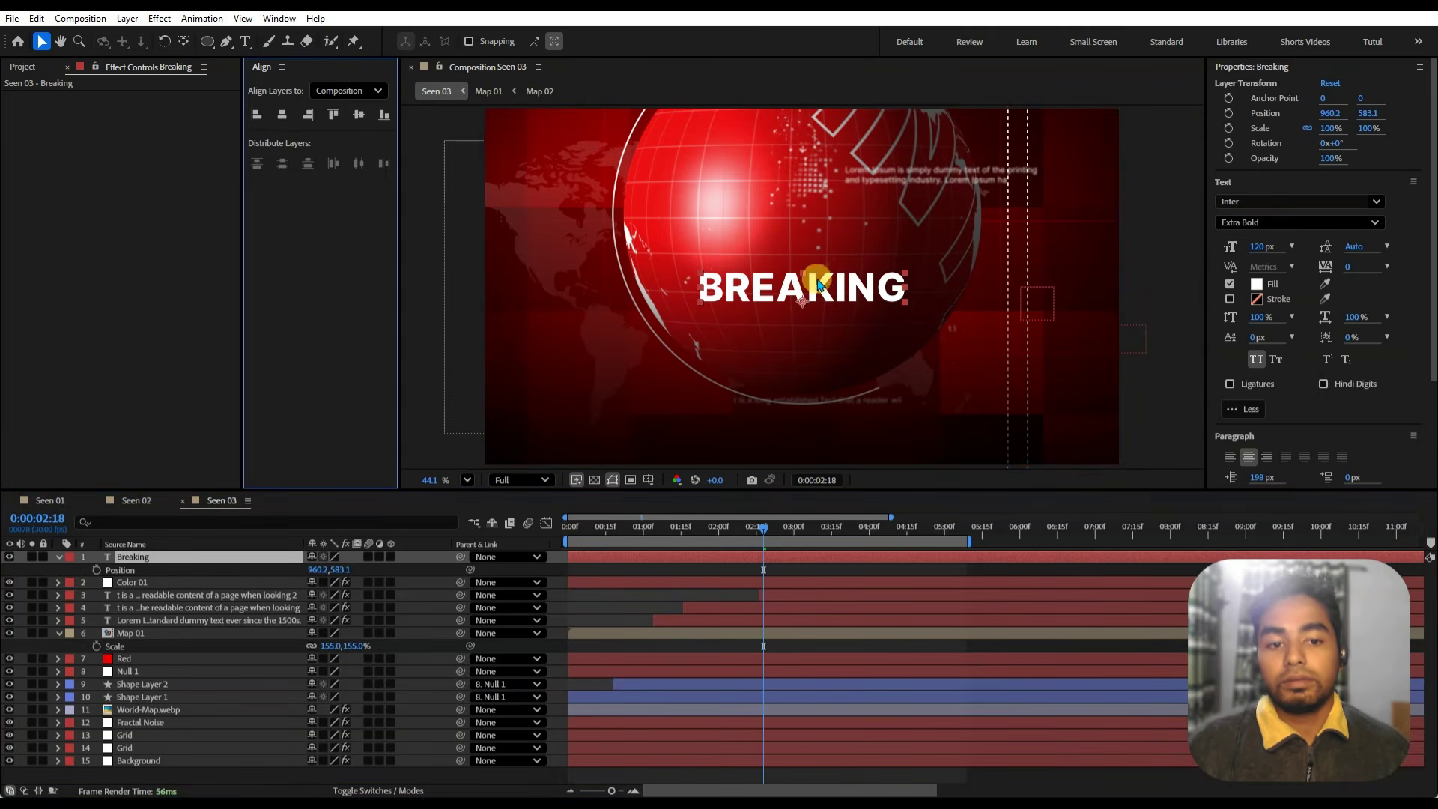
drag(796, 300, 796, 403)
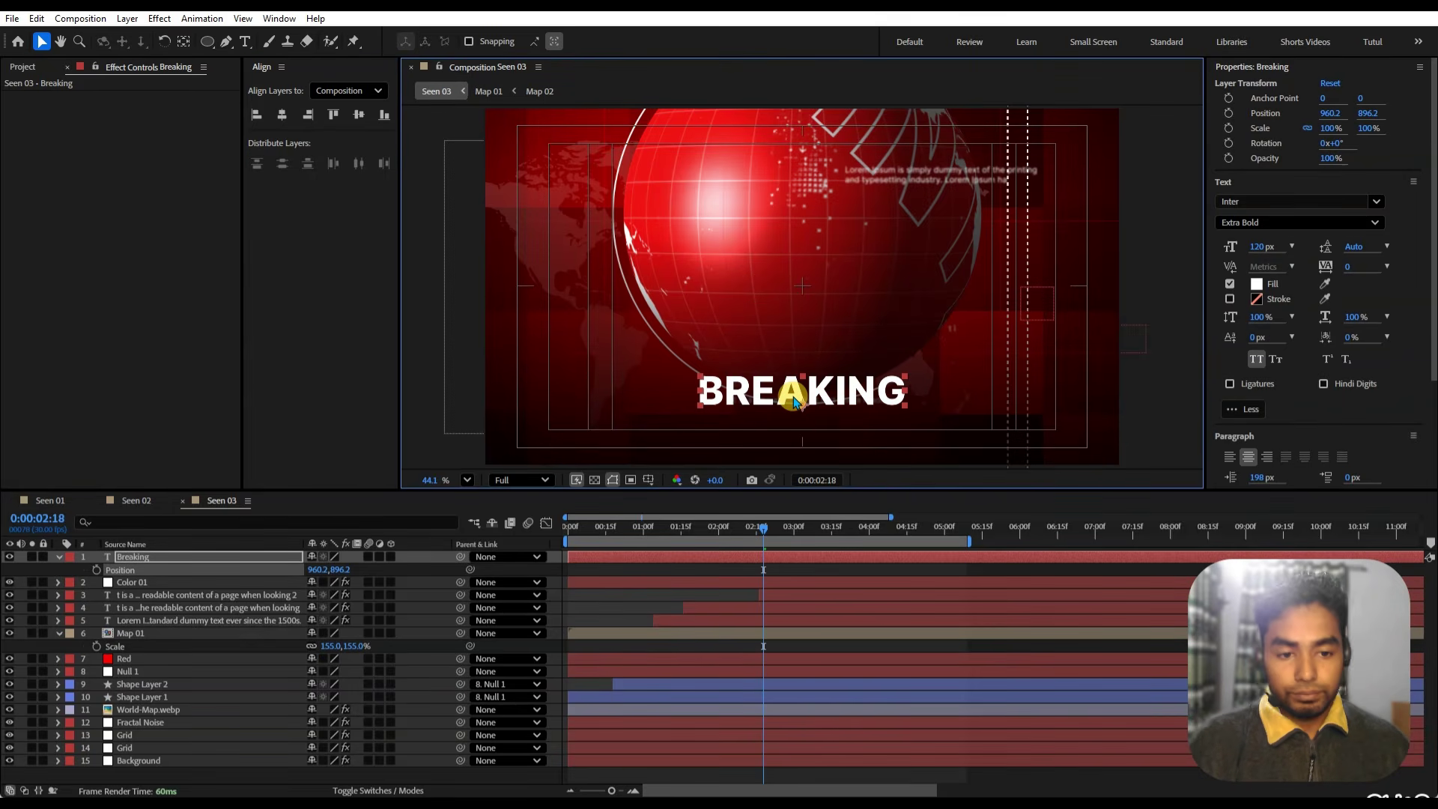
key(apostrophe)
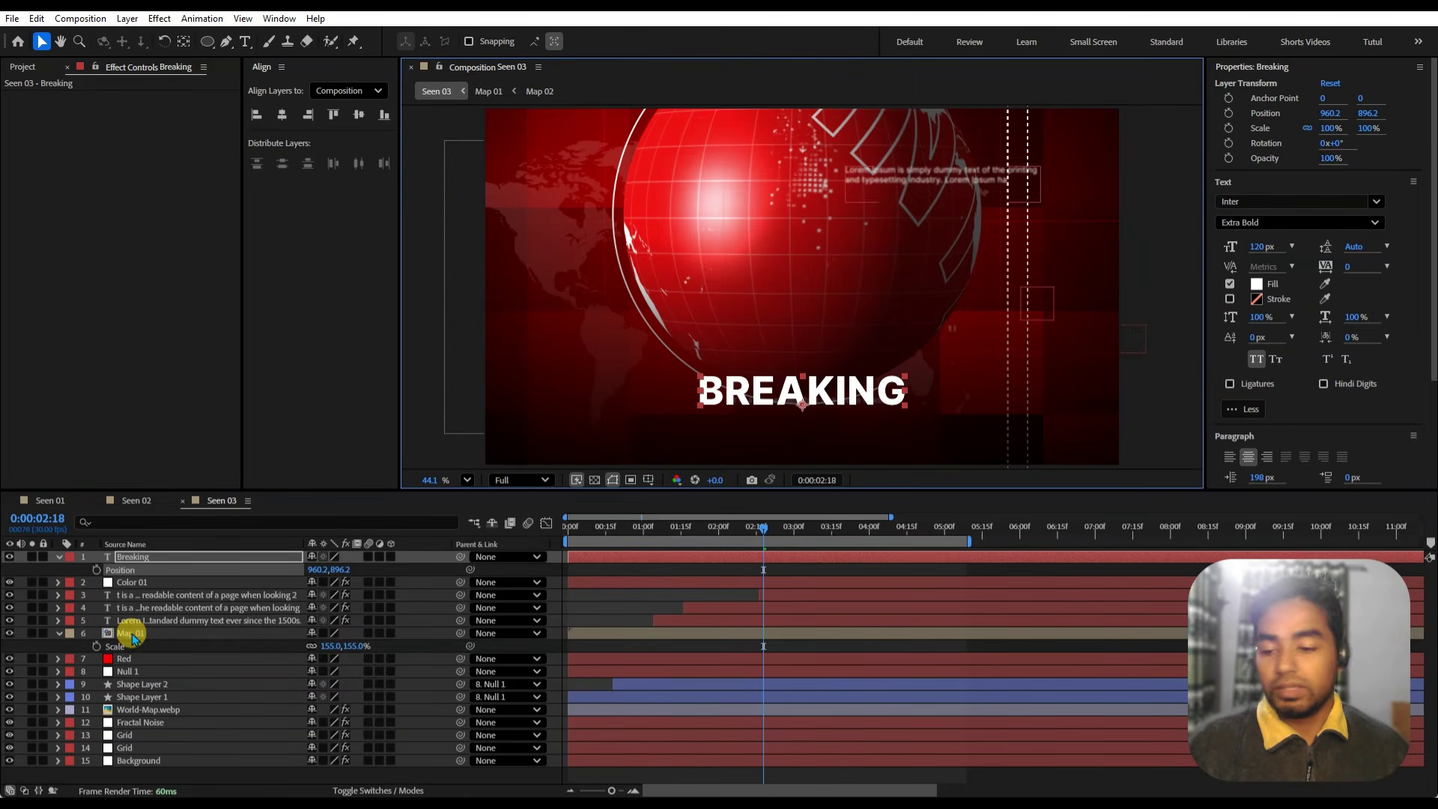
- Hide Shape Layer 1 and Shape Layer 2, the vertical dashed lines, and preview the composition from the start
click(152, 687)
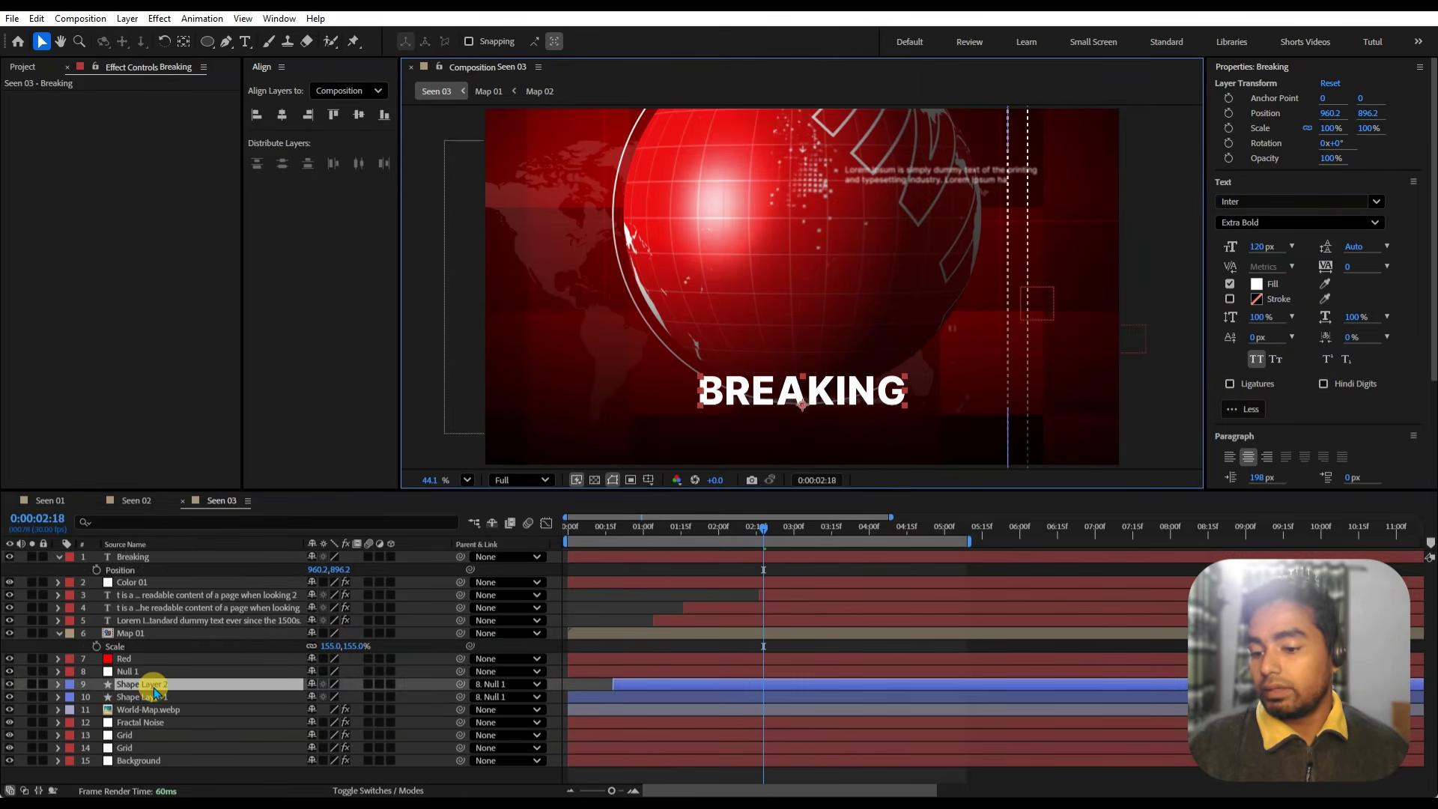
shift+click(152, 696)
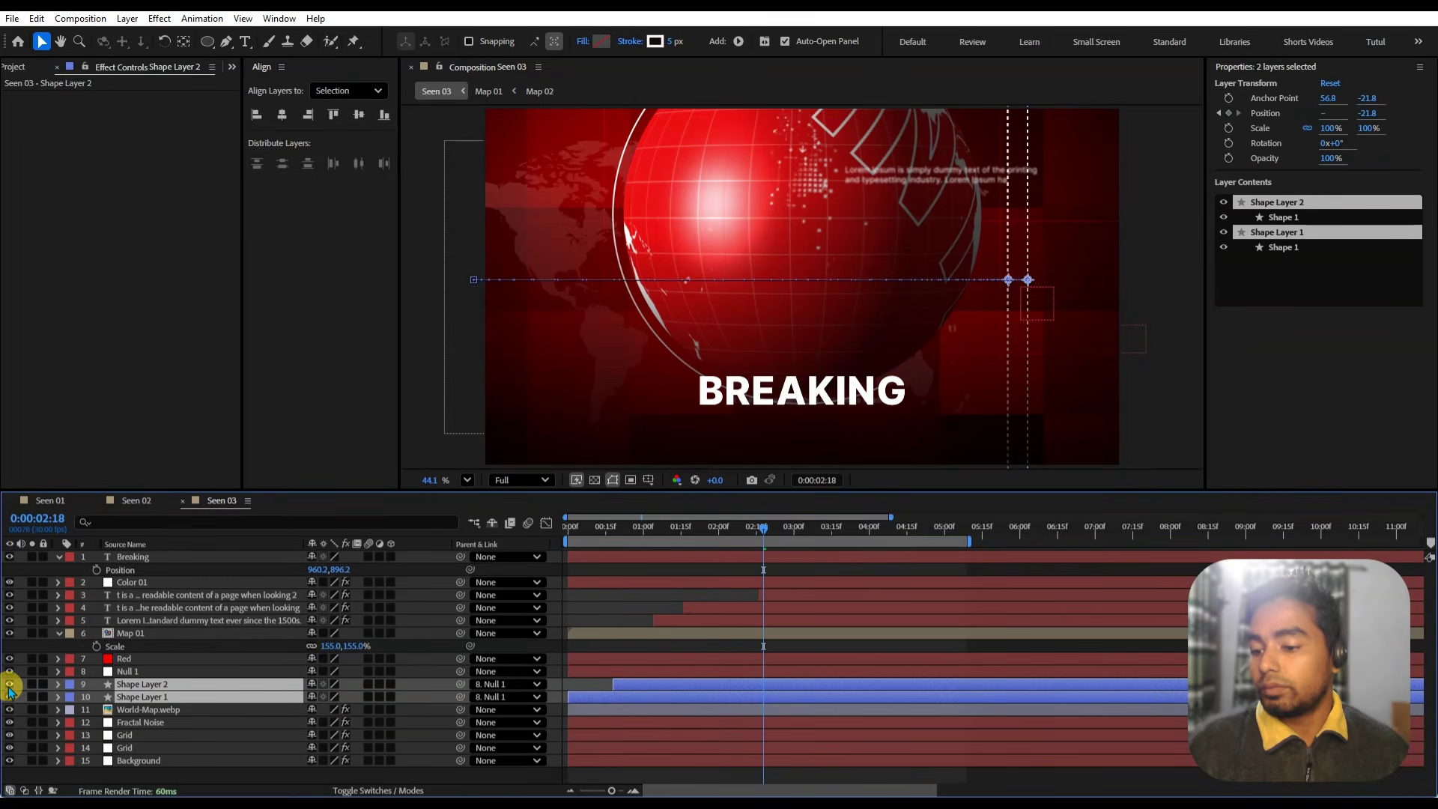
click(9, 696)
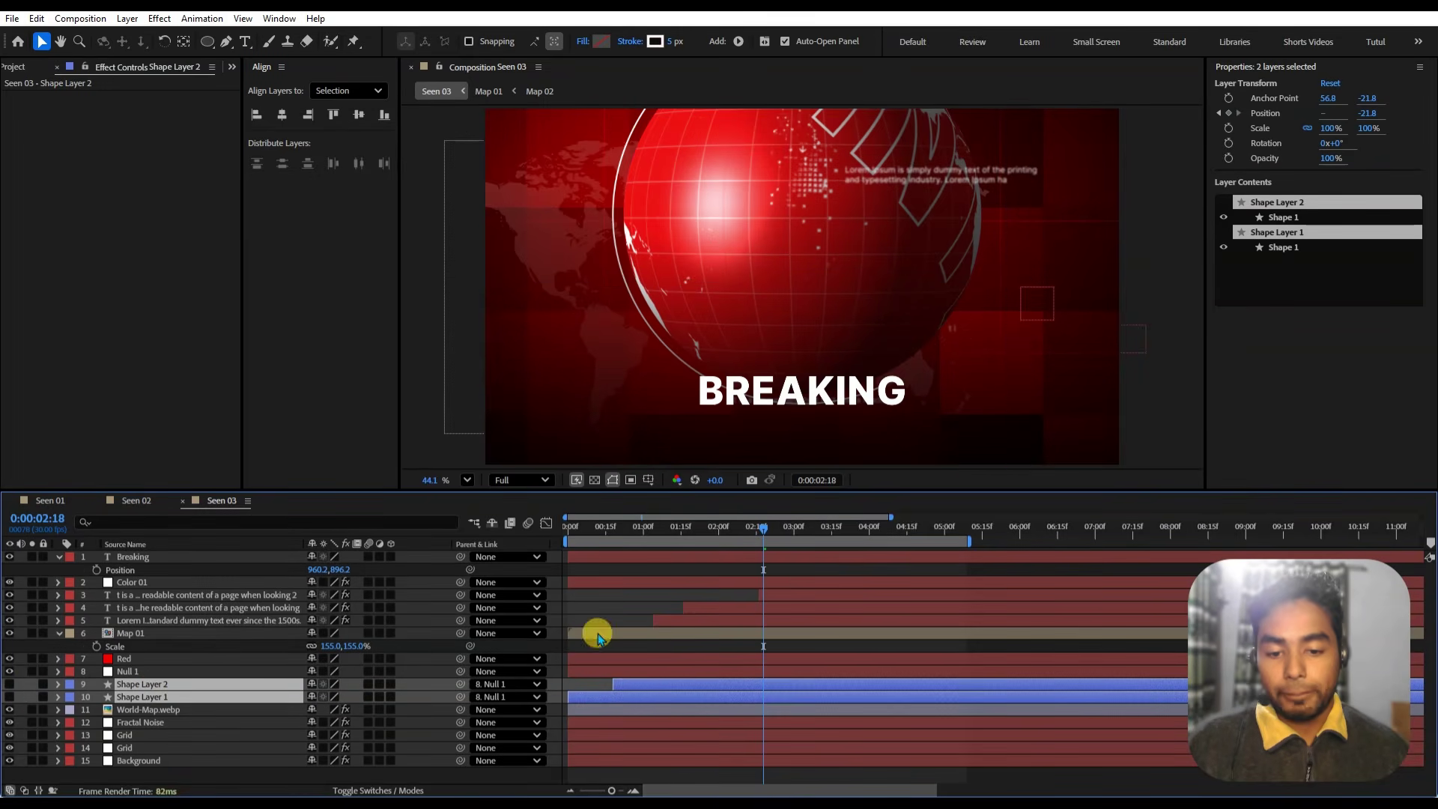
key(F2)
click(574, 534)
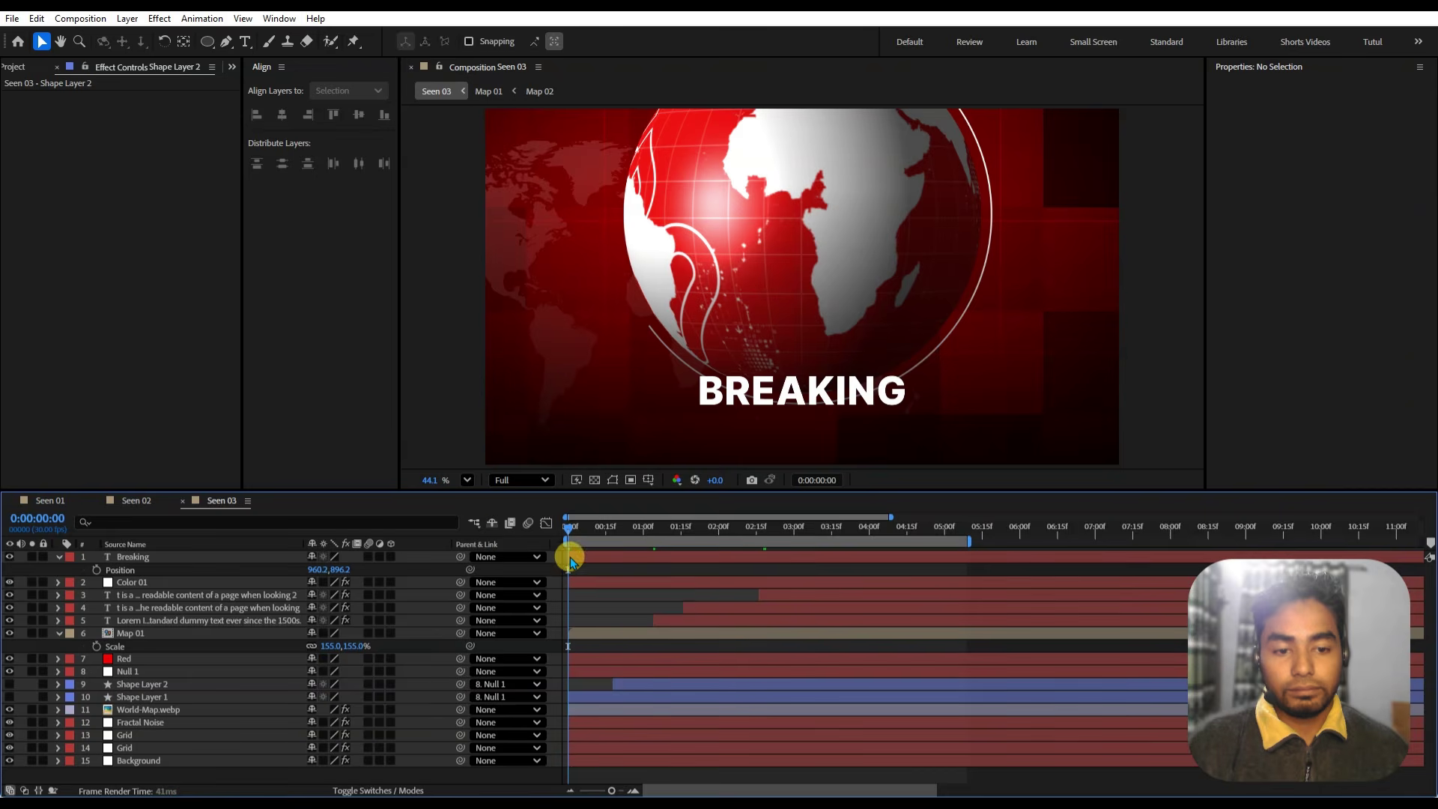
key(space)
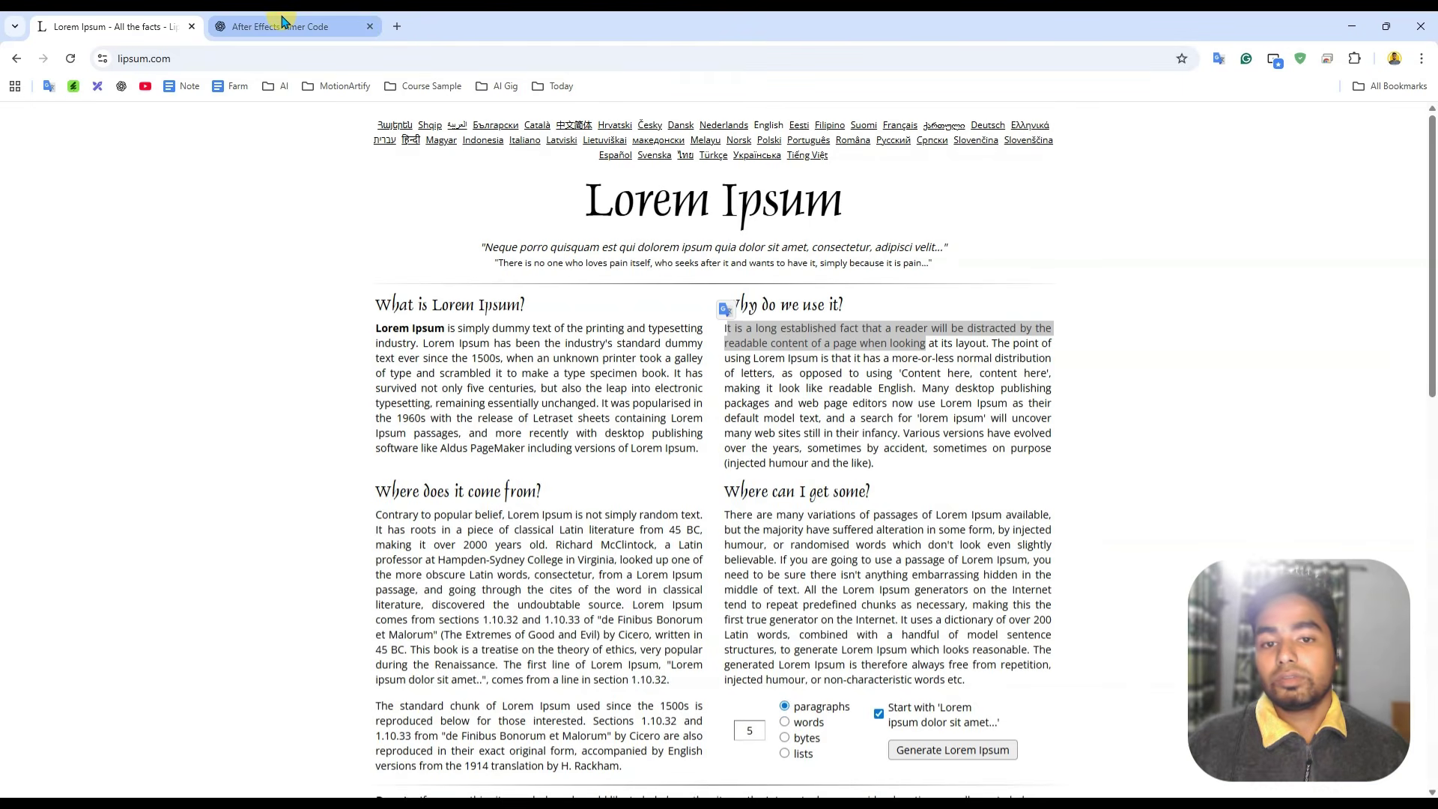
- Examine the countdown expression in the browser's After Effects Timer Code chat and return to the Seen 03 composition in After Effects
click(291, 23)
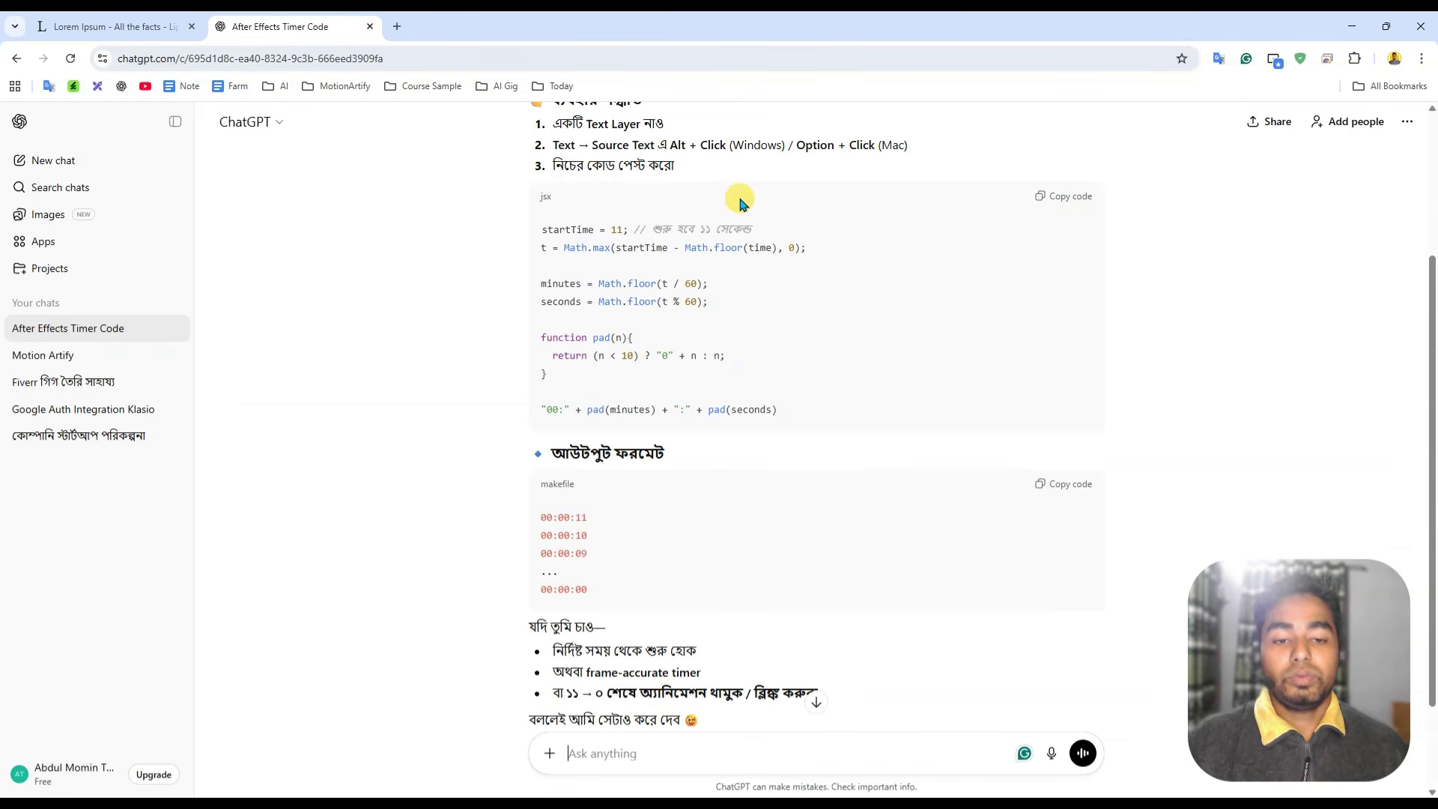
scroll(738, 389, up, 3)
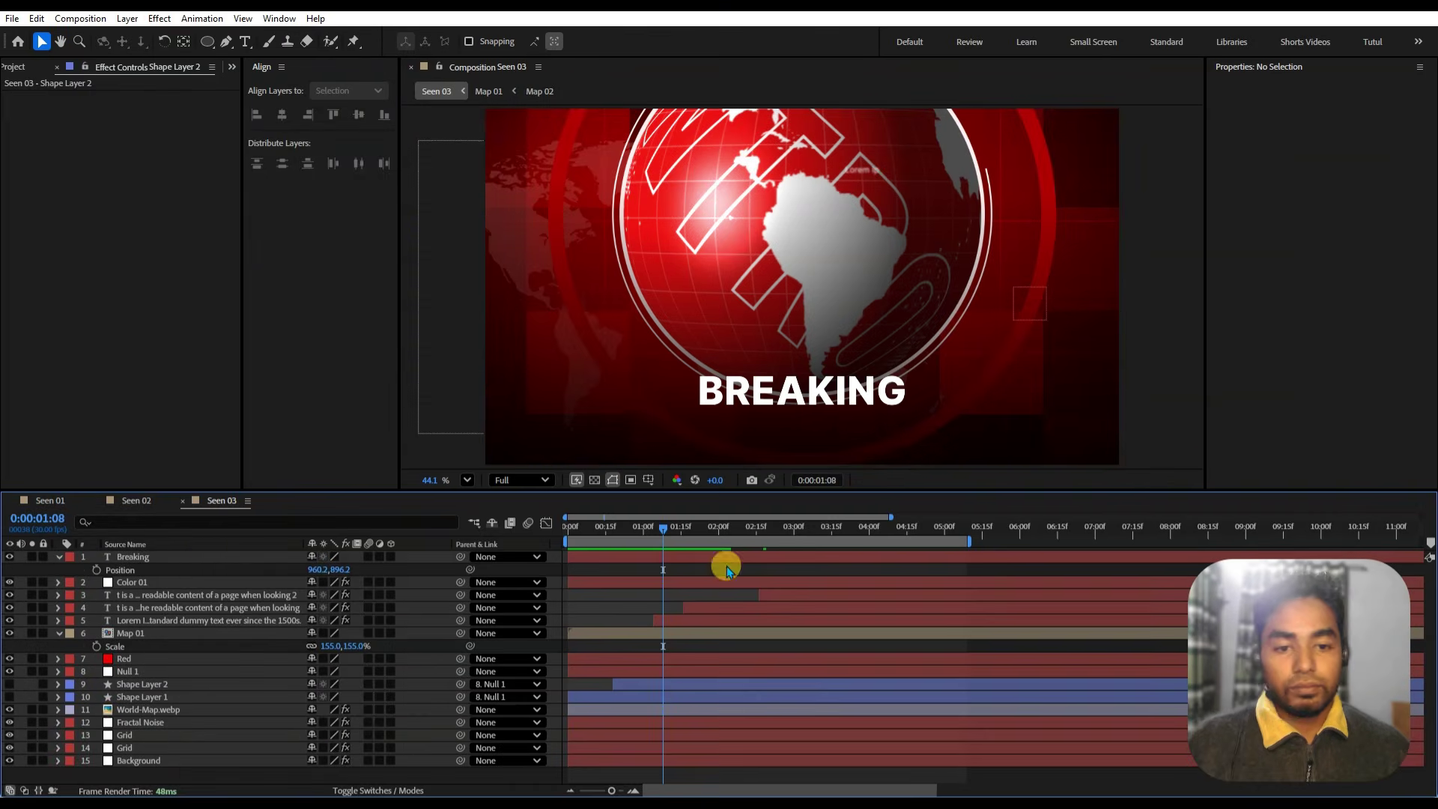
click(827, 405)
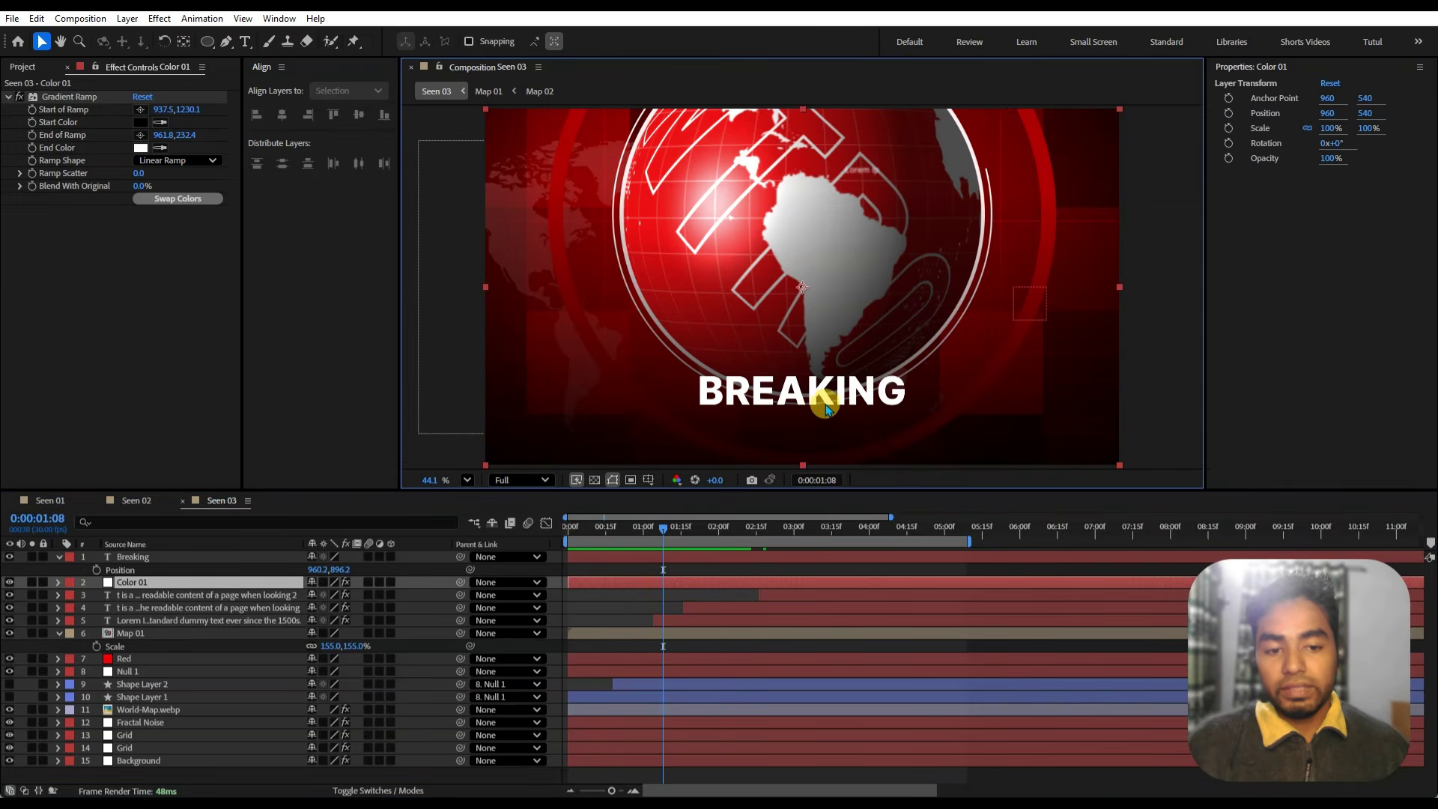
- Paste the copied countdown expression into the Breaking layer's Source Text and set its startTime to 10
click(97, 558)
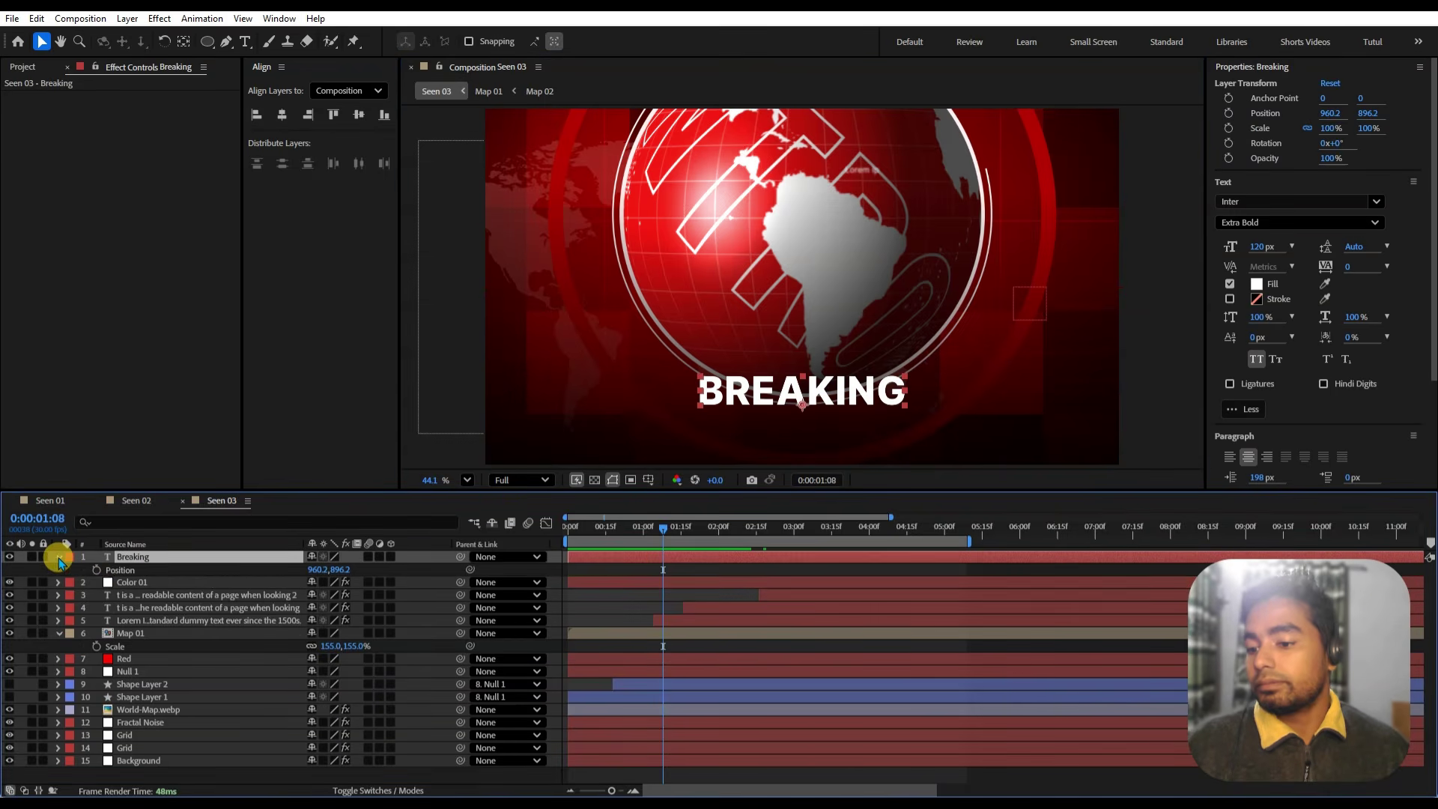
click(58, 558)
click(59, 557)
click(71, 571)
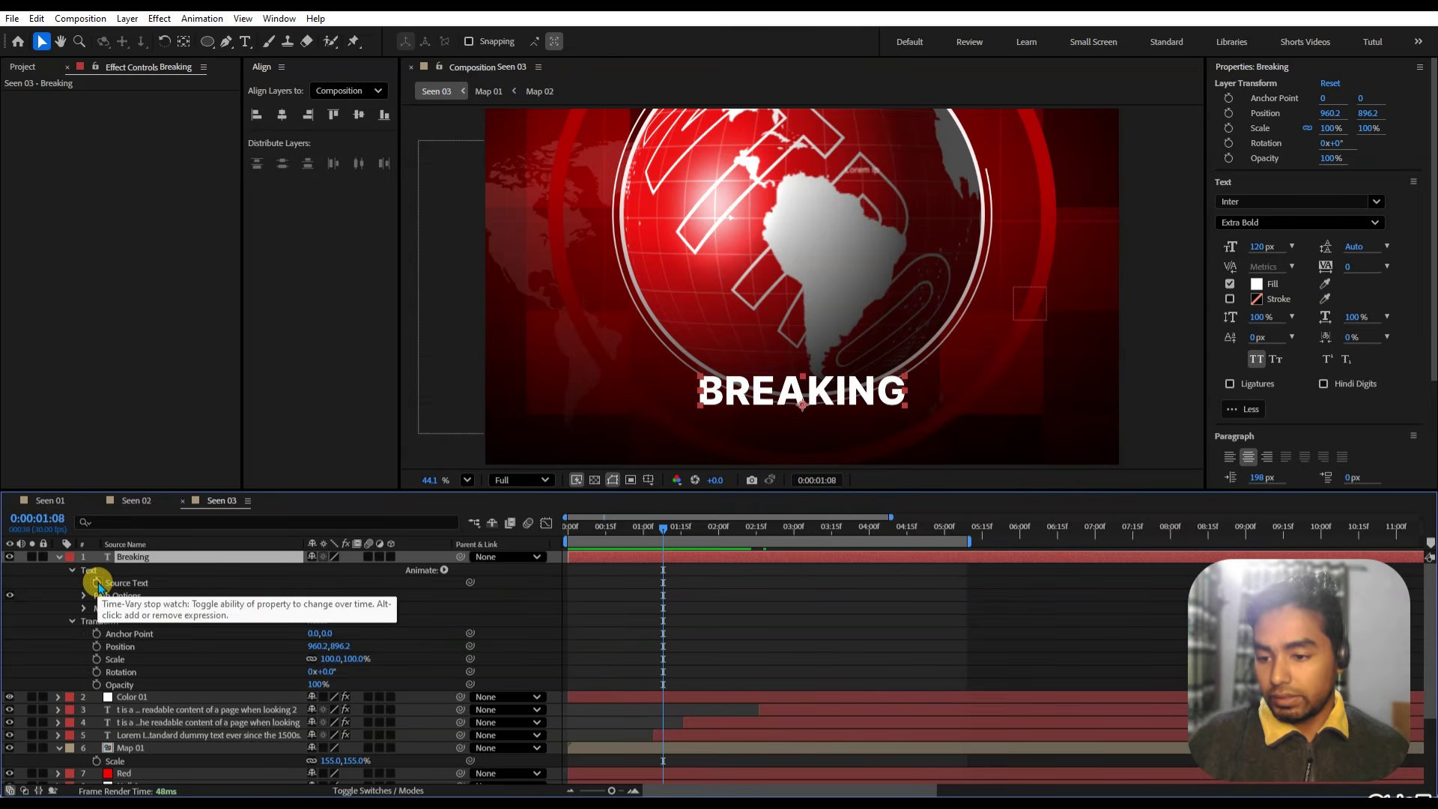
alt+click(97, 584)
key(ctrl+v)
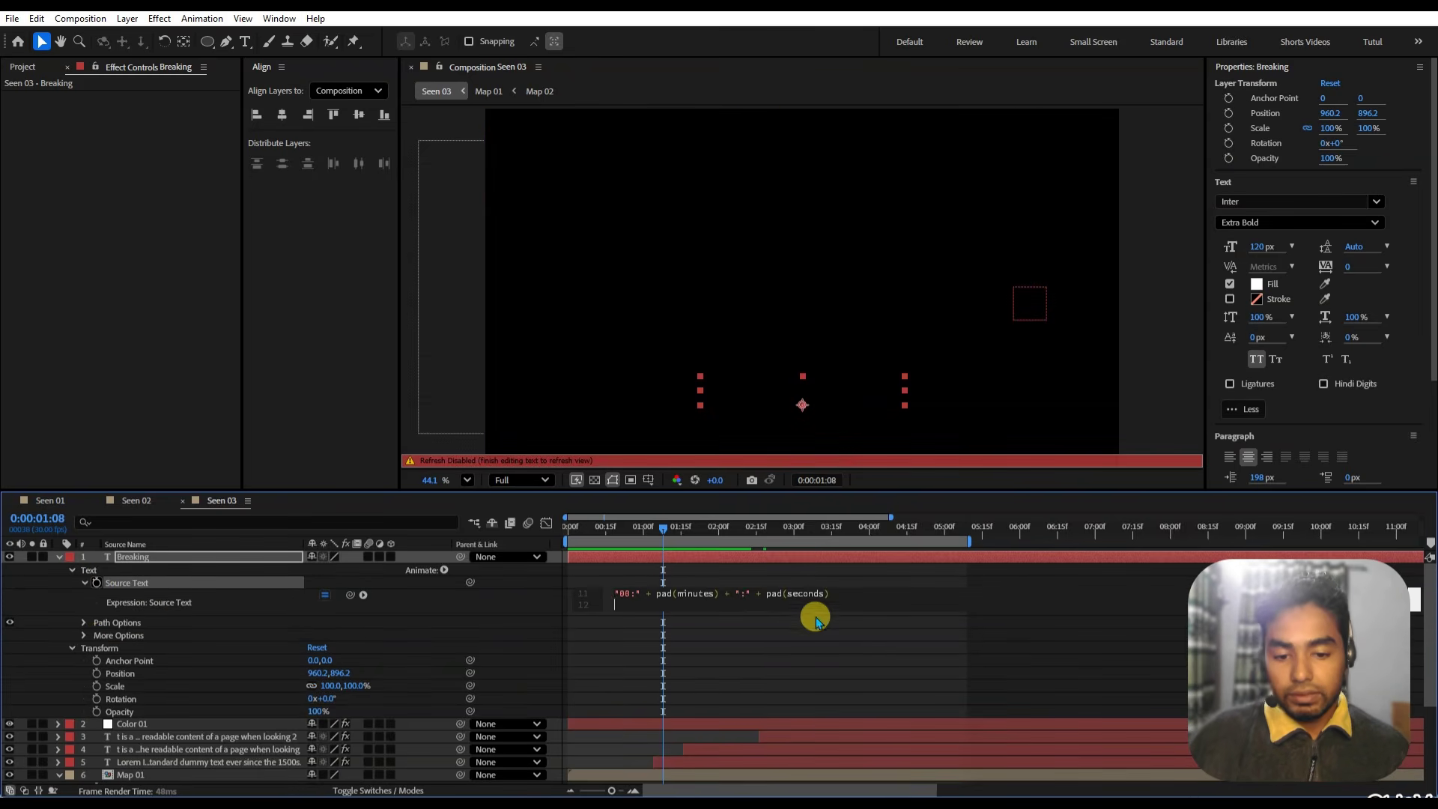
scroll(693, 594, up, 4)
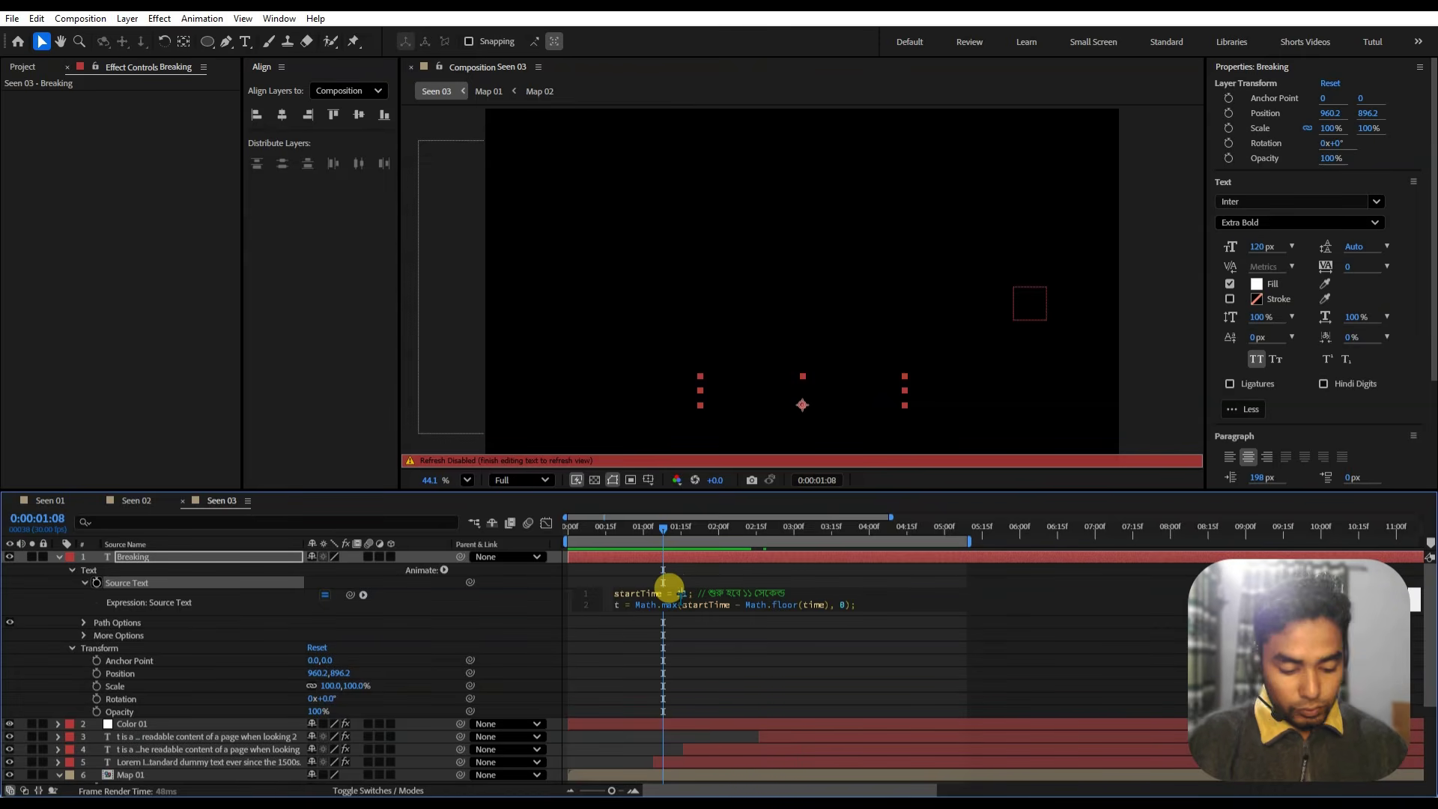
key(BackSpace)
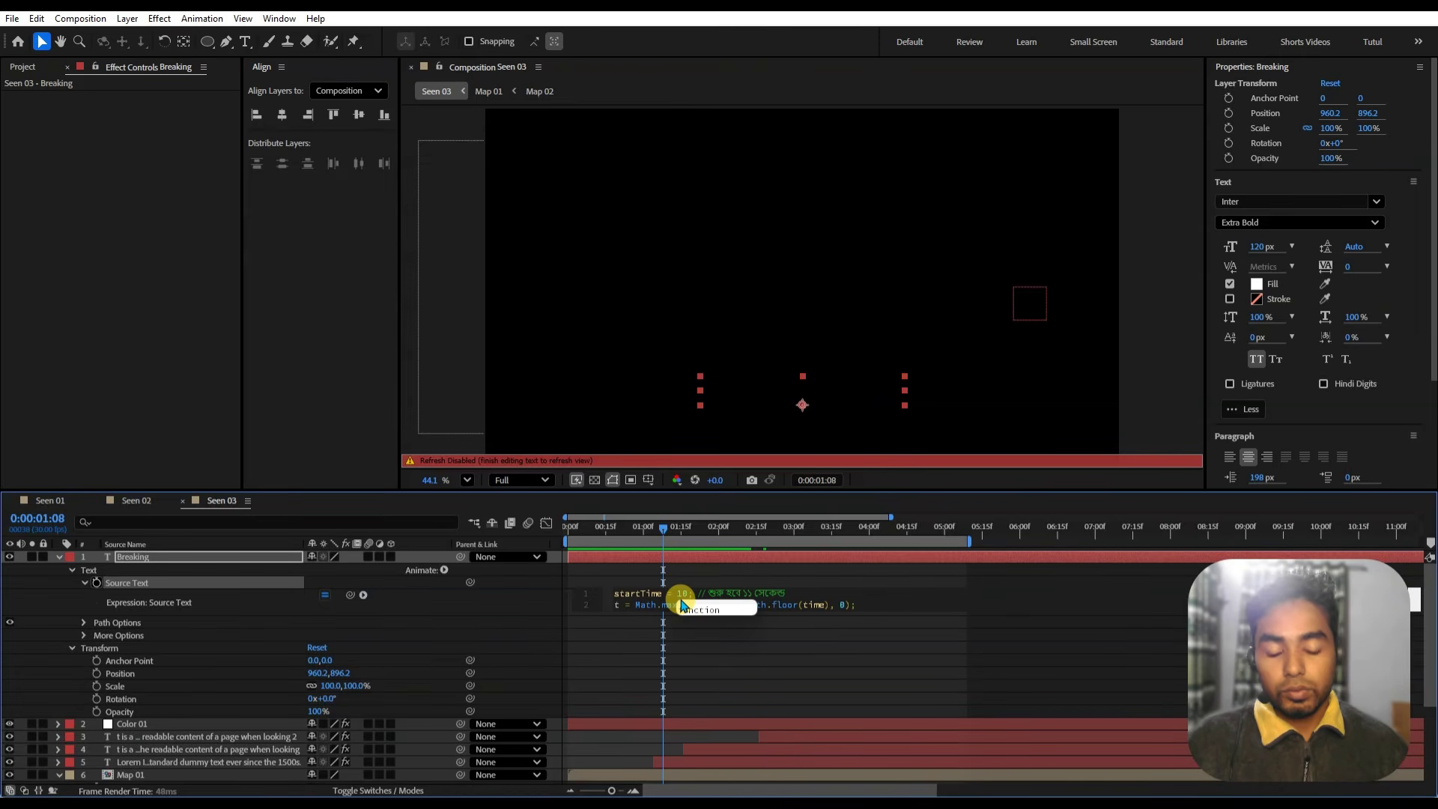
- Preview the countdown timer in Seen 03 from the first frame
drag(717, 530, 467, 534)
key(space)
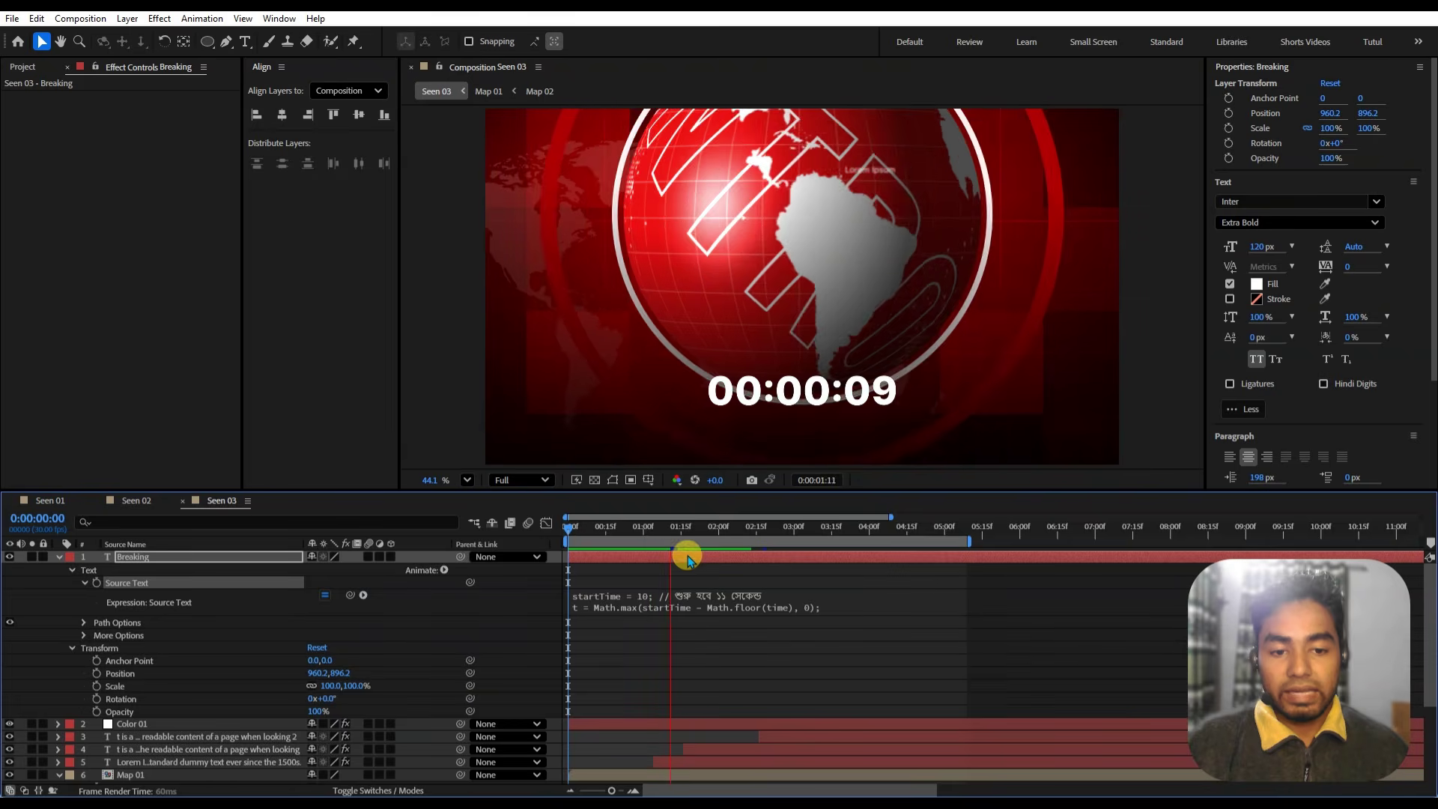
key(space)
click(58, 558)
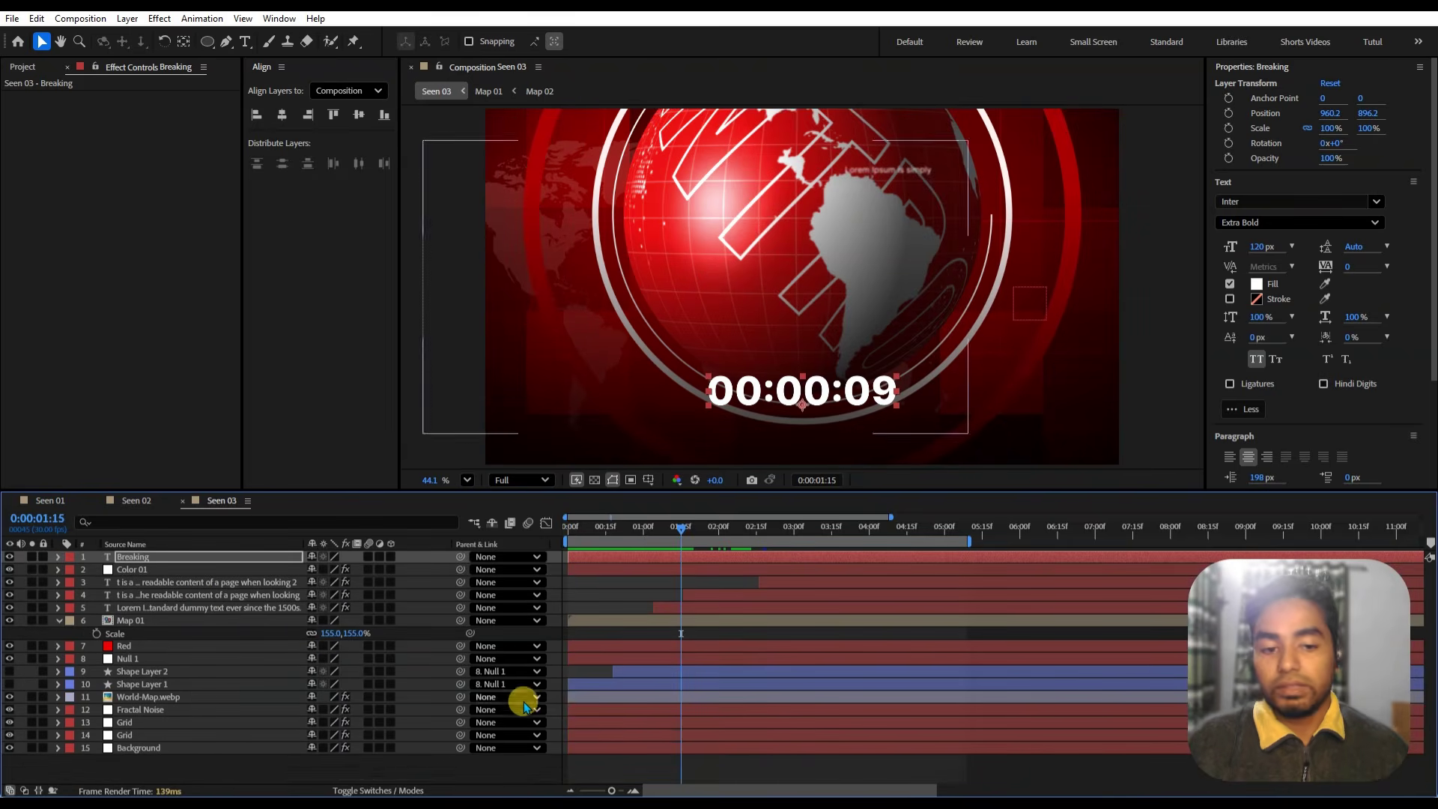
- Draw a rounded rectangle about 828 × 157 px around the countdown timer, centre it horizontally and nudge it up to frame the digits
click(330, 776)
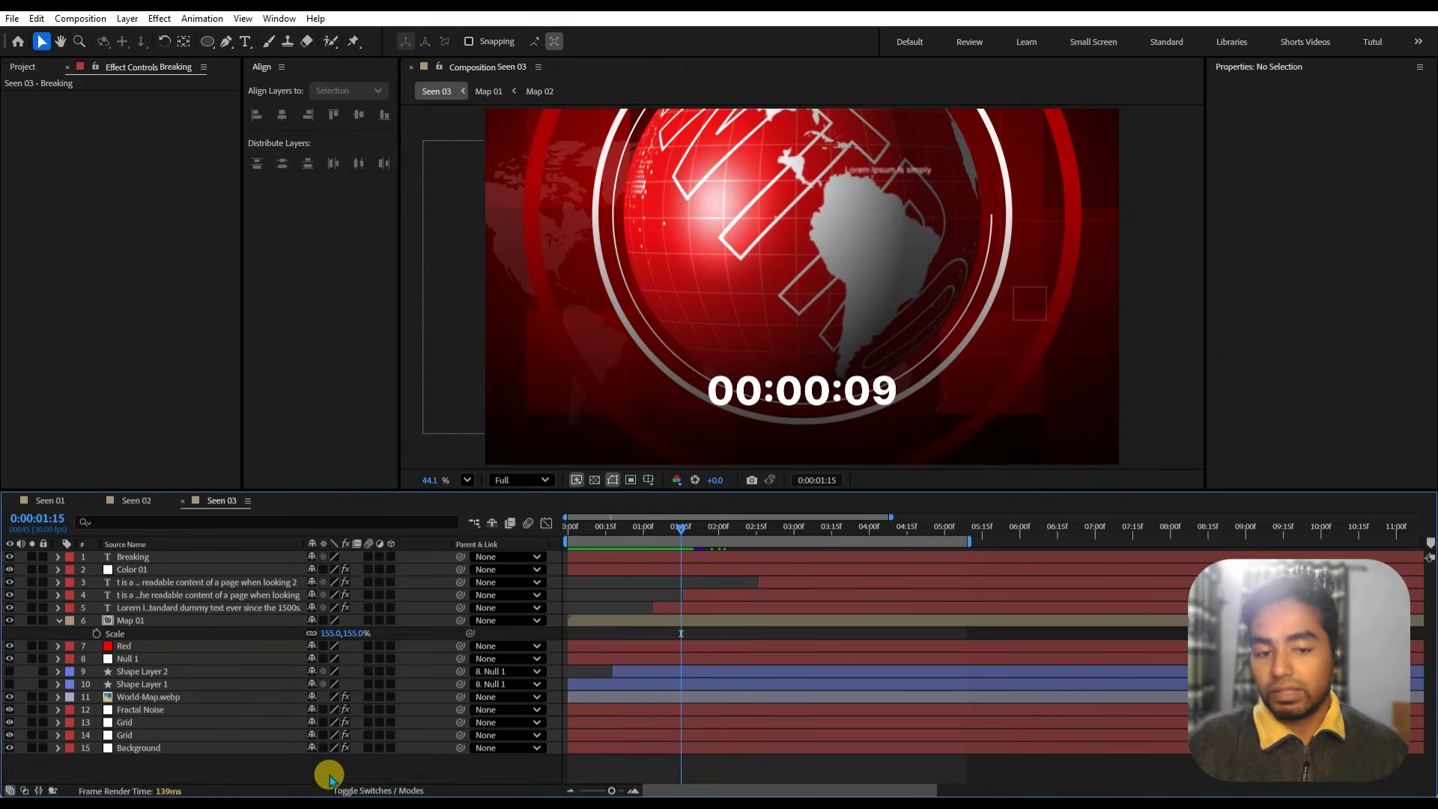
click(202, 45)
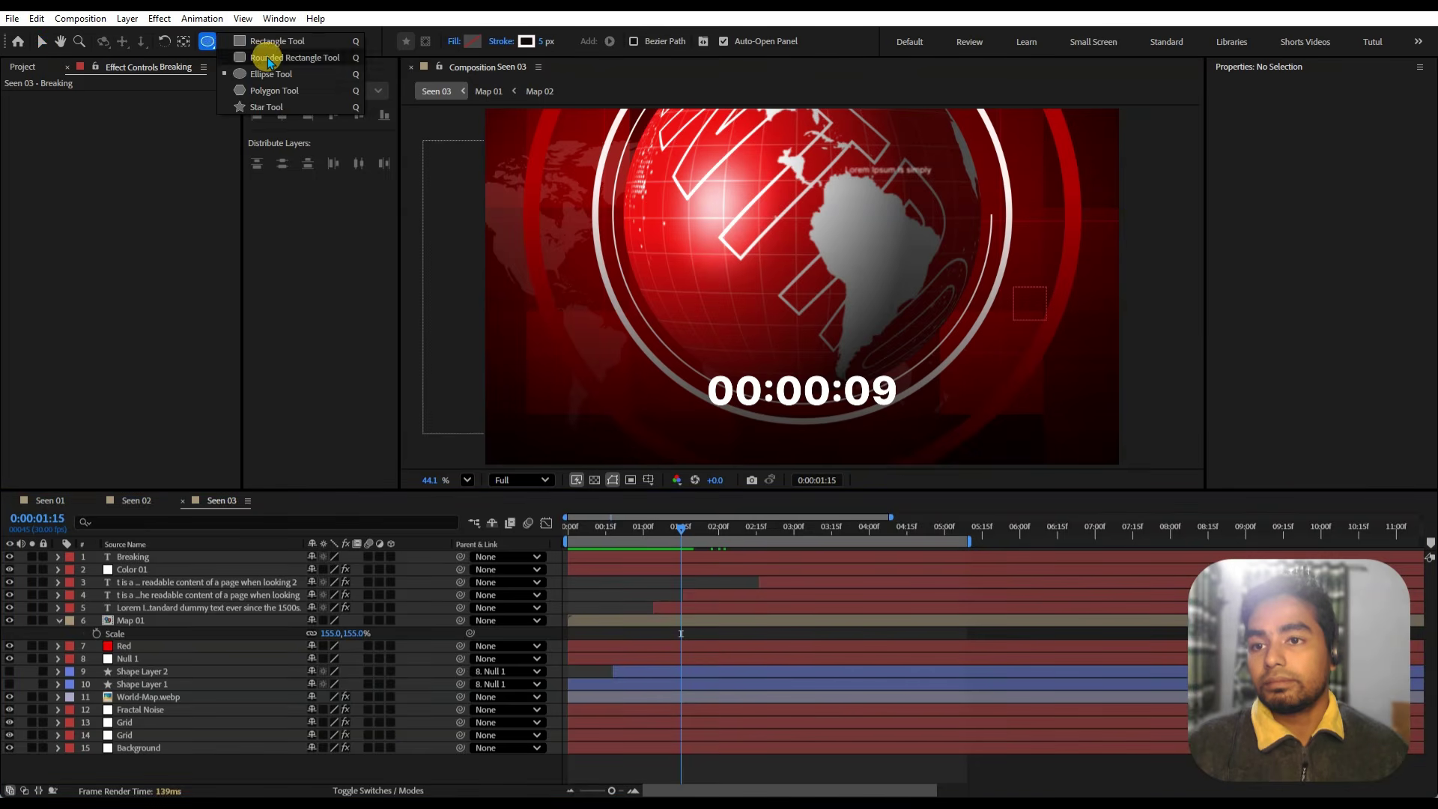
click(267, 59)
mouse_move(658, 373)
mouse_down()
mouse_move(805, 413)
mouse_move(930, 425)
mouse_up()
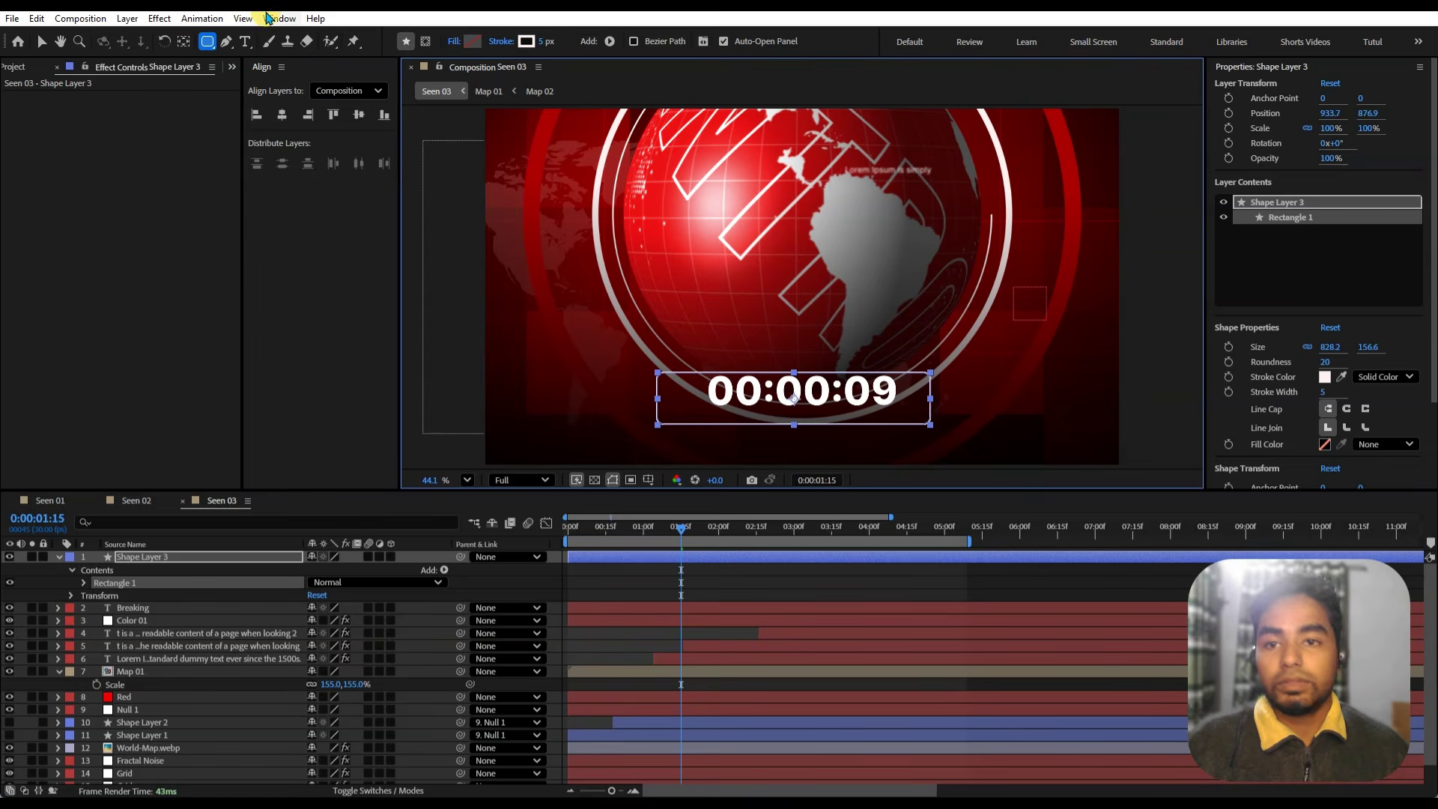
click(45, 48)
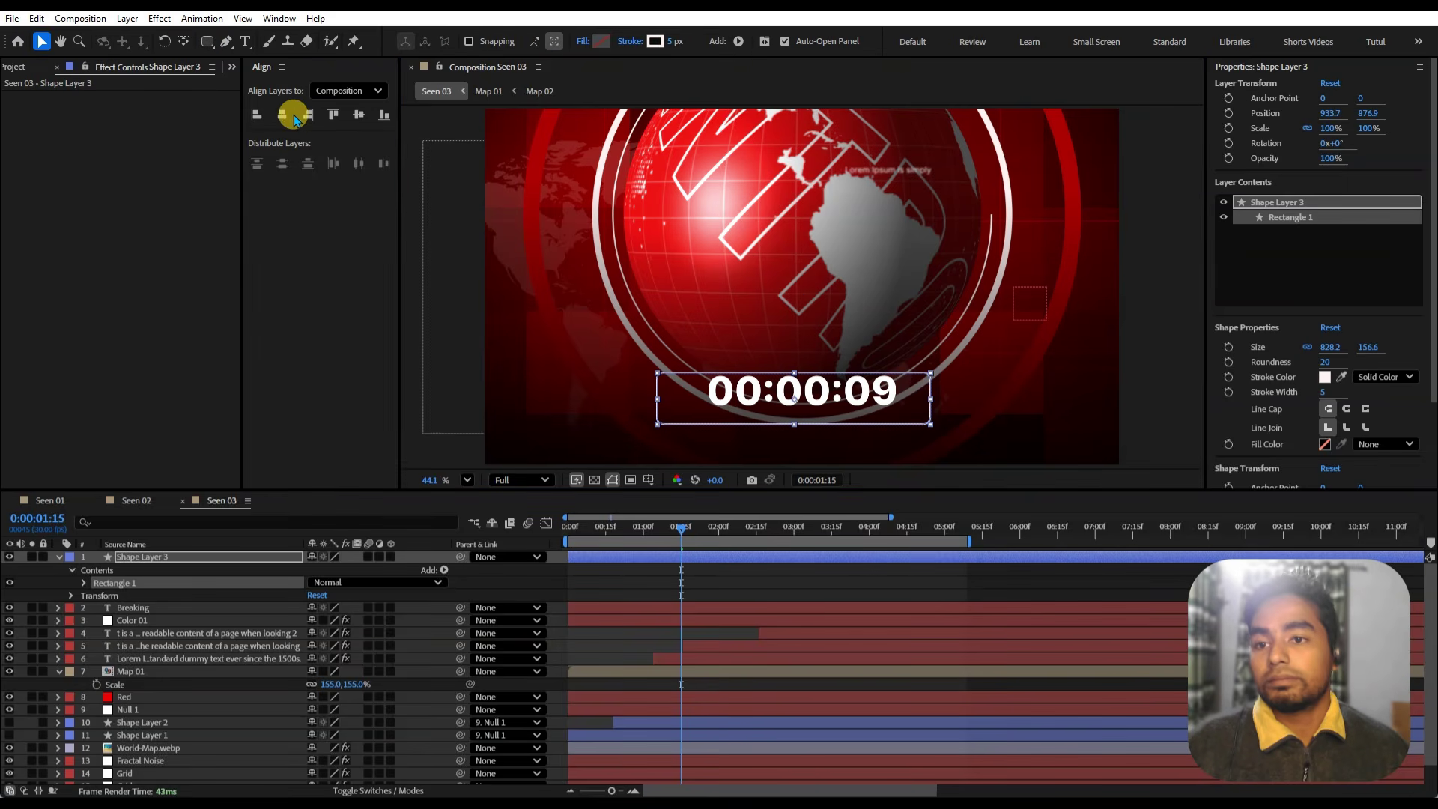
click(282, 114)
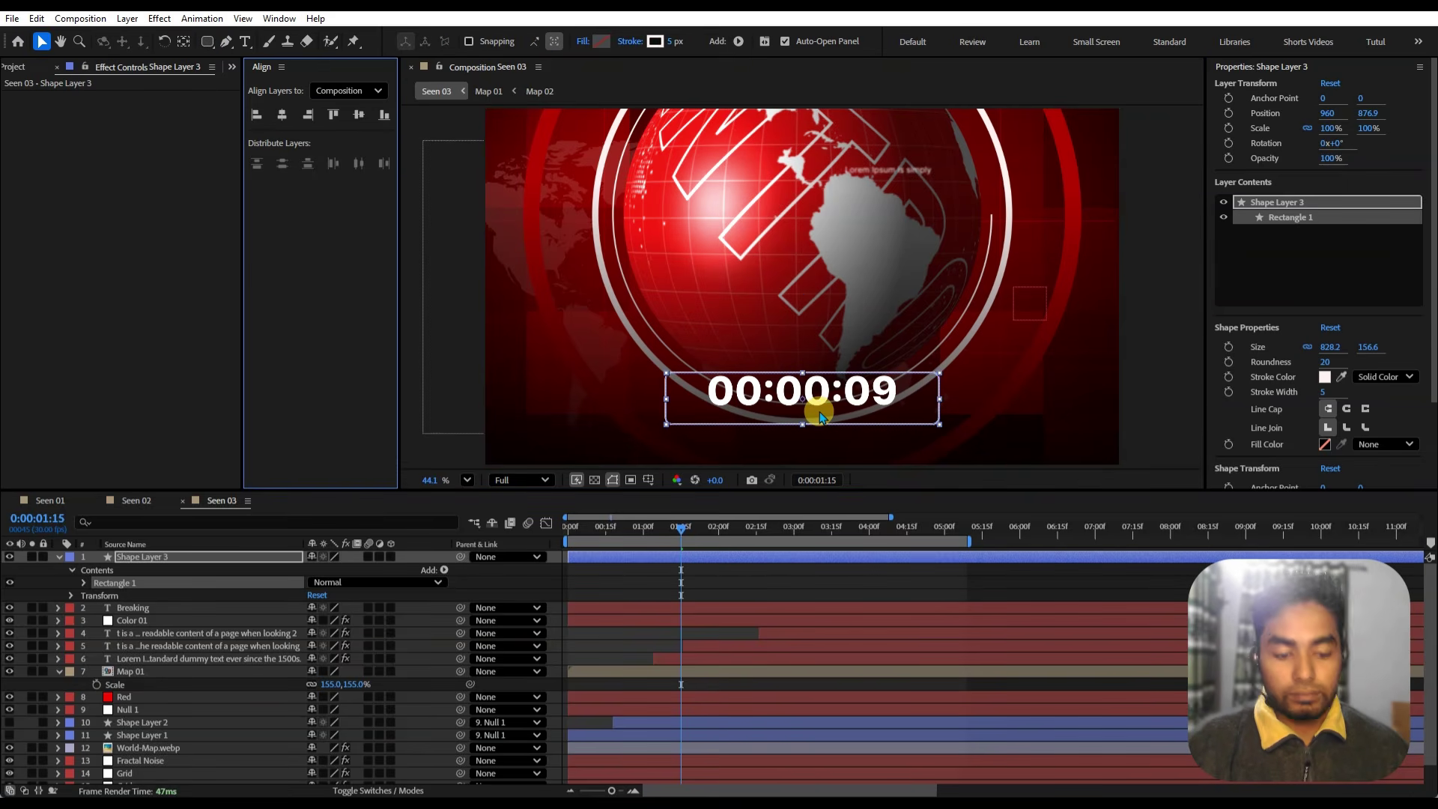
key(shift+Up)
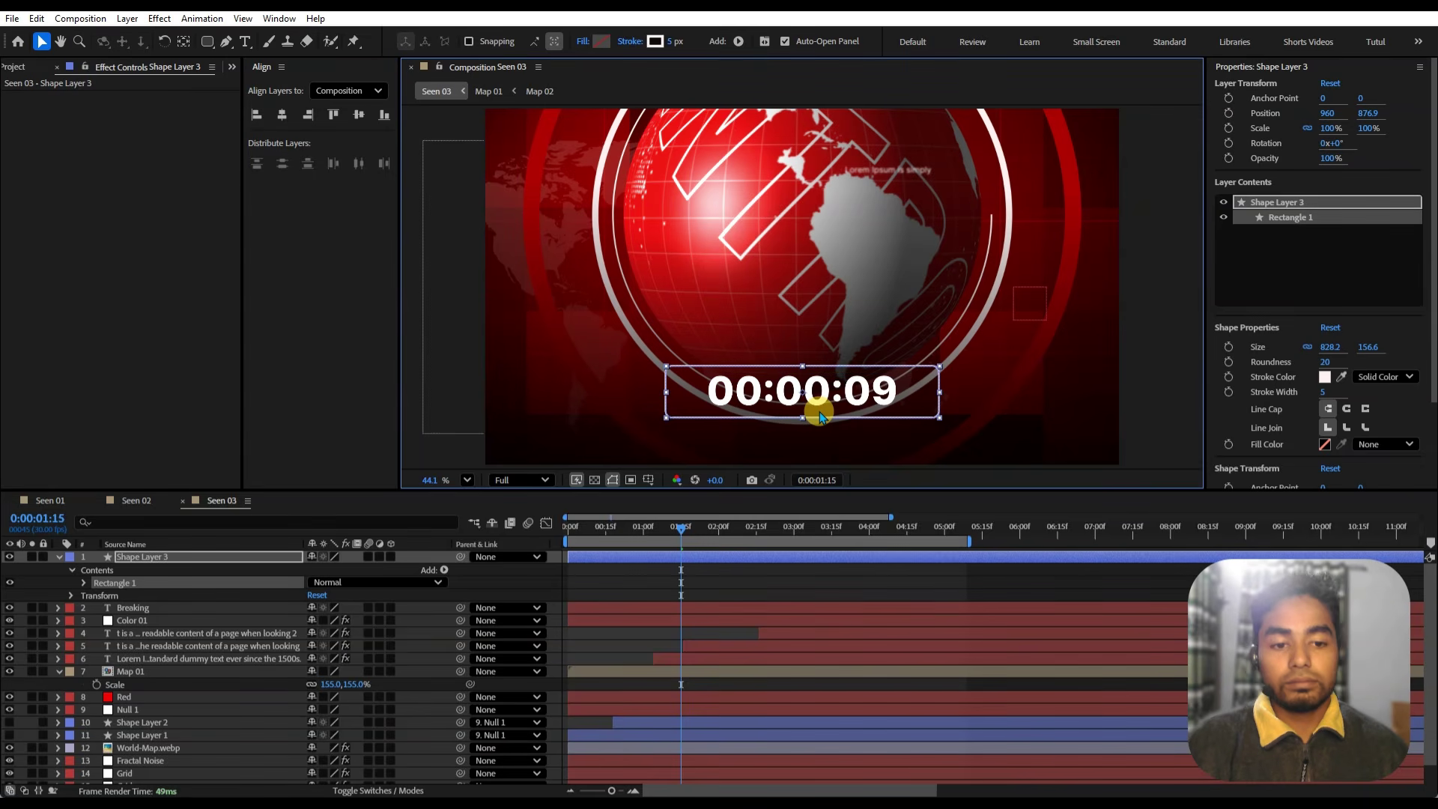
- Fill the rounded rectangle around the timer with white
click(597, 42)
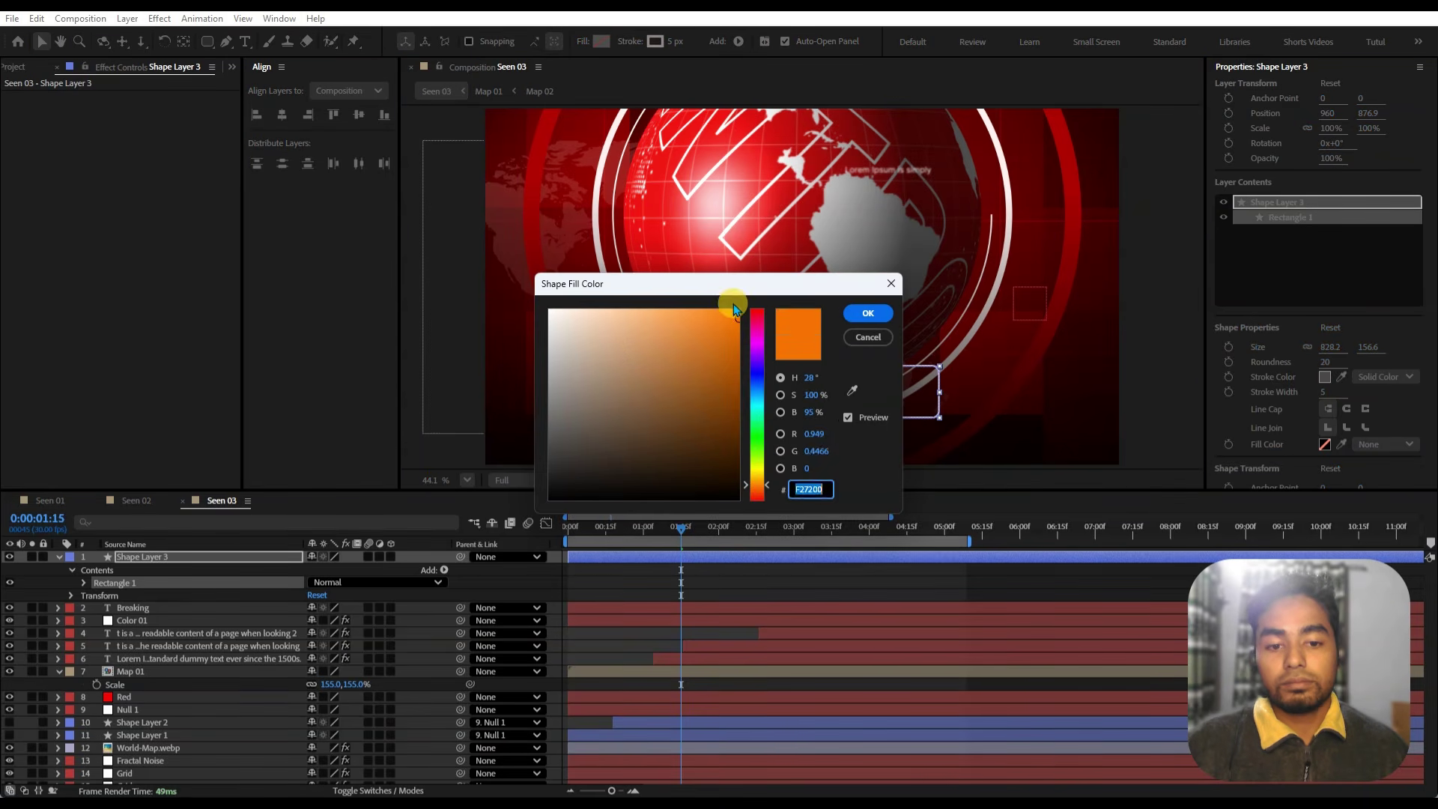
drag(686, 360, 482, 299)
click(858, 314)
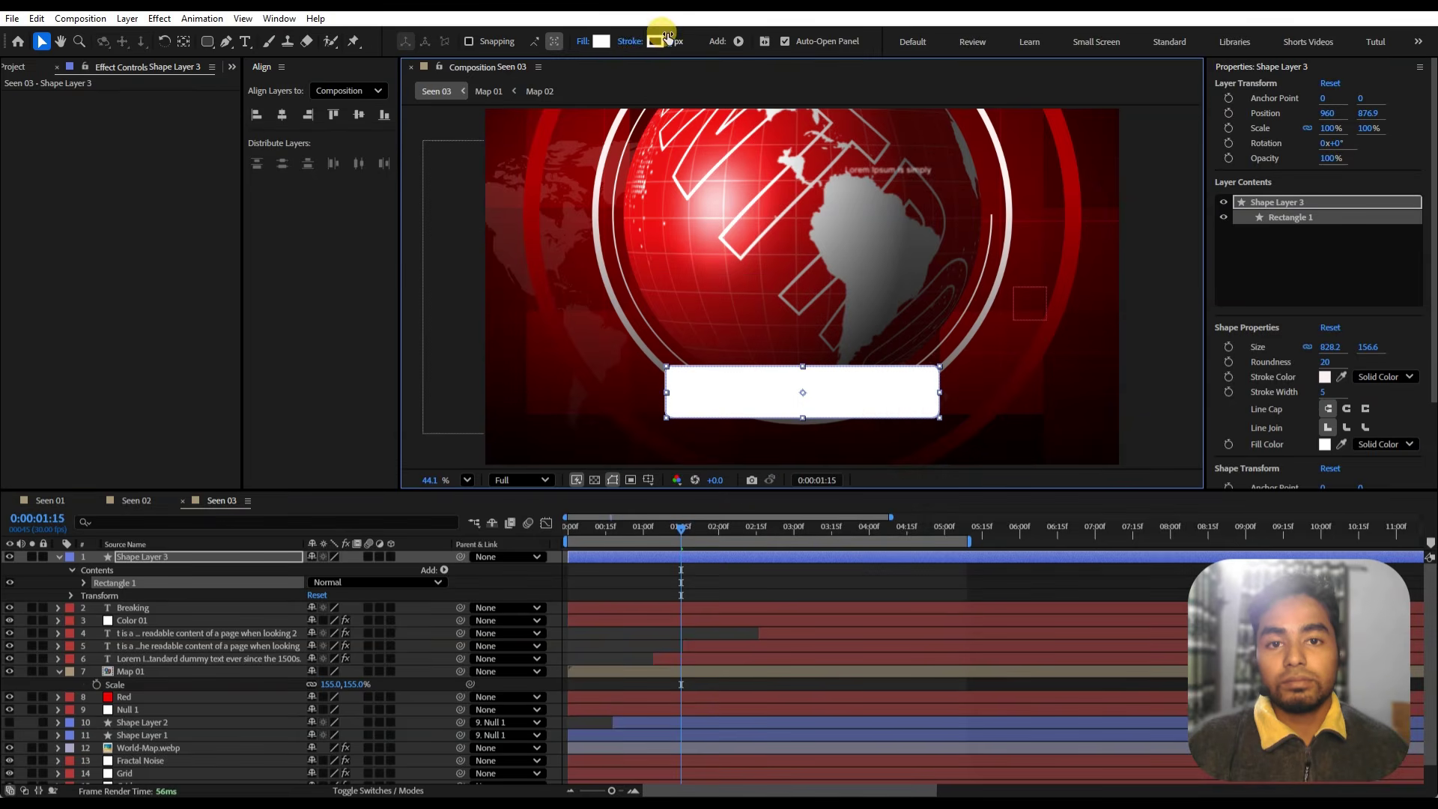
- Remove the rounded rectangle's stroke and fill it with black, 000000
click(636, 43)
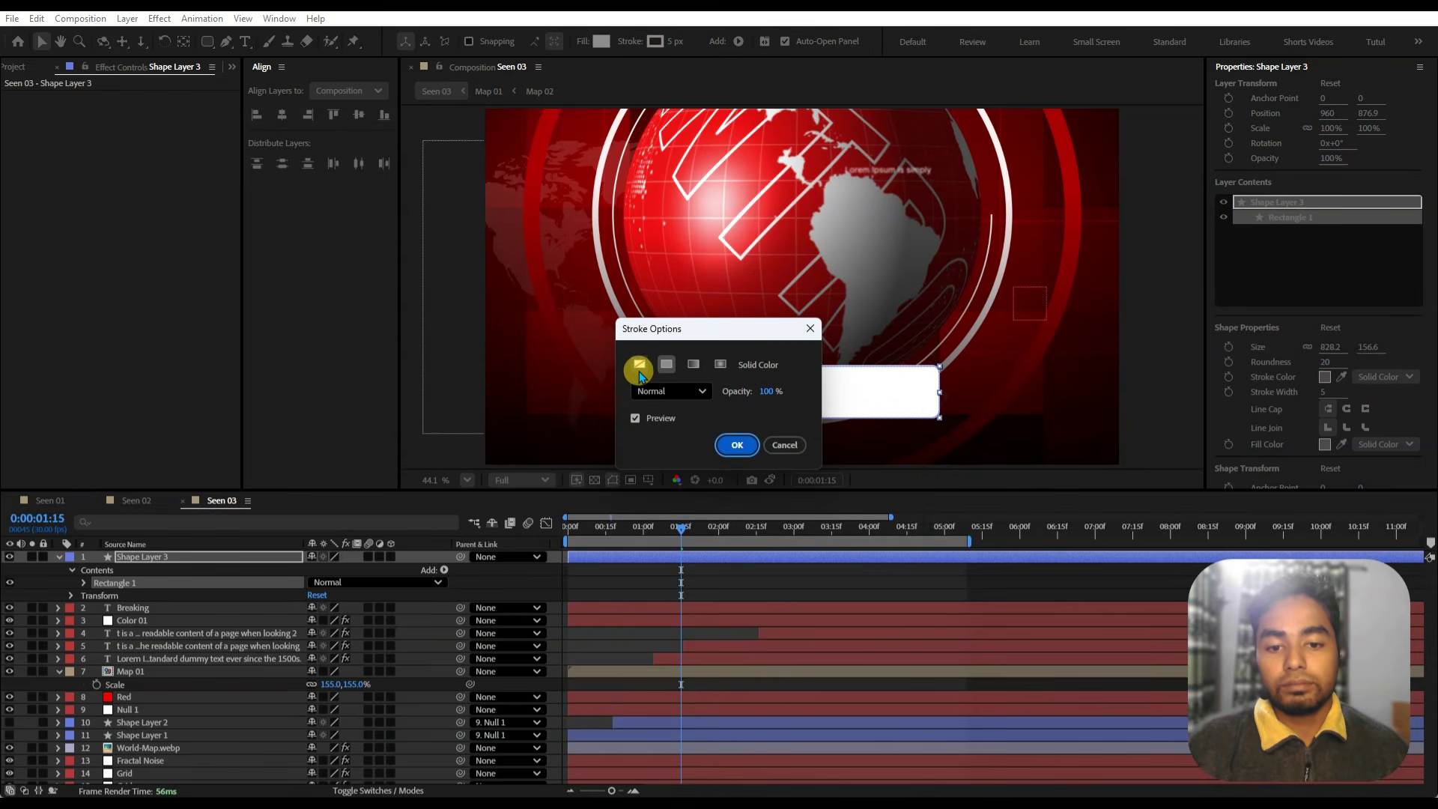
click(639, 365)
click(737, 445)
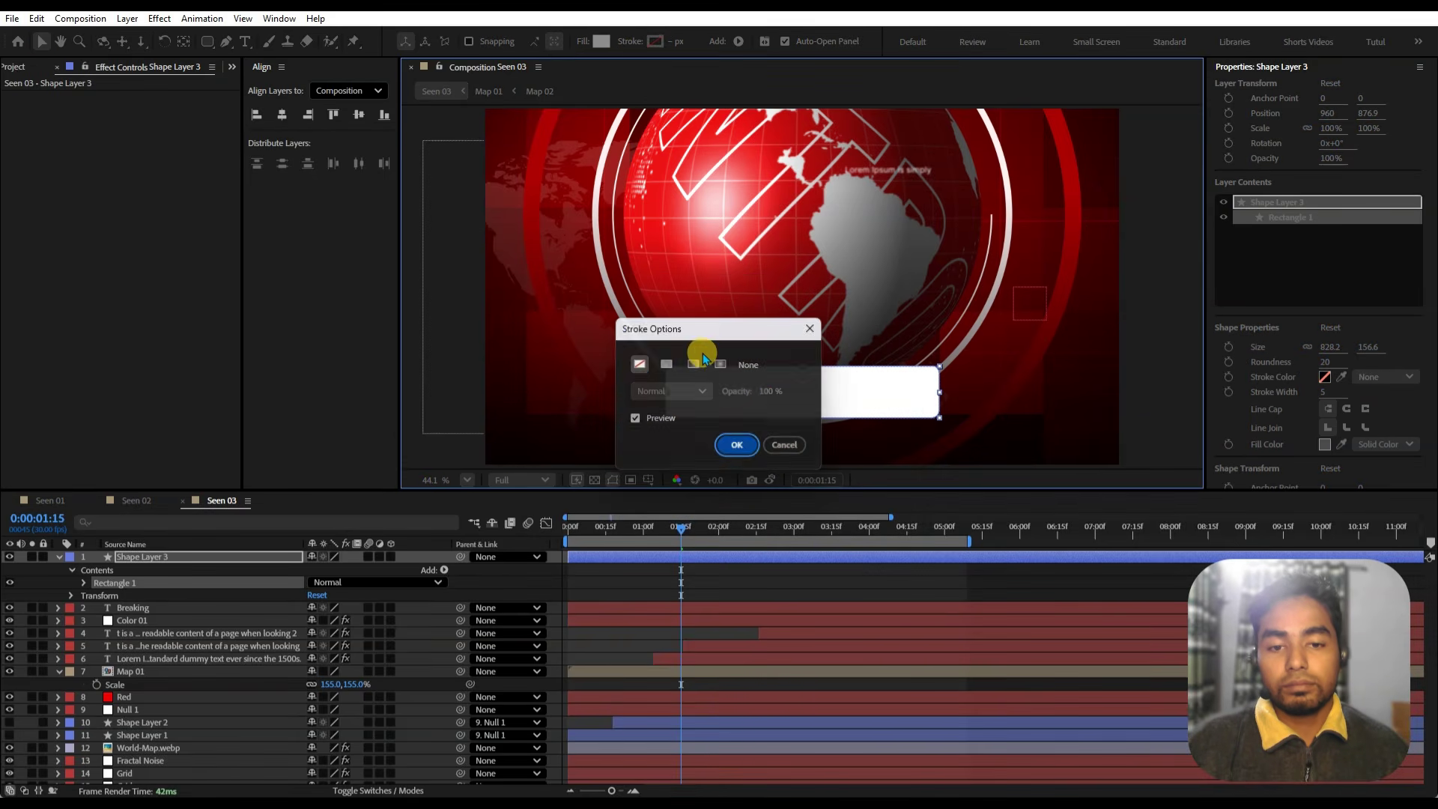
click(604, 45)
drag(604, 417, 504, 472)
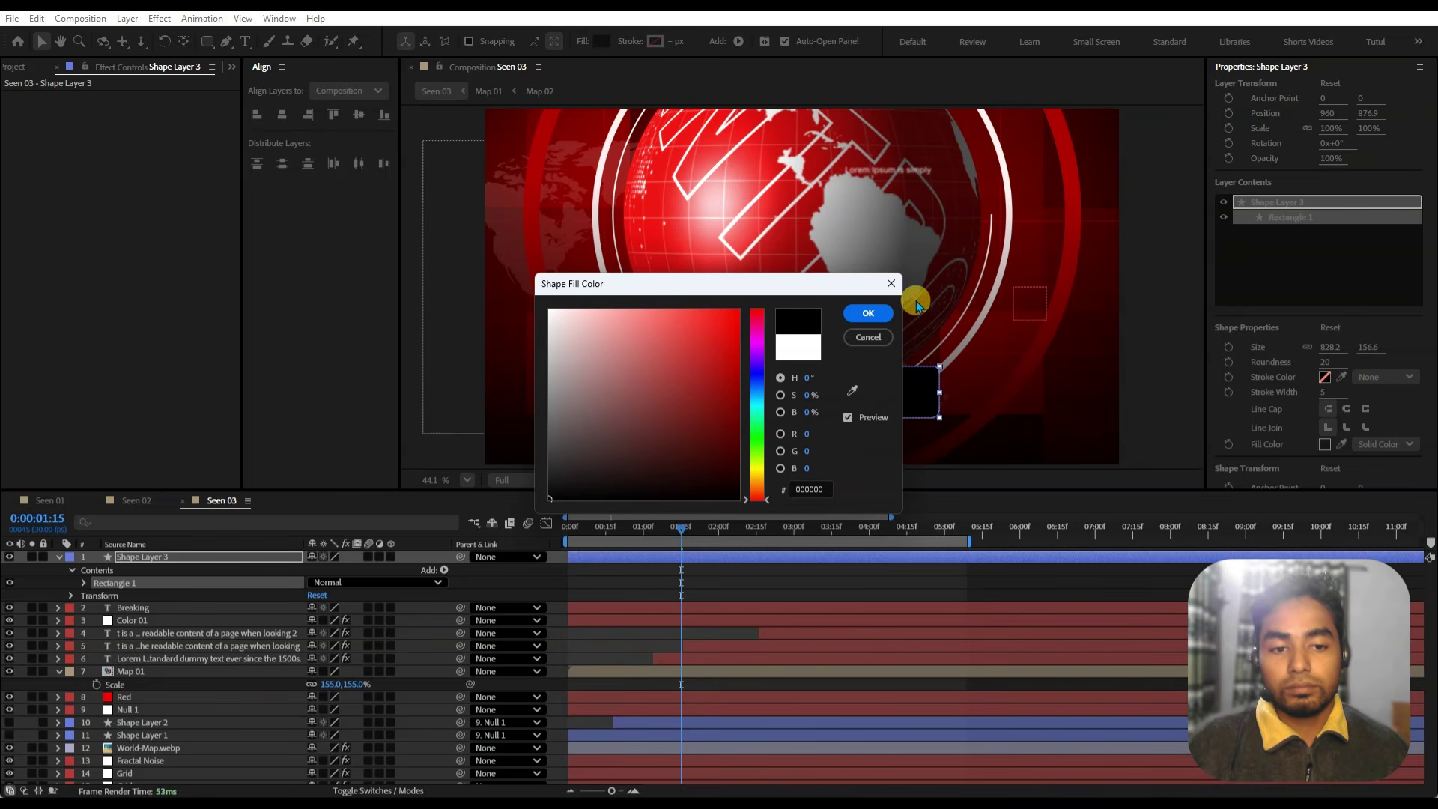
click(869, 314)
- Place the rounded rectangle layer beneath the Breaking text layer and set its opacity to 50%
key(ctrl+bracketleft)
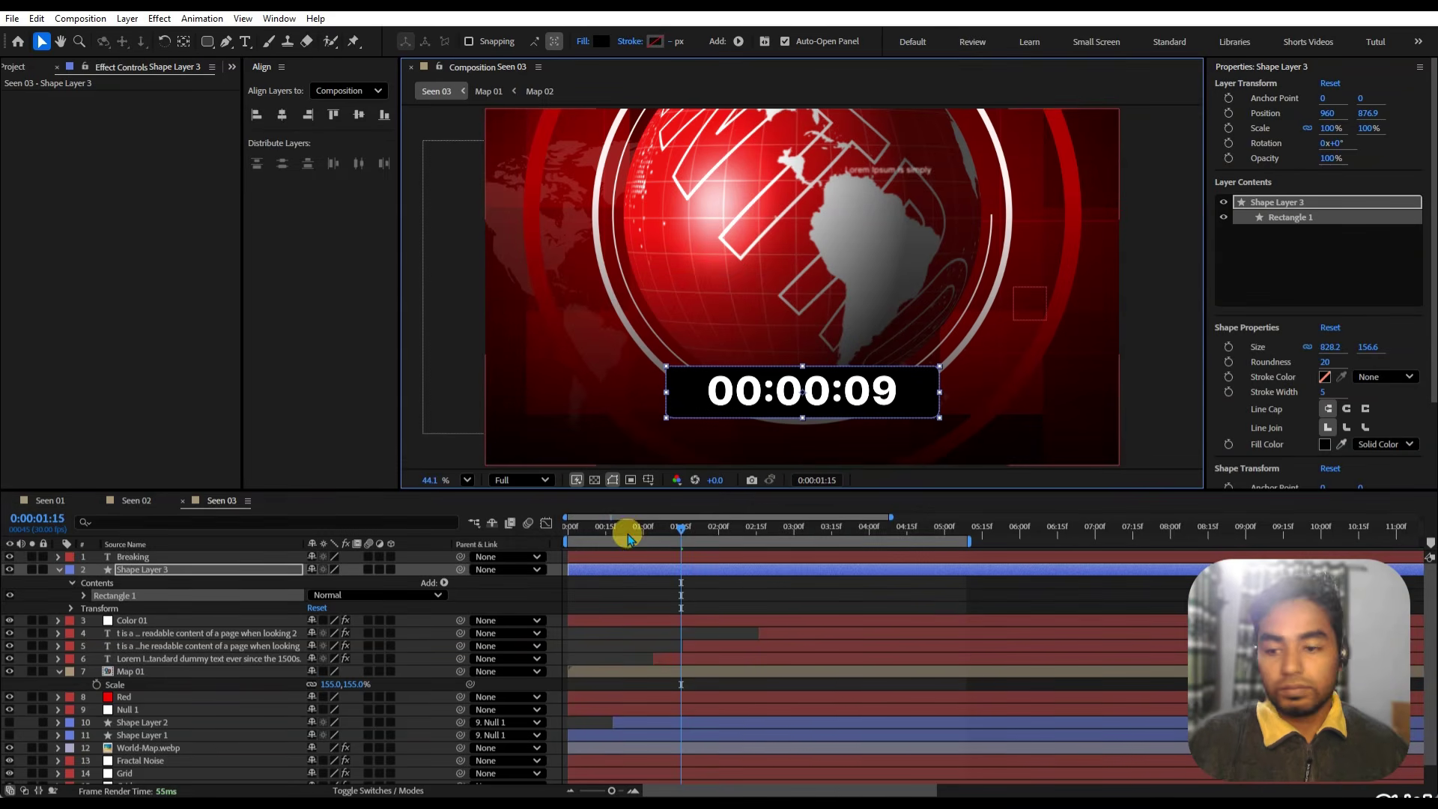
key(t)
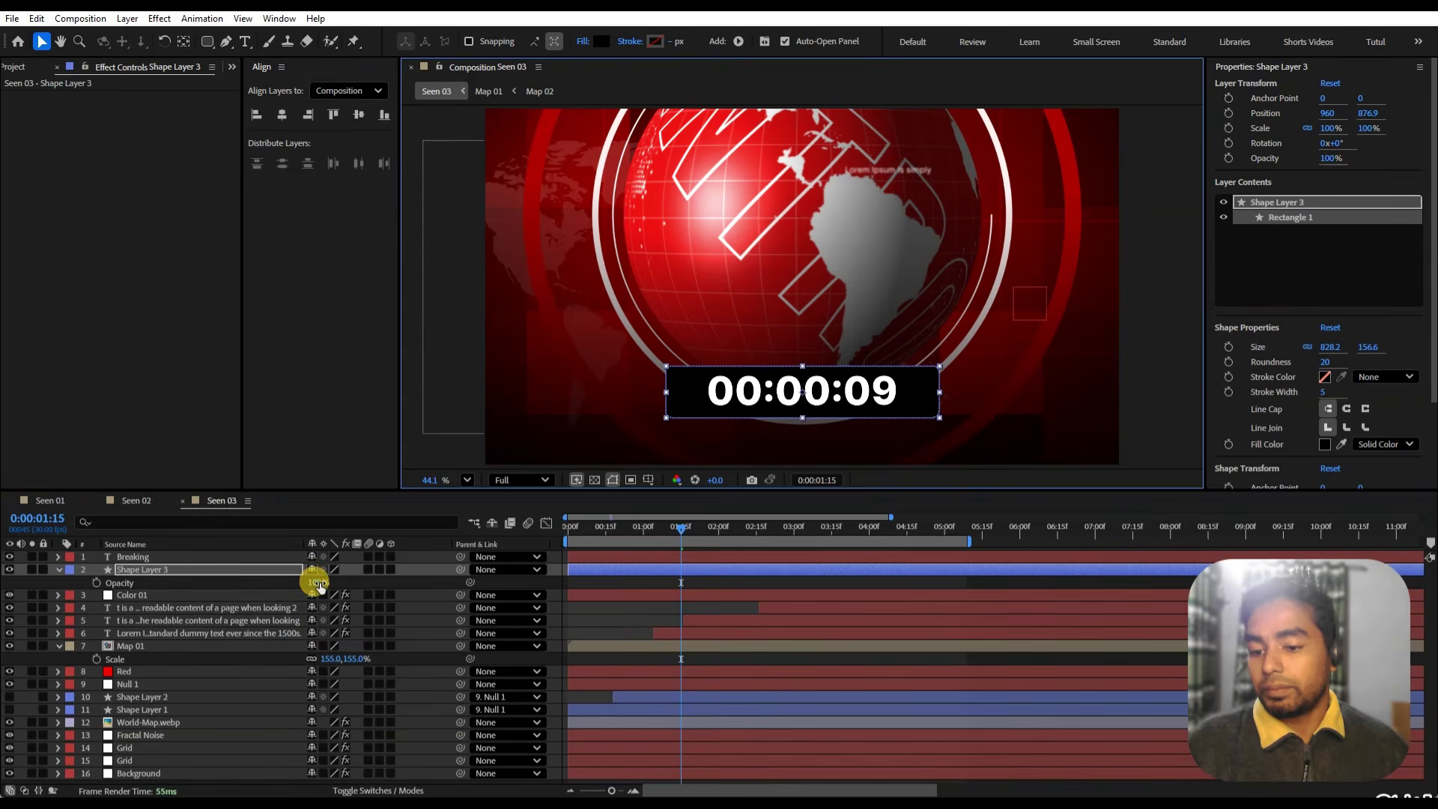
click(315, 582)
text(50)
key(Return)
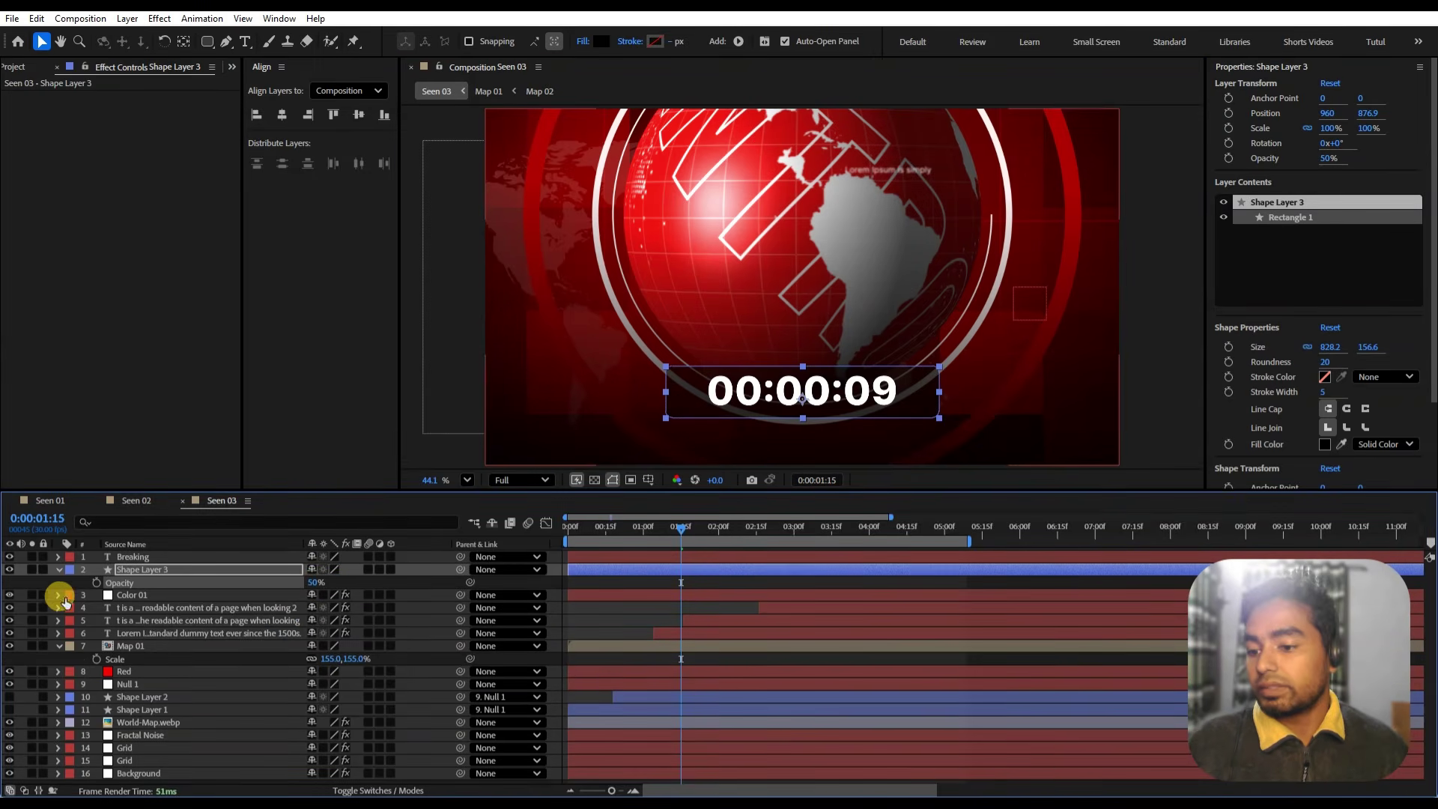
click(58, 571)
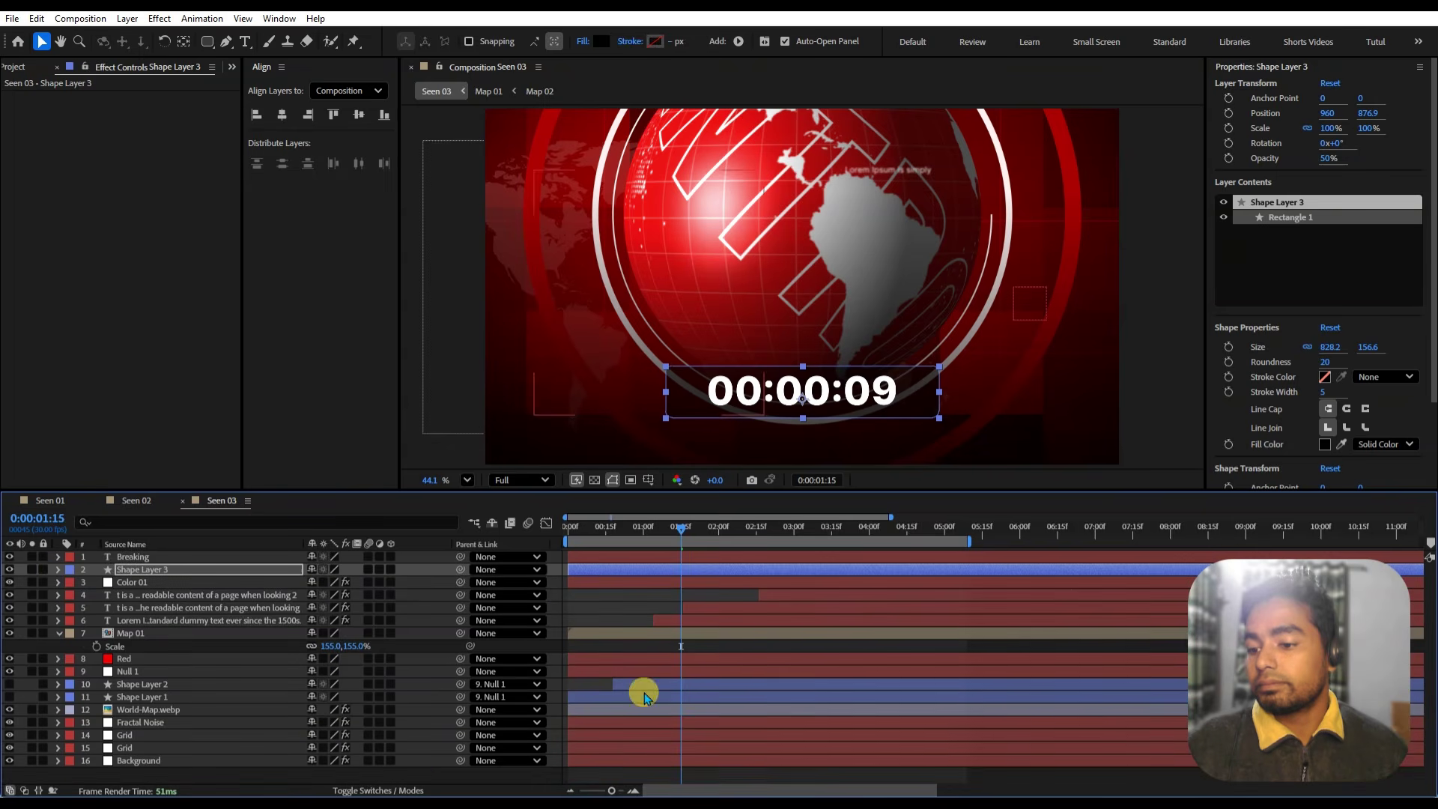
- Extend the Seen 03 work area to about 10 seconds and preview the countdown from the start
click(572, 652)
key(Home)
key(space)
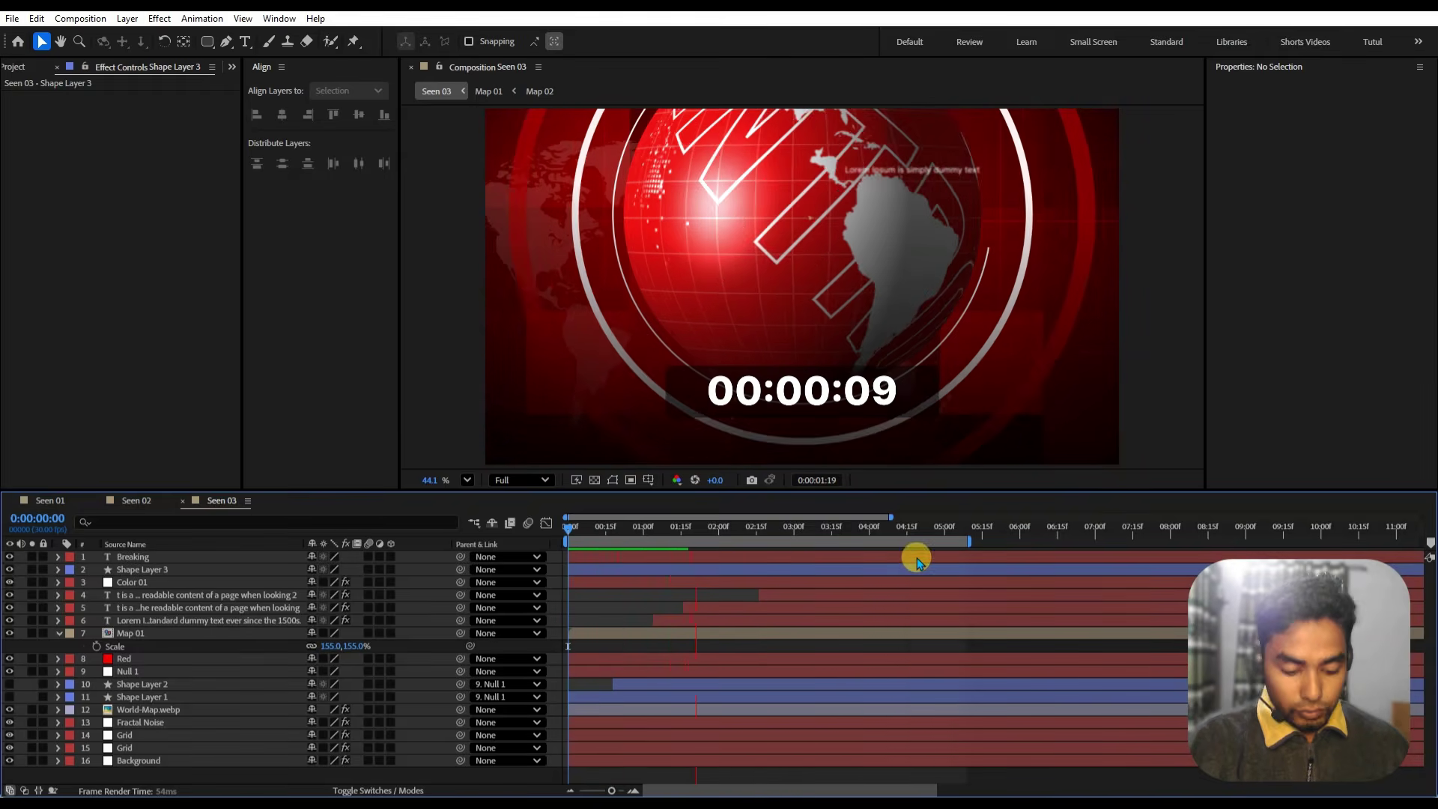
scroll(899, 554, down, 3)
click(852, 541)
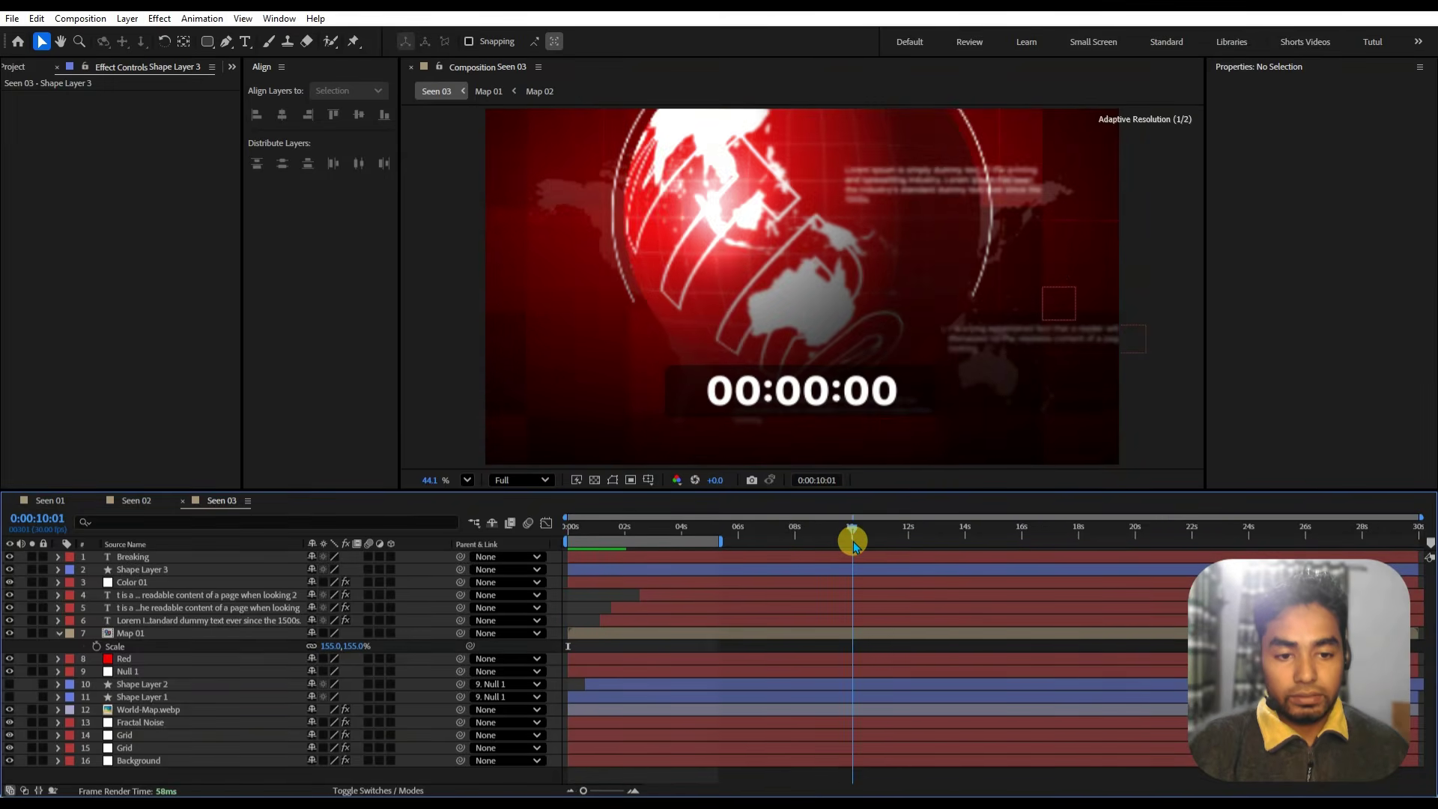
drag(744, 532, 555, 587)
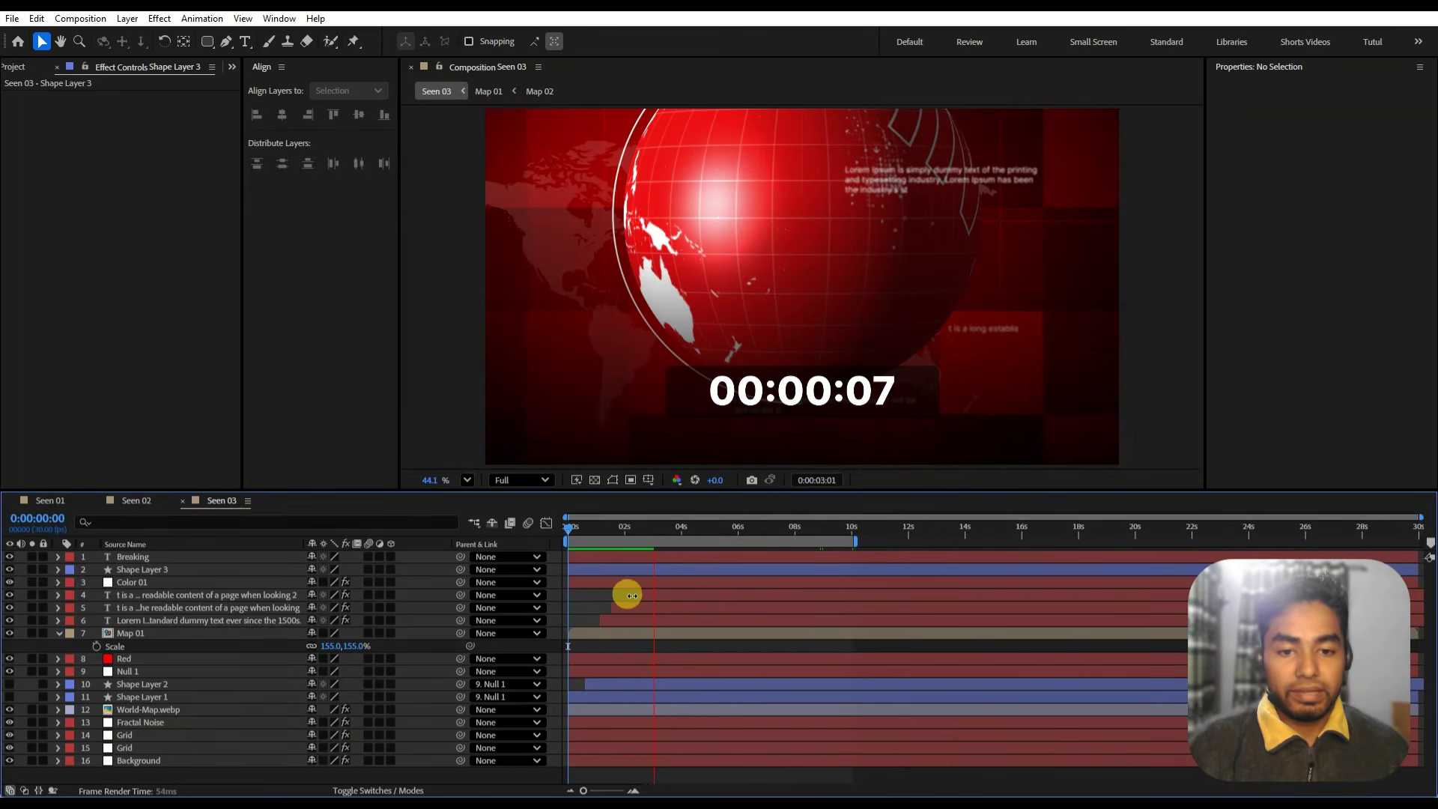
- Scrub through the ring animation in the Map 01 composition and review the Seen 01 composition
click(131, 634)
double_click(146, 631)
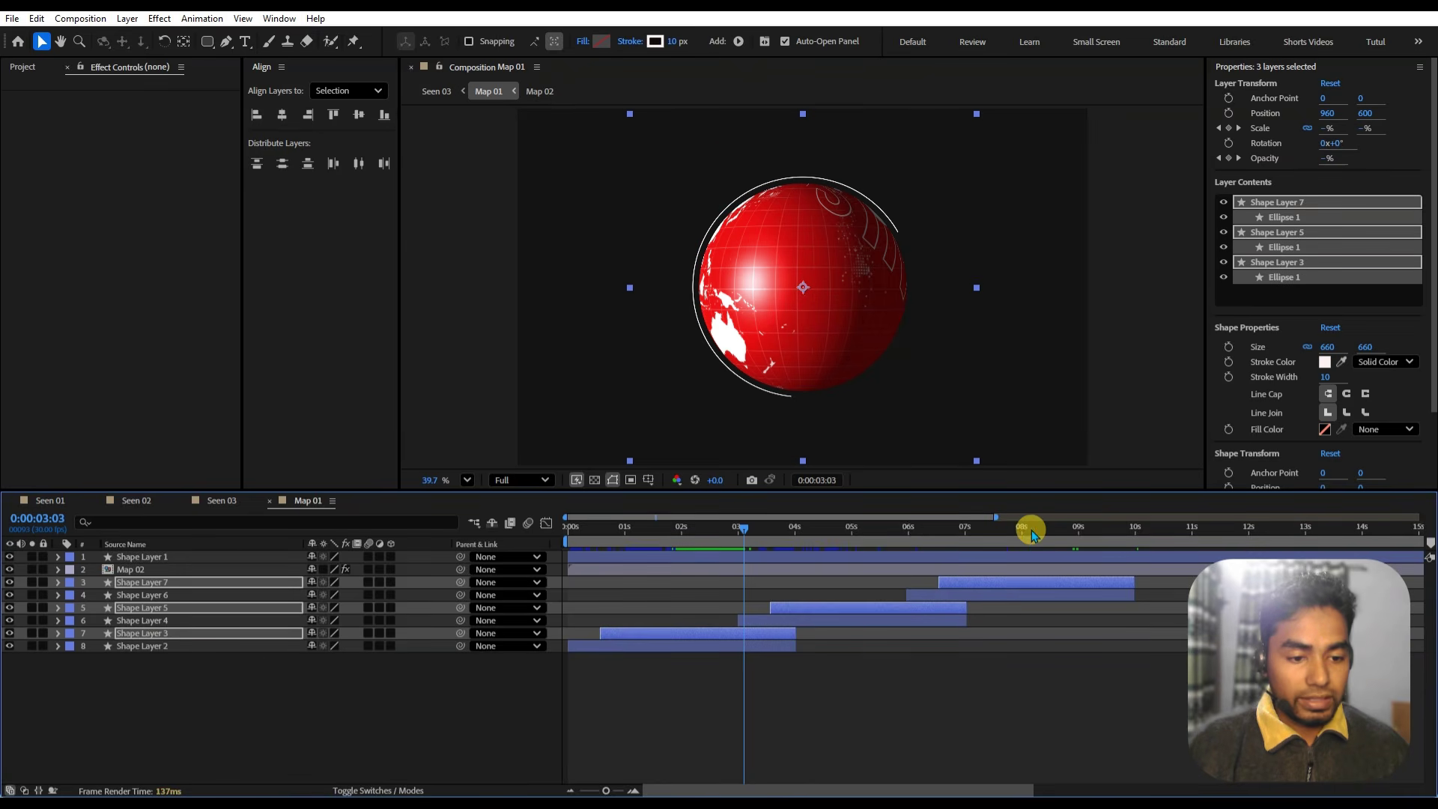
drag(1021, 530, 1044, 669)
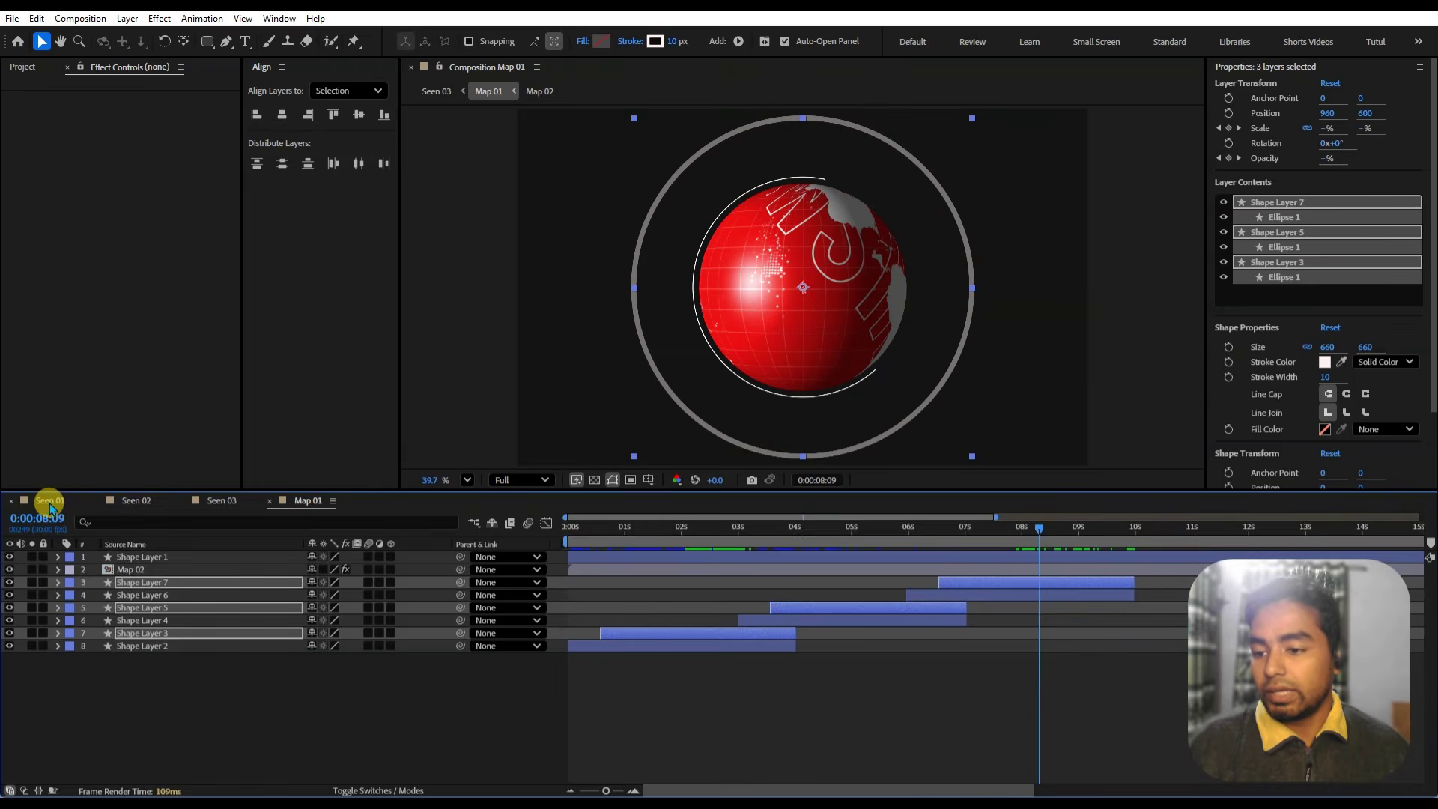
click(51, 502)
drag(690, 536, 848, 533)
- Create a 1920 × 1200 px composition named Render at 30 fps with a 30-second duration
click(30, 69)
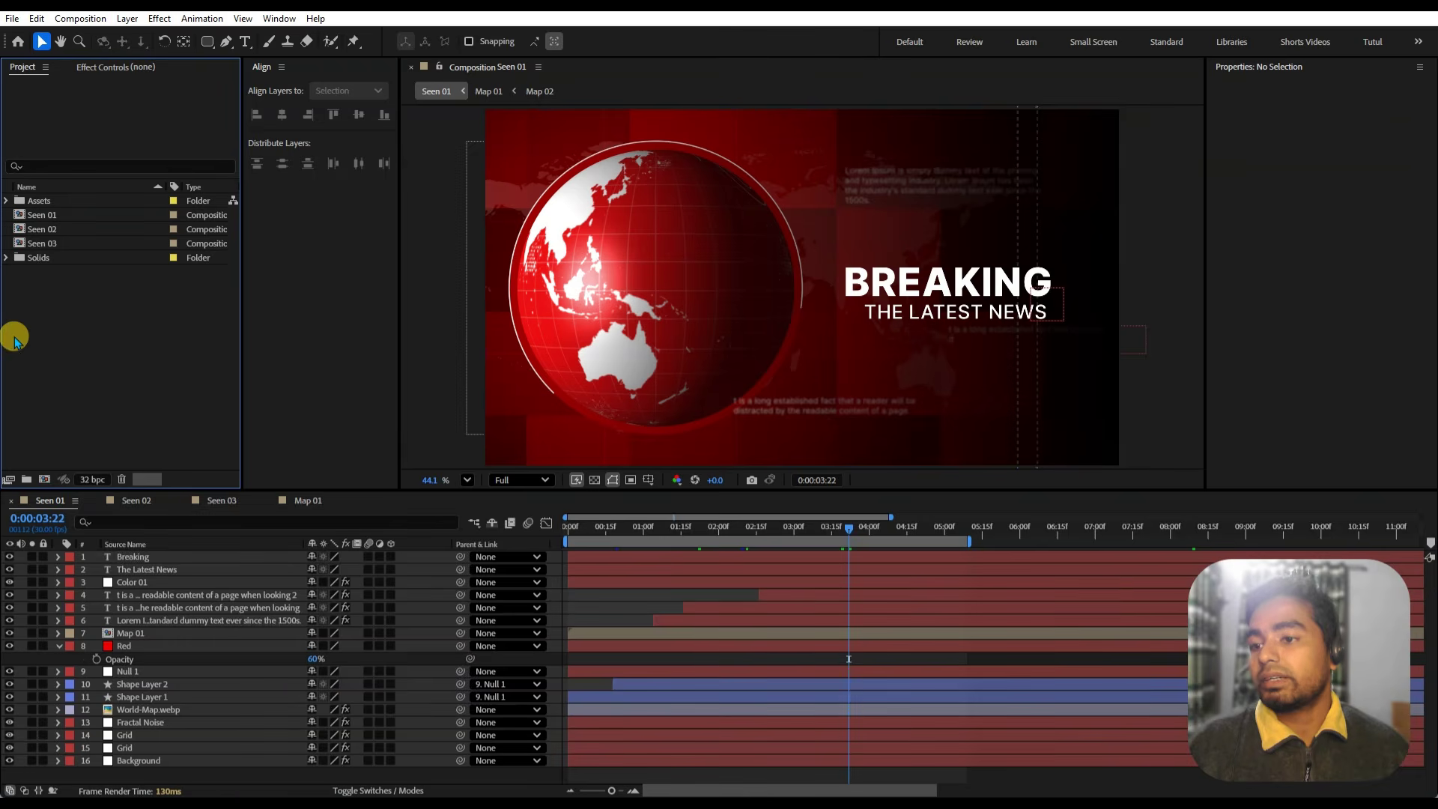
click(45, 480)
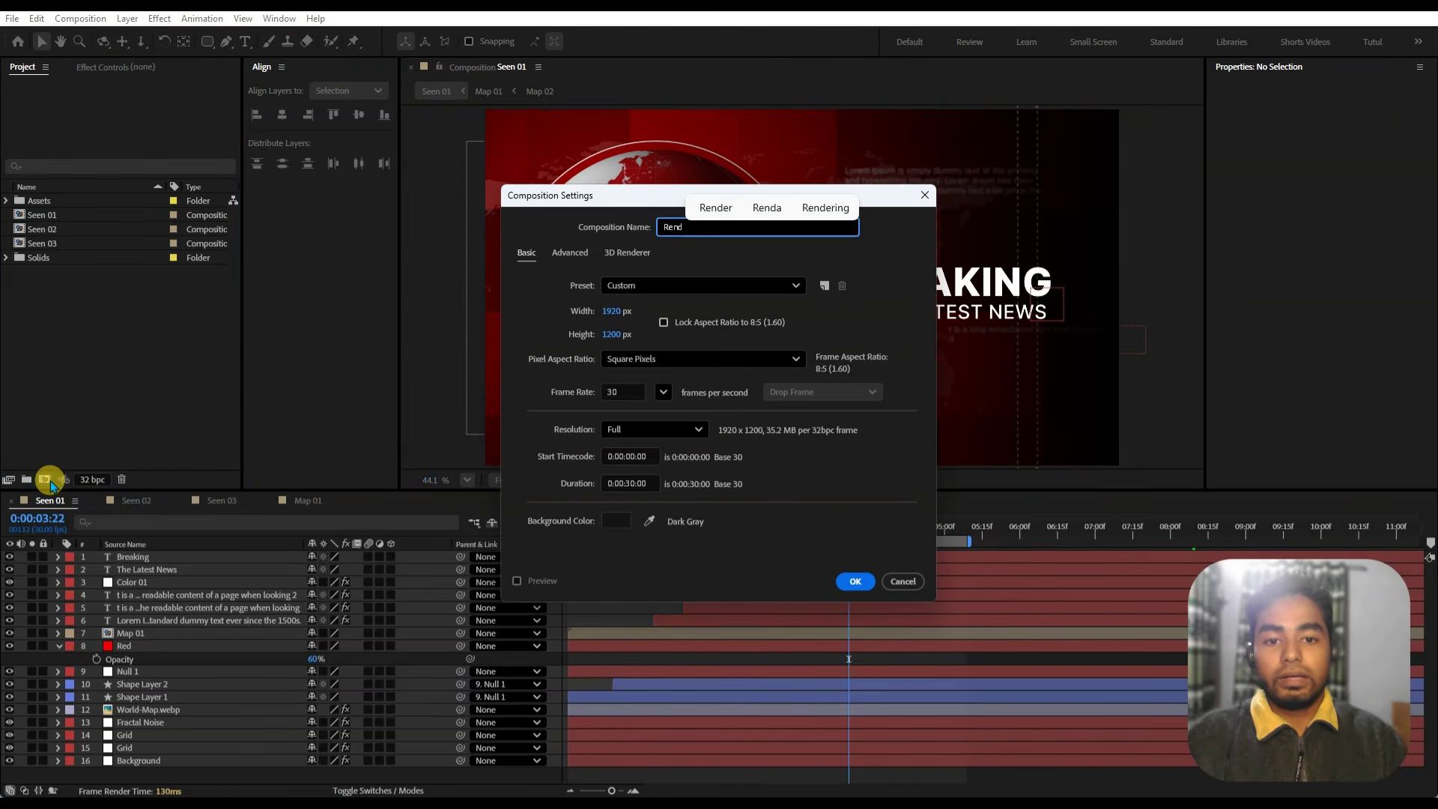
key(BackSpace)
key(BackSpace)
text(n)
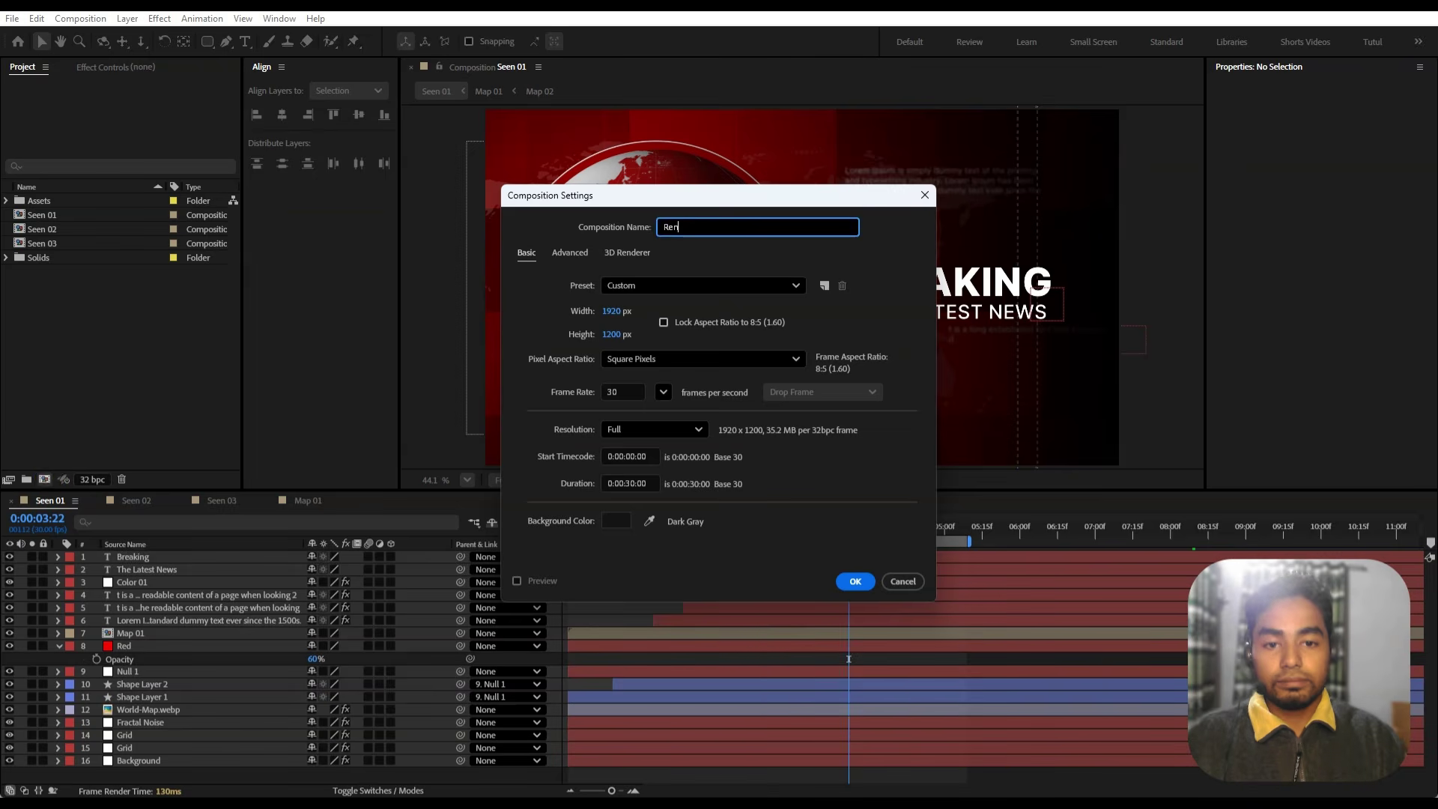
text(der)
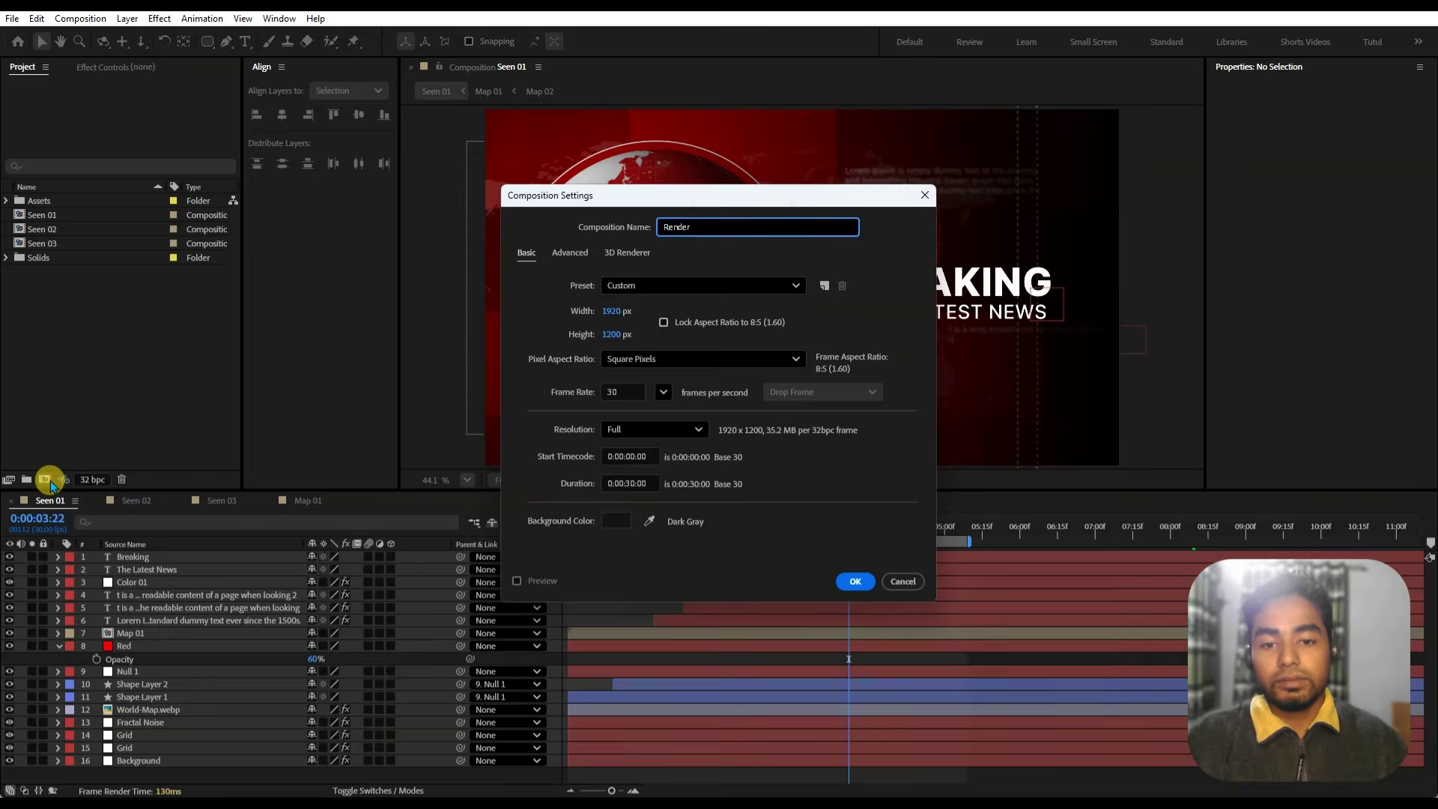
key(Return)
- Add Seen 01 and Seen 02 to the Render composition, with Seen 02 on top and starting at about 4 seconds
click(103, 258)
click(63, 230)
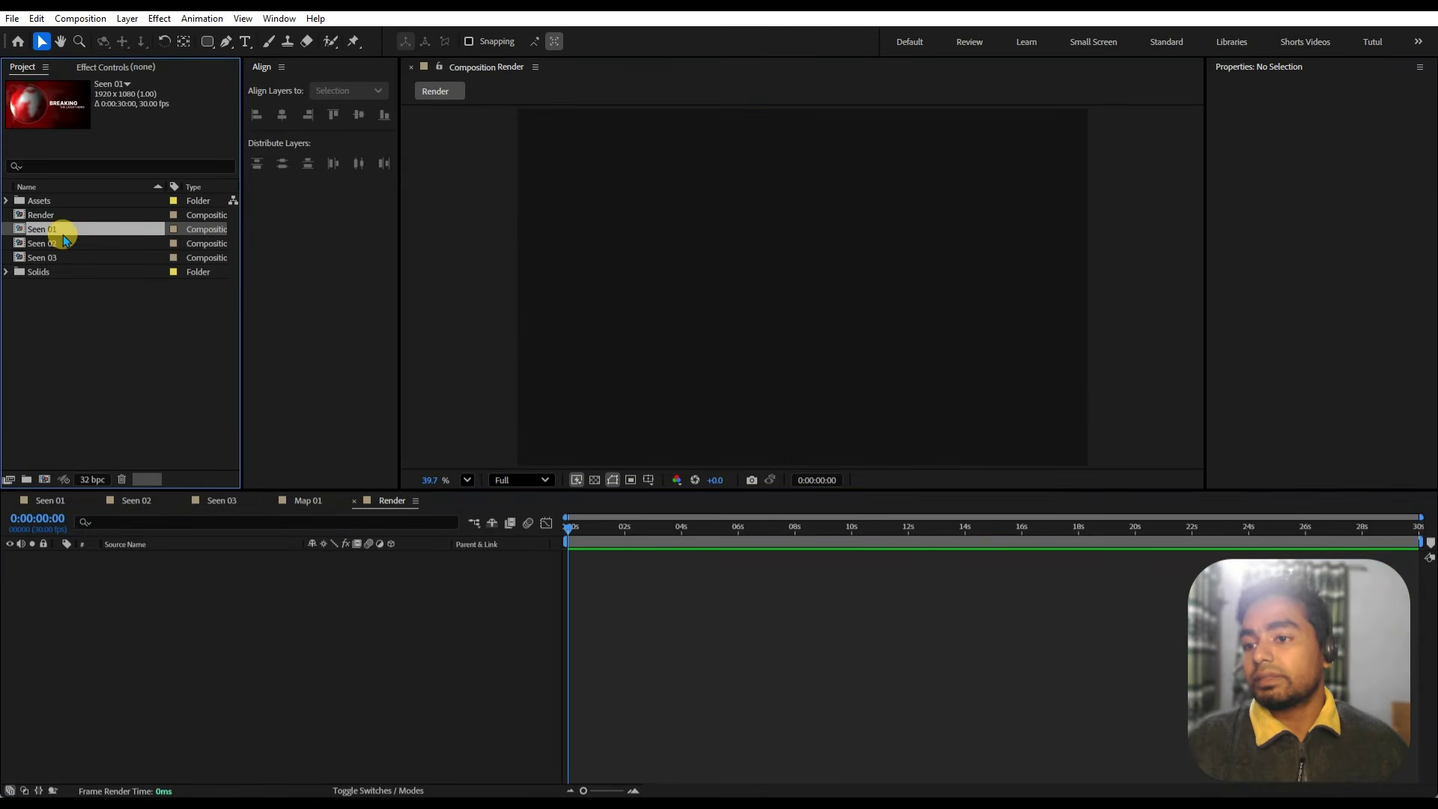
click(135, 447)
drag(48, 231, 96, 620)
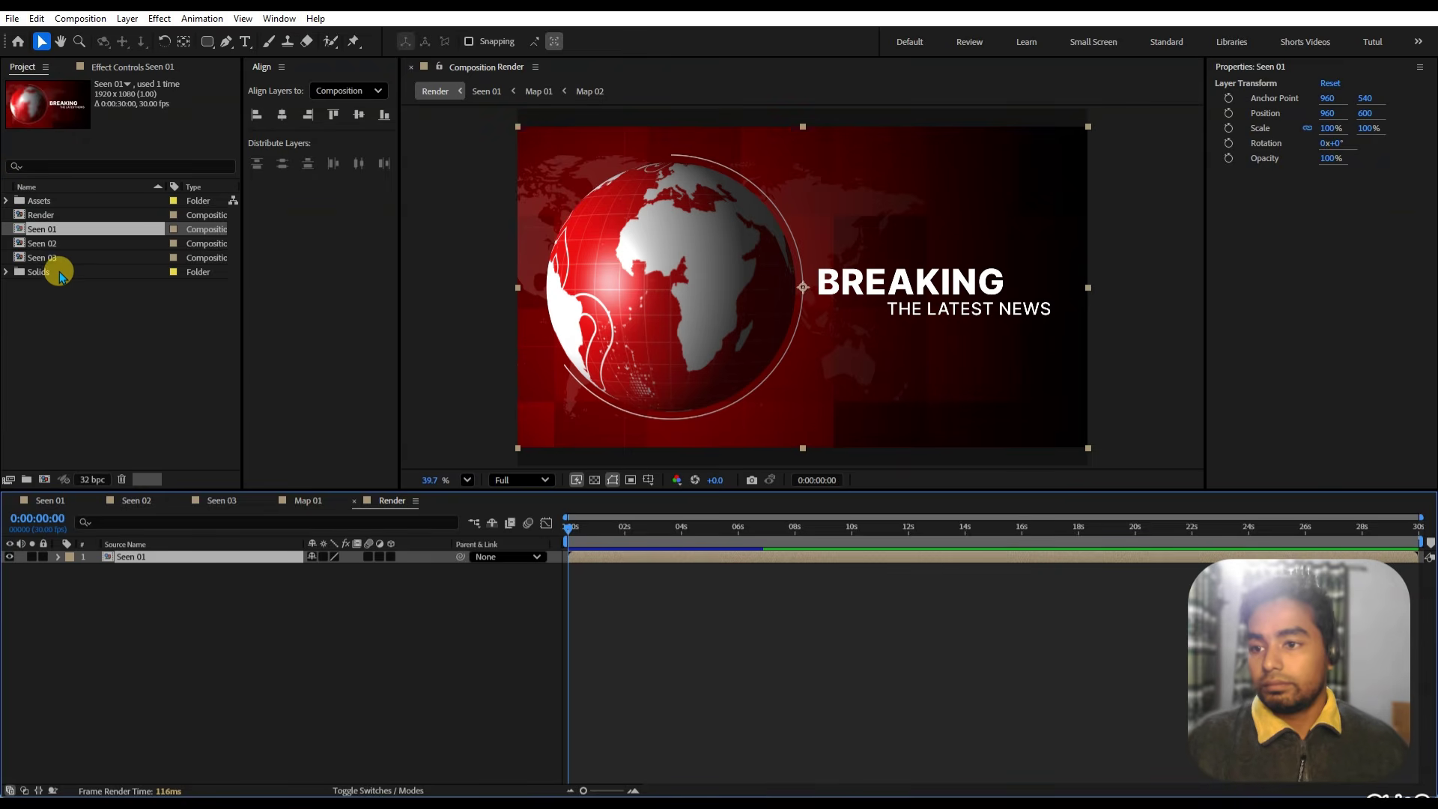
click(50, 244)
drag(49, 244, 120, 559)
click(310, 643)
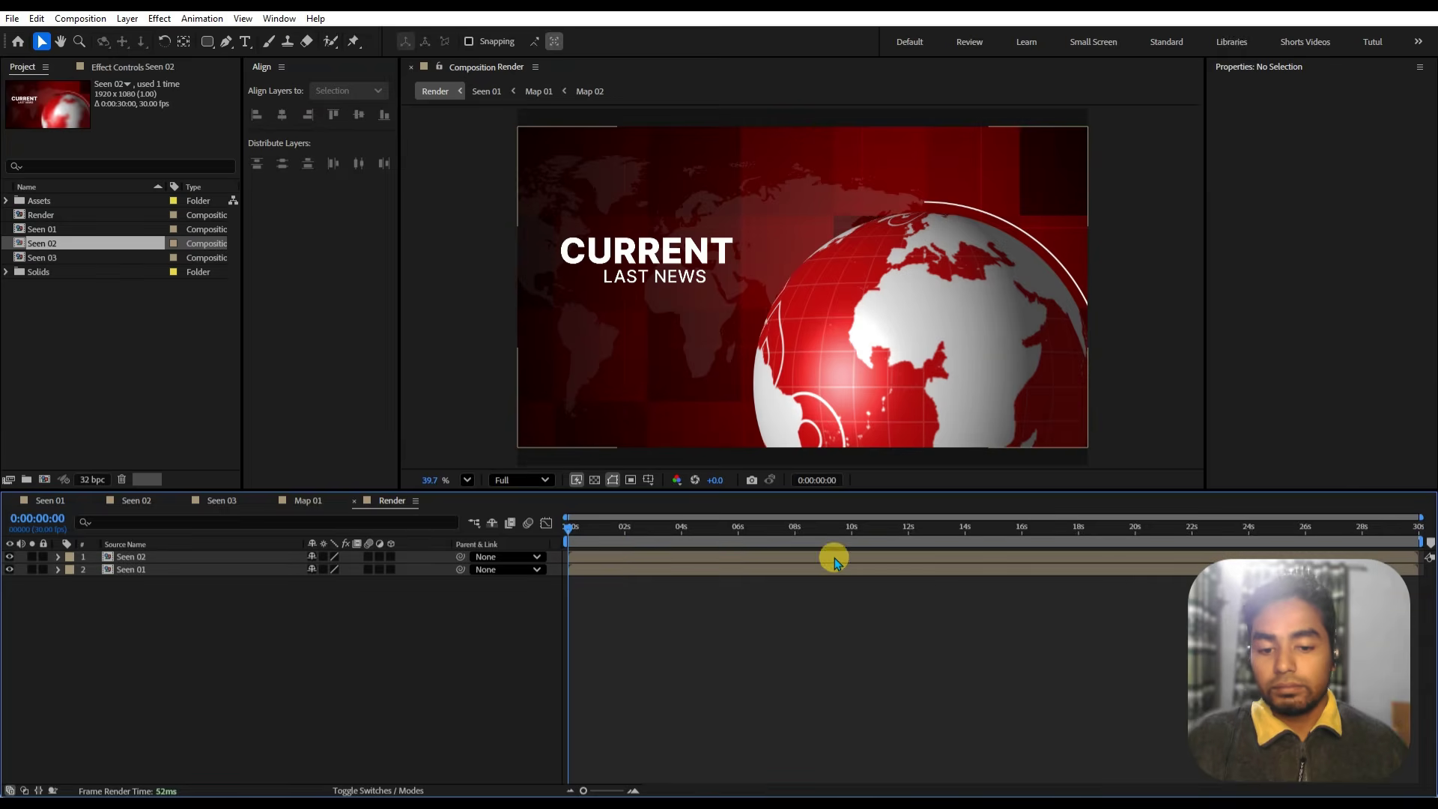
drag(641, 554, 750, 567)
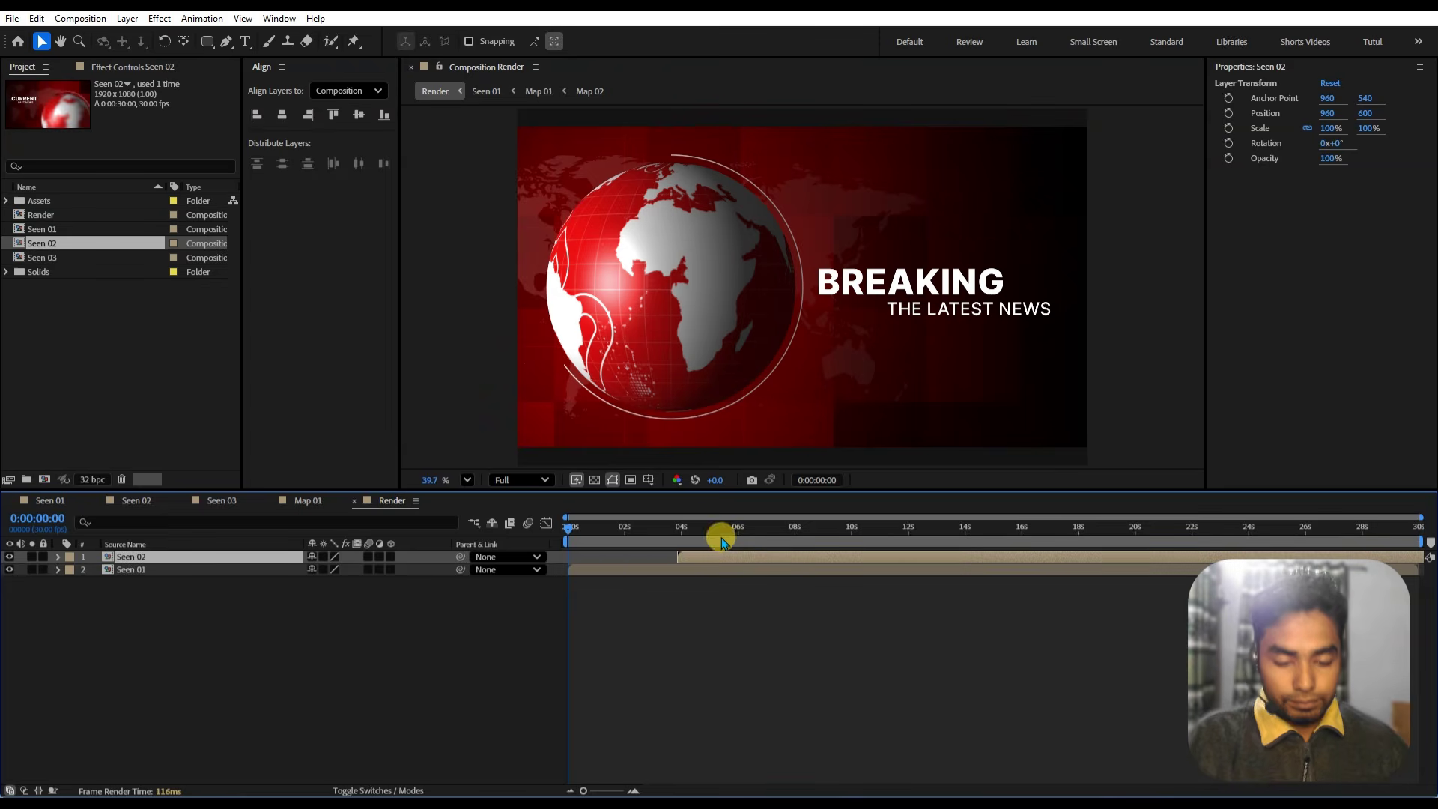
- Check where the Seen 01 animation ends and shift the Seen 02 layer in Render to start at about 4.8 seconds
drag(697, 525, 703, 526)
key(equal)
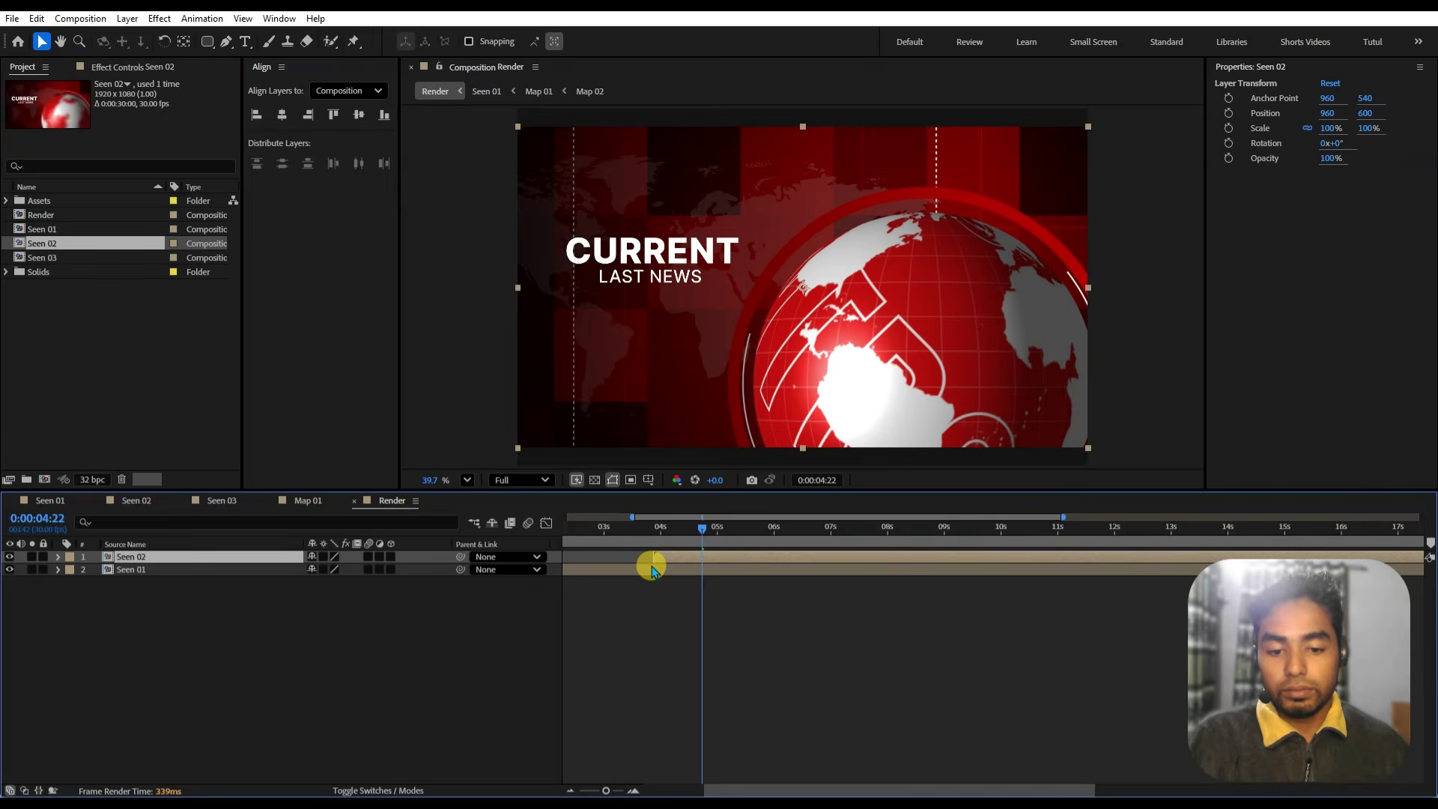
double_click(652, 569)
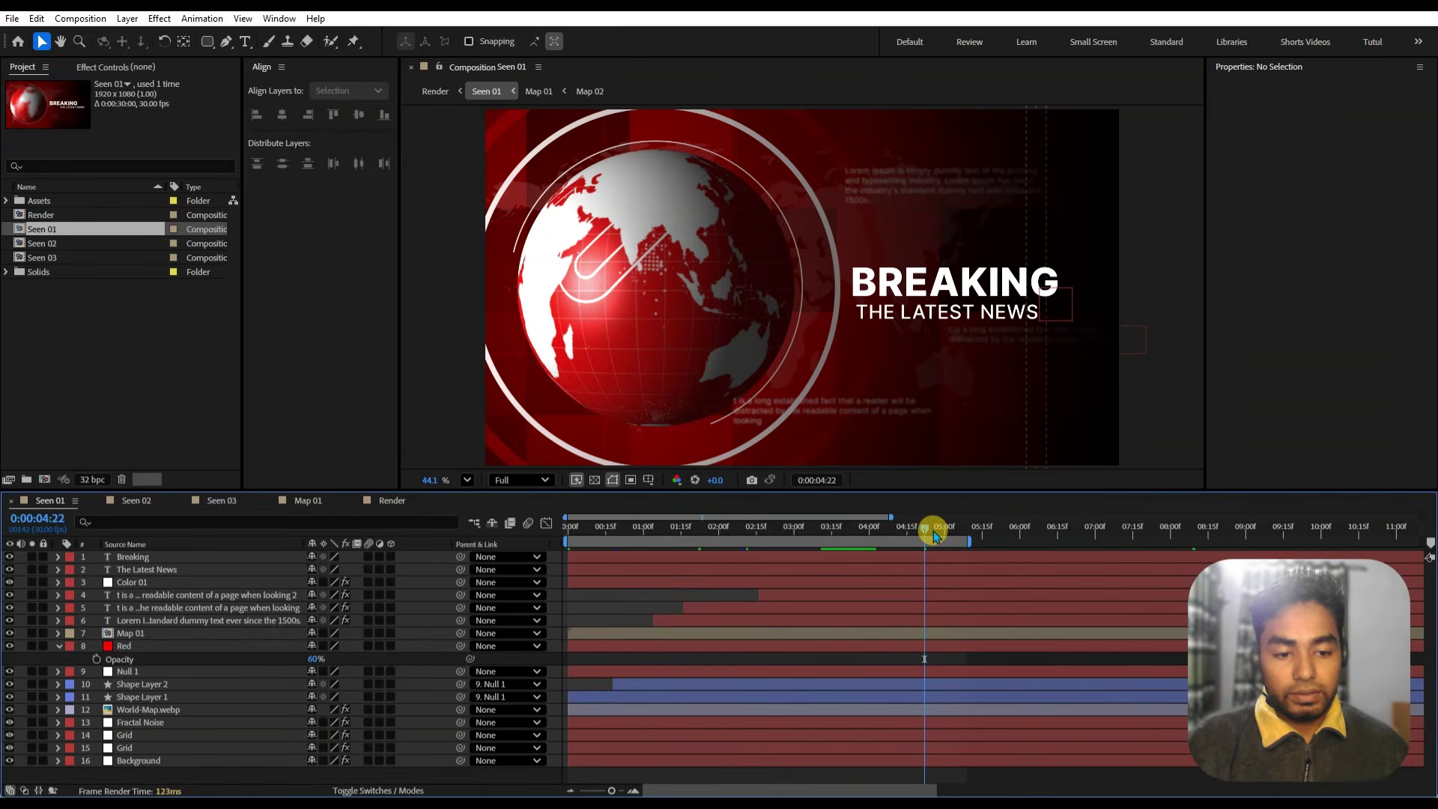
drag(934, 536, 949, 529)
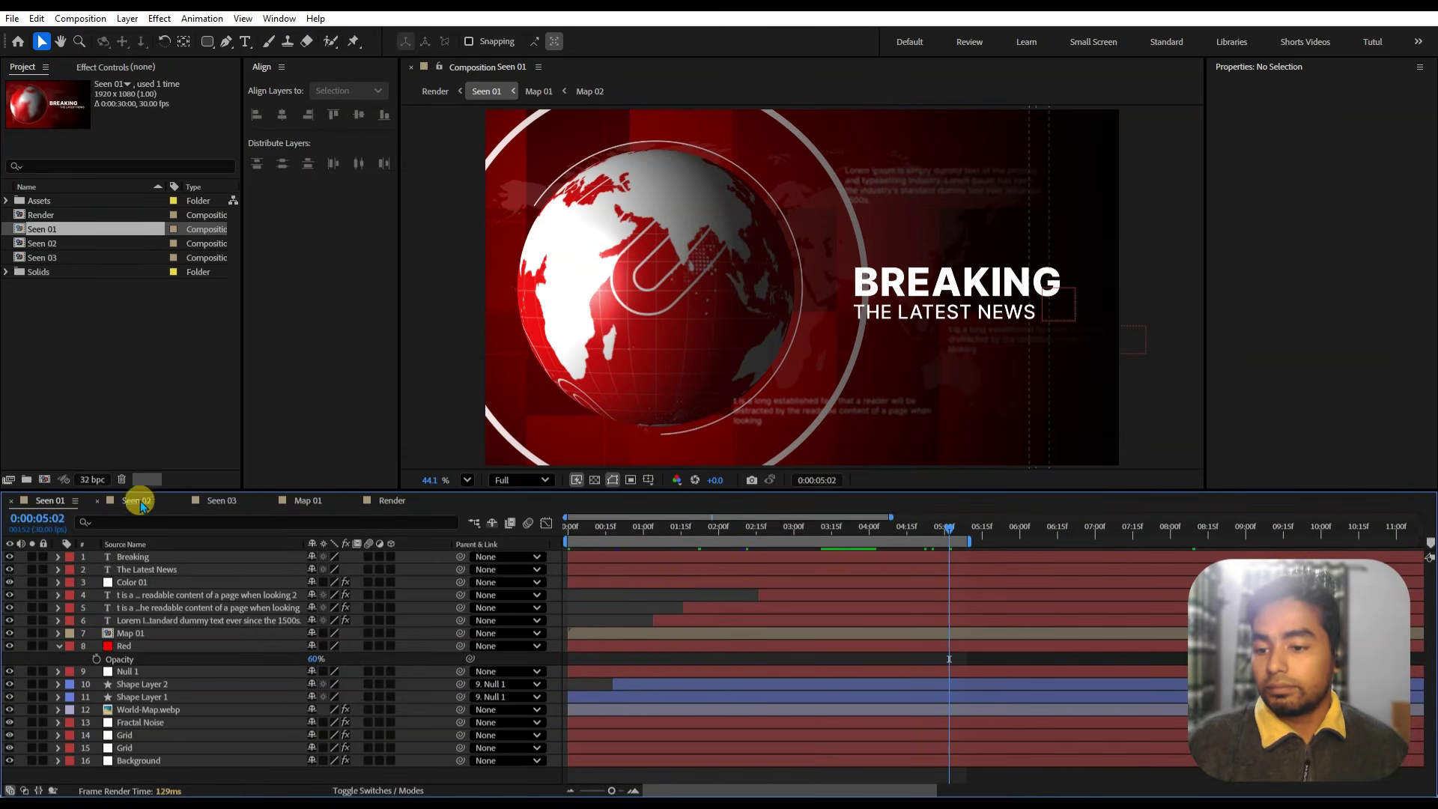
drag(384, 508, 106, 504)
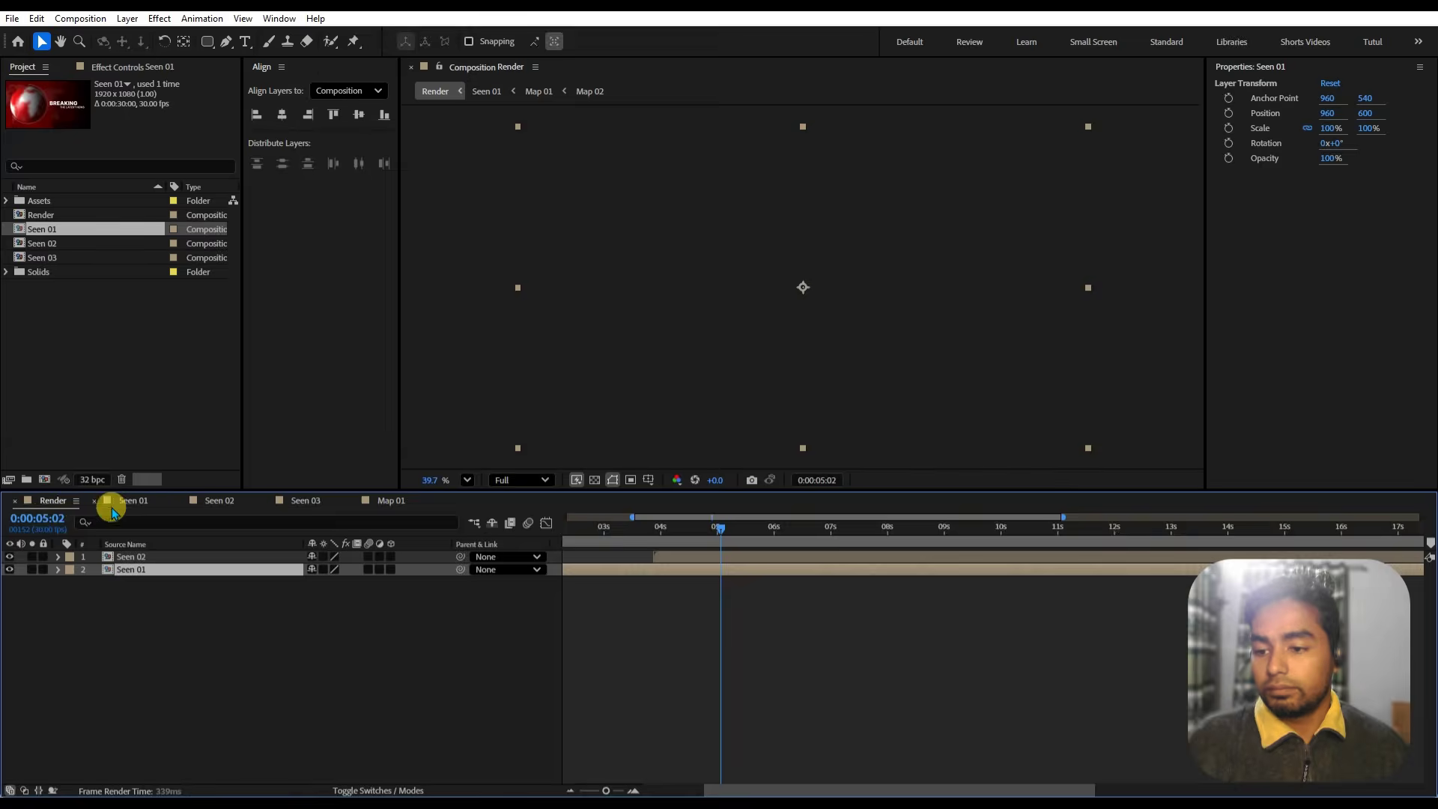
drag(726, 560, 770, 571)
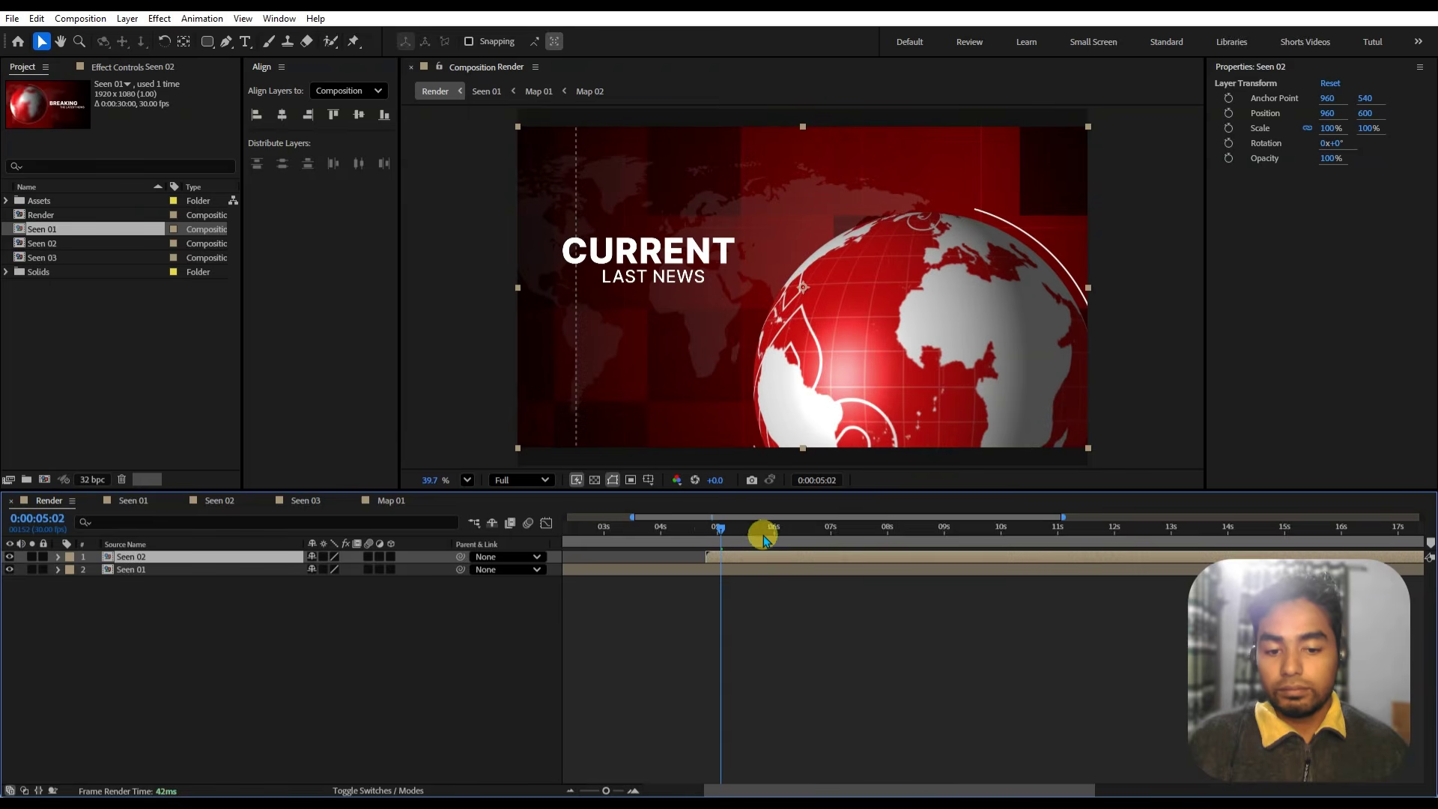
- Check the end of the Seen 02 animation and add Seen 03 as Render's top layer, starting at 0:00:09:22
double_click(747, 558)
mouse_move(936, 529)
mouse_down()
mouse_move(955, 538)
mouse_move(942, 549)
mouse_up()
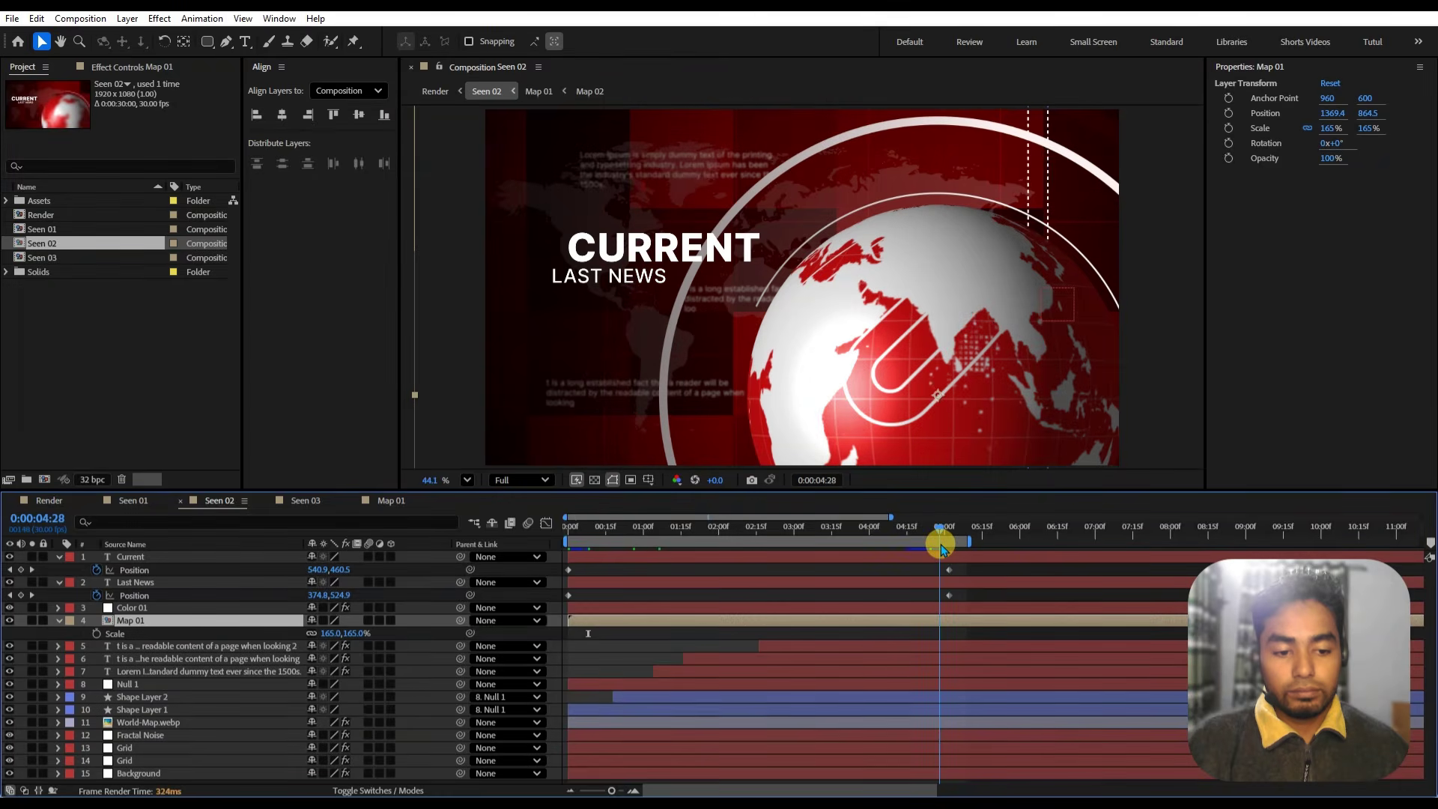
click(57, 500)
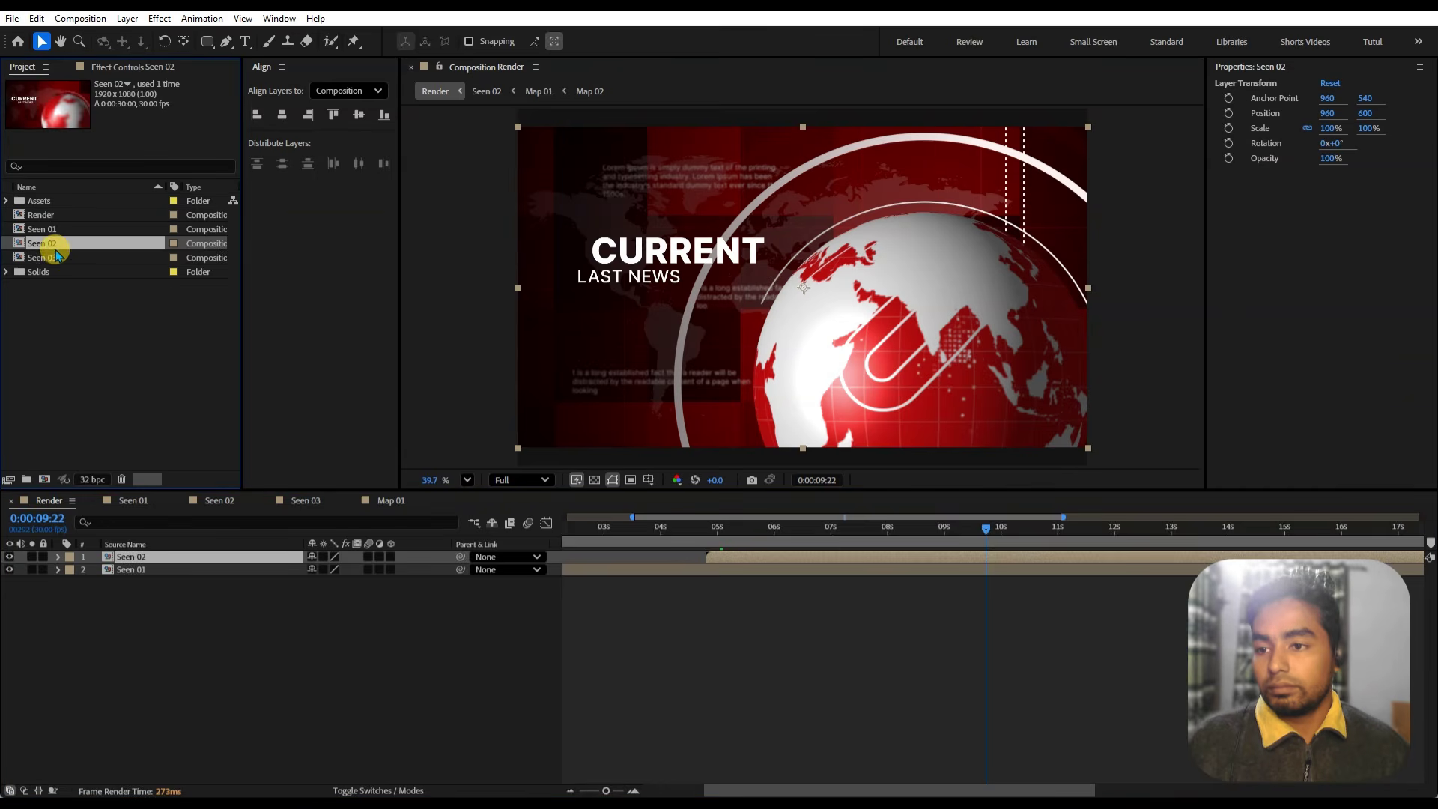
drag(60, 257, 118, 558)
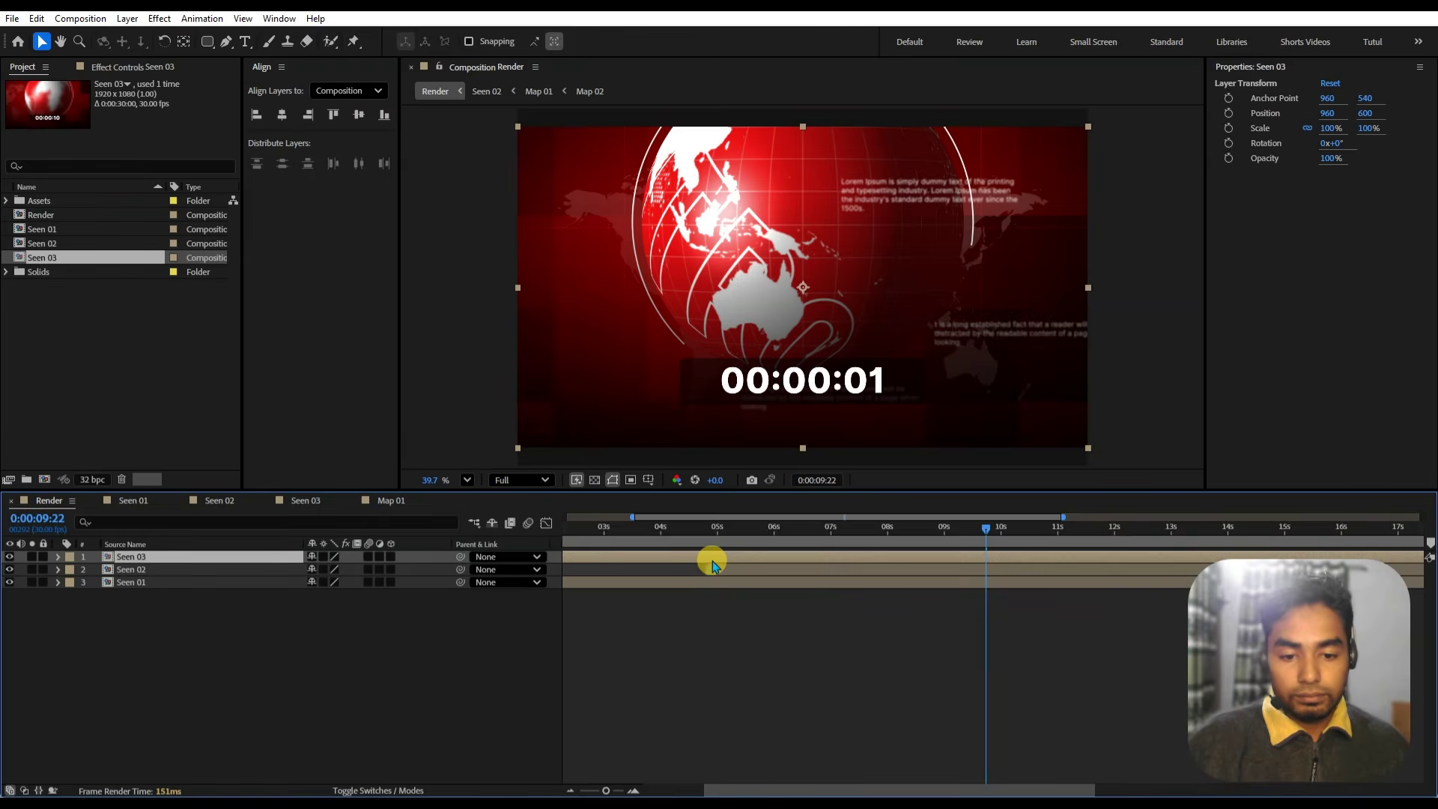
drag(692, 561, 1235, 618)
key(;)
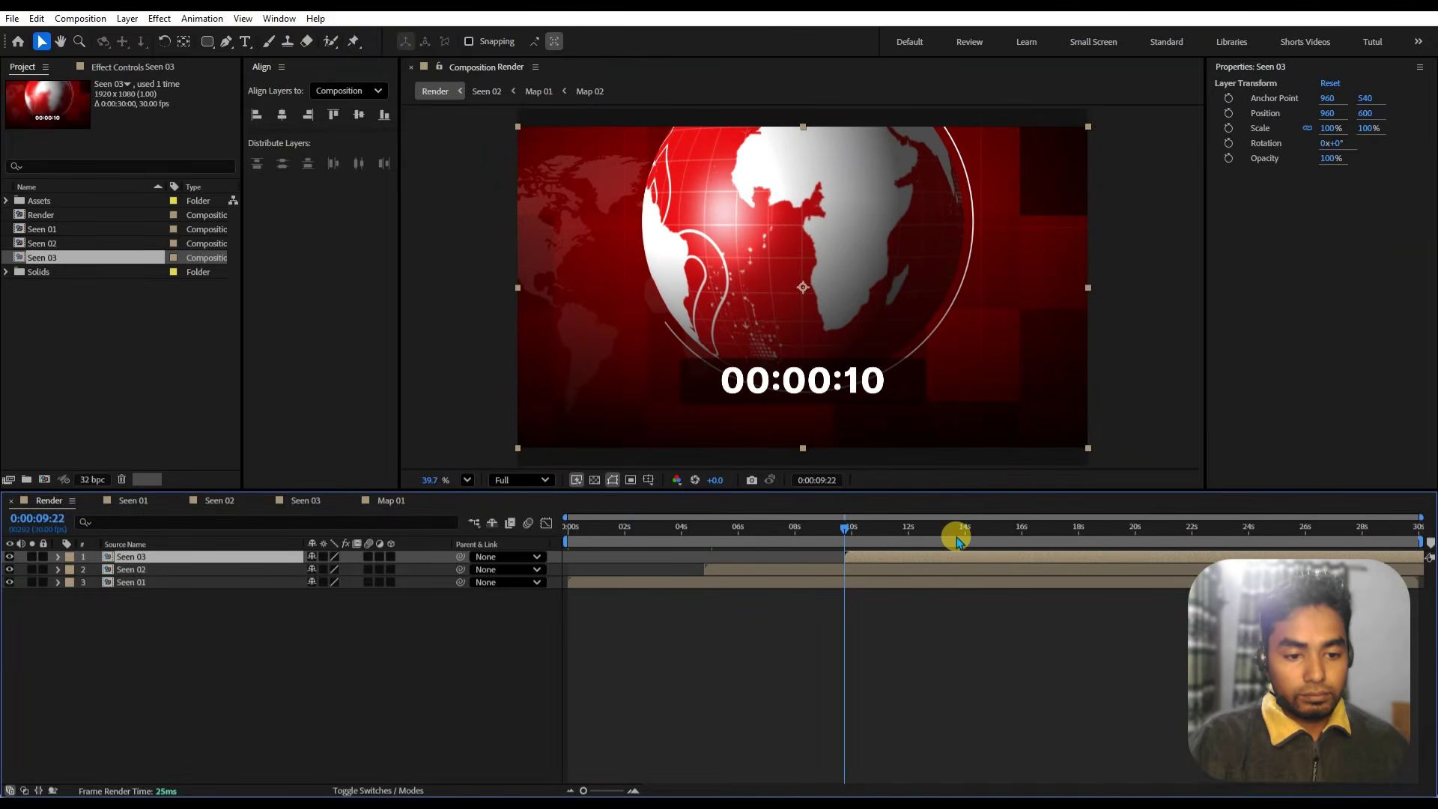
- End the Render work area at about 0:00:20:12, after the countdown, and return to the first frame
click(1003, 531)
drag(1009, 557, 1152, 565)
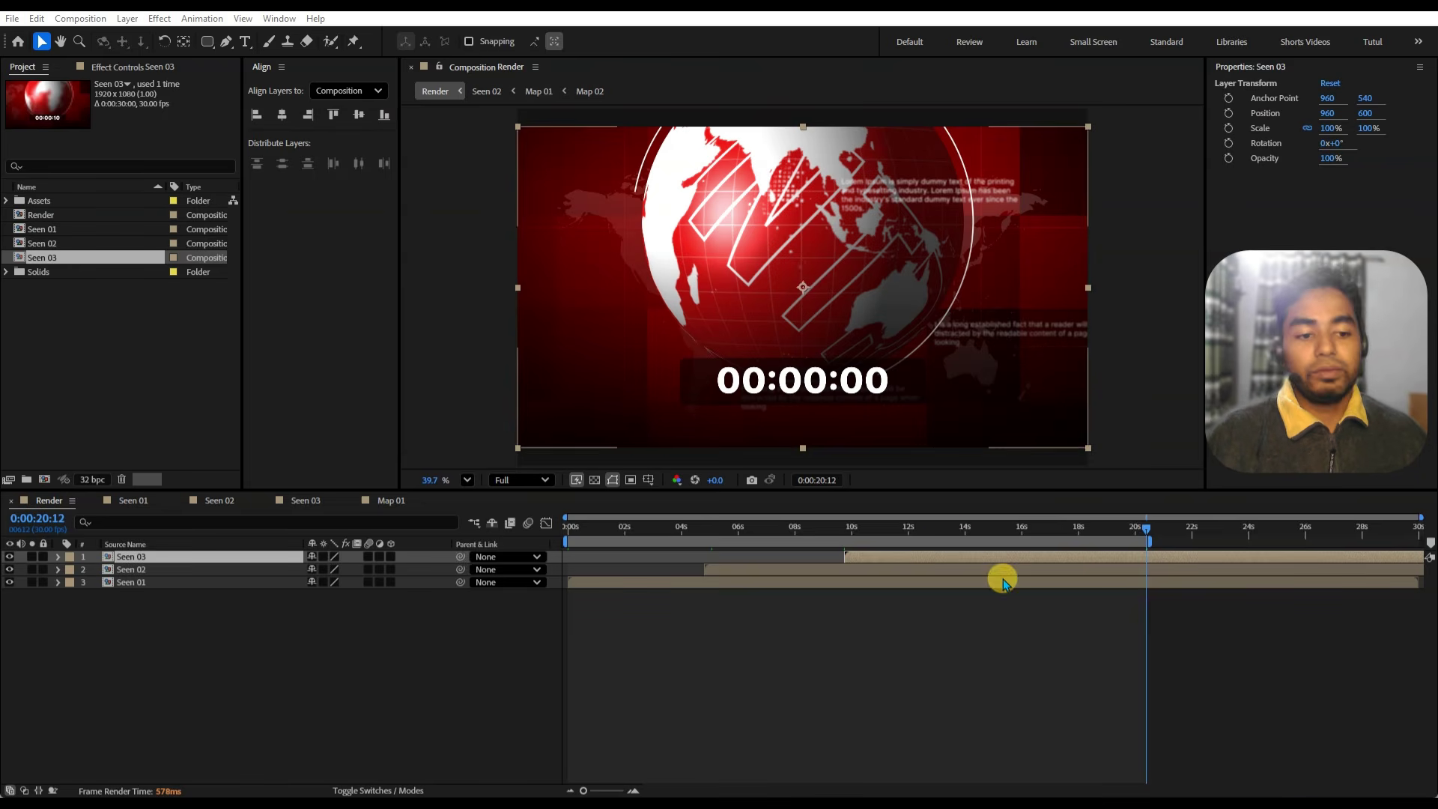
key(Home)
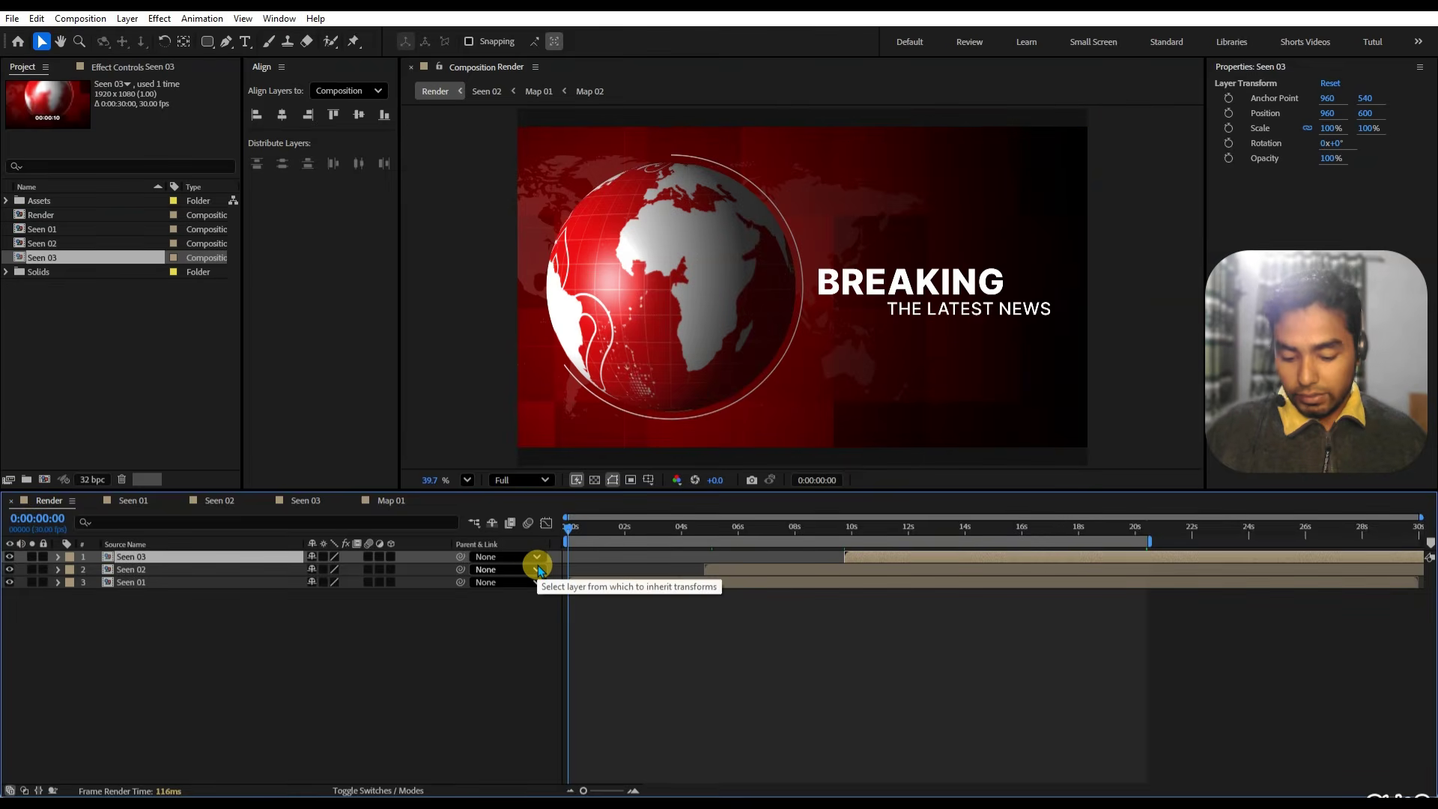
- Set the Render composition's preview resolution to Half and deselect all layers
click(528, 480)
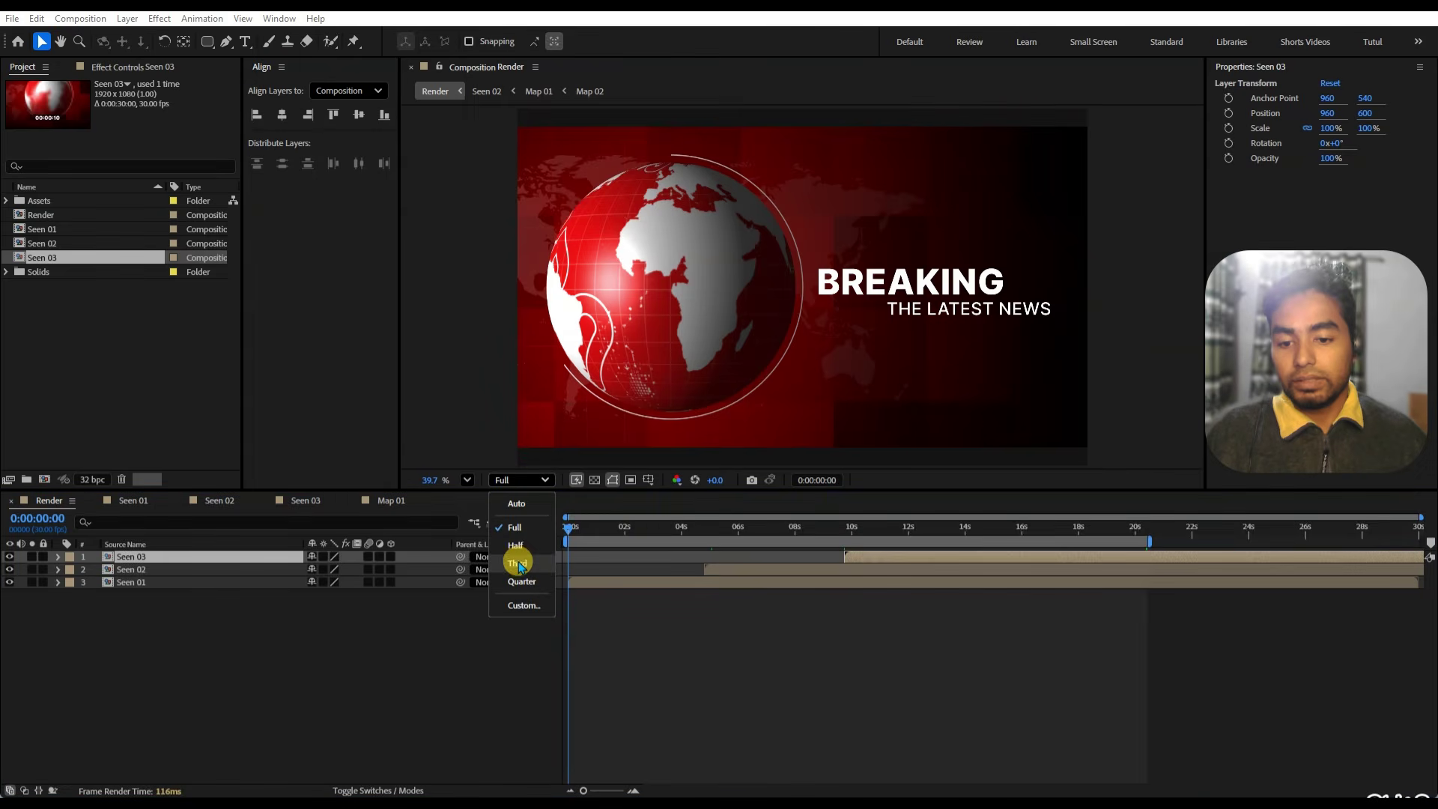
click(519, 551)
click(506, 702)
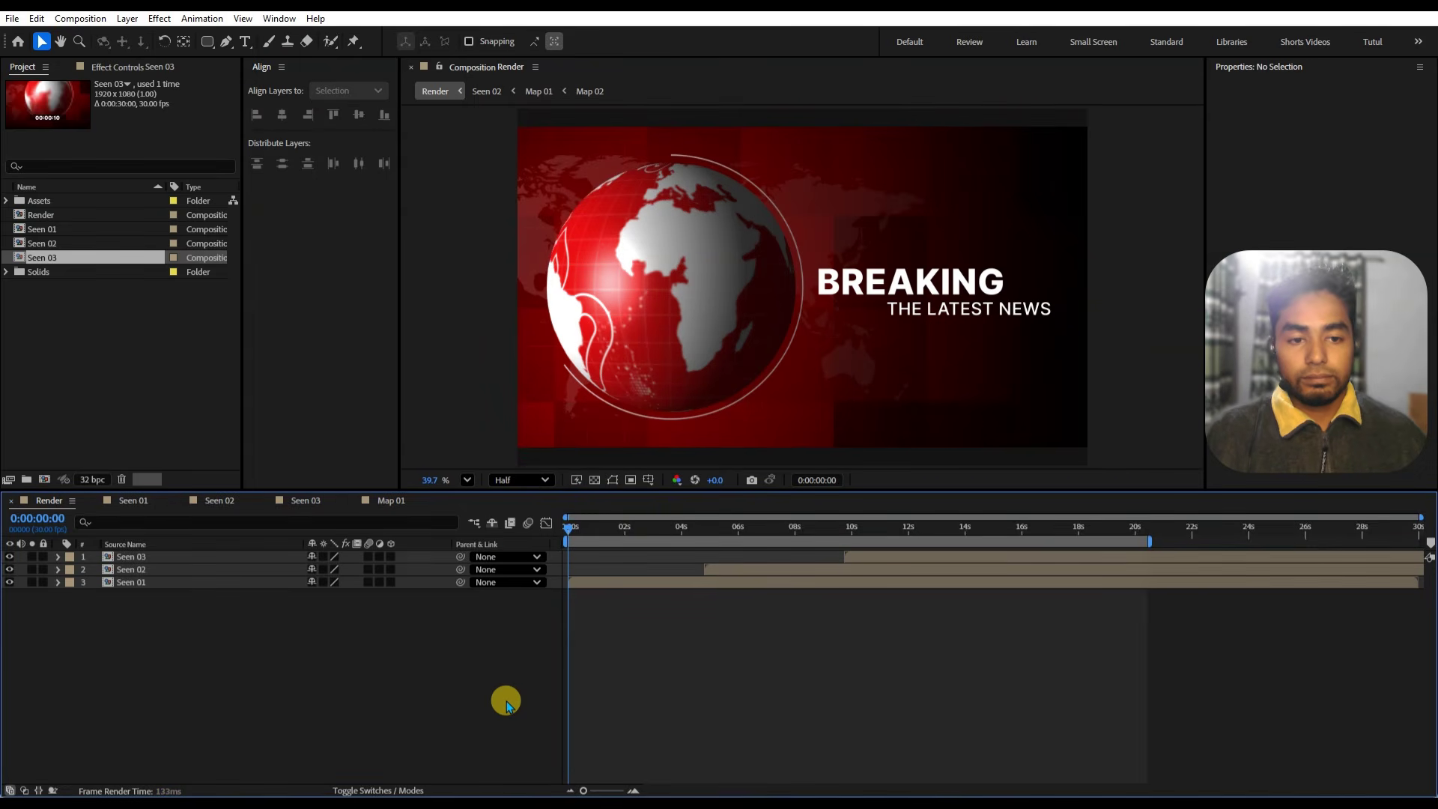
- Enlarge the composition view and preview the Render sequence from the start, checking the transition from Seen 01 to Seen 02
key(space)
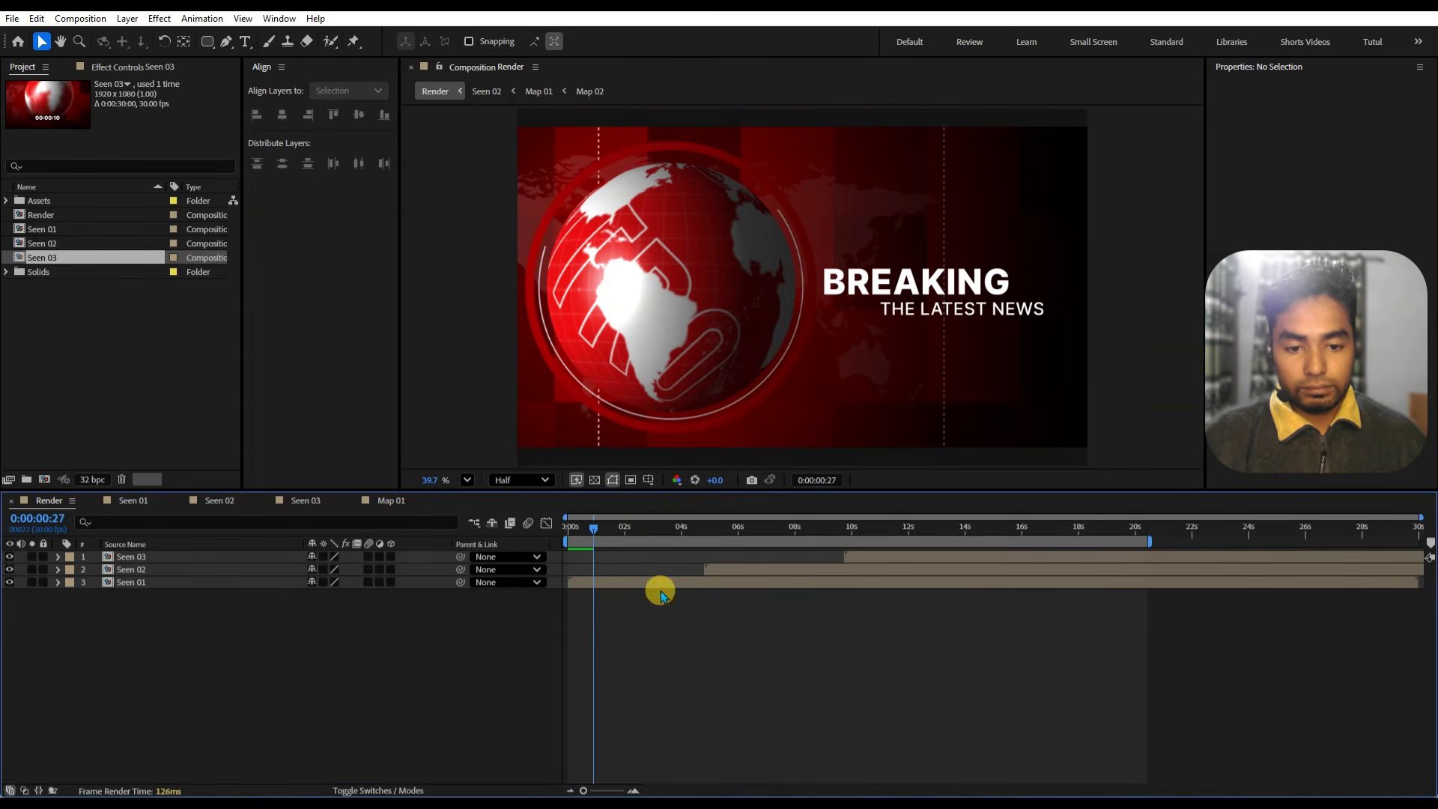
drag(787, 488, 779, 535)
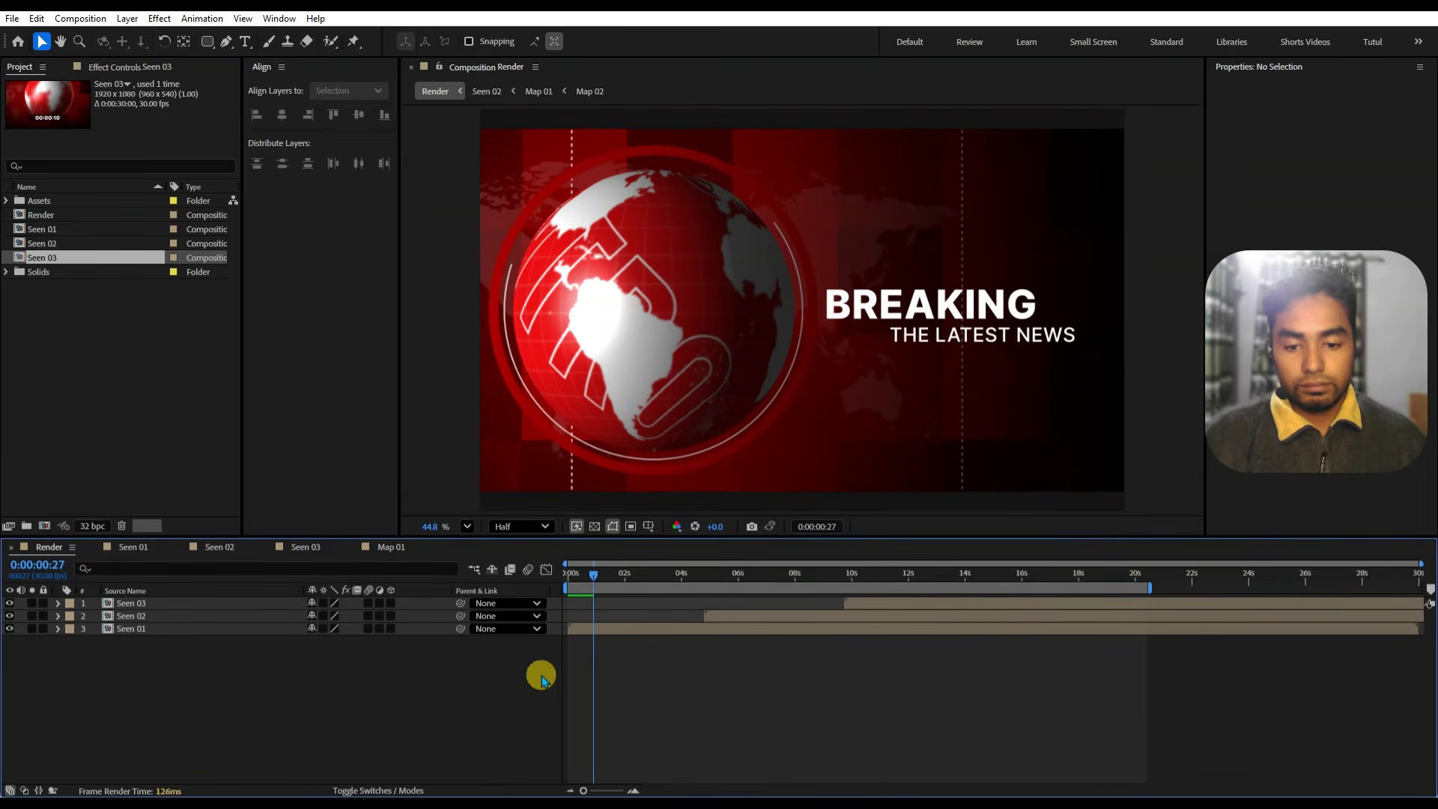
key(space)
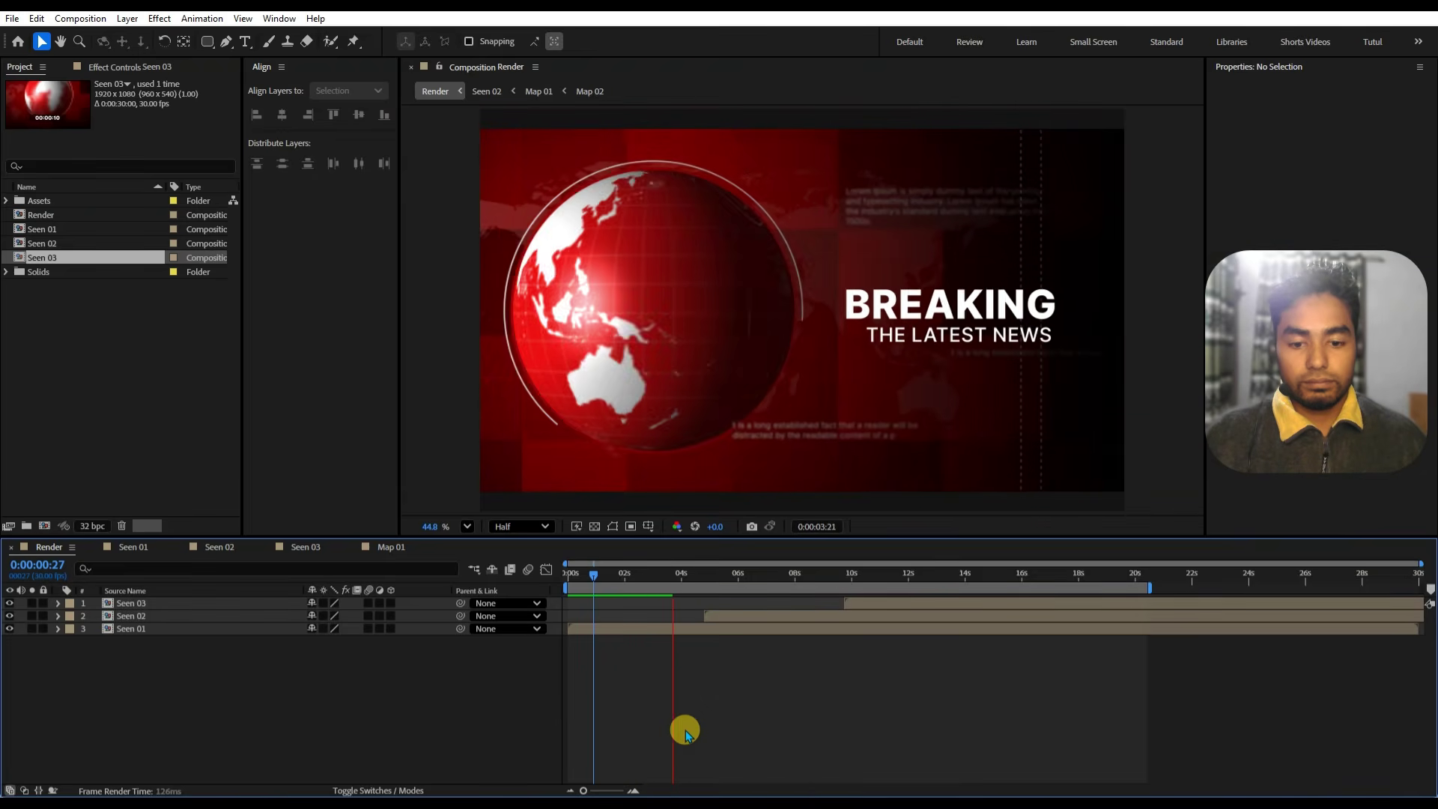
key(space)
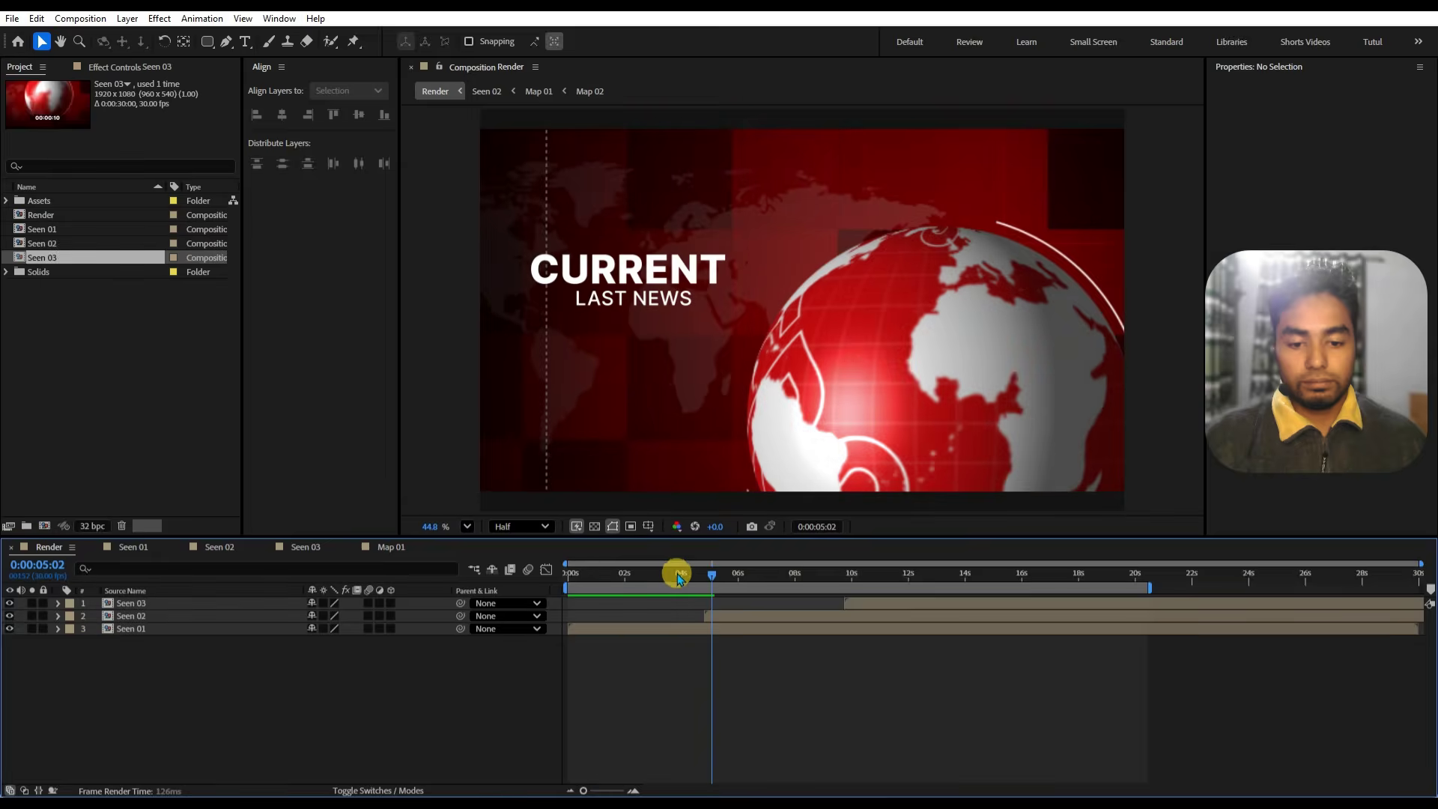
drag(675, 575, 550, 565)
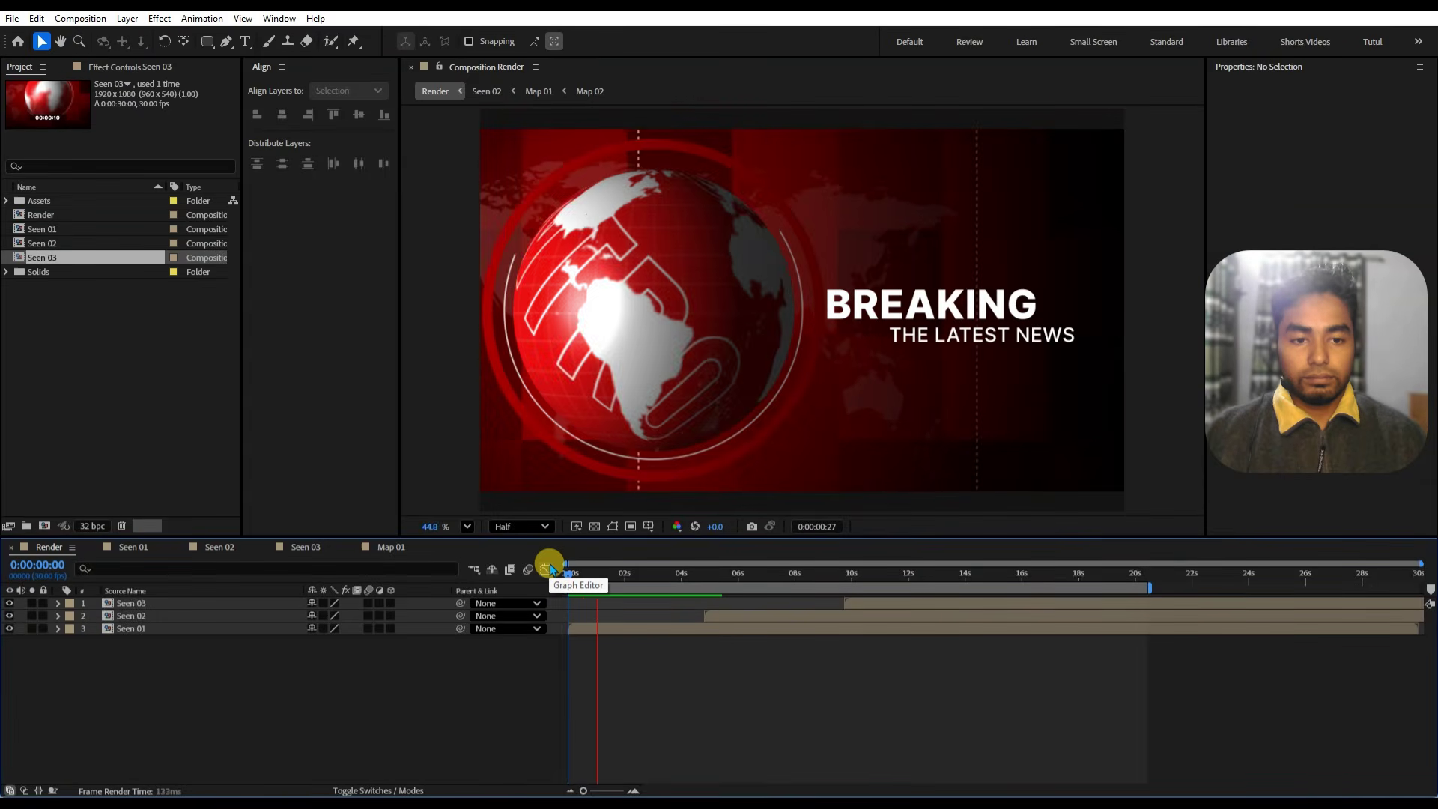